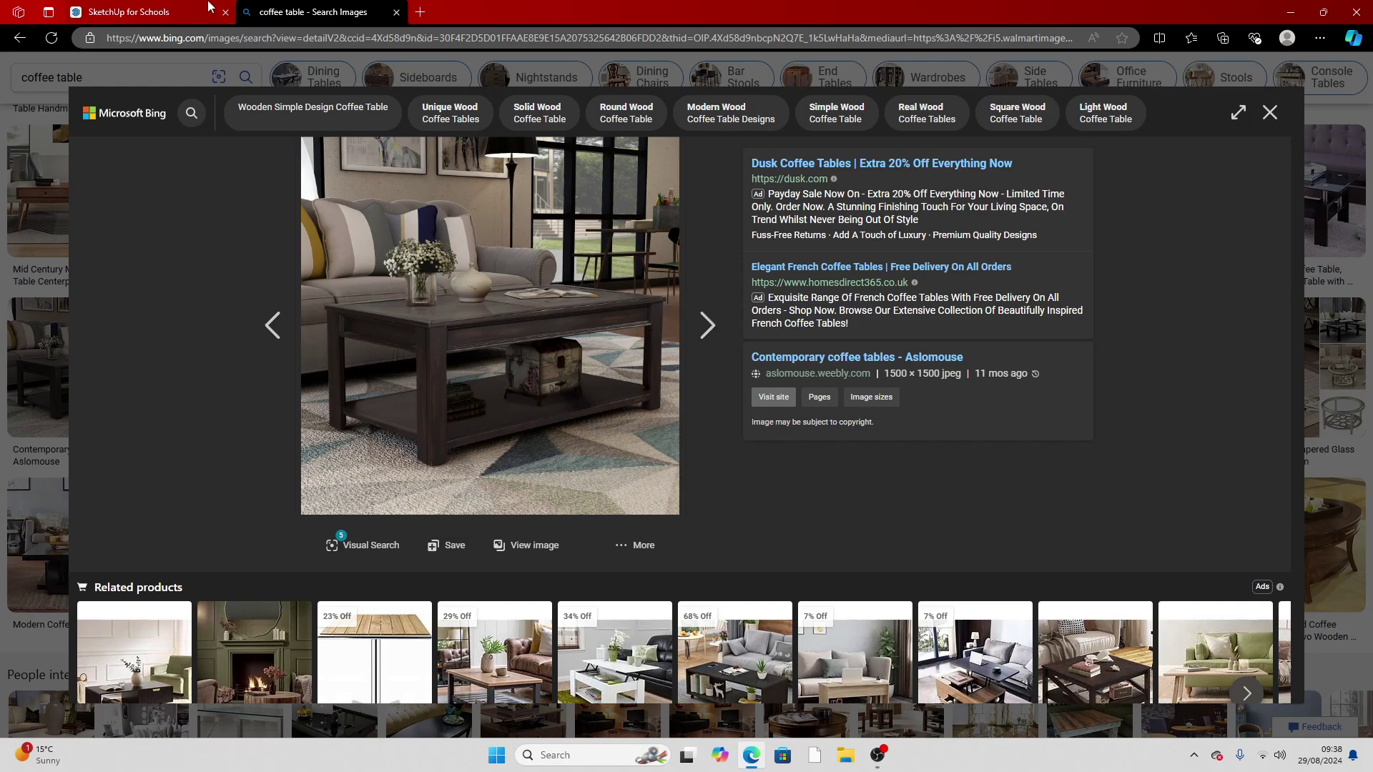
# Switch to SketchUp for Schools and delete the default human figure from the empty model
pyautogui.moveTo(210, 6)
pyautogui.click(174, 14)
pyautogui.scroll(2, 404, 419)
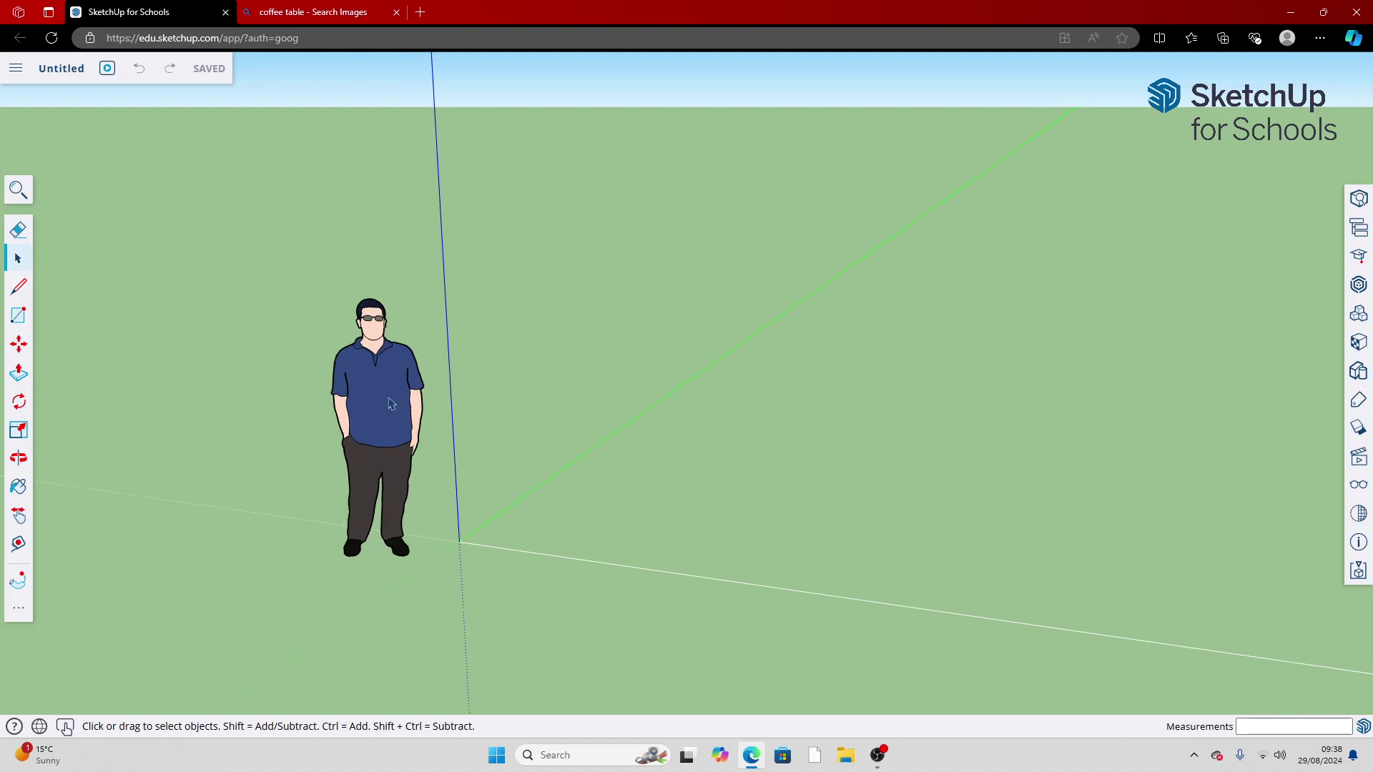
pyautogui.click(348, 461)
pyautogui.press('Delete')
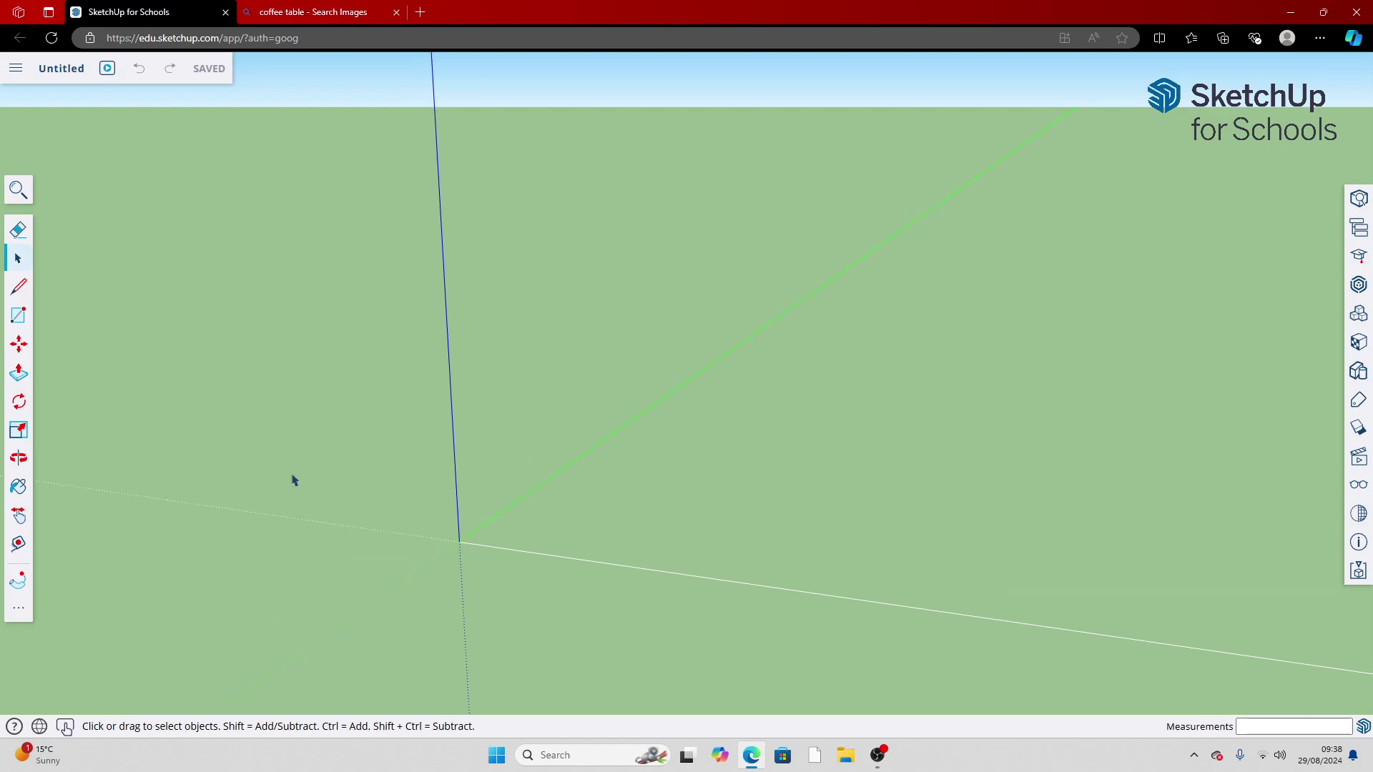
# Draw a 25 mm by 25 mm square on the ground plane, starting from the origin
pyautogui.click(16, 318)
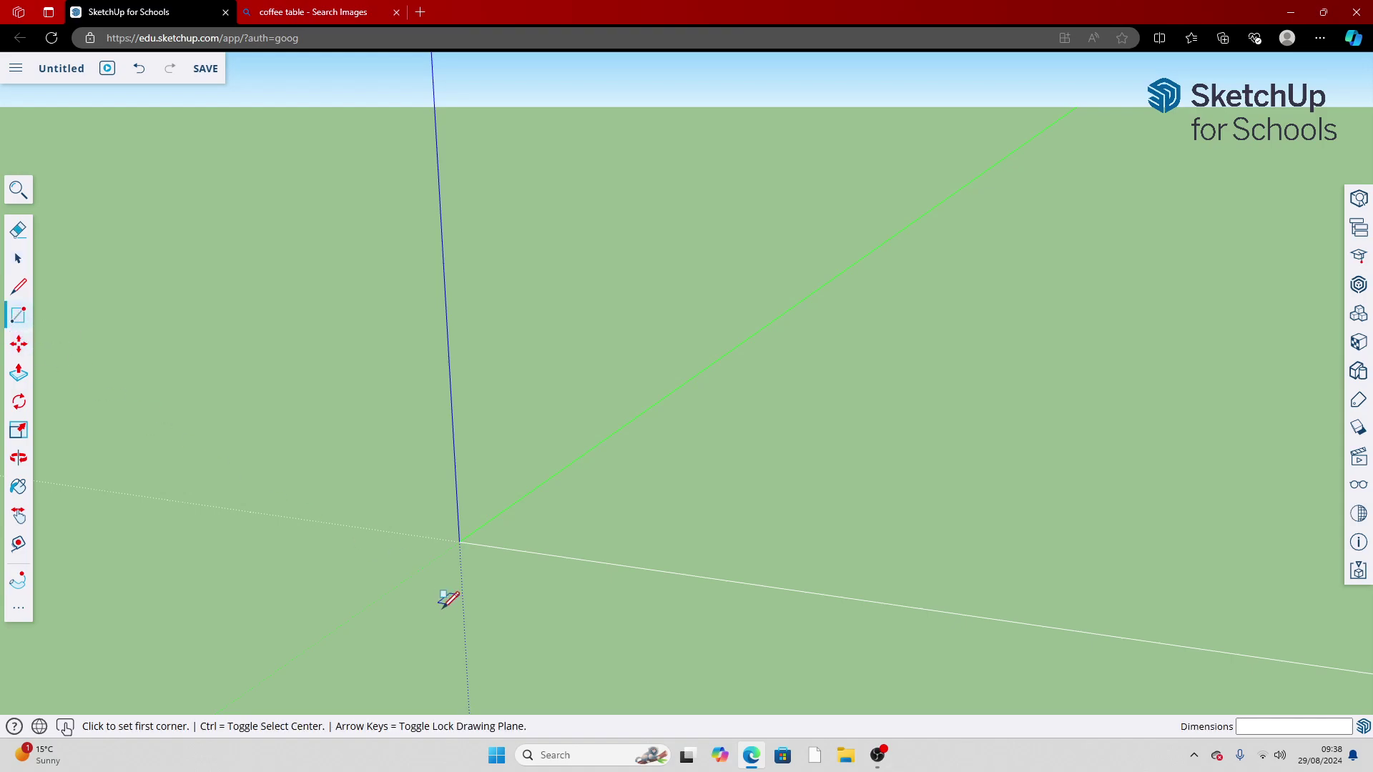
pyautogui.click(464, 545)
pyautogui.scroll(1, 491, 526)
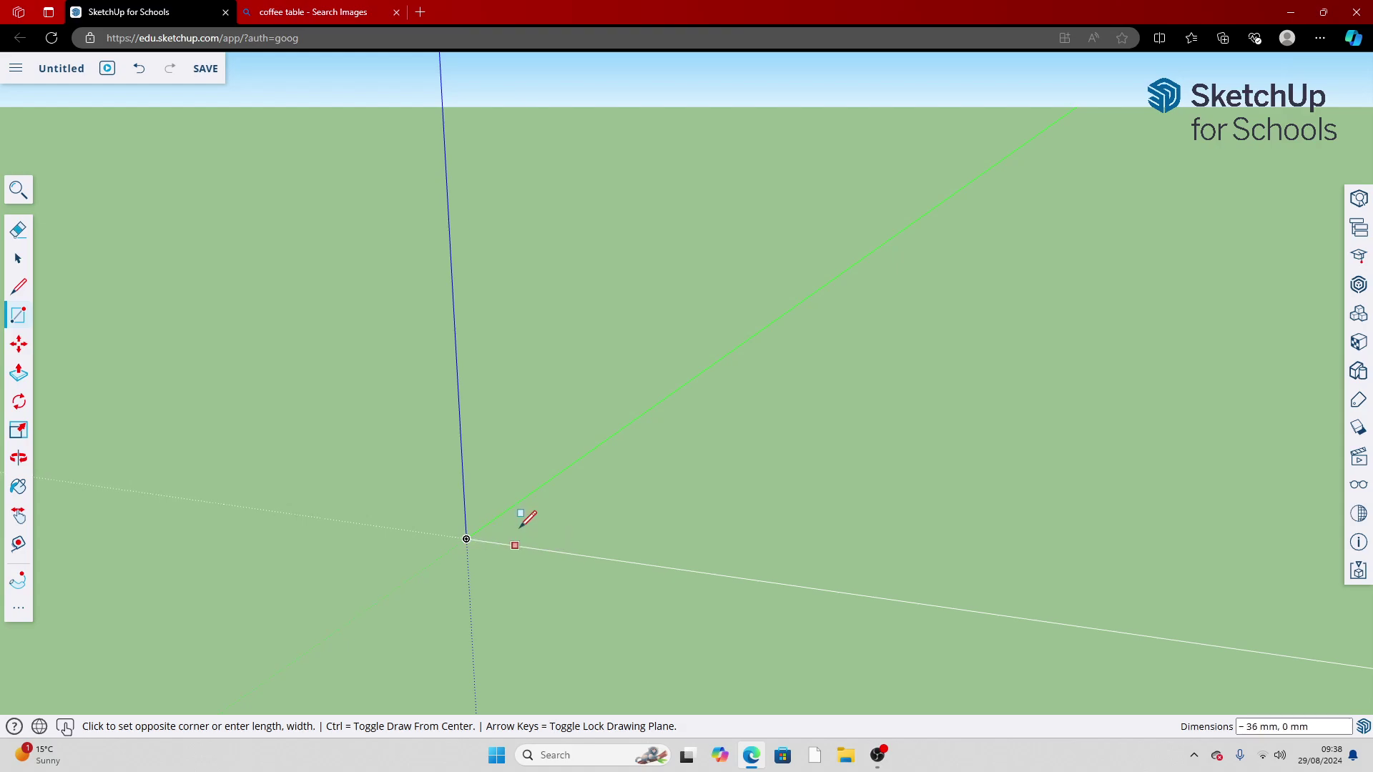
pyautogui.click(520, 527)
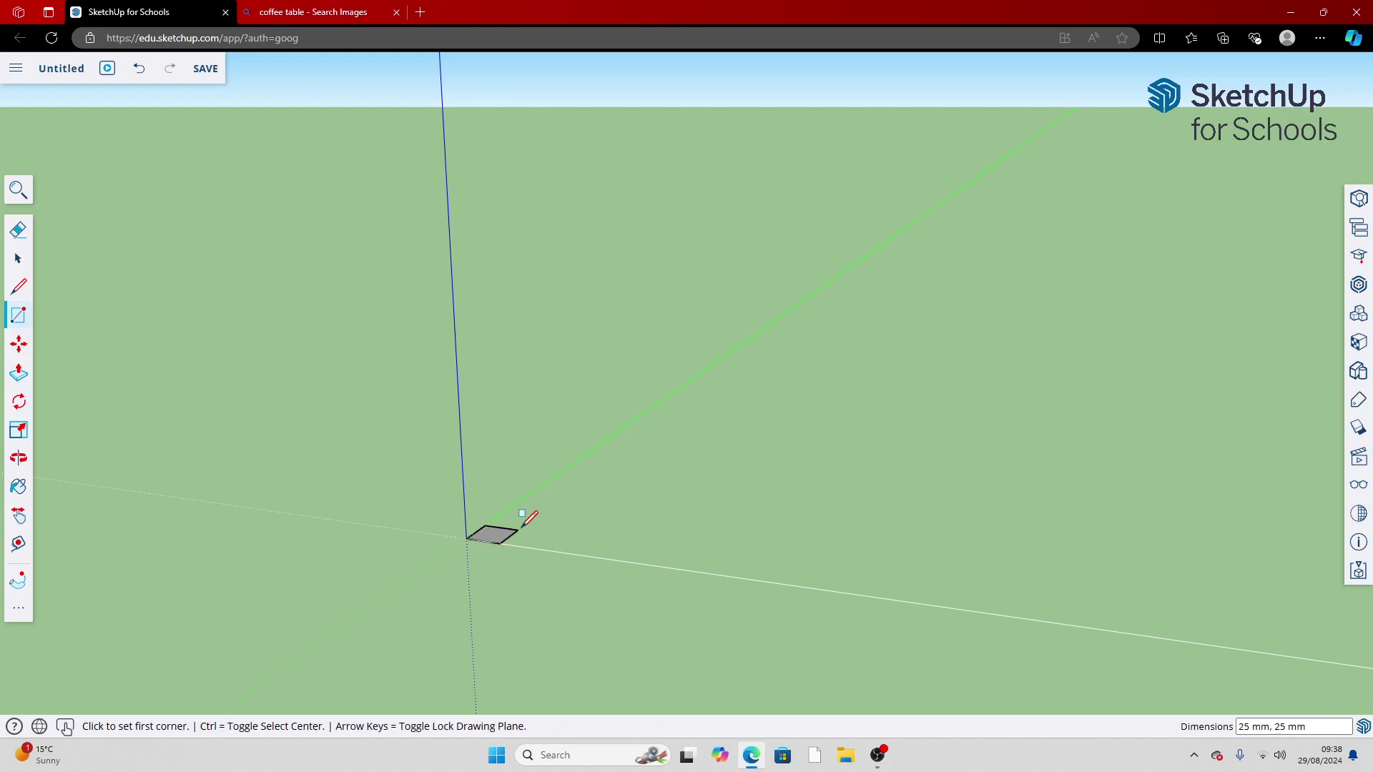
pyautogui.scroll(6, 536, 536)
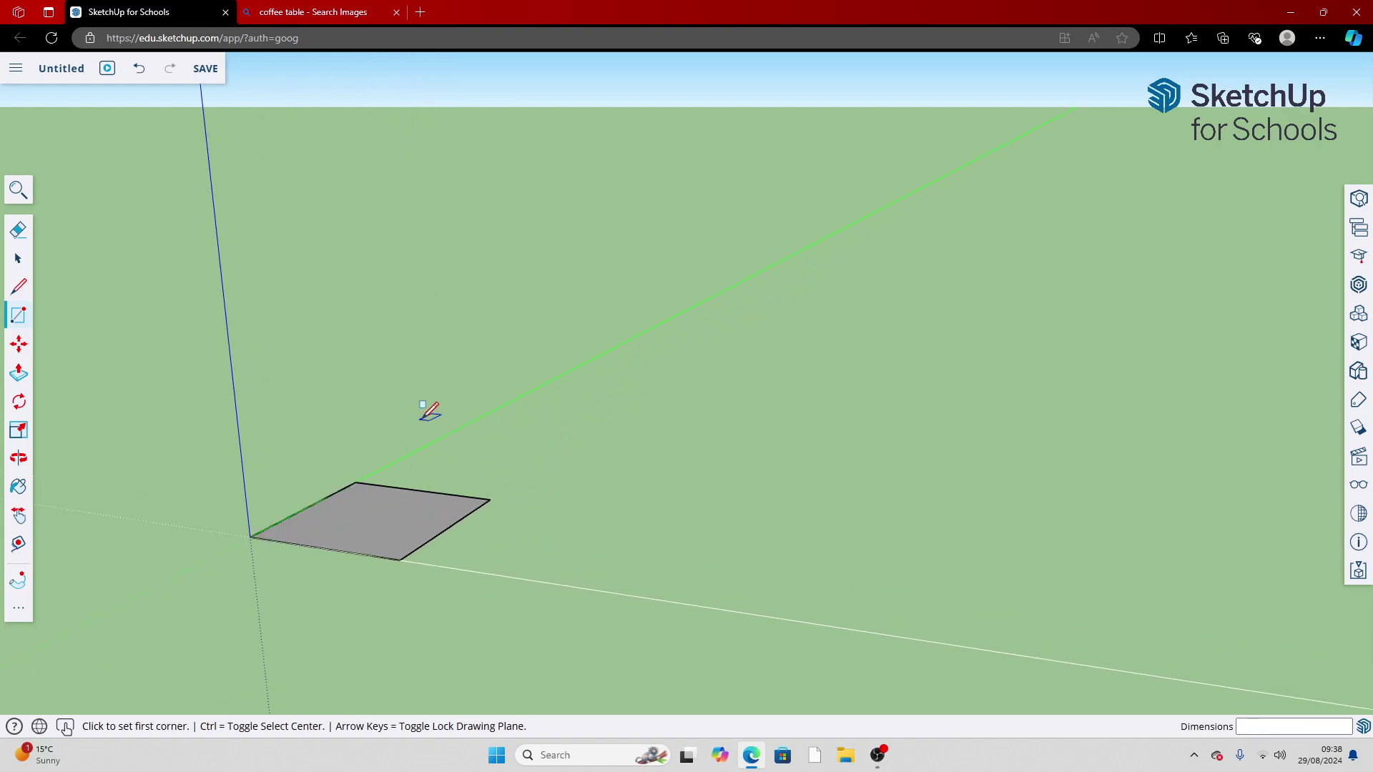
pyautogui.scroll(3, 429, 409)
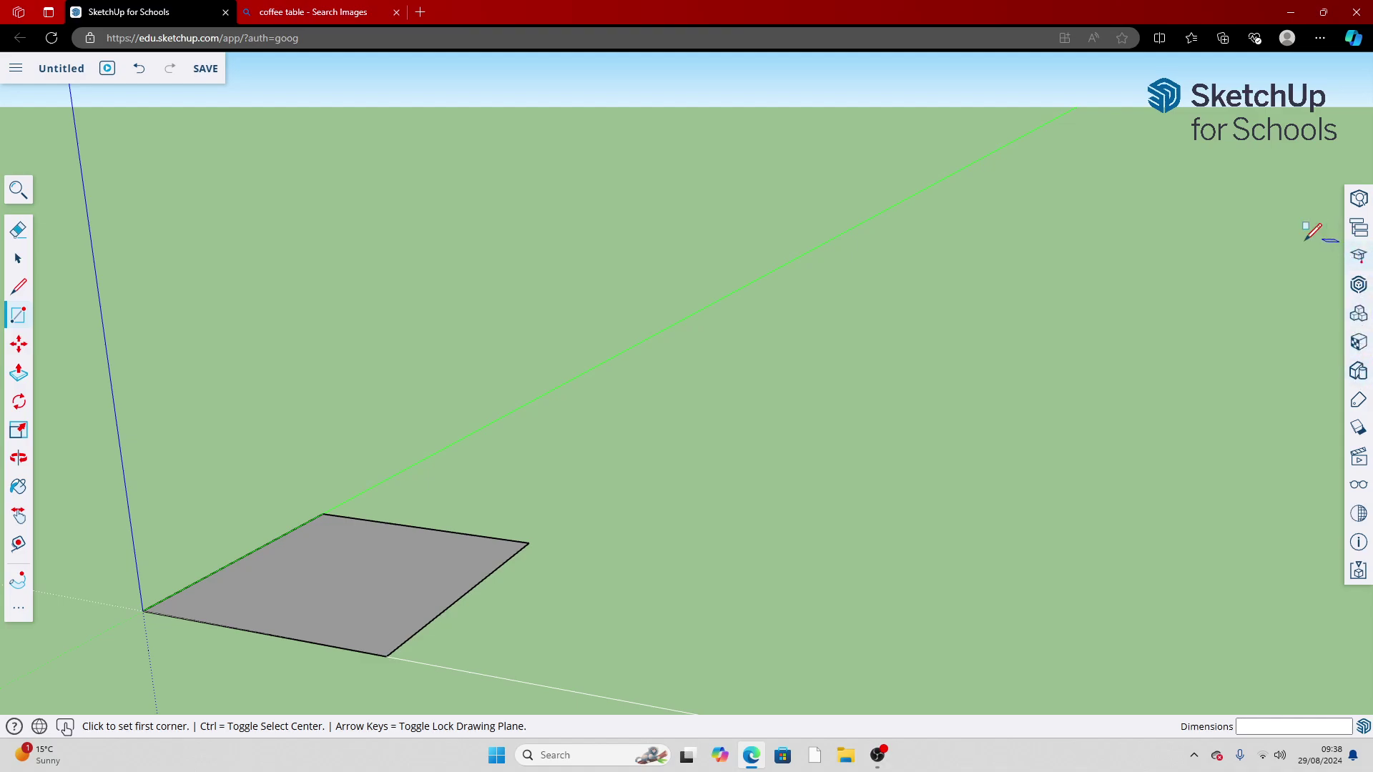
pyautogui.scroll(-8, 521, 386)
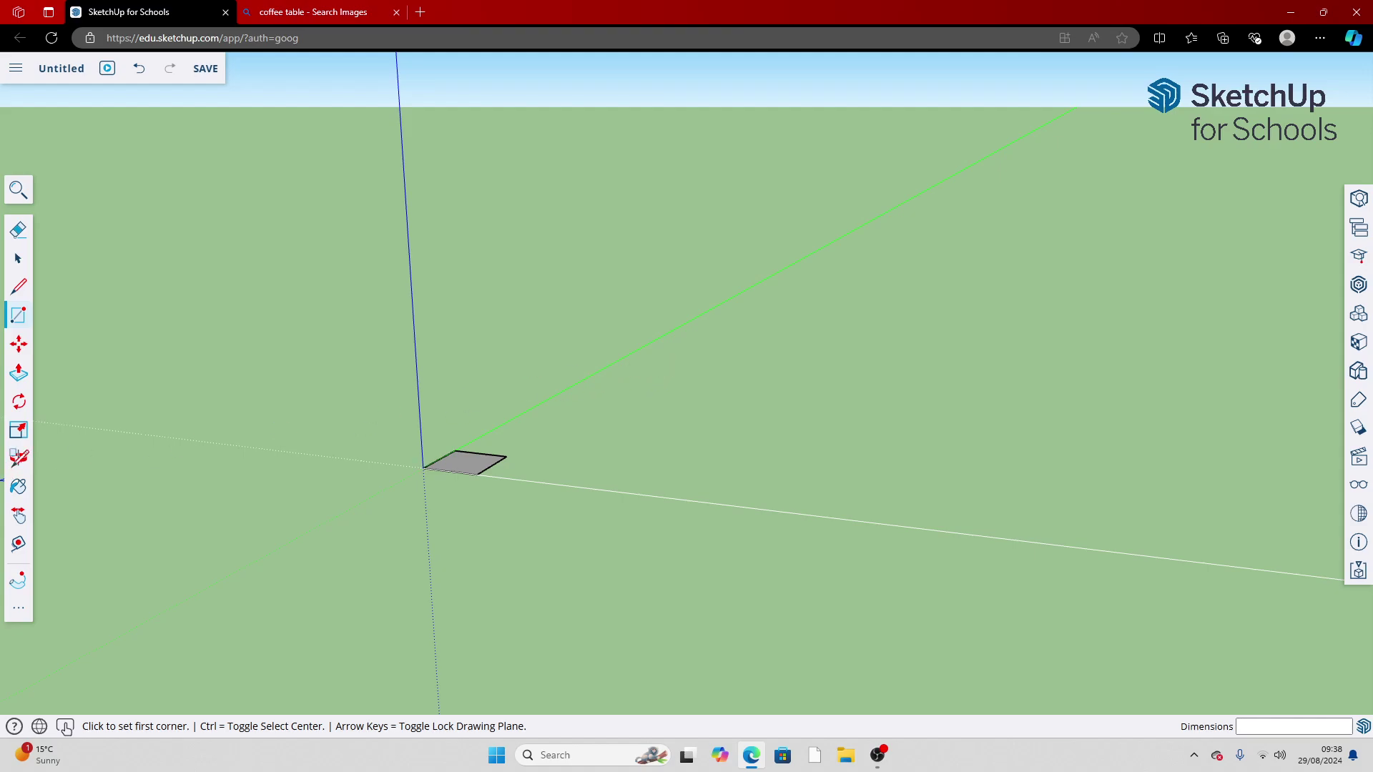
# Offset the square's outline inward by about 4 mm, working from a top view
pyautogui.click(18, 458)
pyautogui.moveTo(680, 417); pyautogui.dragTo(663, 544)
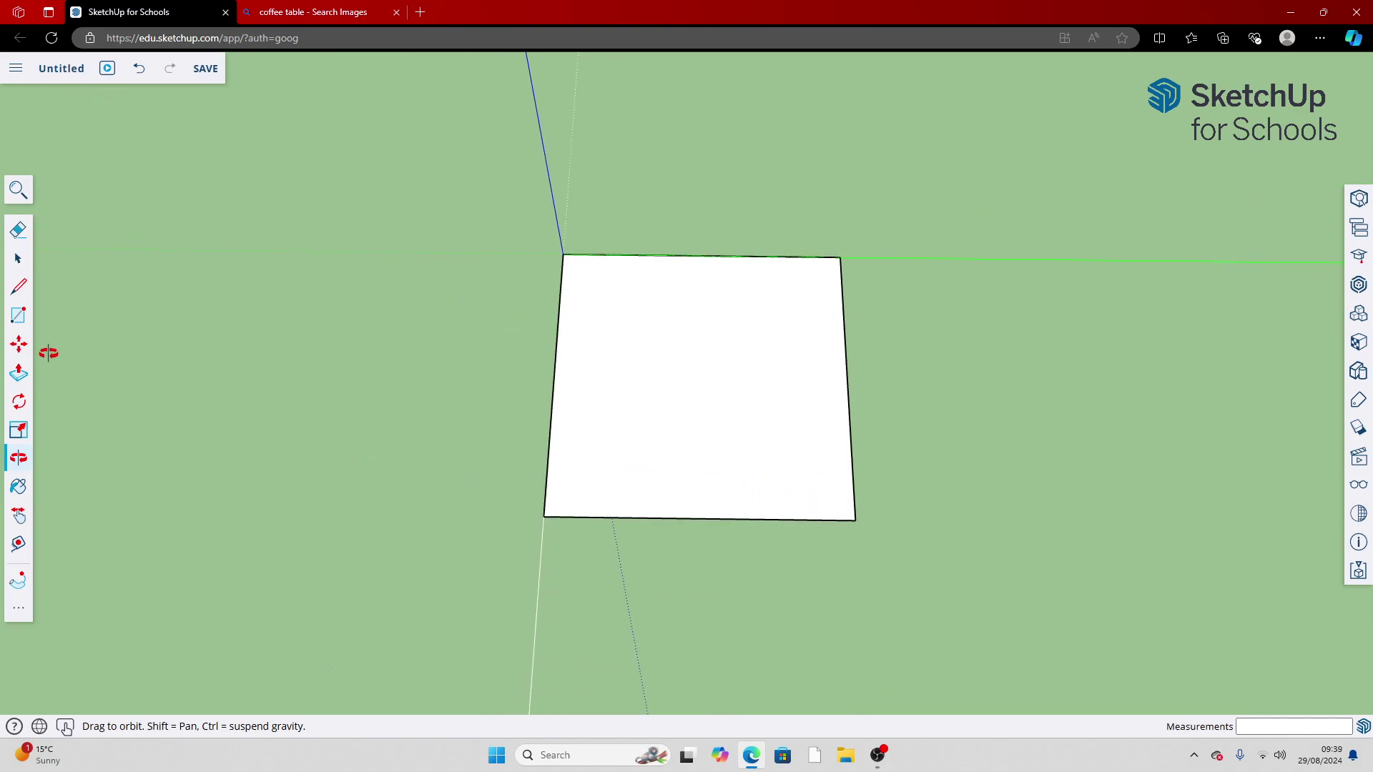
pyautogui.click(19, 286)
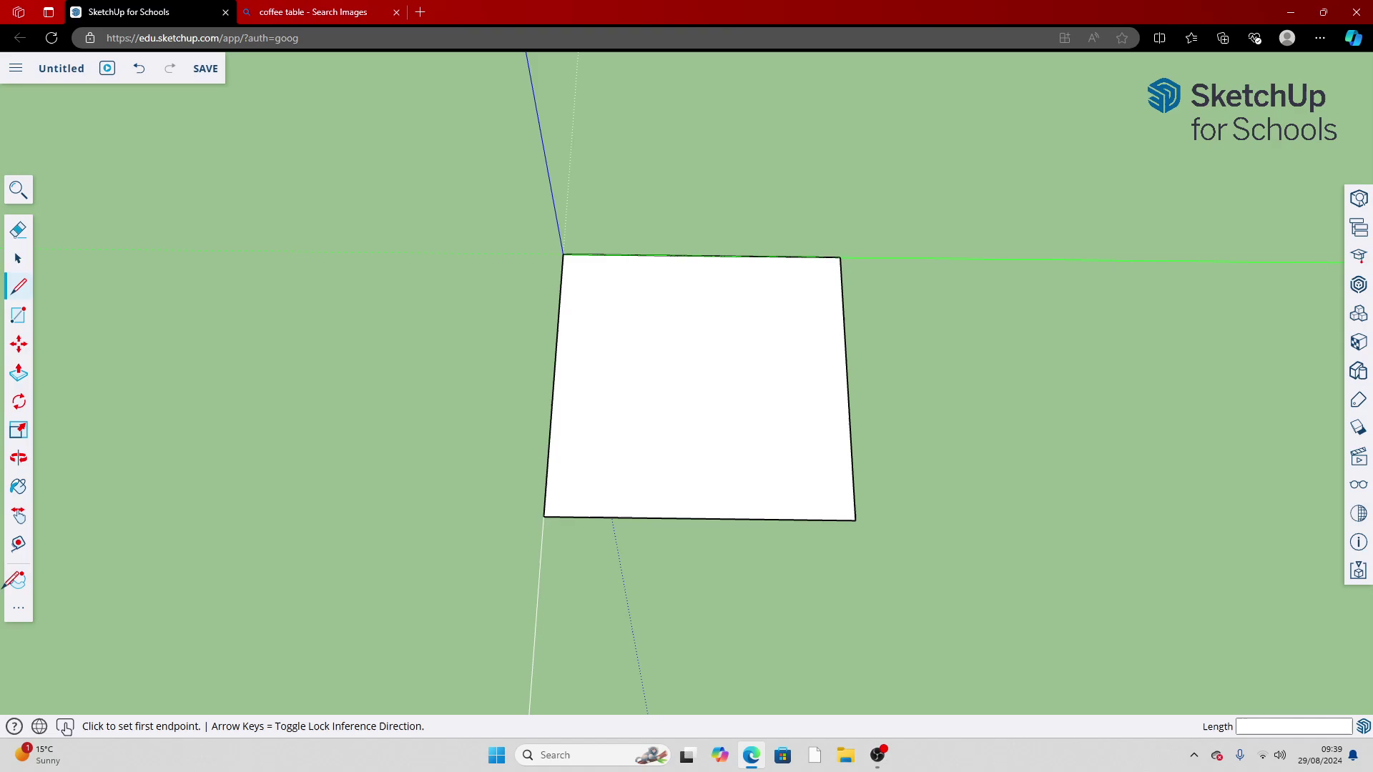
pyautogui.click(10, 617)
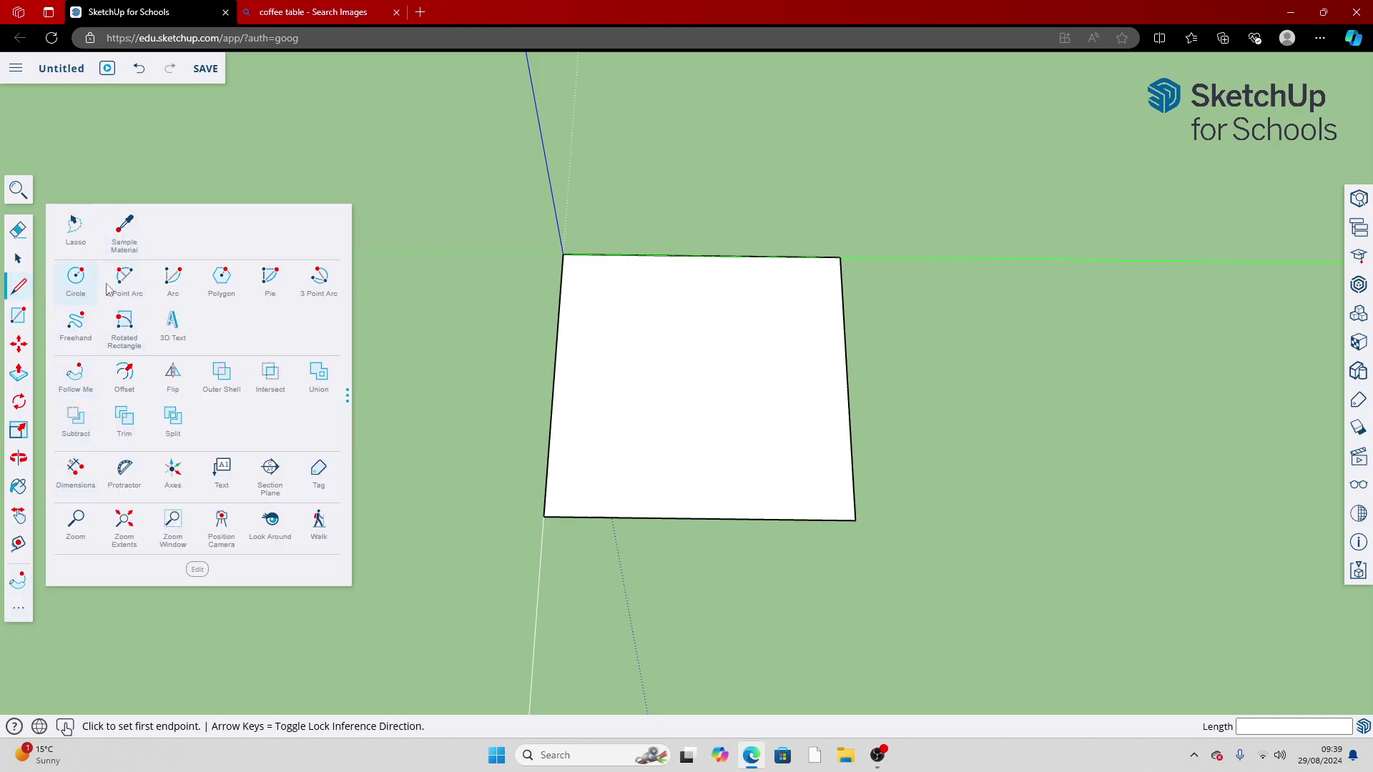
pyautogui.click(126, 377)
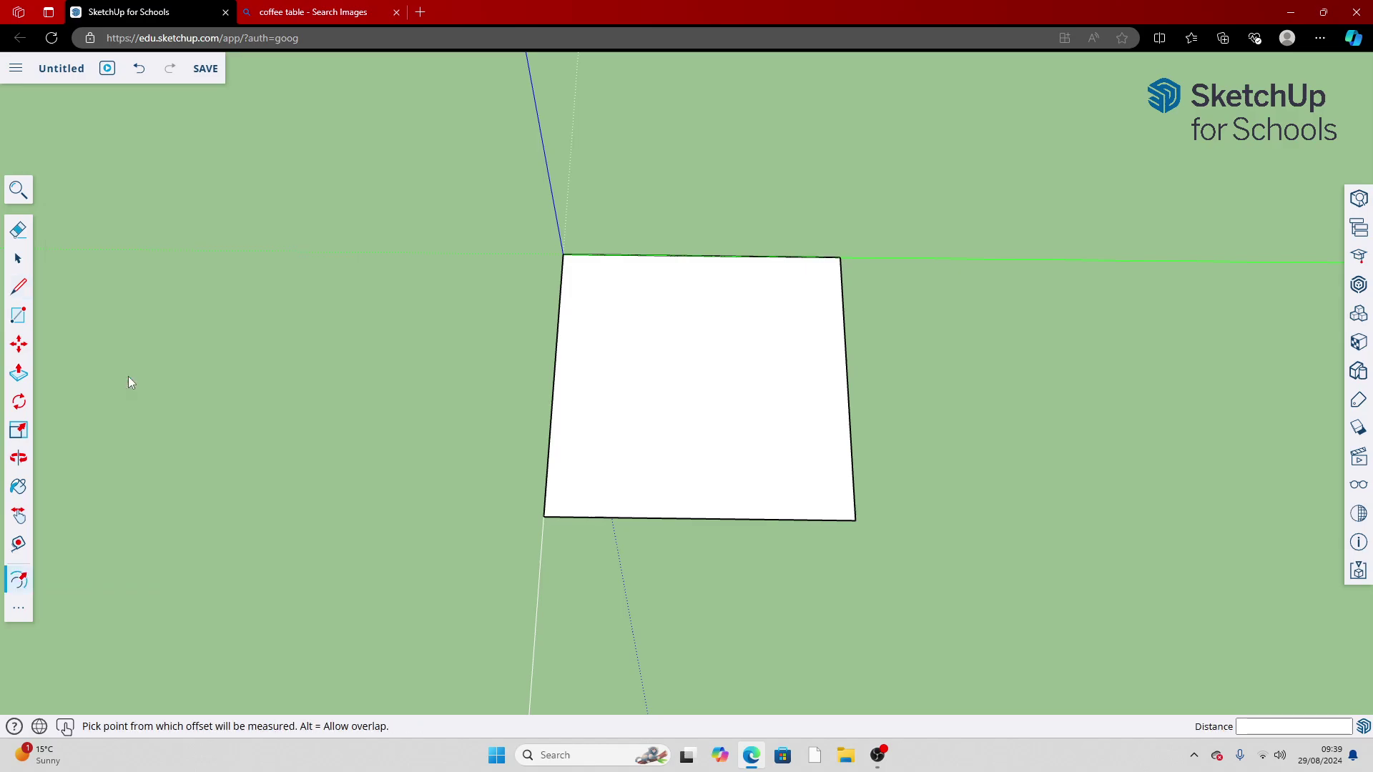
pyautogui.click(636, 256)
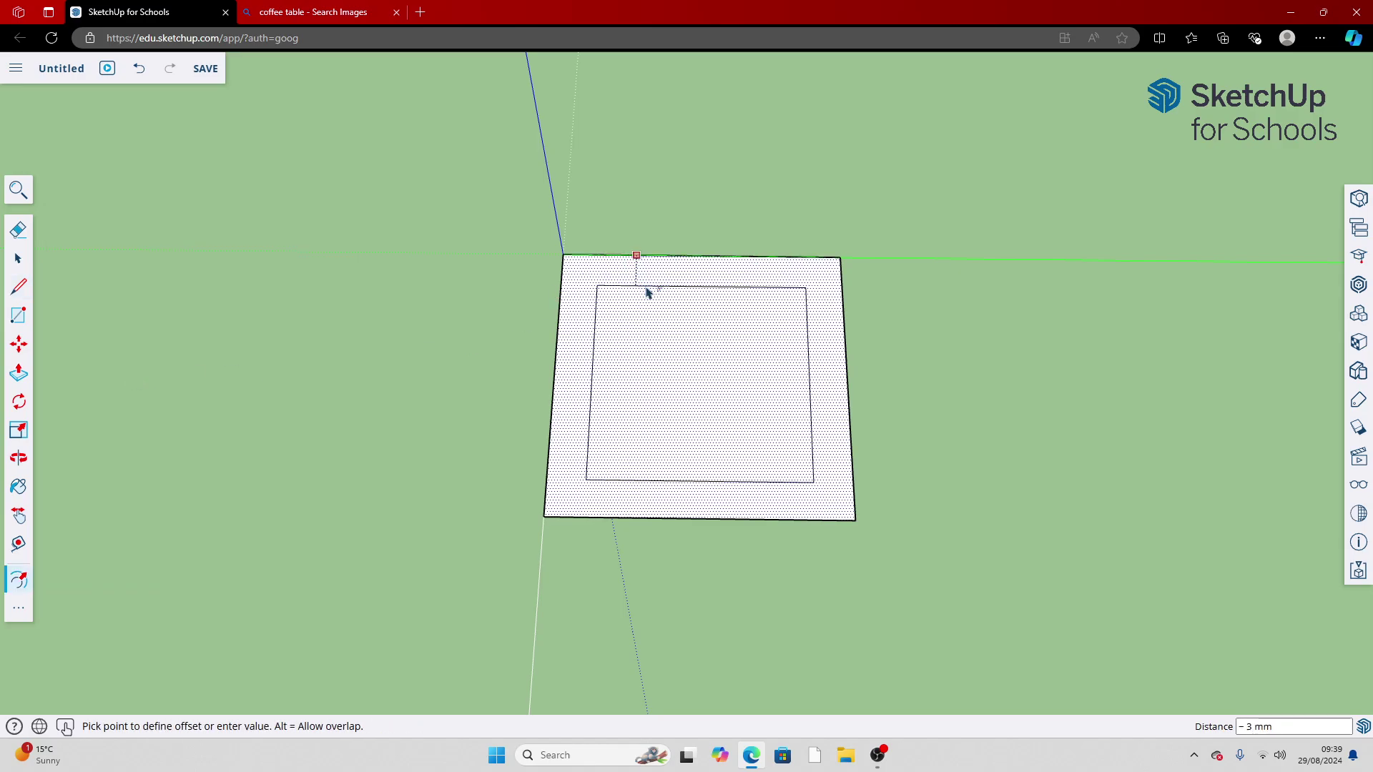
pyautogui.click(649, 302)
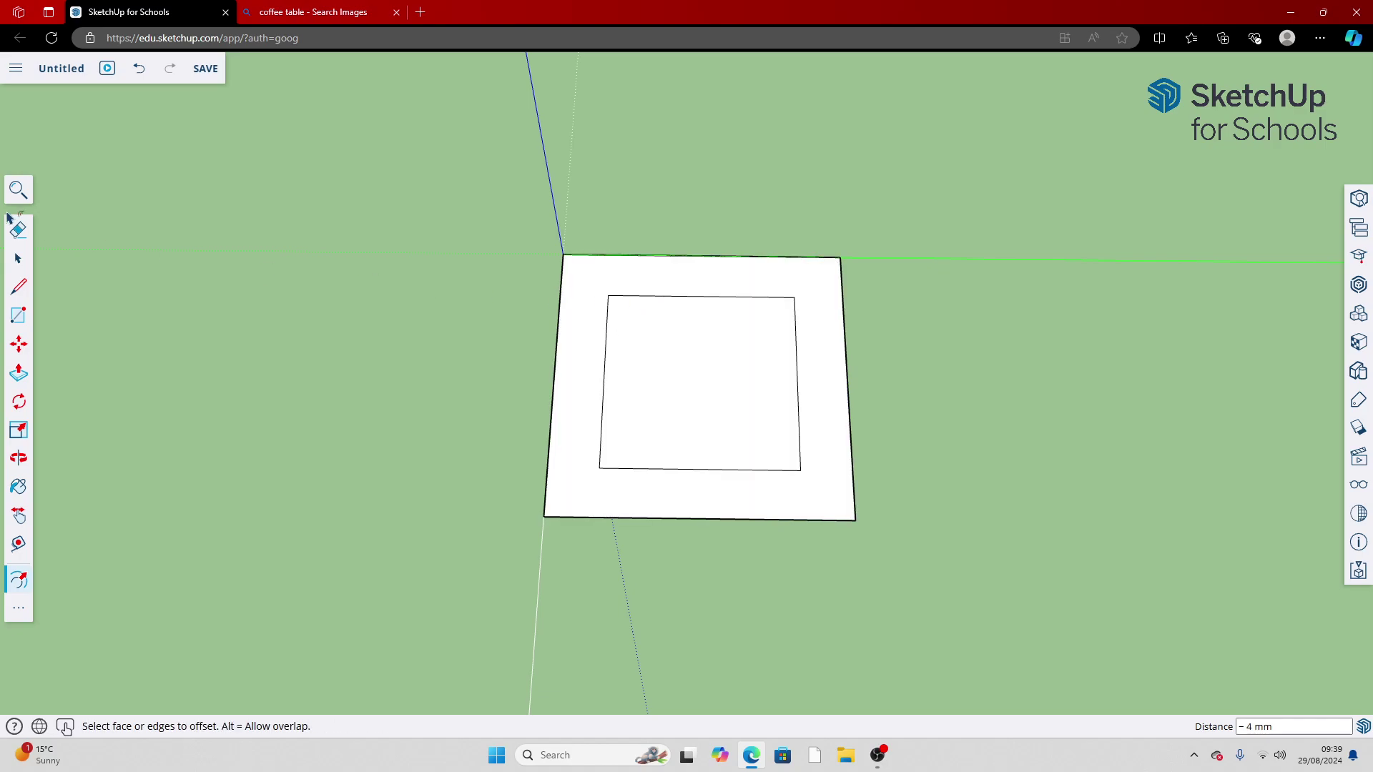
# Draw lines from two opposite corners of the inner square straight out to the outer edges, marking the ends of an L-shaped profile
pyautogui.click(19, 286)
pyautogui.click(562, 253)
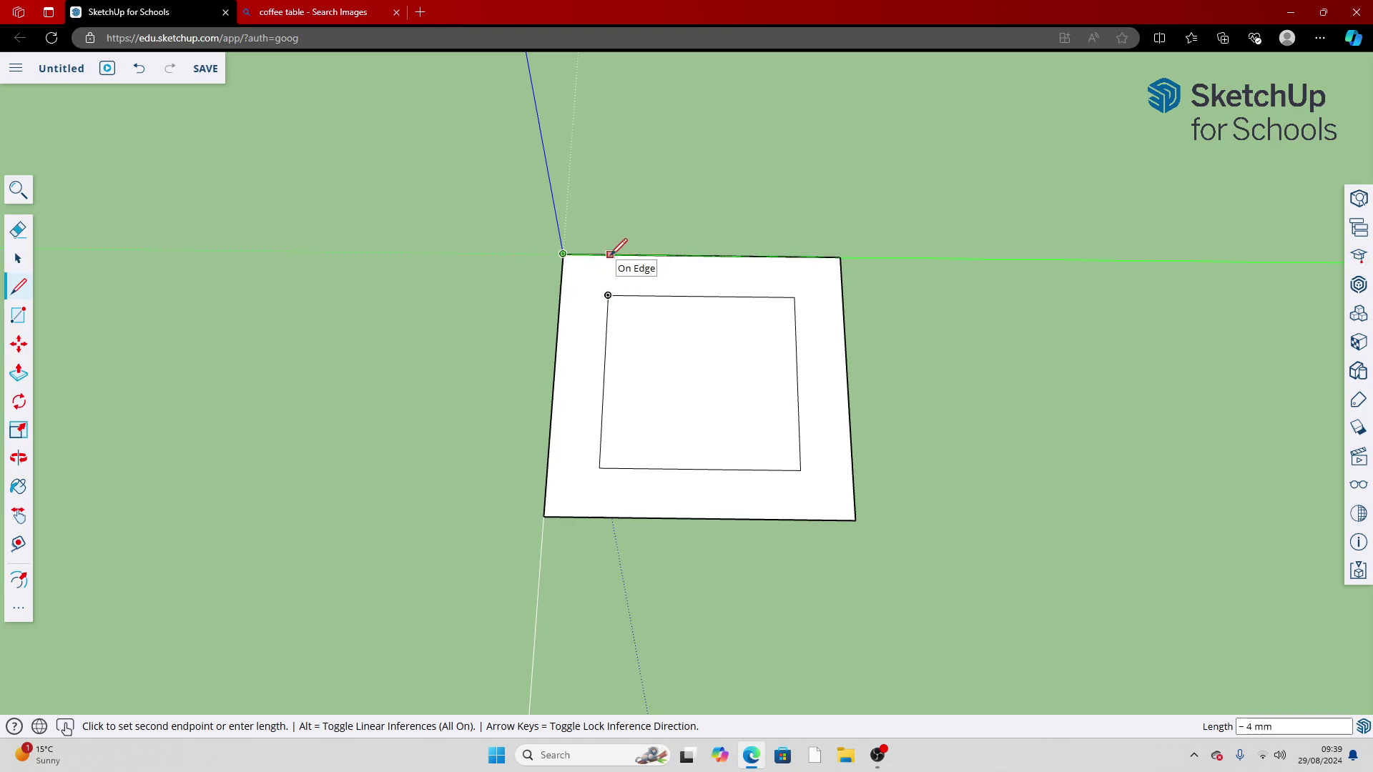
pyautogui.press('Escape')
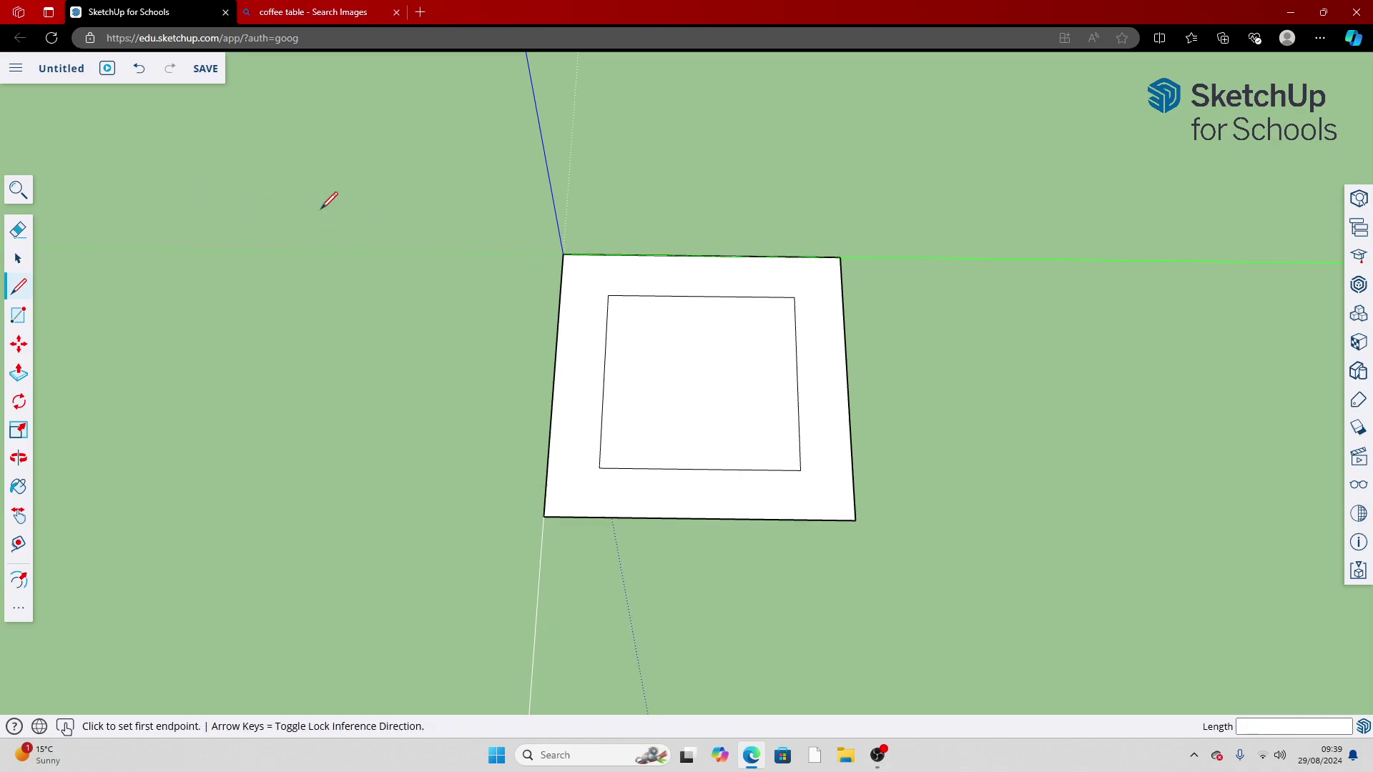
pyautogui.click(794, 297)
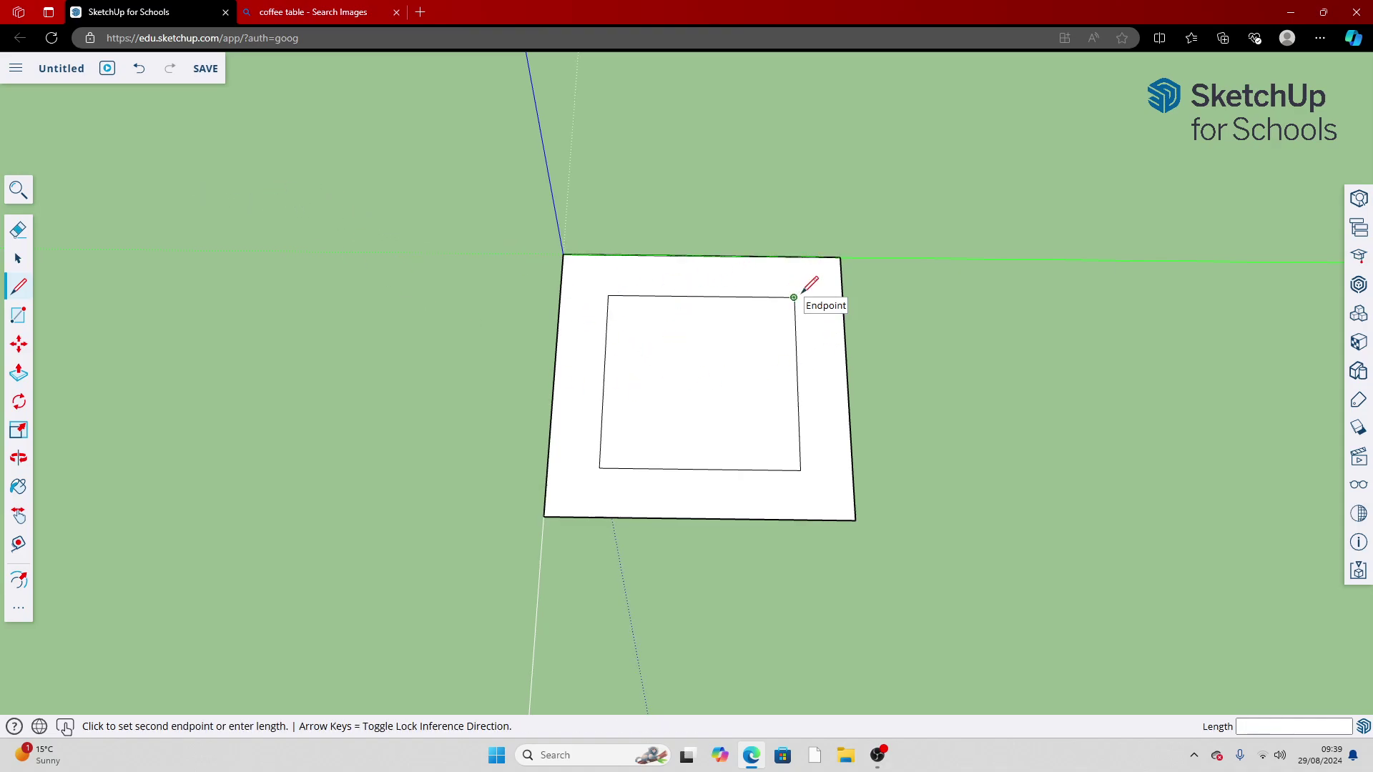
pyautogui.click(842, 298)
pyautogui.click(600, 467)
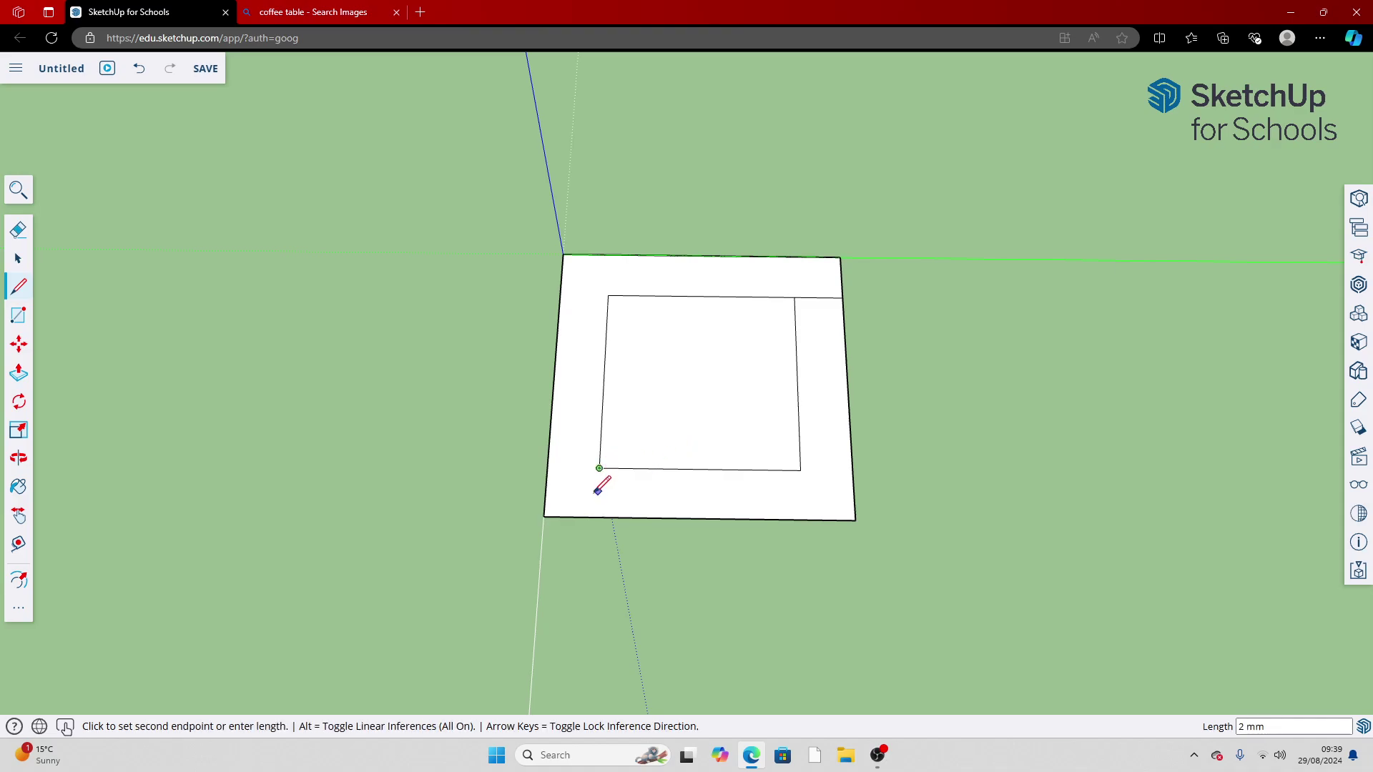
pyautogui.click(597, 516)
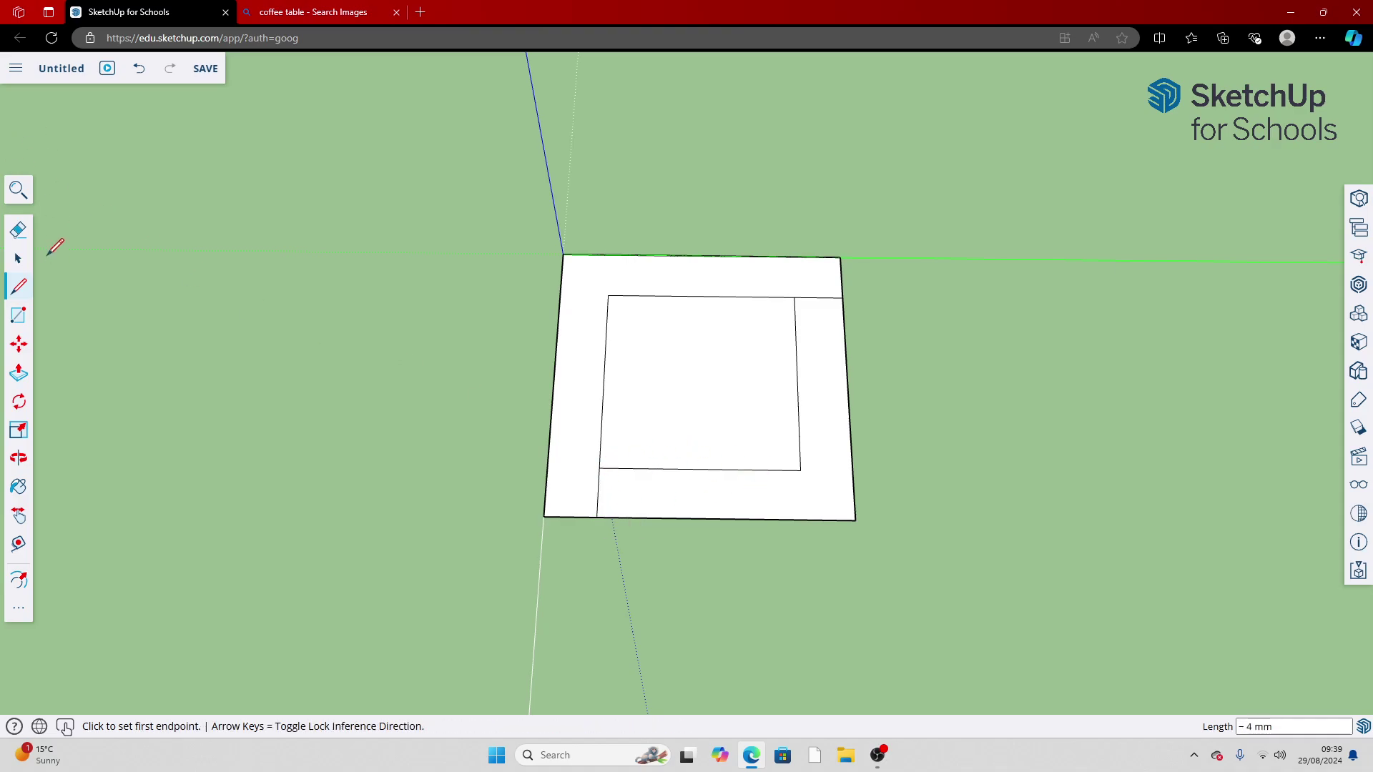
# Erase the inner and outer edges around the unwanted area so that only the L-shaped profile along the axes remains
pyautogui.click(14, 236)
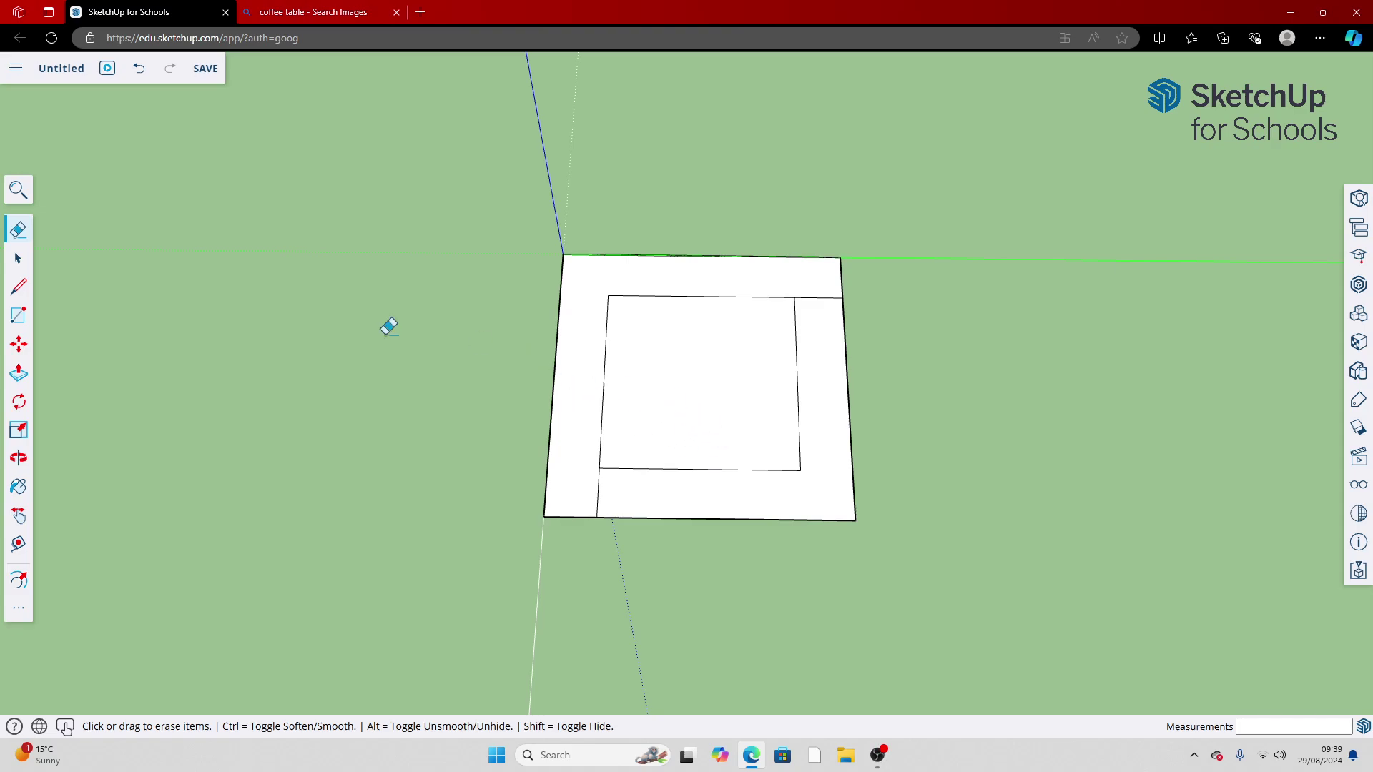
pyautogui.moveTo(717, 442)
pyautogui.mouseDown()
pyautogui.moveTo(852, 463)
pyautogui.moveTo(795, 395)
pyautogui.mouseUp()
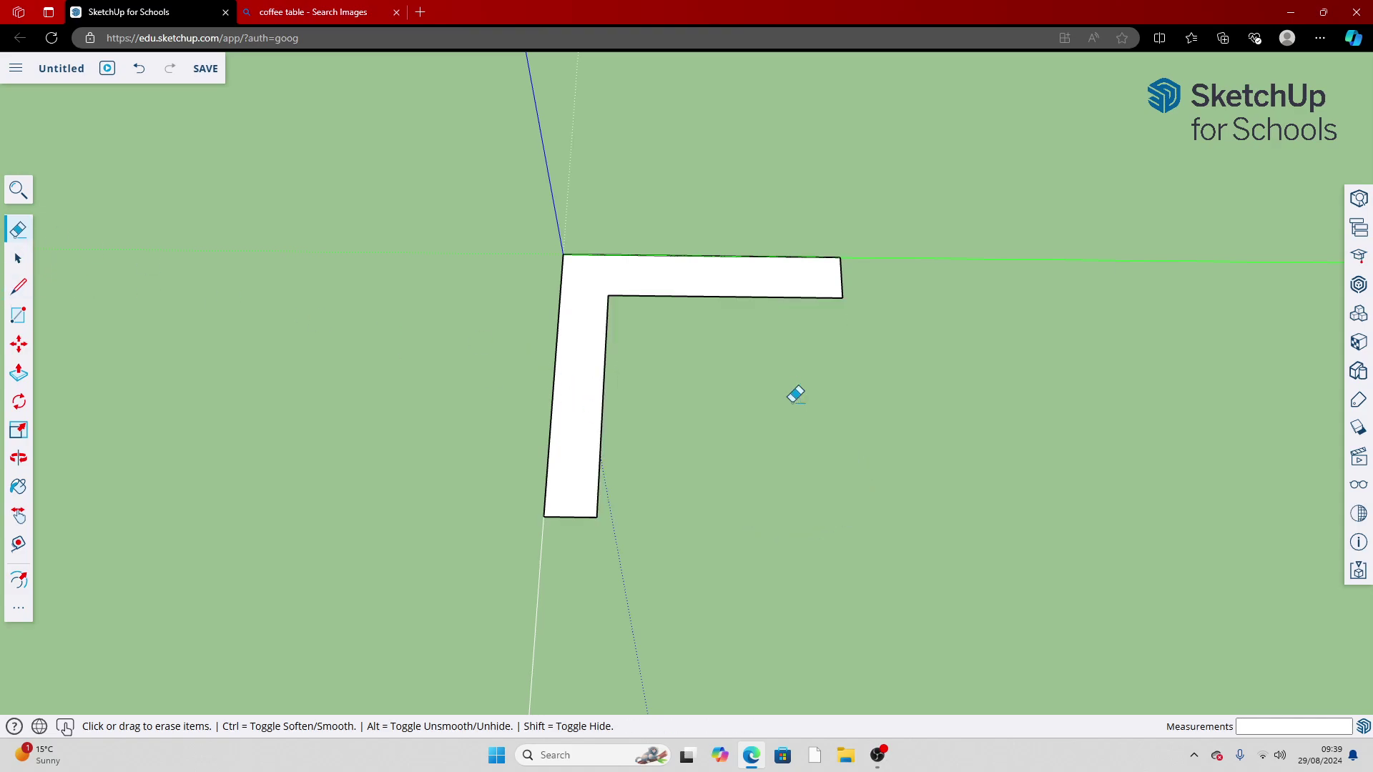
pyautogui.scroll(-5, 735, 492)
pyautogui.press('space')
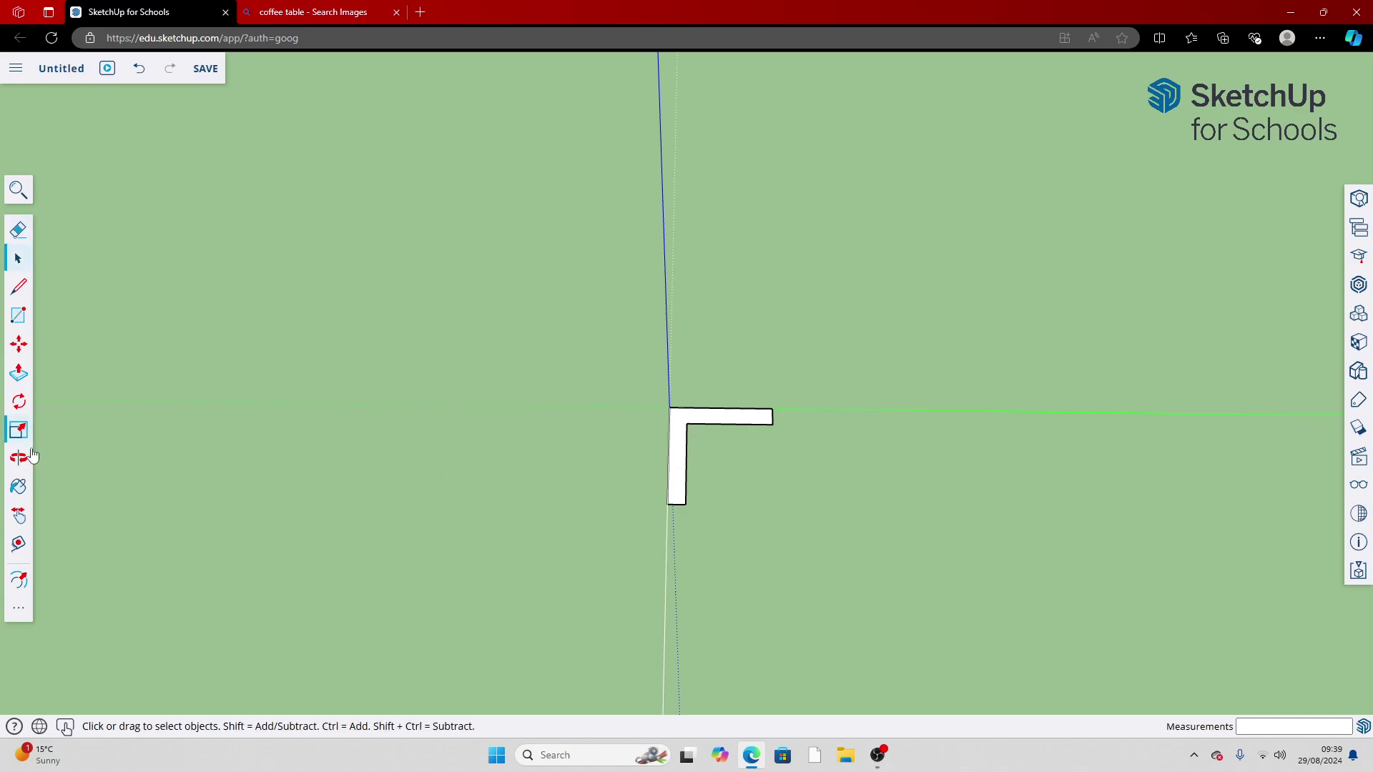
# Pull the L-shaped profile upward 250 mm to form a table leg
pyautogui.click(18, 457)
pyautogui.moveTo(500, 565); pyautogui.dragTo(930, 386)
pyautogui.press('space')
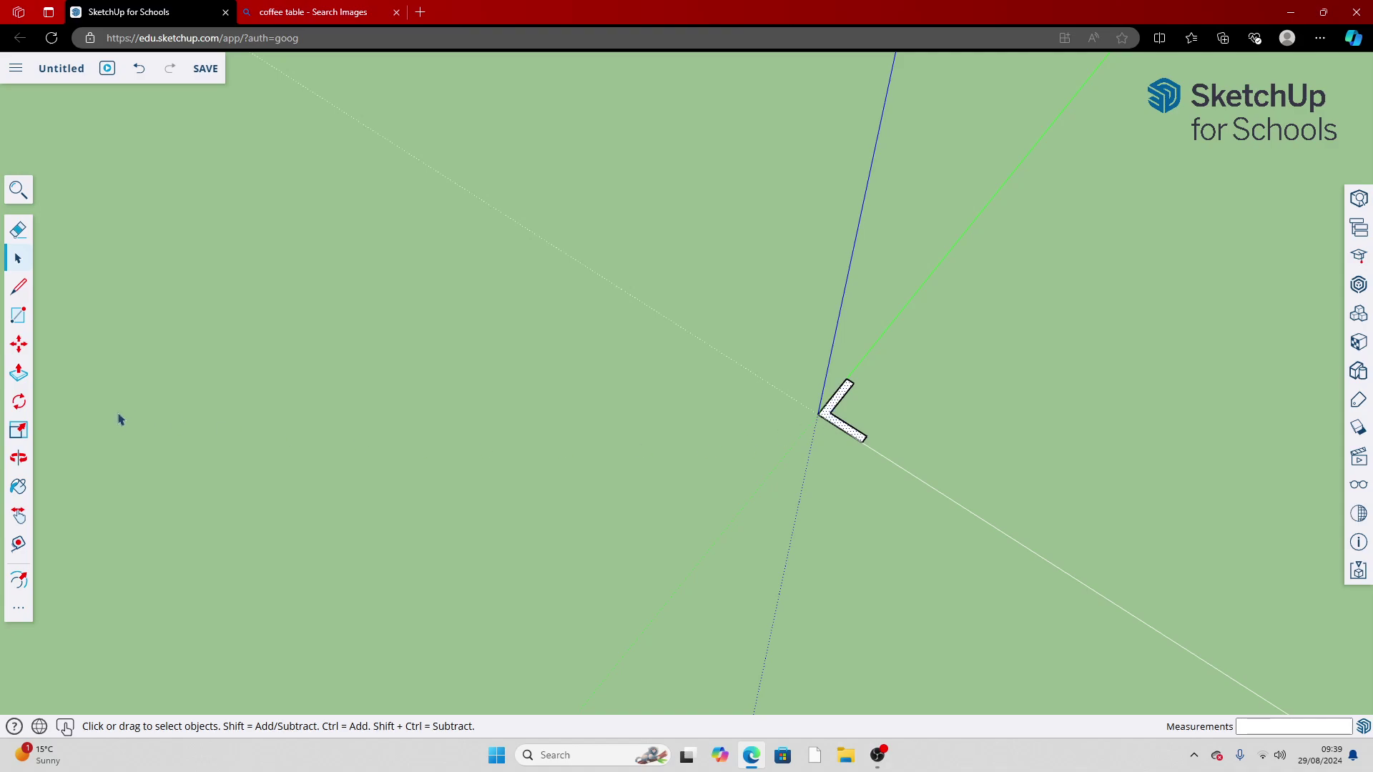
pyautogui.scroll(-3, 120, 420)
pyautogui.press('p')
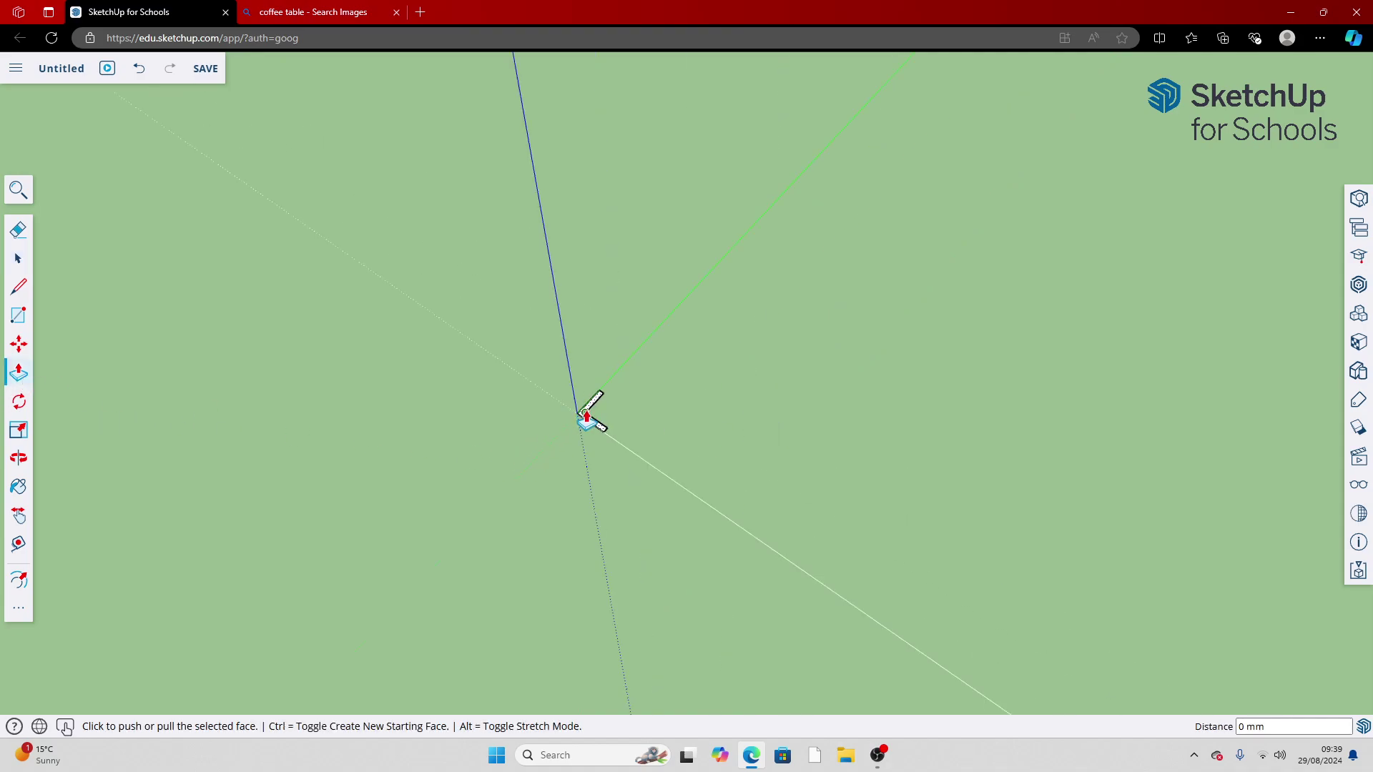
pyautogui.click(585, 413)
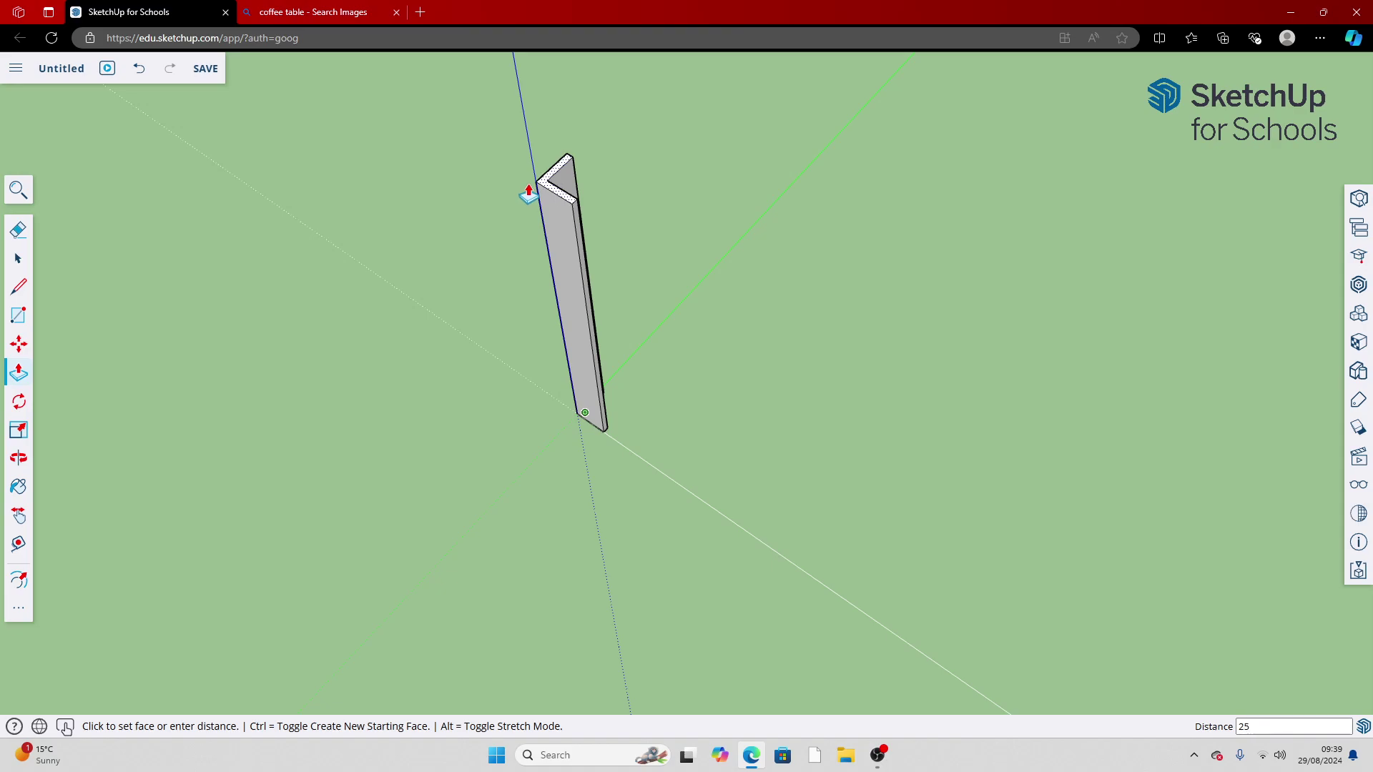
pyautogui.click(529, 191)
pyautogui.moveTo(895, 217); pyautogui.dragTo(778, 279, button='middle')
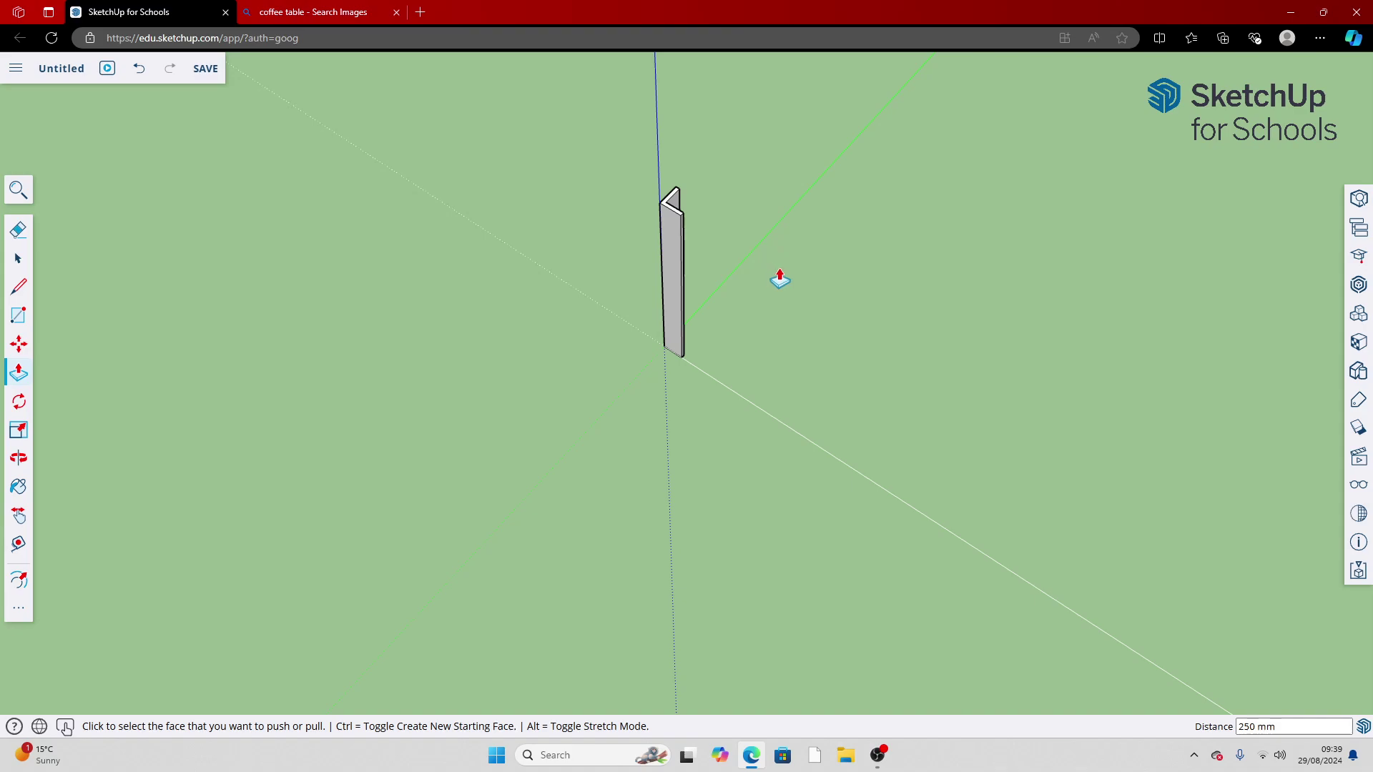
pyautogui.press('space')
# Make the entire L-shaped leg into a component with the default name and settings
pyautogui.click(19, 458)
pyautogui.moveTo(879, 400); pyautogui.dragTo(1165, 107)
pyautogui.moveTo(908, 211); pyautogui.dragTo(489, 246)
pyautogui.press('space')
pyautogui.moveTo(503, 125); pyautogui.dragTo(641, 397)
pyautogui.rightClick(641, 397)
pyautogui.click(733, 475)
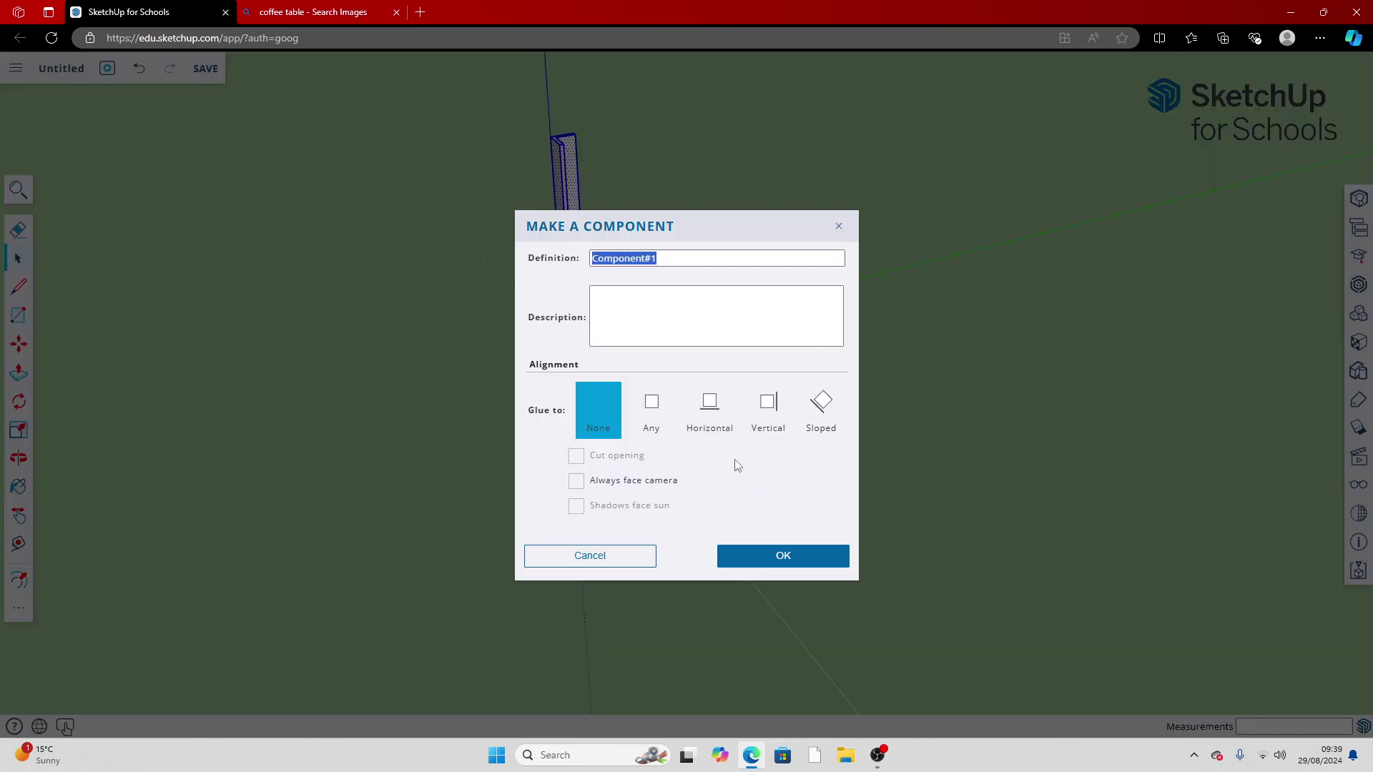
pyautogui.press('Return')
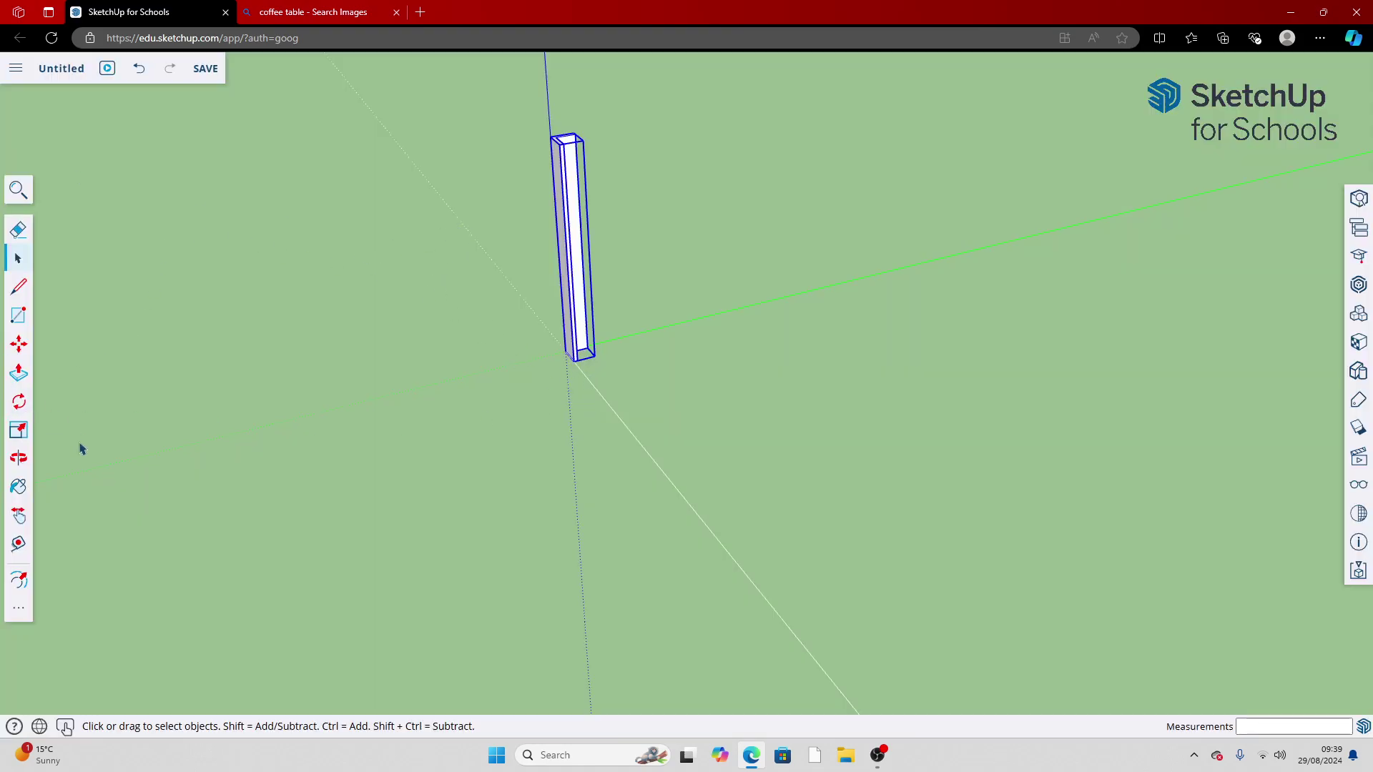
# Scale the leg component up uniformly from its upper corner by a factor of about 1.12
pyautogui.click(18, 430)
pyautogui.scroll(1, 479, 115)
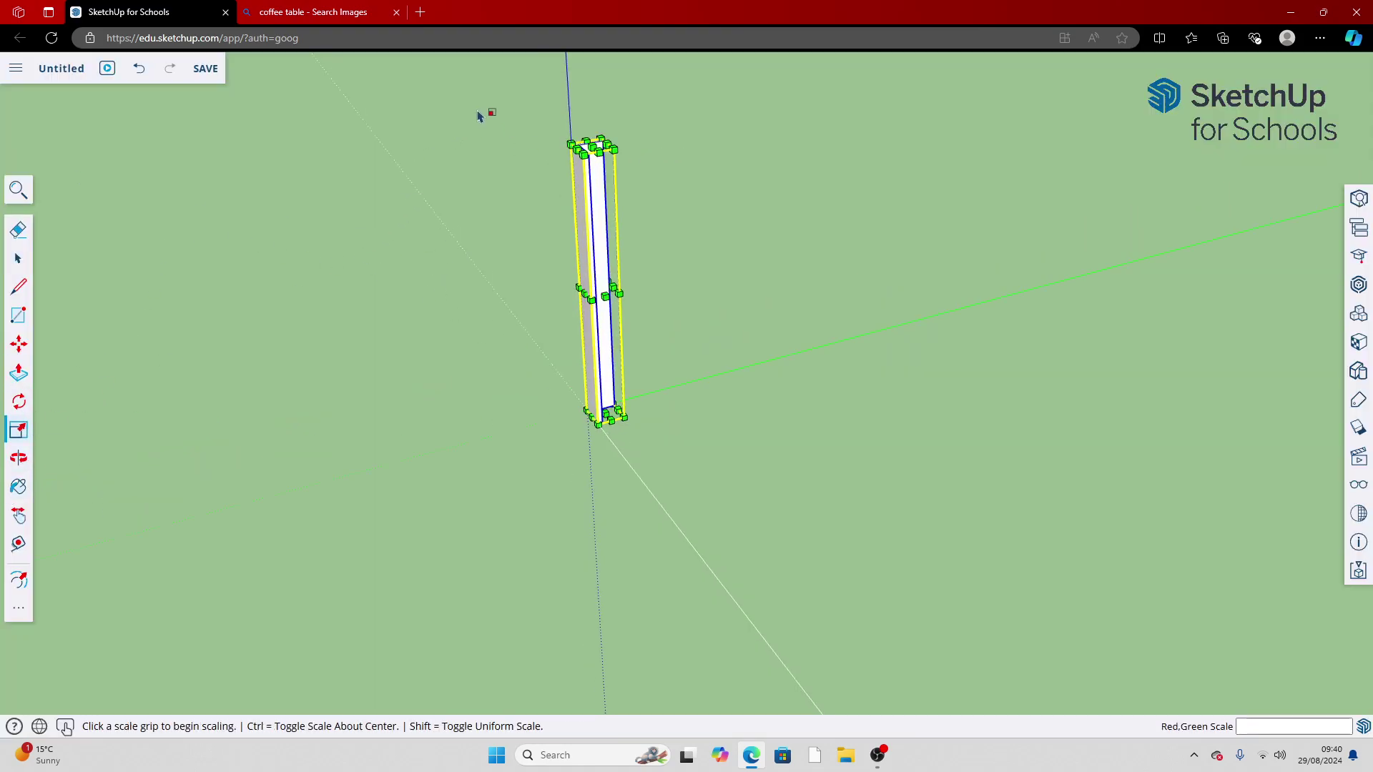
pyautogui.scroll(1, 478, 112)
pyautogui.click(645, 154)
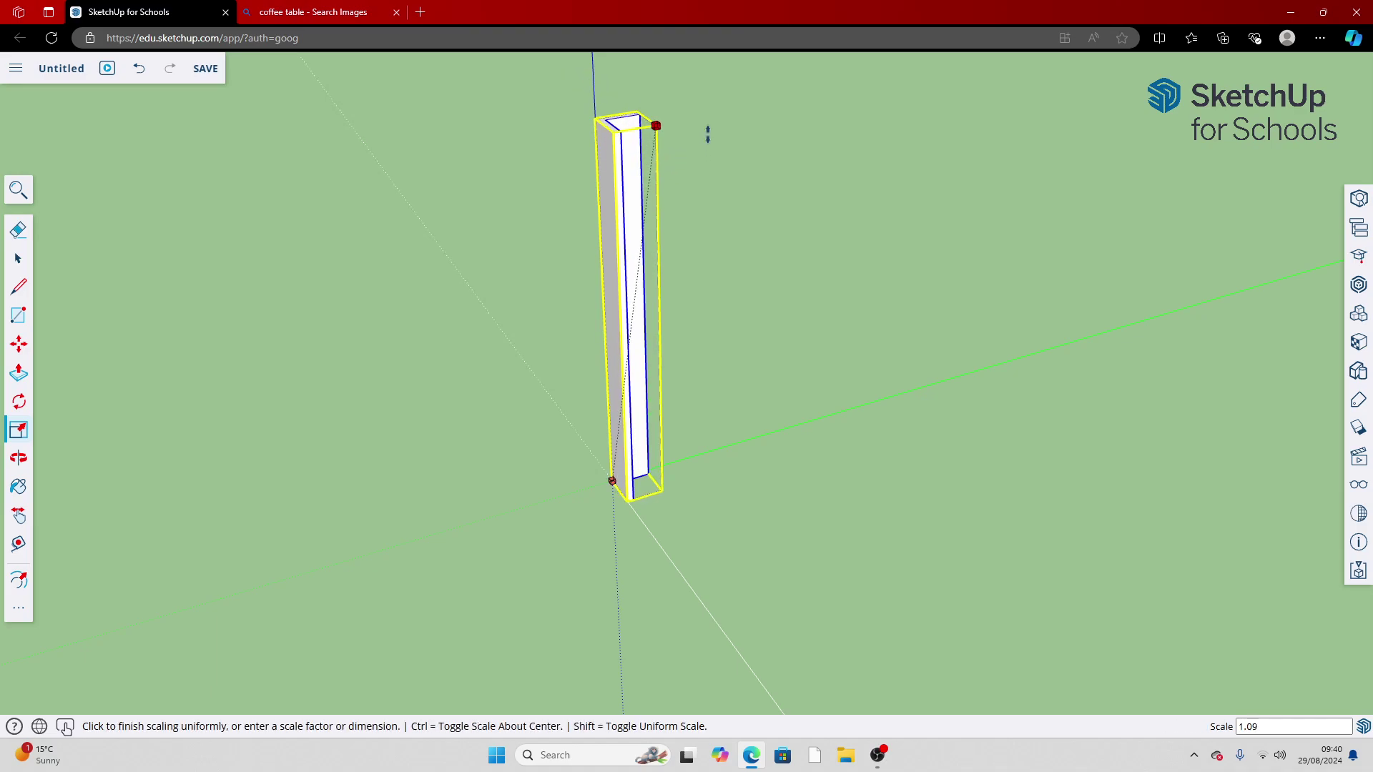
pyautogui.click(707, 123)
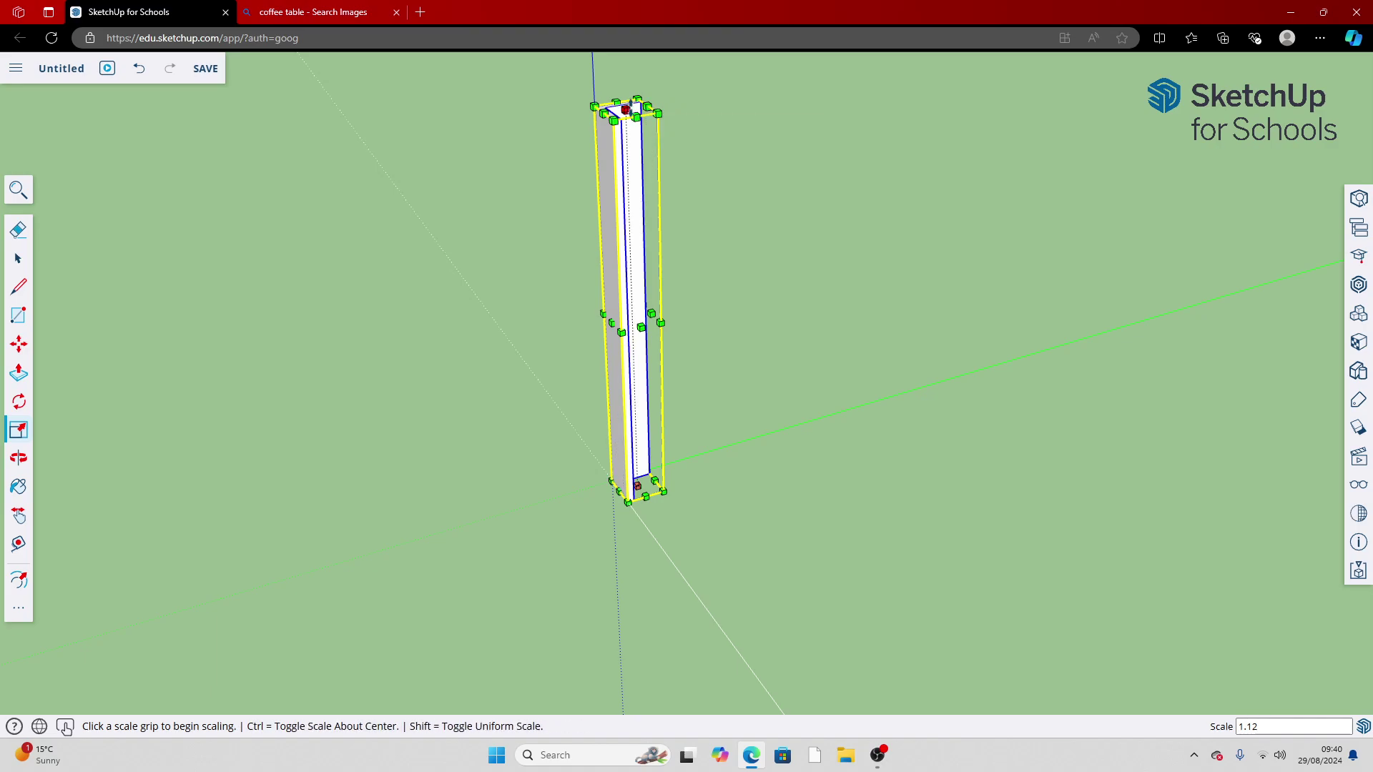
pyautogui.click(685, 113)
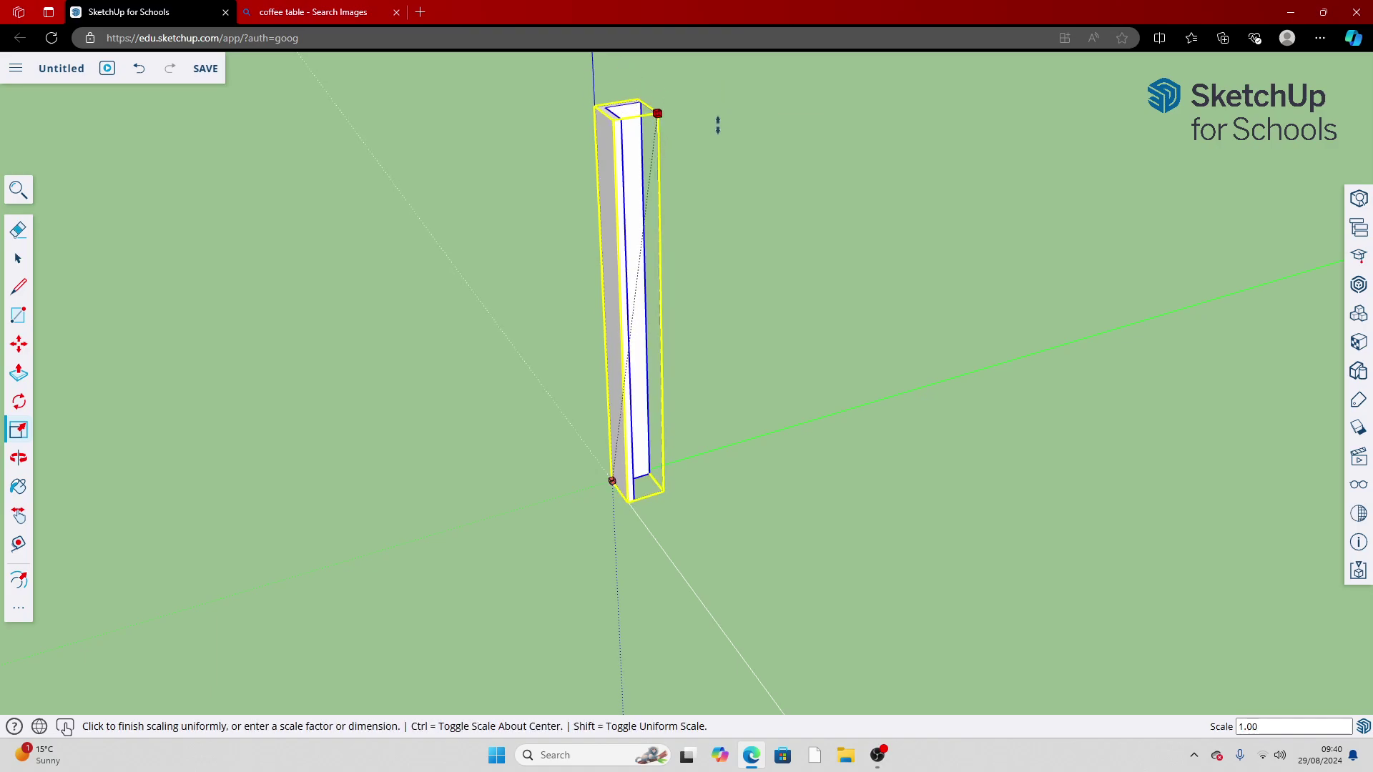
pyautogui.press('Escape')
# Enlarge the leg uniformly by about 1.04, and stretch it along the red axis by about 1.25
pyautogui.click(615, 120)
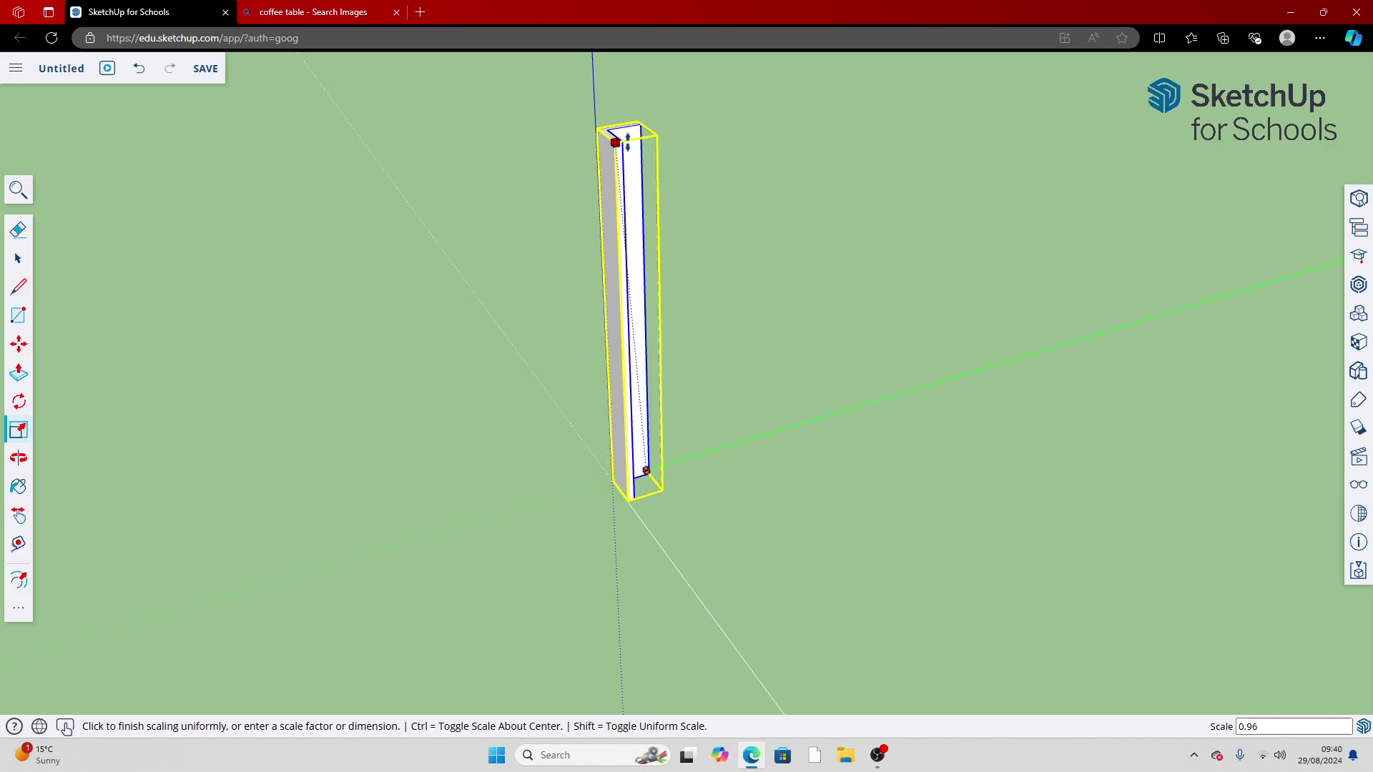
pyautogui.click(613, 105)
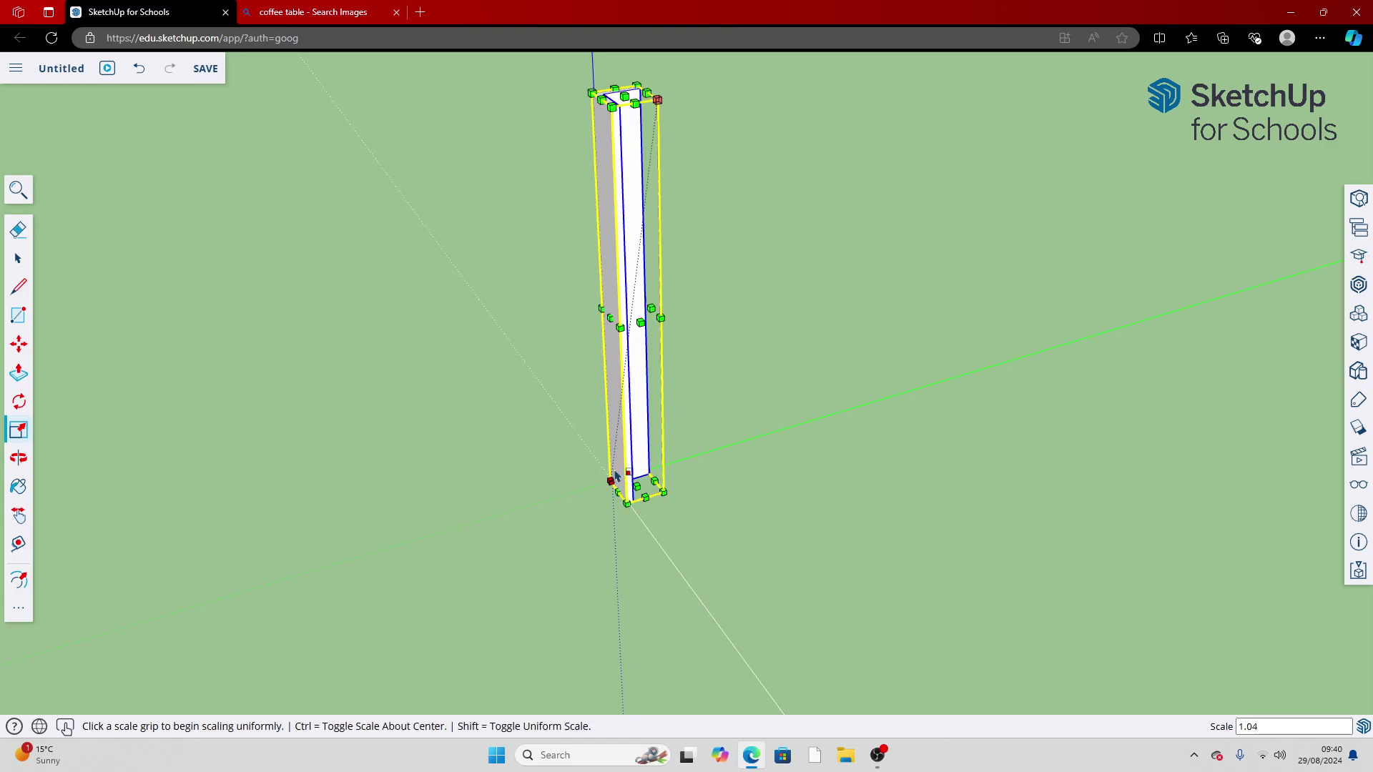
pyautogui.click(624, 331)
pyautogui.click(629, 332)
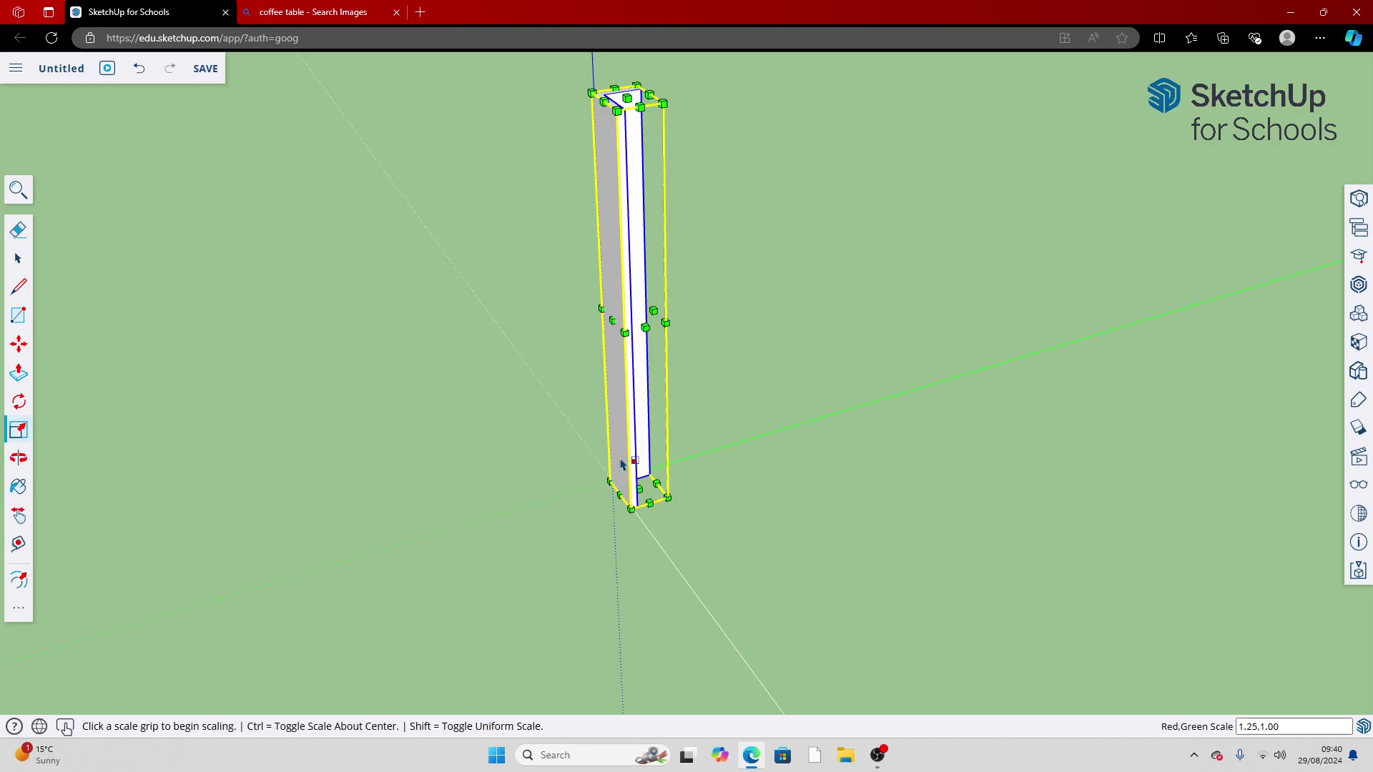
# Stretch the leg component along the green axis by a factor of about 1.25
pyautogui.click(19, 458)
pyautogui.moveTo(686, 377); pyautogui.dragTo(318, 481)
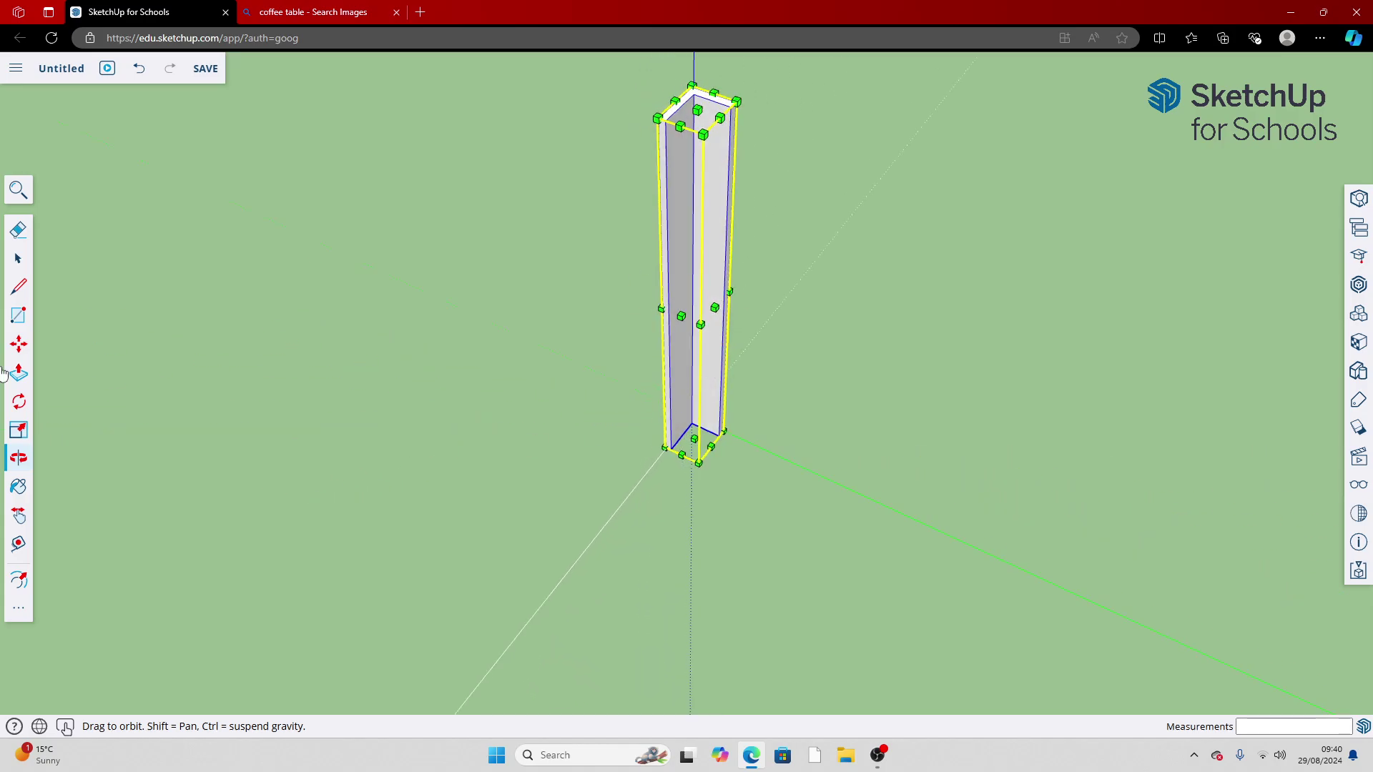
pyautogui.click(18, 344)
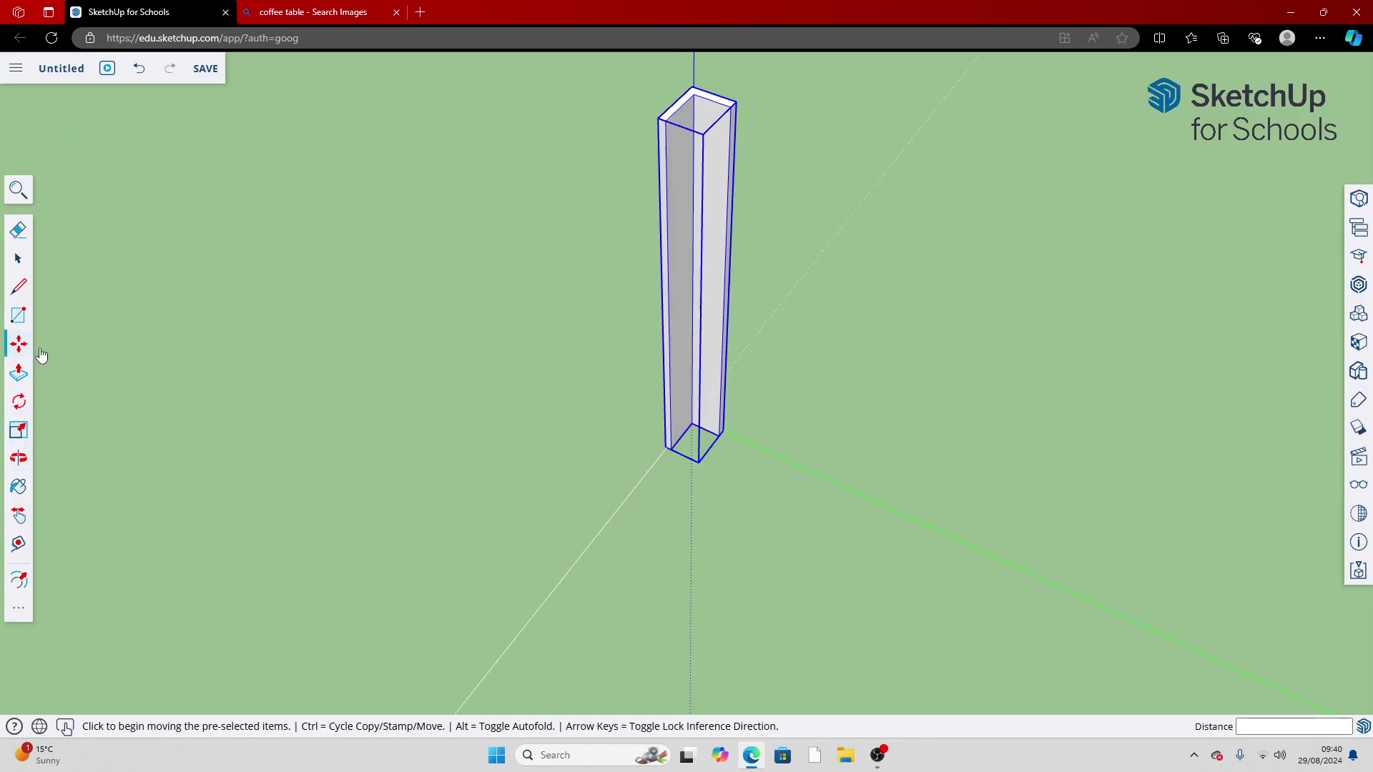
pyautogui.click(675, 266)
pyautogui.press('Escape')
pyautogui.click(19, 430)
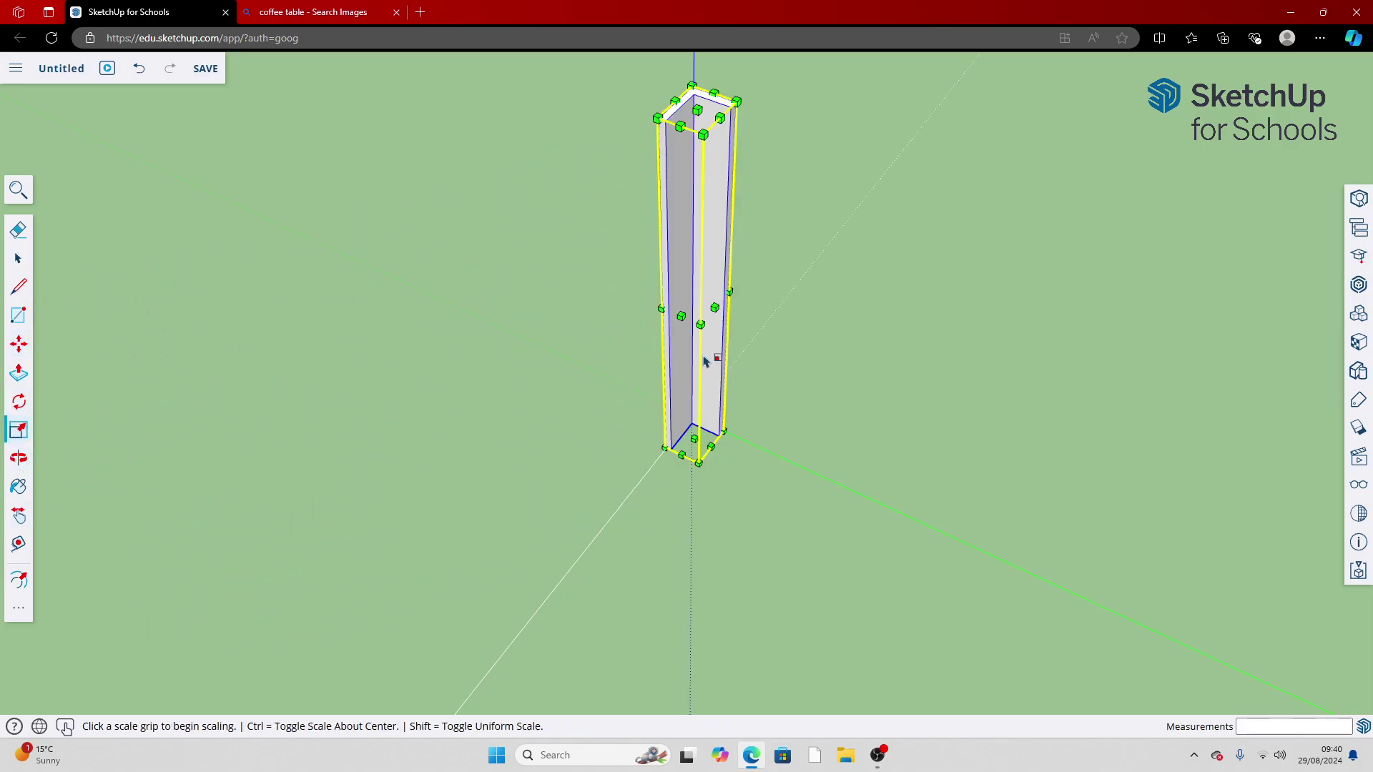
pyautogui.click(731, 295)
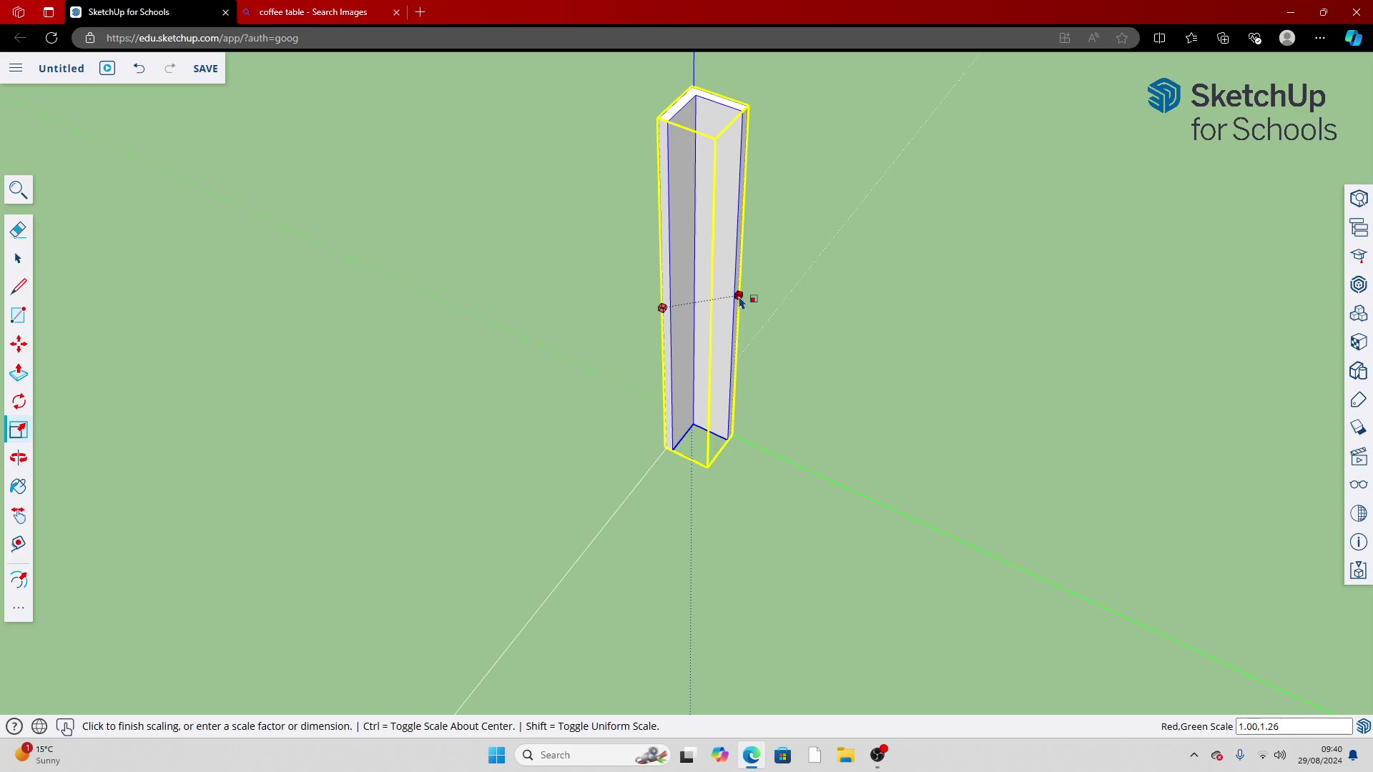
pyautogui.scroll(6, 740, 301)
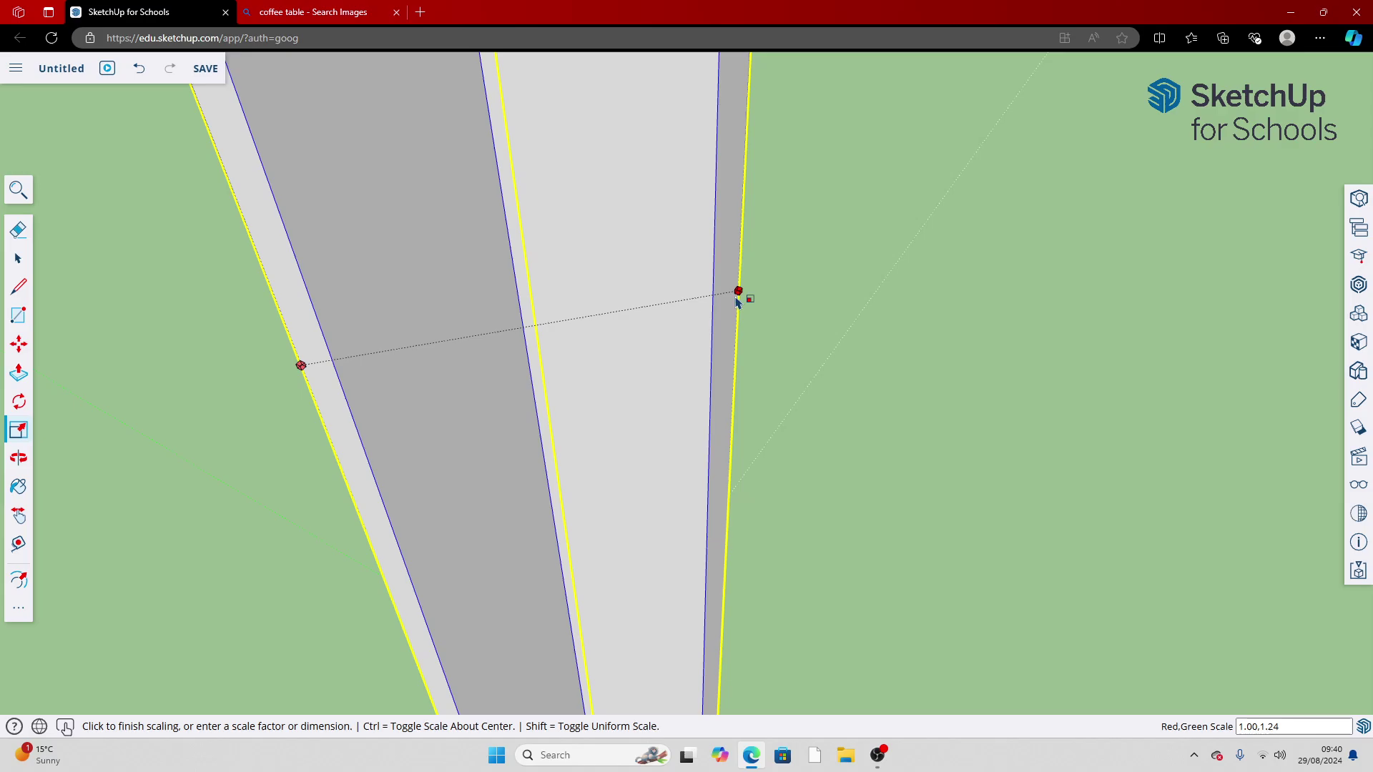
pyautogui.click(739, 300)
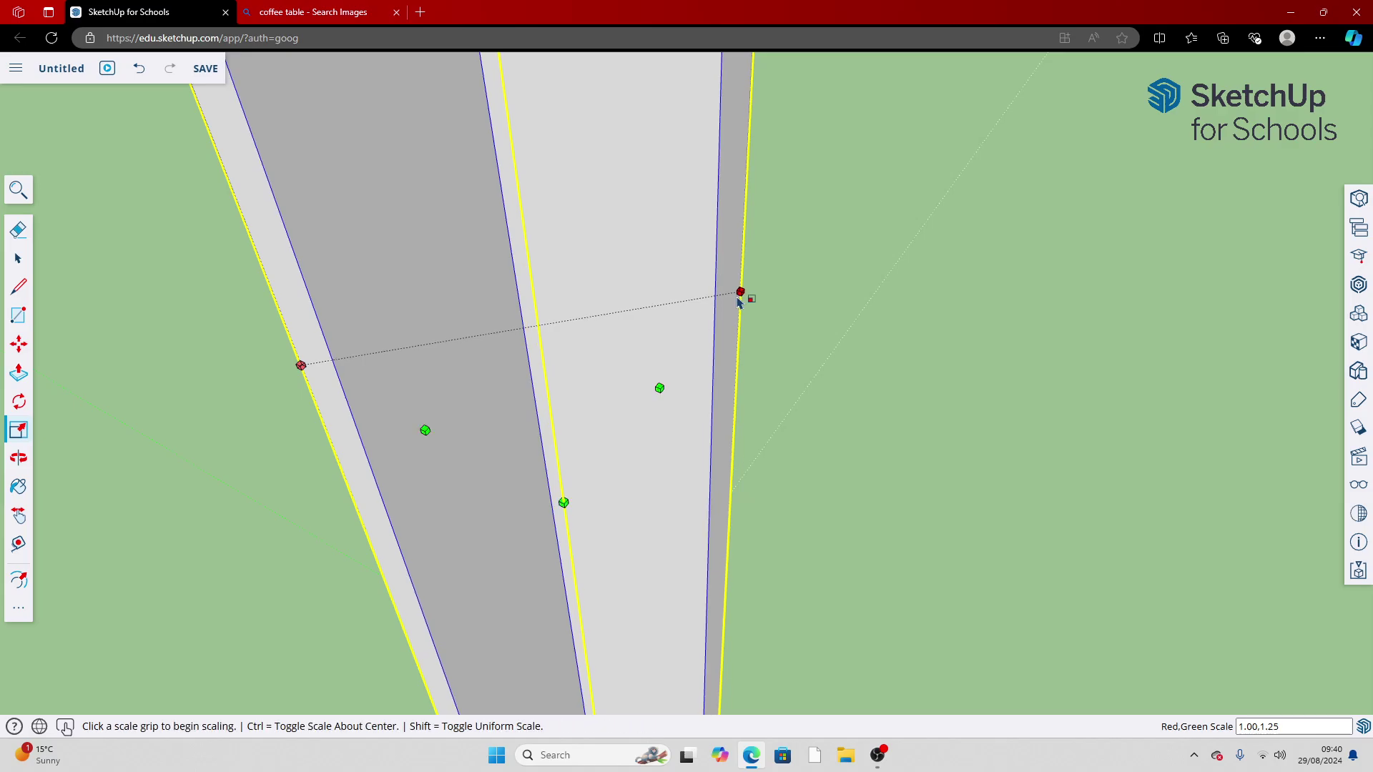
pyautogui.scroll(-5, 740, 304)
pyautogui.scroll(-3, 741, 319)
pyautogui.moveTo(741, 319); pyautogui.dragTo(767, 193, button='middle')
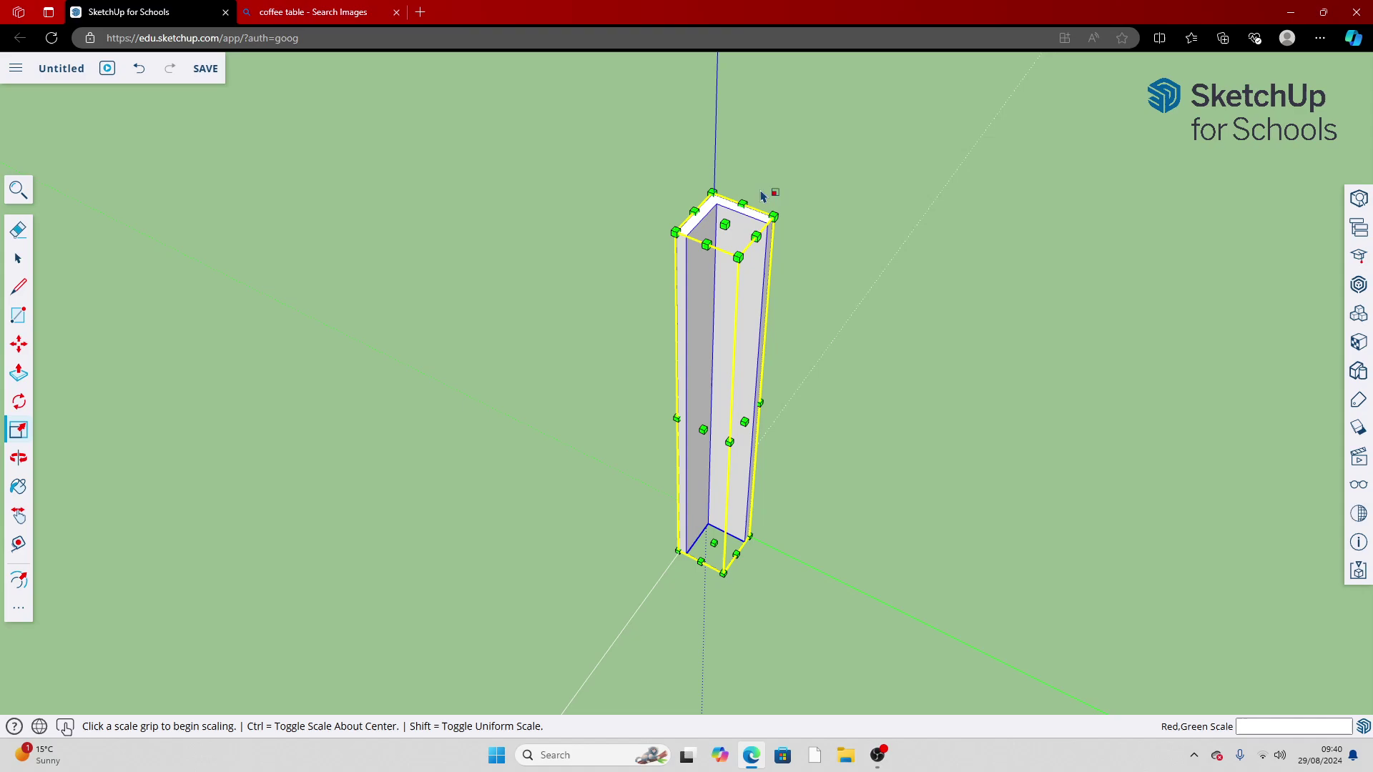
pyautogui.scroll(4, 776, 193)
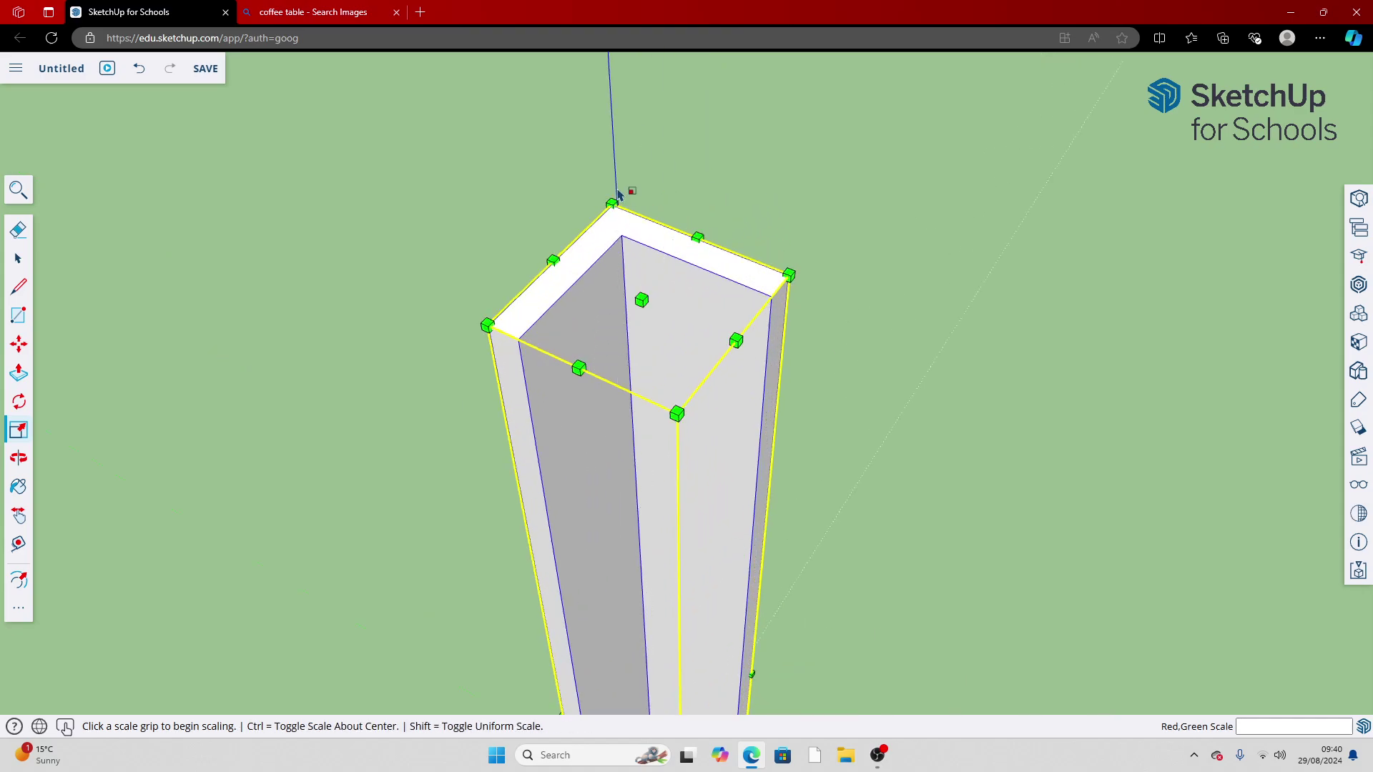
pyautogui.click(554, 263)
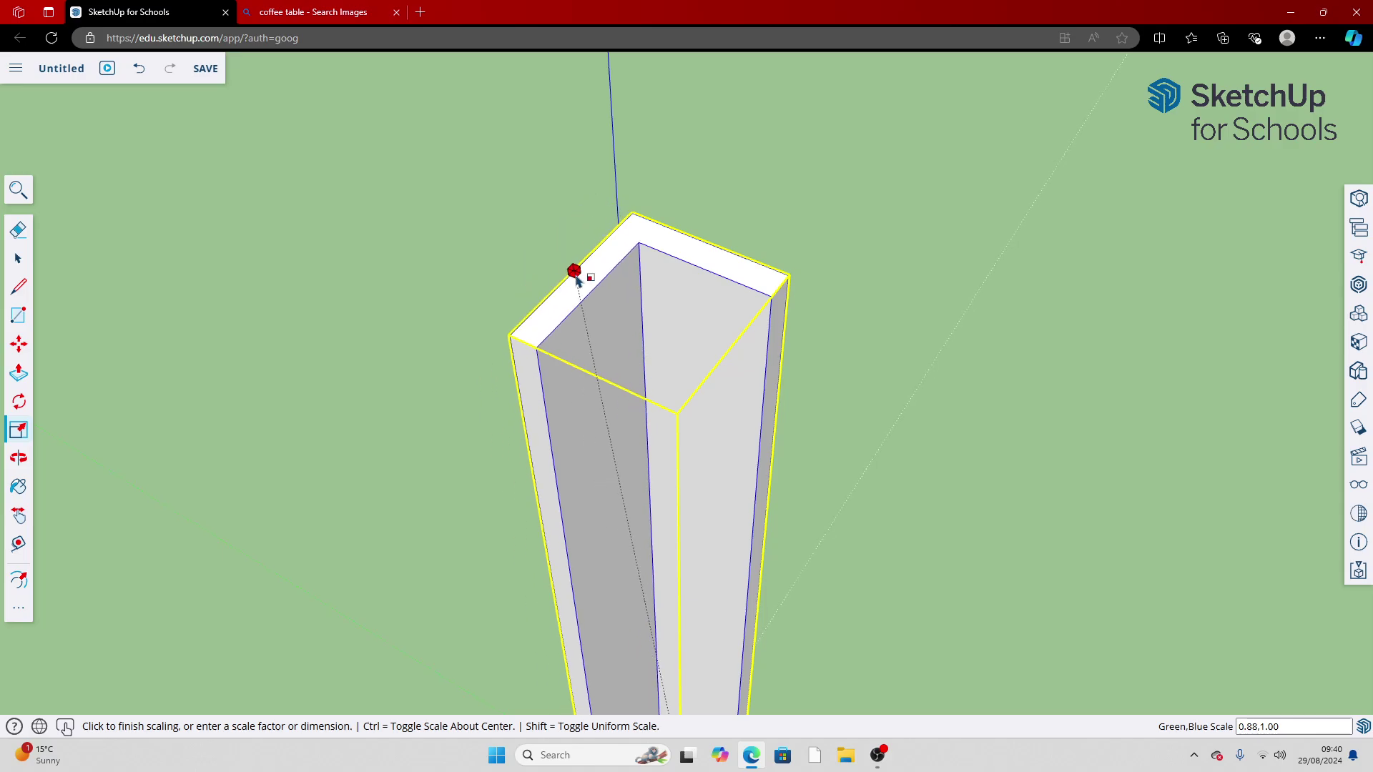
pyautogui.press('Escape')
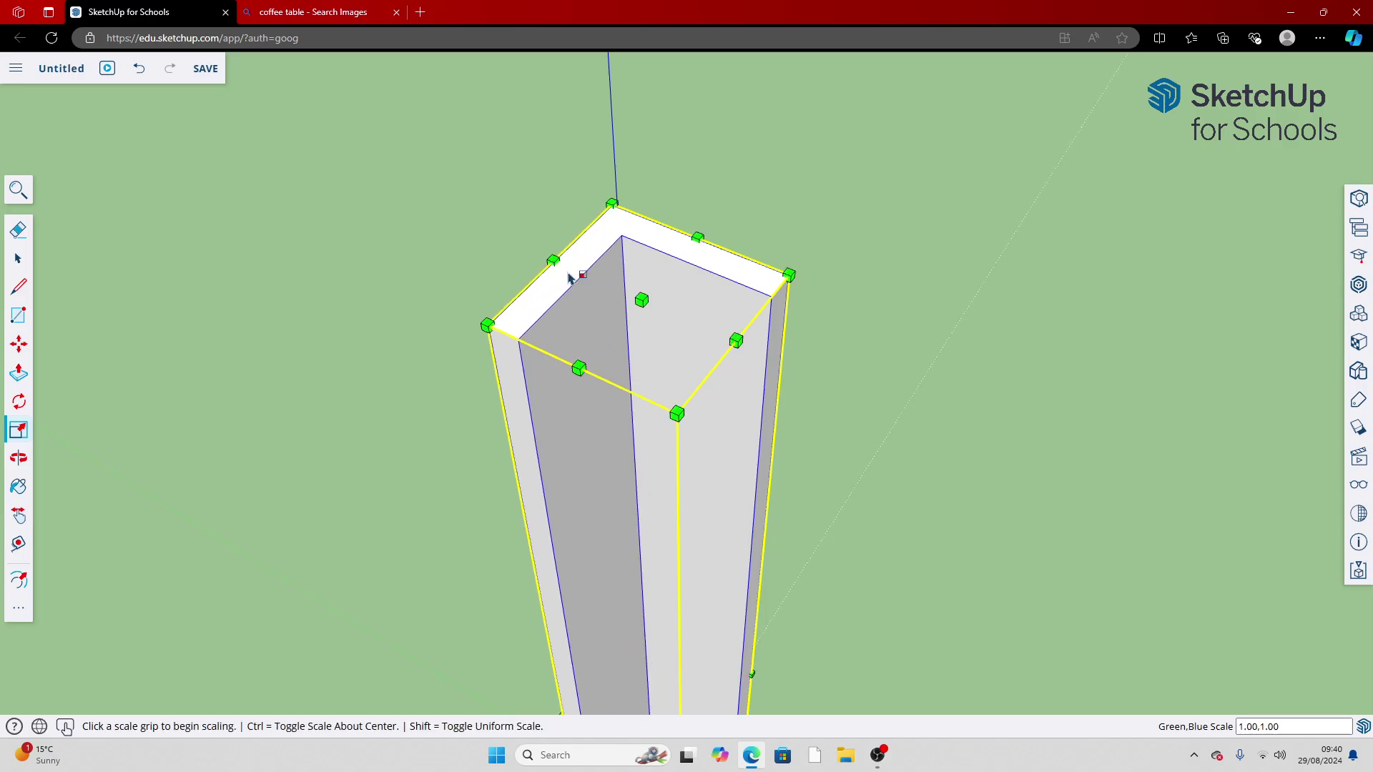
pyautogui.press('Escape')
# Check the coffee table reference photo, and copy the leg 500 mm along the red axis
pyautogui.scroll(-5, 894, 324)
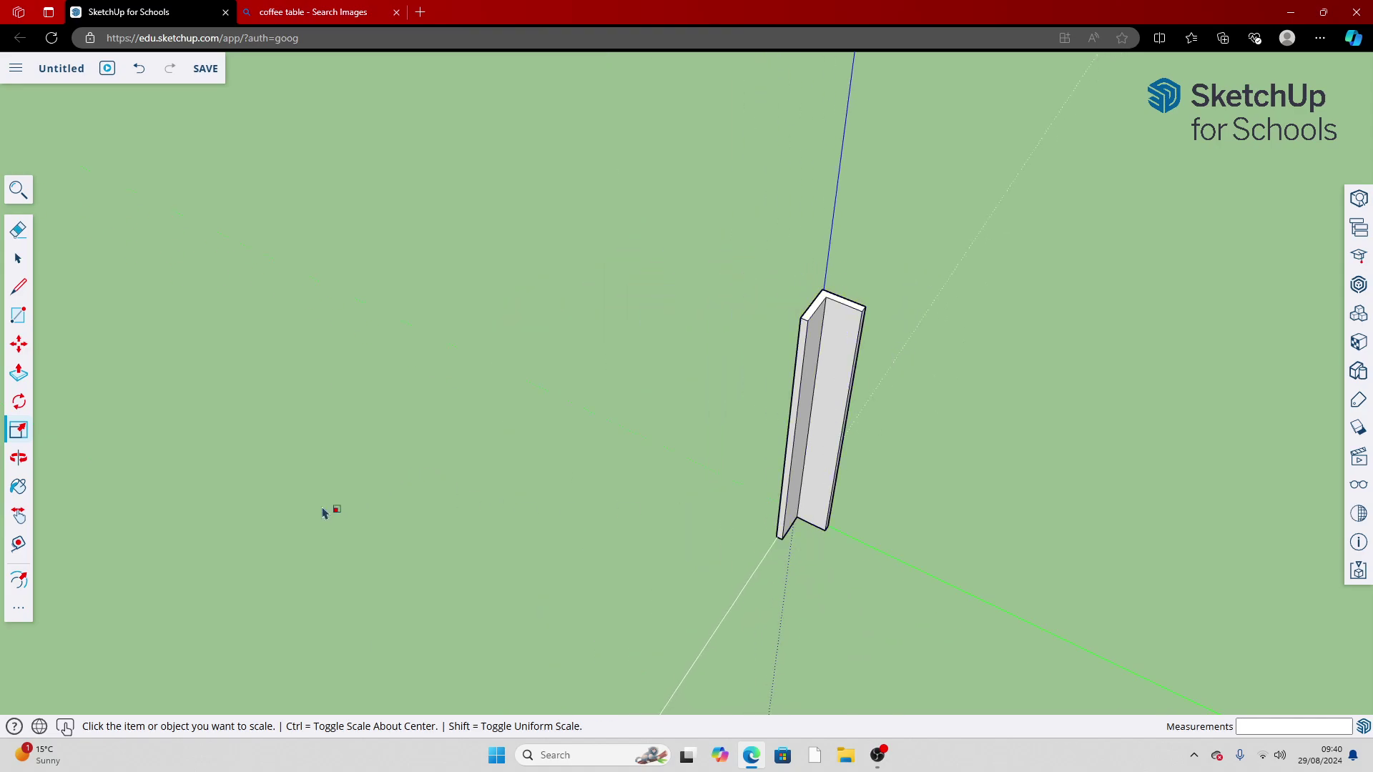
pyautogui.click(18, 459)
pyautogui.moveTo(501, 486); pyautogui.dragTo(655, 216)
pyautogui.click(313, 13)
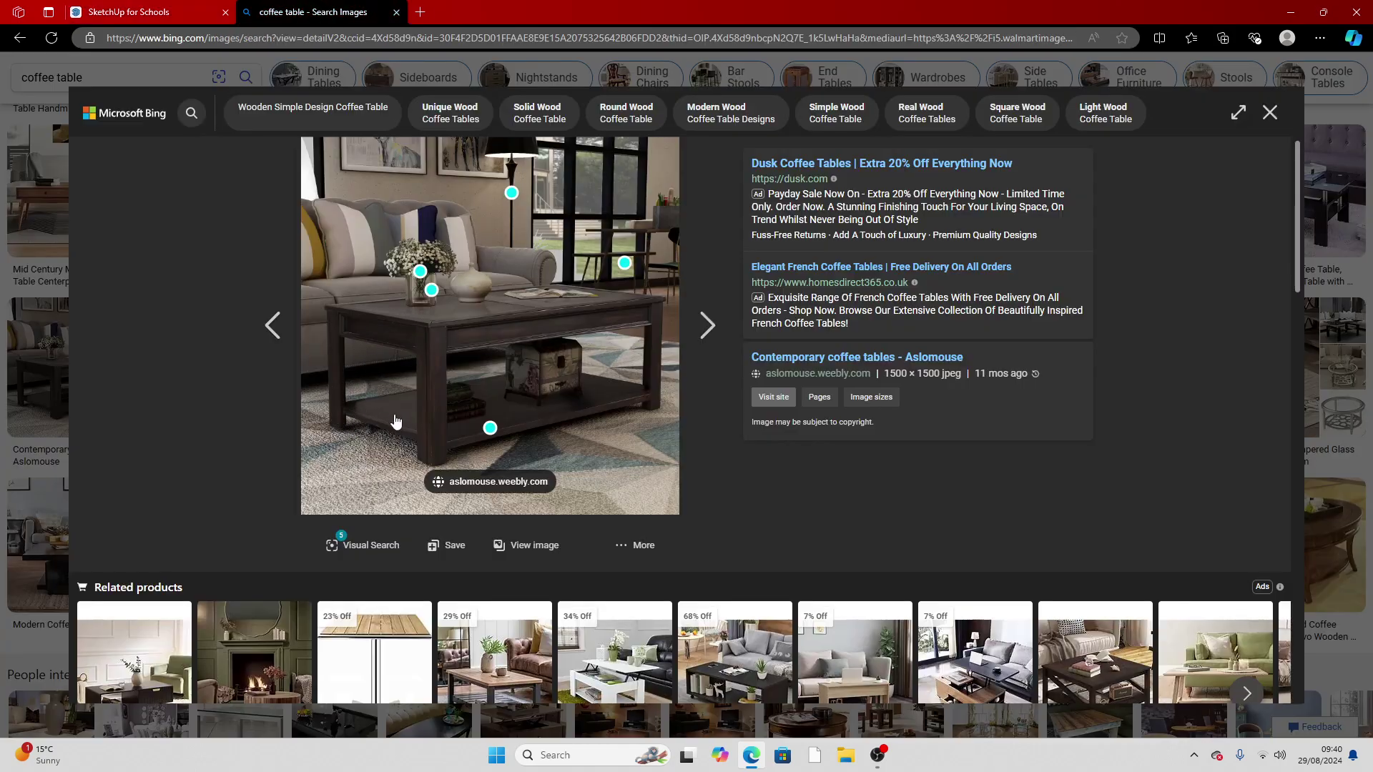
pyautogui.click(129, 12)
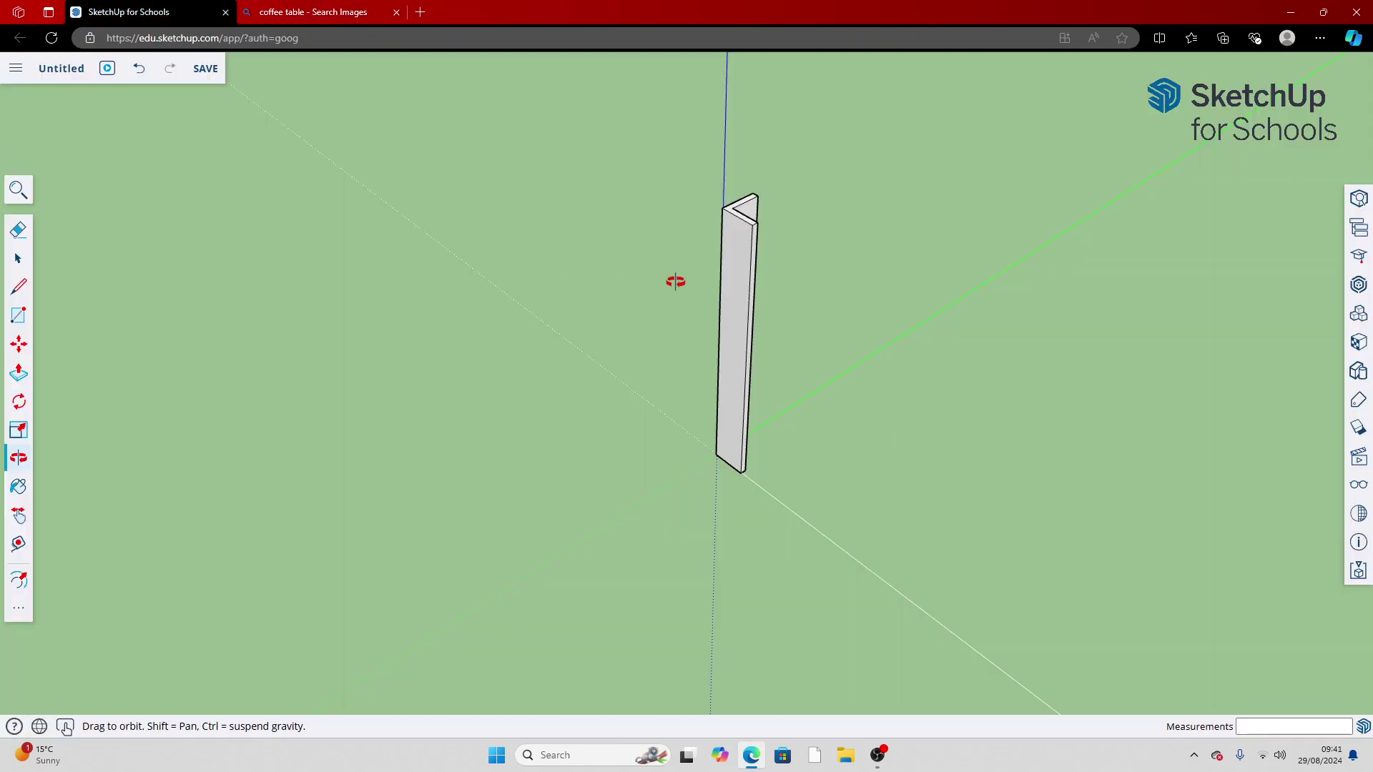
pyautogui.moveTo(674, 281); pyautogui.dragTo(810, 299)
pyautogui.press('space')
pyautogui.click(765, 281)
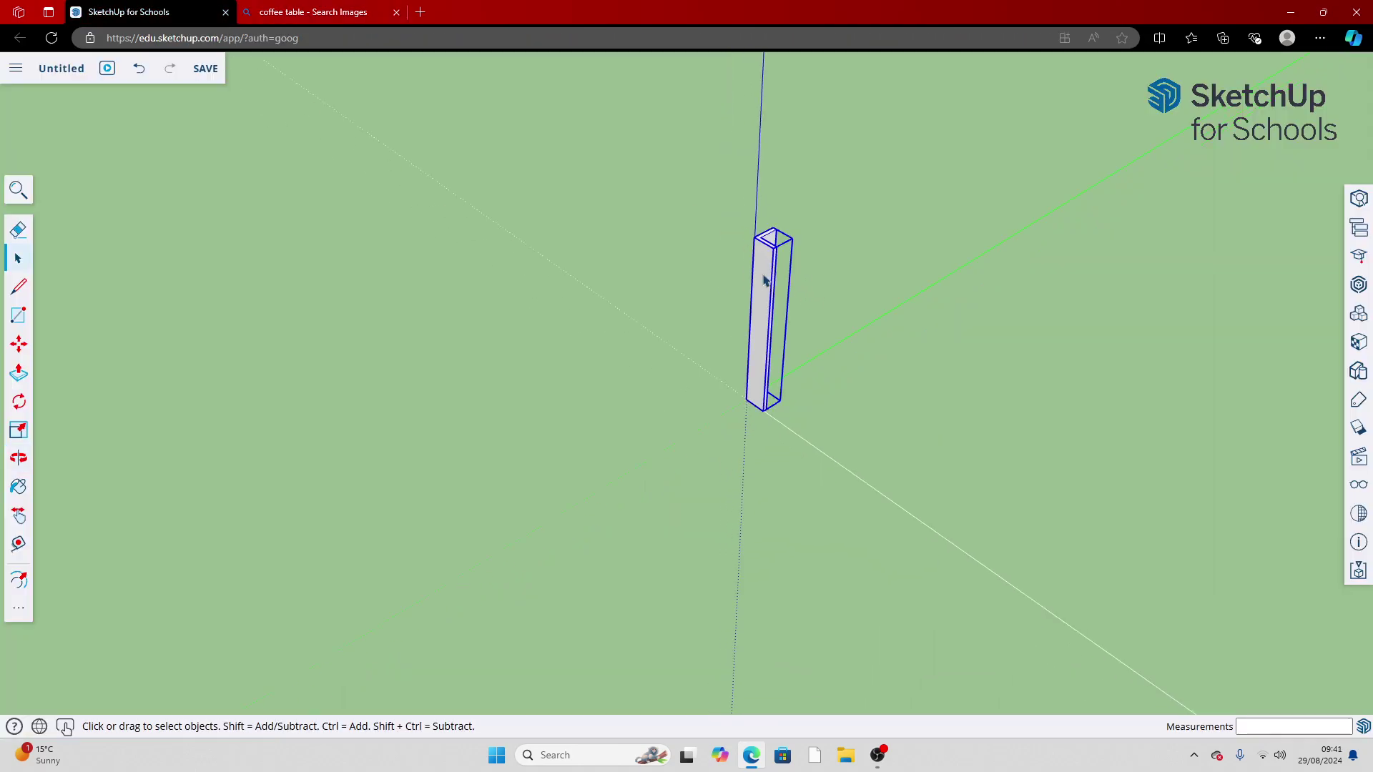
pyautogui.click(19, 344)
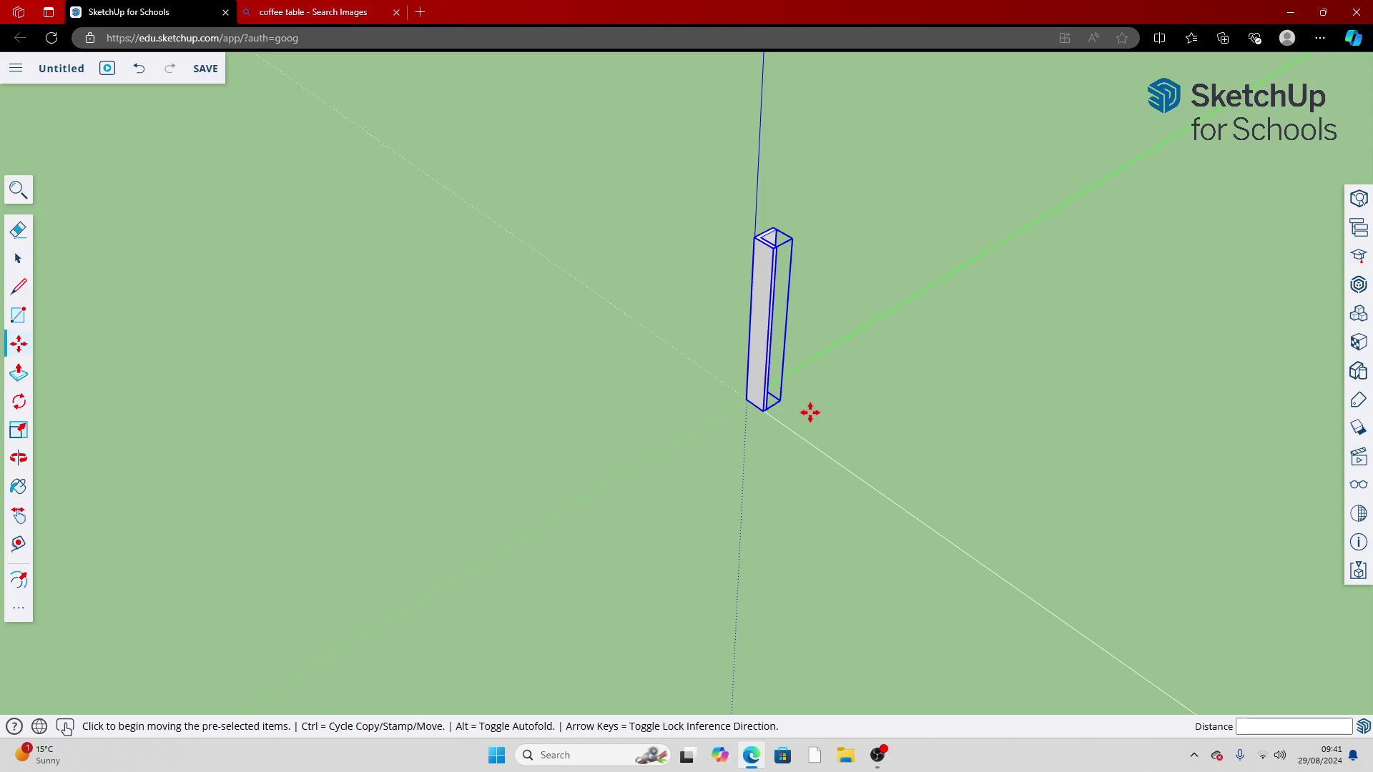
pyautogui.press('ctrl')
pyautogui.click(749, 369)
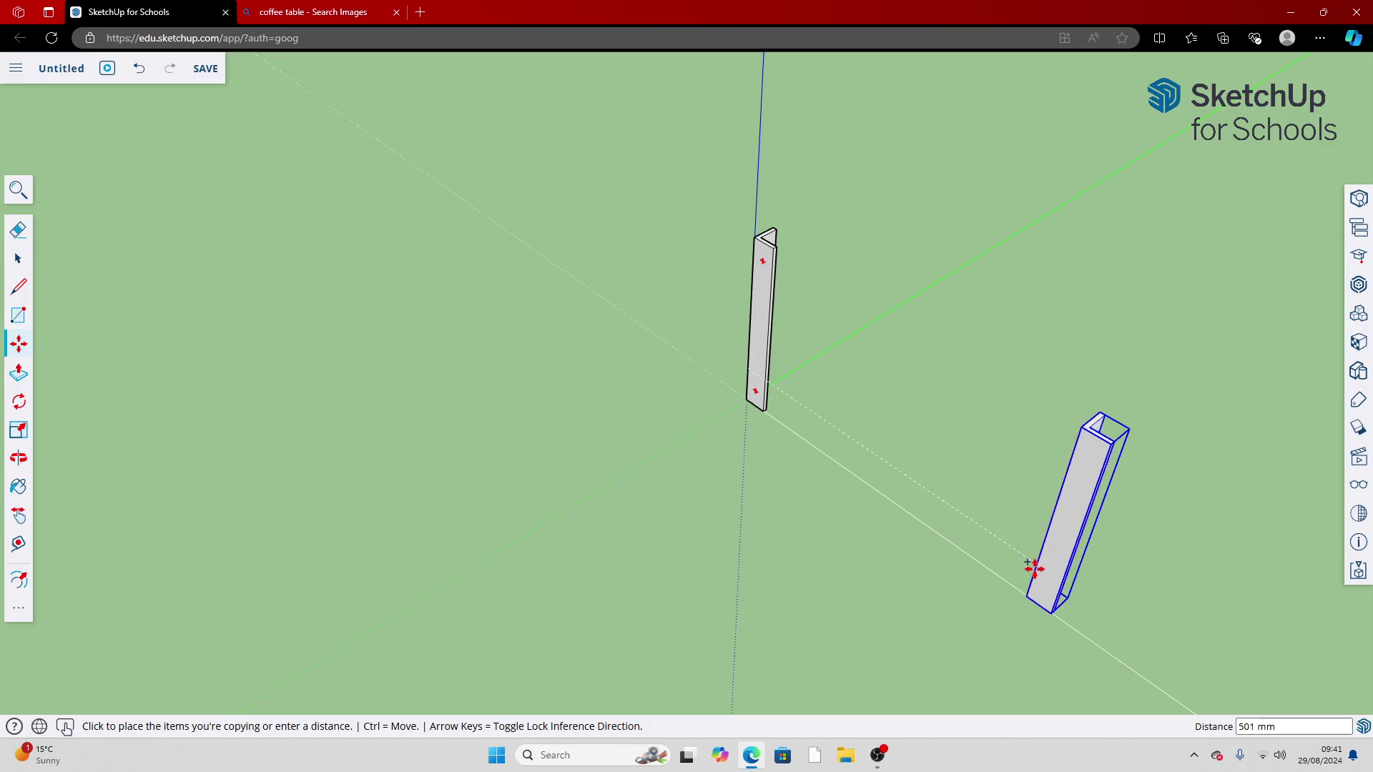
pyautogui.click(1031, 570)
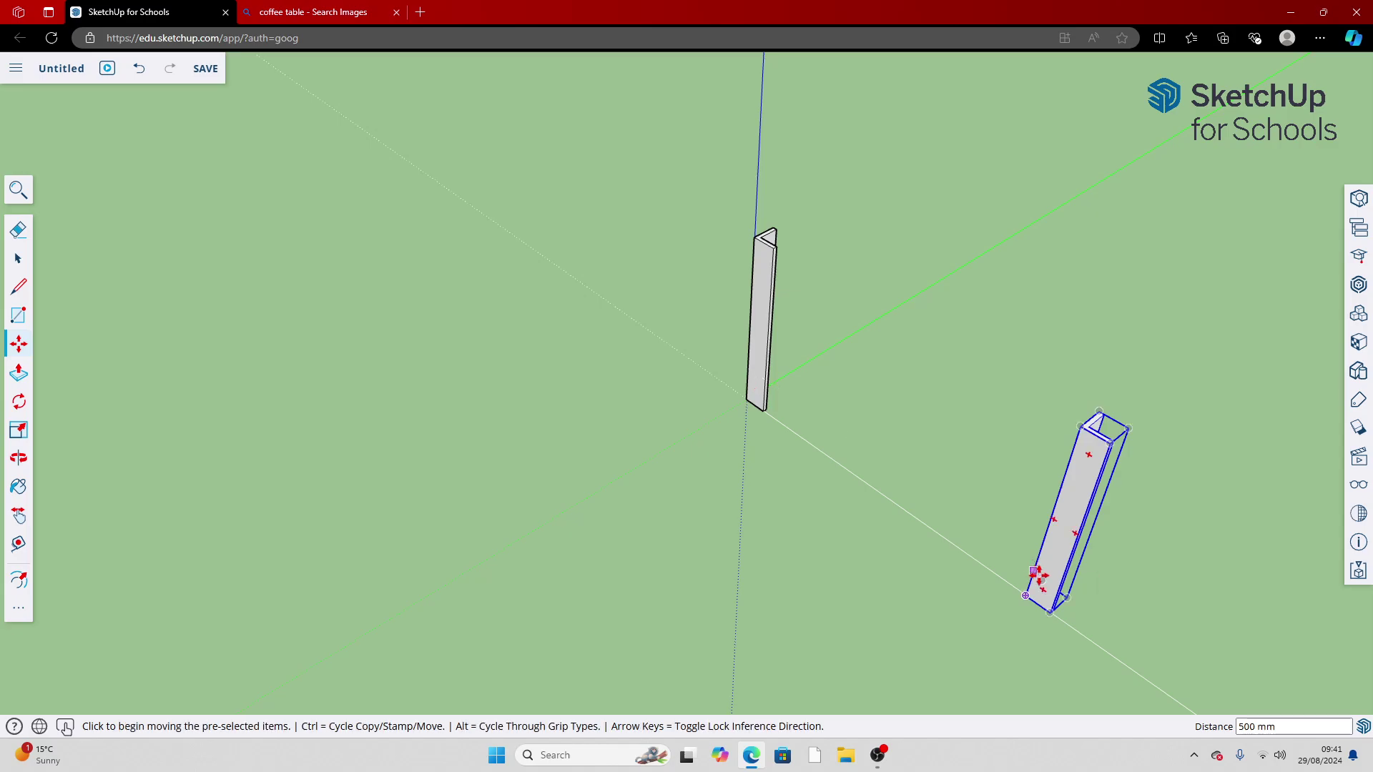
# Rotate the copied leg 270 degrees in the ground plane about its outer bottom corner
pyautogui.click(18, 458)
pyautogui.moveTo(642, 471); pyautogui.dragTo(301, 423)
pyautogui.moveTo(412, 416); pyautogui.dragTo(769, 470)
pyautogui.press('space')
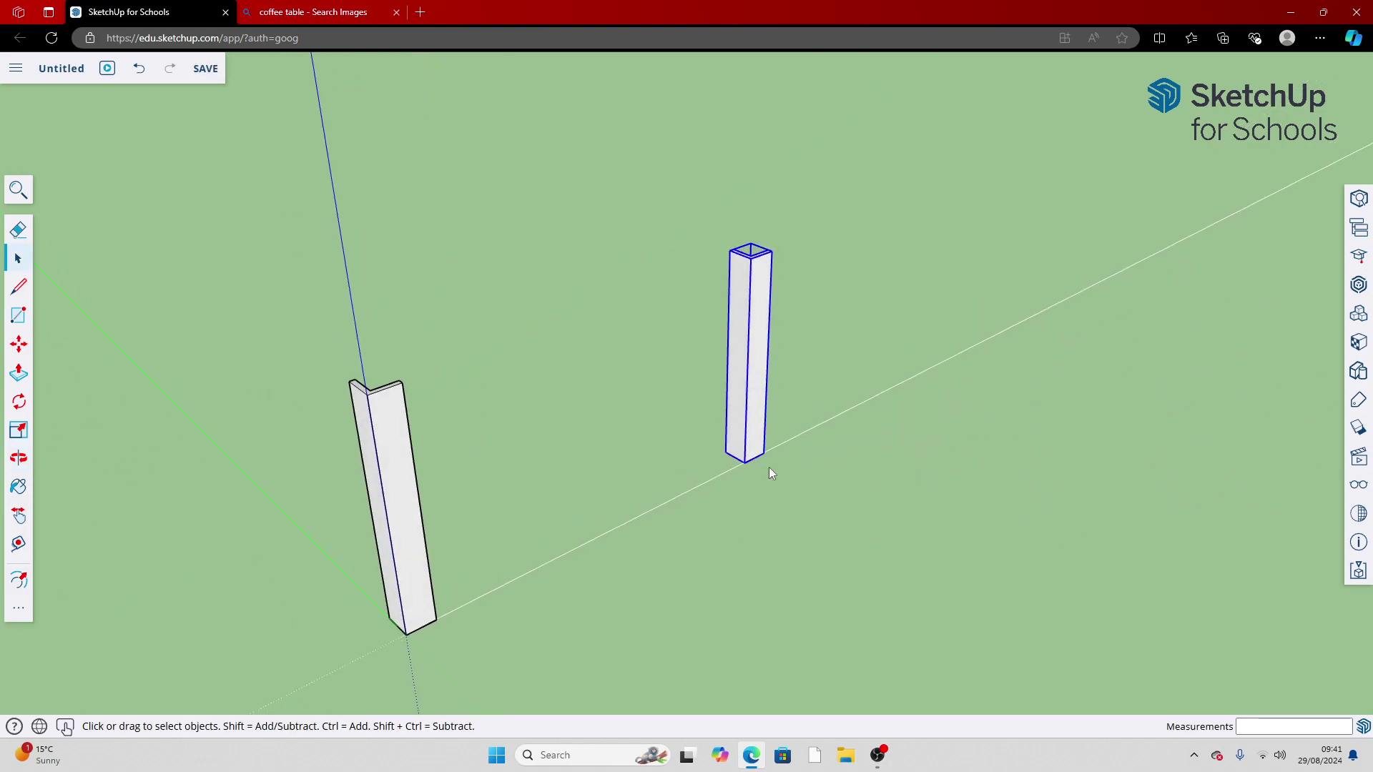
pyautogui.click(22, 406)
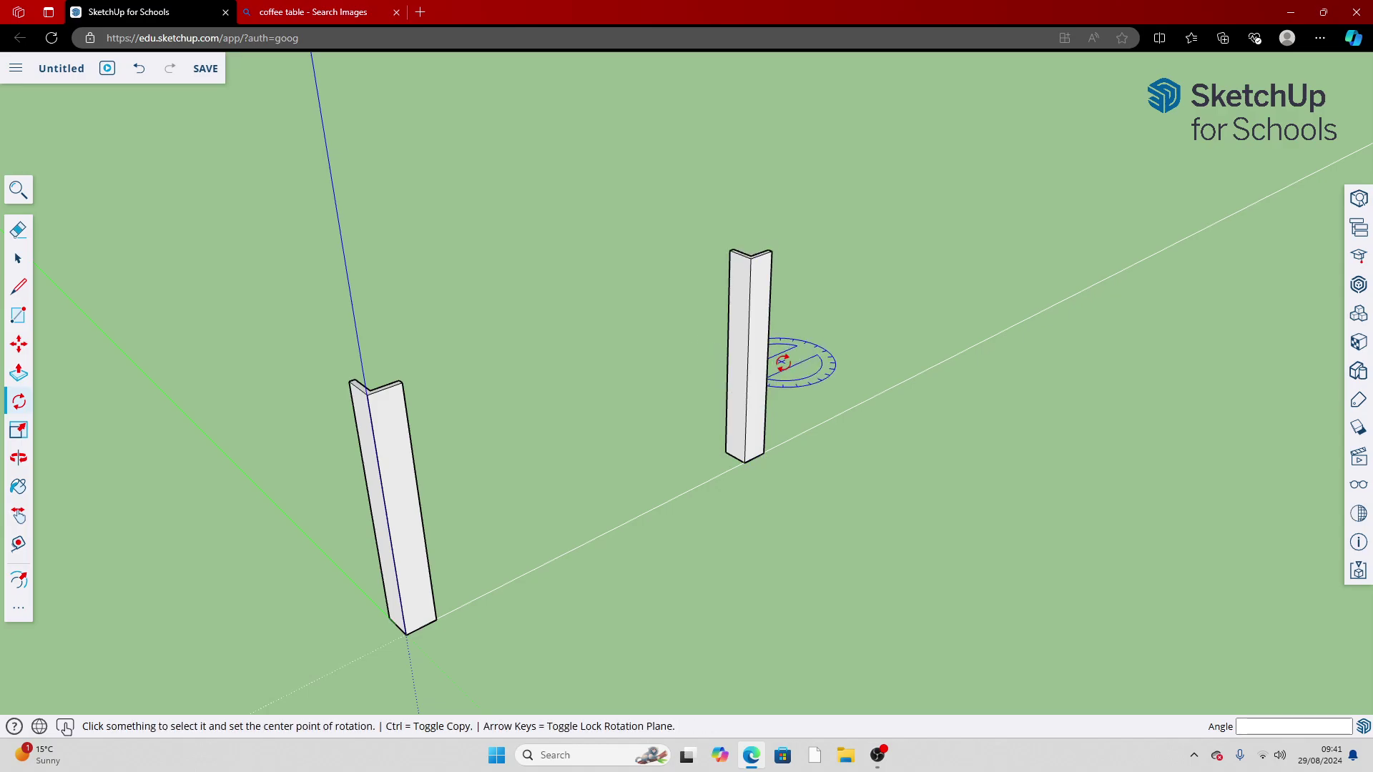
pyautogui.click(744, 463)
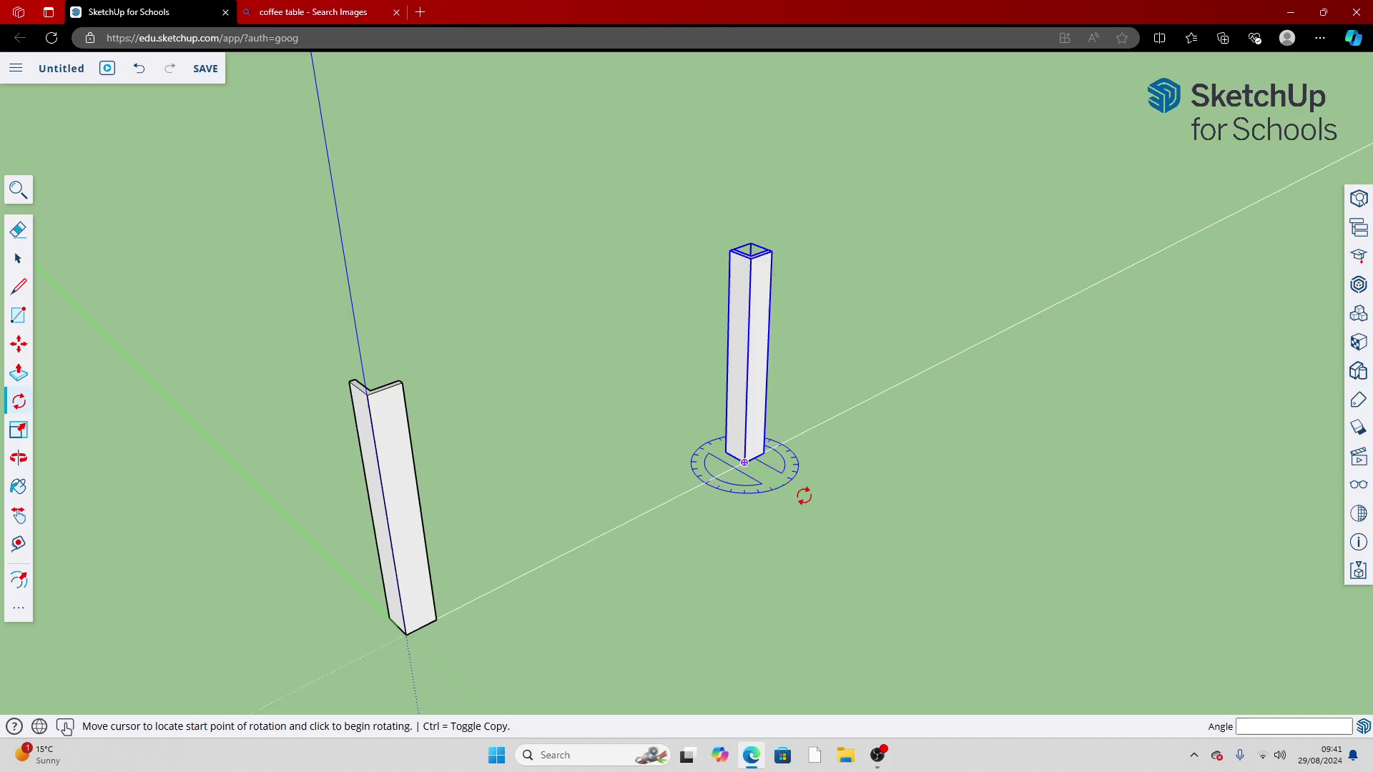
pyautogui.click(803, 496)
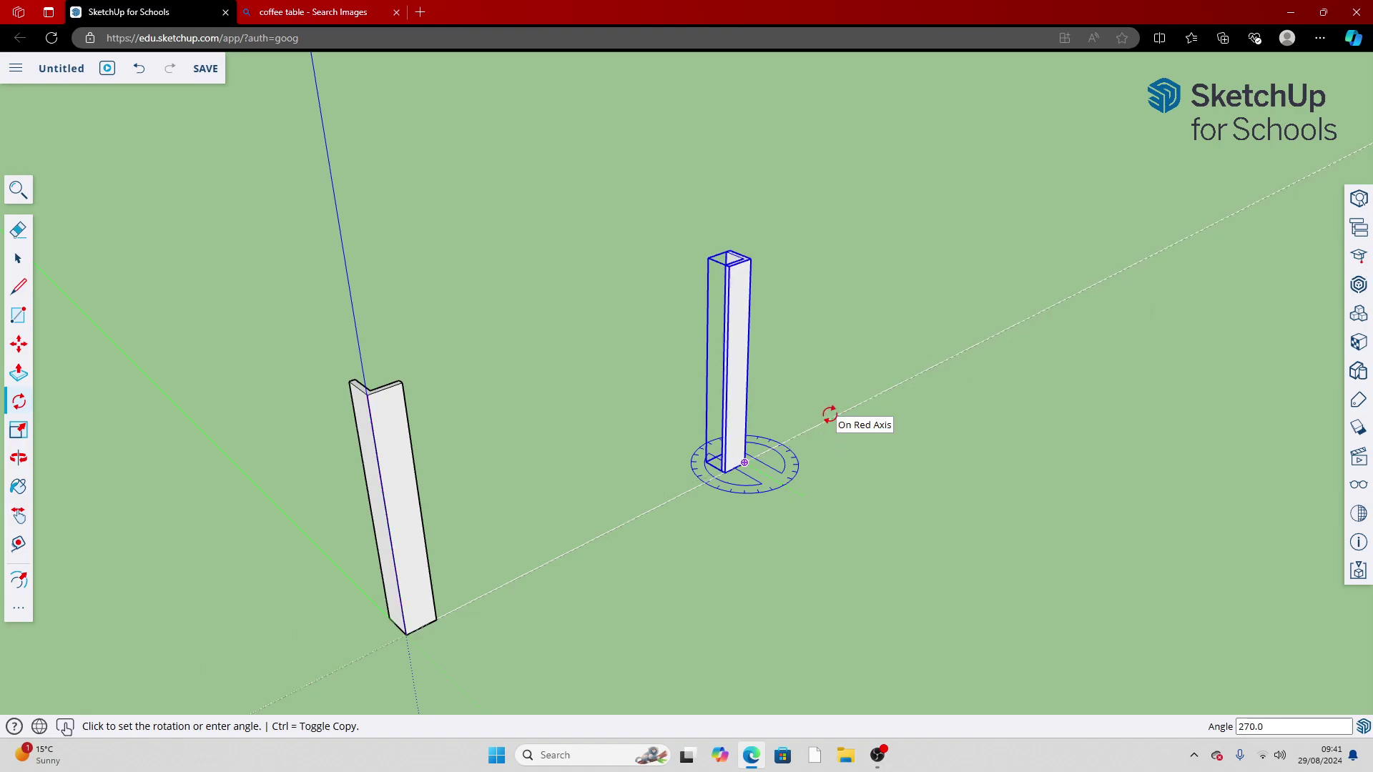
pyautogui.click(830, 416)
pyautogui.press('space')
# Combine both legs into one component with the default name and settings
pyautogui.scroll(-3, 609, 447)
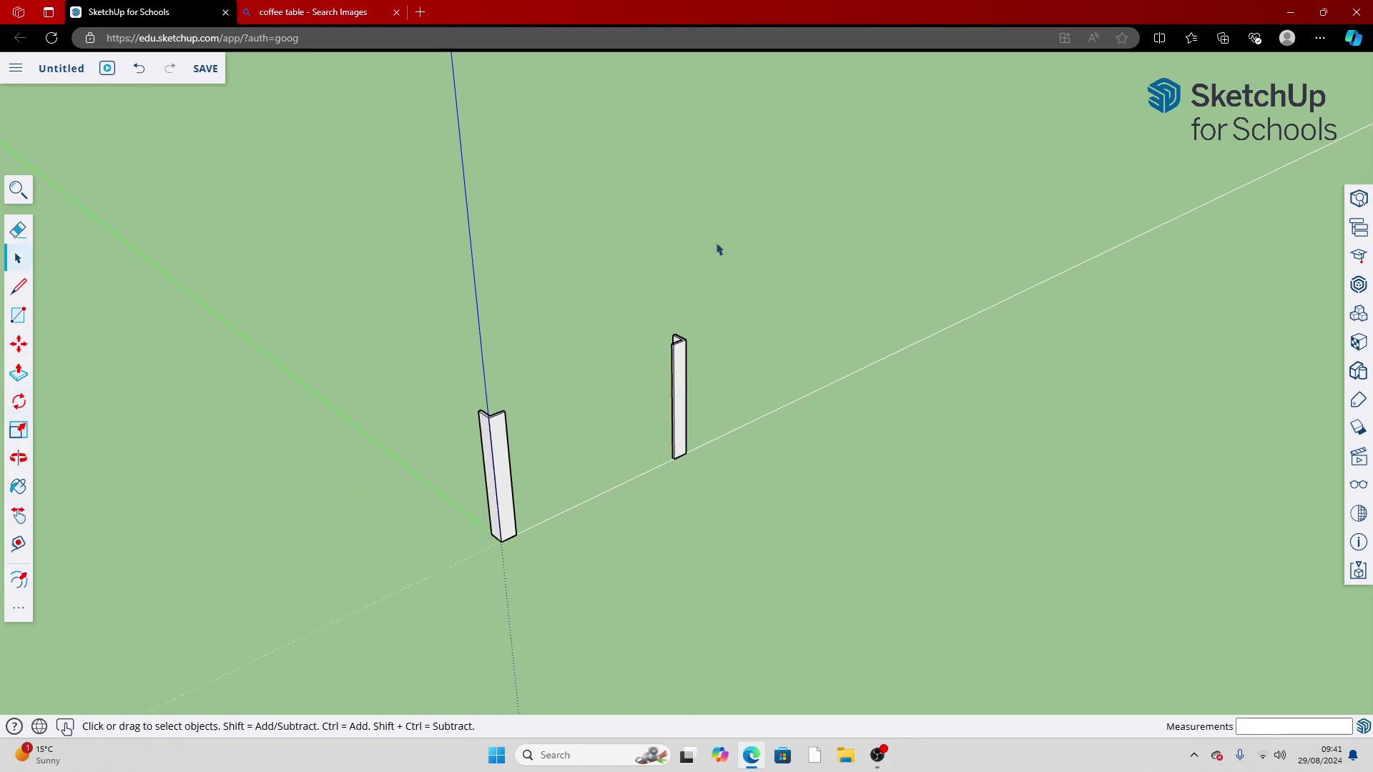
pyautogui.click(25, 458)
pyautogui.moveTo(870, 405); pyautogui.dragTo(520, 402)
pyautogui.press('space')
pyautogui.moveTo(540, 297); pyautogui.dragTo(914, 529)
pyautogui.rightClick(914, 530)
pyautogui.click(1030, 612)
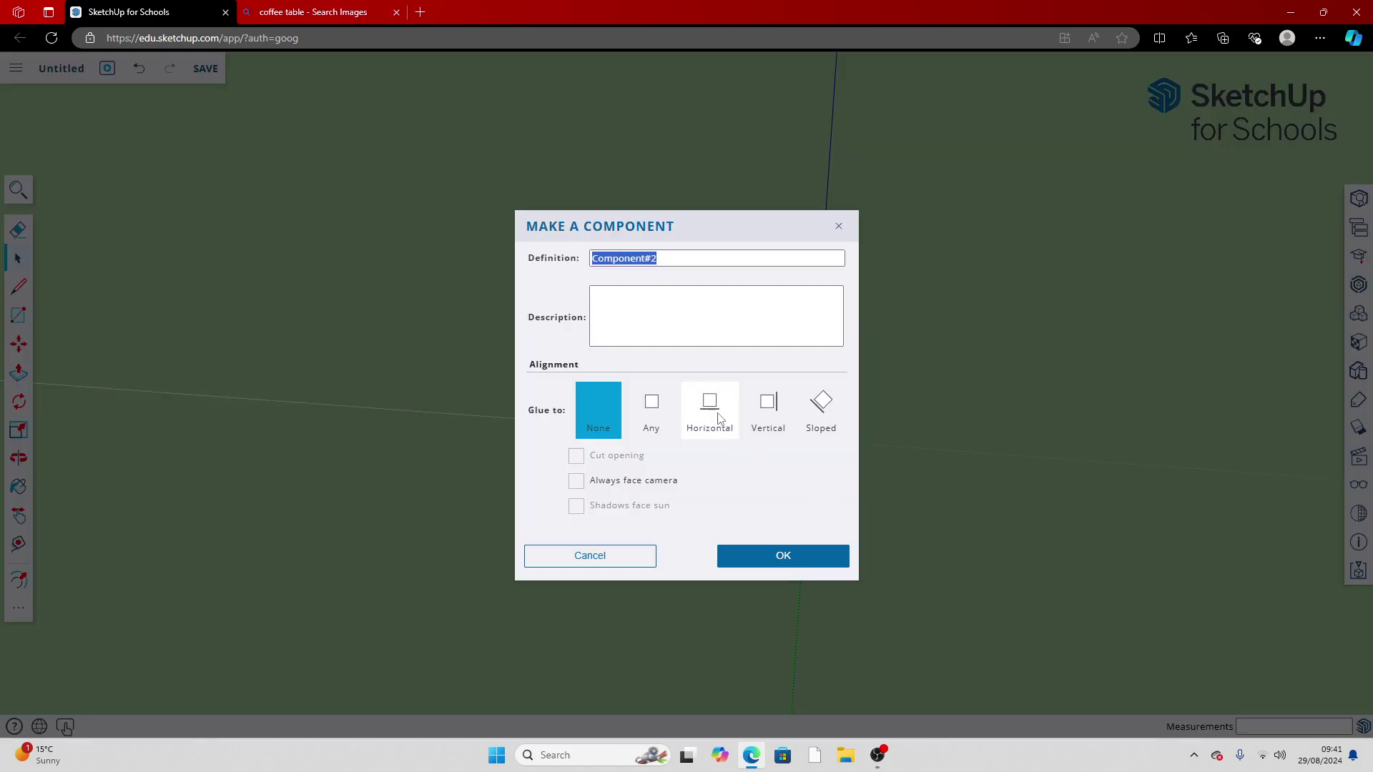
pyautogui.press('Return')
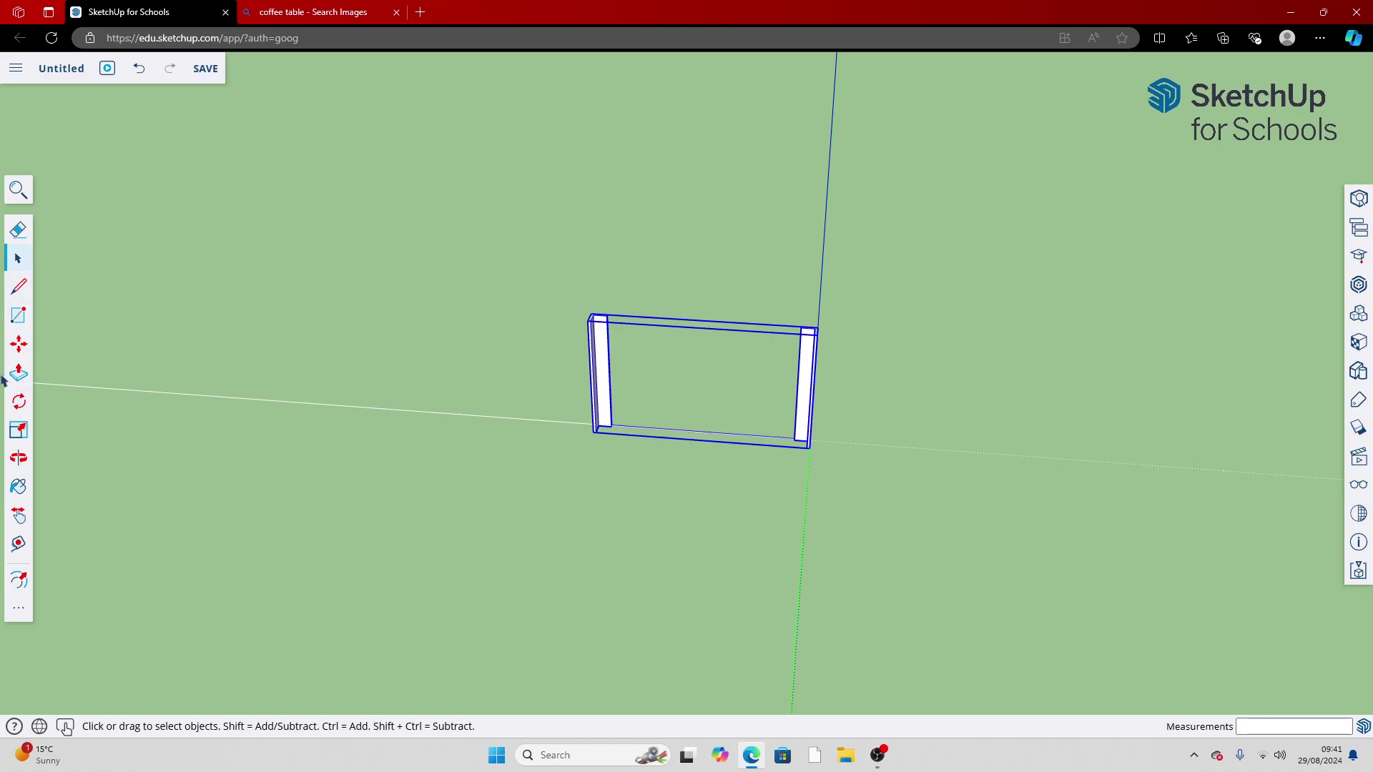
# Copy the two-leg component 350 mm along the green axis
pyautogui.click(18, 346)
pyautogui.click(601, 350)
pyautogui.press('ctrl')
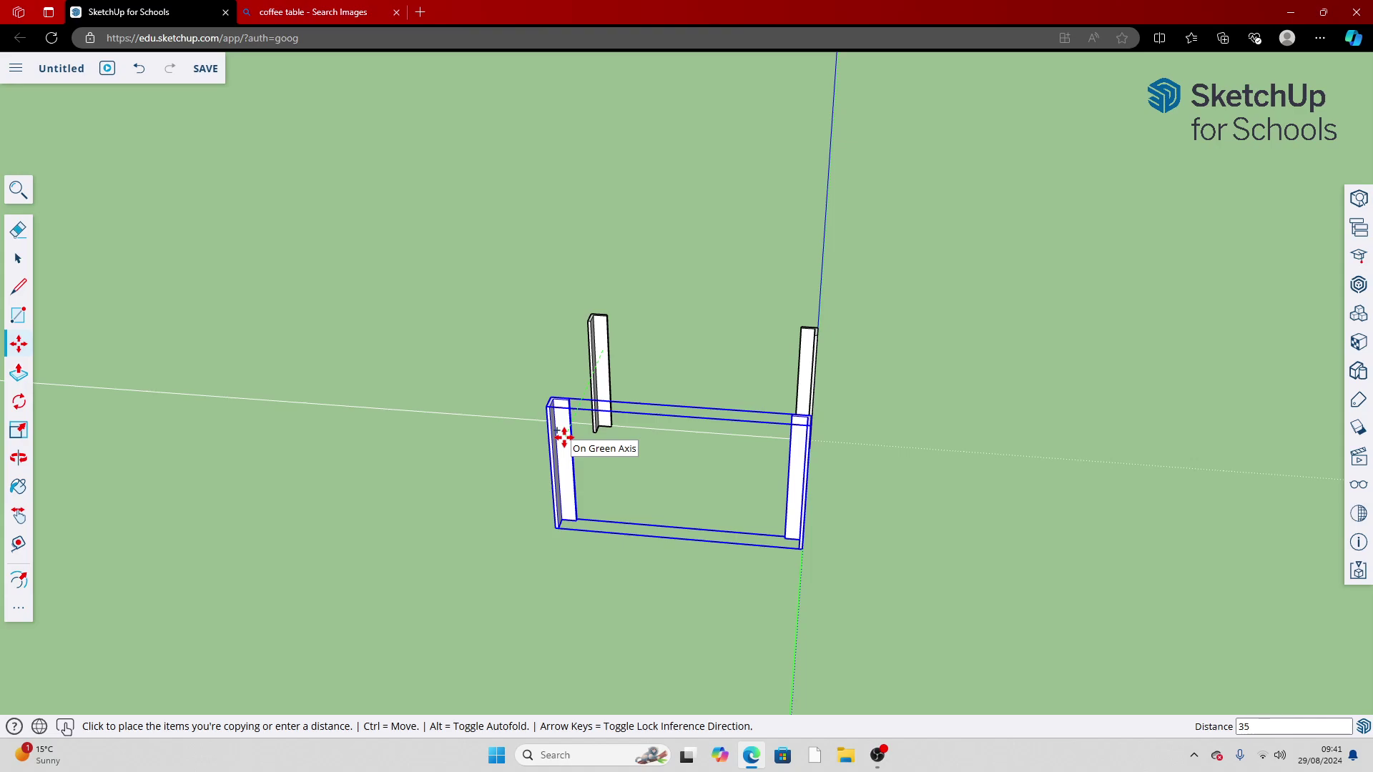
pyautogui.press('Return')
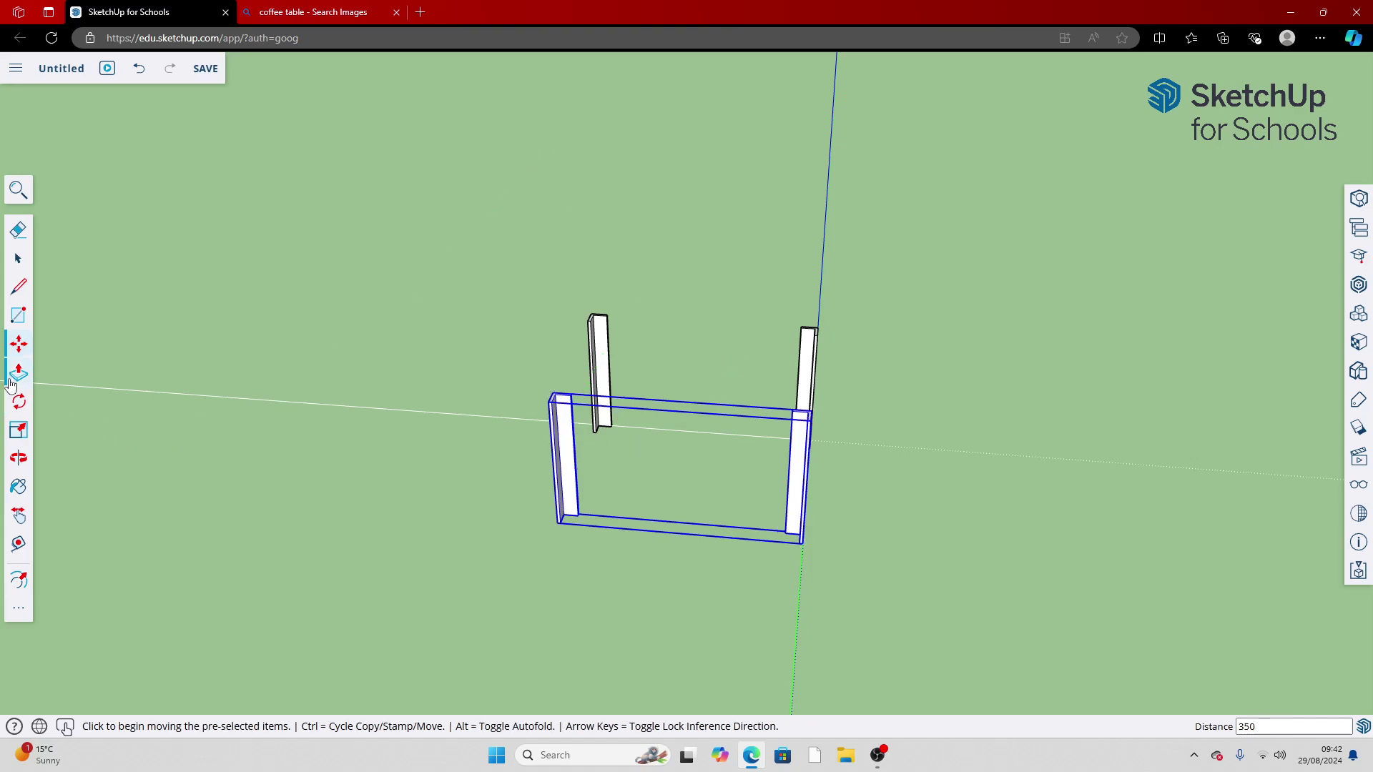
# Rotate the copied leg pair half a turn in the ground plane about the base of one leg
pyautogui.click(23, 405)
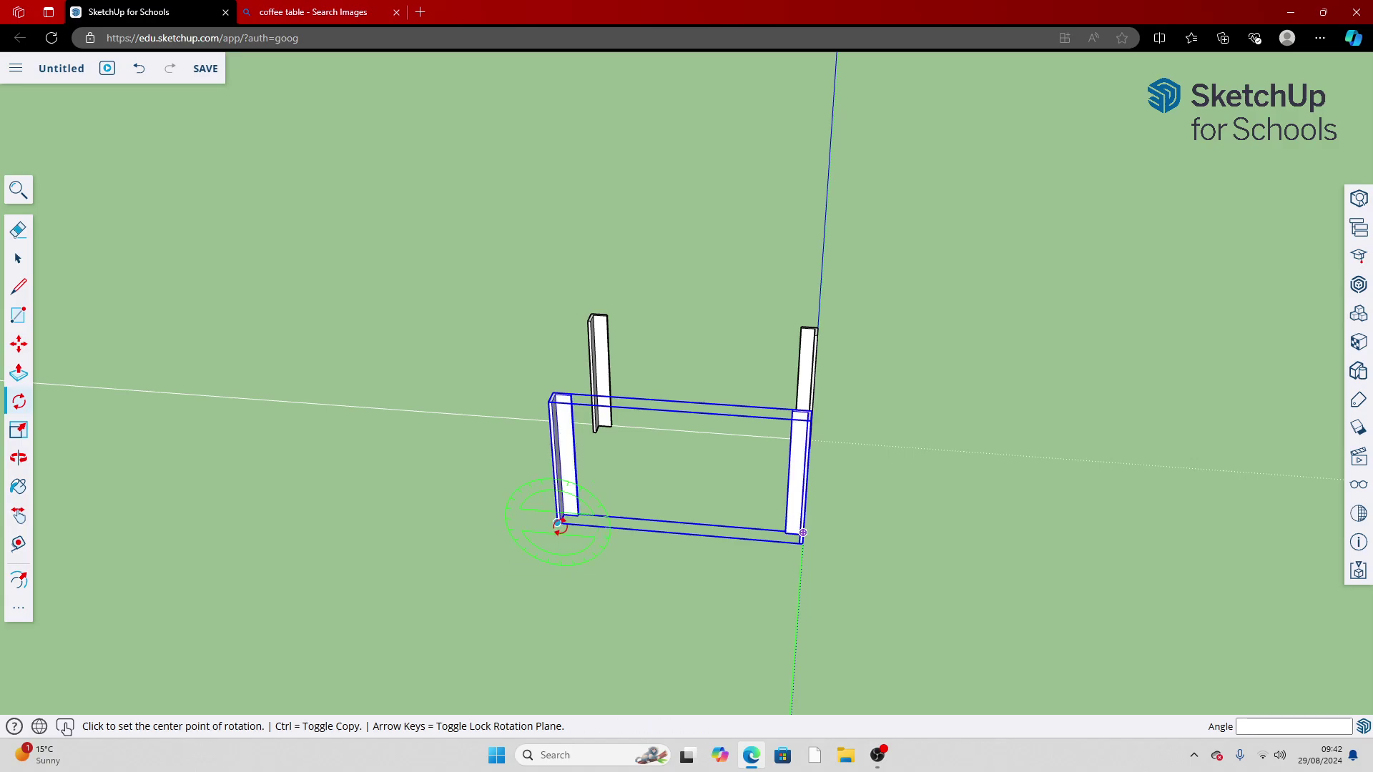
pyautogui.scroll(5, 566, 521)
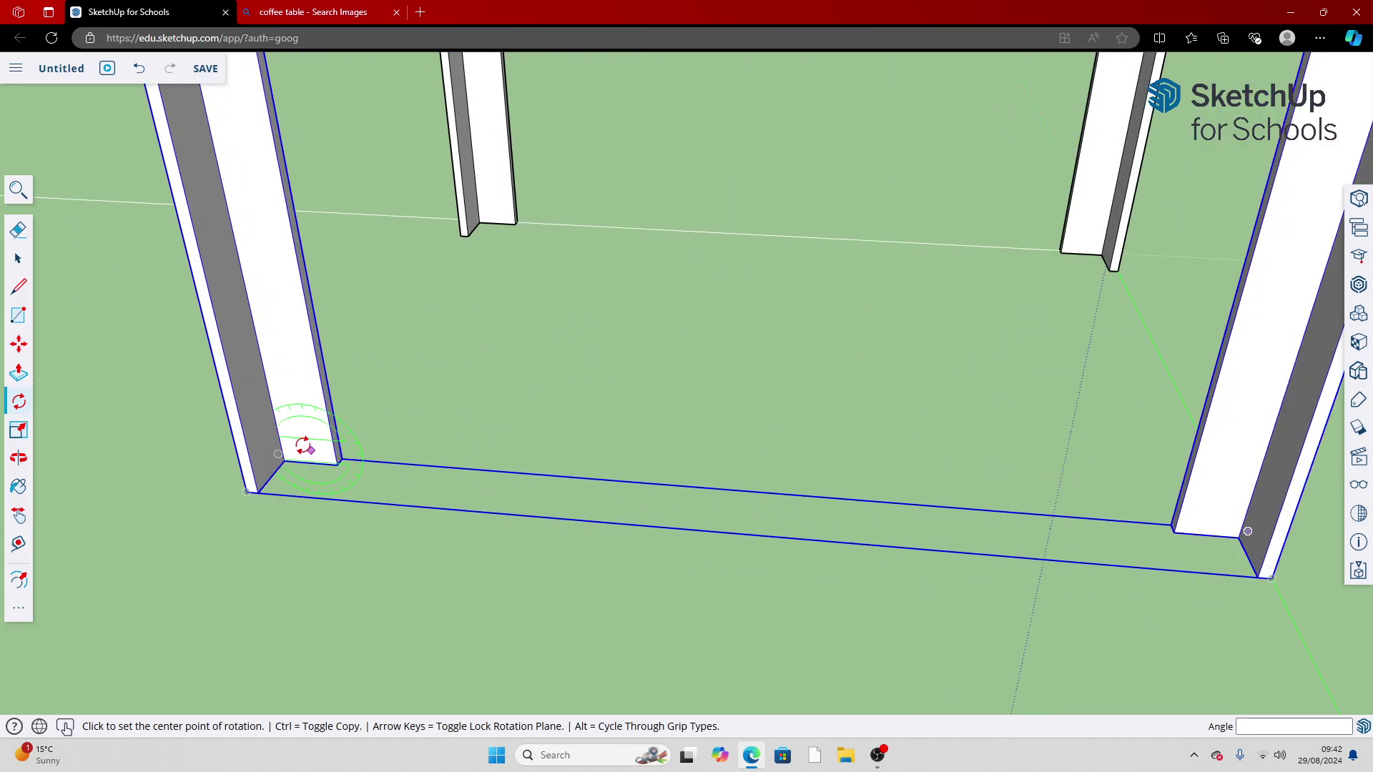
pyautogui.click(342, 459)
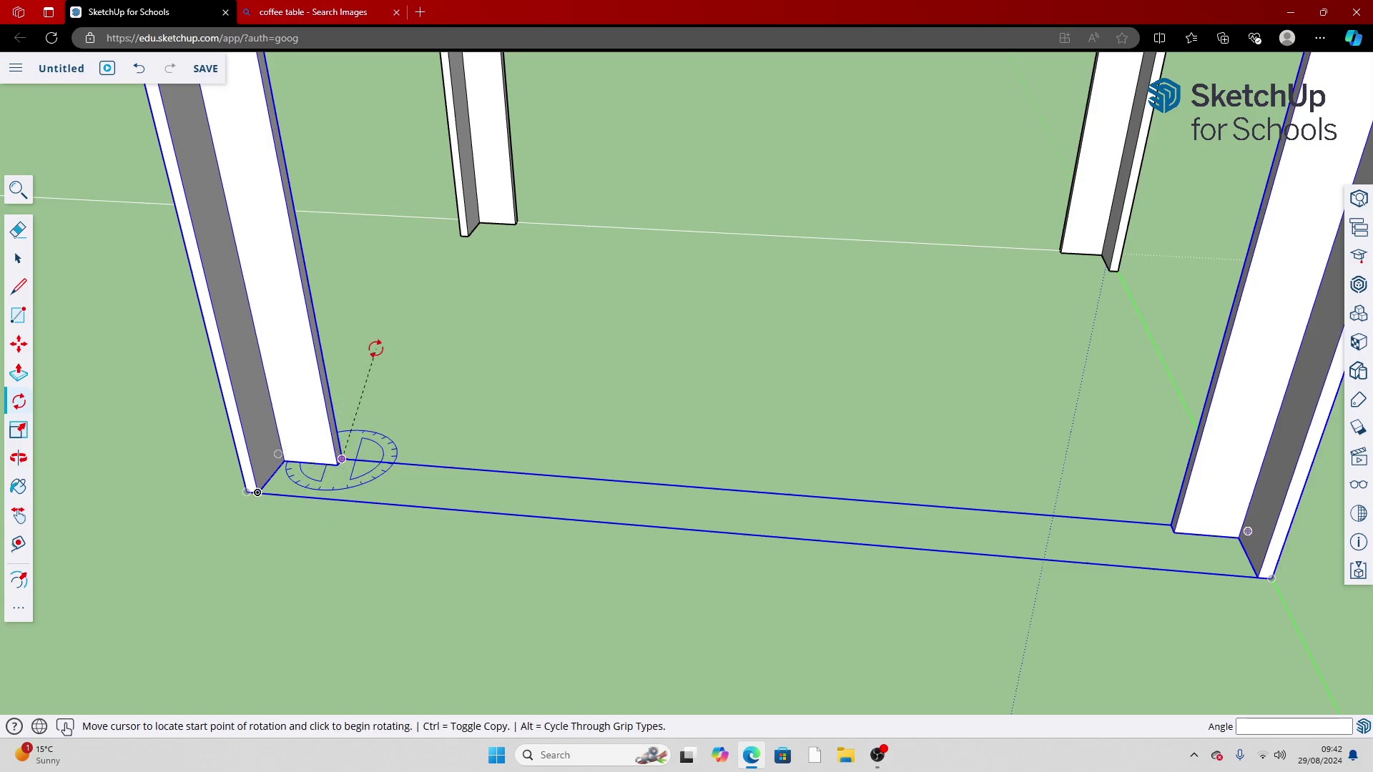
pyautogui.click(468, 470)
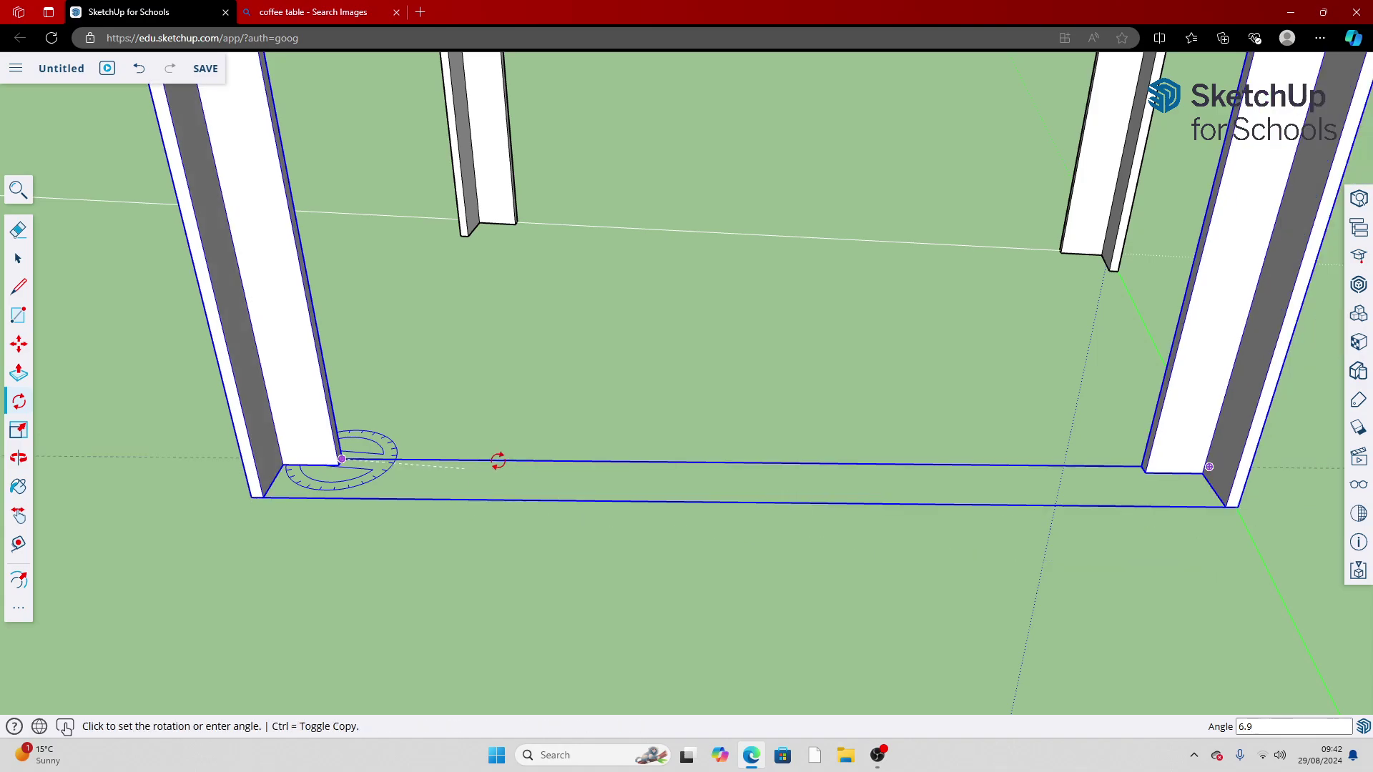
pyautogui.scroll(-3, 499, 460)
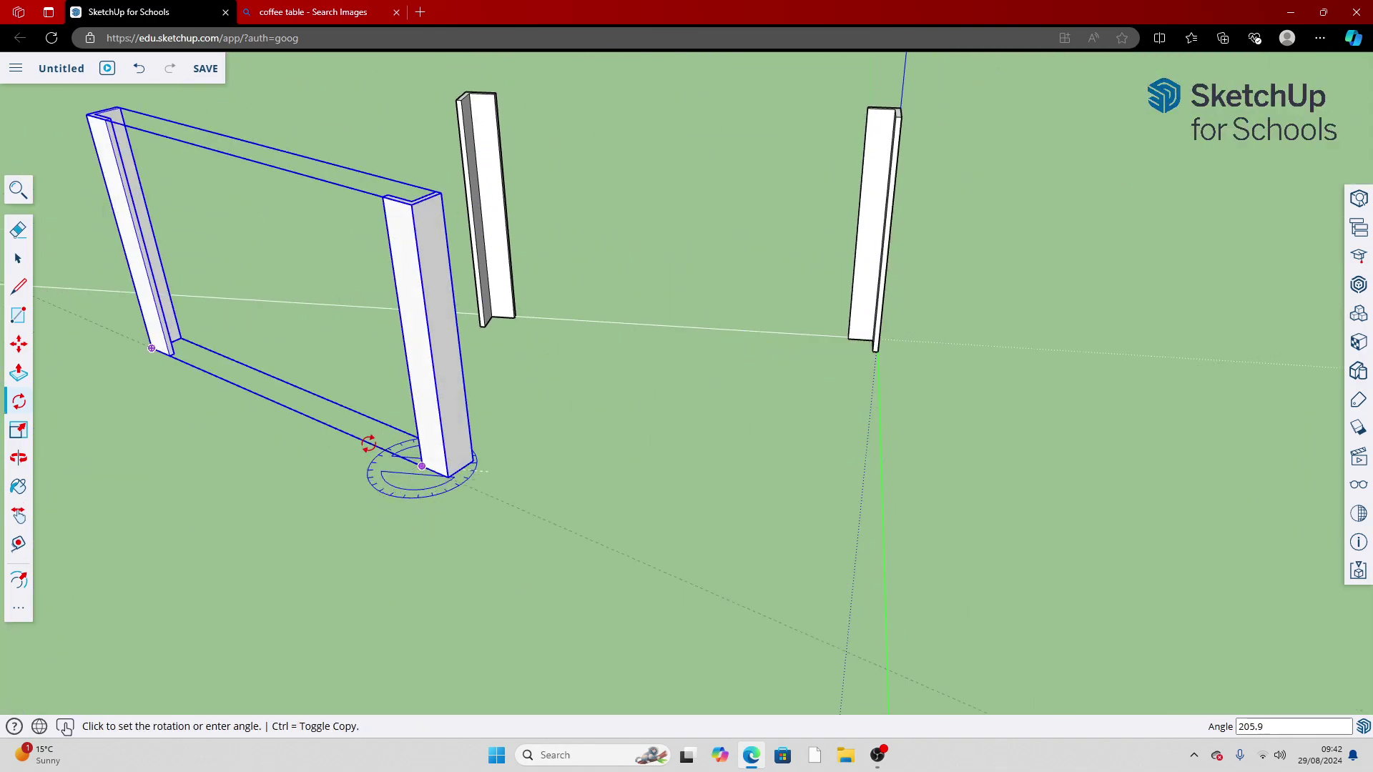
pyautogui.click(373, 466)
pyautogui.scroll(-3, 369, 470)
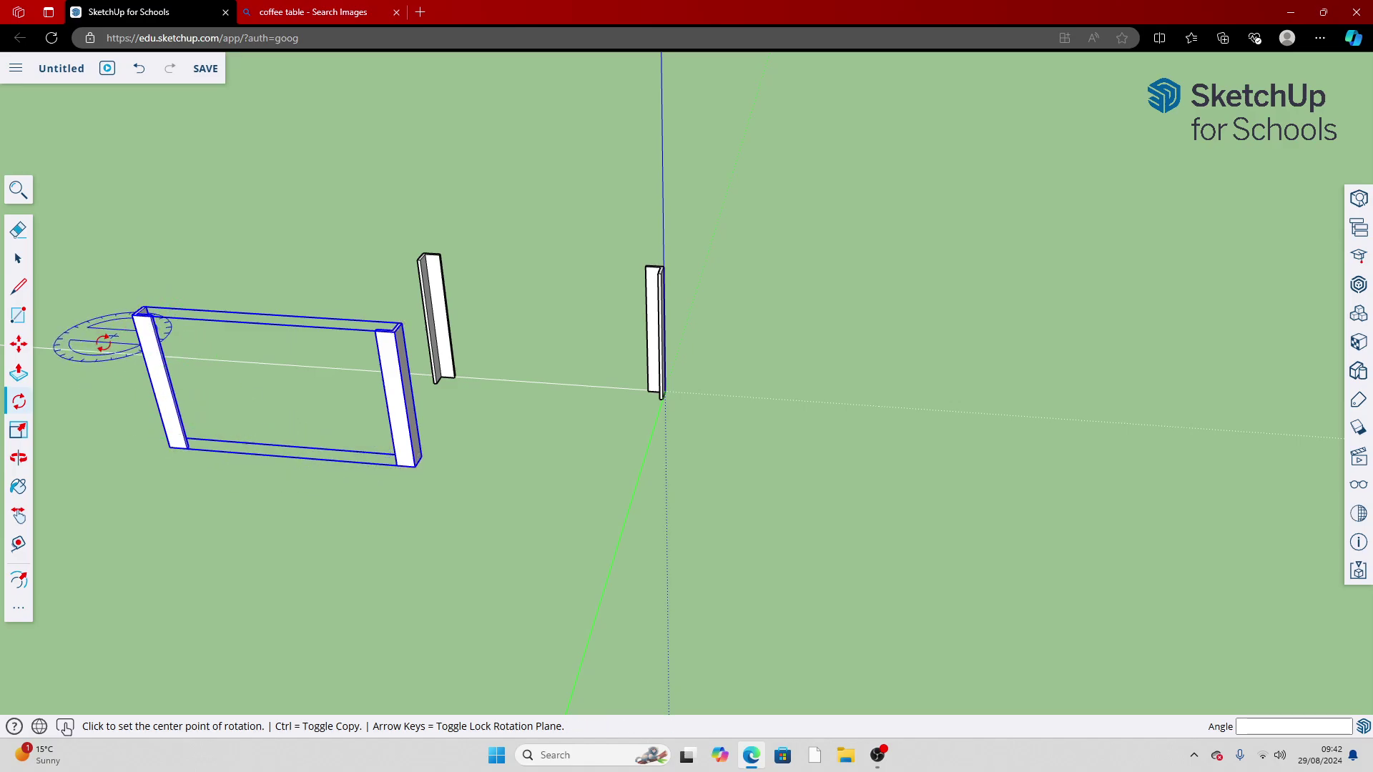
# Move the rotated leg pair about 424 mm along the red axis, opposite the original pair
pyautogui.click(18, 344)
pyautogui.click(390, 398)
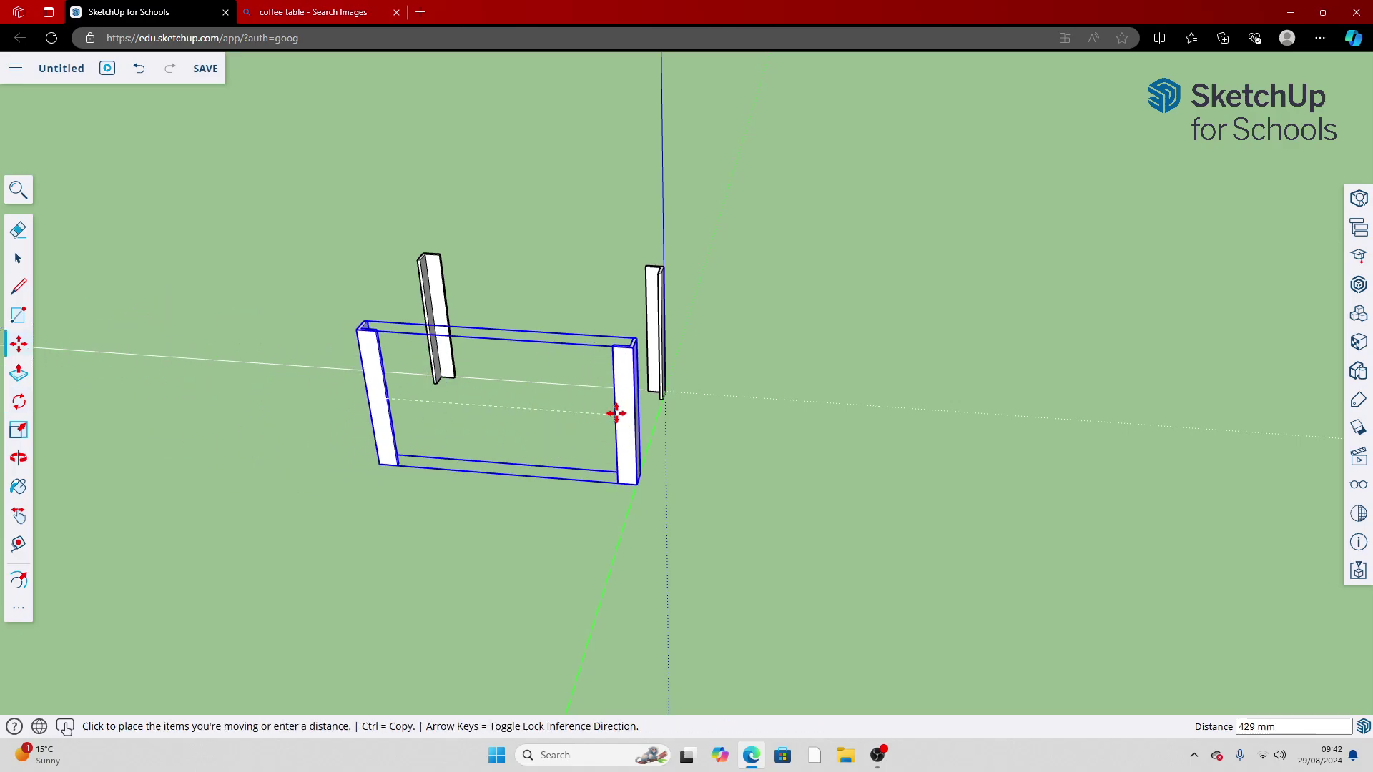
pyautogui.click(612, 415)
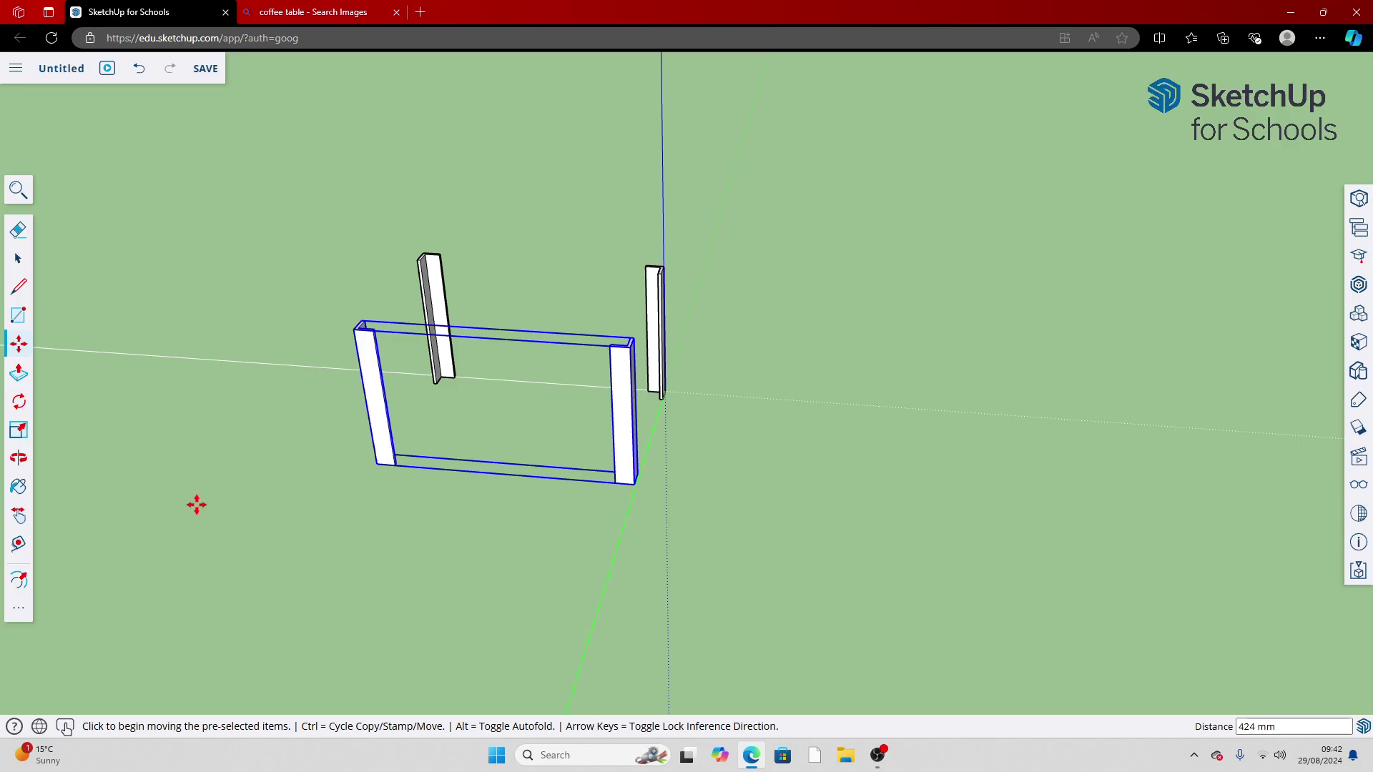
pyautogui.click(19, 457)
pyautogui.moveTo(402, 521); pyautogui.dragTo(953, 346)
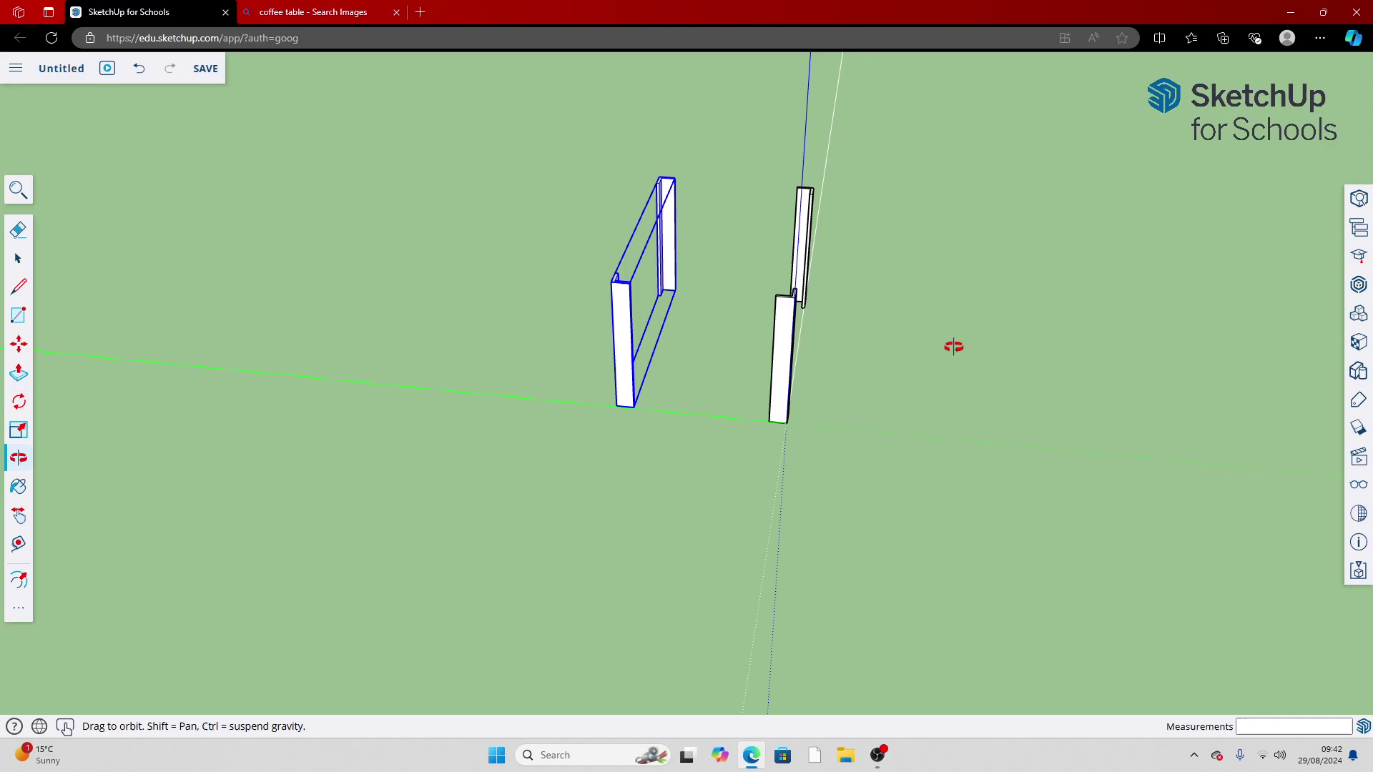
# Check the coffee table reference image in the browser, and examine the four legs in the SketchUp model
pyautogui.press('space')
pyautogui.click(1000, 347)
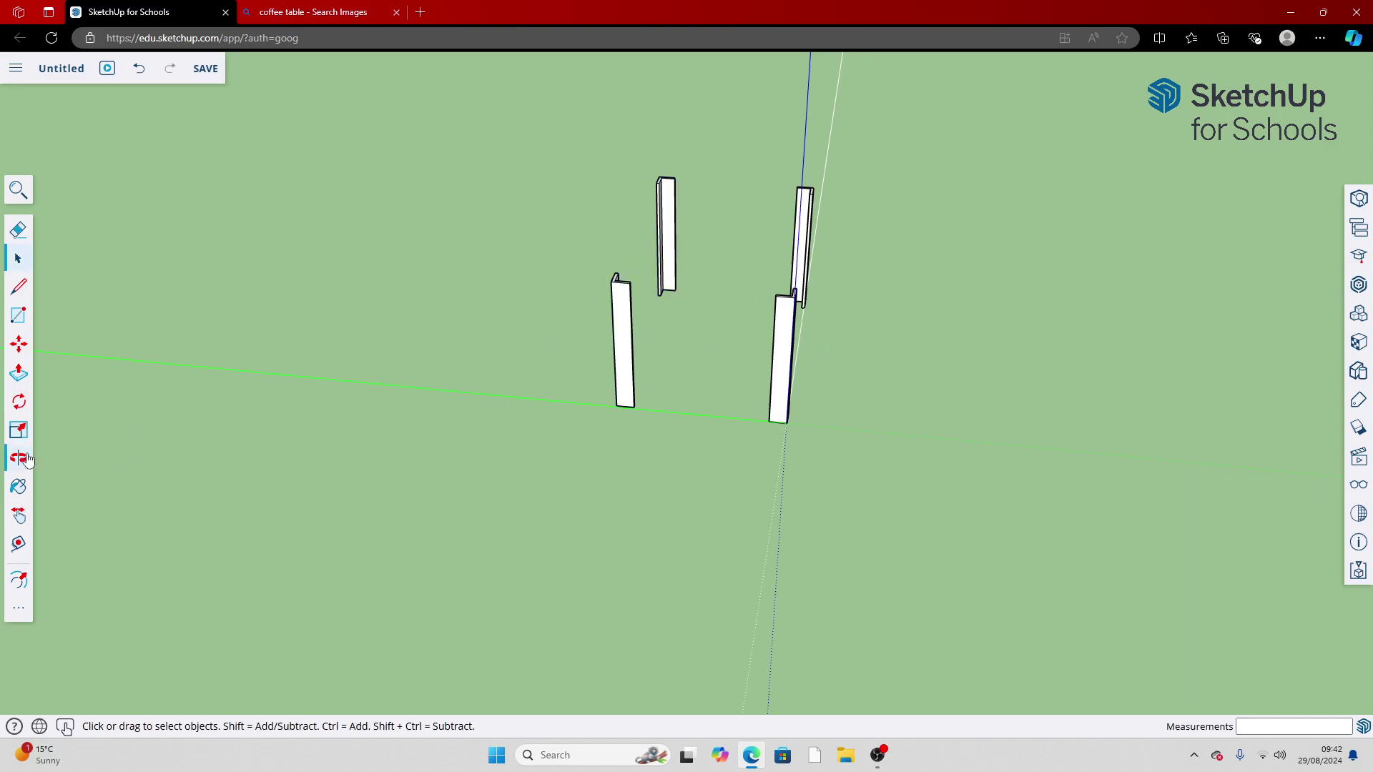
pyautogui.click(19, 458)
pyautogui.moveTo(755, 269); pyautogui.dragTo(398, 350)
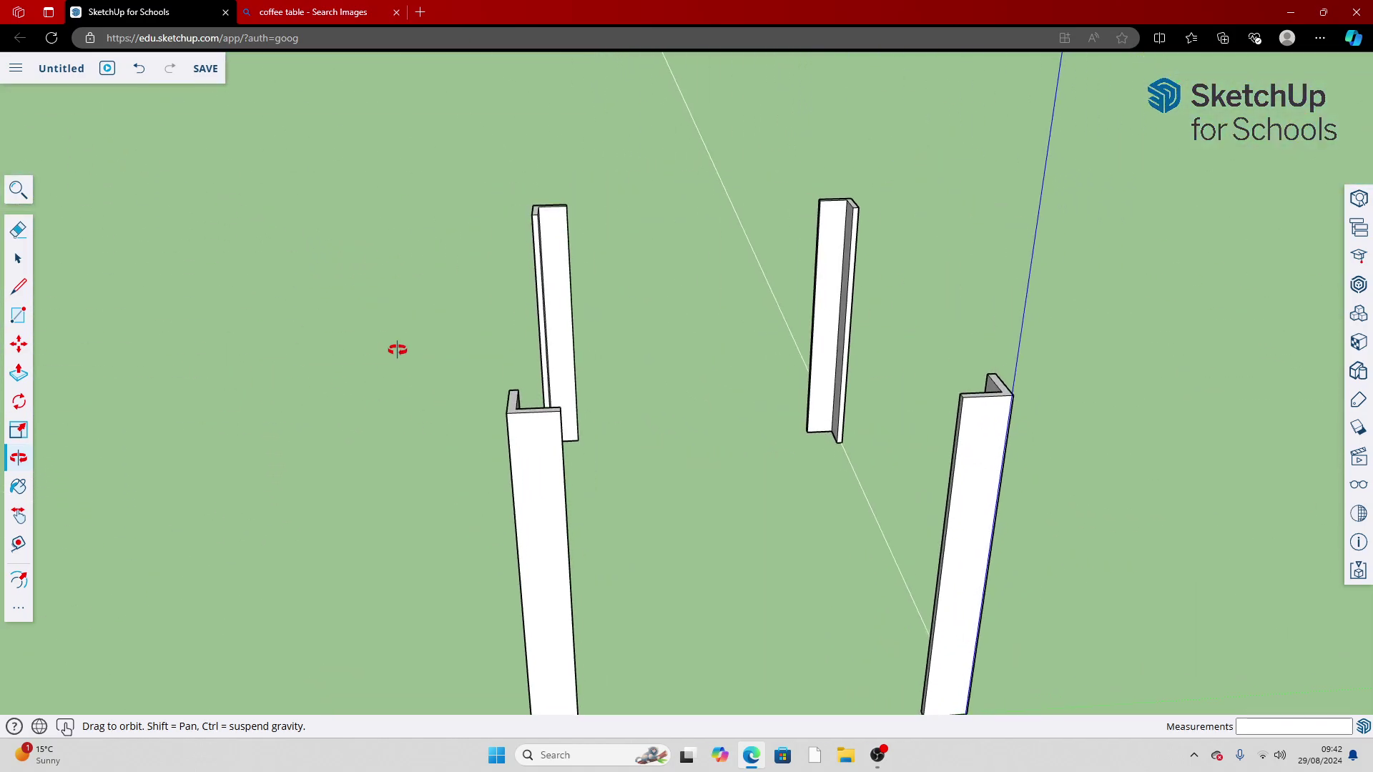
pyautogui.click(313, 12)
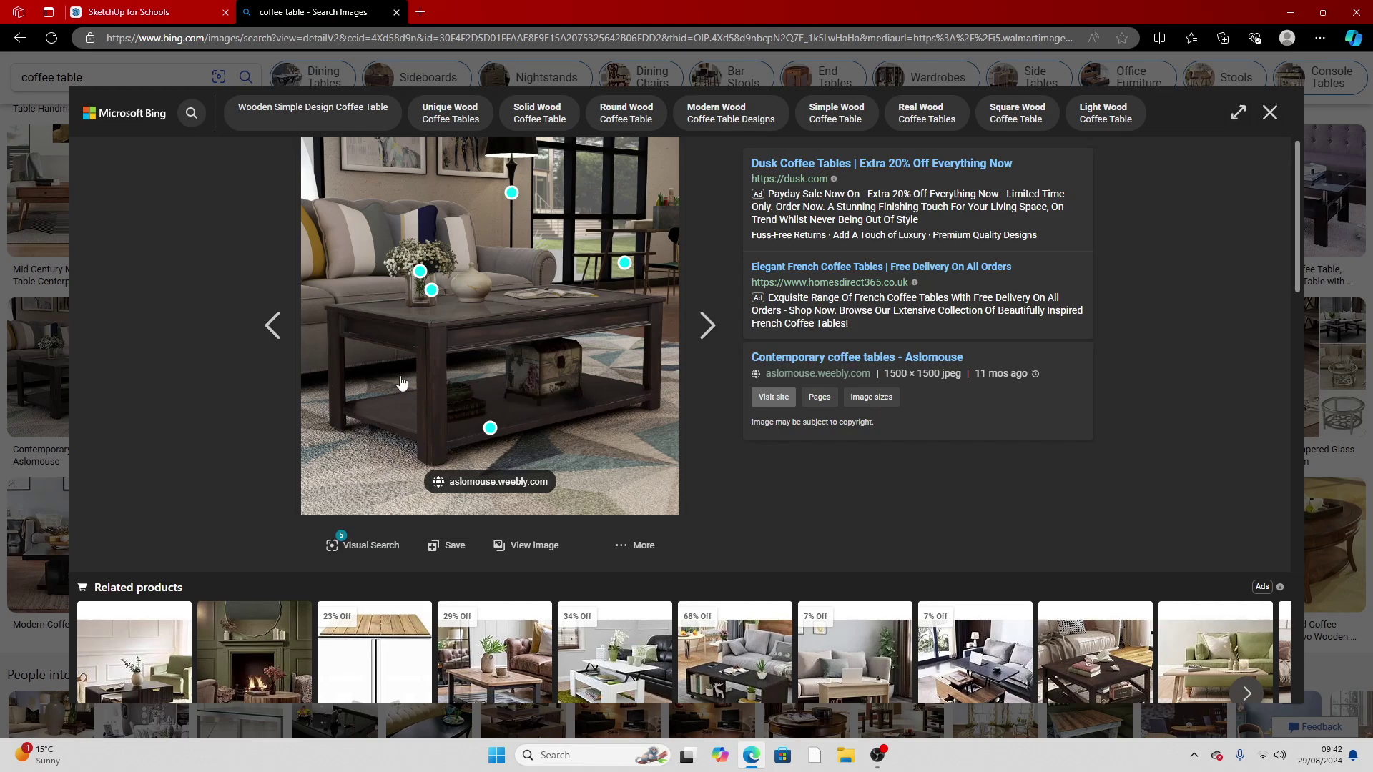
pyautogui.click(129, 12)
pyautogui.moveTo(438, 205)
pyautogui.mouseDown()
pyautogui.moveTo(514, 296)
pyautogui.moveTo(755, 342)
pyautogui.moveTo(337, 410)
pyautogui.moveTo(707, 358)
pyautogui.moveTo(593, 389)
pyautogui.mouseUp()
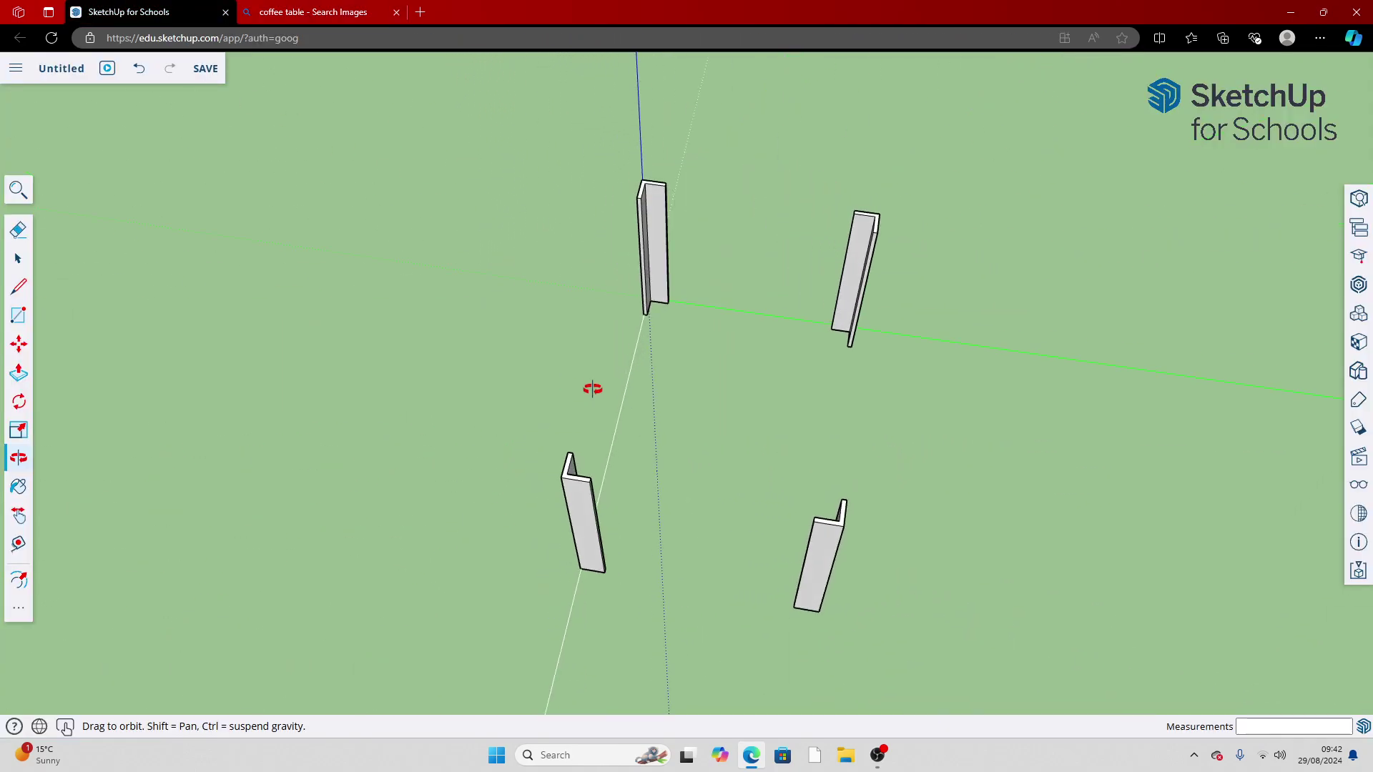
pyautogui.click(18, 316)
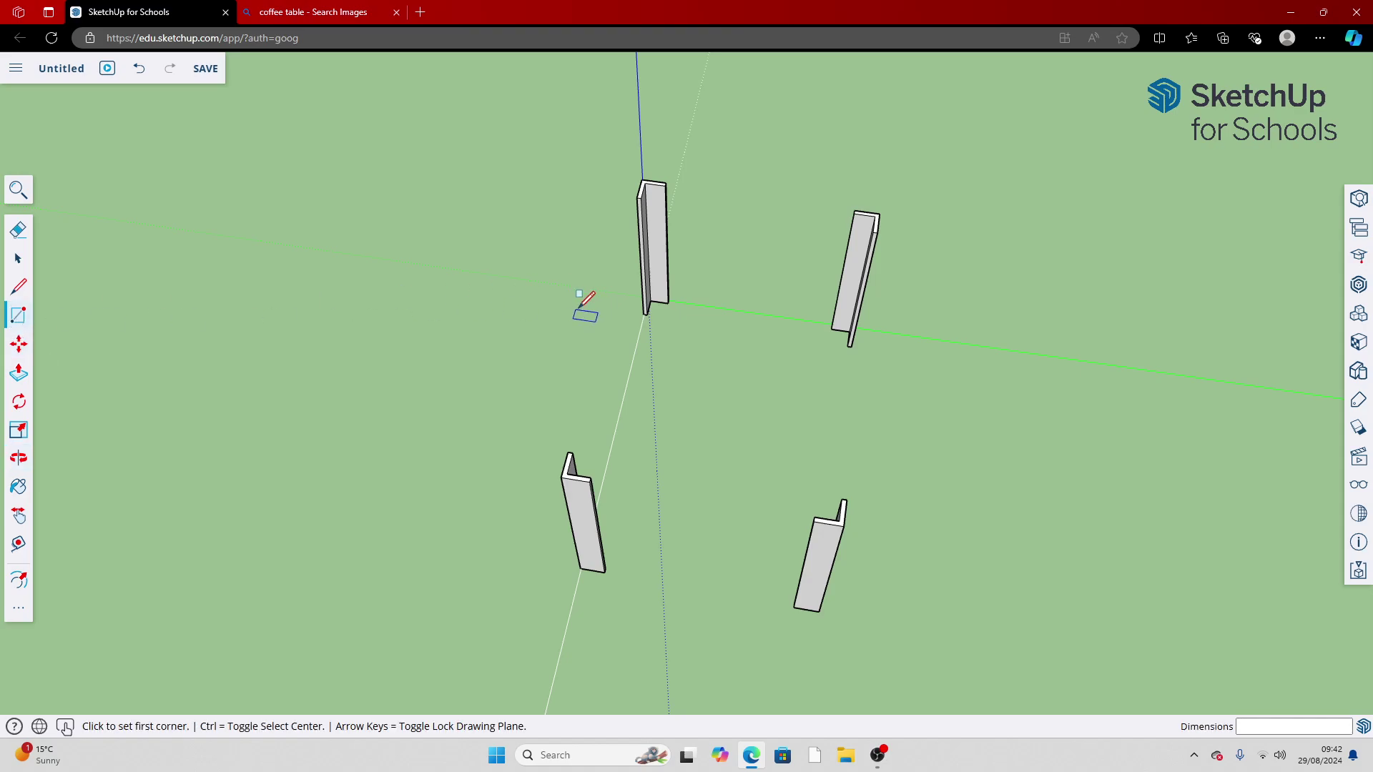
pyautogui.click(649, 301)
pyautogui.scroll(2, 861, 515)
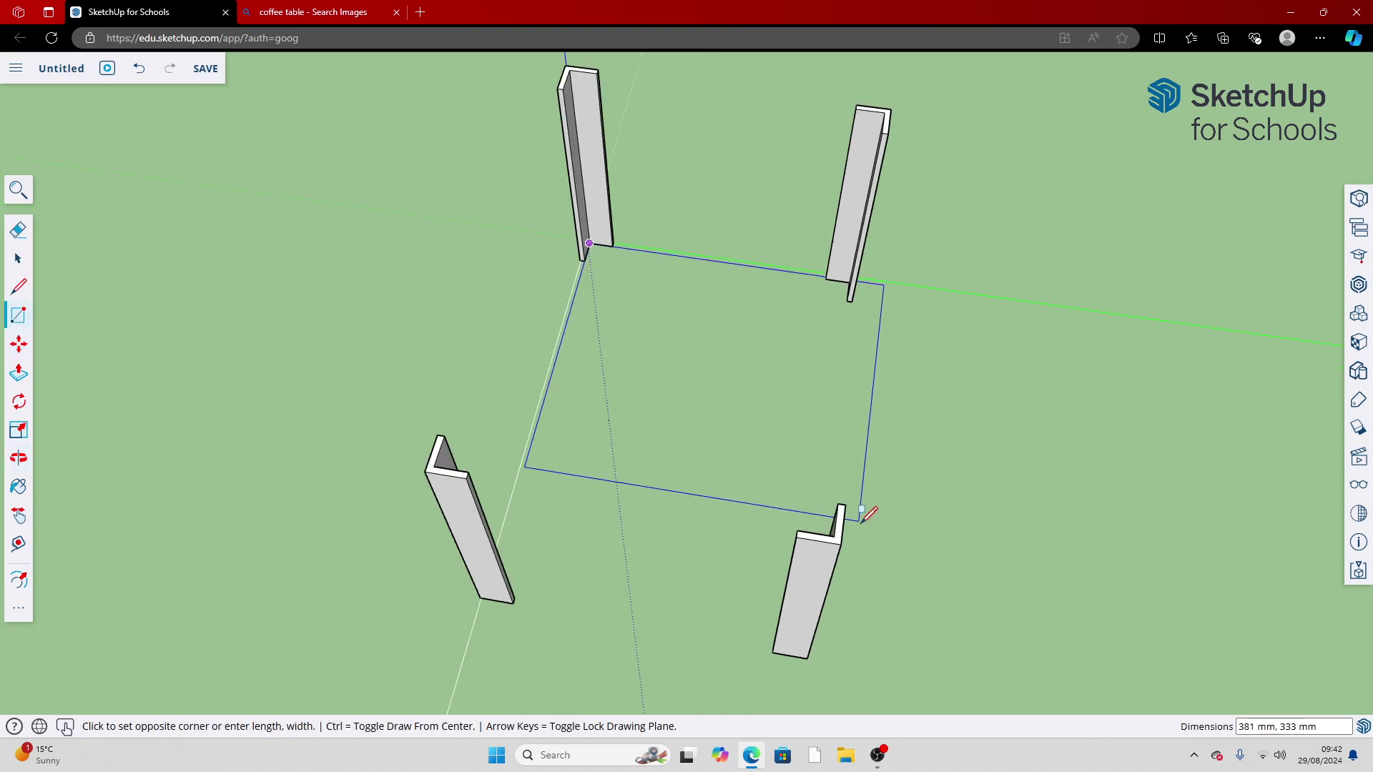
pyautogui.scroll(1, 863, 518)
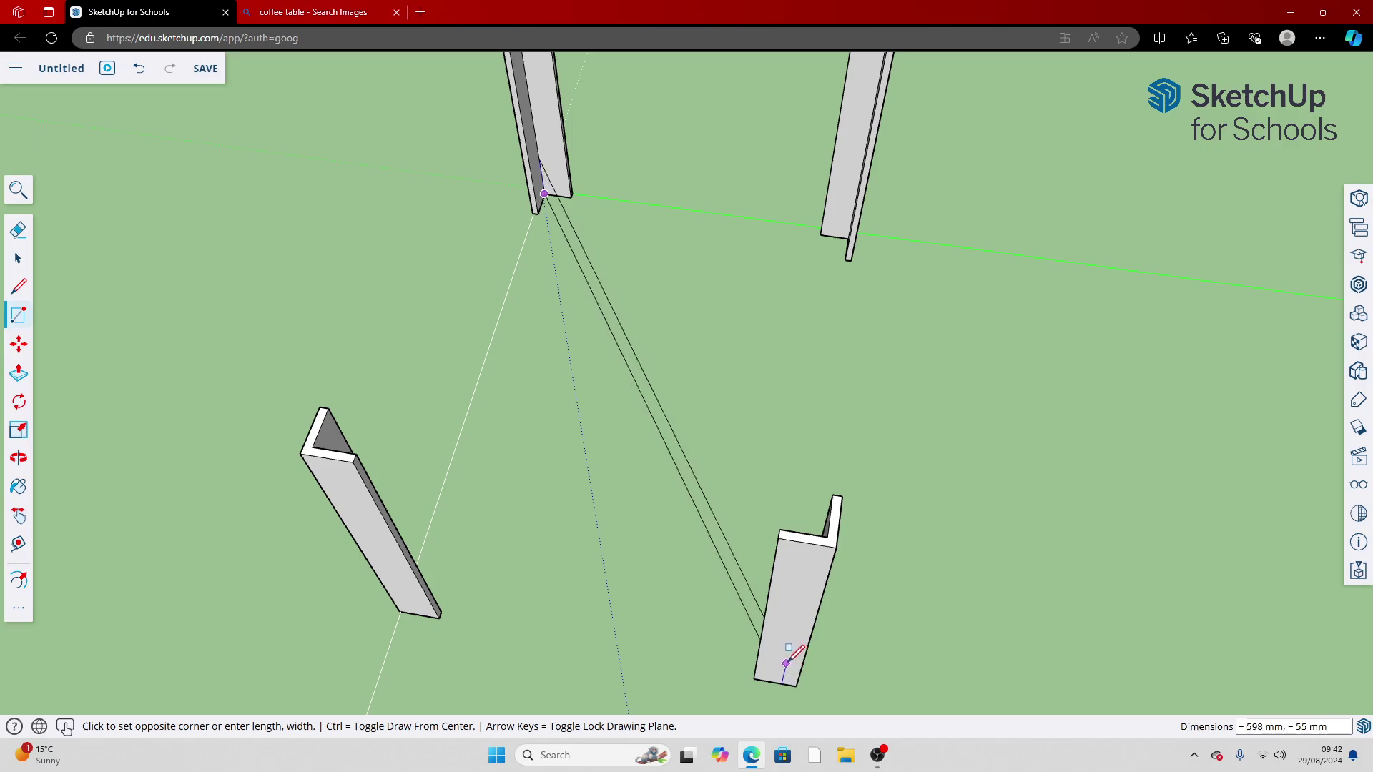
pyautogui.press('Escape')
# Draw a rectangle at the base of the legs between the inner corners of two diagonally opposite legs
pyautogui.click(19, 458)
pyautogui.moveTo(898, 307); pyautogui.dragTo(369, 472)
pyautogui.click(19, 315)
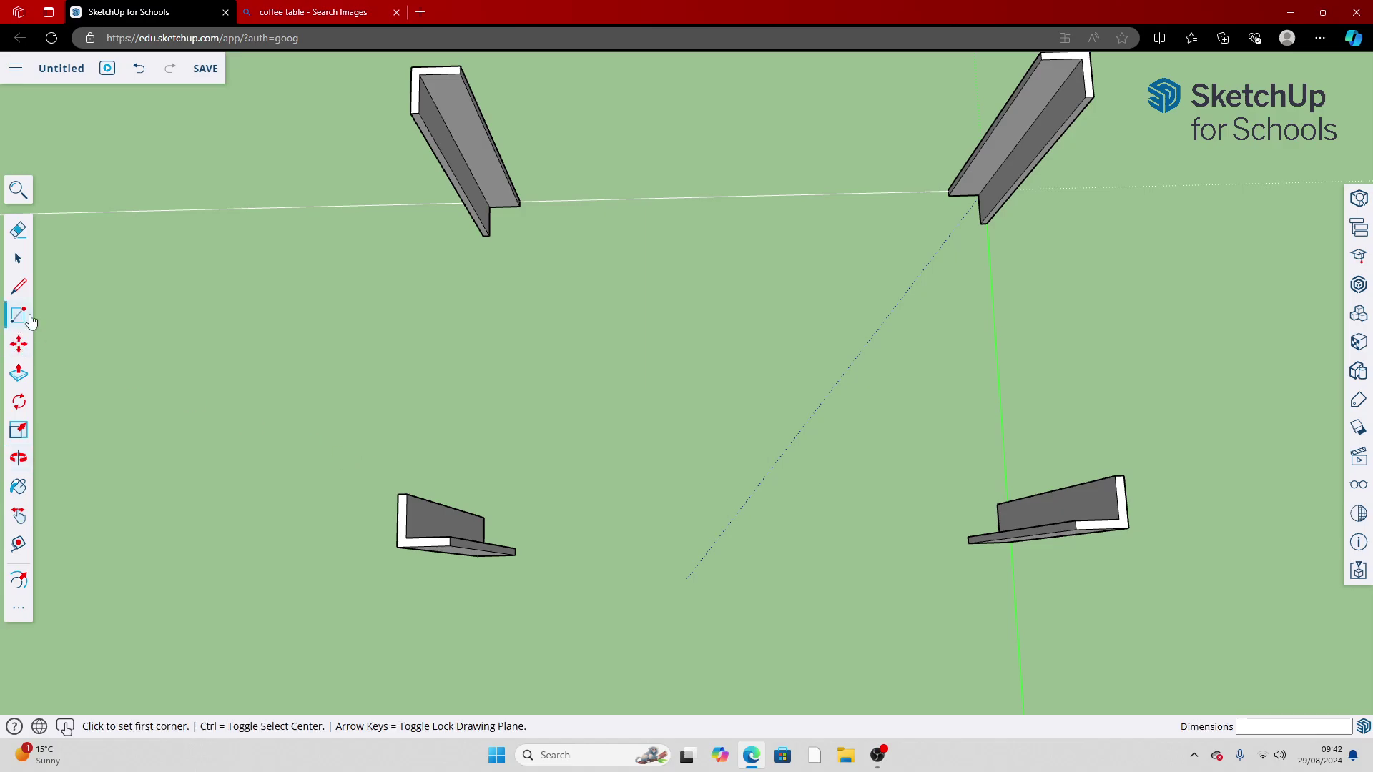
pyautogui.click(489, 207)
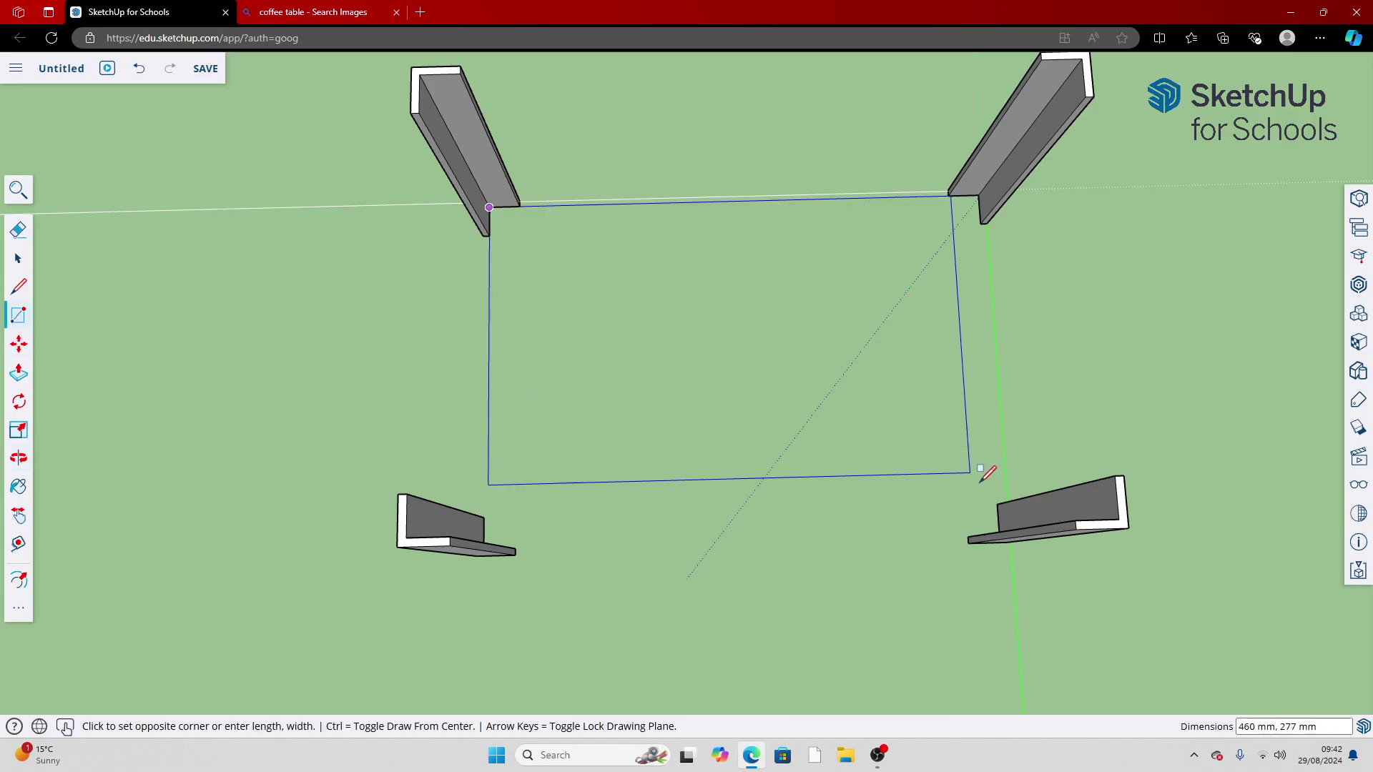
pyautogui.scroll(8, 999, 532)
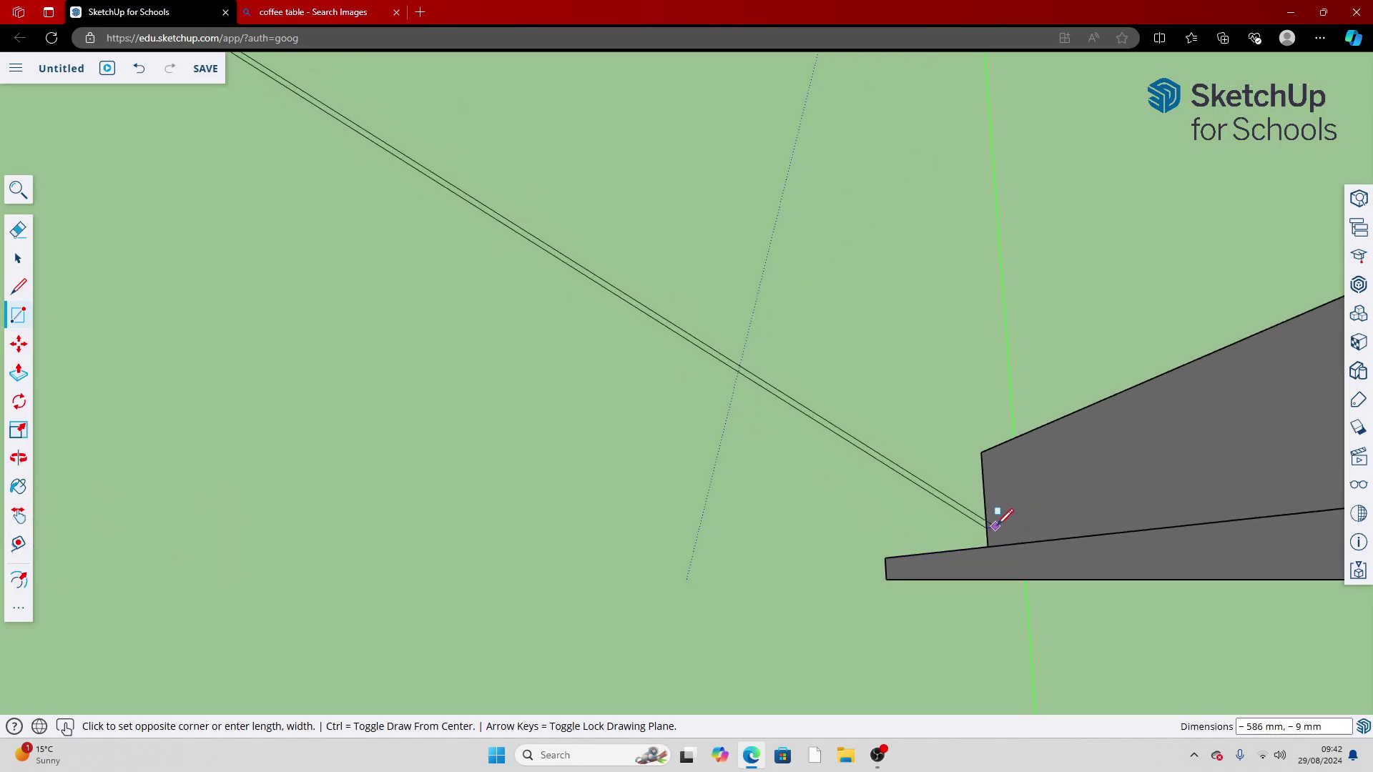
pyautogui.click(987, 576)
pyautogui.scroll(-10, 943, 524)
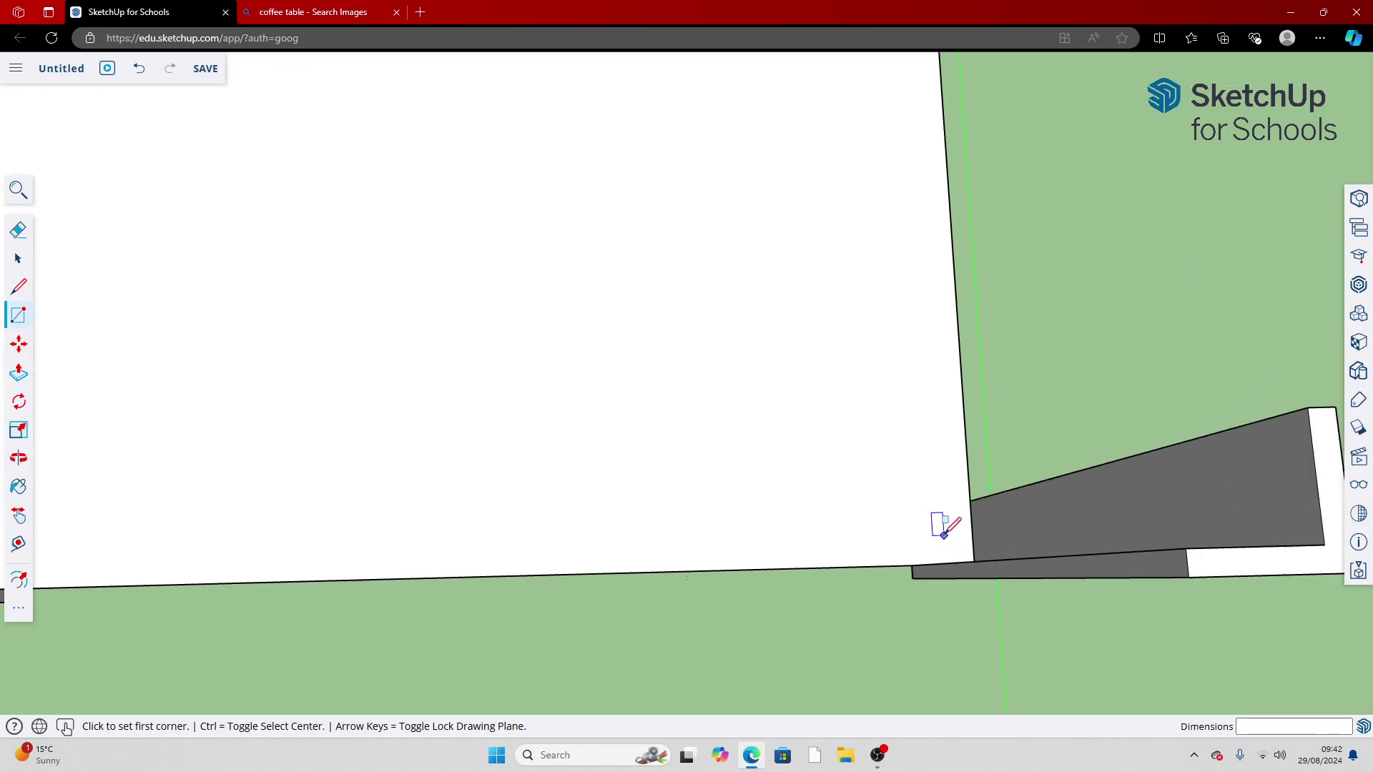
pyautogui.scroll(2, 543, 521)
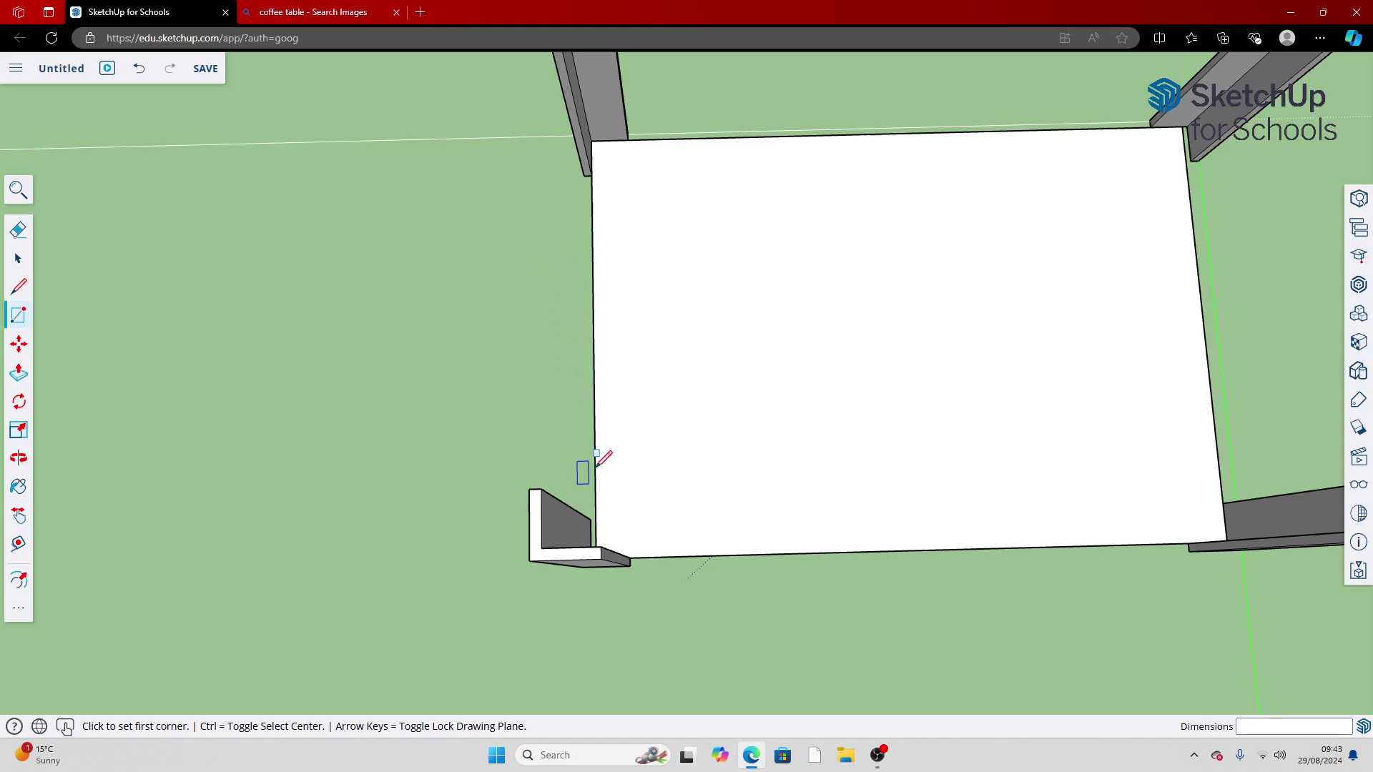
# Move the leg pair along one long side of the rectangle about 4 mm along the red axis
pyautogui.click(18, 344)
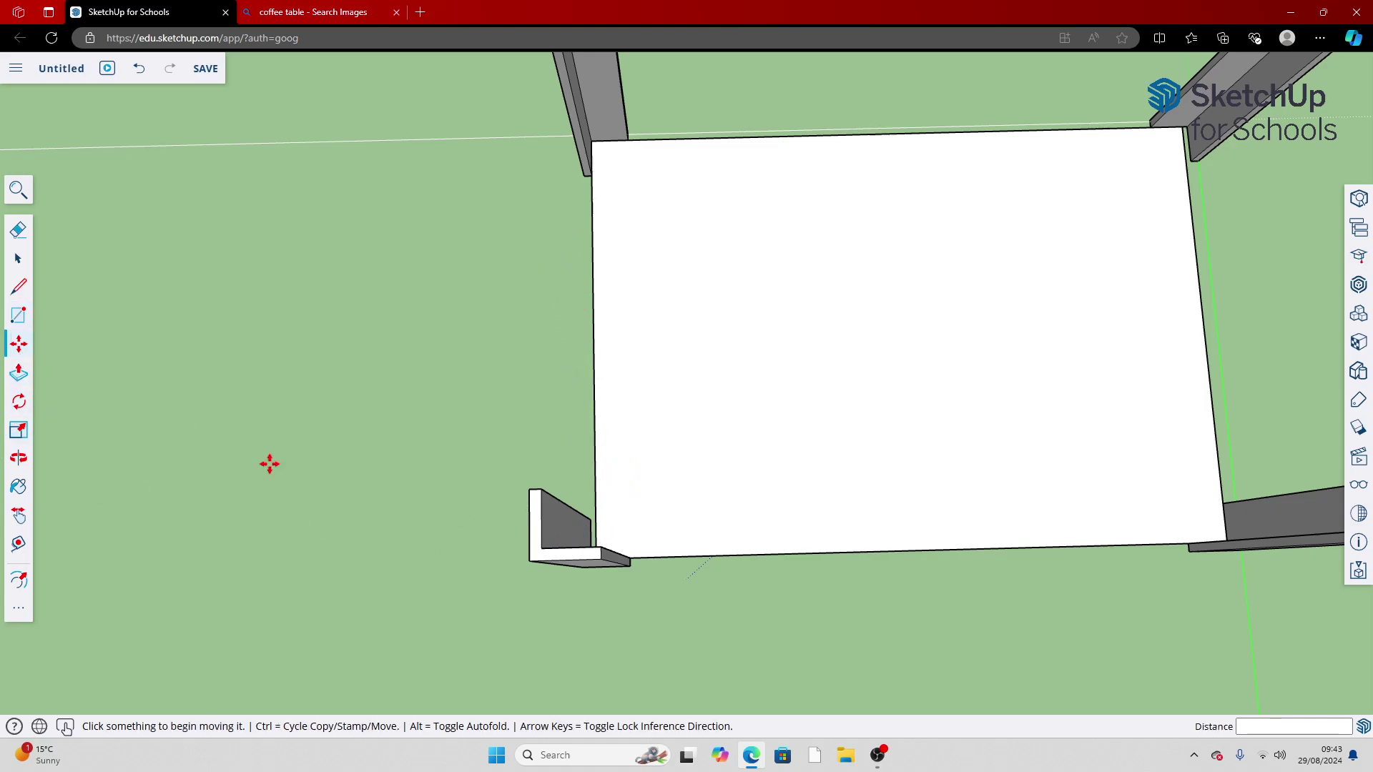
pyautogui.click(552, 549)
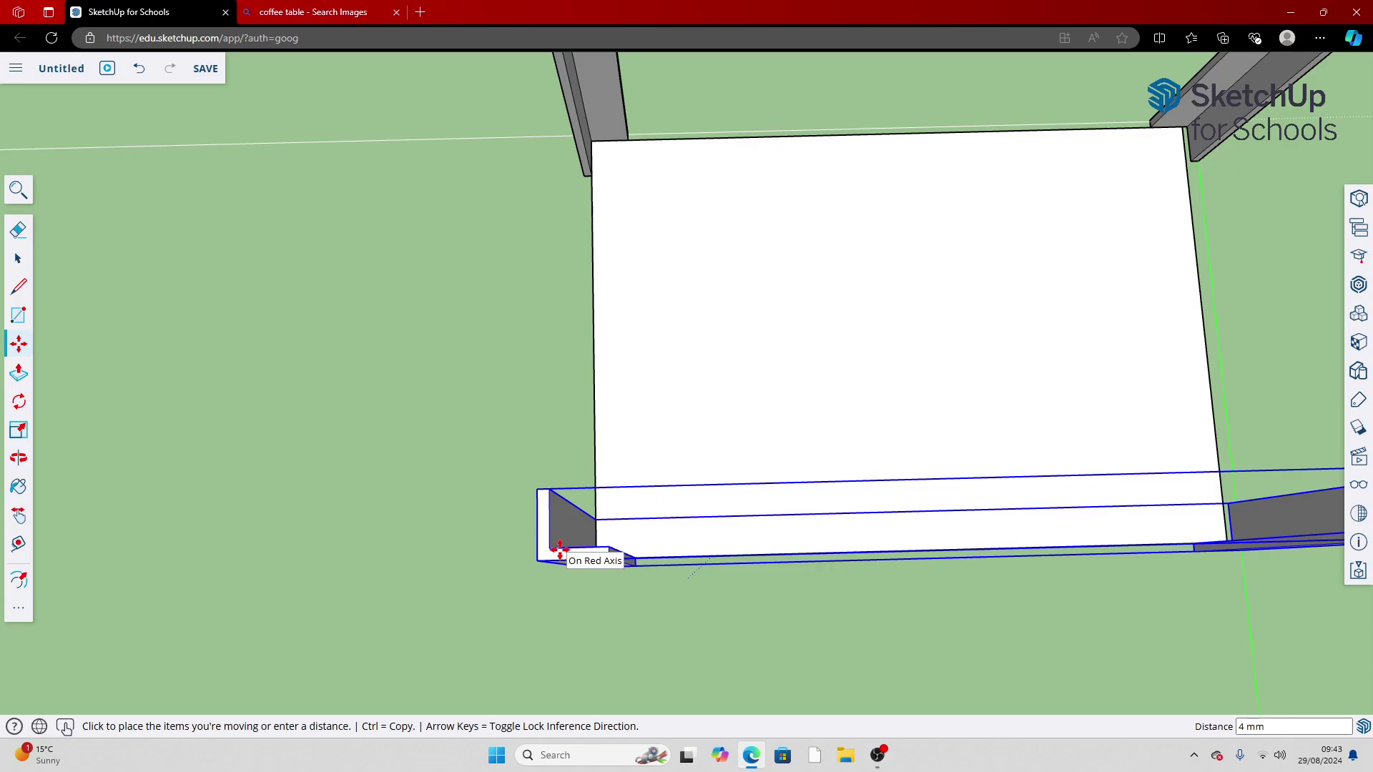
pyautogui.click(559, 549)
pyautogui.scroll(-1, 1316, 487)
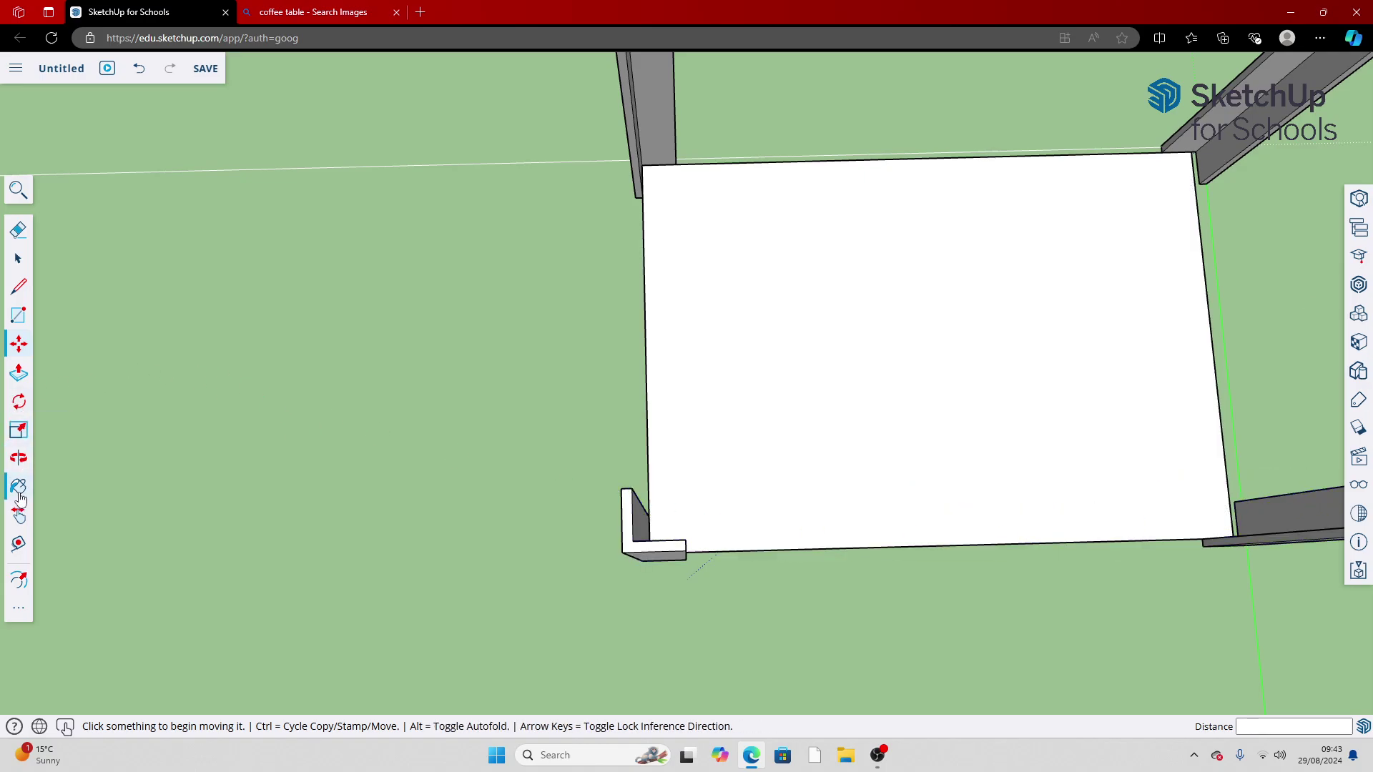
# Draw lines between the inner corners of two legs to extend the base rectangle's short side by about 4 mm
pyautogui.click(18, 458)
pyautogui.moveTo(321, 407); pyautogui.dragTo(294, 377)
pyautogui.scroll(4, 642, 524)
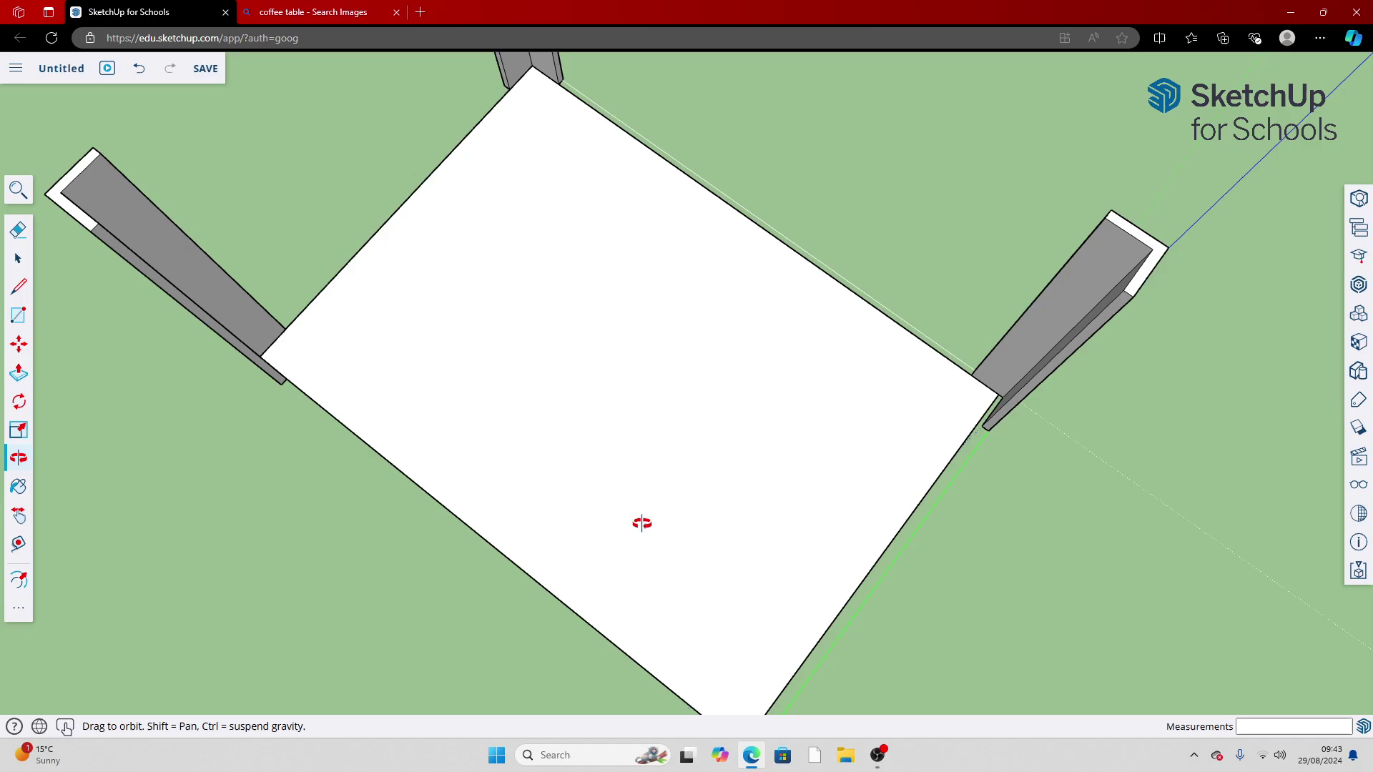
pyautogui.moveTo(642, 523); pyautogui.dragTo(297, 570)
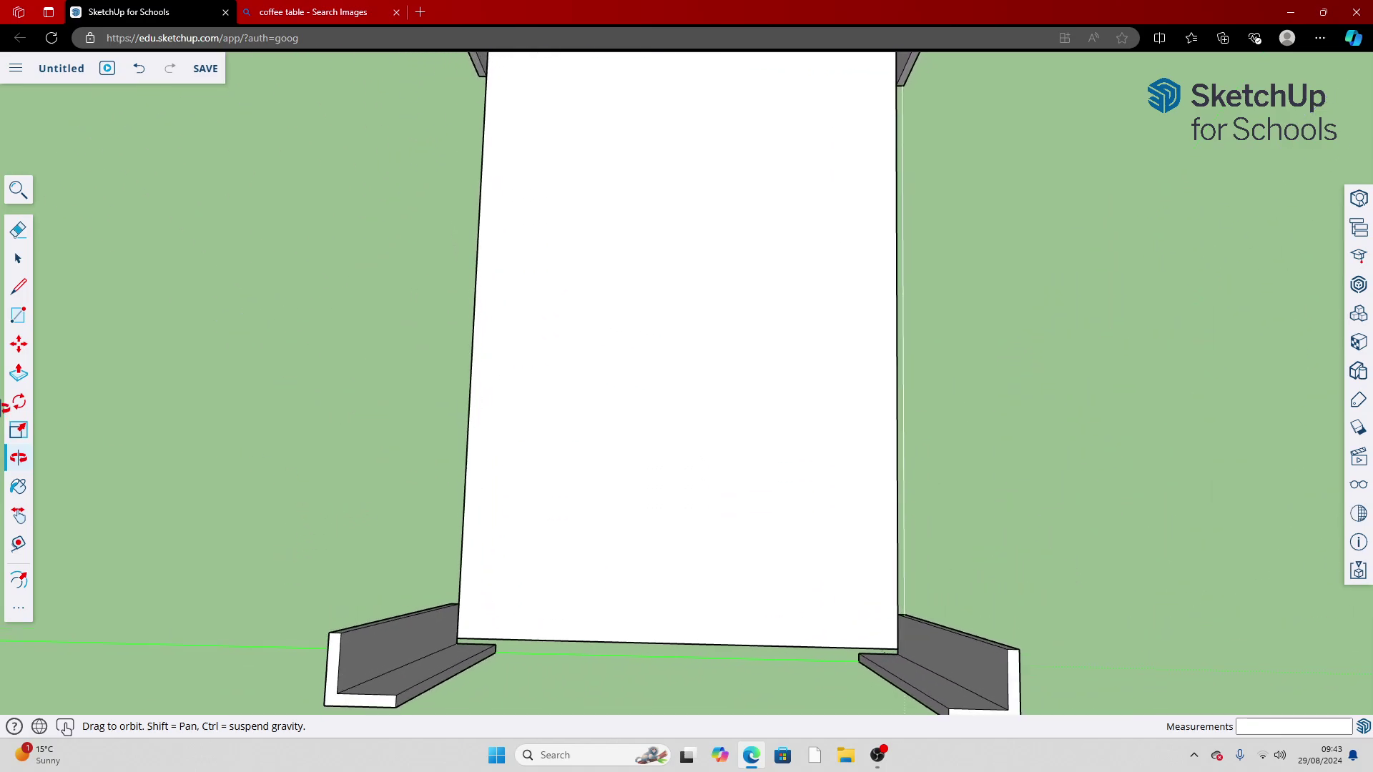
pyautogui.click(18, 290)
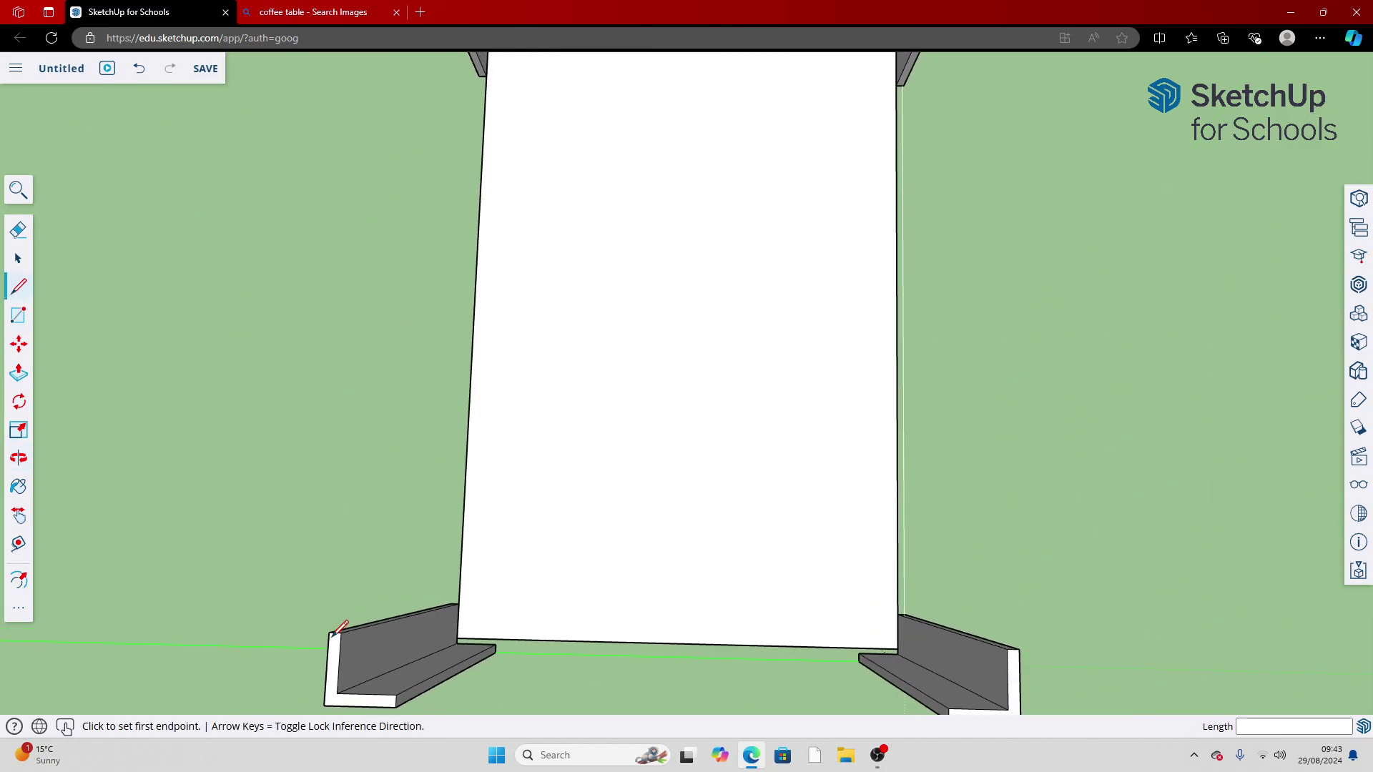
pyautogui.click(457, 638)
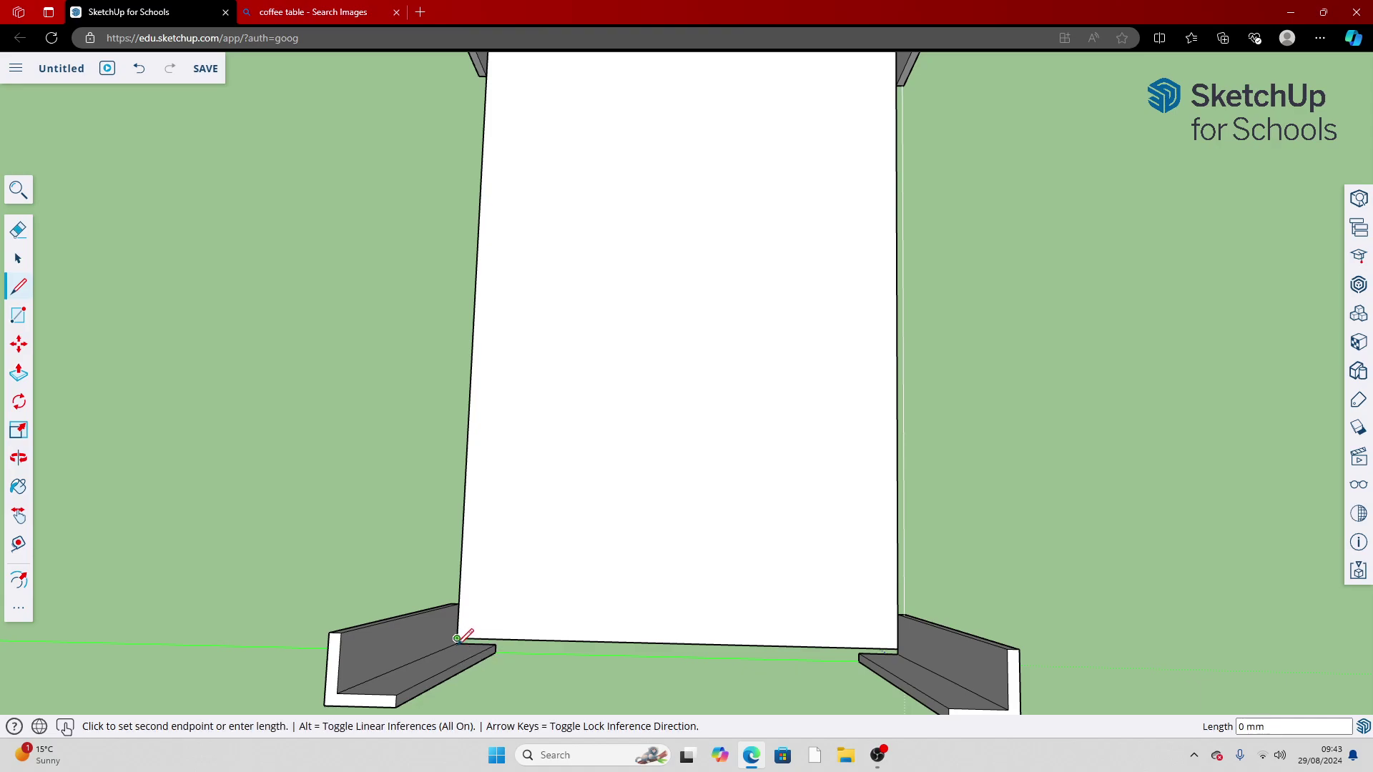
pyautogui.scroll(6, 458, 637)
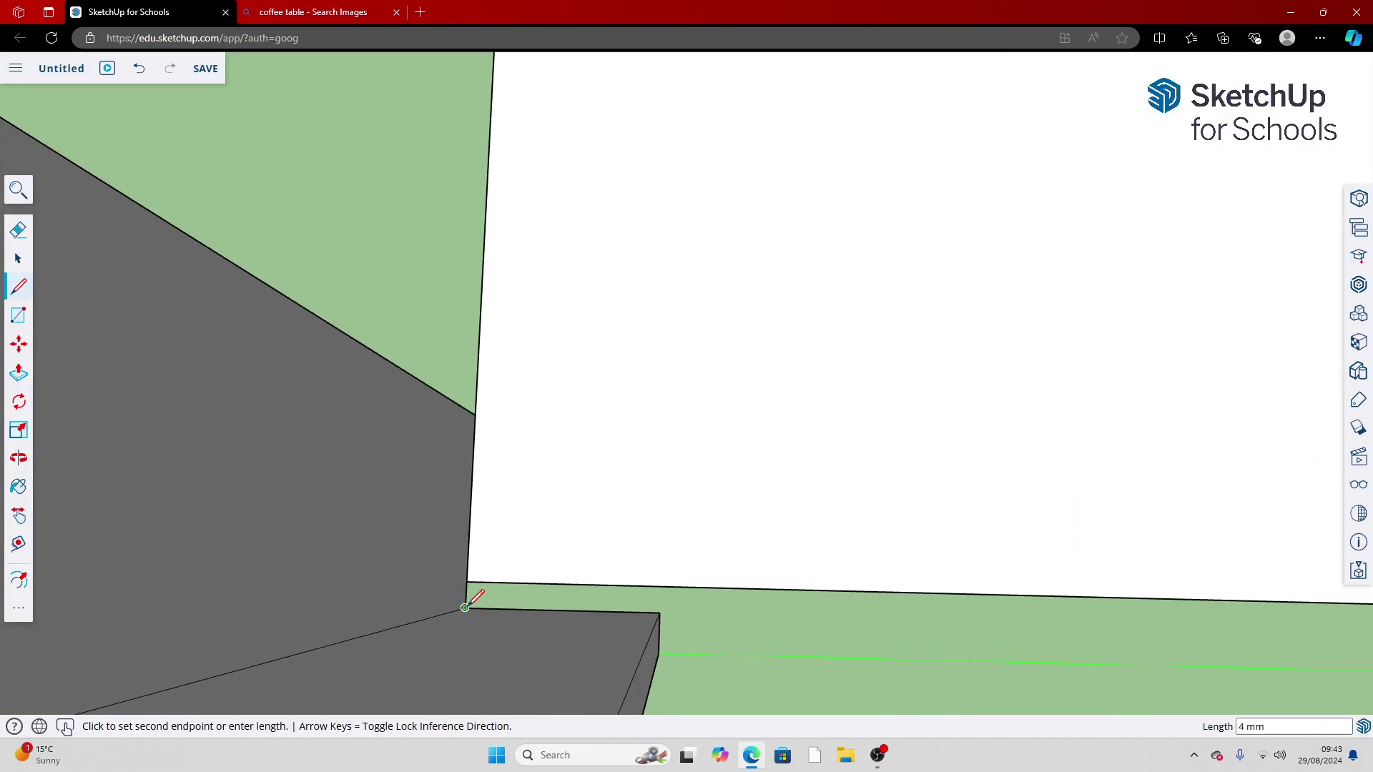
pyautogui.scroll(-5, 805, 590)
pyautogui.scroll(-3, 819, 598)
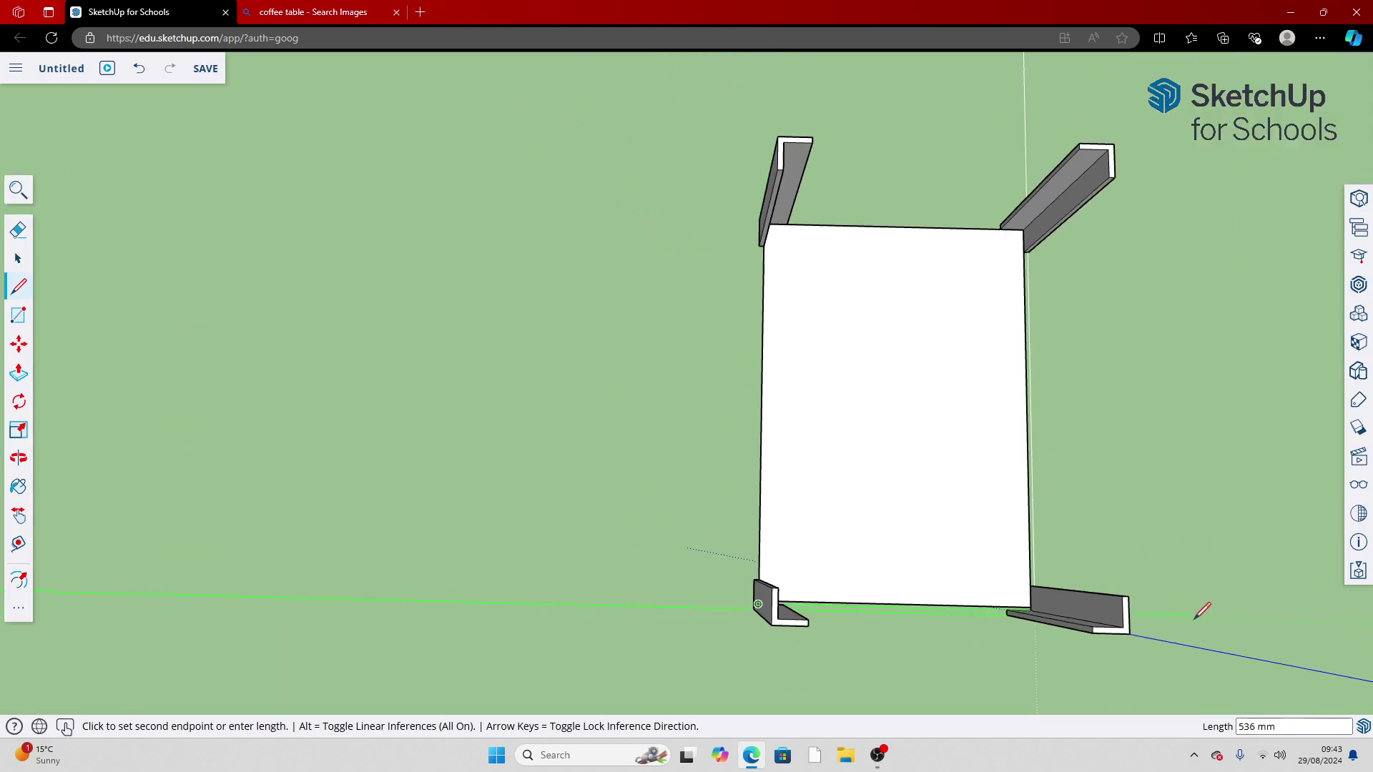
pyautogui.scroll(7, 1036, 625)
pyautogui.scroll(2, 951, 611)
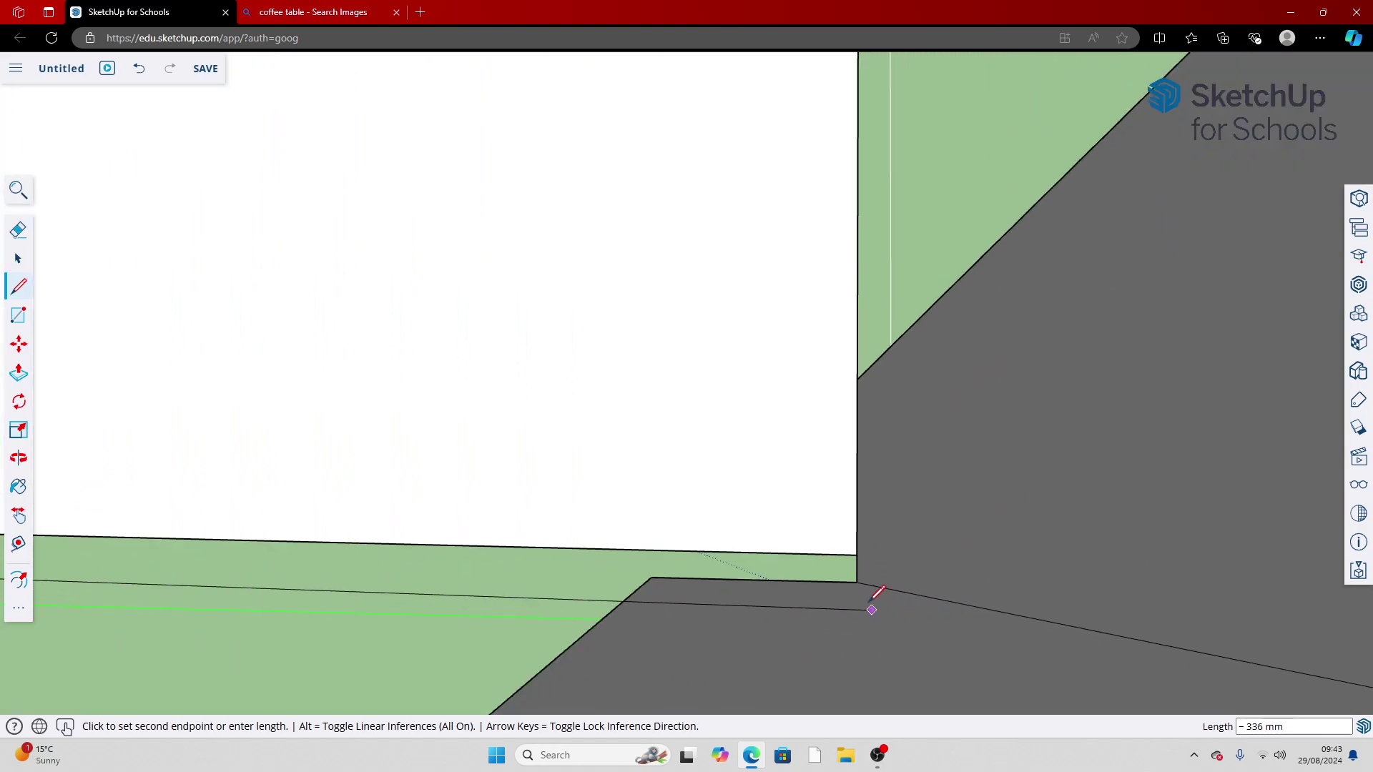
pyautogui.click(859, 563)
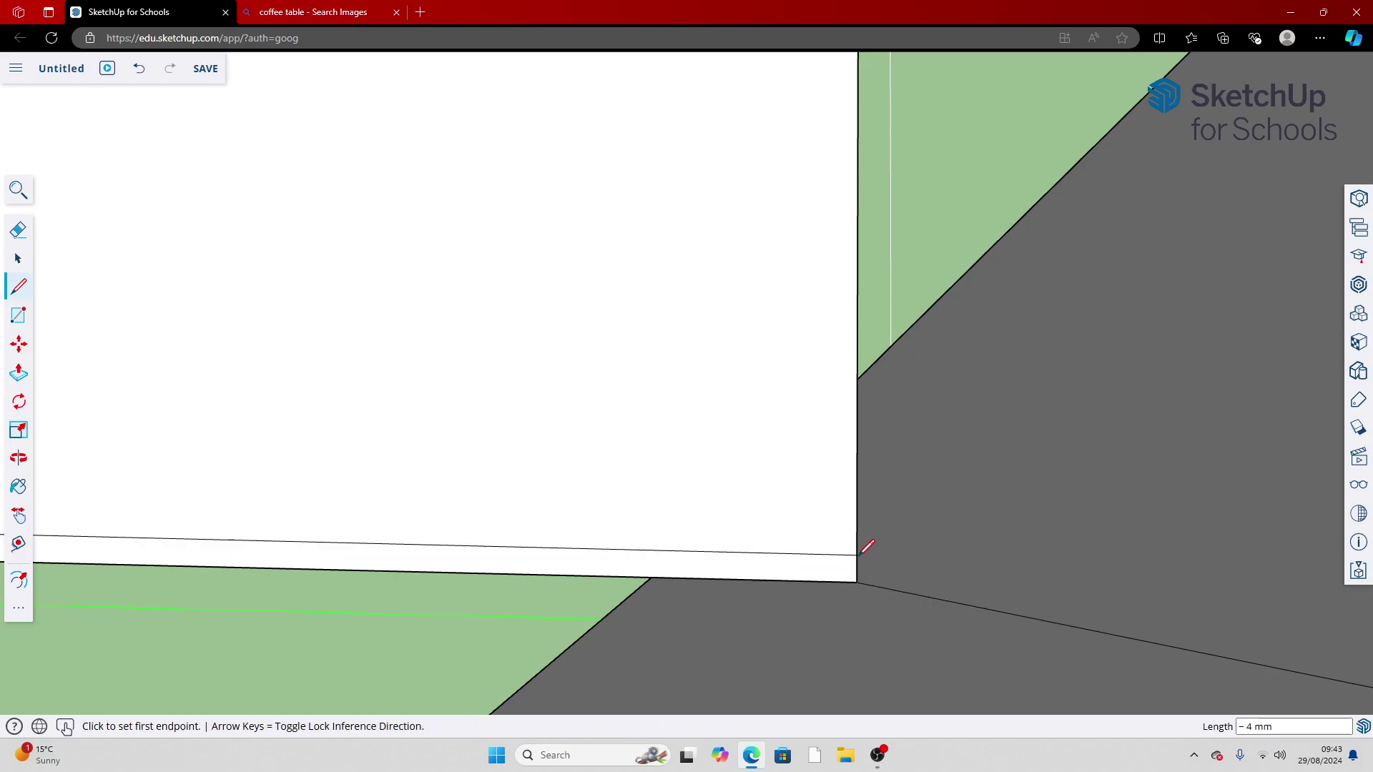
# Erase the leftover edge dividing the added strip from the base rectangle
pyautogui.click(15, 233)
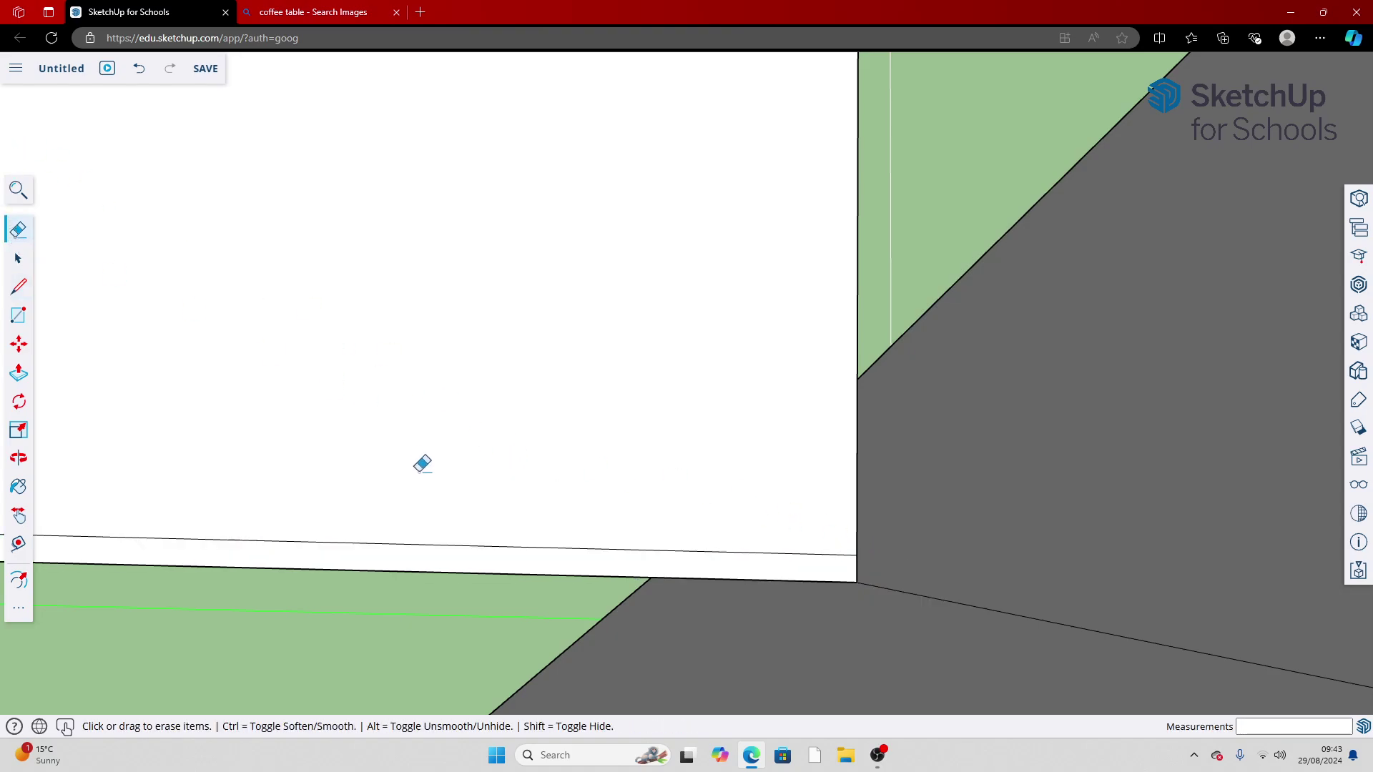
pyautogui.moveTo(479, 542); pyautogui.dragTo(484, 527)
pyautogui.scroll(-5, 484, 515)
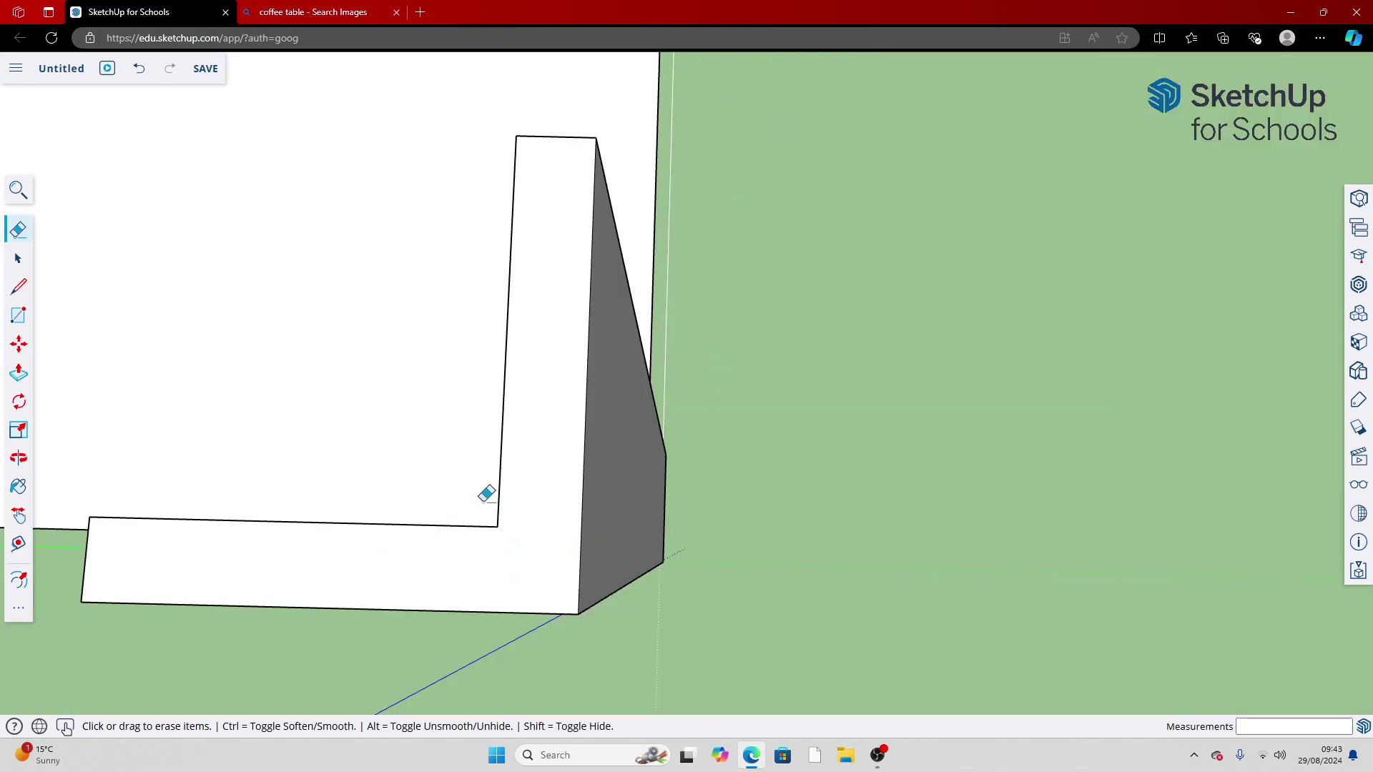
pyautogui.moveTo(484, 490)
pyautogui.mouseDown(button='middle')
pyautogui.moveTo(386, 374)
pyautogui.moveTo(89, 284)
pyautogui.mouseUp(button='middle')
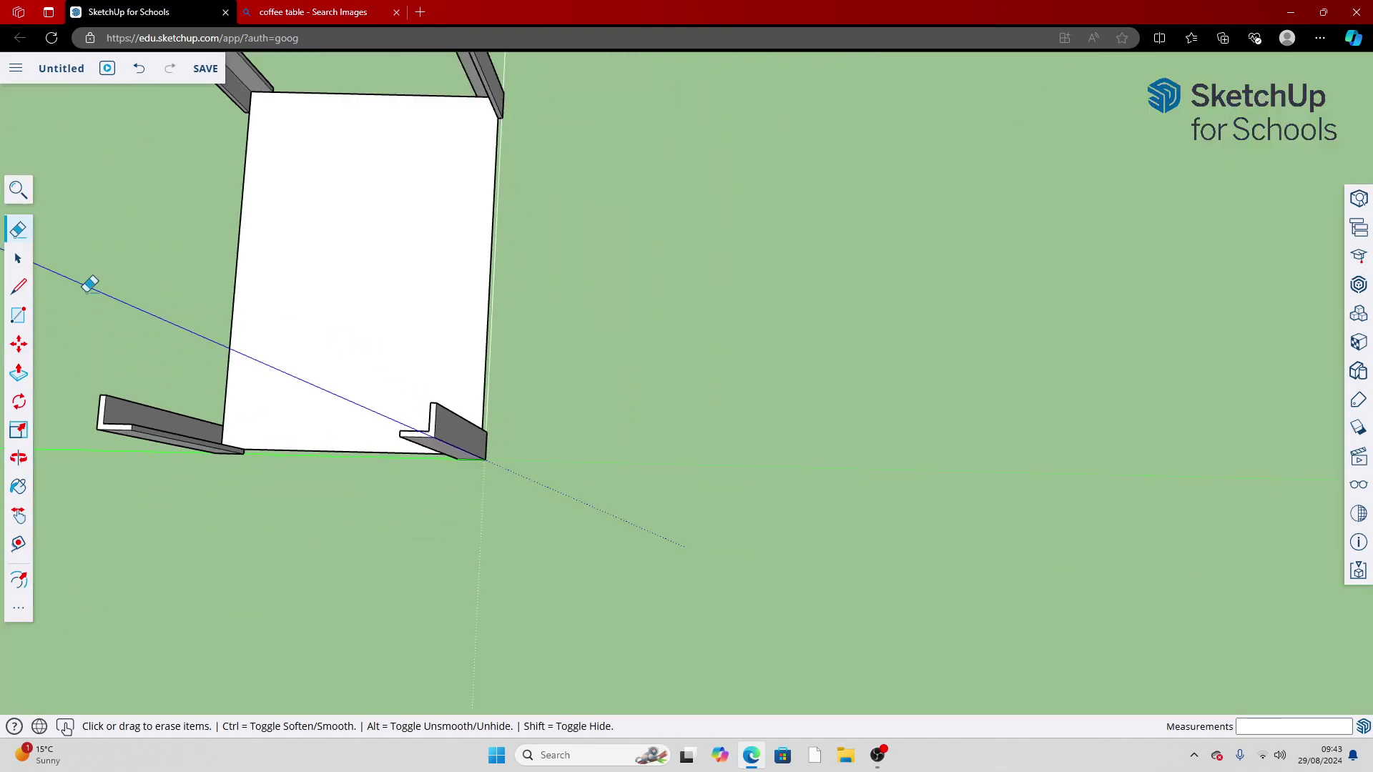
# Push/Pull the base face up 15 mm between the legs, and undo the accidental repeat of the extrusion
pyautogui.click(19, 458)
pyautogui.moveTo(536, 408); pyautogui.dragTo(770, 122)
pyautogui.scroll(5, 630, 155)
pyautogui.moveTo(629, 154); pyautogui.dragTo(432, 477)
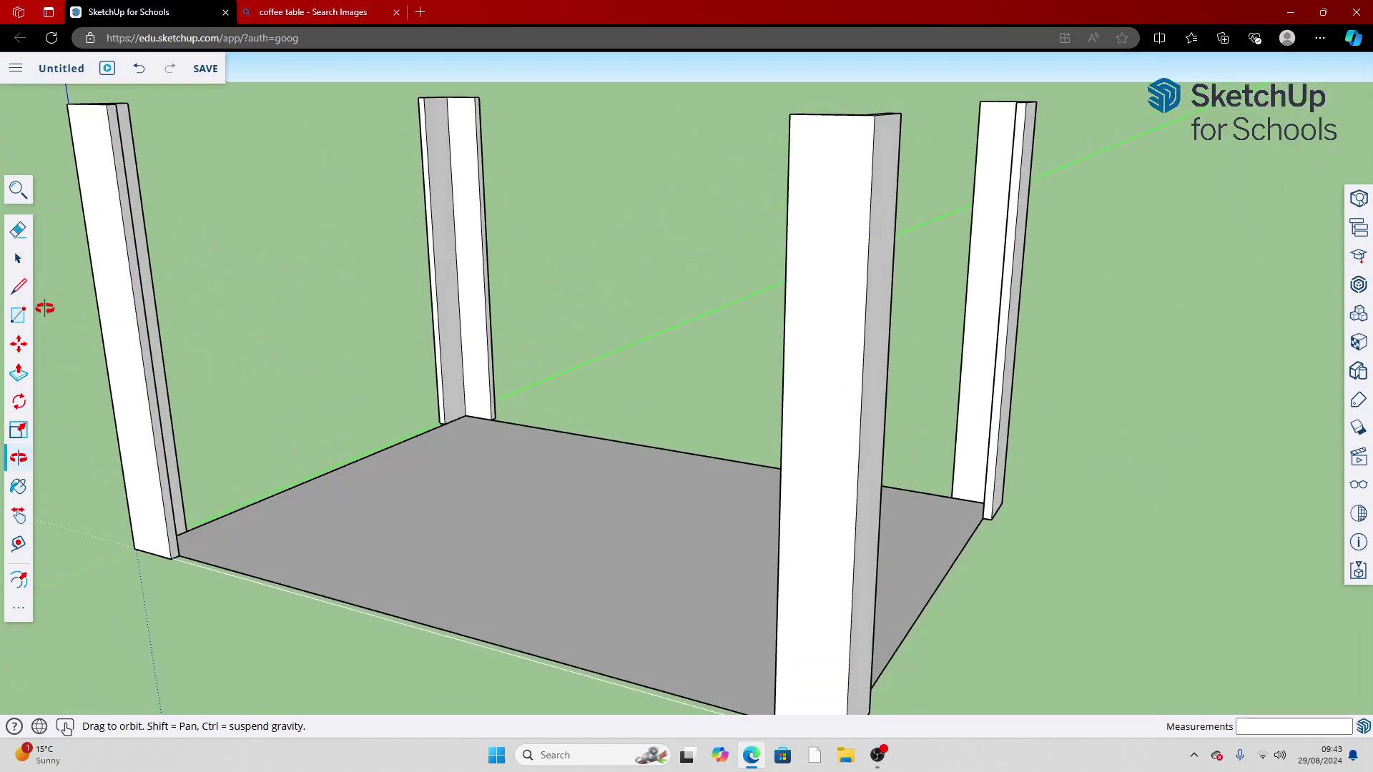
pyautogui.click(19, 371)
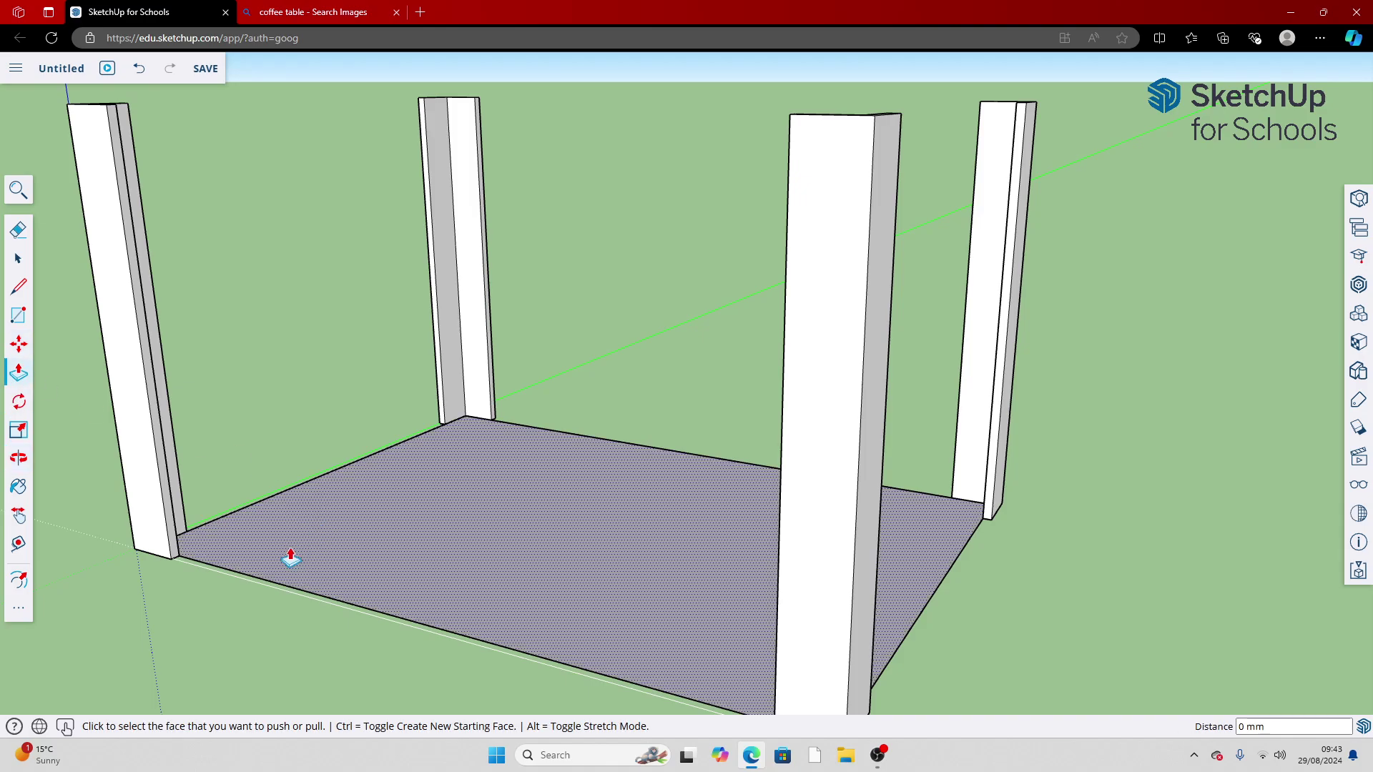
pyautogui.click(290, 555)
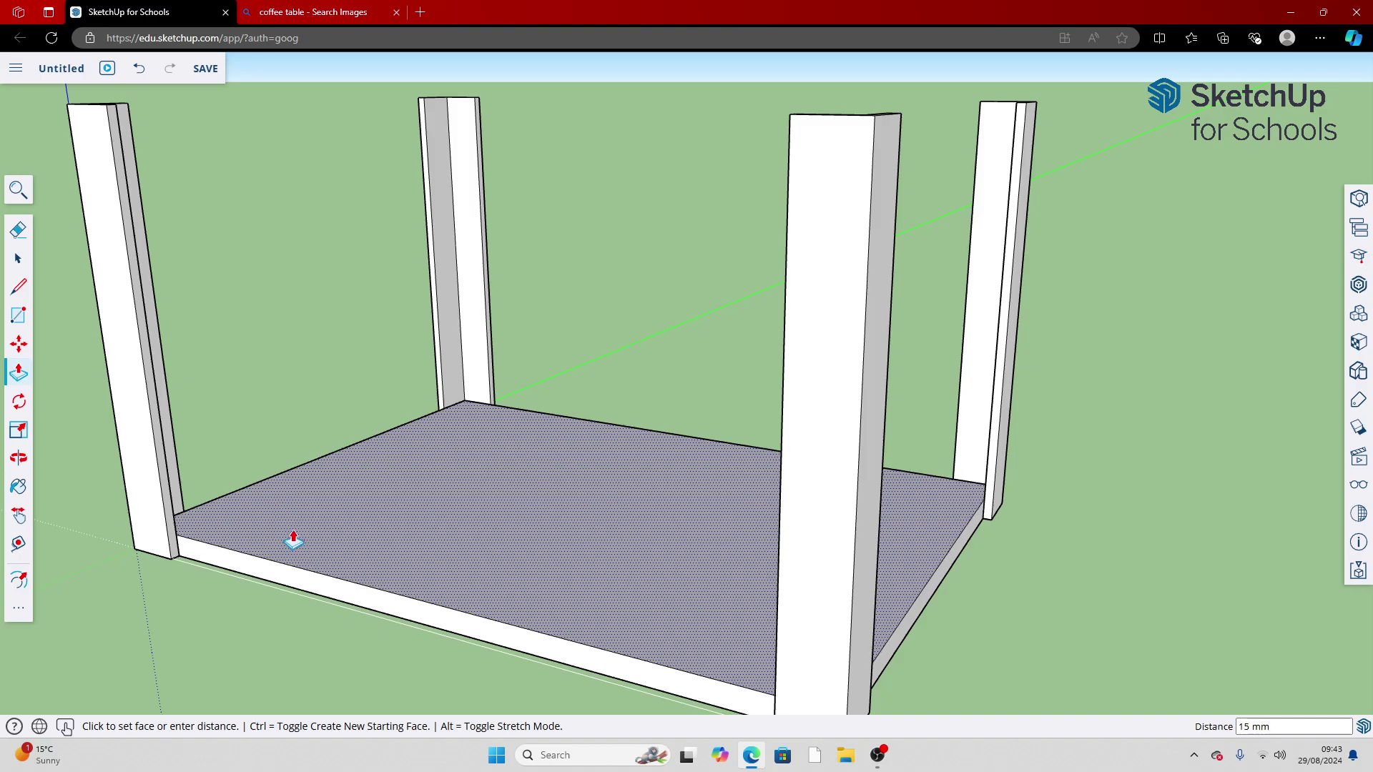
pyautogui.click(293, 541)
pyautogui.scroll(-3, 293, 541)
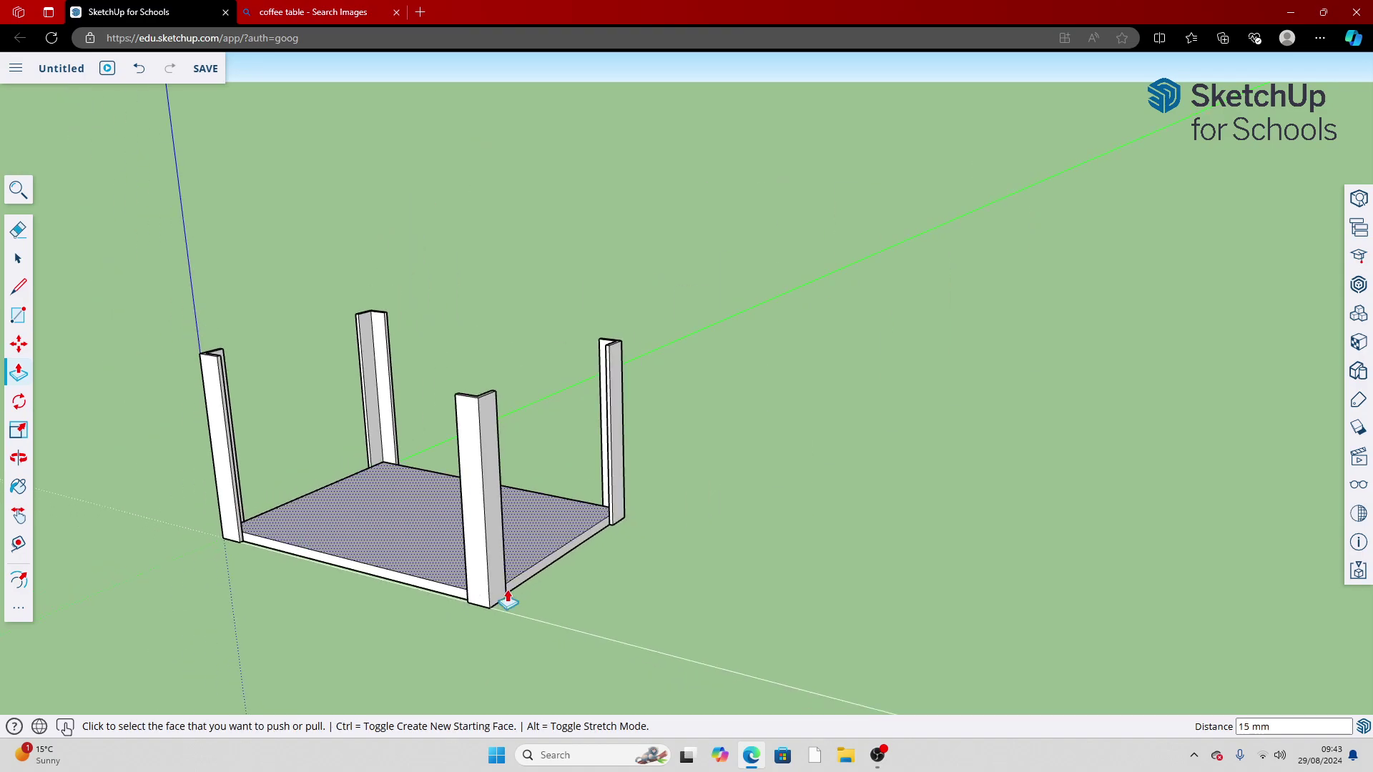
pyautogui.doubleClick(336, 521)
pyautogui.click(138, 69)
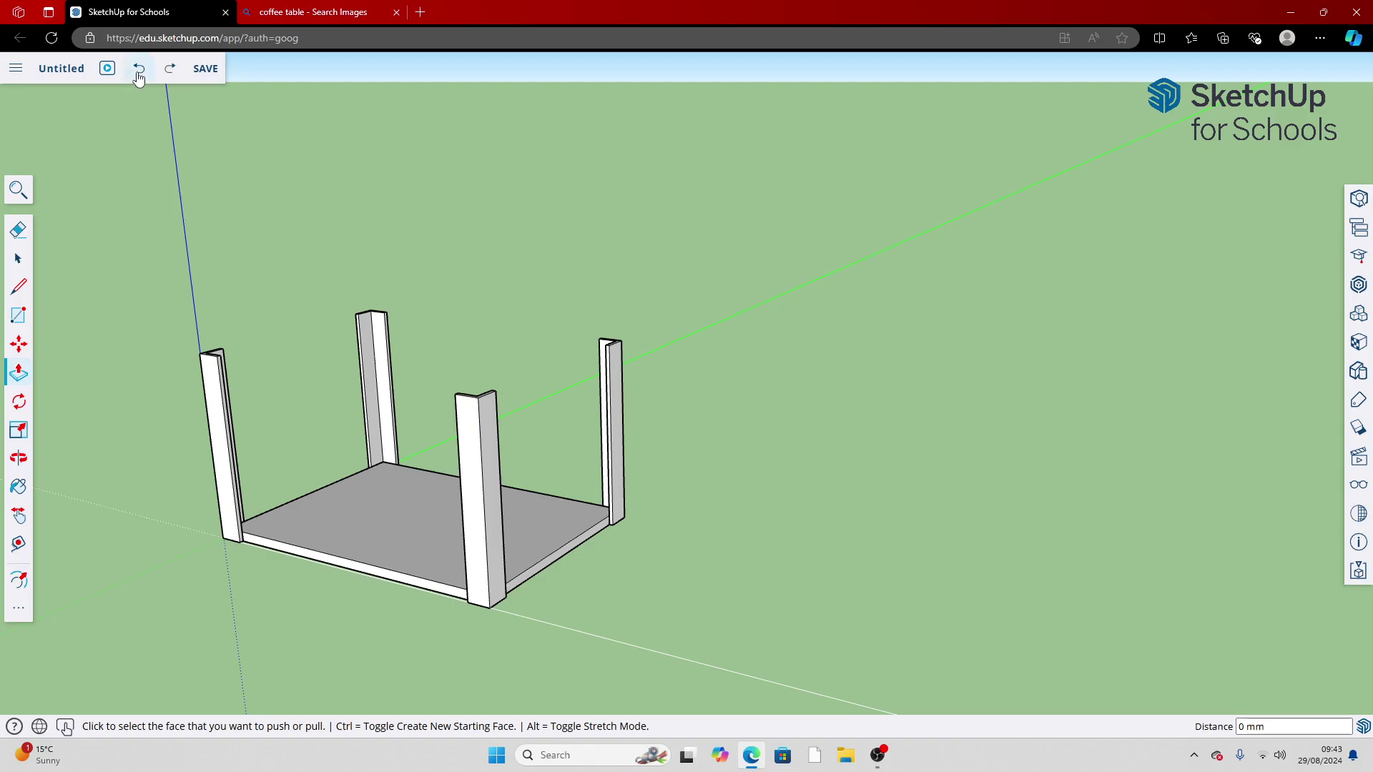
# Select the whole shelf slab and make it a component with the default settings
pyautogui.press('space')
pyautogui.click(305, 530)
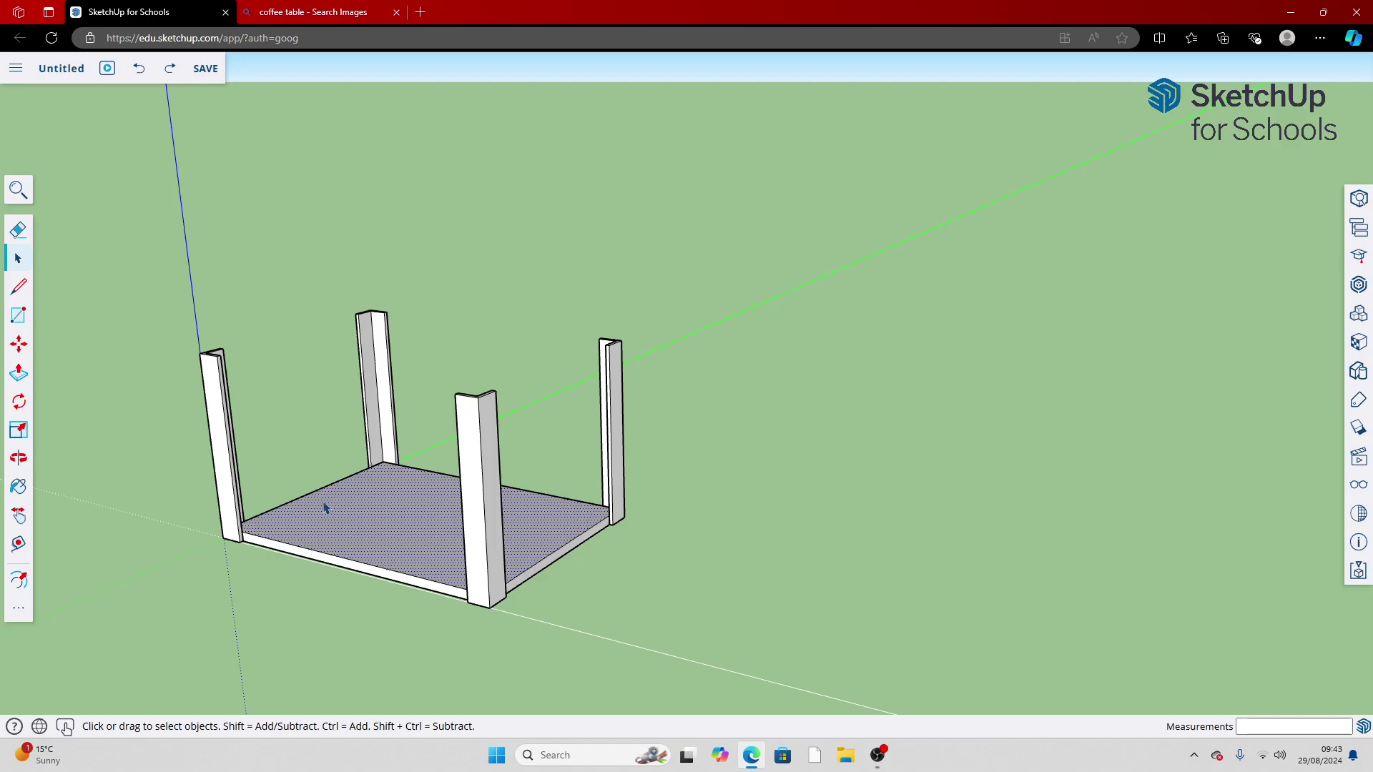
pyautogui.tripleClick(341, 531)
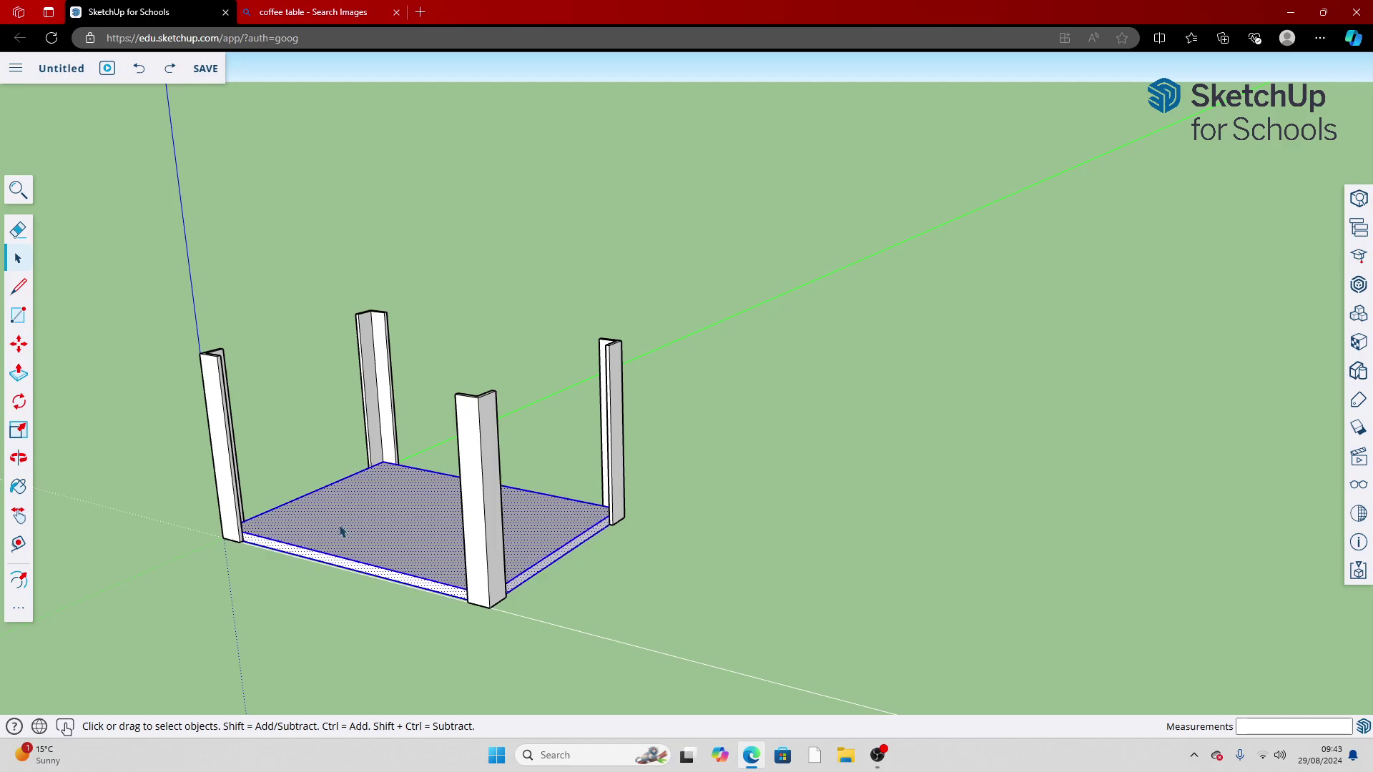
pyautogui.rightClick(341, 530)
pyautogui.moveTo(393, 525)
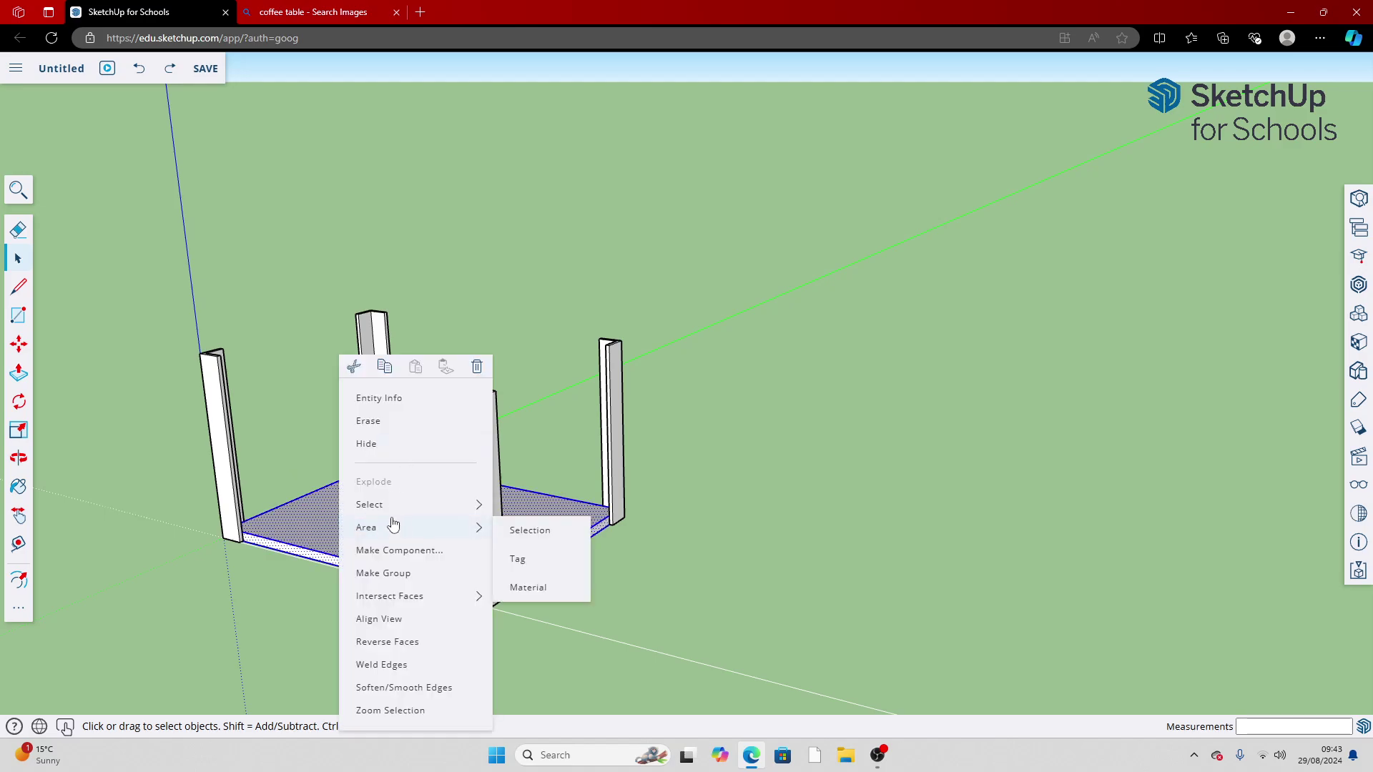
pyautogui.click(438, 557)
pyautogui.press('Return')
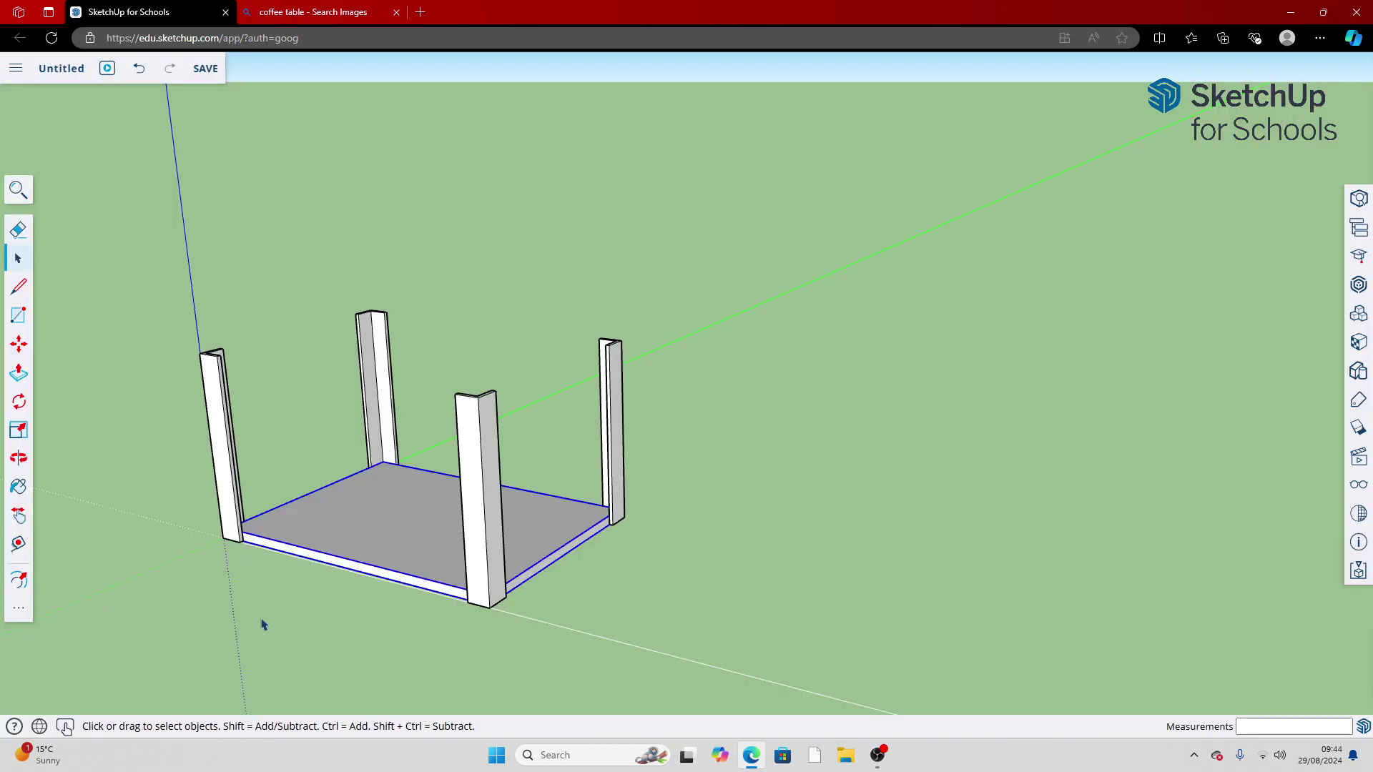
# Hide both leg pairs and select the shelf slab
pyautogui.click(708, 433)
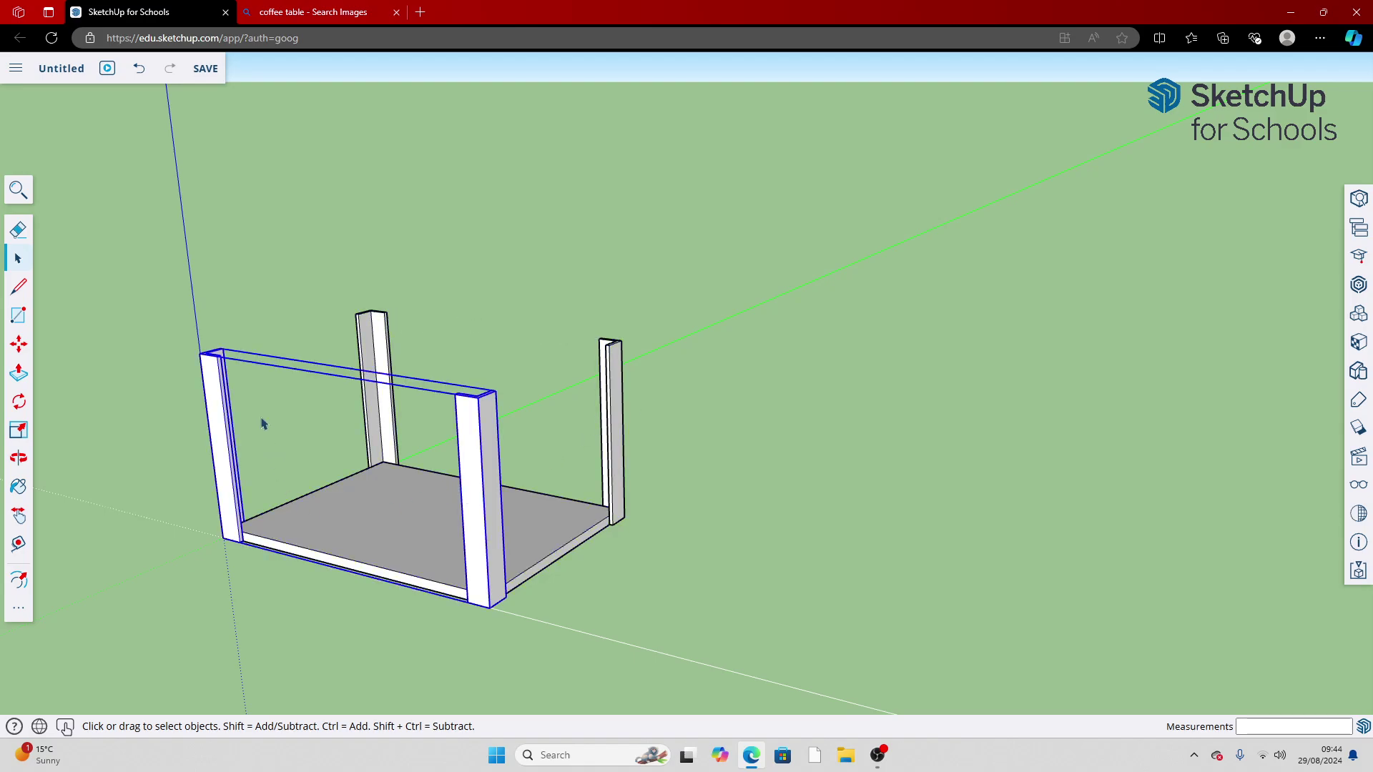
pyautogui.rightClick(212, 386)
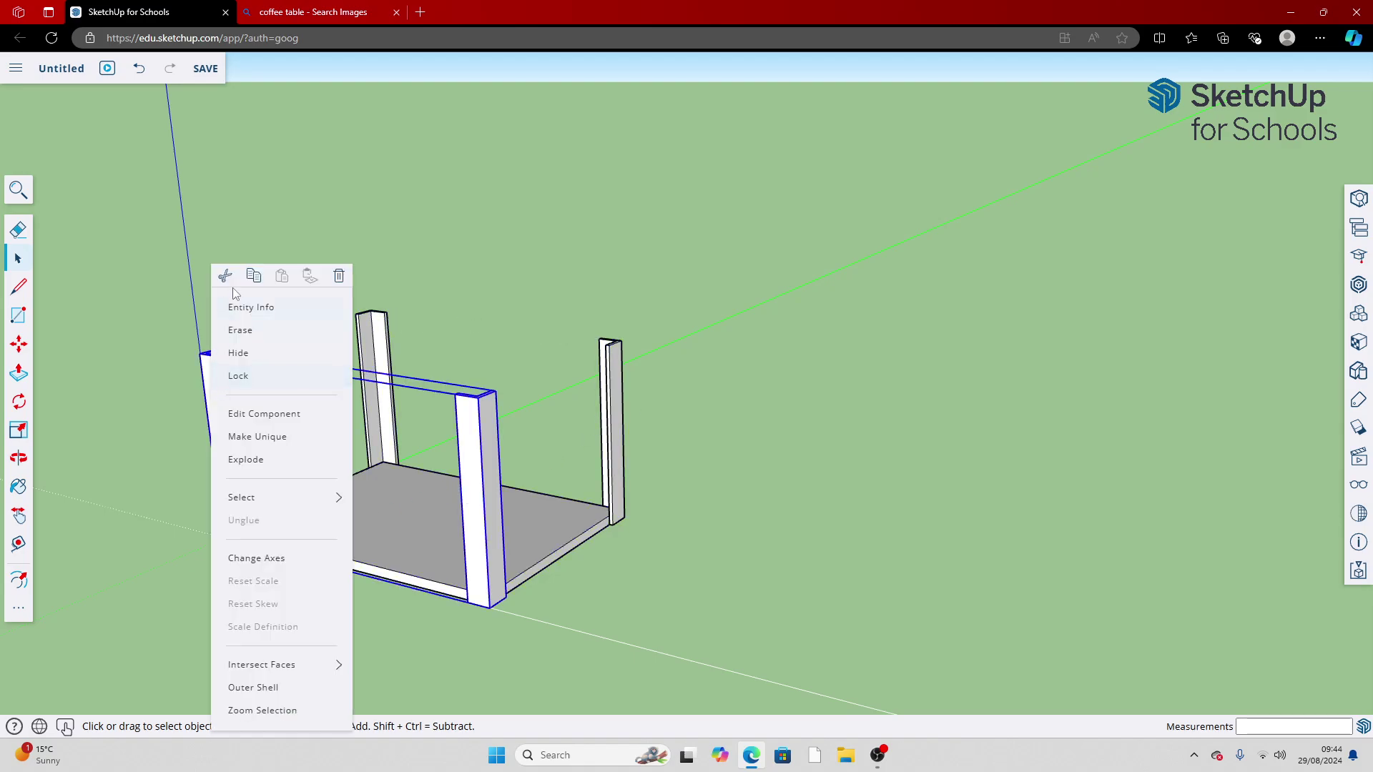
pyautogui.click(240, 353)
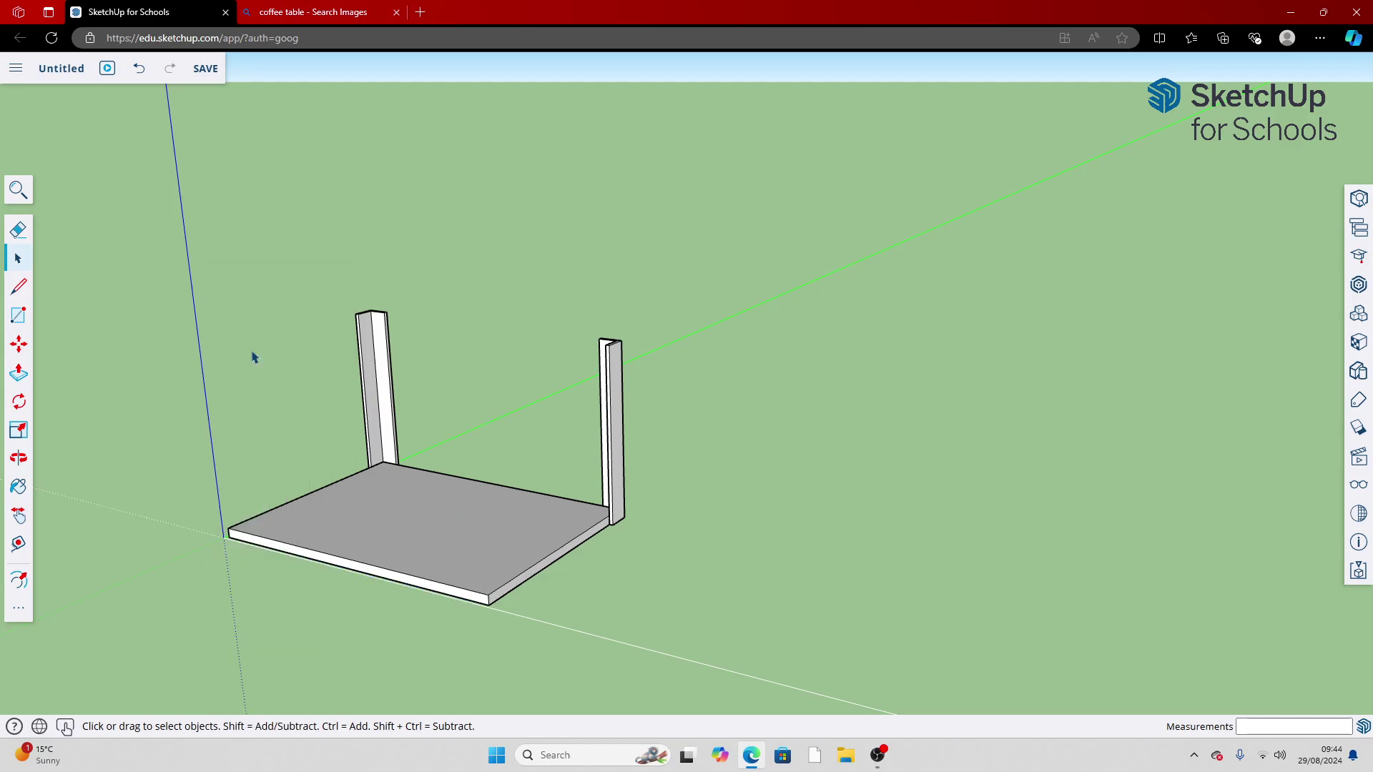
pyautogui.rightClick(371, 364)
pyautogui.click(441, 357)
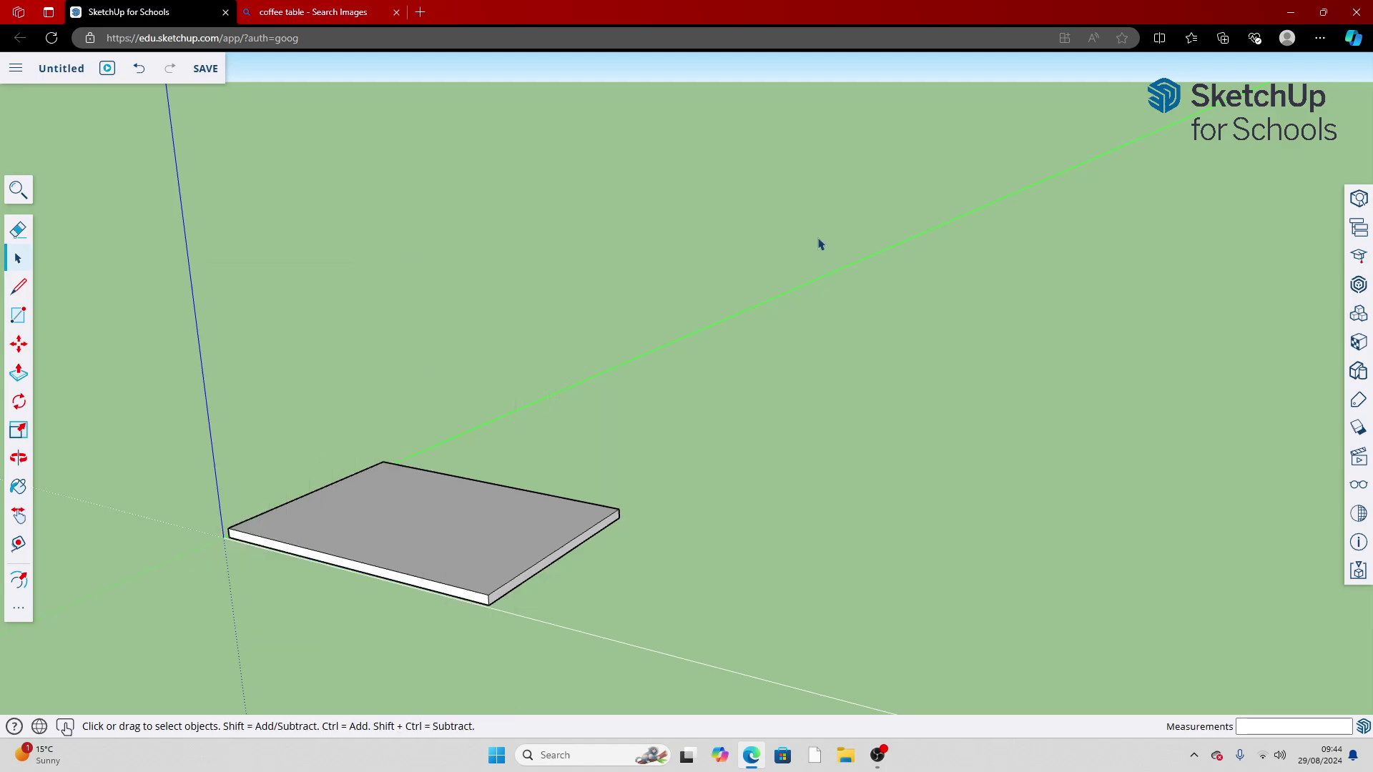
pyautogui.click(450, 545)
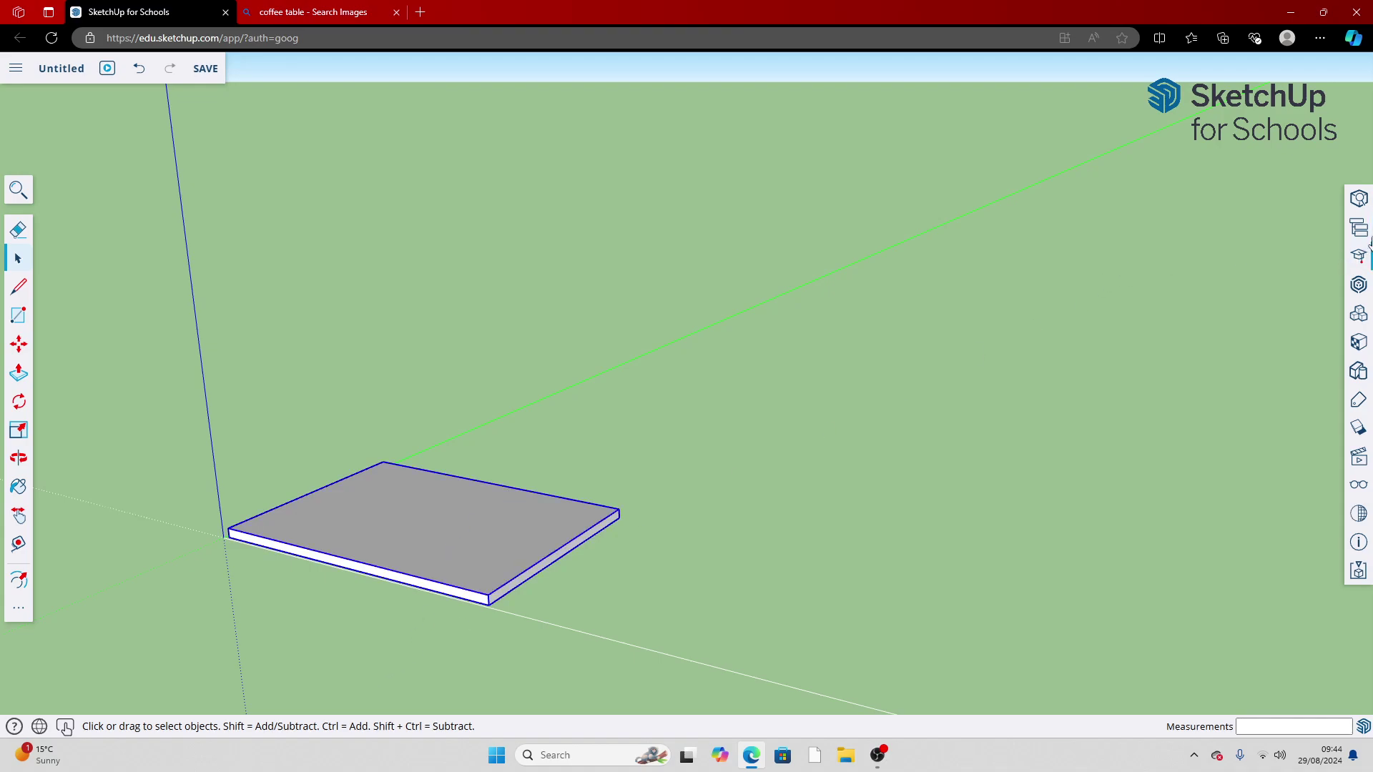
# Unhide both leg-pair components through the Outliner, clear the selection and close the Outliner
pyautogui.click(1360, 229)
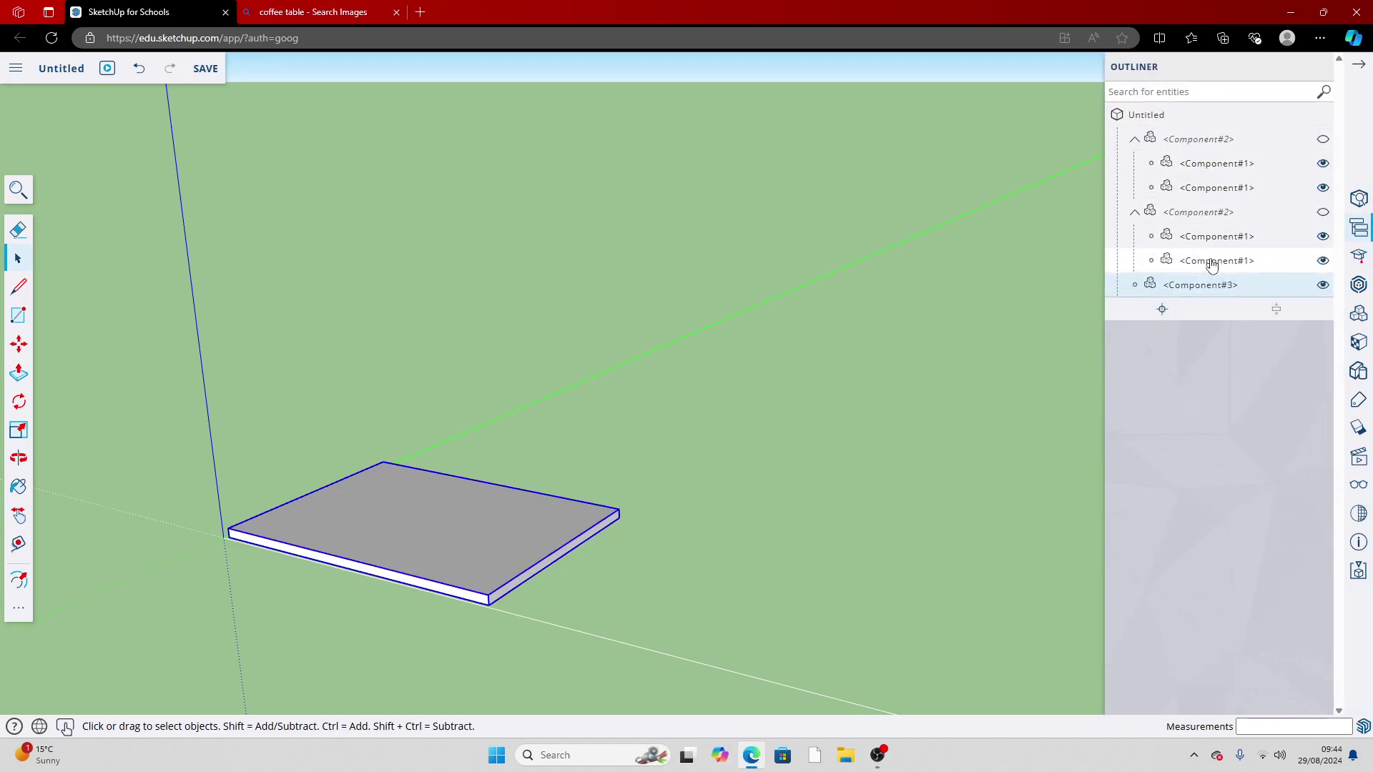
pyautogui.click(1322, 212)
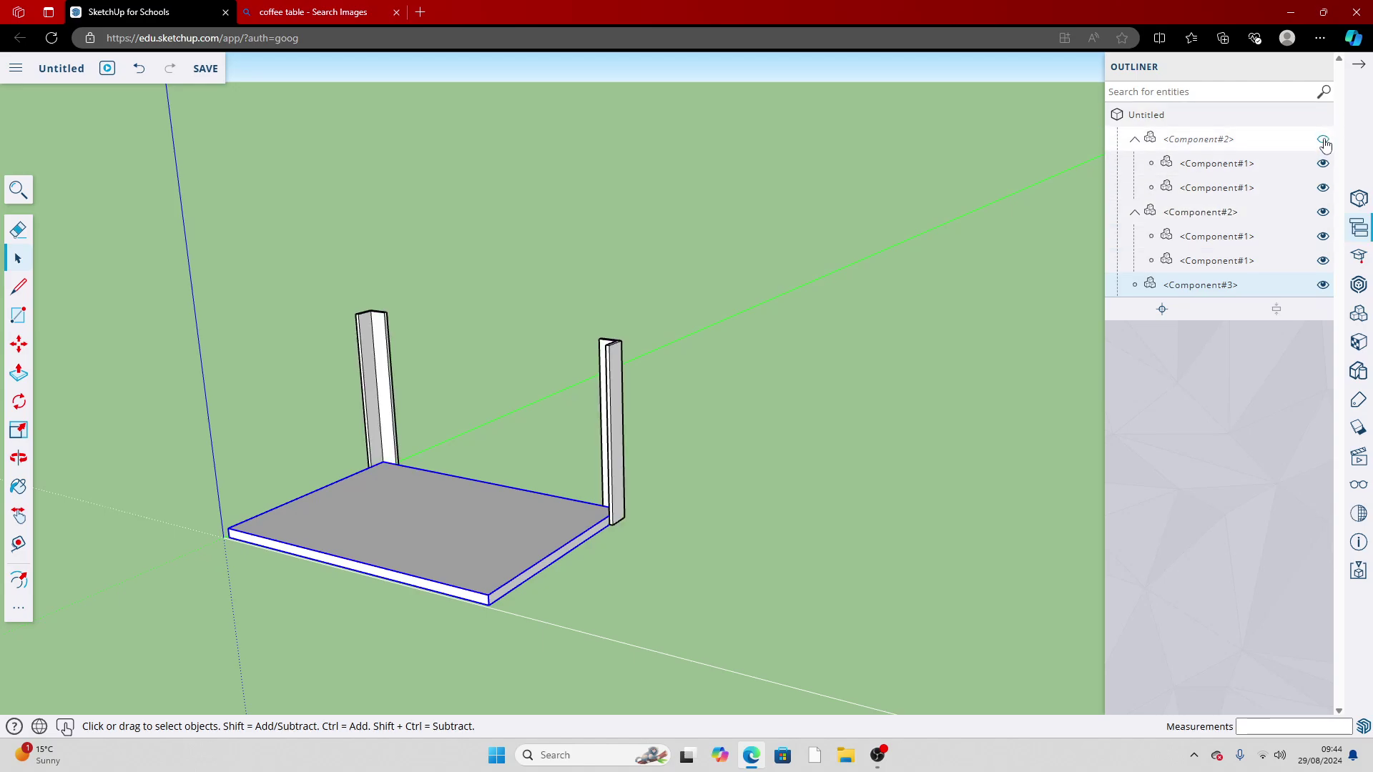
pyautogui.click(1322, 141)
pyautogui.click(901, 377)
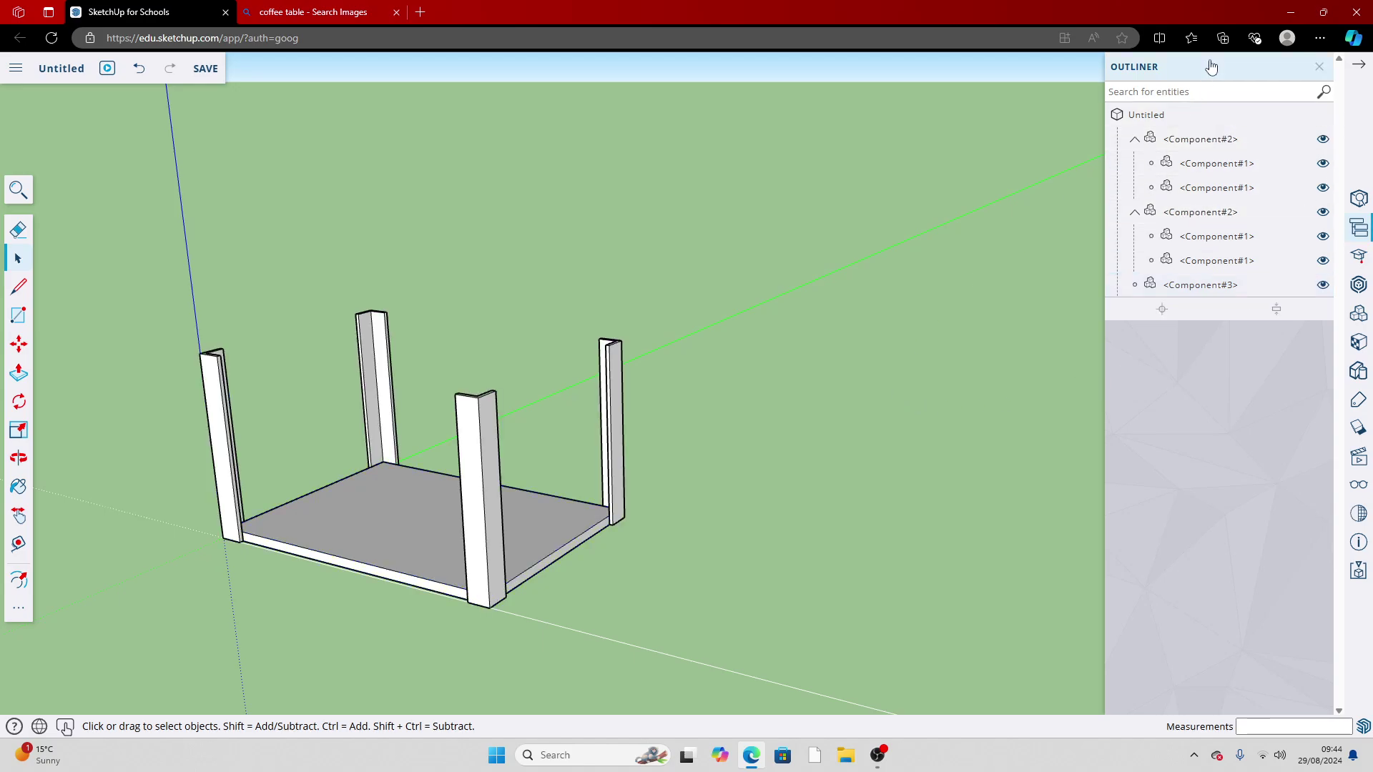
pyautogui.click(1356, 65)
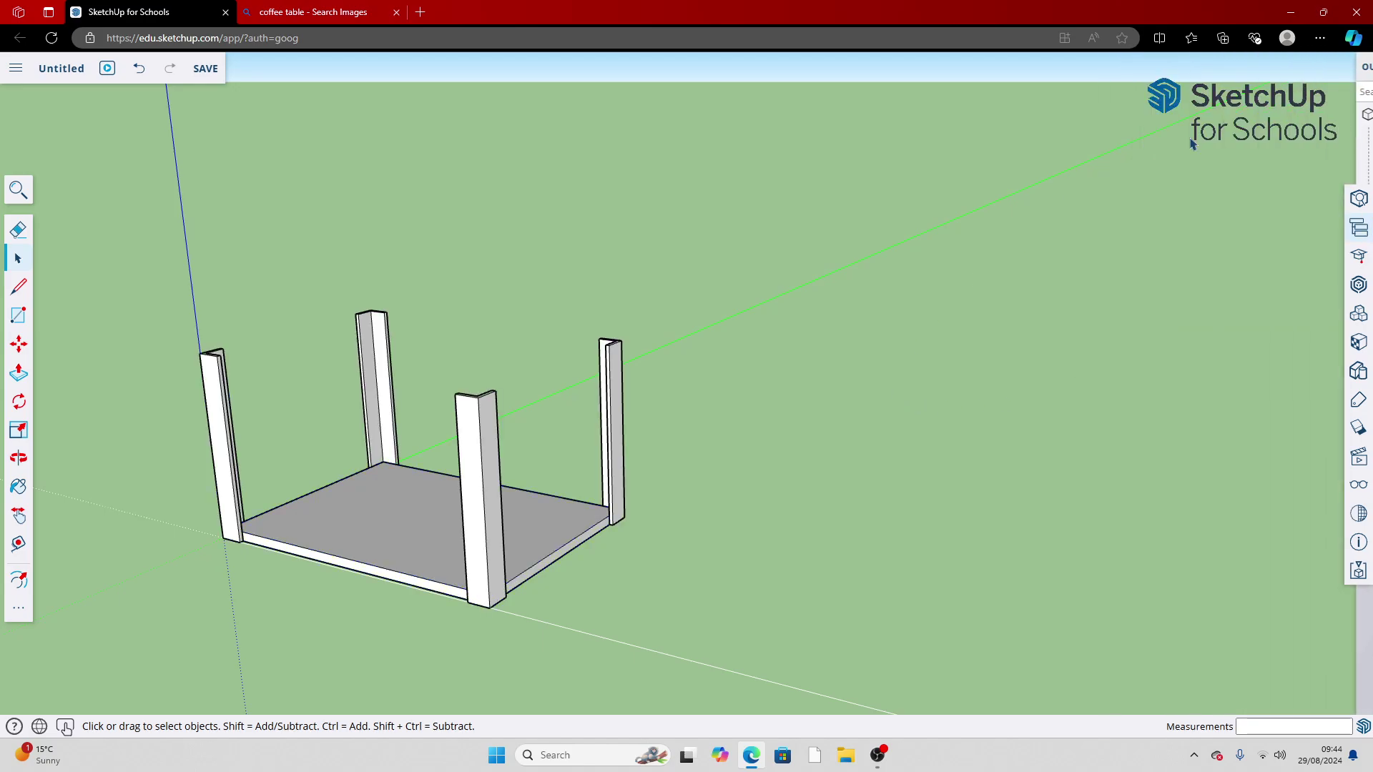
# Move the shelf up 50 mm along the blue axis between the four legs
pyautogui.click(19, 346)
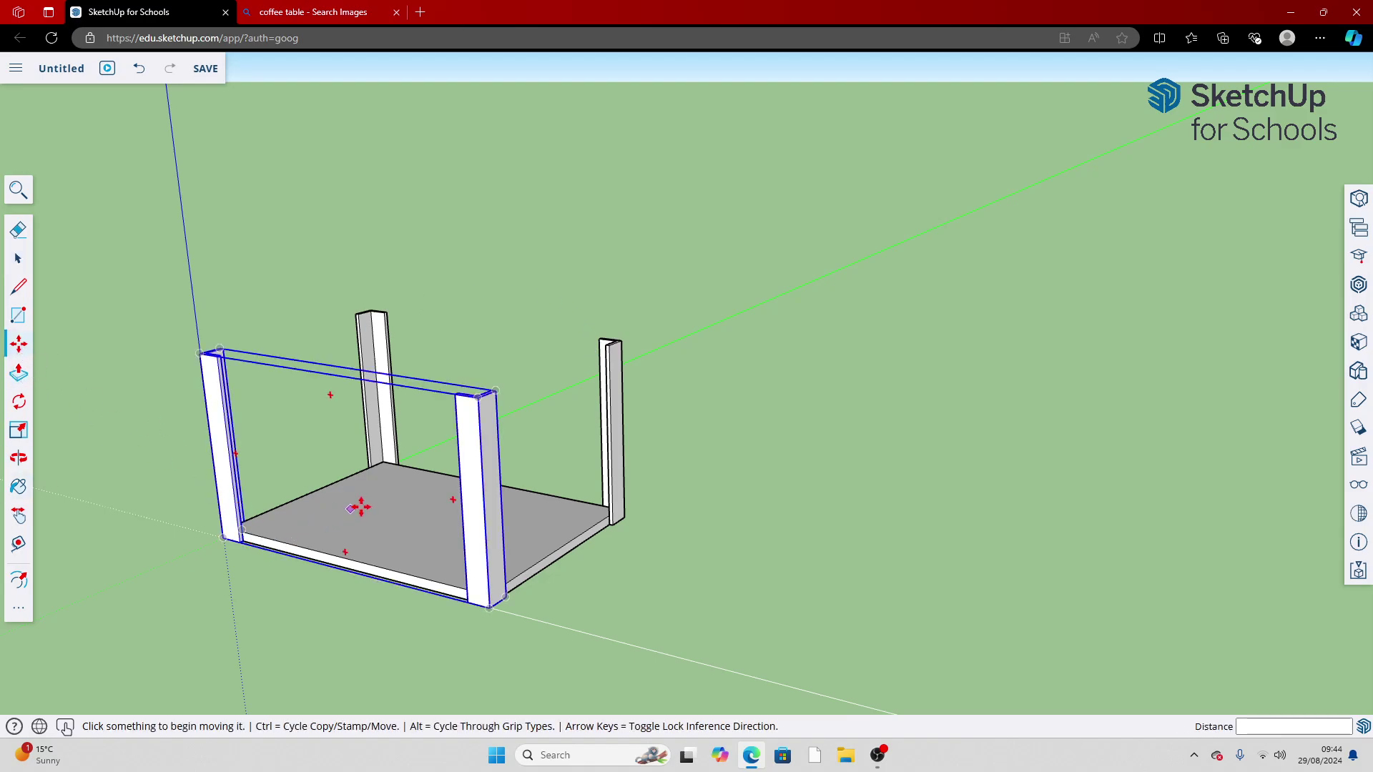
pyautogui.click(543, 518)
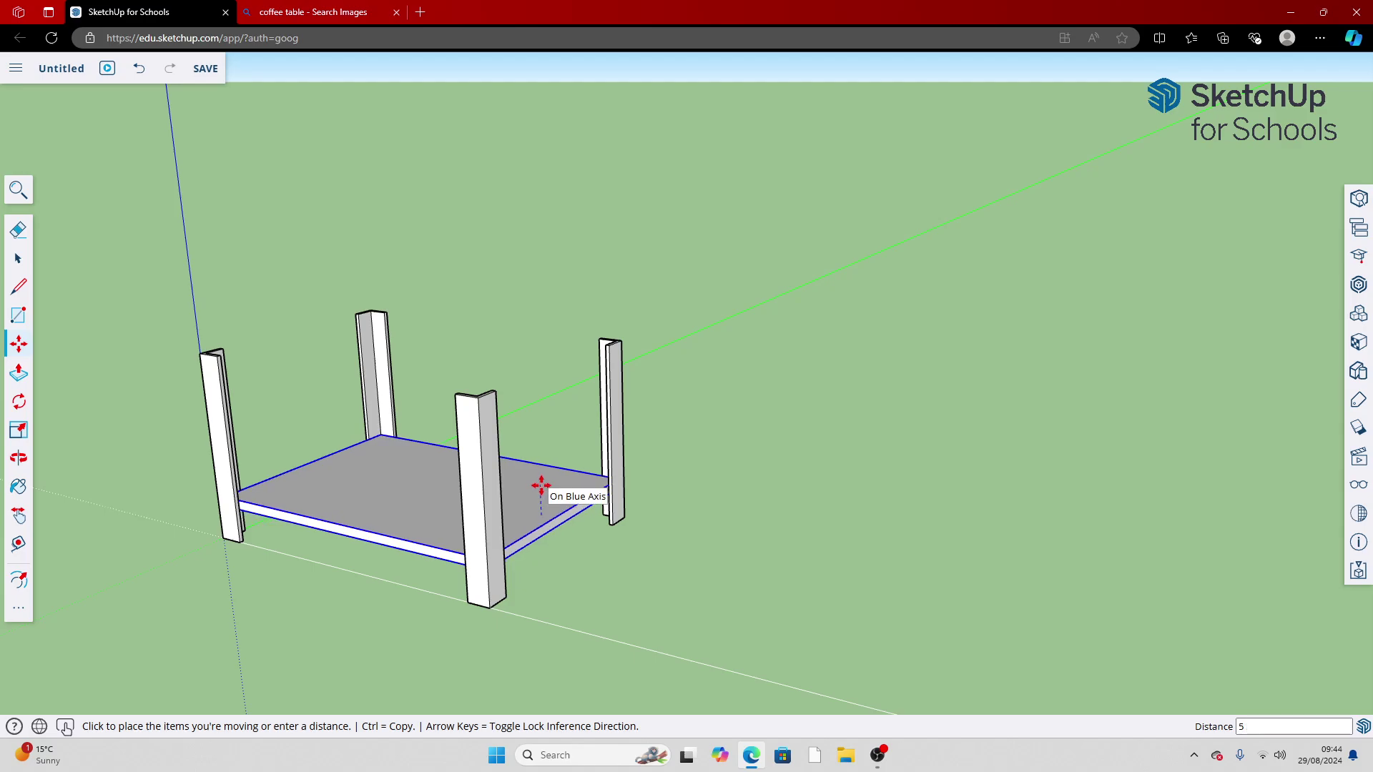
pyautogui.click(540, 489)
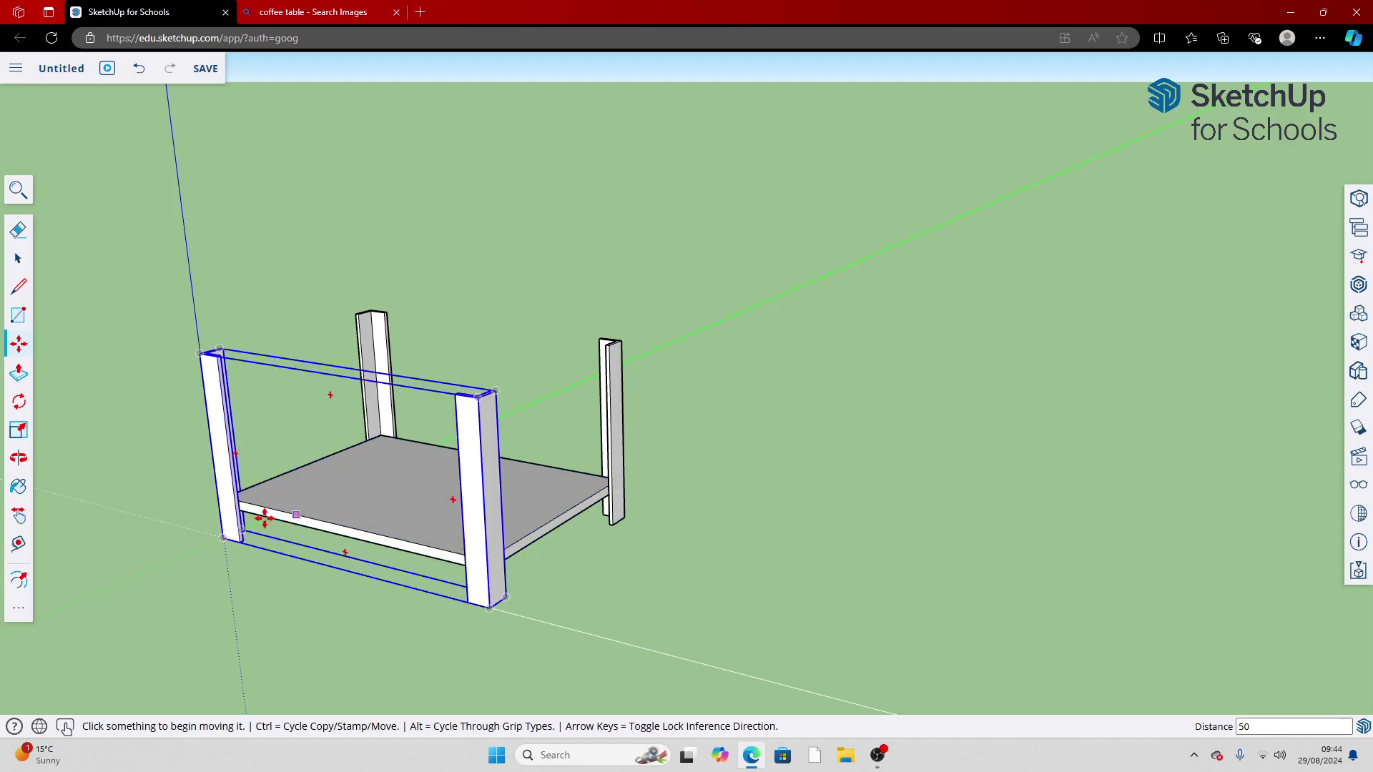
pyautogui.scroll(2, 164, 506)
pyautogui.scroll(2, 146, 410)
pyautogui.press('space')
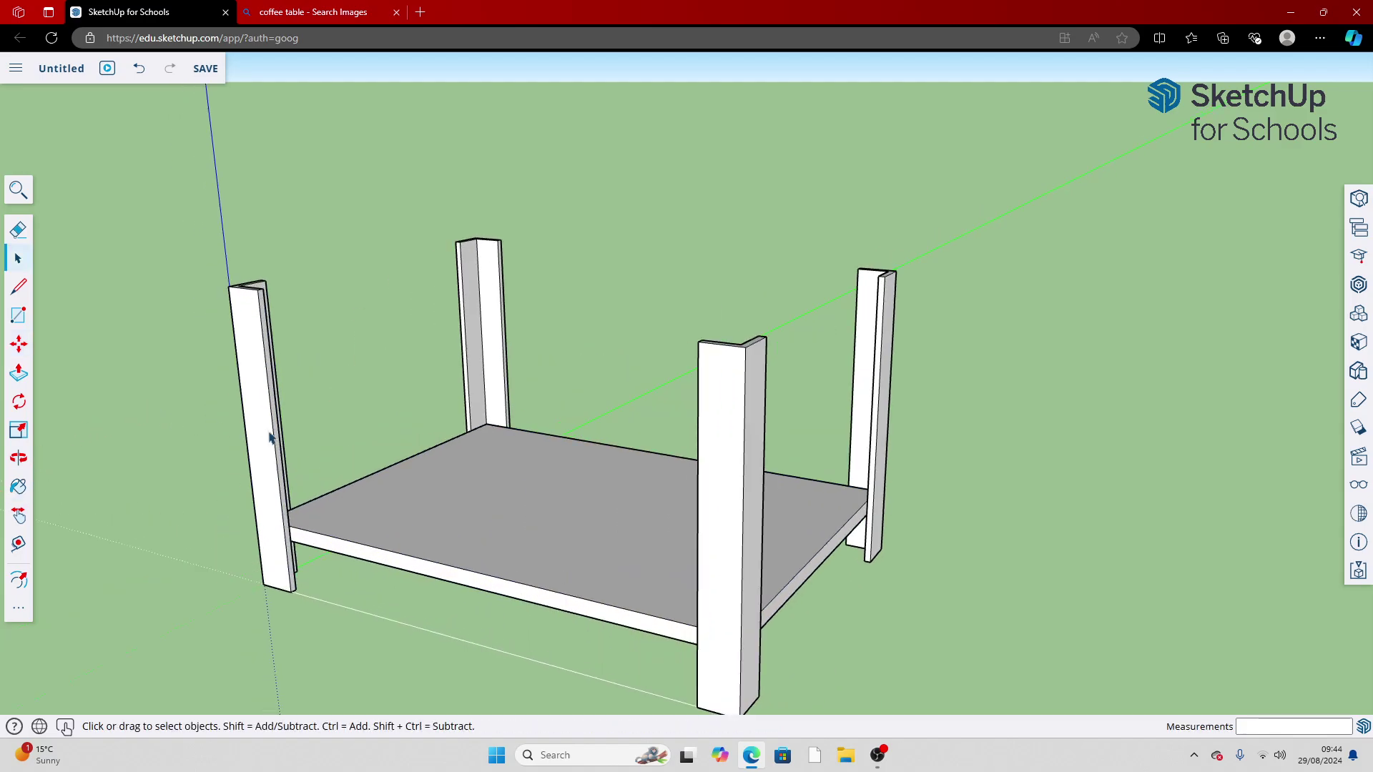
pyautogui.scroll(-3, 832, 461)
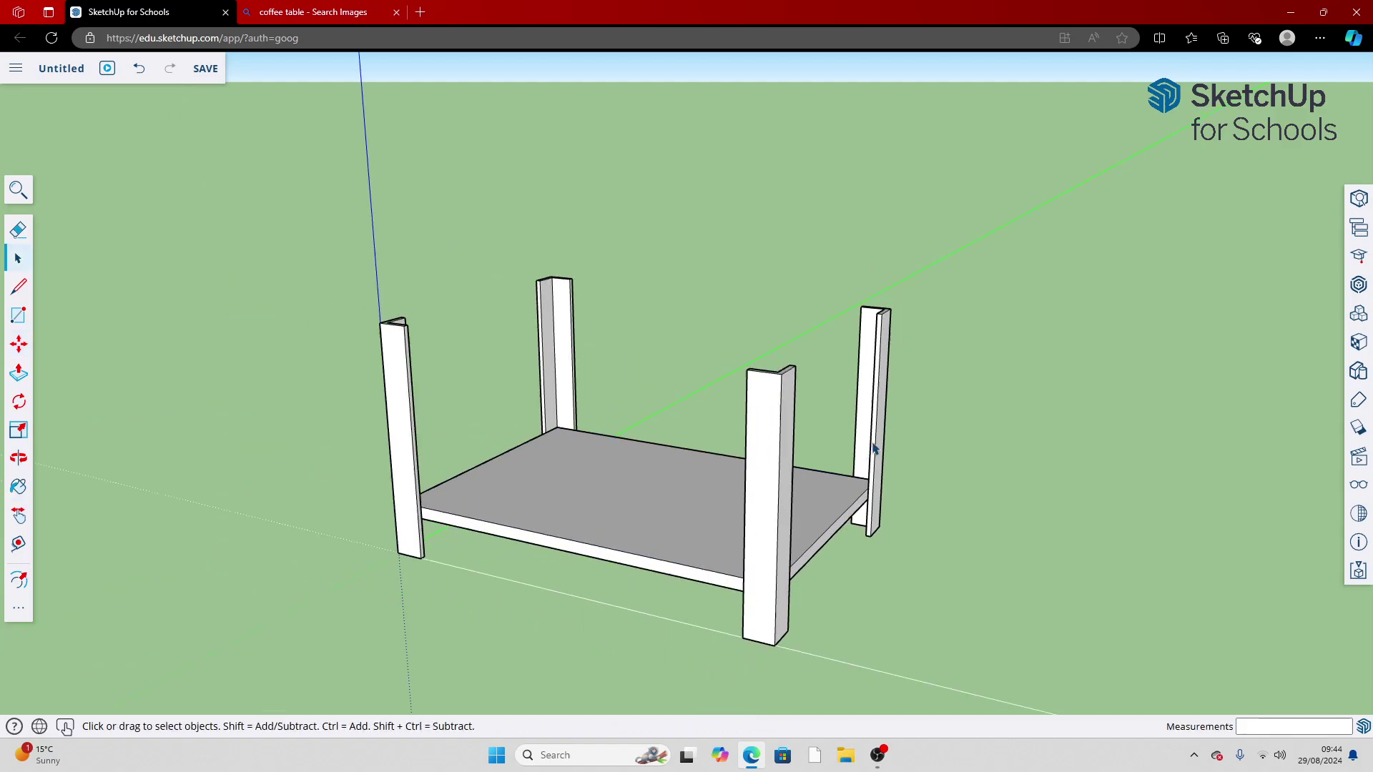
# Compare the model with the coffee table reference image, examining the rails between the tops of the legs
pyautogui.click(332, 16)
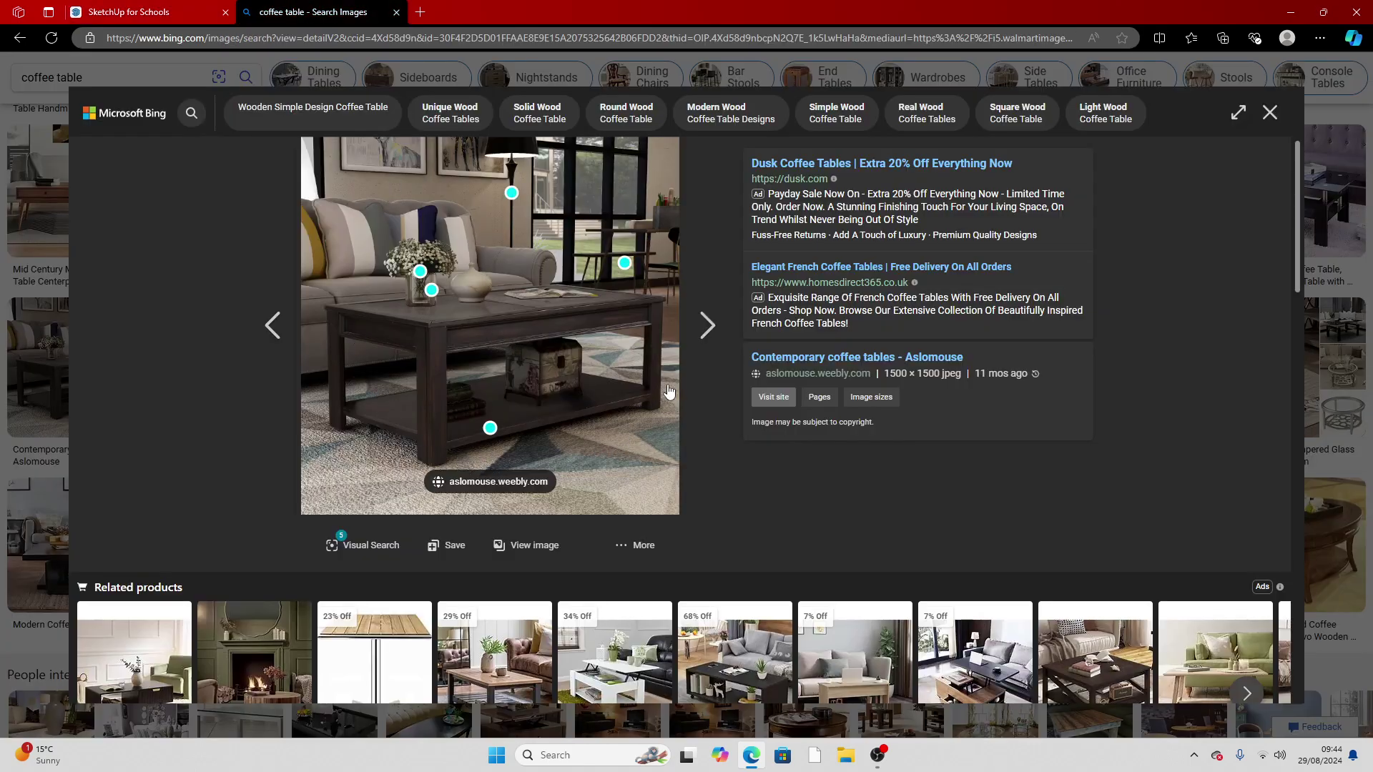
pyautogui.click(194, 9)
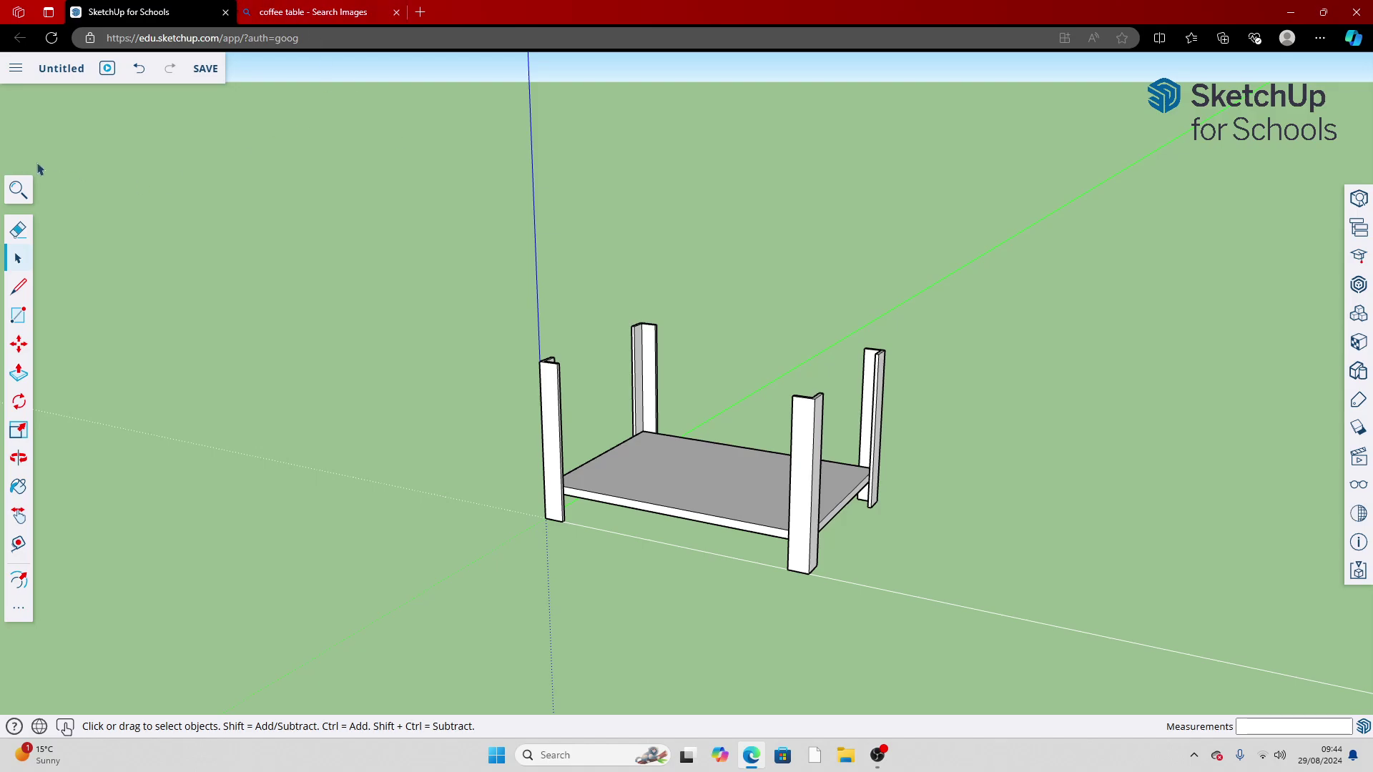
pyautogui.click(19, 458)
pyautogui.moveTo(662, 656); pyautogui.dragTo(908, 564)
pyautogui.click(339, 9)
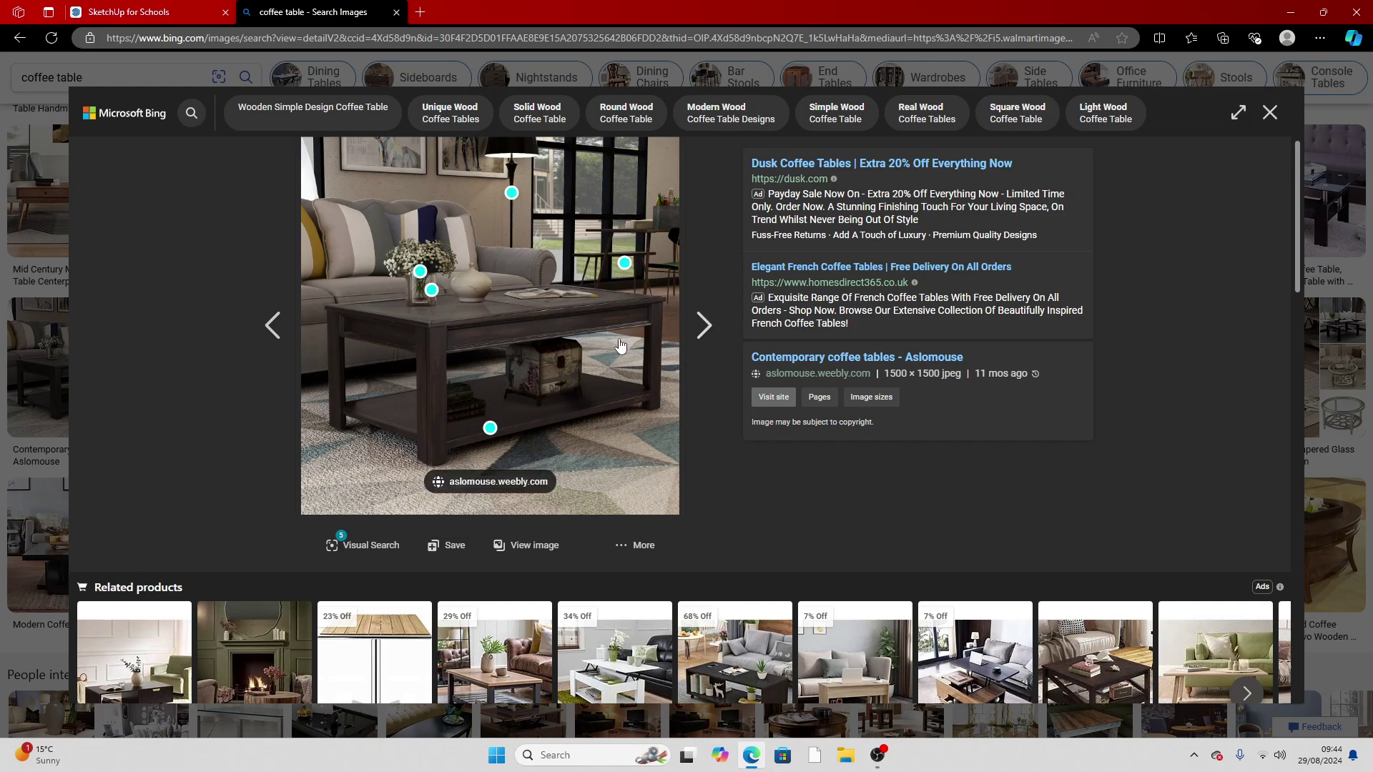
pyautogui.click(201, 9)
pyautogui.moveTo(1055, 408)
pyautogui.mouseDown()
pyautogui.moveTo(941, 426)
pyautogui.moveTo(699, 409)
pyautogui.moveTo(668, 429)
pyautogui.moveTo(861, 524)
pyautogui.moveTo(1097, 401)
pyautogui.moveTo(1104, 448)
pyautogui.moveTo(1136, 463)
pyautogui.moveTo(1110, 507)
pyautogui.moveTo(1002, 432)
pyautogui.mouseUp()
pyautogui.click(321, 11)
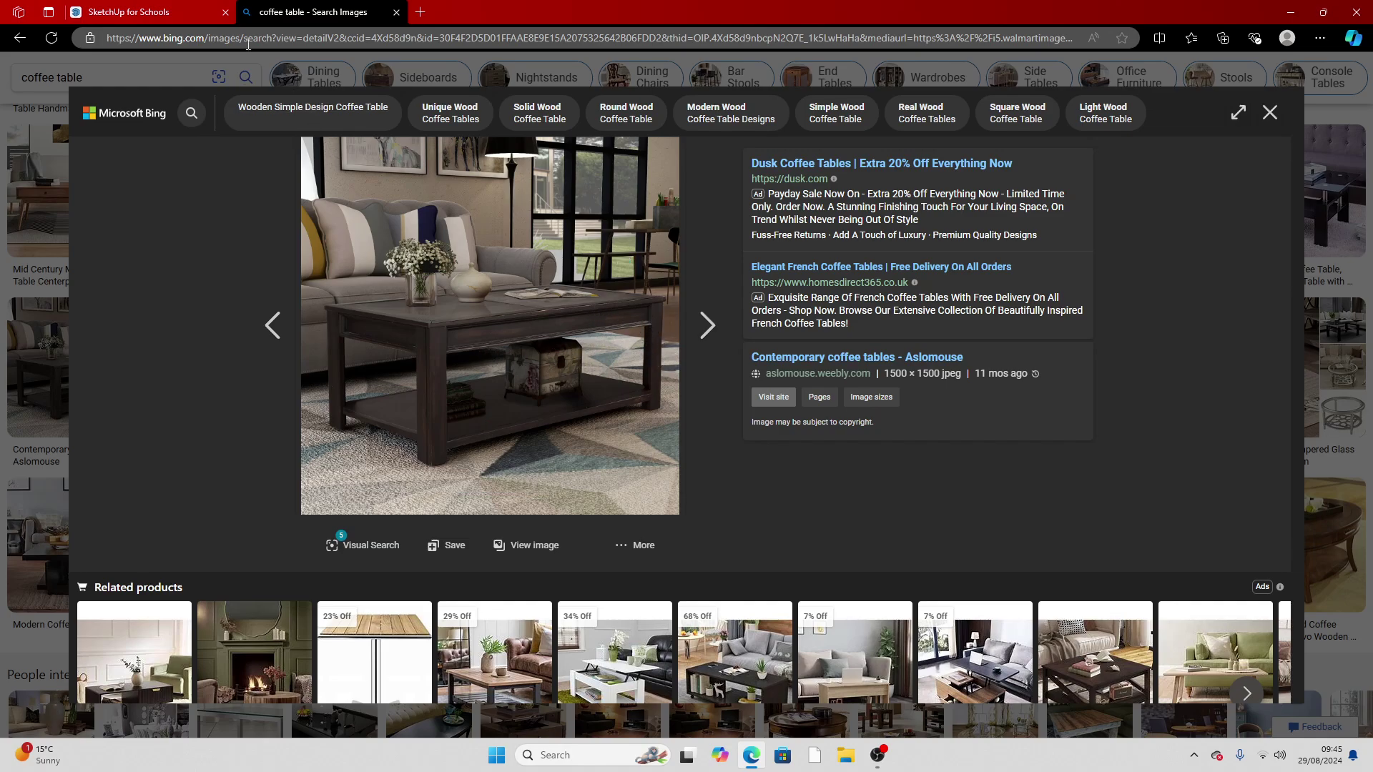
pyautogui.click(128, 7)
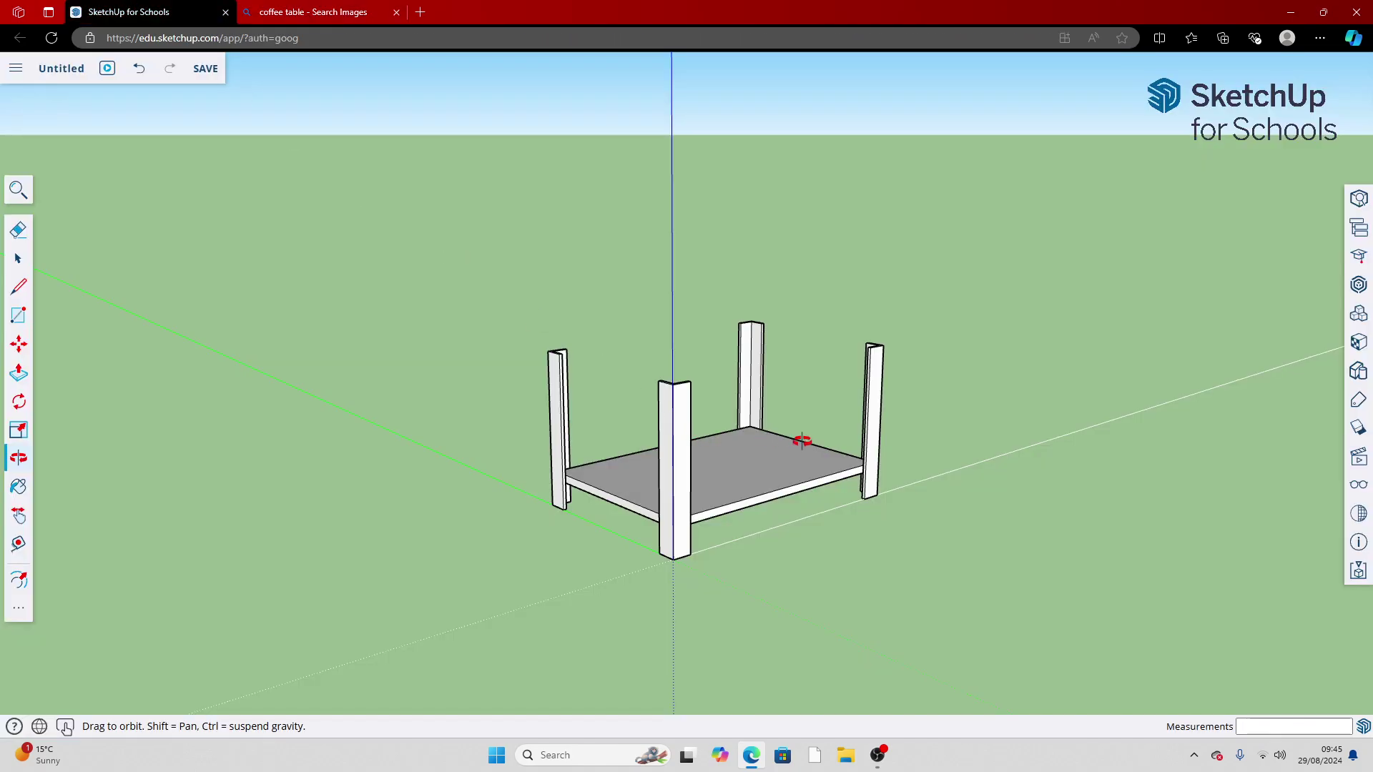
# Draw a rectangle across the full 15 mm width of a leg's narrow end face, starting at its top corner
pyautogui.moveTo(802, 441); pyautogui.dragTo(454, 355)
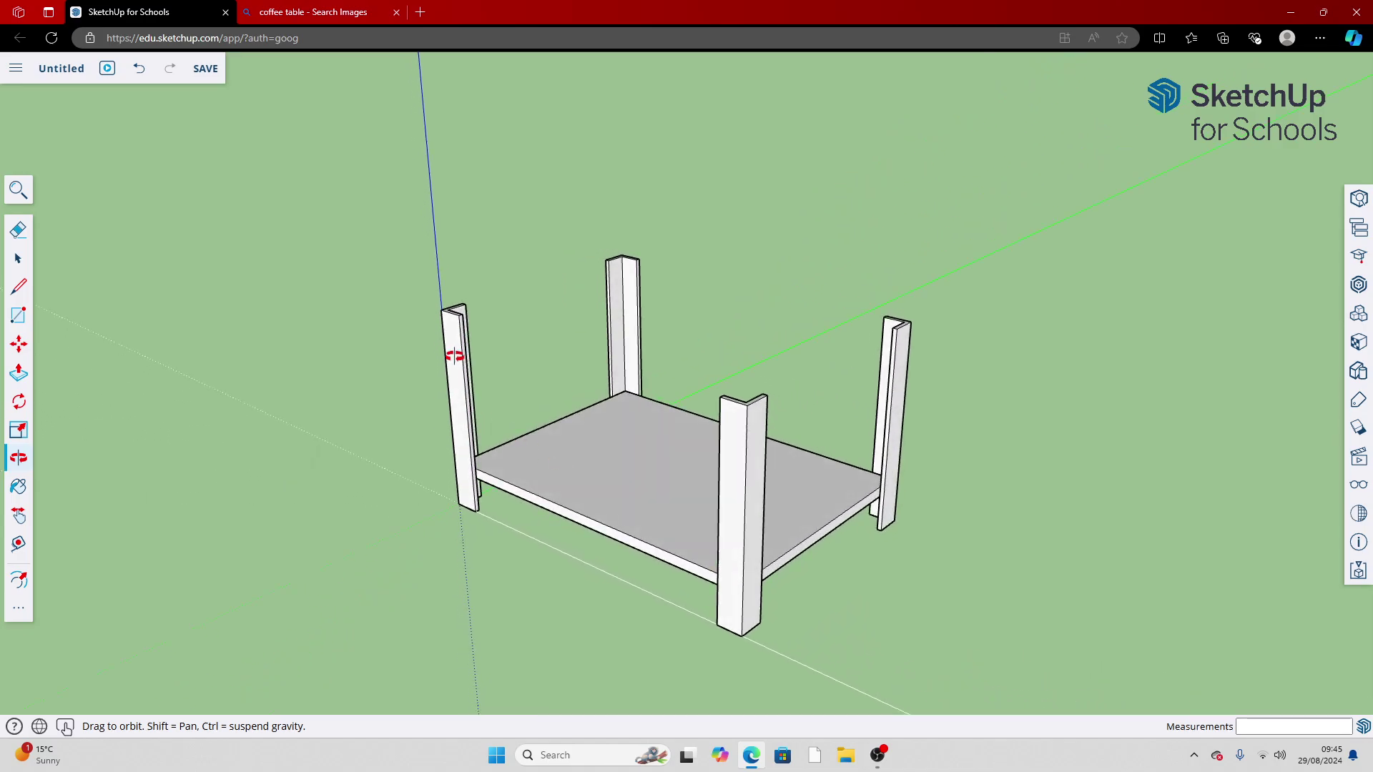
pyautogui.press('space')
pyautogui.scroll(10, 447, 343)
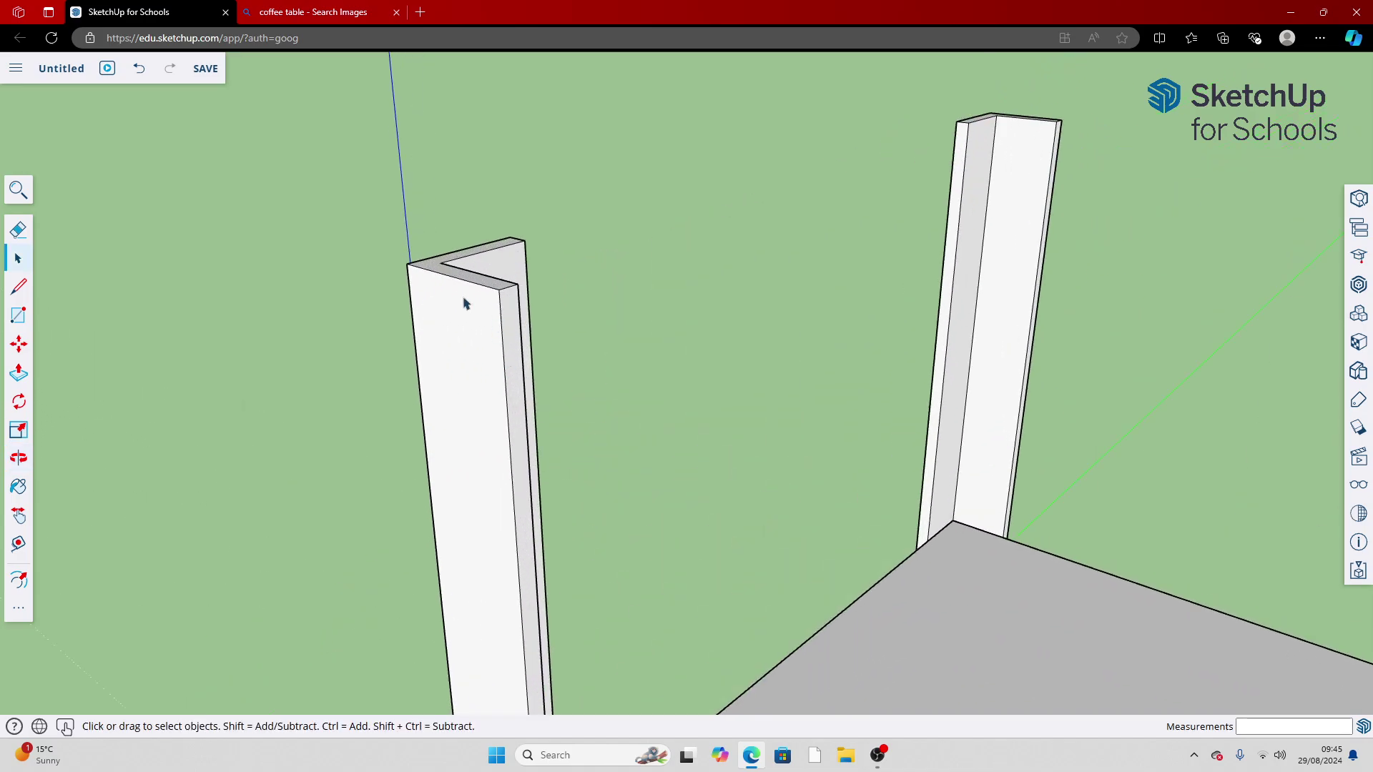
pyautogui.click(19, 316)
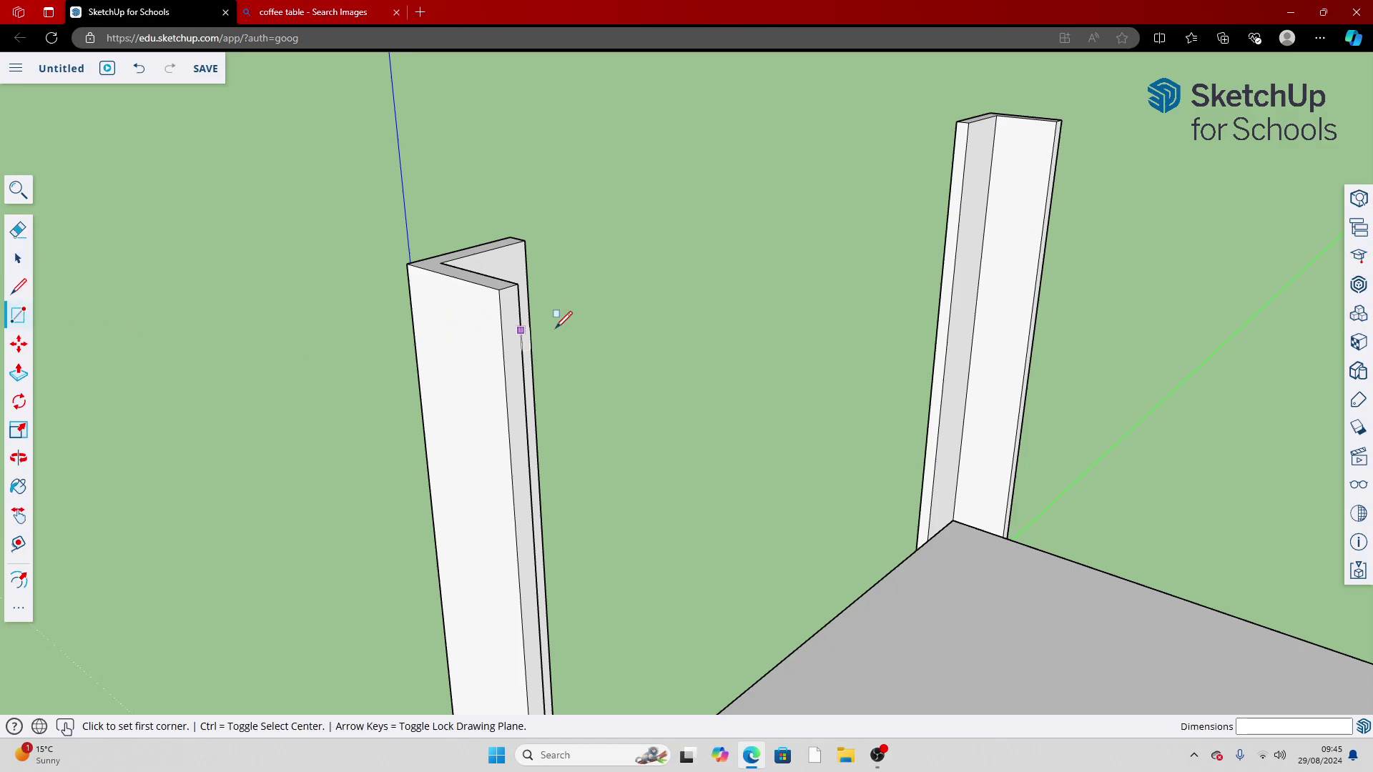
pyautogui.click(499, 288)
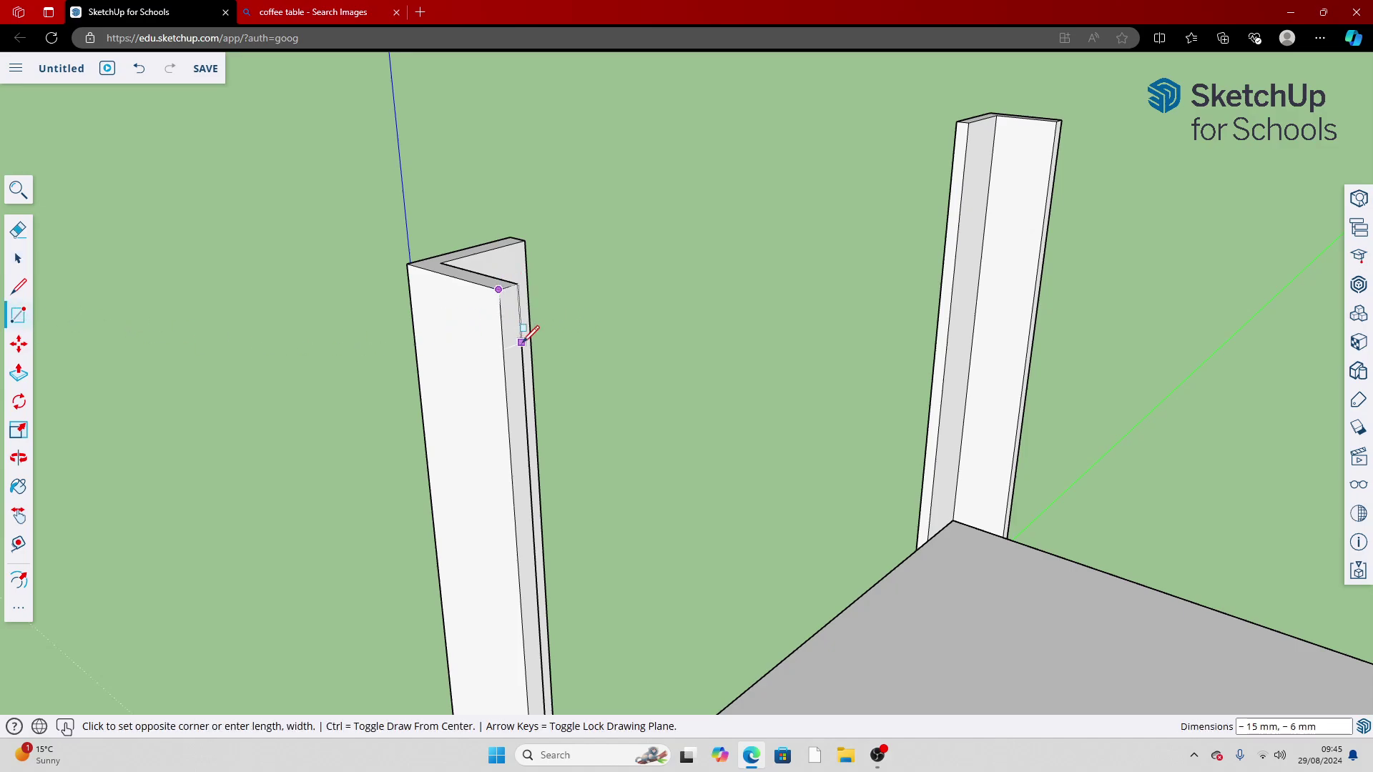
pyautogui.click(525, 395)
pyautogui.scroll(-3, 524, 396)
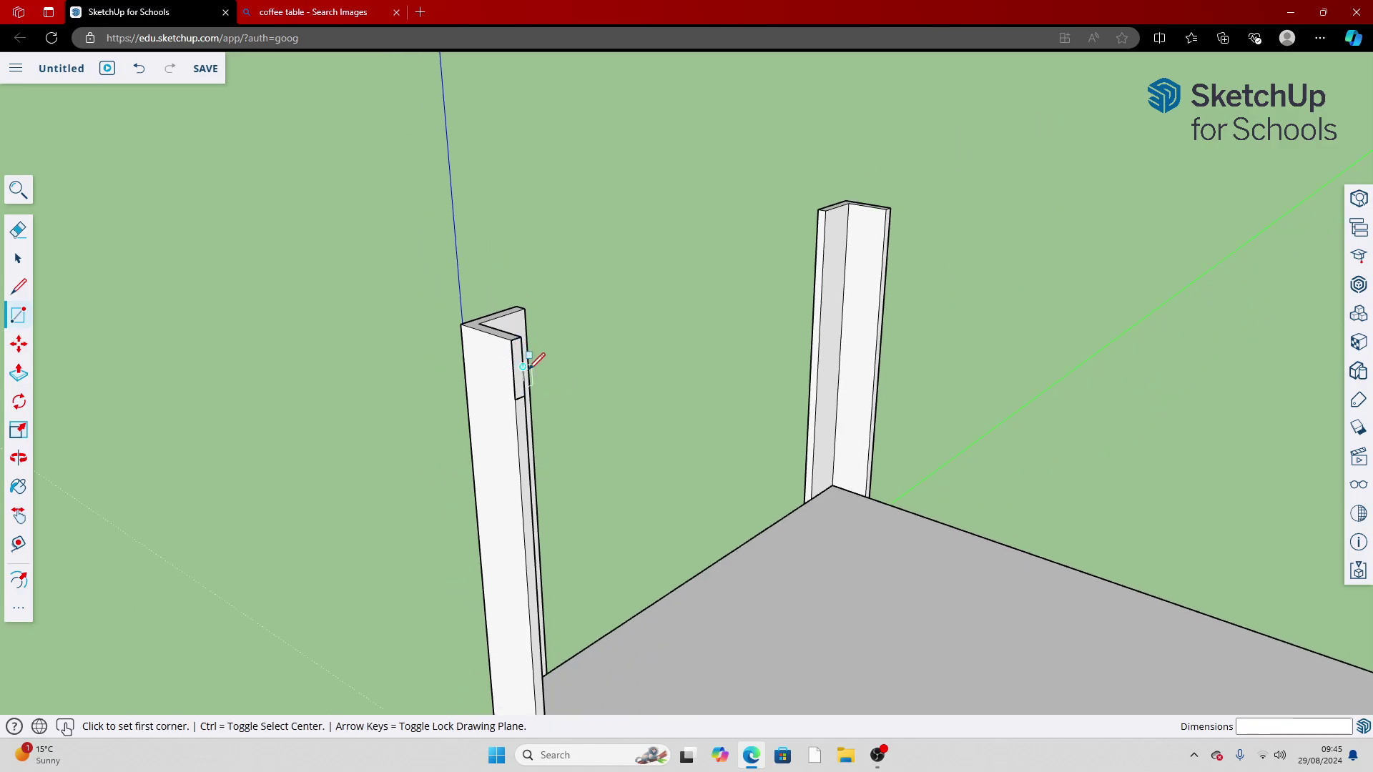
# Push/Pull the small rectangle about 428 mm to the opposite leg to form the long top rail
pyautogui.click(18, 372)
pyautogui.scroll(-4, 521, 392)
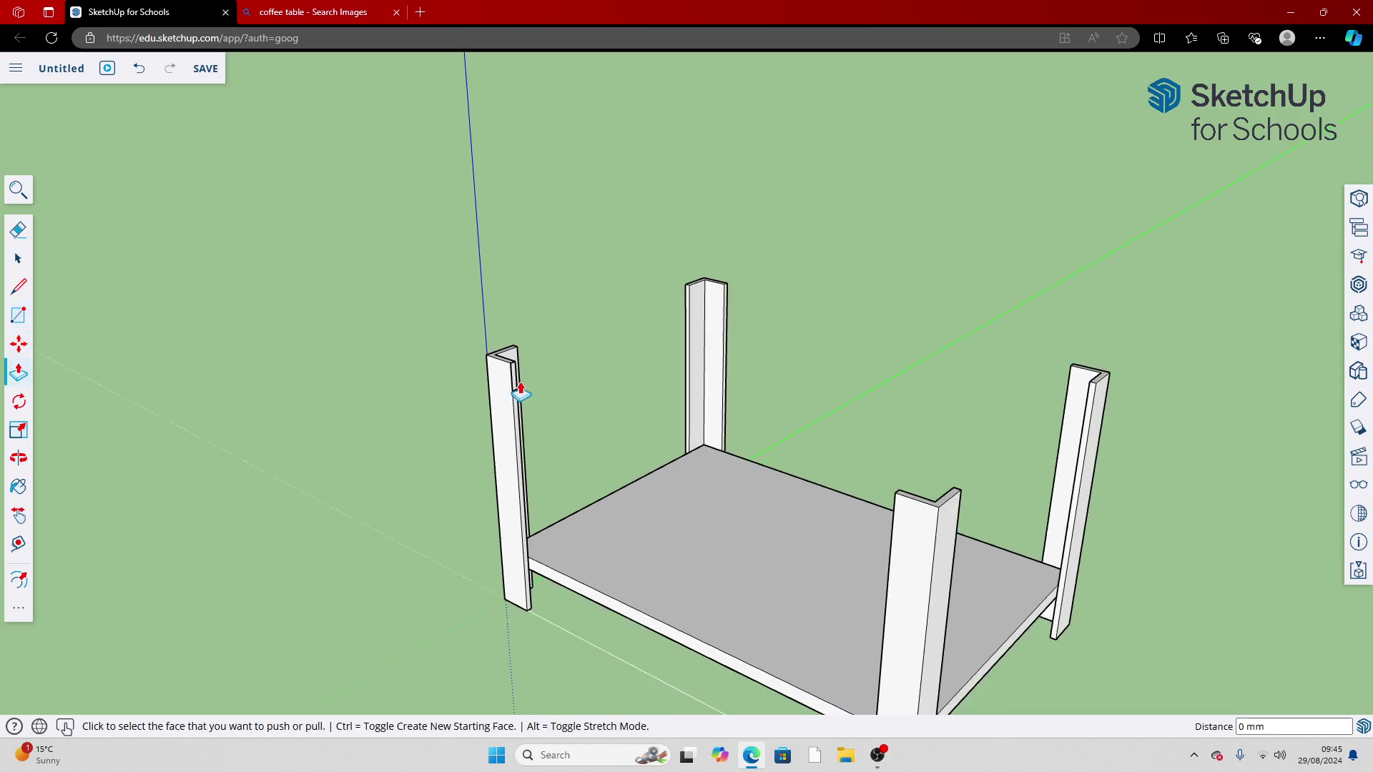
pyautogui.click(516, 390)
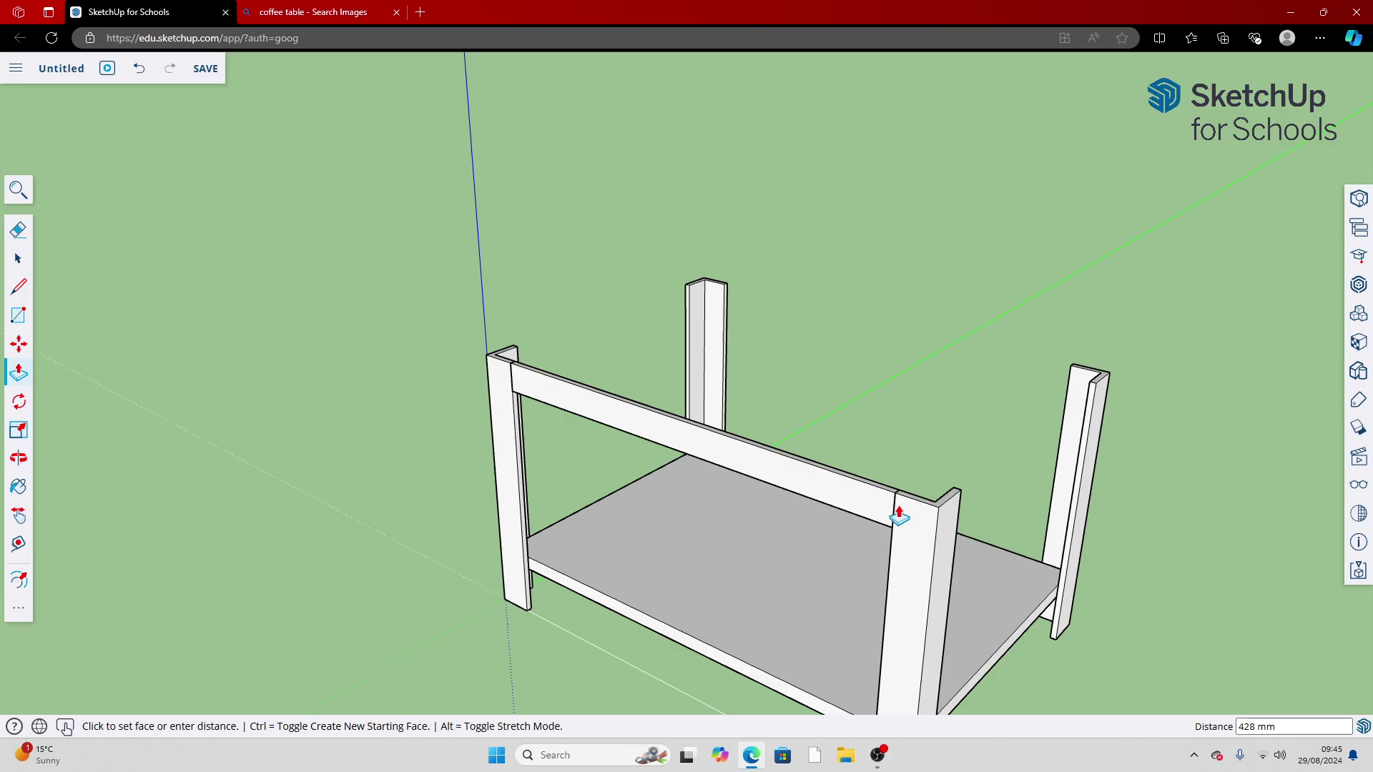
pyautogui.click(899, 514)
pyautogui.scroll(-3, 701, 515)
pyautogui.scroll(2, 678, 493)
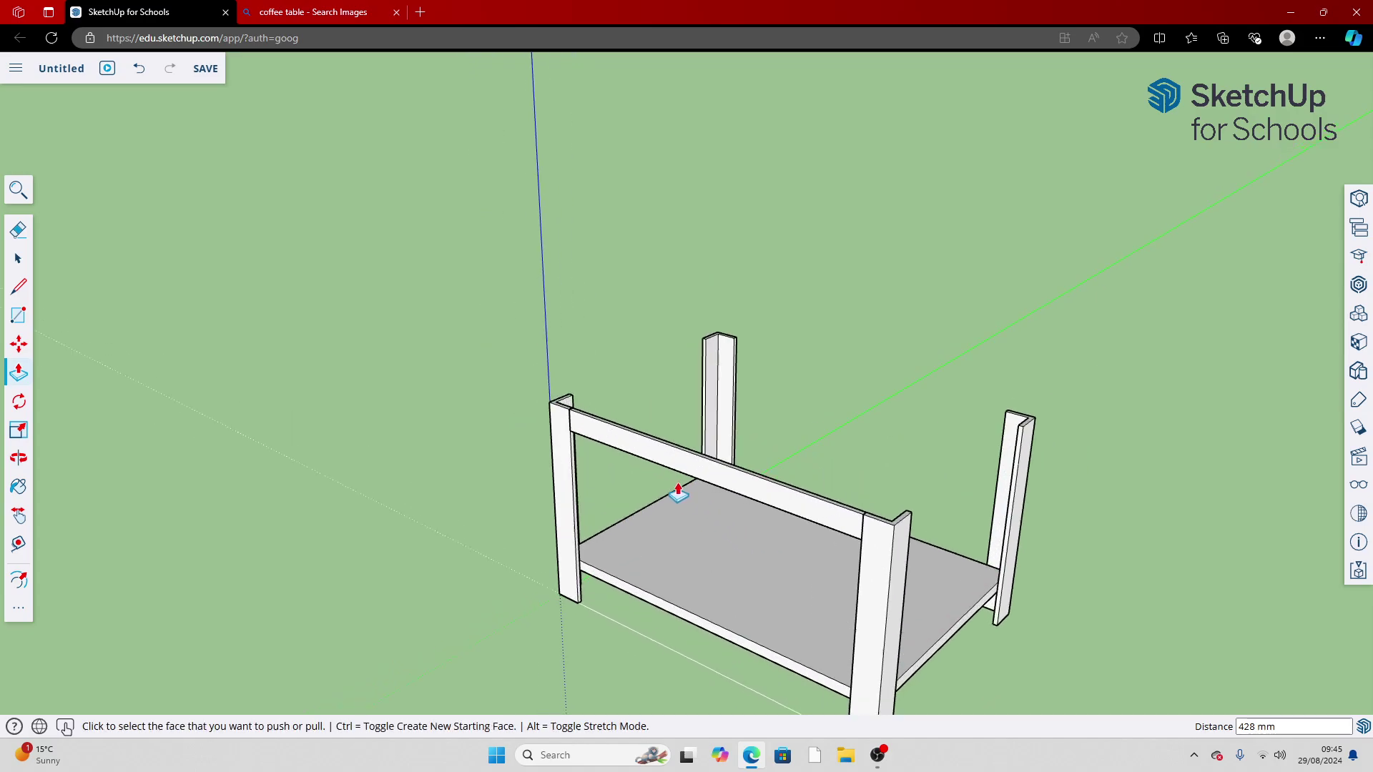
# Select the whole top rail and make it a component
pyautogui.scroll(2, 677, 493)
pyautogui.press('space')
pyautogui.click(661, 440)
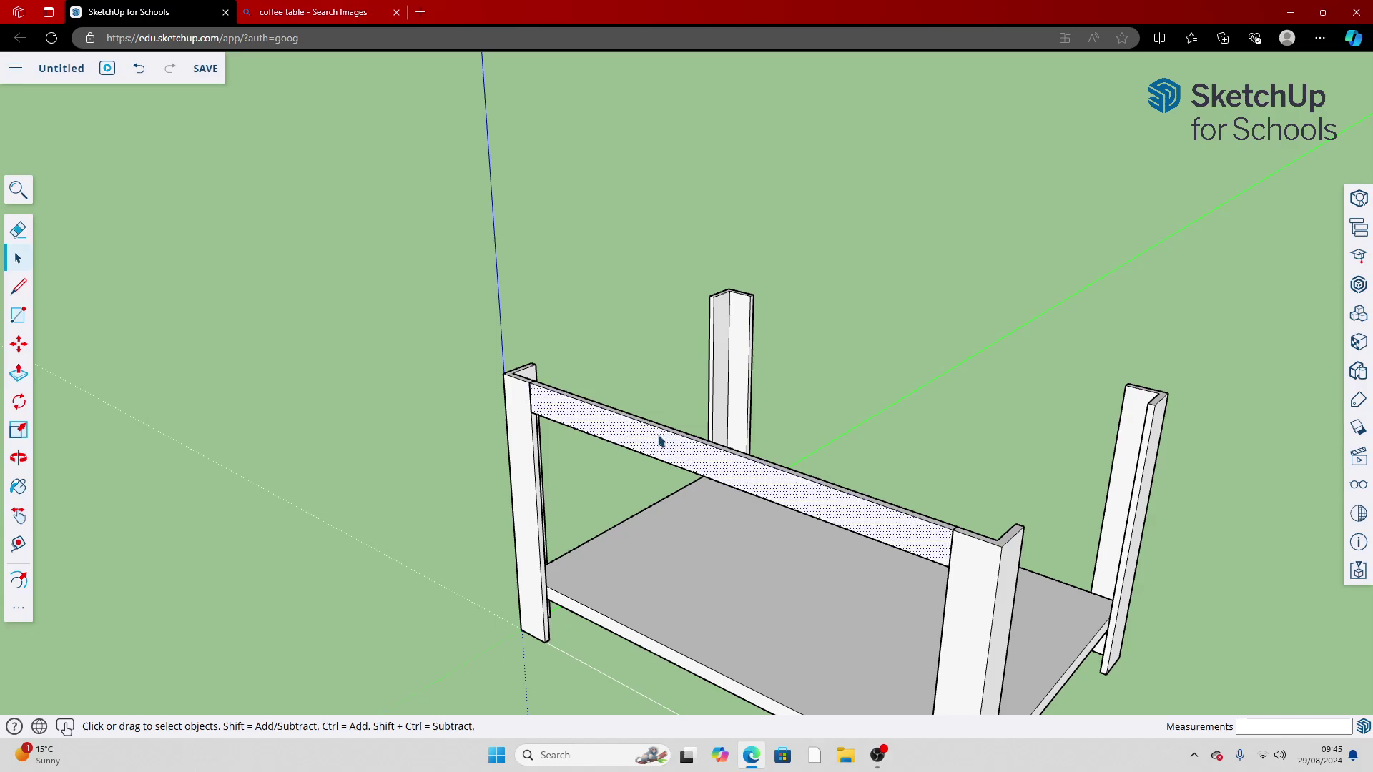
pyautogui.doubleClick(661, 440)
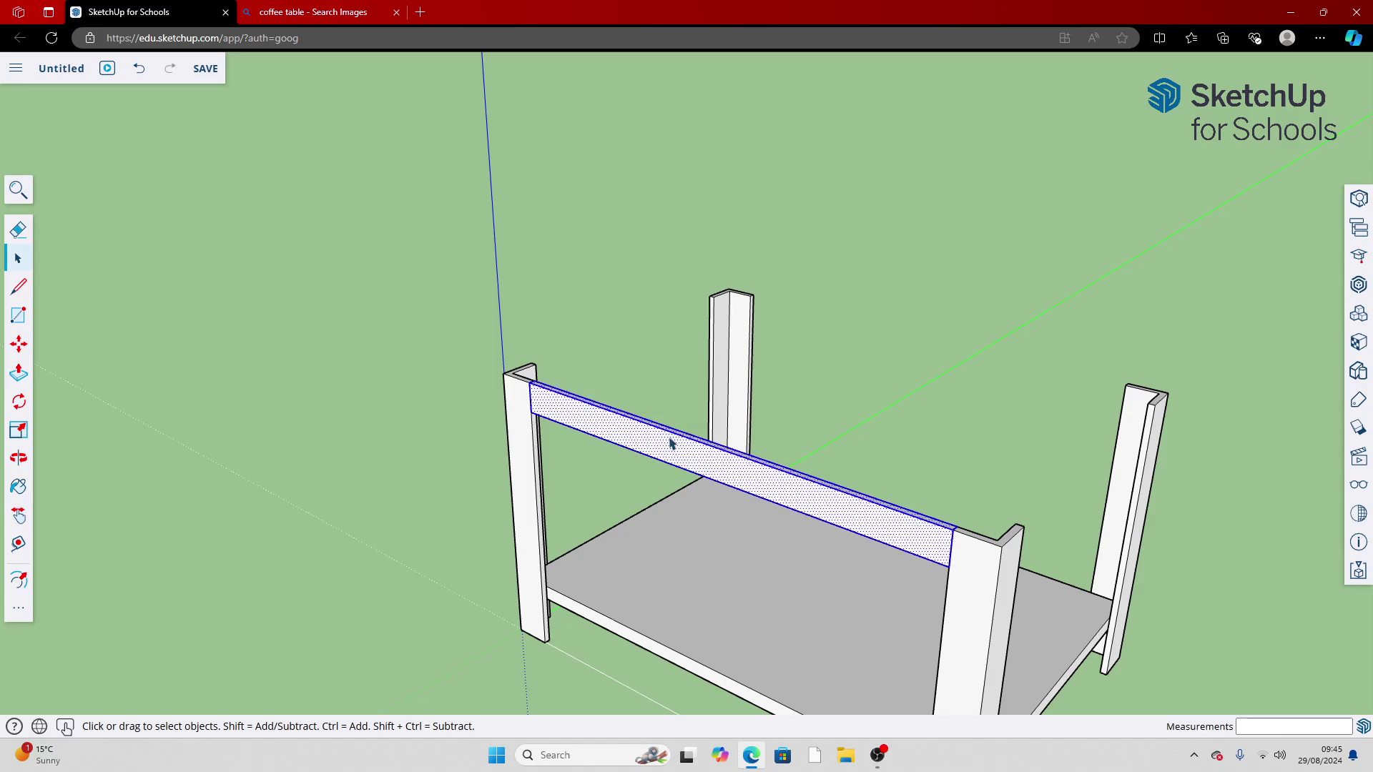
pyautogui.rightClick(671, 443)
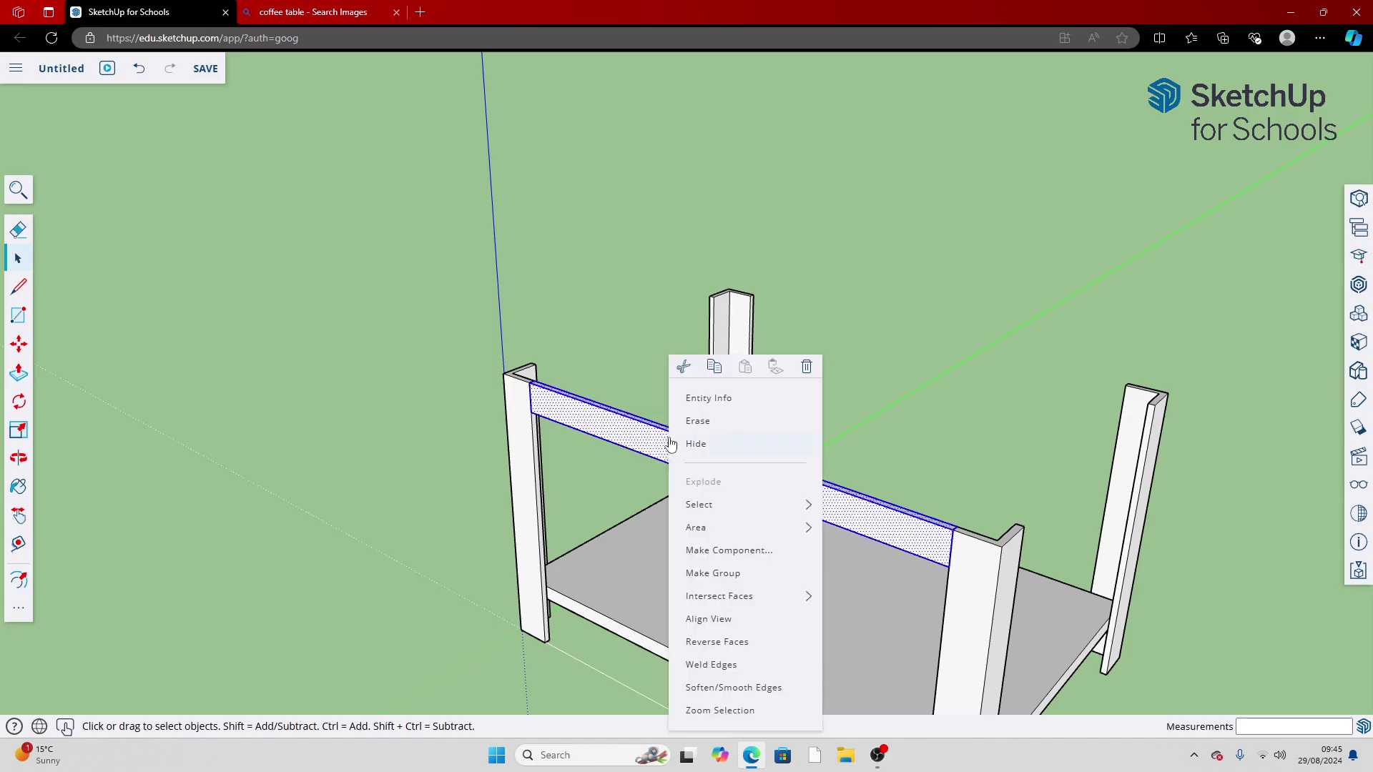
pyautogui.click(763, 550)
pyautogui.click(772, 558)
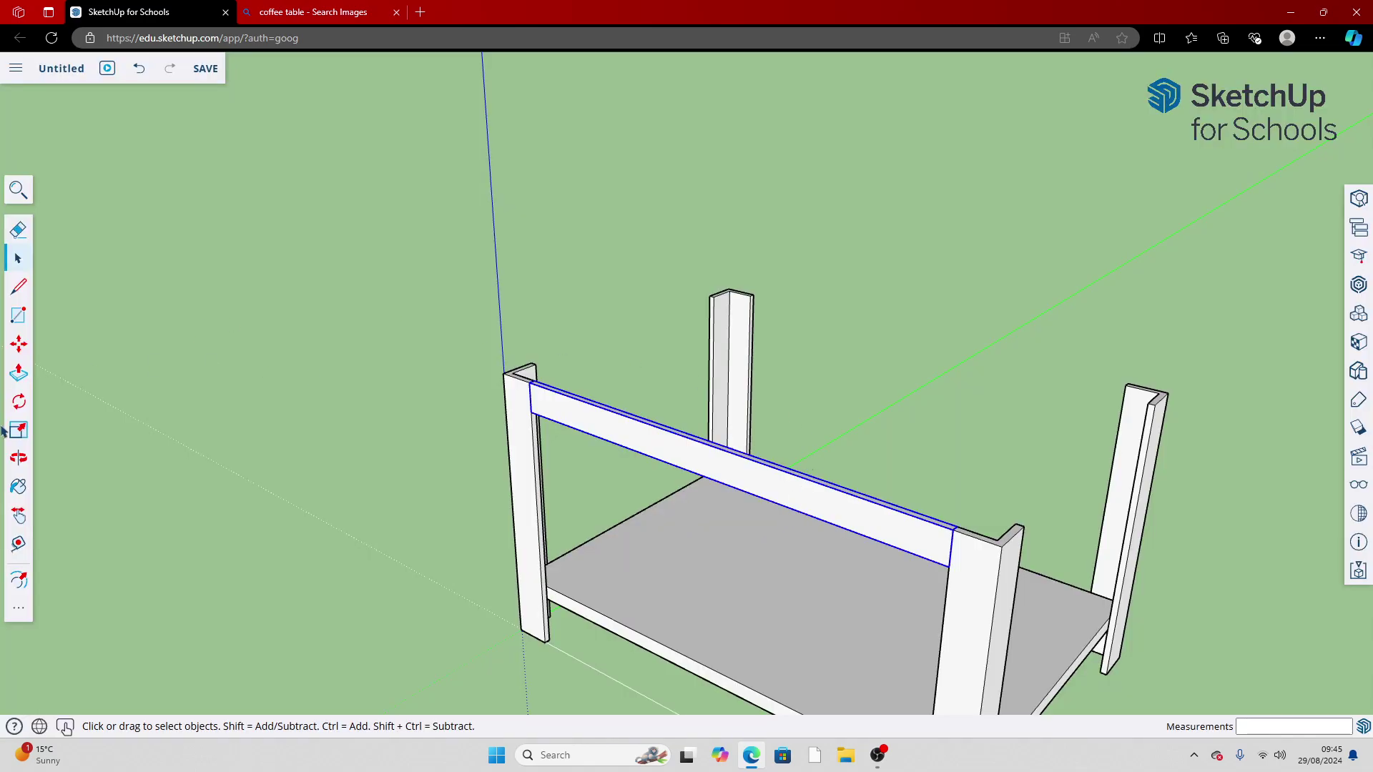
# Copy the top rail about 351 mm along the green axis to the opposite long side of the table
pyautogui.click(18, 459)
pyautogui.moveTo(79, 438); pyautogui.dragTo(432, 507)
pyautogui.click(19, 344)
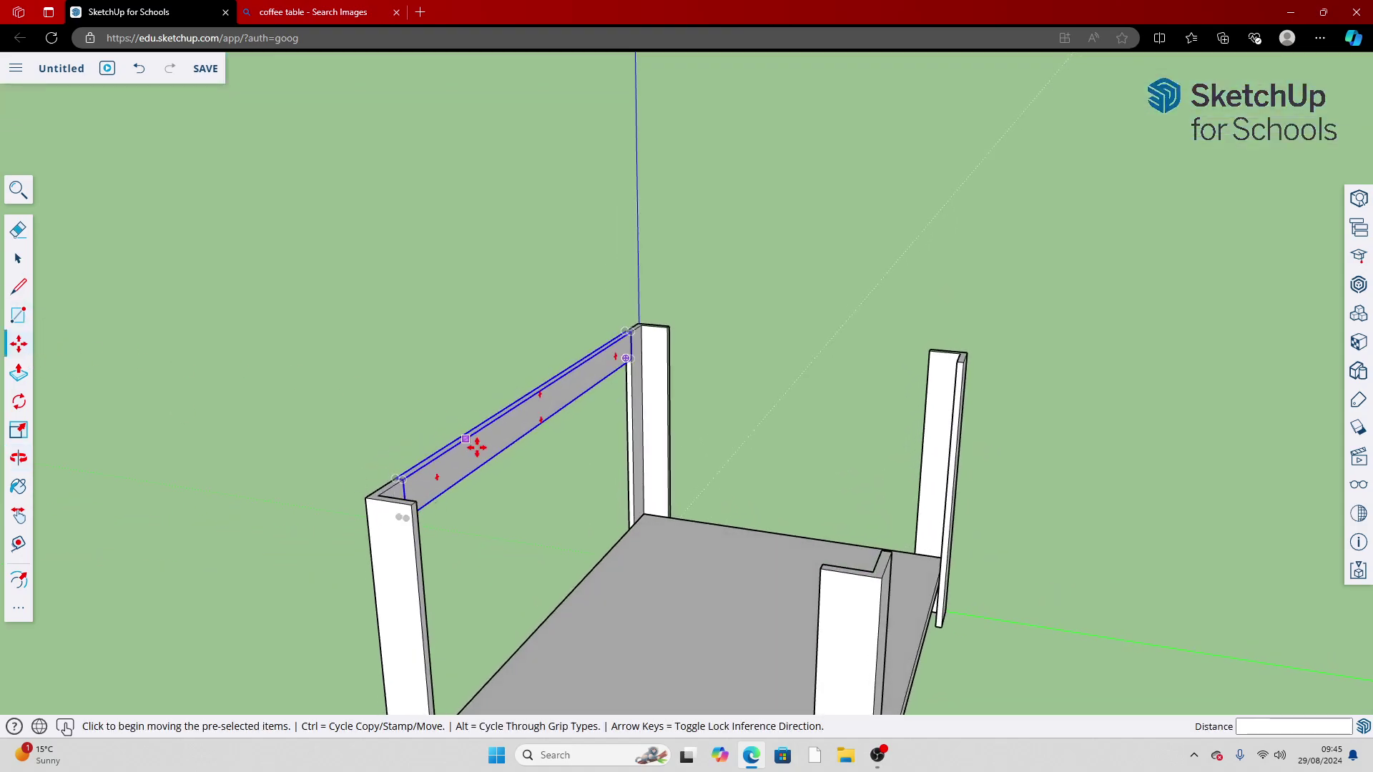
pyautogui.keyDown('ctrl'); pyautogui.click(484, 455); pyautogui.keyUp('ctrl')
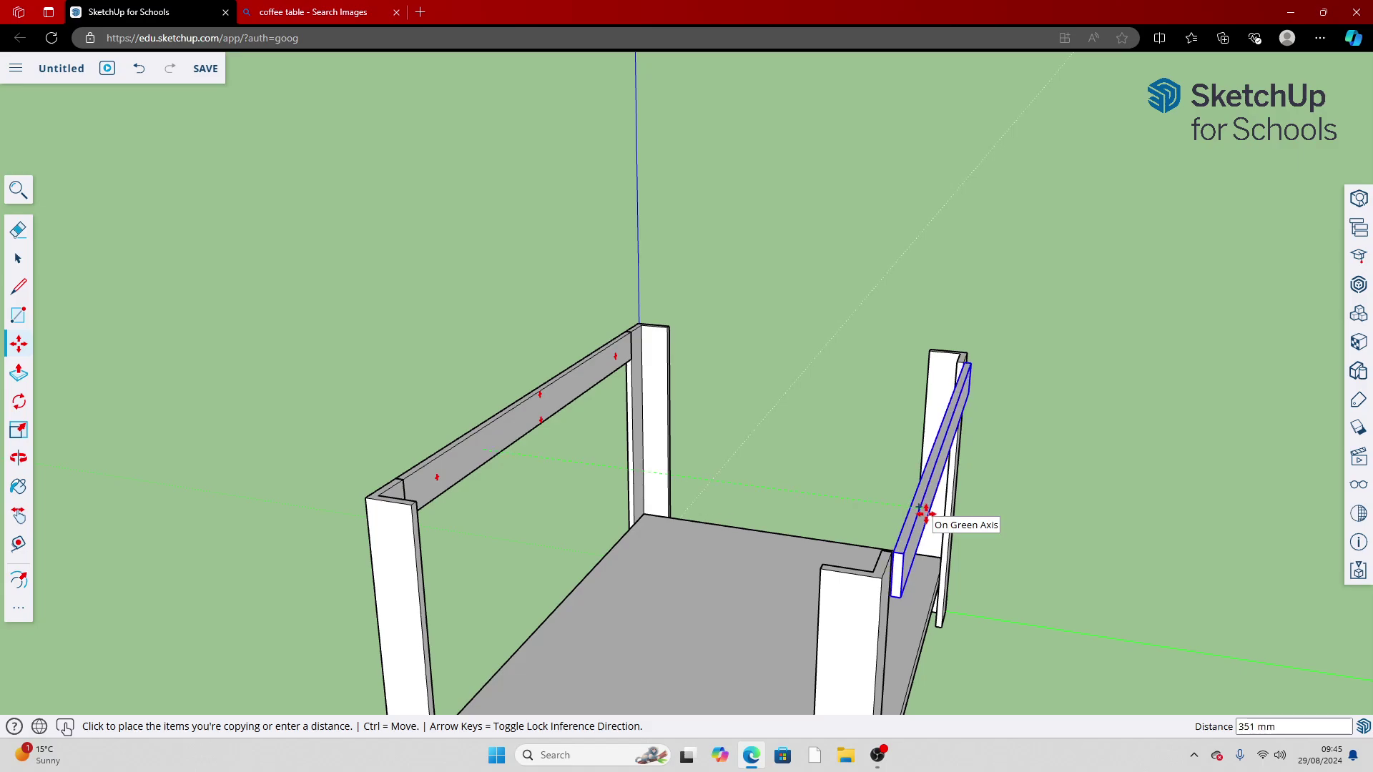
pyautogui.click(924, 512)
# Move the copied rail about 7 mm back along the green axis to line it up with the legs, and deselect it
pyautogui.click(956, 393)
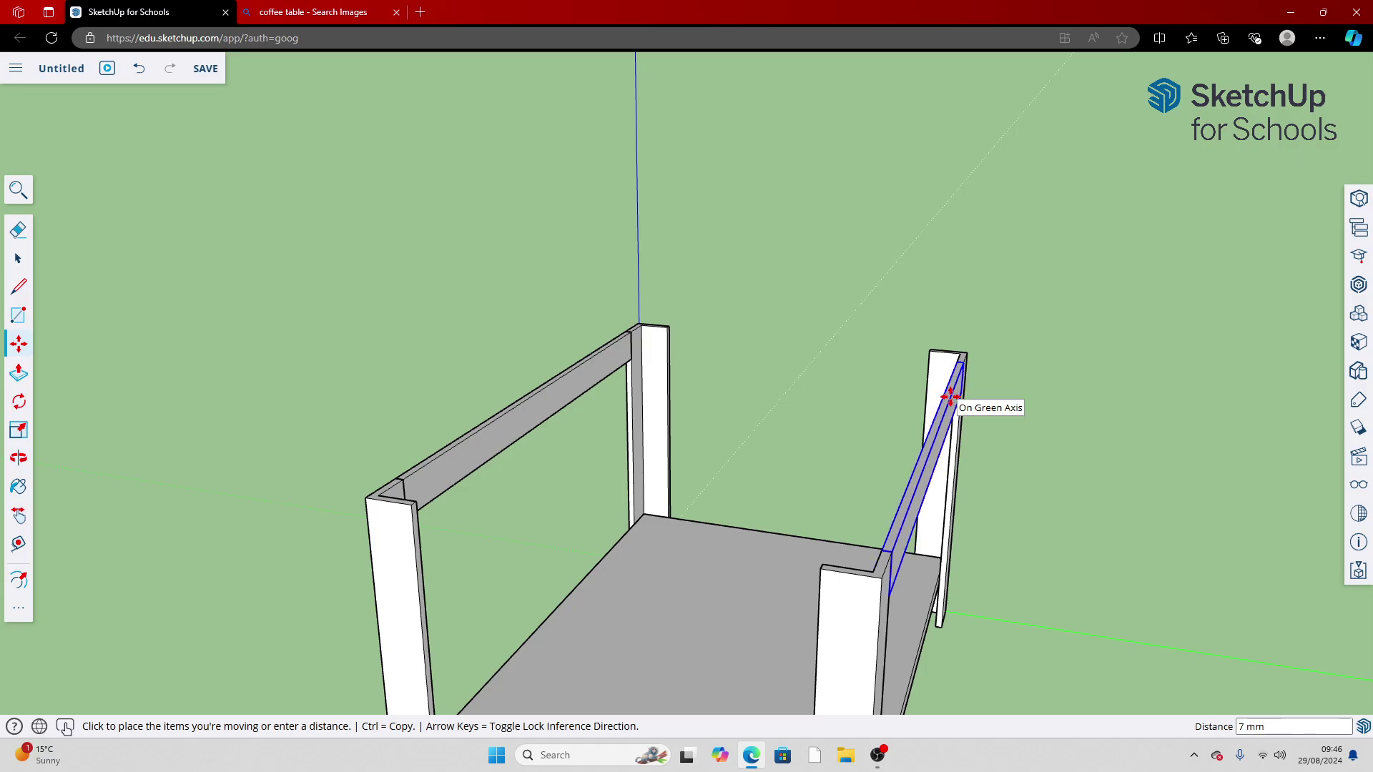
pyautogui.click(951, 397)
pyautogui.press('space')
pyautogui.click(1087, 494)
pyautogui.scroll(-3, 1087, 491)
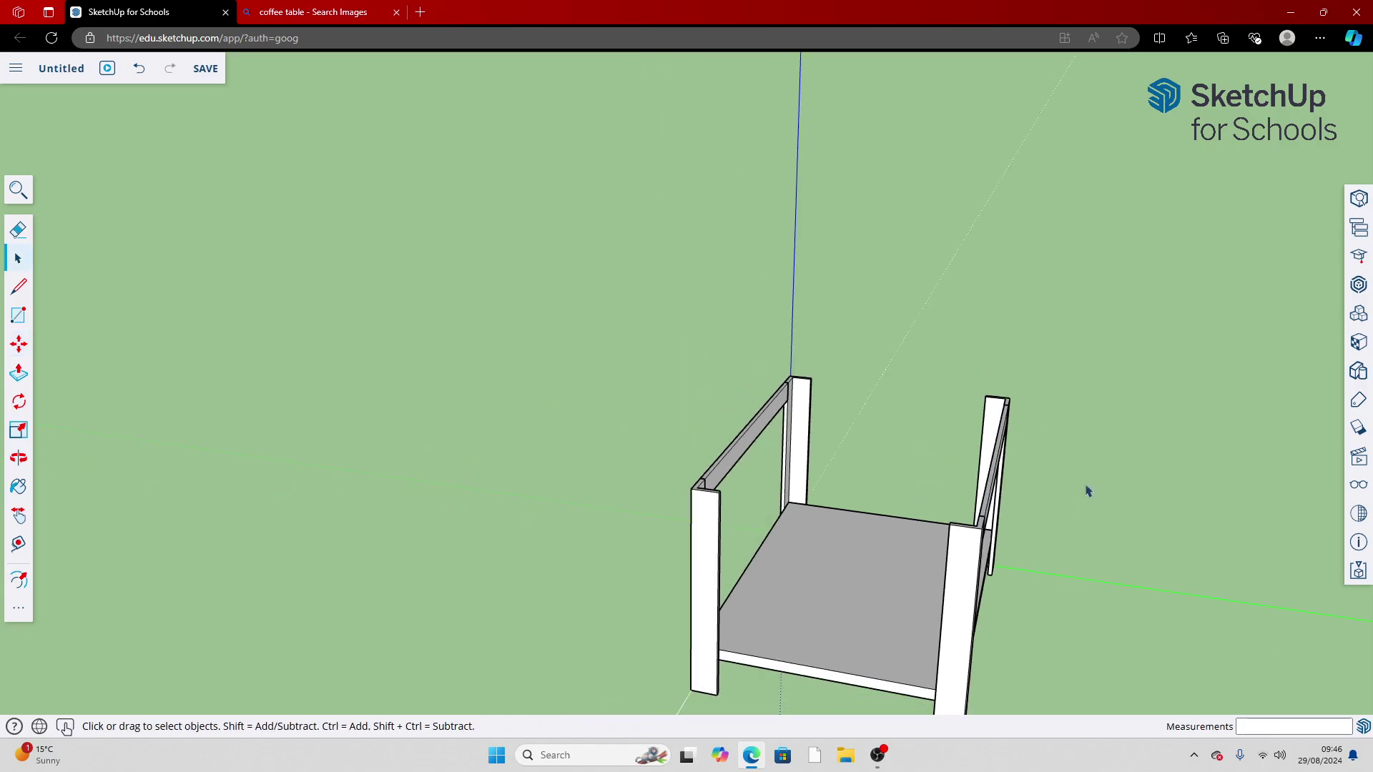
# Compare the joint between the legs and the top rail with the coffee table reference image
pyautogui.click(21, 464)
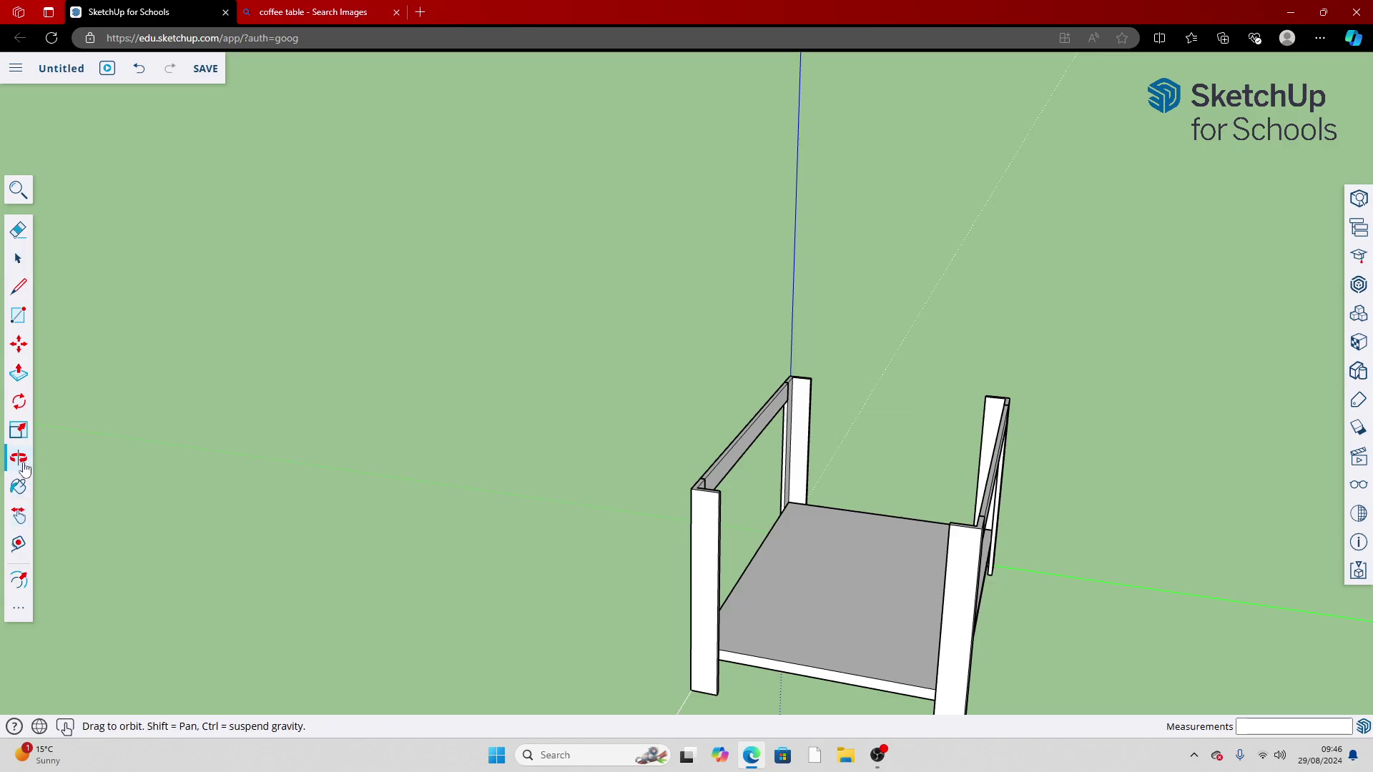
pyautogui.moveTo(876, 368); pyautogui.dragTo(623, 350)
pyautogui.hotkey('ctrl', 'Tab')
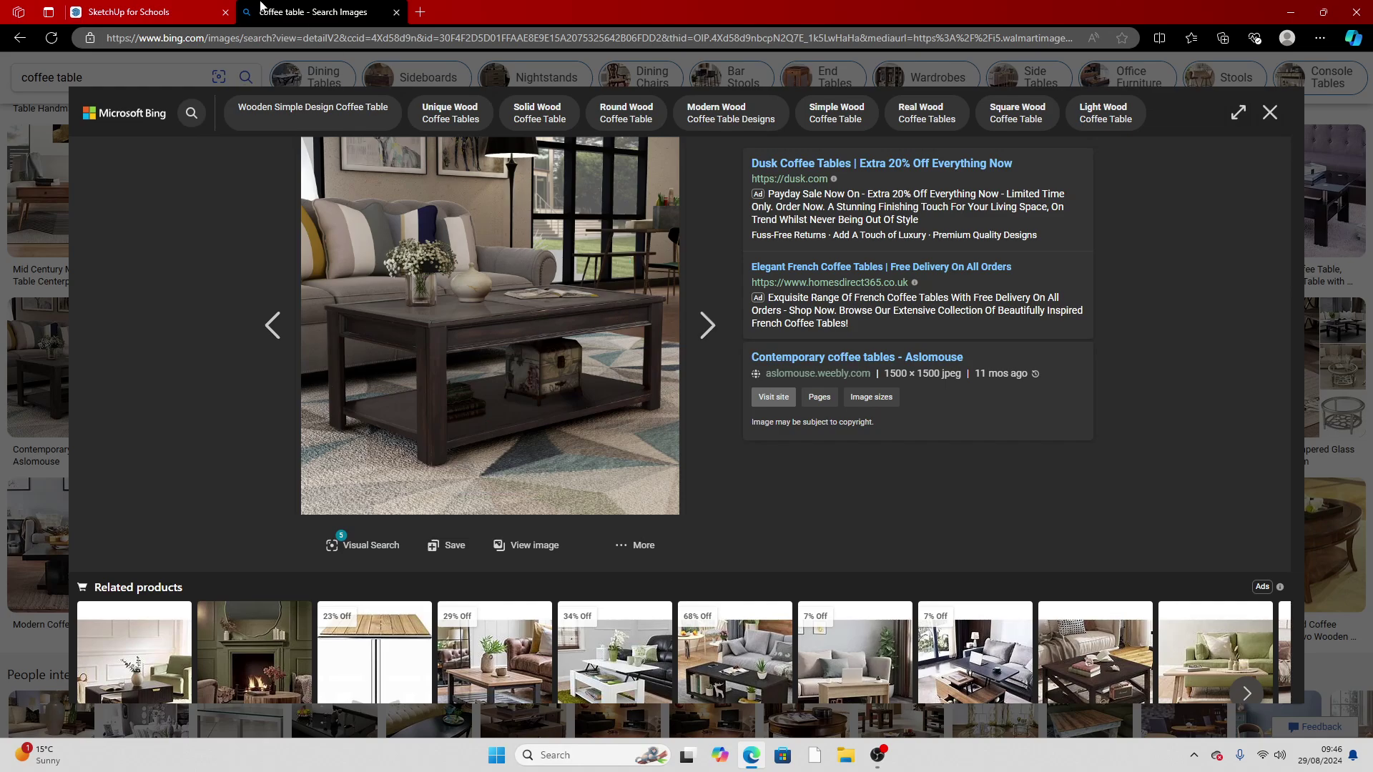
pyautogui.click(129, 12)
pyautogui.scroll(3, 472, 608)
pyautogui.scroll(3, 438, 460)
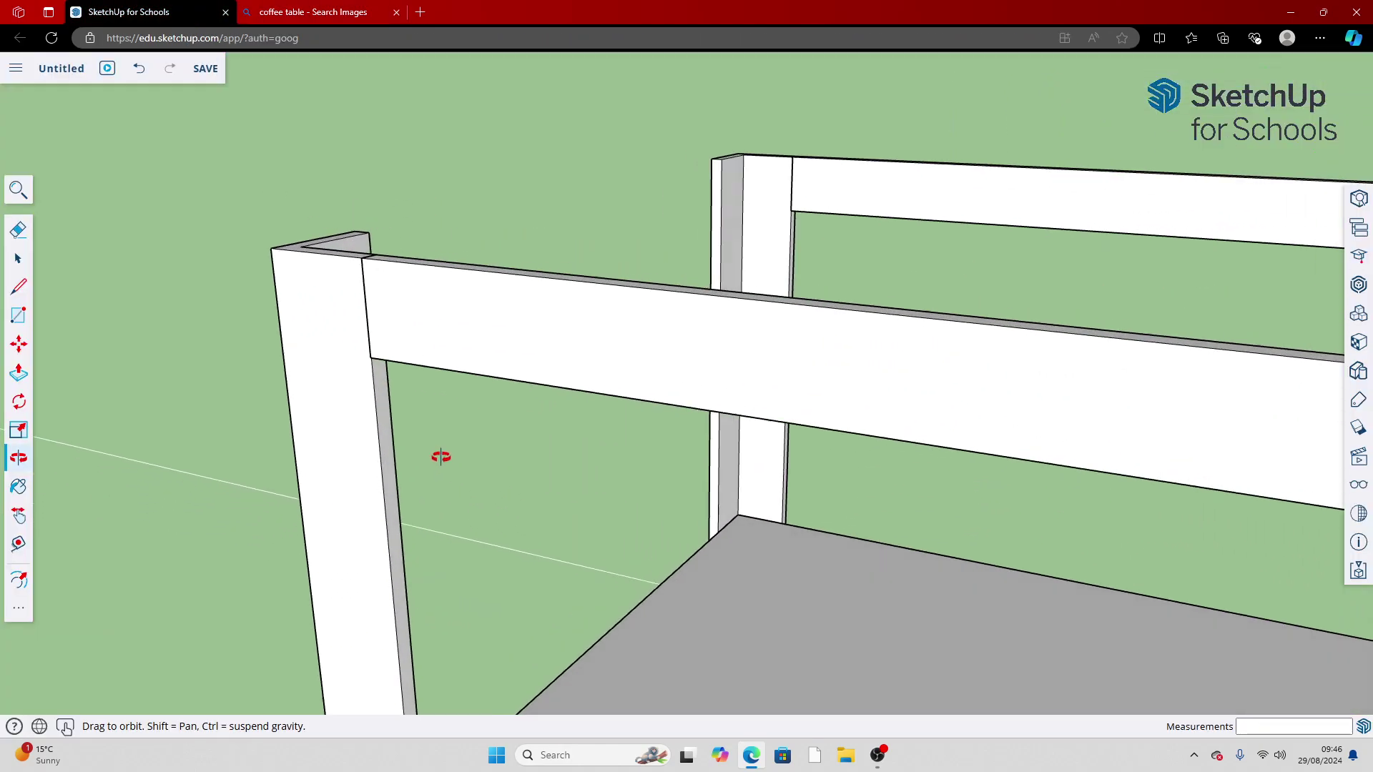
# Open the nested leg component at the end of the long rail, Push/Pull its outer face about 4 mm outward and close it
pyautogui.press('space')
pyautogui.click(249, 391)
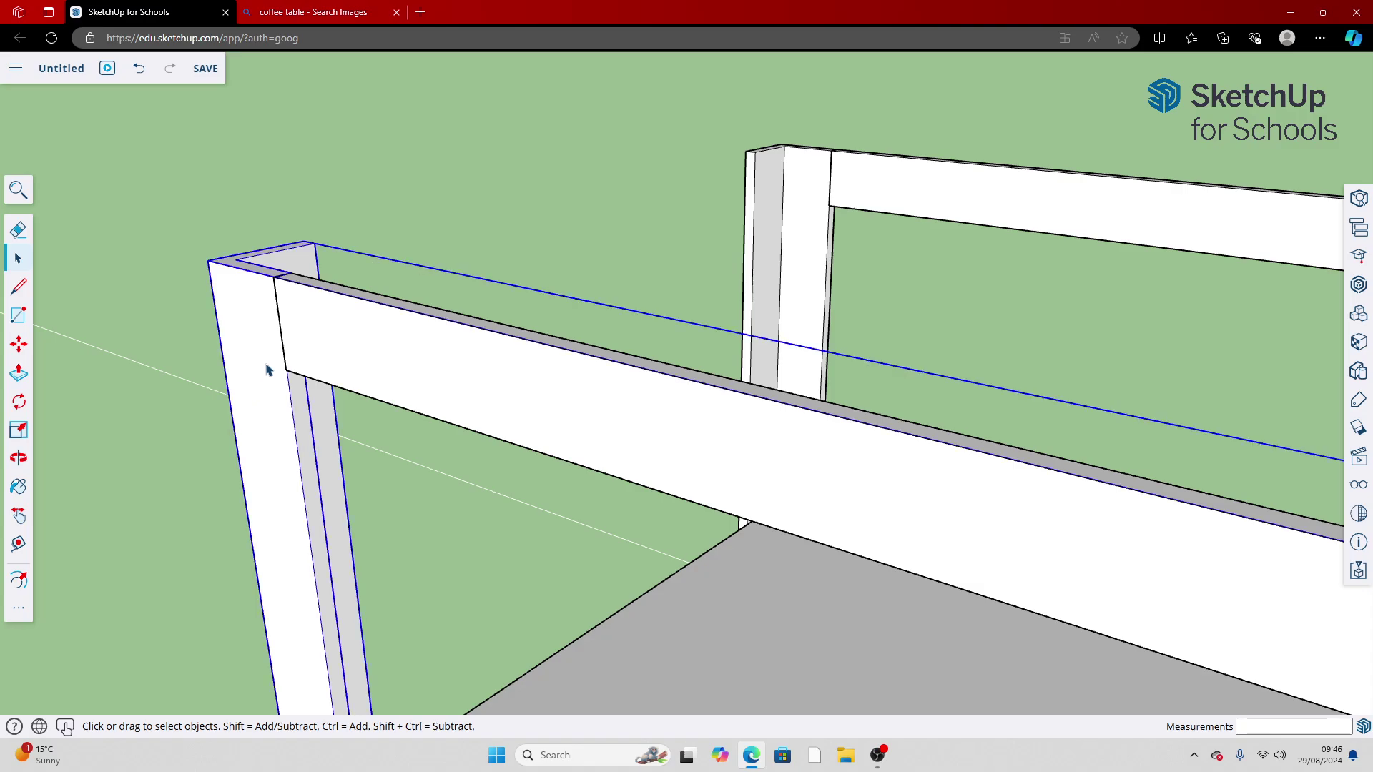
pyautogui.doubleClick(266, 369)
pyautogui.click(257, 367)
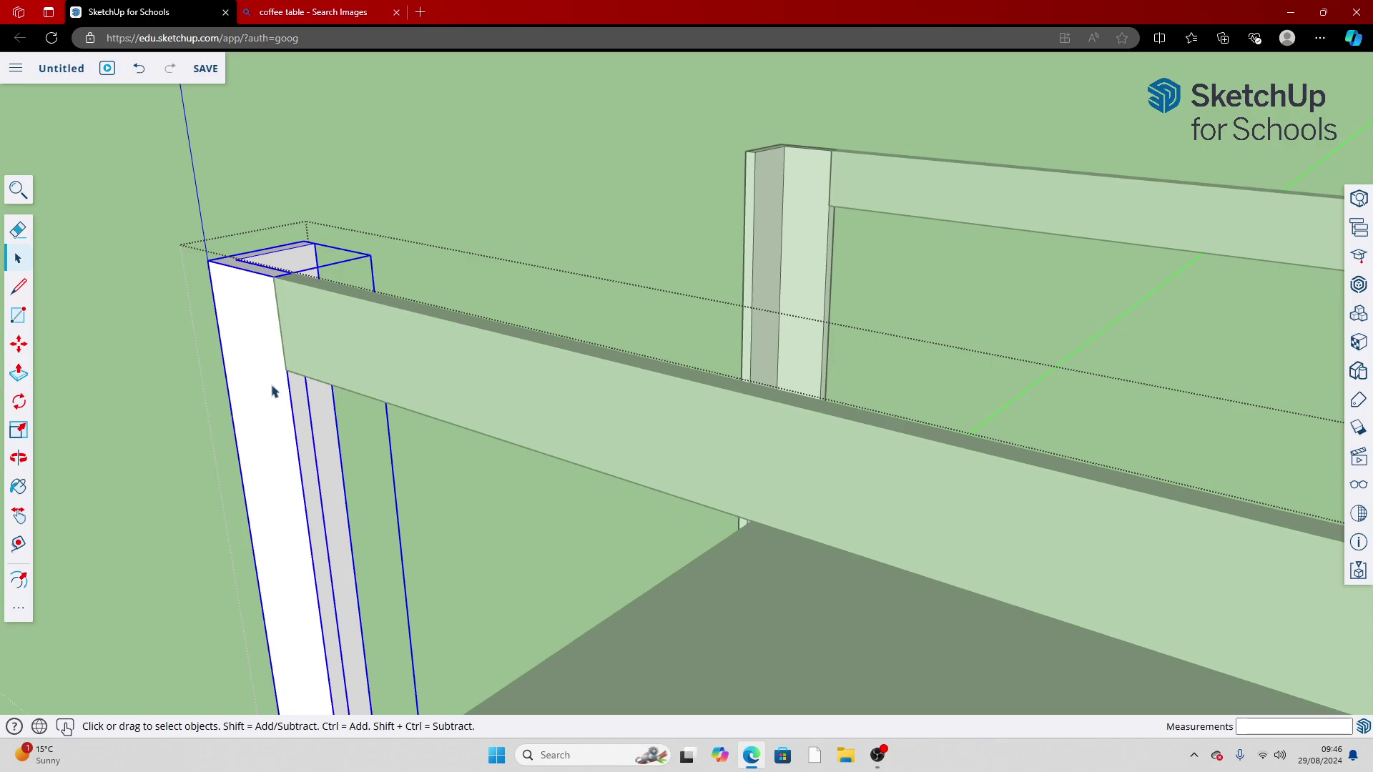
pyautogui.doubleClick(258, 391)
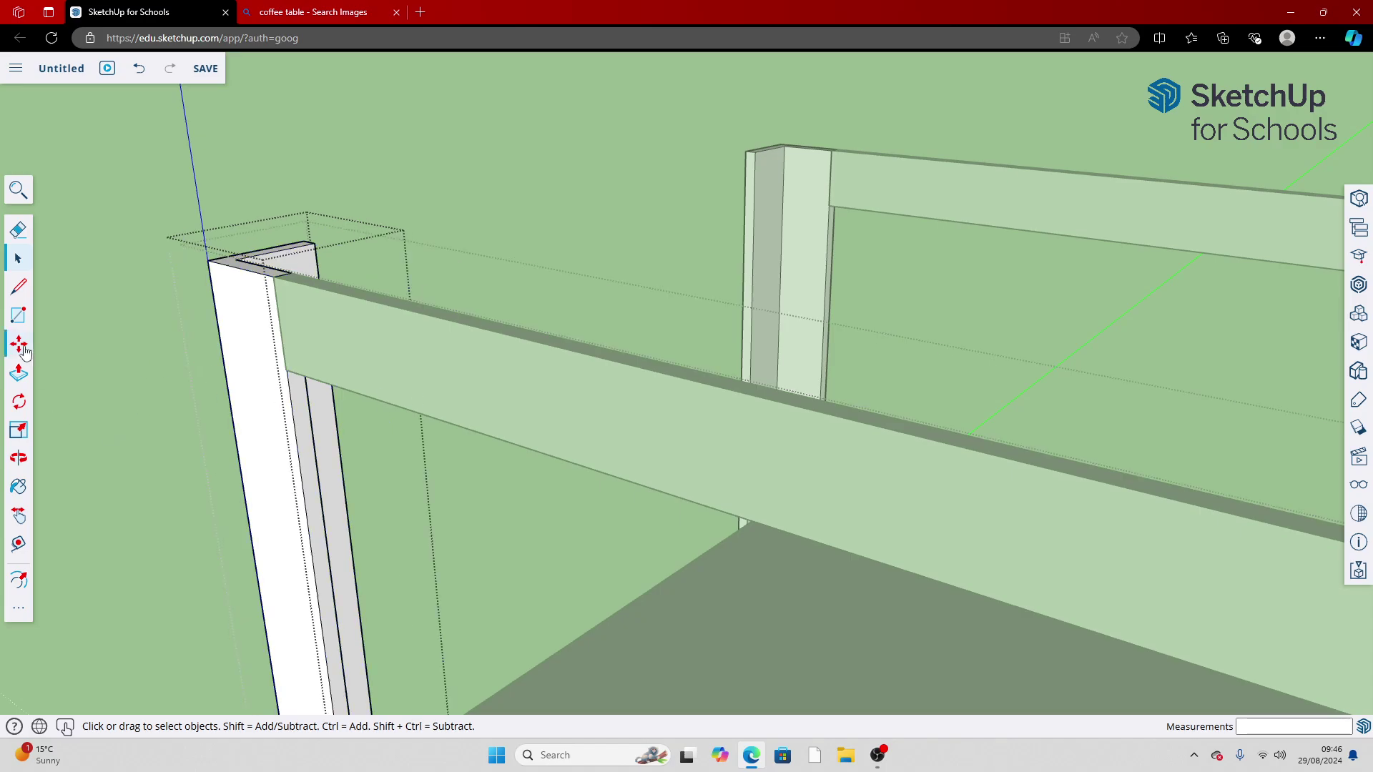
pyautogui.click(19, 372)
pyautogui.click(255, 371)
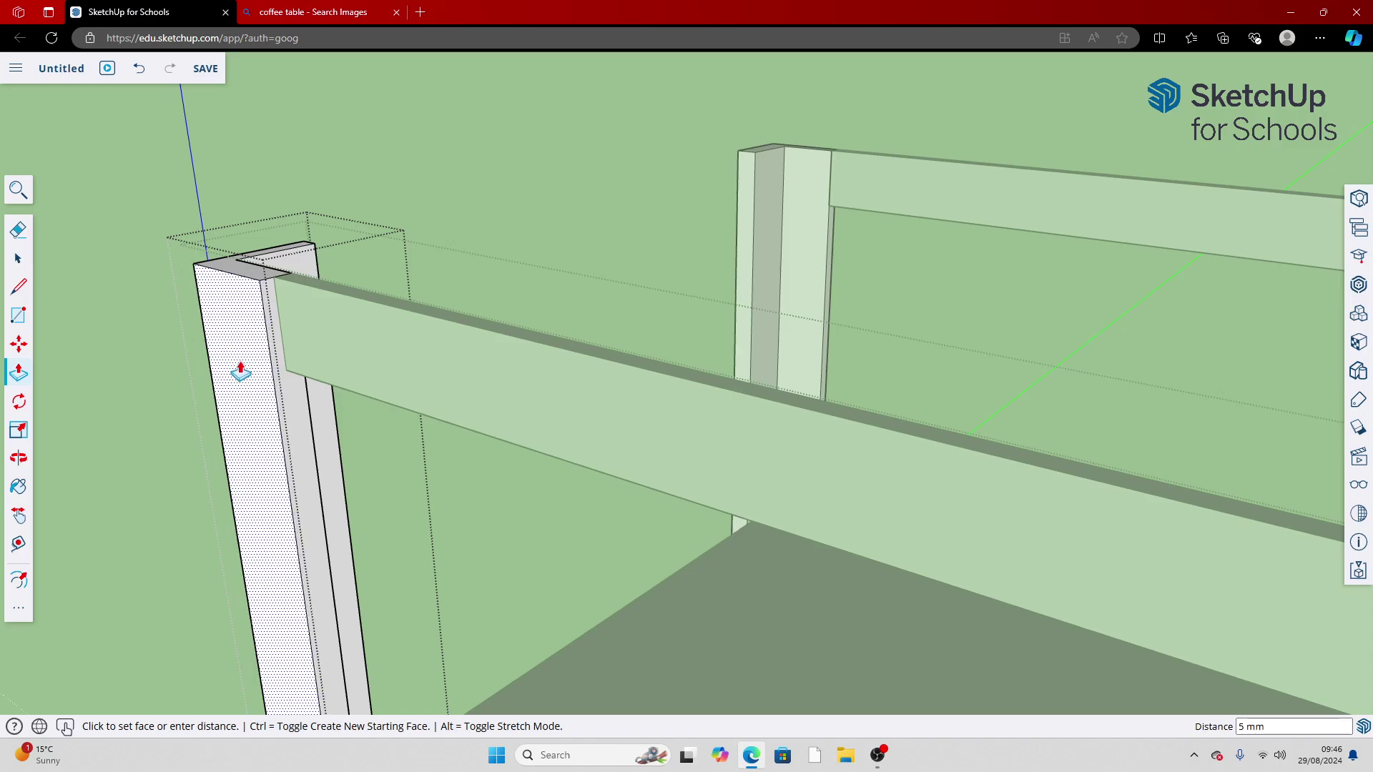
pyautogui.click(243, 371)
pyautogui.scroll(-5, 243, 370)
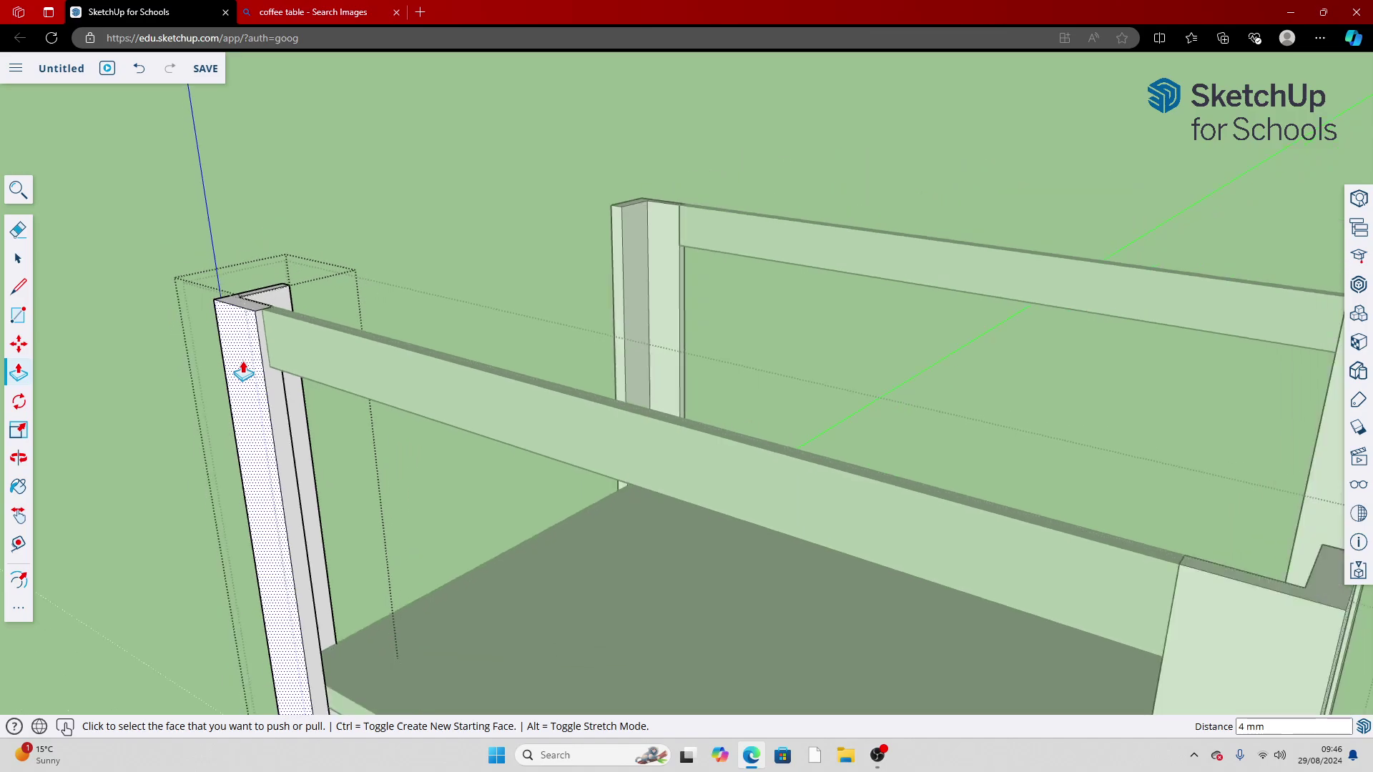
pyautogui.press('space')
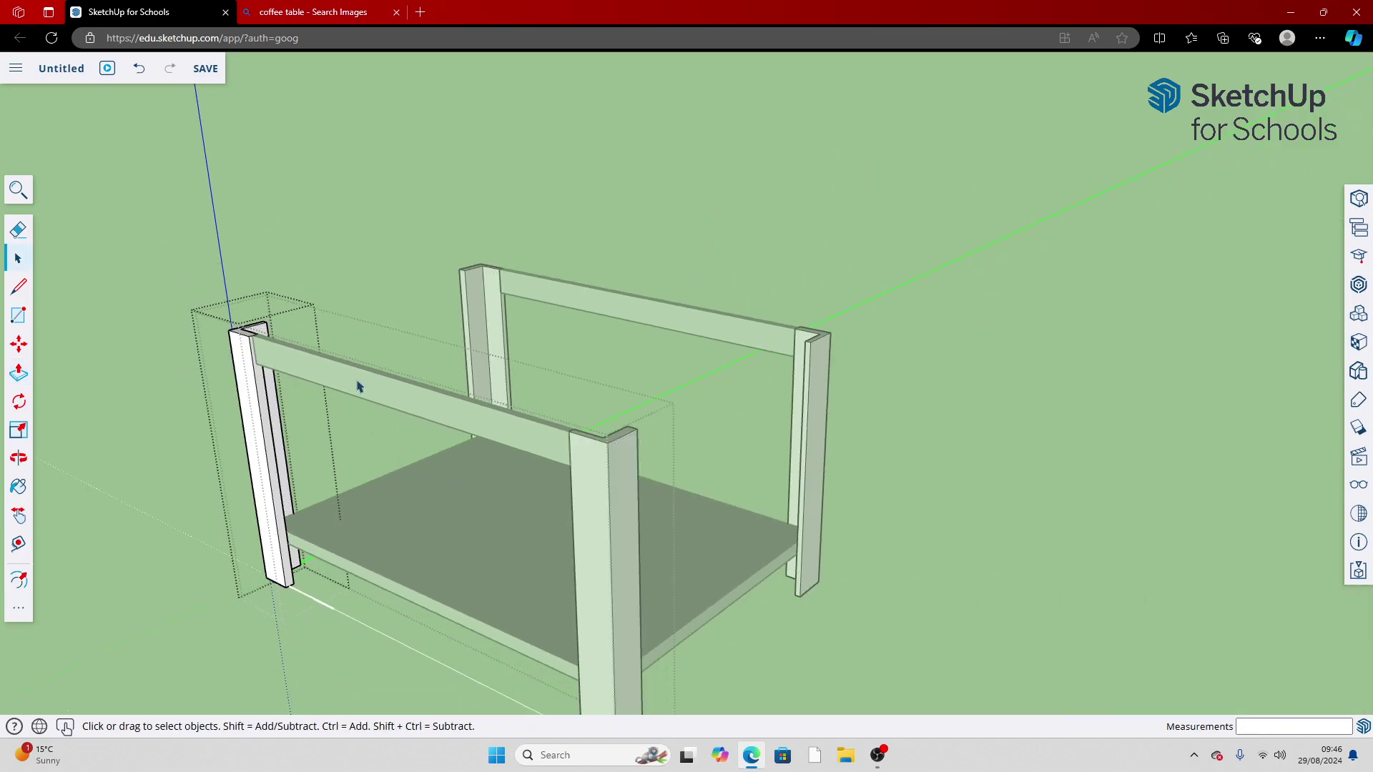
pyautogui.click(449, 269)
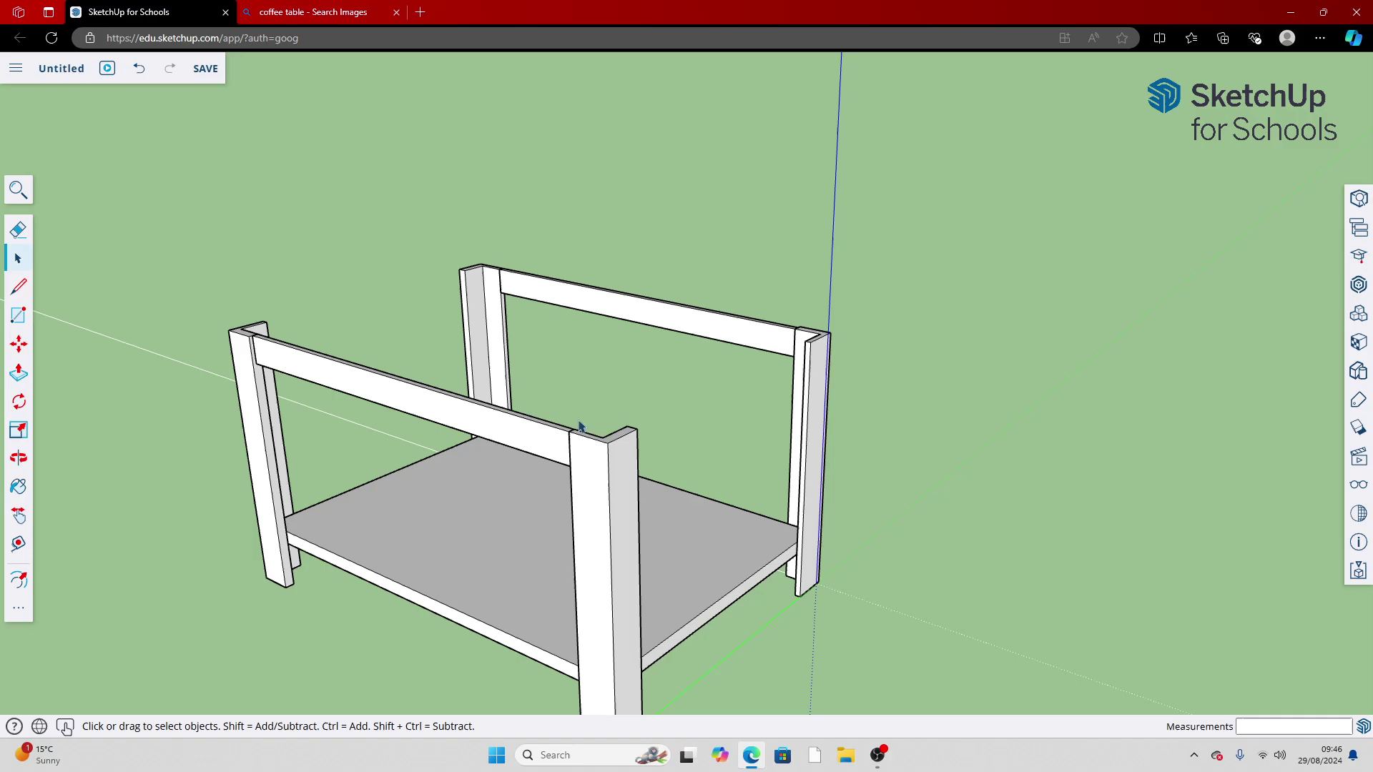
# Open the nested component of the leg at the other end of the same long rail for editing
pyautogui.click(18, 458)
pyautogui.moveTo(49, 458); pyautogui.dragTo(913, 554)
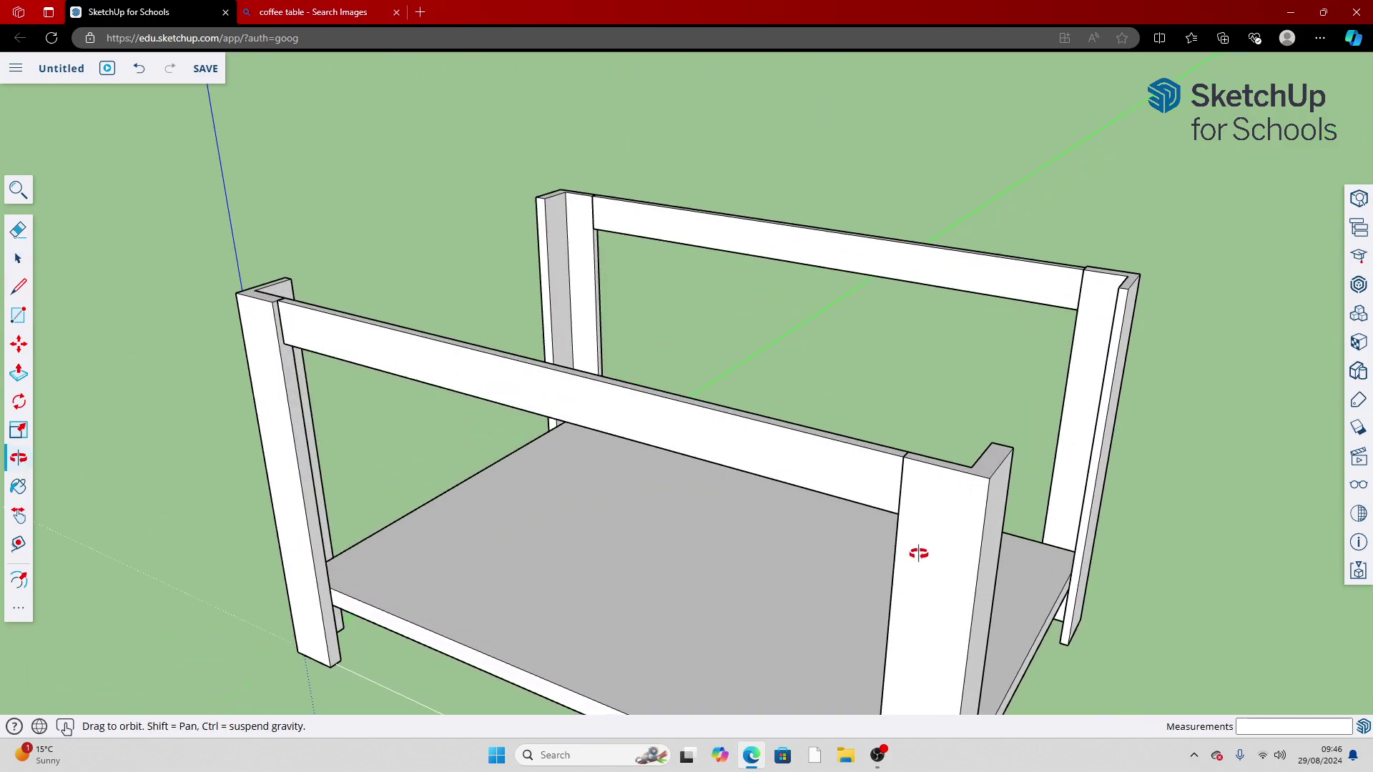
pyautogui.moveTo(990, 515); pyautogui.dragTo(823, 515)
pyautogui.press('space')
pyautogui.doubleClick(707, 537)
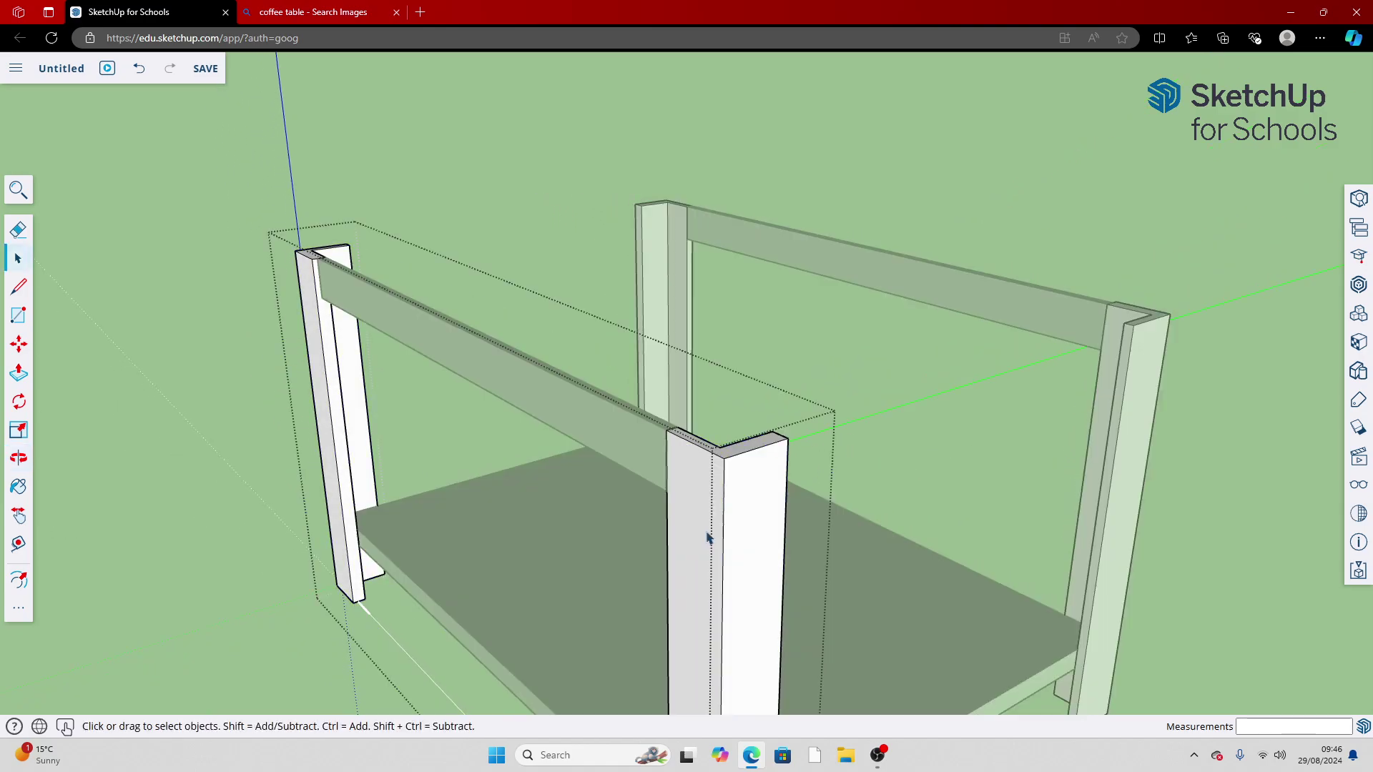
pyautogui.click(537, 513)
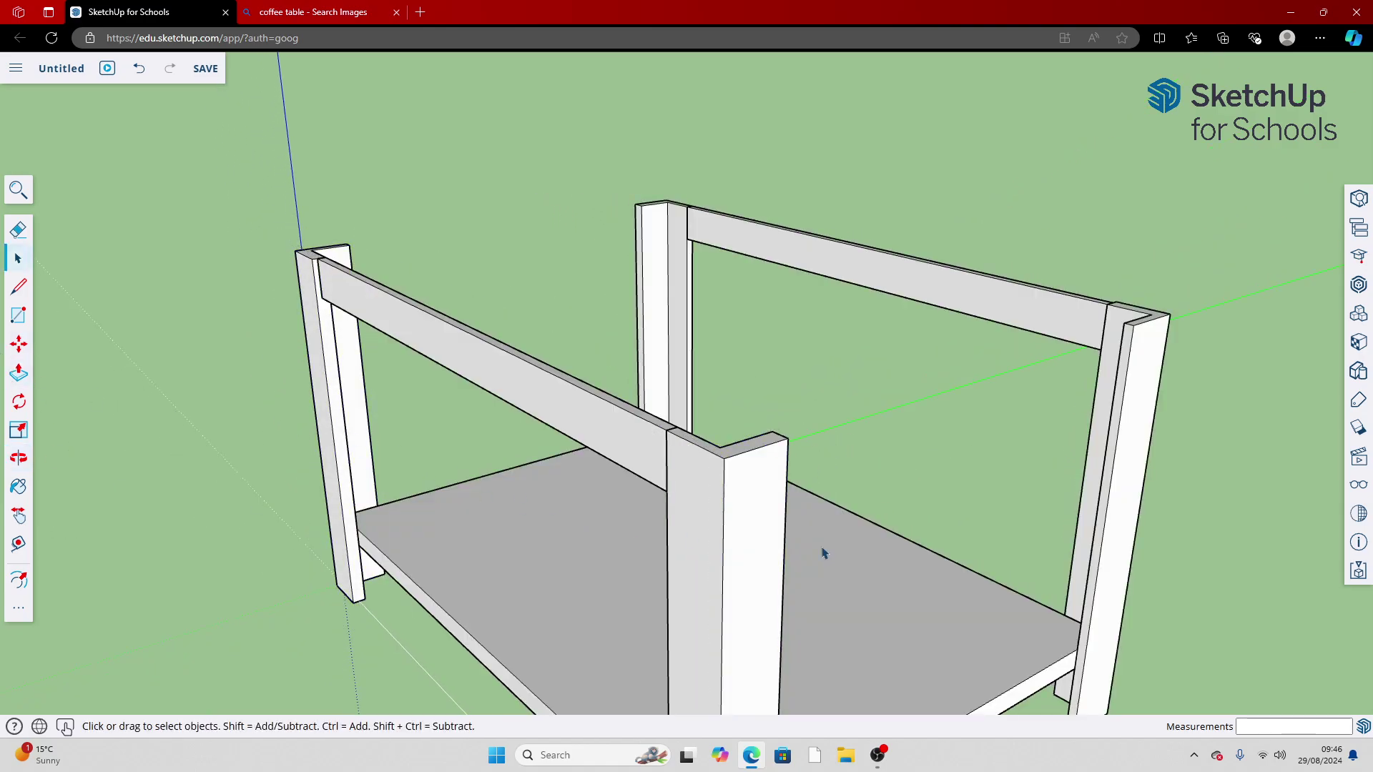
pyautogui.doubleClick(705, 527)
pyautogui.doubleClick(705, 527)
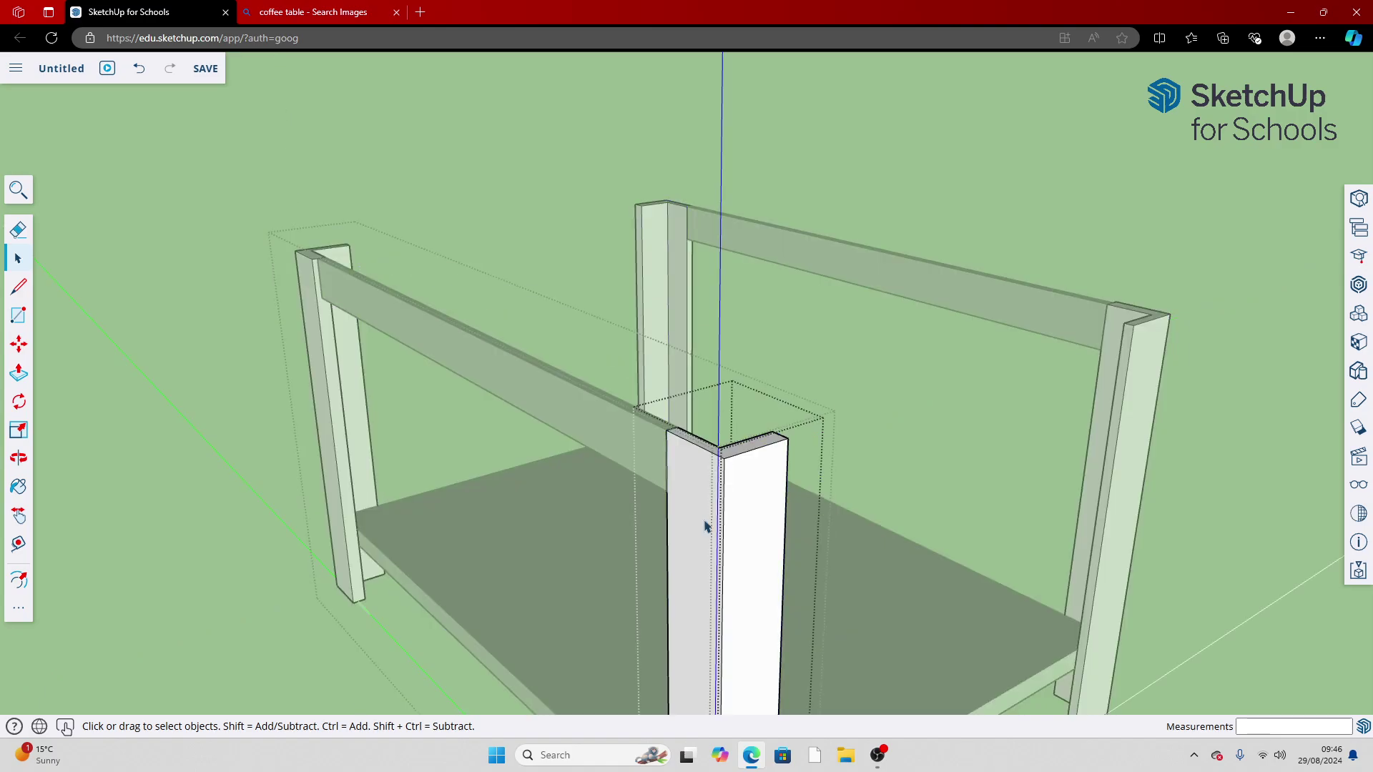
# Push/Pull the leg's outer long-side face about 5 mm outward and close the component
pyautogui.click(705, 527)
pyautogui.click(13, 378)
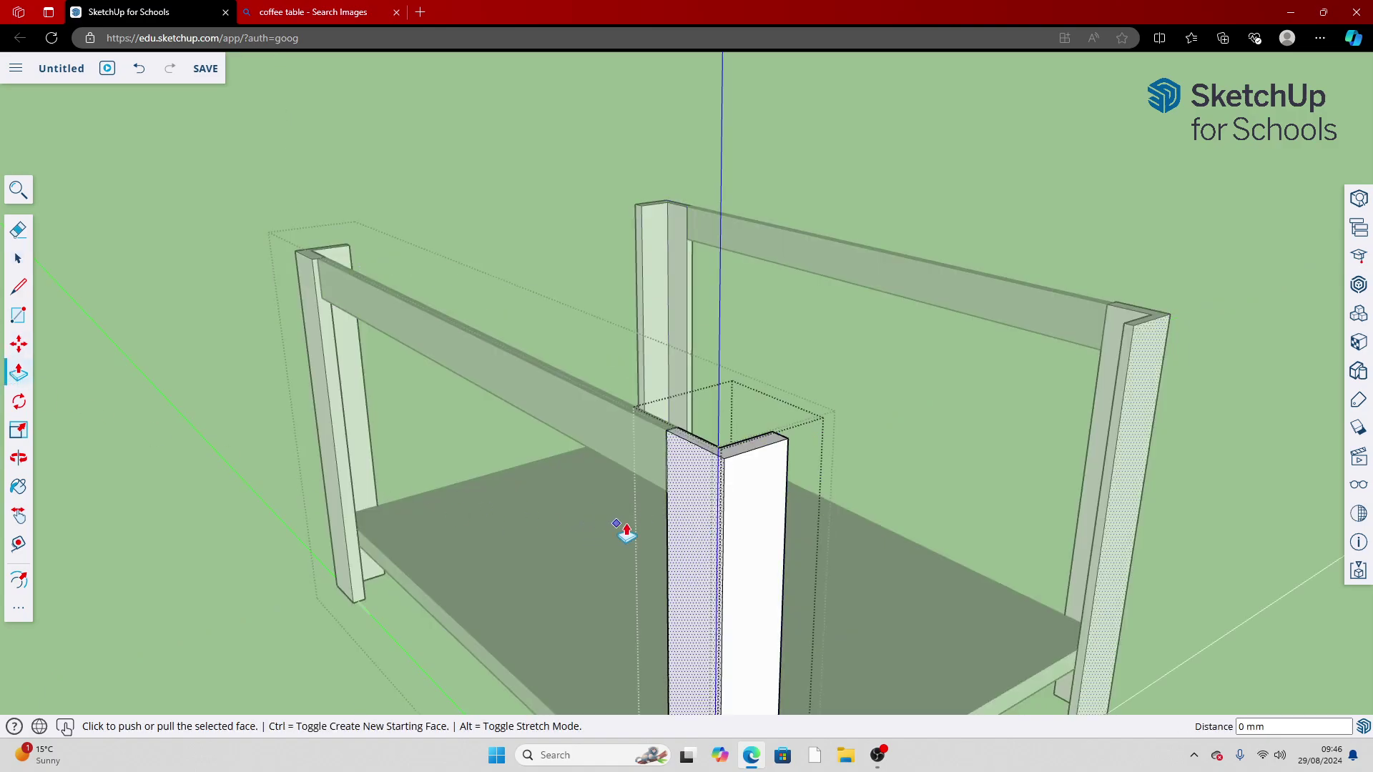
pyautogui.click(665, 537)
pyautogui.click(674, 536)
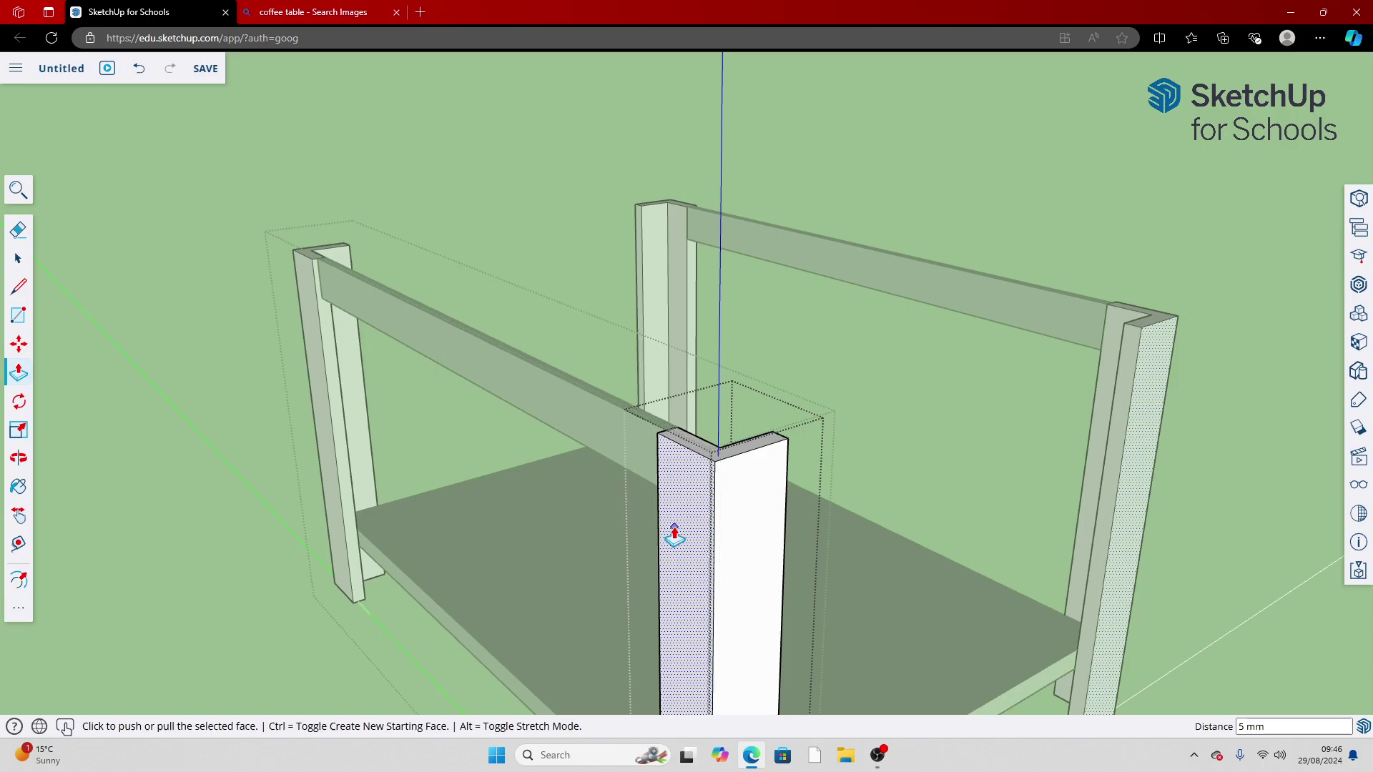
pyautogui.press('space')
pyautogui.click(239, 372)
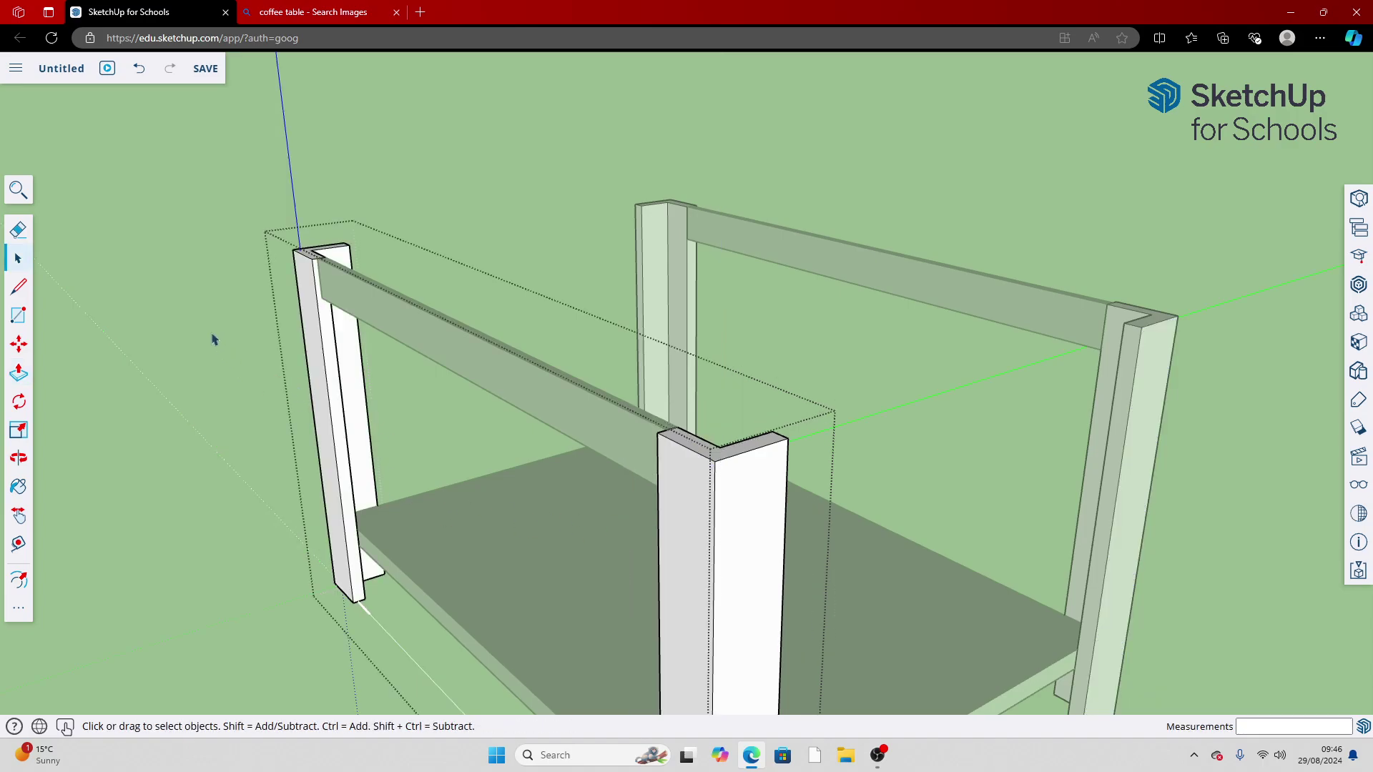
pyautogui.click(141, 260)
pyautogui.scroll(-3, 491, 282)
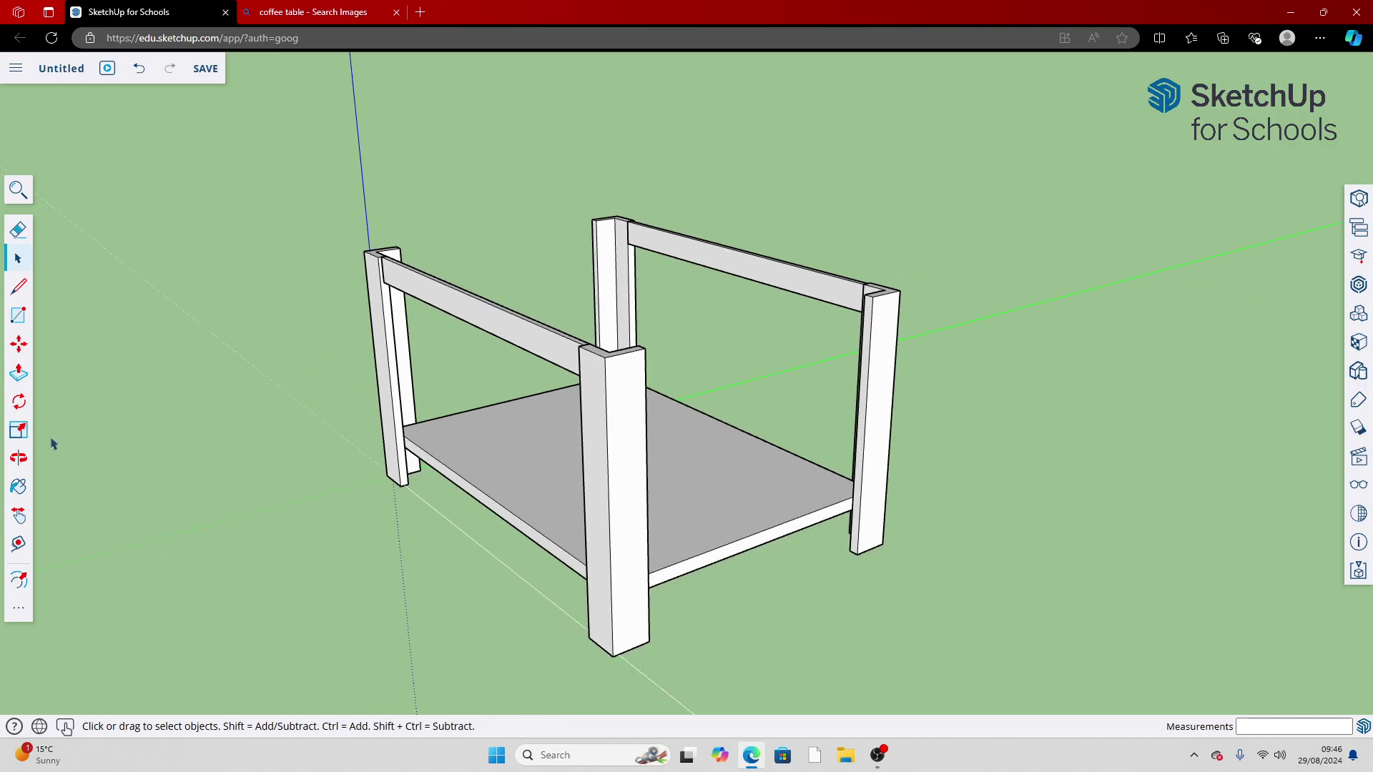
# Examine how the top rail meets the leg in the coffee table reference image
pyautogui.click(18, 457)
pyautogui.moveTo(401, 480); pyautogui.dragTo(120, 377)
pyautogui.scroll(5, 307, 289)
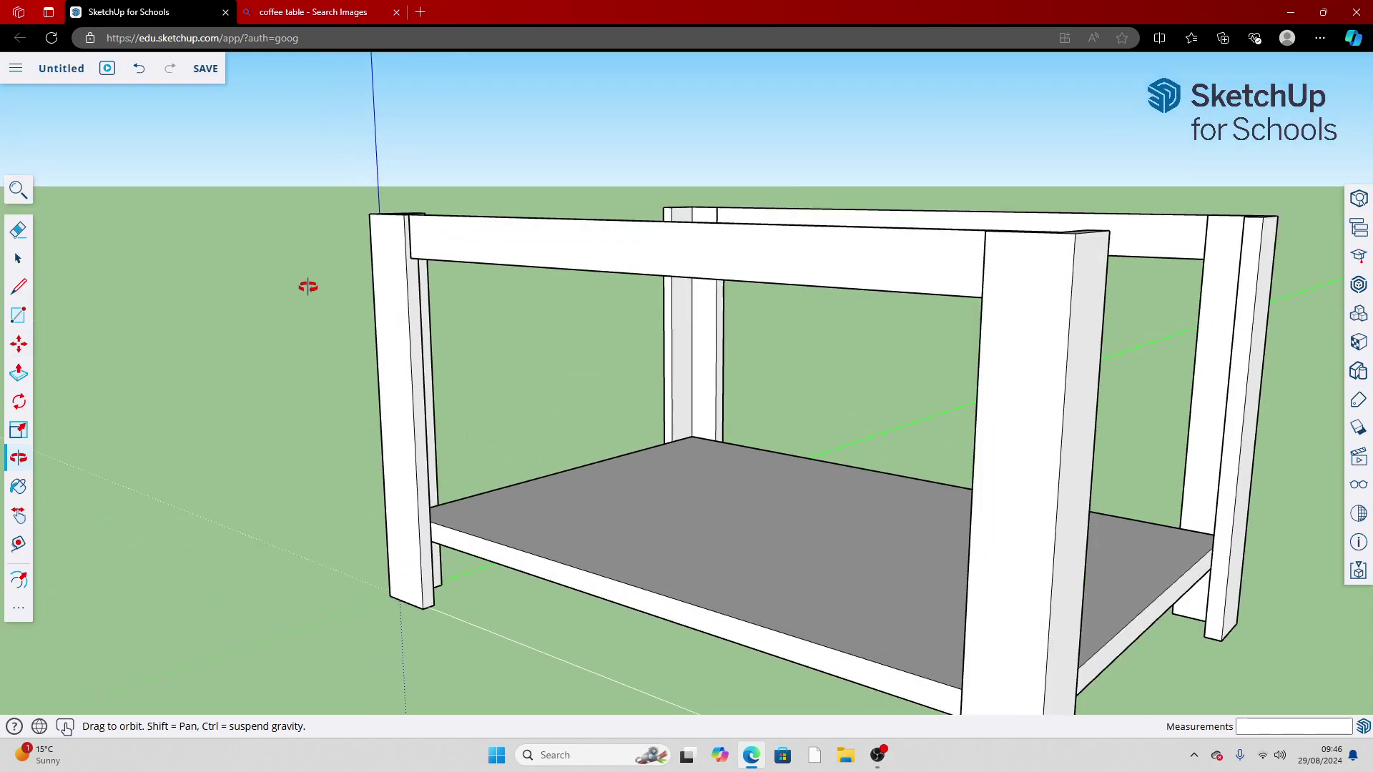
pyautogui.scroll(4, 375, 290)
pyautogui.click(307, 11)
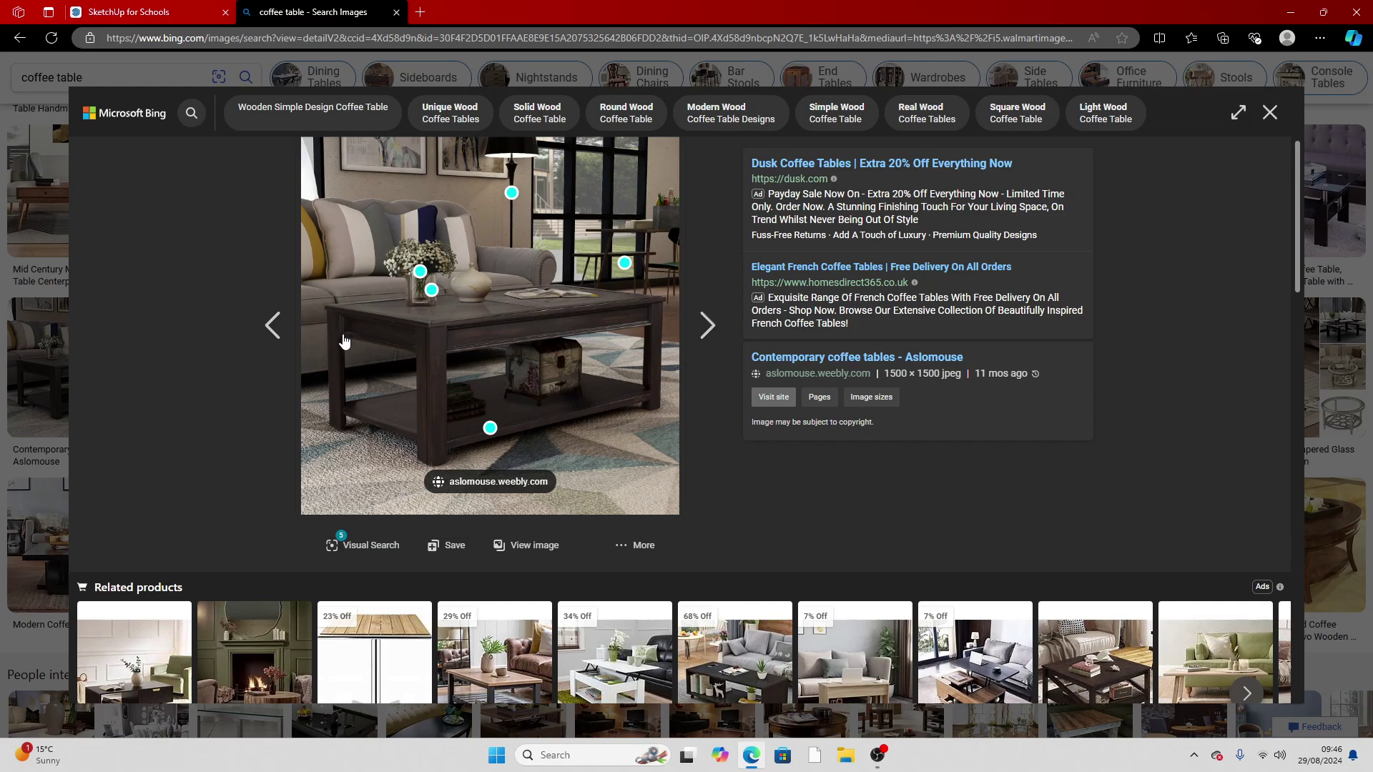
pyautogui.click(143, 11)
# Draw lines from the leg's outer edge to the rail face to form a rail-height diagonal filler with a triangular top
pyautogui.moveTo(440, 372)
pyautogui.mouseDown()
pyautogui.moveTo(327, 270)
pyautogui.moveTo(324, 364)
pyautogui.moveTo(524, 450)
pyautogui.mouseUp()
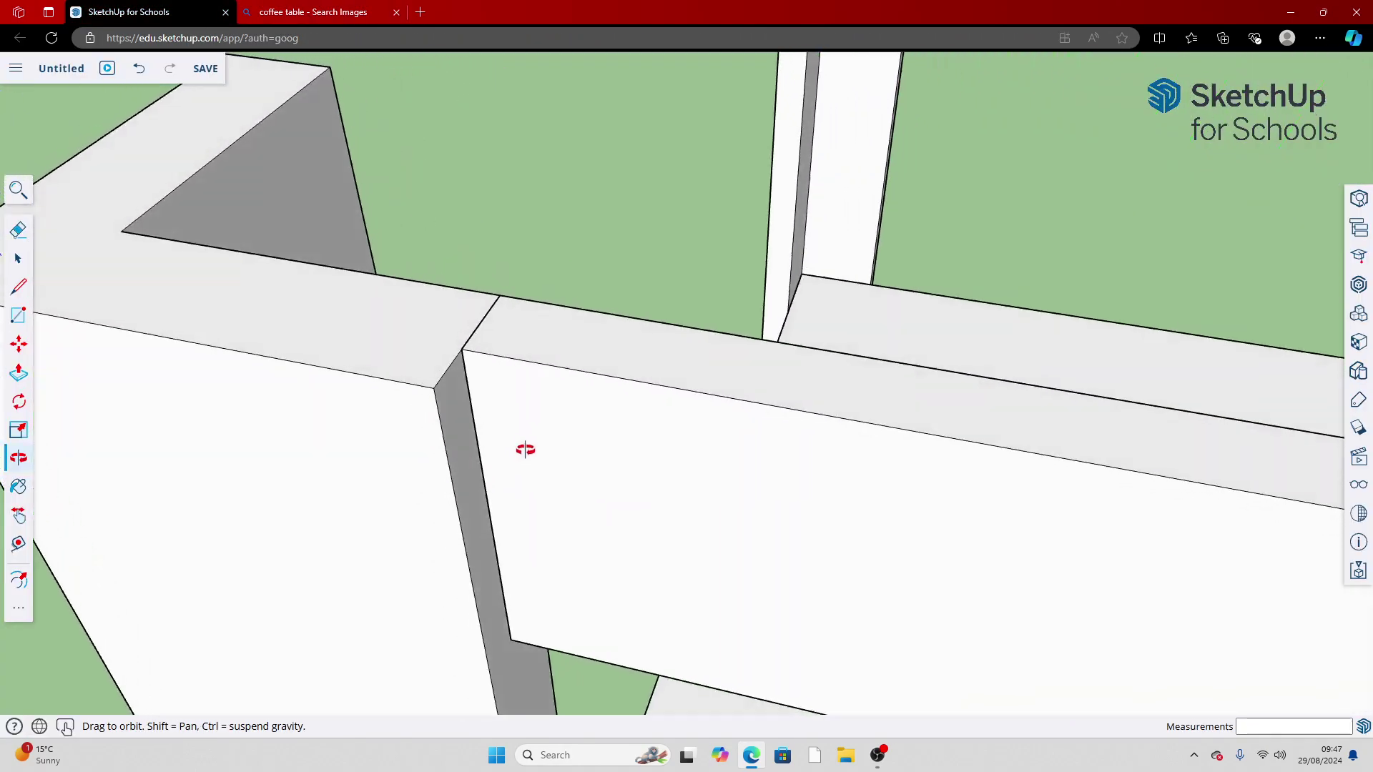
pyautogui.click(19, 287)
pyautogui.click(434, 387)
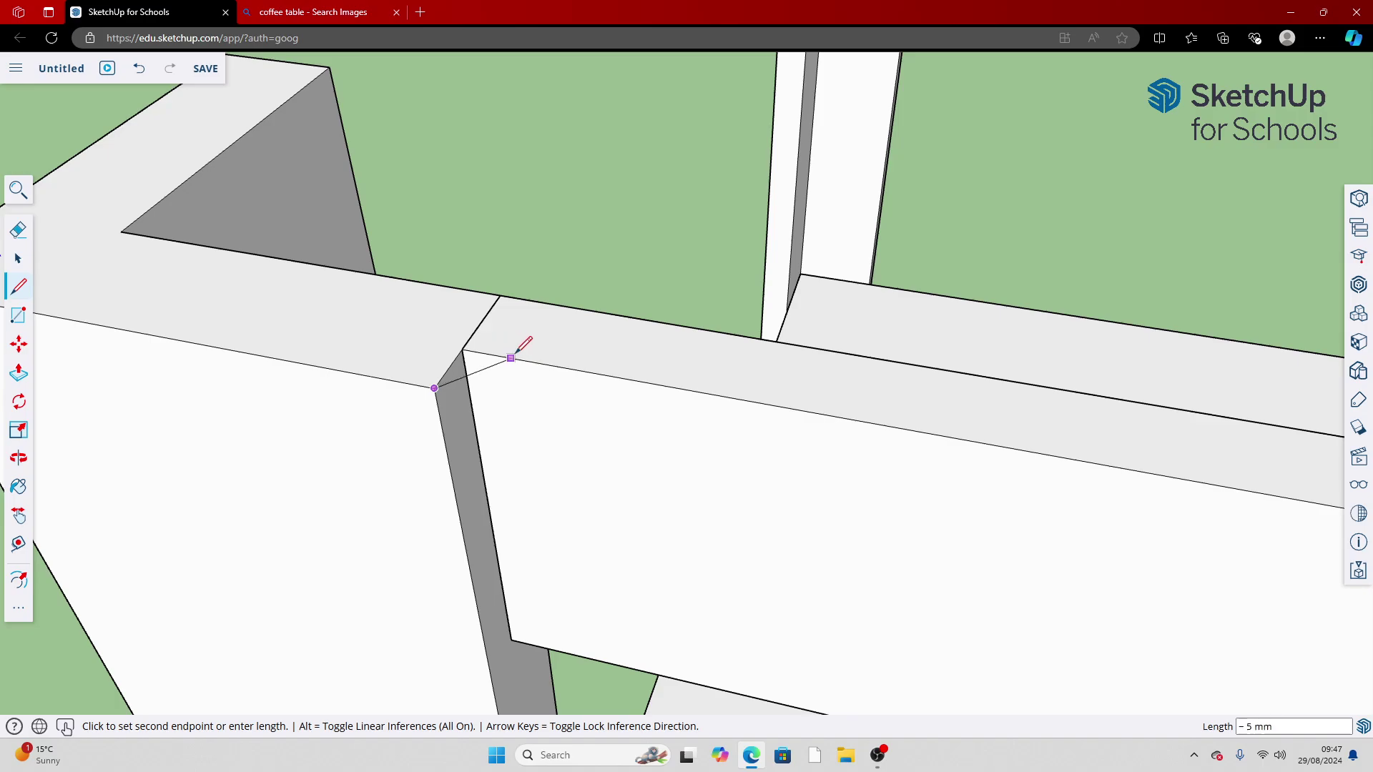
pyautogui.click(511, 358)
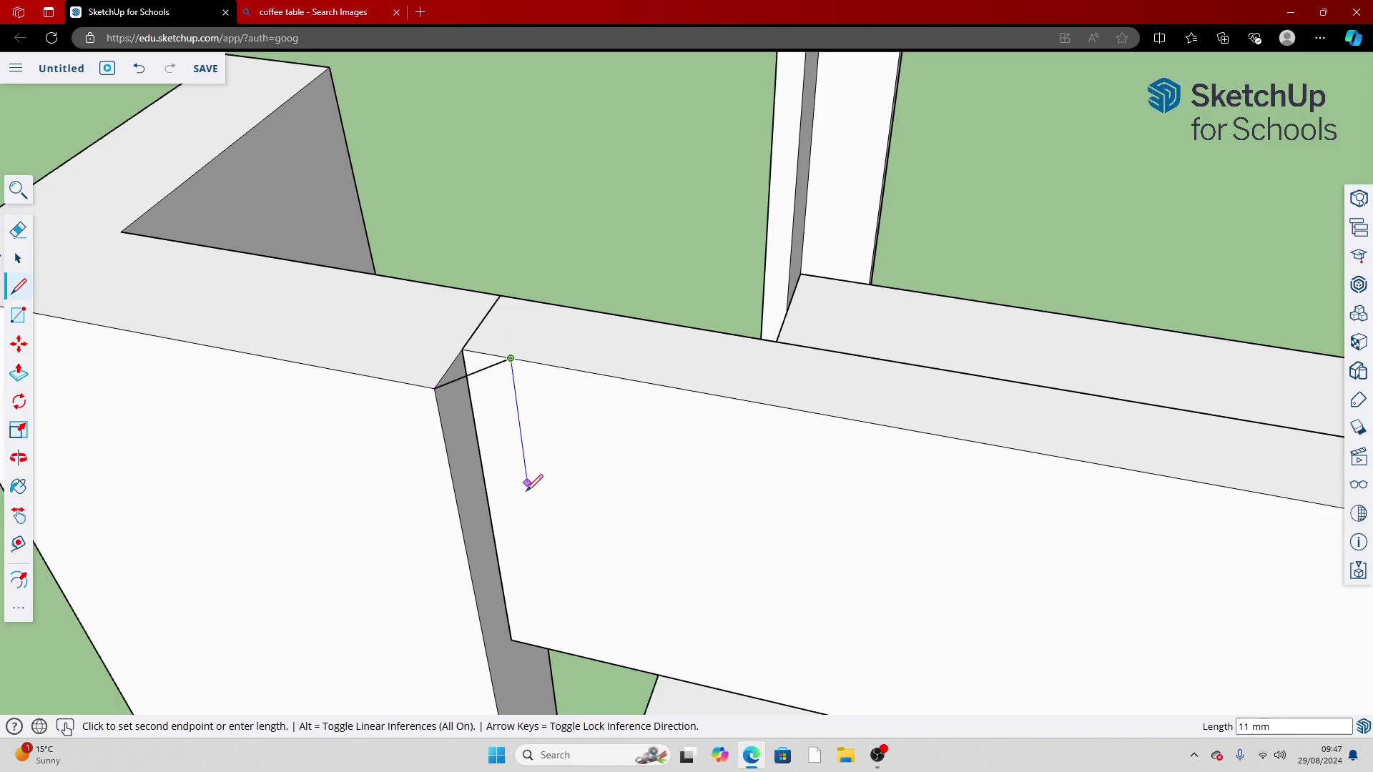
pyautogui.click(549, 648)
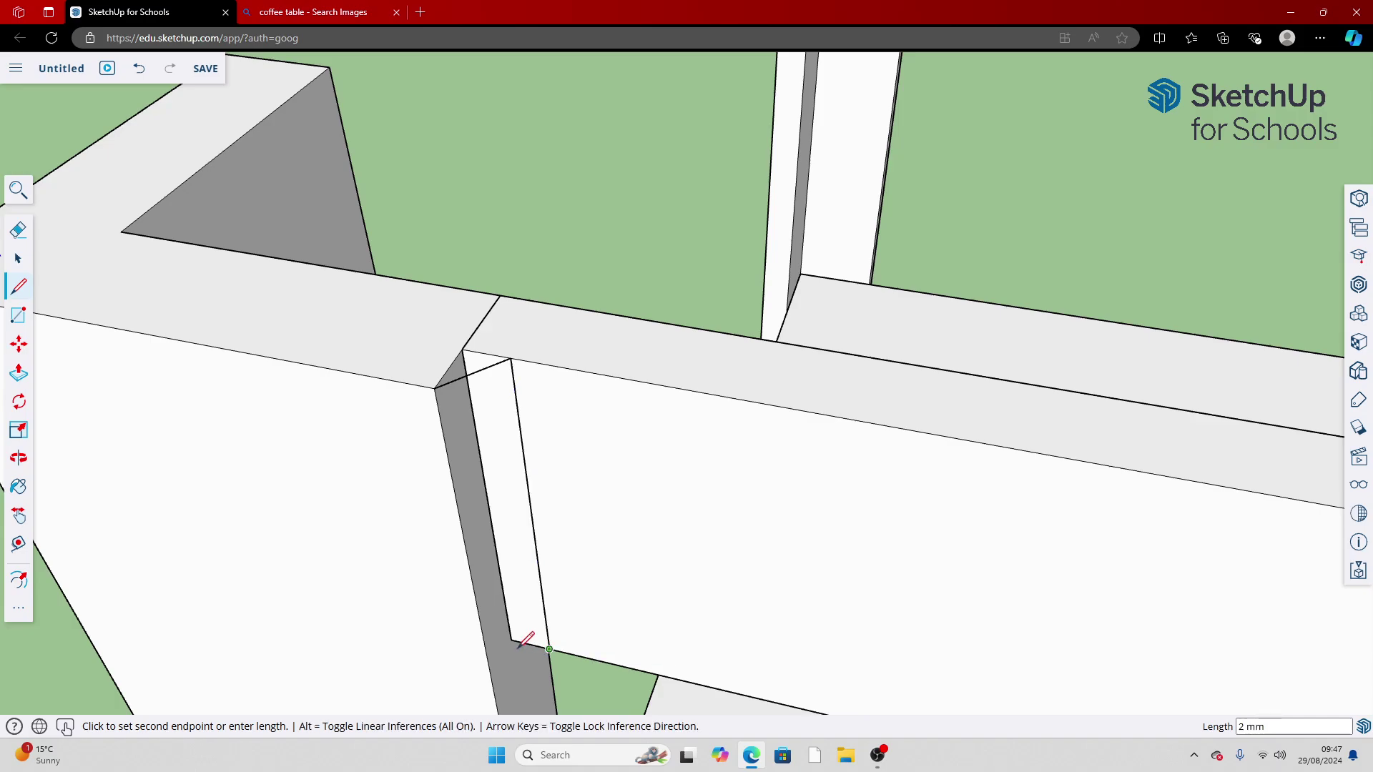
pyautogui.click(492, 676)
pyautogui.scroll(-1, 492, 672)
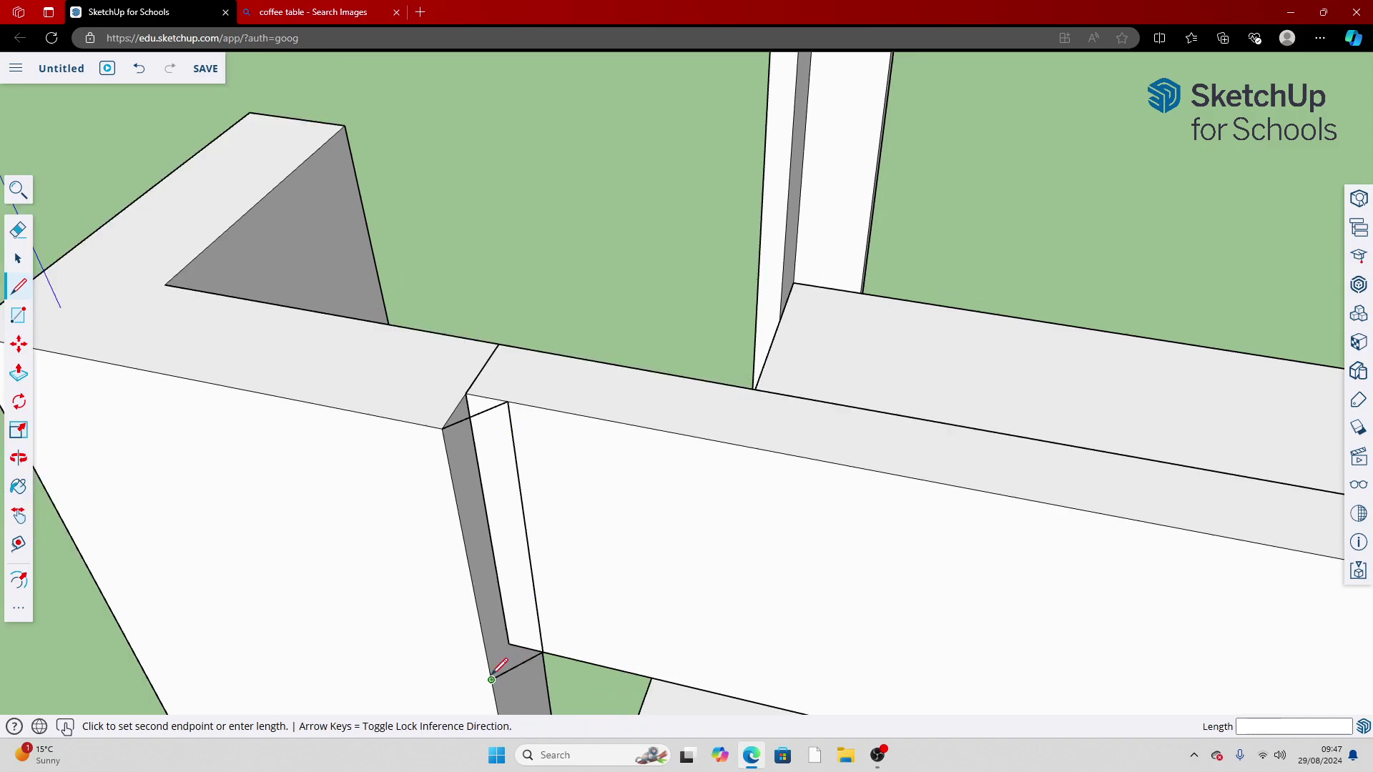
pyautogui.click(443, 427)
pyautogui.scroll(-2, 443, 427)
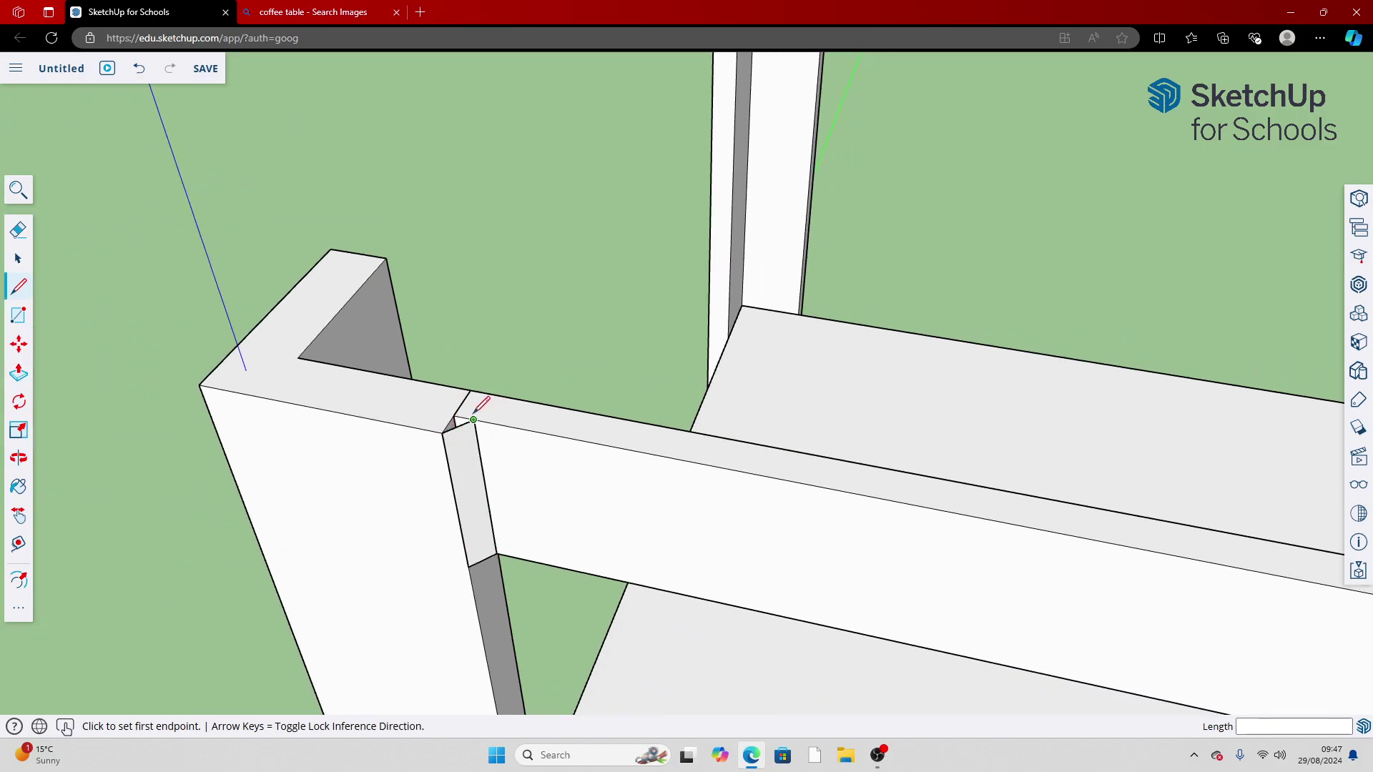
pyautogui.click(474, 419)
pyautogui.click(442, 432)
# Select the diagonal filler piece between leg and rail and make it a component
pyautogui.press('space')
pyautogui.click(474, 505)
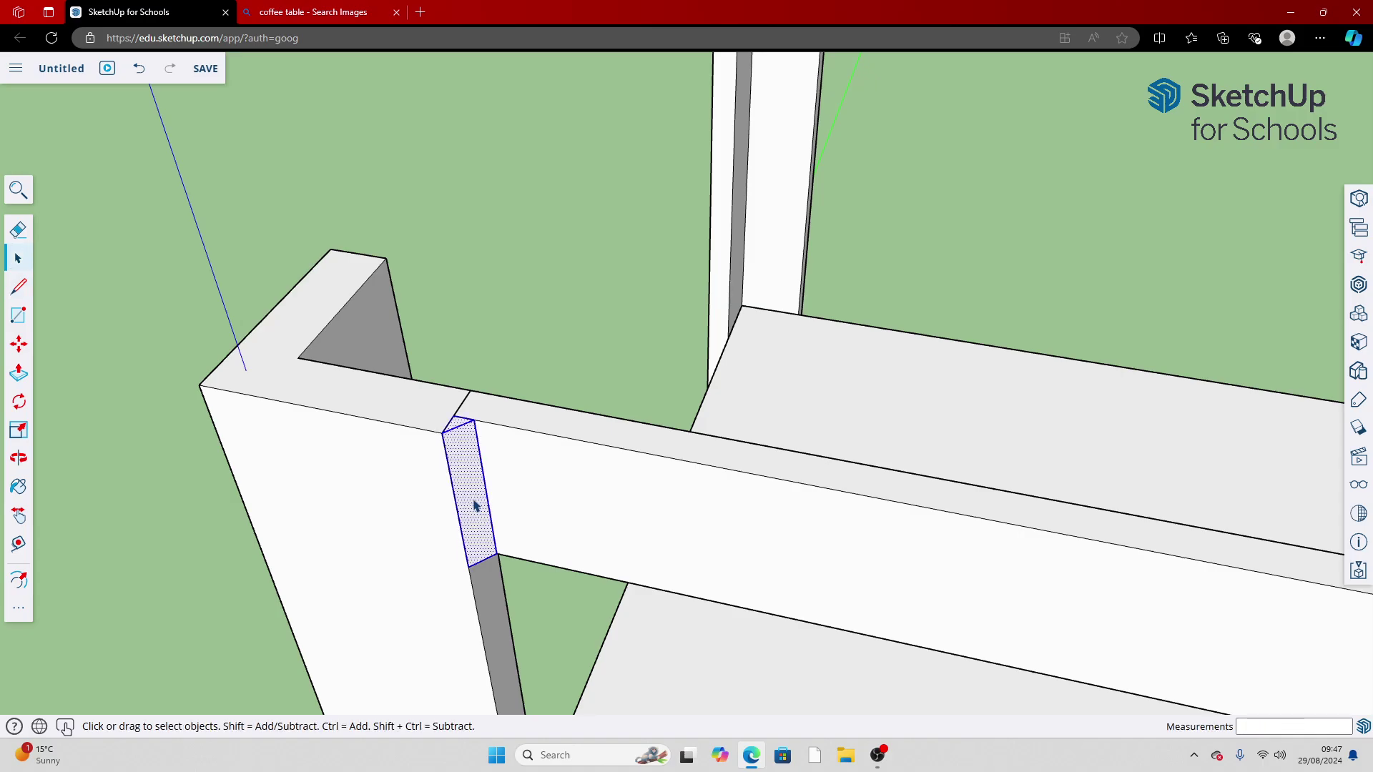
pyautogui.rightClick(474, 505)
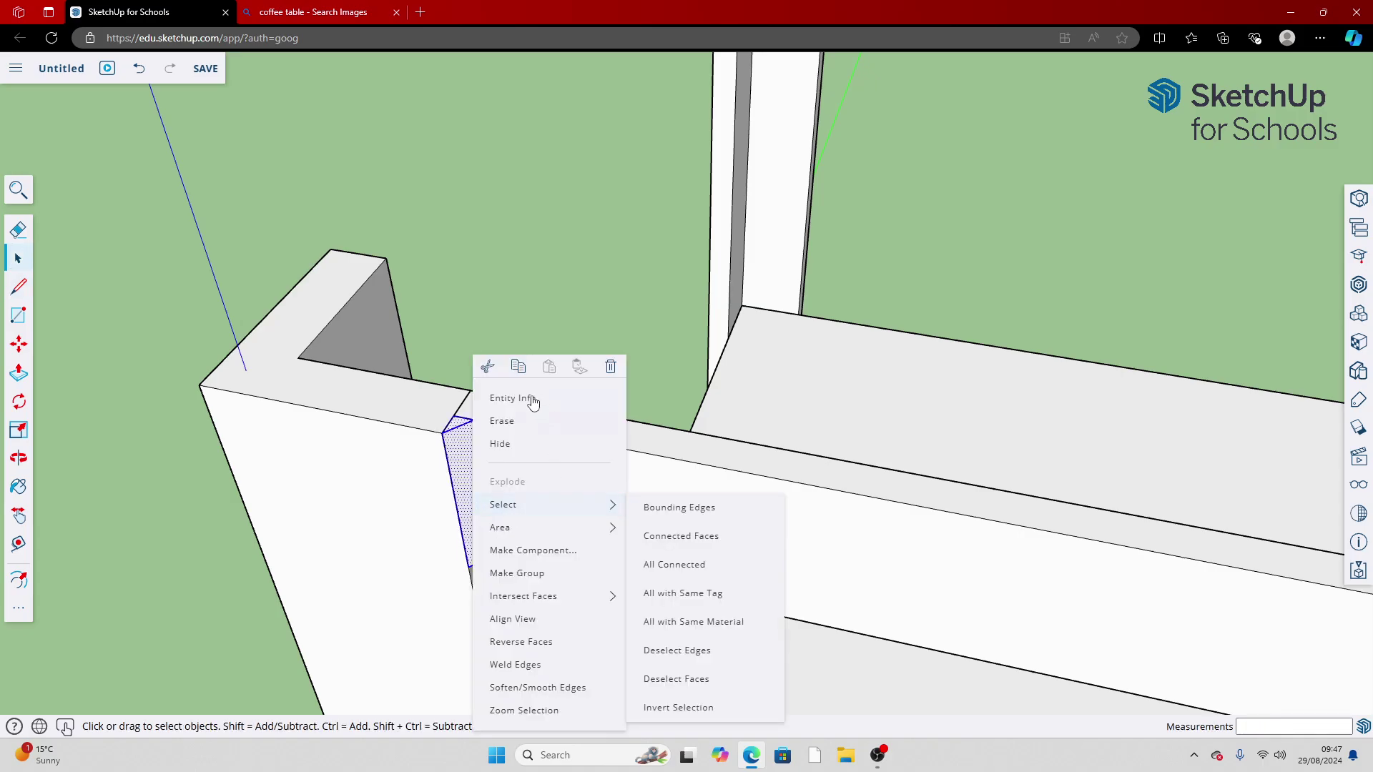
pyautogui.click(544, 550)
pyautogui.click(761, 554)
pyautogui.scroll(-3, 556, 463)
pyautogui.scroll(-5, 556, 463)
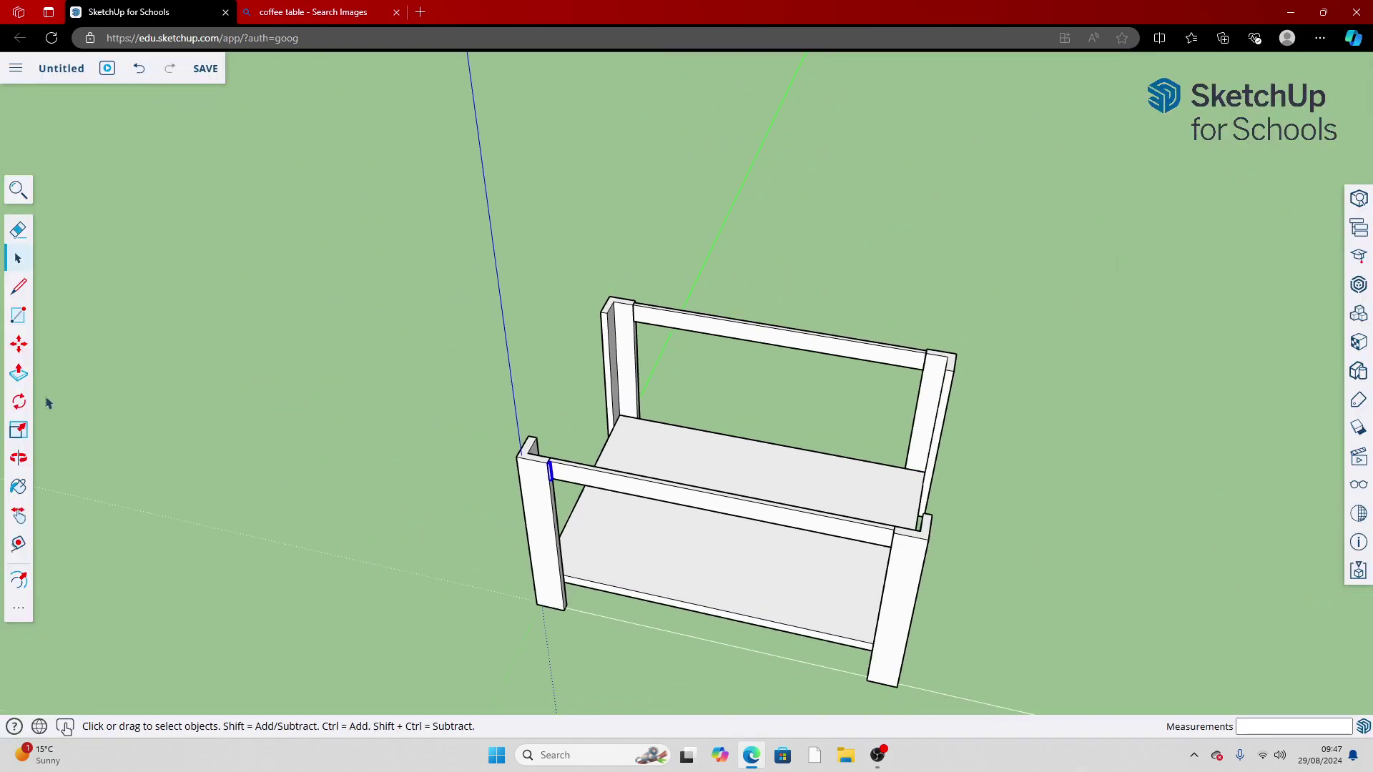
# Copy the filler component about 428 mm along the top rail to the leg at the opposite end
pyautogui.click(27, 342)
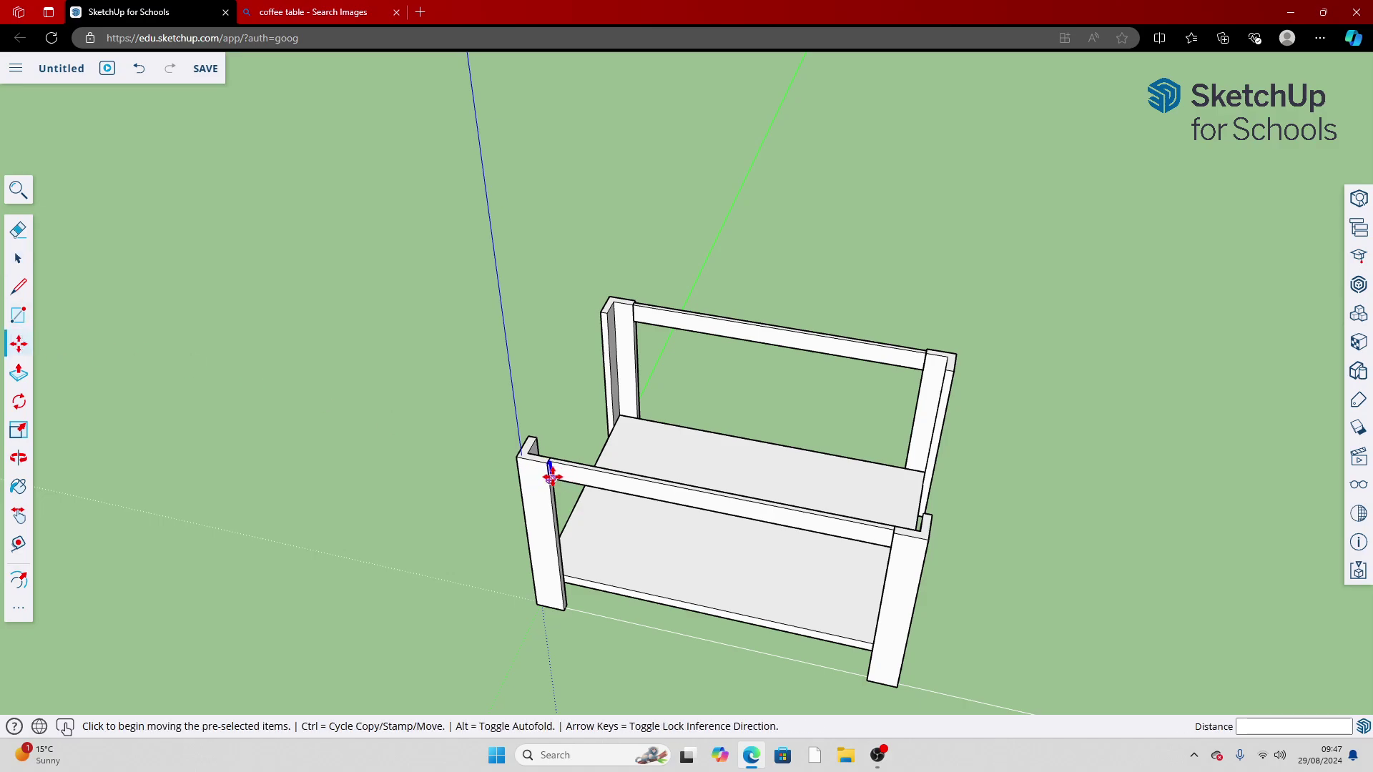
pyautogui.click(550, 477)
pyautogui.press('ctrl')
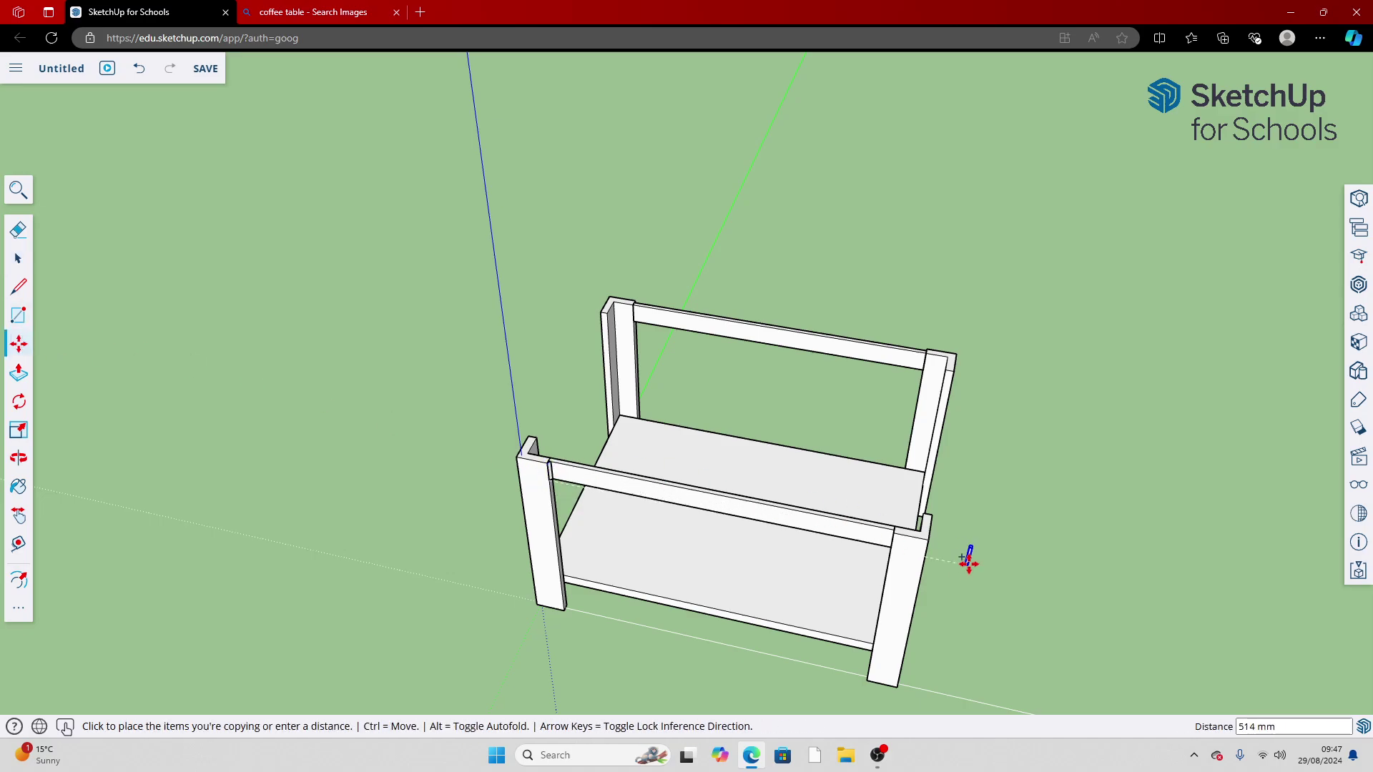
pyautogui.click(886, 547)
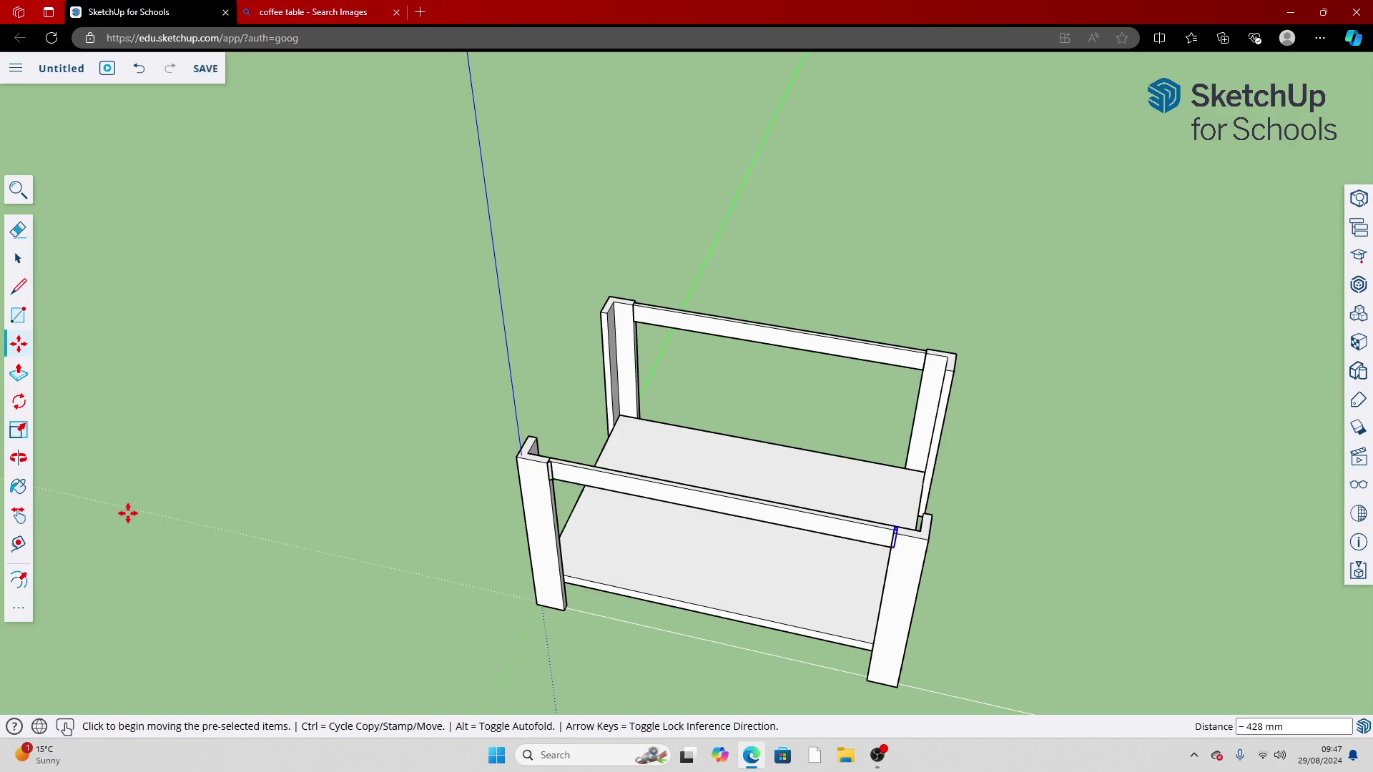
# Move the filler copy about 7 mm towards the inner corner between the top rail and the leg
pyautogui.click(18, 458)
pyautogui.moveTo(858, 701); pyautogui.dragTo(1076, 420)
pyautogui.scroll(3, 1054, 398)
pyautogui.scroll(3, 848, 320)
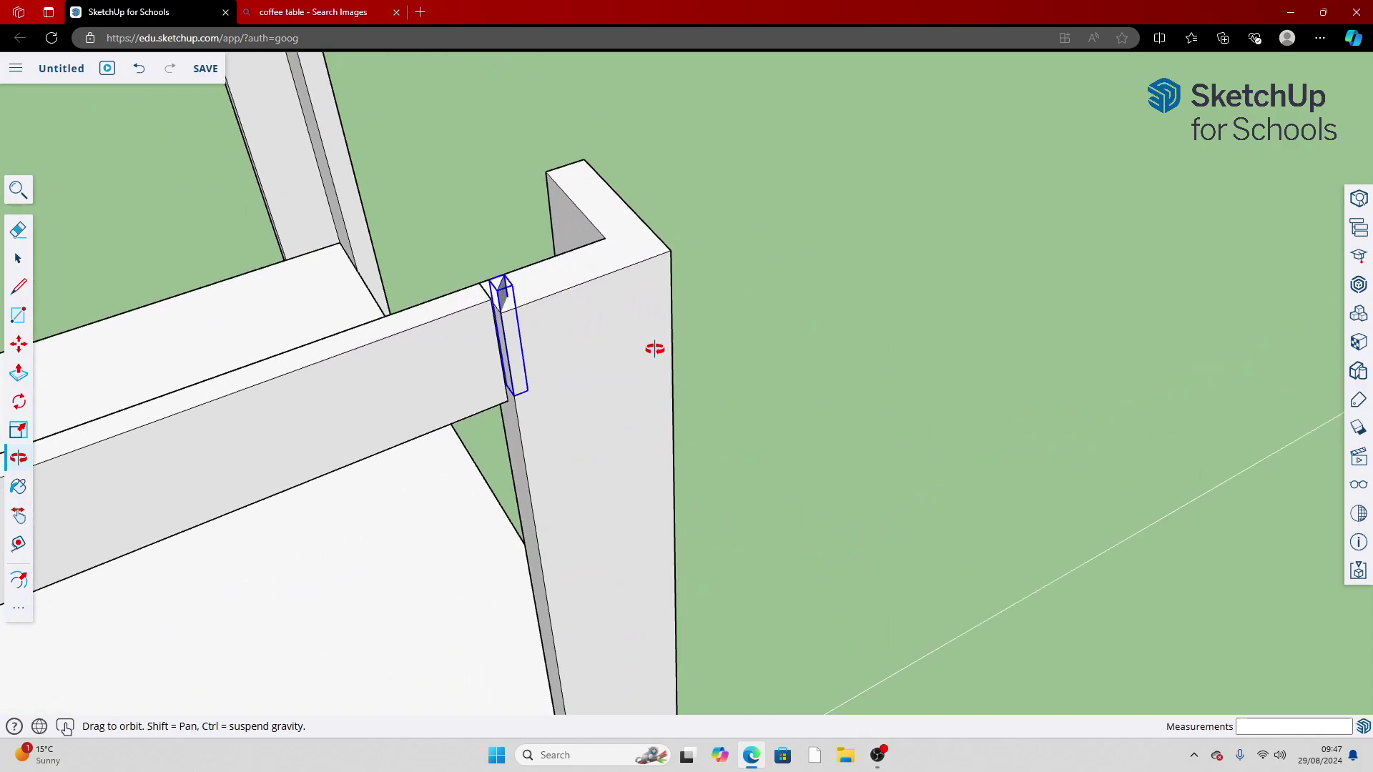
pyautogui.moveTo(654, 348); pyautogui.dragTo(664, 299)
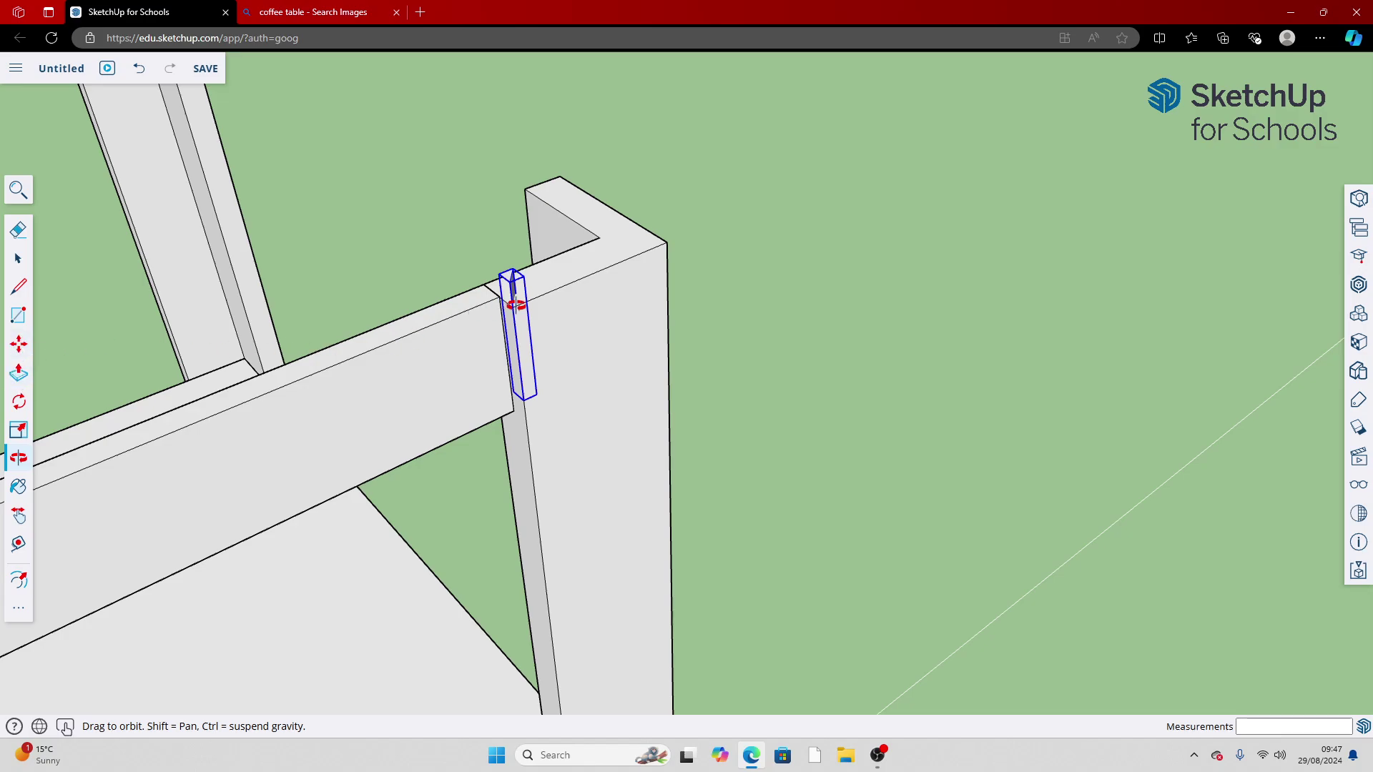
pyautogui.click(19, 344)
pyautogui.click(512, 303)
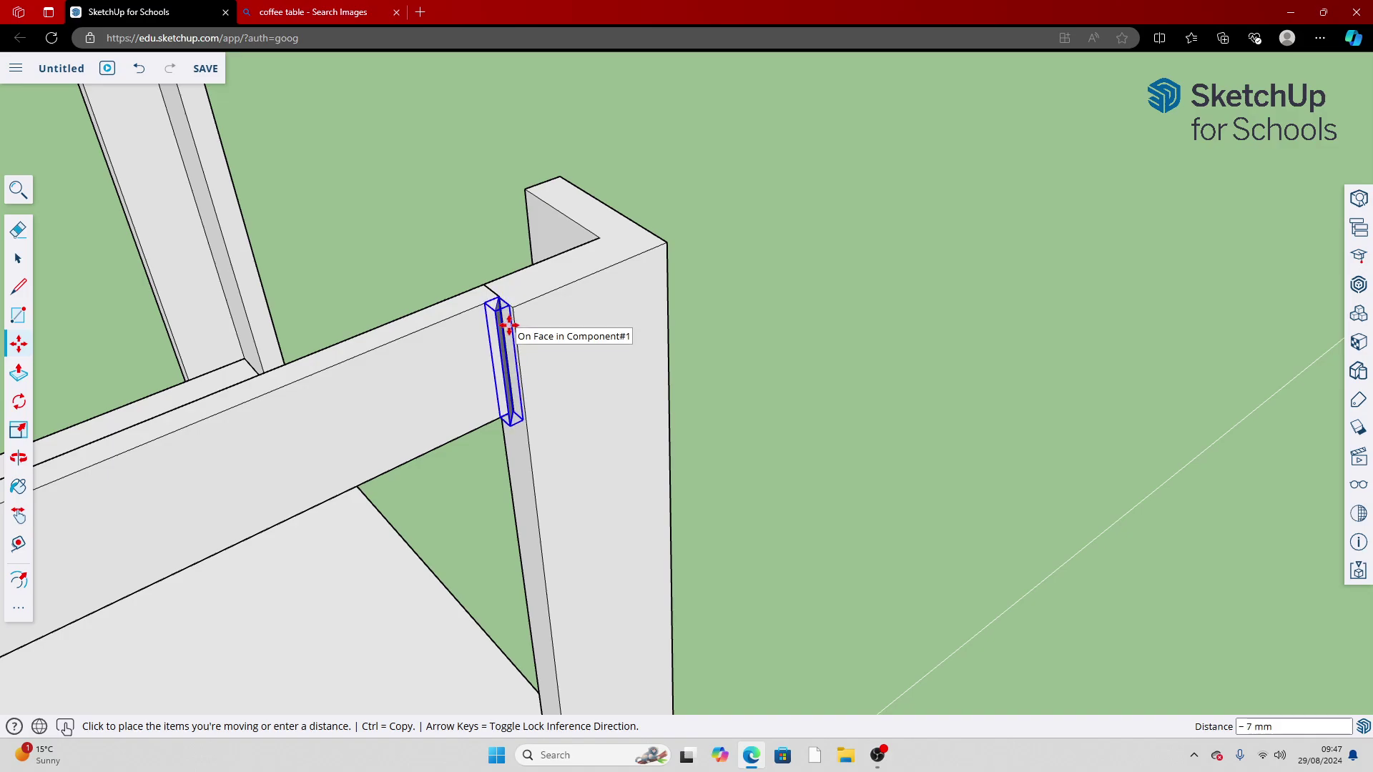
pyautogui.click(509, 325)
# Rotate the filler copy horizontally about its bottom corner so its diagonal side turns to face the opposite way
pyautogui.scroll(4, 436, 383)
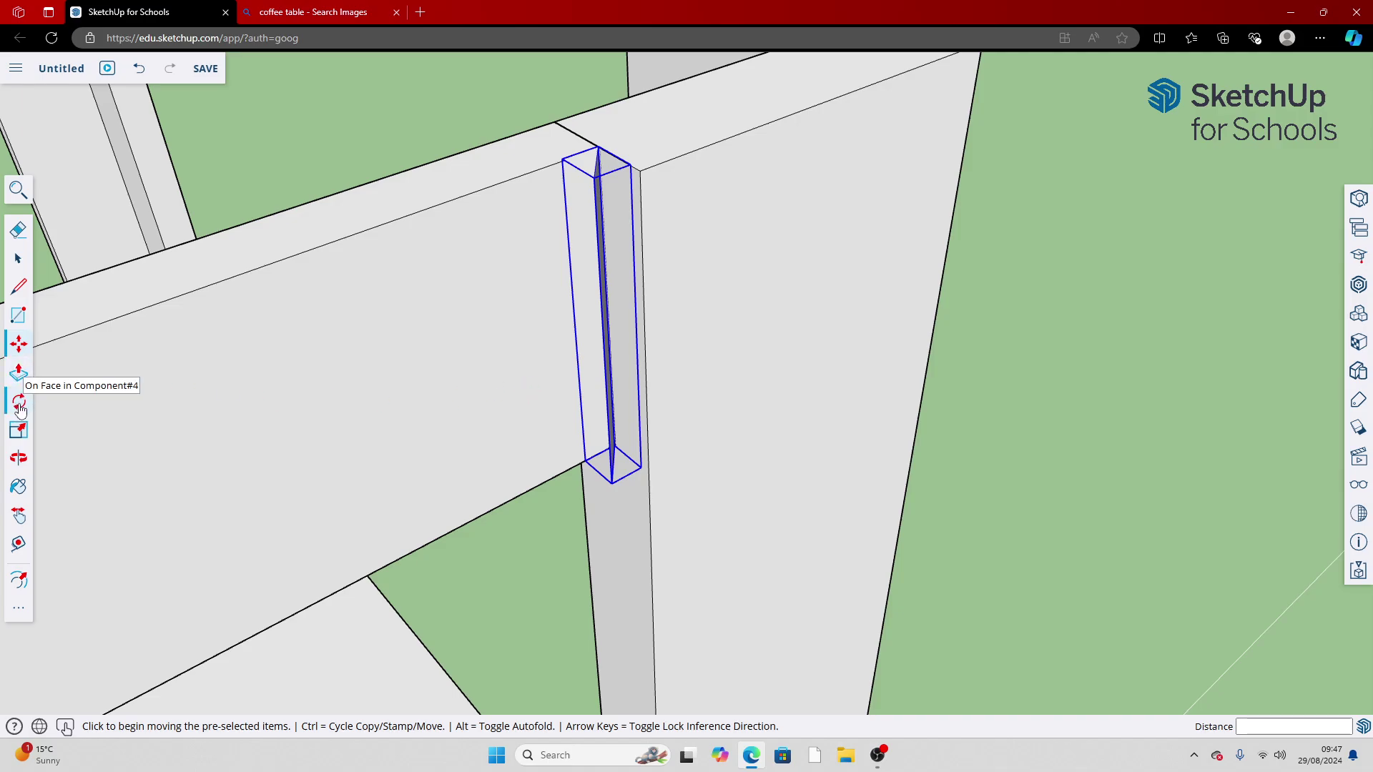
pyautogui.click(18, 401)
pyautogui.click(611, 483)
pyautogui.click(567, 509)
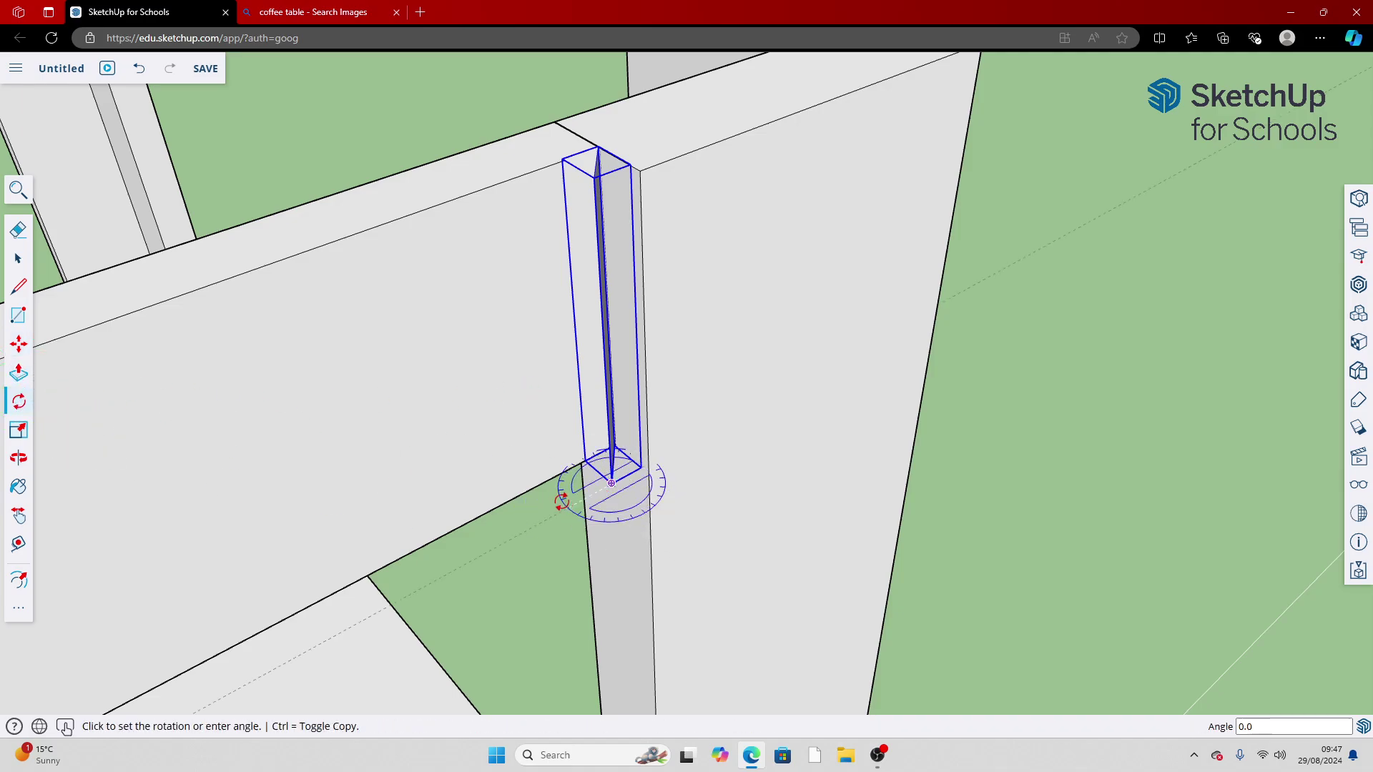
pyautogui.click(522, 402)
# Move the rotated filler about 4 mm back towards the joint between the top rail and the leg
pyautogui.click(20, 346)
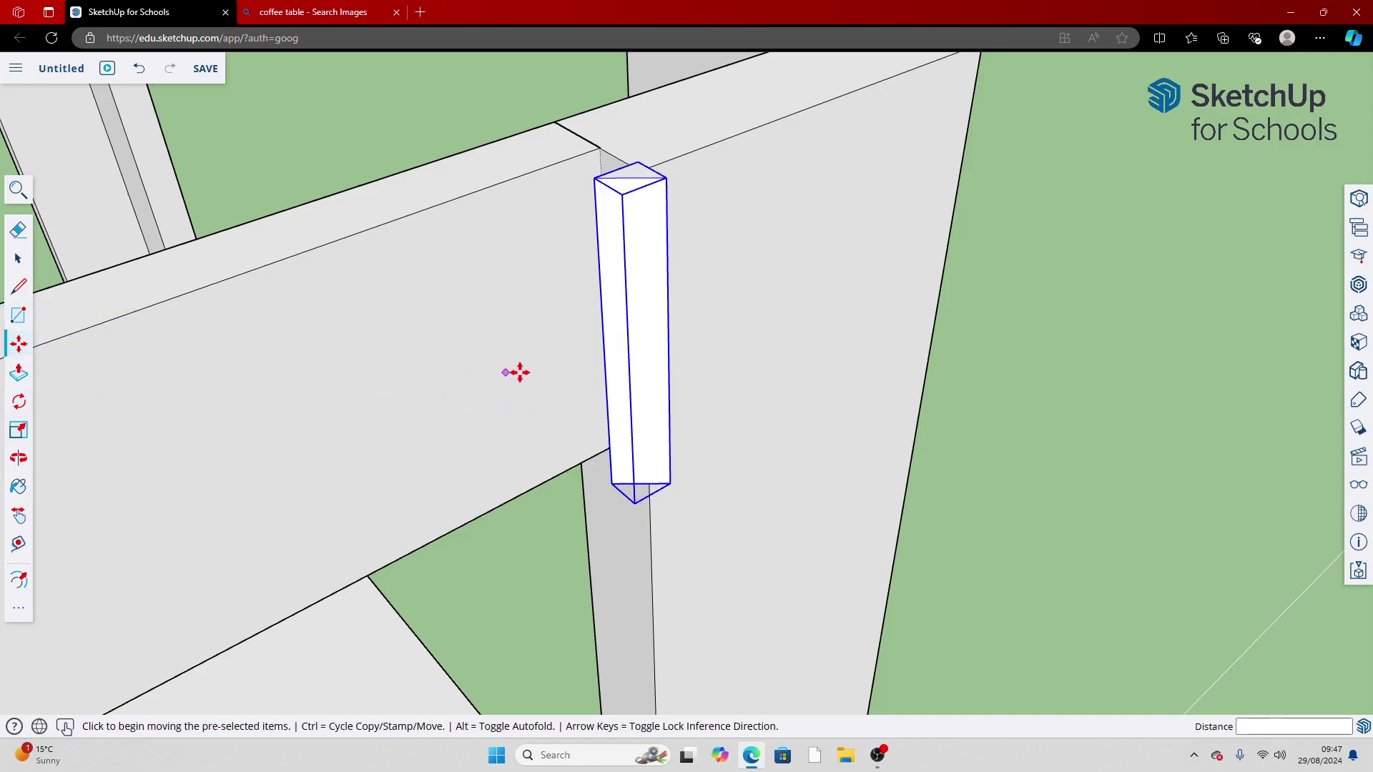
pyautogui.click(655, 375)
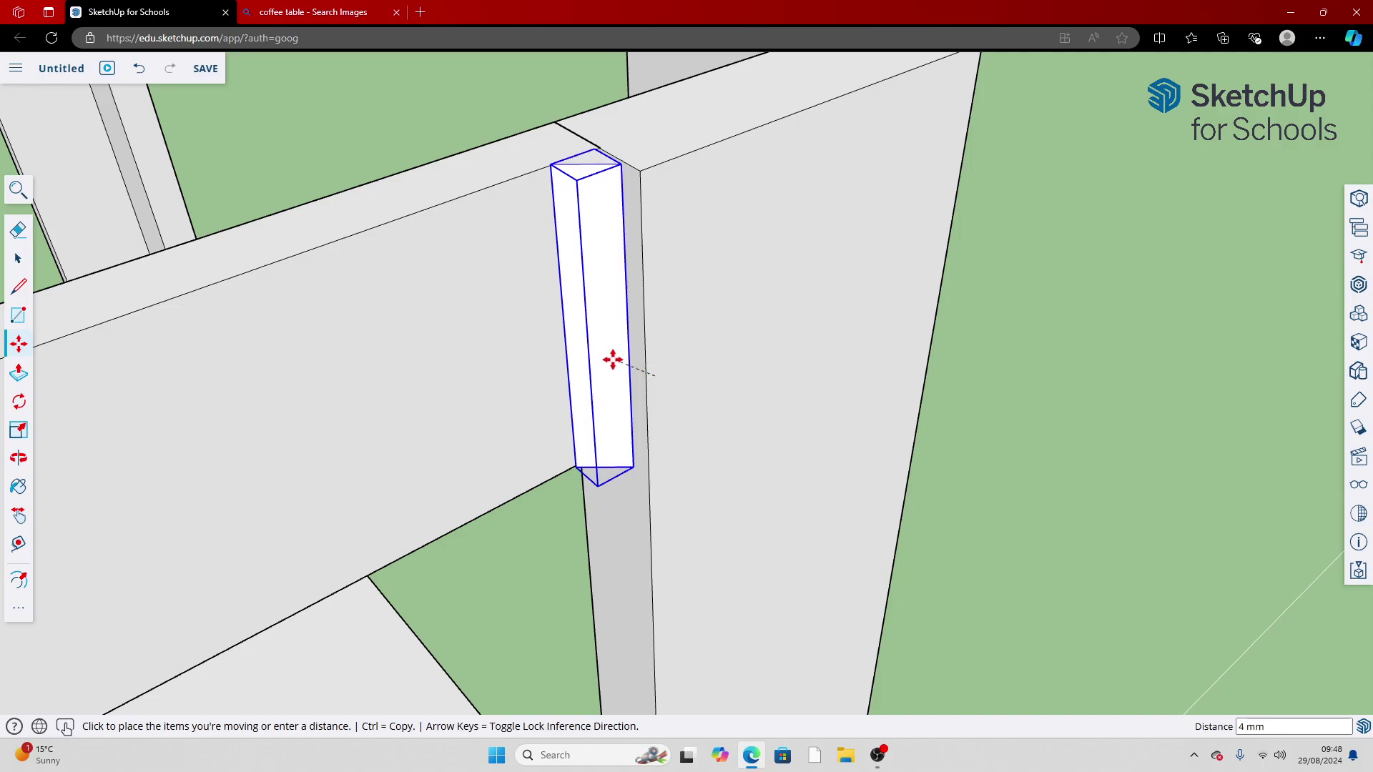
pyautogui.click(594, 114)
pyautogui.scroll(6, 558, 150)
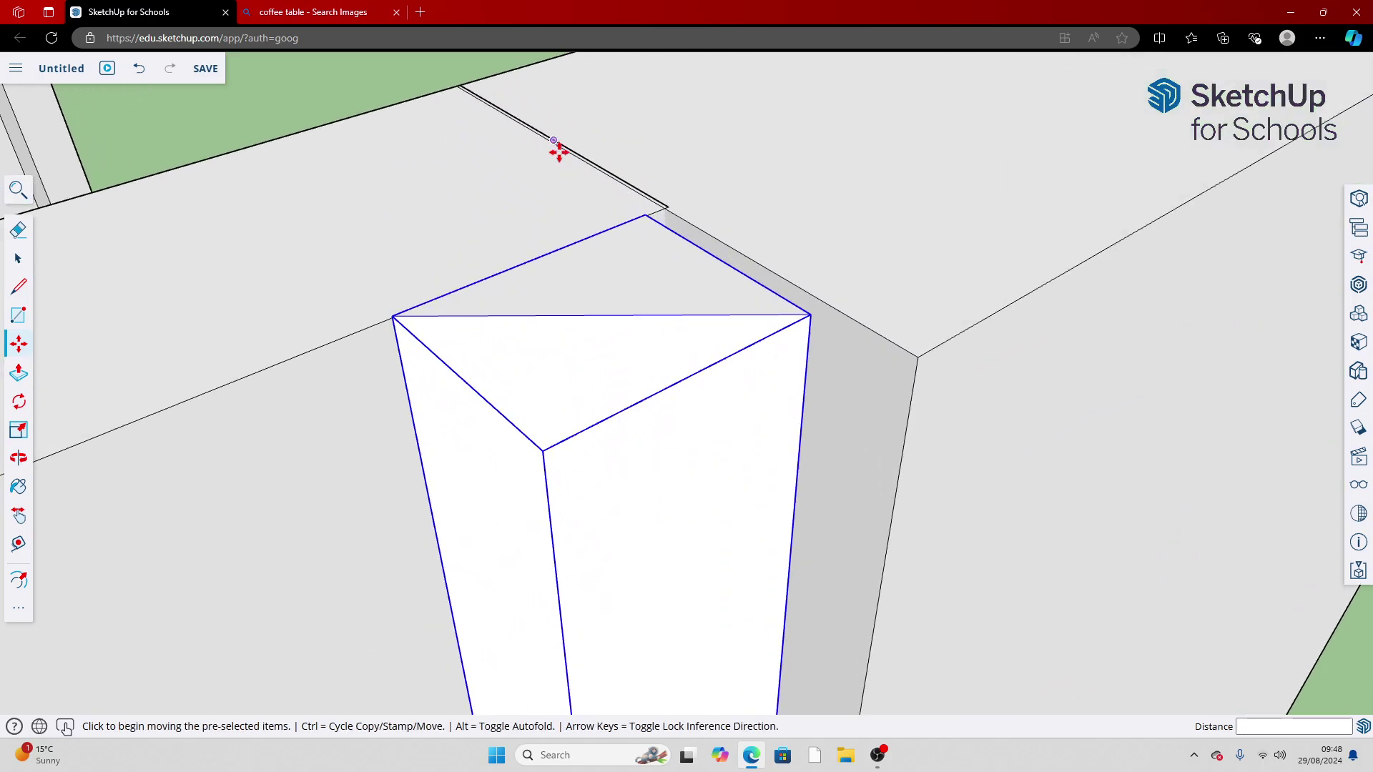
pyautogui.click(671, 293)
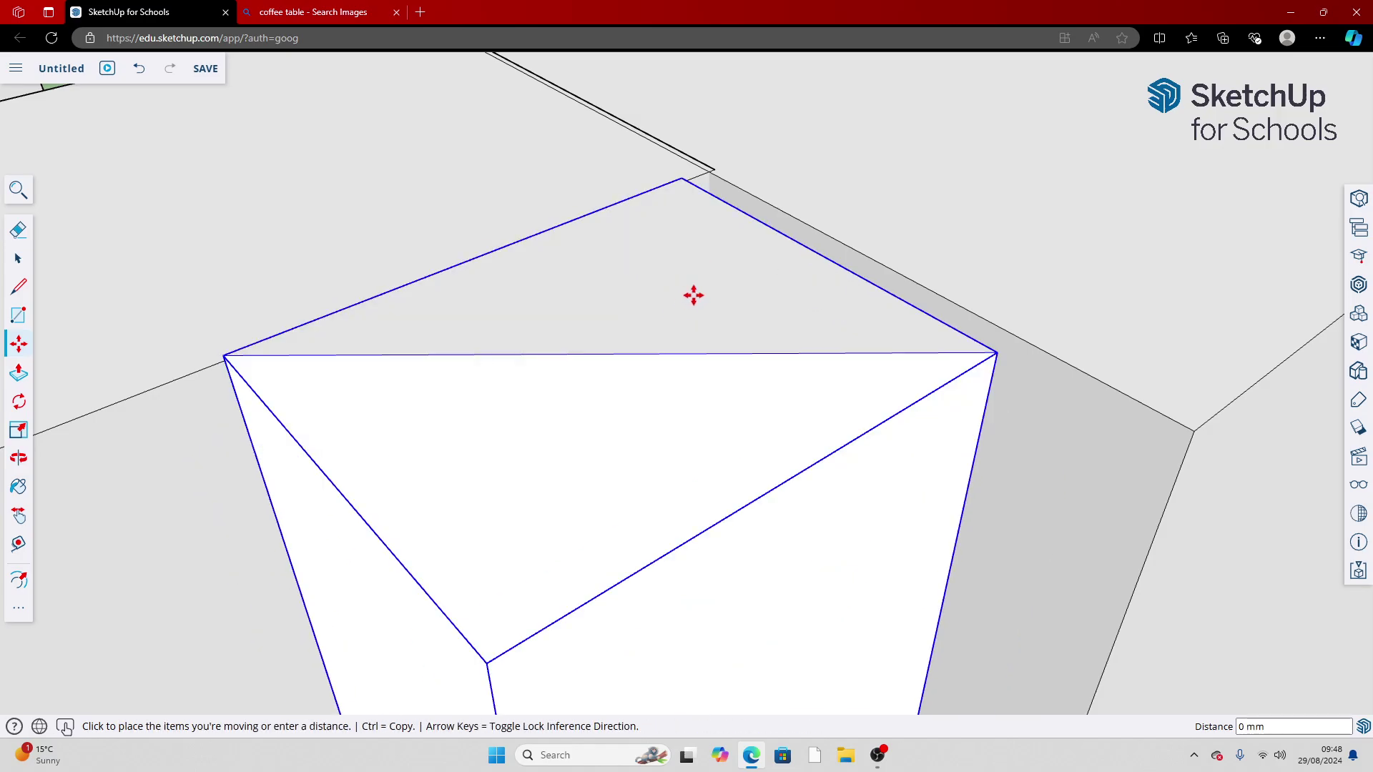
pyautogui.press('Escape')
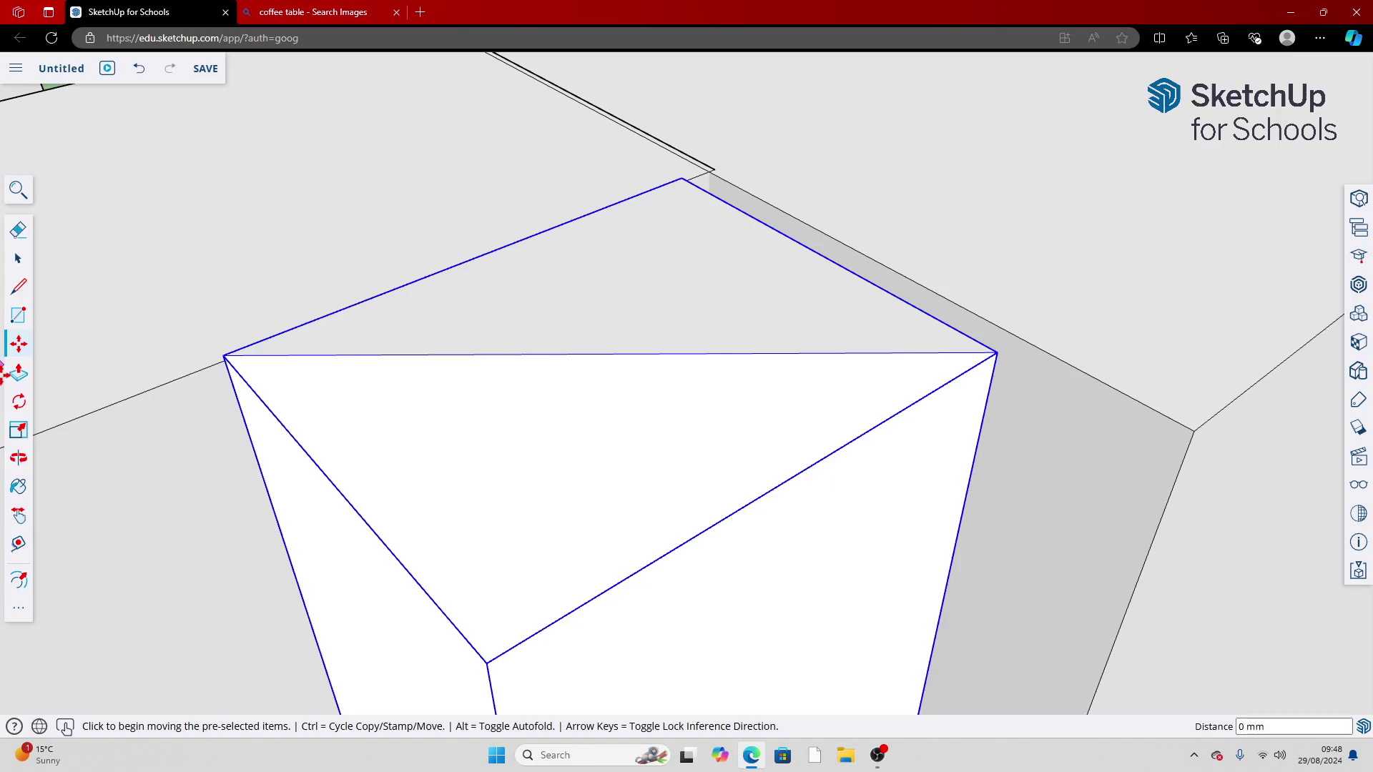
# Shift the filler in two small moves of about 1 mm each to fit its corner into the rail-leg joint
pyautogui.click(29, 463)
pyautogui.moveTo(658, 383); pyautogui.dragTo(708, 456)
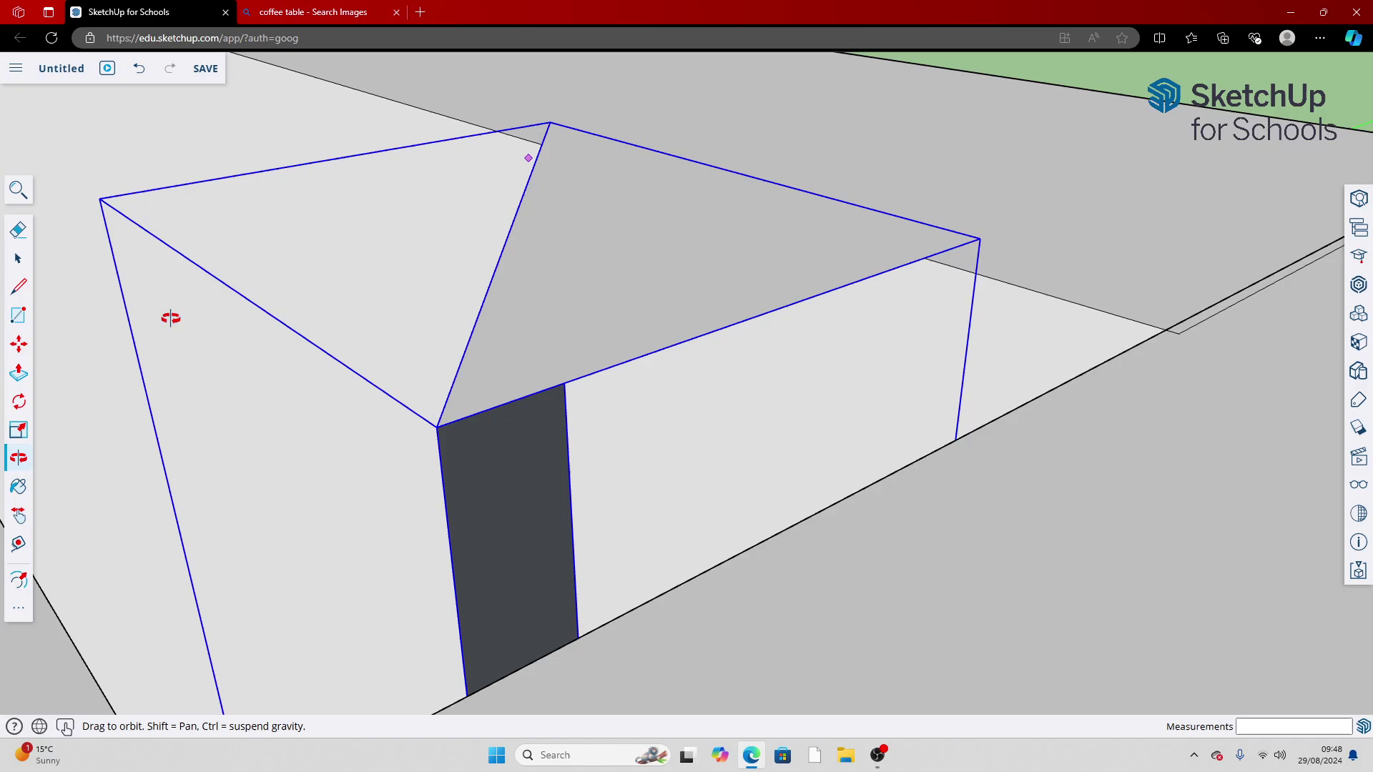
pyautogui.click(20, 345)
pyautogui.click(719, 306)
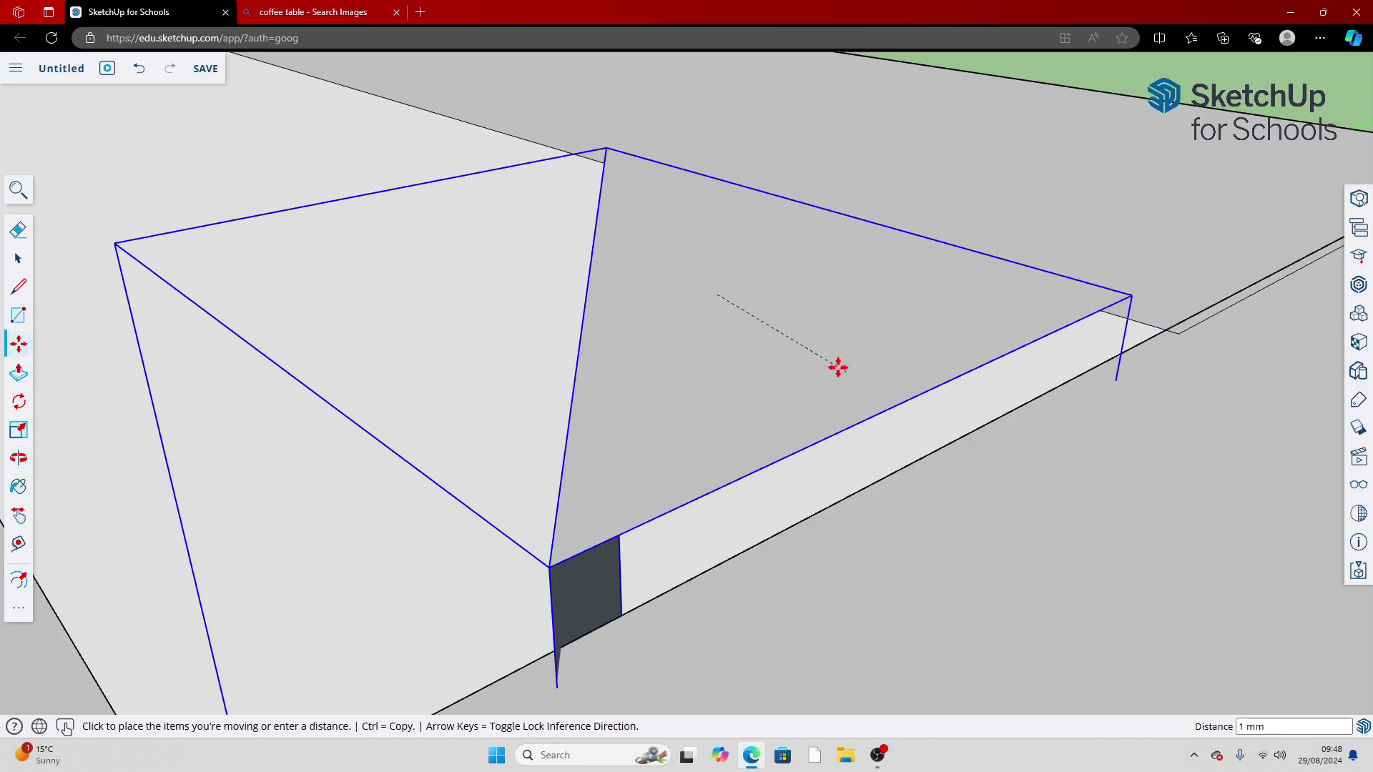
pyautogui.click(838, 368)
pyautogui.click(1132, 297)
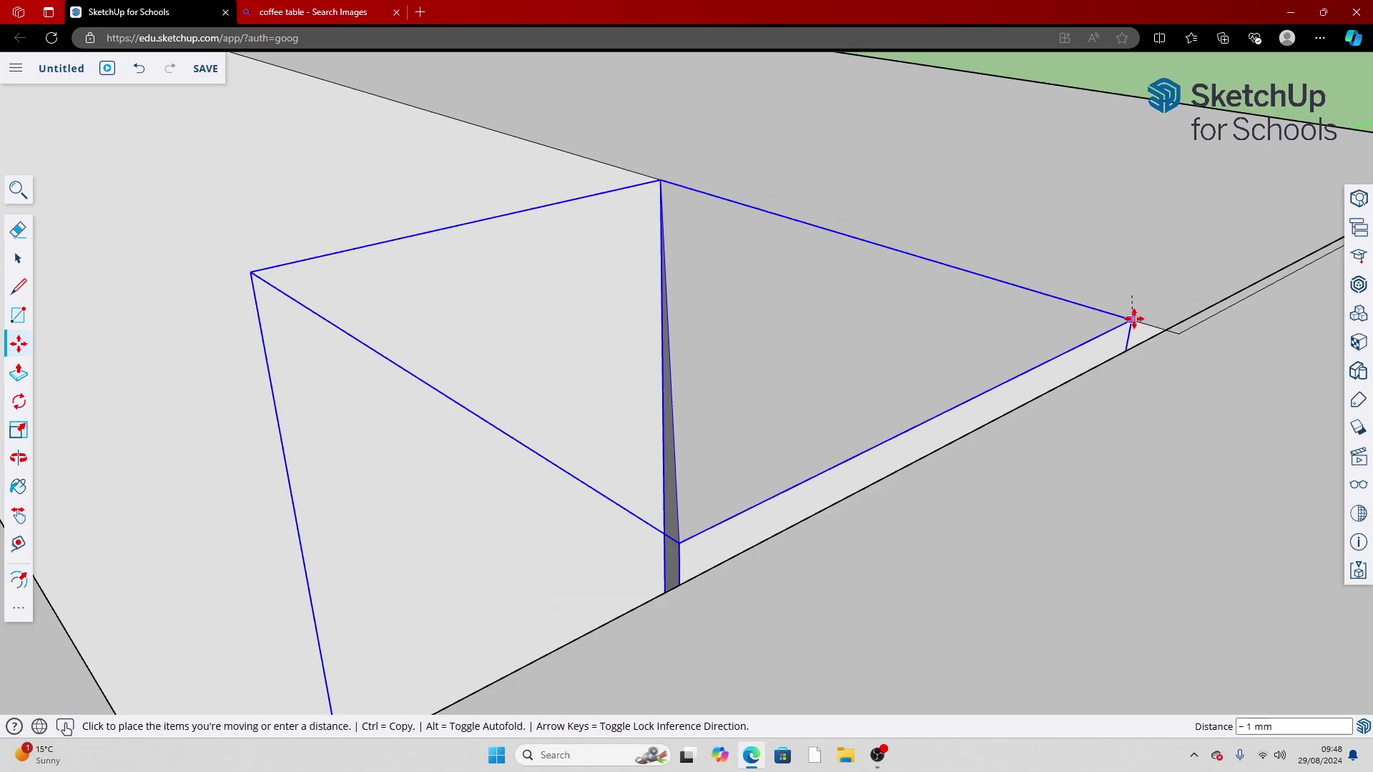
pyautogui.click(1161, 331)
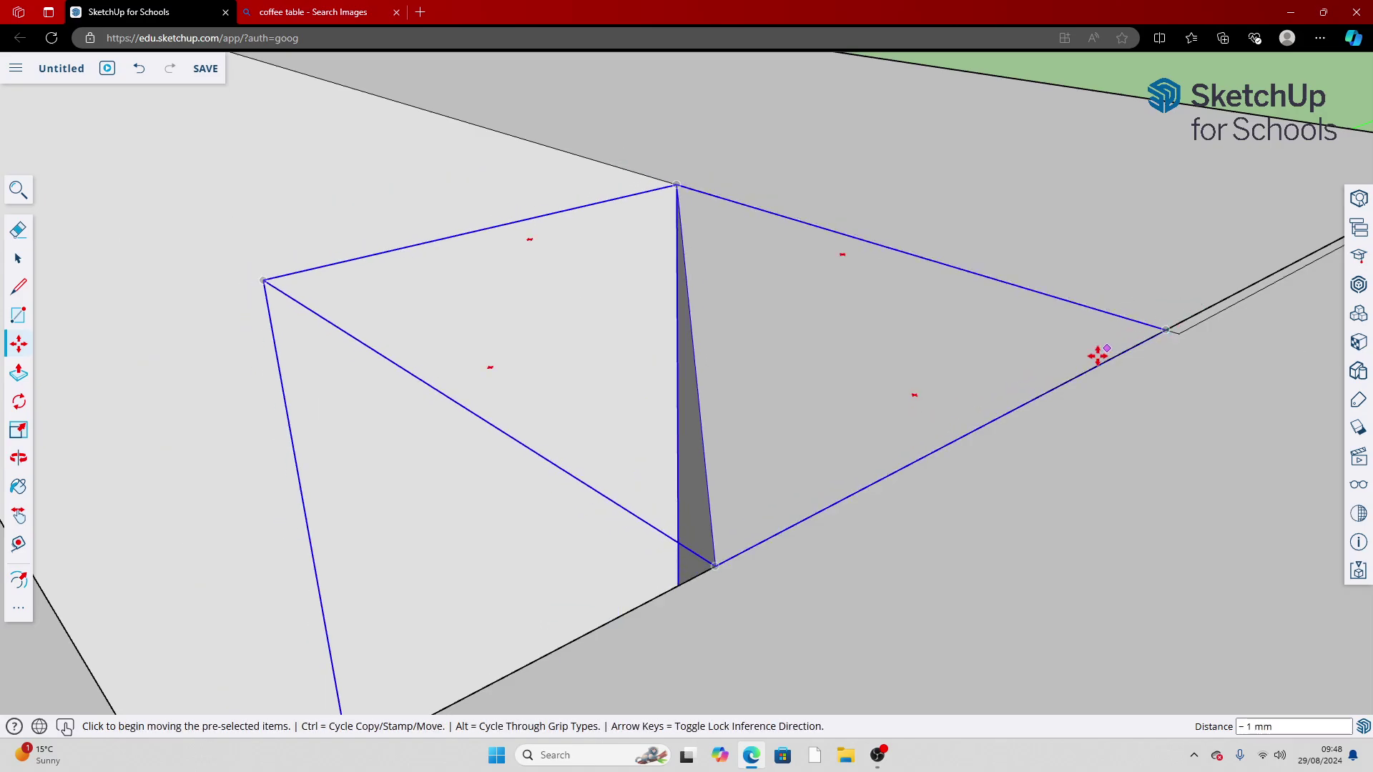
# Examine the fillers at the top rail's ends and how the lower shelf meets the legs
pyautogui.scroll(-10, 1048, 374)
pyautogui.scroll(-10, 1048, 374)
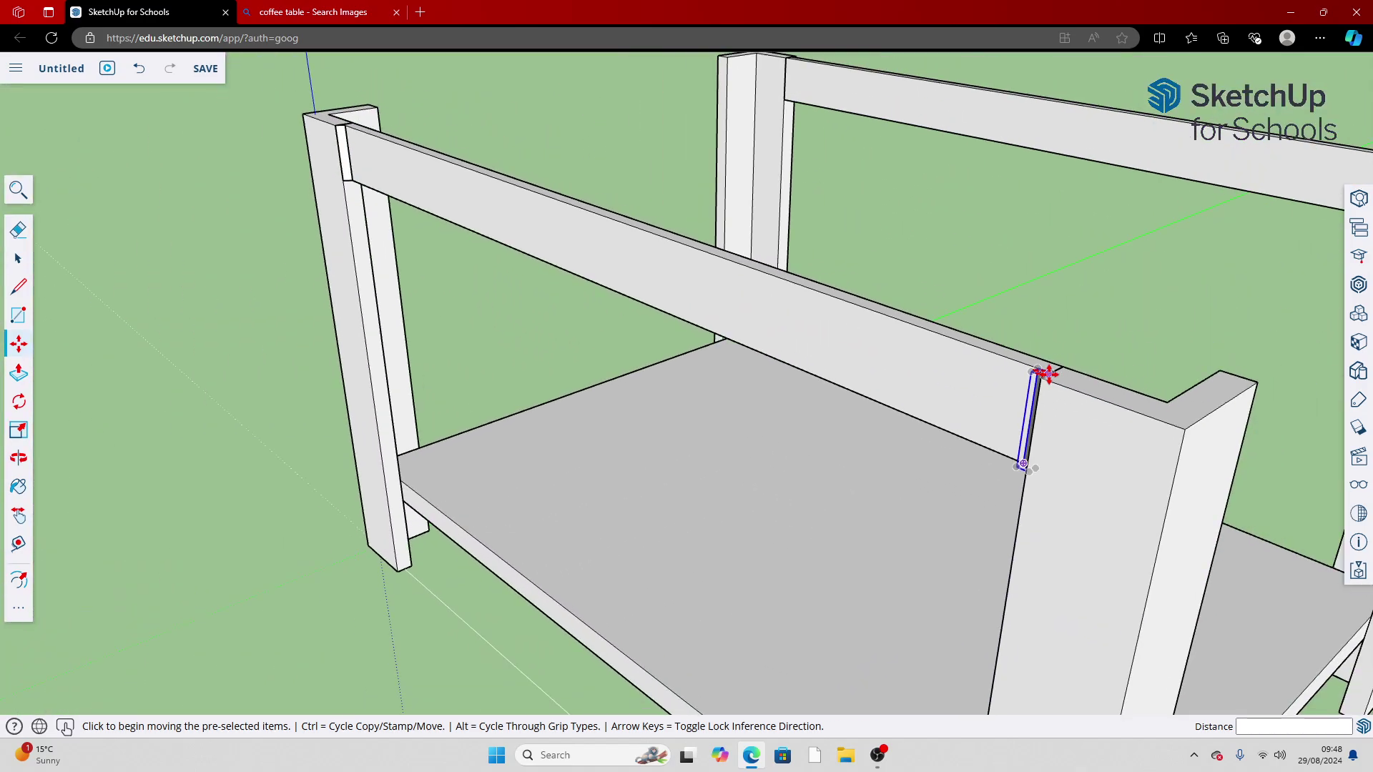
pyautogui.press('space')
pyautogui.scroll(3, 1172, 331)
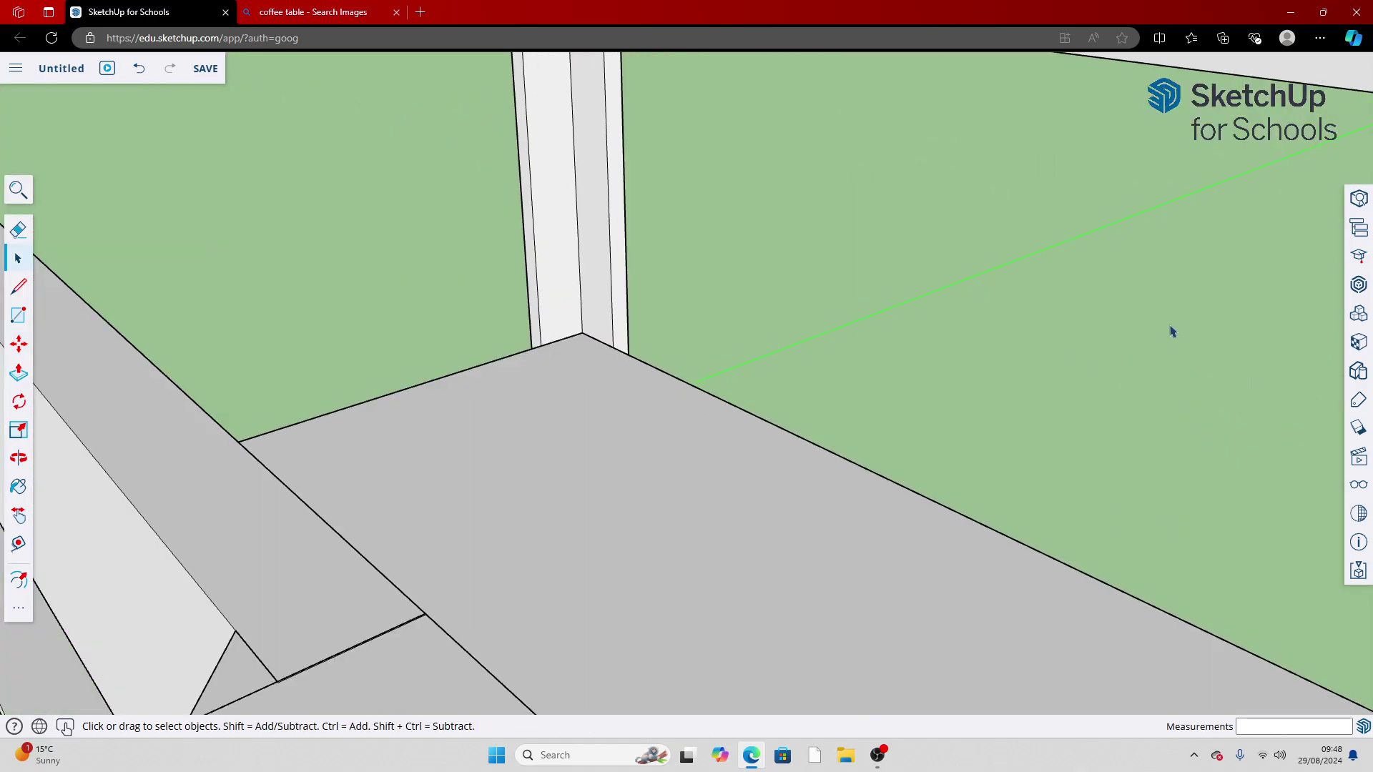
pyautogui.scroll(-8, 454, 590)
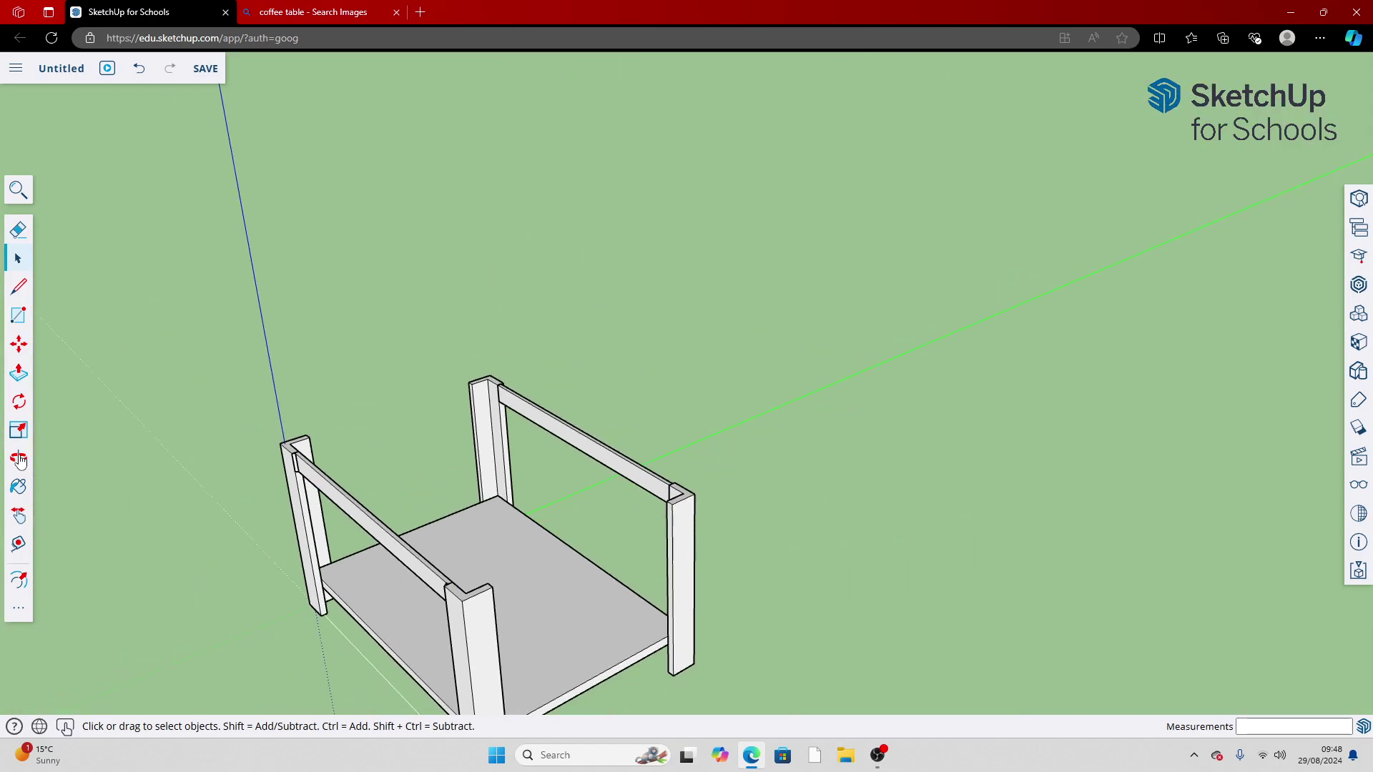
pyautogui.click(19, 460)
pyautogui.moveTo(372, 593); pyautogui.dragTo(918, 532)
pyautogui.scroll(10, 1216, 218)
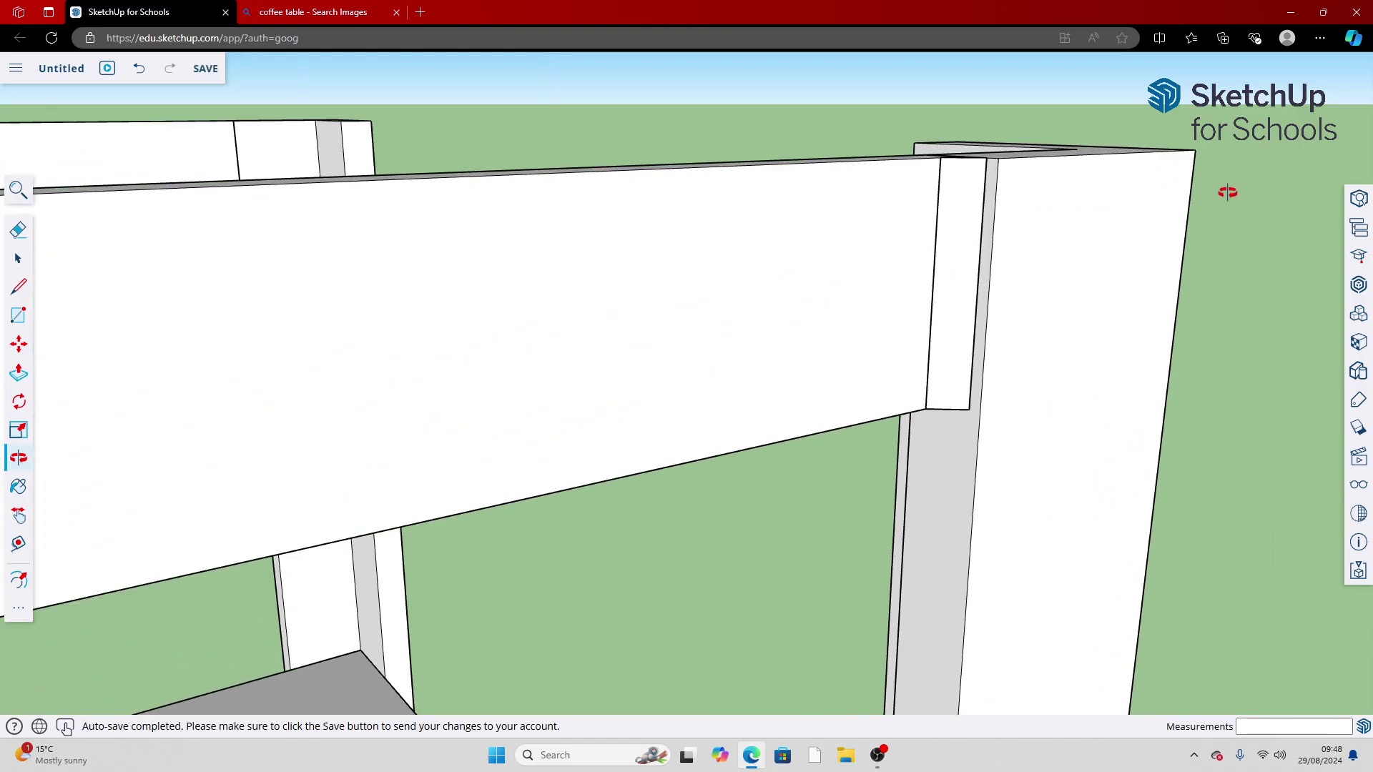
pyautogui.scroll(3, 907, 278)
pyautogui.moveTo(906, 277); pyautogui.dragTo(616, 312)
pyautogui.scroll(5, 616, 312)
pyautogui.moveTo(650, 362)
pyautogui.mouseDown()
pyautogui.moveTo(264, 460)
pyautogui.moveTo(476, 408)
pyautogui.moveTo(458, 401)
pyautogui.mouseUp()
pyautogui.click(19, 286)
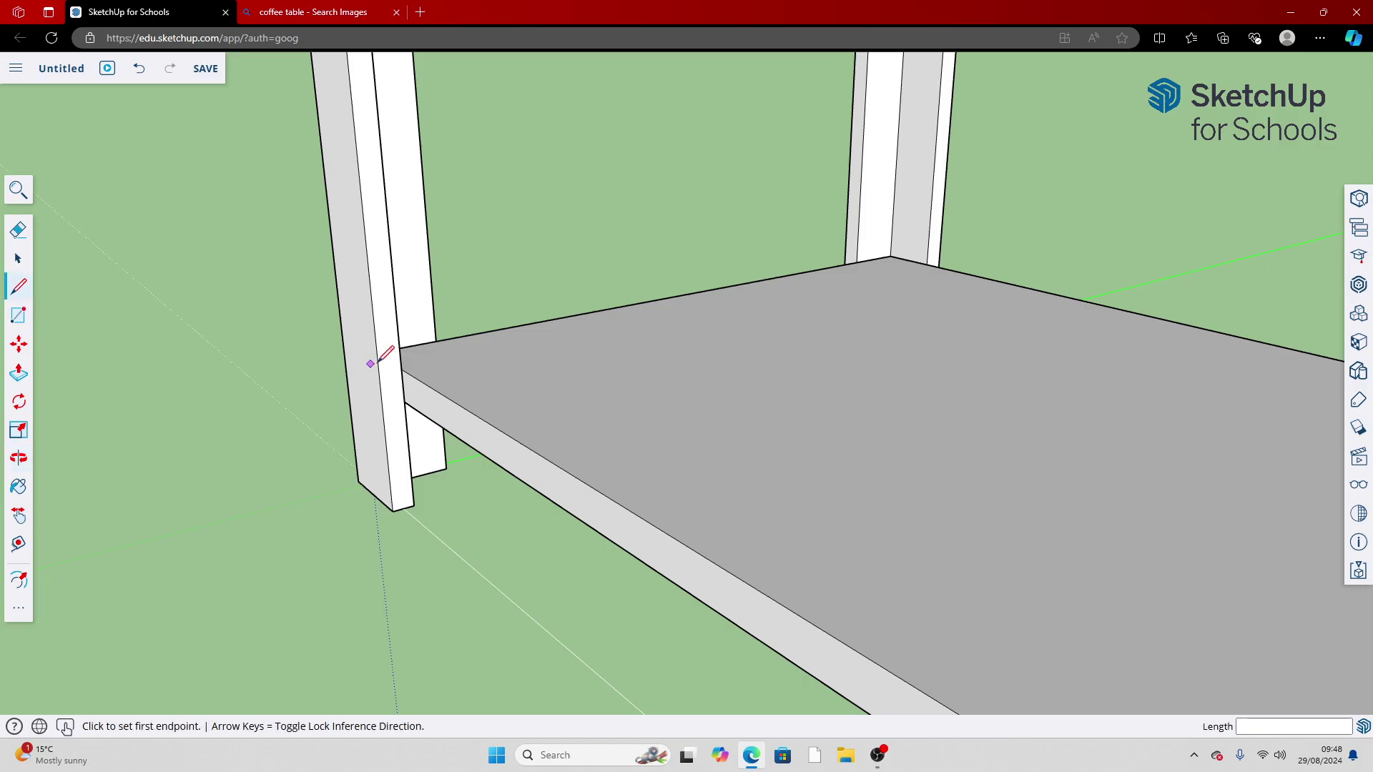
pyautogui.scroll(2, 467, 421)
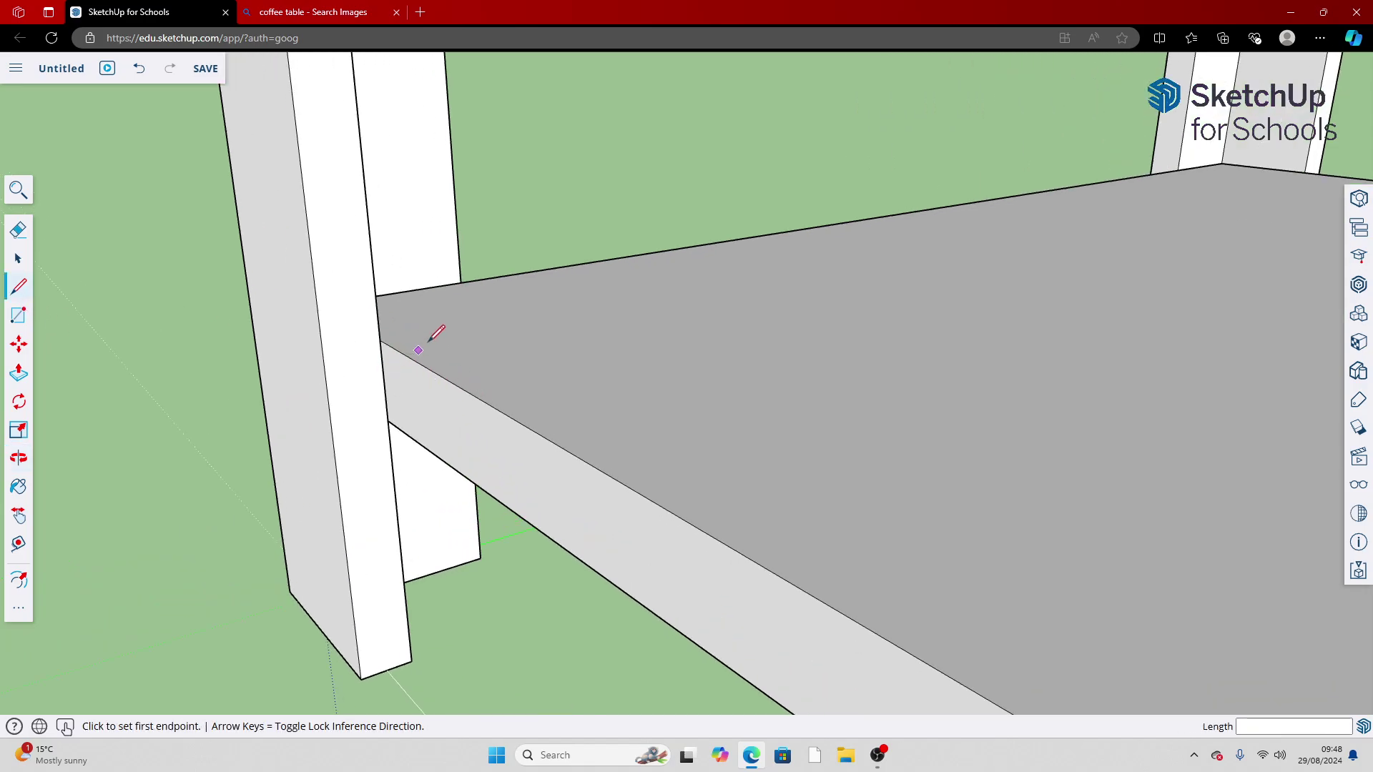
pyautogui.scroll(-8, 430, 338)
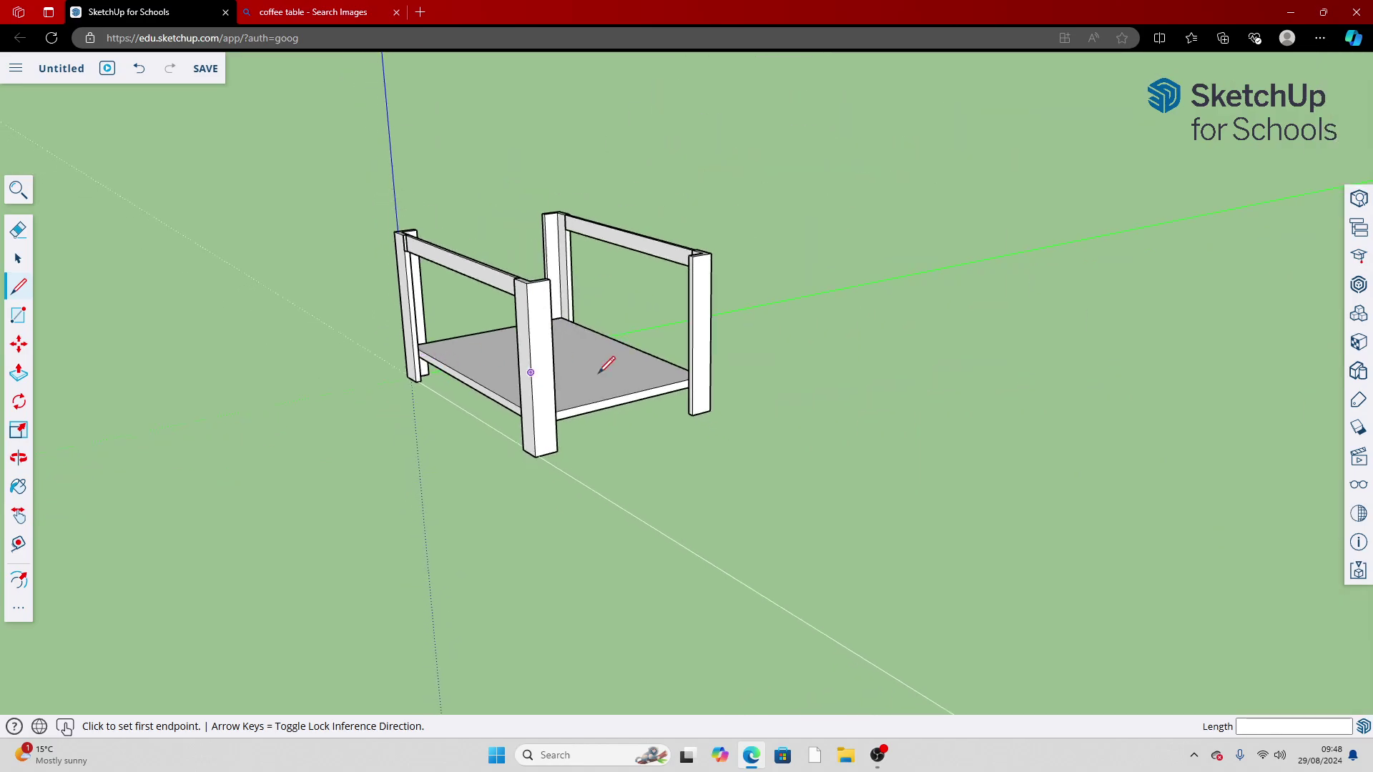
# Copy the lower shelf component to the open area beside the table frame
pyautogui.press('space')
pyautogui.doubleClick(612, 386)
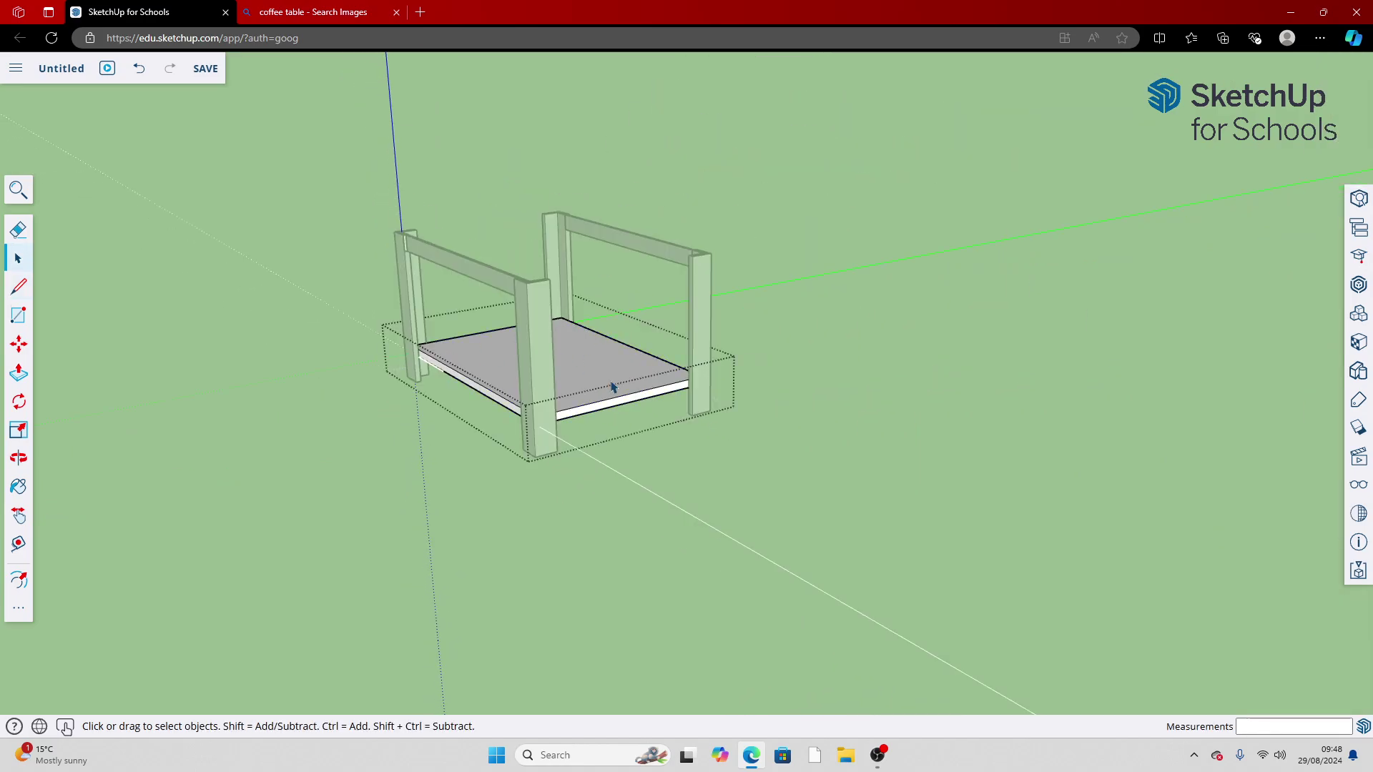
pyautogui.click(744, 313)
pyautogui.click(588, 379)
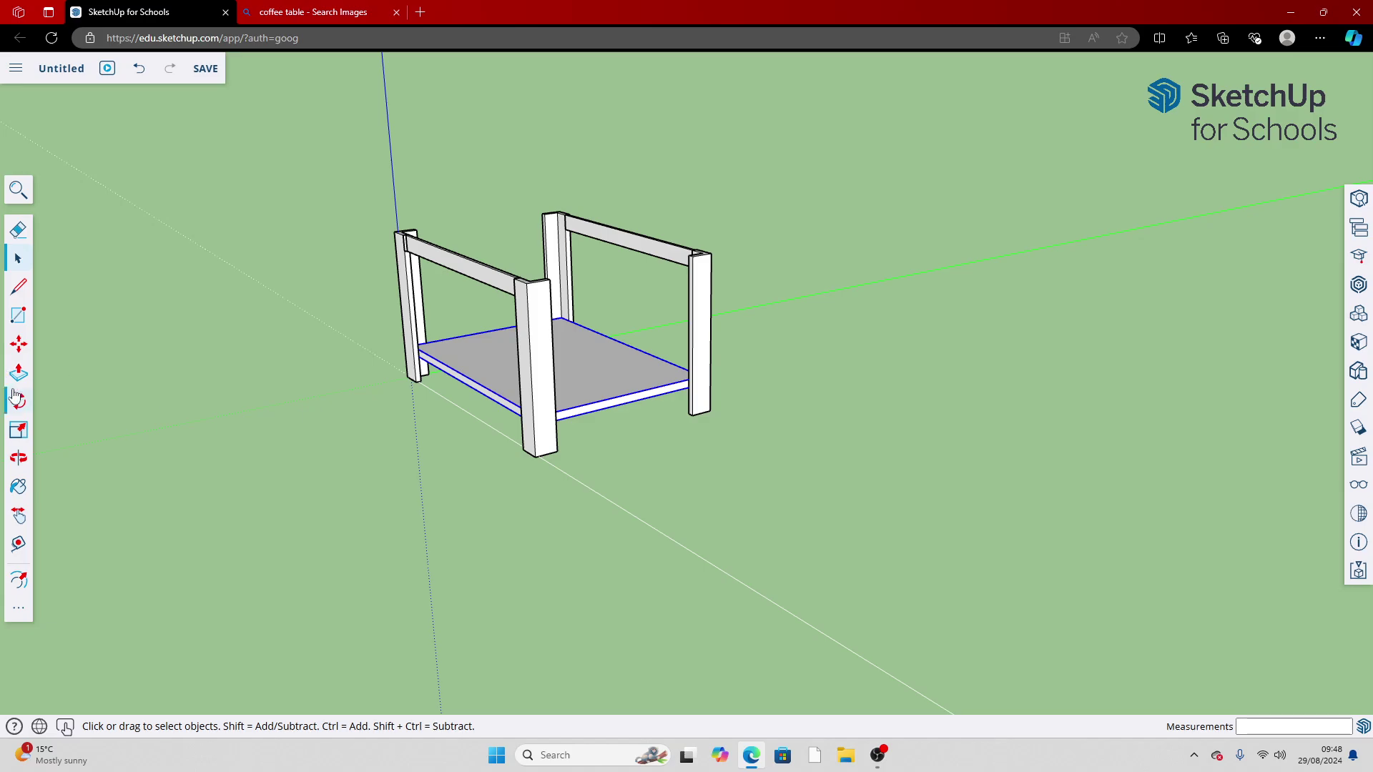
pyautogui.click(19, 344)
pyautogui.press('ctrl')
pyautogui.click(613, 371)
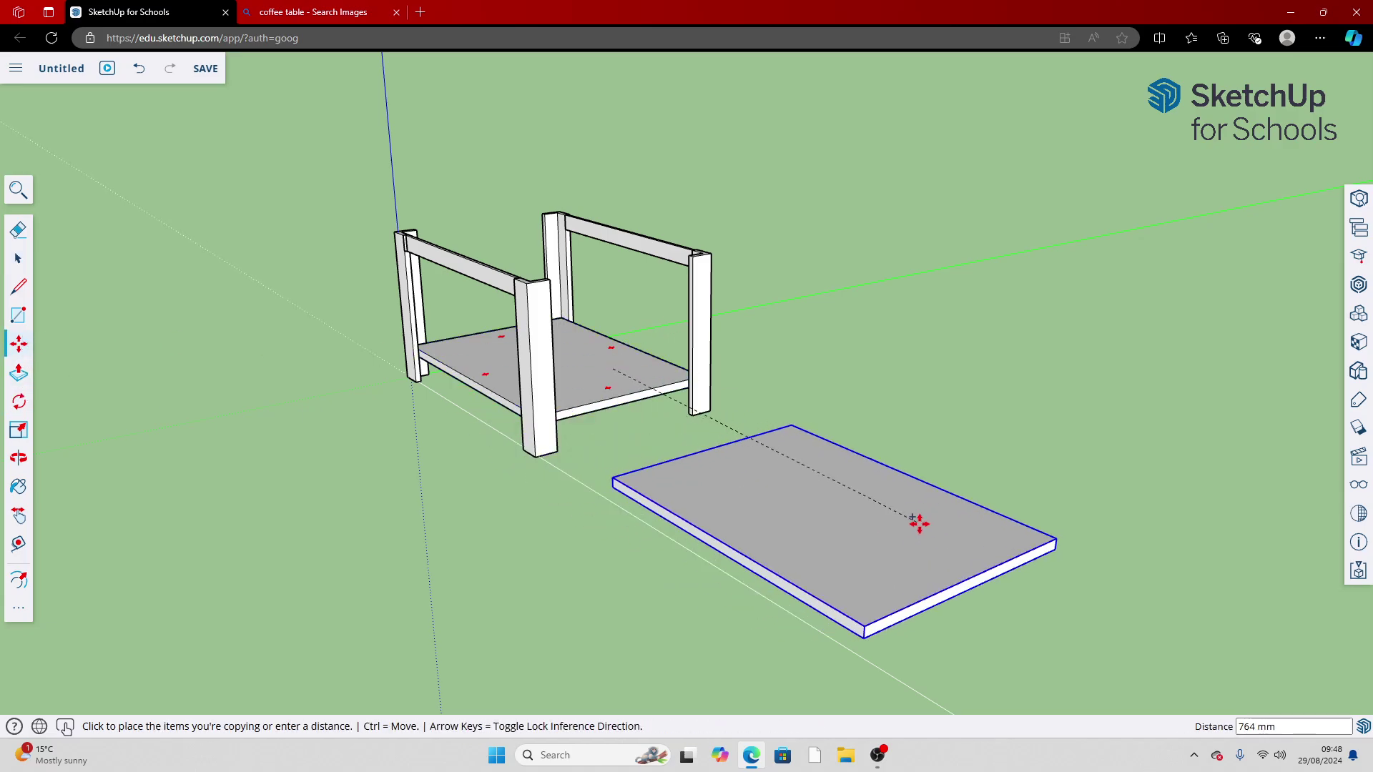
pyautogui.click(903, 511)
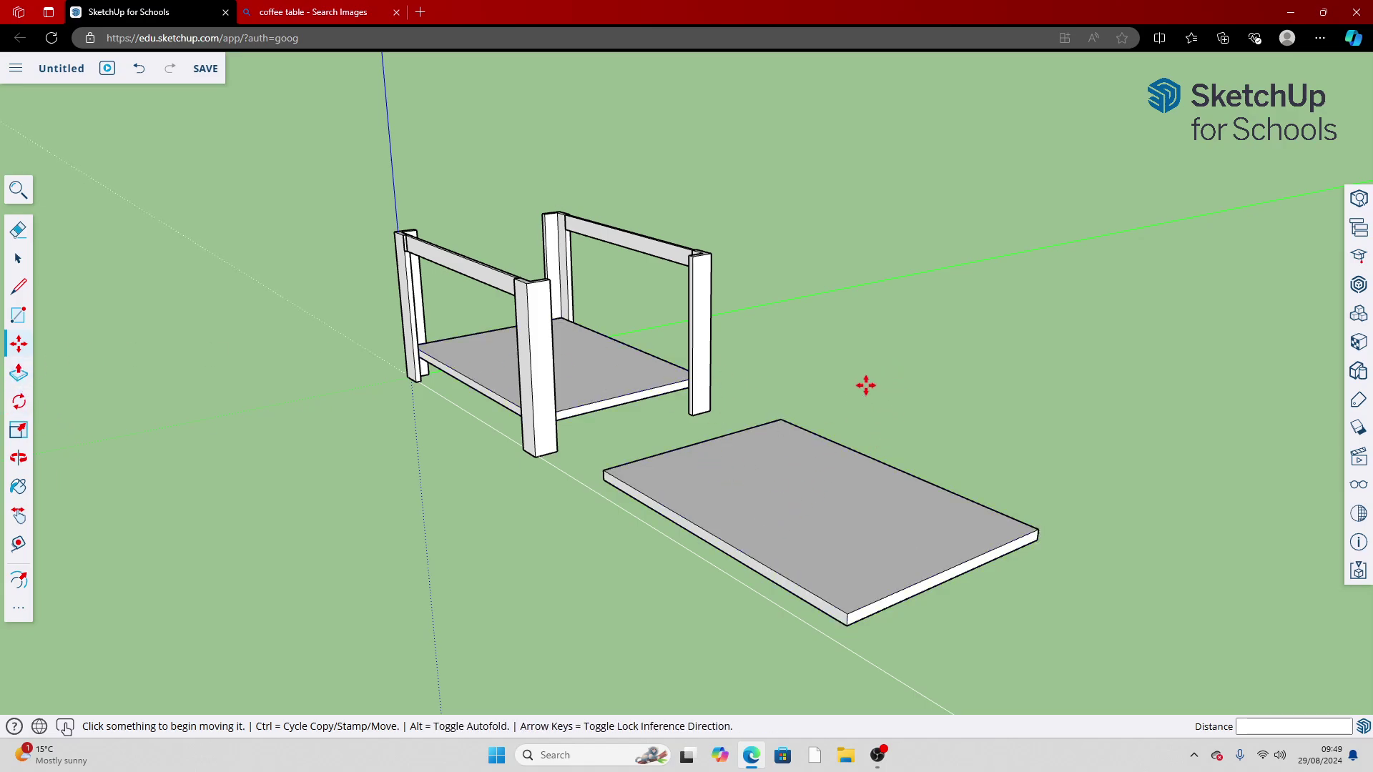
pyautogui.press('space')
pyautogui.doubleClick(833, 521)
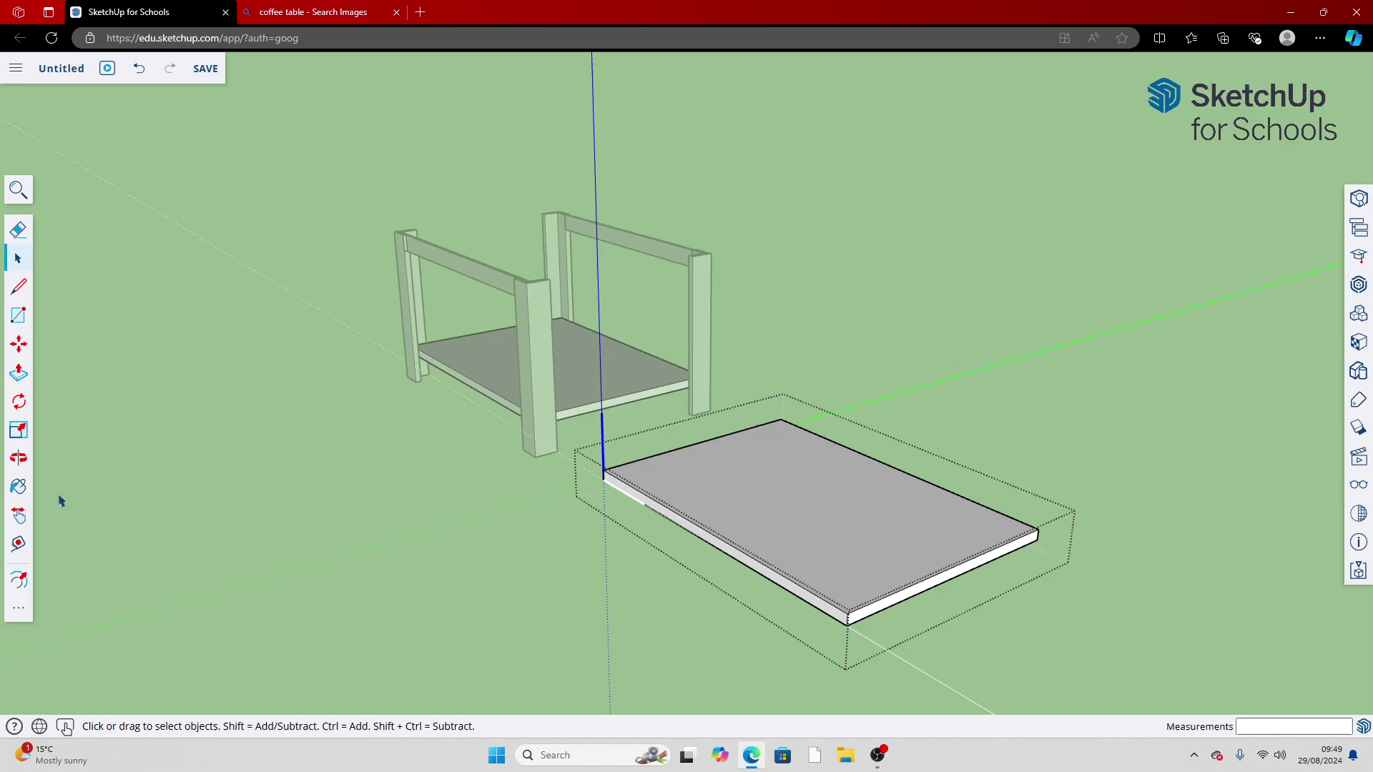
pyautogui.click(19, 282)
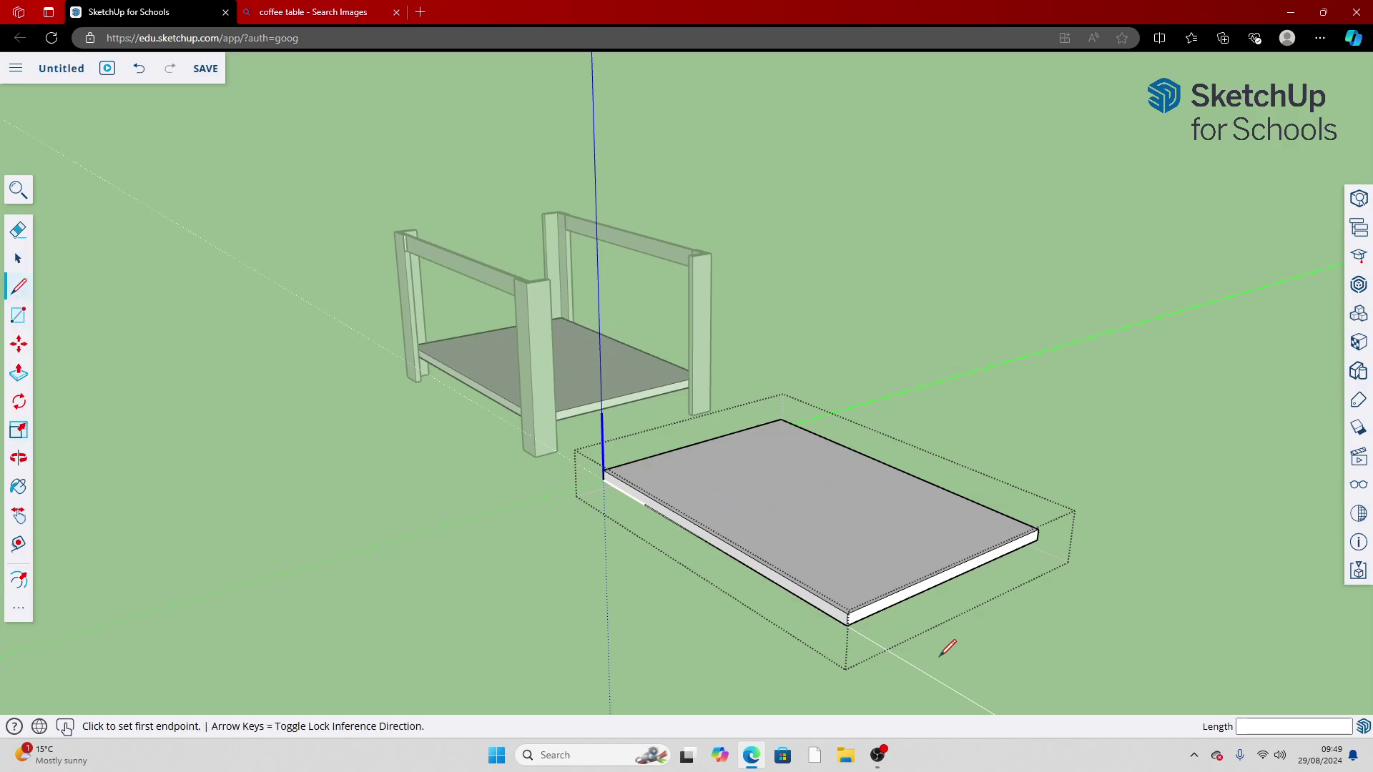
pyautogui.press('space')
pyautogui.rightClick(821, 543)
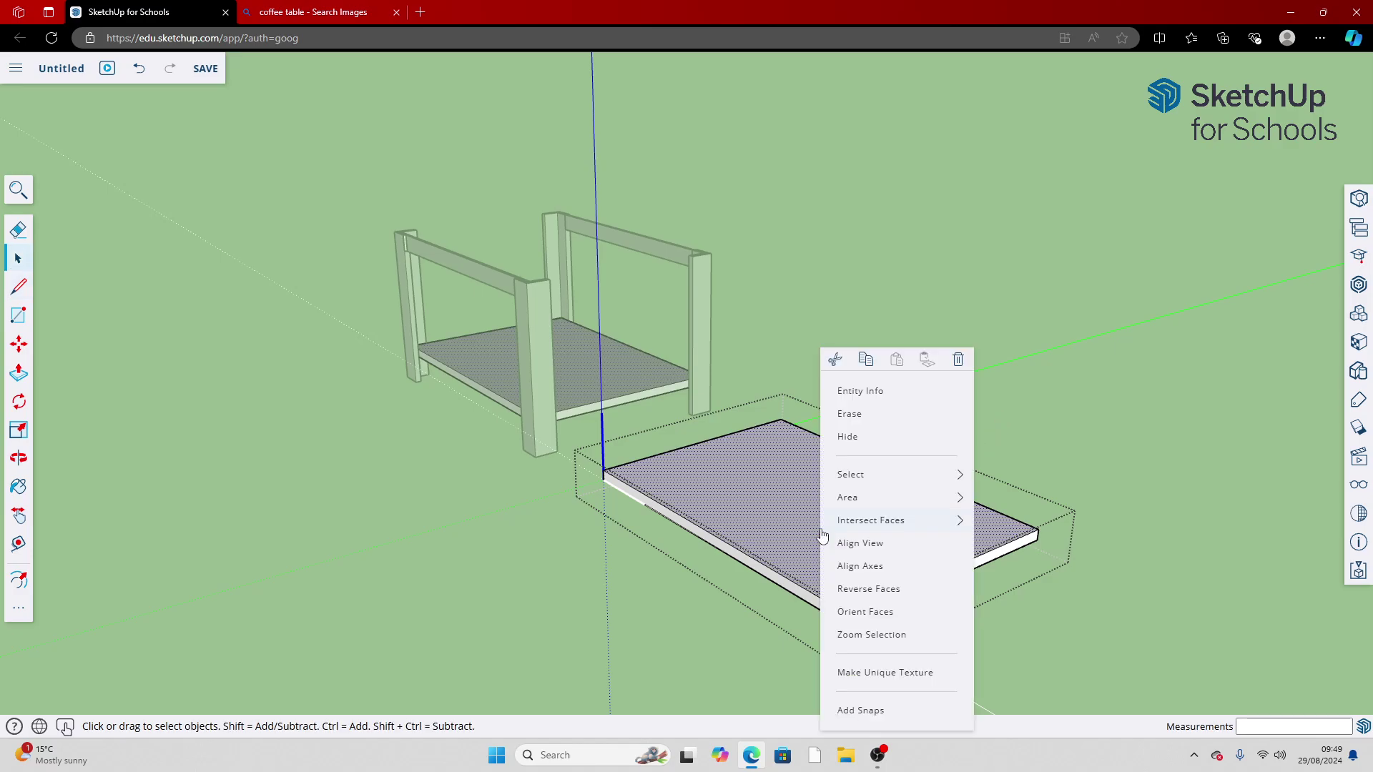
pyautogui.click(1097, 401)
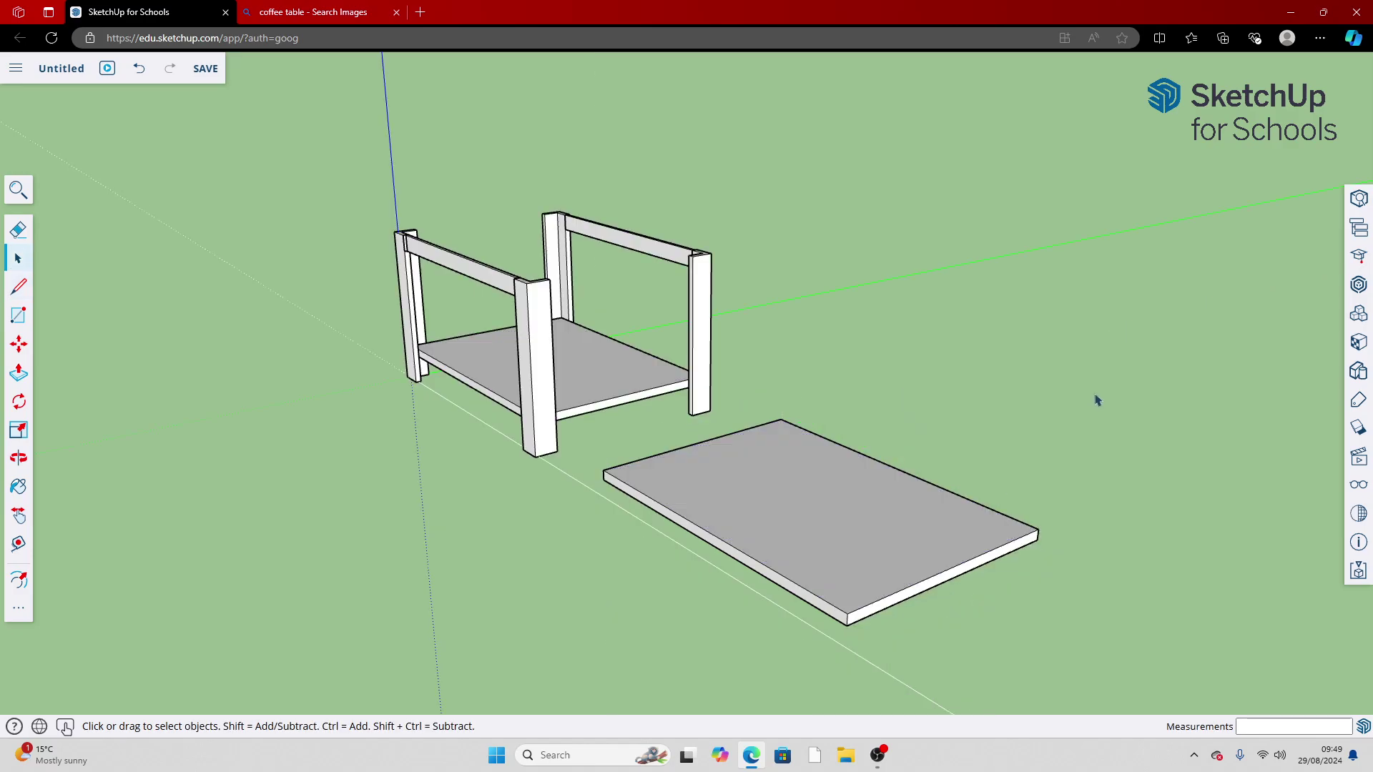
# Make the shelf copy a unique component, independent of the original shelf between the legs
pyautogui.click(840, 520)
pyautogui.doubleClick(838, 518)
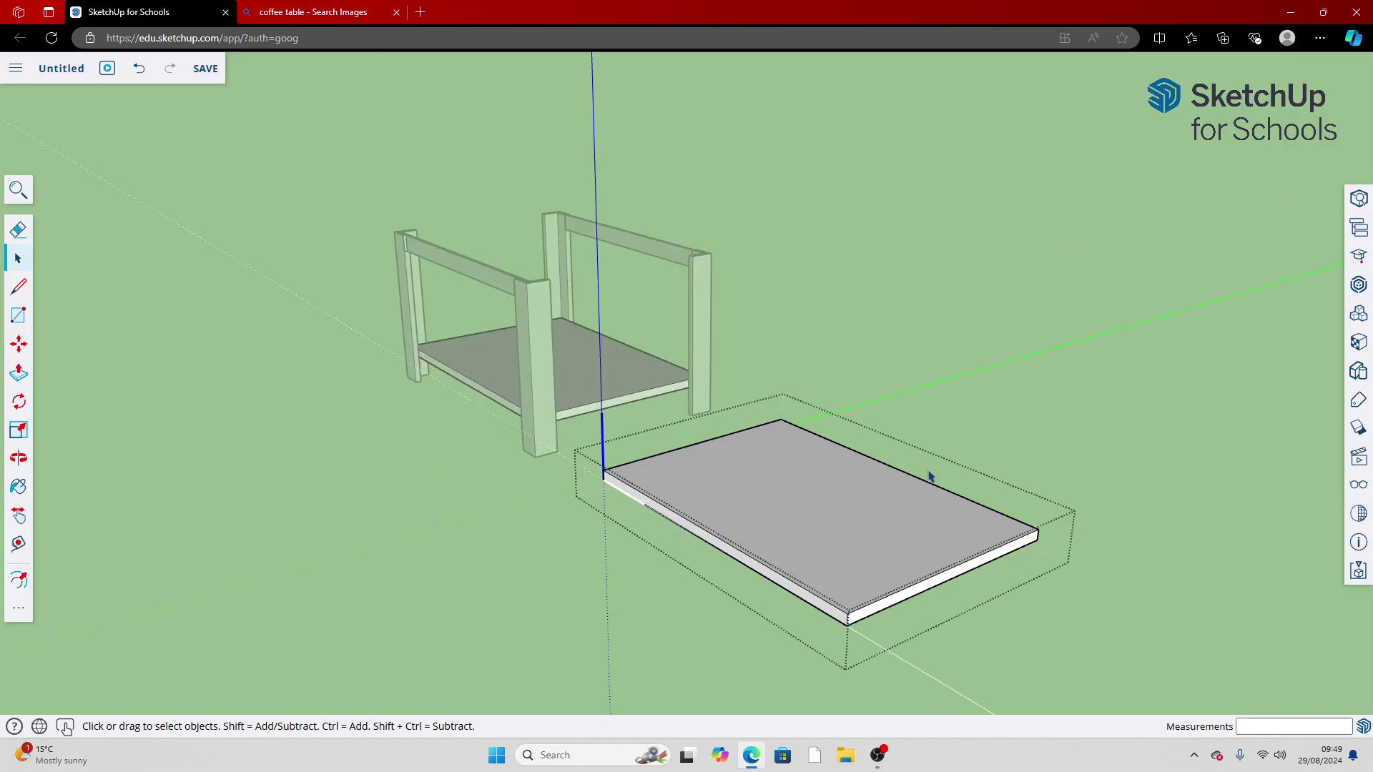
pyautogui.press('Escape')
pyautogui.click(842, 558)
pyautogui.rightClick(842, 558)
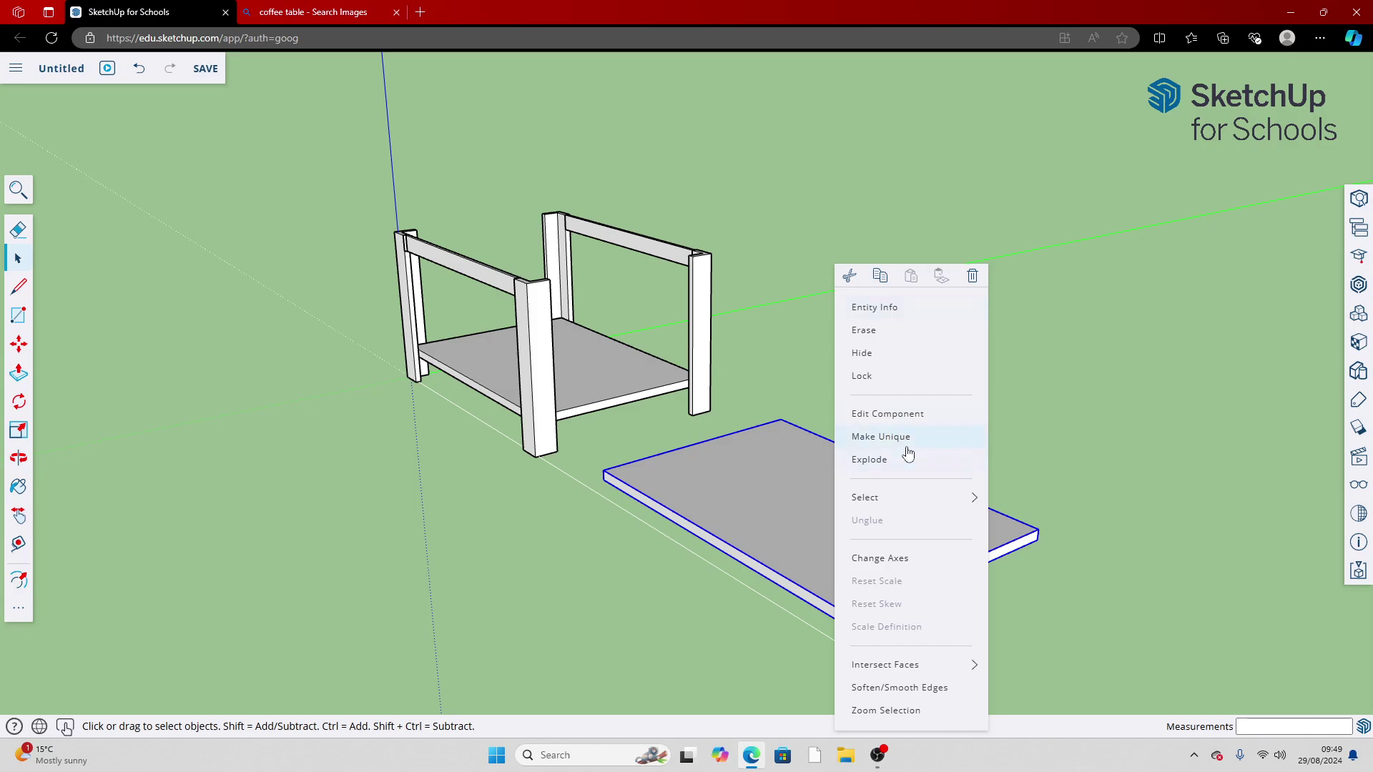
pyautogui.click(1159, 428)
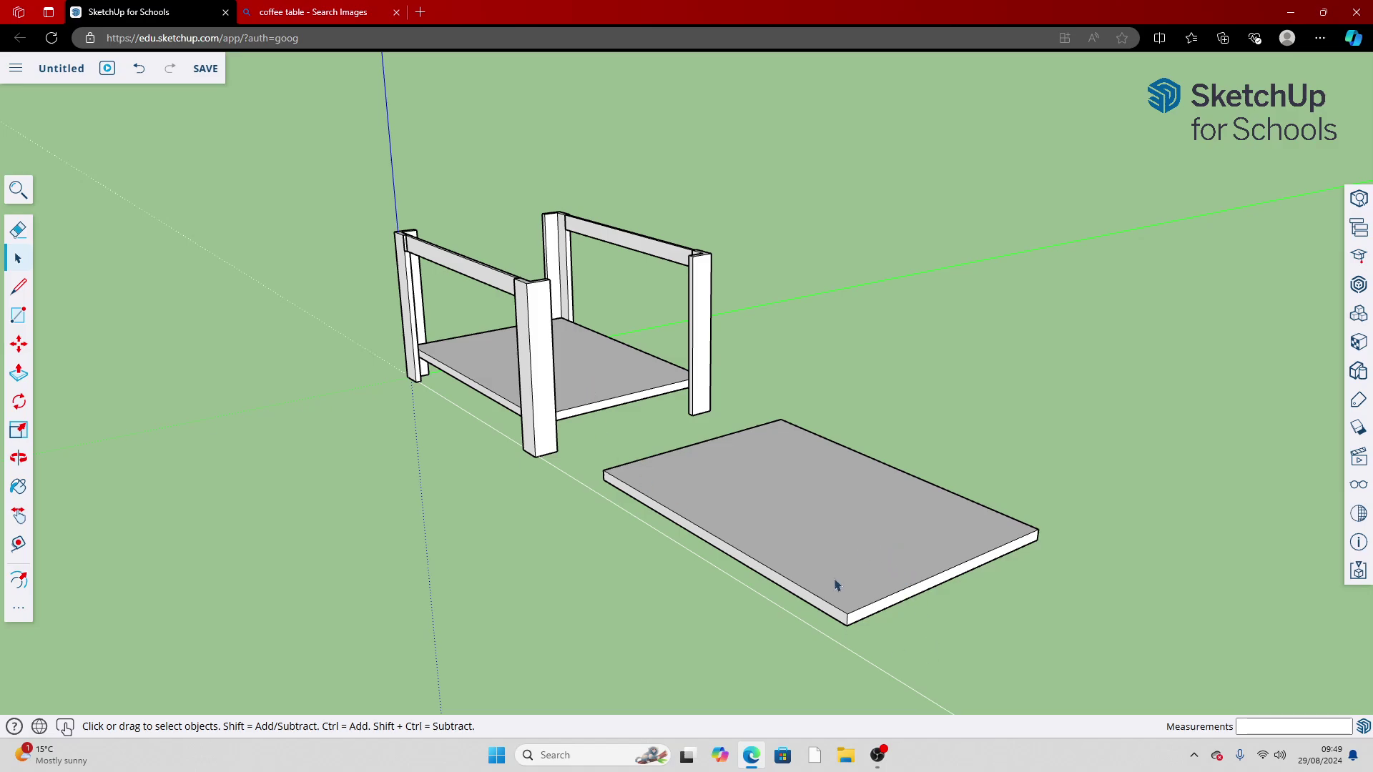
pyautogui.scroll(6, 836, 582)
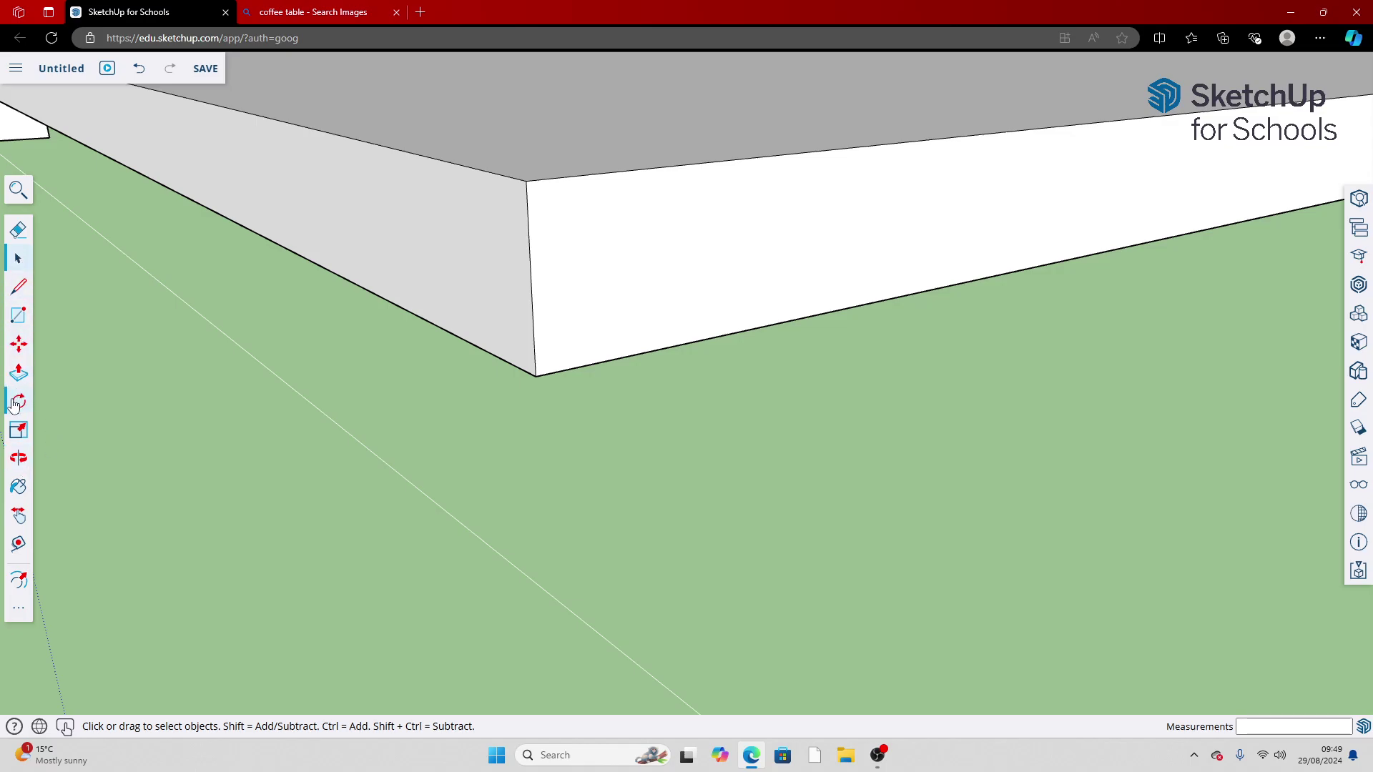
pyautogui.scroll(-5, 32, 402)
pyautogui.click(271, 247)
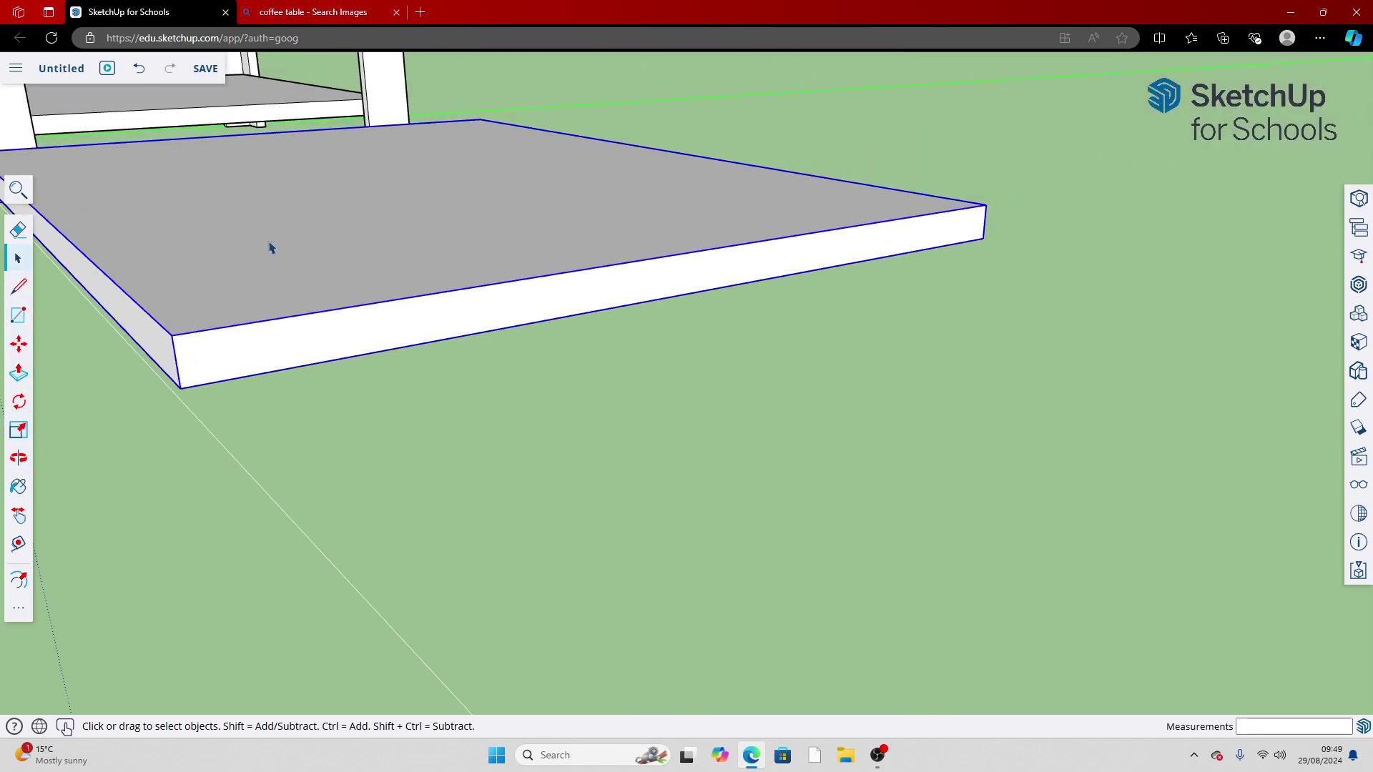
pyautogui.click(852, 148)
pyautogui.click(19, 458)
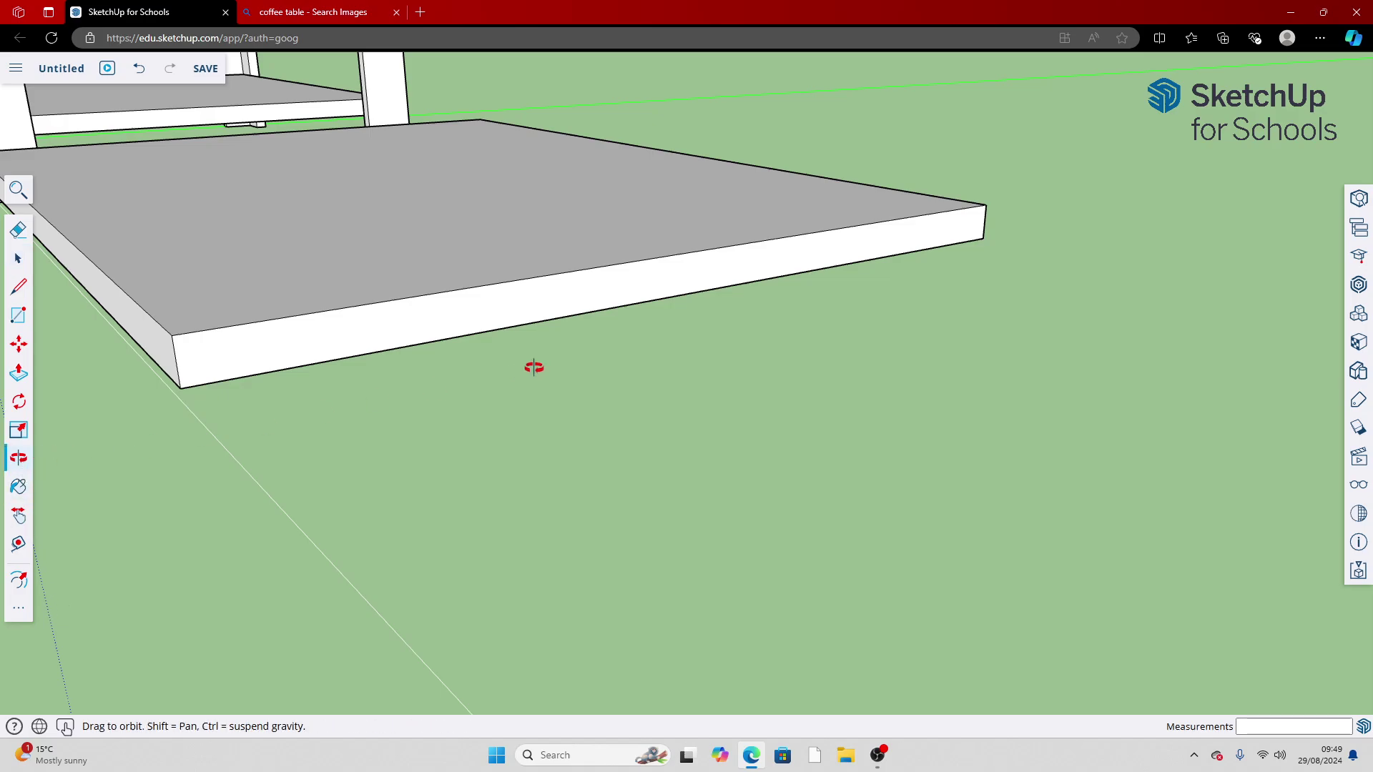
# Open the copied board for editing and offset its top face outline inward by about 6 mm
pyautogui.moveTo(533, 367); pyautogui.dragTo(474, 485)
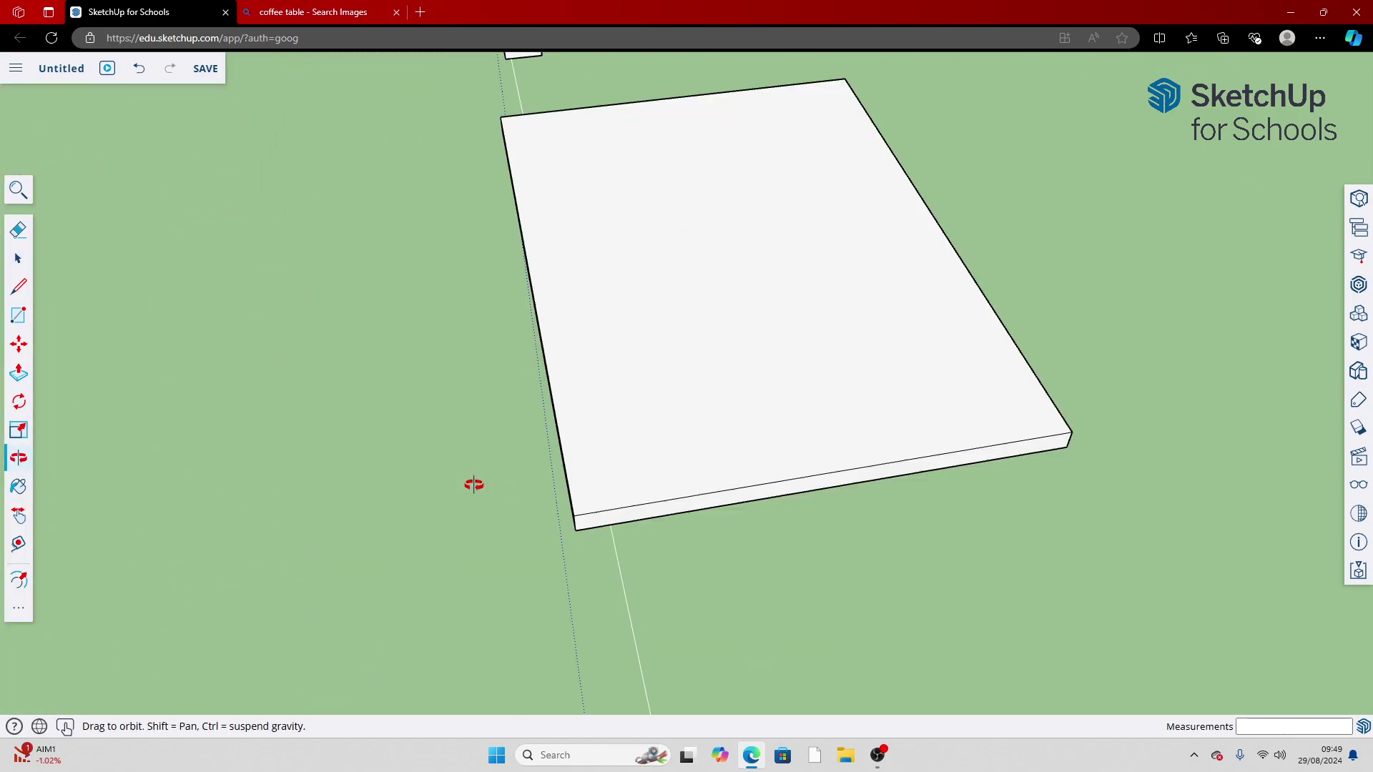
pyautogui.press('space')
pyautogui.click(758, 284)
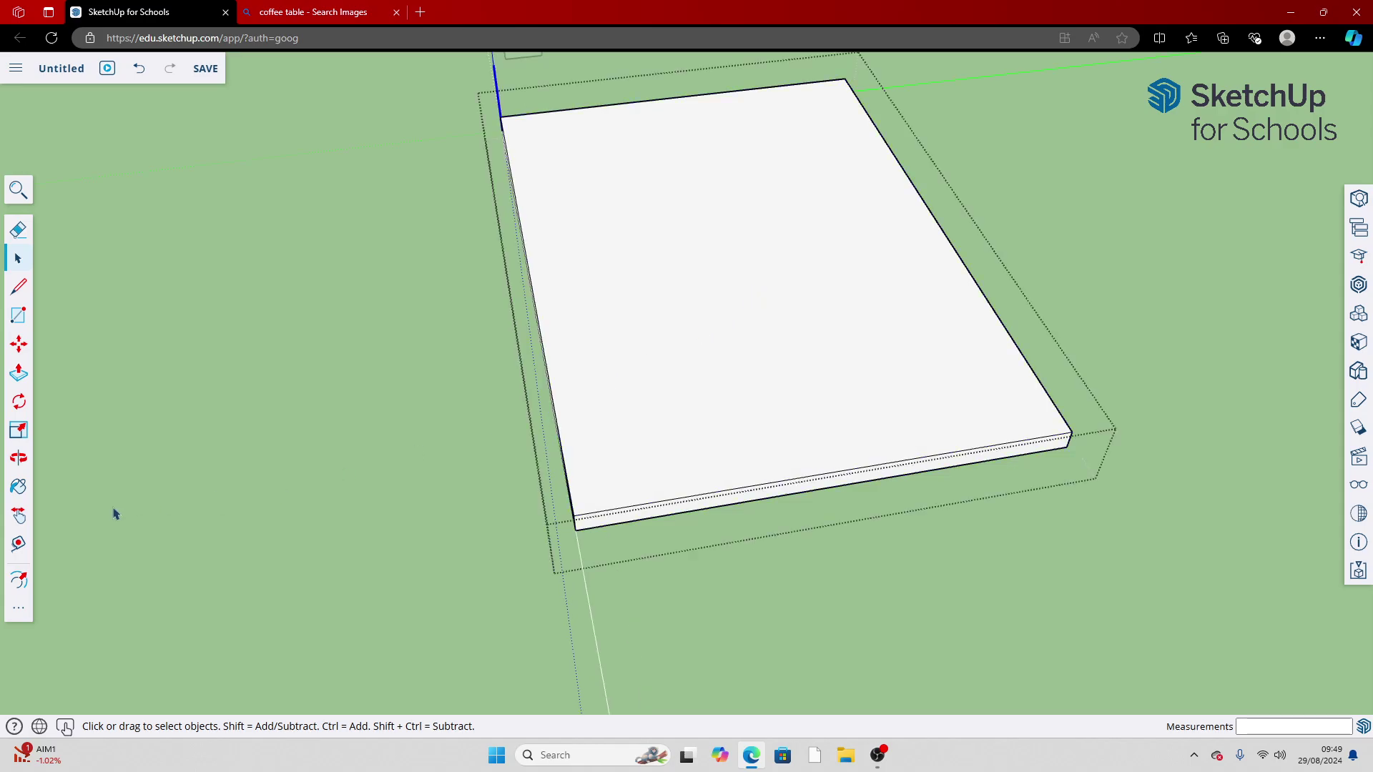
pyautogui.click(17, 608)
pyautogui.click(18, 580)
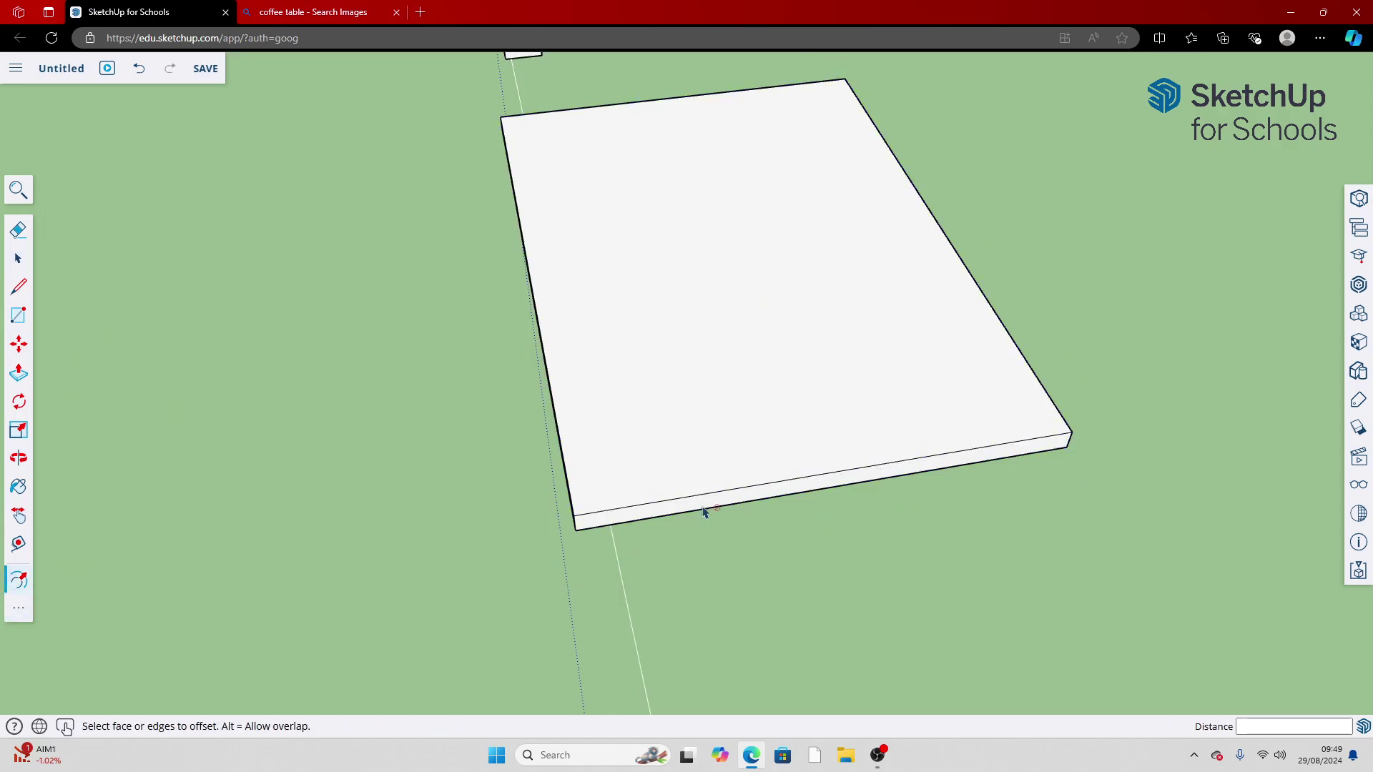
pyautogui.press('space')
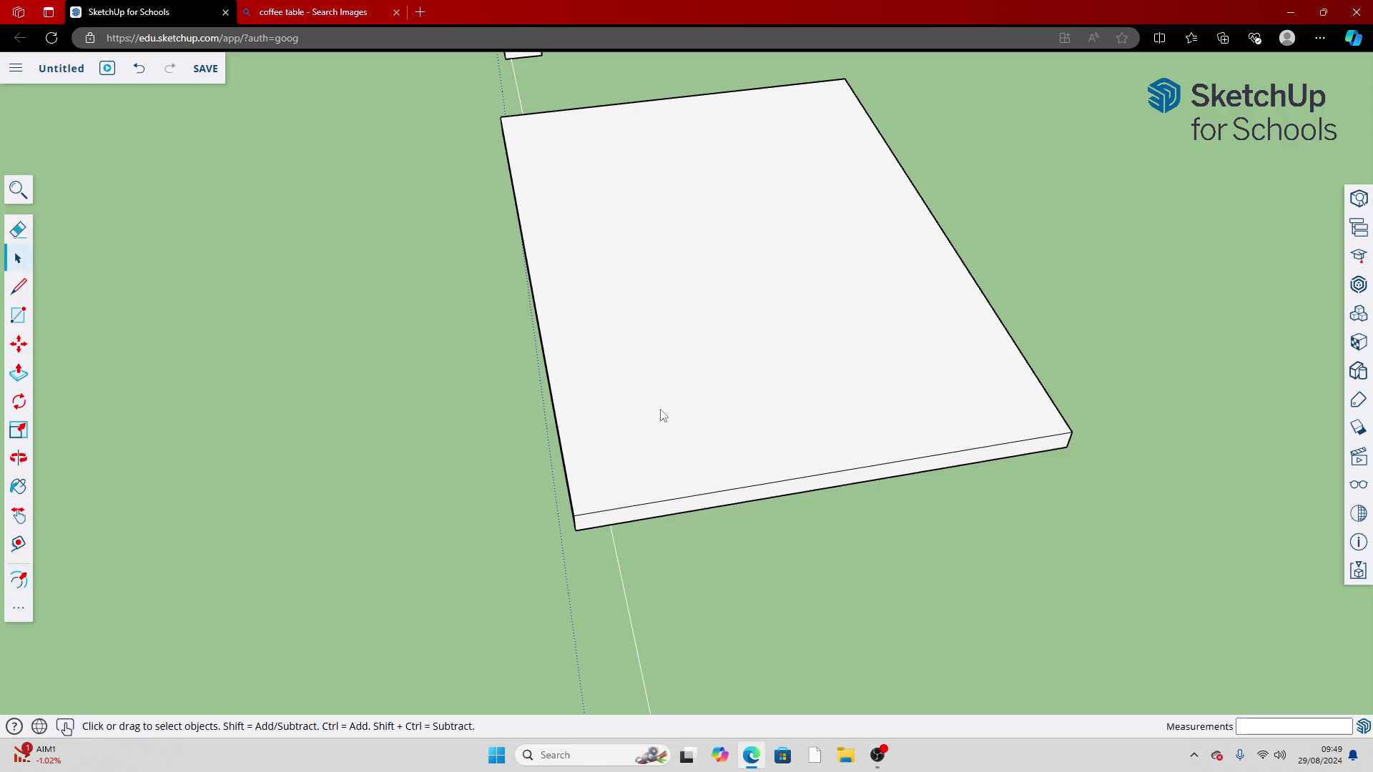
pyautogui.click(661, 415)
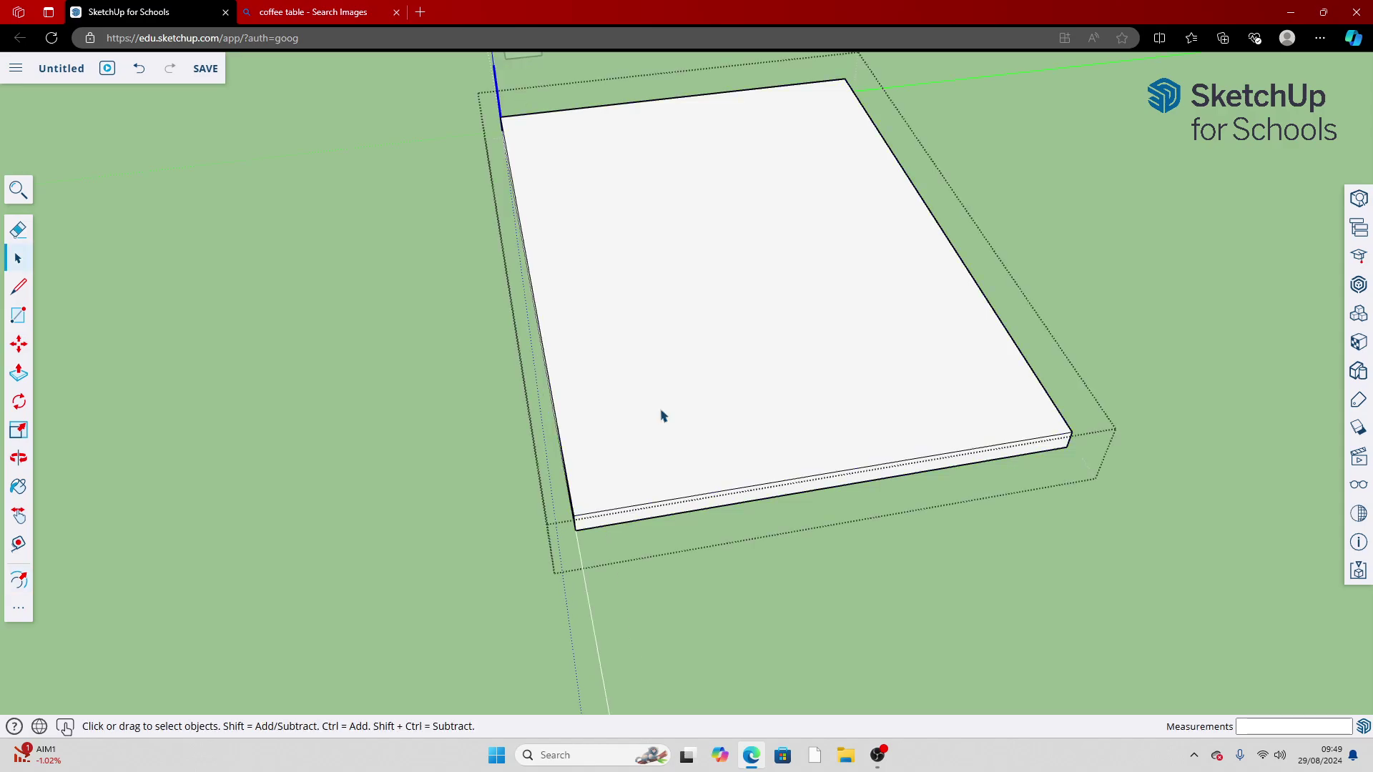
pyautogui.click(29, 582)
pyautogui.click(570, 492)
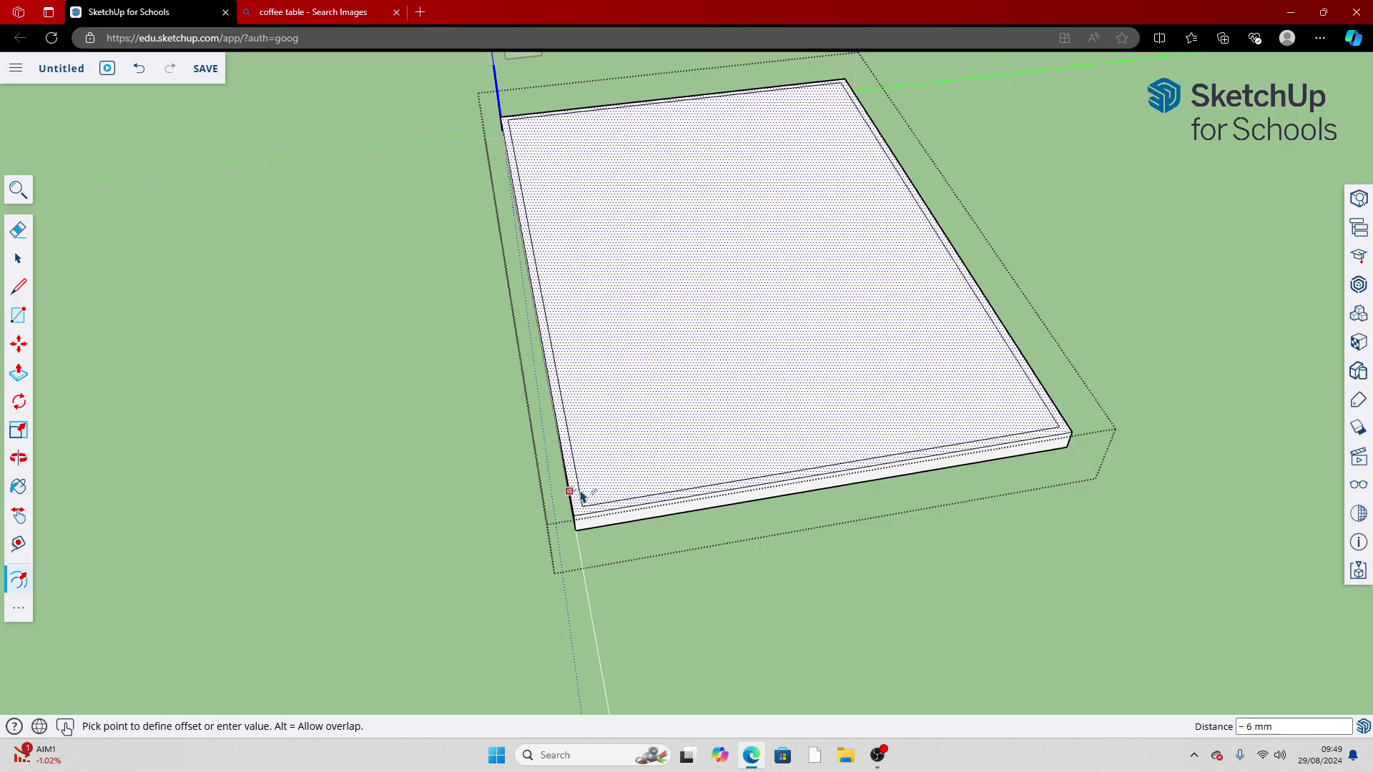
pyautogui.click(581, 496)
# Push the narrow border strip around the board's top face down 3 mm to form a stepped edge
pyautogui.scroll(3, 574, 650)
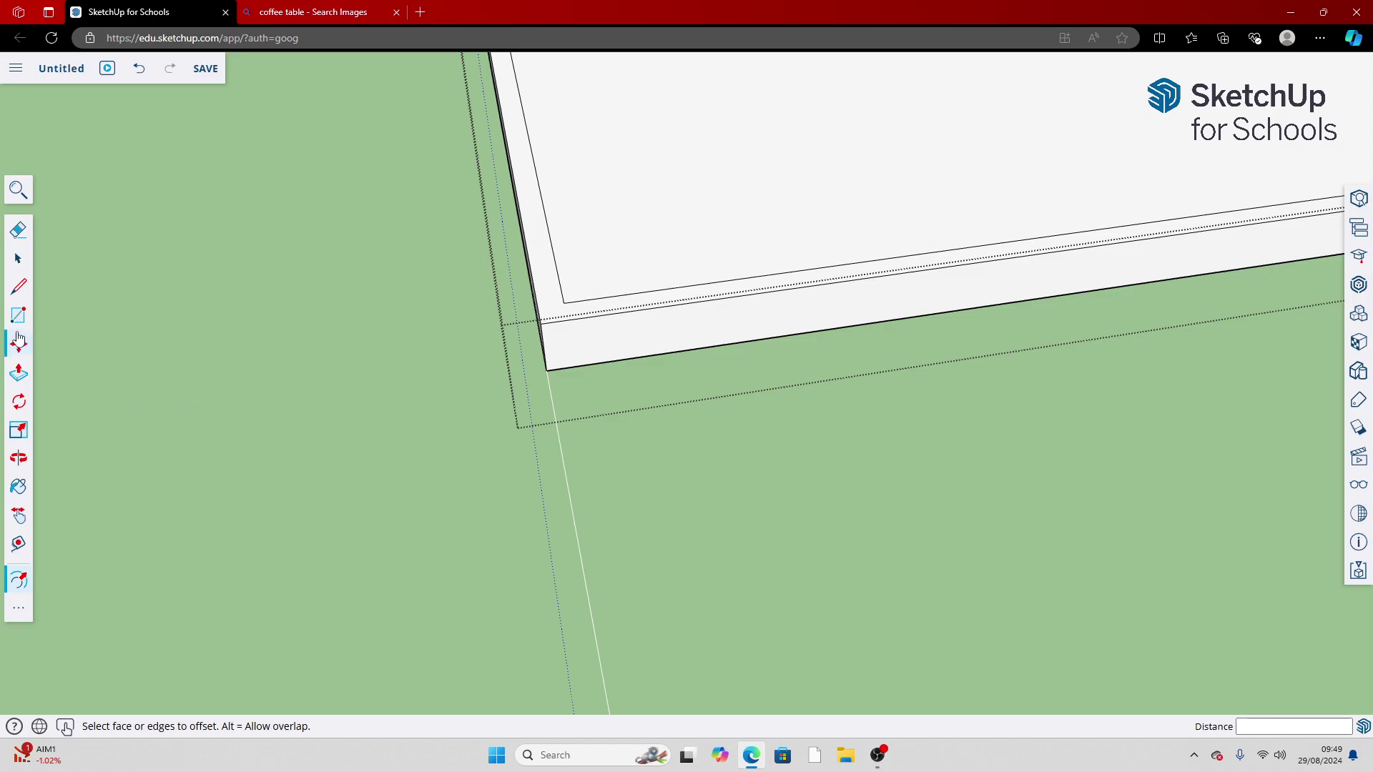
pyautogui.click(20, 371)
pyautogui.click(544, 311)
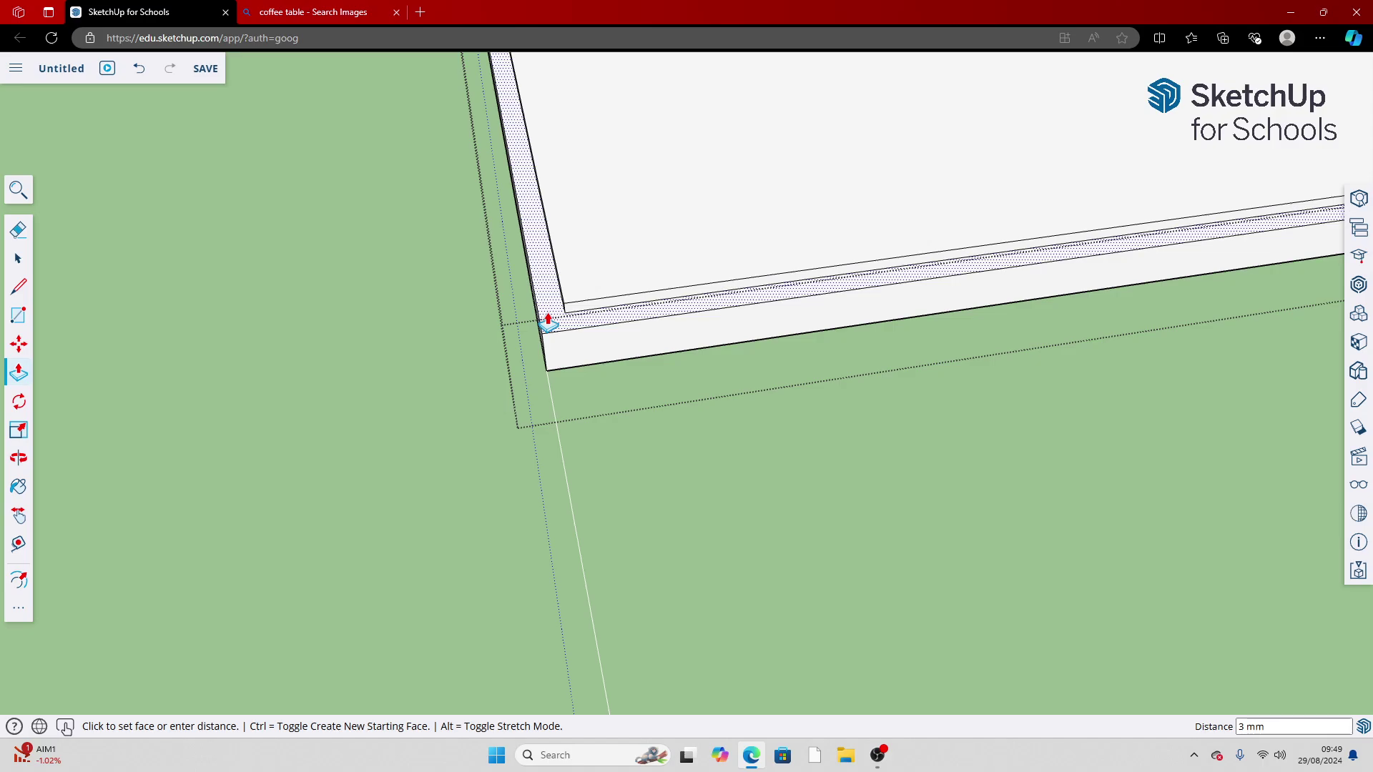
pyautogui.click(548, 319)
# Draw a diagonal line about 9 mm long across the step's corner, from the inner corner to the outer corner
pyautogui.scroll(3, 842, 284)
pyautogui.click(20, 290)
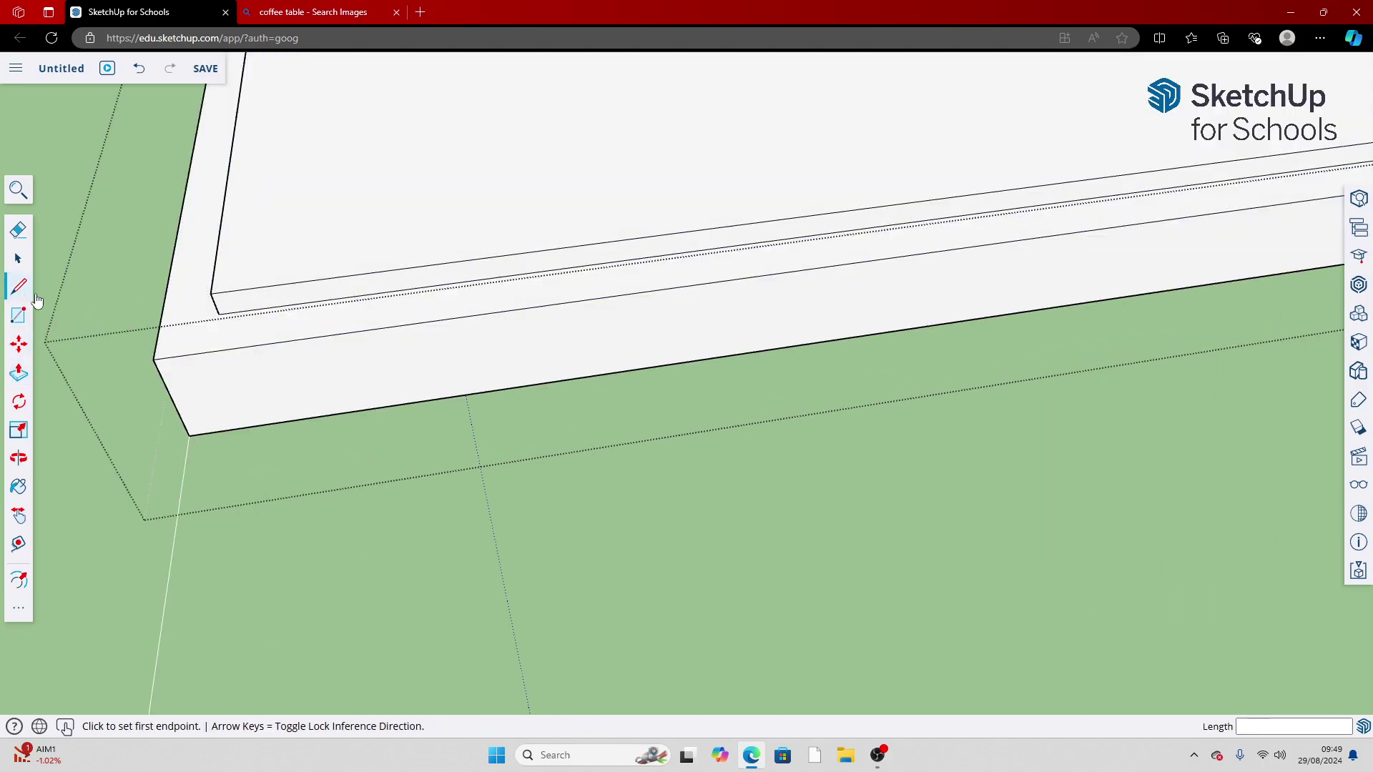
pyautogui.click(219, 315)
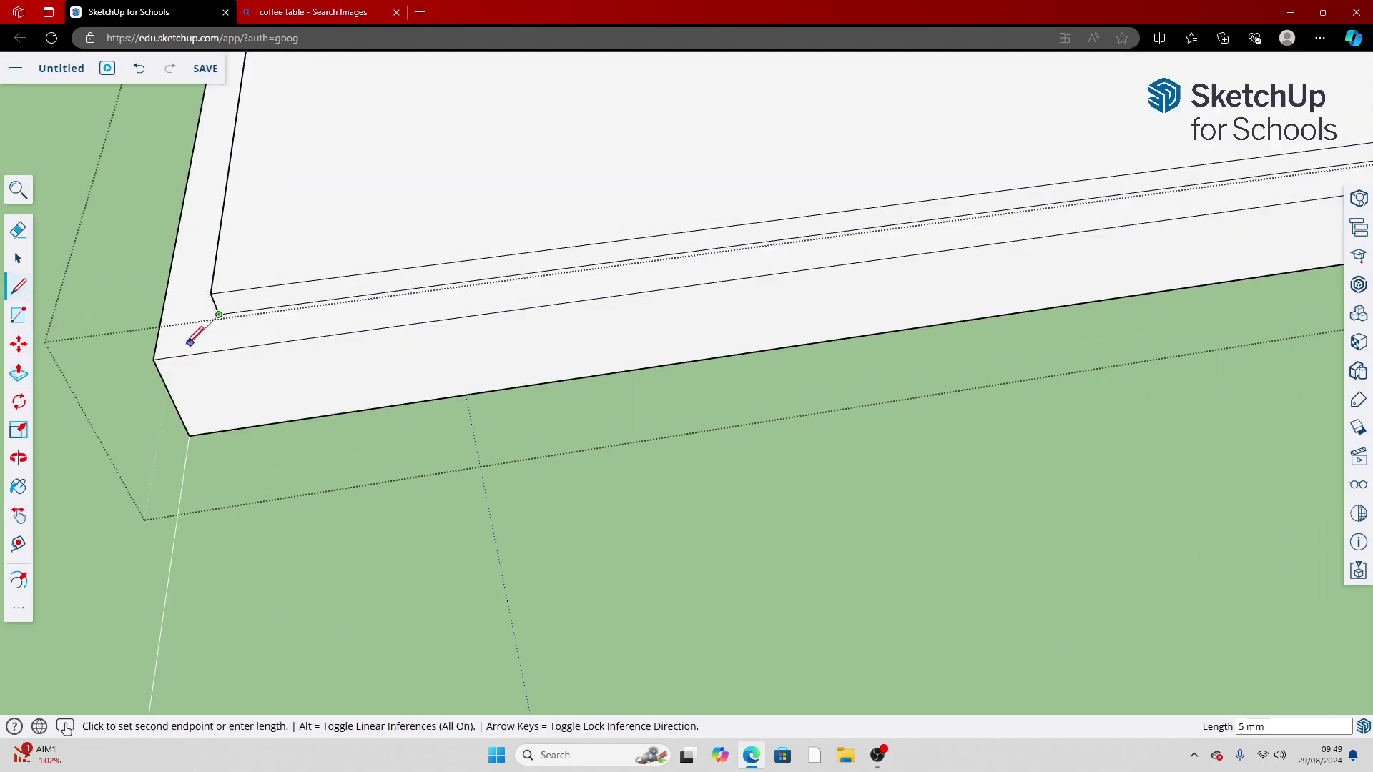
pyautogui.click(155, 359)
pyautogui.click(18, 610)
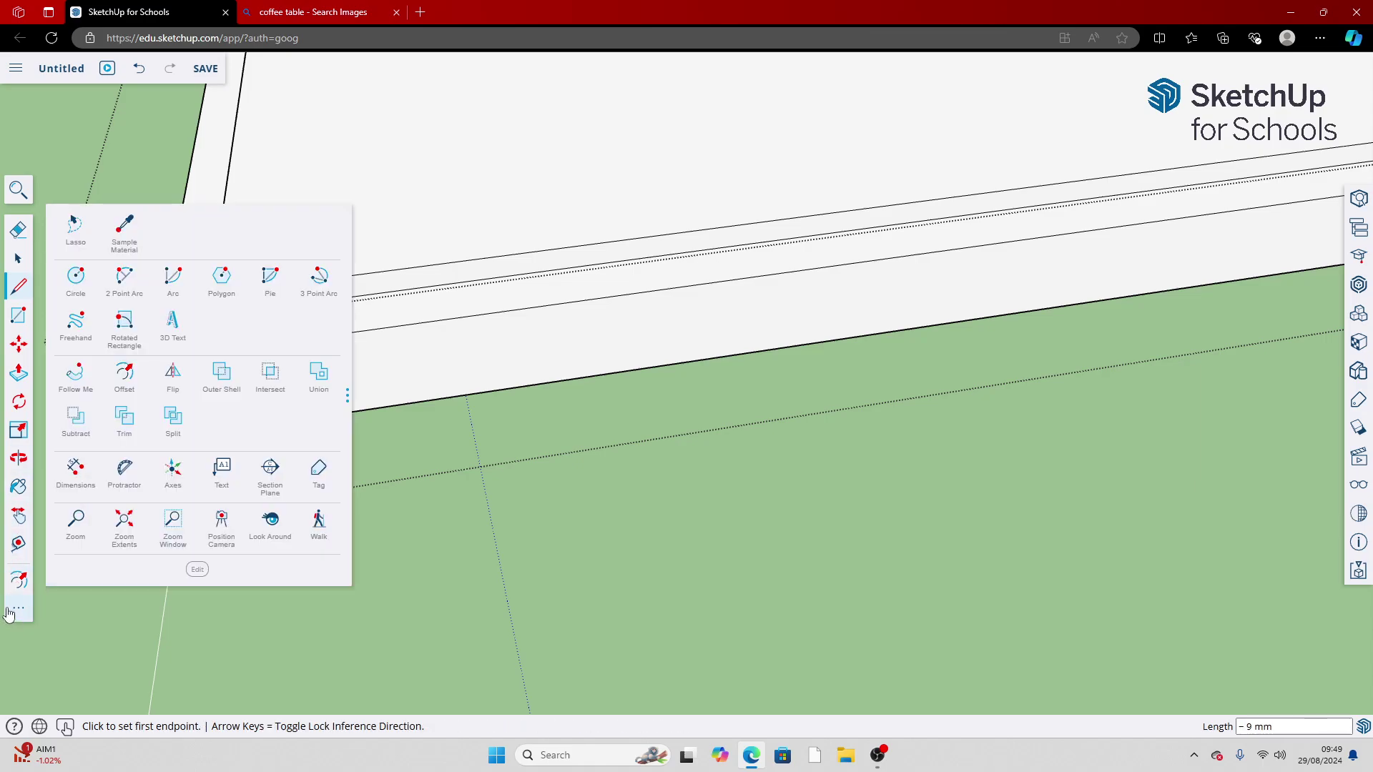
pyautogui.click(138, 276)
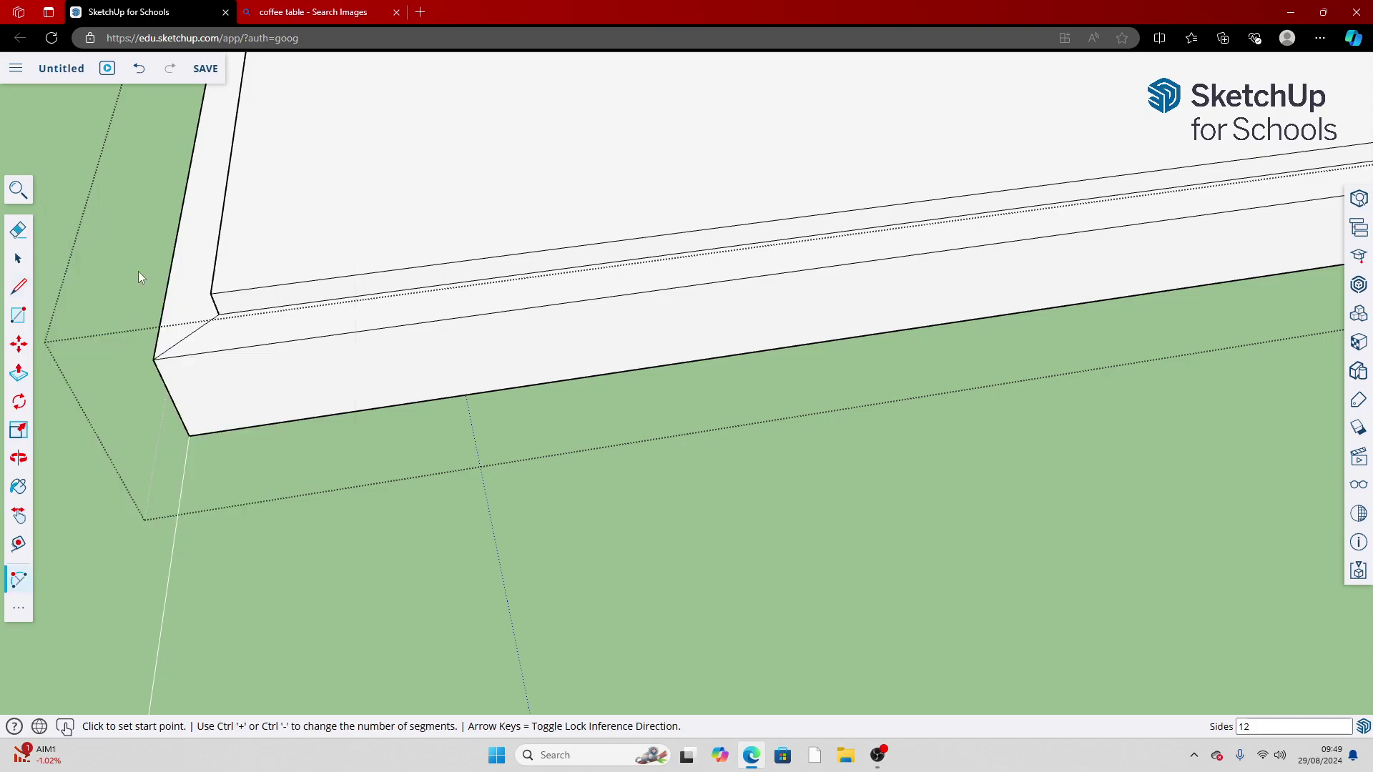
pyautogui.scroll(3, 46, 315)
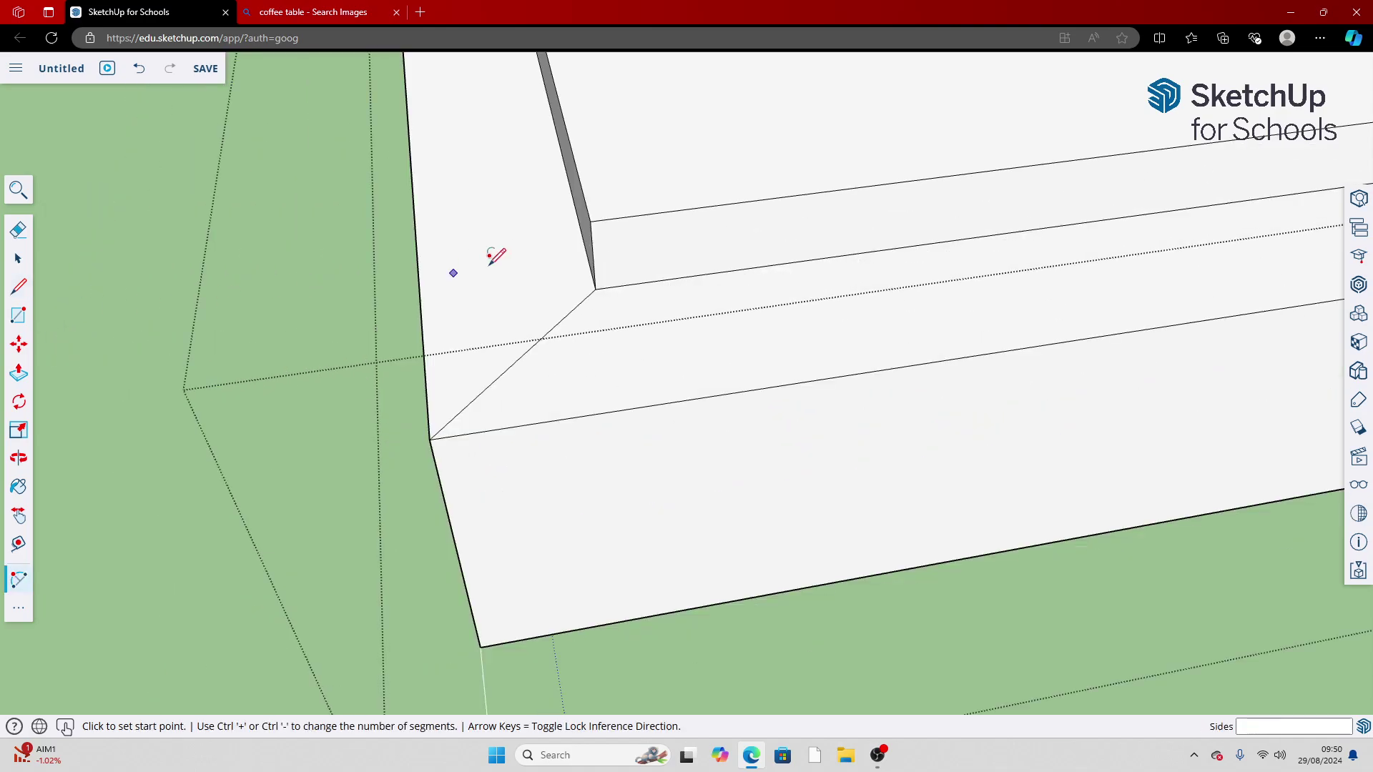
pyautogui.click(589, 222)
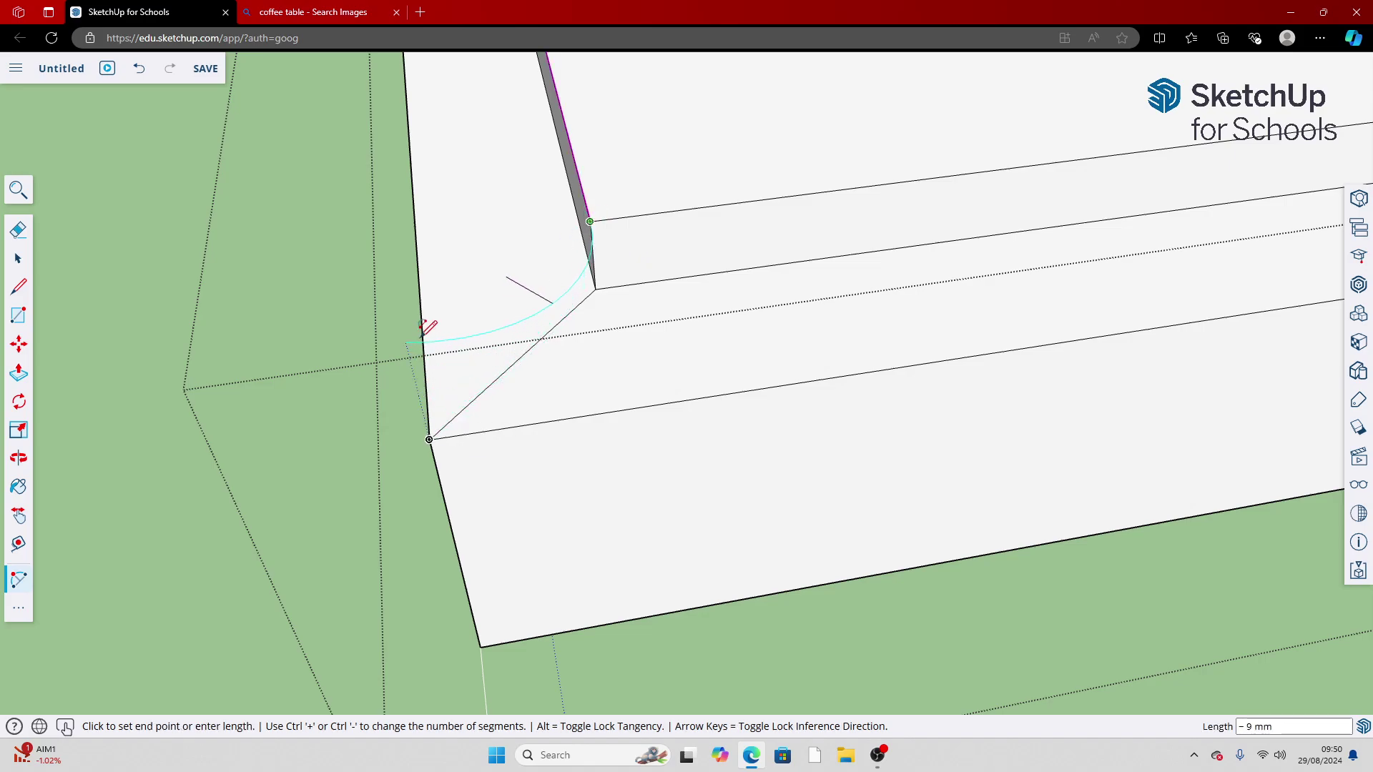
pyautogui.press('Escape')
pyautogui.press('space')
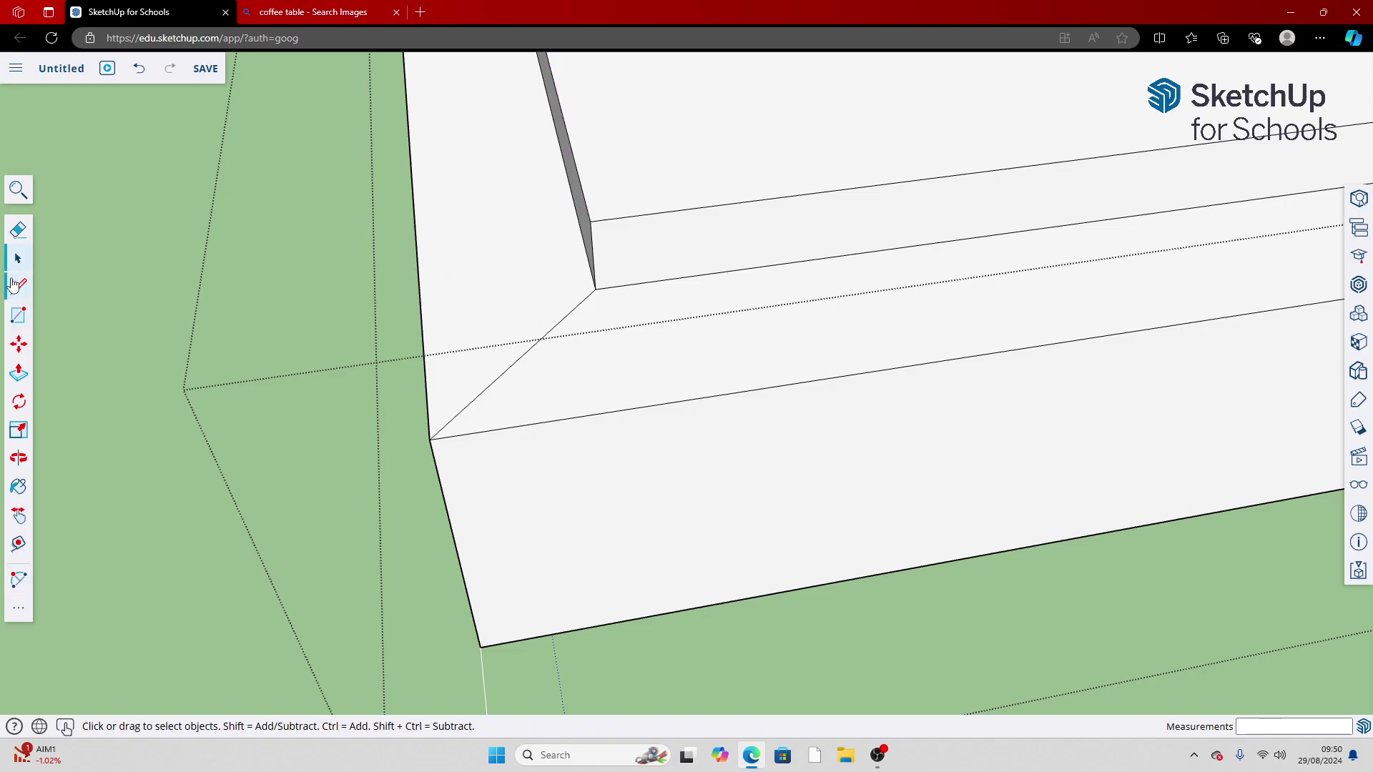
pyautogui.click(19, 610)
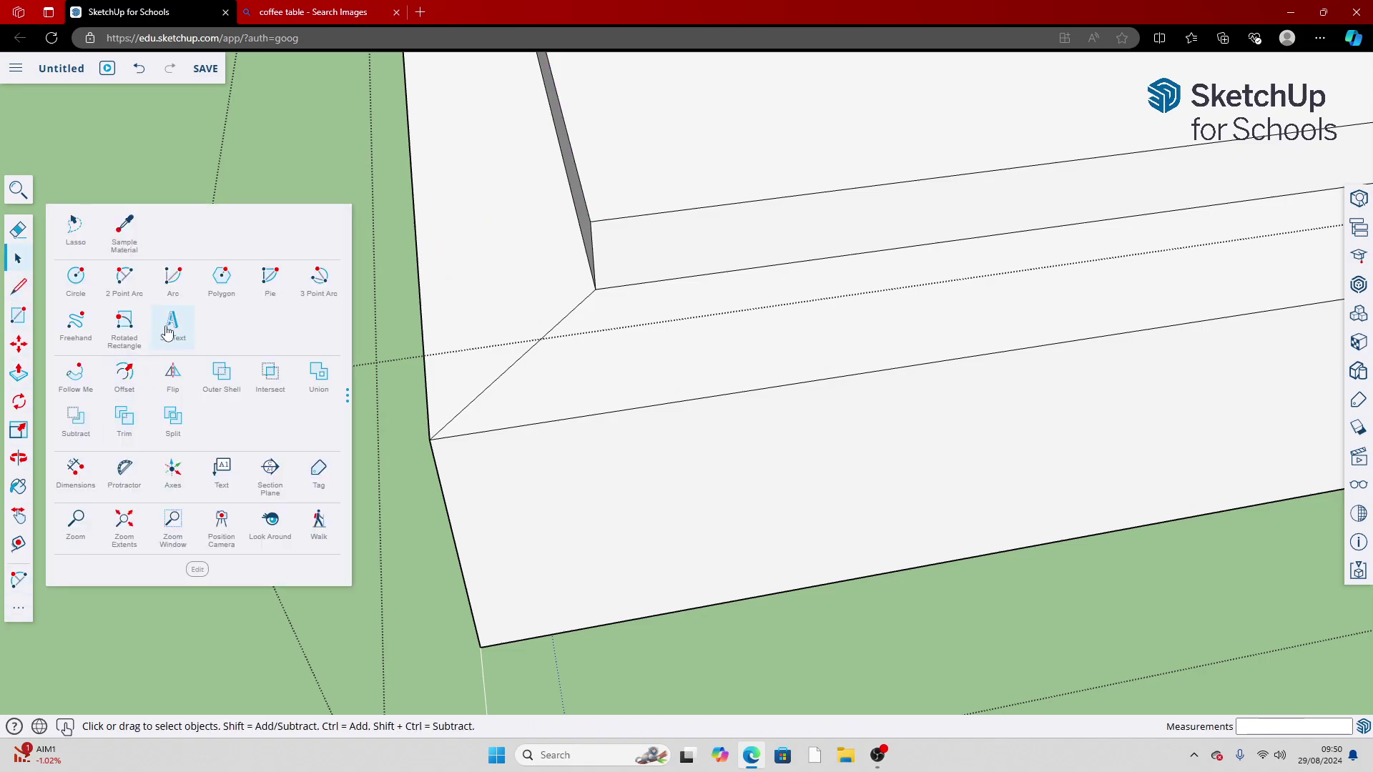
pyautogui.click(177, 281)
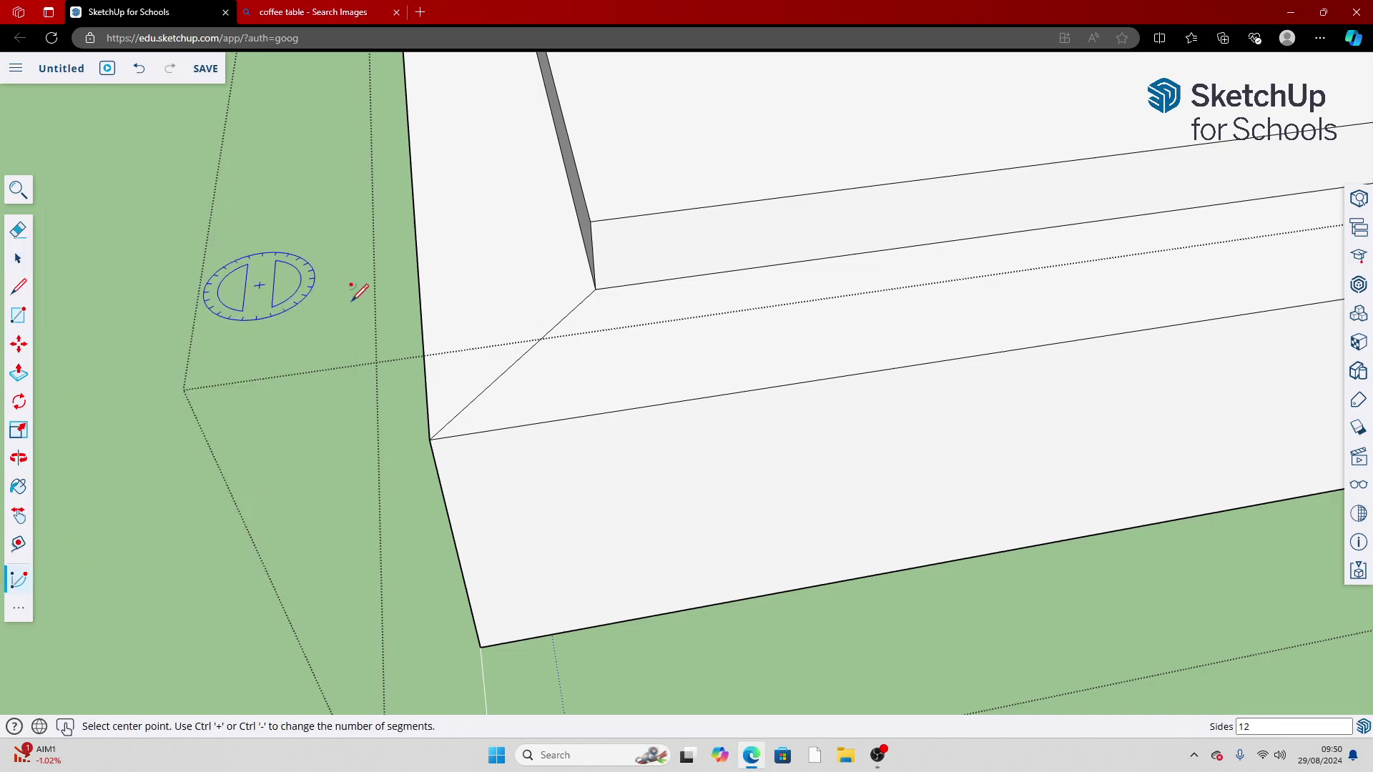
pyautogui.click(429, 440)
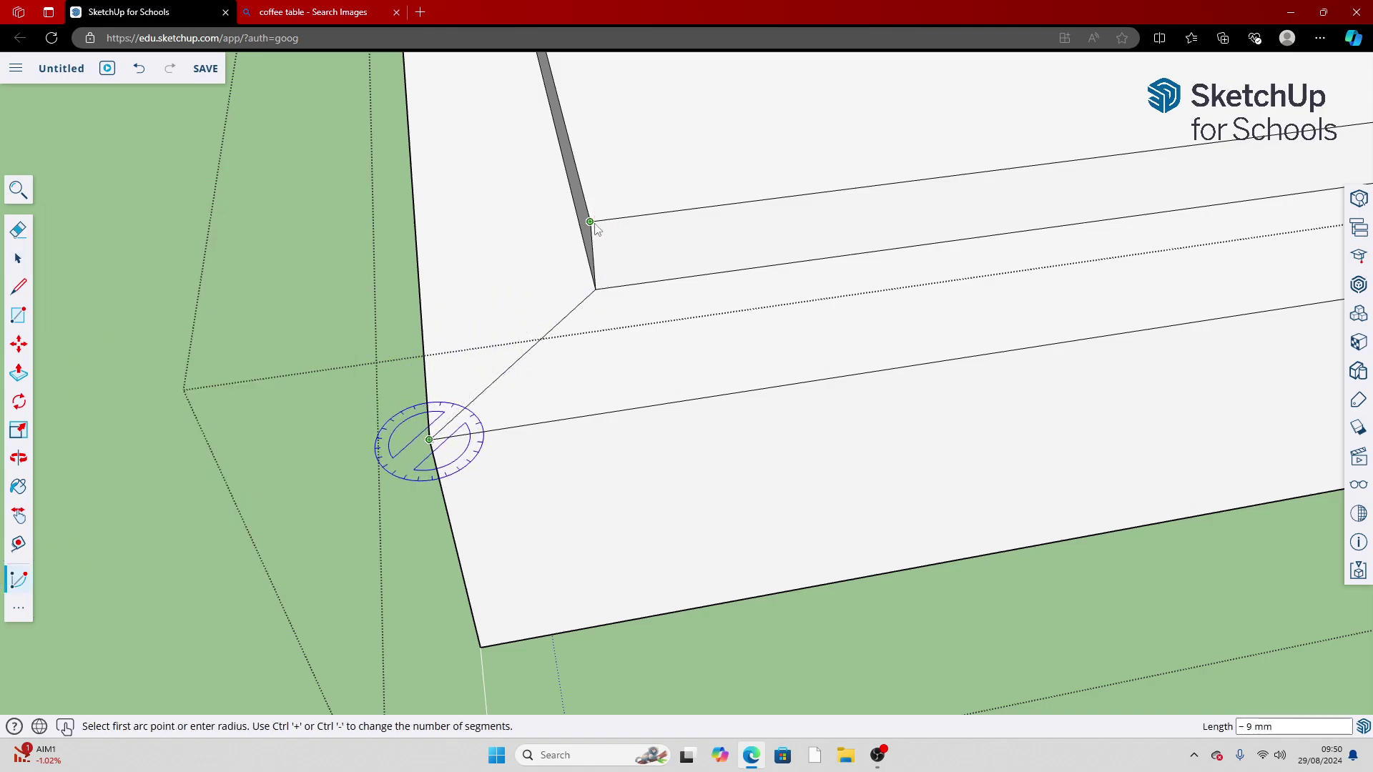
pyautogui.click(595, 289)
pyautogui.press('space')
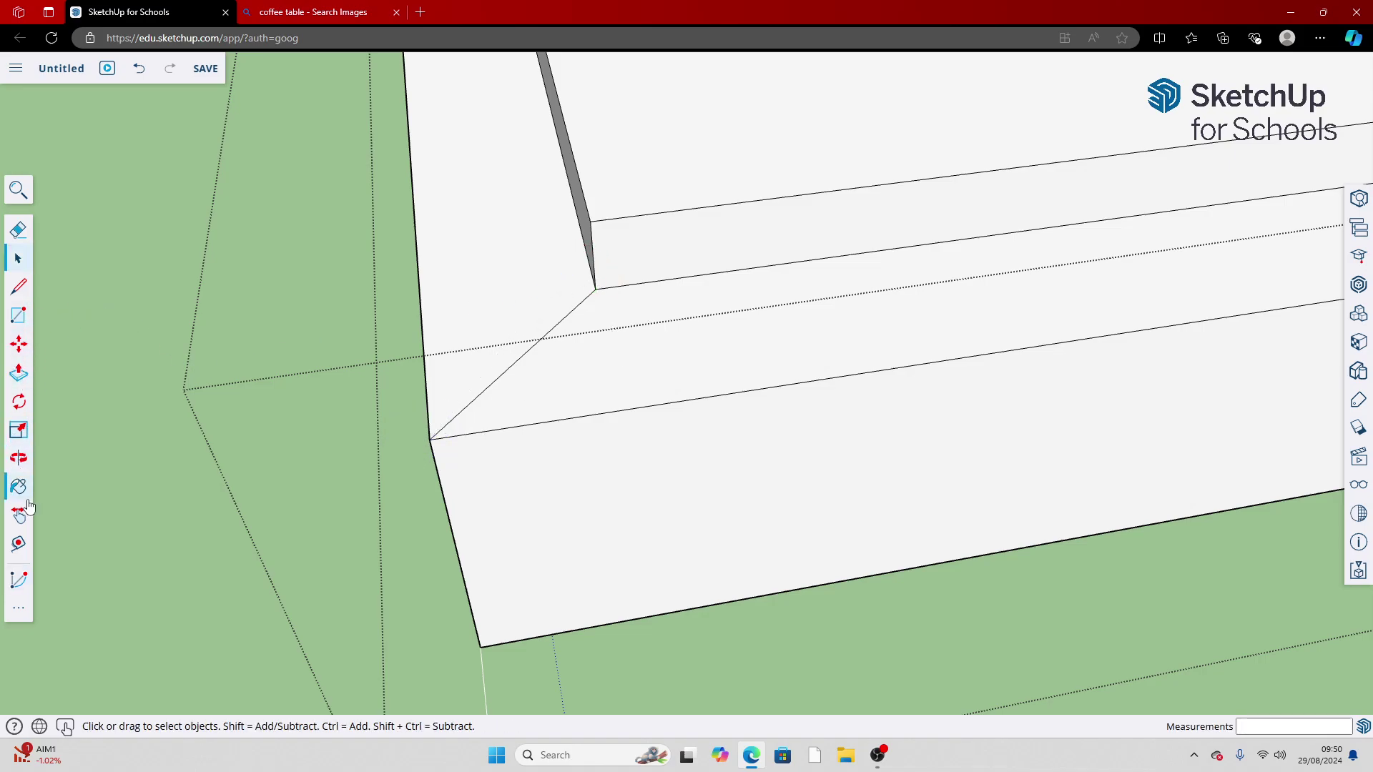
# Draw a vertical face above the corner diagonal, with a top edge about 9 mm long and a 3 mm outer edge
pyautogui.click(19, 458)
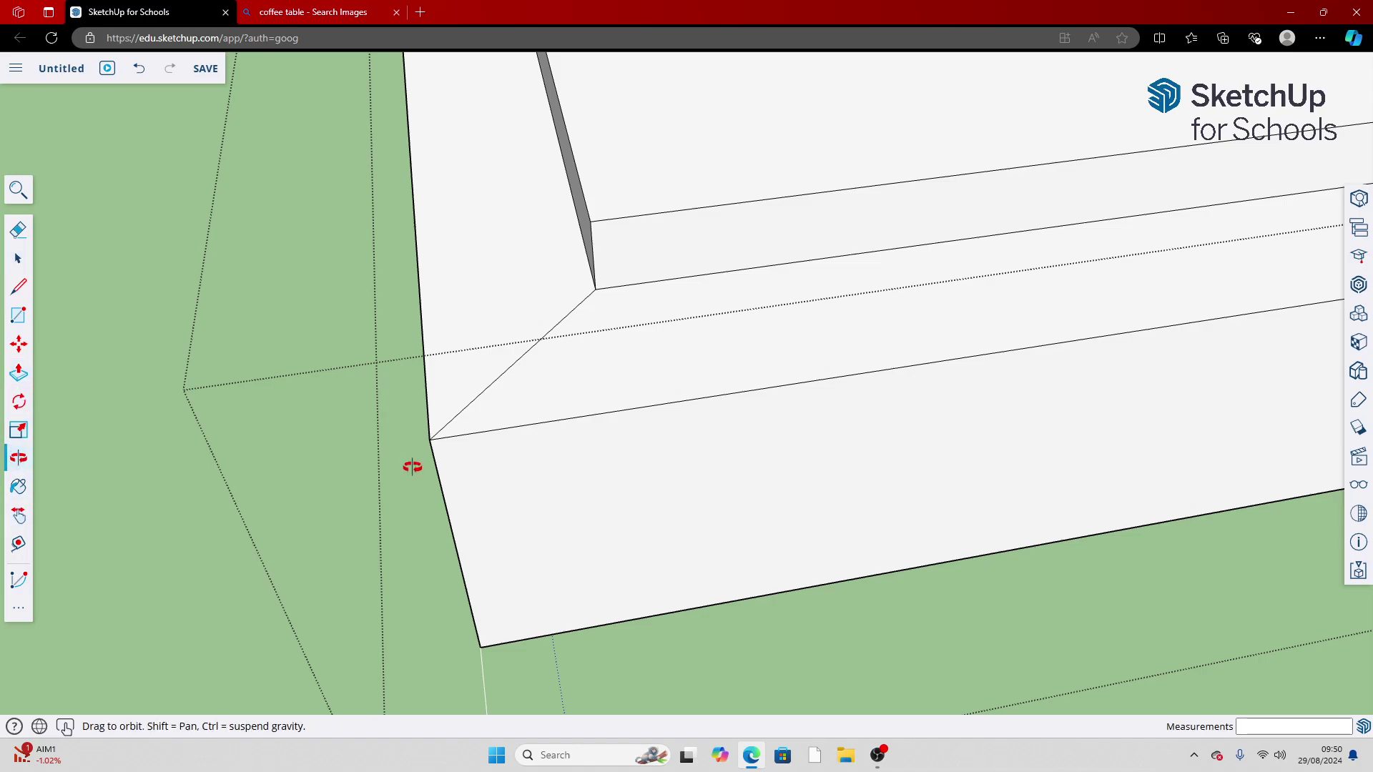
pyautogui.moveTo(414, 465); pyautogui.dragTo(334, 257)
pyautogui.click(19, 609)
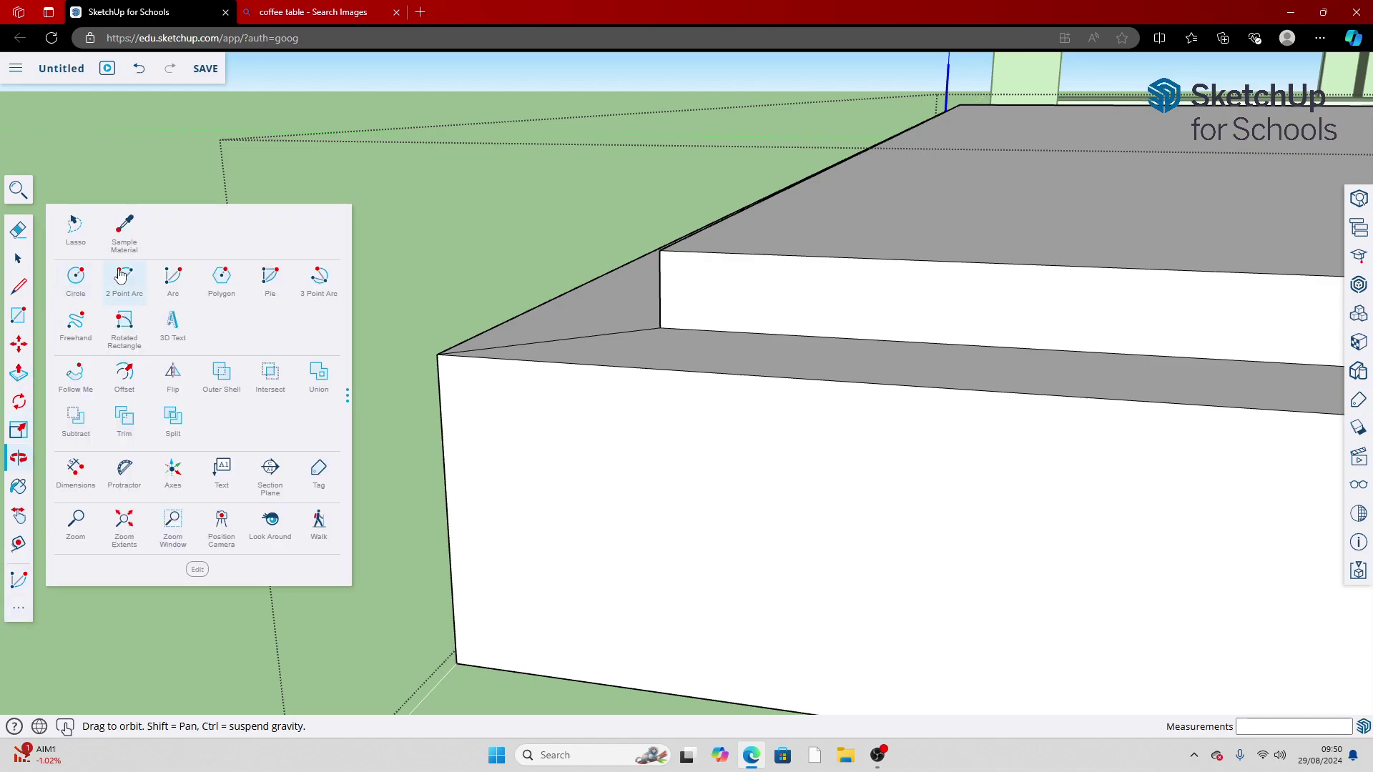
pyautogui.click(19, 286)
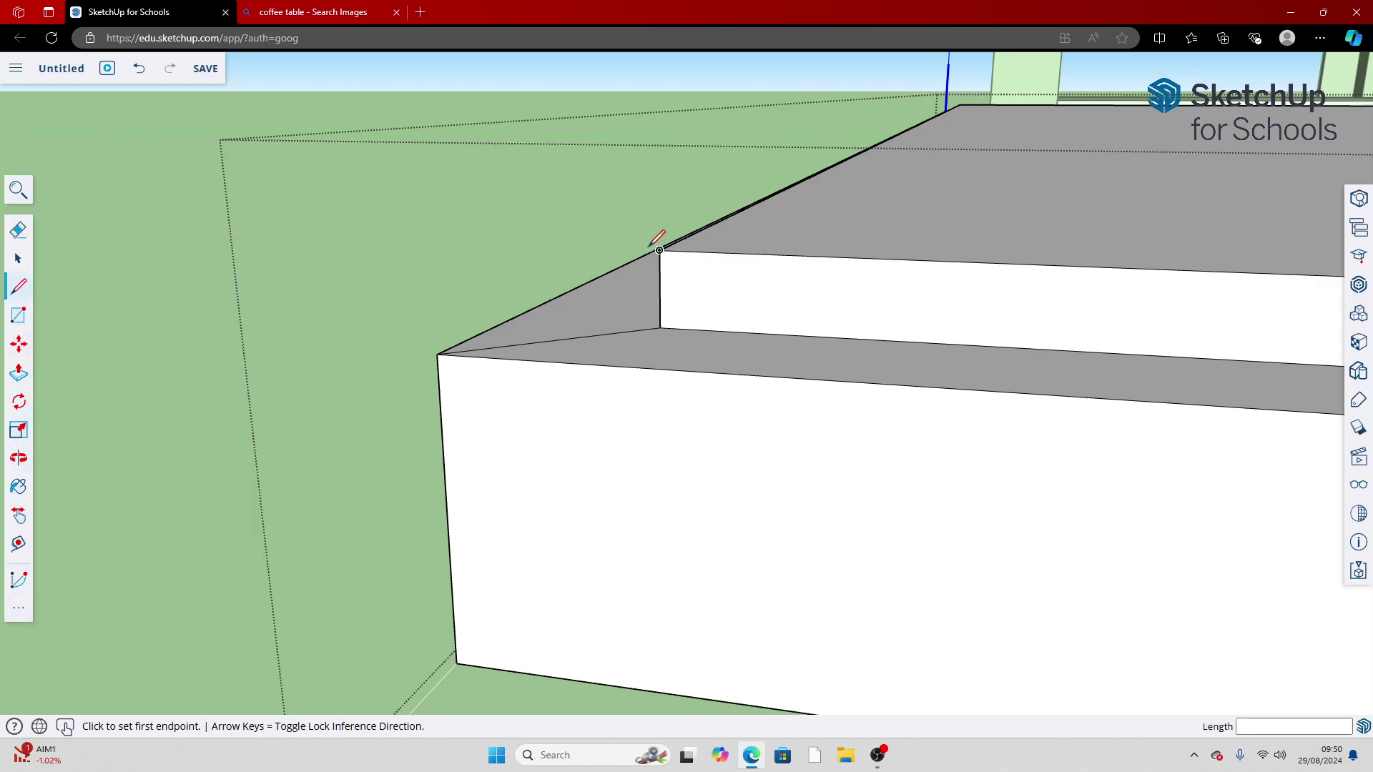
pyautogui.click(659, 250)
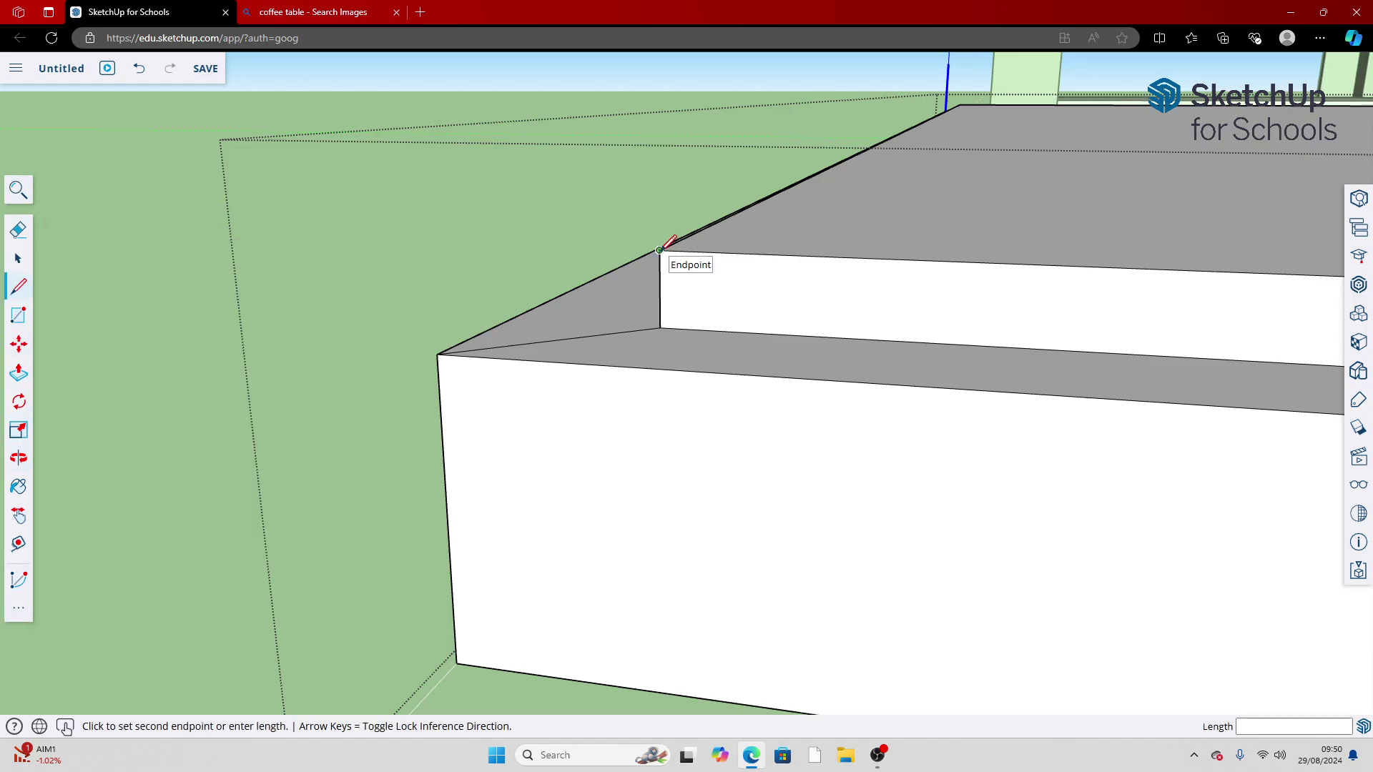
pyautogui.click(431, 268)
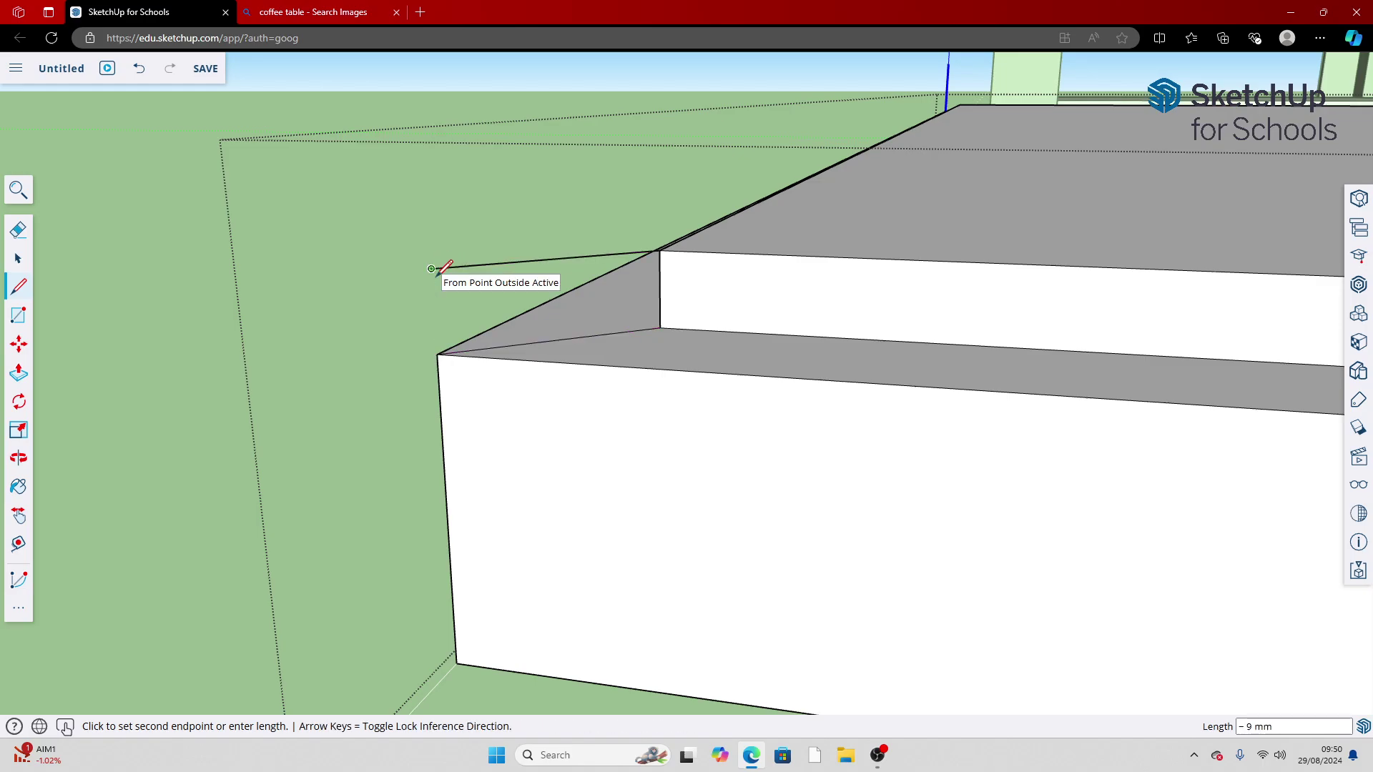
pyautogui.click(436, 354)
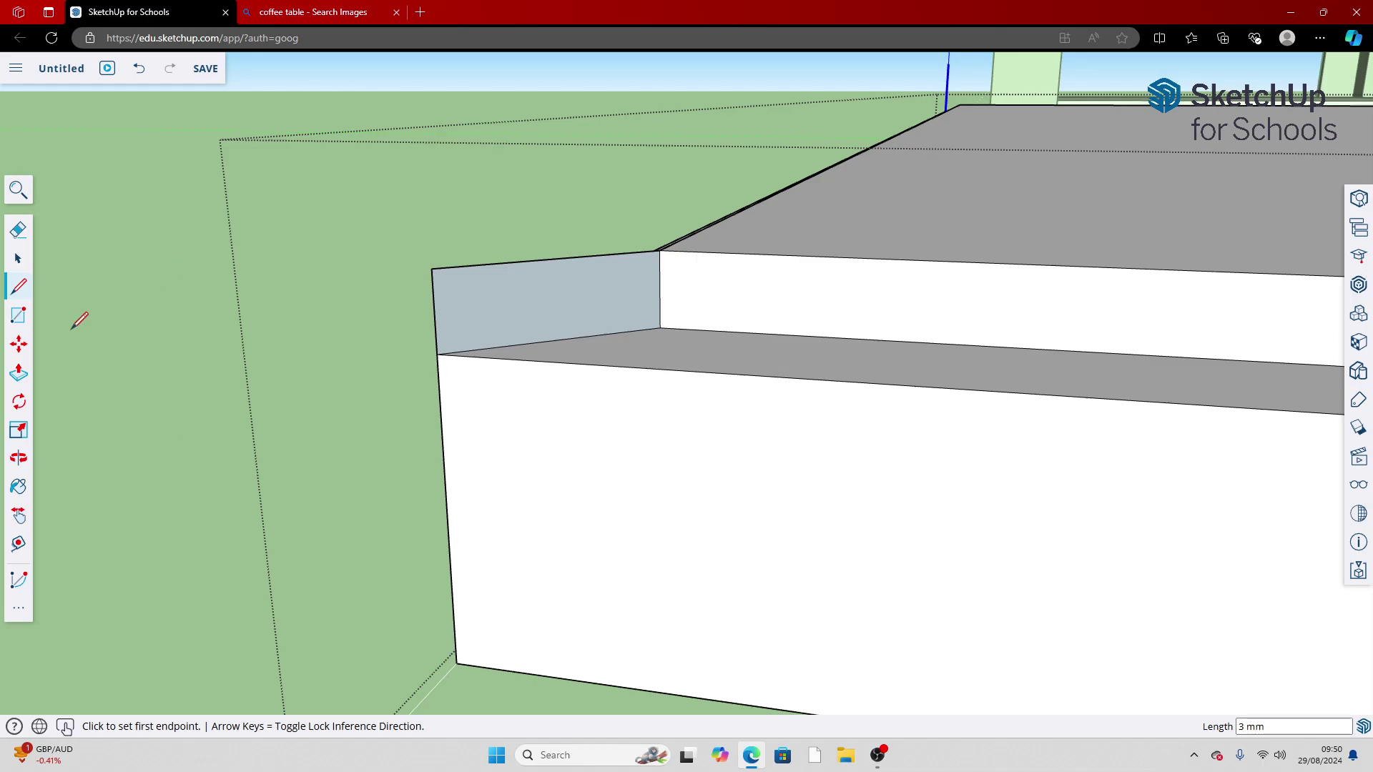
# Draw a two-point arc across the vertical corner face from its lower outer corner to its upper inner corner, bulging about 1 mm
pyautogui.click(17, 607)
pyautogui.click(124, 278)
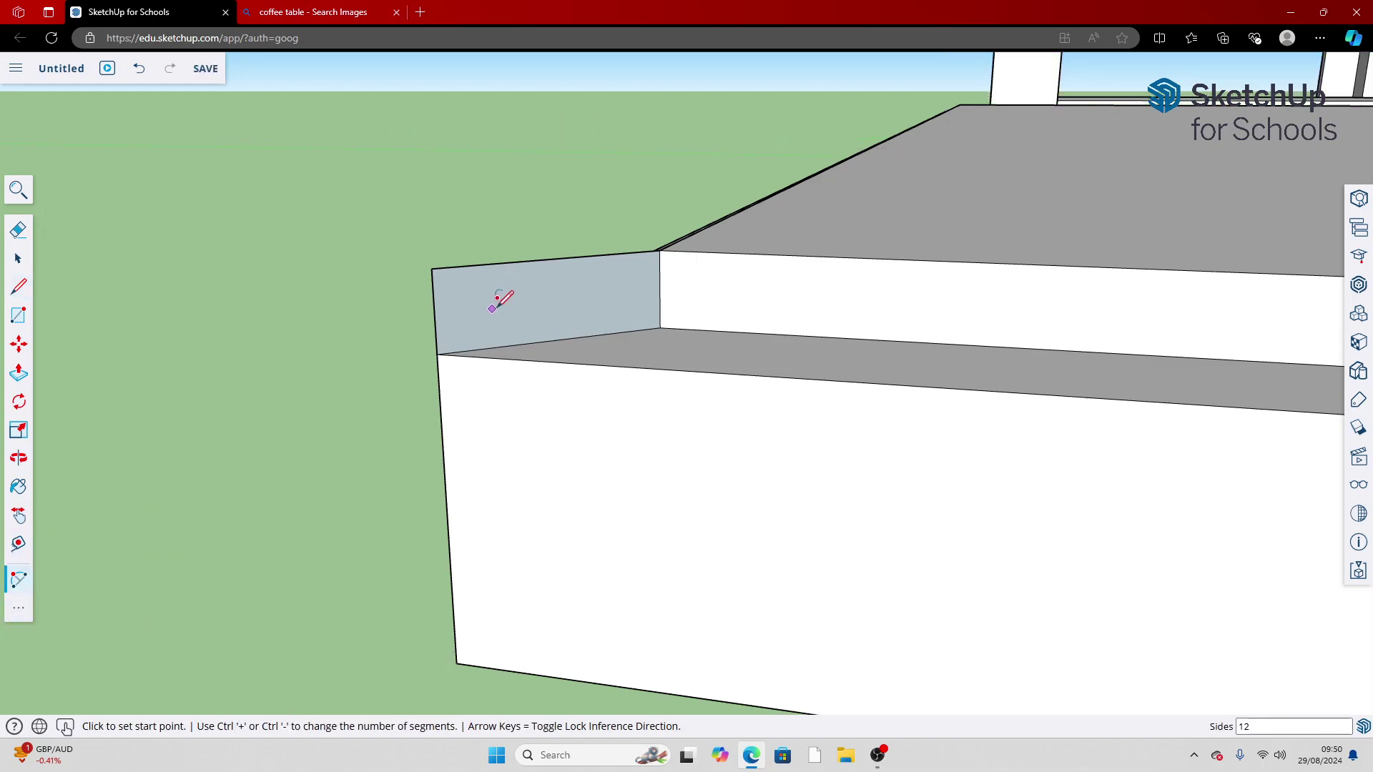
pyautogui.click(437, 354)
pyautogui.click(658, 250)
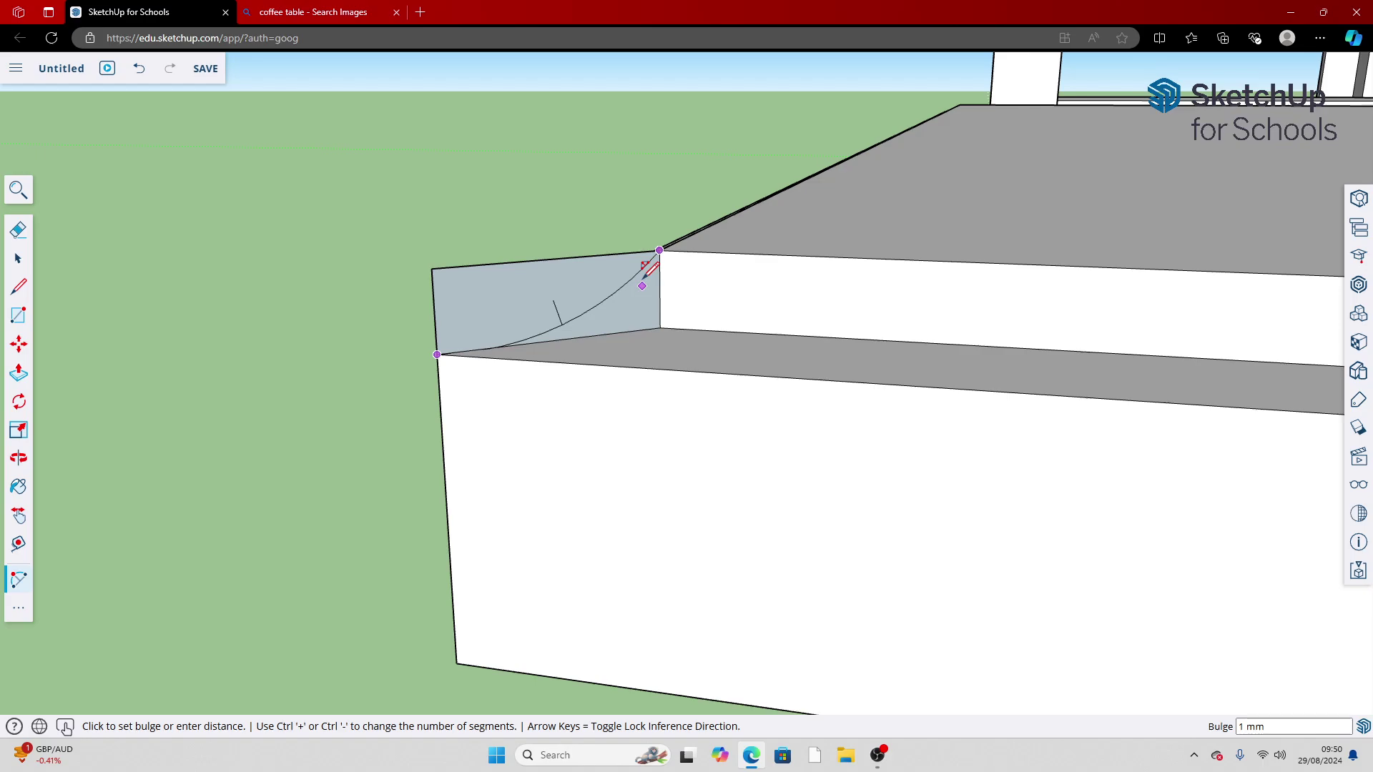
pyautogui.click(647, 269)
# Undo the arc drawn outside the board component, keeping the vertical corner face and leaving the component open for editing
pyautogui.scroll(5, 348, 304)
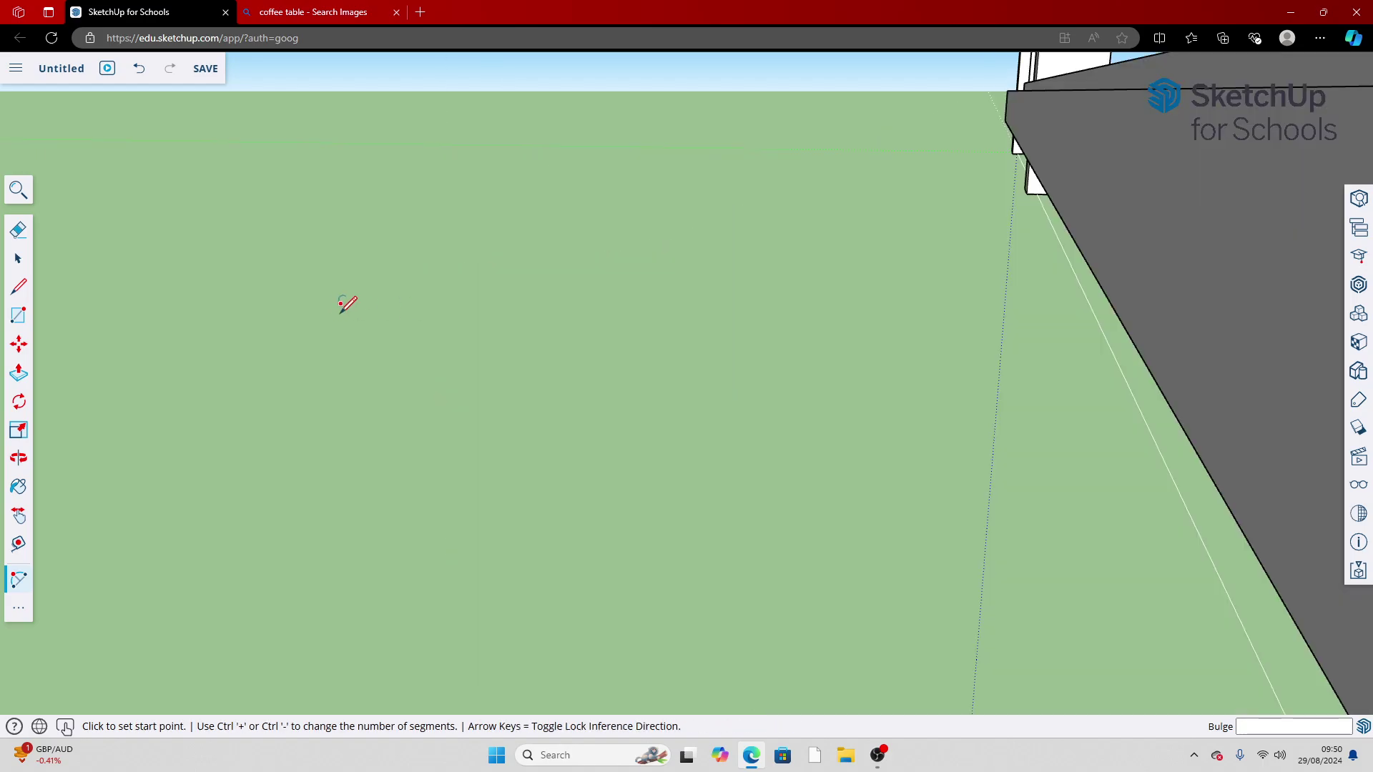
pyautogui.scroll(-6, 544, 275)
pyautogui.press('space')
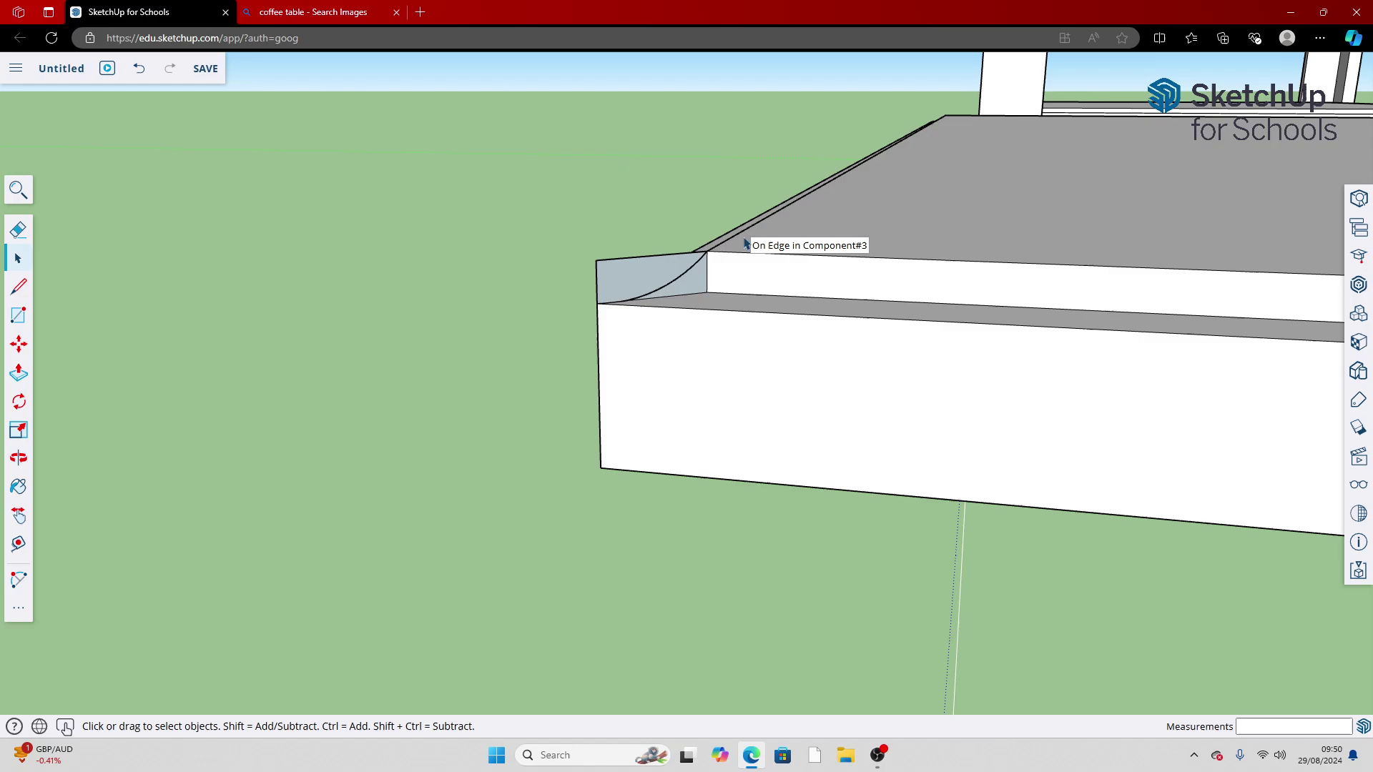
pyautogui.click(776, 263)
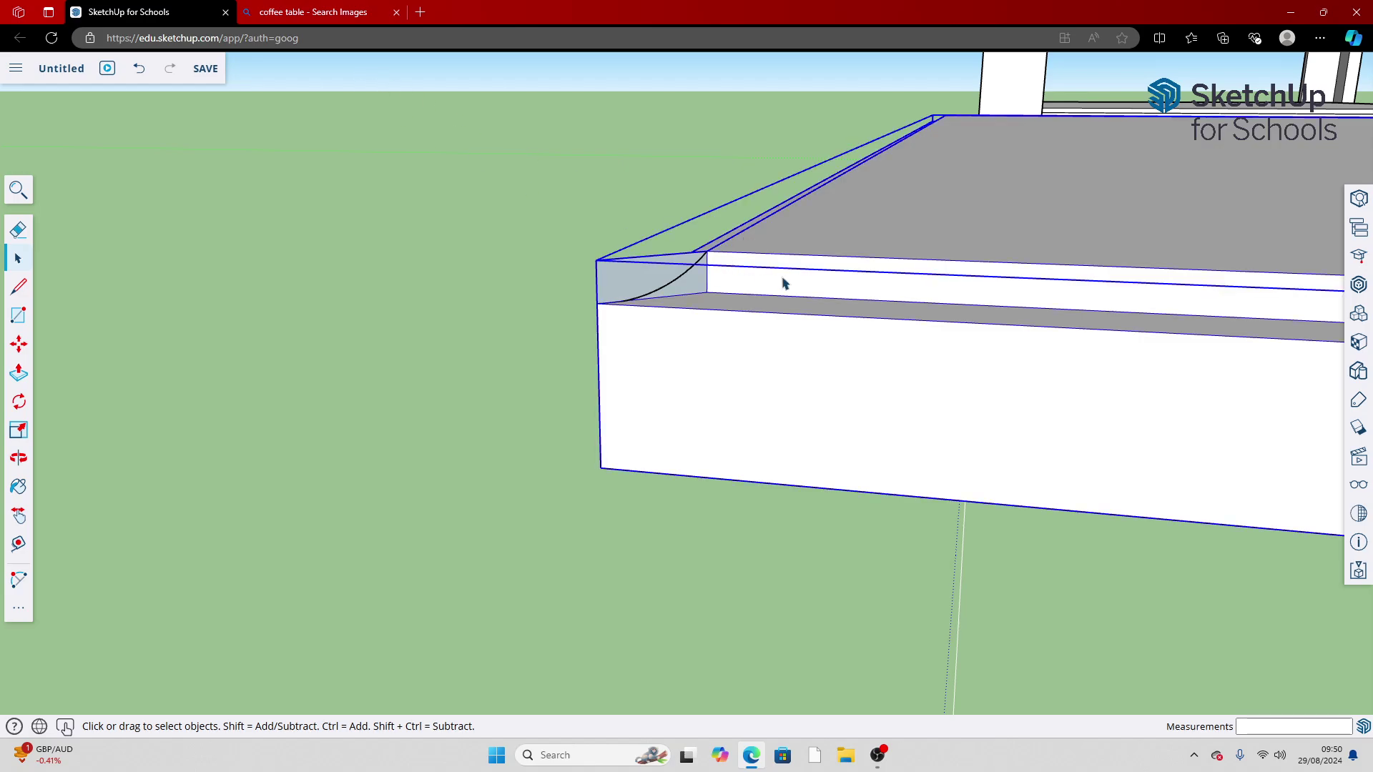
pyautogui.doubleClick(785, 283)
pyautogui.click(652, 272)
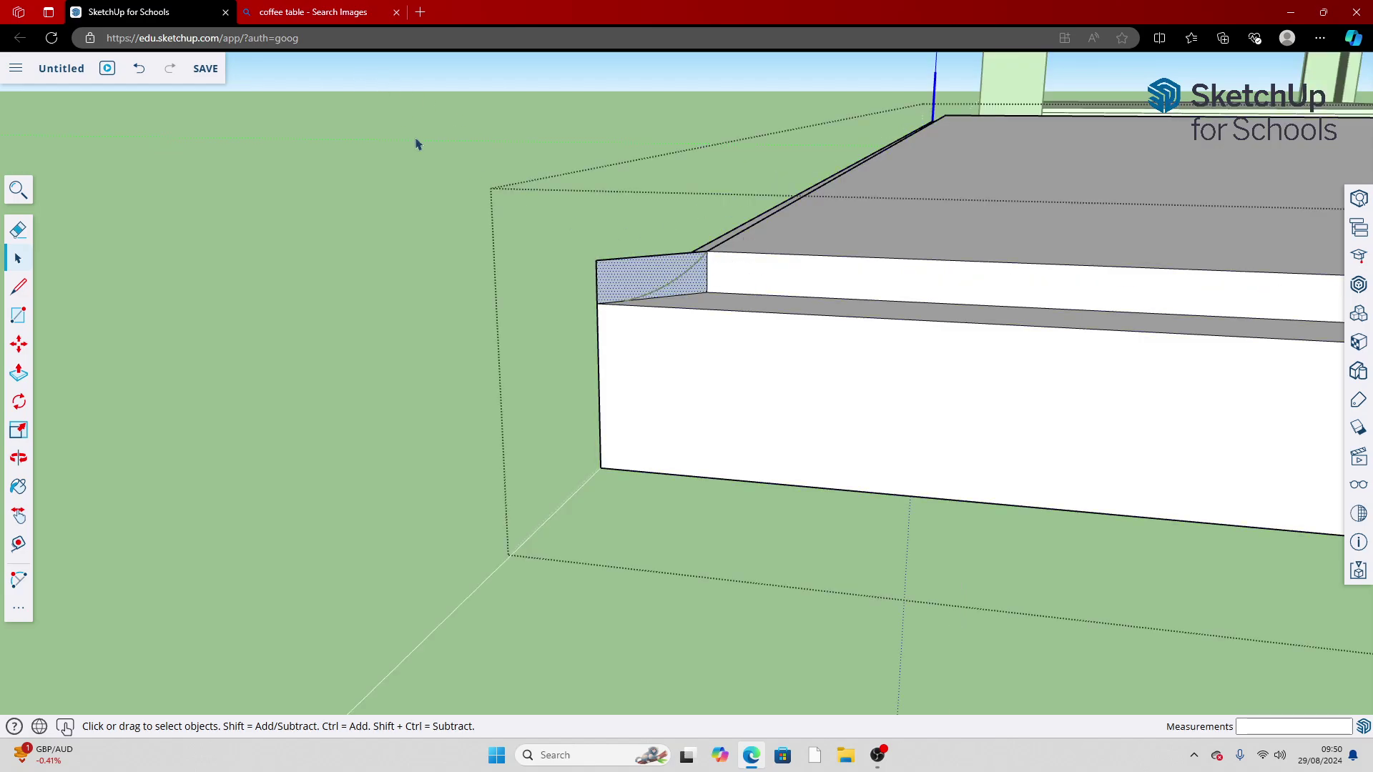
pyautogui.click(140, 70)
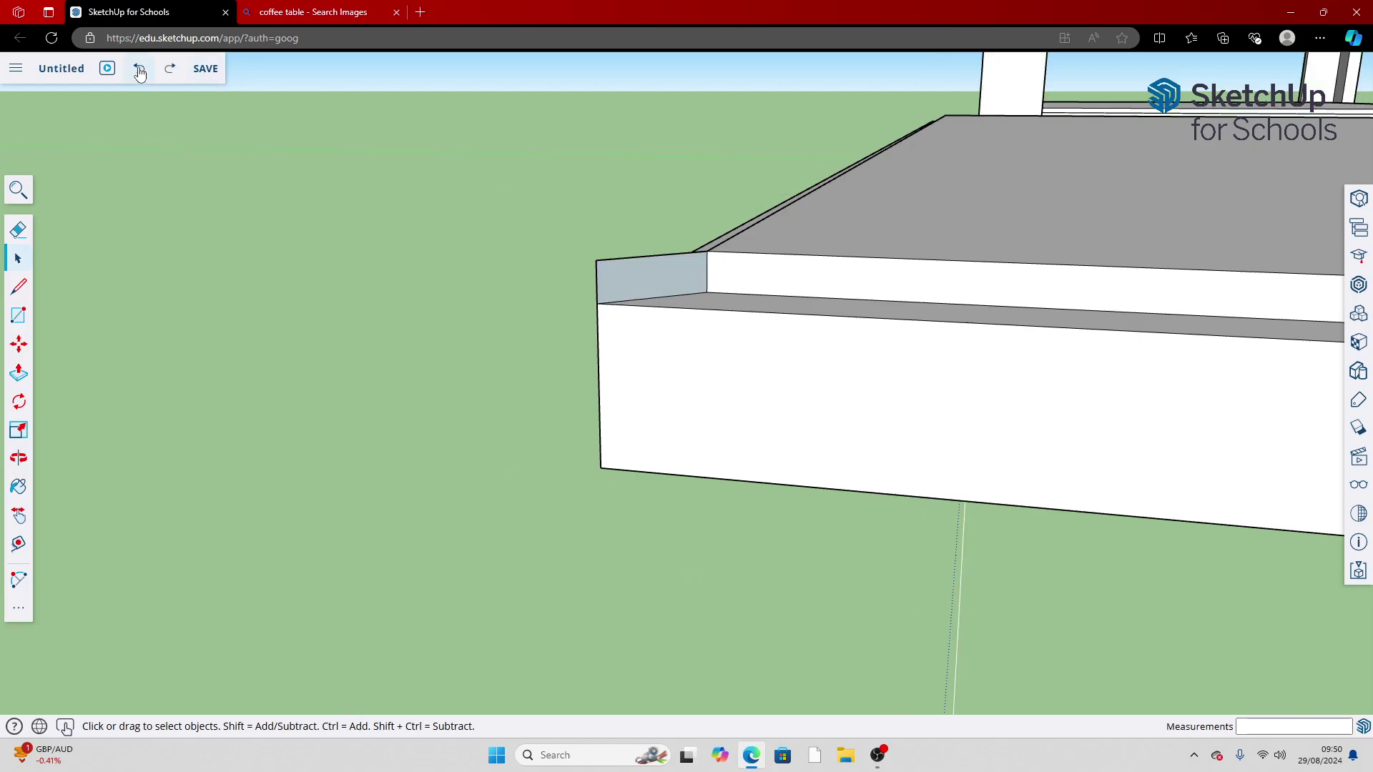
pyautogui.click(140, 72)
pyautogui.click(140, 72)
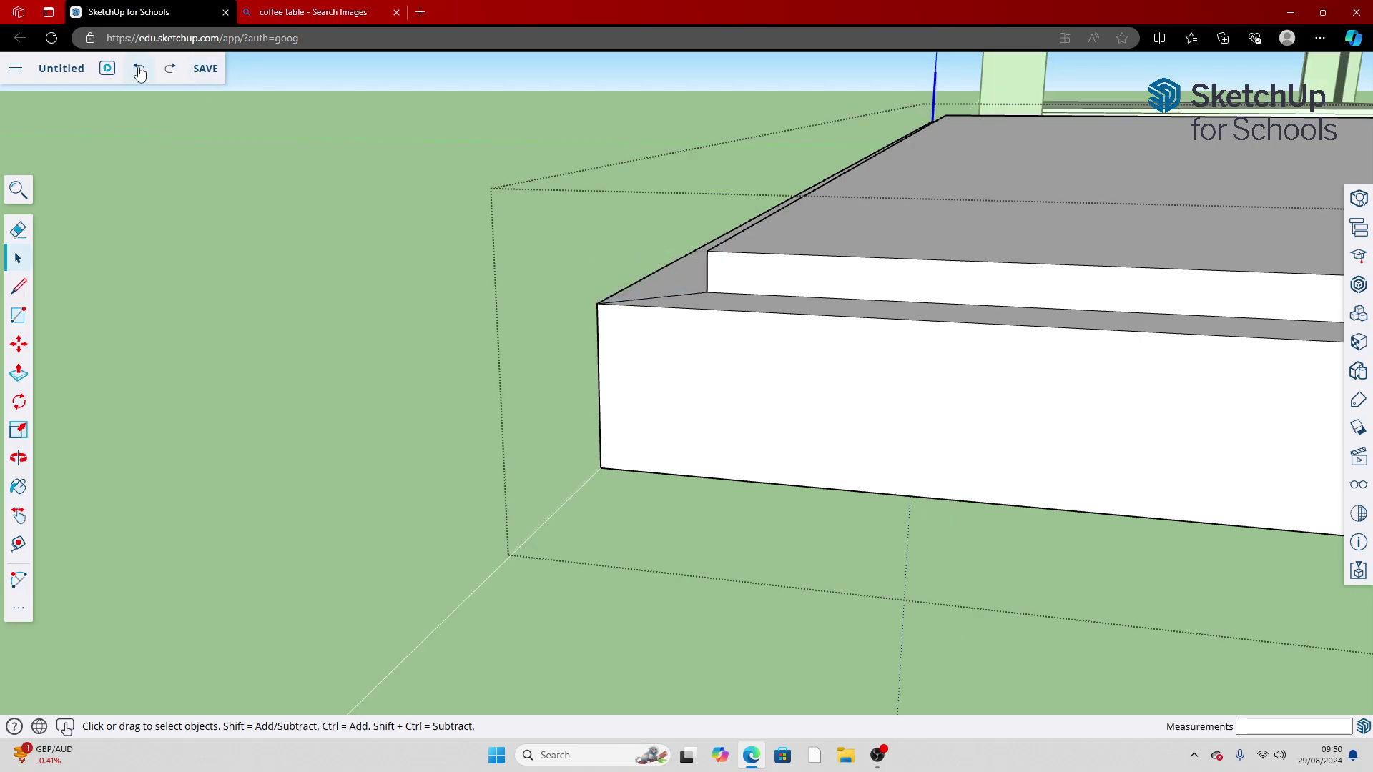
pyautogui.click(171, 68)
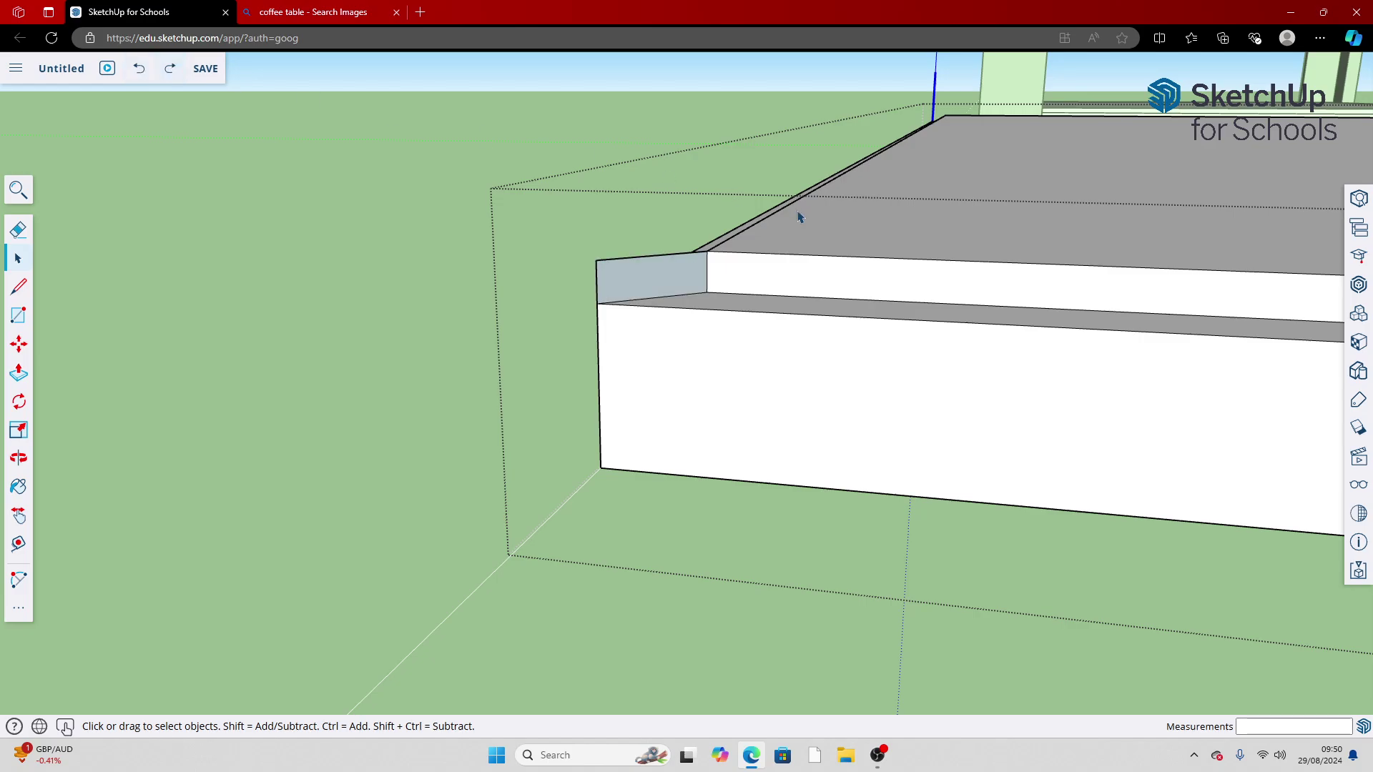
# Draw a two-point arc inside the component from the corner face's lower outer corner to its upper inner corner, bulging 1 mm
pyautogui.scroll(3, 793, 216)
pyautogui.click(26, 587)
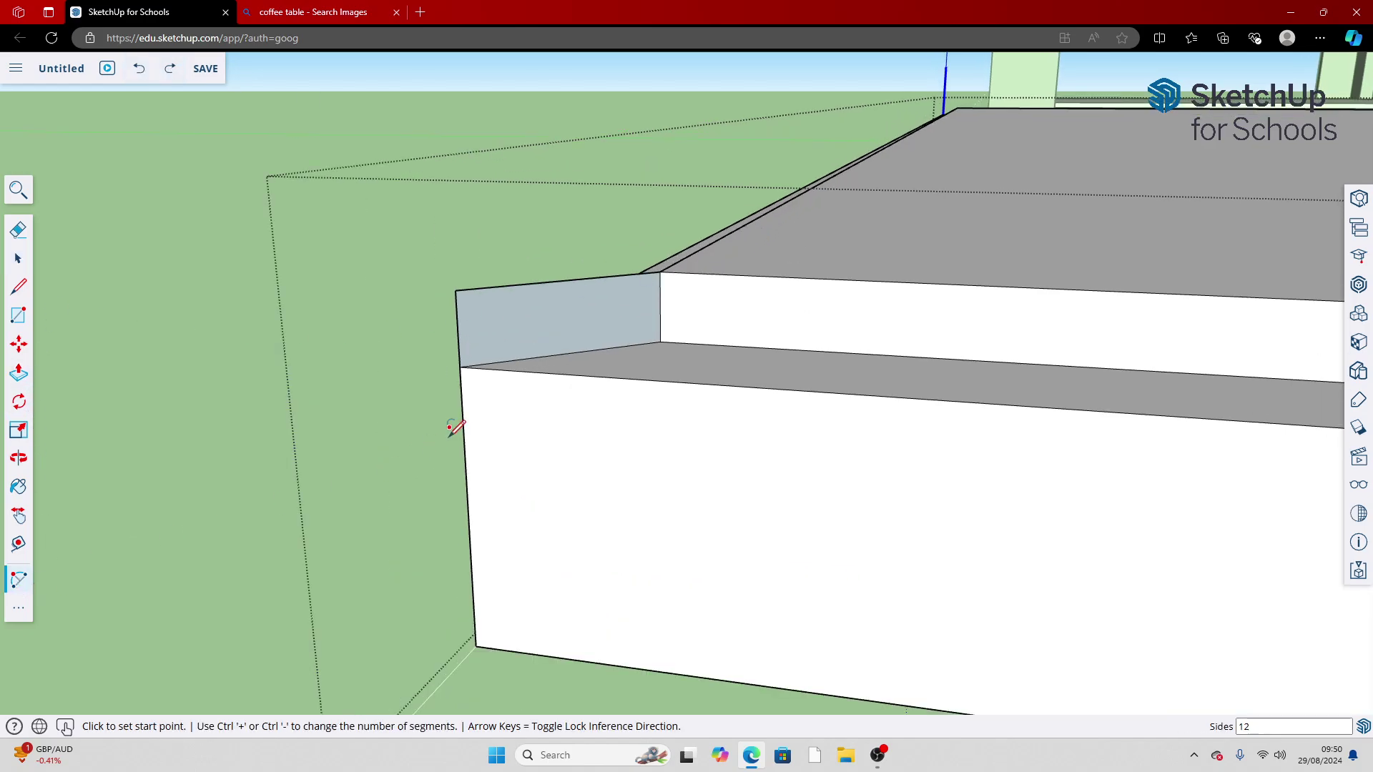
pyautogui.click(460, 366)
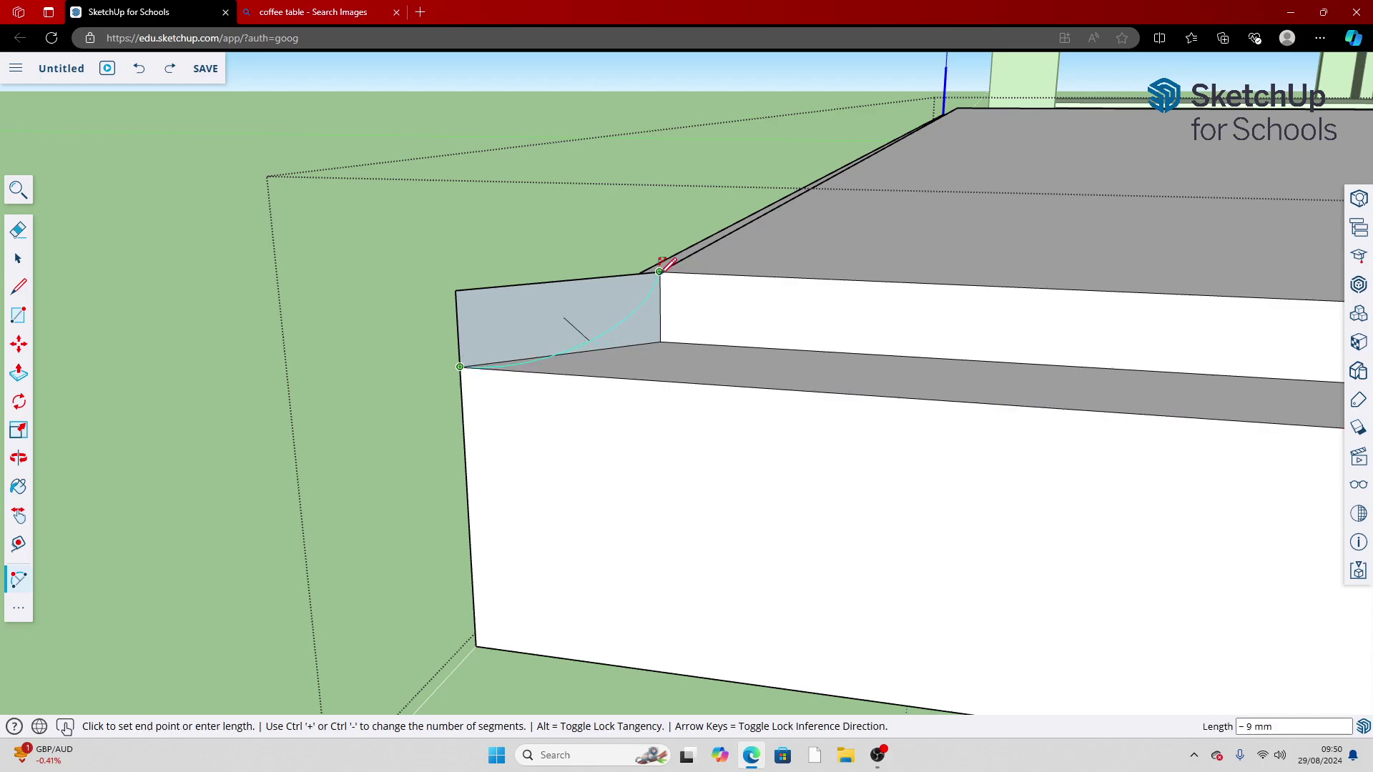
pyautogui.click(659, 272)
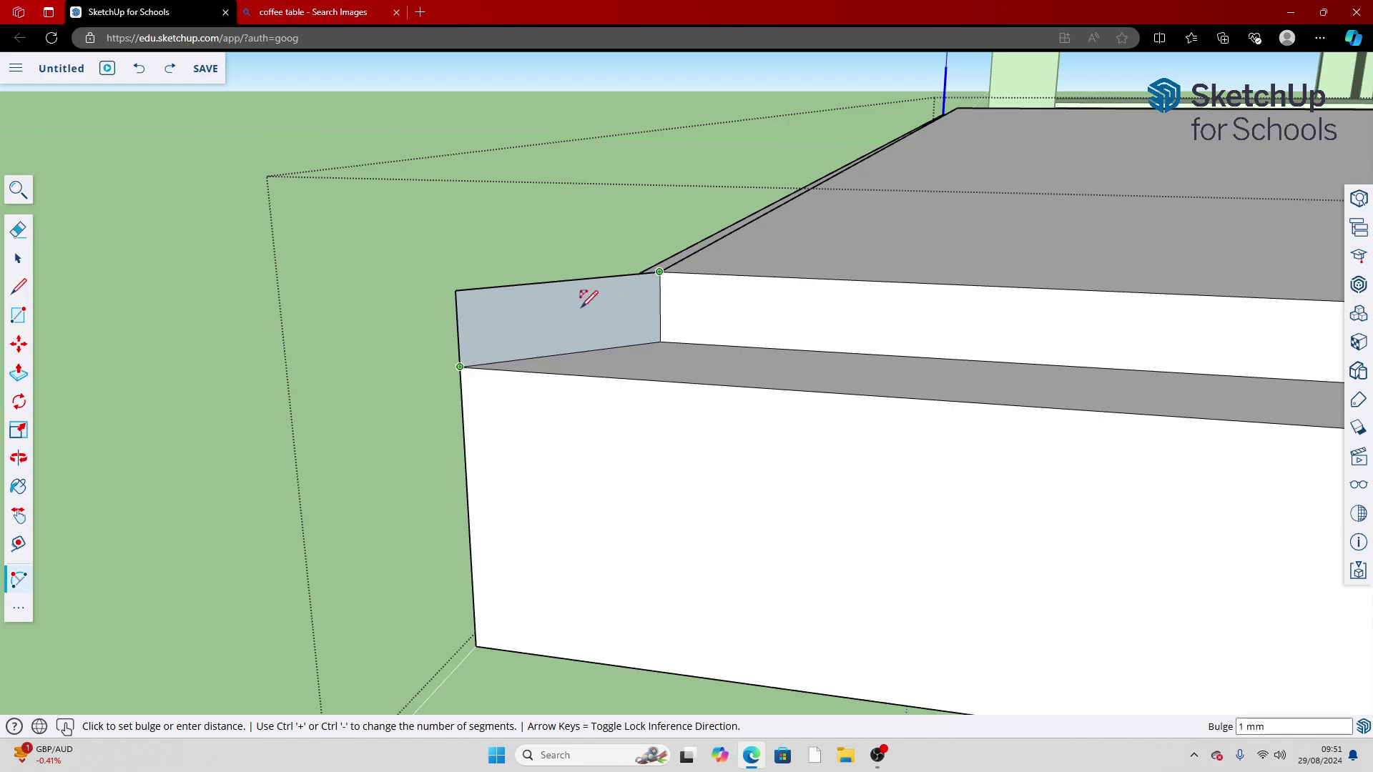
pyautogui.click(607, 307)
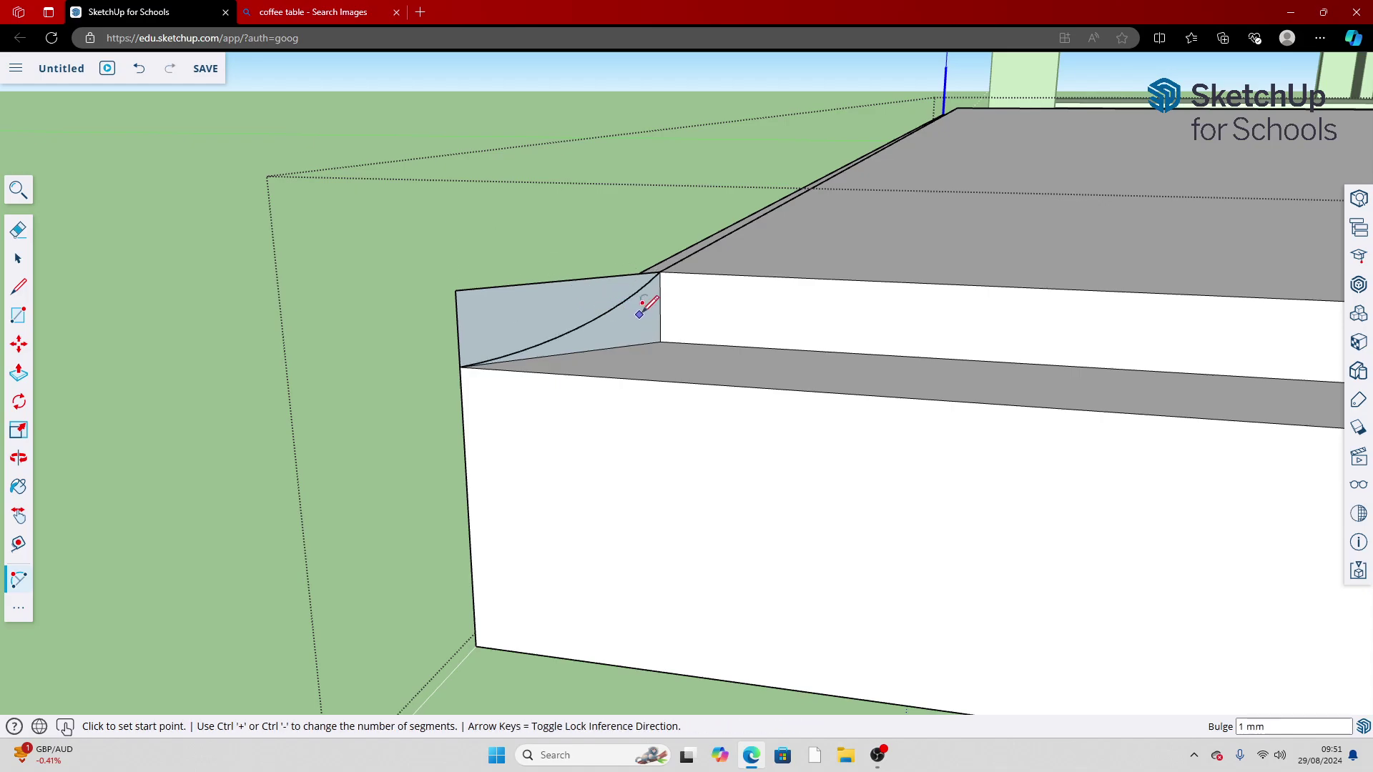
# Erase the vertical corner face's top edge and the diagonal line across the step
pyautogui.click(18, 229)
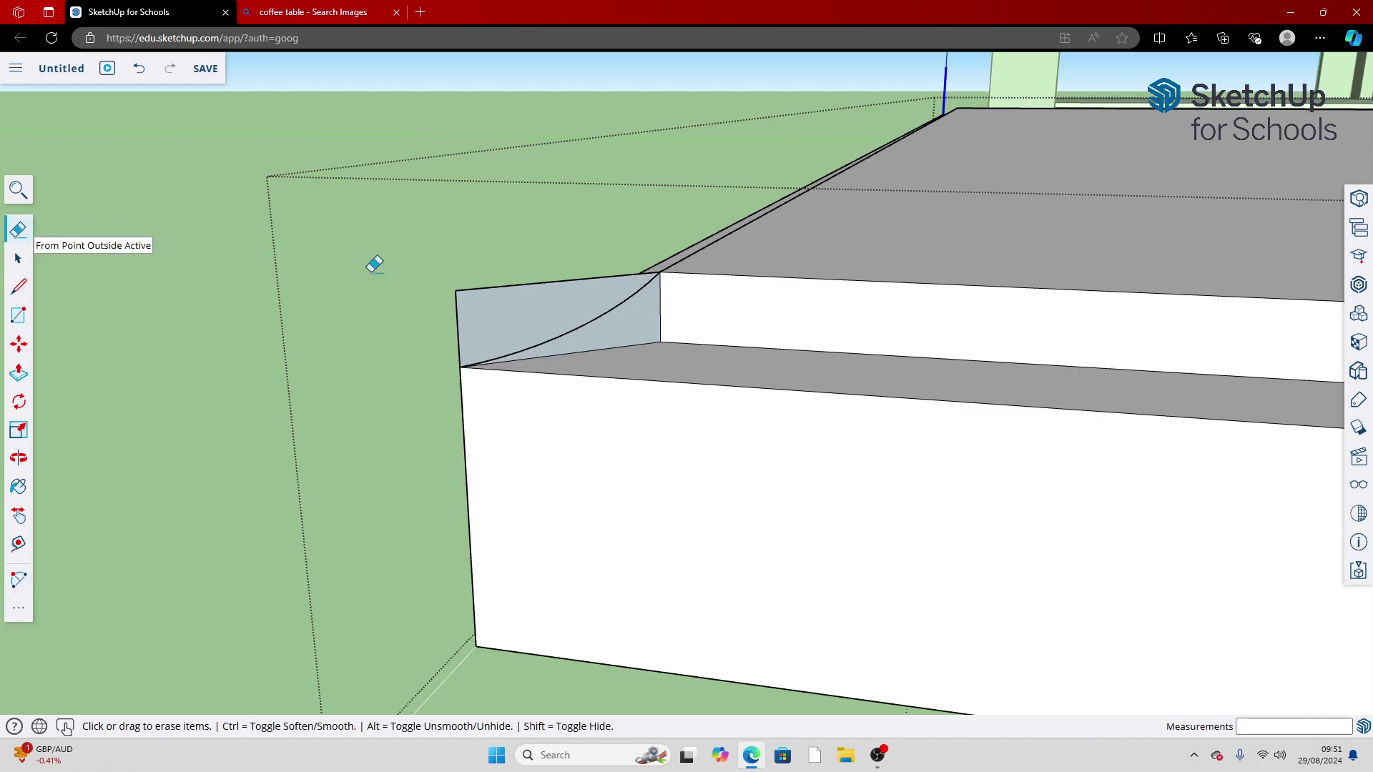
pyautogui.click(494, 286)
pyautogui.scroll(3, 606, 315)
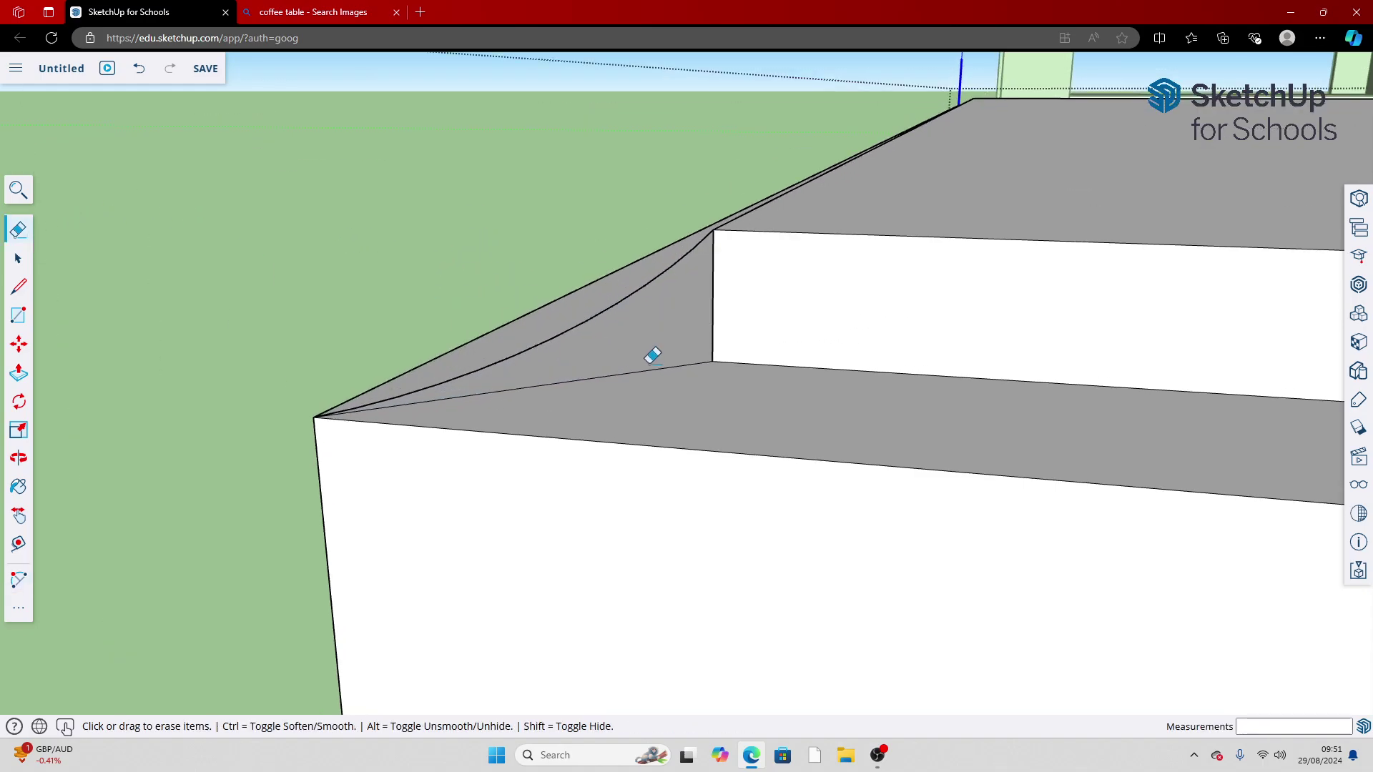
pyautogui.click(646, 368)
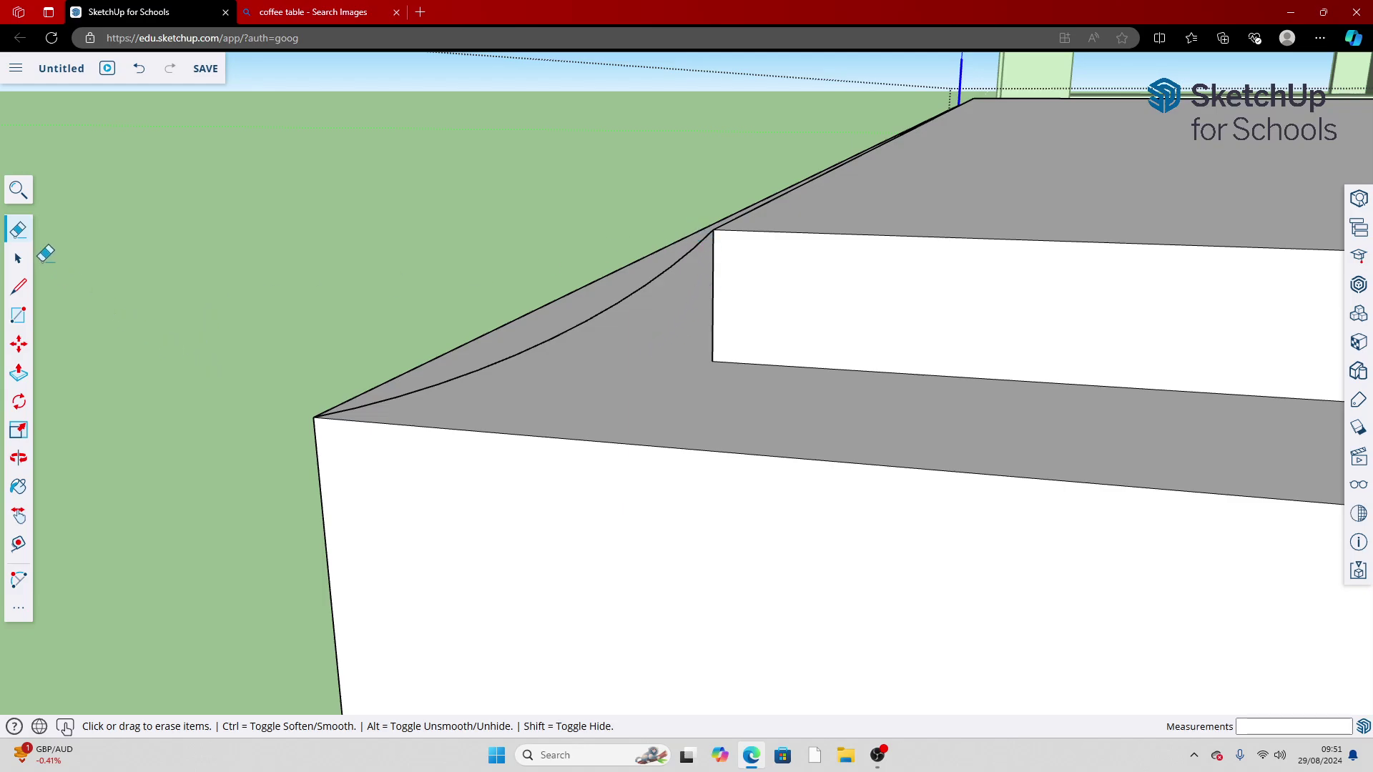
# Redraw the diagonal about 9 mm long from the step's outer corner to the base of its inner corner
pyautogui.click(18, 286)
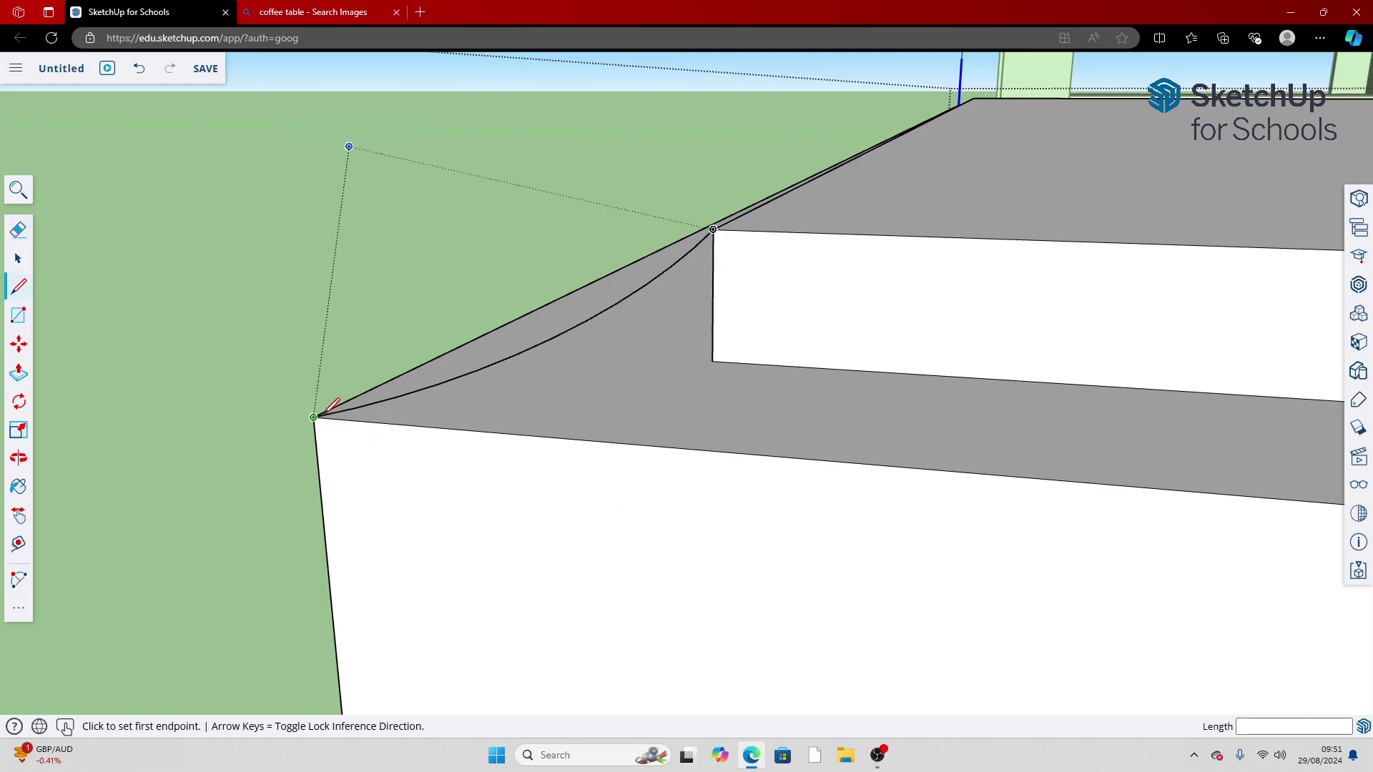
pyautogui.scroll(5, 318, 413)
pyautogui.scroll(-5, 315, 411)
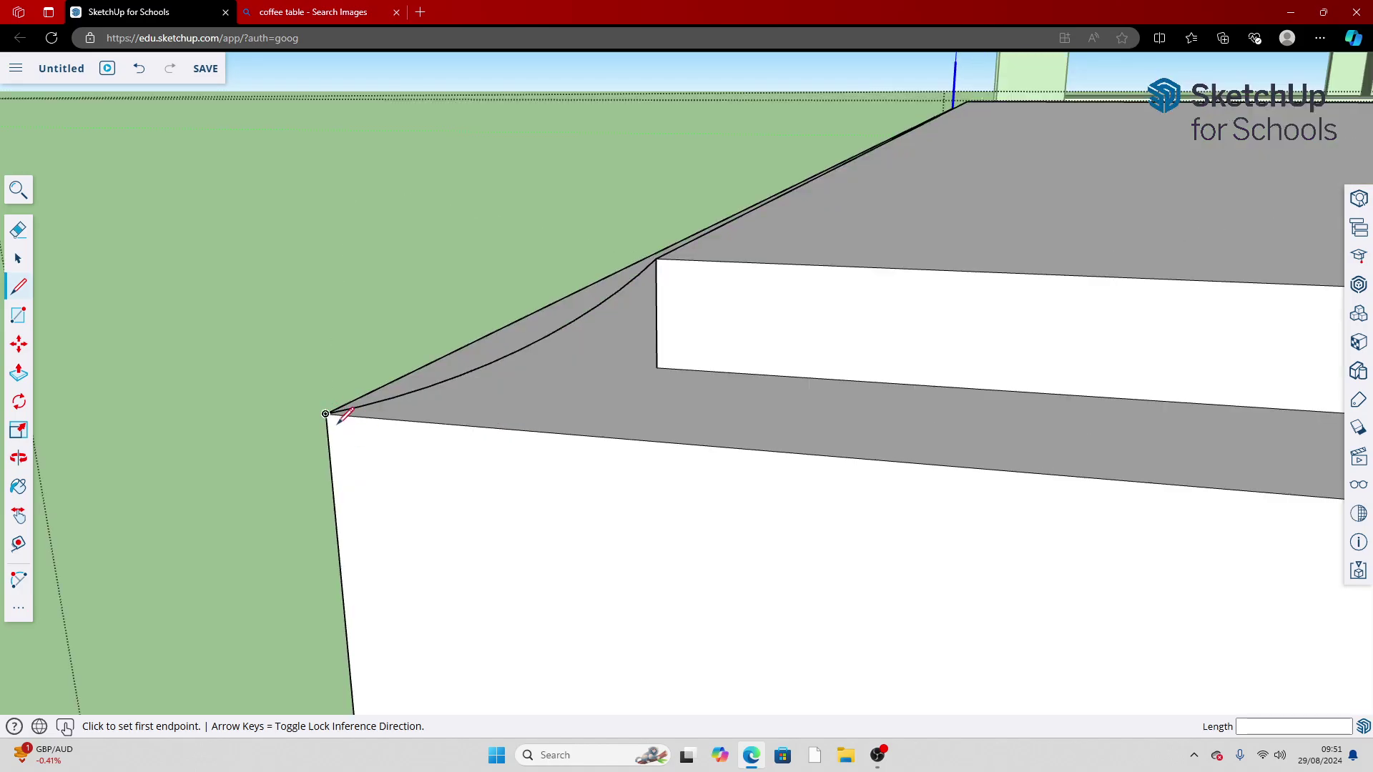
pyautogui.click(325, 413)
pyautogui.click(656, 368)
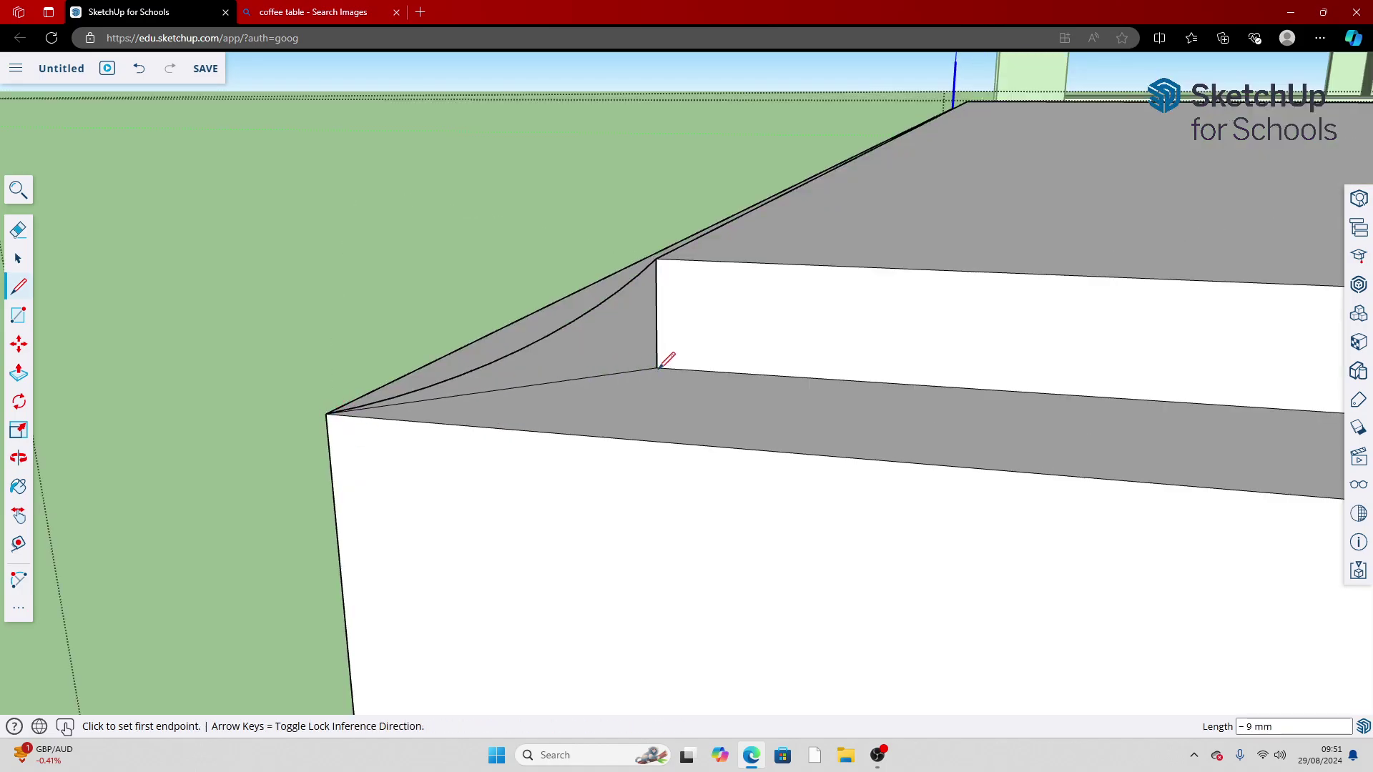
pyautogui.click(655, 258)
pyautogui.press('Escape')
# Draw a vertical line from the step's diagonal up to the arc near the inner corner
pyautogui.click(603, 375)
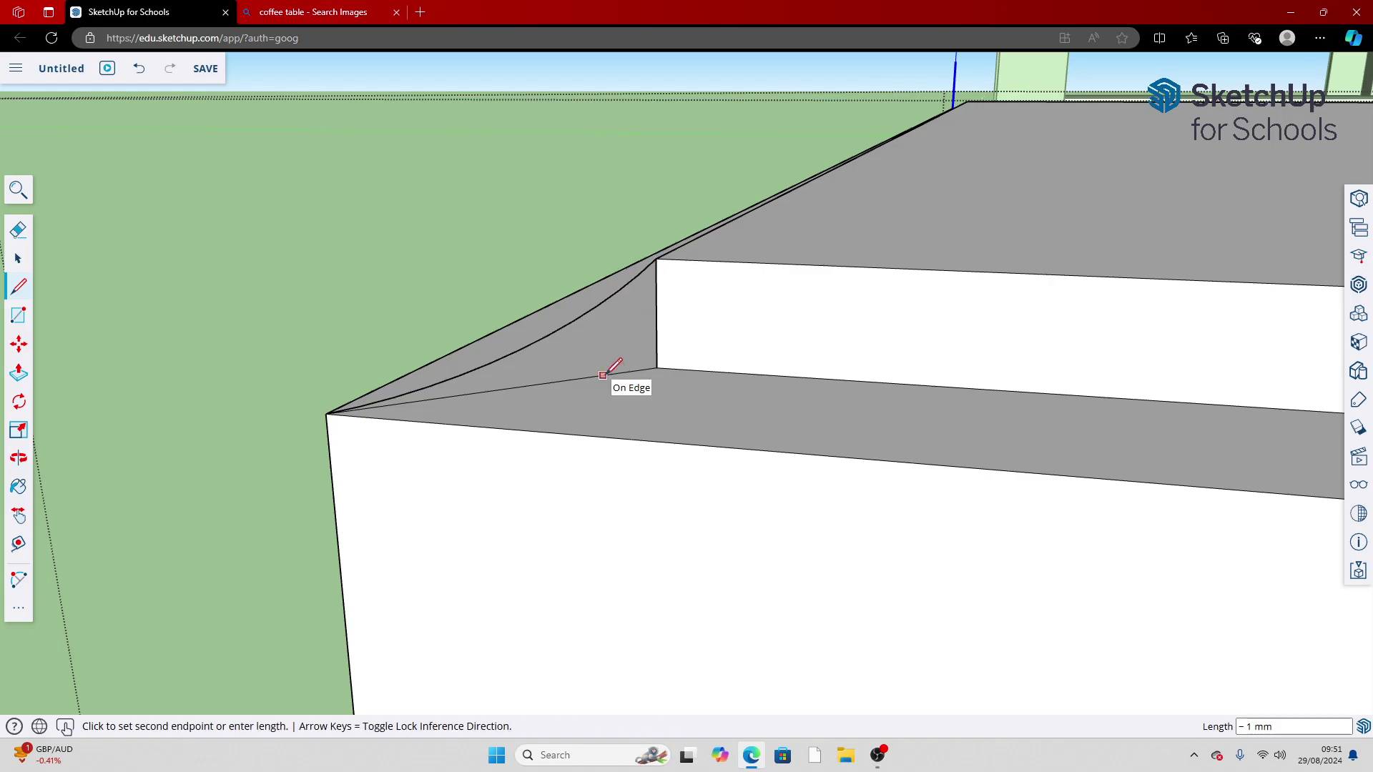
pyautogui.click(601, 299)
pyautogui.scroll(10, 612, 326)
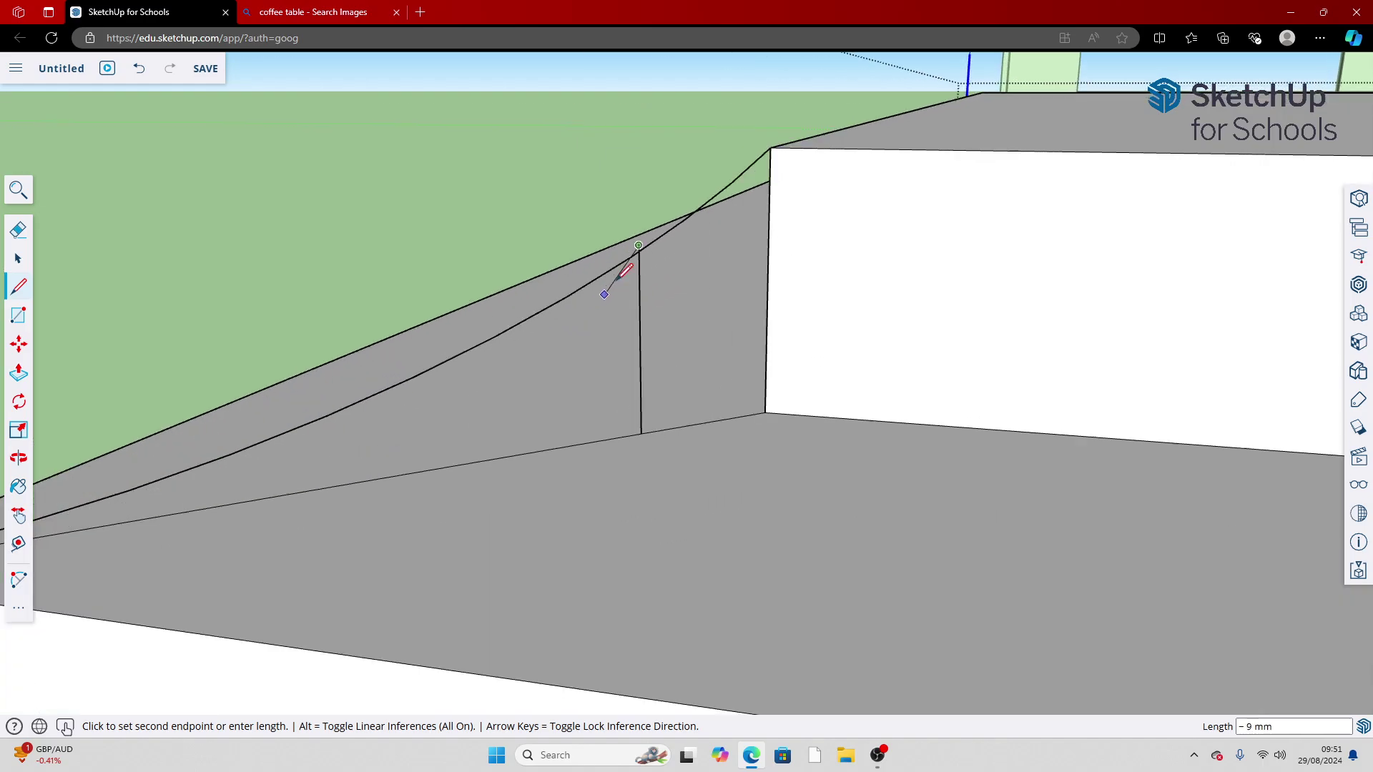
pyautogui.scroll(-10, 674, 228)
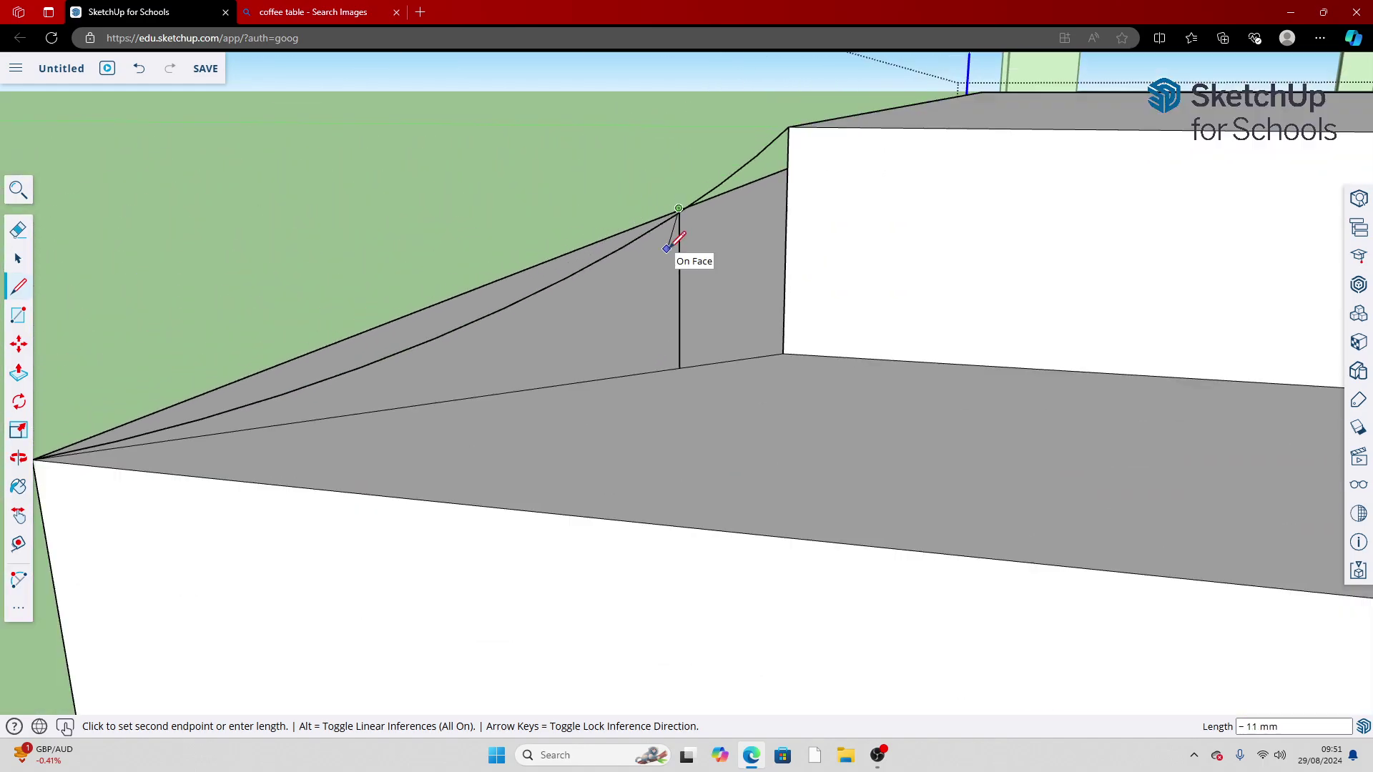
pyautogui.click(678, 208)
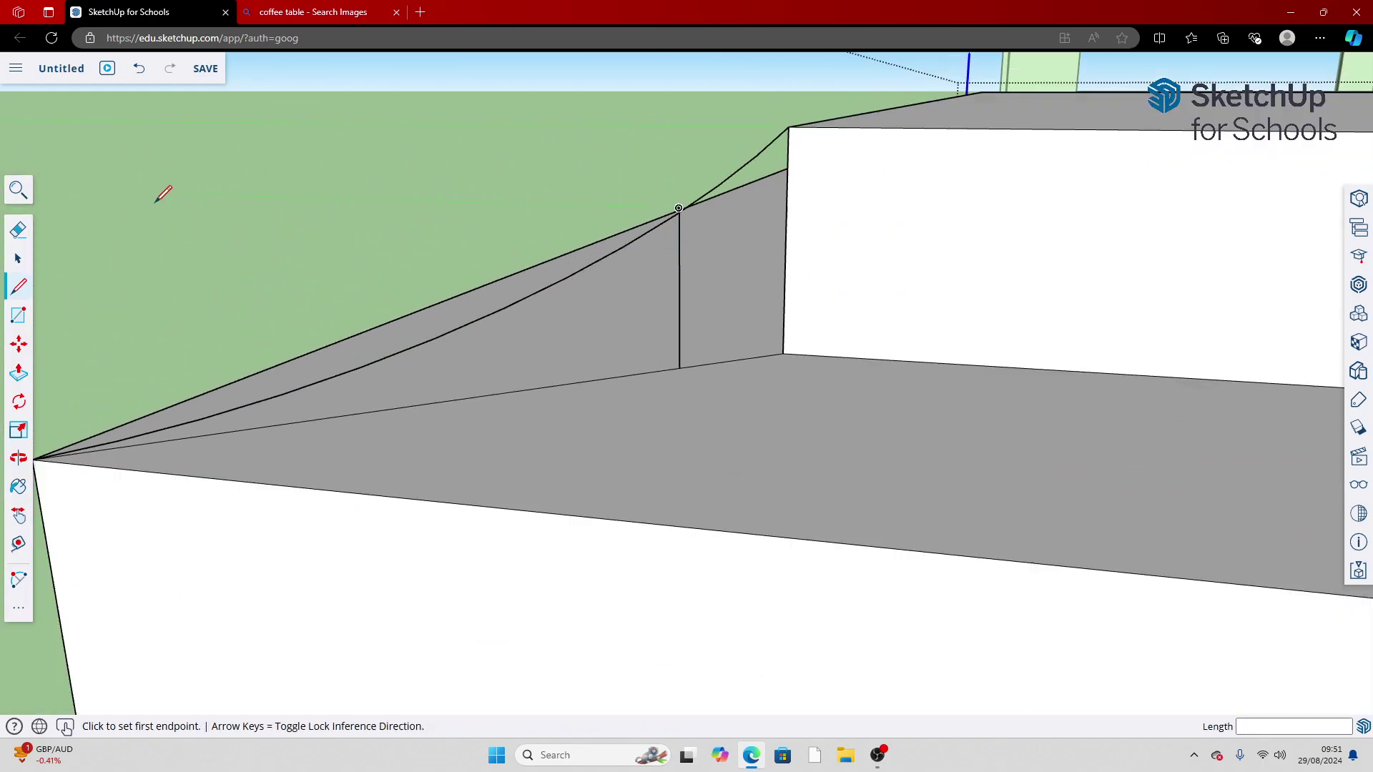
# Erase the vertical line, the arc and the diagonal from the step's corner
pyautogui.click(19, 230)
pyautogui.click(685, 255)
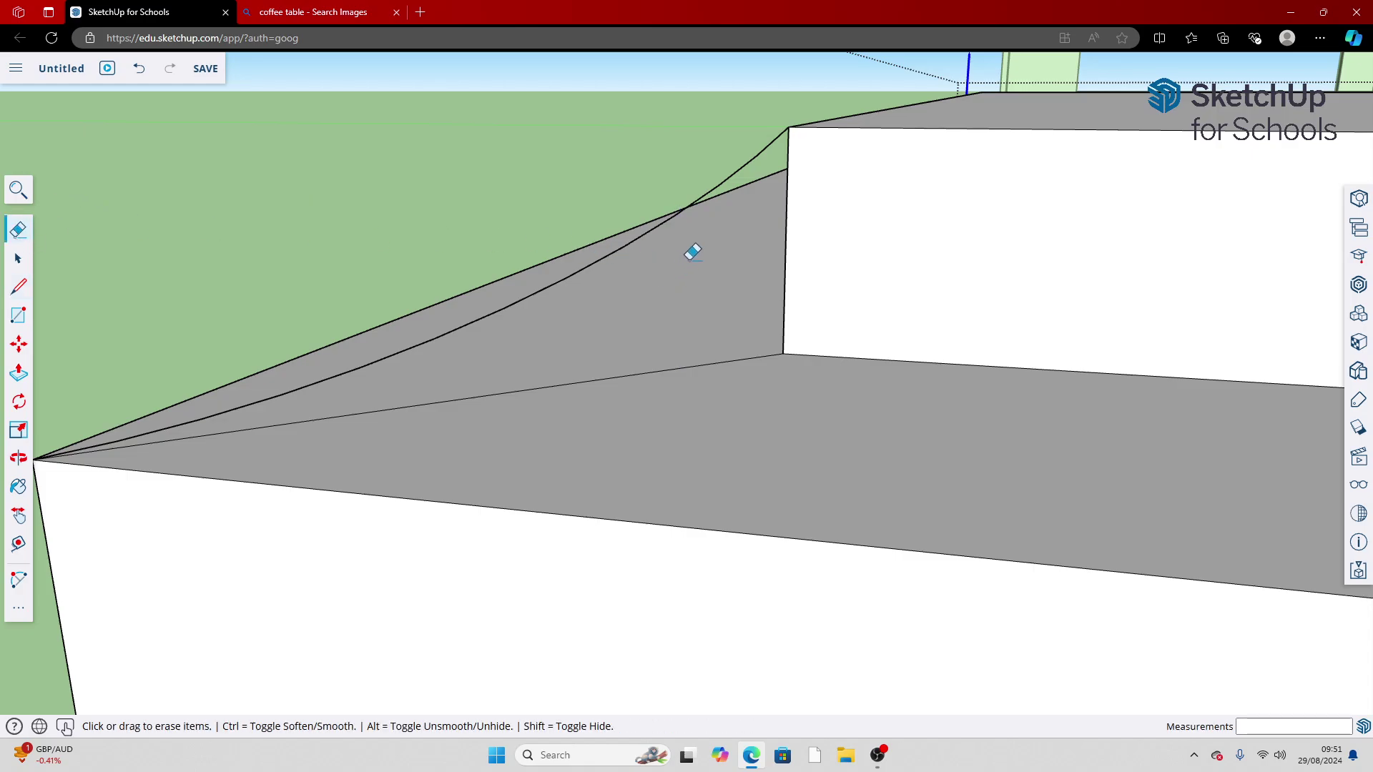
pyautogui.click(767, 144)
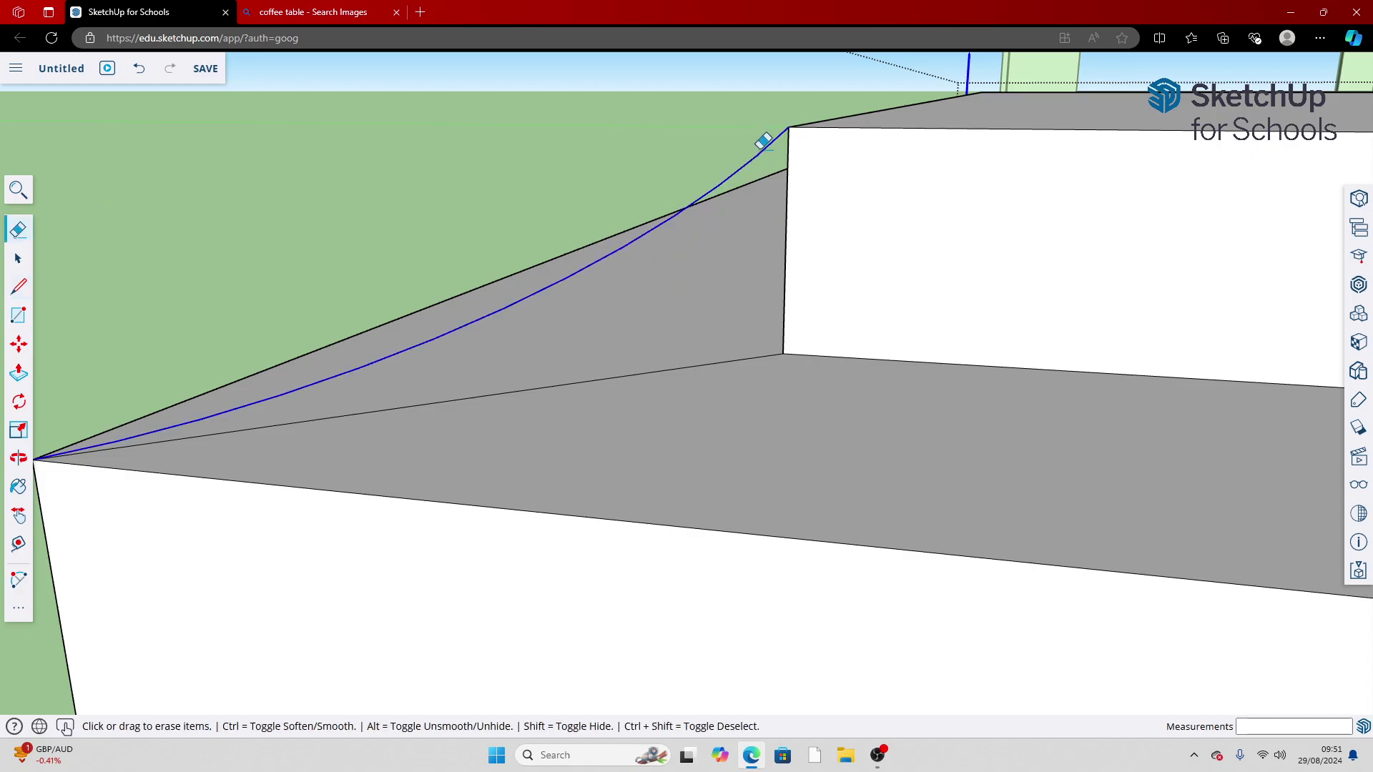
pyautogui.click(647, 373)
pyautogui.scroll(-4, 646, 344)
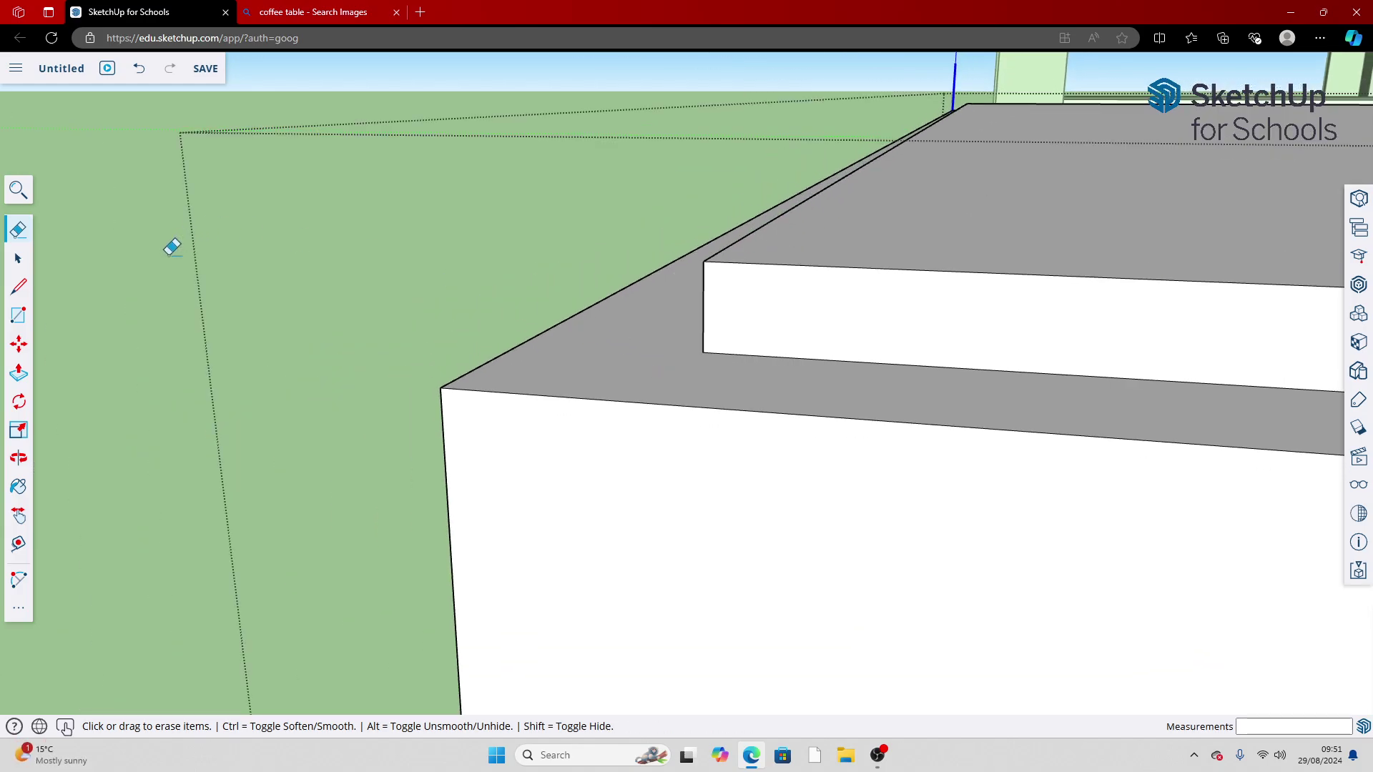
pyautogui.scroll(-2, 774, 246)
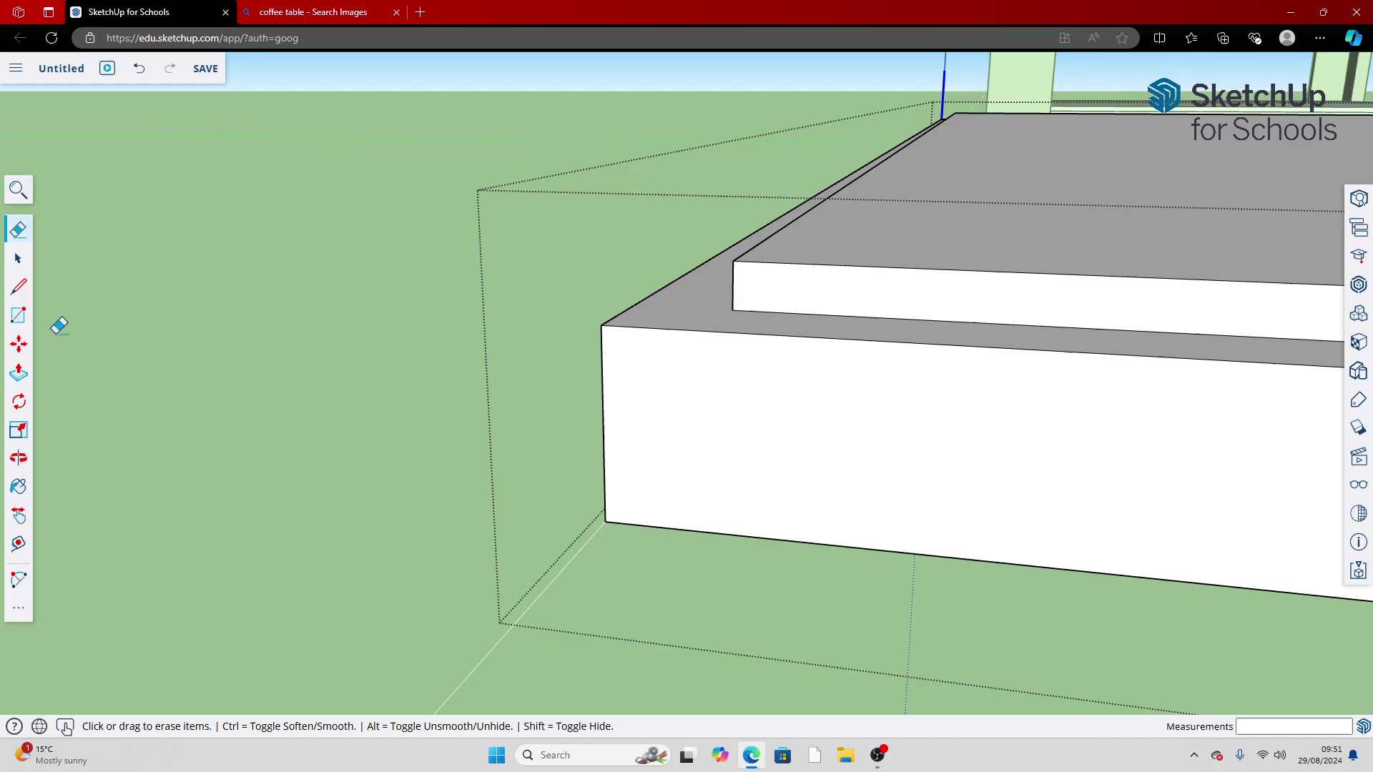
pyautogui.click(18, 458)
pyautogui.moveTo(333, 408); pyautogui.dragTo(302, 452)
pyautogui.moveTo(637, 374)
pyautogui.mouseDown()
pyautogui.moveTo(723, 276)
pyautogui.moveTo(640, 243)
pyautogui.moveTo(607, 262)
pyautogui.mouseUp()
pyautogui.moveTo(300, 413); pyautogui.dragTo(444, 418)
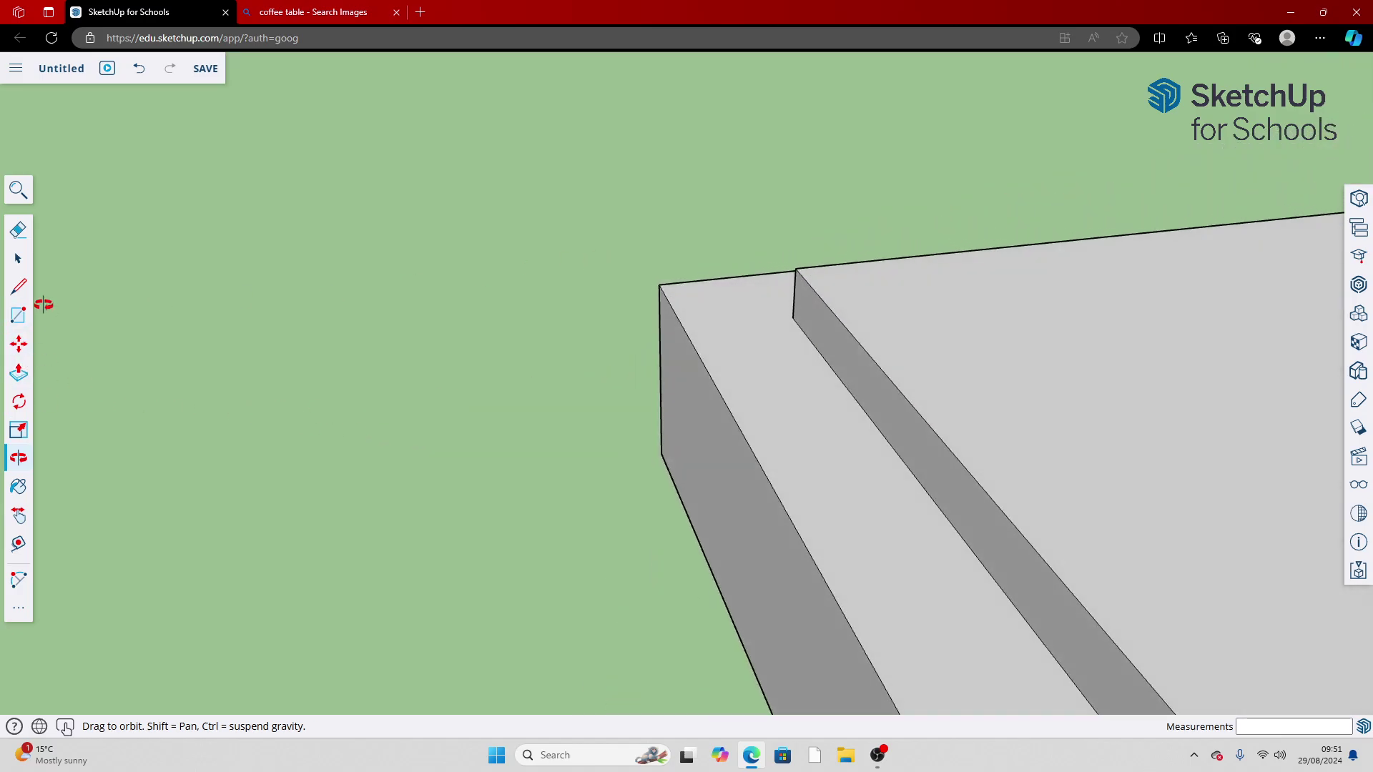
pyautogui.click(19, 315)
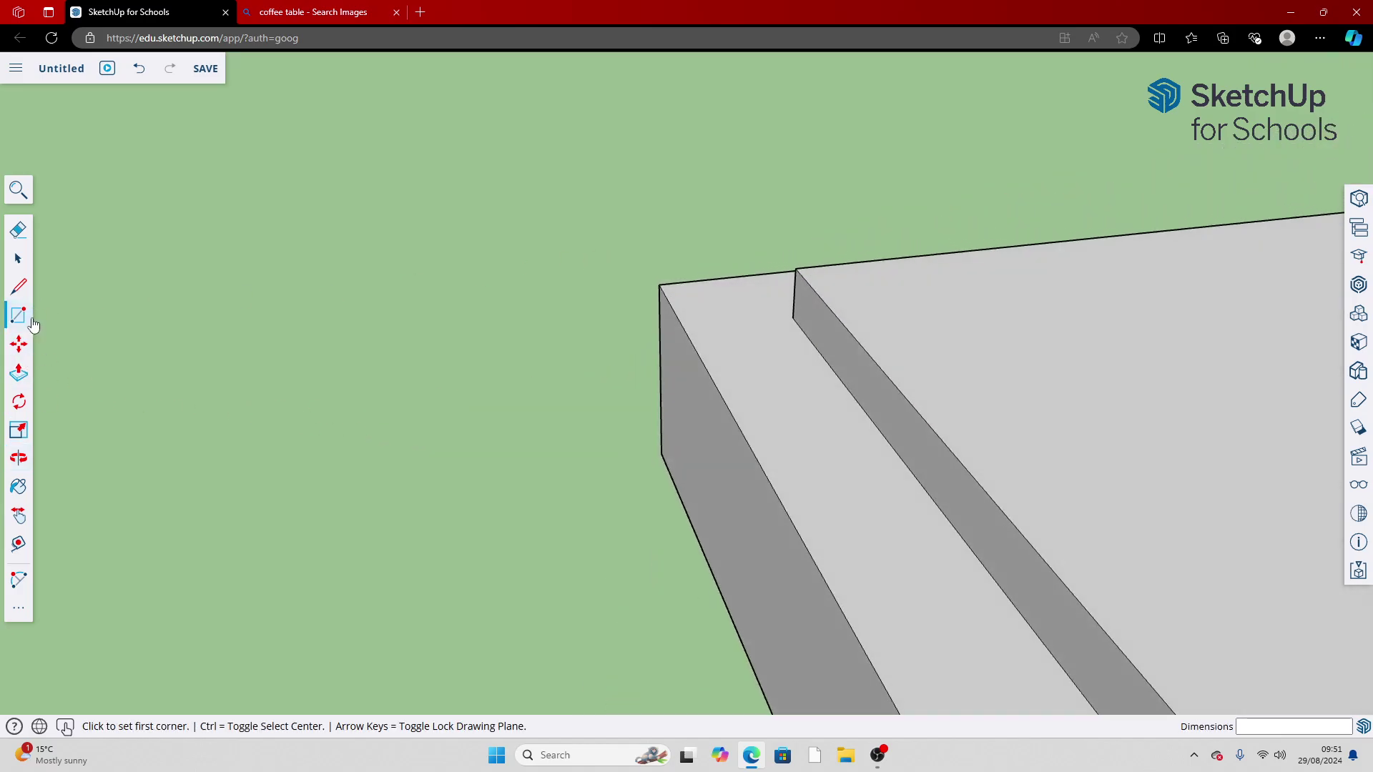
pyautogui.click(792, 318)
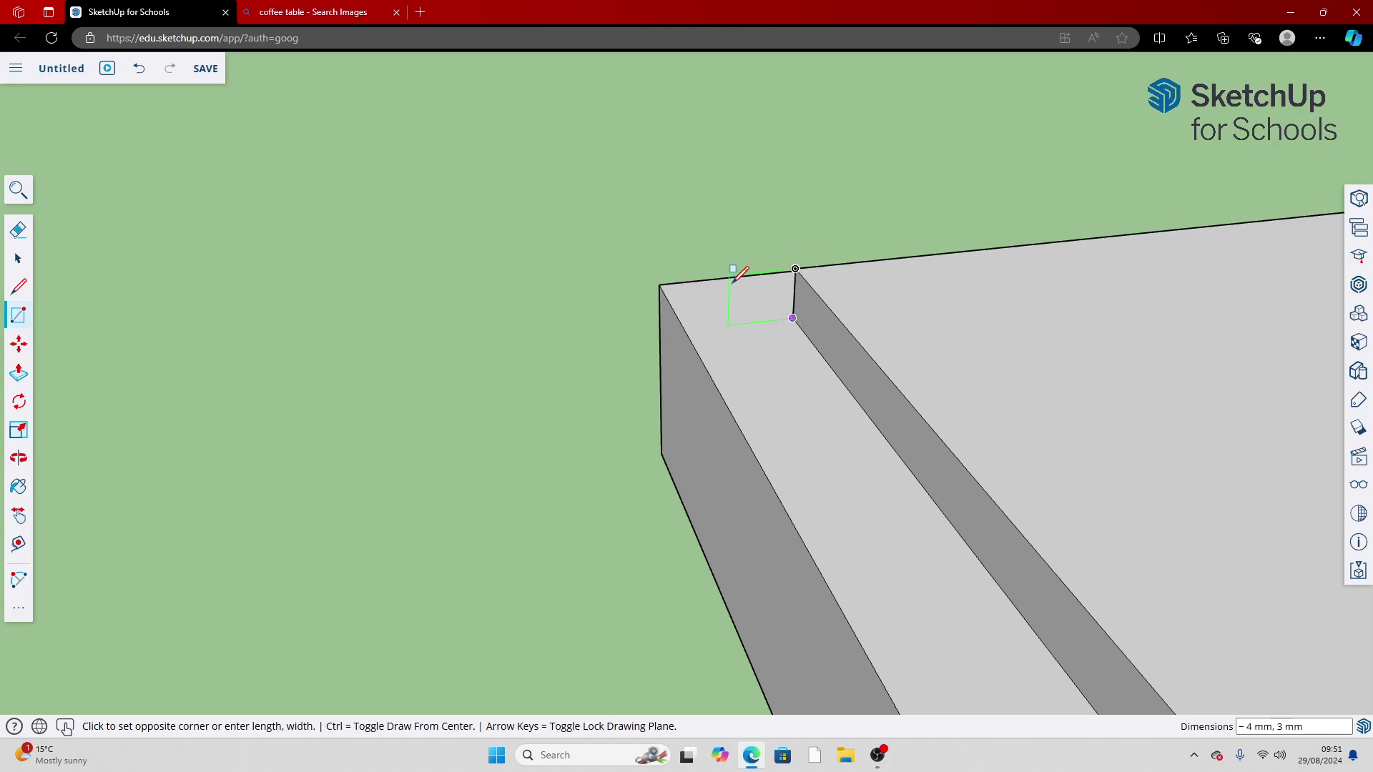
pyautogui.press('Escape')
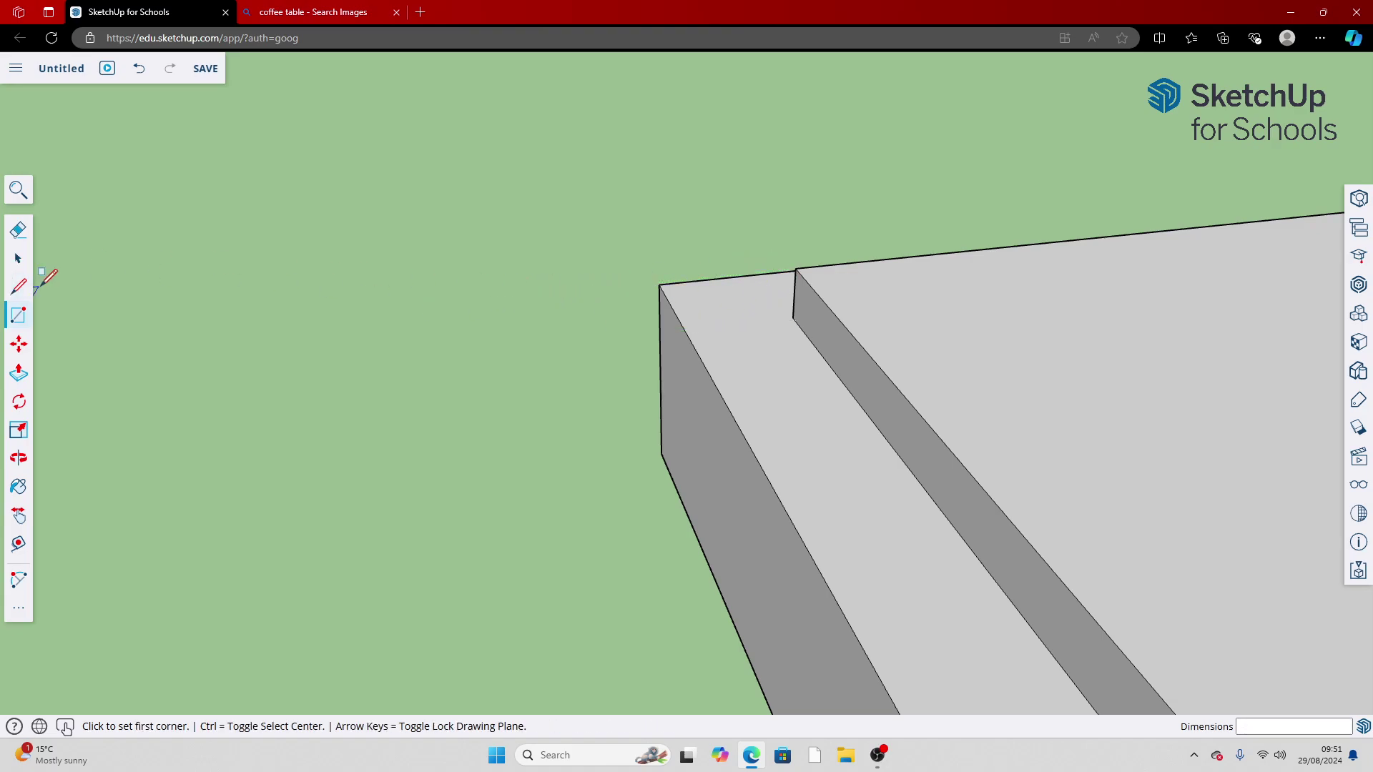
# Try a freehand line from the step's upper inner corner out past the board's side, and undo it
pyautogui.click(18, 286)
pyautogui.click(795, 269)
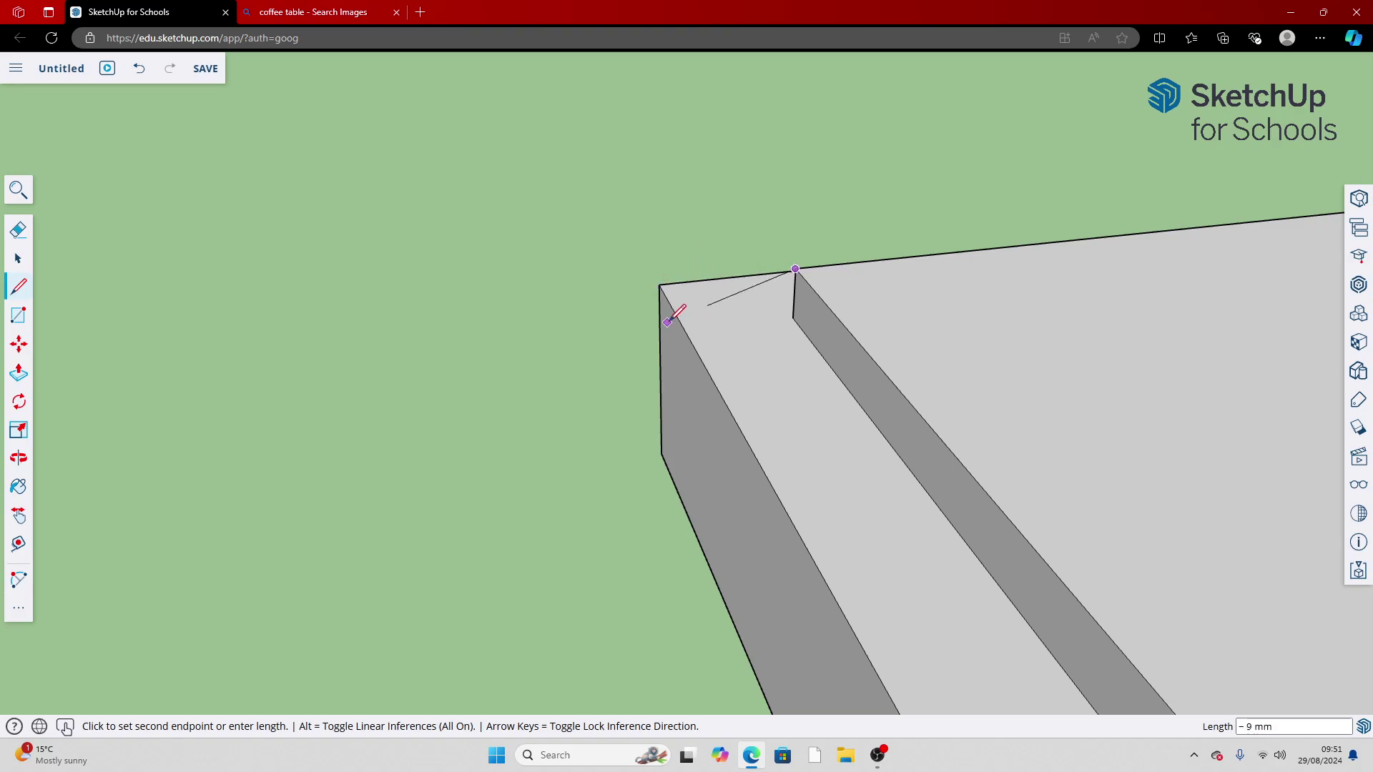
pyautogui.click(578, 434)
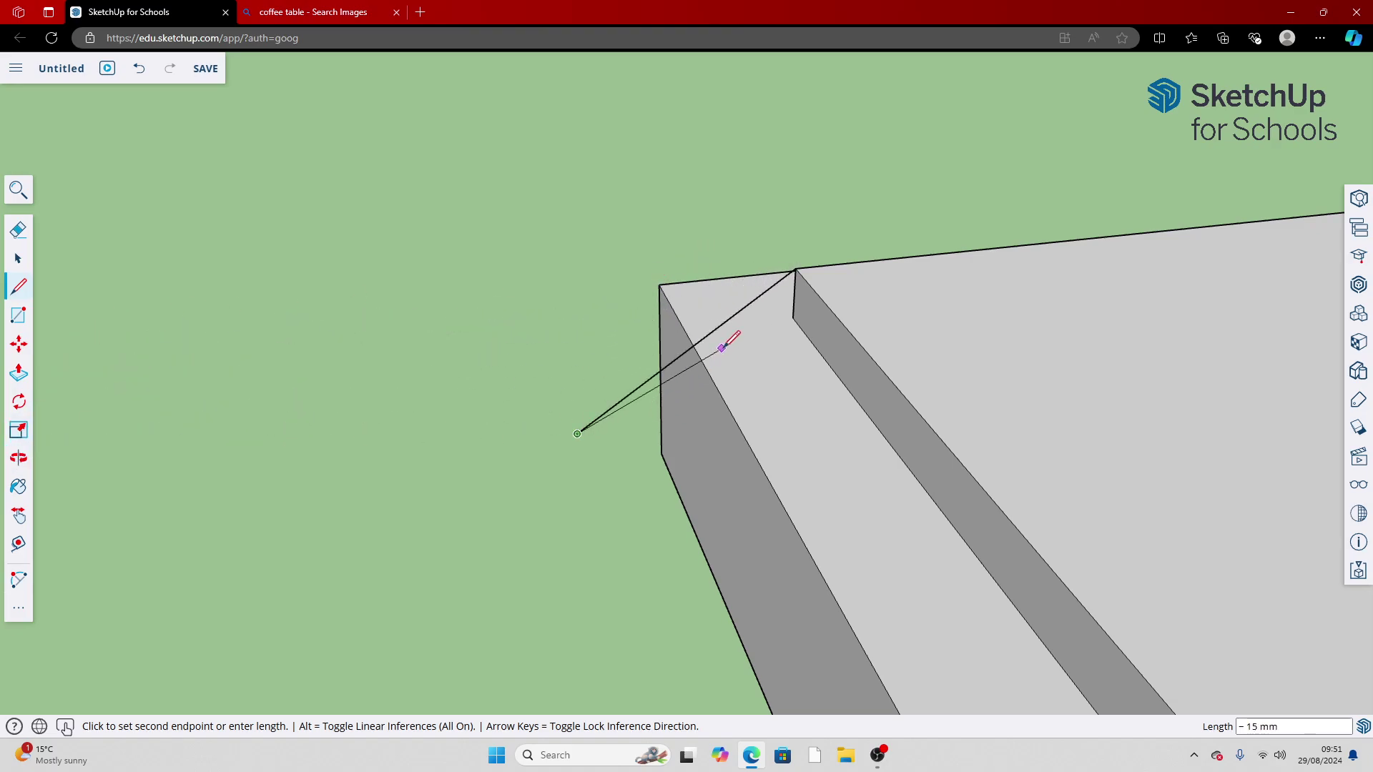
pyautogui.click(697, 355)
pyautogui.press('space')
pyautogui.click(134, 69)
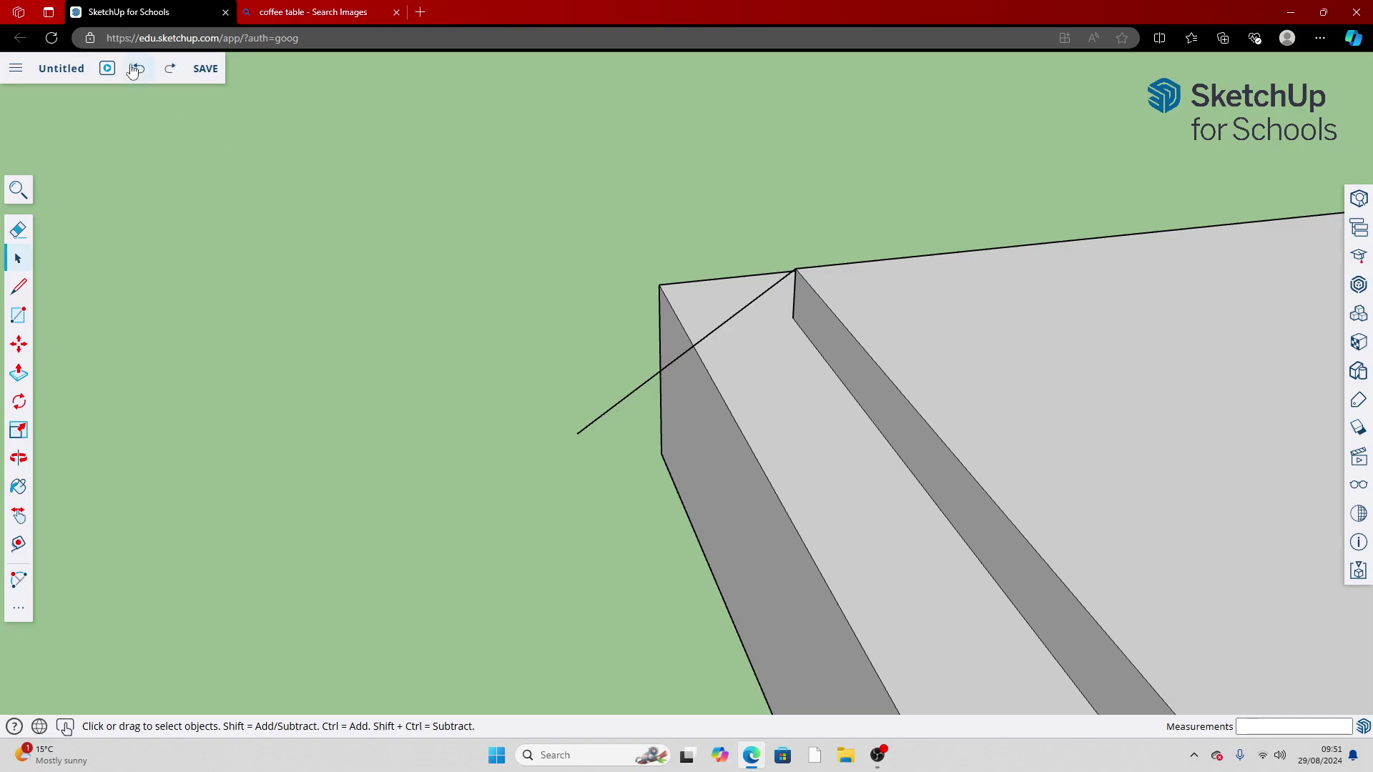
pyautogui.click(133, 69)
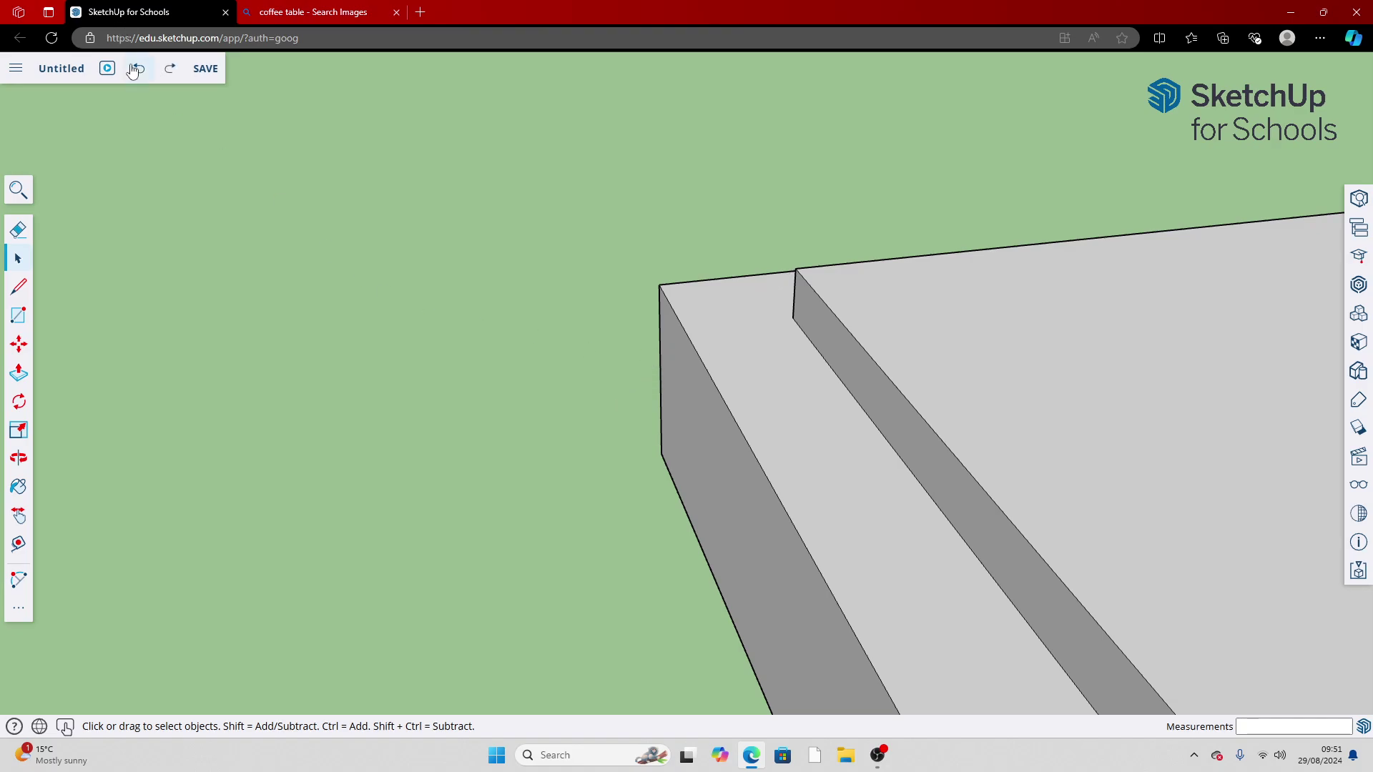
# Draw an upright rectangular outline about 6 mm wide and 3 mm high from the step's inner corner out to its edge
pyautogui.click(19, 457)
pyautogui.moveTo(512, 429); pyautogui.dragTo(724, 398)
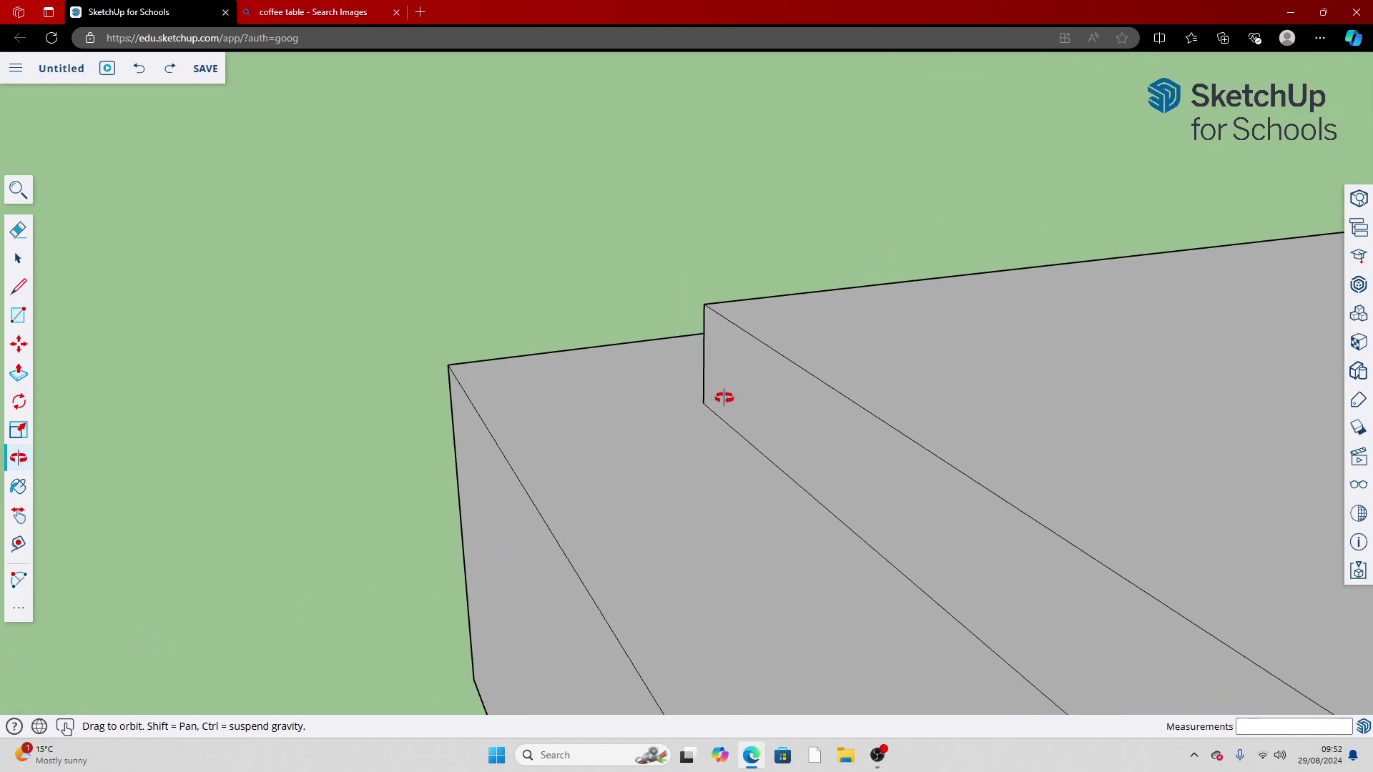
pyautogui.click(18, 286)
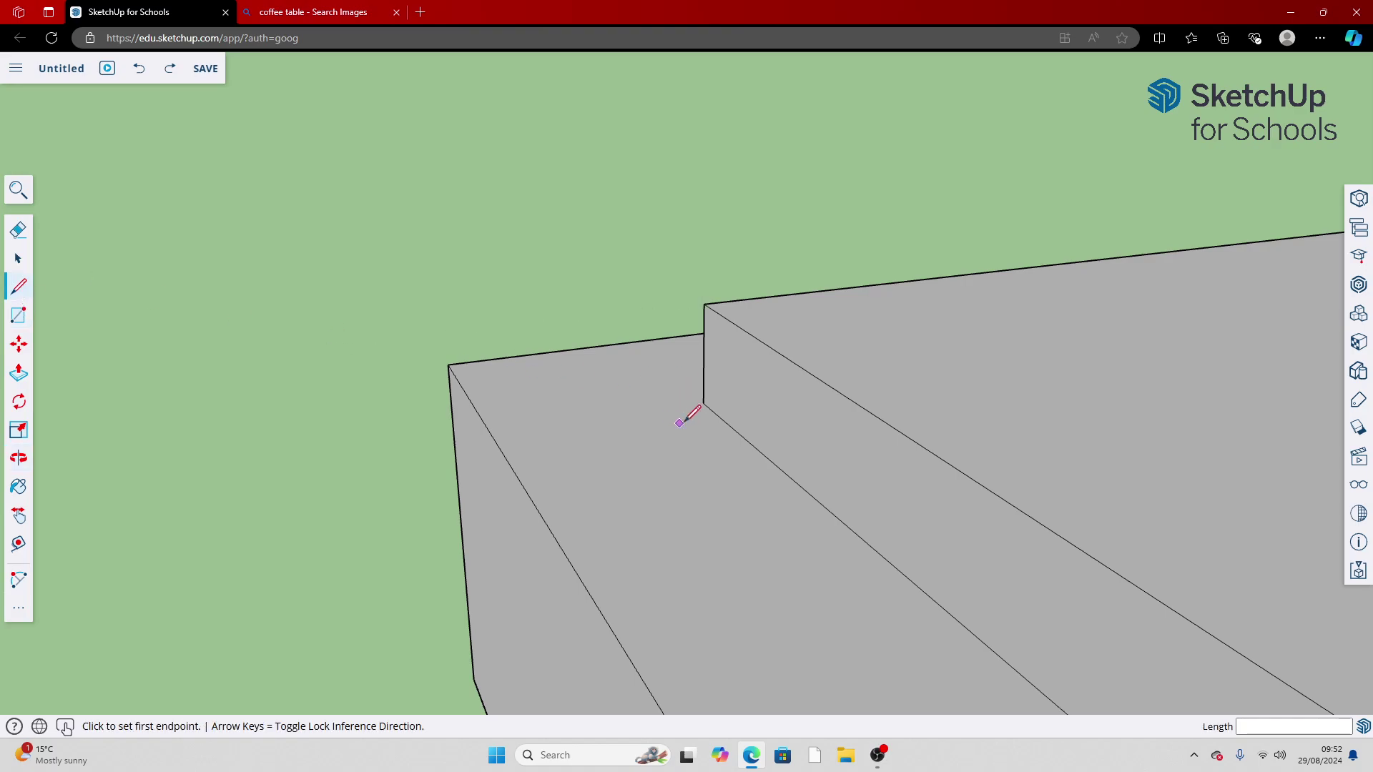
pyautogui.click(703, 402)
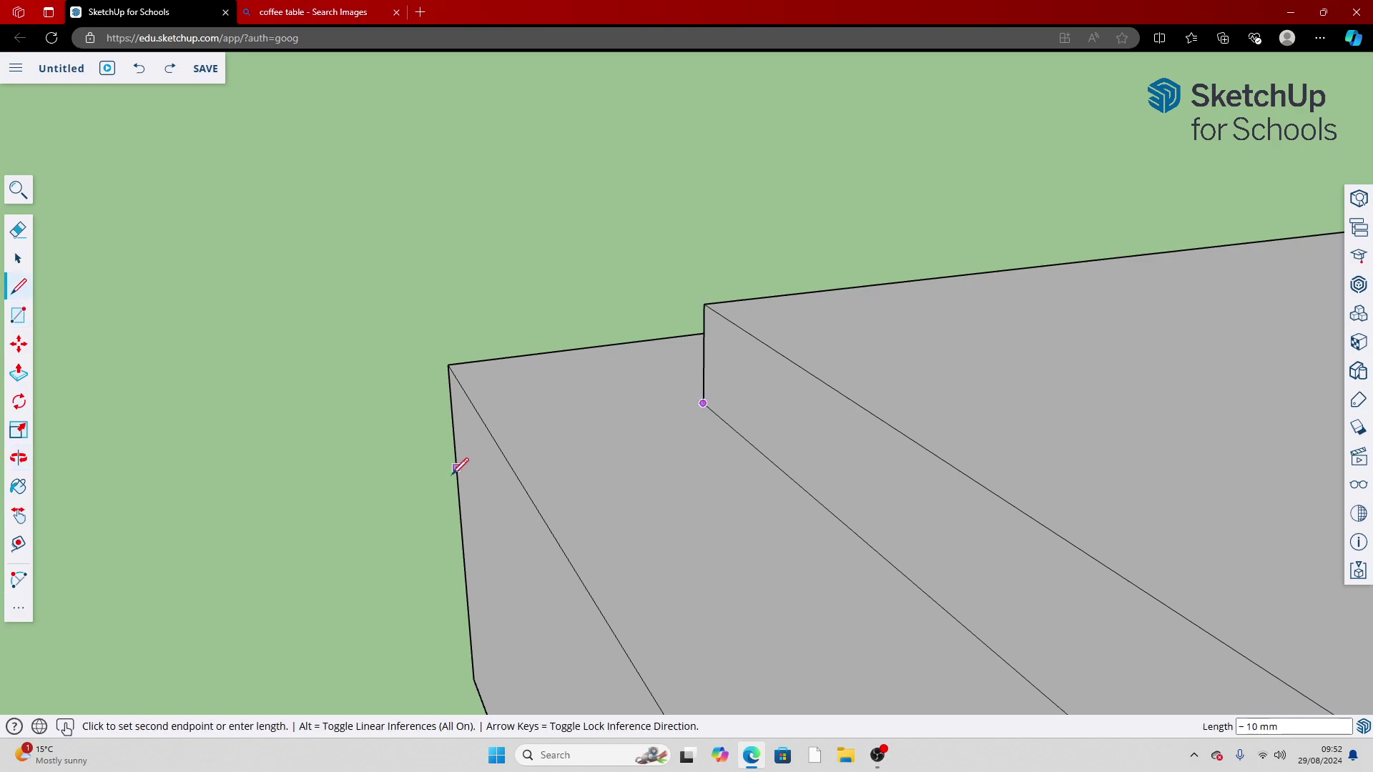
pyautogui.click(491, 434)
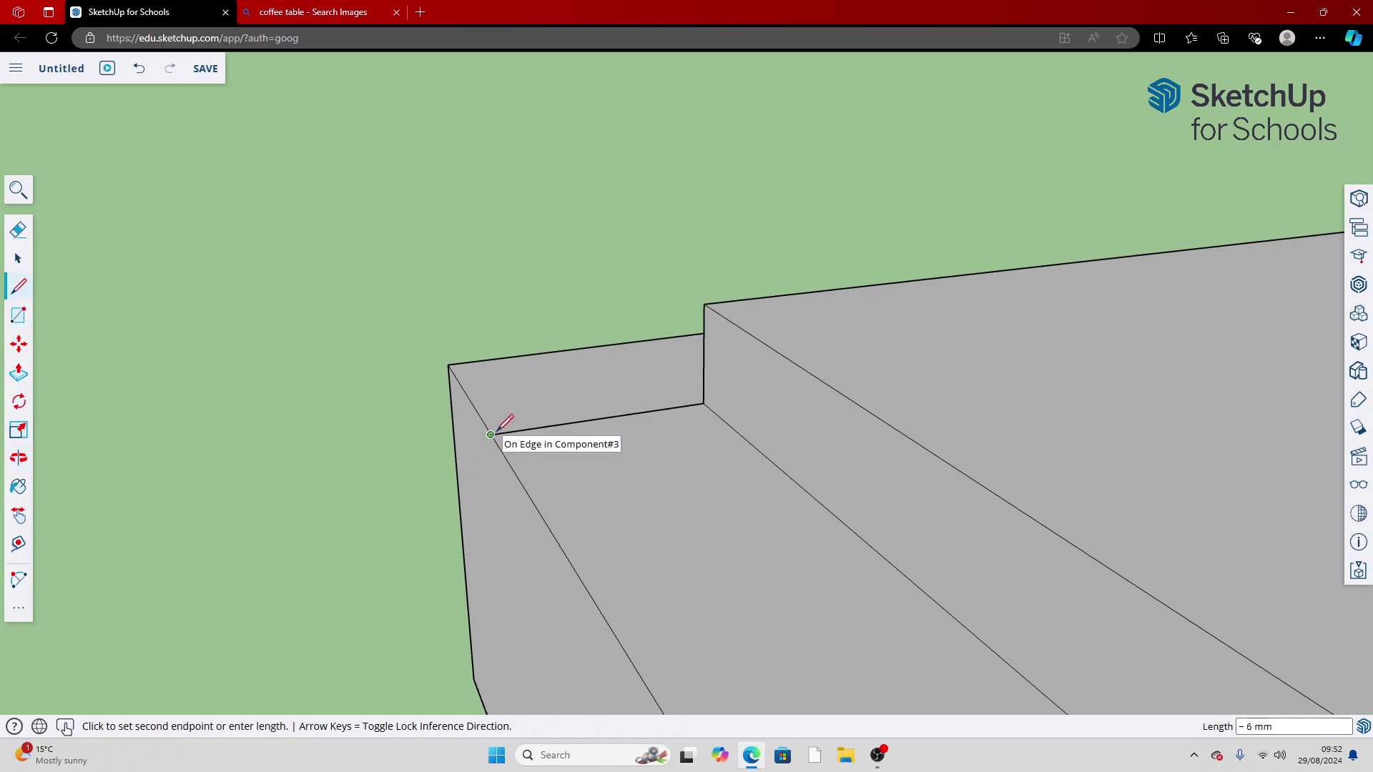
pyautogui.click(483, 329)
pyautogui.click(704, 304)
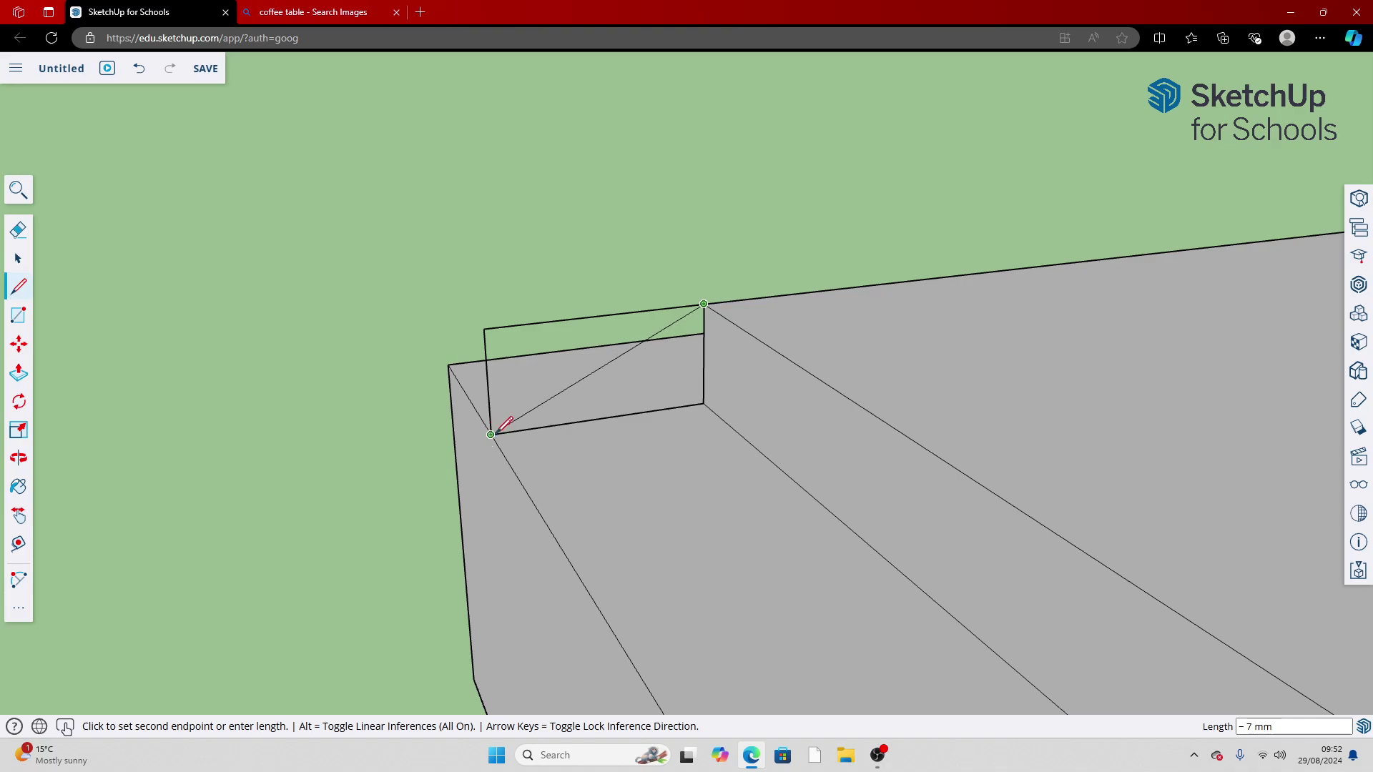
pyautogui.press('space')
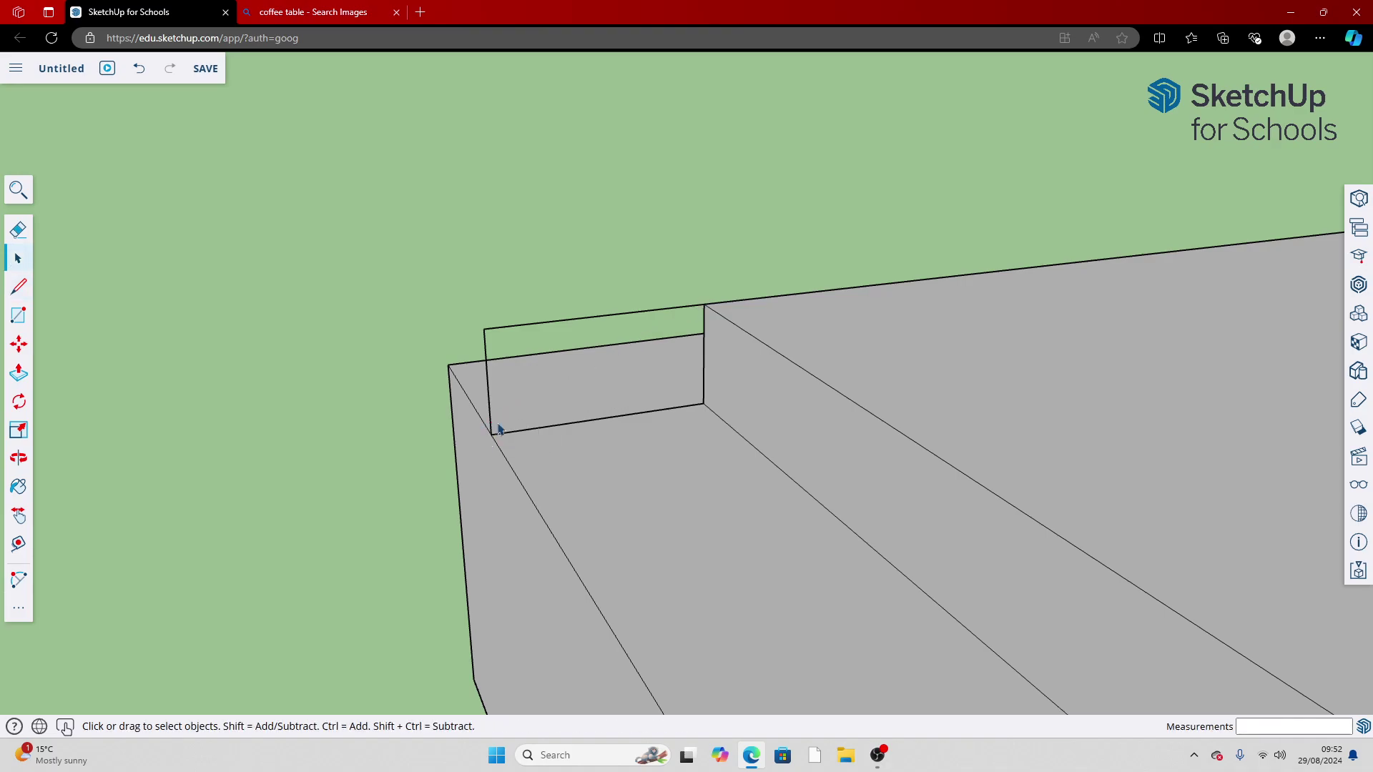
# Open the board for editing and retrace the inner, upper and outer edges of the upright rectangular outline with lines
pyautogui.click(701, 528)
pyautogui.doubleClick(701, 526)
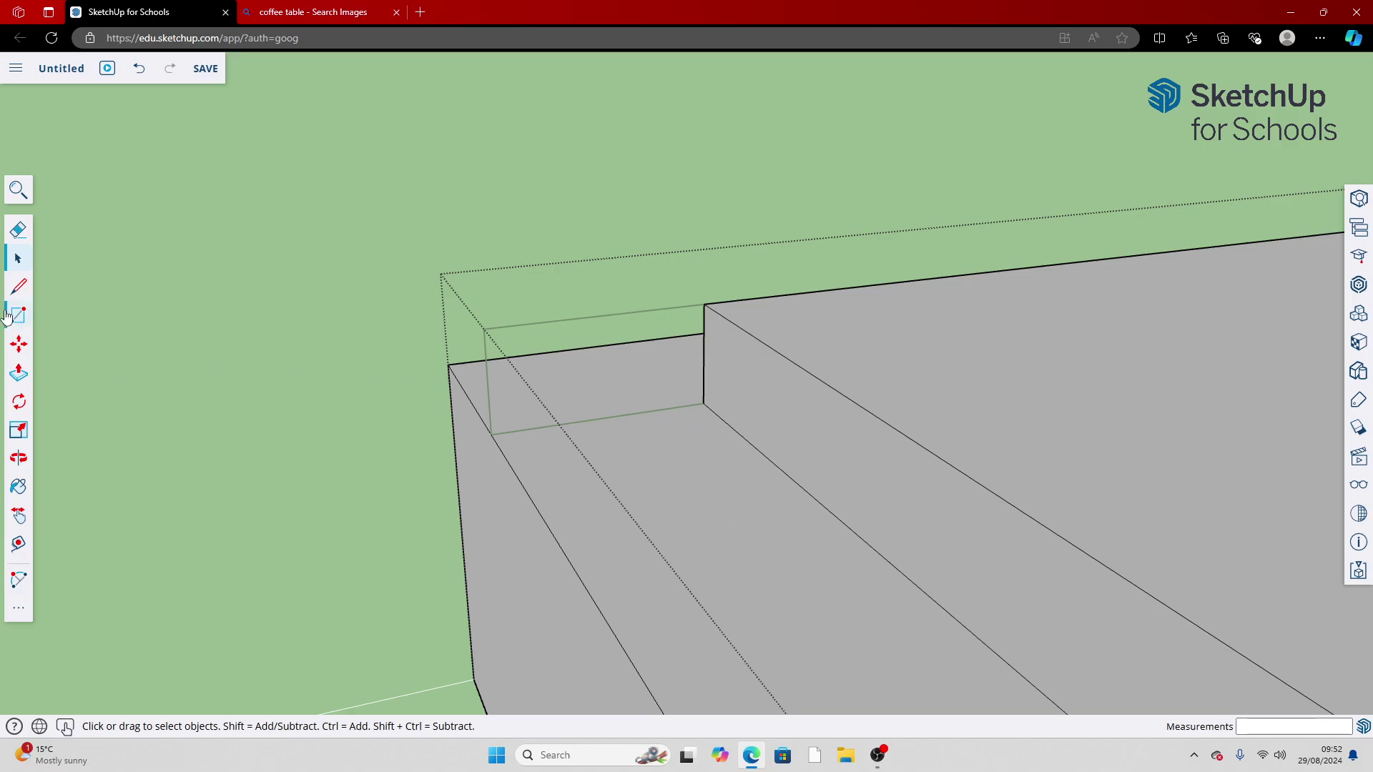
pyautogui.click(19, 286)
pyautogui.click(703, 403)
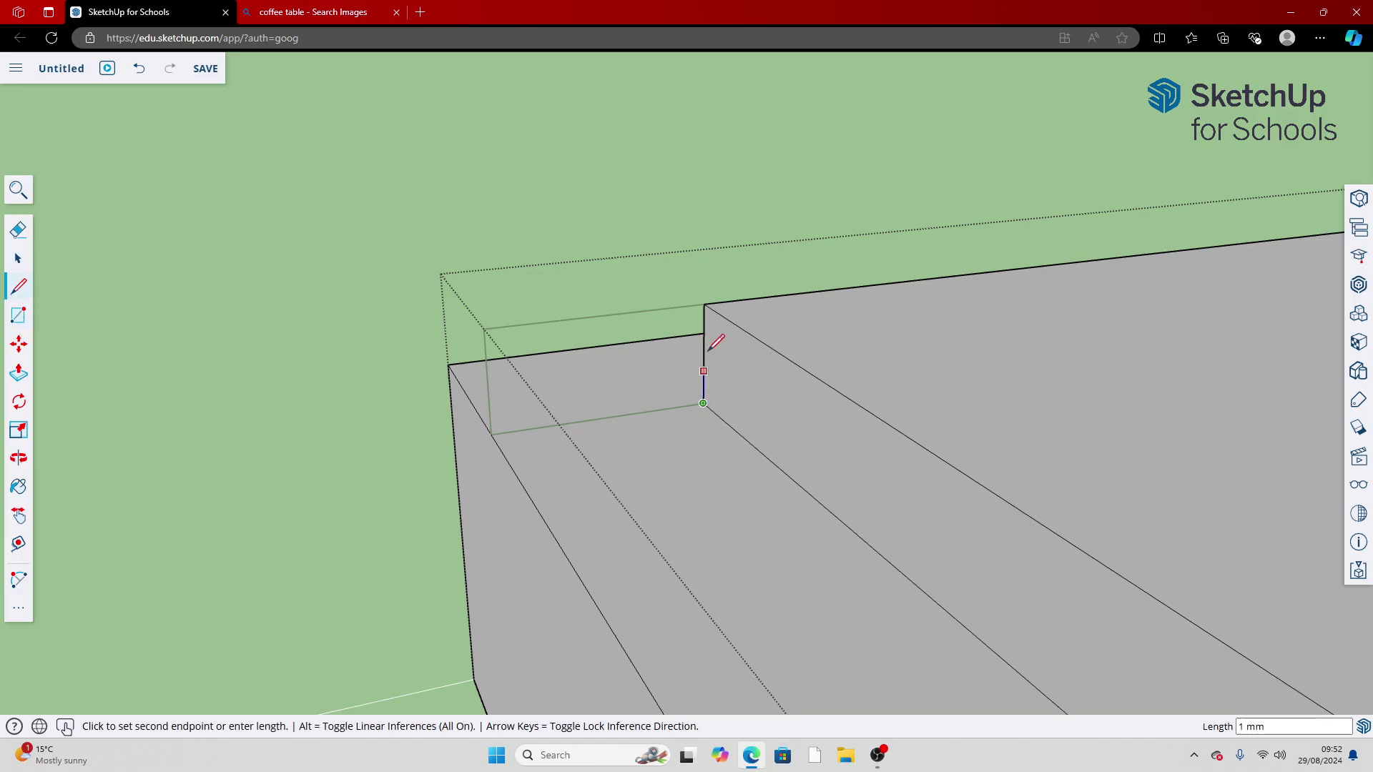
pyautogui.click(703, 304)
pyautogui.click(484, 328)
pyautogui.click(491, 434)
pyautogui.click(483, 328)
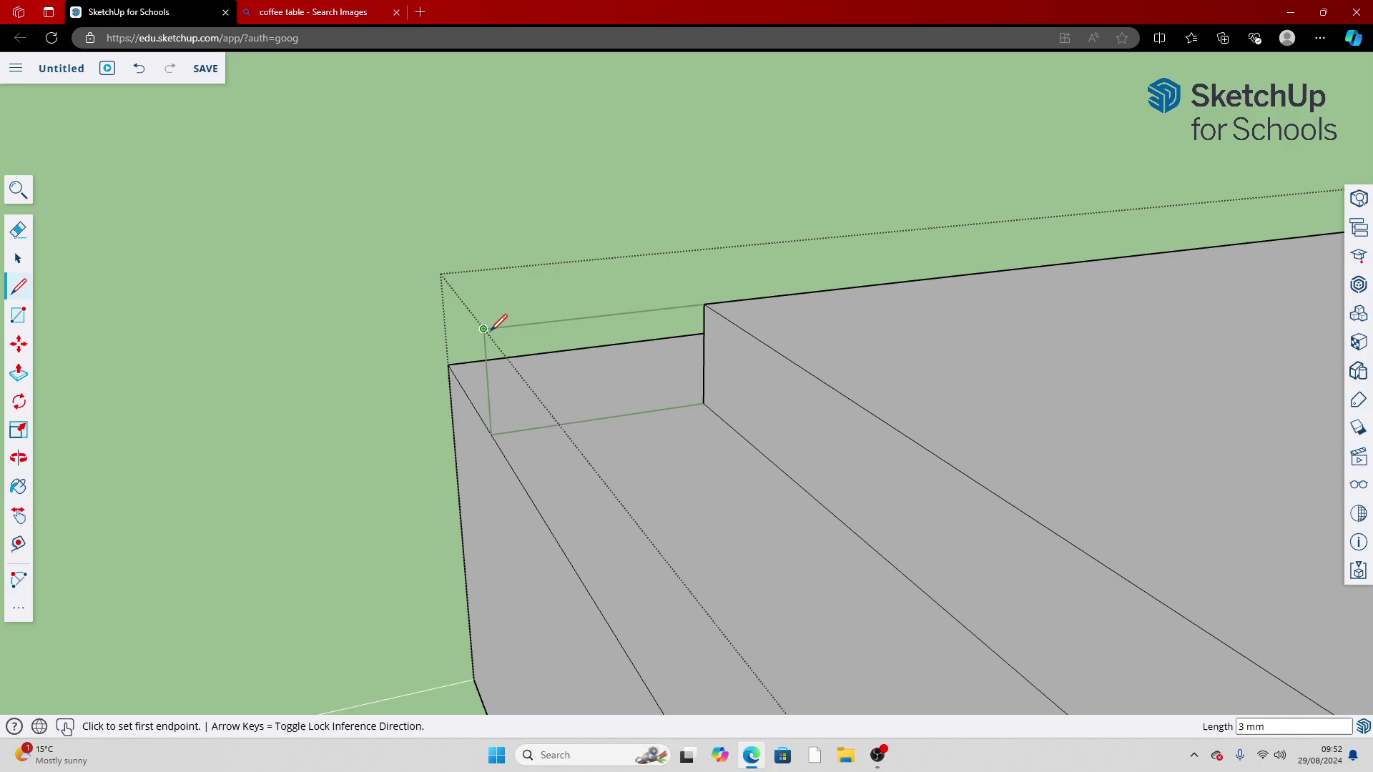
# Retrace the rectangular outline's edges a second time to try to form a face, and leave the board's editing mode
pyautogui.click(704, 304)
pyautogui.click(702, 404)
pyautogui.click(490, 434)
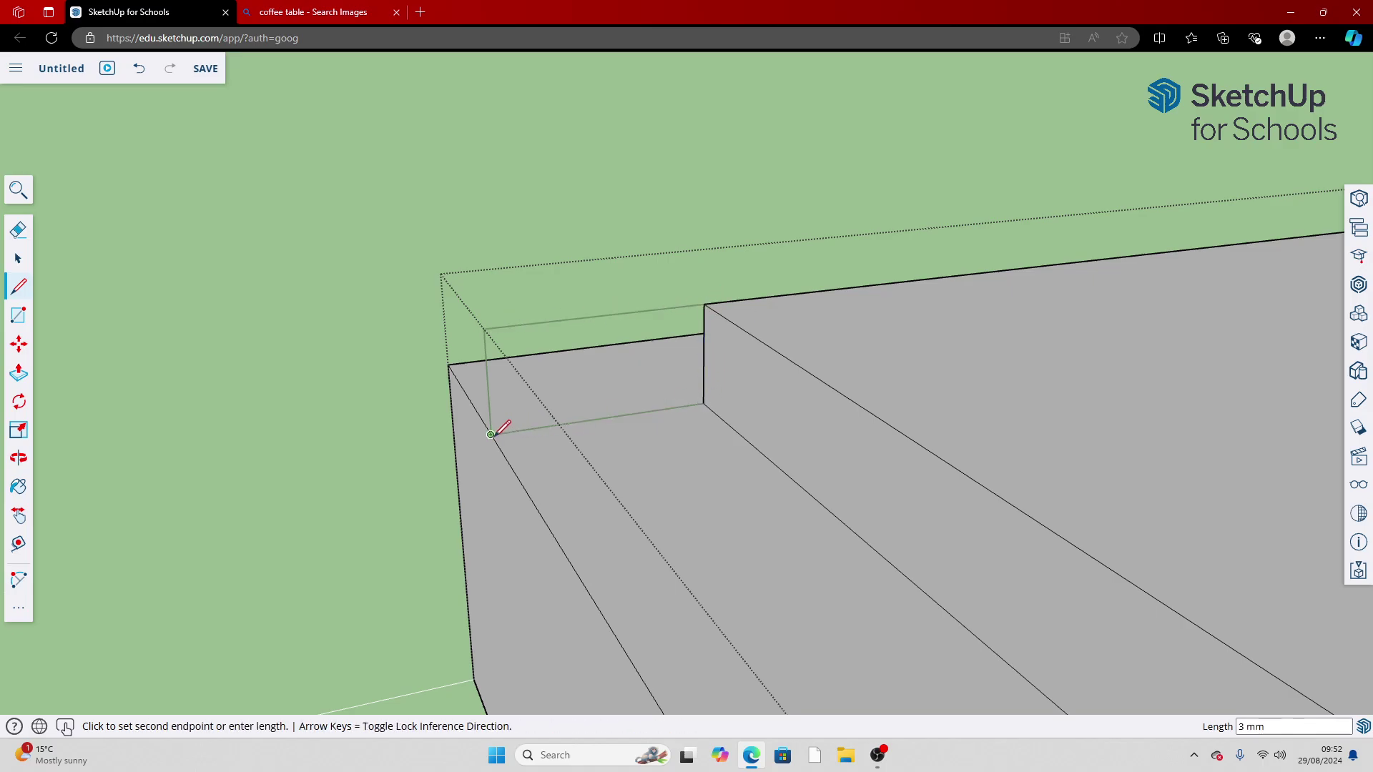
pyautogui.click(483, 328)
pyautogui.click(703, 304)
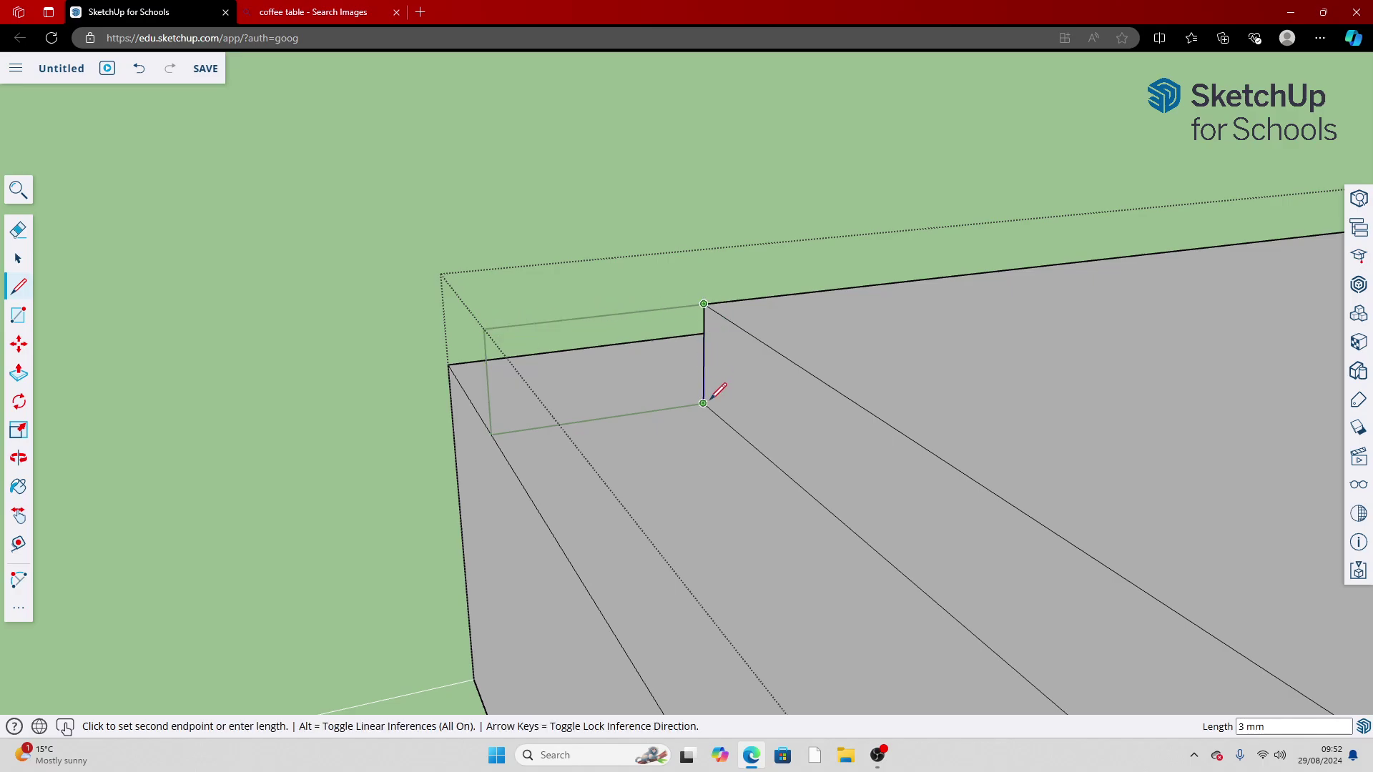
pyautogui.click(703, 403)
pyautogui.press('space')
pyautogui.click(724, 460)
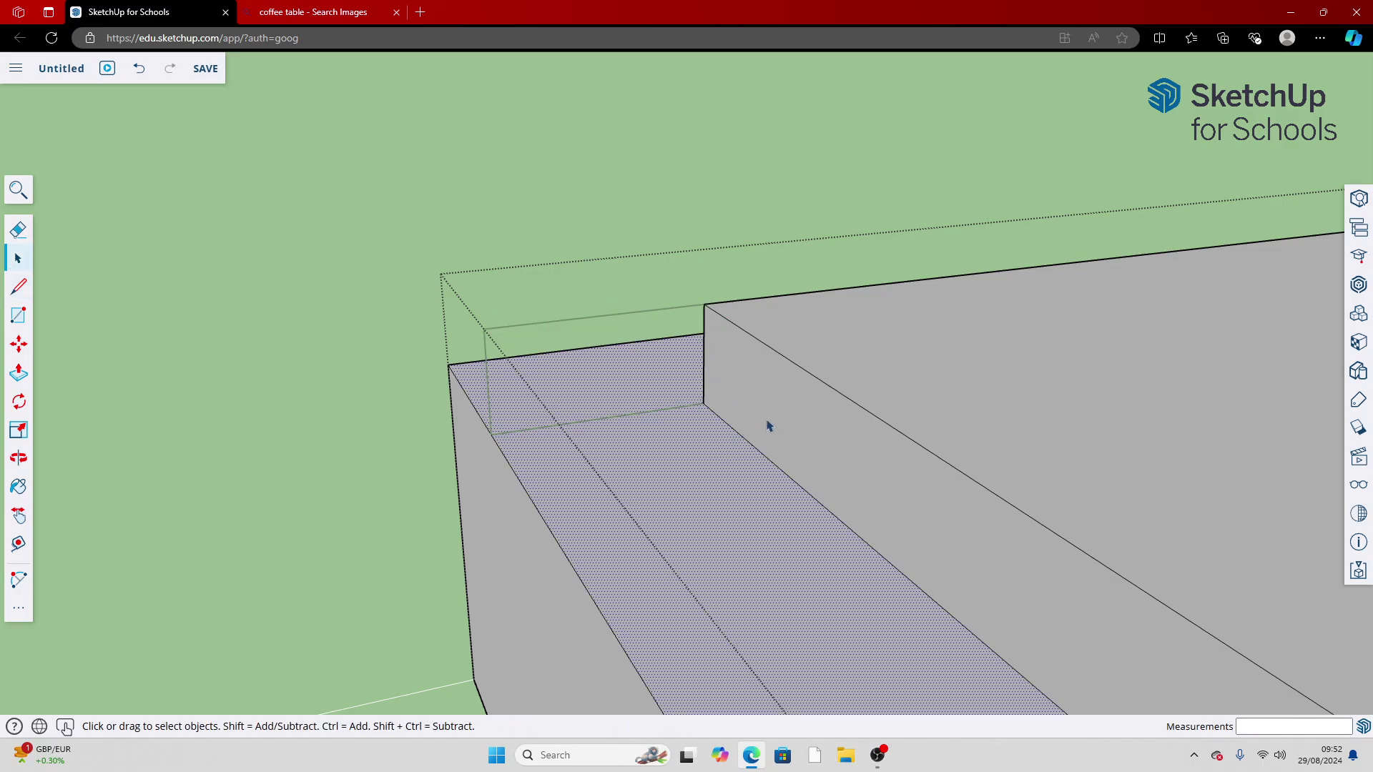
pyautogui.click(558, 181)
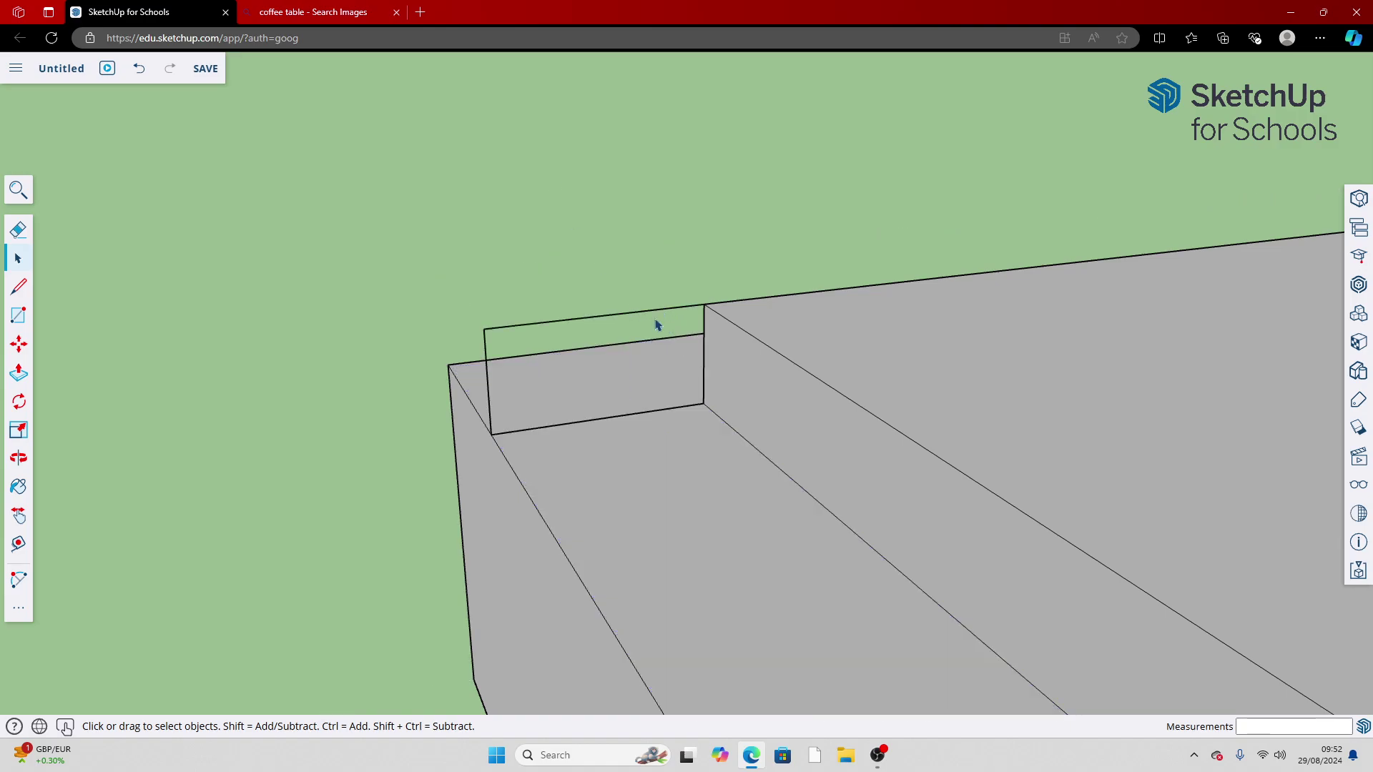
# Undo the upright rectangular outline at the end of the board's step
pyautogui.scroll(-5, 587, 216)
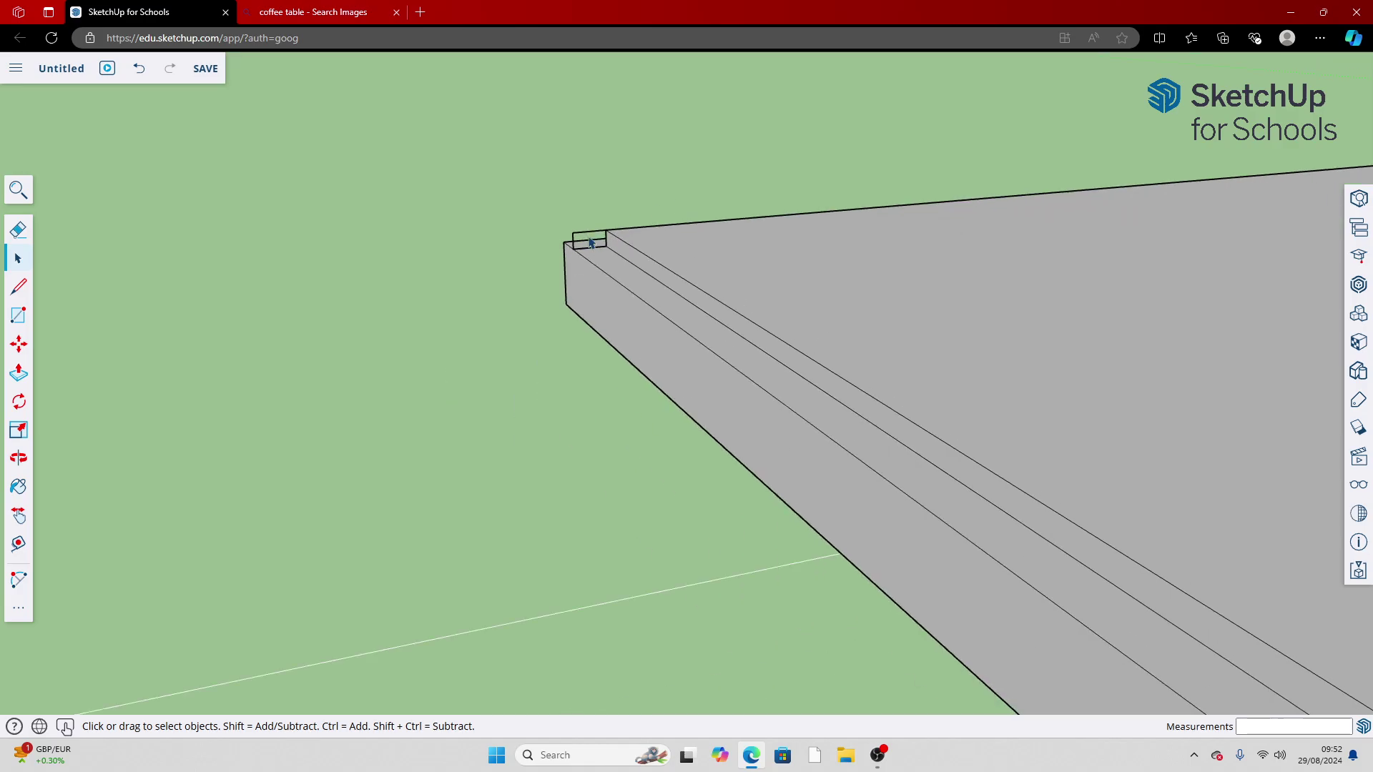
pyautogui.scroll(10, 476, 309)
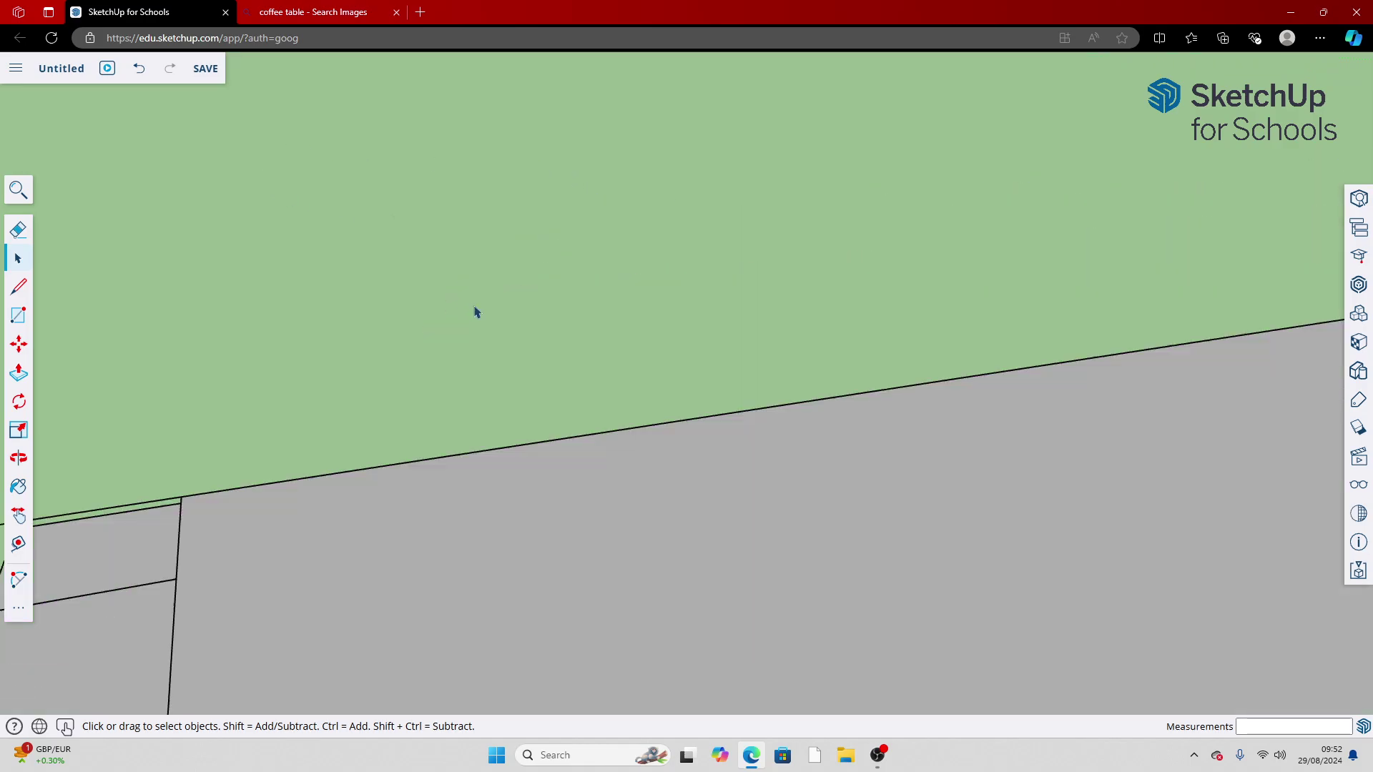
pyautogui.scroll(-2, 328, 387)
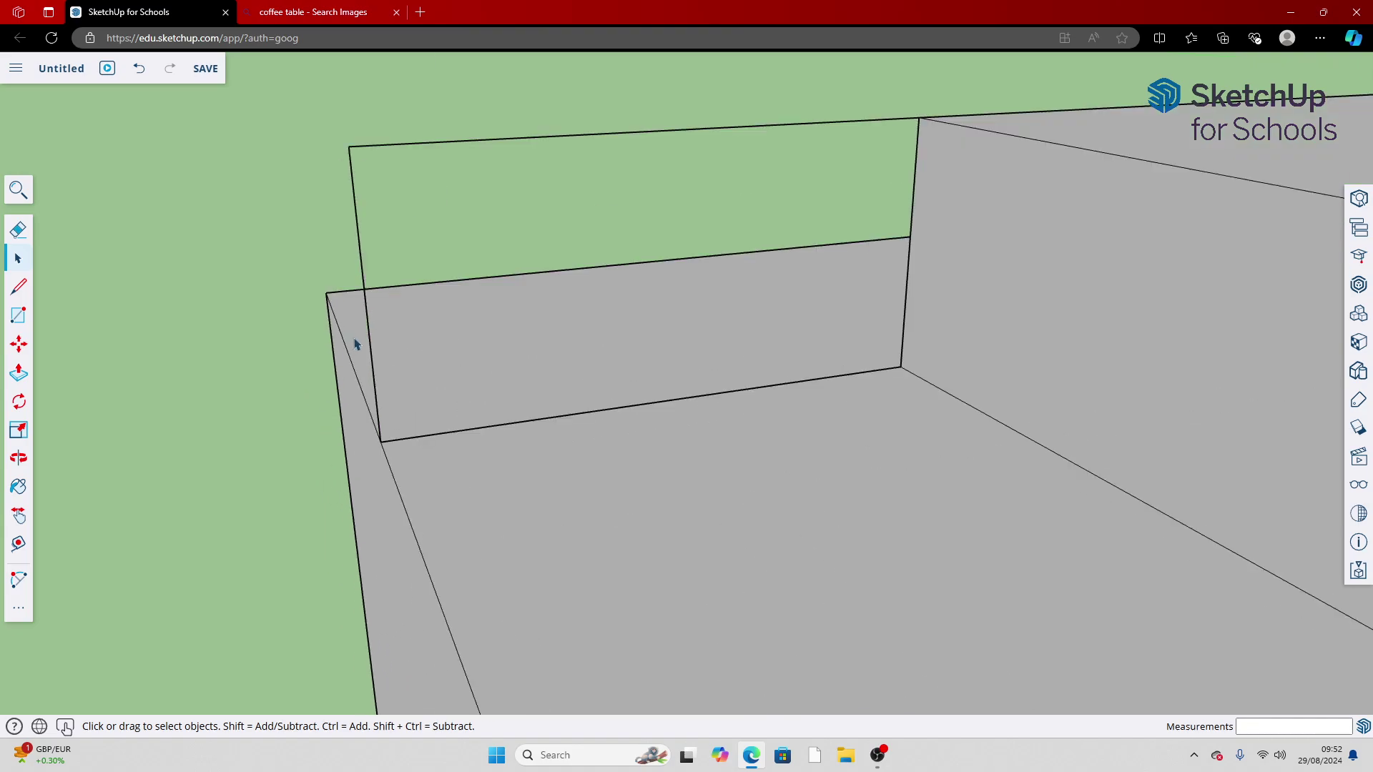
pyautogui.click(142, 70)
pyautogui.click(142, 70)
pyautogui.click(142, 70)
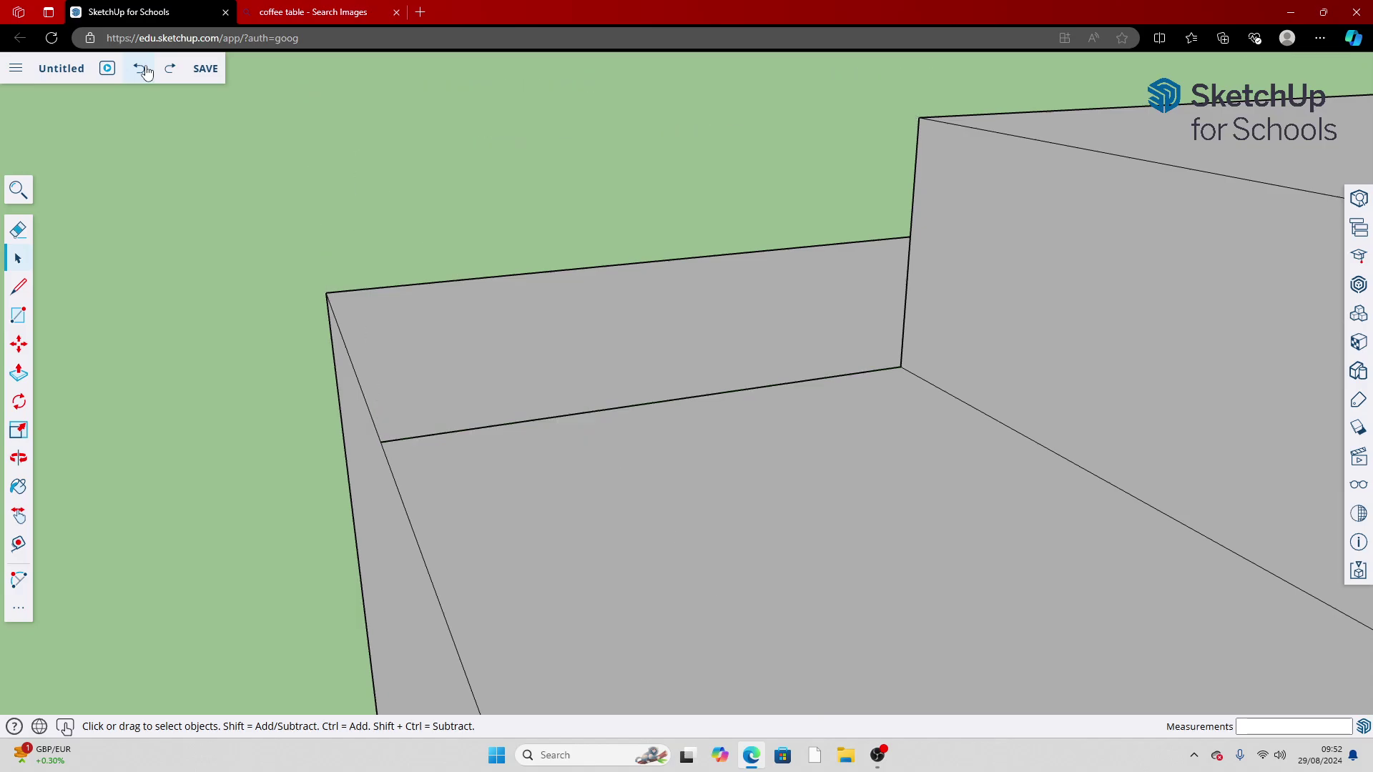
pyautogui.click(142, 69)
pyautogui.click(142, 69)
pyautogui.scroll(-2, 204, 157)
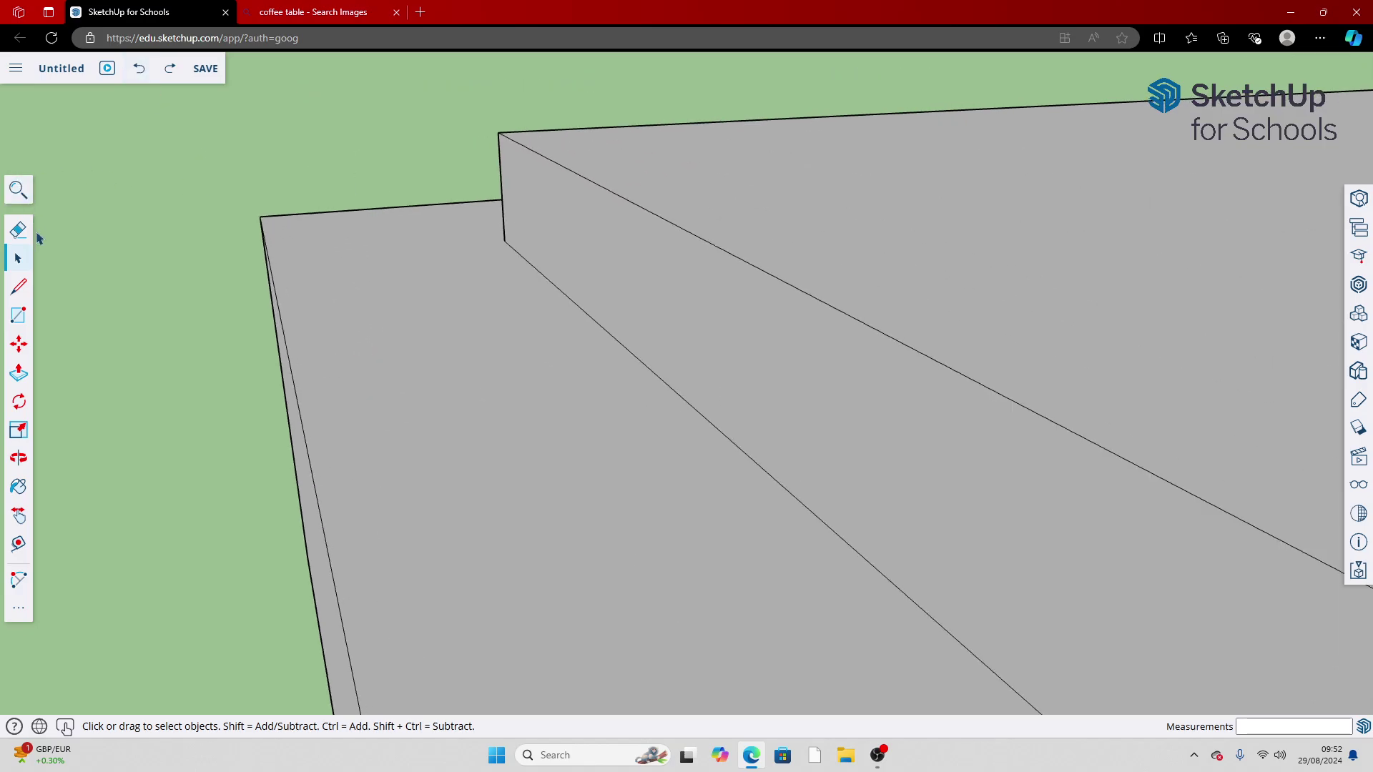
# Draw a closed triangle about 9 mm wide from the board's outer corner to the step's upper and lower inner corners
pyautogui.click(19, 287)
pyautogui.click(260, 216)
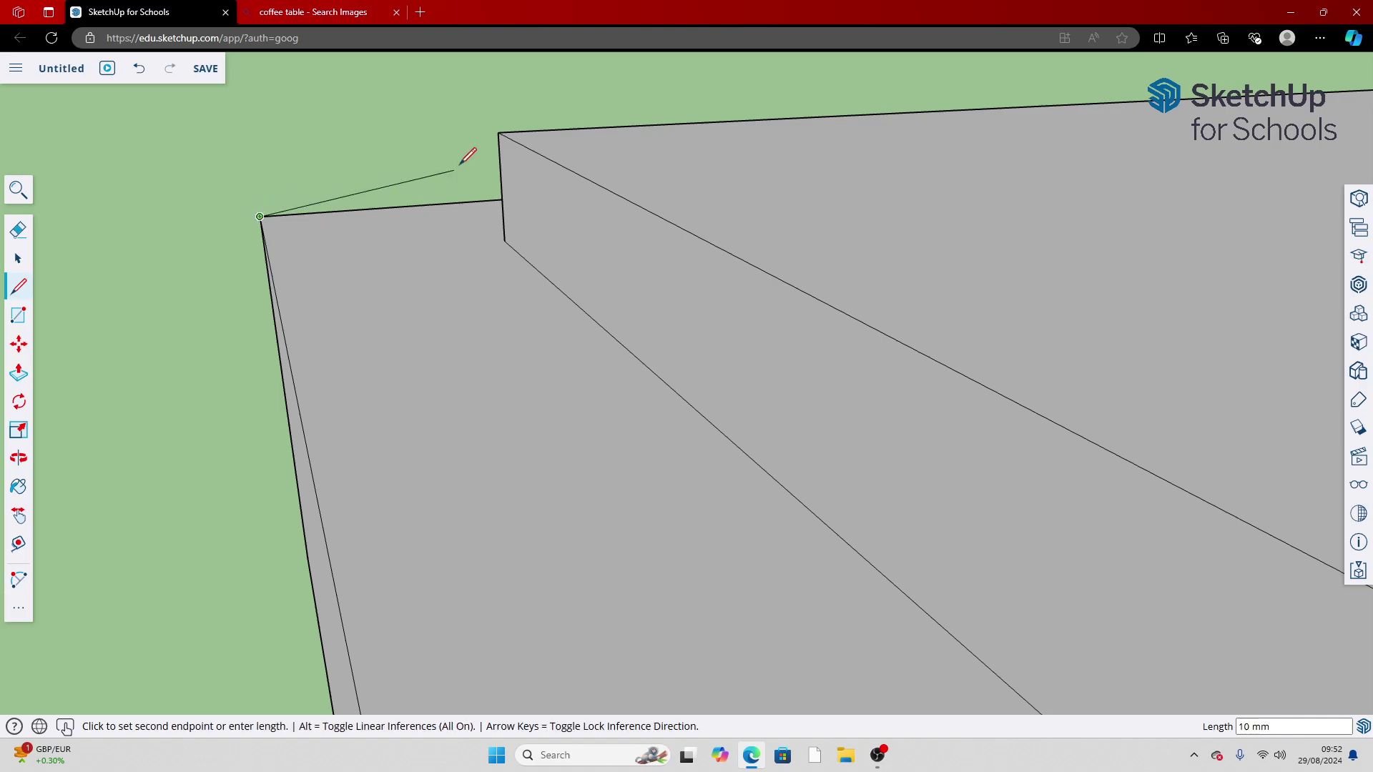
pyautogui.click(498, 132)
pyautogui.click(504, 241)
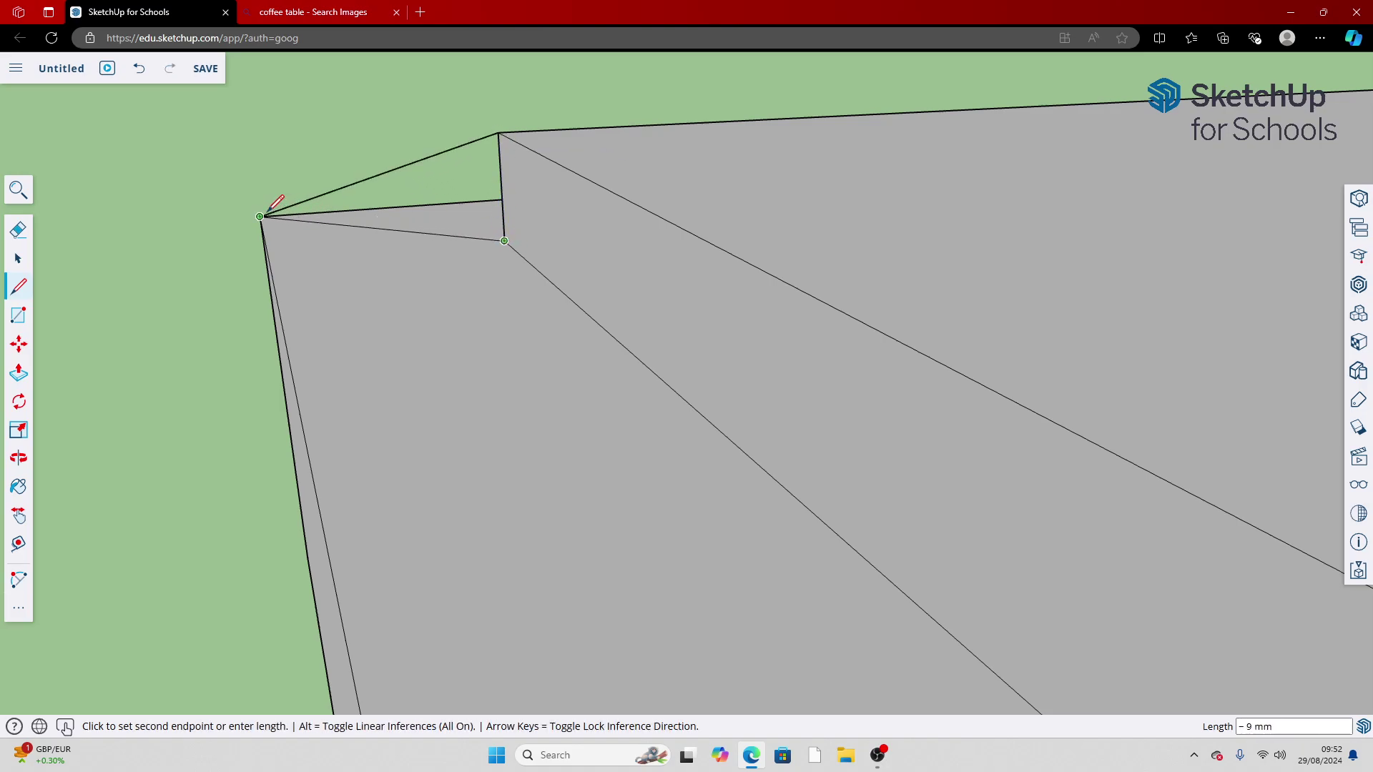
pyautogui.click(259, 216)
# Erase the stray line sticking out from the board's outer corner beside the triangle
pyautogui.moveTo(268, 211)
pyautogui.mouseDown(button='middle')
pyautogui.moveTo(380, 205)
pyautogui.moveTo(367, 215)
pyautogui.mouseUp(button='middle')
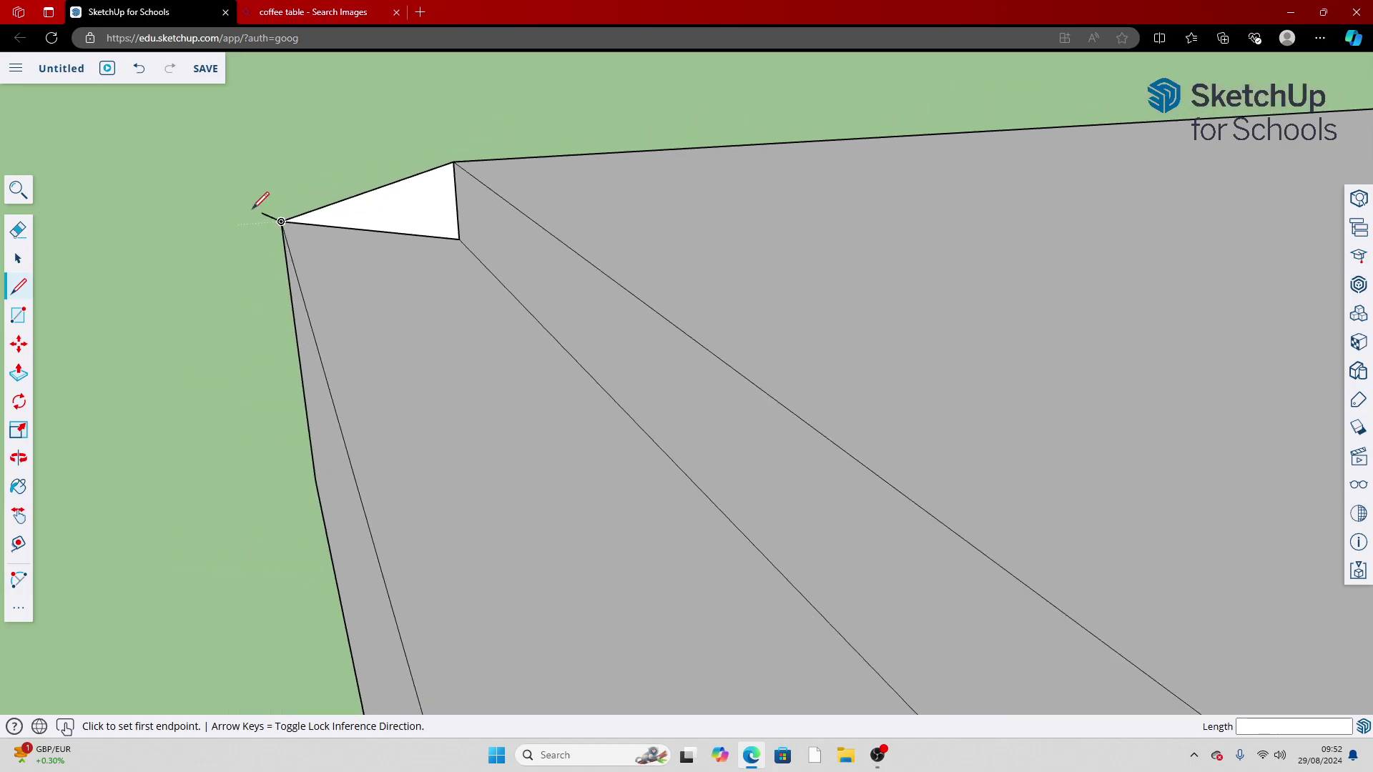
pyautogui.moveTo(252, 209); pyautogui.dragTo(169, 231, button='middle')
pyautogui.click(18, 229)
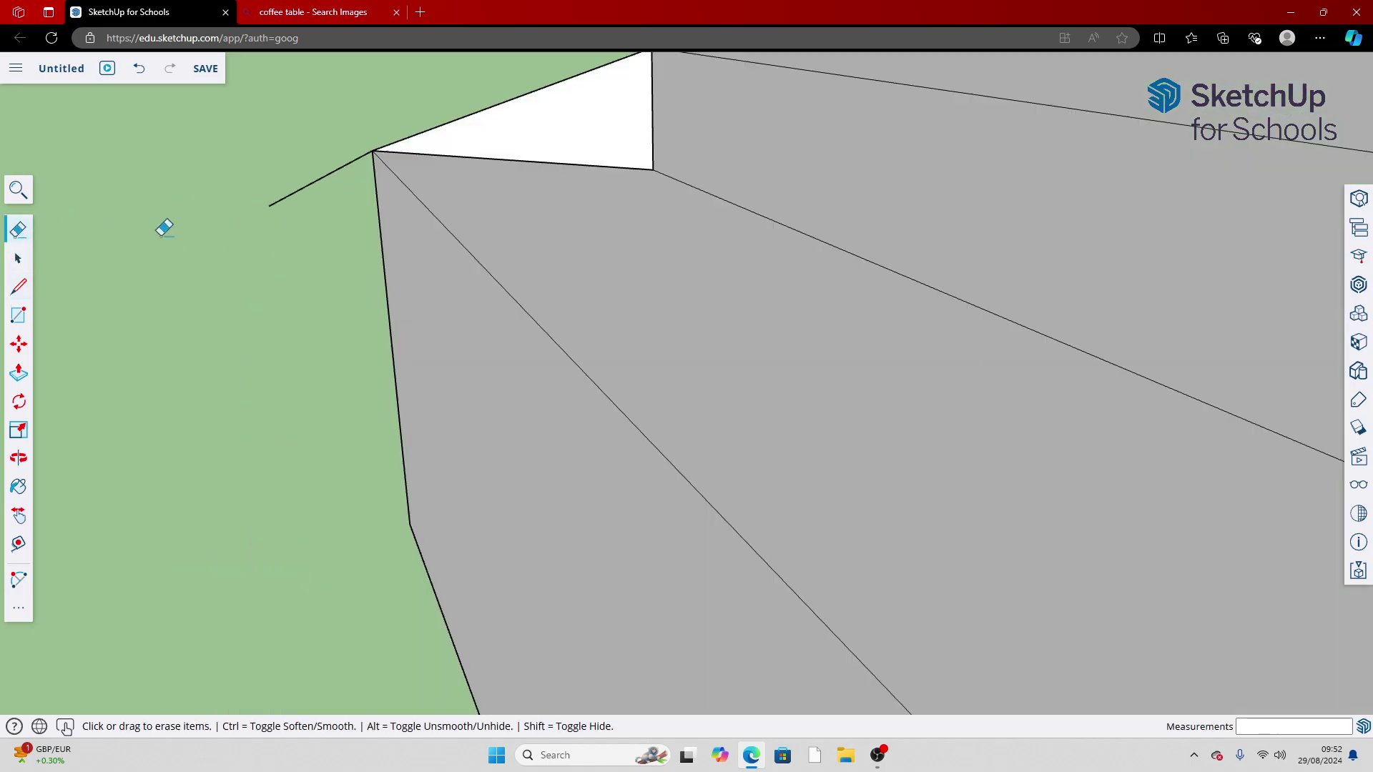
pyautogui.moveTo(162, 227); pyautogui.dragTo(309, 132)
pyautogui.moveTo(309, 132)
pyautogui.mouseDown(button='middle')
pyautogui.moveTo(113, 318)
pyautogui.moveTo(26, 449)
pyautogui.mouseUp(button='middle')
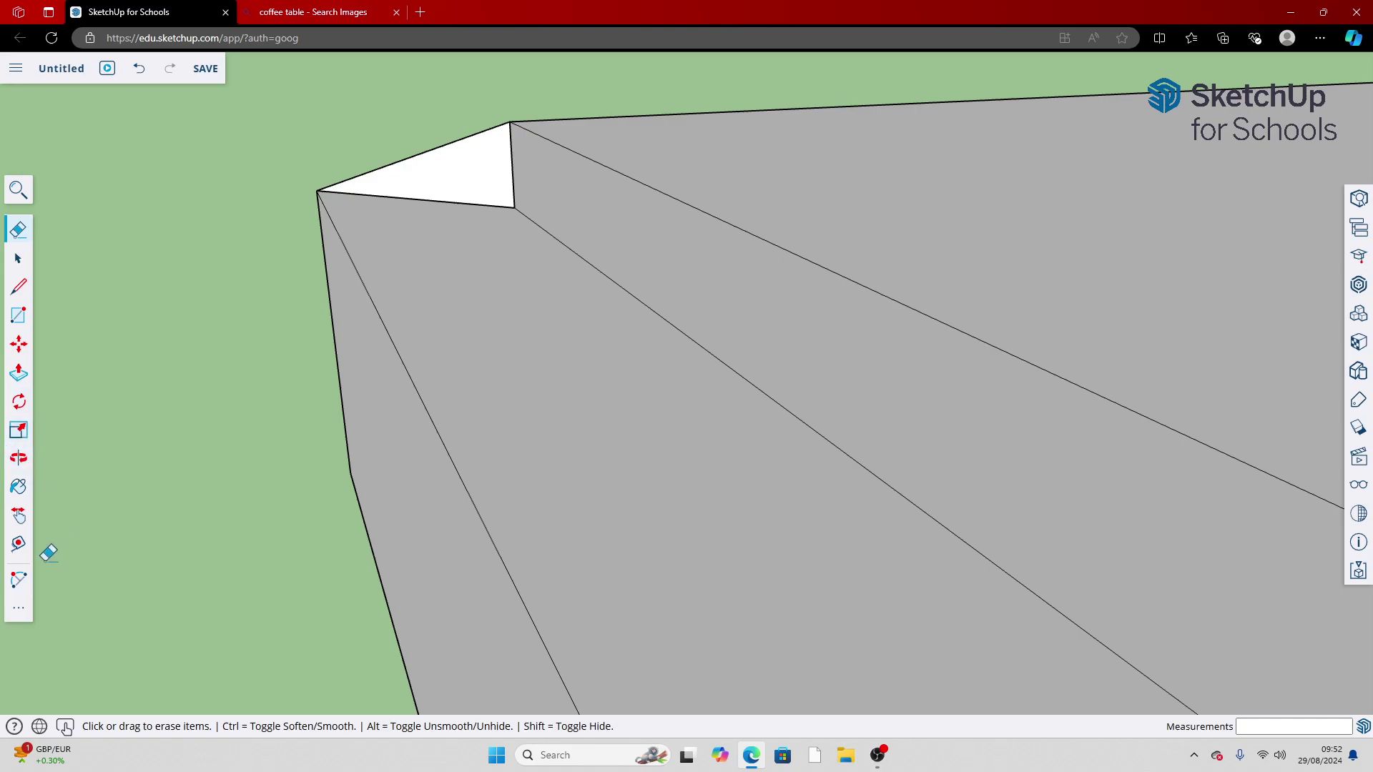
# Draw a 2 Point Arc with a bulge of about 1 mm across the triangle from the upper inner corner to the outer corner
pyautogui.click(18, 579)
pyautogui.click(510, 122)
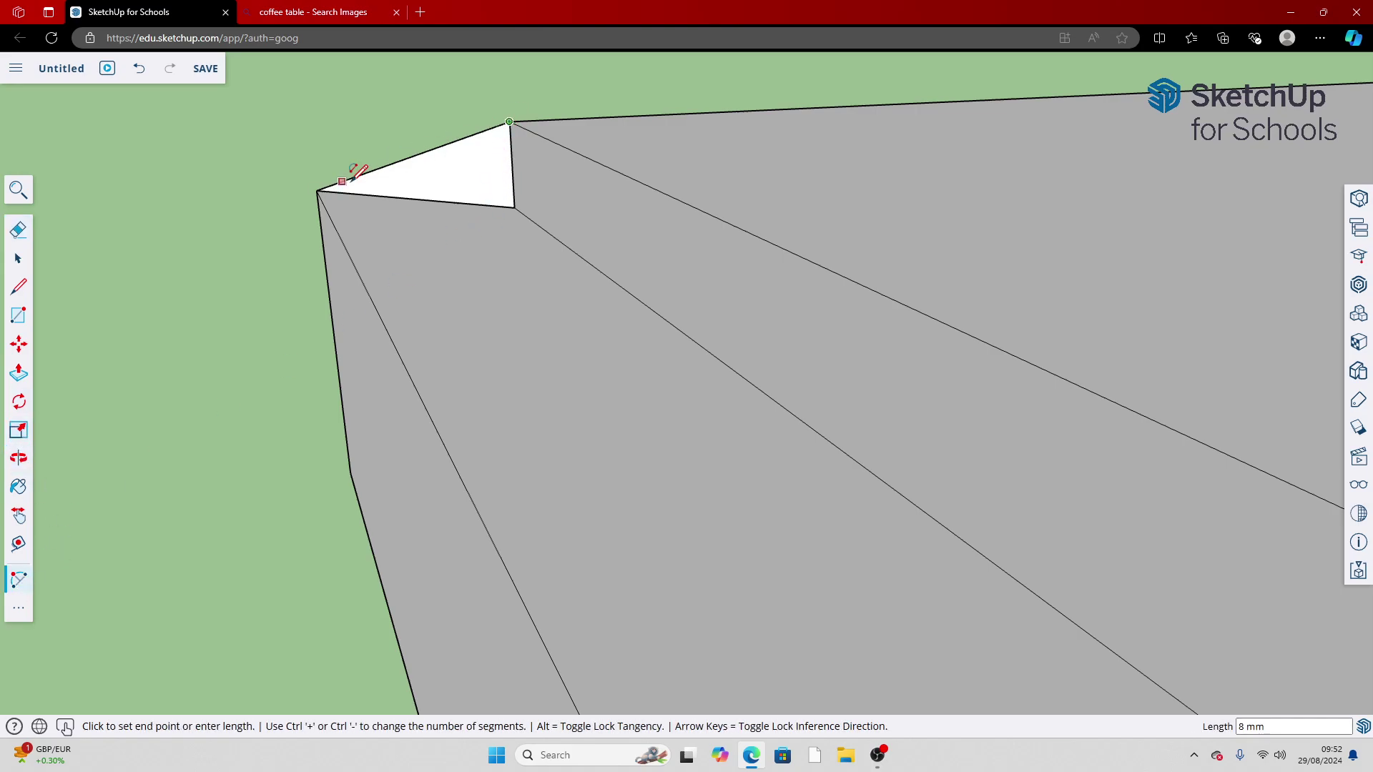
pyautogui.click(322, 189)
pyautogui.click(463, 163)
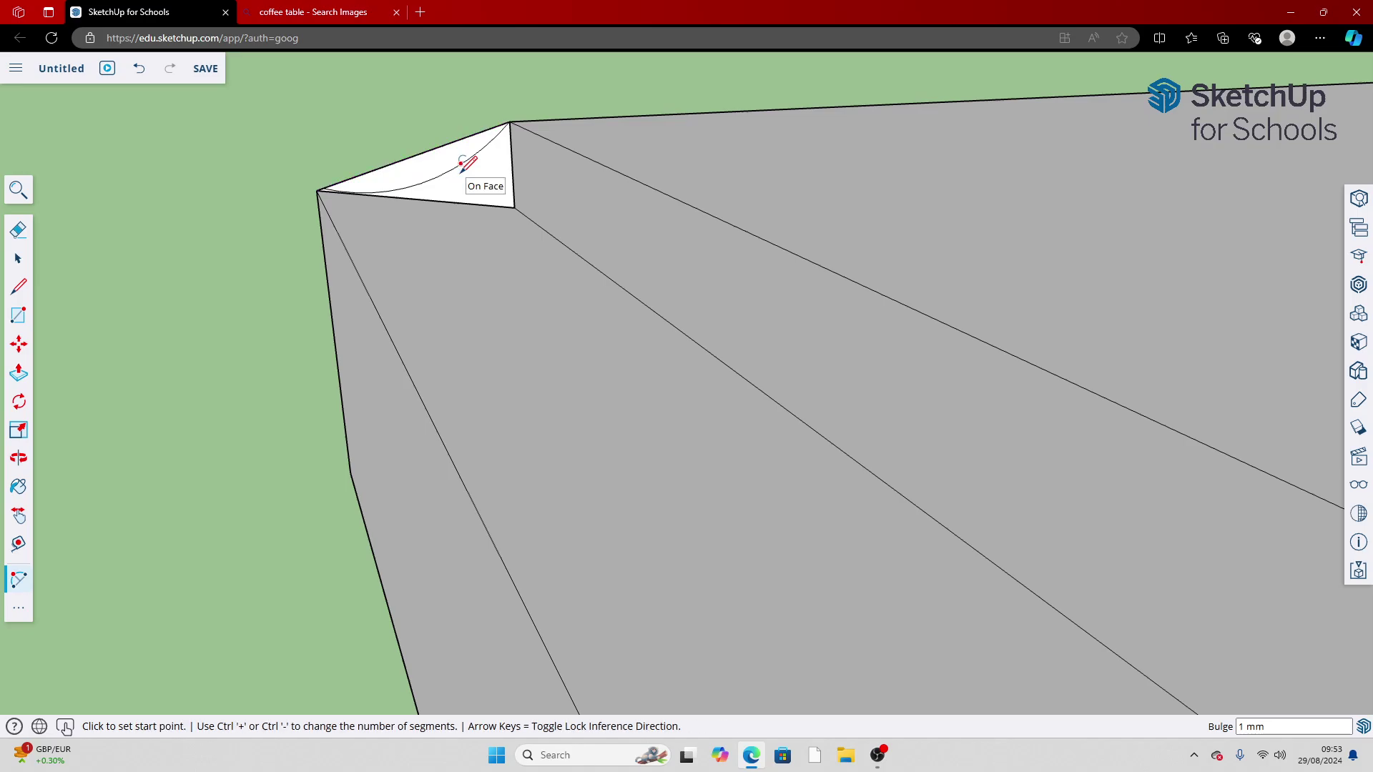
pyautogui.scroll(3, 355, 98)
pyautogui.scroll(-3, 364, 144)
pyautogui.scroll(2, 368, 152)
pyautogui.scroll(3, 363, 152)
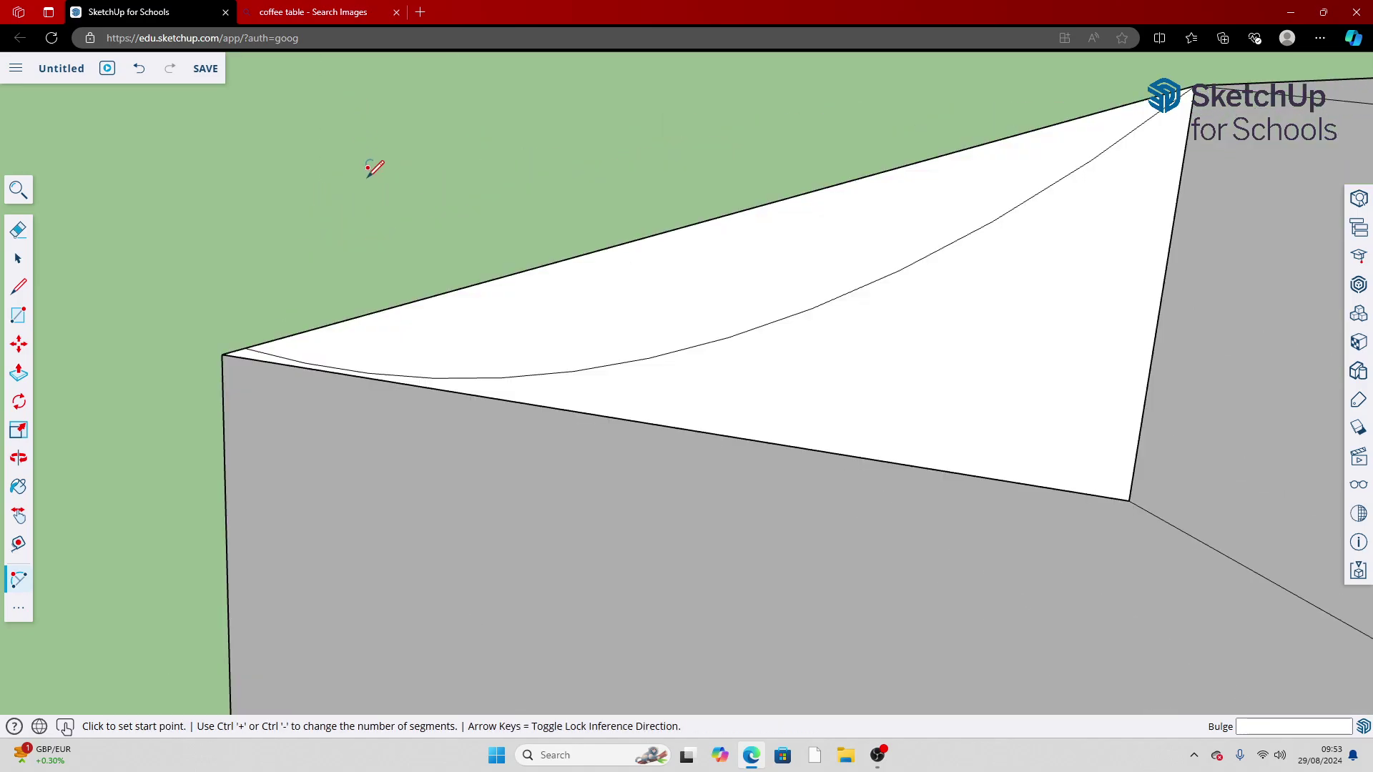
# Erase the triangle's straight sloping edge above the arc to leave a concave profile
pyautogui.click(17, 230)
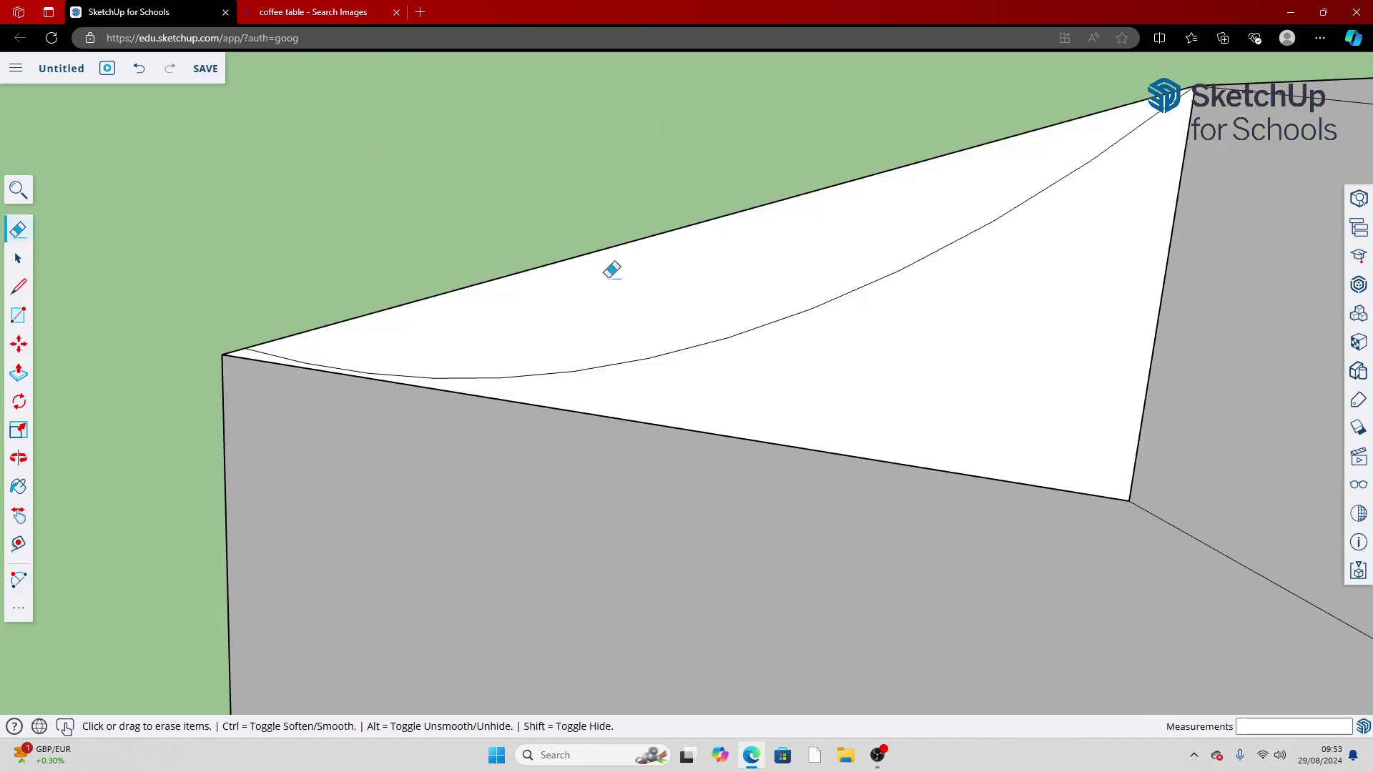
pyautogui.click(612, 227)
pyautogui.scroll(-5, 573, 237)
pyautogui.scroll(3, 628, 211)
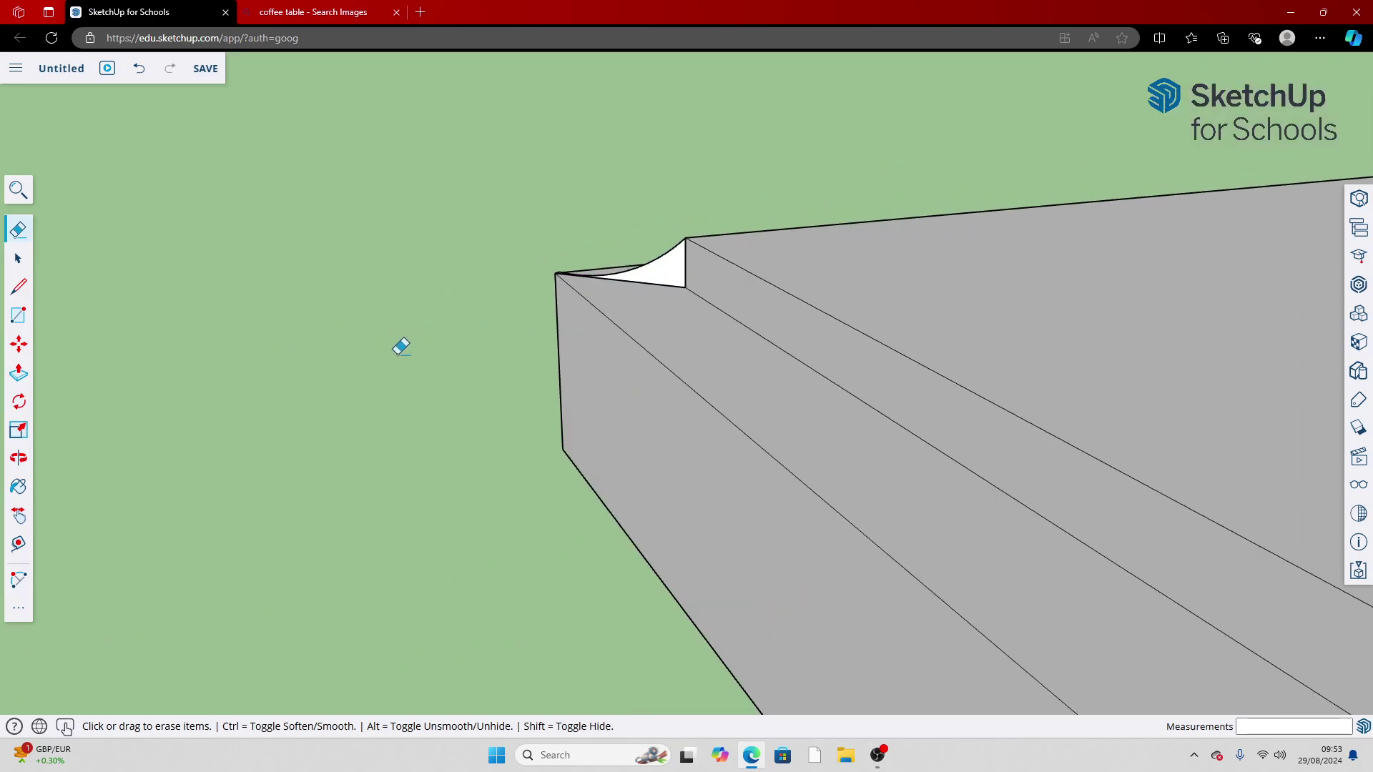
# Examine the board and its corner profile from the other side and from above
pyautogui.click(18, 458)
pyautogui.moveTo(346, 417); pyautogui.dragTo(892, 431)
pyautogui.scroll(-5, 873, 374)
pyautogui.scroll(-2, 781, 297)
pyautogui.scroll(3, 610, 95)
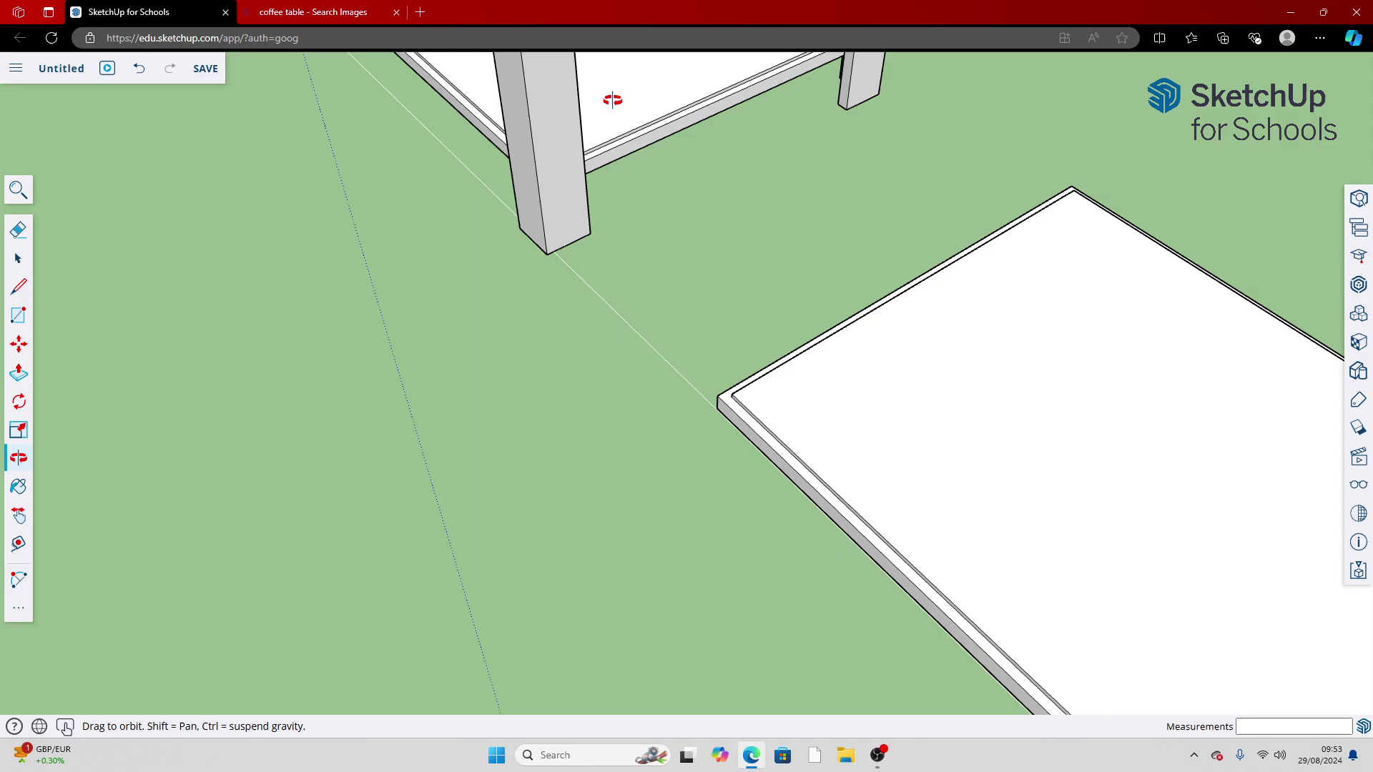
pyautogui.scroll(2, 765, 151)
pyautogui.moveTo(765, 151); pyautogui.dragTo(979, 87)
pyautogui.moveTo(498, 124); pyautogui.dragTo(282, 515)
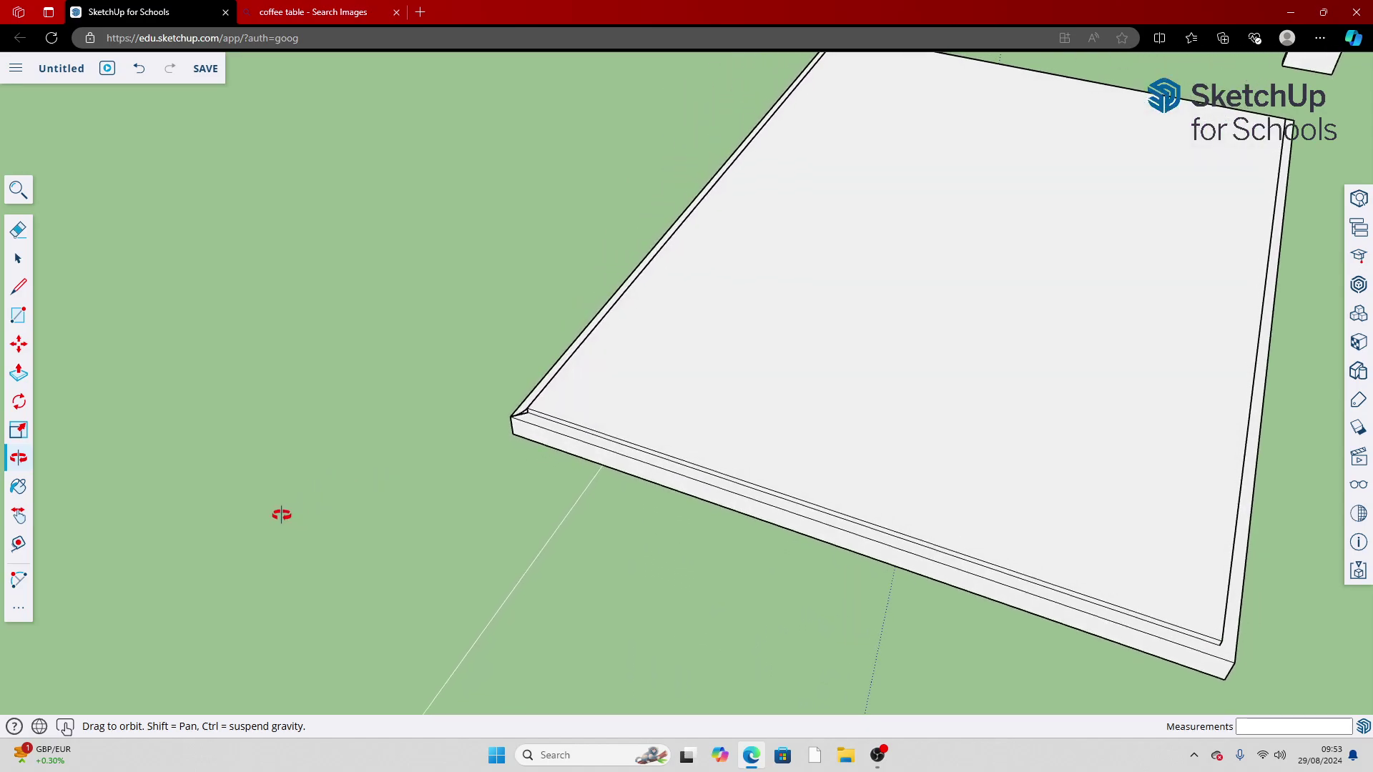
# Try to sweep the concave corner profile along the board's stepped edge with Follow Me
pyautogui.click(19, 610)
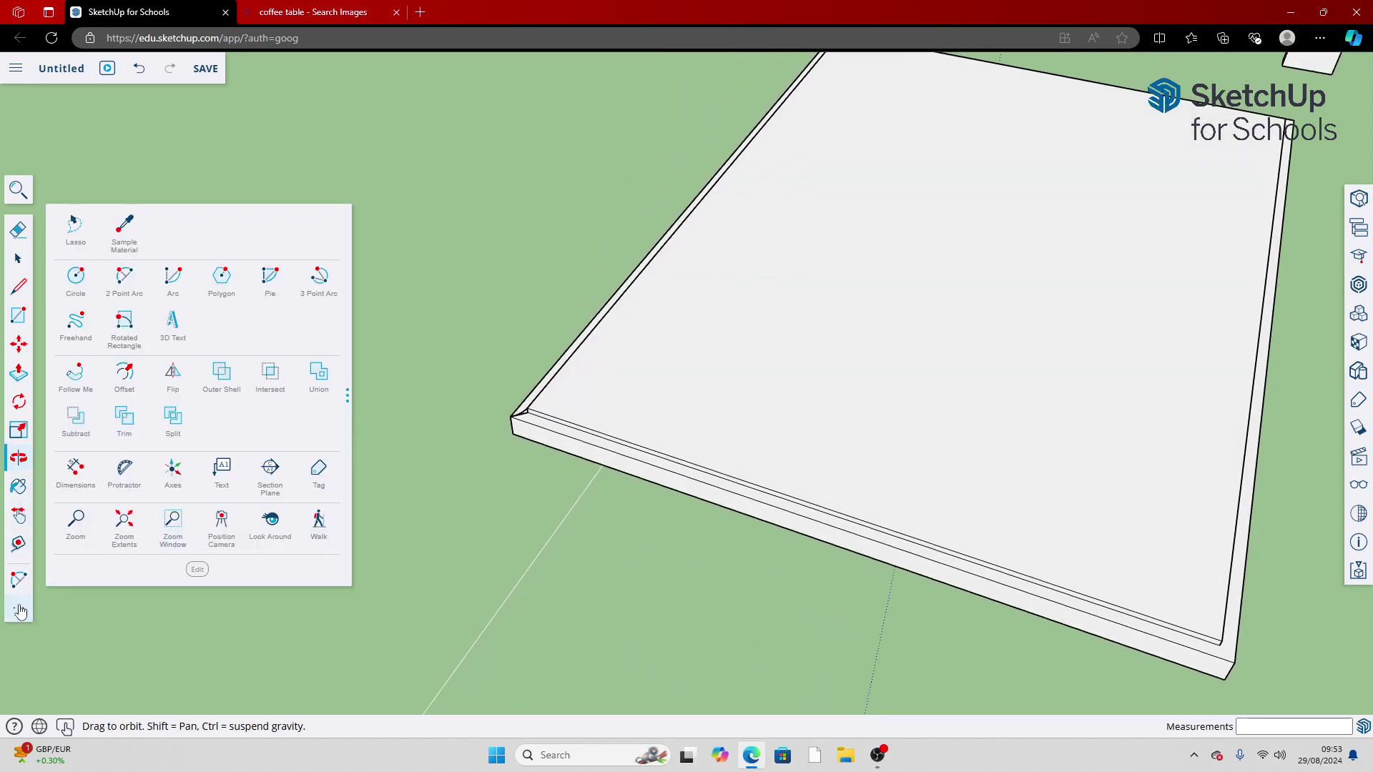
pyautogui.click(74, 388)
pyautogui.scroll(2, 541, 428)
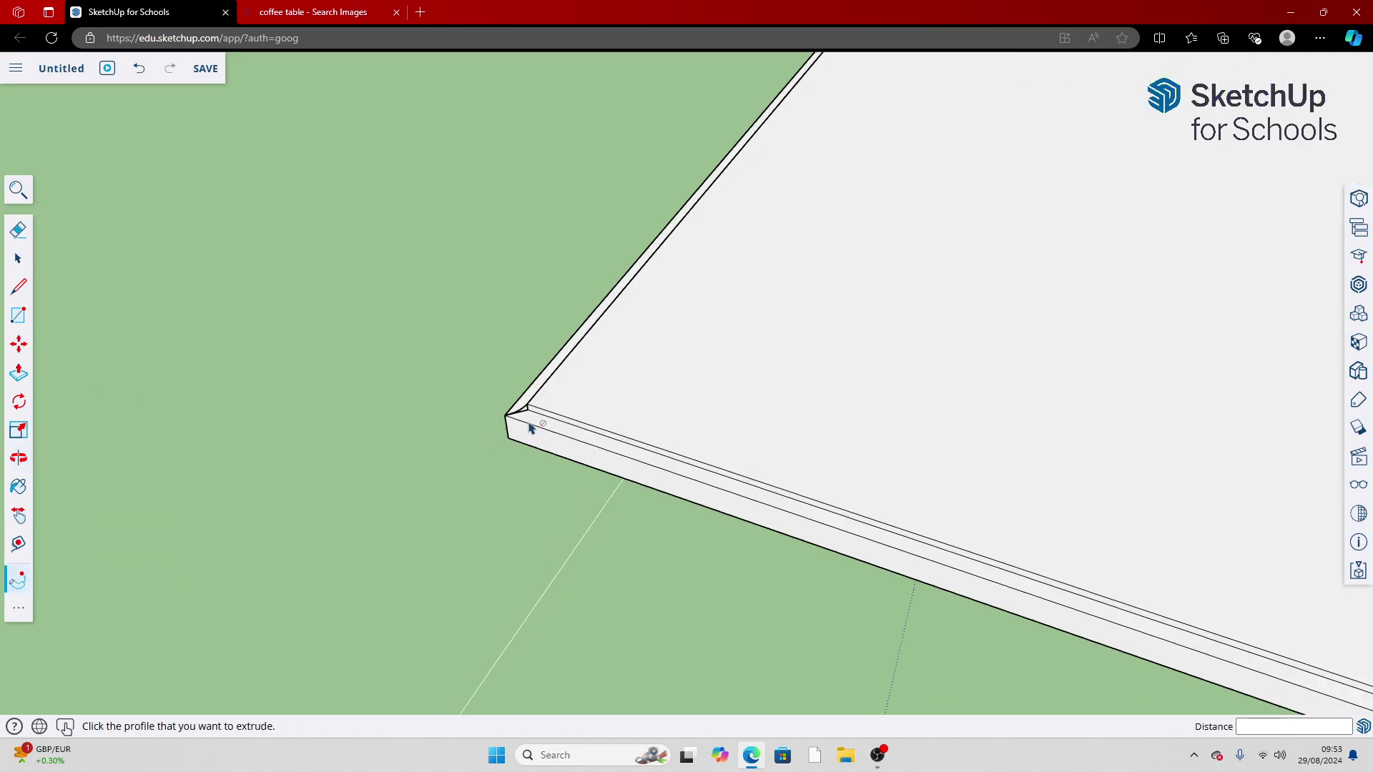
pyautogui.click(526, 407)
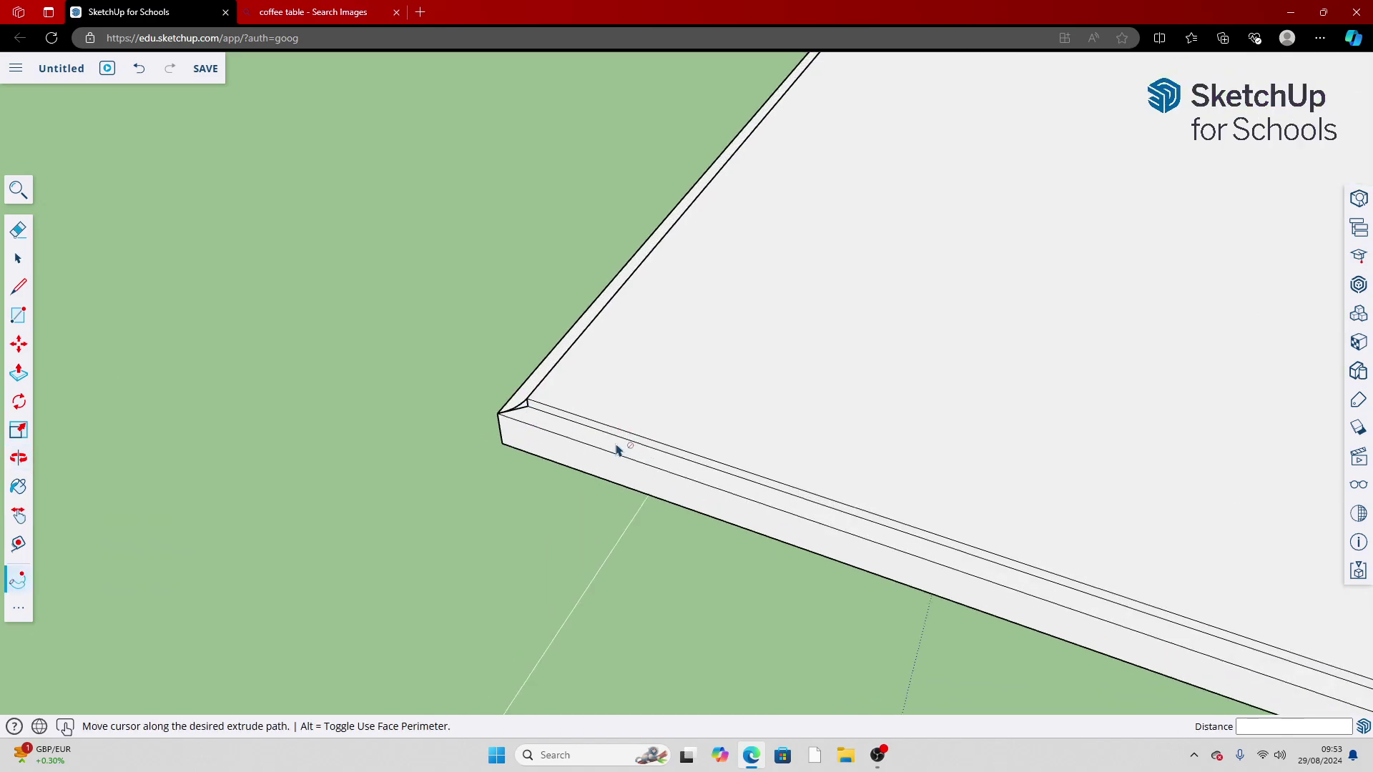
pyautogui.click(522, 427)
pyautogui.click(525, 407)
pyautogui.scroll(-3, 524, 409)
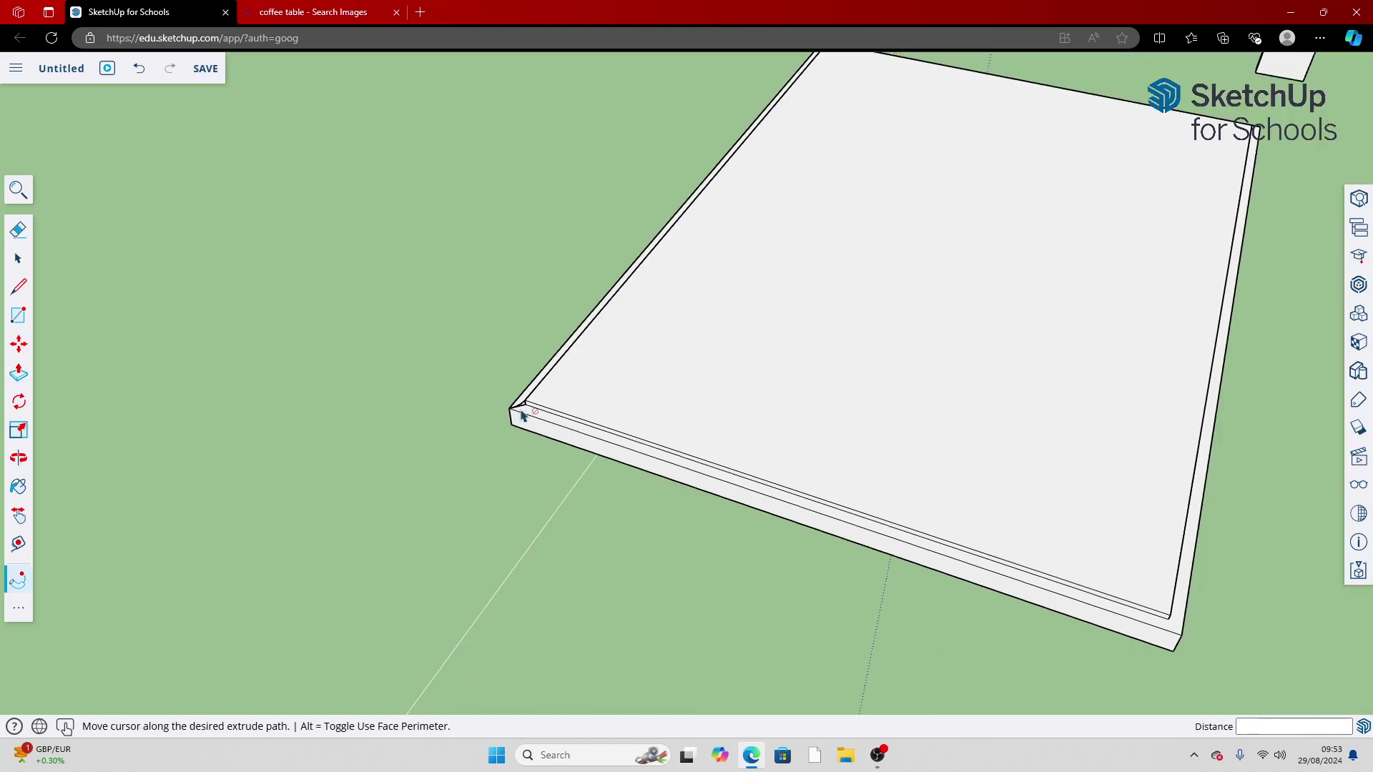
pyautogui.scroll(4, 524, 411)
# Check the step's face inside the board, then preselect the concave profile and try Follow Me on it again
pyautogui.click(541, 394)
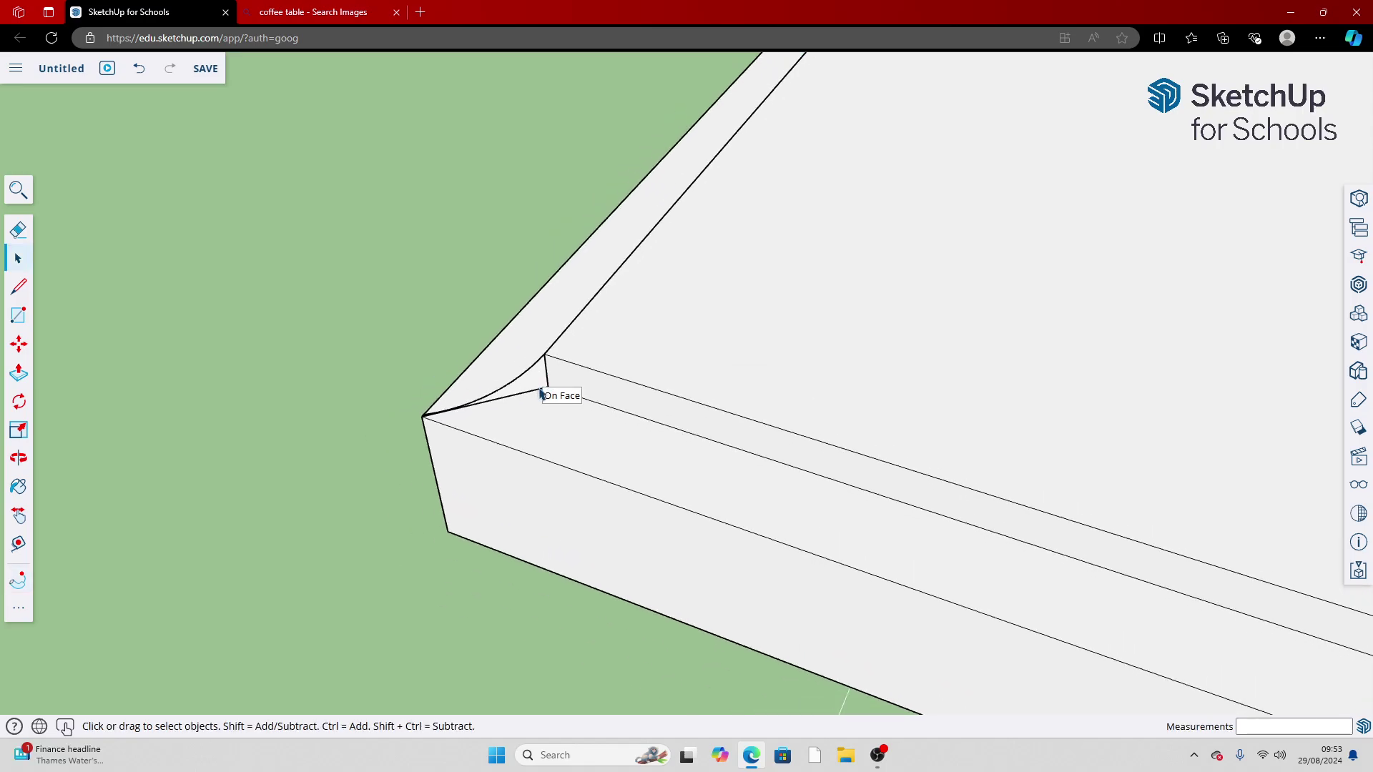
pyautogui.tripleClick(630, 414)
pyautogui.scroll(-3, 641, 422)
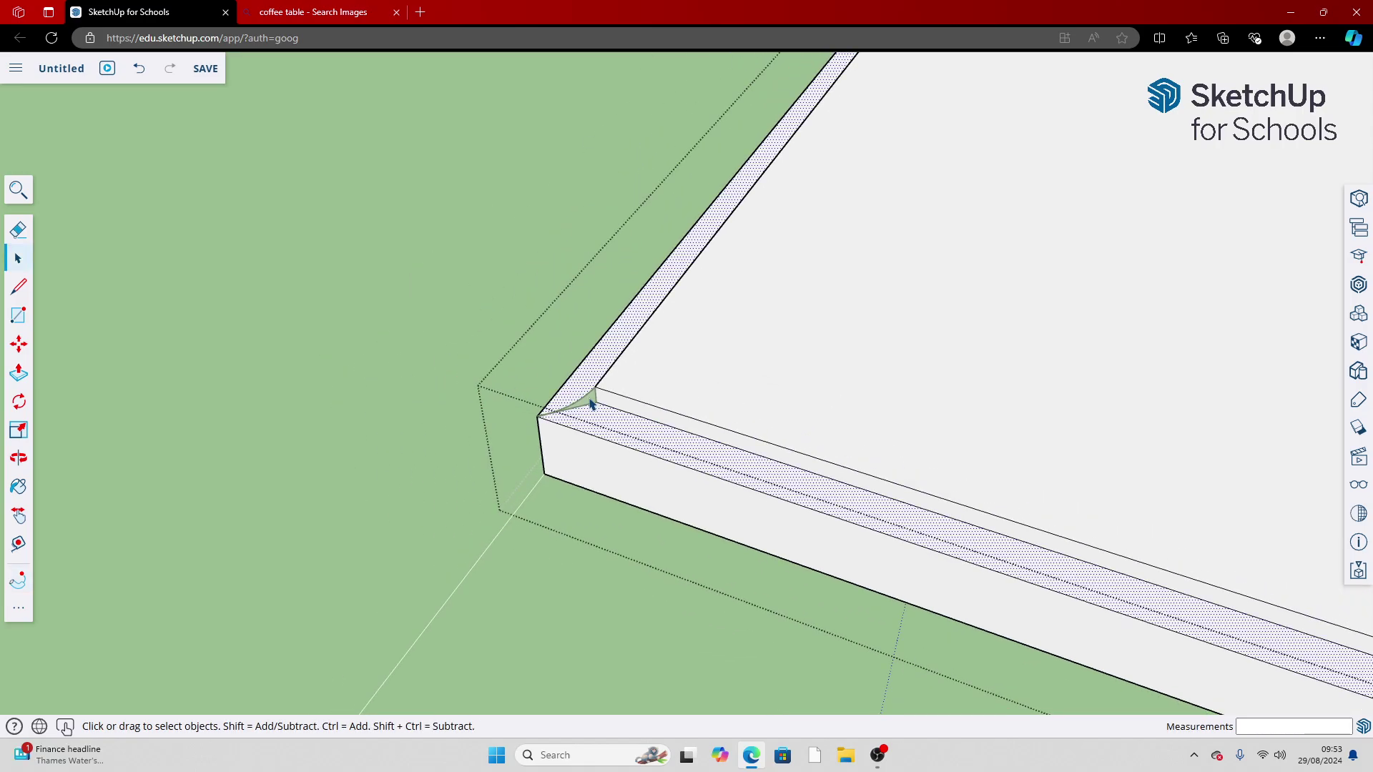
pyautogui.click(521, 367)
pyautogui.click(589, 399)
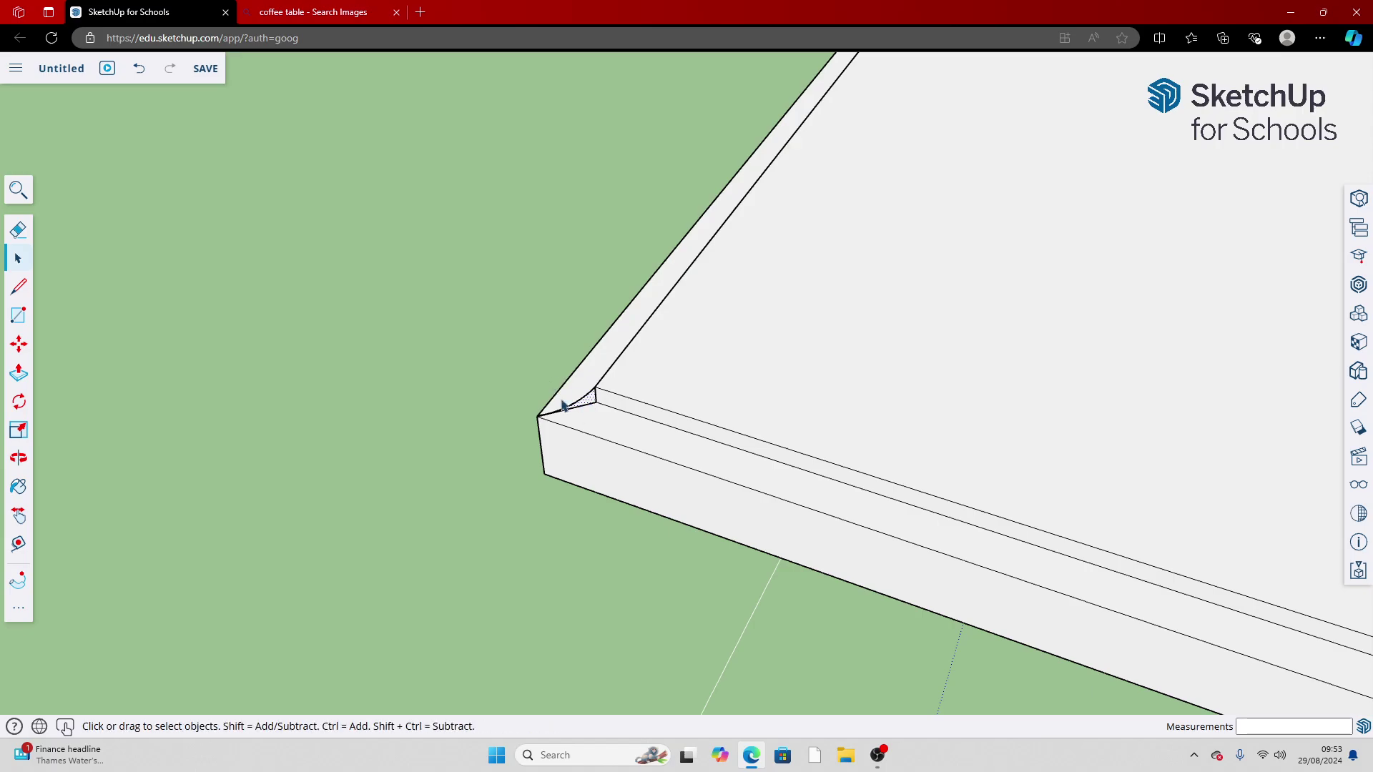
pyautogui.click(18, 580)
pyautogui.click(587, 405)
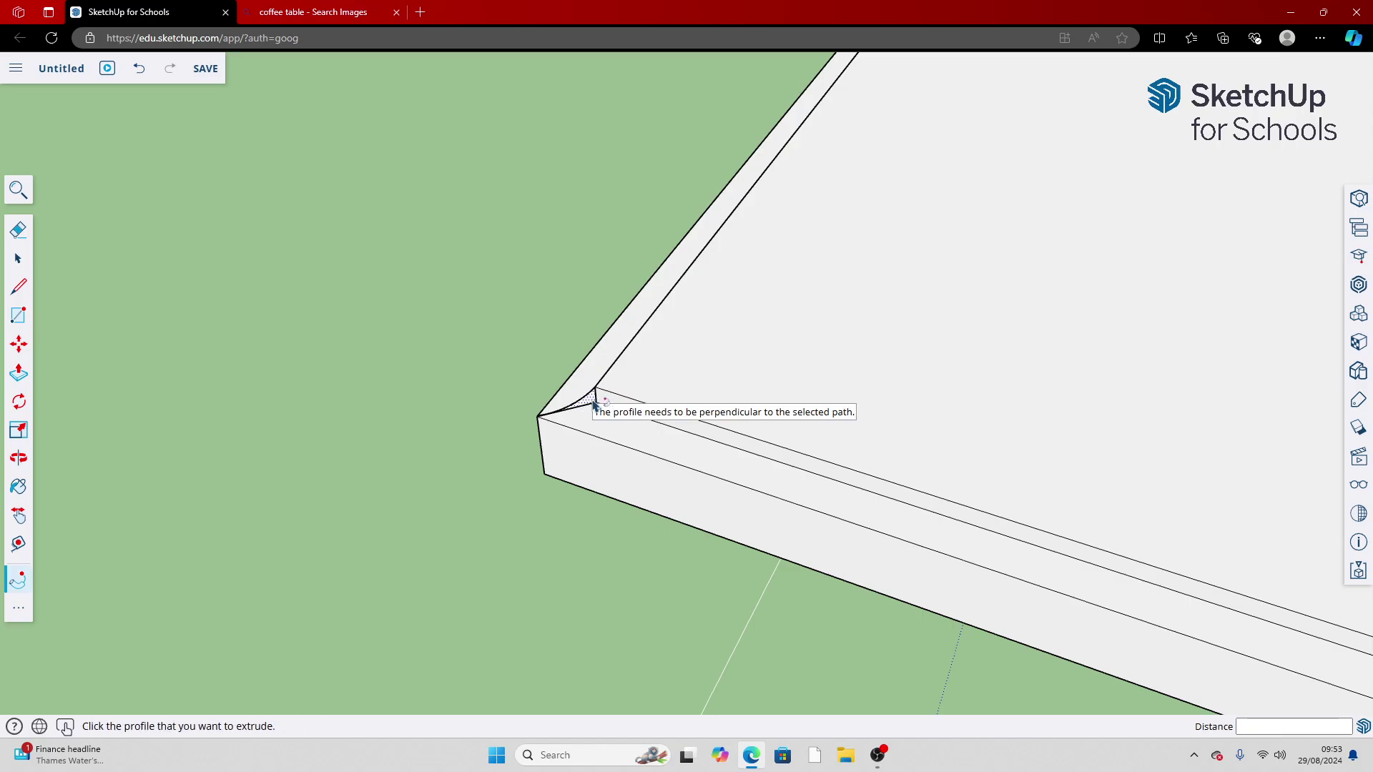
pyautogui.scroll(5, 593, 407)
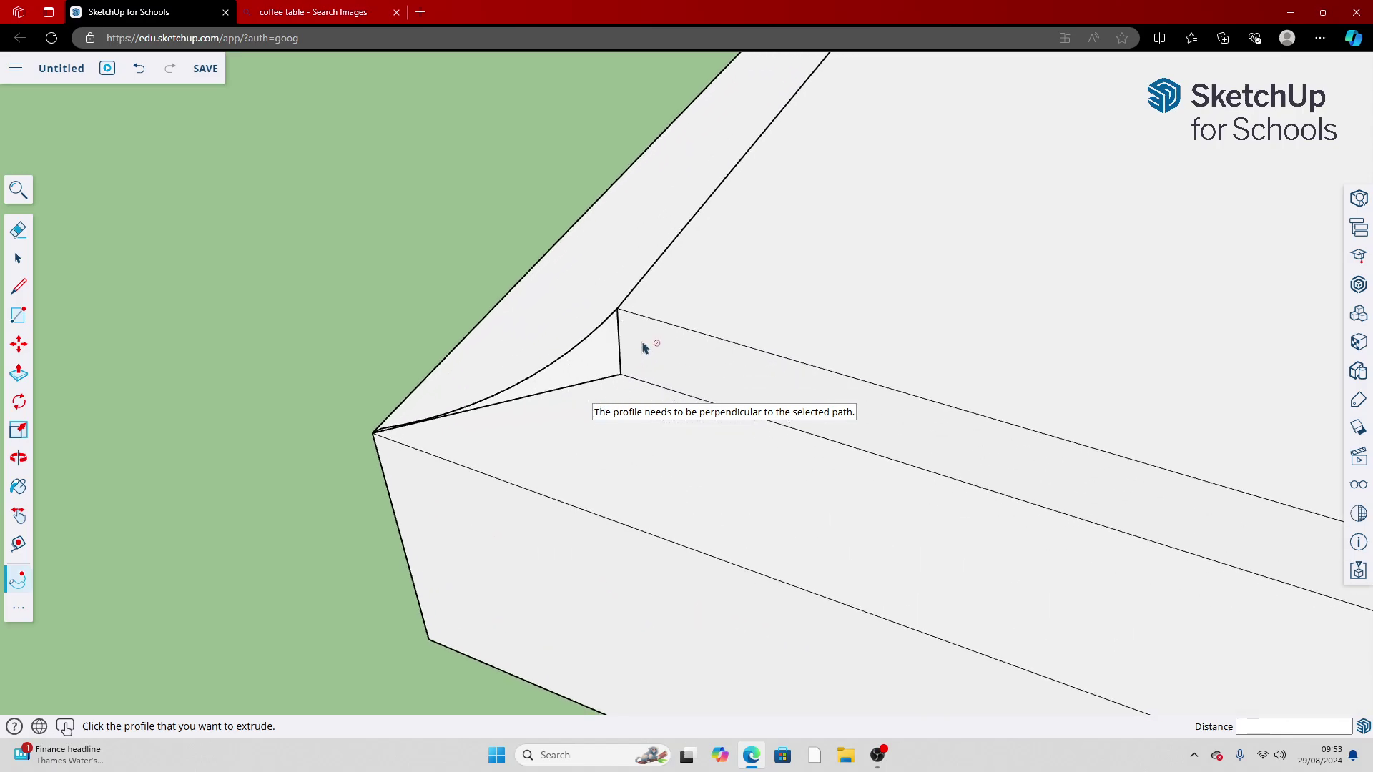
pyautogui.press('space')
# Undo the erased sloping edge and the arc at the corner, and select the board
pyautogui.scroll(-6, 47, 208)
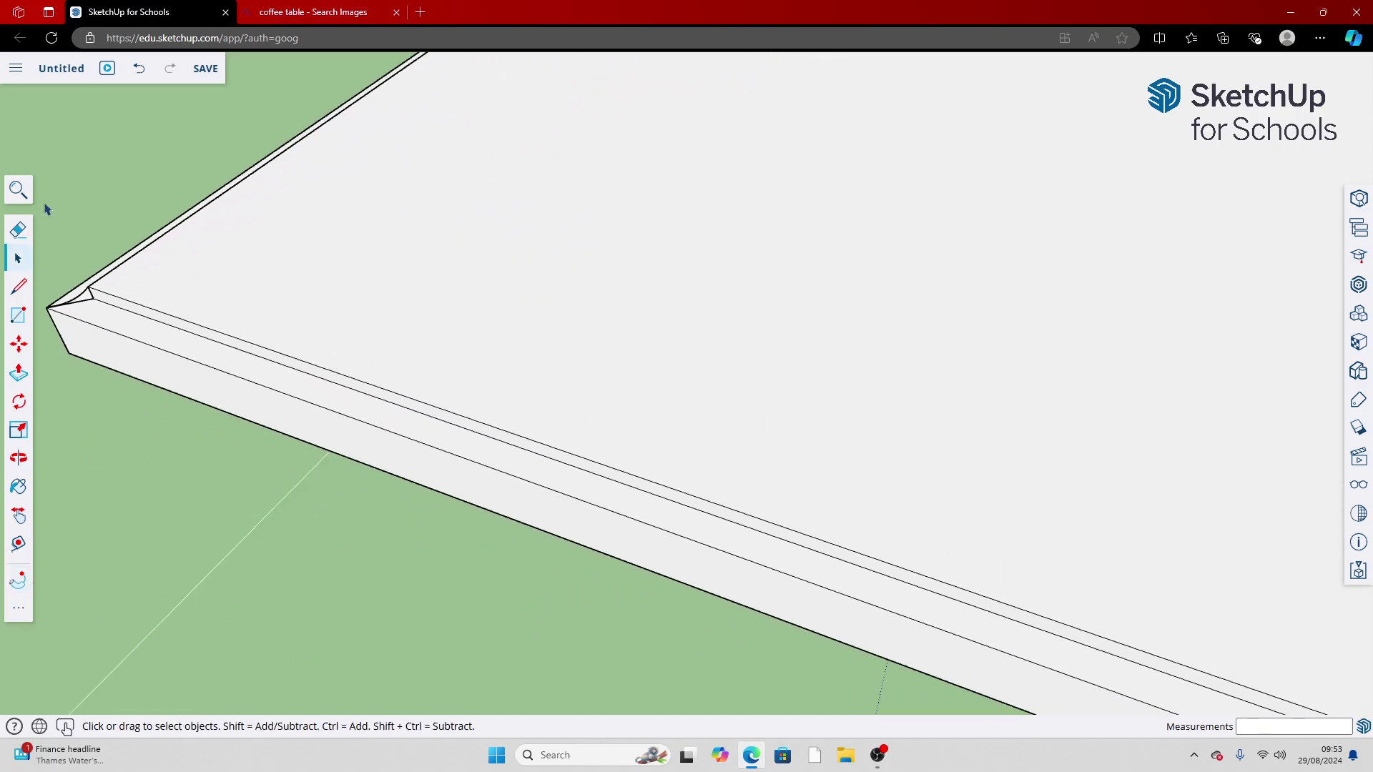
pyautogui.click(140, 68)
pyautogui.scroll(3, 96, 343)
pyautogui.click(264, 347)
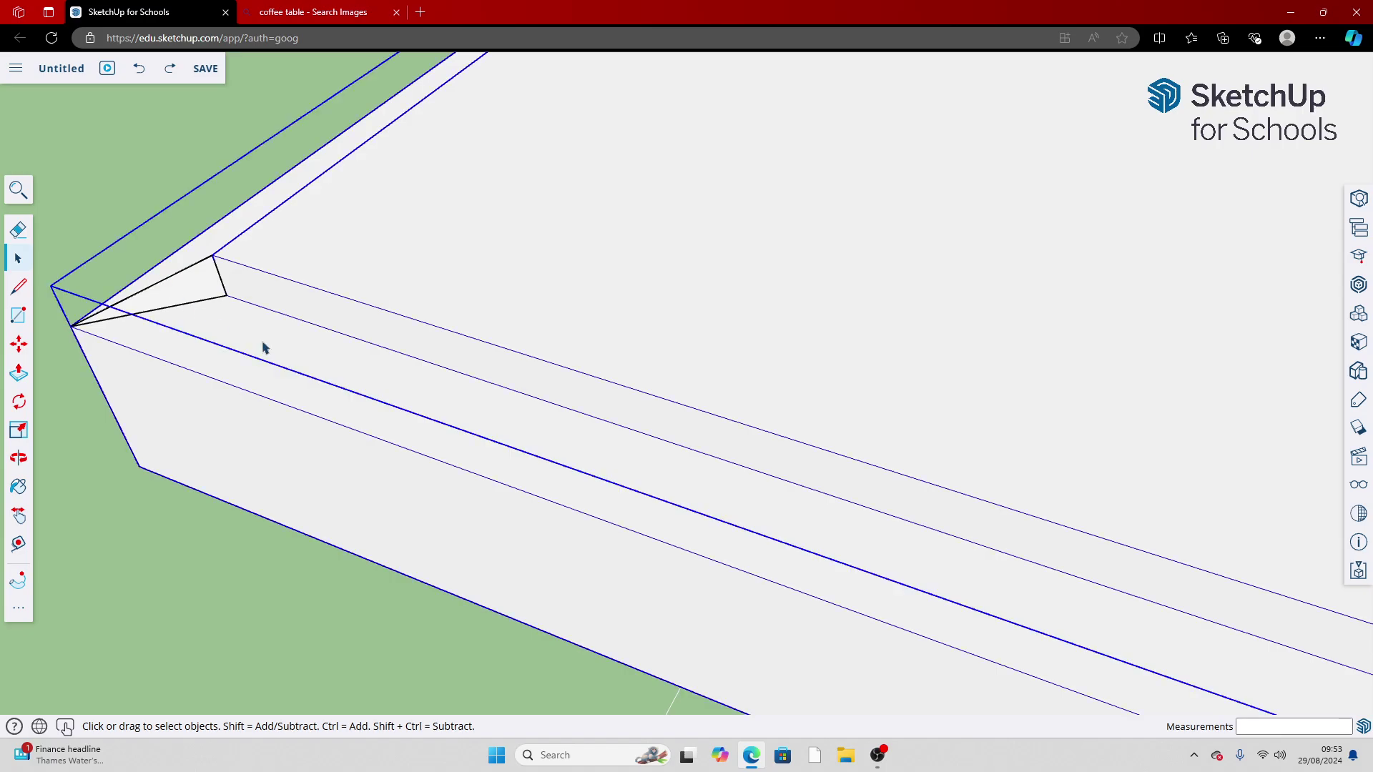
# Inside the board, draw a closed triangular profile from the outer corner to the upper and lower corners of the step
pyautogui.scroll(-3, 263, 348)
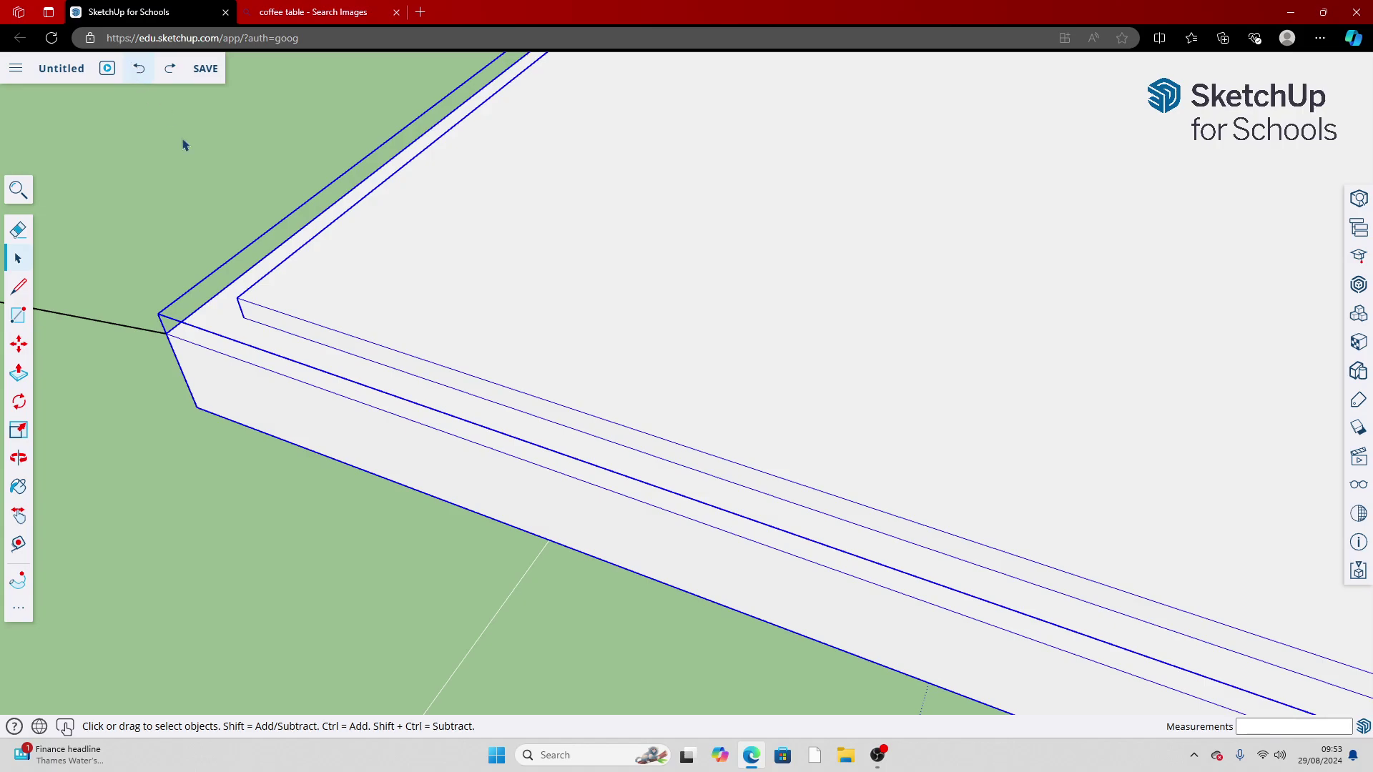
pyautogui.doubleClick(309, 334)
pyautogui.click(240, 356)
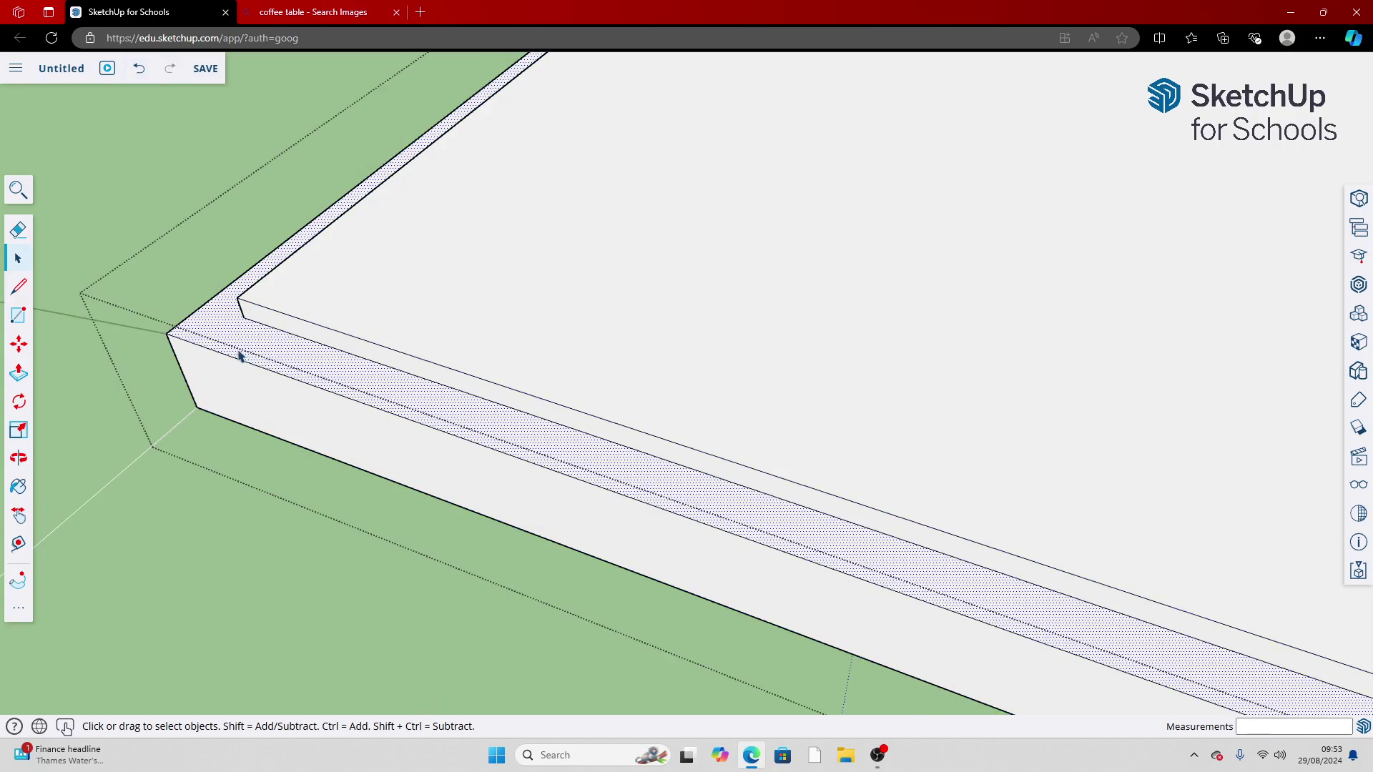
pyautogui.scroll(3, 44, 293)
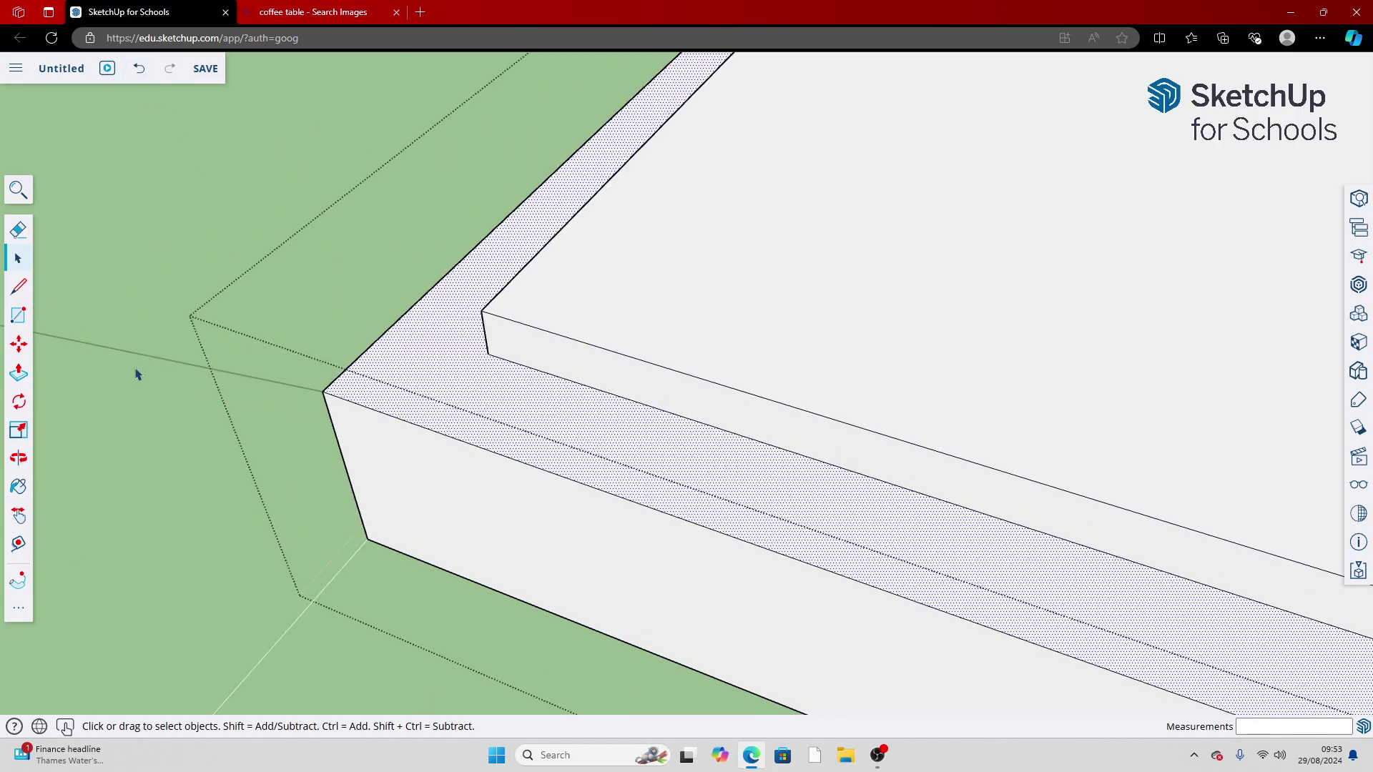
pyautogui.click(19, 286)
pyautogui.click(324, 391)
pyautogui.click(487, 354)
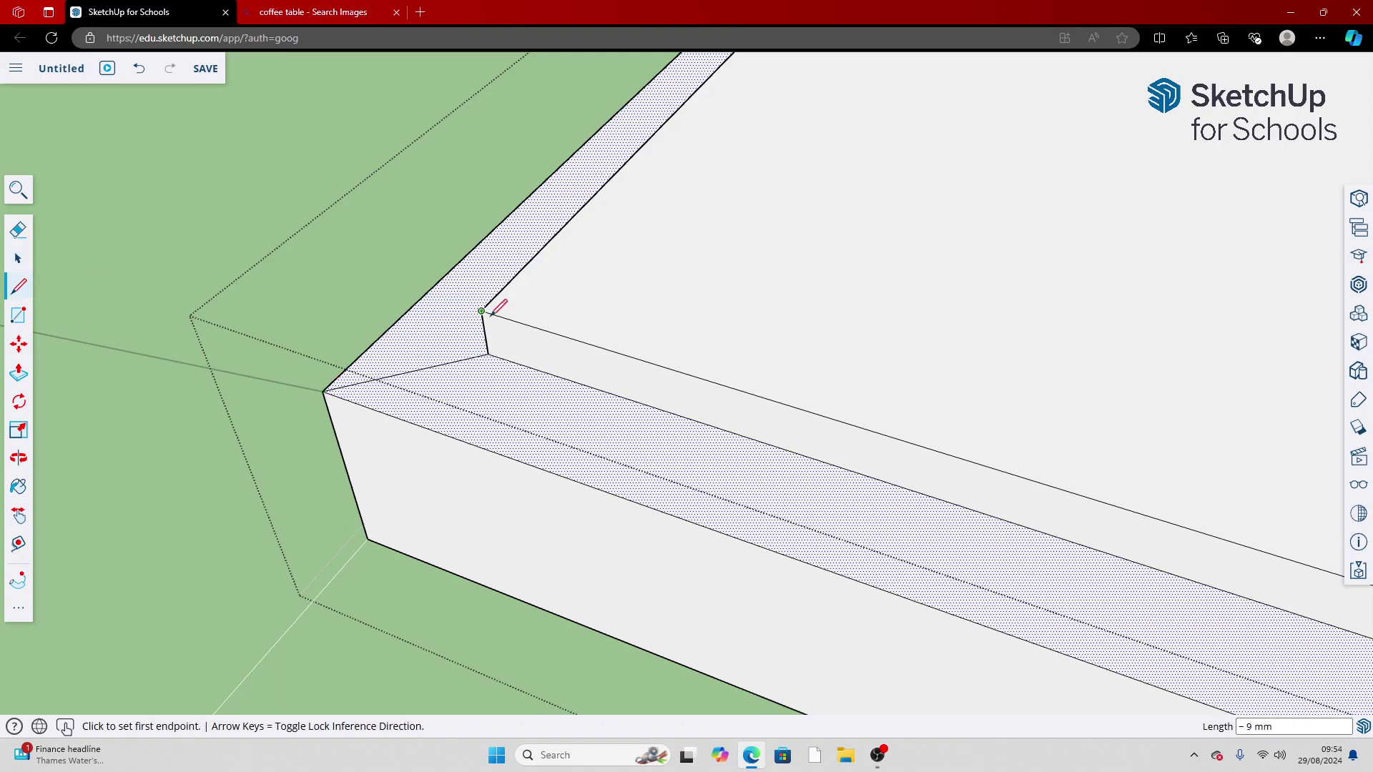
pyautogui.click(481, 311)
pyautogui.click(324, 391)
pyautogui.press('space')
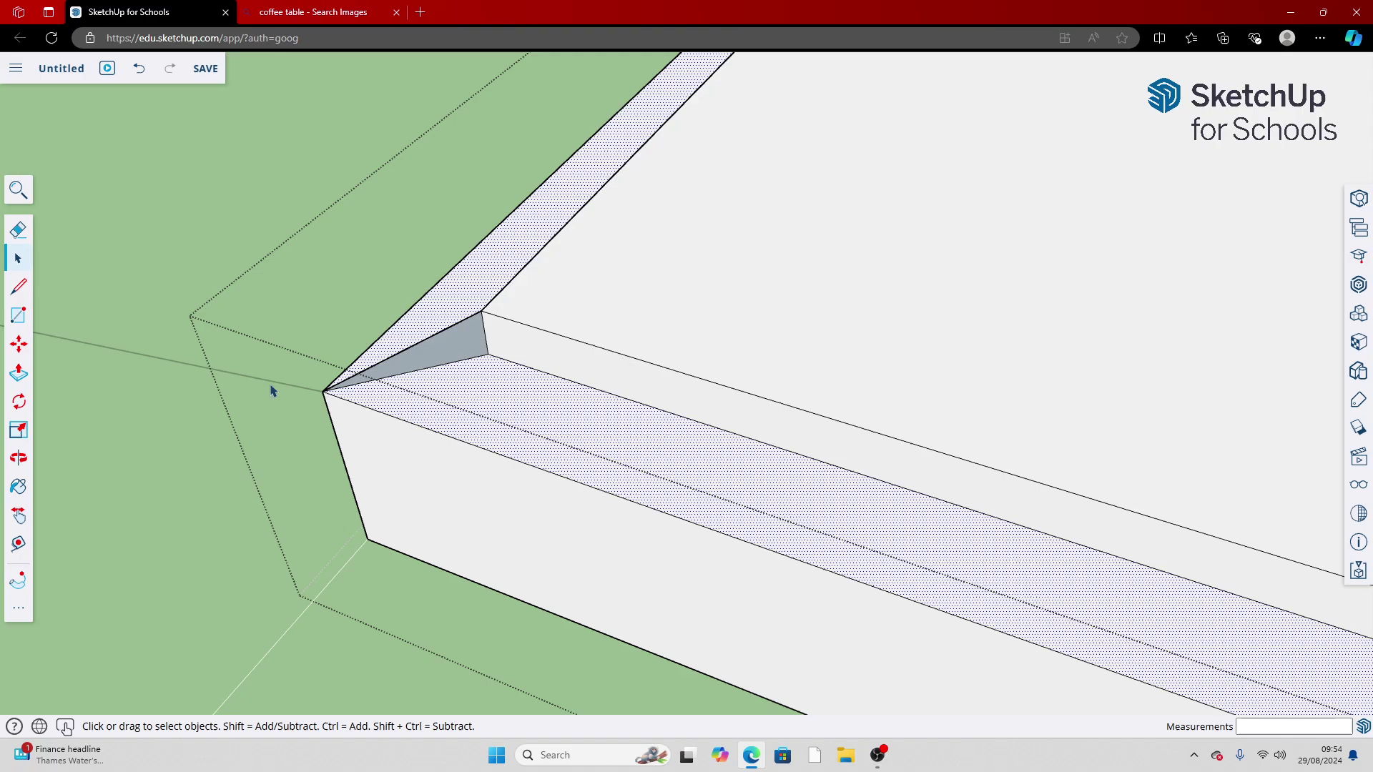
pyautogui.click(242, 402)
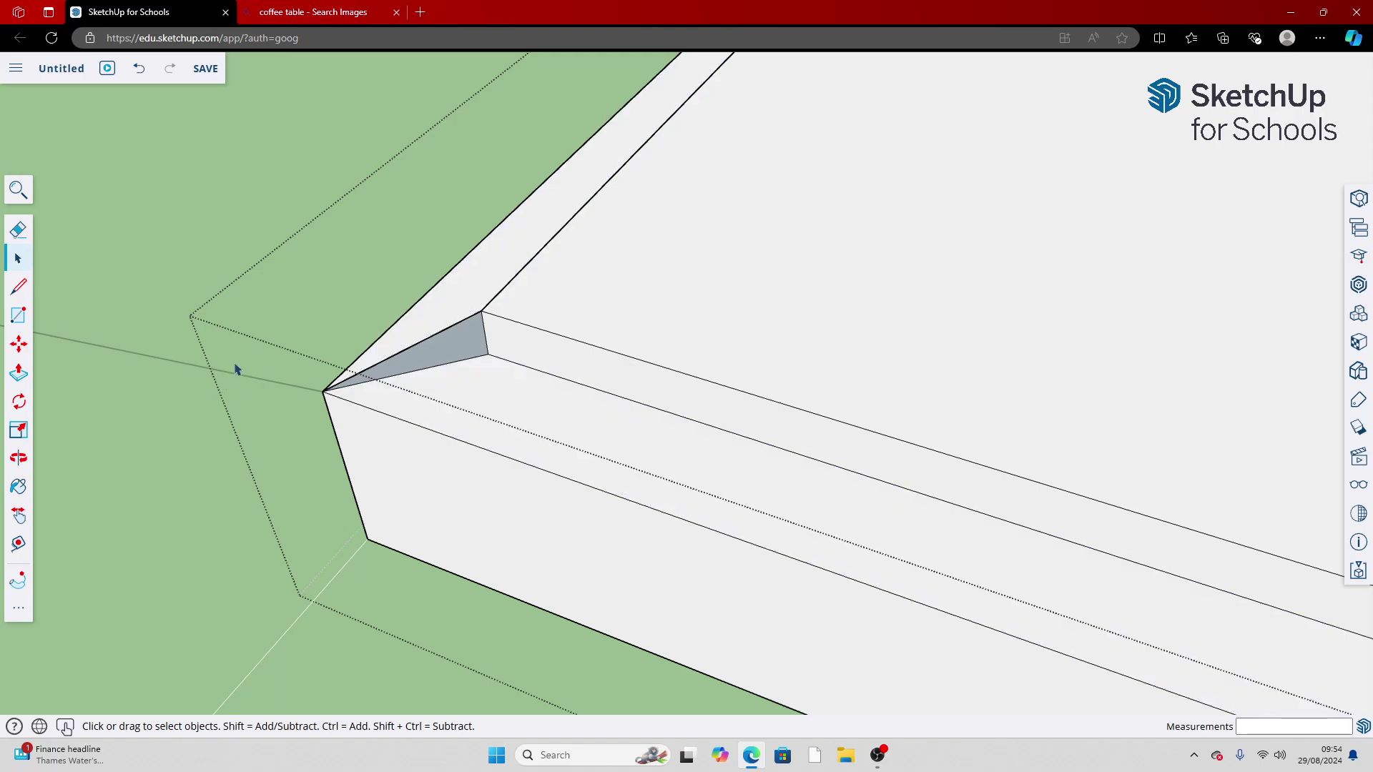
# Try to sweep the triangular corner profile along the board's stepped edge with Follow Me
pyautogui.scroll(-5, 235, 369)
pyautogui.scroll(1, 182, 342)
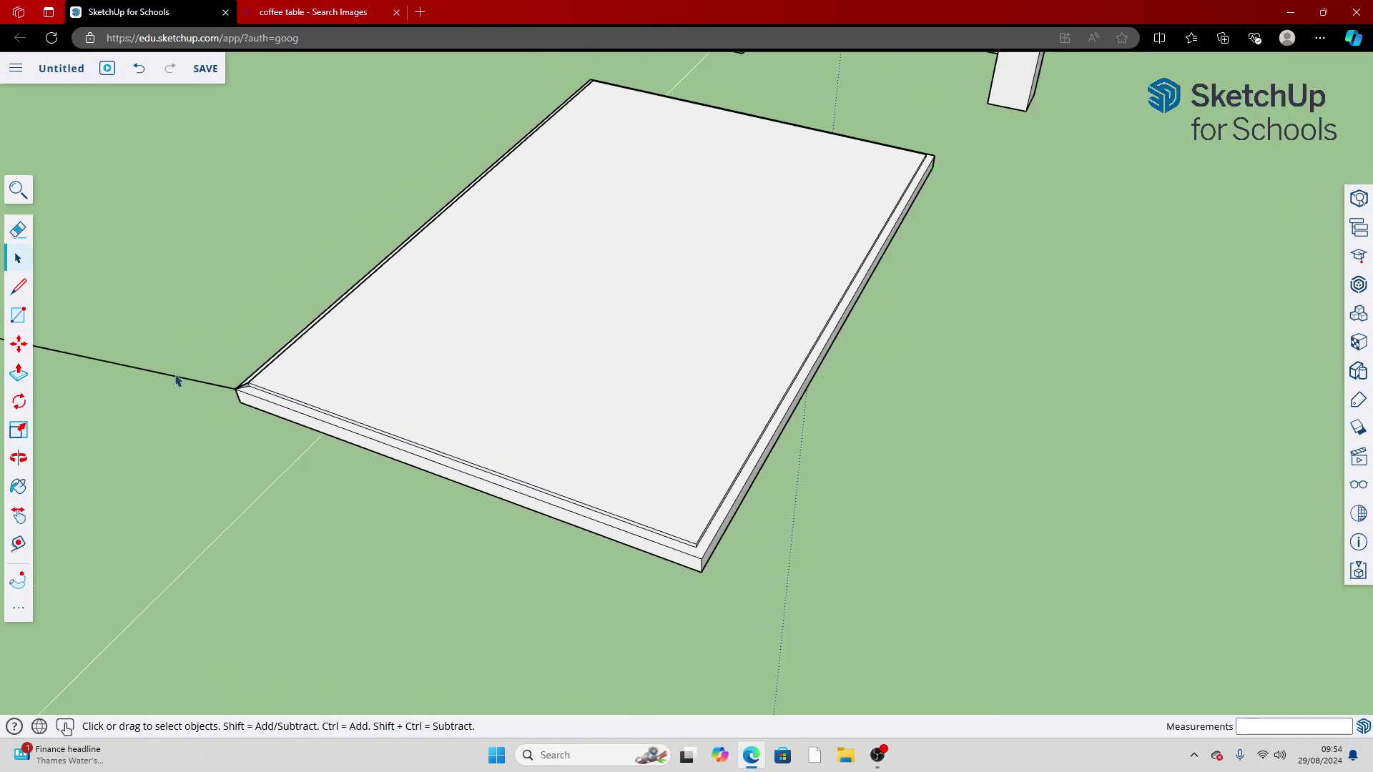
pyautogui.scroll(4, 193, 401)
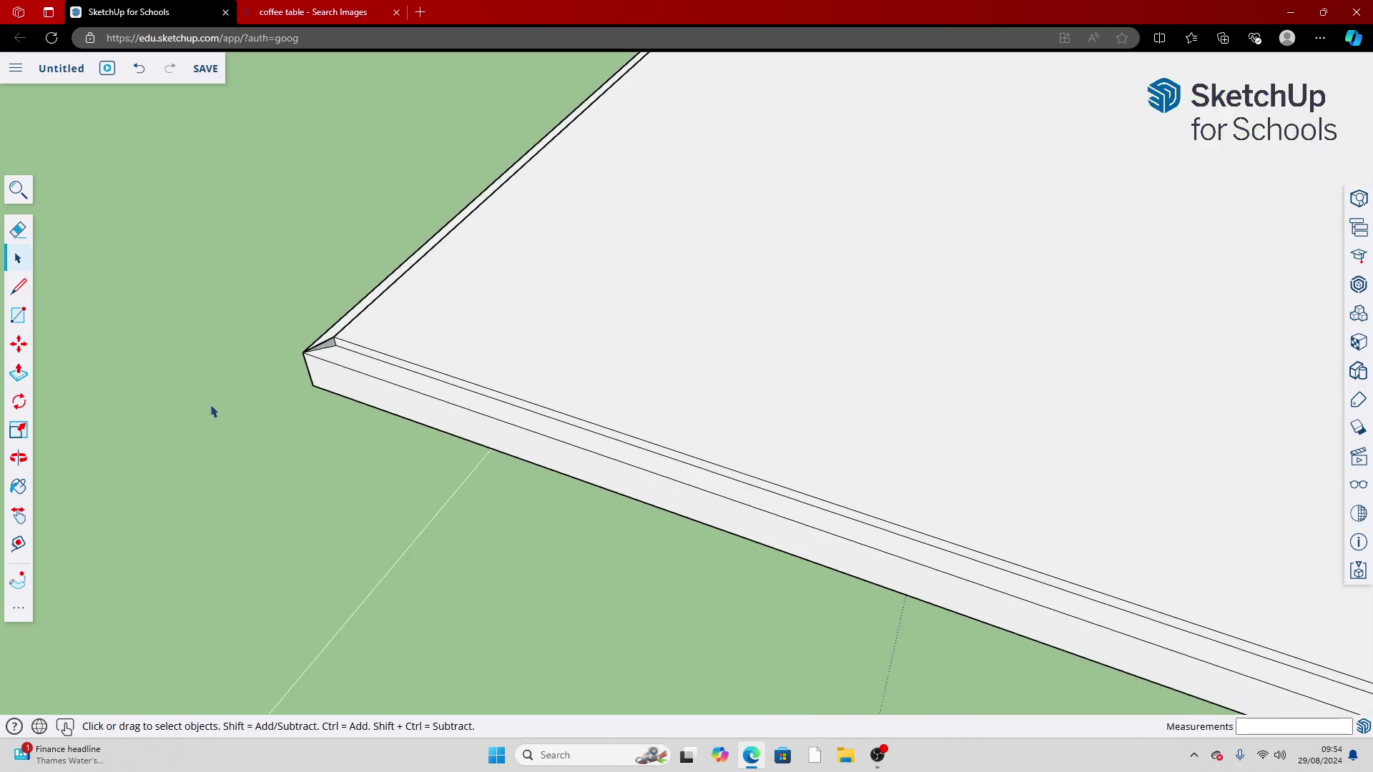
pyautogui.doubleClick(339, 322)
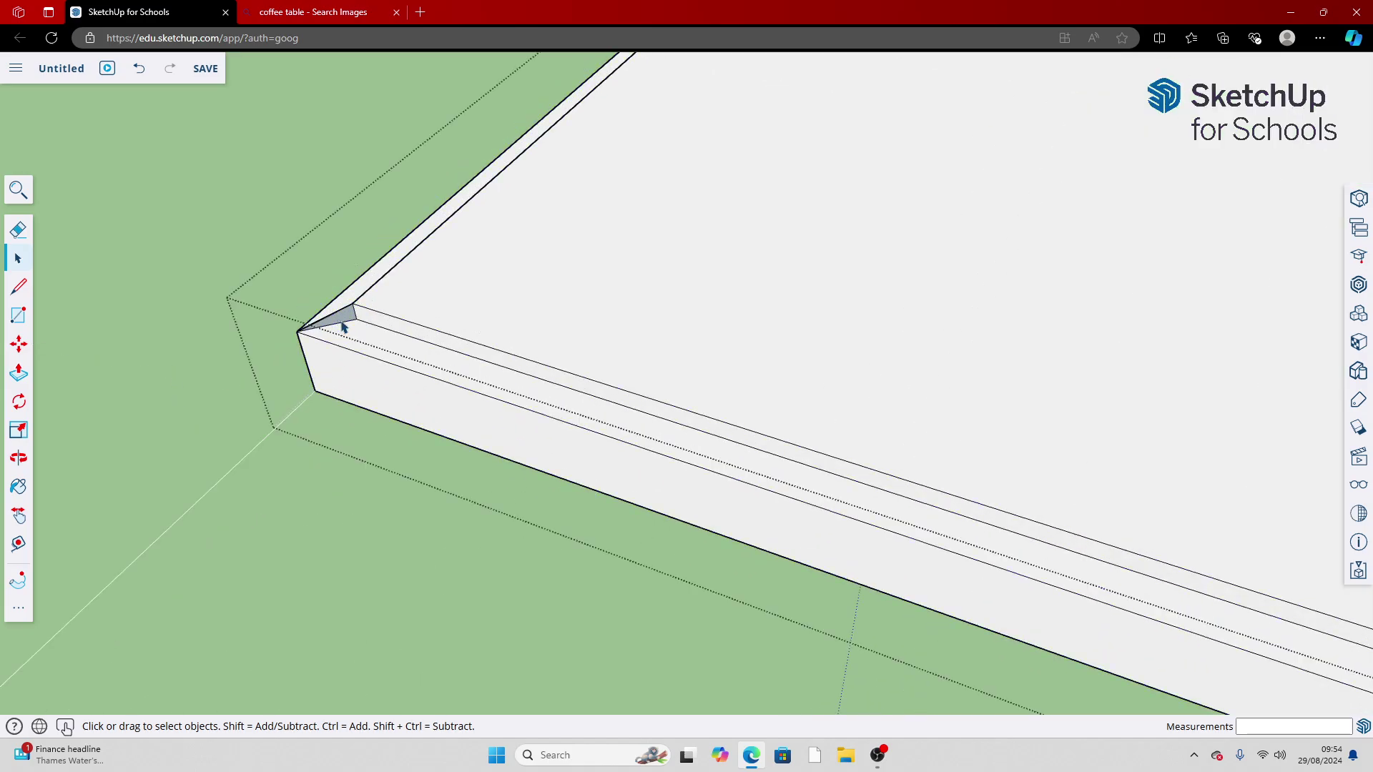
pyautogui.scroll(-2, 349, 315)
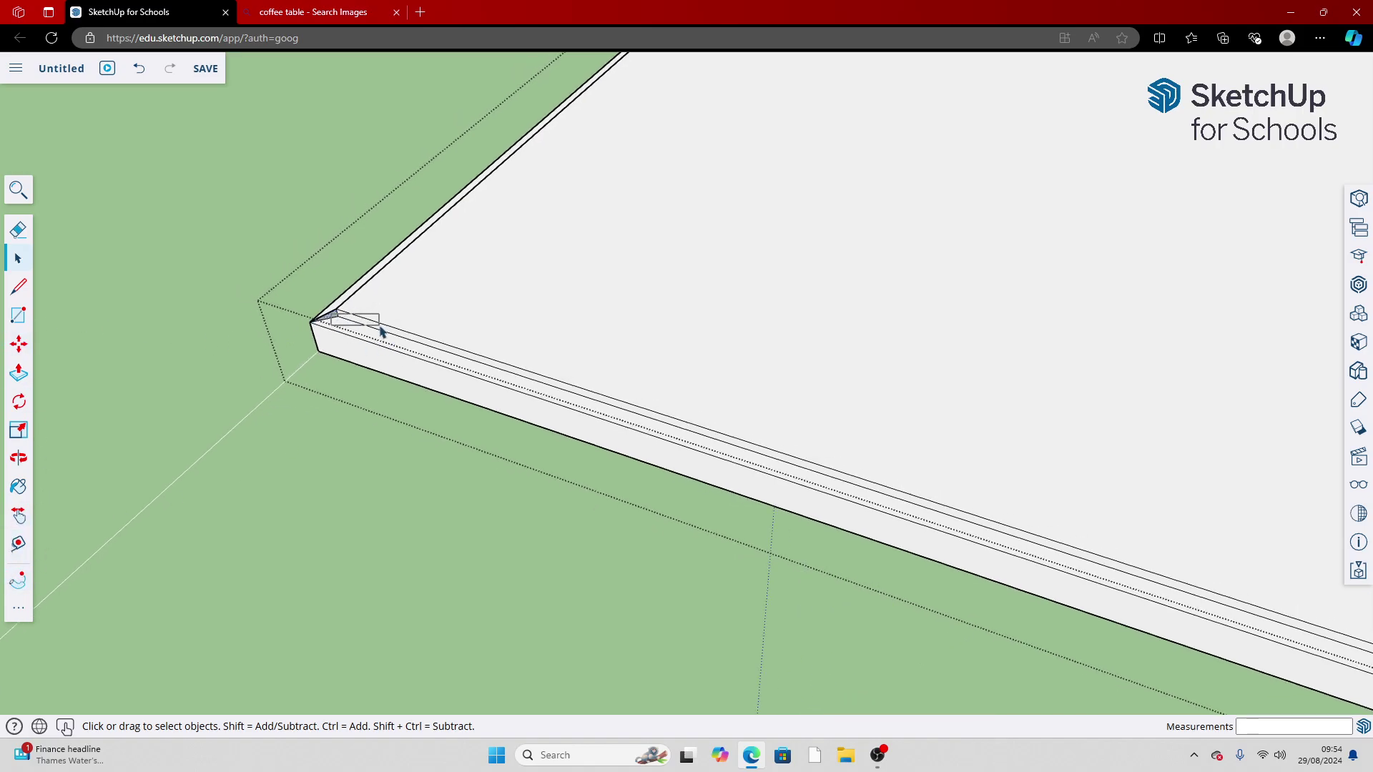
pyautogui.click(19, 585)
pyautogui.click(334, 323)
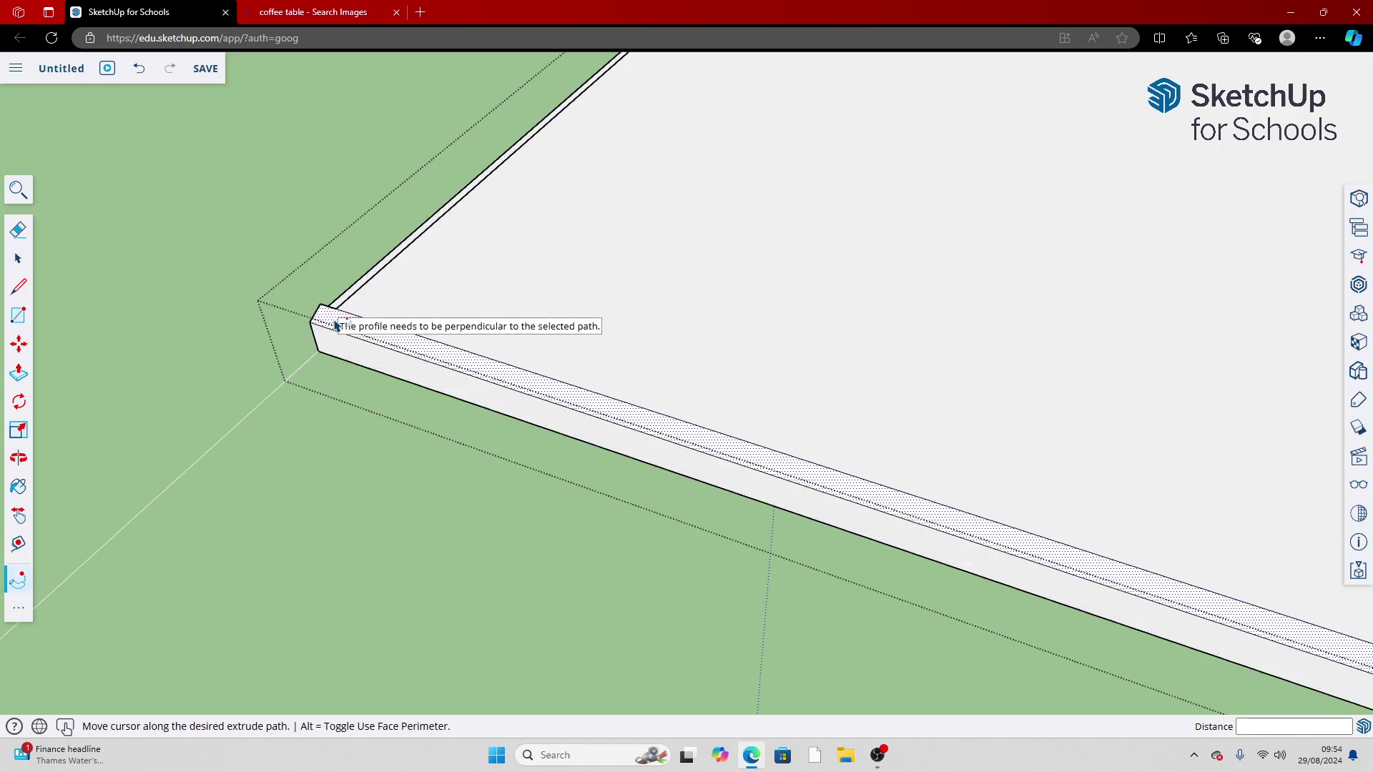
pyautogui.click(334, 322)
# Check the swept edge around the board and undo the Follow Me operation
pyautogui.scroll(-5, 329, 315)
pyautogui.moveTo(475, 297); pyautogui.dragTo(400, 286, button='middle')
pyautogui.scroll(2, 392, 254)
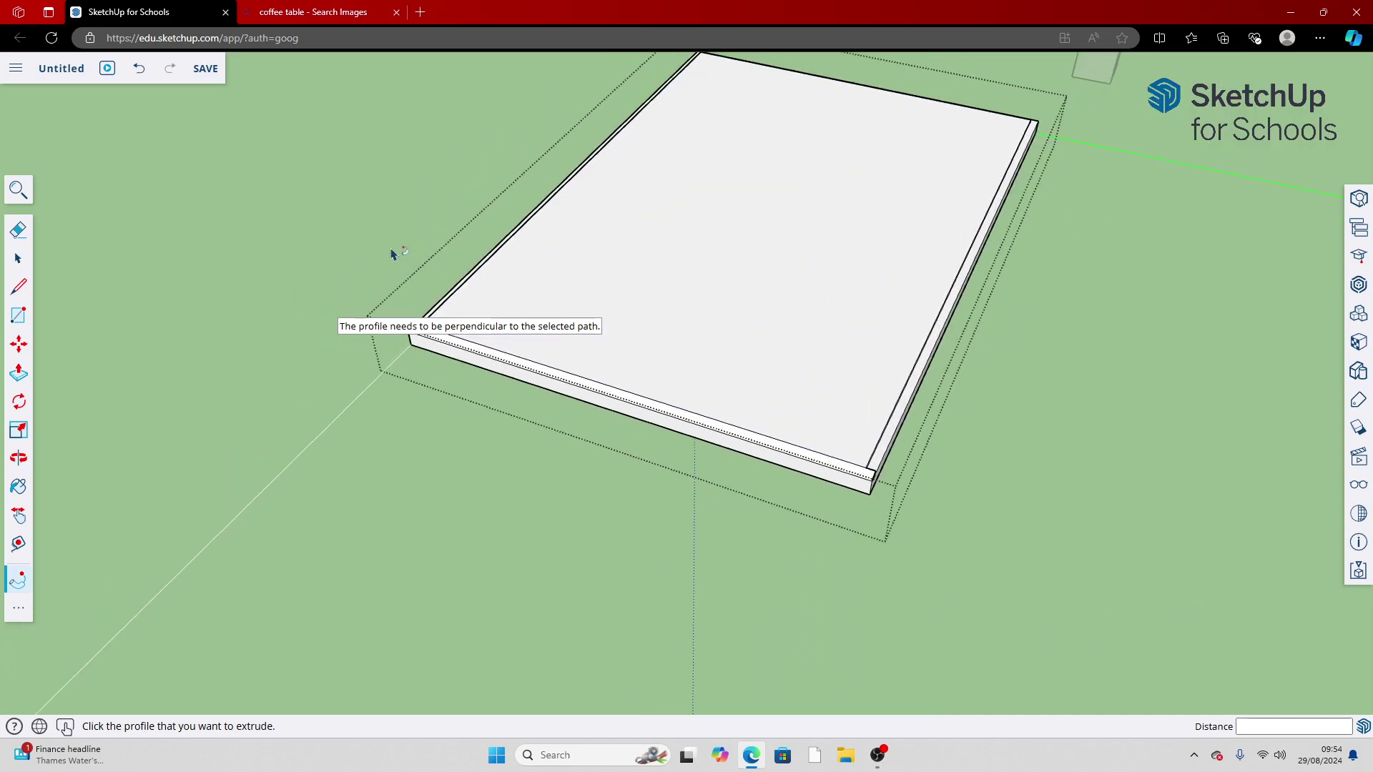
pyautogui.scroll(2, 392, 253)
pyautogui.scroll(2, 236, 118)
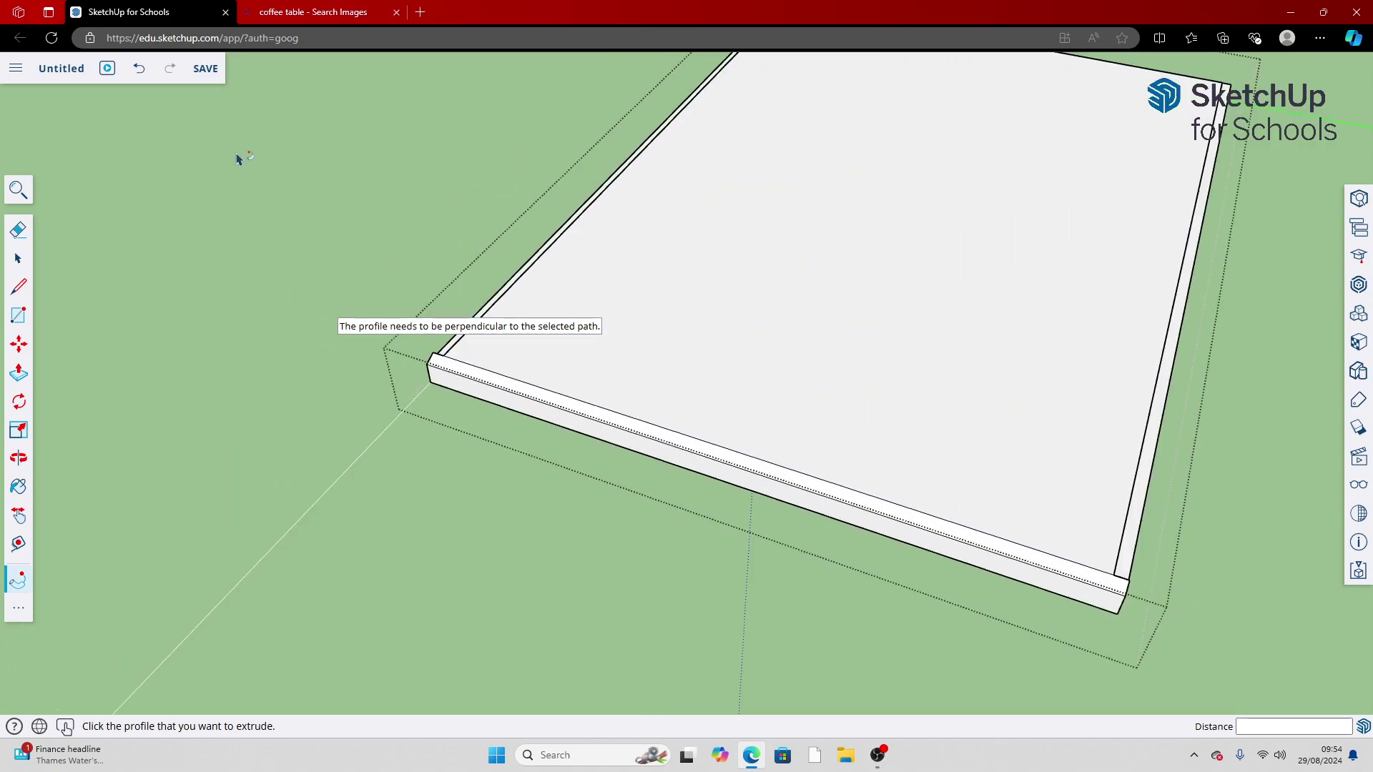
pyautogui.click(140, 69)
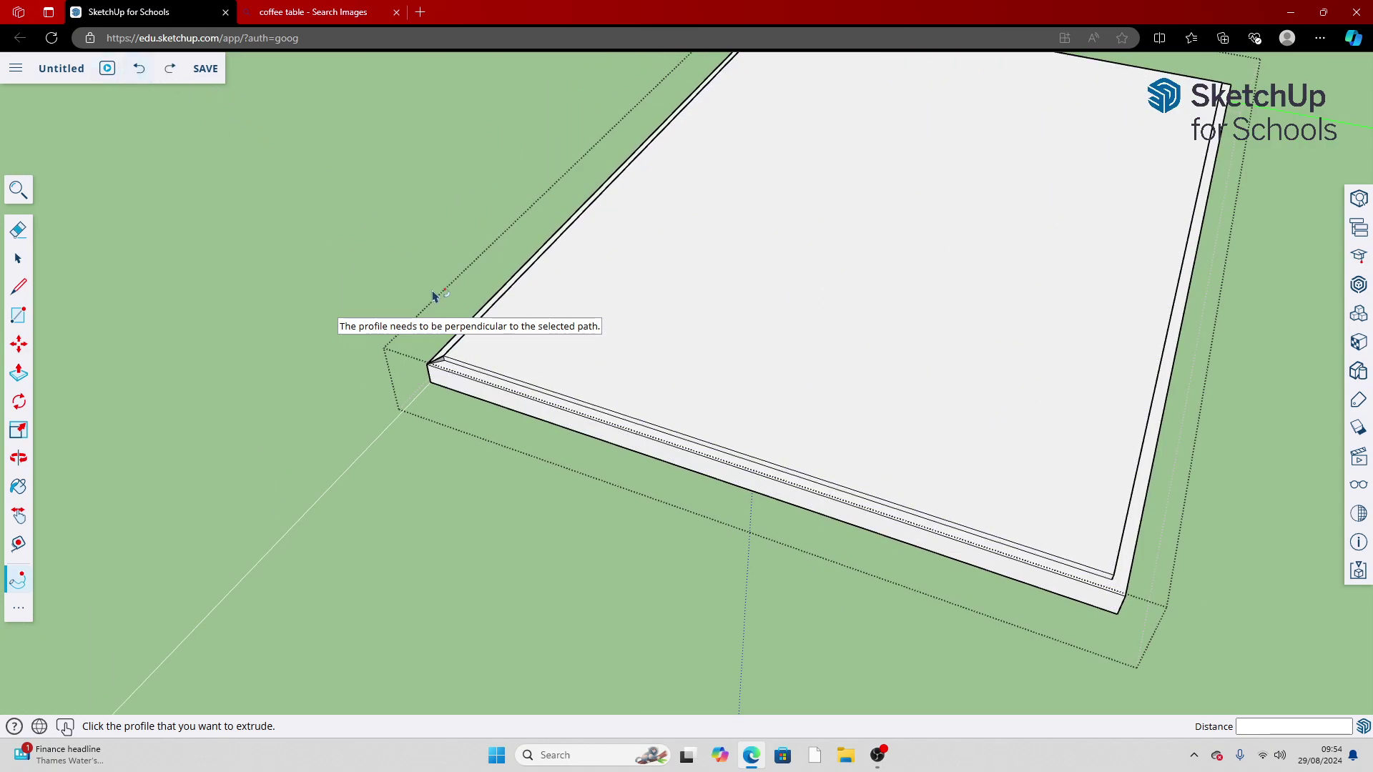
# Run Follow Me on the triangular profile around the board's perimeter, ending back at the starting corner
pyautogui.click(441, 365)
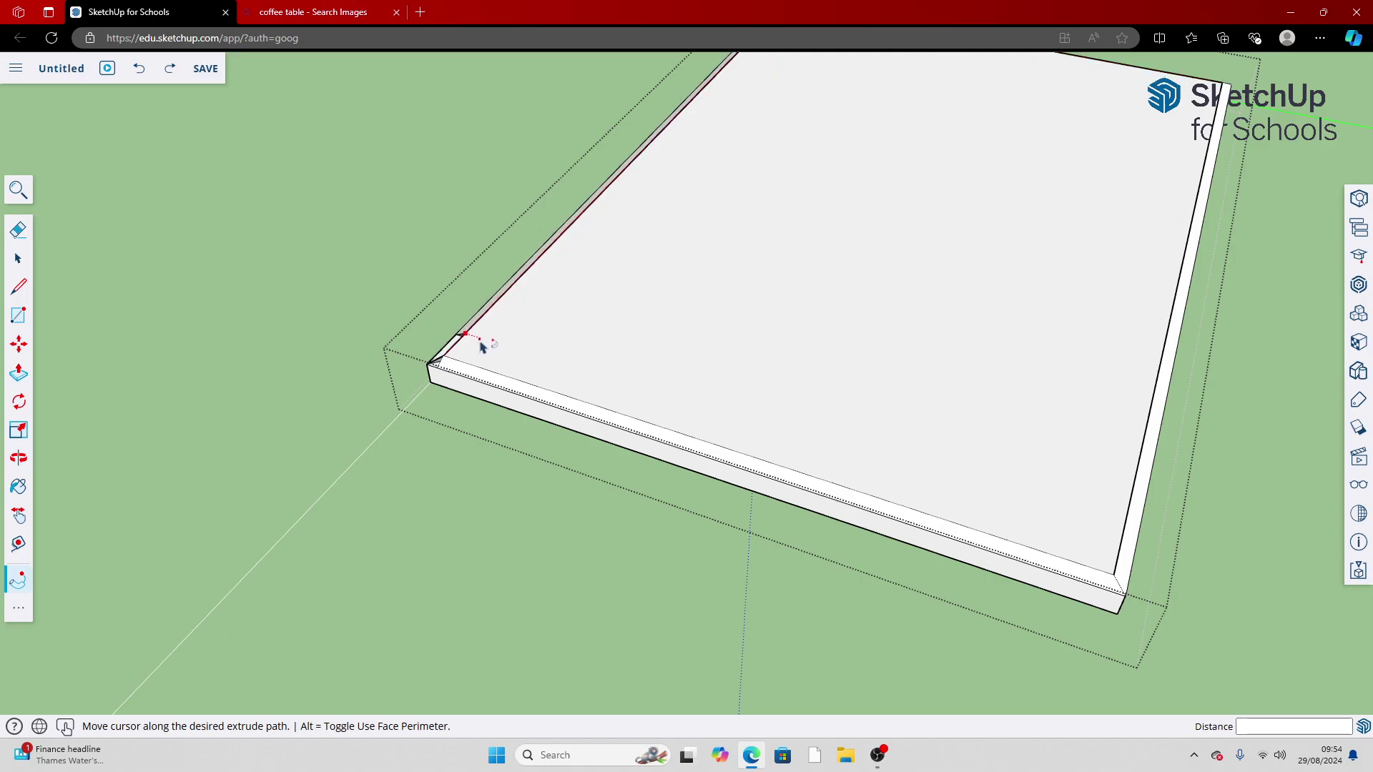
pyautogui.click(445, 361)
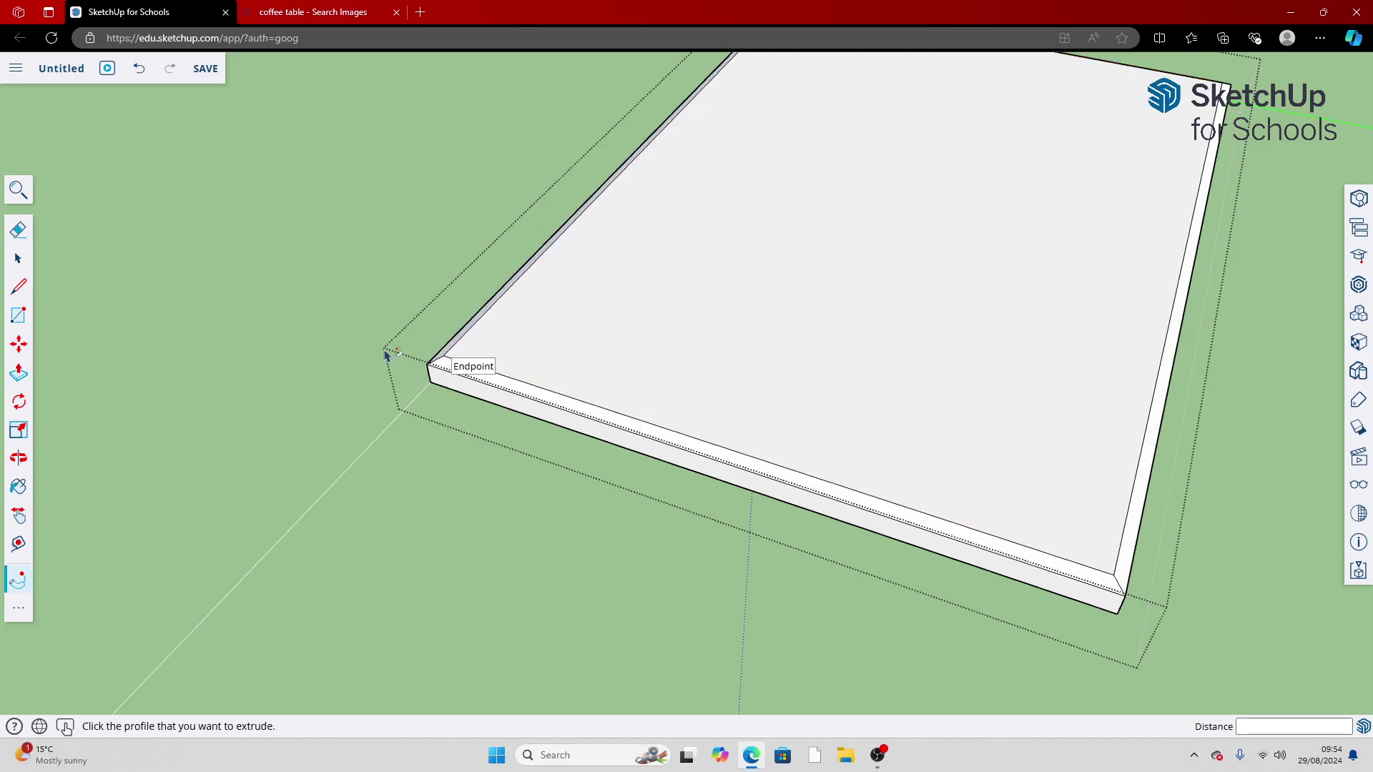
pyautogui.scroll(-5, 372, 347)
pyautogui.press('space')
pyautogui.scroll(-3, 1023, 342)
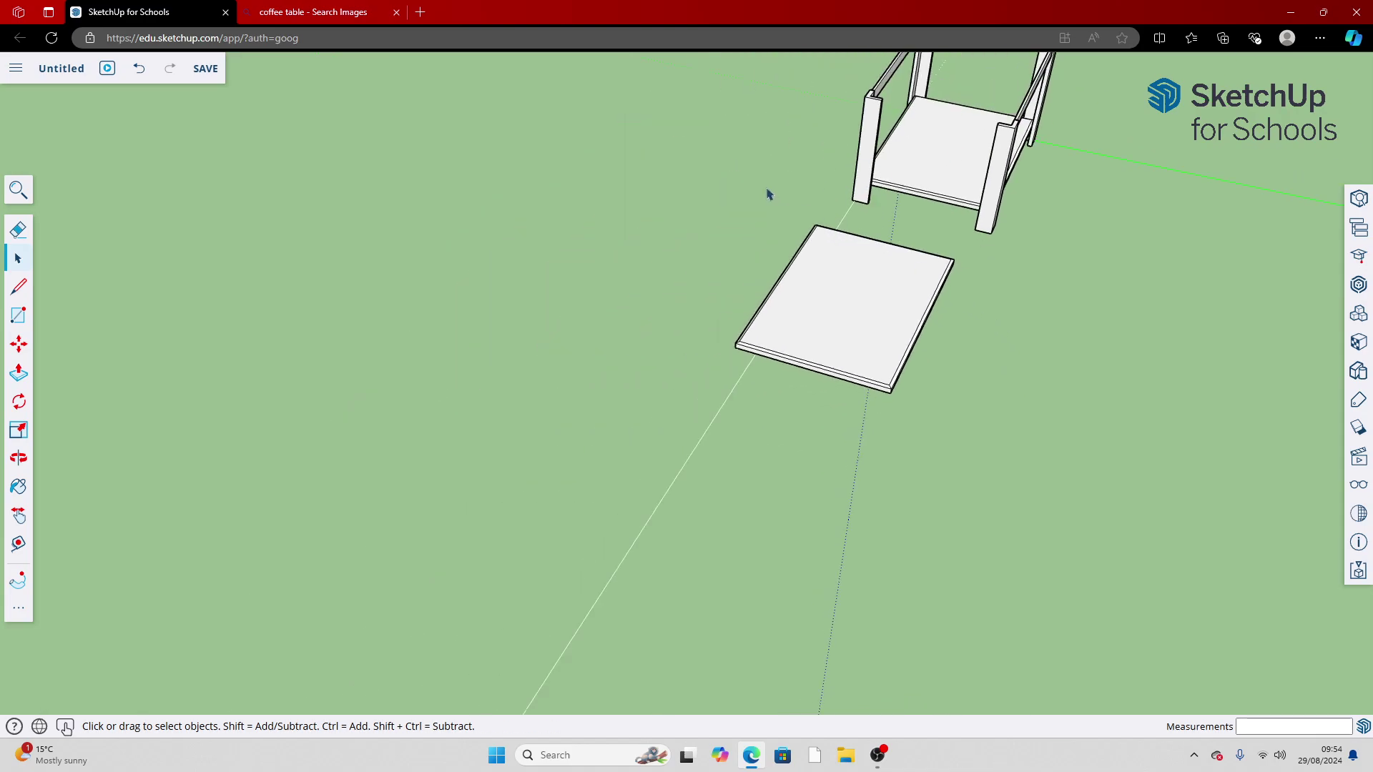
# Try removing the board's top face inside the component and undo the removal
pyautogui.moveTo(766, 188); pyautogui.dragTo(964, 462)
pyautogui.doubleClick(844, 315)
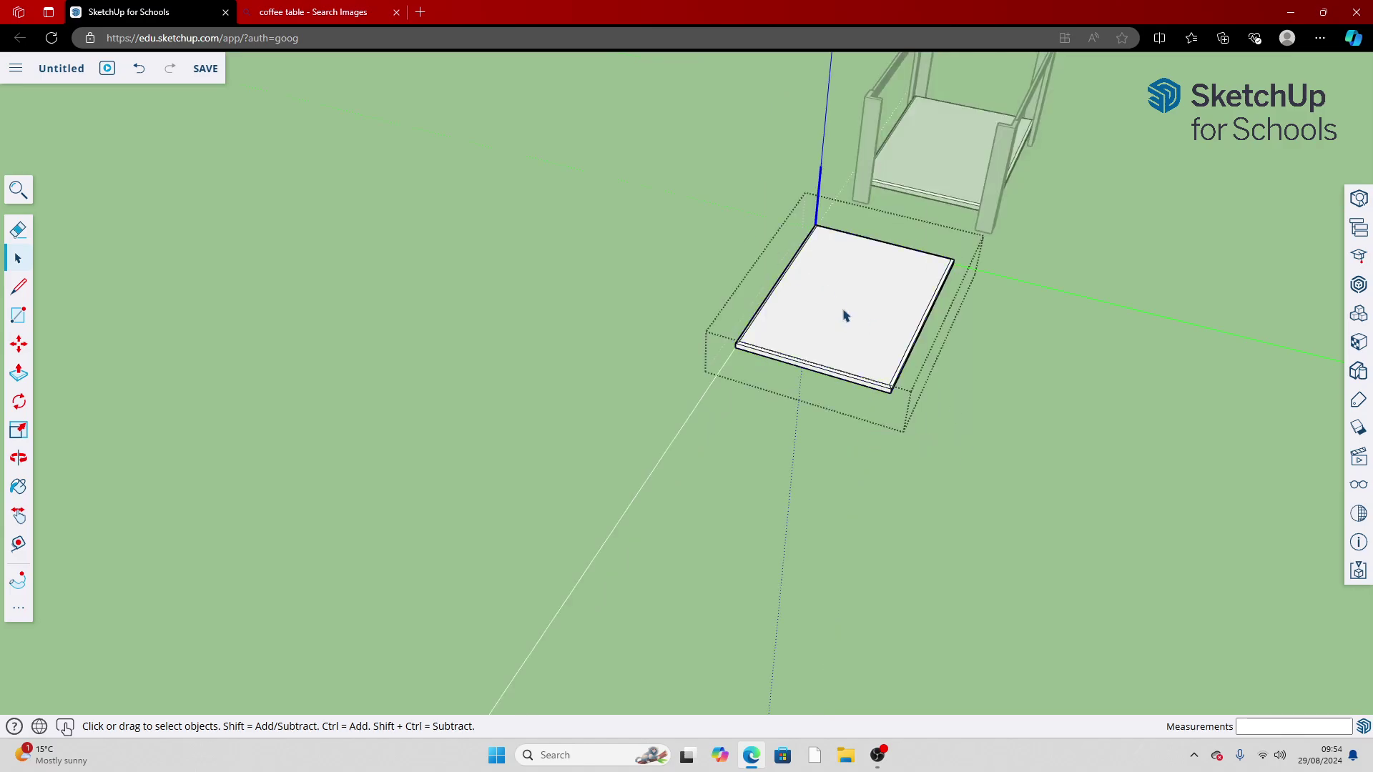
pyautogui.press('Escape')
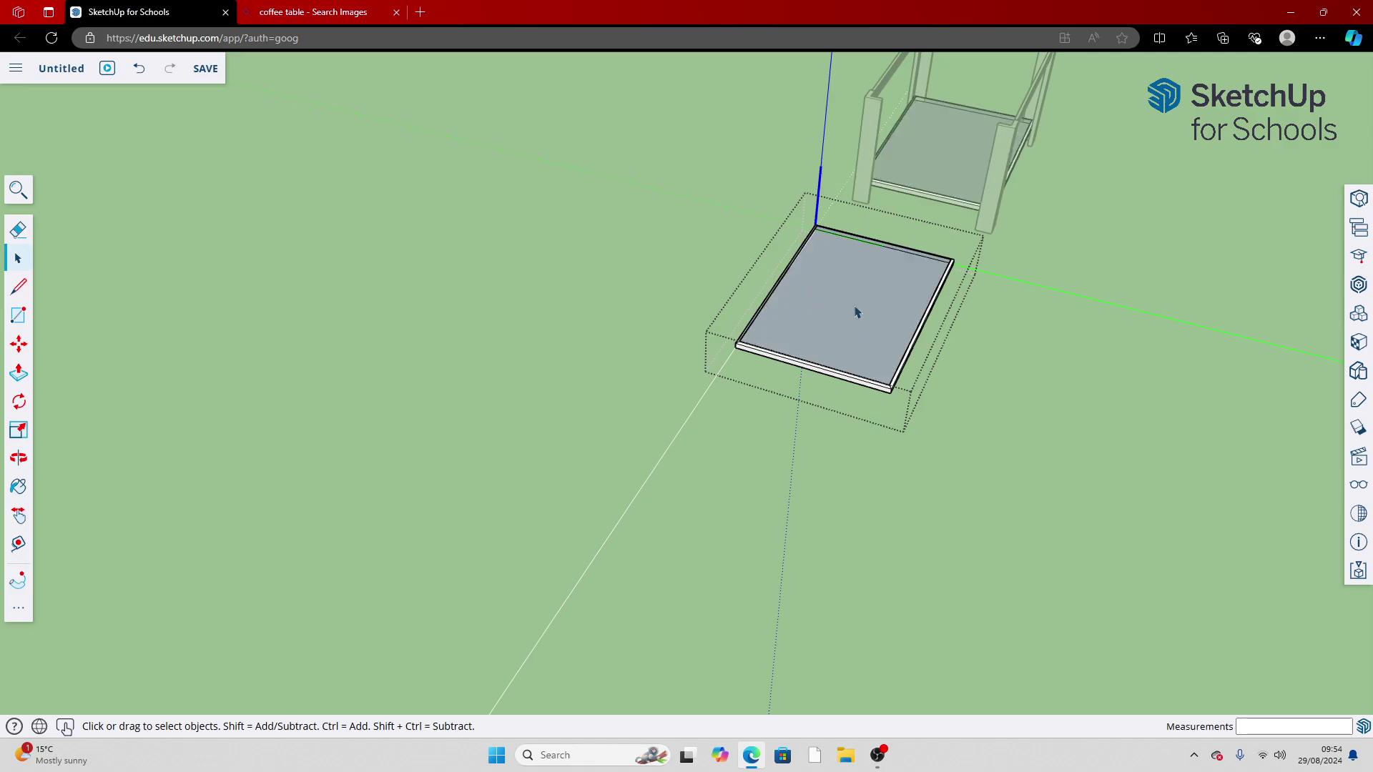
pyautogui.click(139, 72)
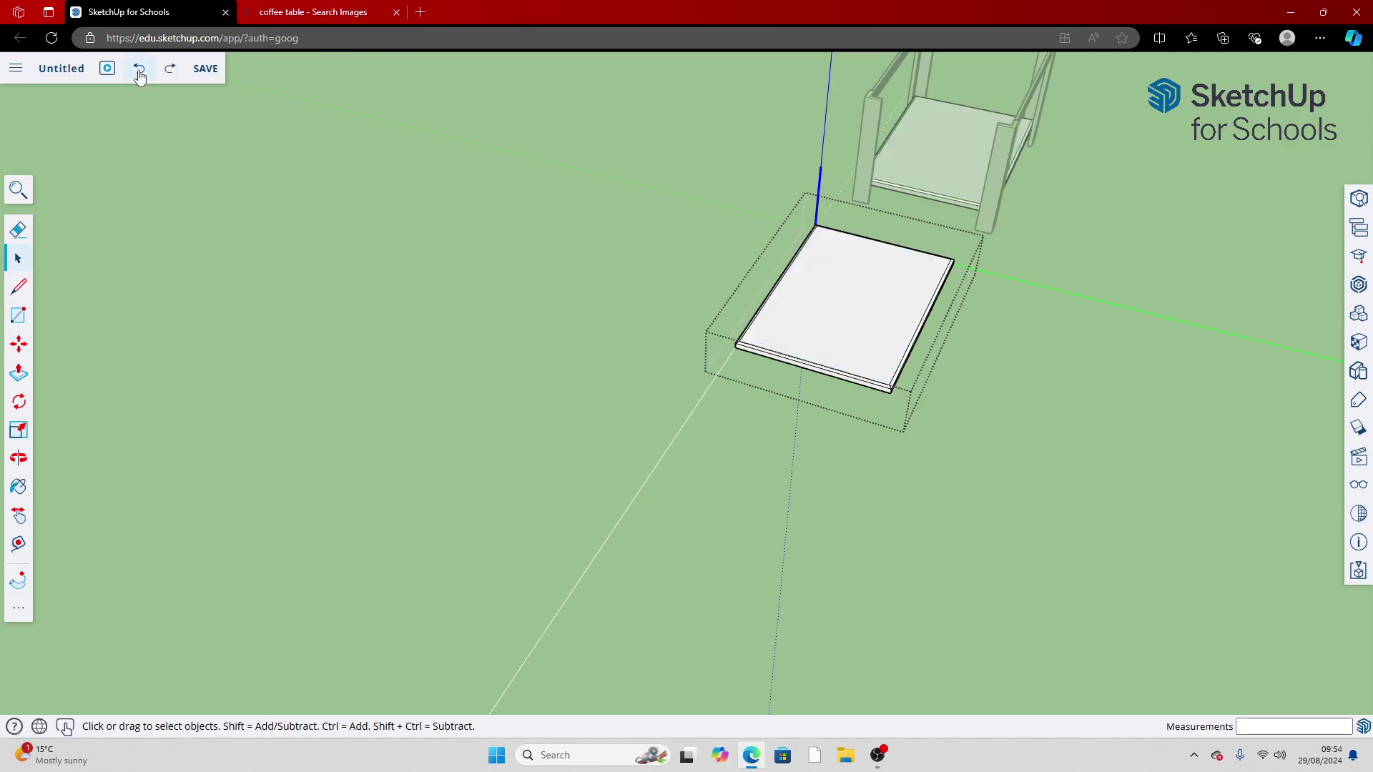
# Close the board component and hide the separate board
pyautogui.scroll(-2, 923, 250)
pyautogui.scroll(2, 913, 260)
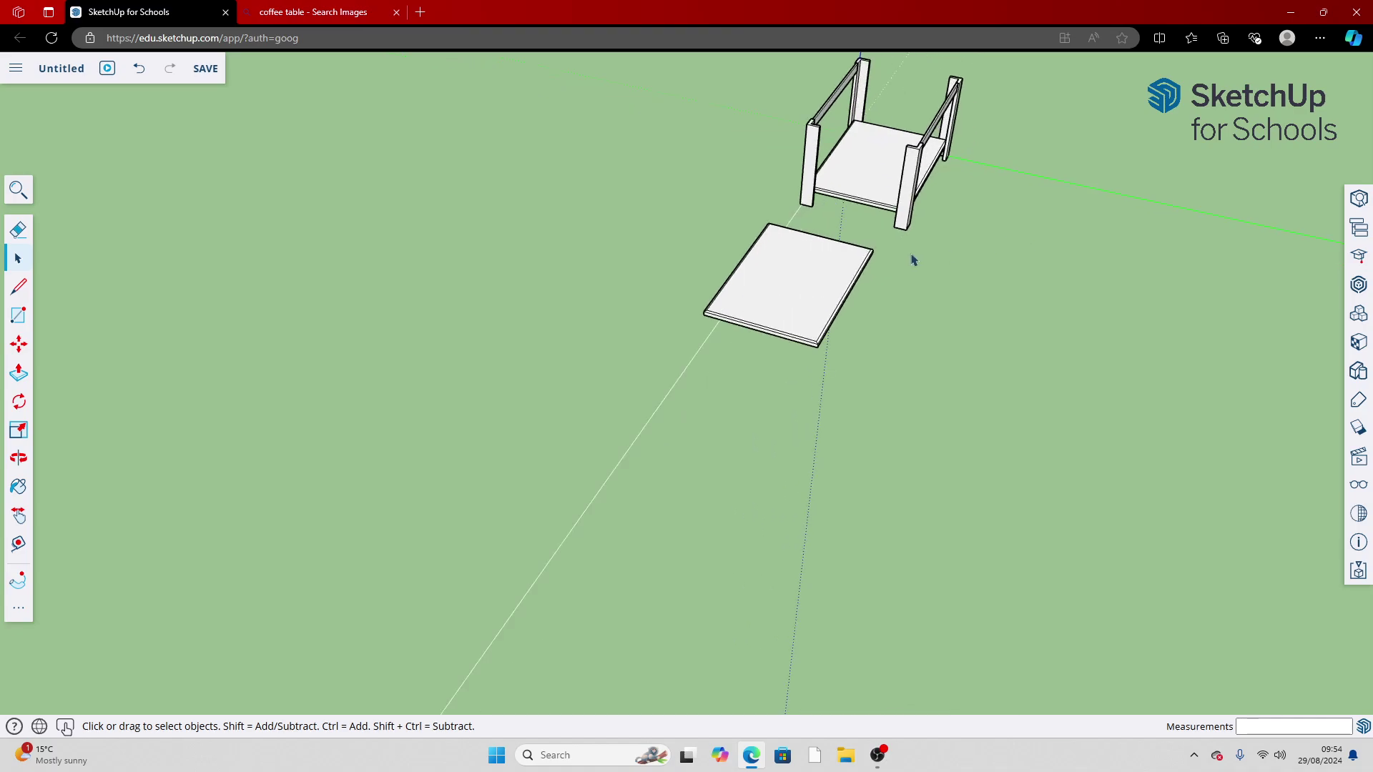
pyautogui.click(792, 266)
pyautogui.rightClick(799, 288)
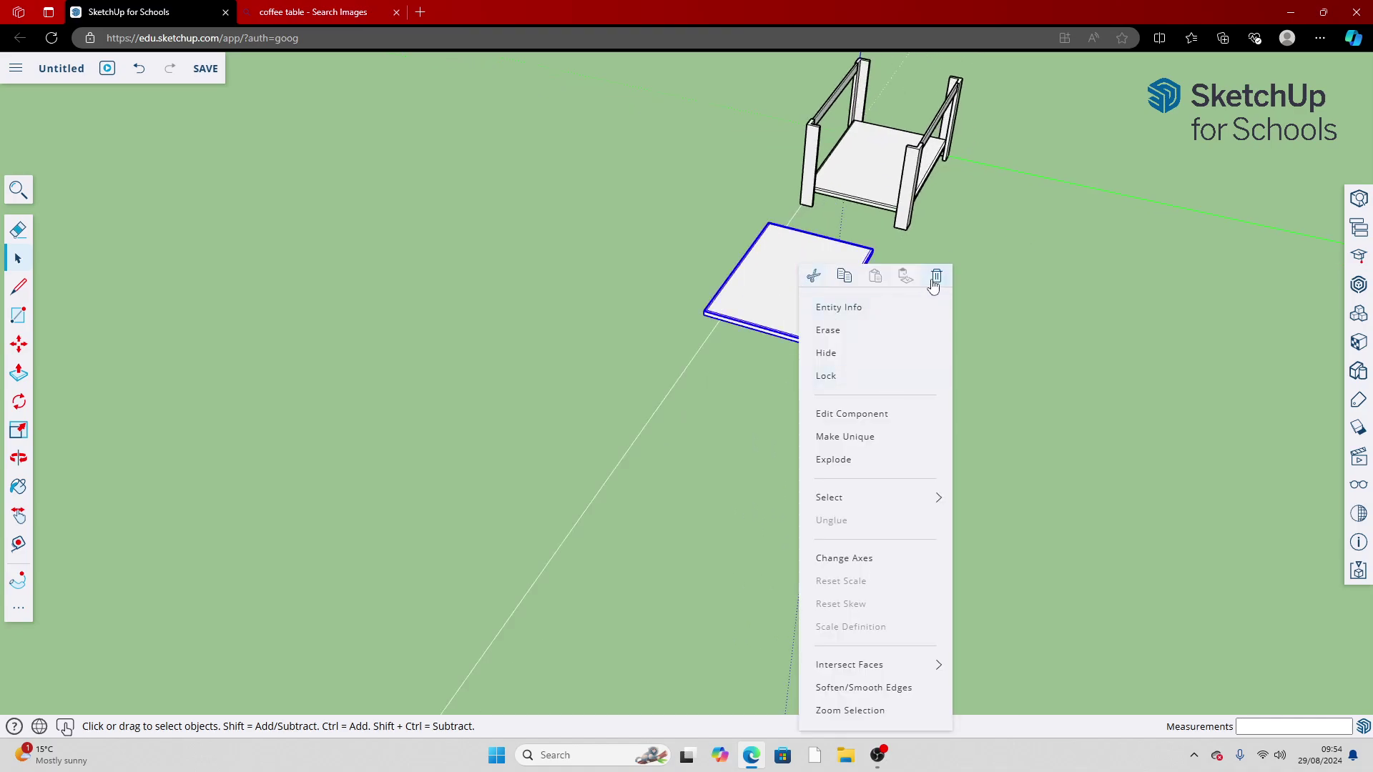
pyautogui.click(853, 356)
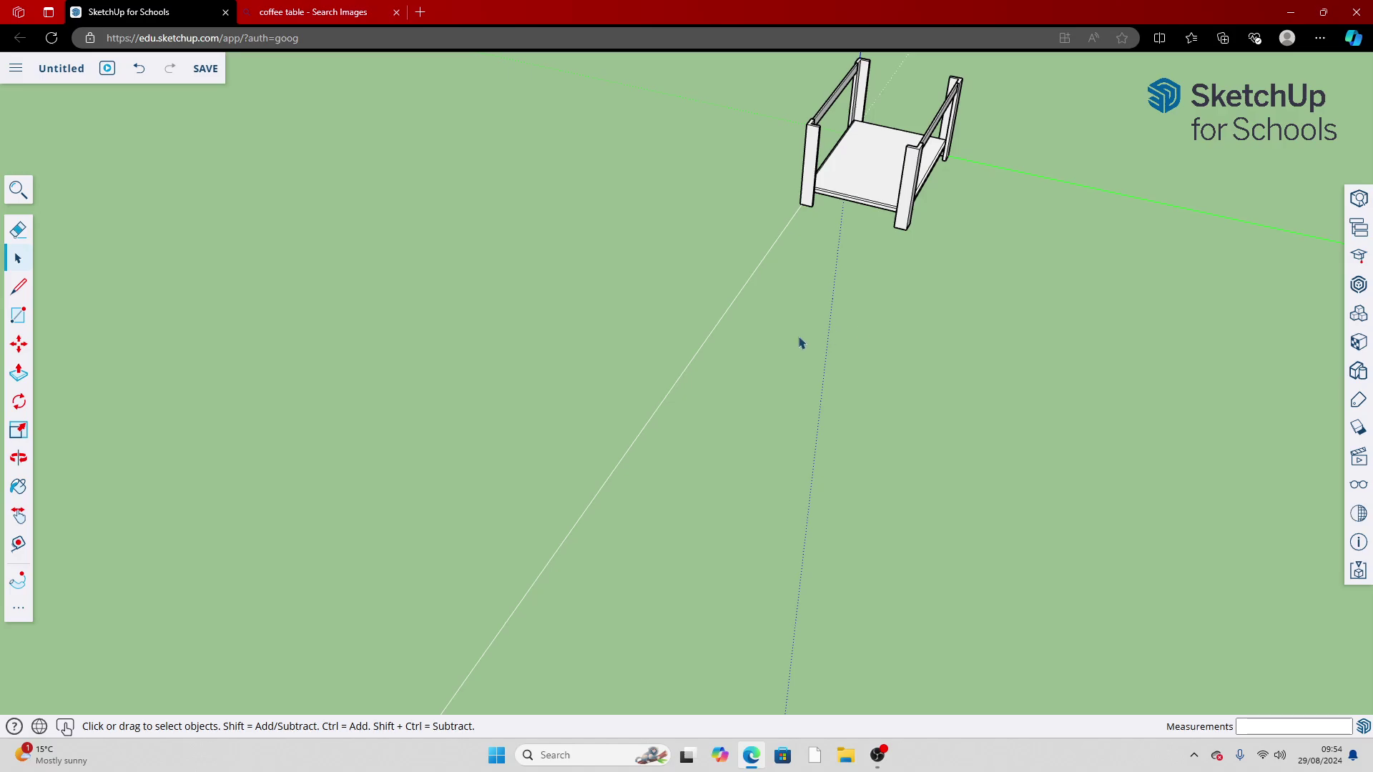
# Examine the table frame's legs, shelf and rails from several sides and compare them with the coffee table reference image
pyautogui.click(19, 458)
pyautogui.moveTo(715, 358); pyautogui.dragTo(656, 165)
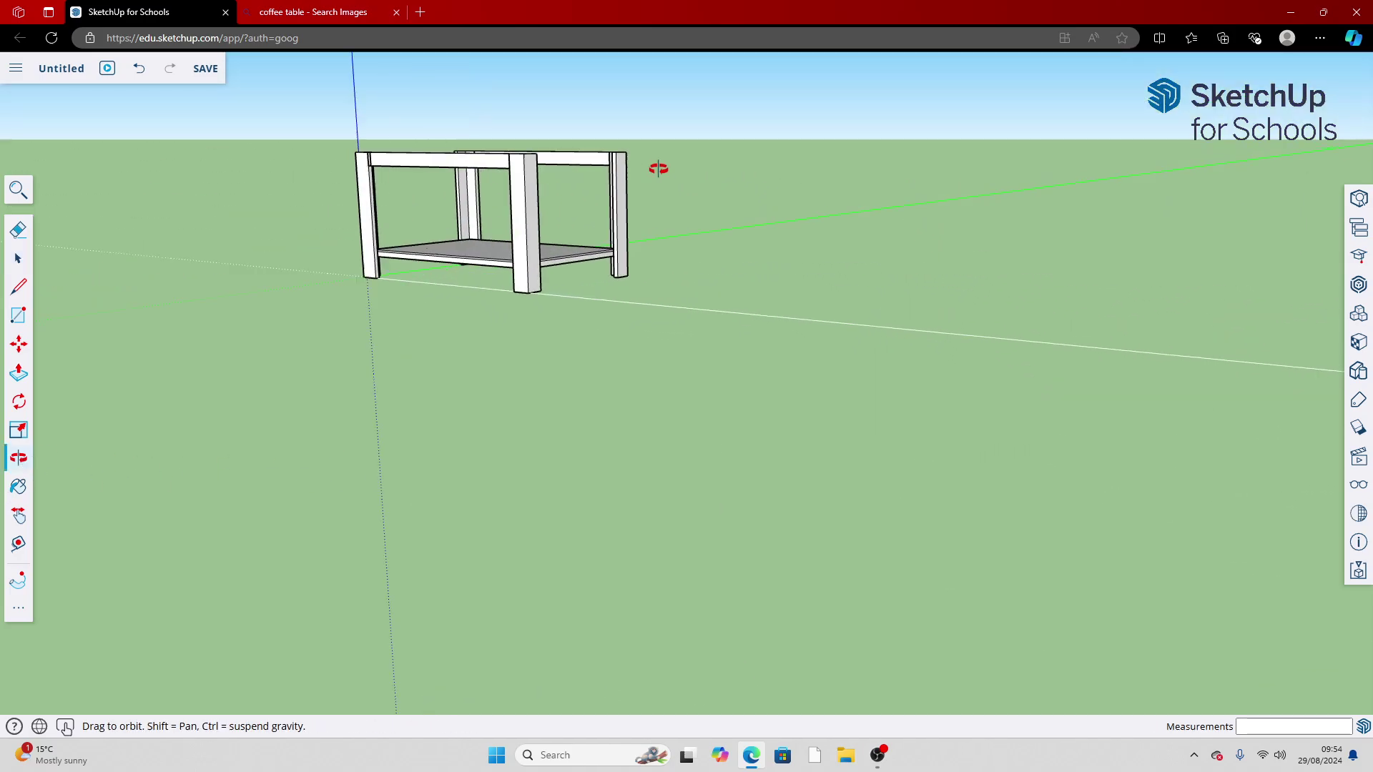
pyautogui.scroll(5, 608, 229)
pyautogui.scroll(6, 561, 328)
pyautogui.scroll(-2, 790, 328)
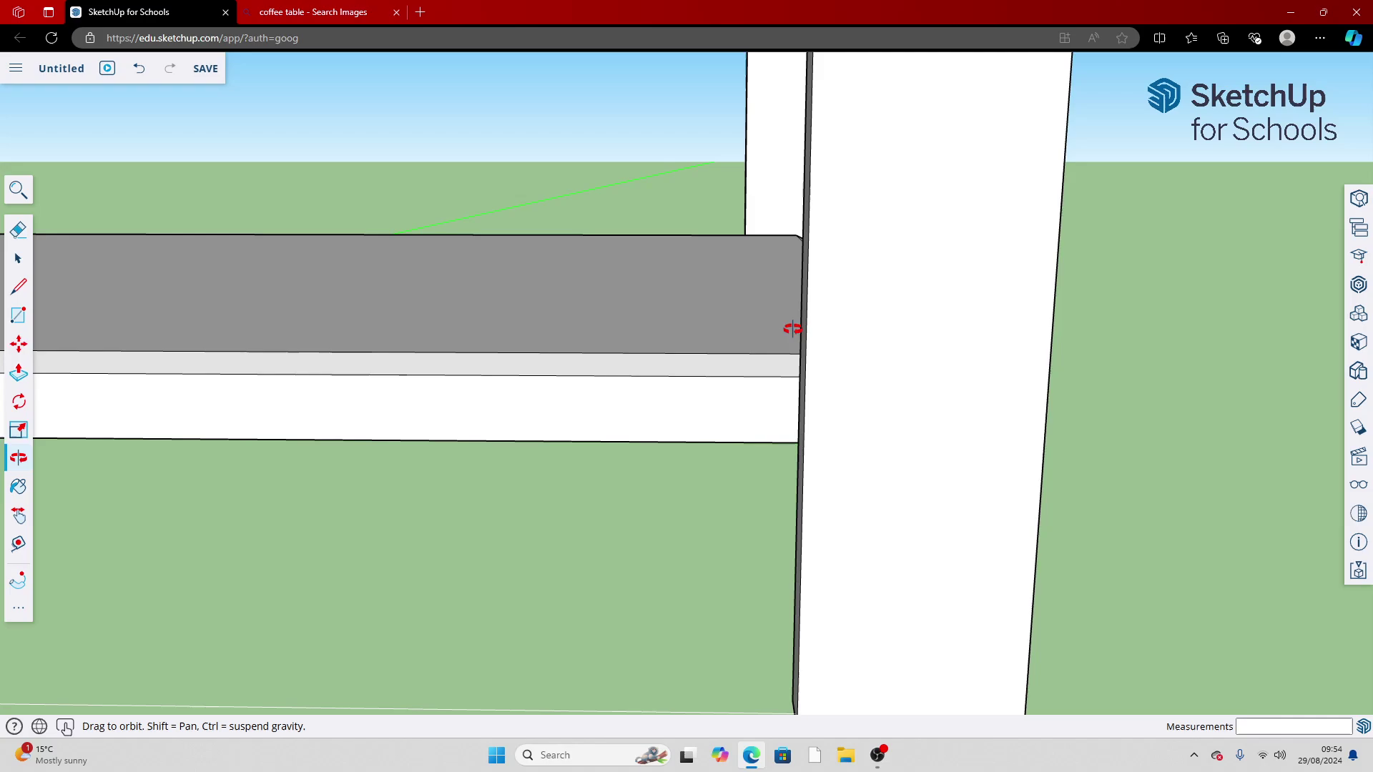
pyautogui.scroll(-6, 573, 362)
pyautogui.moveTo(429, 353); pyautogui.dragTo(248, 393)
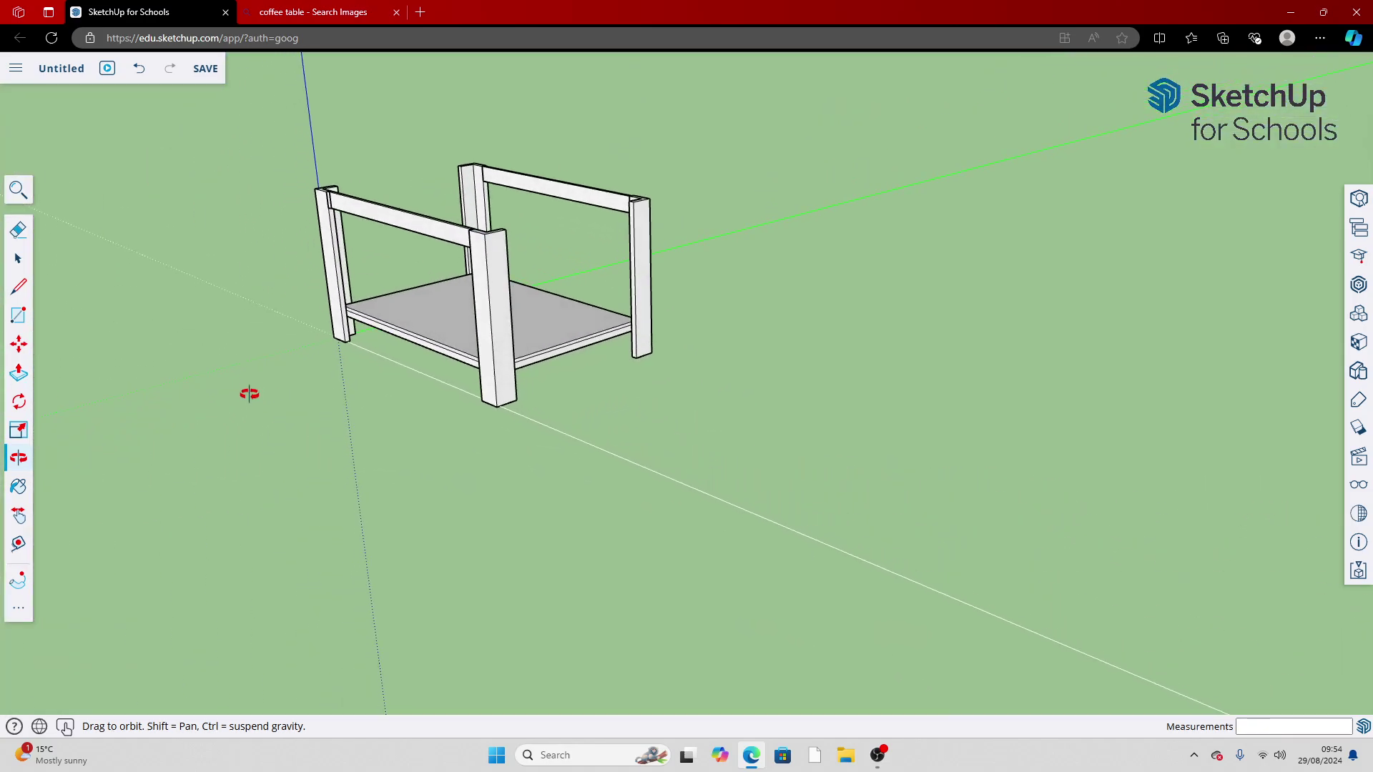
pyautogui.scroll(5, 494, 161)
pyautogui.scroll(-4, 429, 171)
pyautogui.click(275, 8)
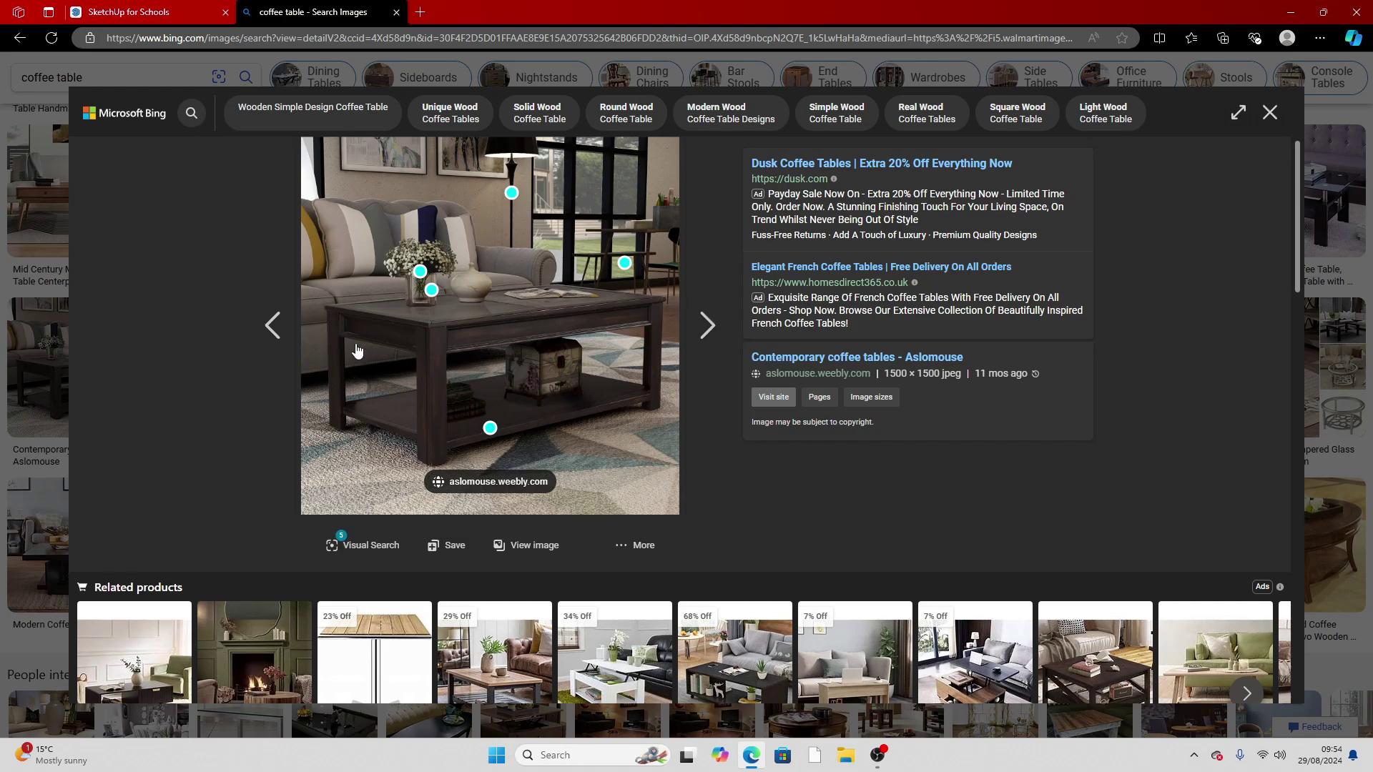
pyautogui.click(200, 8)
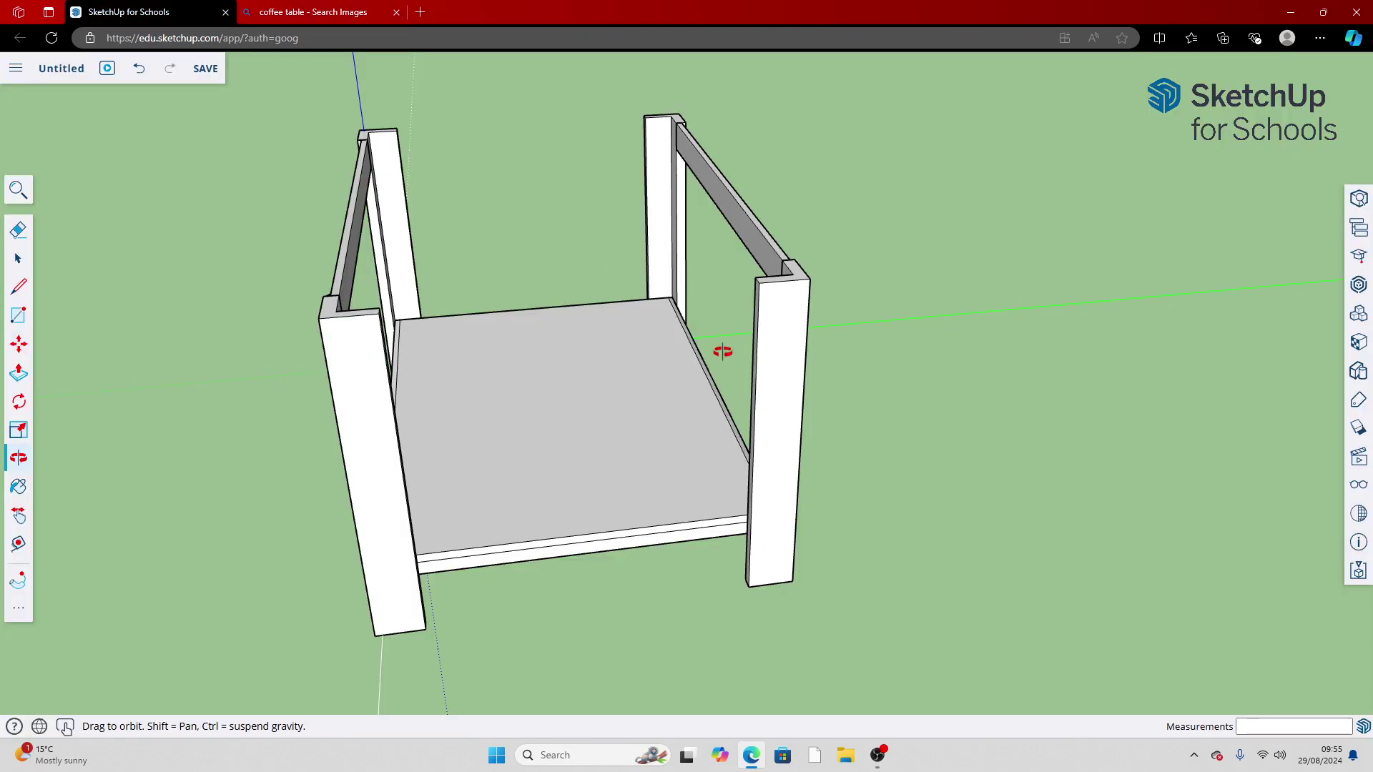
# Examine the joints between the upper rails and the legs from several sides of the table frame
pyautogui.moveTo(723, 352); pyautogui.dragTo(257, 284)
pyautogui.moveTo(903, 303); pyautogui.dragTo(603, 250)
pyautogui.scroll(5, 603, 250)
pyautogui.moveTo(1109, 245); pyautogui.dragTo(80, 196)
pyautogui.scroll(-5, 571, 164)
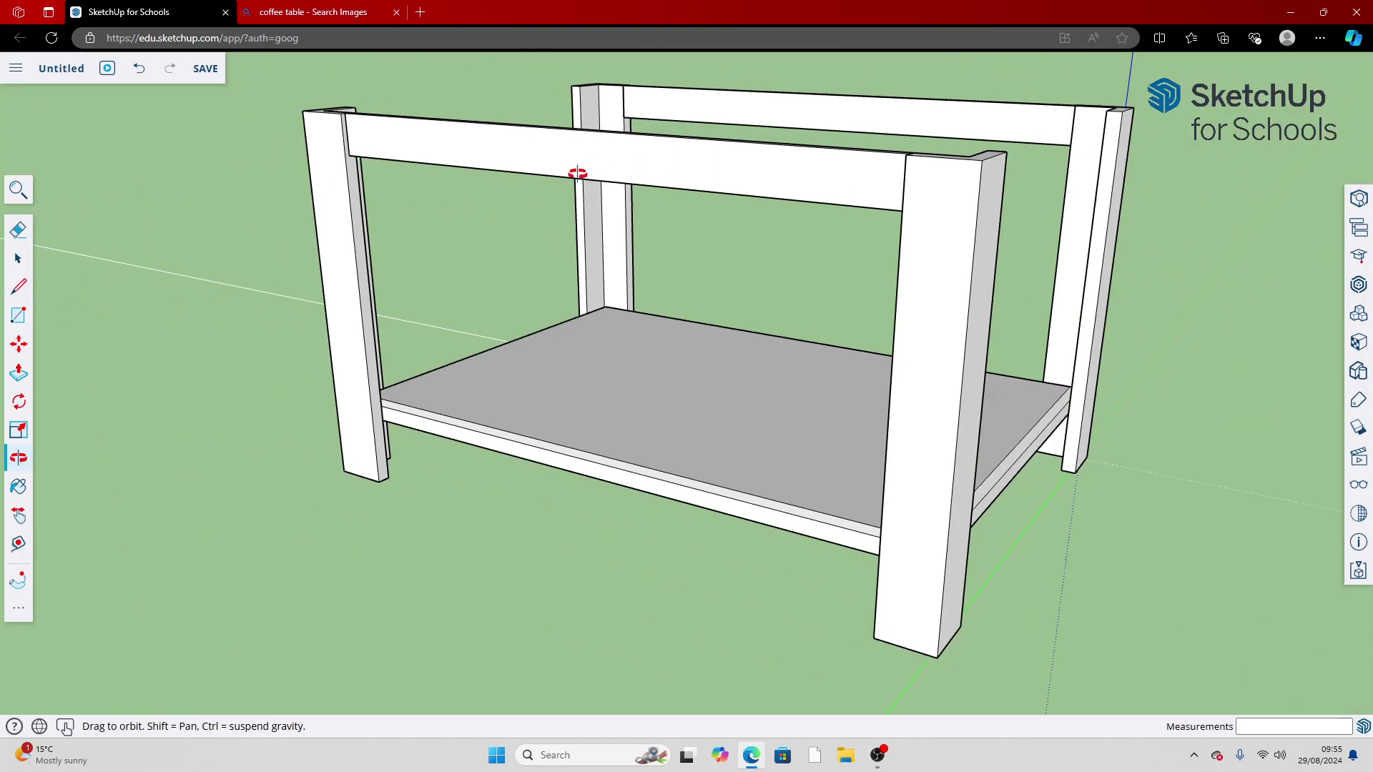
pyautogui.scroll(5, 307, 117)
pyautogui.moveTo(306, 116); pyautogui.dragTo(513, 183)
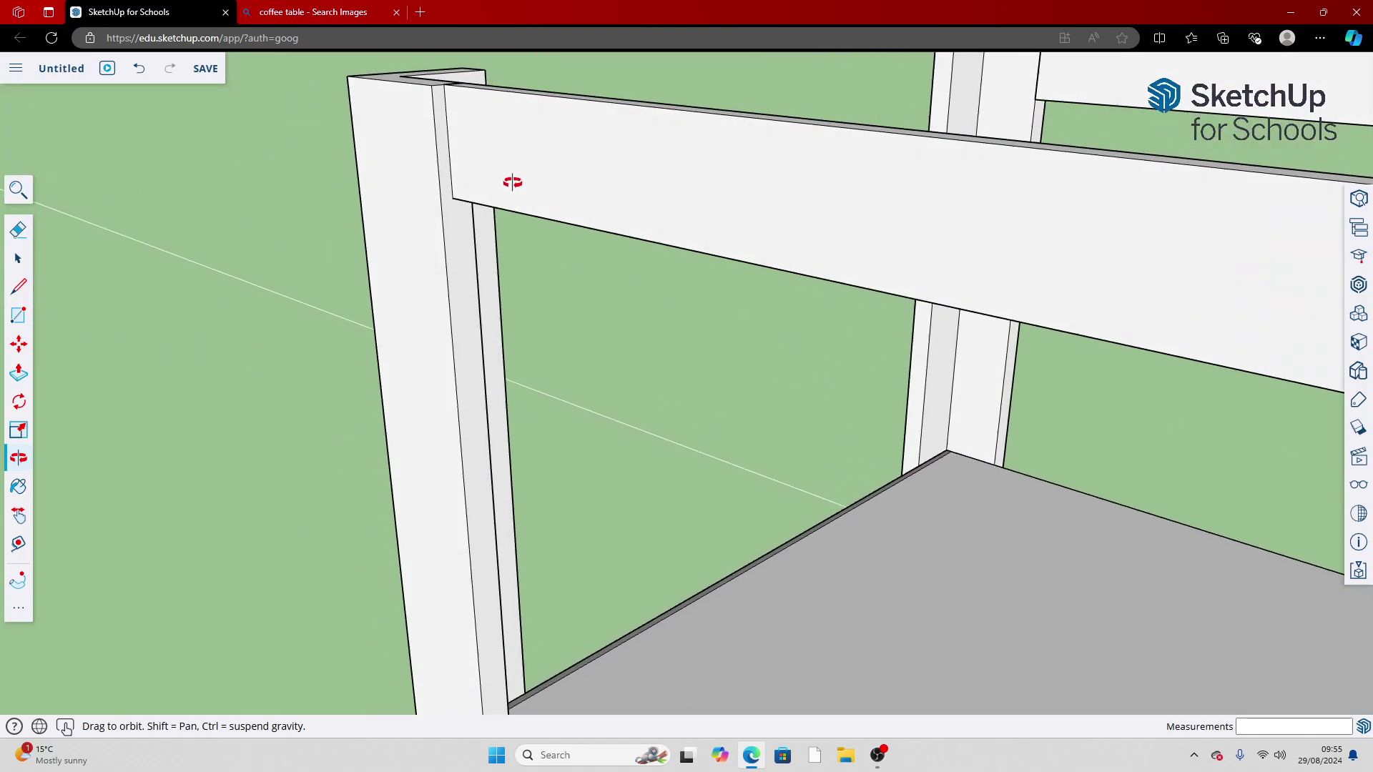
pyautogui.click(19, 286)
pyautogui.scroll(3, 322, 217)
pyautogui.scroll(-3, 600, 184)
pyautogui.scroll(1, 748, 161)
pyautogui.scroll(2, 740, 167)
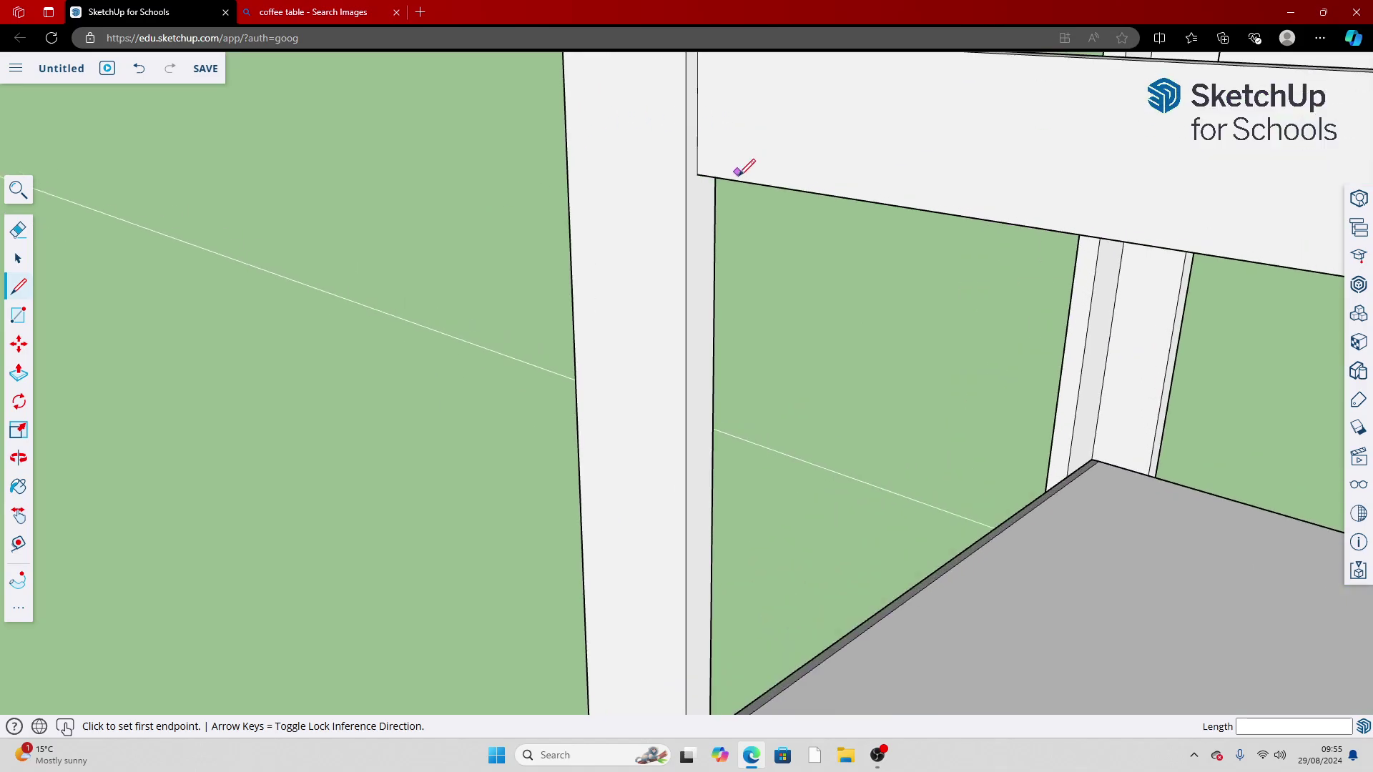
pyautogui.scroll(-5, 698, 173)
pyautogui.scroll(3, 1037, 148)
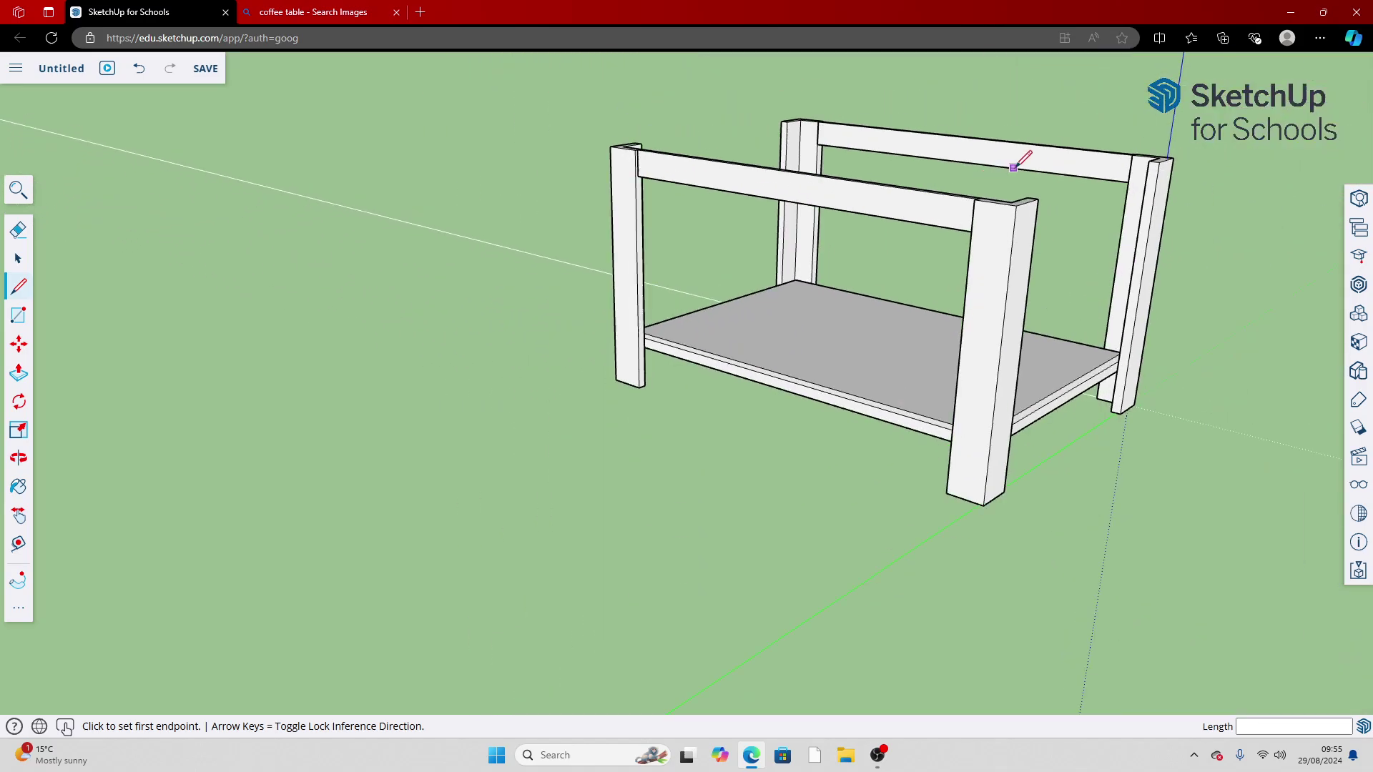
pyautogui.scroll(5, 943, 279)
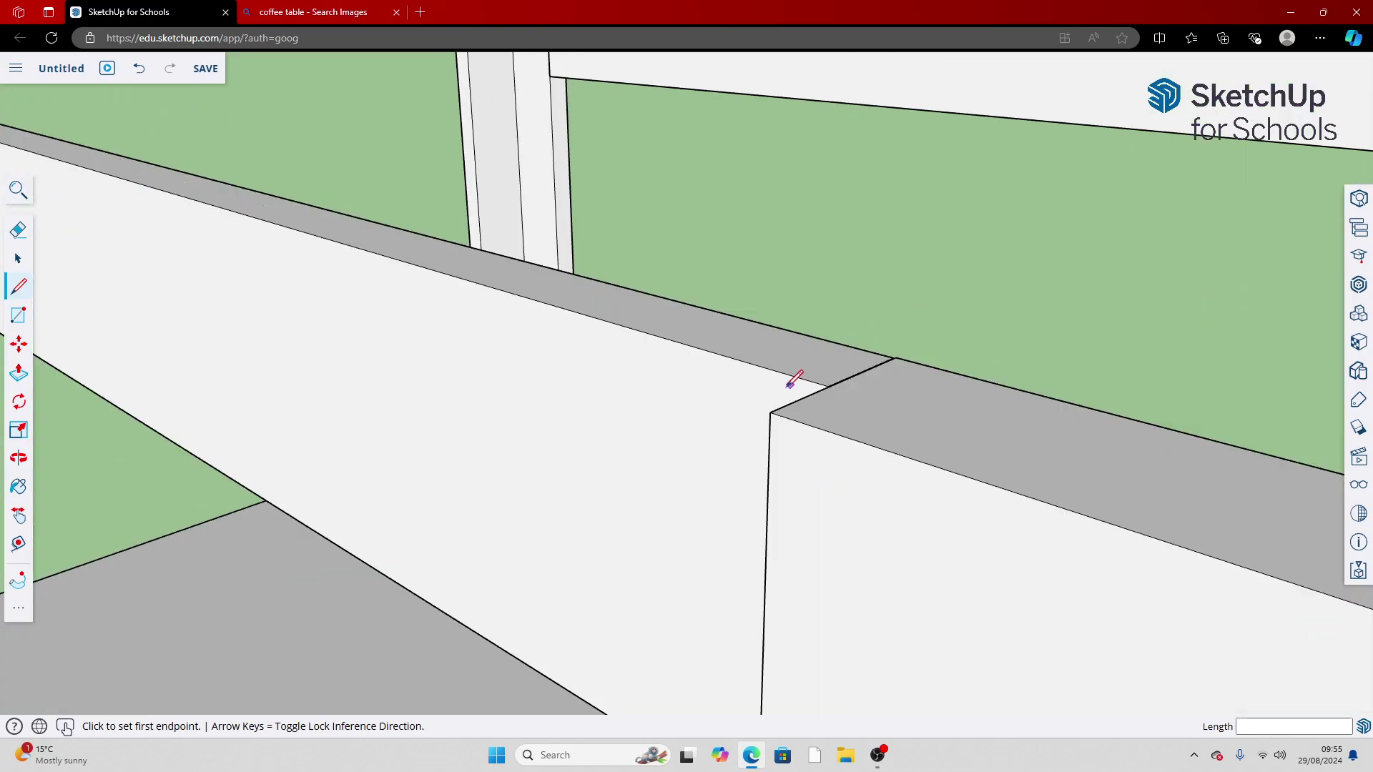
pyautogui.click(771, 413)
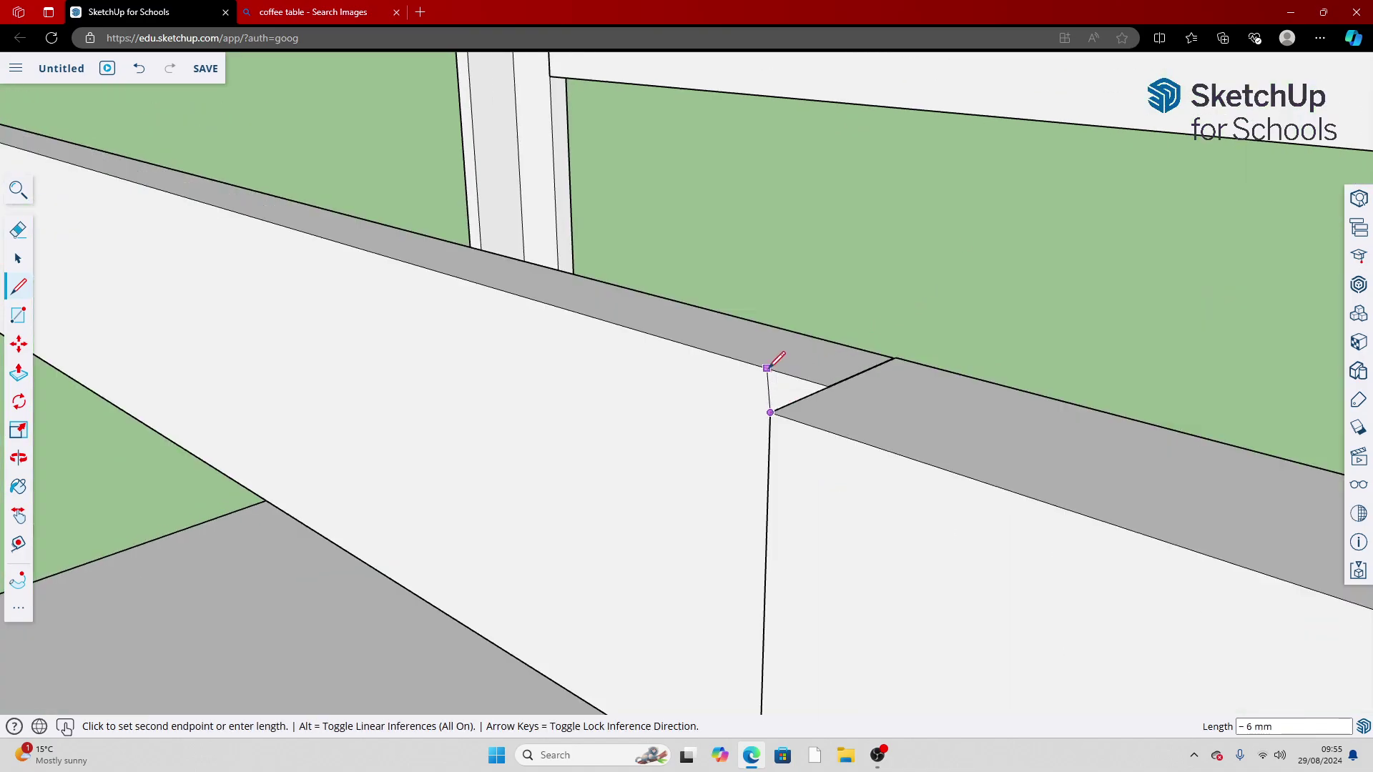
pyautogui.scroll(-2, 737, 629)
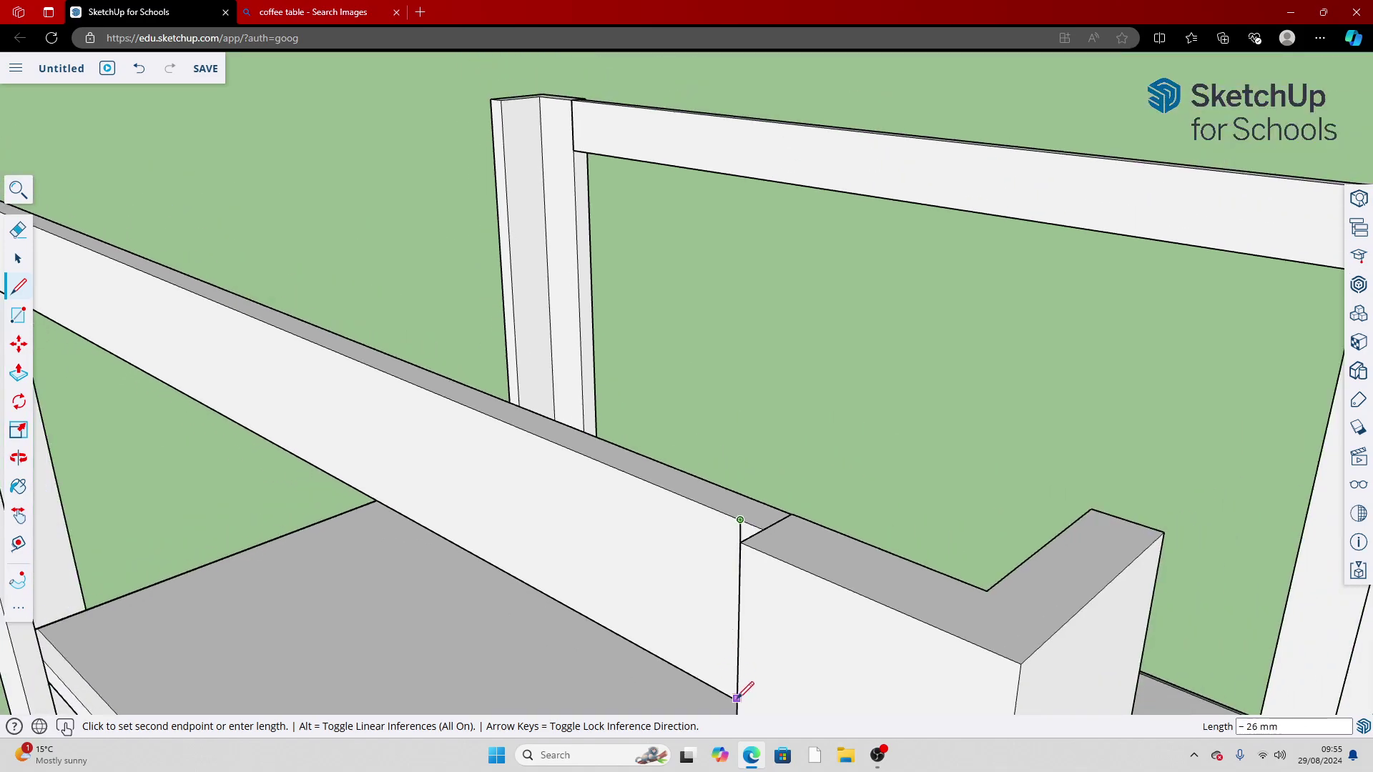
pyautogui.press('space')
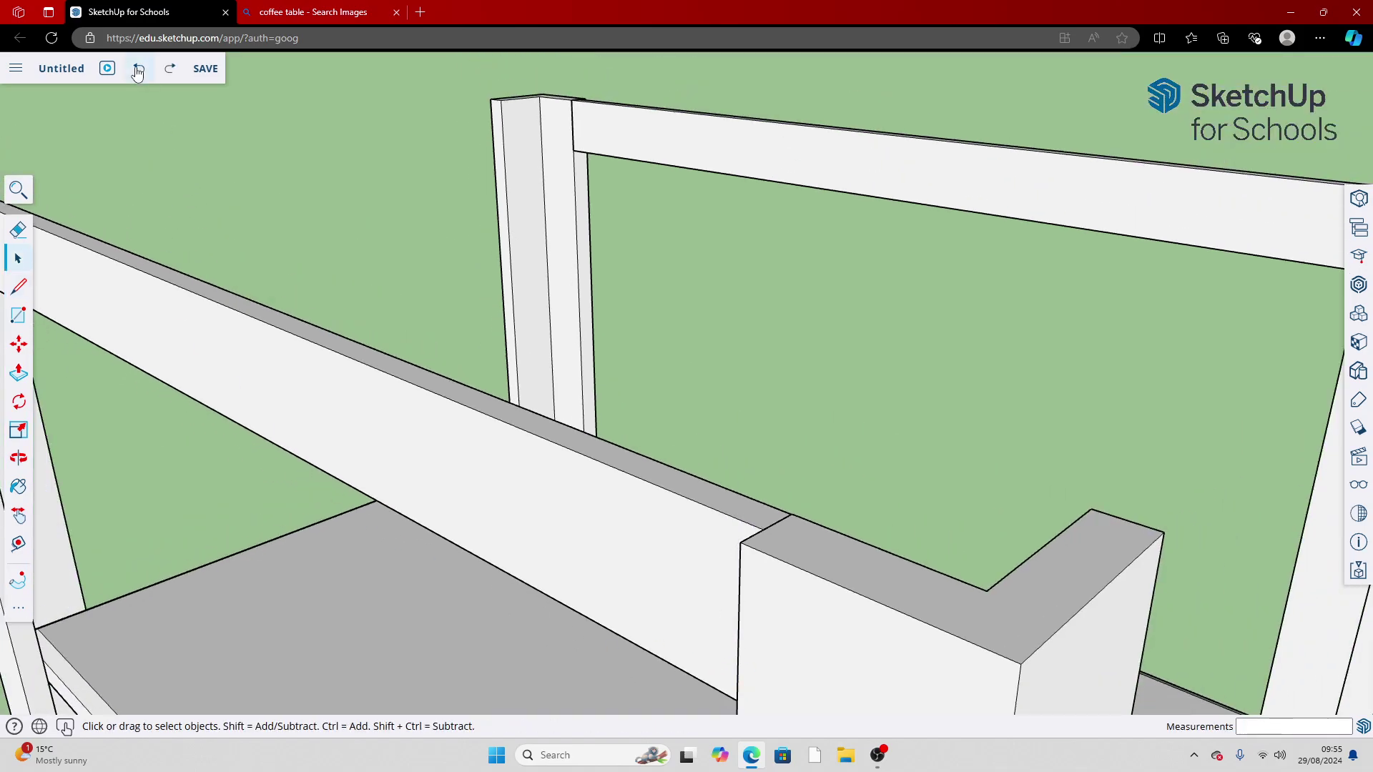
# Examine the upper rail ends and leg tops at the other corners of the frame
pyautogui.click(18, 457)
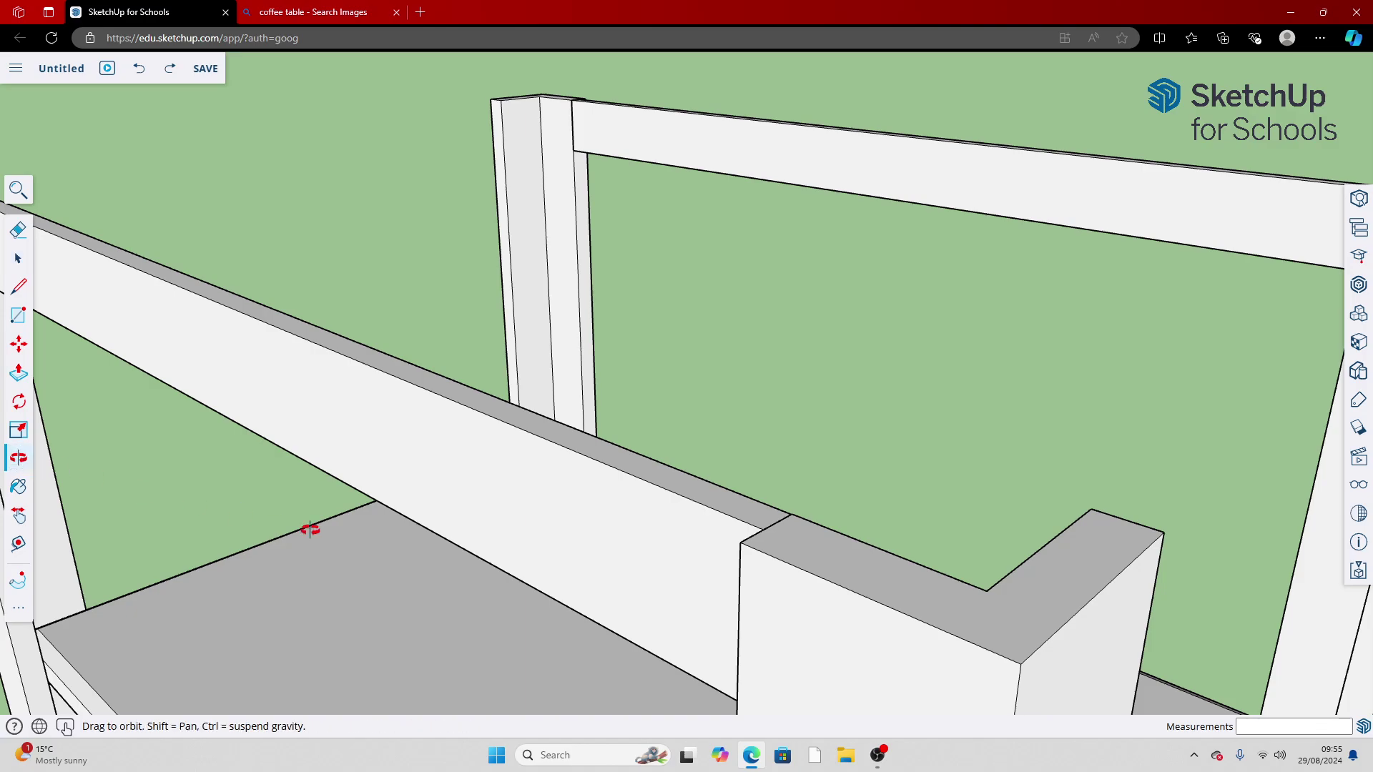
pyautogui.moveTo(307, 527); pyautogui.dragTo(903, 571)
pyautogui.scroll(10, 1045, 383)
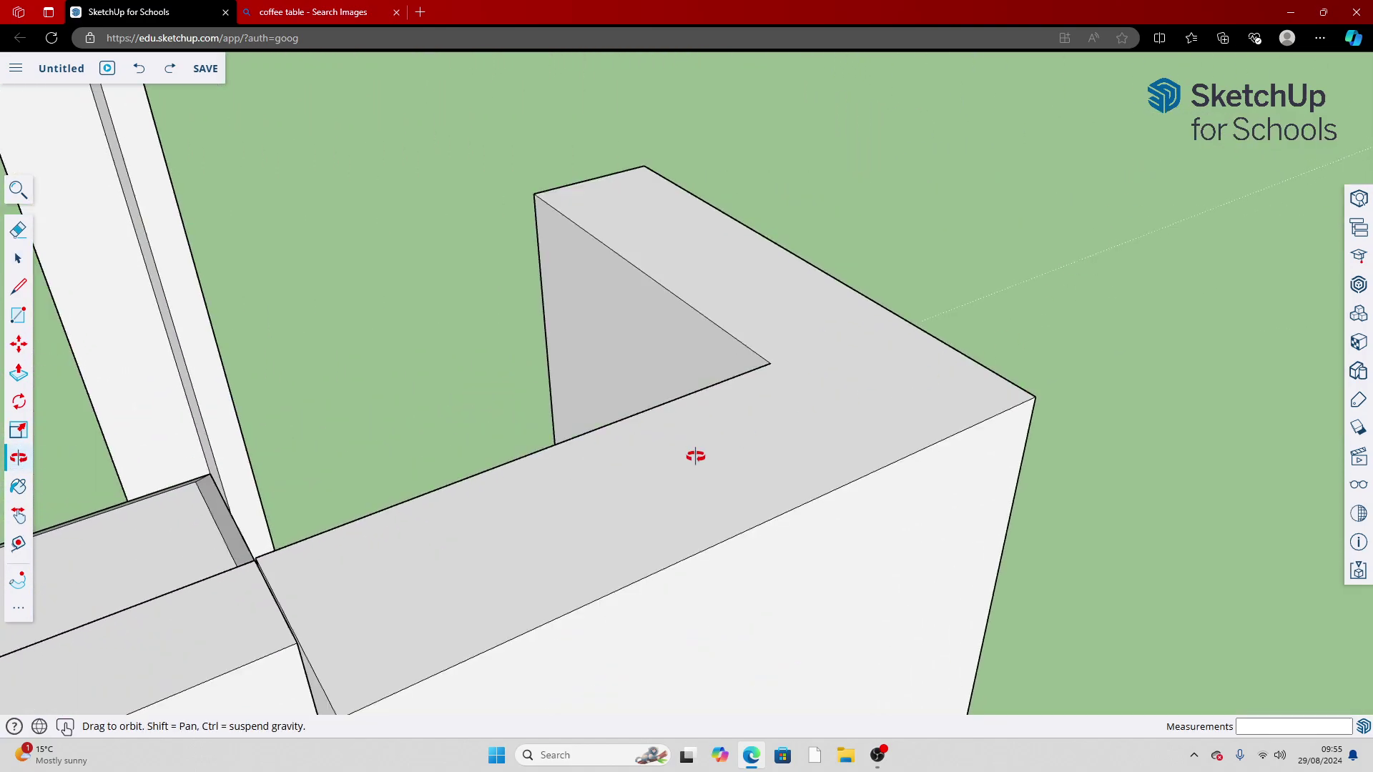
pyautogui.moveTo(695, 457); pyautogui.dragTo(773, 581)
pyautogui.moveTo(830, 426); pyautogui.dragTo(818, 465)
pyautogui.scroll(-5, 735, 533)
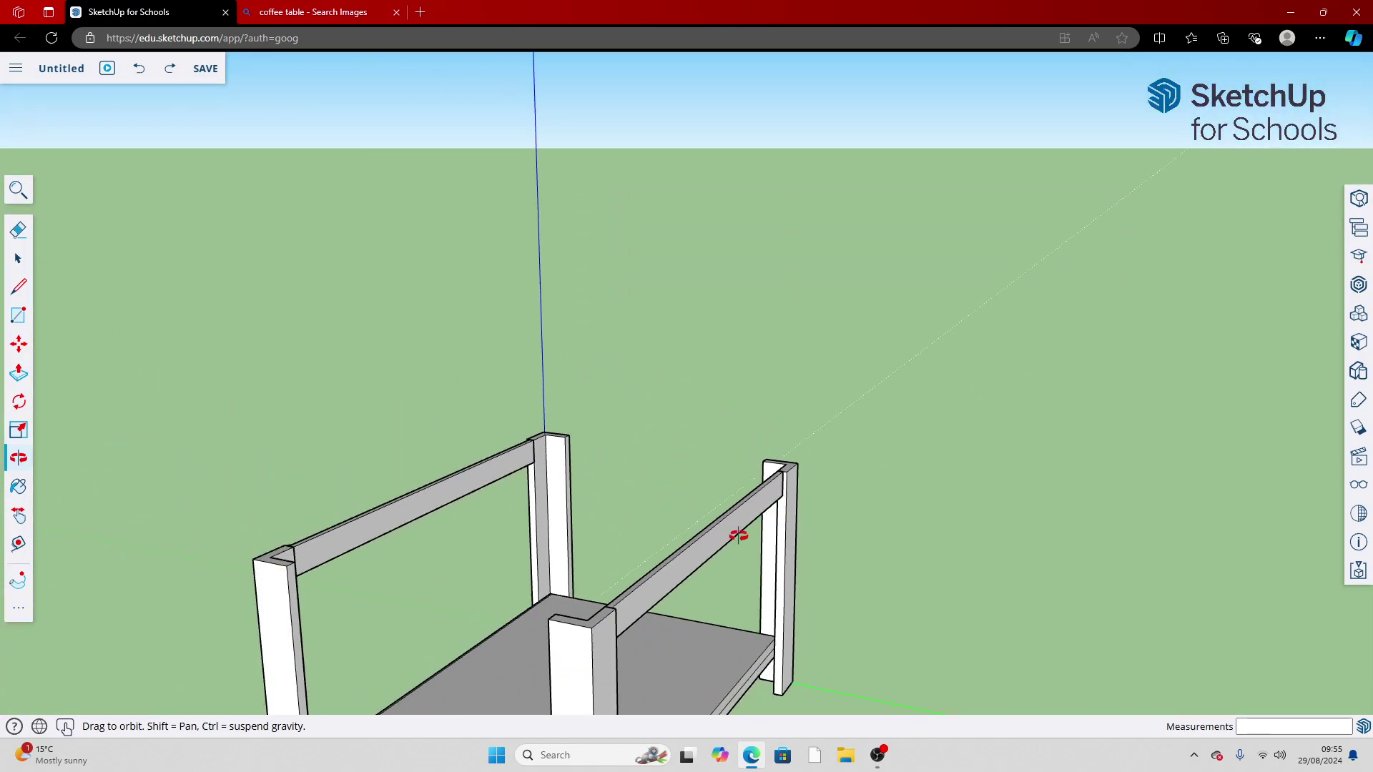
pyautogui.press('space')
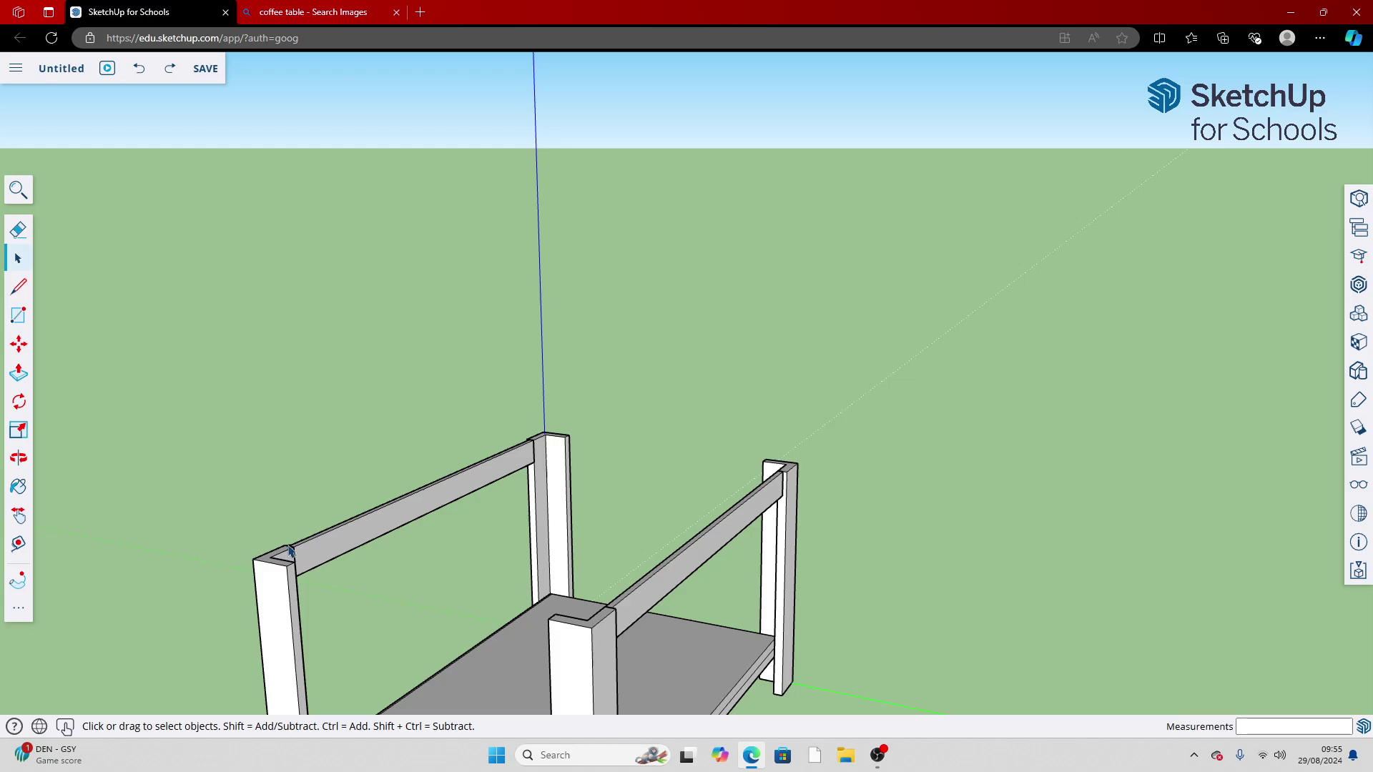
pyautogui.scroll(5, 836, 555)
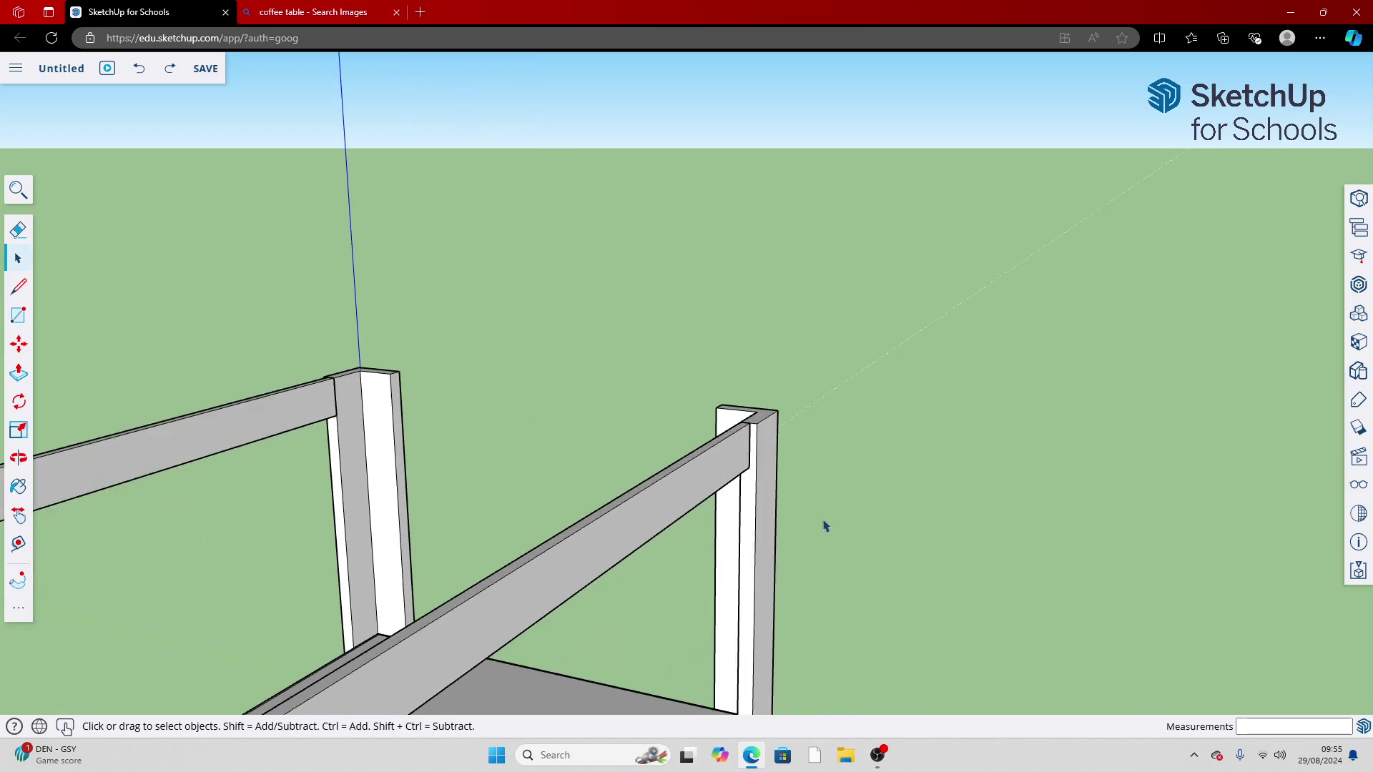
# Try to outline a wedge filler with lines between the leg's corner and the rail's outer face, down to the rail's lower edge
pyautogui.click(20, 286)
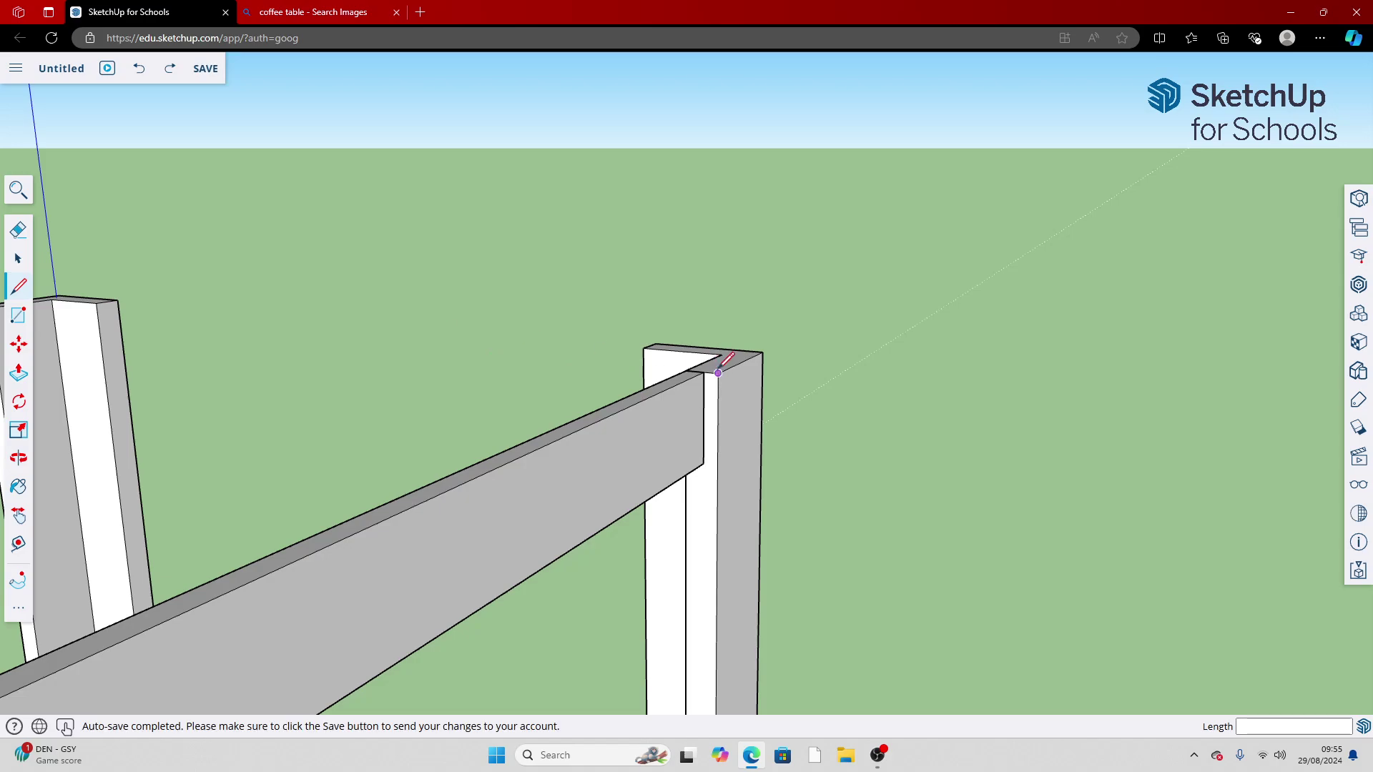
pyautogui.click(692, 377)
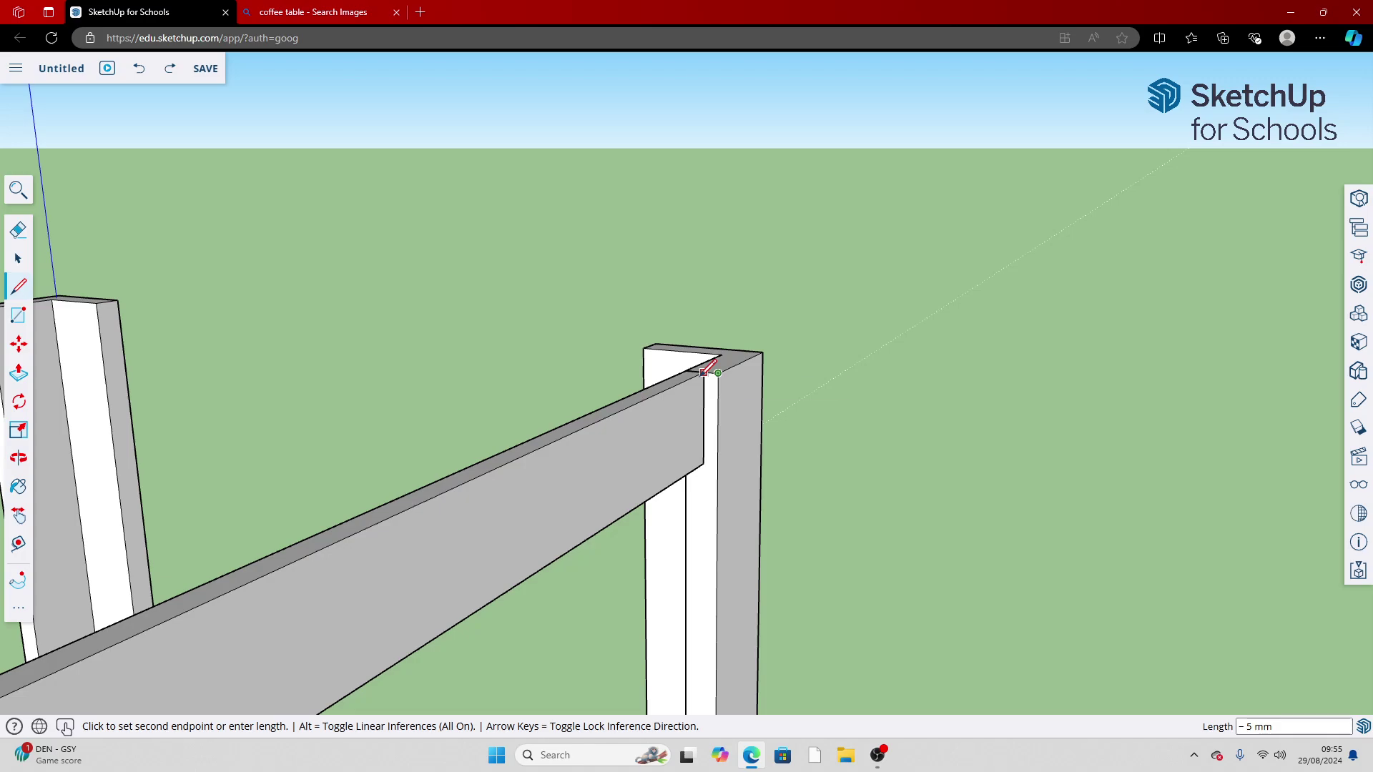
pyautogui.scroll(3, 703, 373)
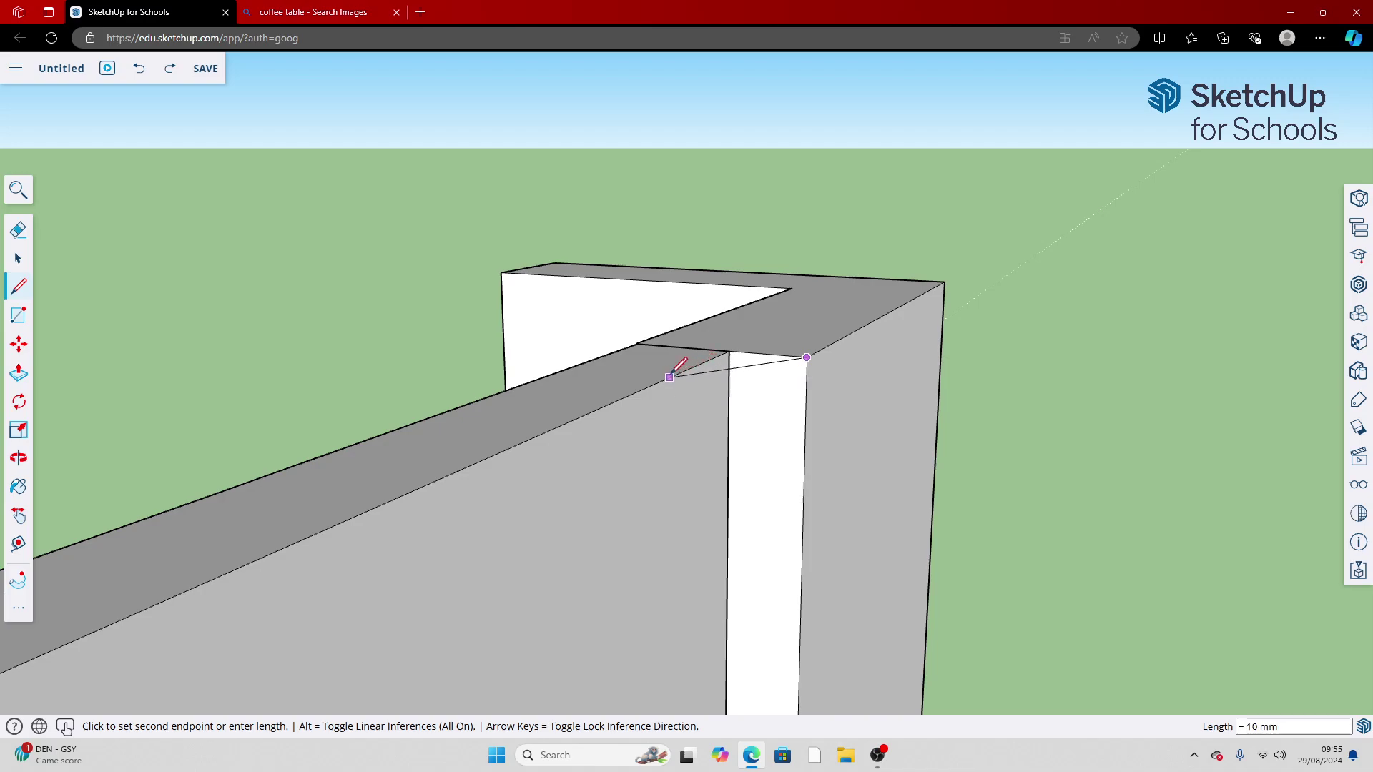
pyautogui.click(669, 377)
pyautogui.scroll(-3, 669, 377)
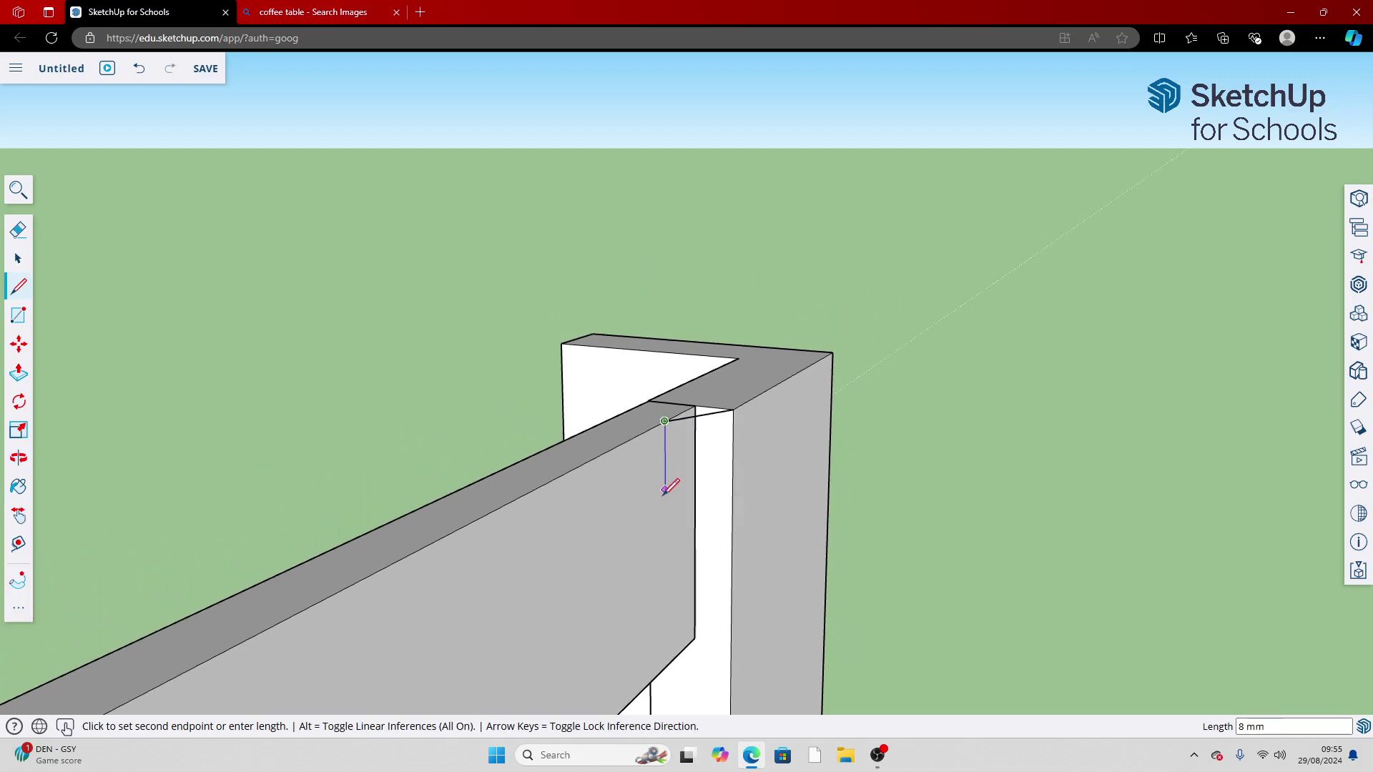
pyautogui.scroll(-1, 664, 492)
pyautogui.click(665, 647)
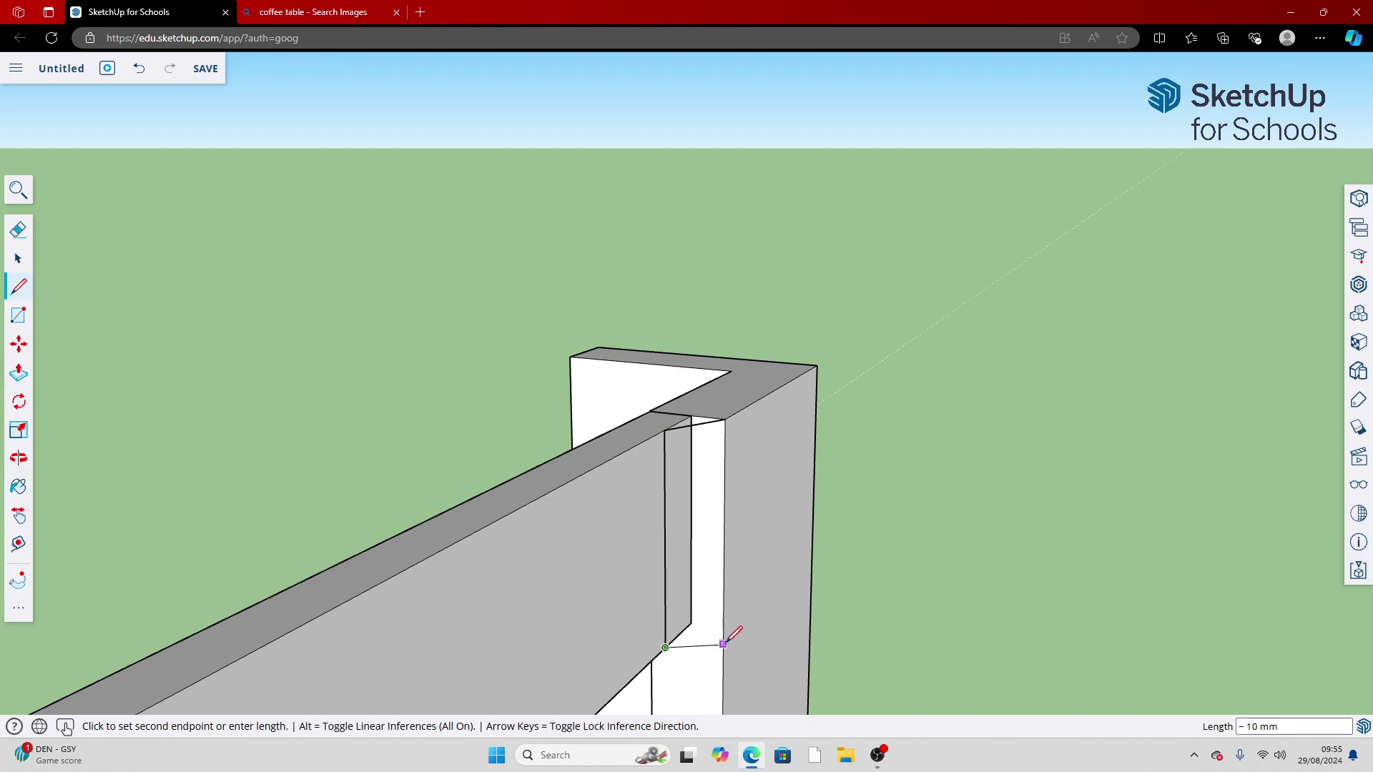
pyautogui.click(723, 628)
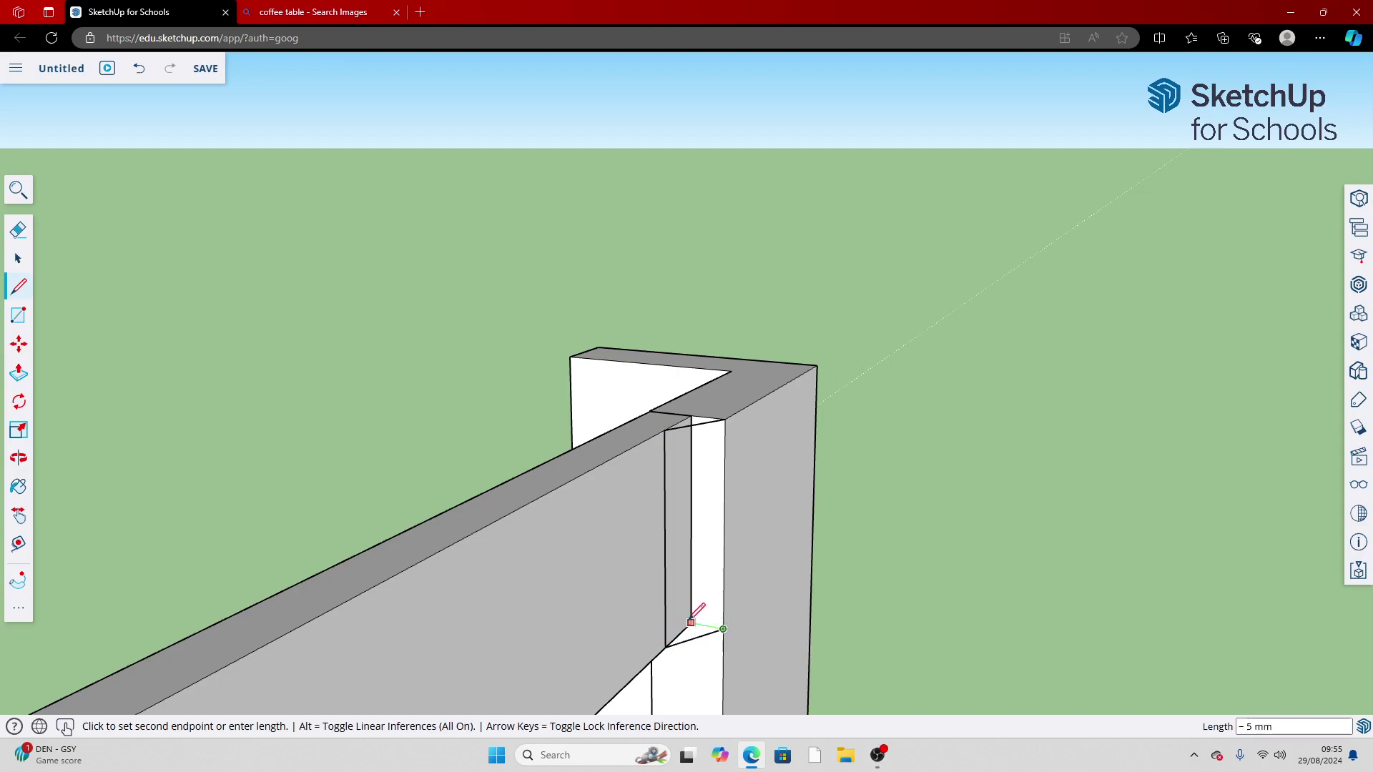
pyautogui.click(691, 622)
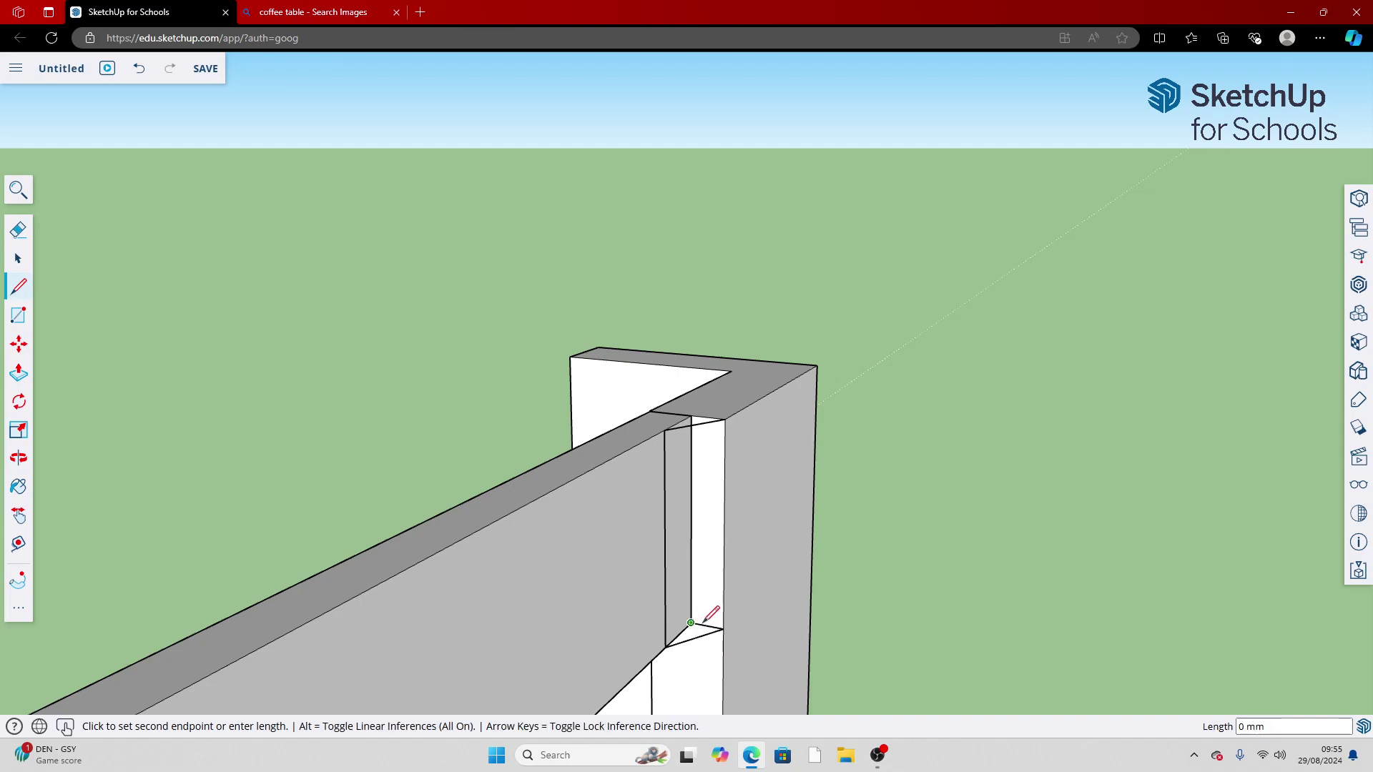
pyautogui.click(692, 422)
pyautogui.click(725, 418)
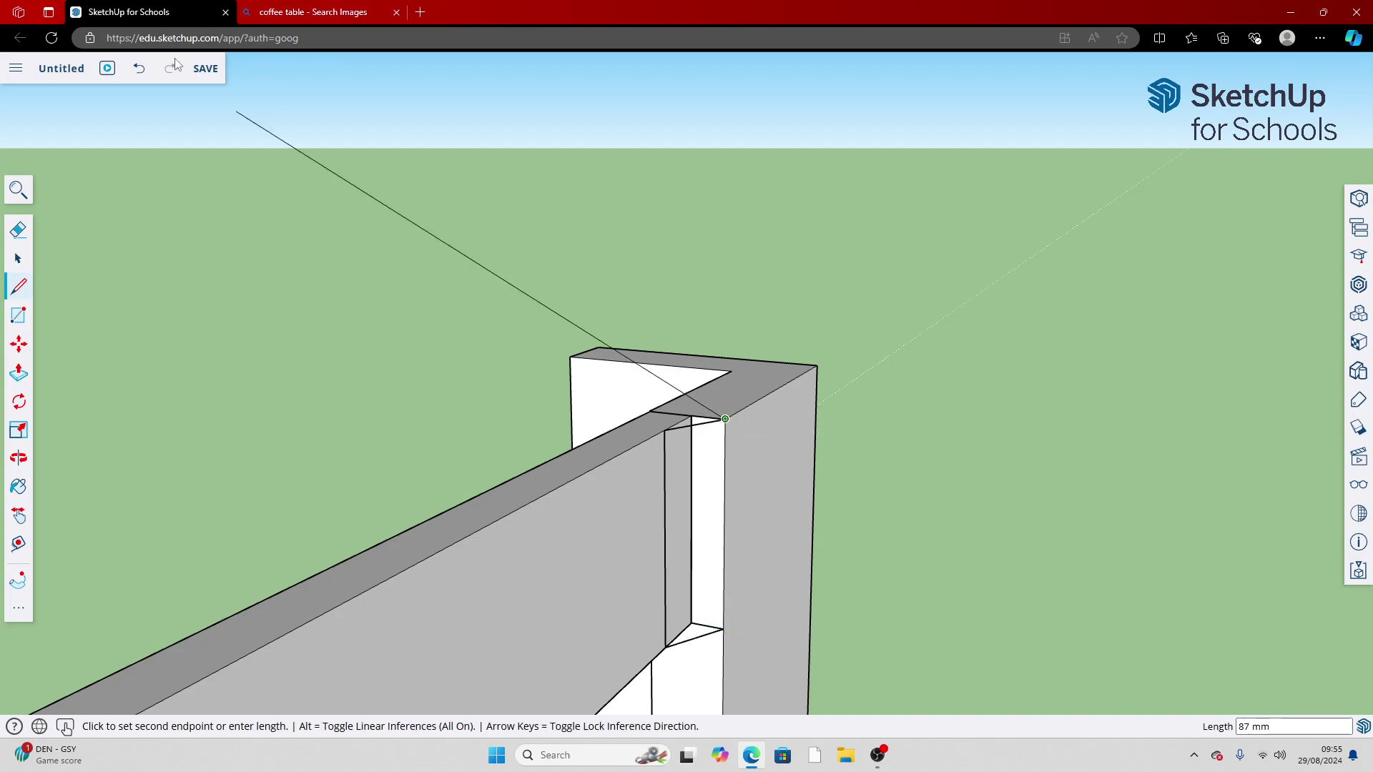
# Stop drawing and undo the wedge filler's lines at the rail-to-leg joint
pyautogui.press('Escape')
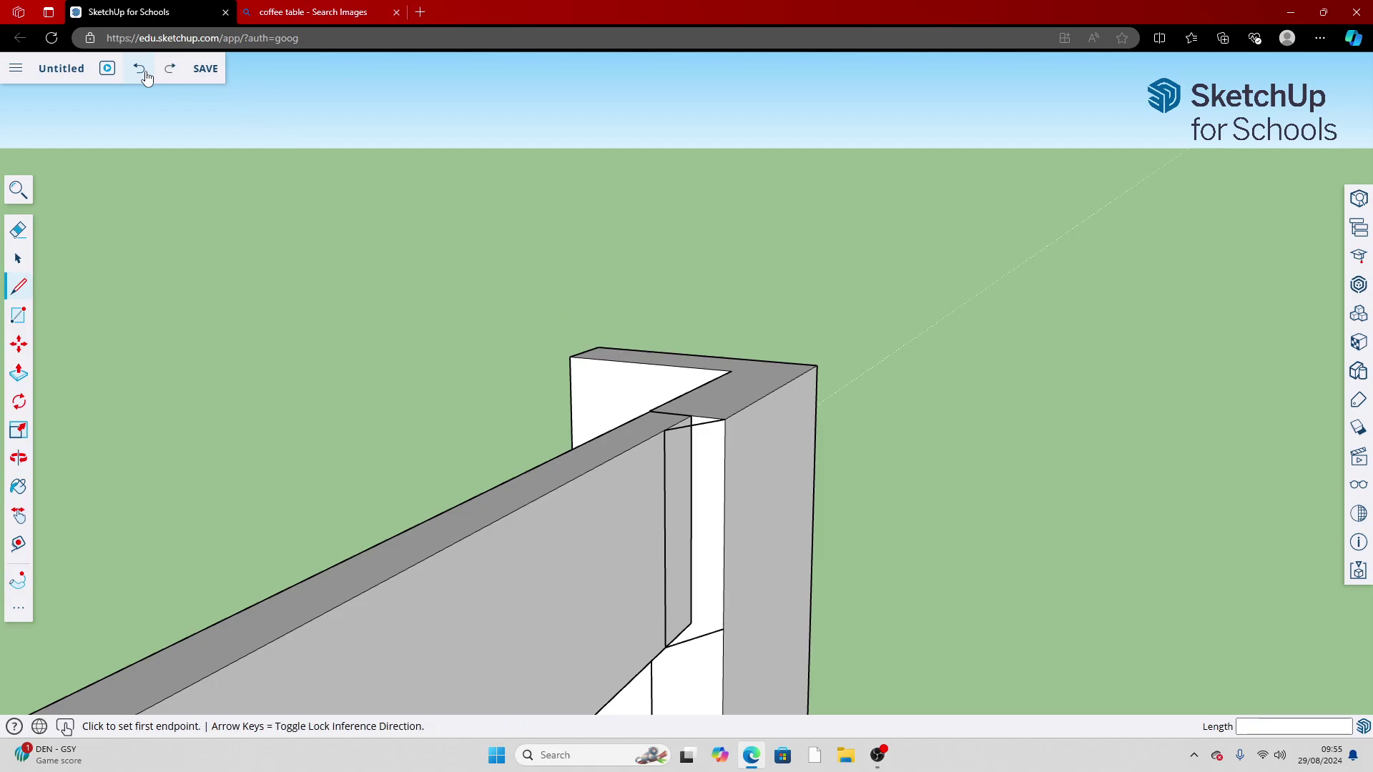
pyautogui.click(140, 69)
pyautogui.click(140, 69)
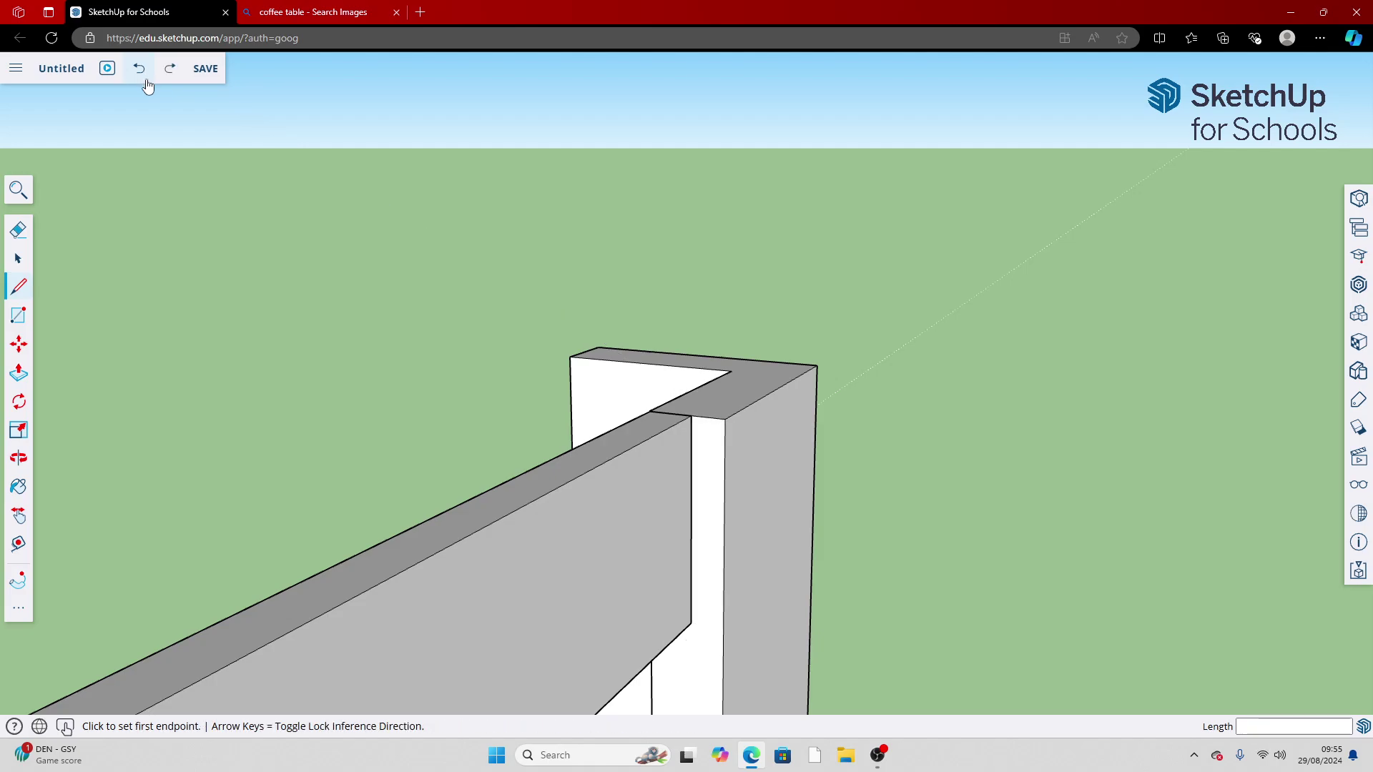
# Draw a rectangle about 30 by 5 mm on the leg's exposed inner face beside the rail's end
pyautogui.scroll(-2, 601, 456)
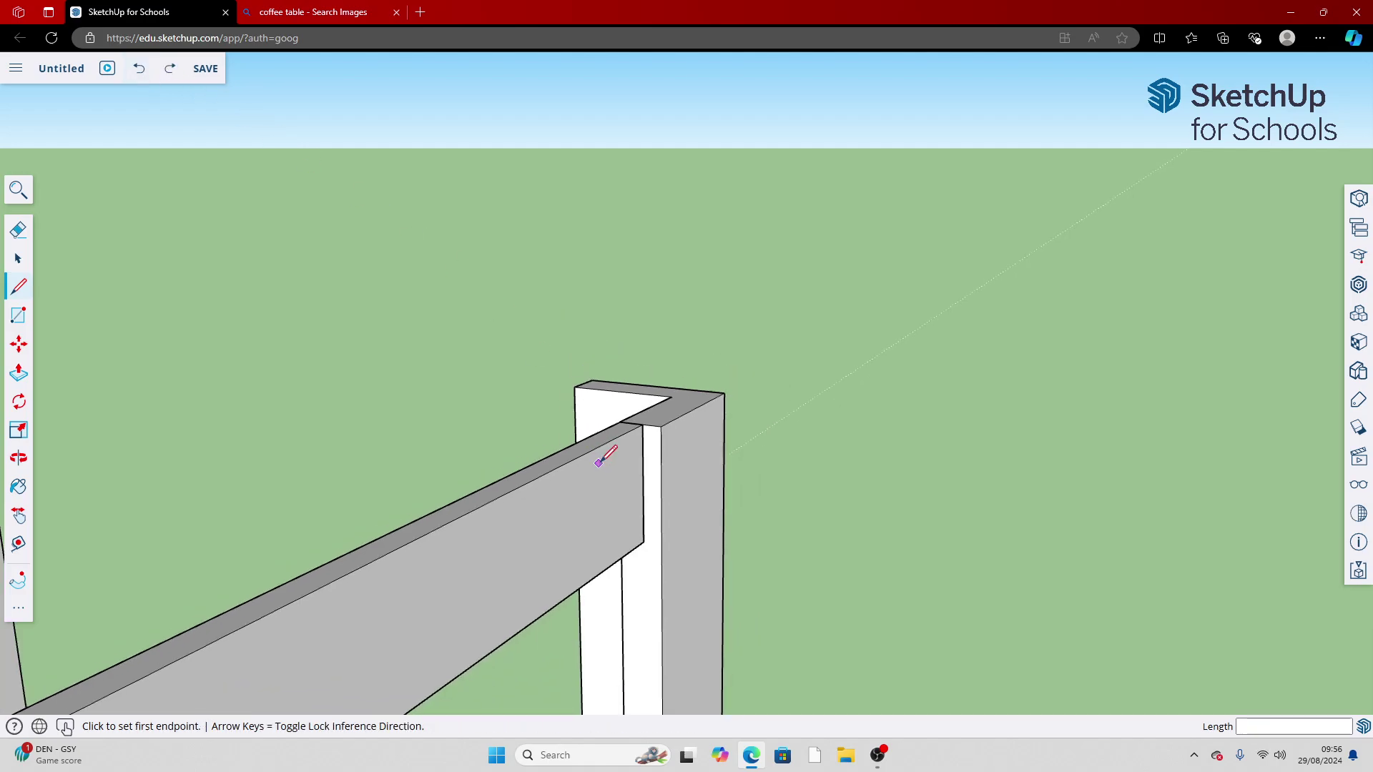
pyautogui.click(20, 314)
pyautogui.click(642, 424)
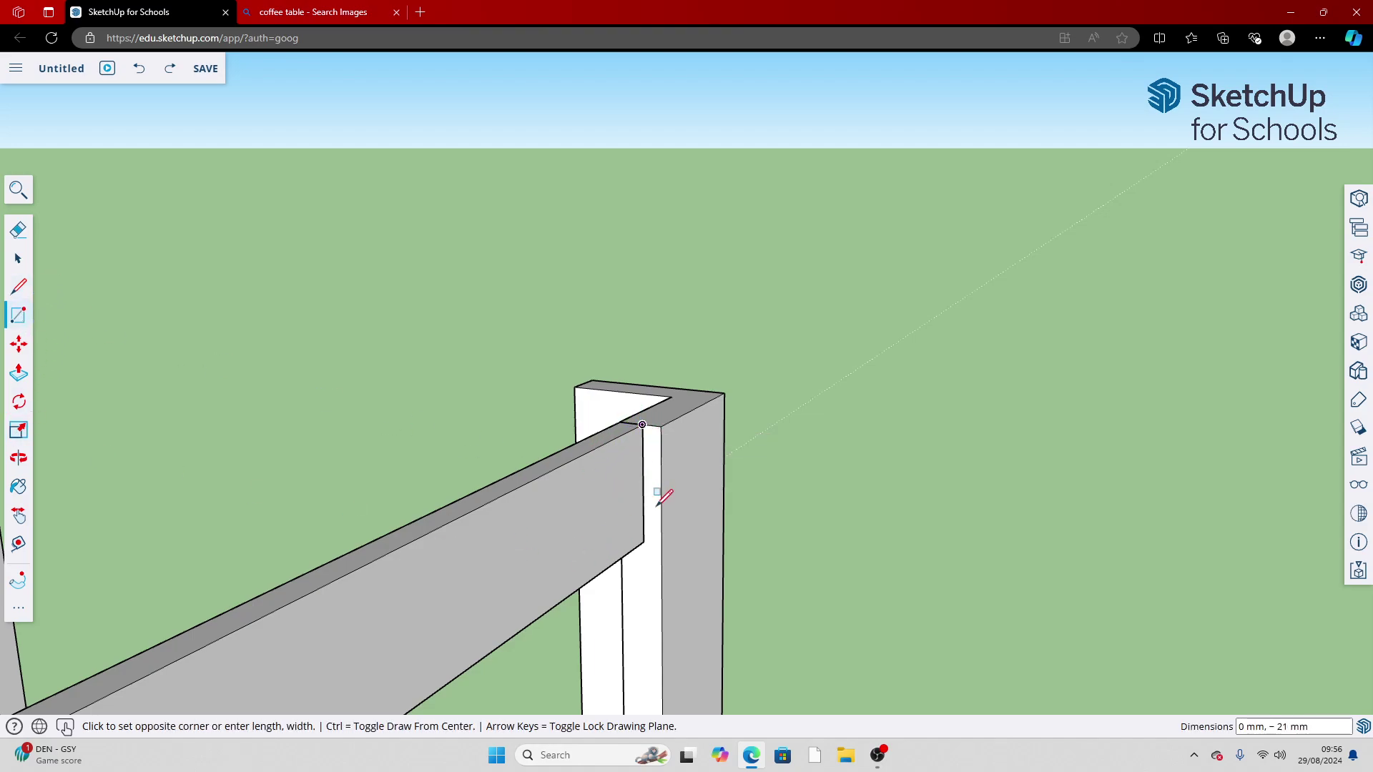
pyautogui.click(662, 545)
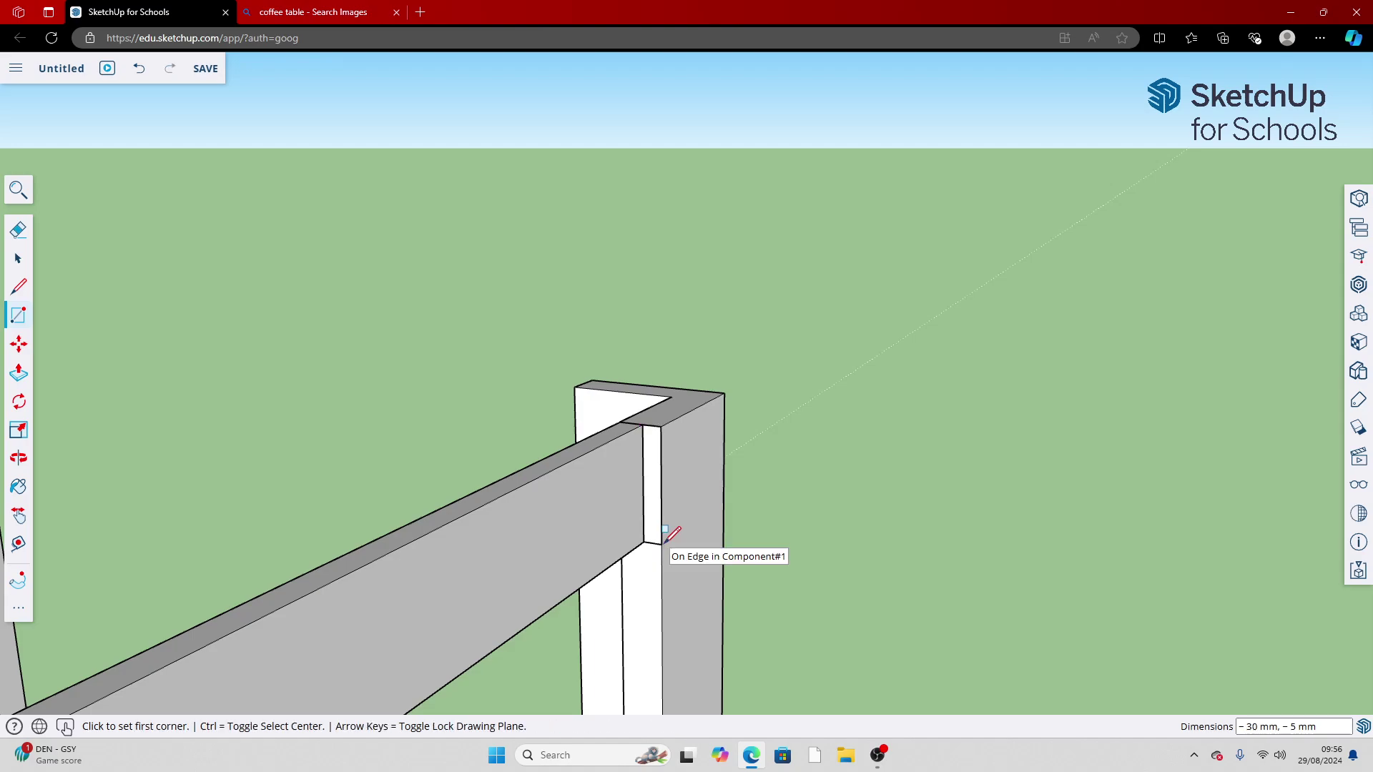
# Push/Pull the small rectangle 10 mm out along the rail to form a filler block
pyautogui.click(19, 378)
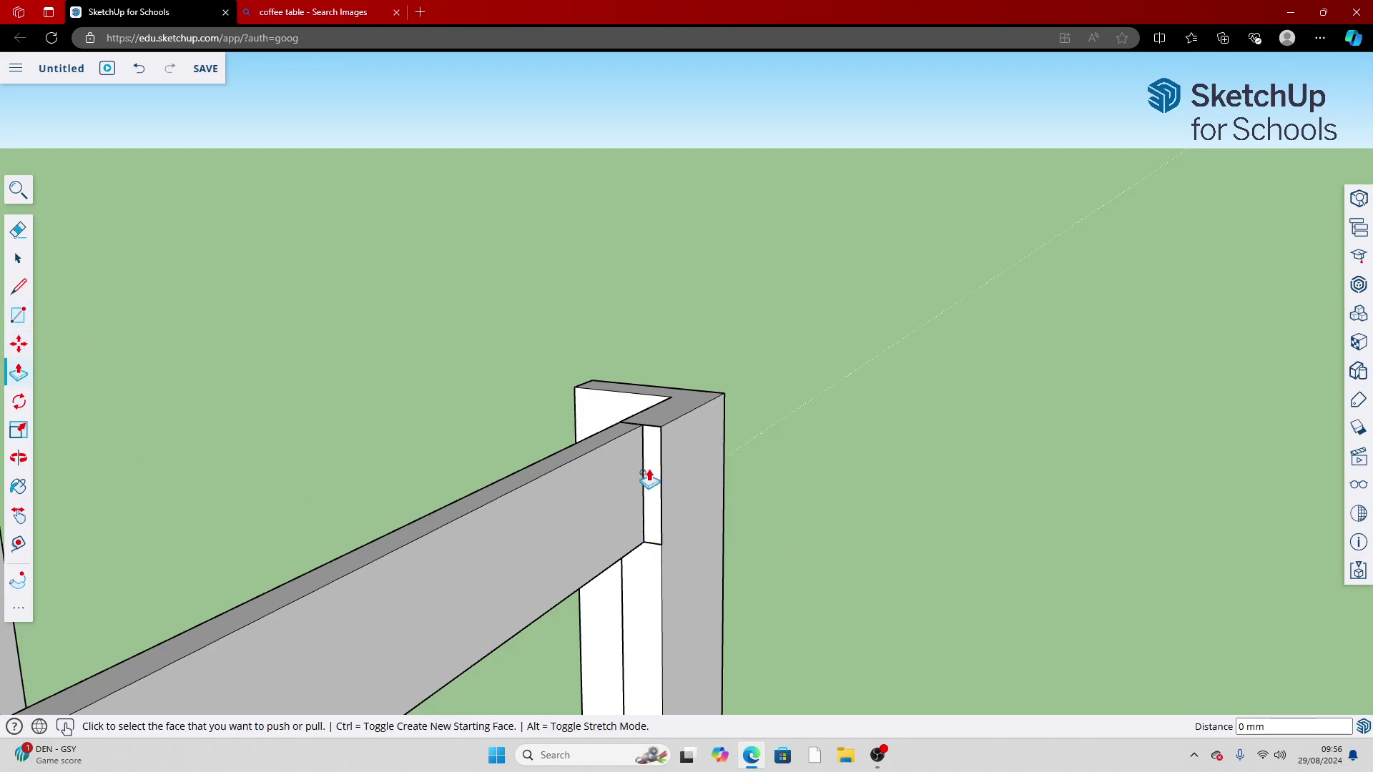
pyautogui.click(648, 478)
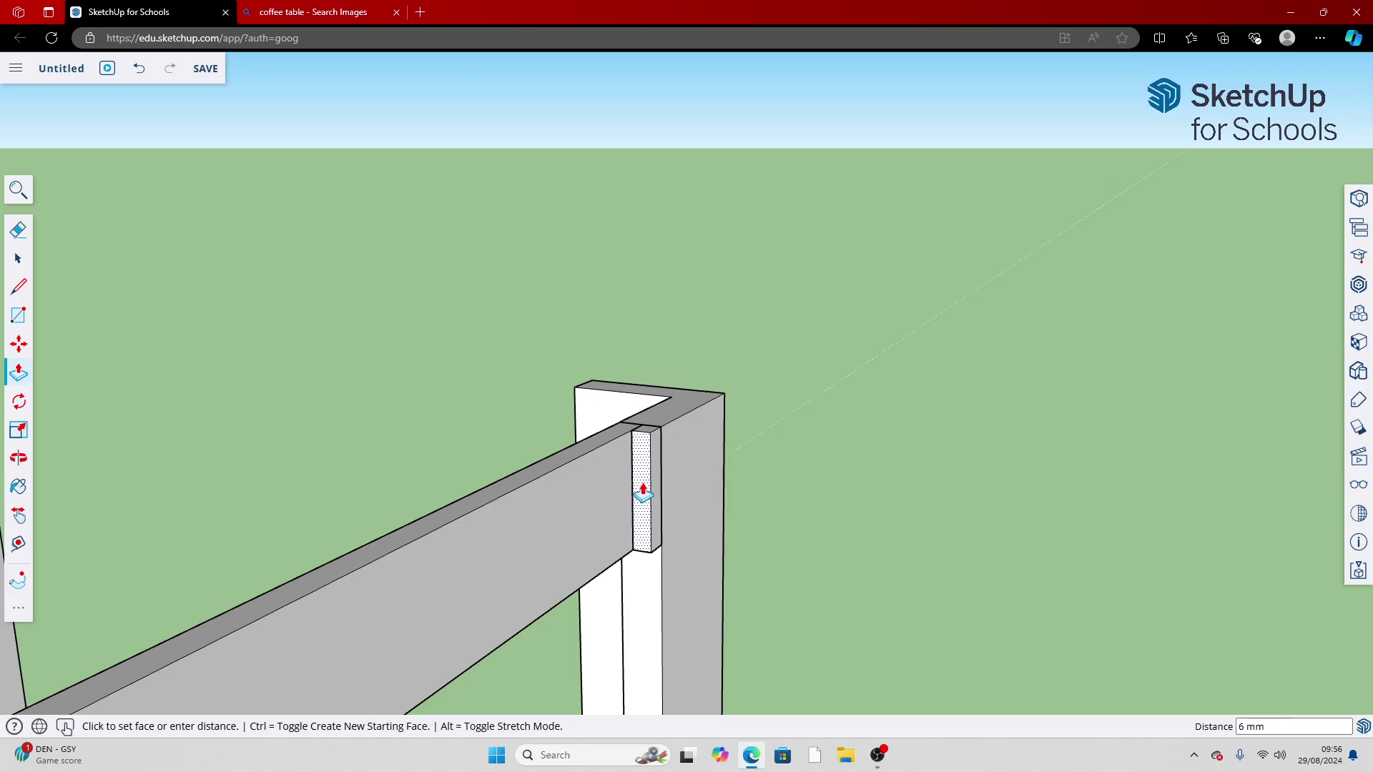
pyautogui.click(634, 493)
pyautogui.scroll(3, 731, 414)
pyautogui.scroll(-1, 449, 400)
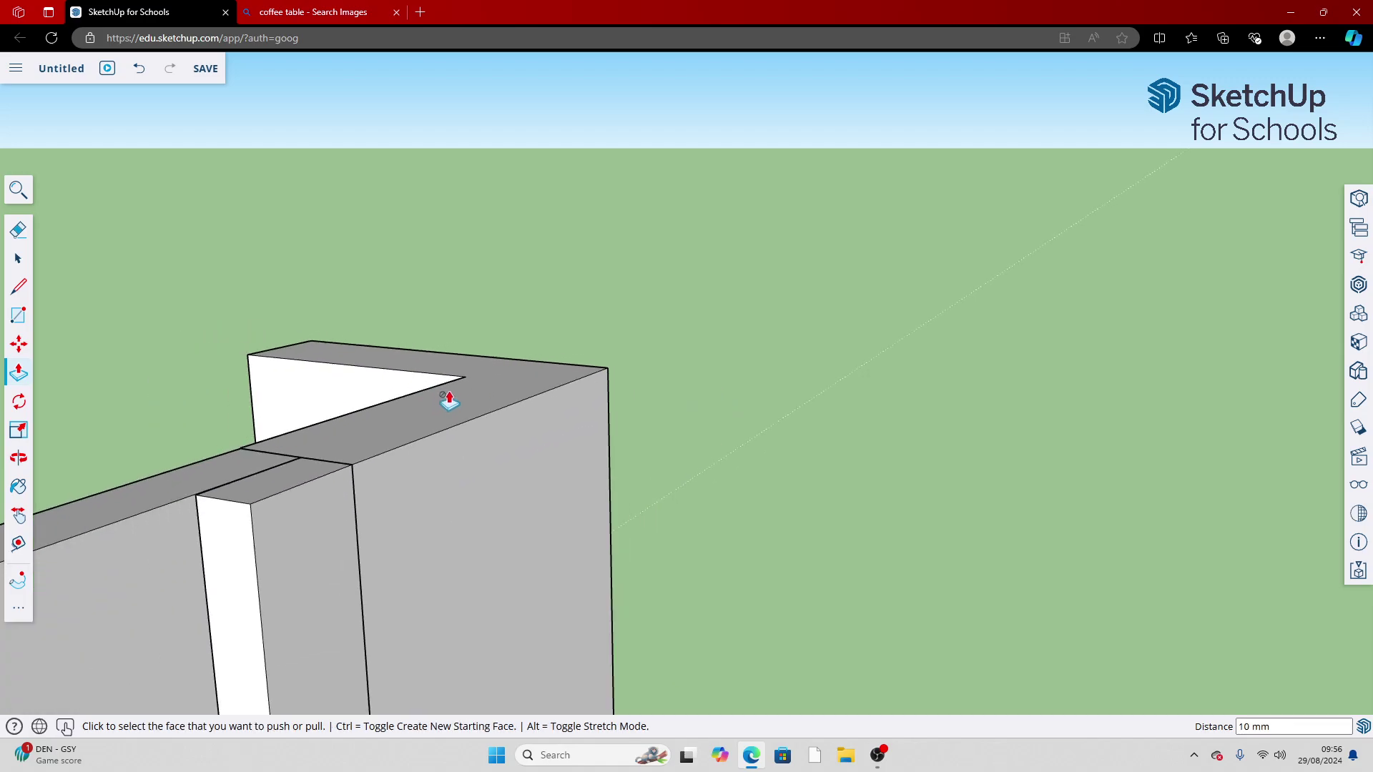
# Draw a diagonal across the filler block's top and push its outer triangle down 30 mm to leave a wedge
pyautogui.click(20, 286)
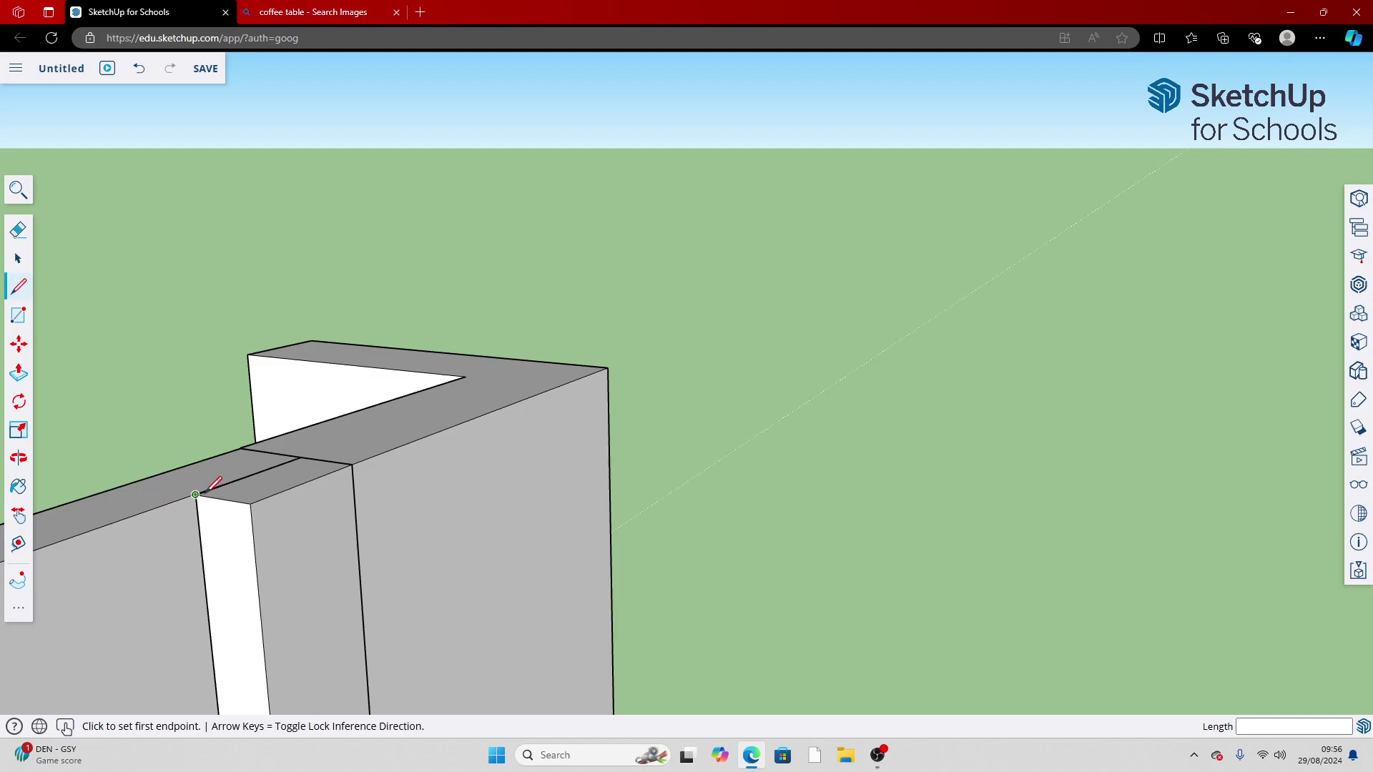
pyautogui.click(195, 495)
pyautogui.click(352, 465)
pyautogui.moveTo(352, 464); pyautogui.dragTo(11, 422, button='middle')
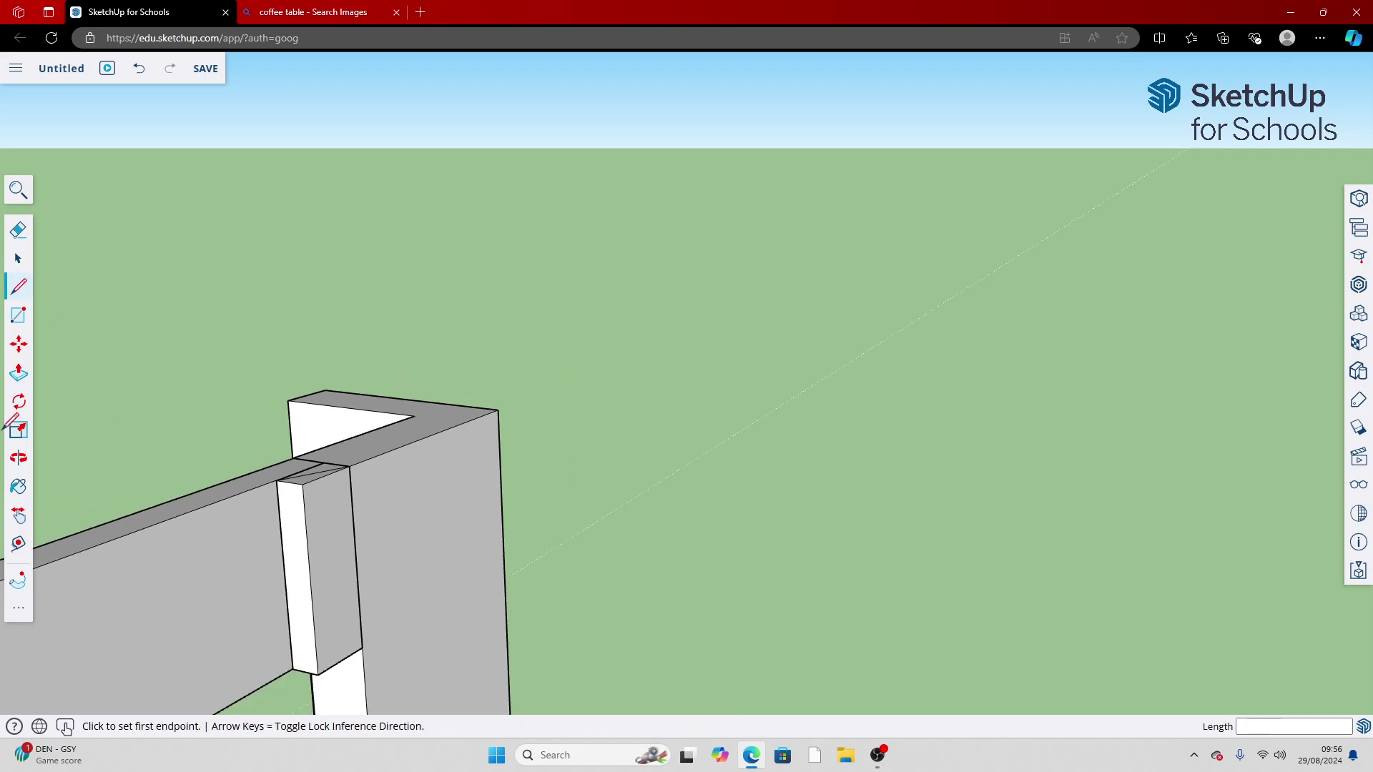
pyautogui.click(20, 379)
pyautogui.click(306, 486)
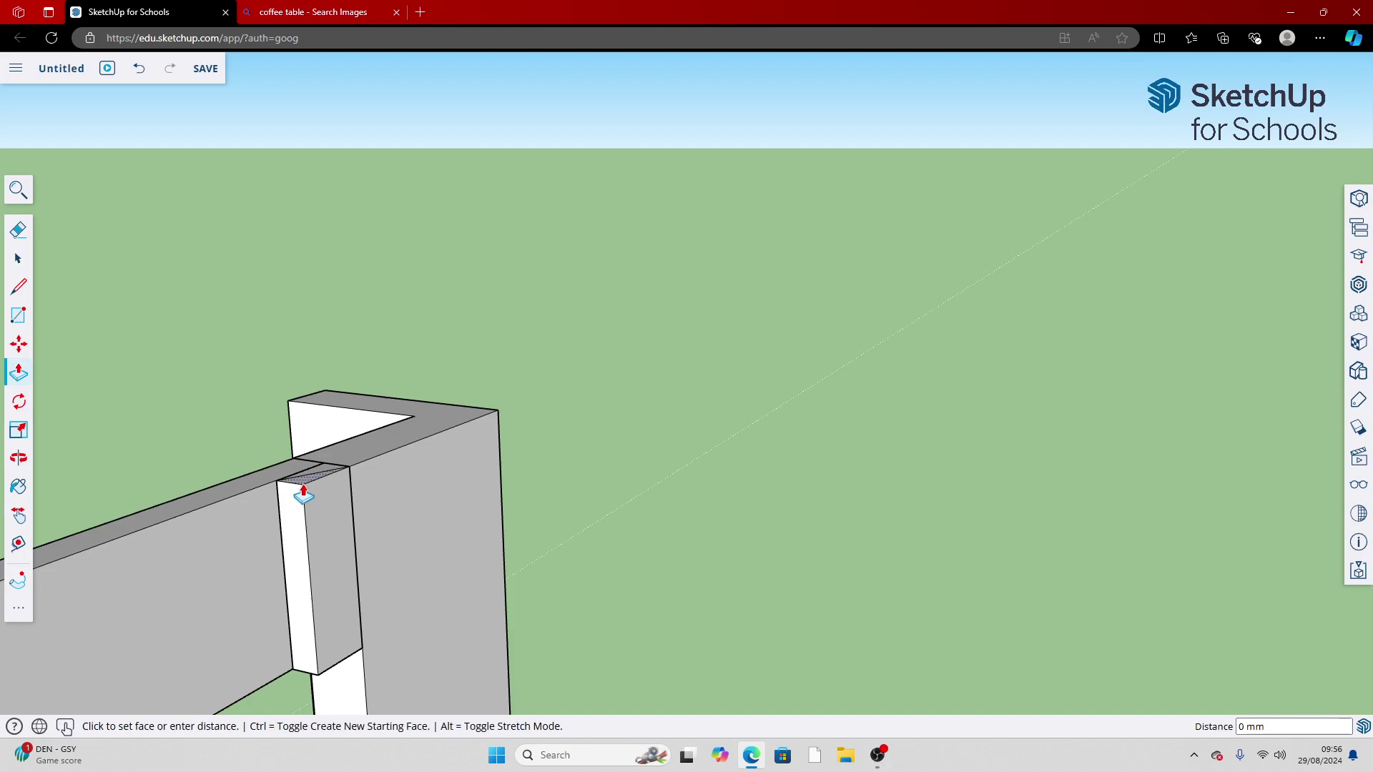
pyautogui.click(314, 699)
pyautogui.scroll(-5, 377, 659)
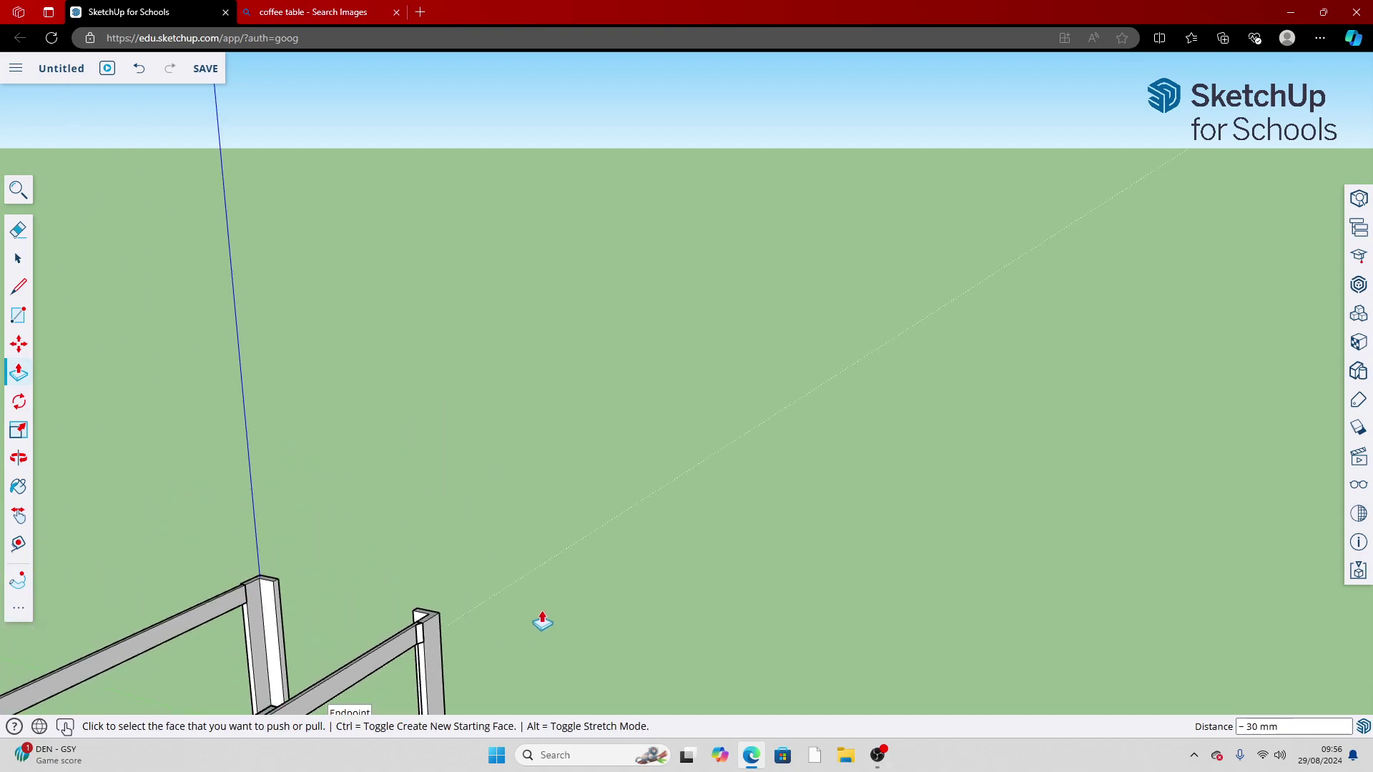
# Draw a rectangle from the rail's top corner to the leg's top corner at another rail-to-leg joint
pyautogui.scroll(-3, 542, 620)
pyautogui.moveTo(69, 494); pyautogui.dragTo(557, 179, button='middle')
pyautogui.scroll(2, 557, 179)
pyautogui.scroll(2, 567, 112)
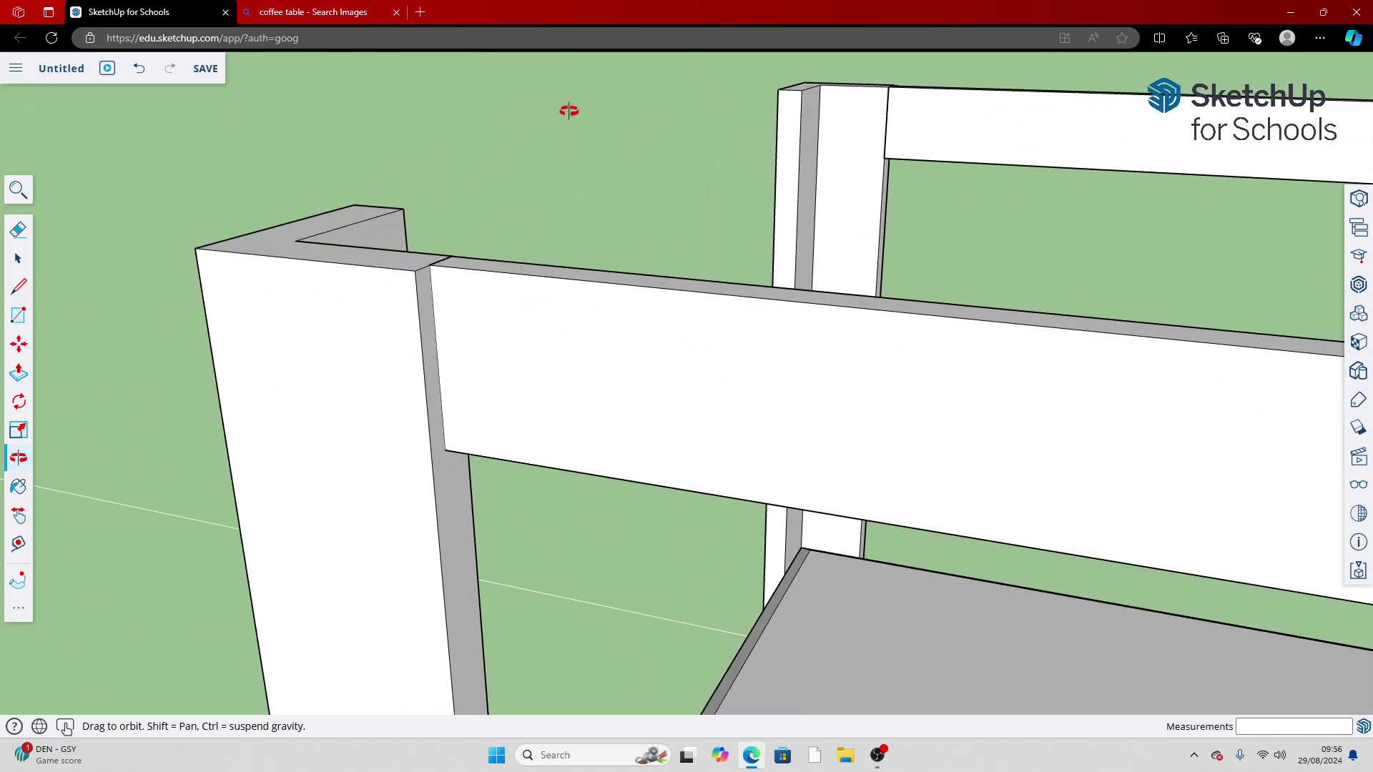
pyautogui.scroll(4, 398, 245)
pyautogui.click(18, 315)
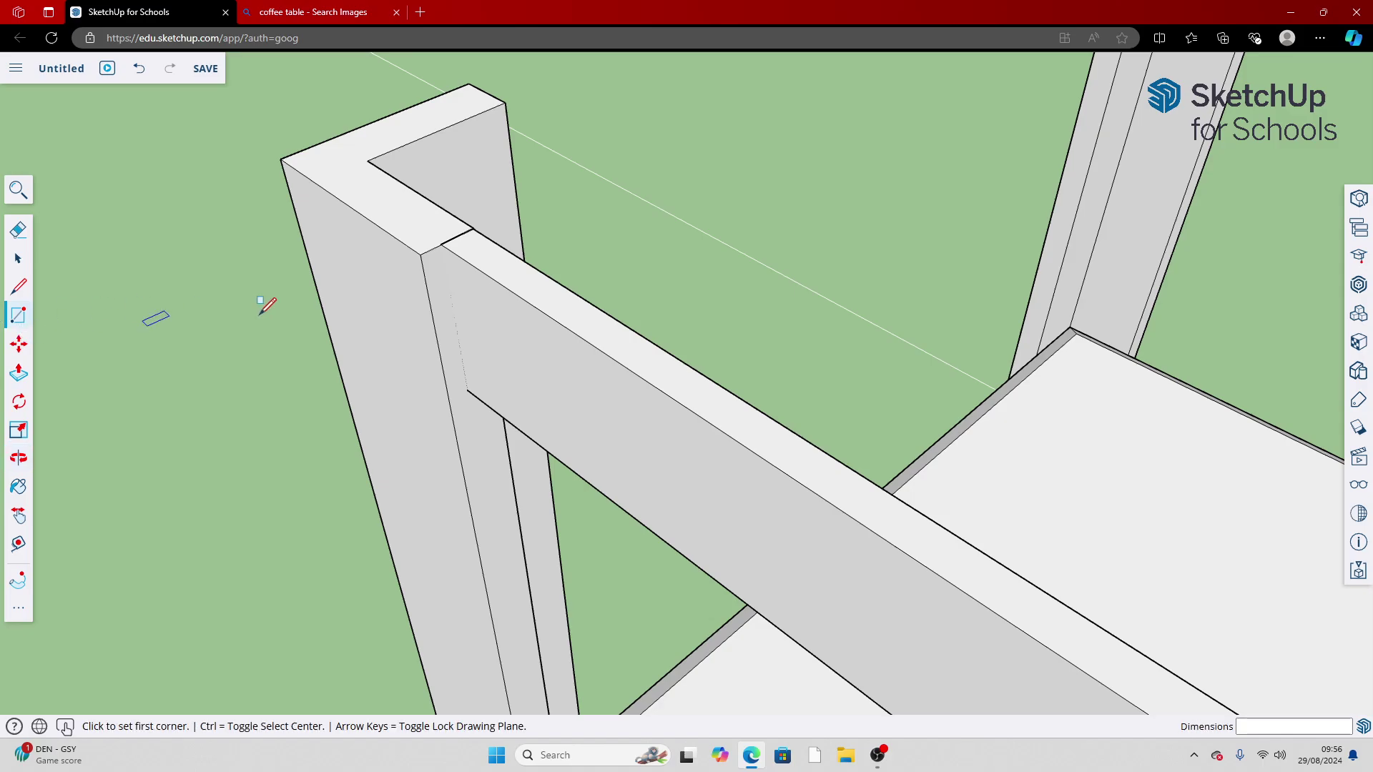
pyautogui.click(440, 245)
pyautogui.click(419, 255)
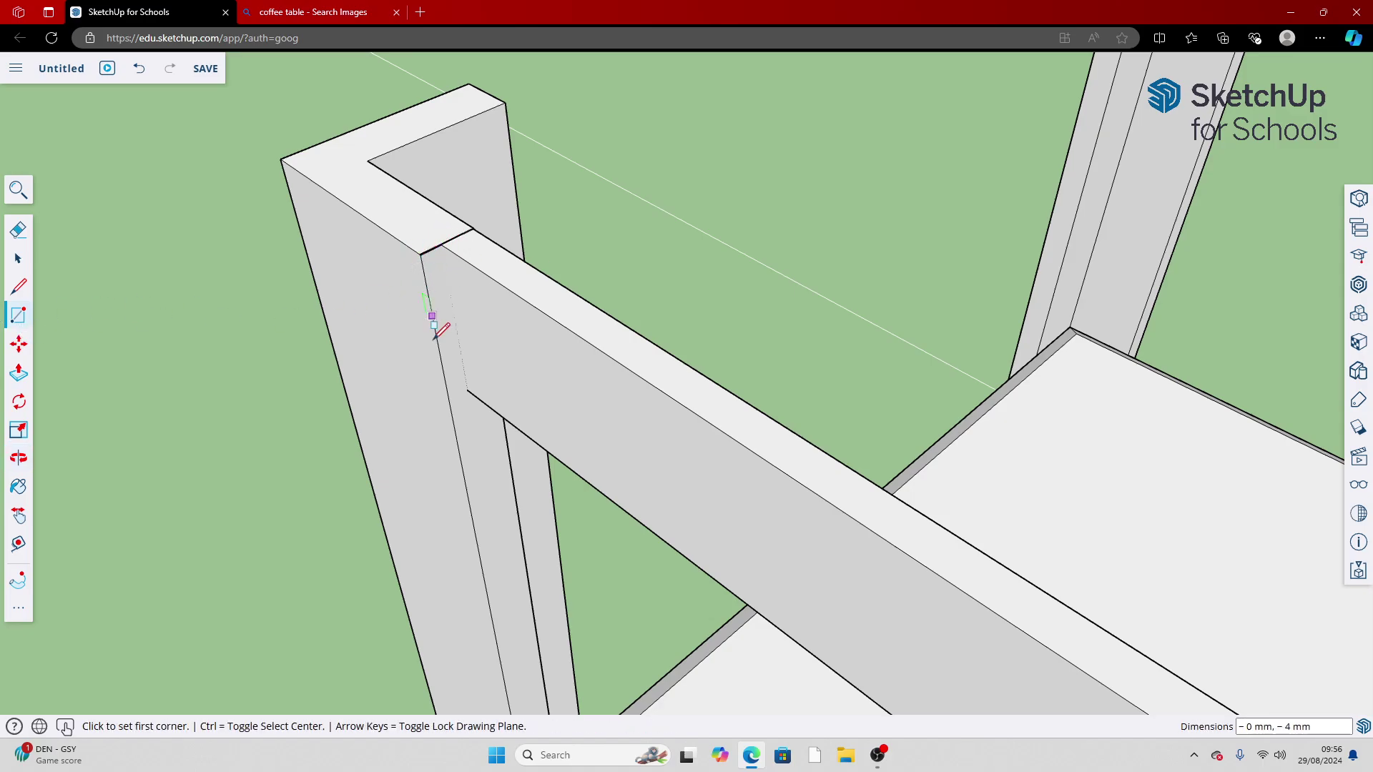
pyautogui.click(468, 388)
pyautogui.click(433, 250)
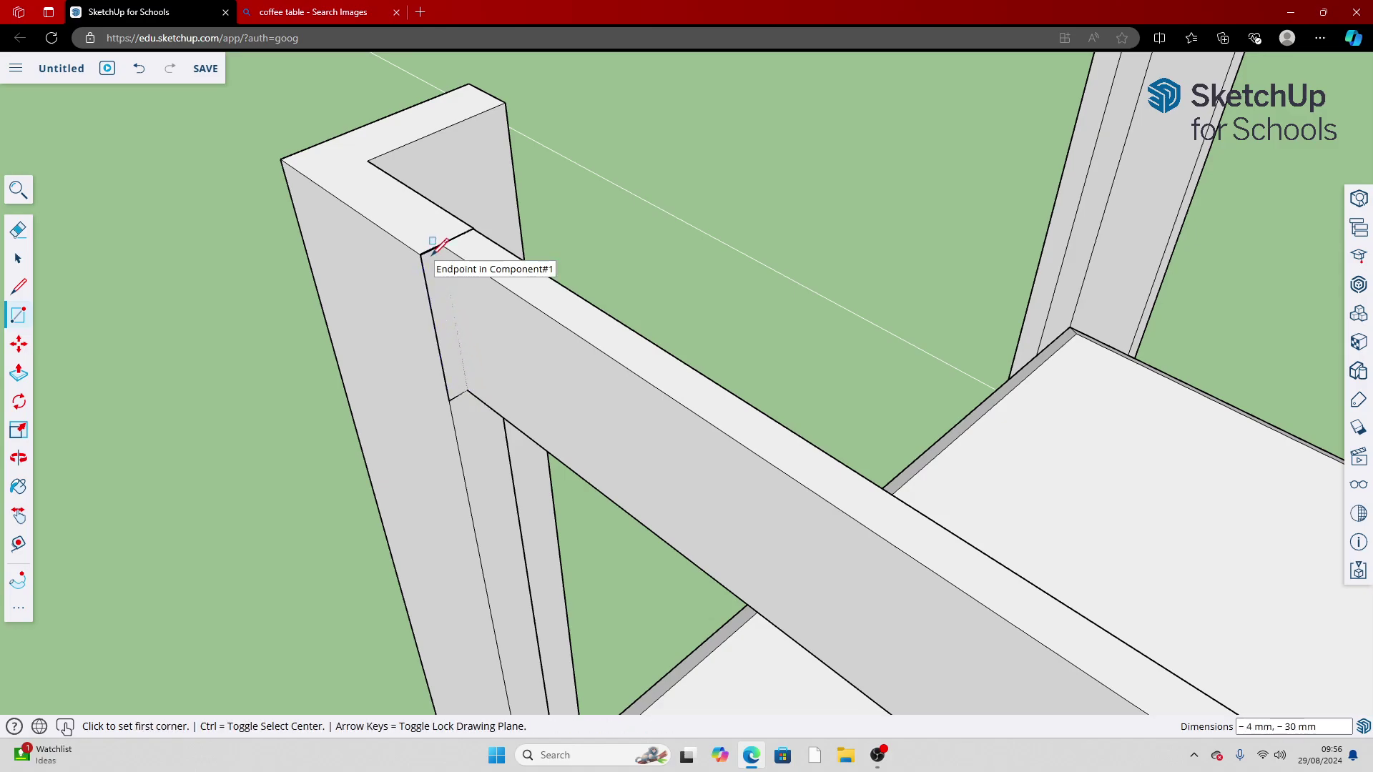
pyautogui.click(439, 246)
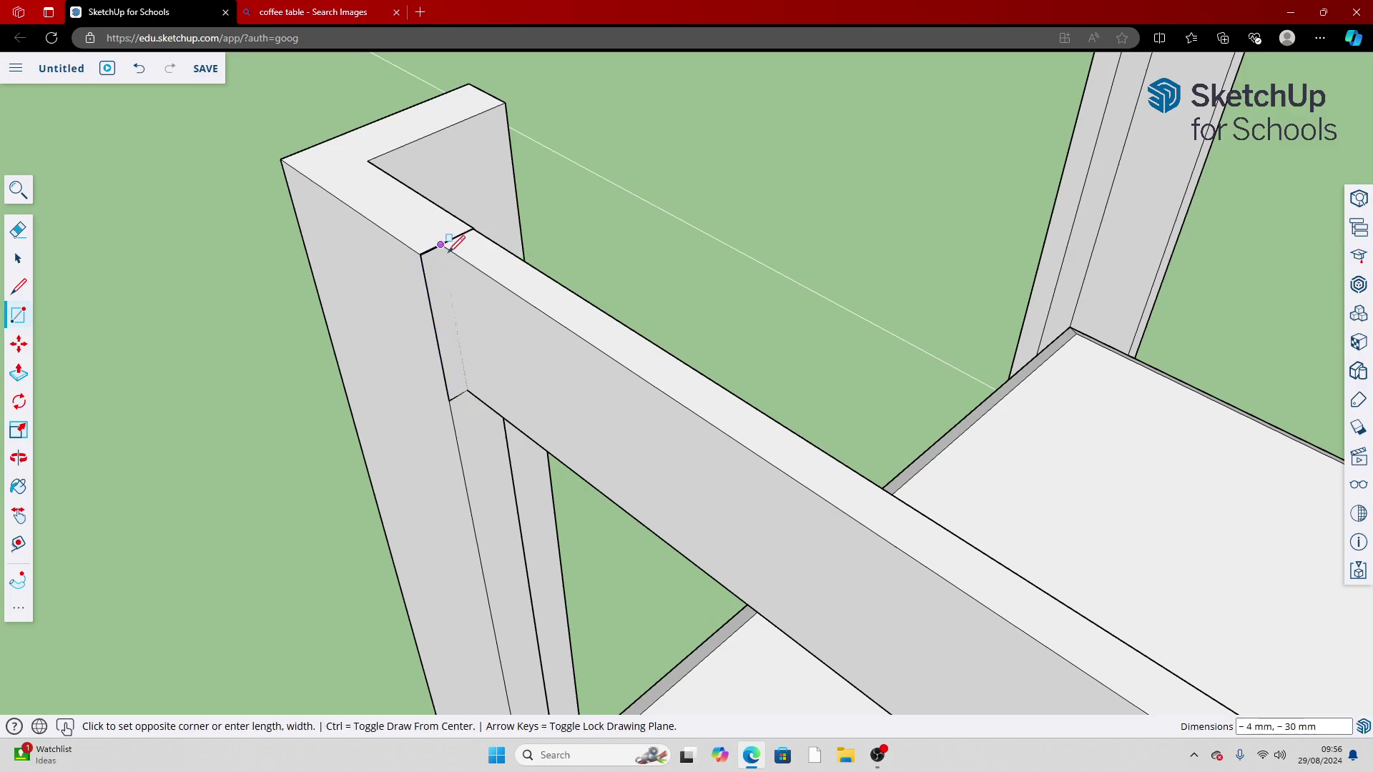
pyautogui.click(466, 390)
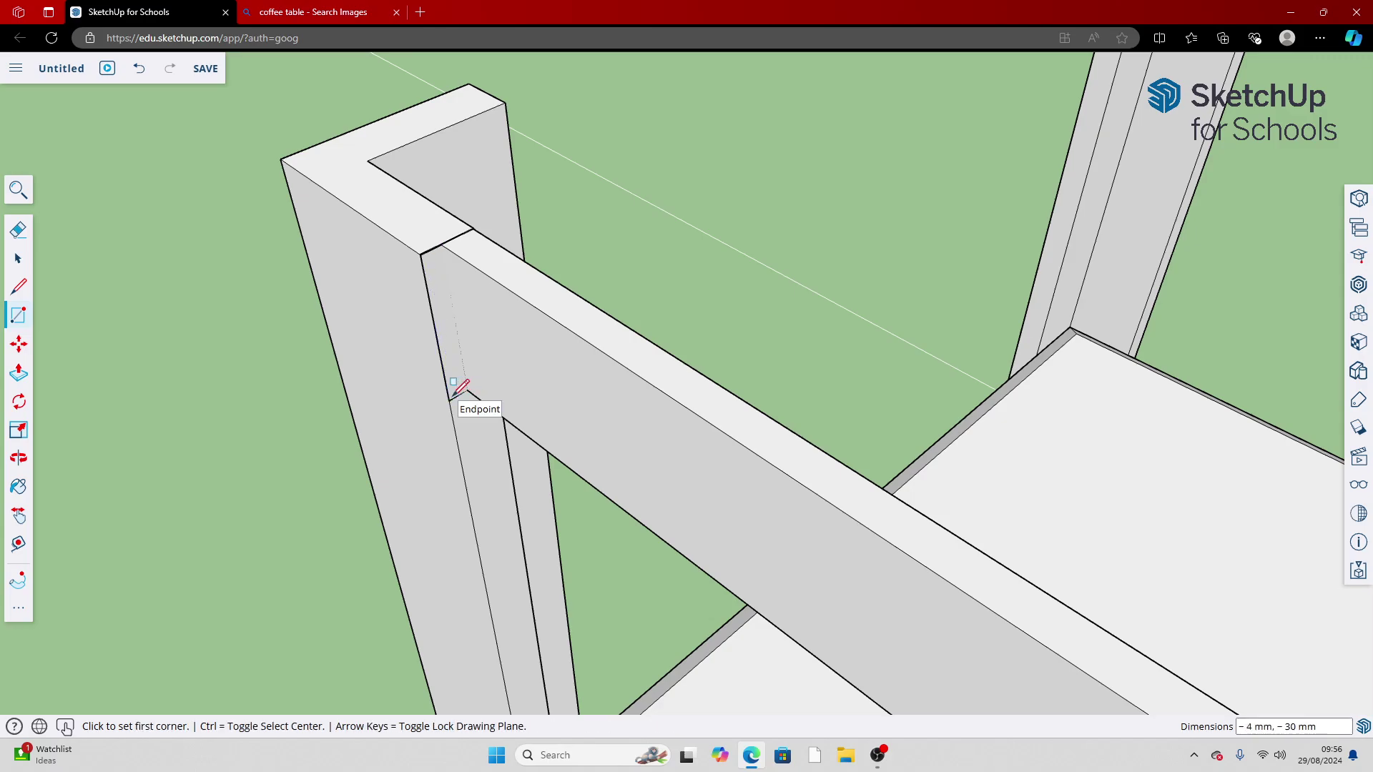
pyautogui.click(19, 371)
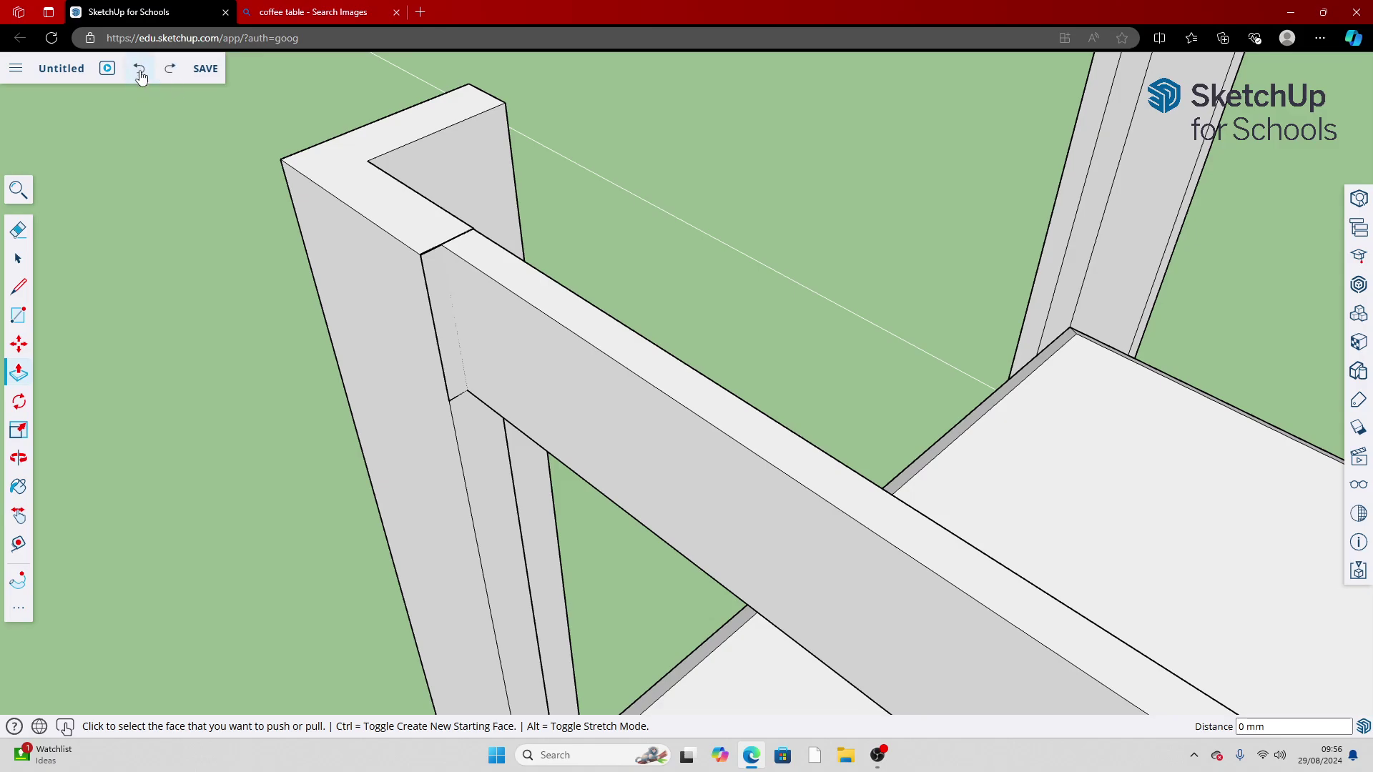
# Draw a rectangle about 29 by 4 mm on the leg's edge beside the rail's end and extrude it 10 mm
pyautogui.click(31, 315)
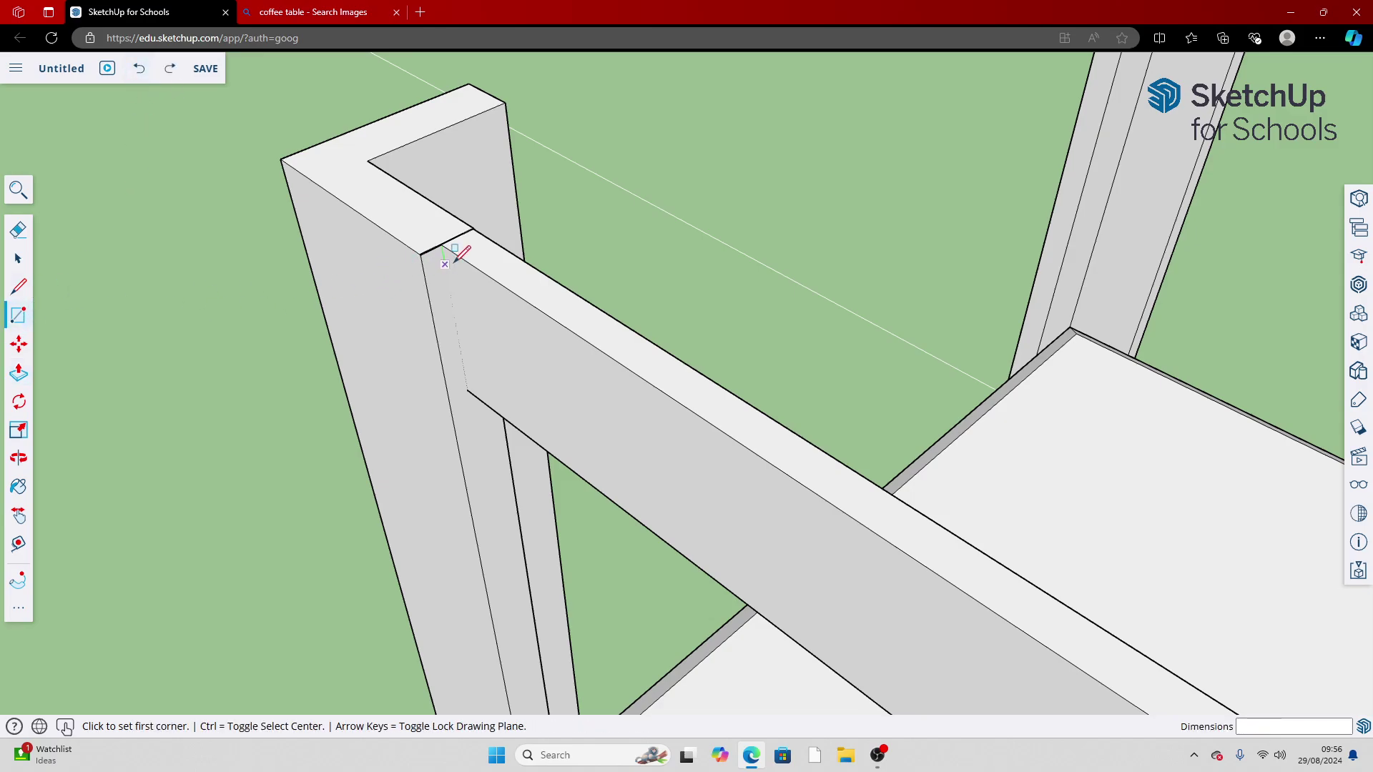
pyautogui.click(441, 244)
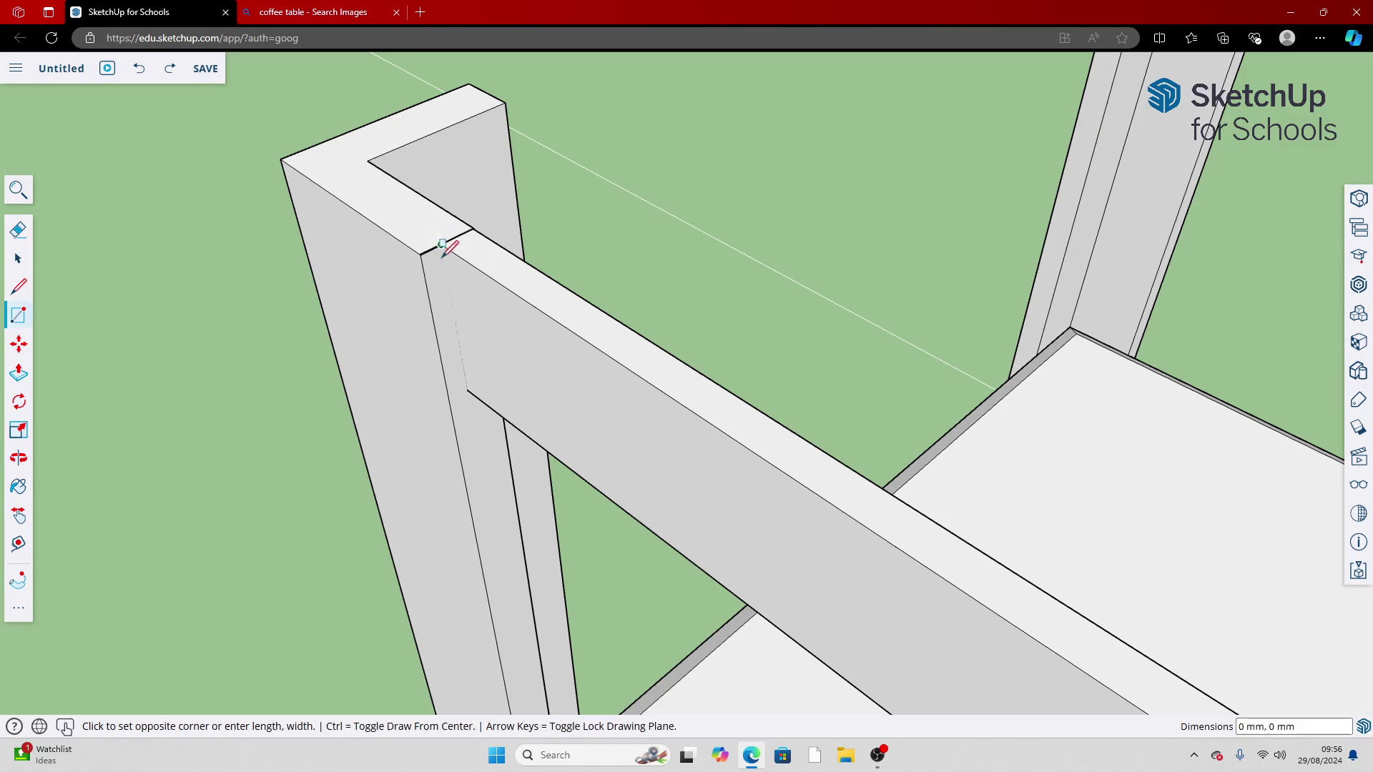
pyautogui.click(448, 394)
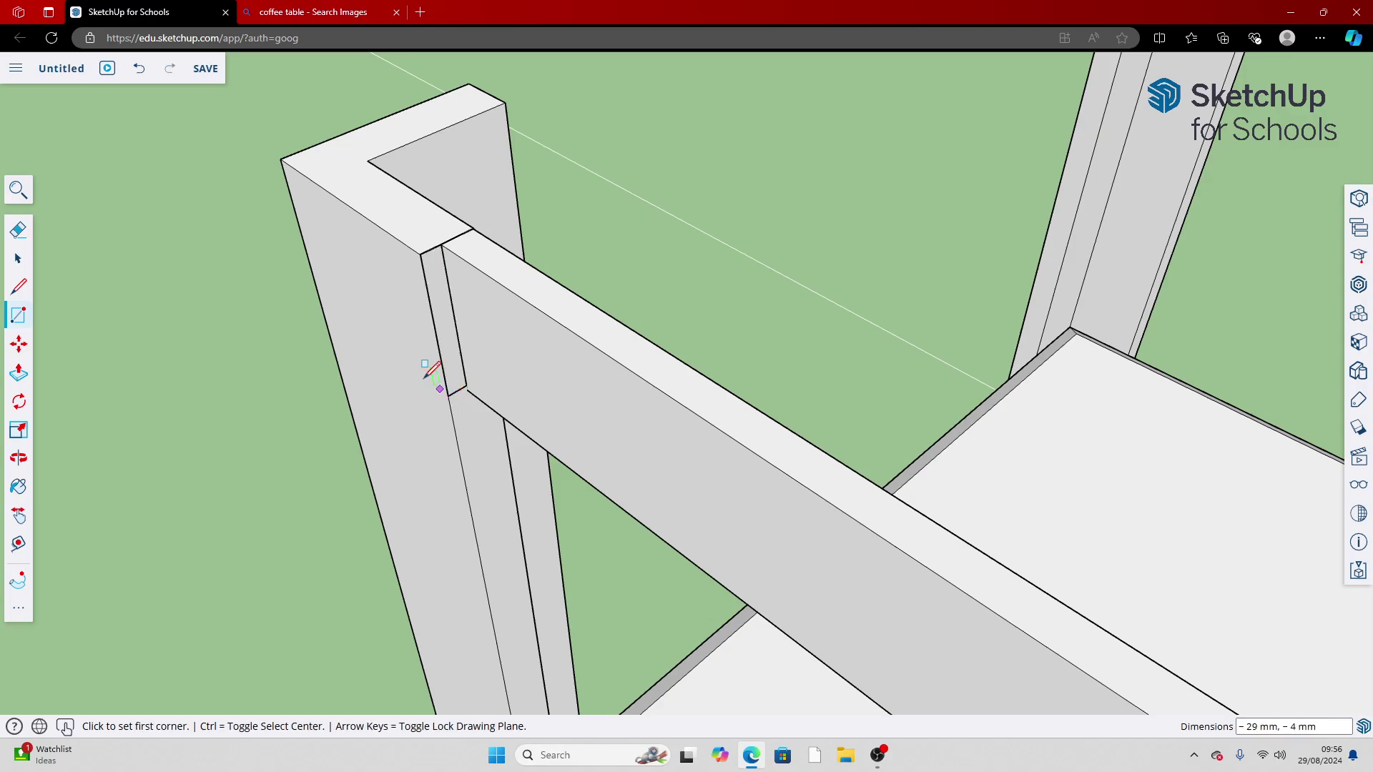
pyautogui.click(19, 372)
pyautogui.click(447, 336)
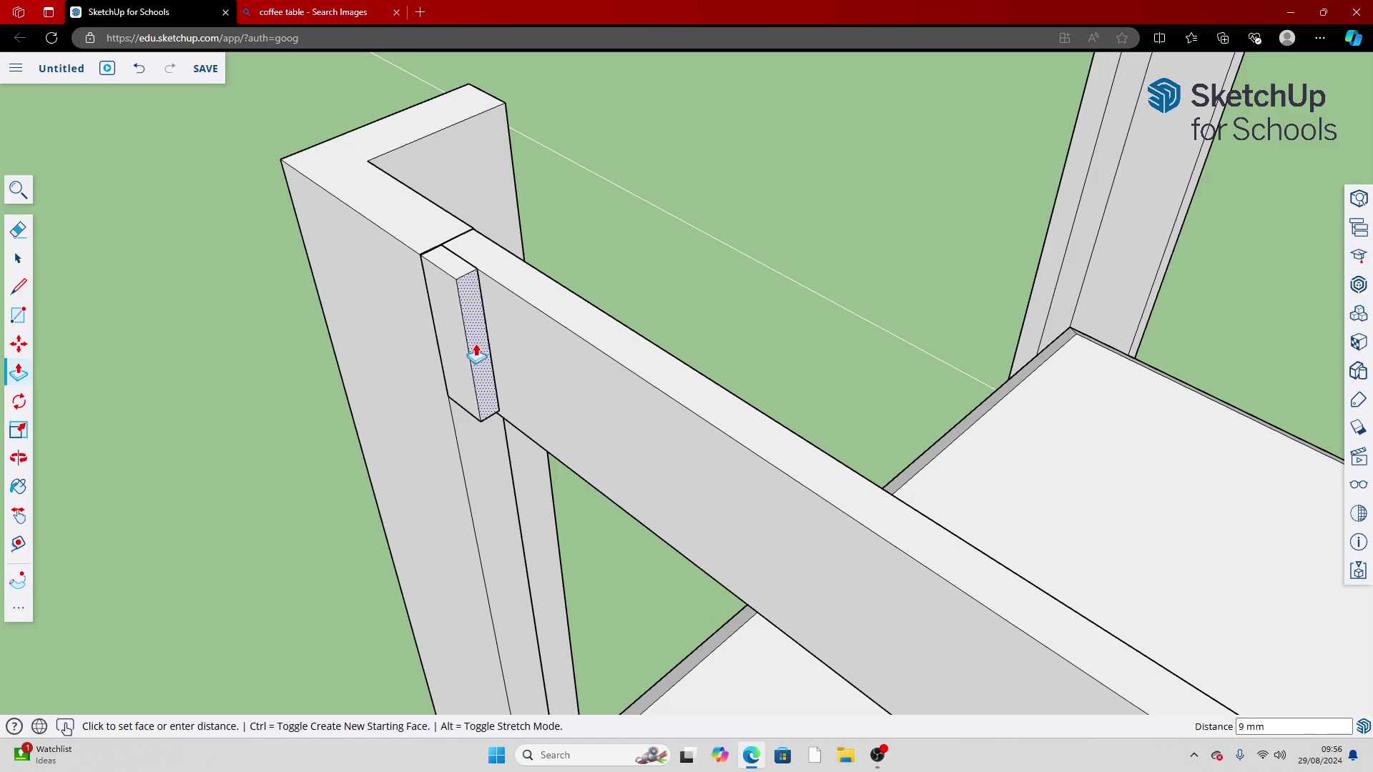
pyautogui.write('10')
pyautogui.press('Return')
pyautogui.click(427, 256)
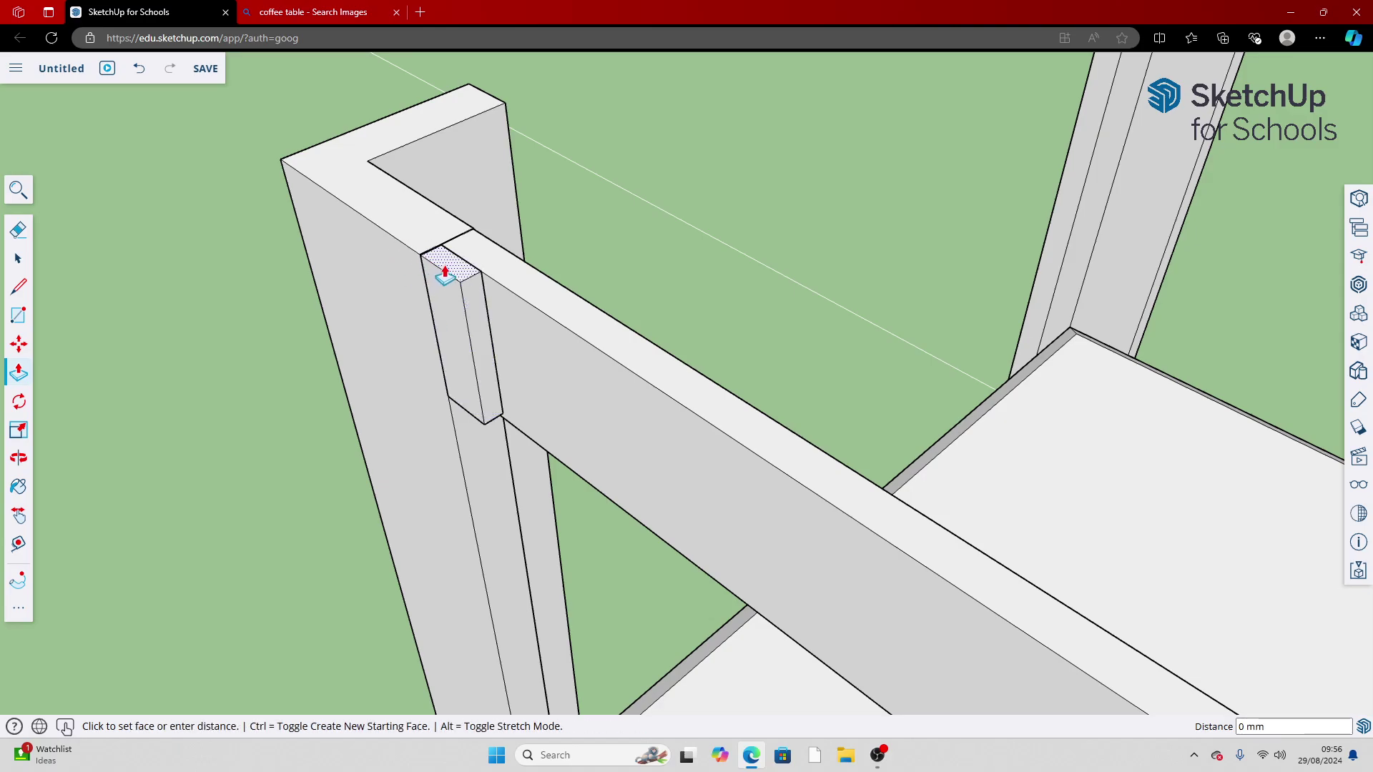
pyautogui.click(429, 248)
# Draw a diagonal line about 11 mm long across the small block's top face, from its outer leg corner to the far rail corner
pyautogui.scroll(6, 429, 247)
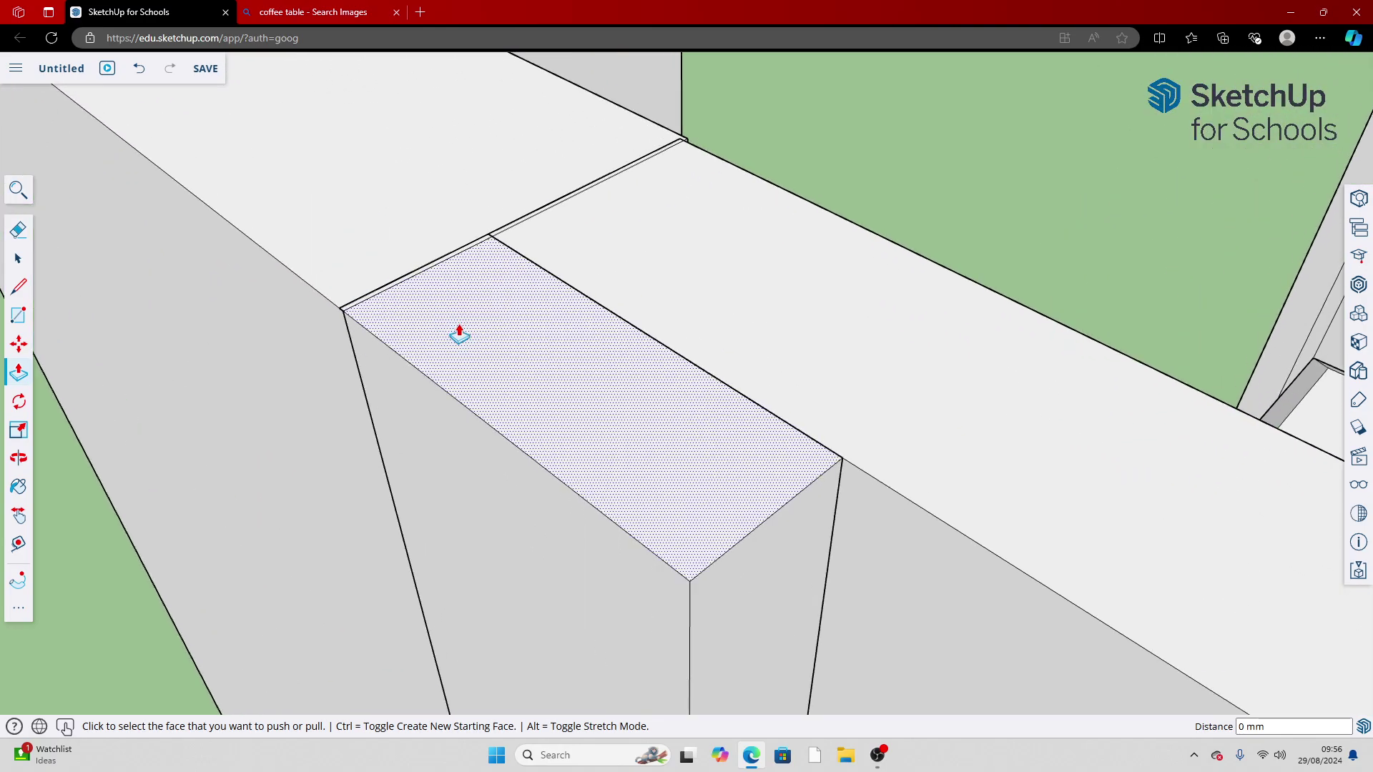
pyautogui.click(17, 230)
pyautogui.scroll(-2, 149, 311)
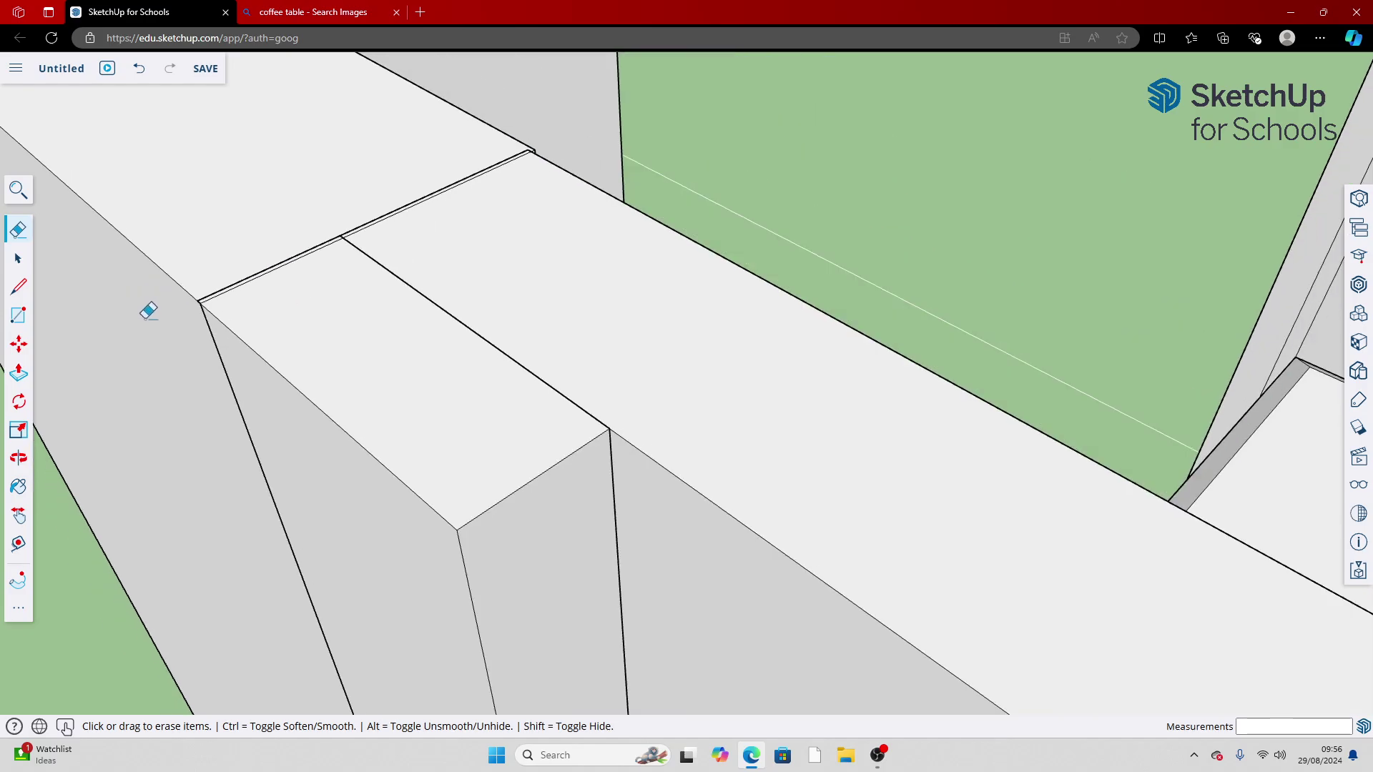
pyautogui.click(19, 286)
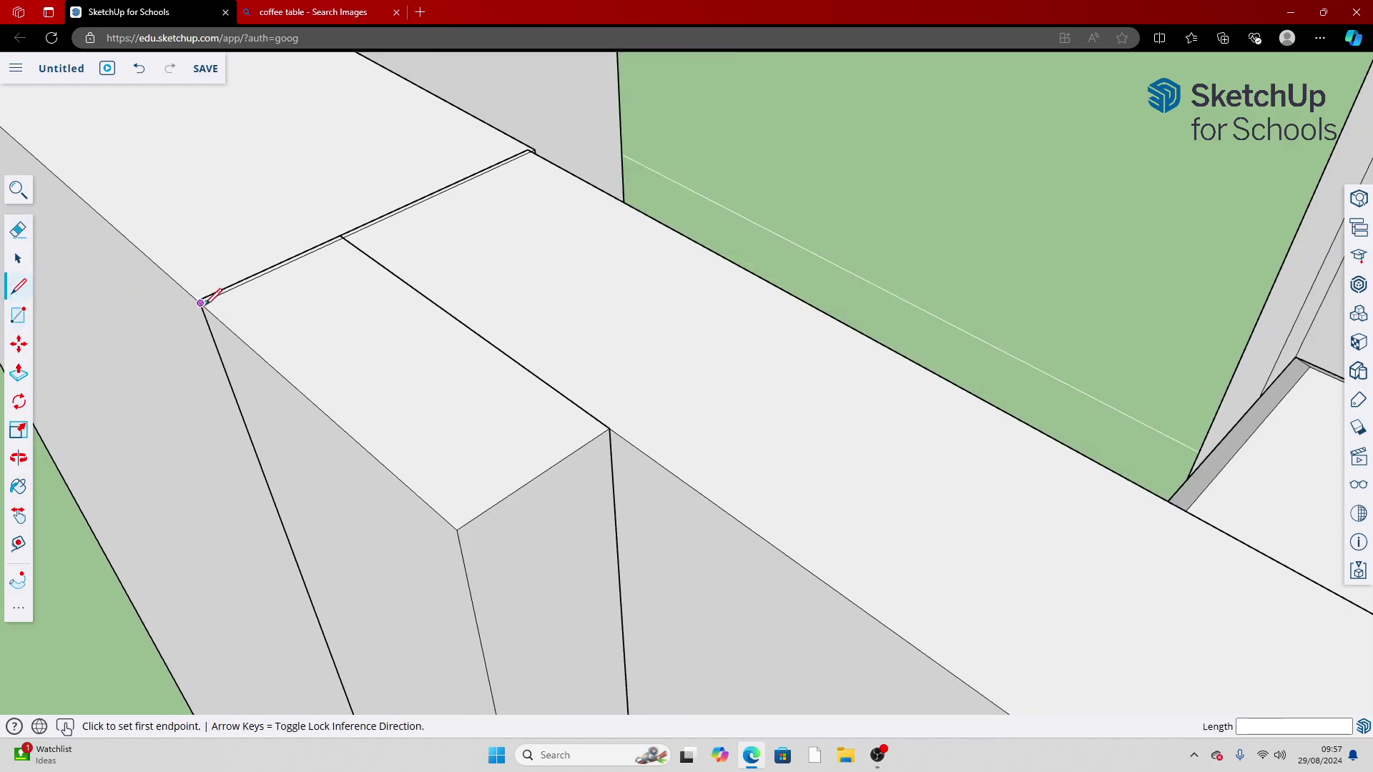
pyautogui.click(200, 303)
pyautogui.click(609, 427)
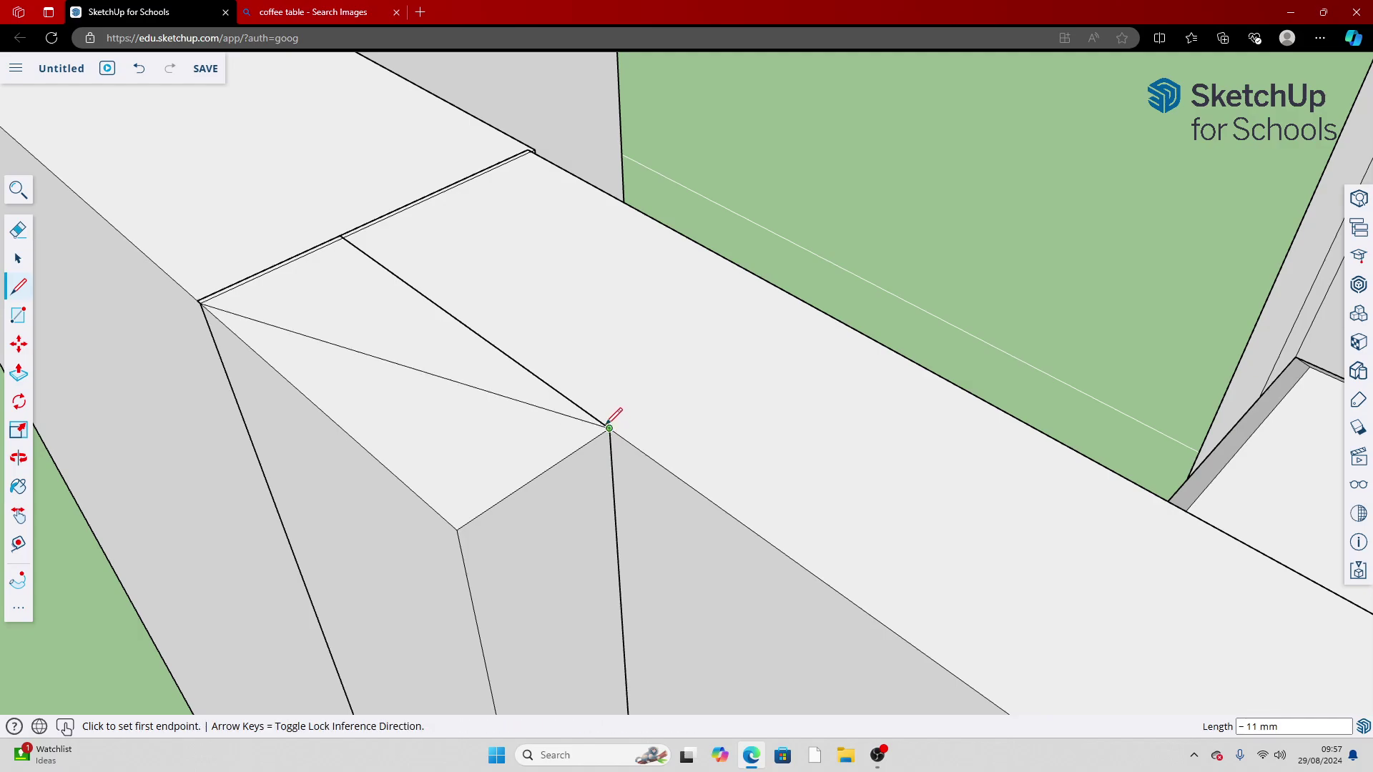
# Push the outer triangular half of the block's top face down about 29 mm to leave a wedge against the rail
pyautogui.scroll(-4, 610, 427)
pyautogui.click(18, 373)
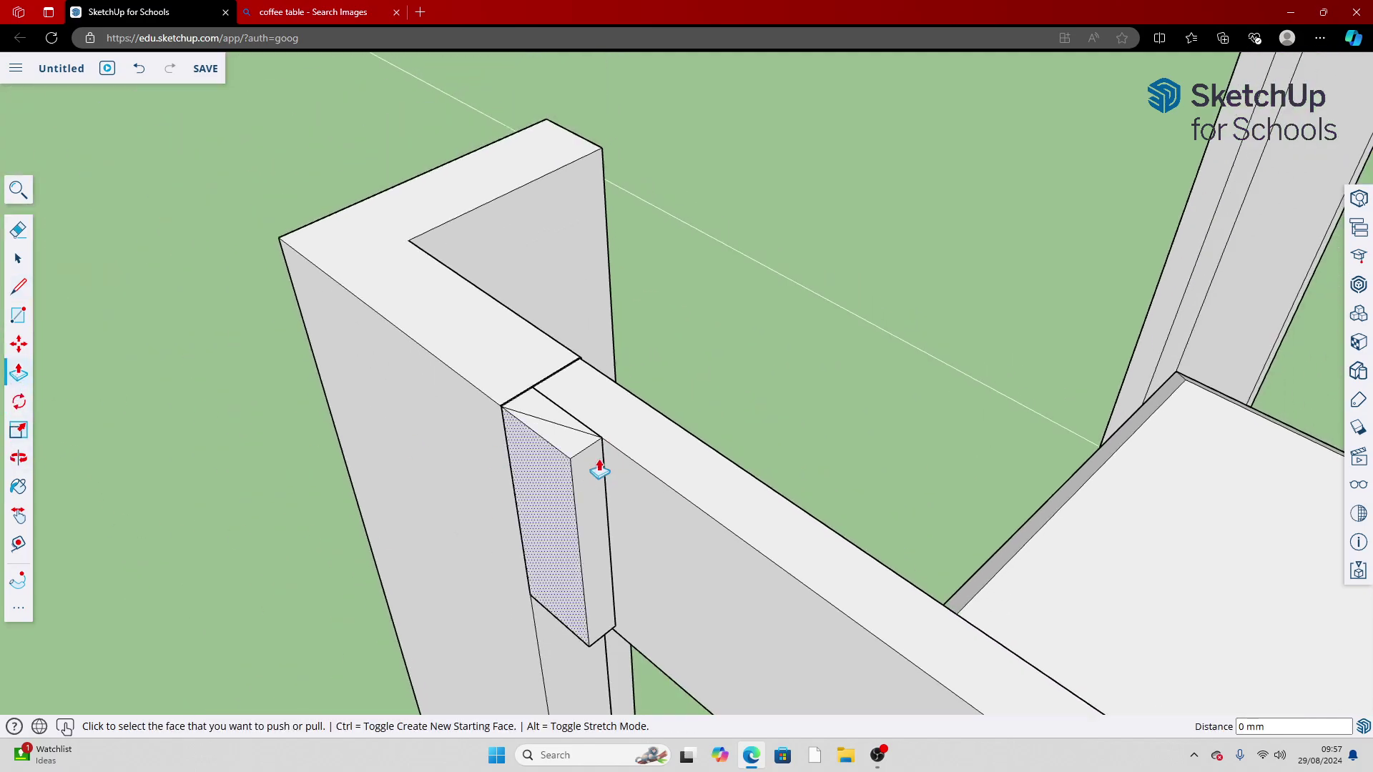
pyautogui.click(560, 444)
pyautogui.click(243, 528)
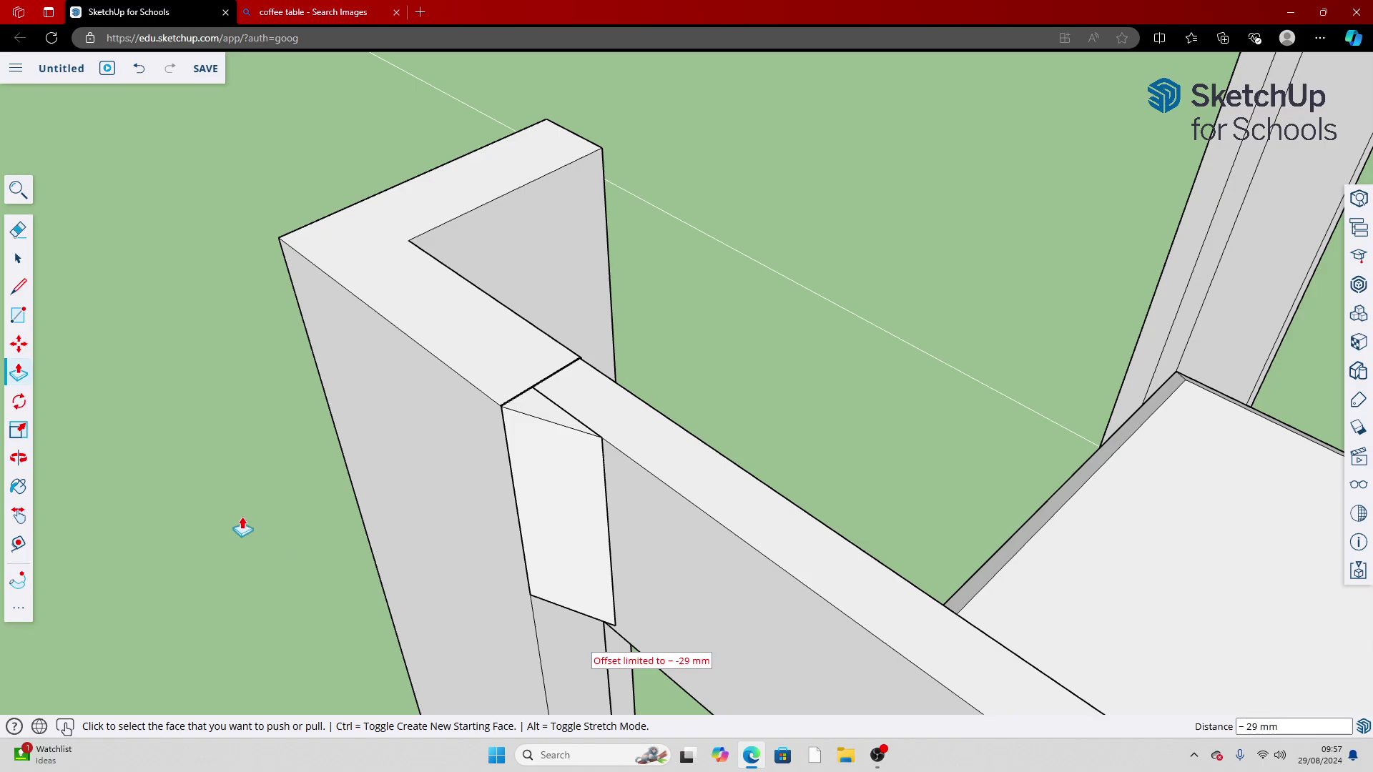
# Draw a thin rectangle across the leg's inner face directly beneath the end of the rail
pyautogui.click(19, 457)
pyautogui.moveTo(67, 469); pyautogui.dragTo(819, 445)
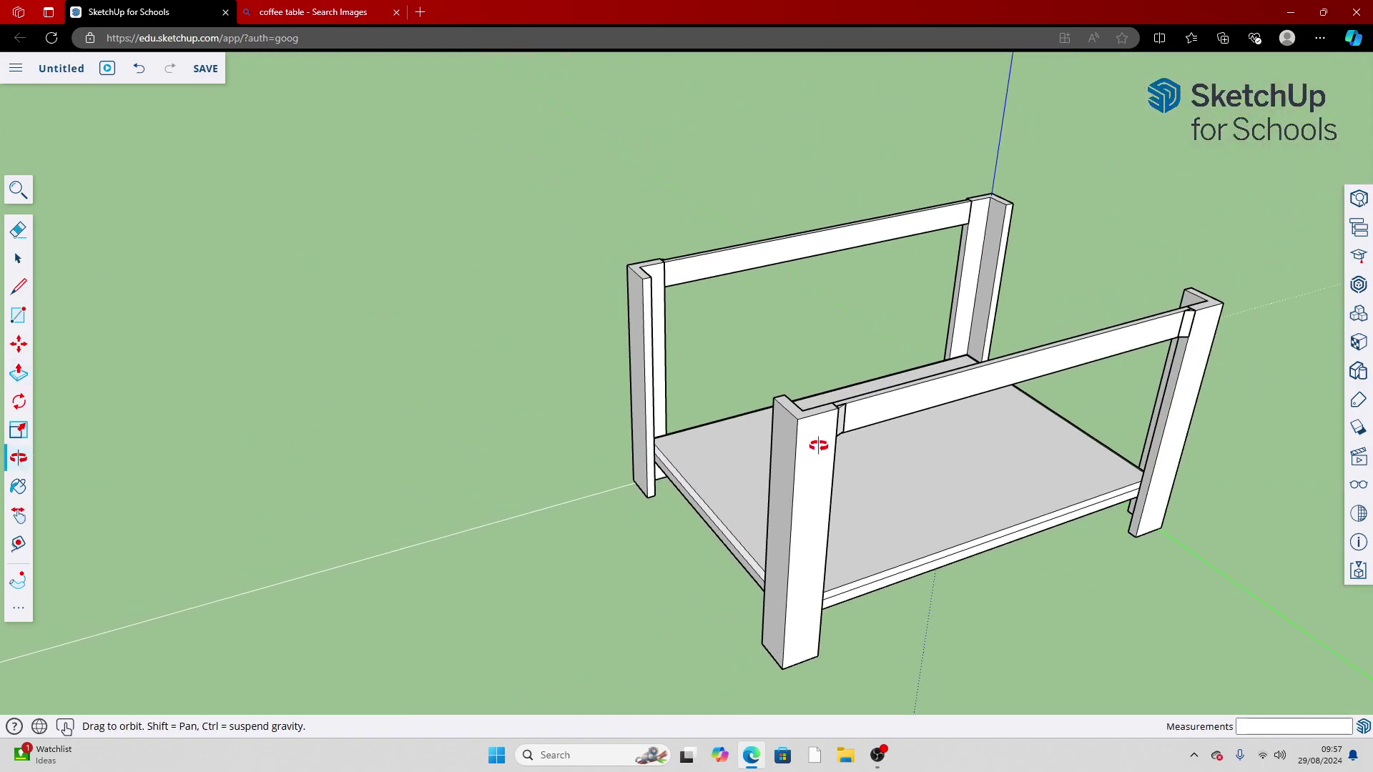
pyautogui.scroll(-3, 819, 445)
pyautogui.press('space')
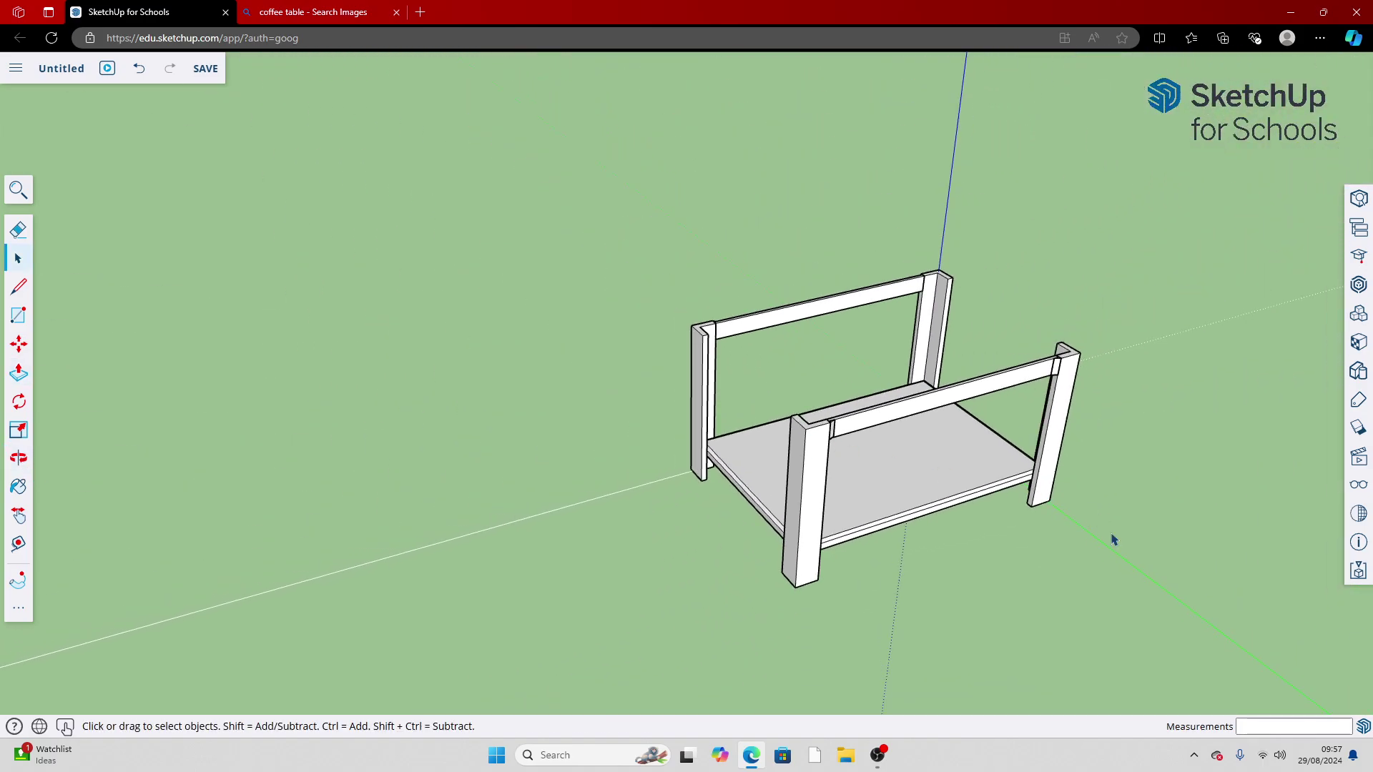
pyautogui.click(19, 457)
pyautogui.moveTo(990, 505); pyautogui.dragTo(227, 423)
pyautogui.scroll(5, 669, 473)
pyautogui.scroll(2, 175, 331)
pyautogui.scroll(2, 140, 352)
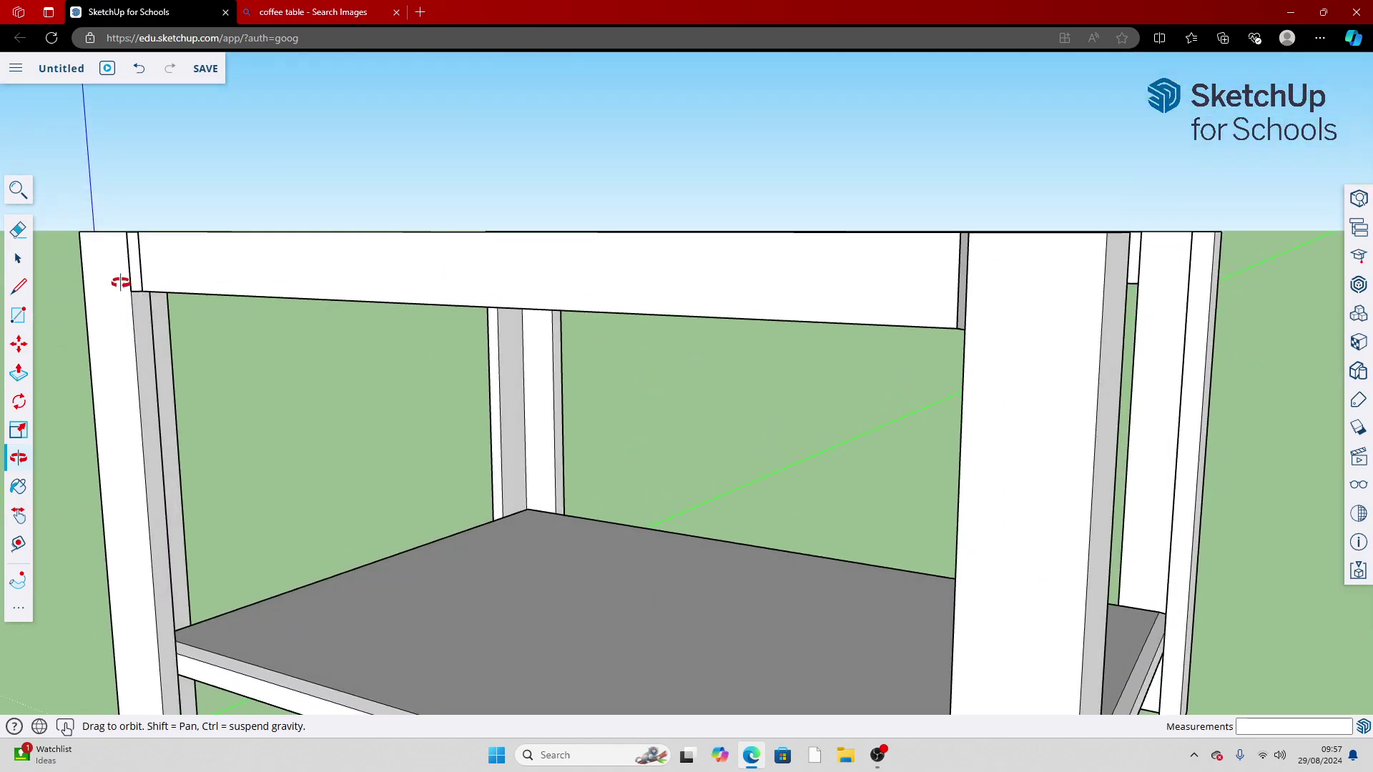
pyautogui.scroll(1, 121, 282)
pyautogui.scroll(1, 129, 349)
pyautogui.press('space')
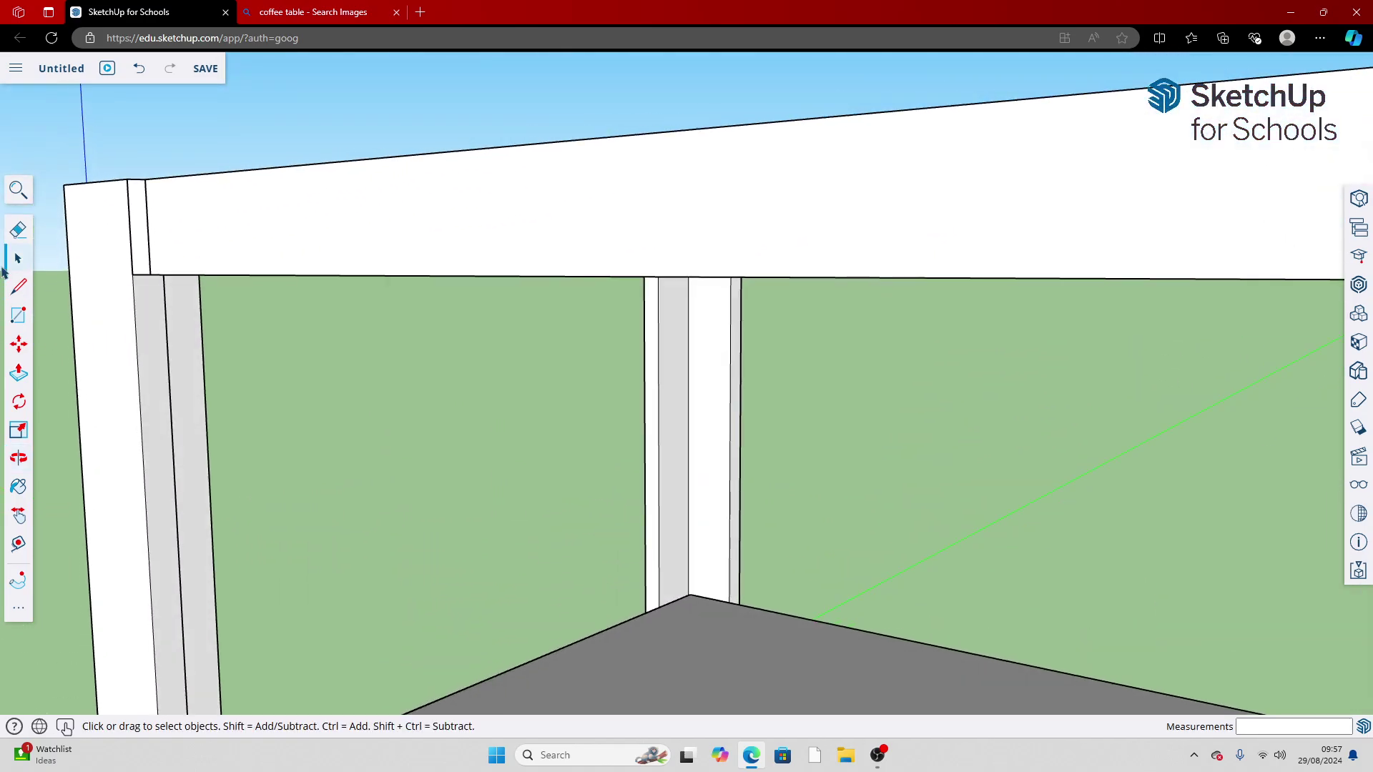
pyautogui.click(18, 311)
pyautogui.scroll(3, 153, 290)
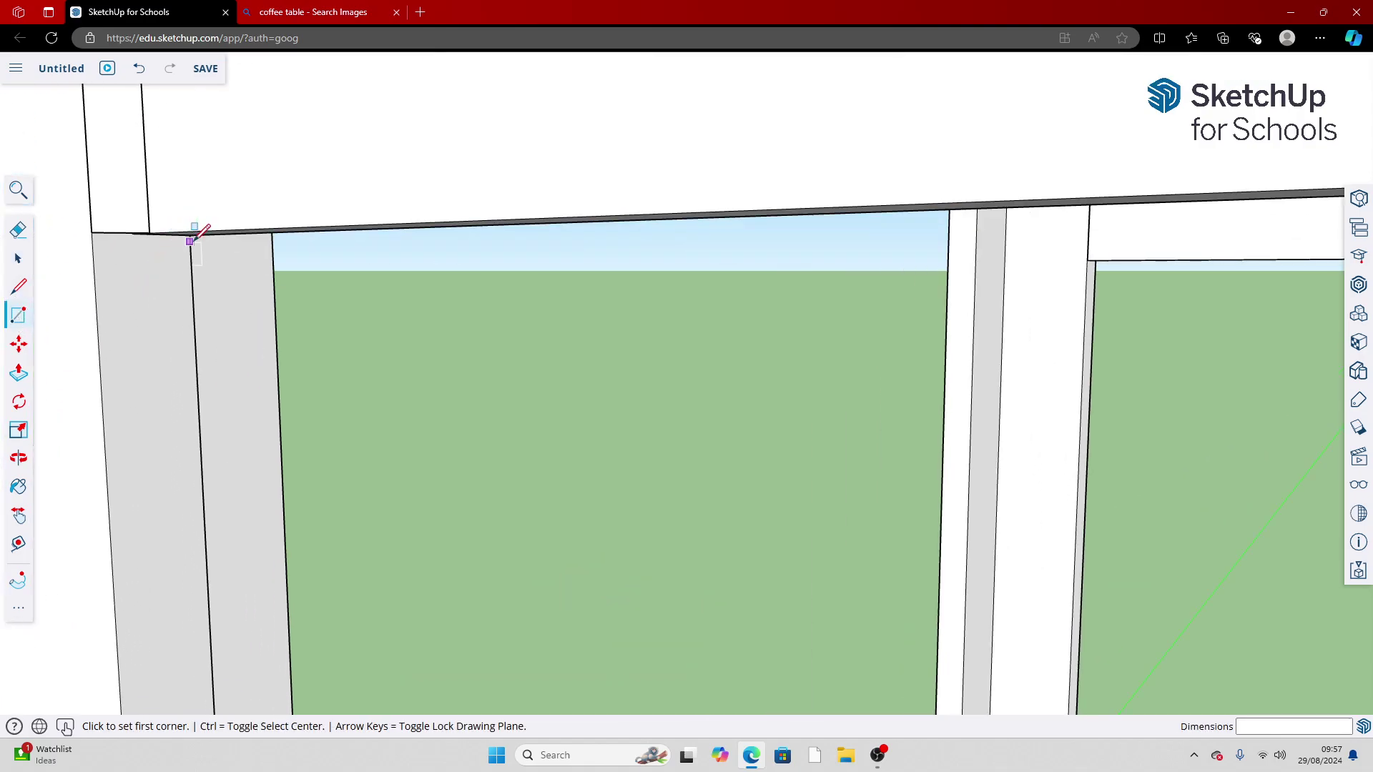
pyautogui.click(190, 234)
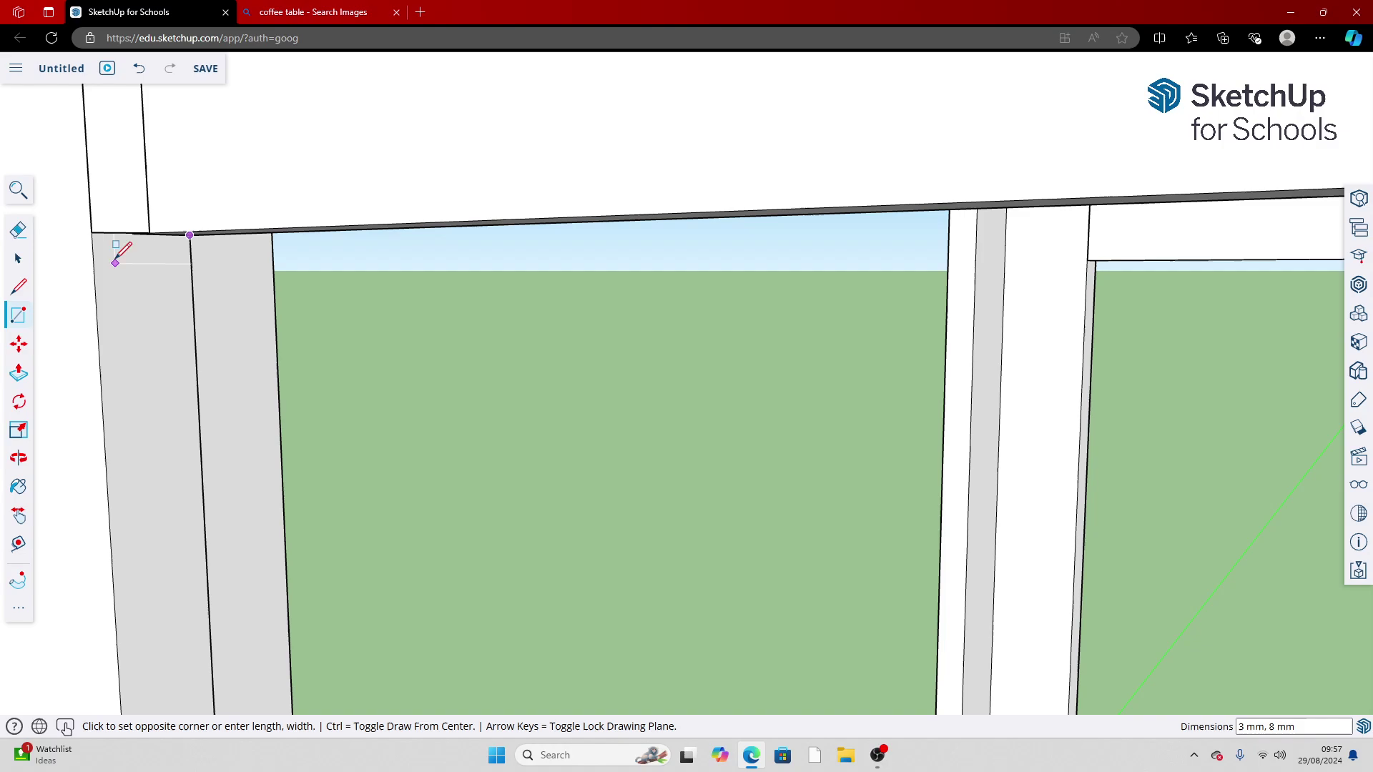
pyautogui.click(93, 250)
pyautogui.scroll(-2, 43, 286)
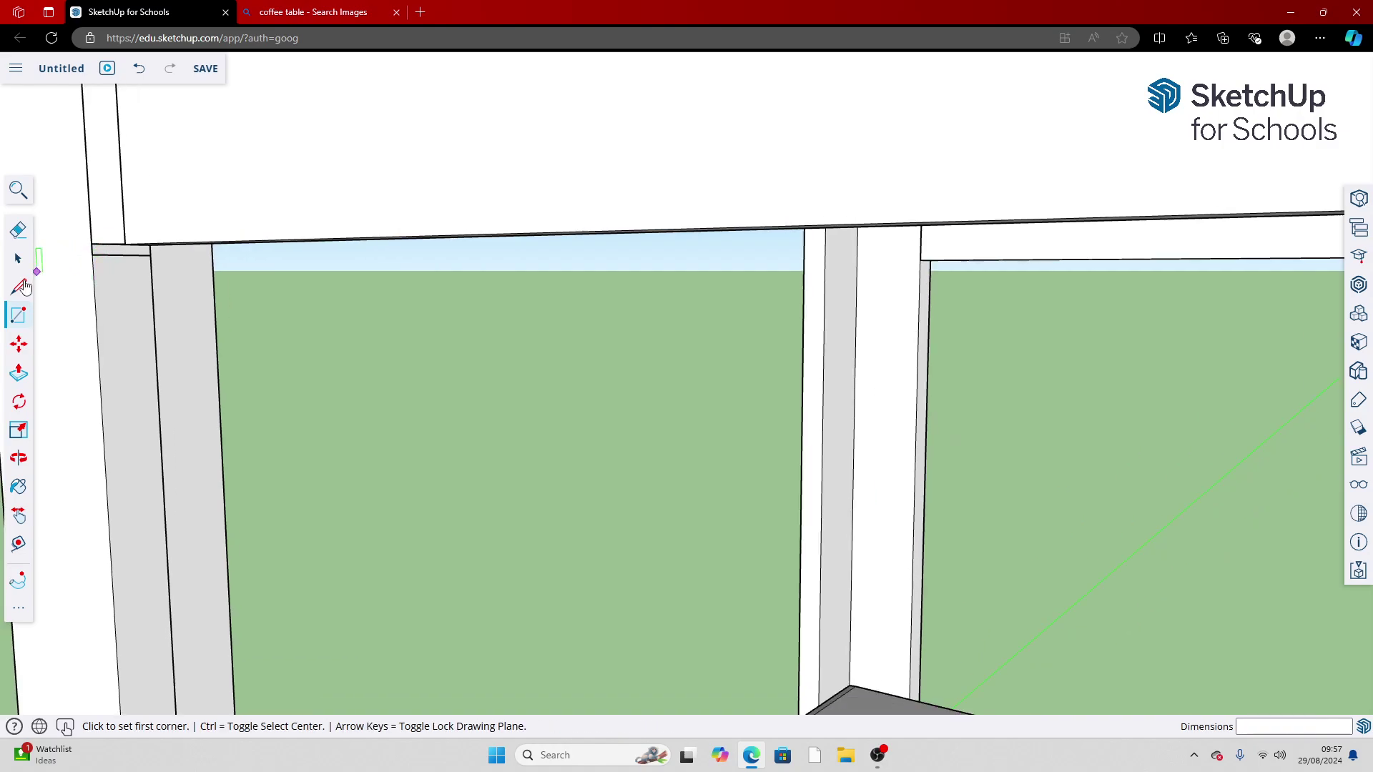
# Extrude the thin rectangle along the underside of the rail, first about 98 mm and a further 331 mm to the opposite leg
pyautogui.click(18, 372)
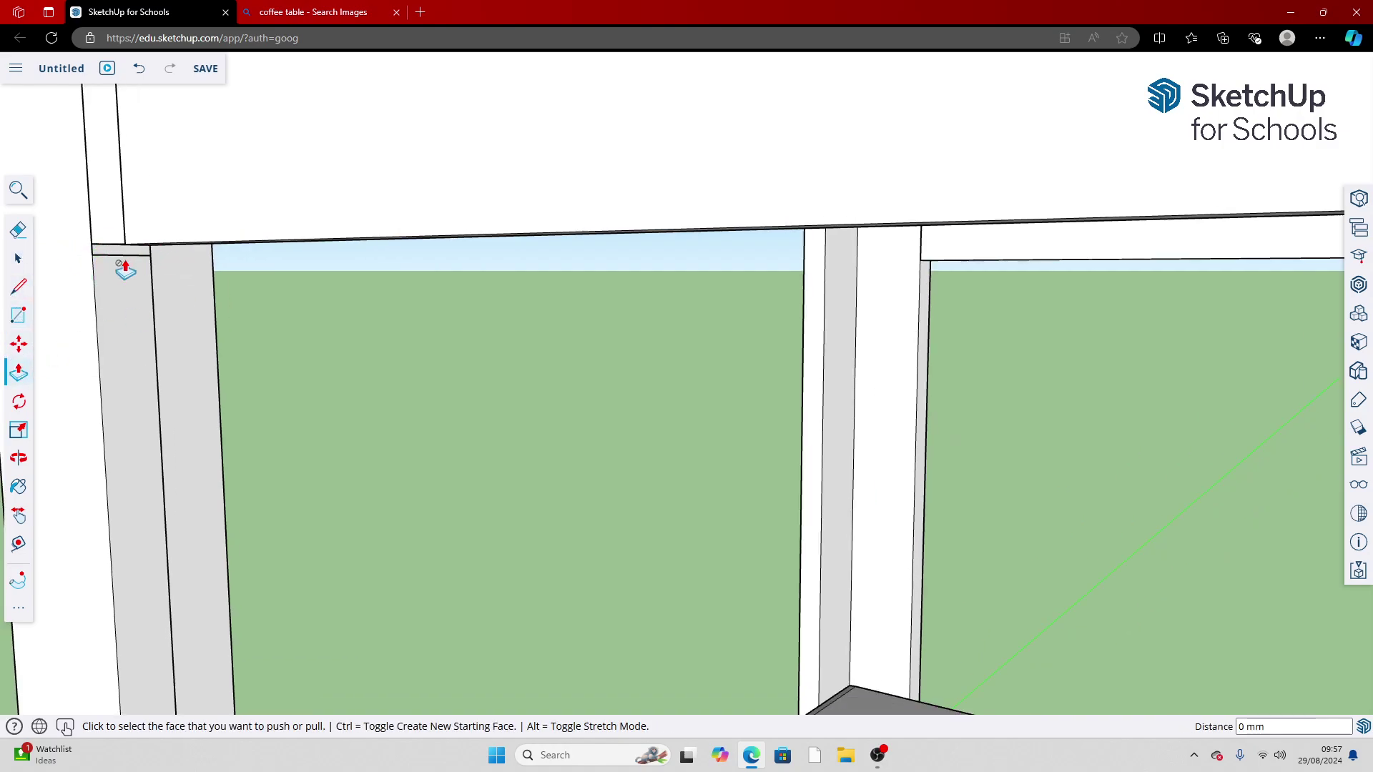
pyautogui.click(126, 251)
pyautogui.click(541, 276)
pyautogui.scroll(-5, 540, 290)
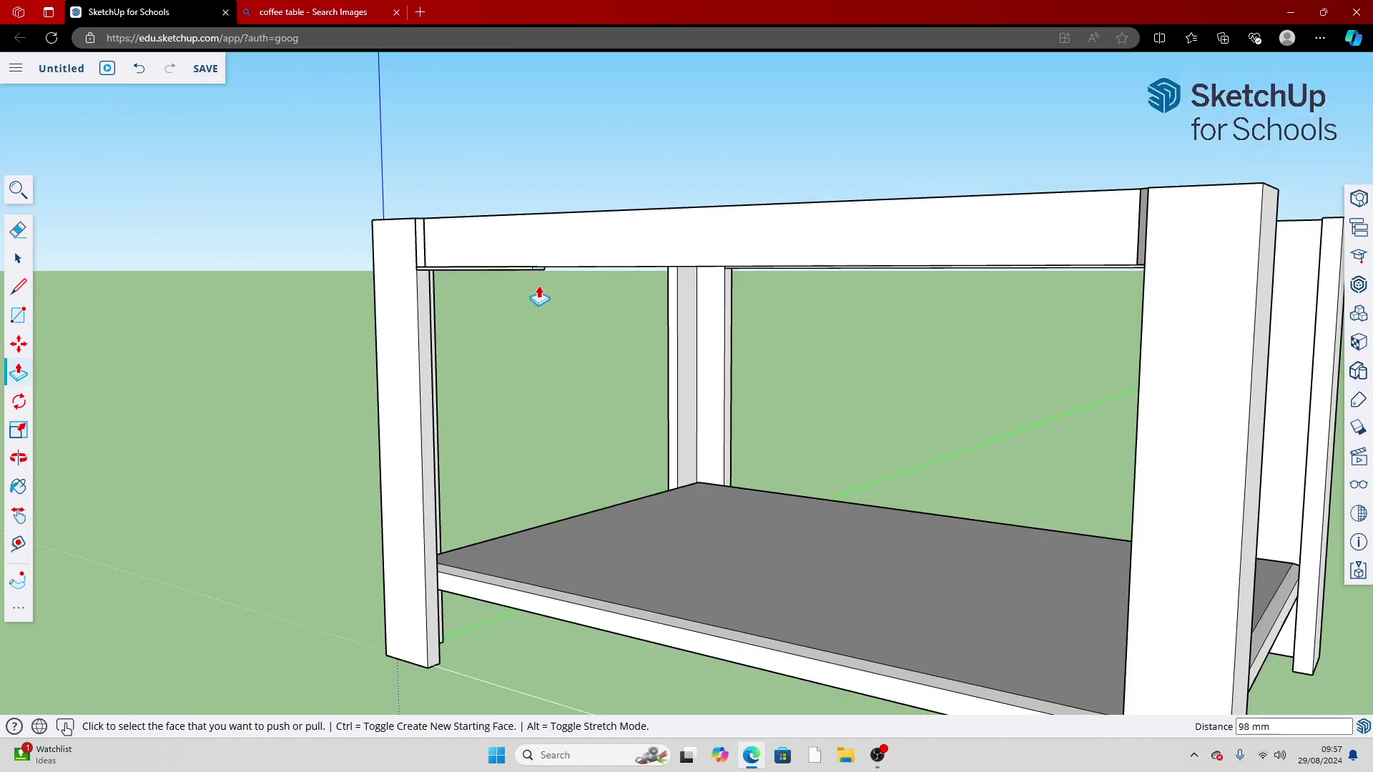
pyautogui.scroll(3, 546, 286)
pyautogui.click(533, 276)
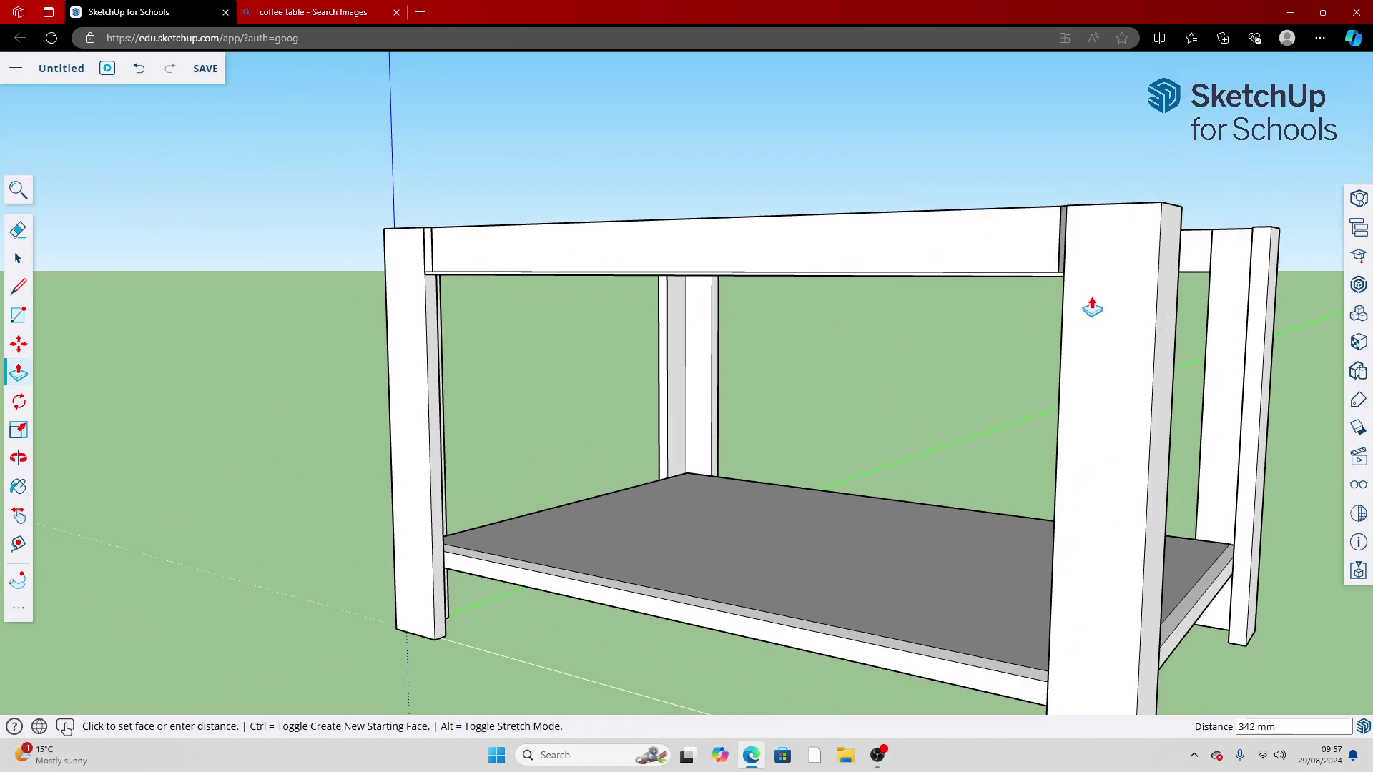
pyautogui.click(1068, 286)
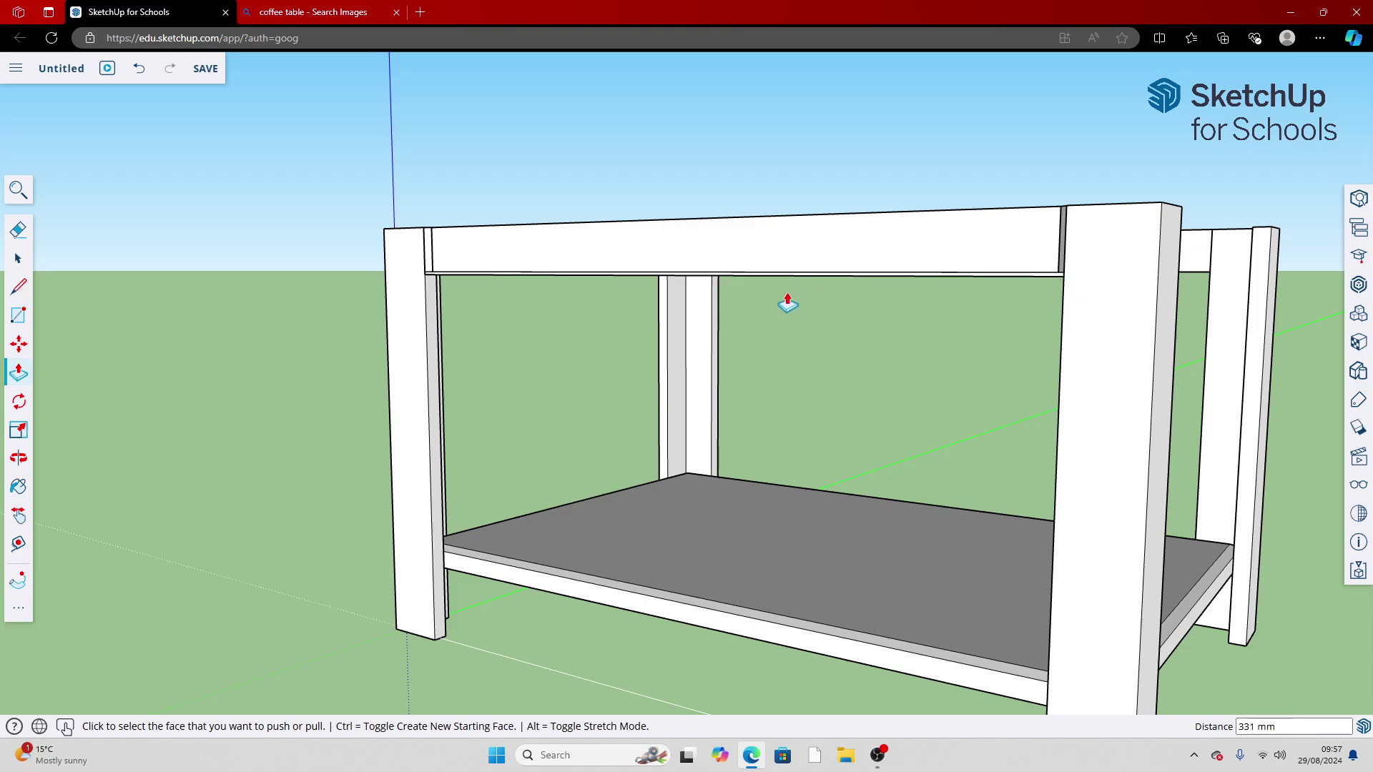
pyautogui.press('space')
pyautogui.click(18, 459)
pyautogui.moveTo(286, 469); pyautogui.dragTo(184, 554)
pyautogui.press('space')
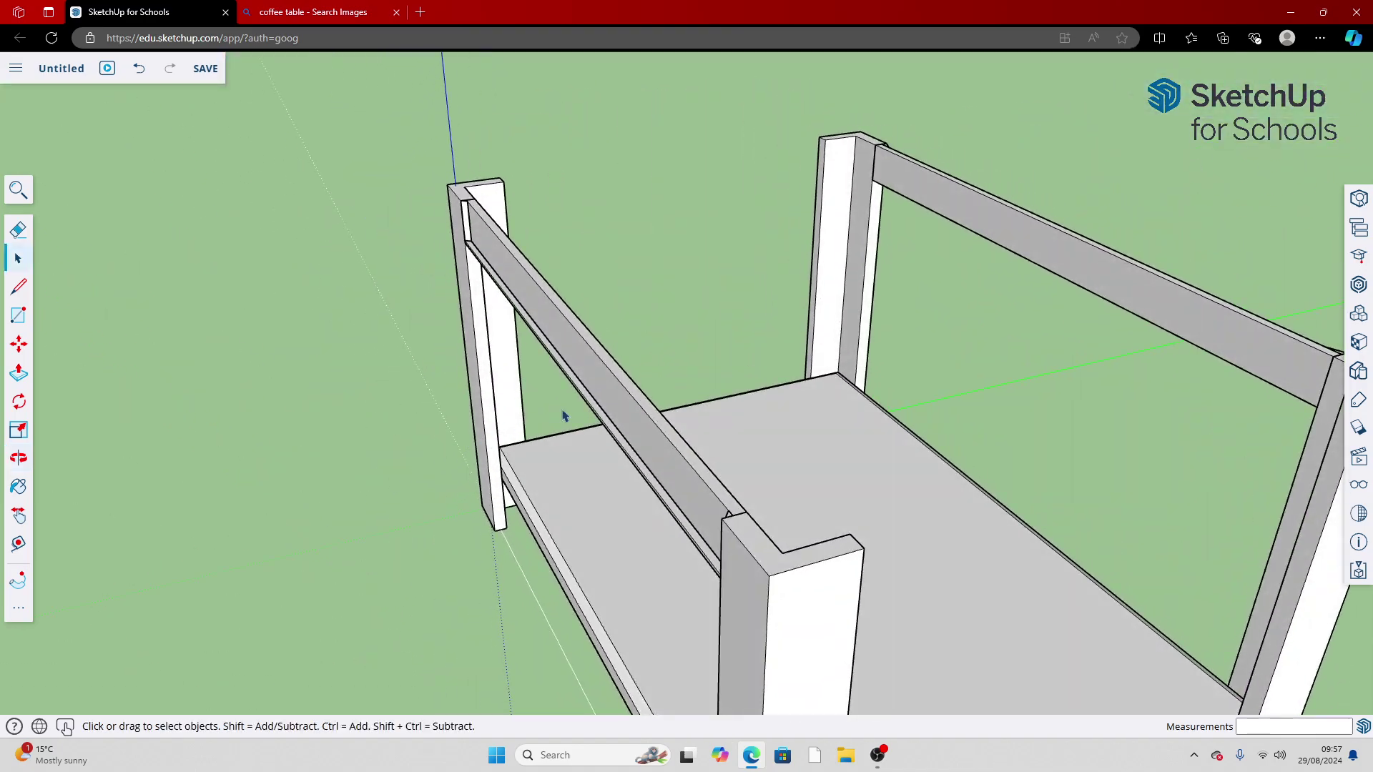
pyautogui.click(592, 404)
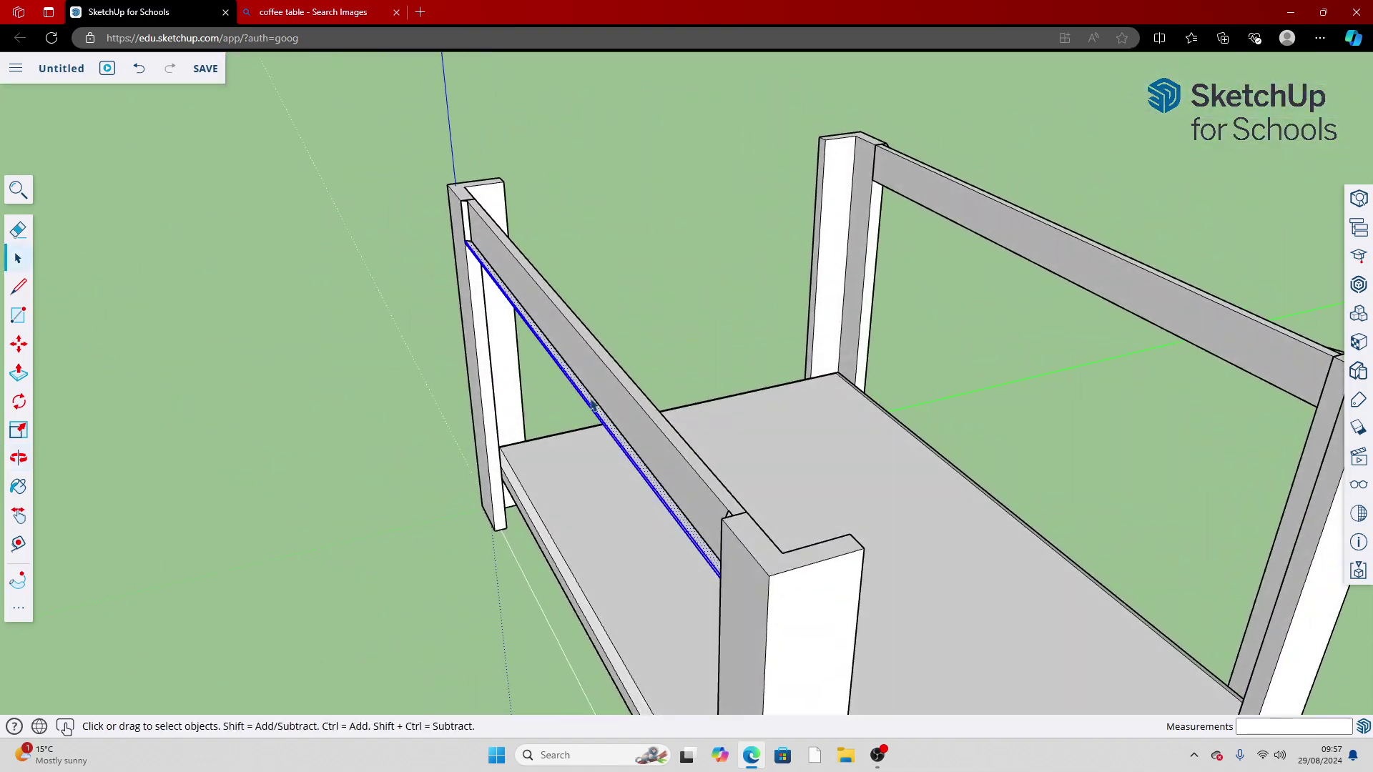
pyautogui.rightClick(593, 405)
pyautogui.click(549, 384)
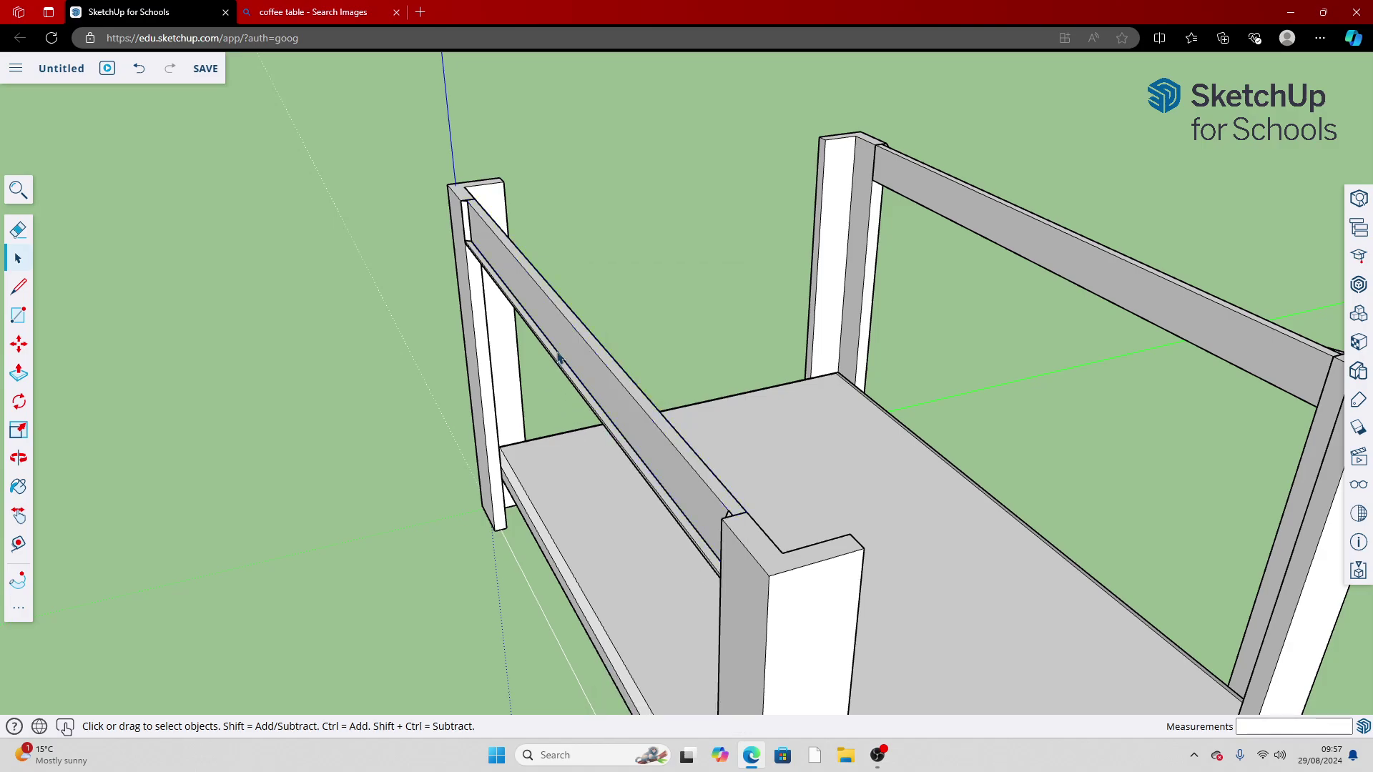
pyautogui.click(559, 362)
pyautogui.rightClick(558, 364)
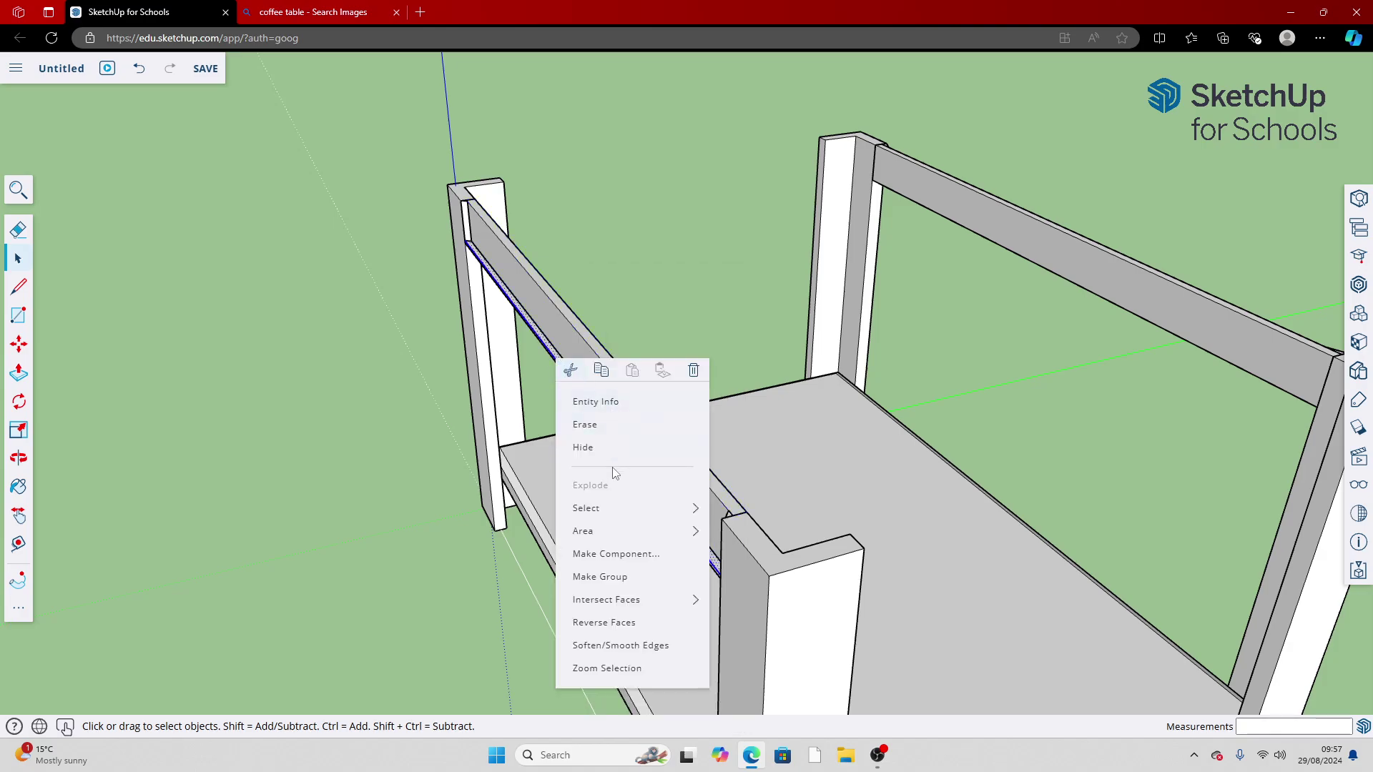
pyautogui.press('Escape')
# Select the whole thin strip beneath the rail and make it a component with the default settings
pyautogui.scroll(6, 555, 331)
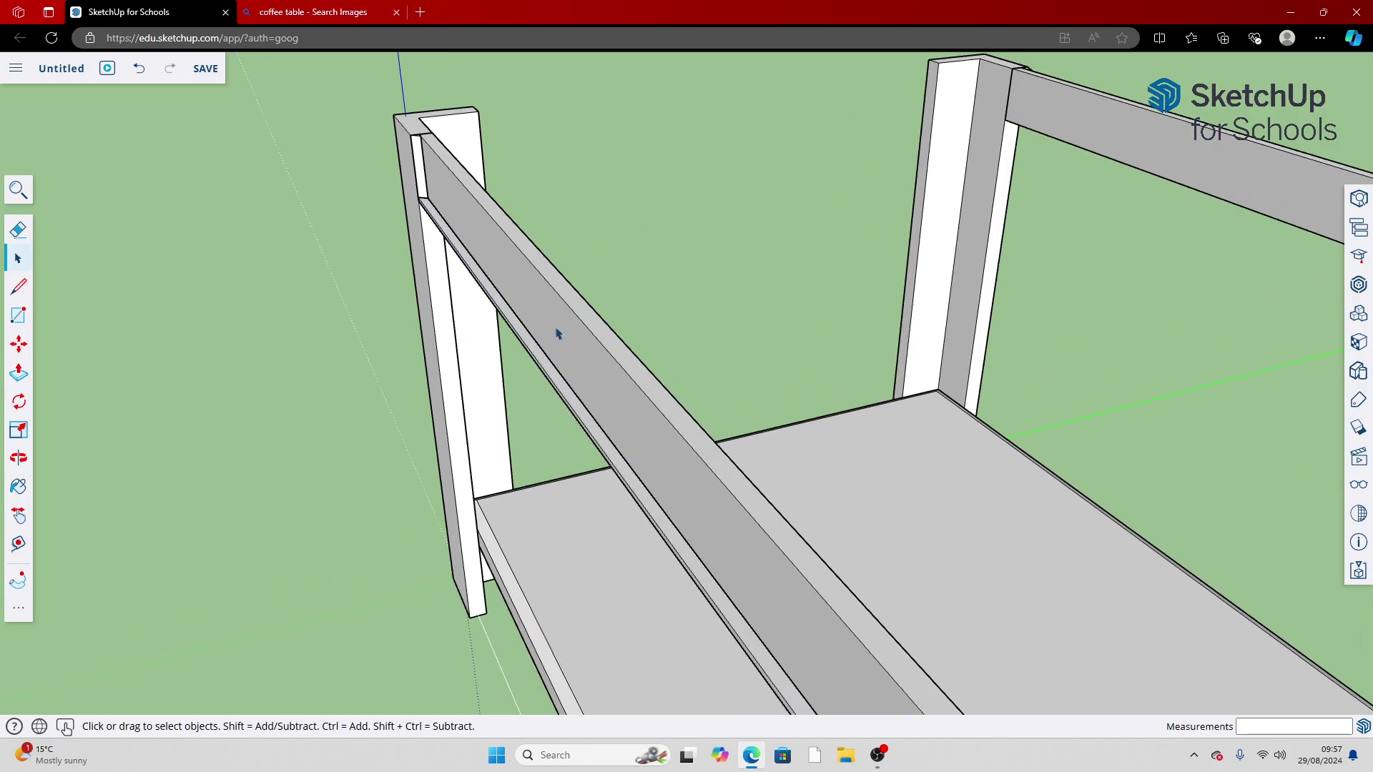
pyautogui.keyDown('ctrl'); pyautogui.click(634, 353); pyautogui.keyUp('ctrl')
pyautogui.keyDown('ctrl'); pyautogui.click(623, 373); pyautogui.keyUp('ctrl')
pyautogui.rightClick(623, 373)
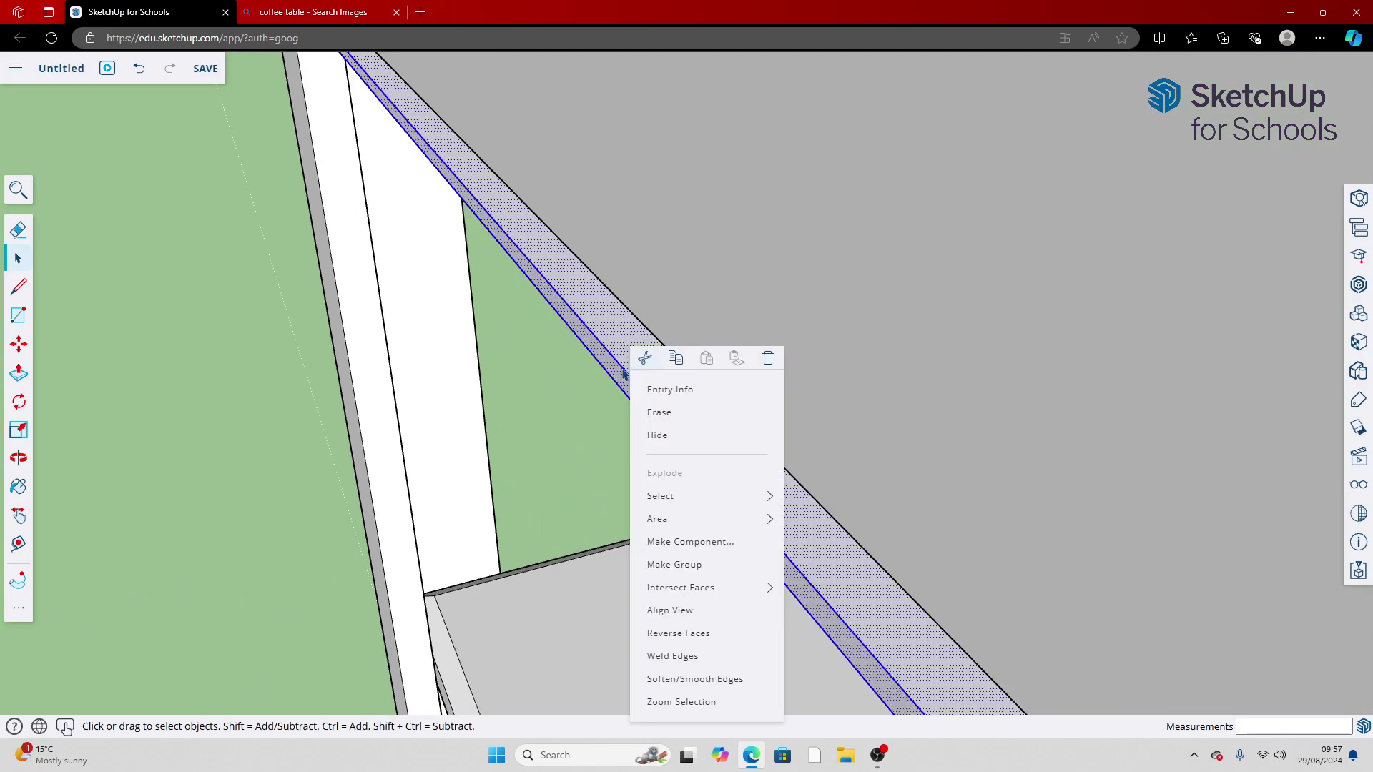
pyautogui.click(690, 542)
pyautogui.press('Return')
# Place a copy of the strip component about 264 mm across the table towards the opposite rail
pyautogui.scroll(-8, 791, 466)
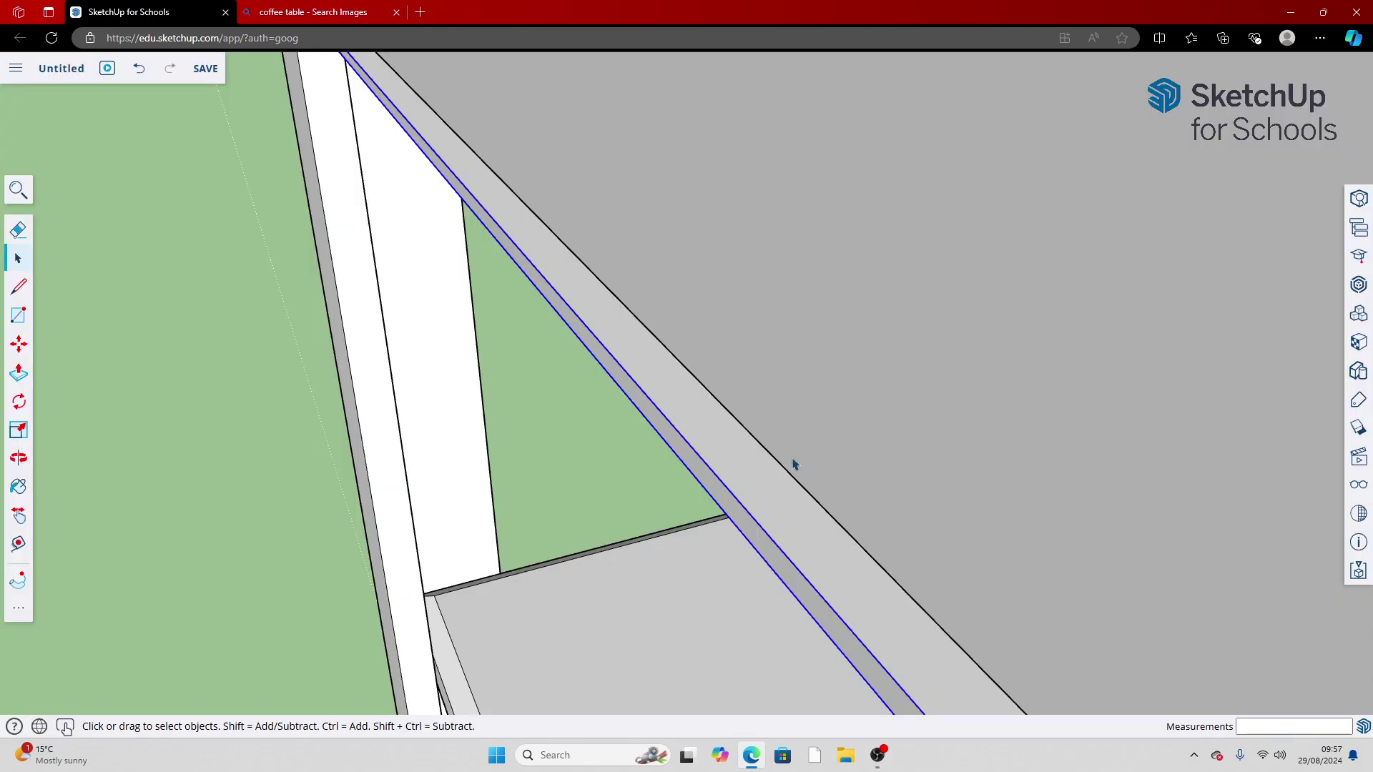
pyautogui.click(19, 344)
pyautogui.press('ctrl')
pyautogui.click(788, 420)
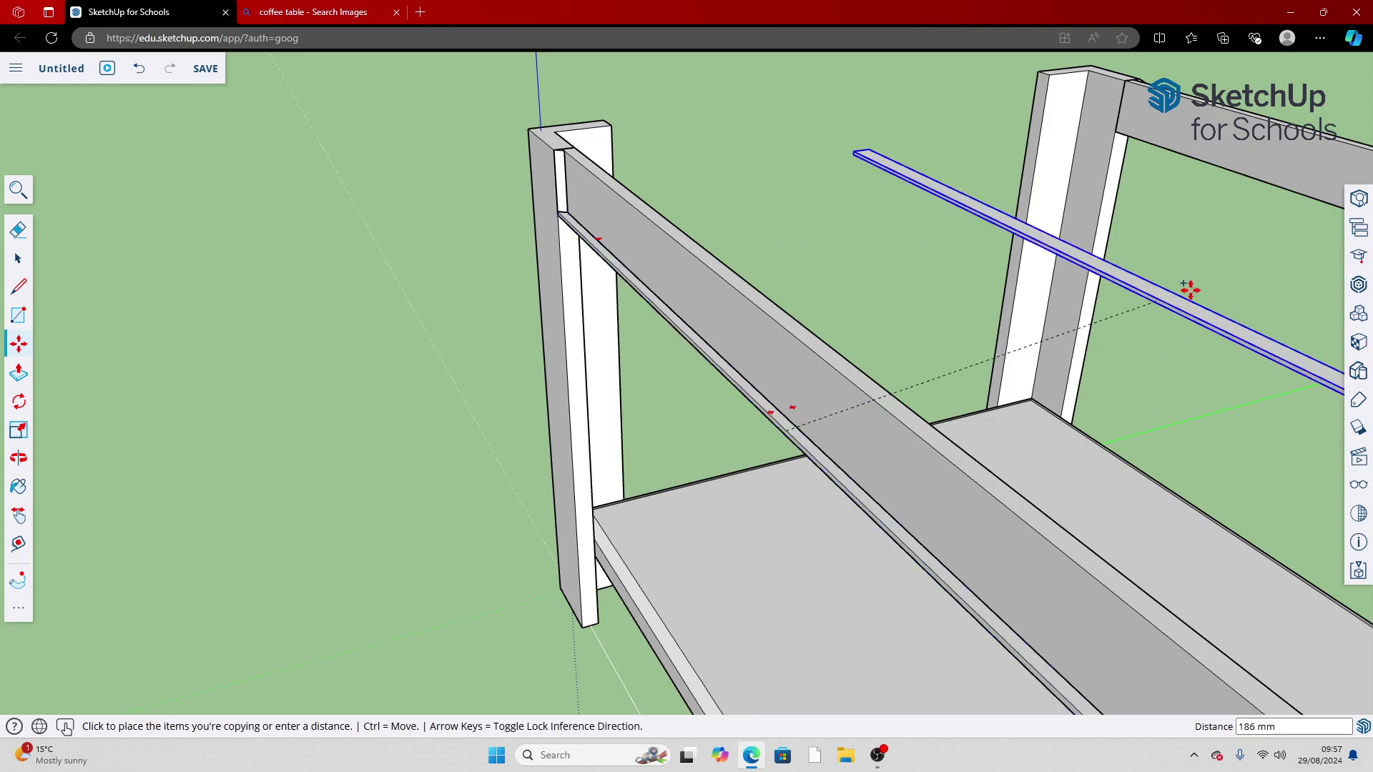
pyautogui.click(1302, 276)
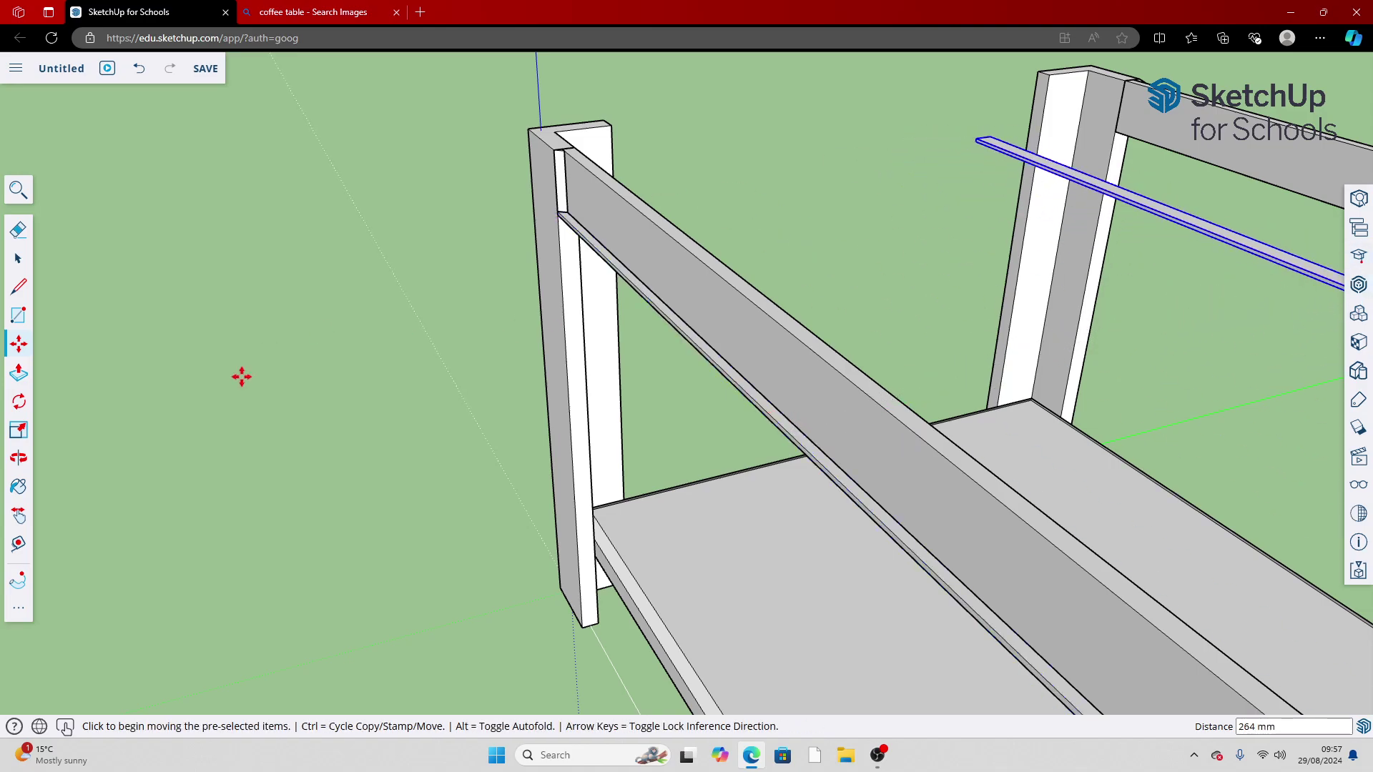
# Move the copied strip across the table until it sits roughly beneath the opposite side rail
pyautogui.click(19, 456)
pyautogui.moveTo(300, 401); pyautogui.dragTo(256, 499)
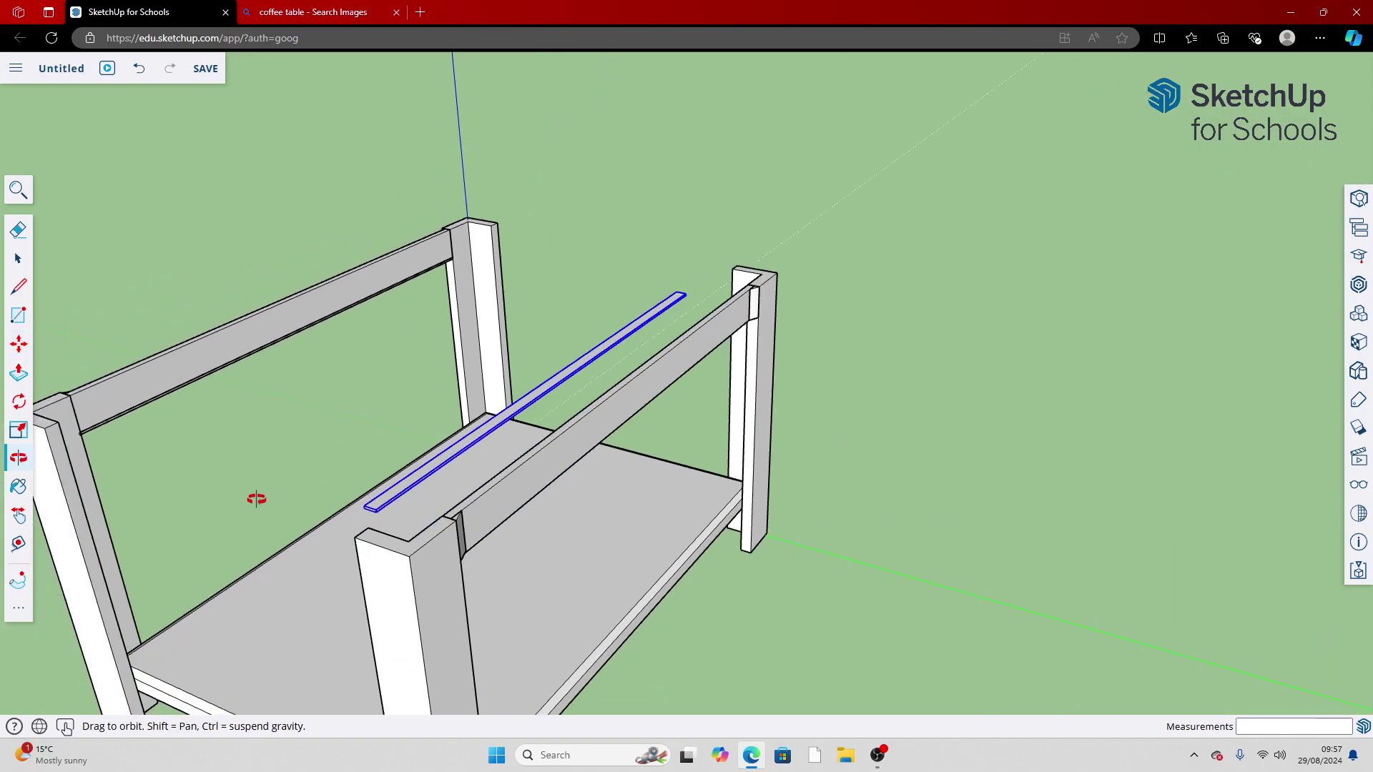
pyautogui.click(18, 344)
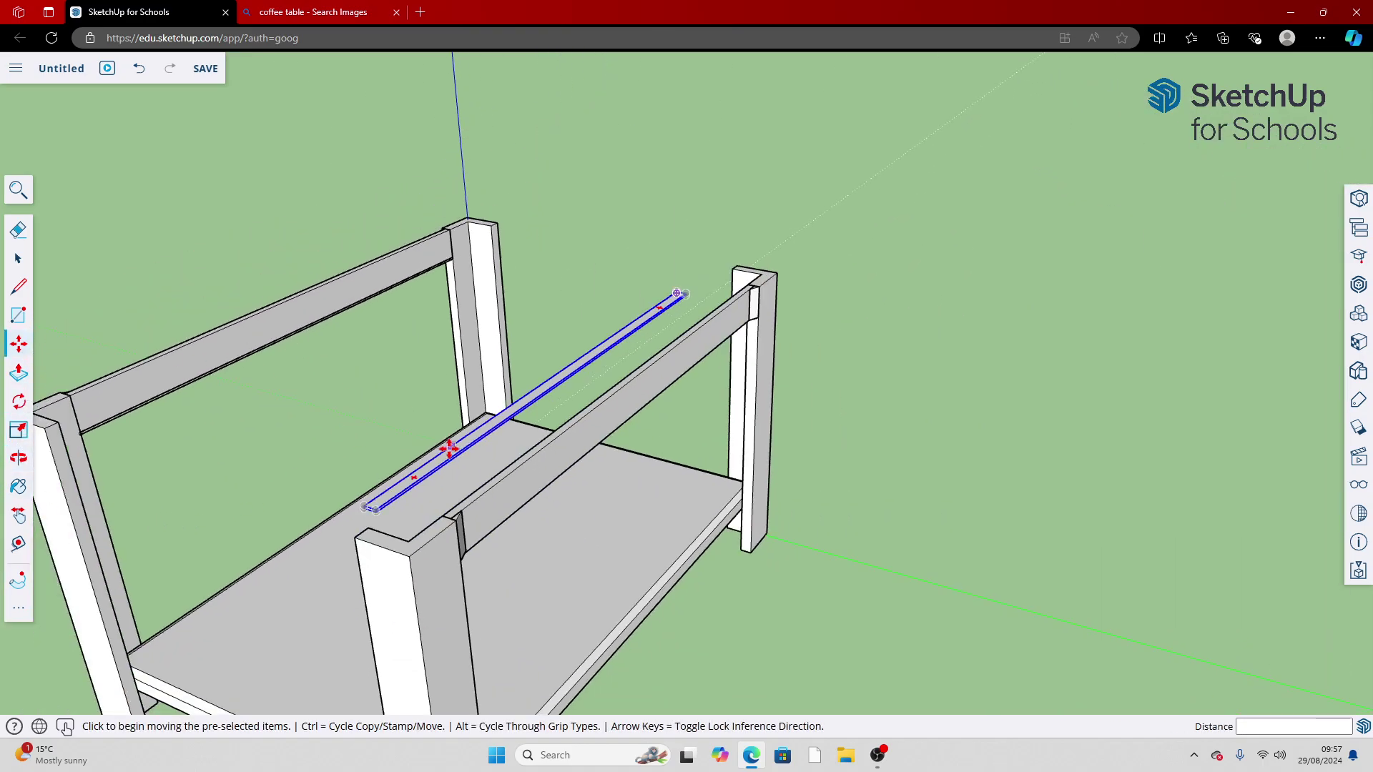
pyautogui.click(536, 496)
# Shift the strip about 7 mm and a further 3 mm until its end meets the lower corner of the wedge at the leg
pyautogui.scroll(5, 628, 505)
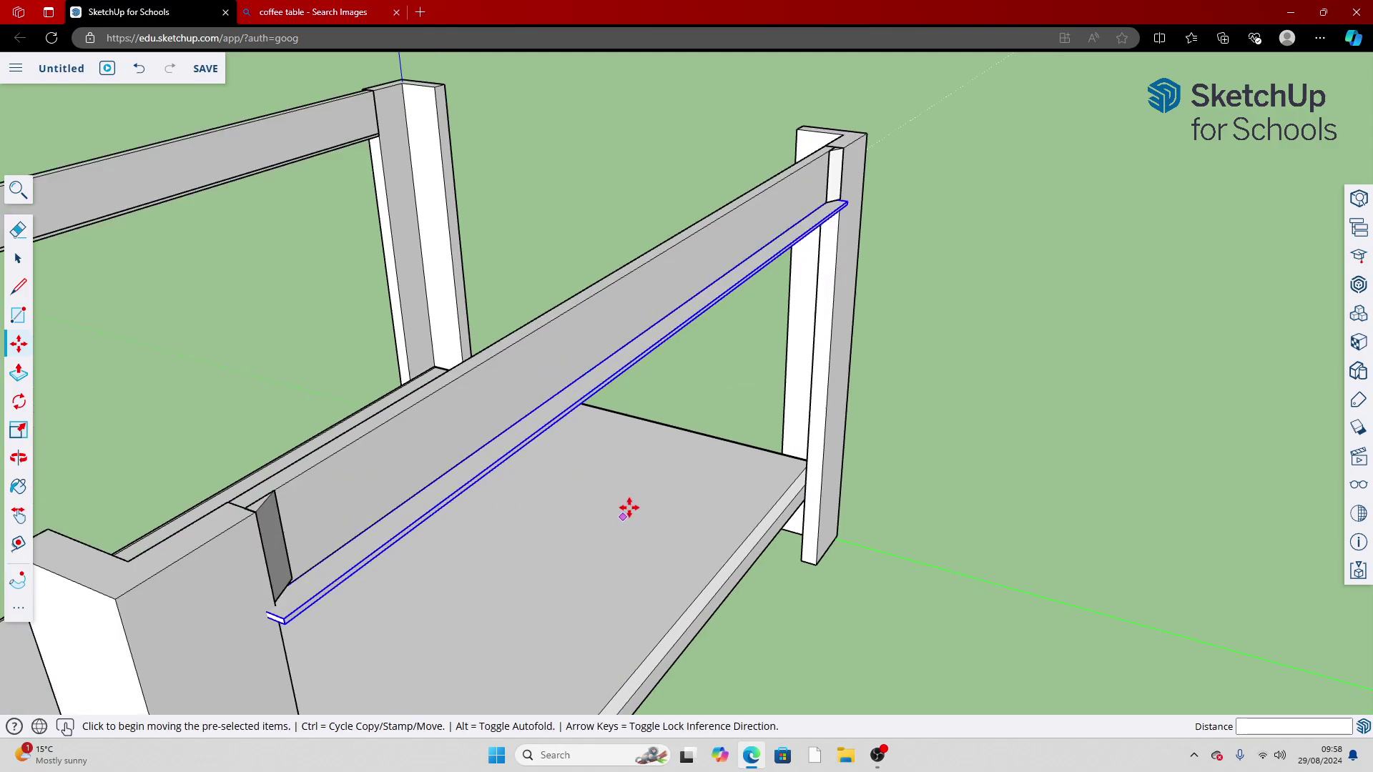
pyautogui.scroll(5, 894, 107)
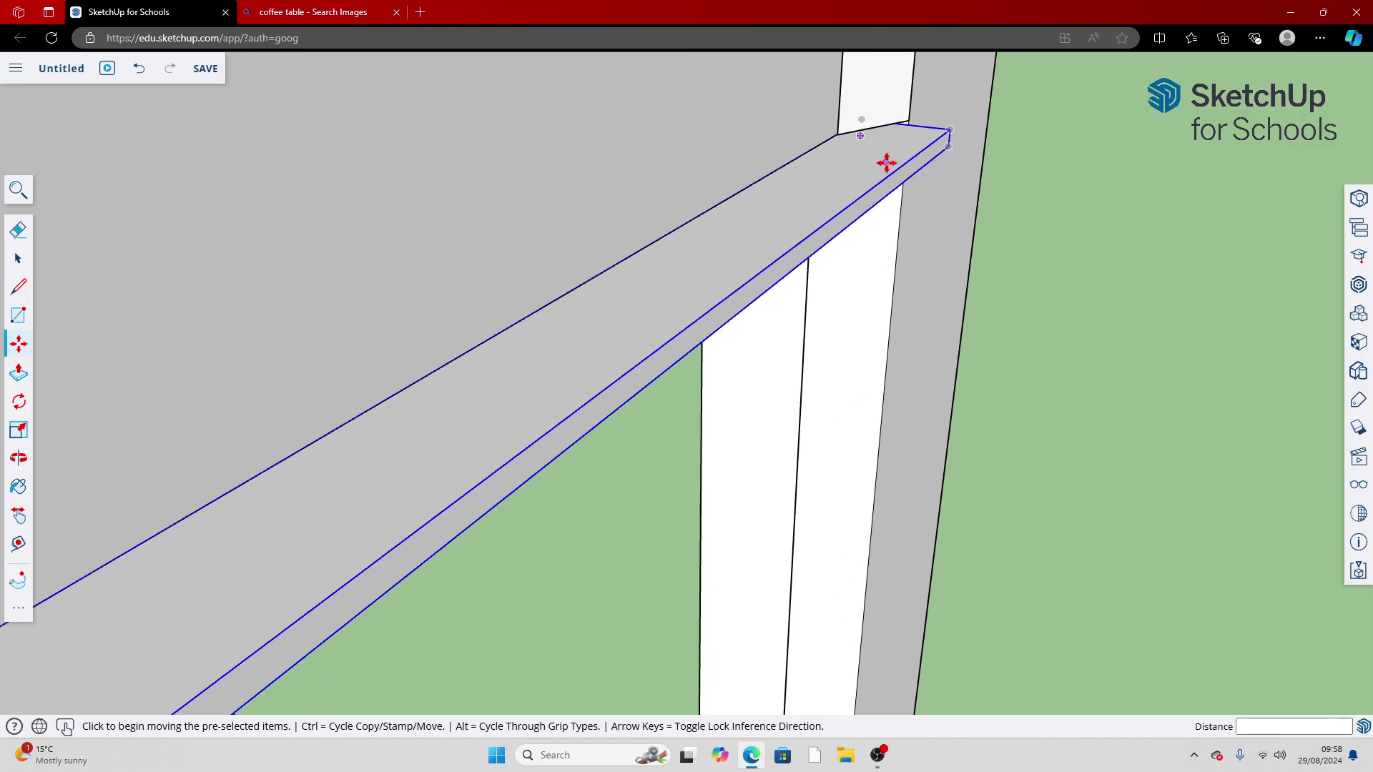
pyautogui.click(881, 157)
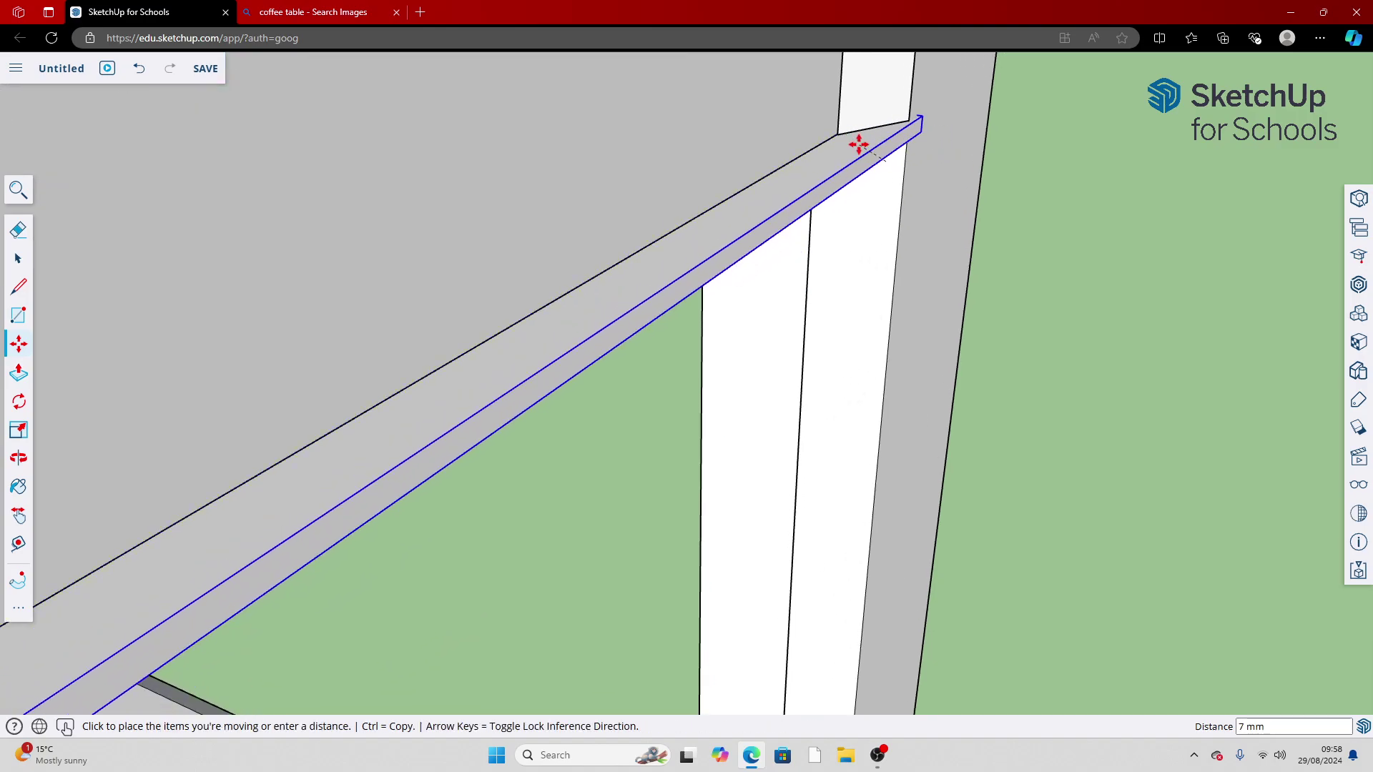
pyautogui.click(910, 126)
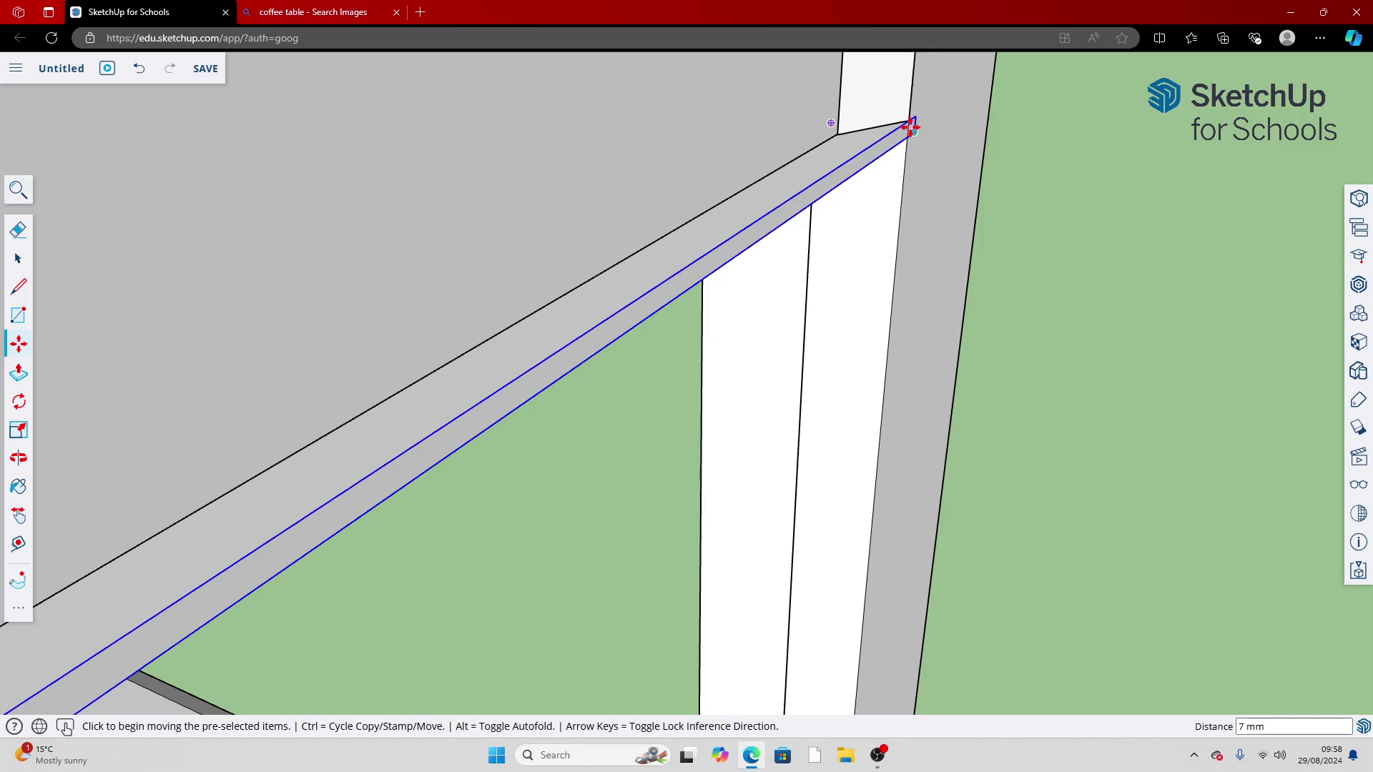
pyautogui.click(889, 134)
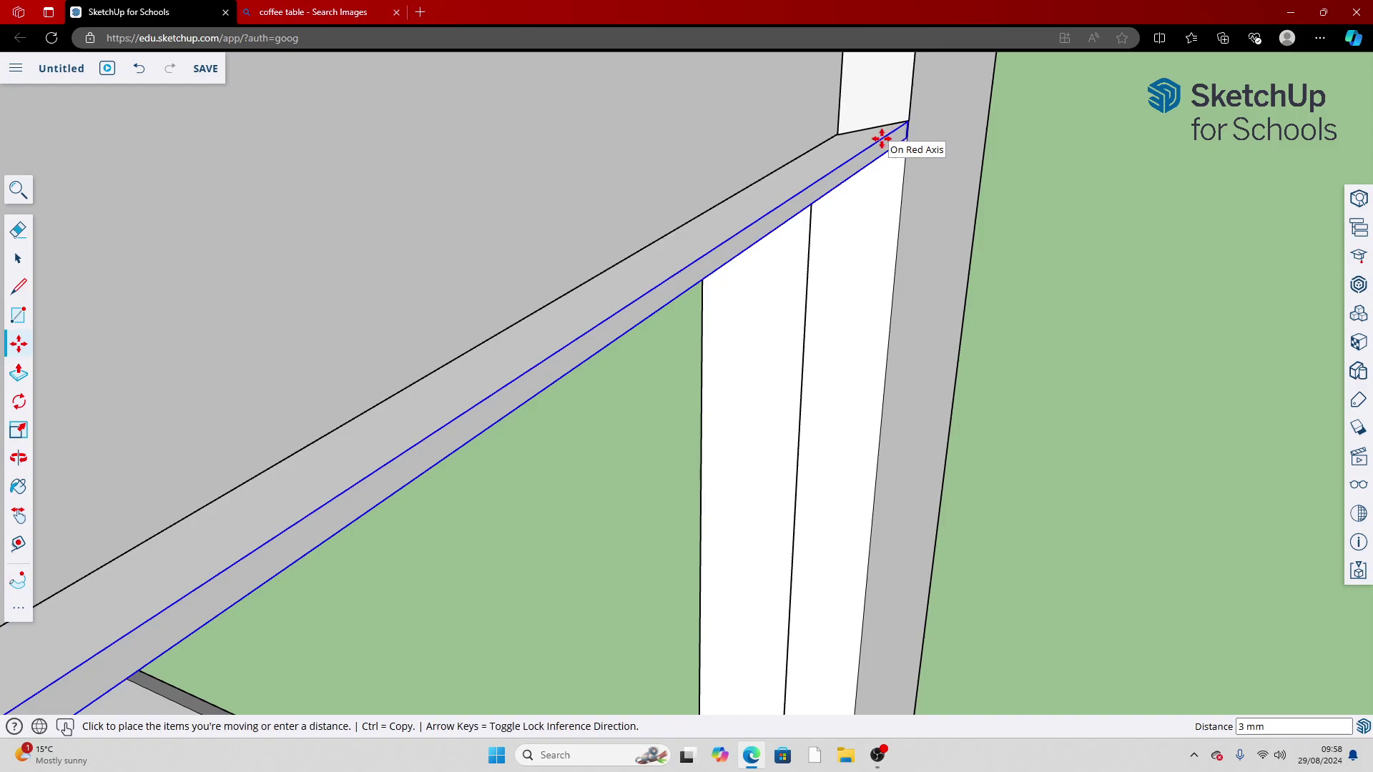
pyautogui.click(882, 133)
pyautogui.scroll(-10, 983, 217)
pyautogui.press('space')
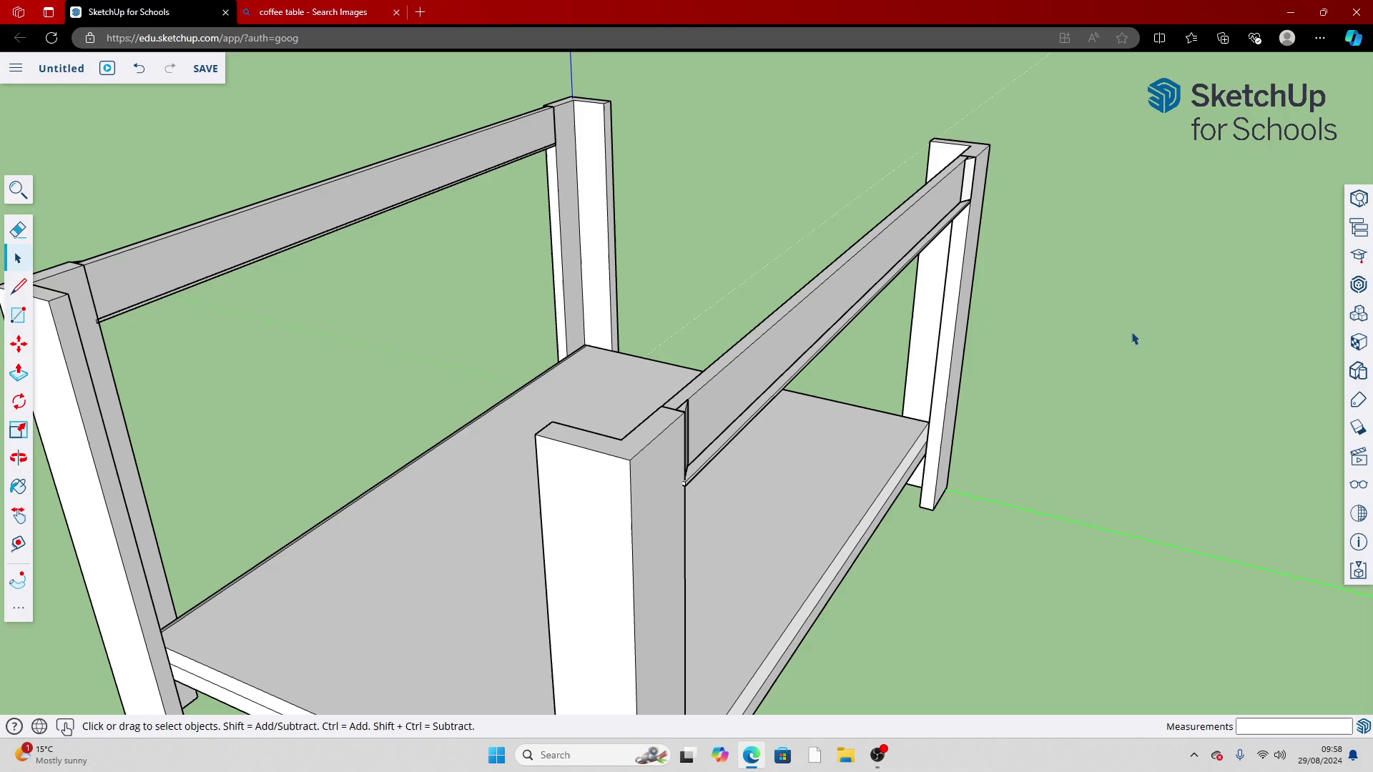
pyautogui.scroll(-3, 175, 419)
pyautogui.scroll(6, 67, 460)
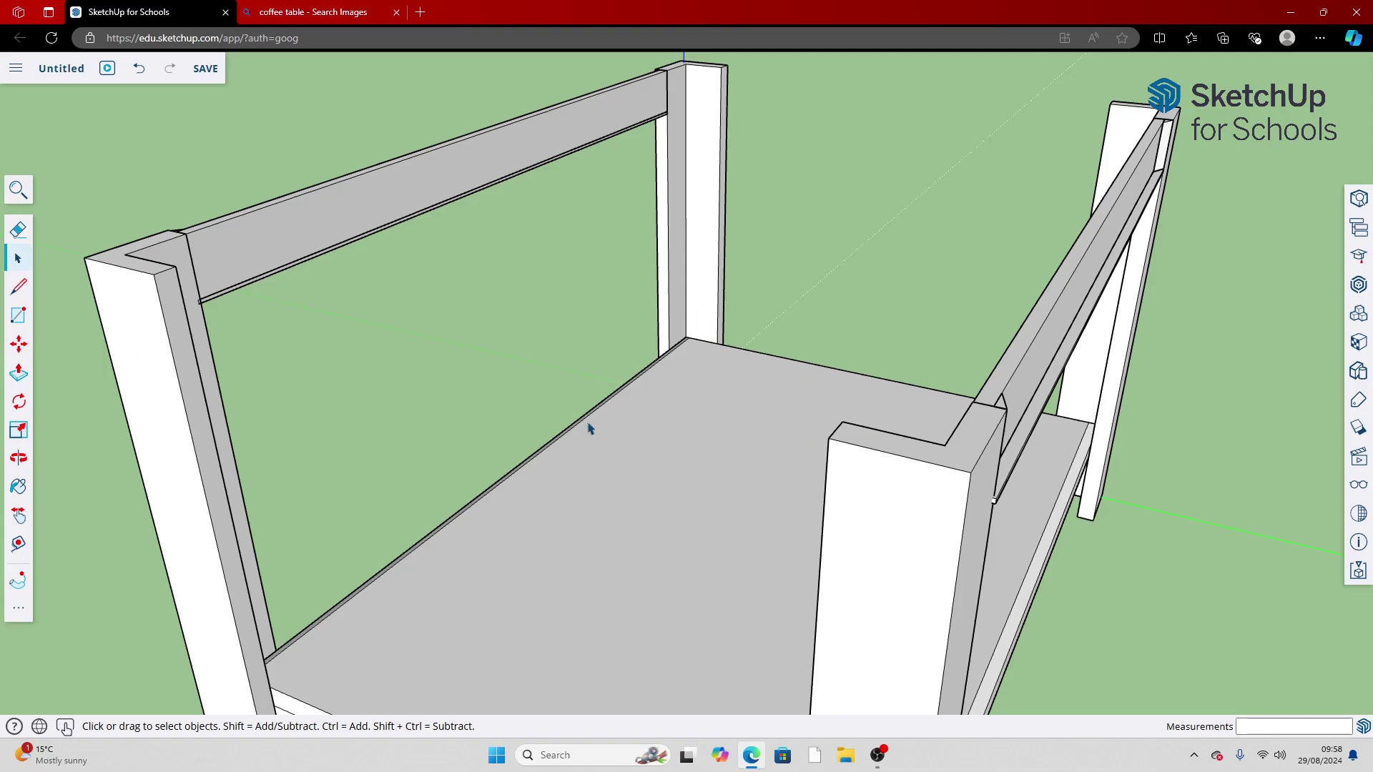
pyautogui.click(20, 316)
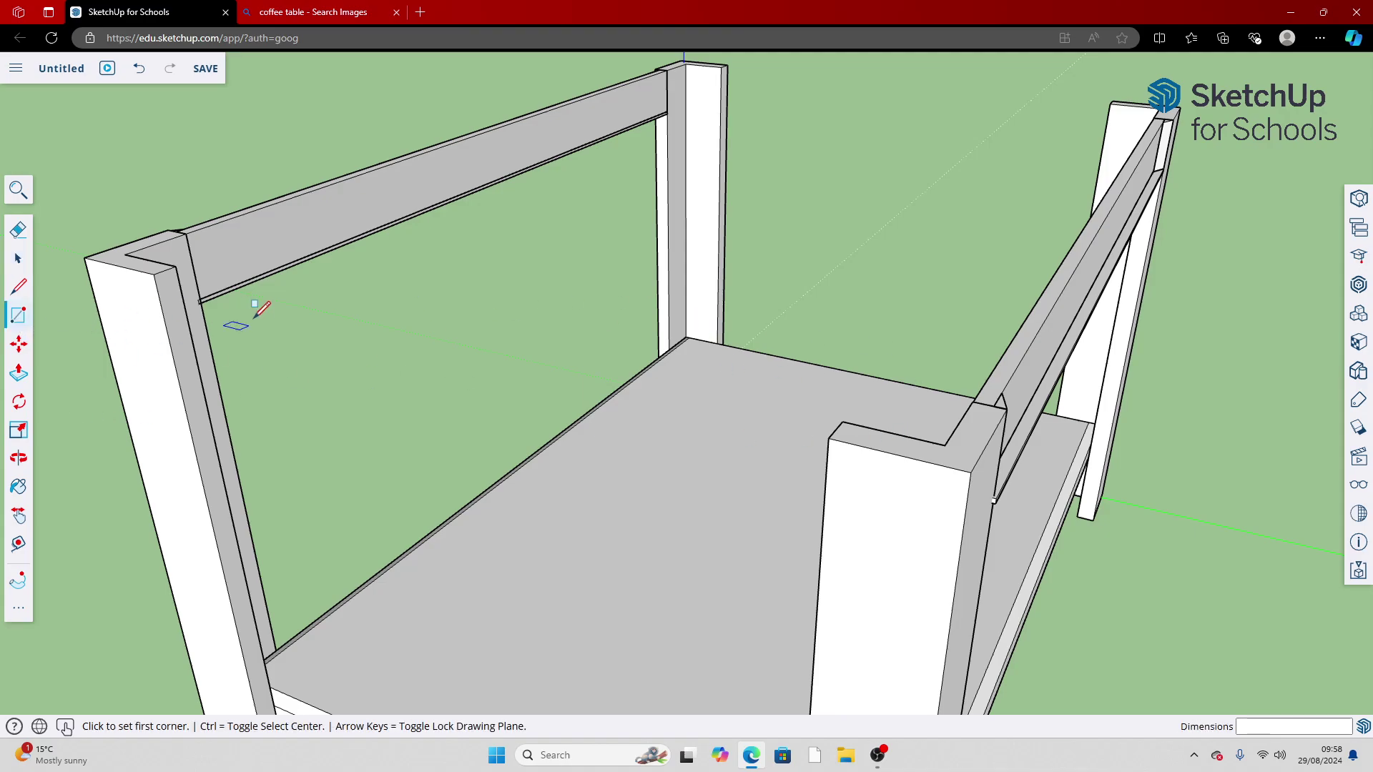
pyautogui.click(154, 274)
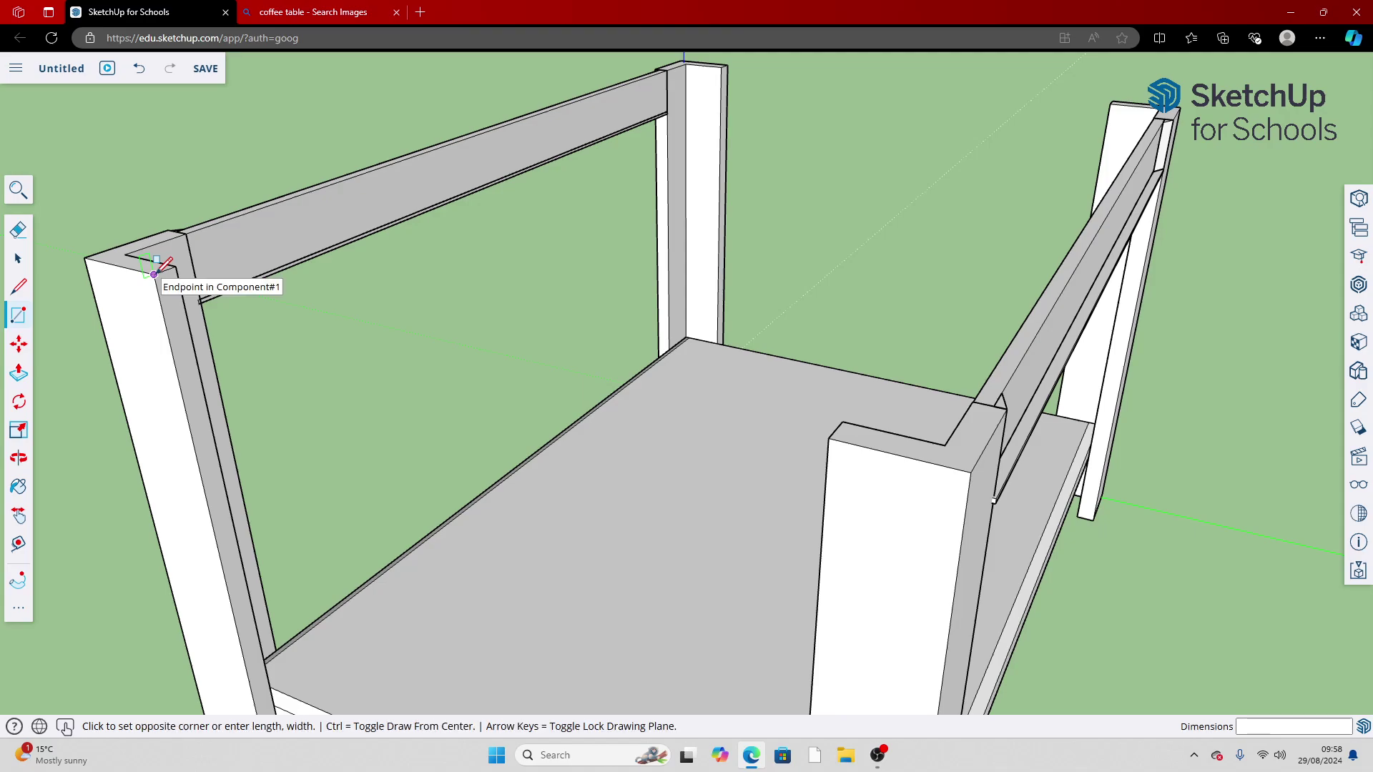
pyautogui.press('space')
# Draw a rectangle of about 5 by 30 mm at the top of the leg's inner face, at the open end of the table
pyautogui.click(28, 324)
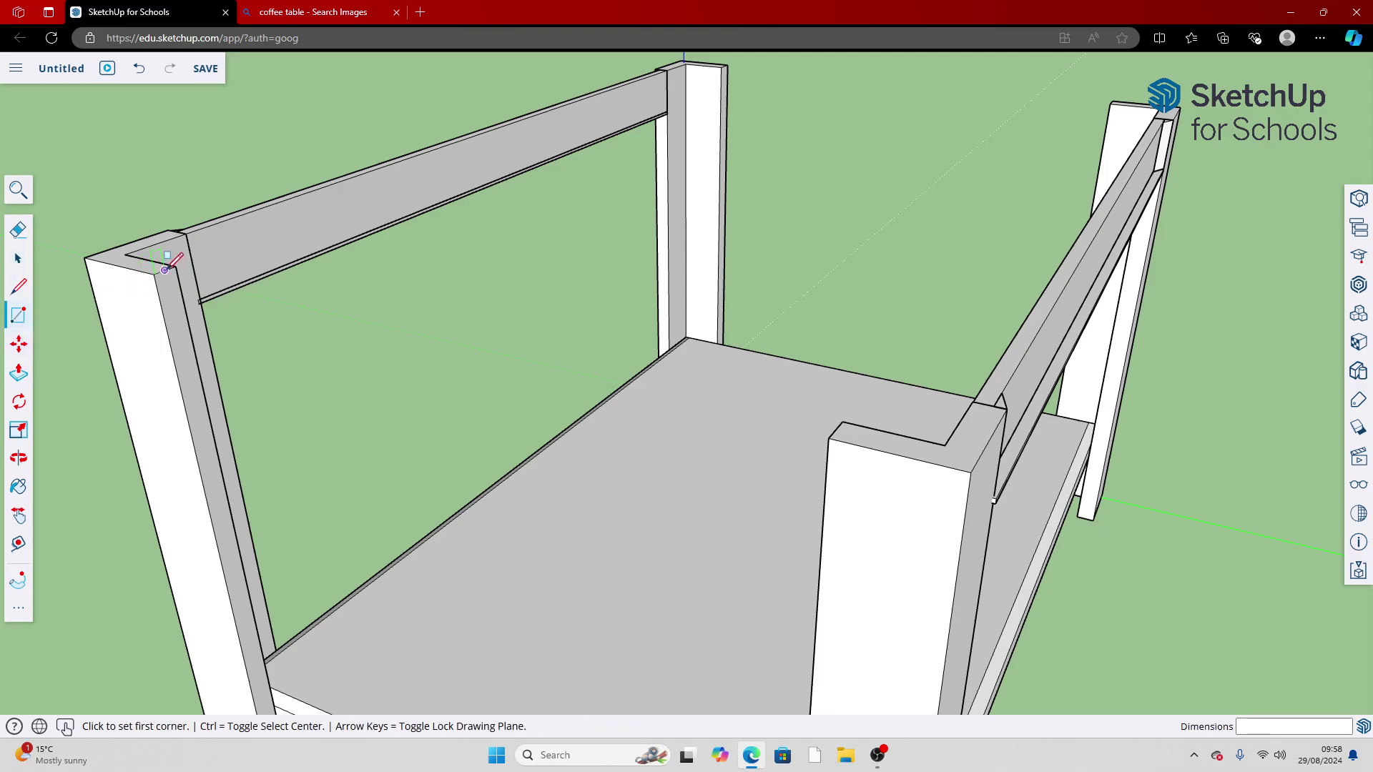
pyautogui.click(164, 269)
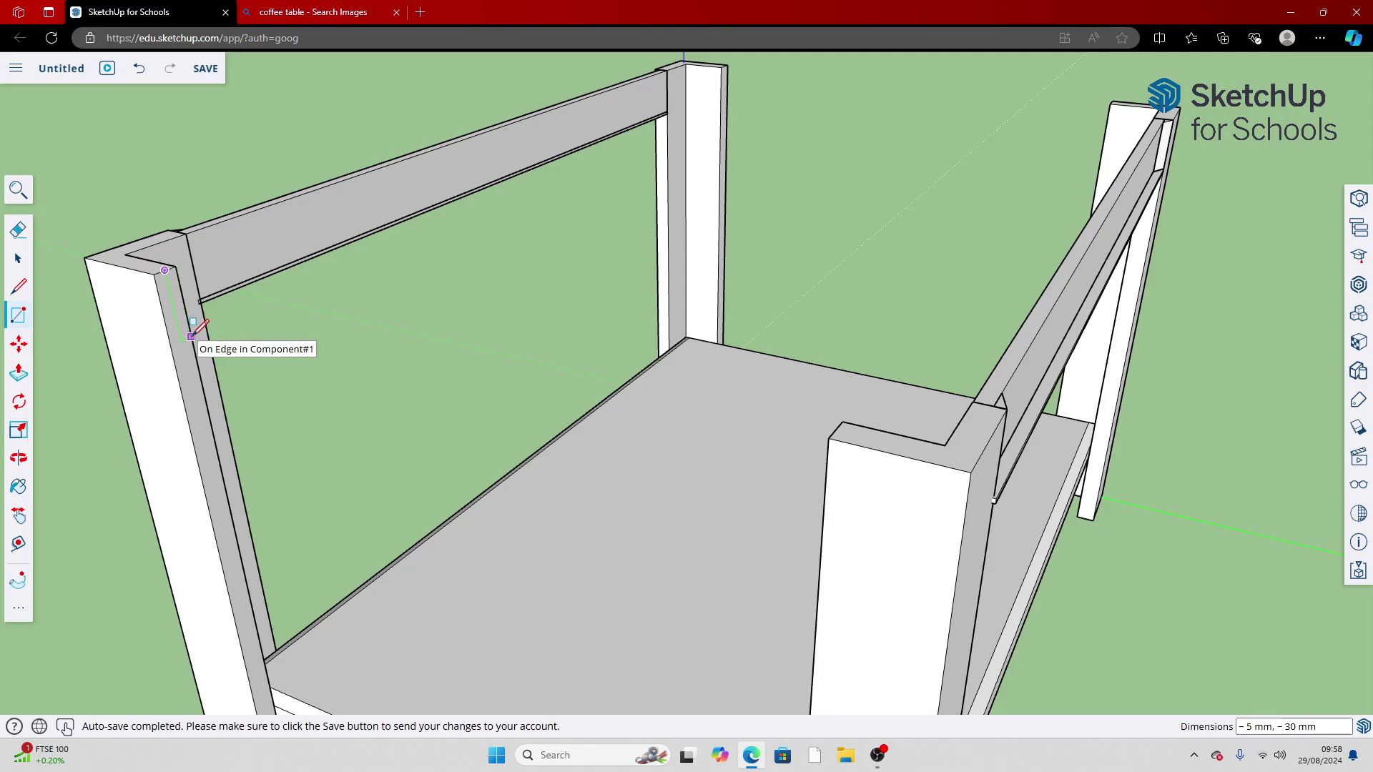
pyautogui.press('Escape')
pyautogui.moveTo(180, 337); pyautogui.dragTo(159, 355, button='middle')
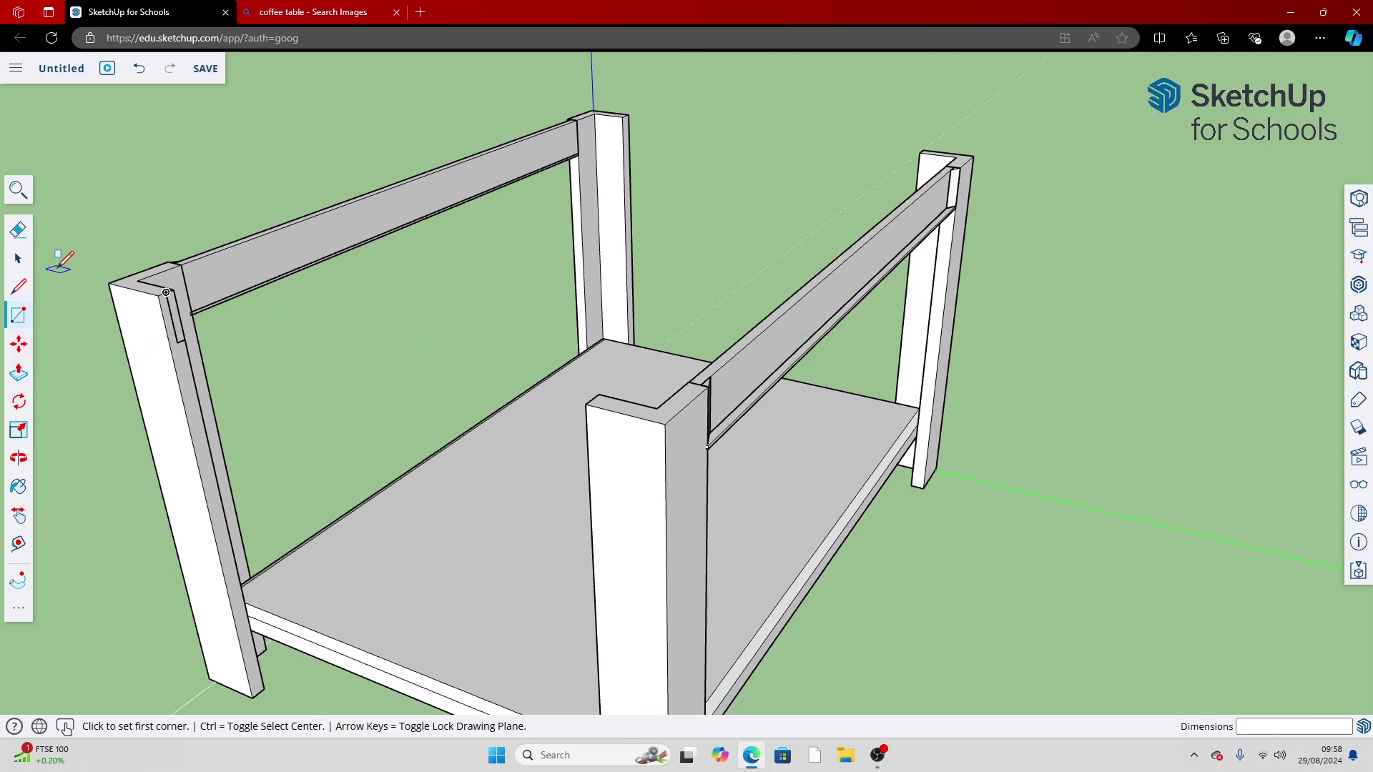
# Extrude the small rectangle across the open end to the opposite leg to form an end rail
pyautogui.click(18, 372)
pyautogui.click(180, 325)
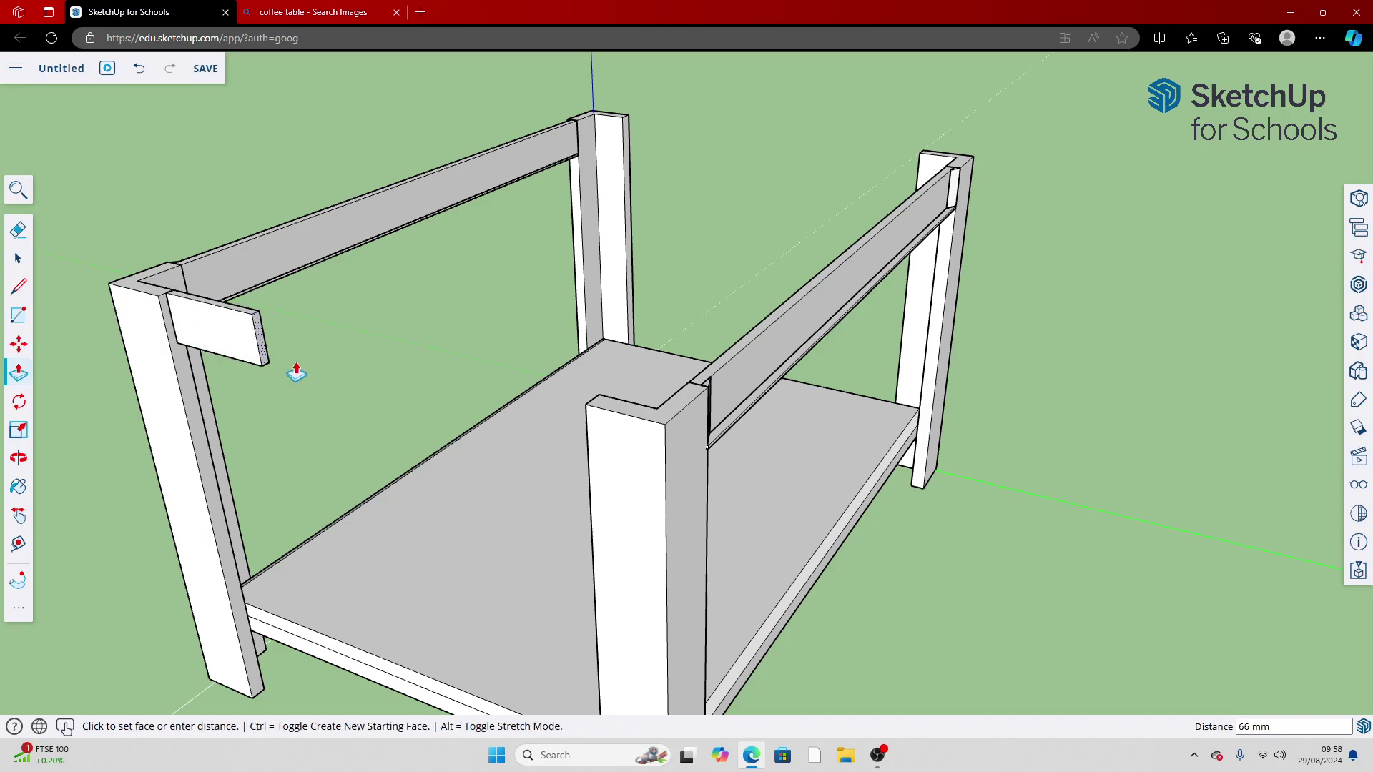
pyautogui.click(598, 438)
pyautogui.press('space')
# Select the whole end rail and make it a component with the default settings
pyautogui.click(432, 384)
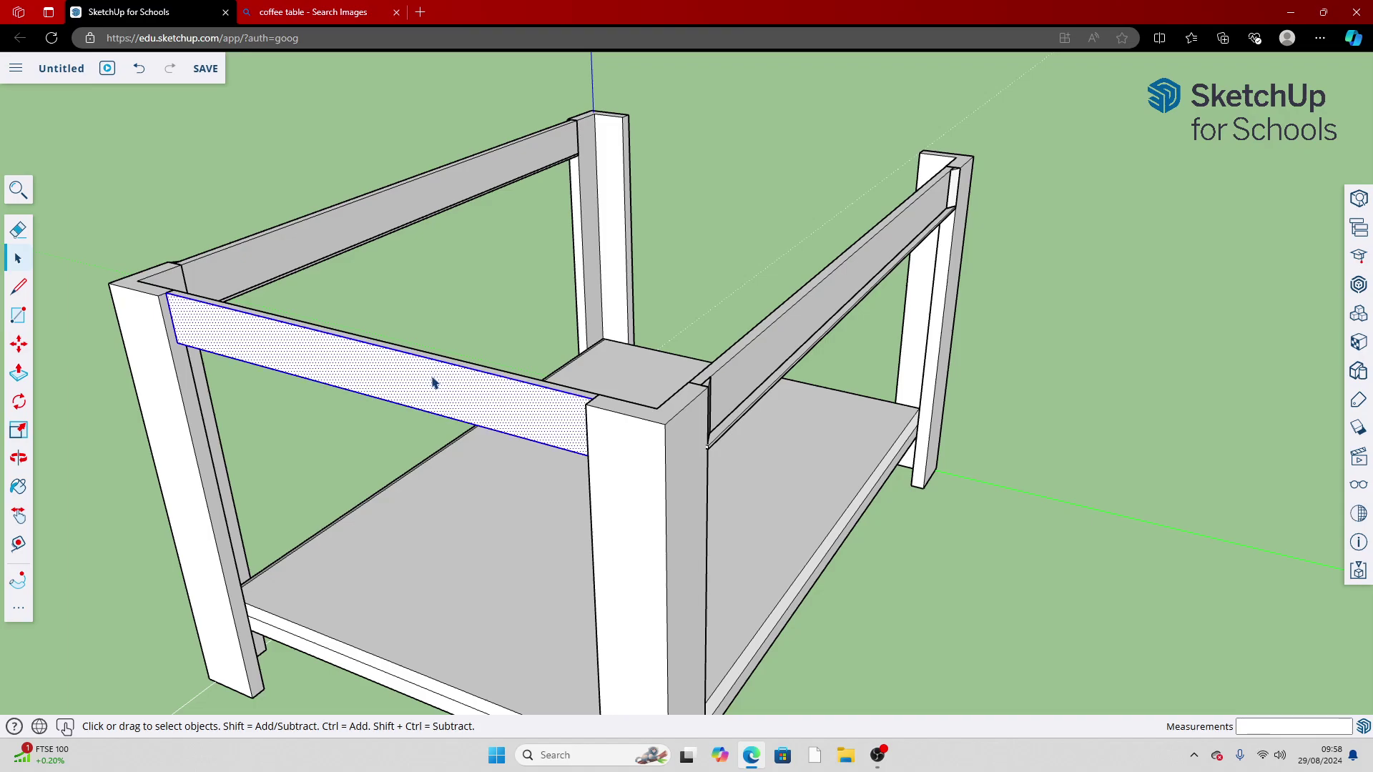
pyautogui.doubleClick(432, 383)
pyautogui.rightClick(433, 383)
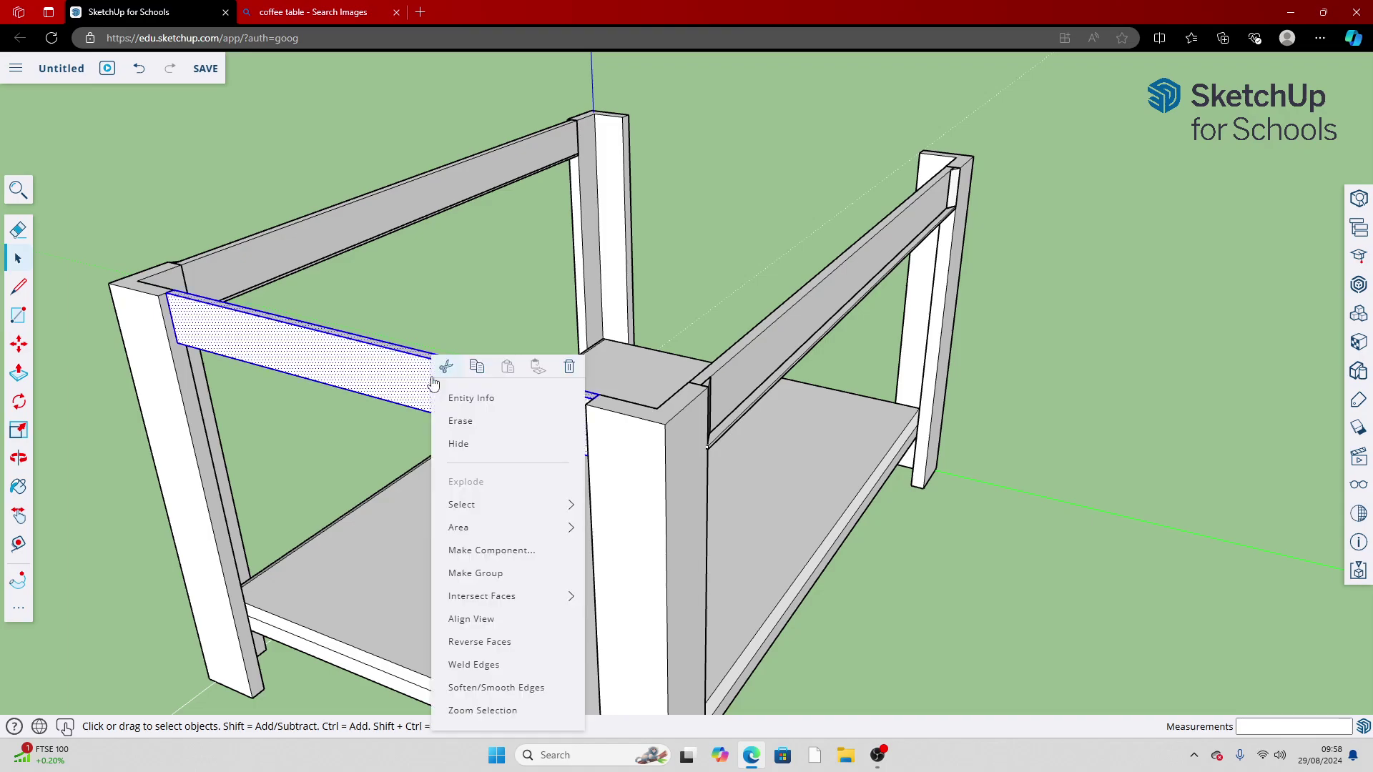
pyautogui.click(515, 549)
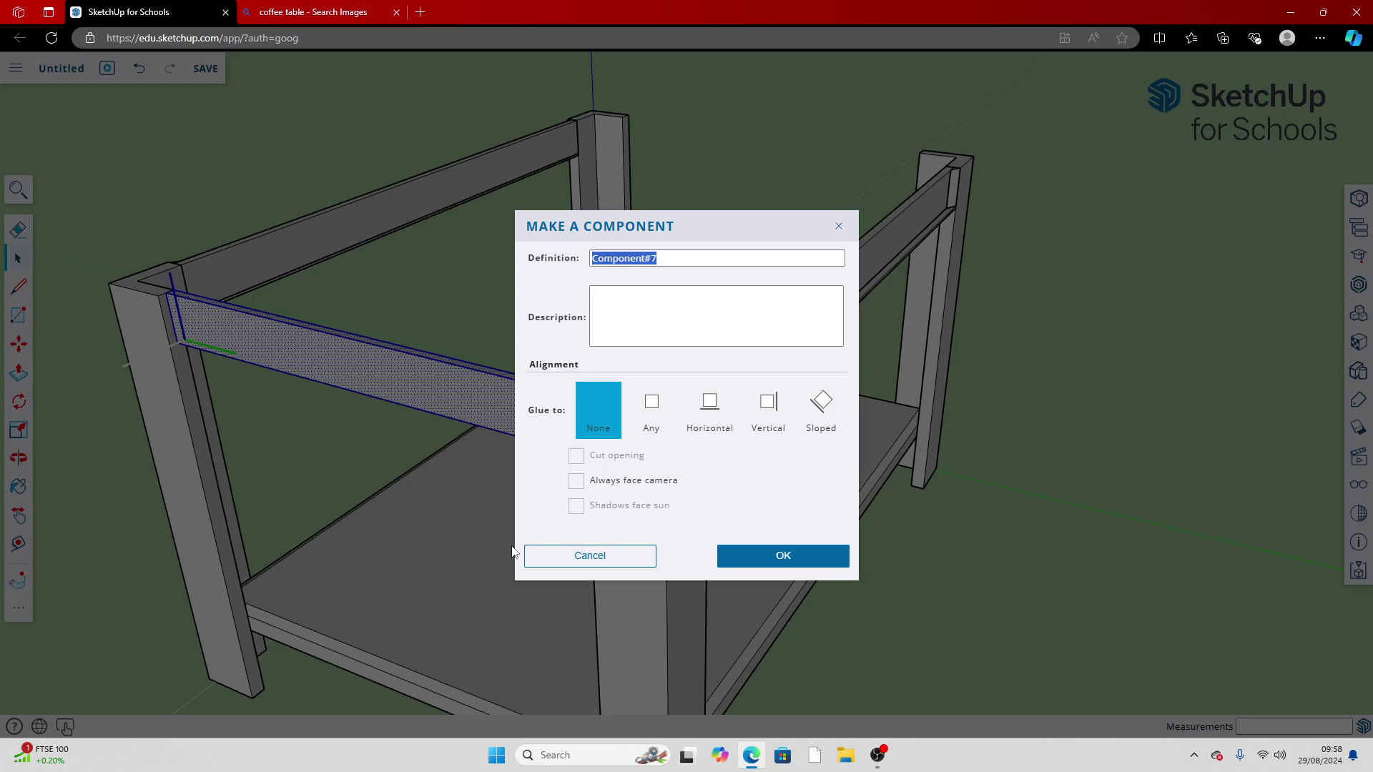
pyautogui.click(786, 560)
# Copy the end rail about 496 mm along the red axis to sit between the two legs at the far end
pyautogui.scroll(-4, 781, 570)
pyautogui.scroll(-1, 571, 380)
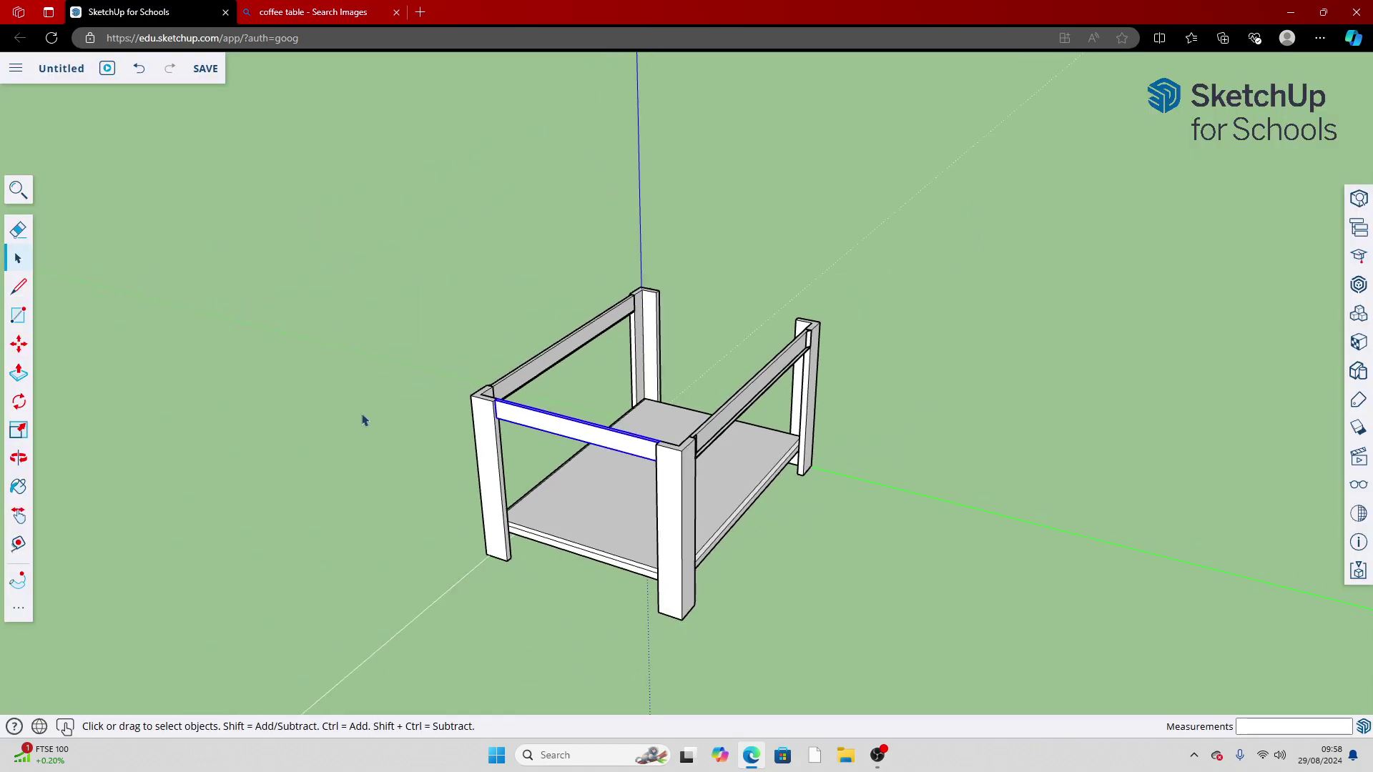
pyautogui.click(19, 343)
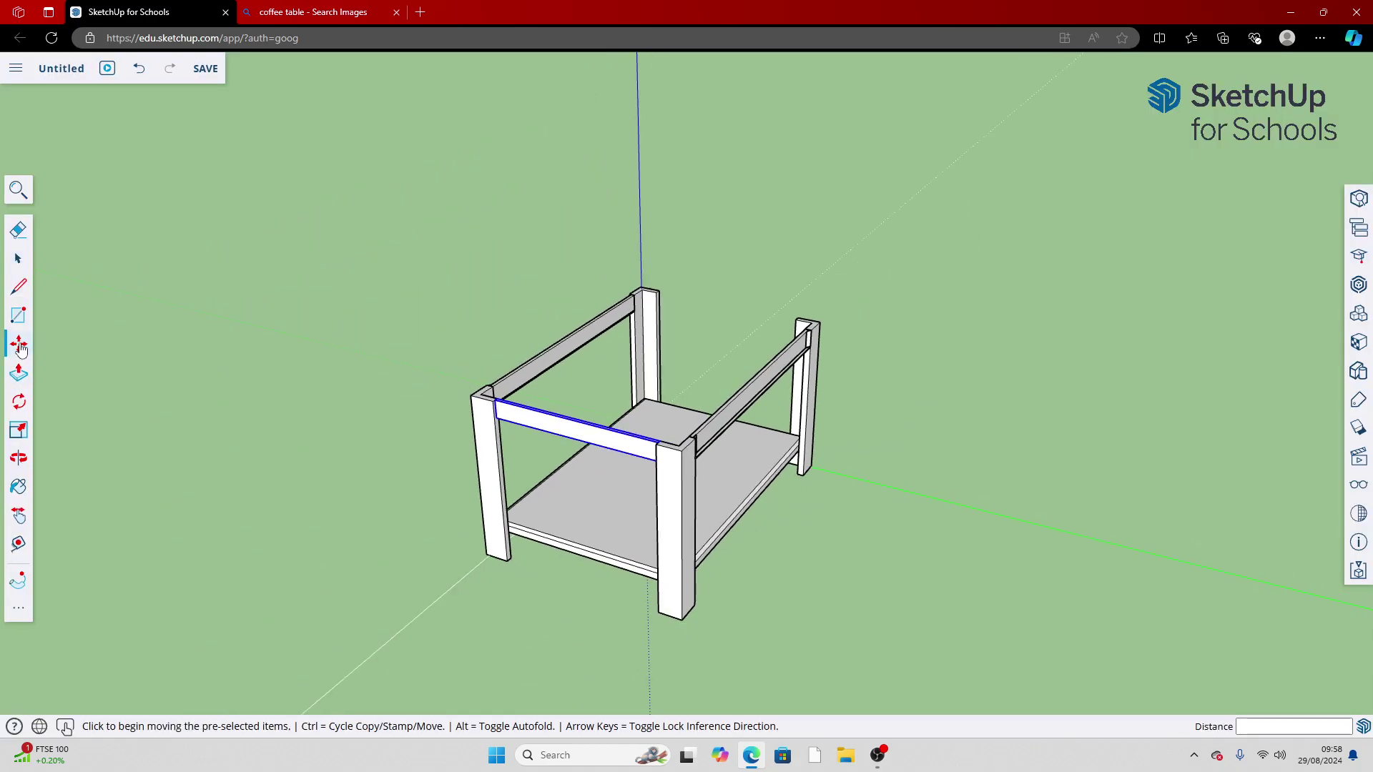
pyautogui.press('ctrl')
pyautogui.click(548, 427)
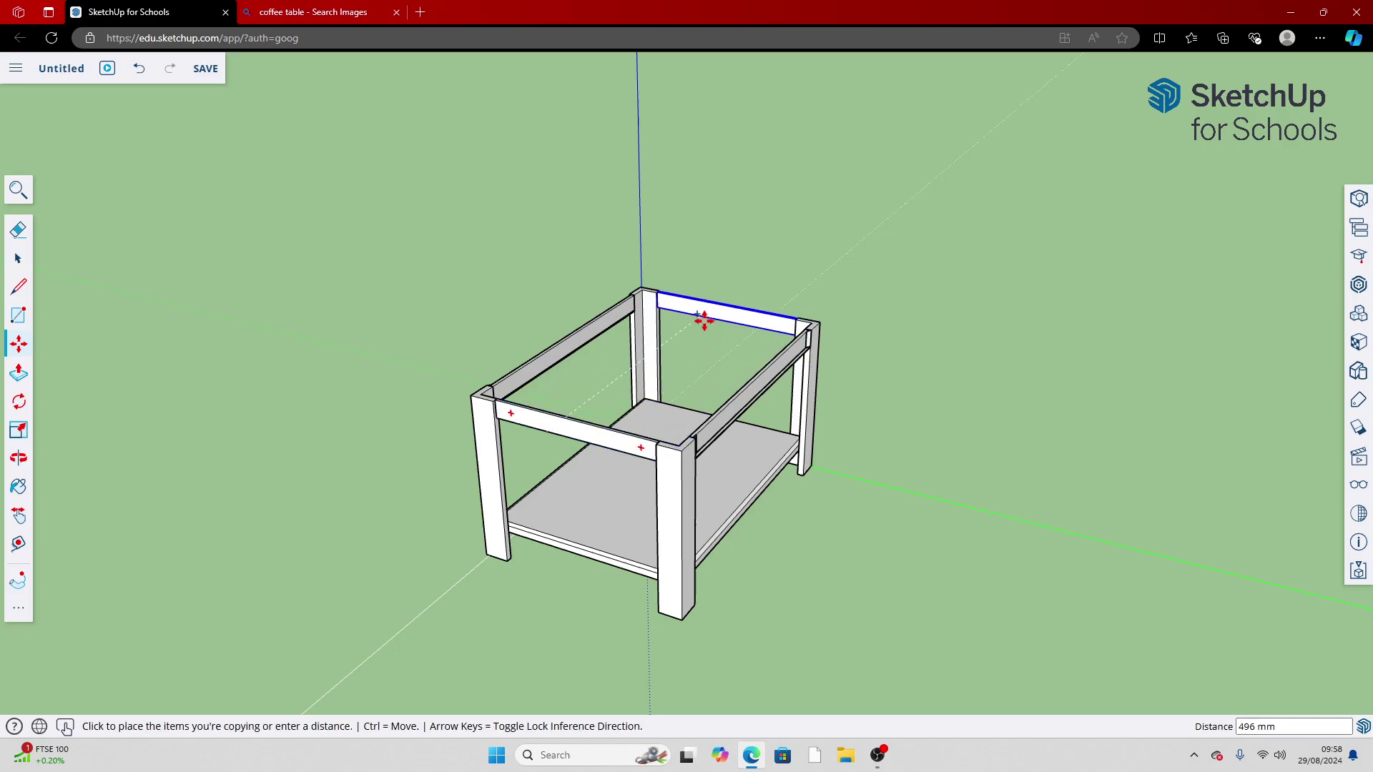
pyautogui.click(698, 315)
pyautogui.scroll(5, 748, 291)
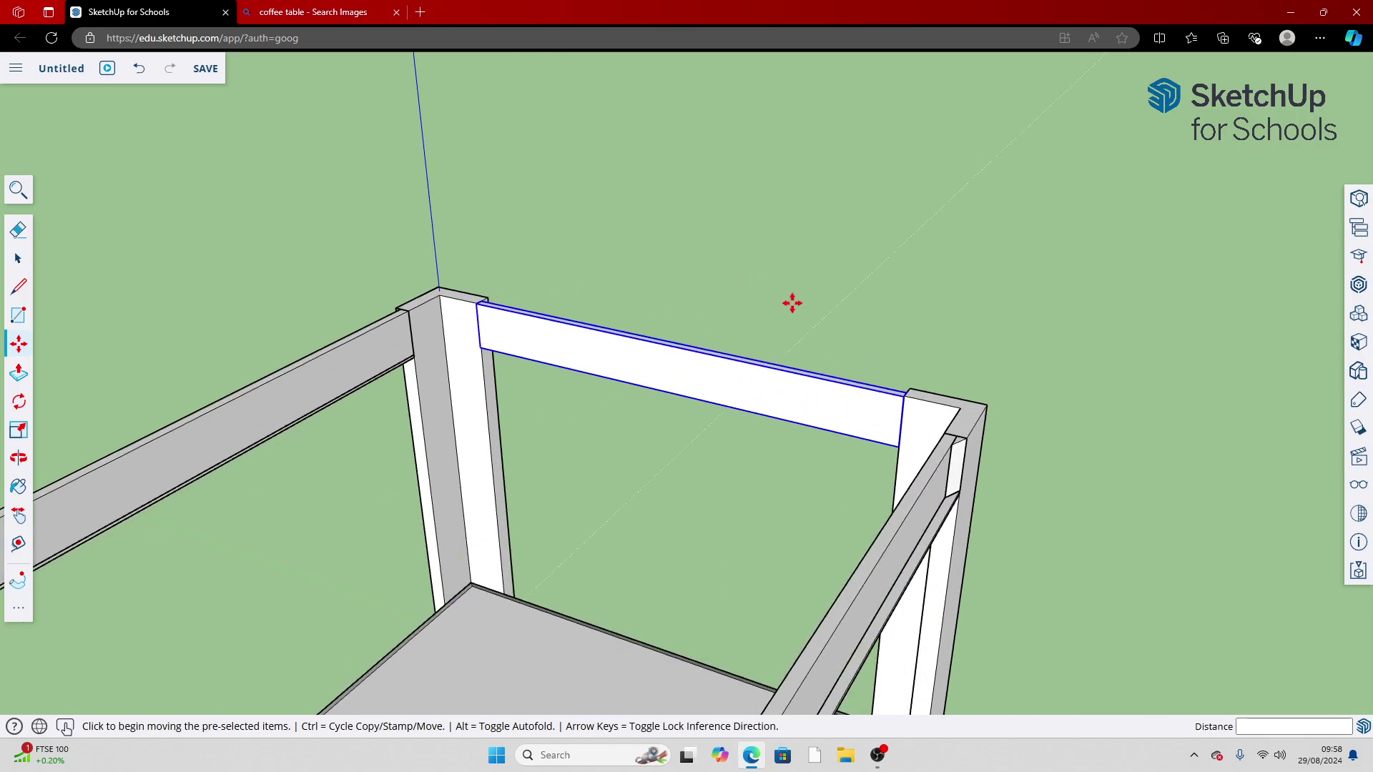
pyautogui.scroll(4, 907, 432)
pyautogui.scroll(-8, 868, 368)
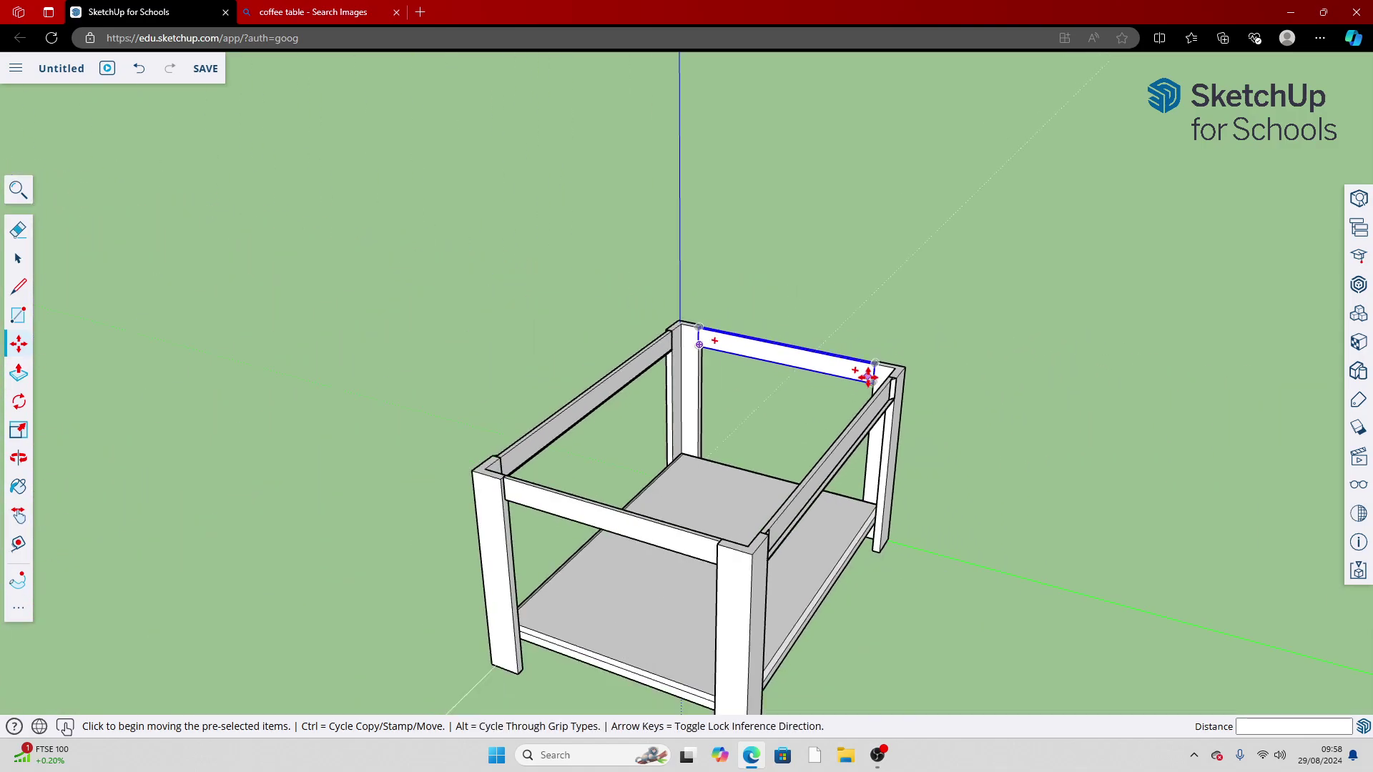
pyautogui.press('space')
pyautogui.scroll(3, 428, 615)
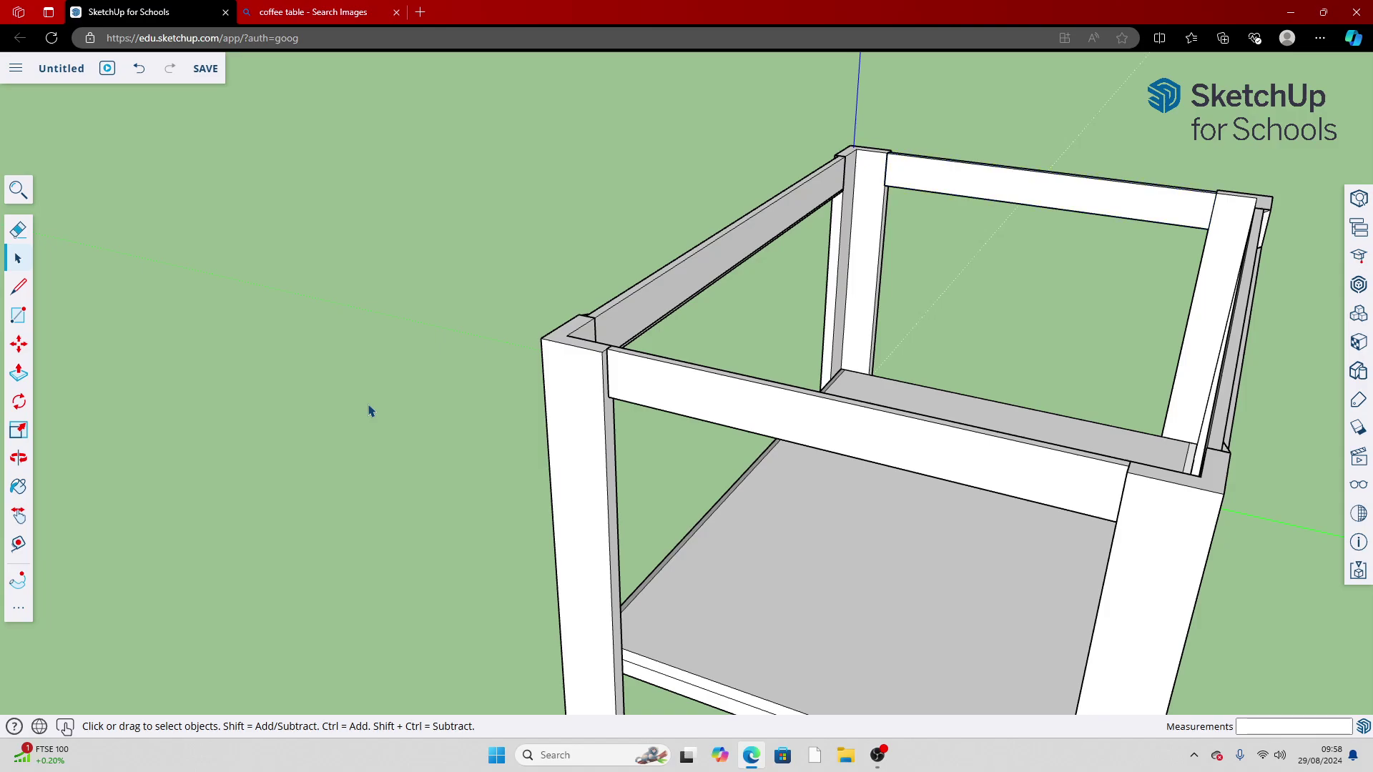
pyautogui.scroll(-1, 384, 432)
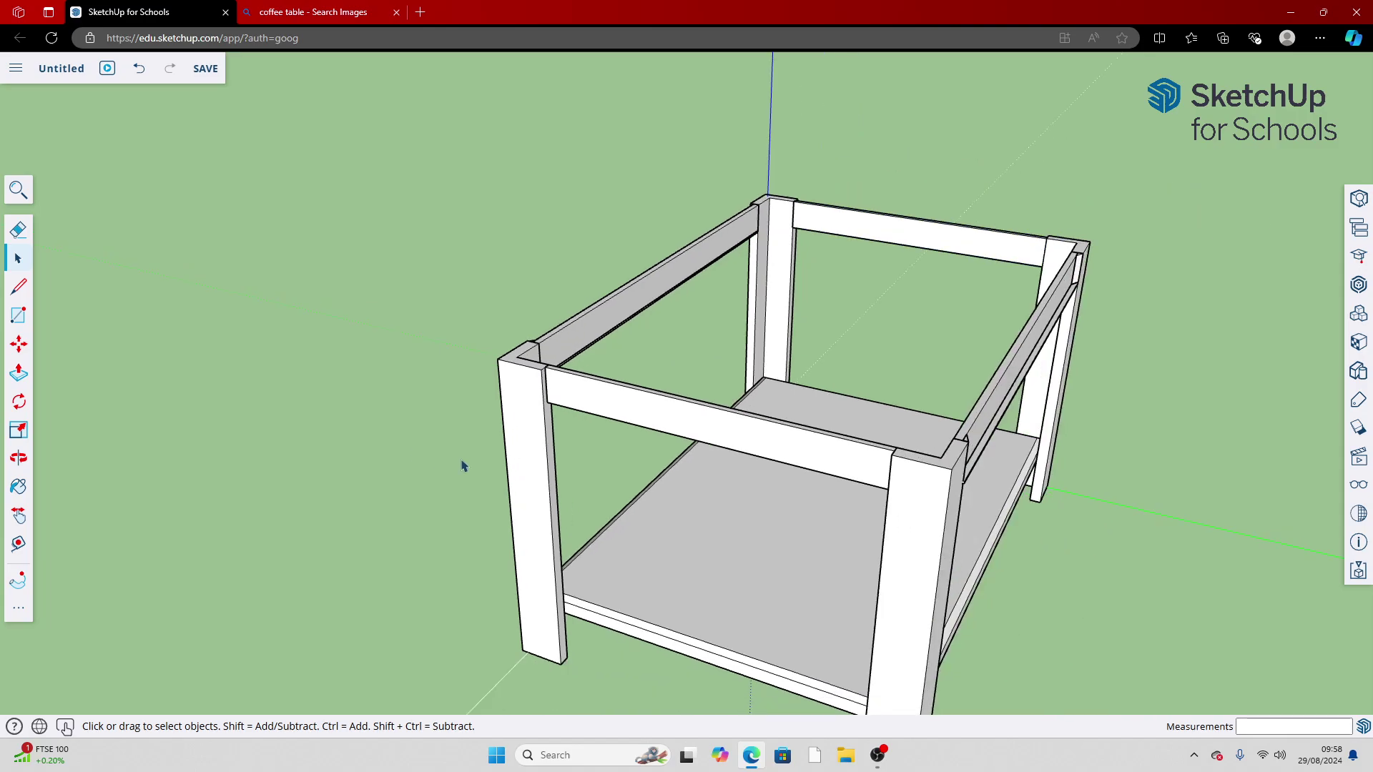
pyautogui.click(19, 286)
pyautogui.scroll(8, 570, 379)
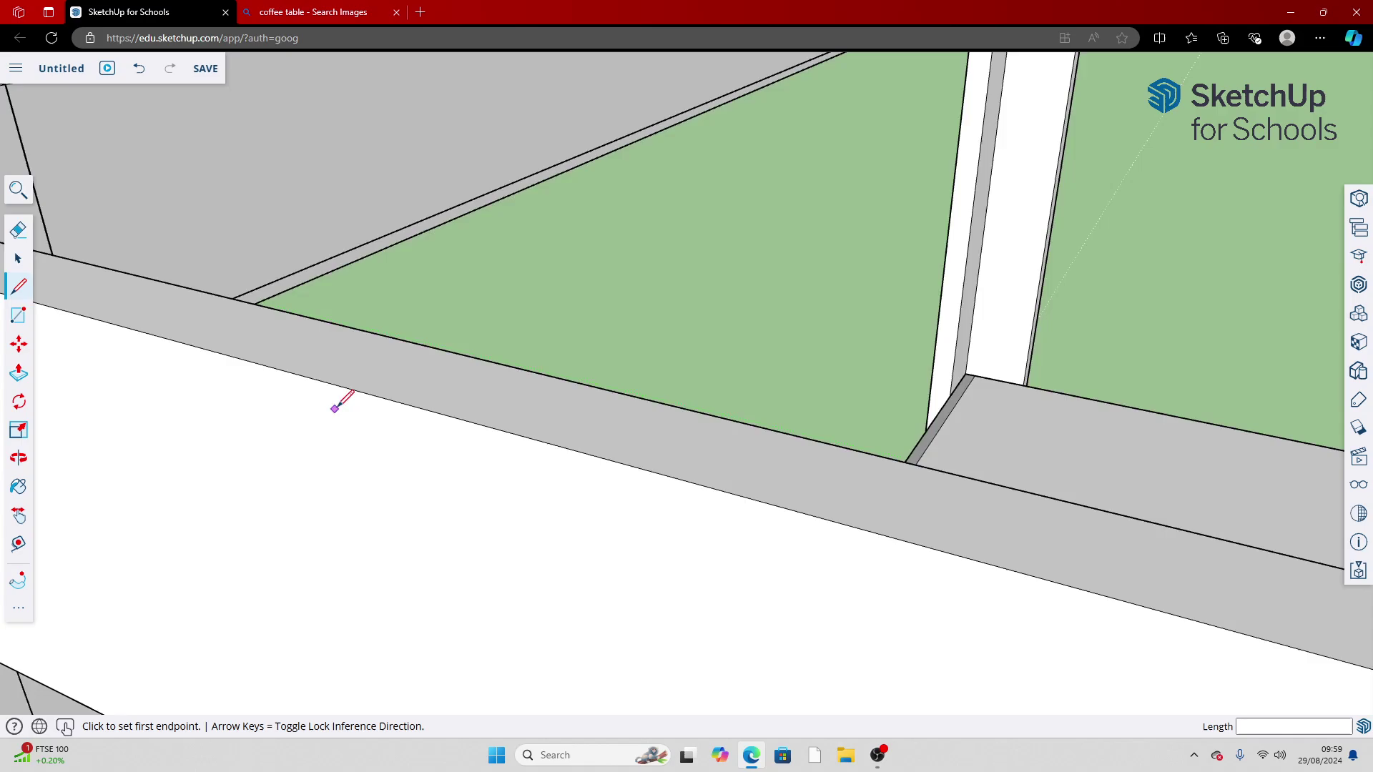
pyautogui.scroll(-4, 459, 430)
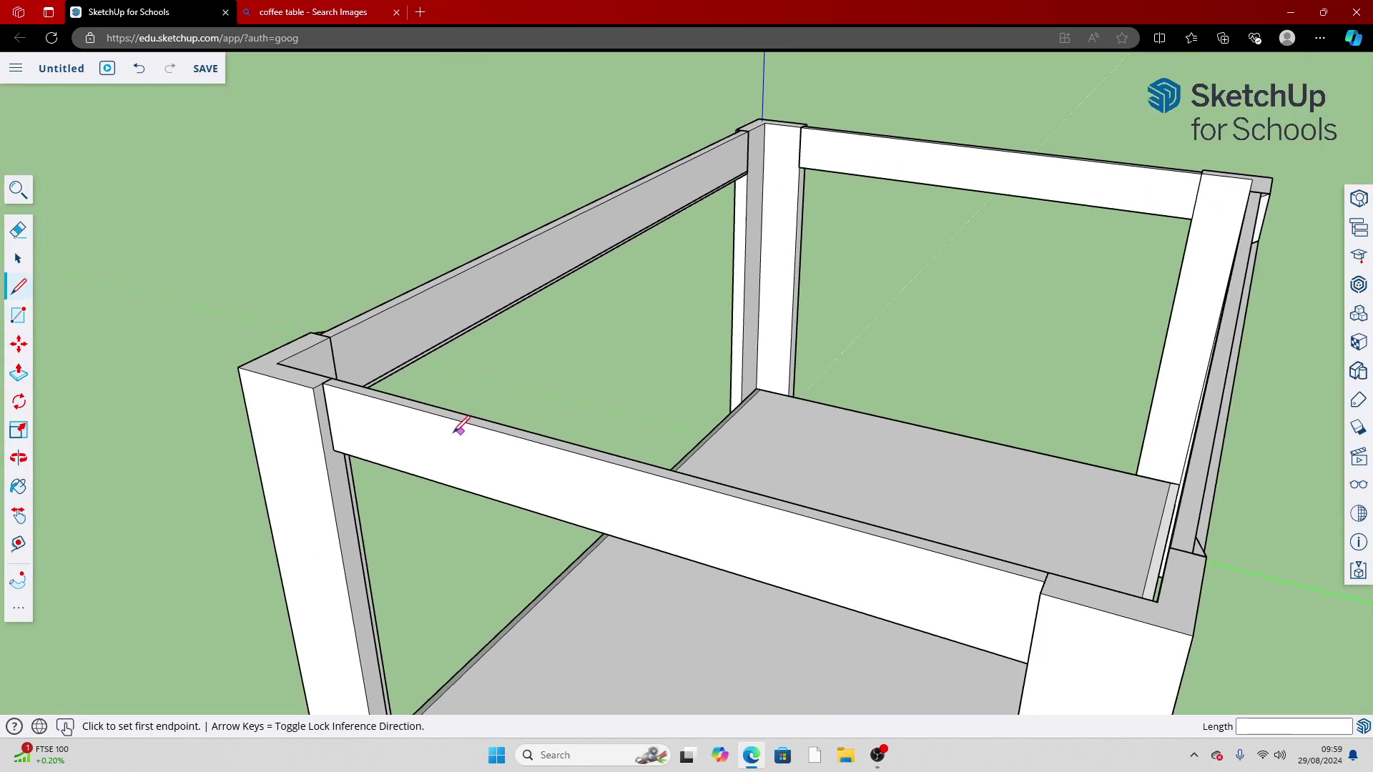
# Draw a rectangle of about 5 by 30 mm on the leg face beside the near end rail and extrude it about 10 mm
pyautogui.click(18, 314)
pyautogui.scroll(5, 331, 415)
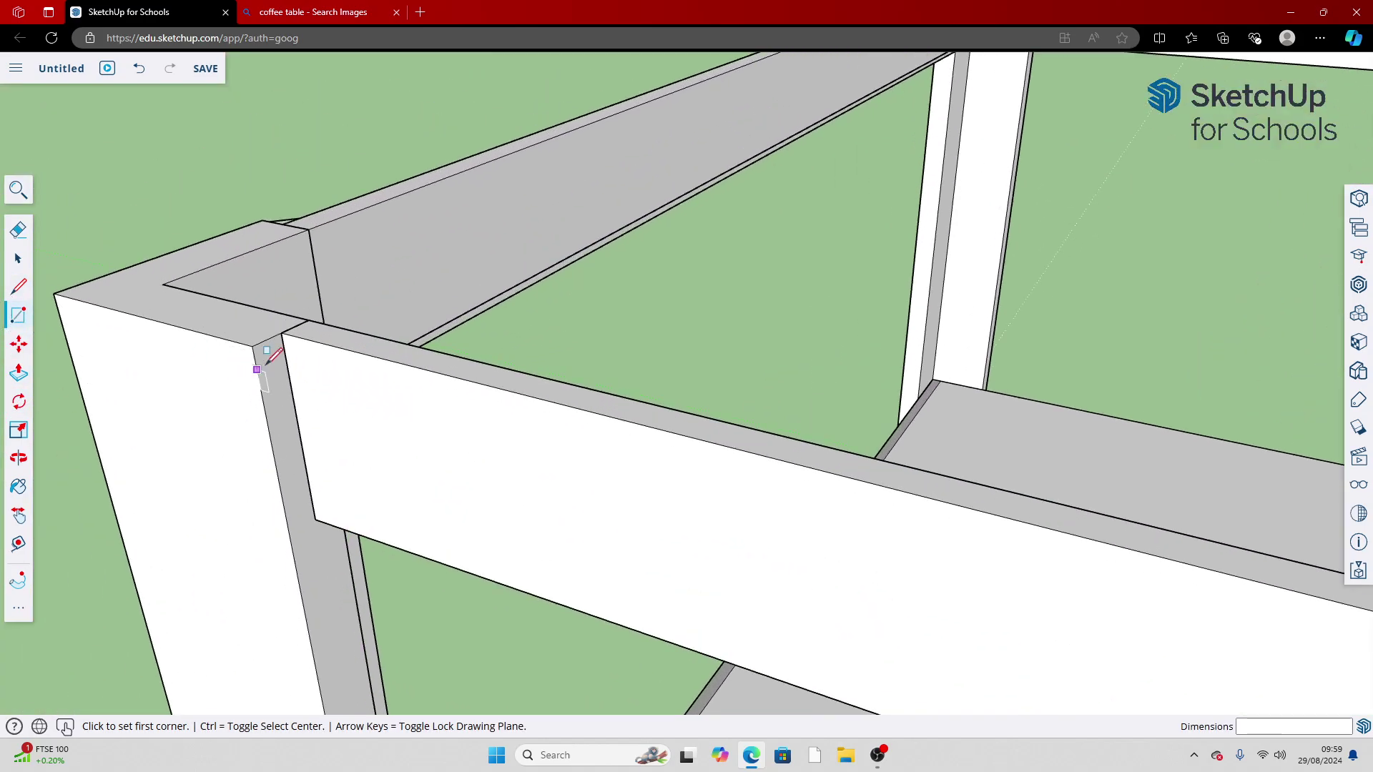
pyautogui.click(251, 346)
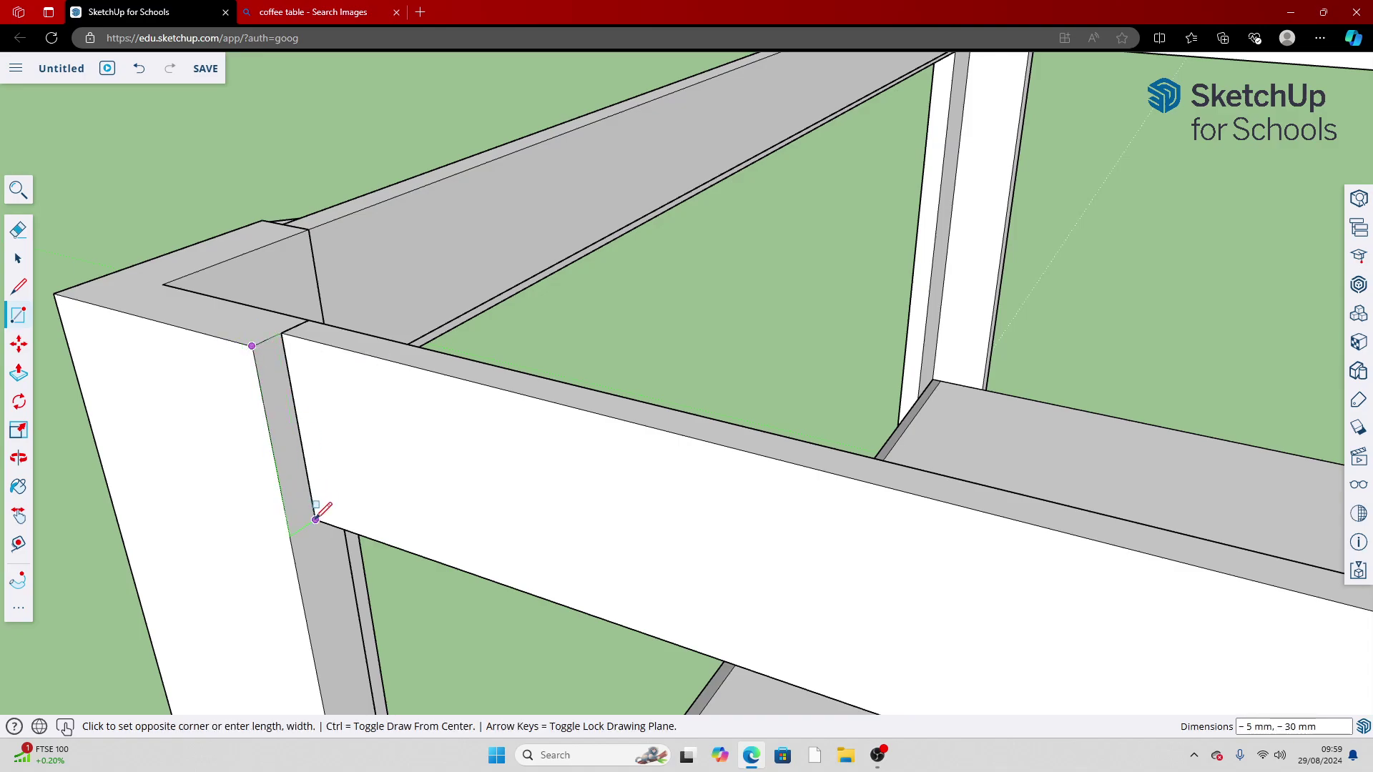
pyautogui.click(315, 520)
pyautogui.click(19, 373)
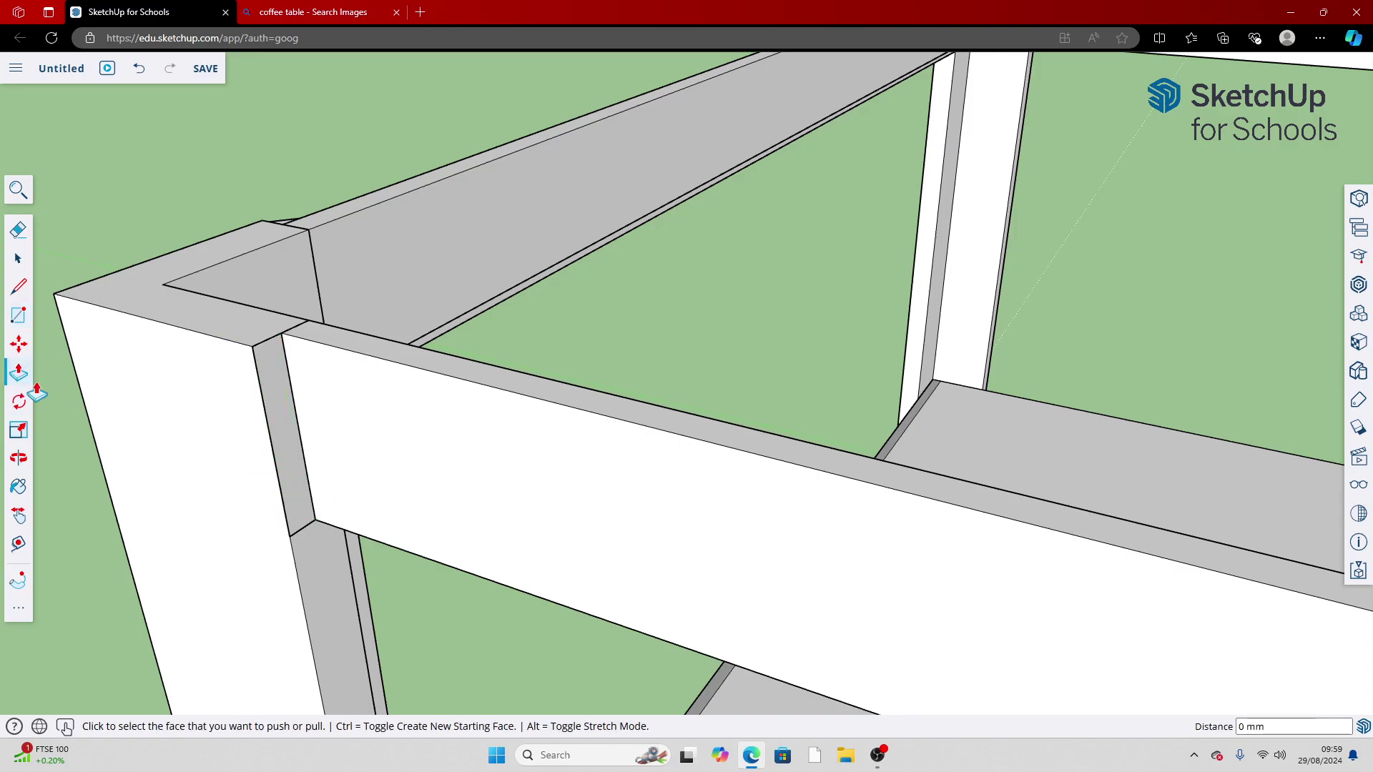
pyautogui.click(270, 421)
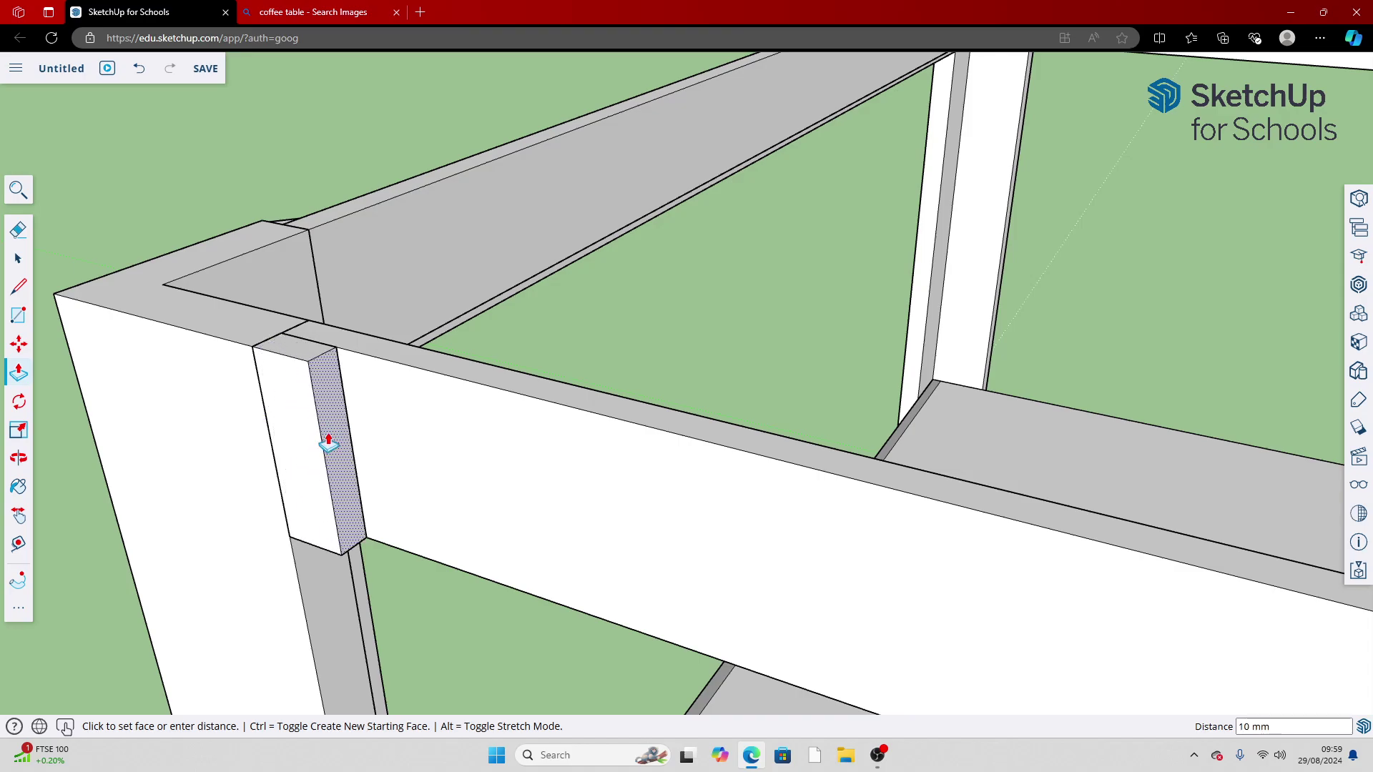
pyautogui.click(328, 437)
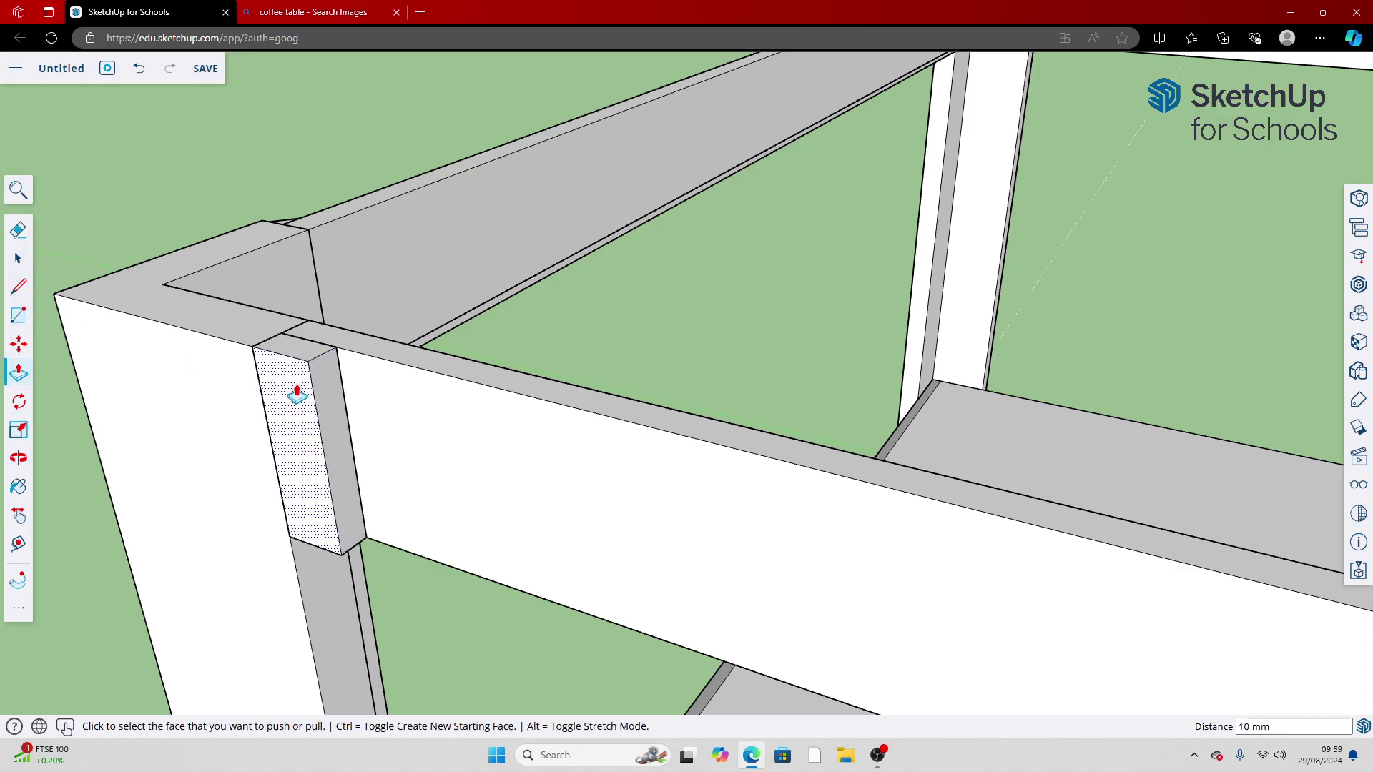
# Draw a diagonal across the small block's top face and push its outer half down 30 mm to leave a wedge
pyautogui.click(18, 287)
pyautogui.click(251, 346)
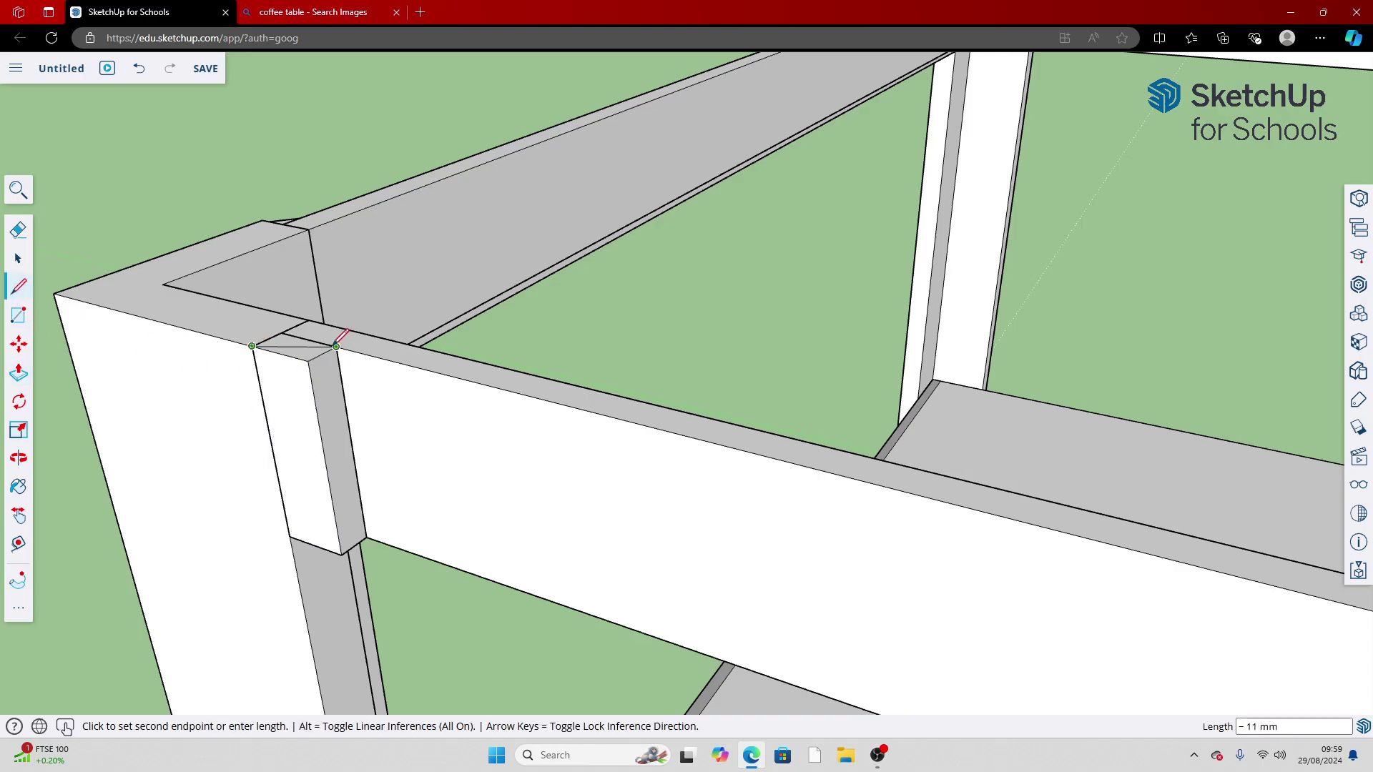
pyautogui.click(335, 346)
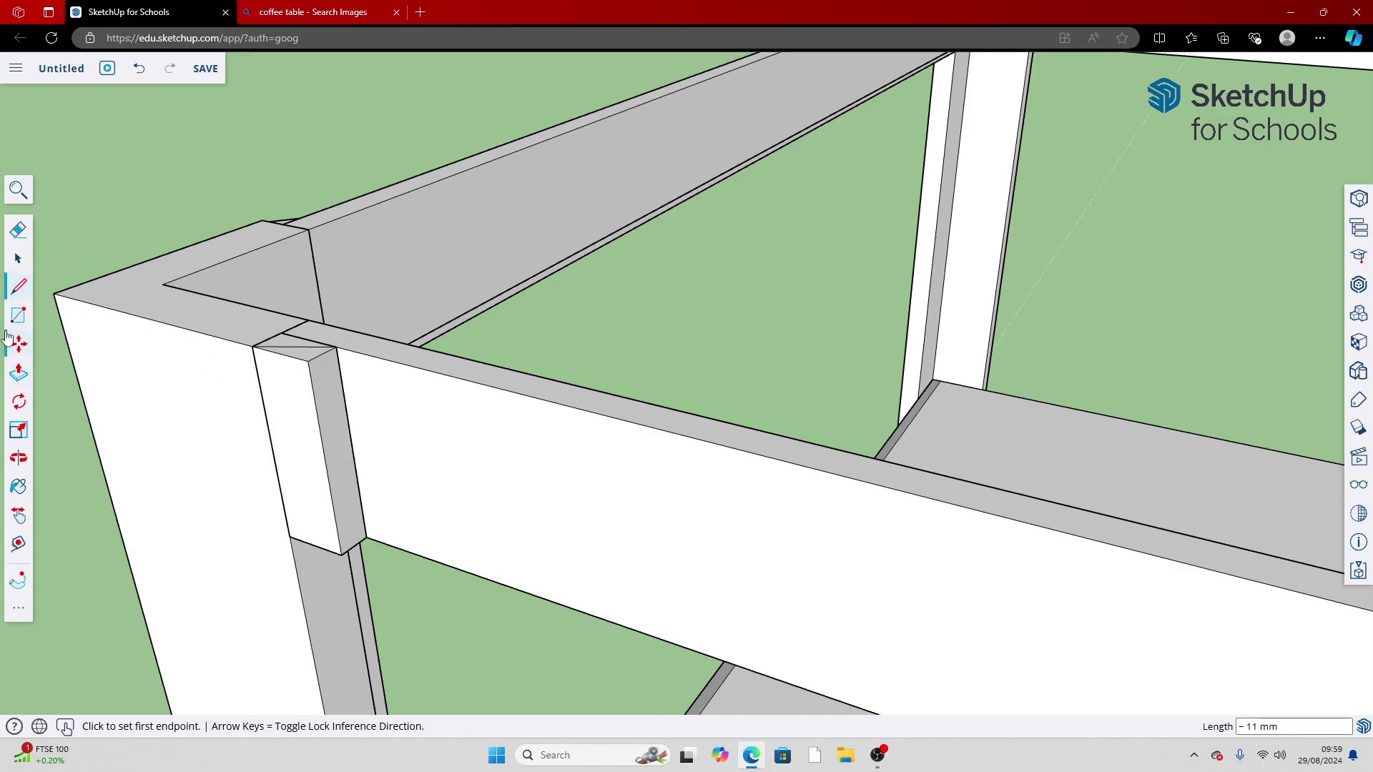
pyautogui.click(18, 374)
pyautogui.click(301, 352)
pyautogui.click(348, 599)
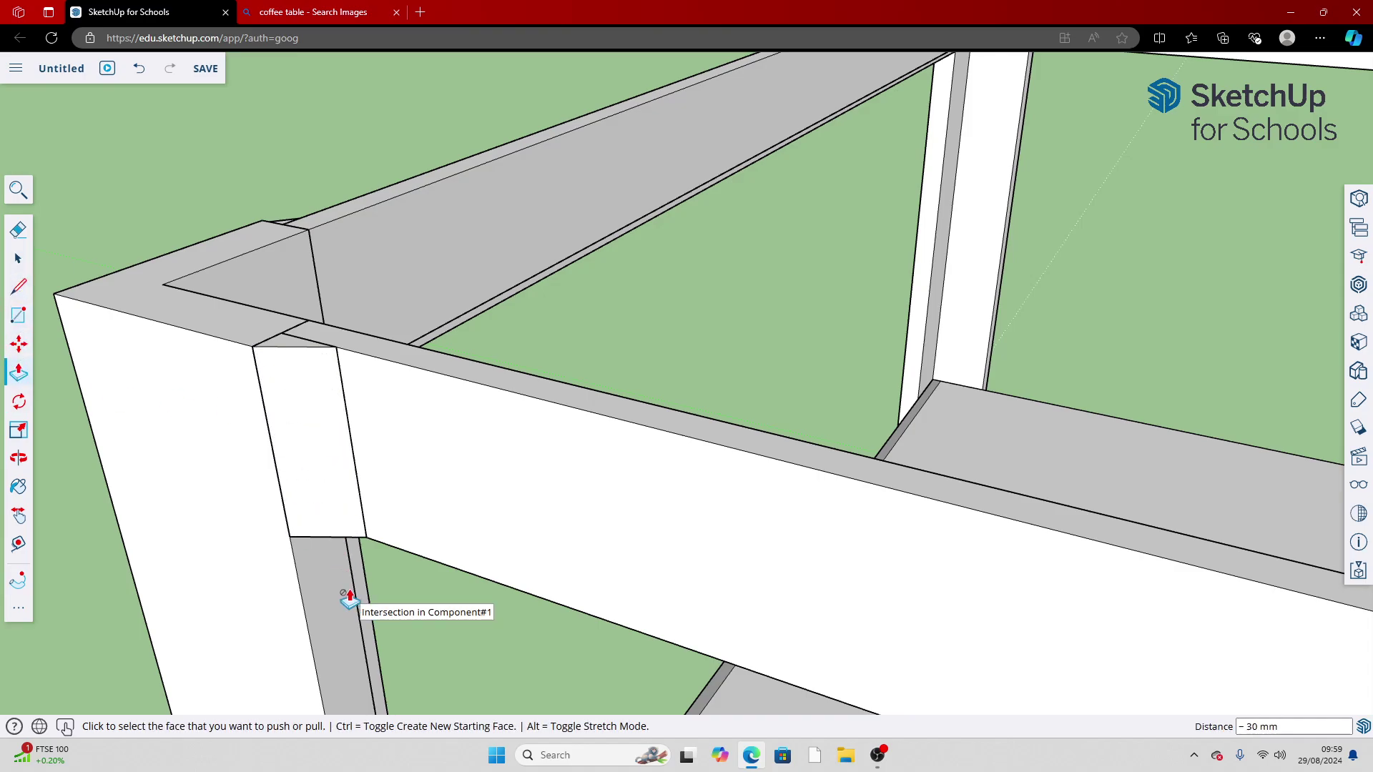
# Try to draw a rectangle of about 6 by 30 mm on the leg face beside the rail at the next corner
pyautogui.scroll(-5, 387, 622)
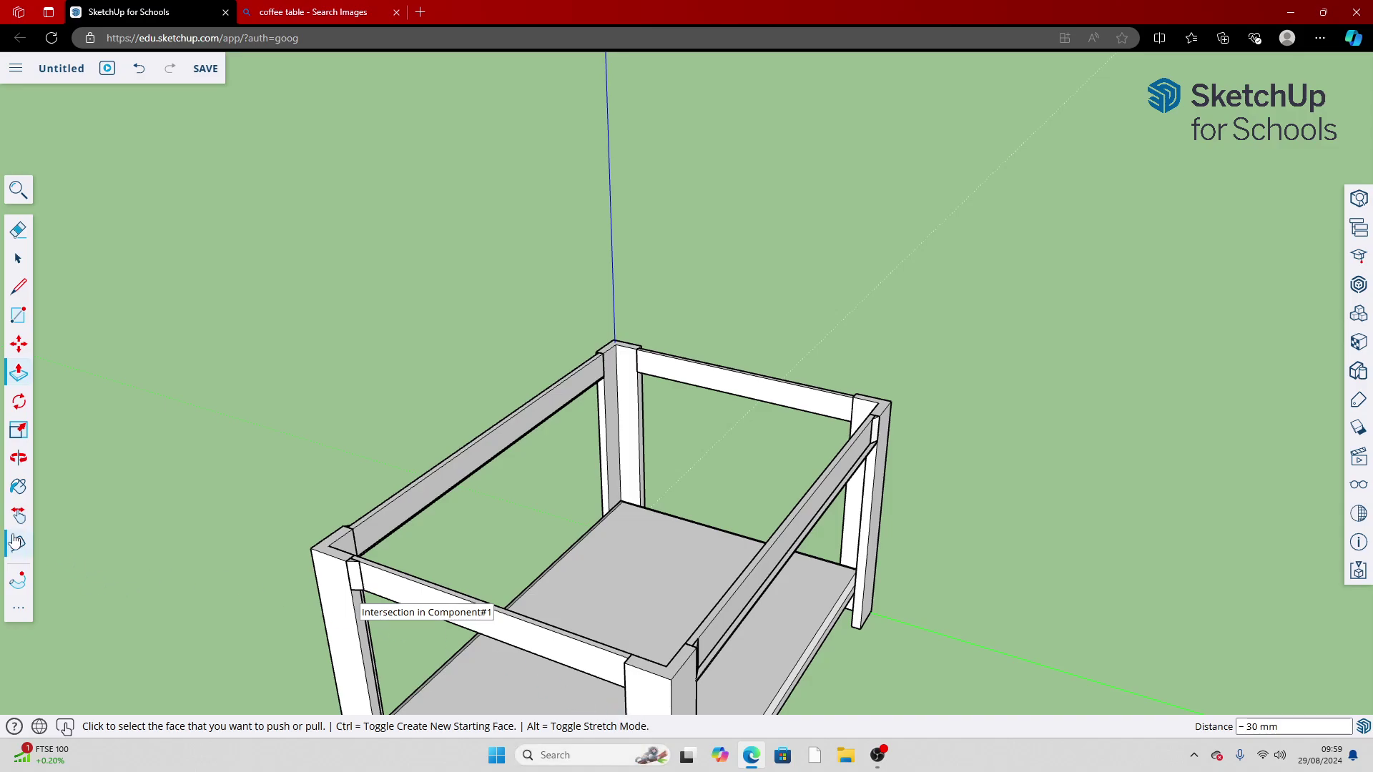
pyautogui.click(19, 458)
pyautogui.moveTo(245, 551); pyautogui.dragTo(895, 594)
pyautogui.scroll(5, 1130, 560)
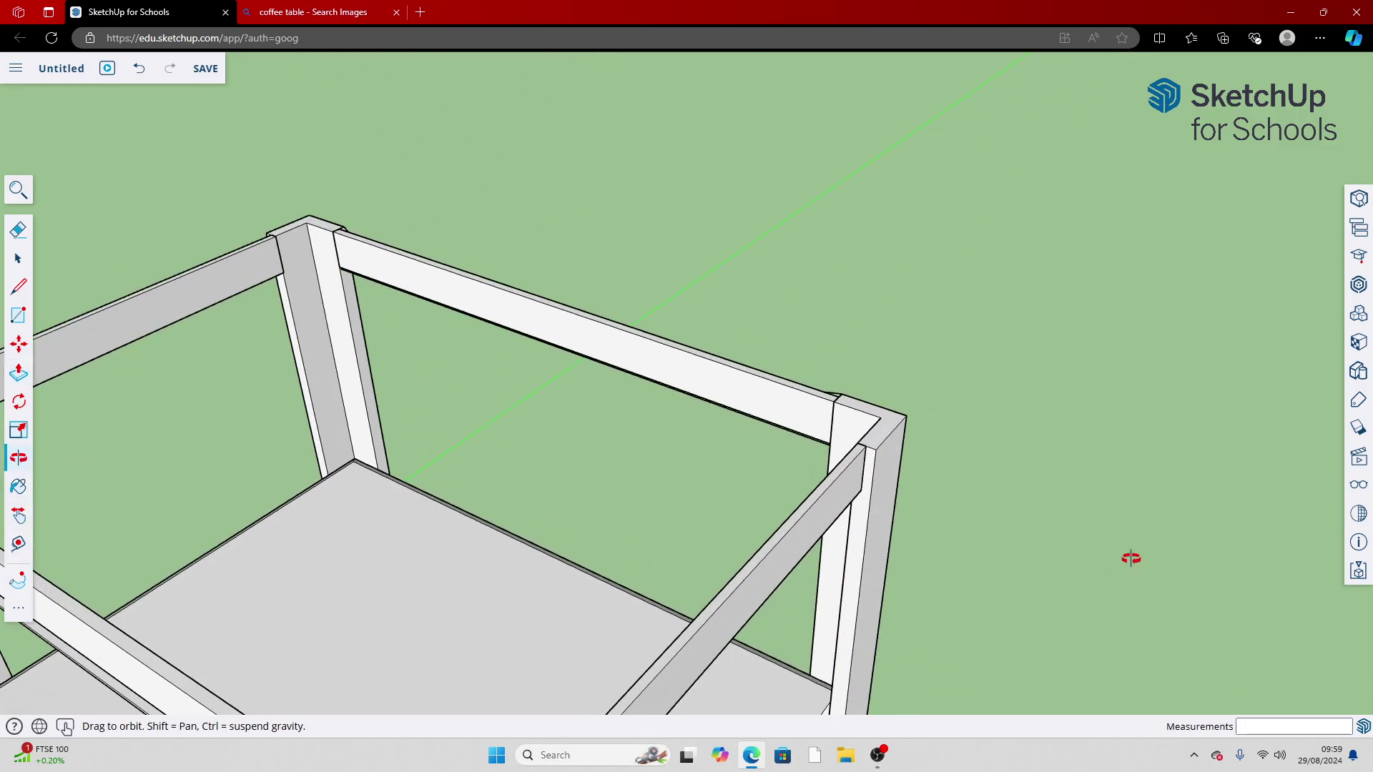
pyautogui.moveTo(1008, 580); pyautogui.dragTo(904, 528)
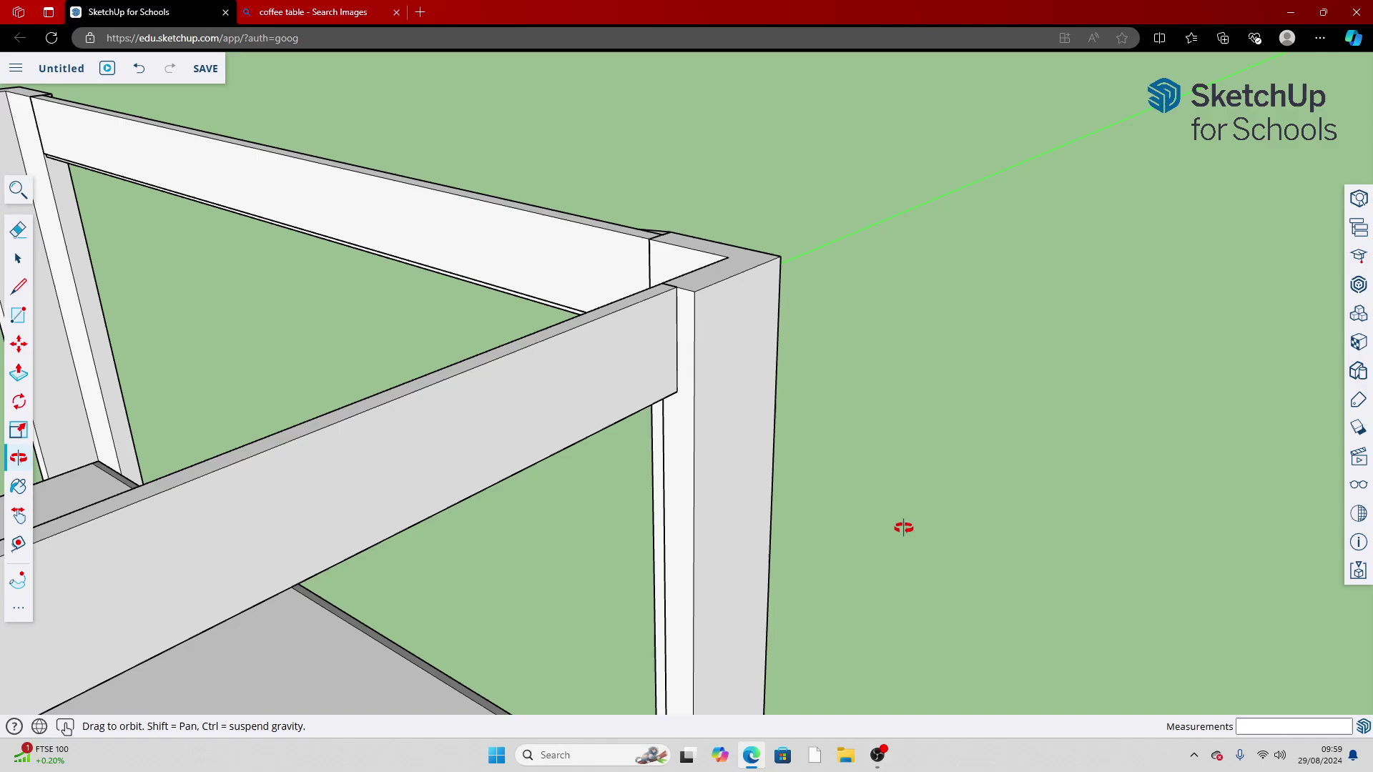
pyautogui.click(18, 315)
pyautogui.click(676, 286)
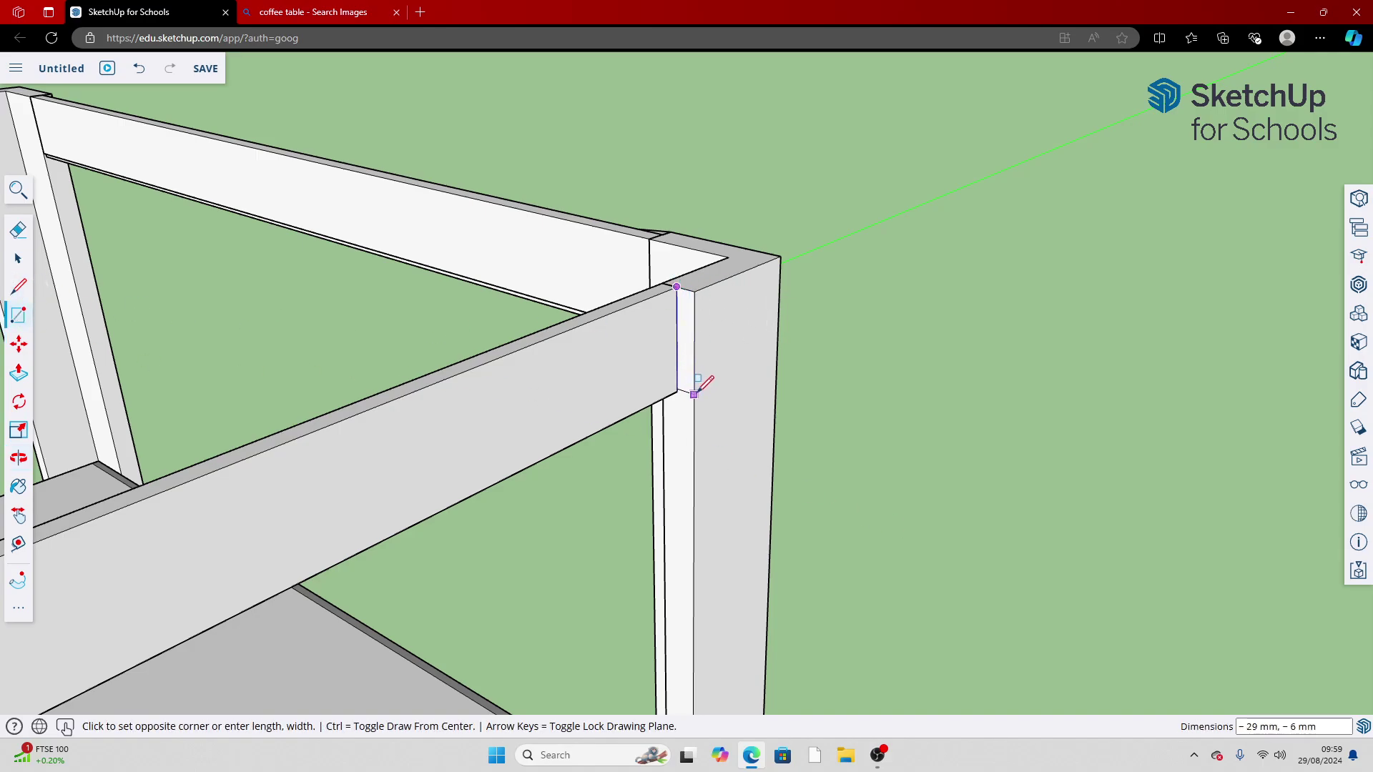
pyautogui.click(695, 393)
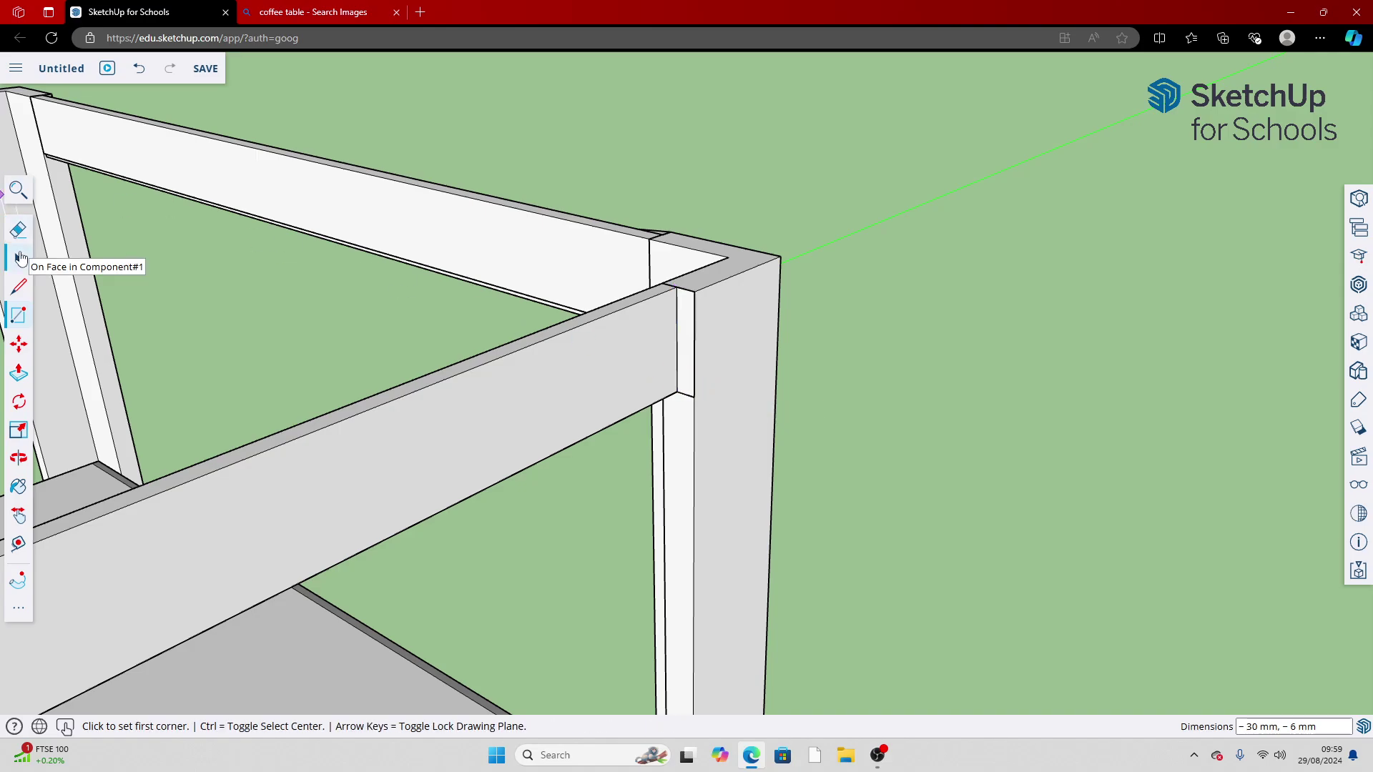
pyautogui.click(18, 373)
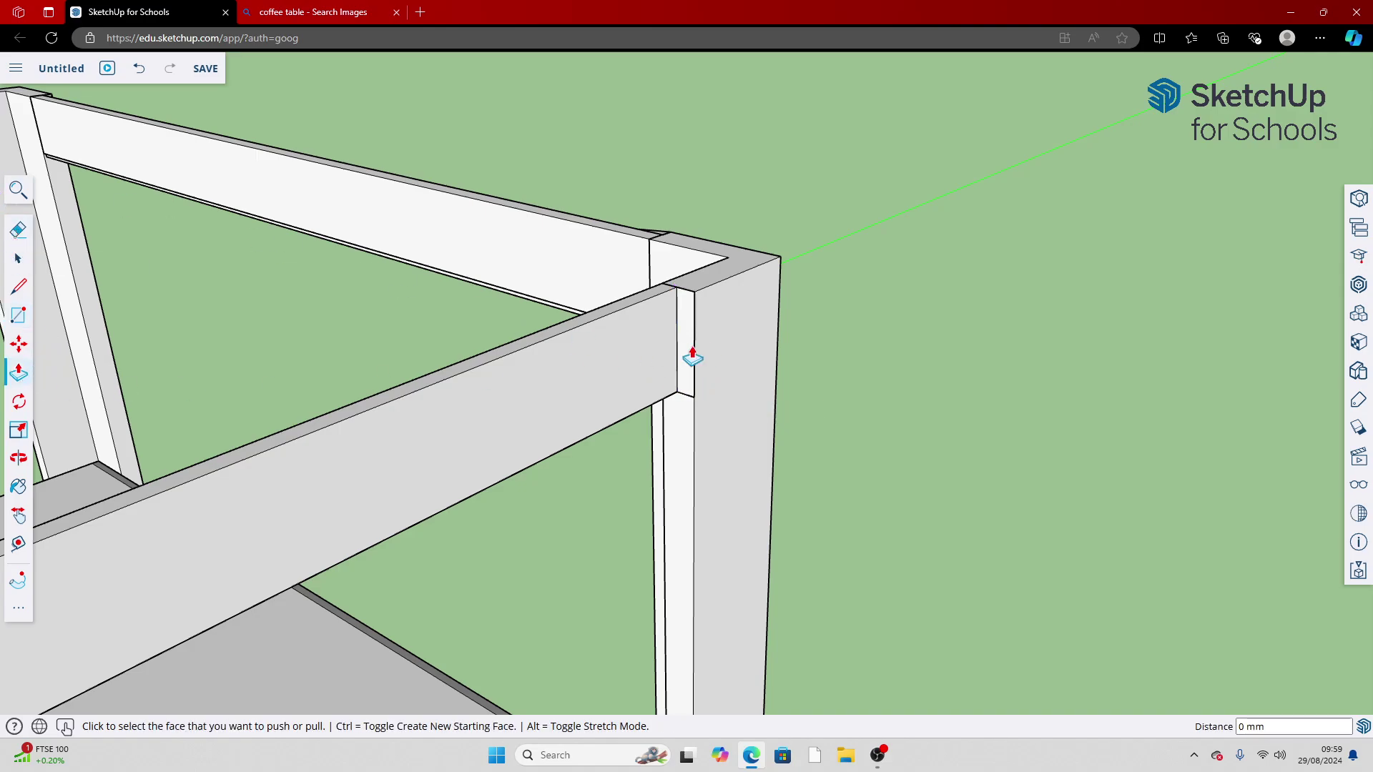
pyautogui.scroll(5, 692, 358)
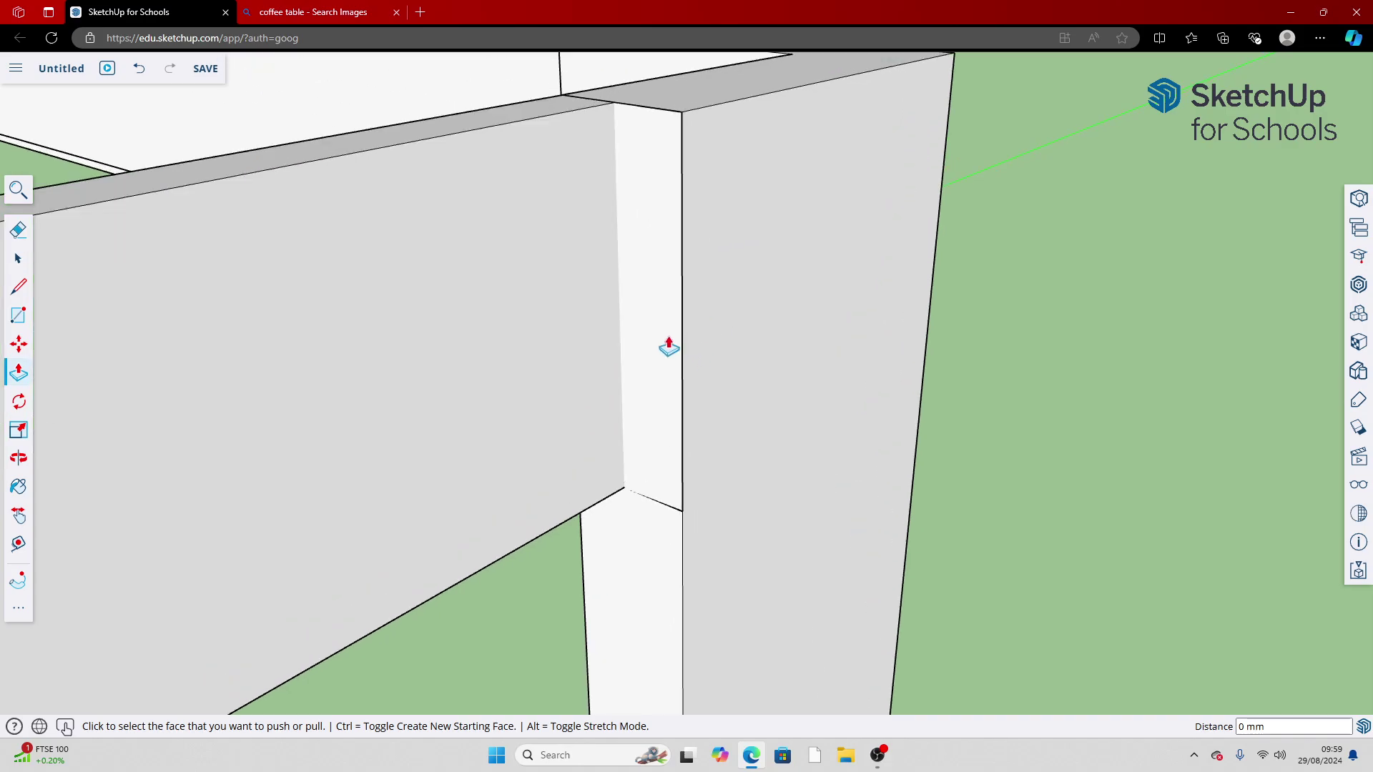
pyautogui.scroll(-5, 668, 348)
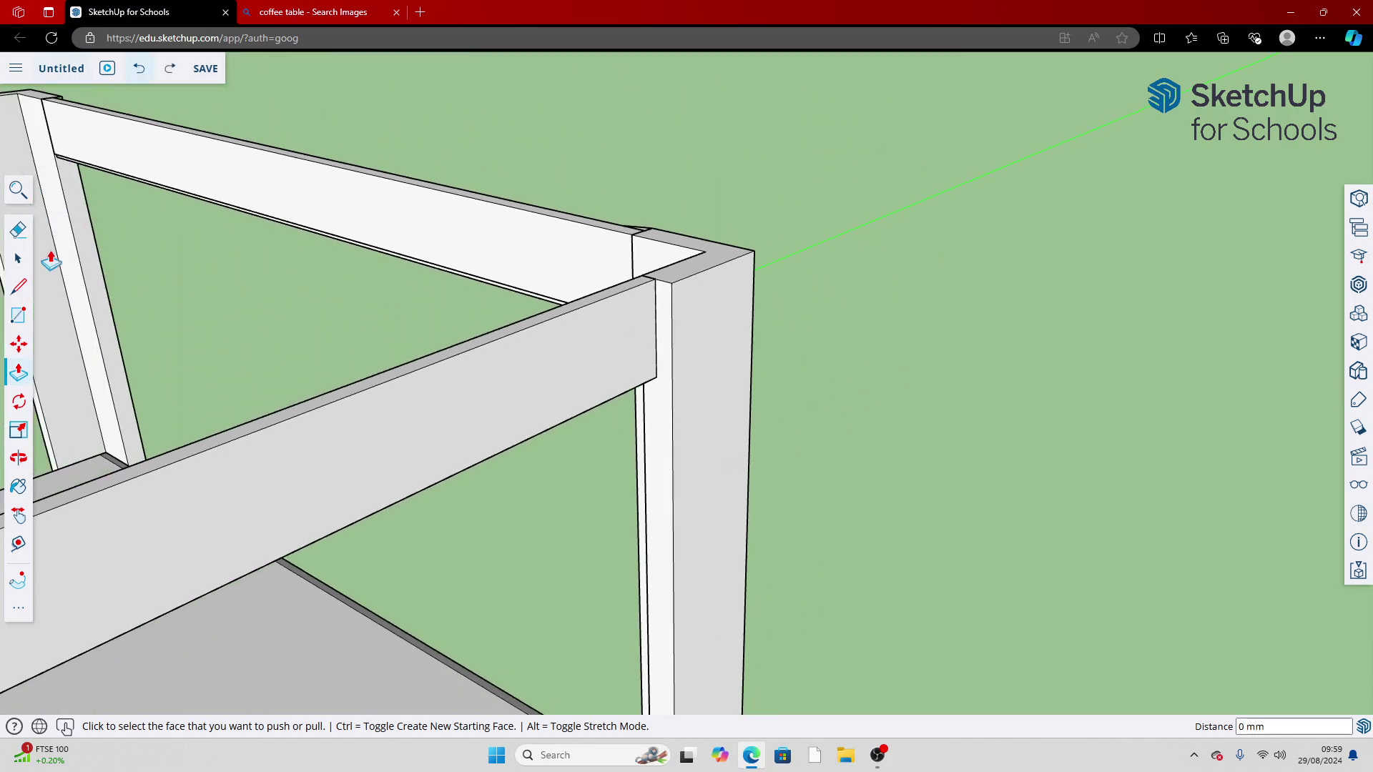
pyautogui.click(19, 315)
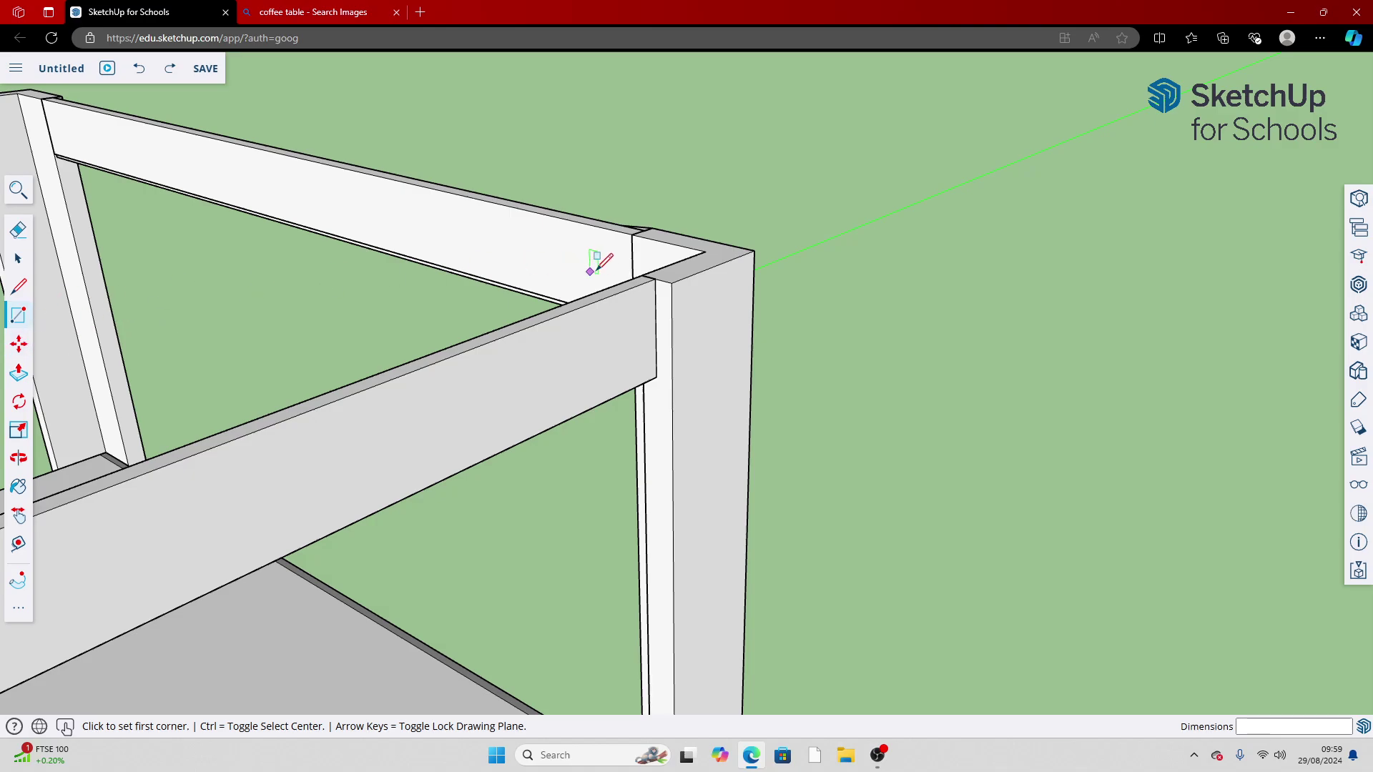
pyautogui.click(655, 278)
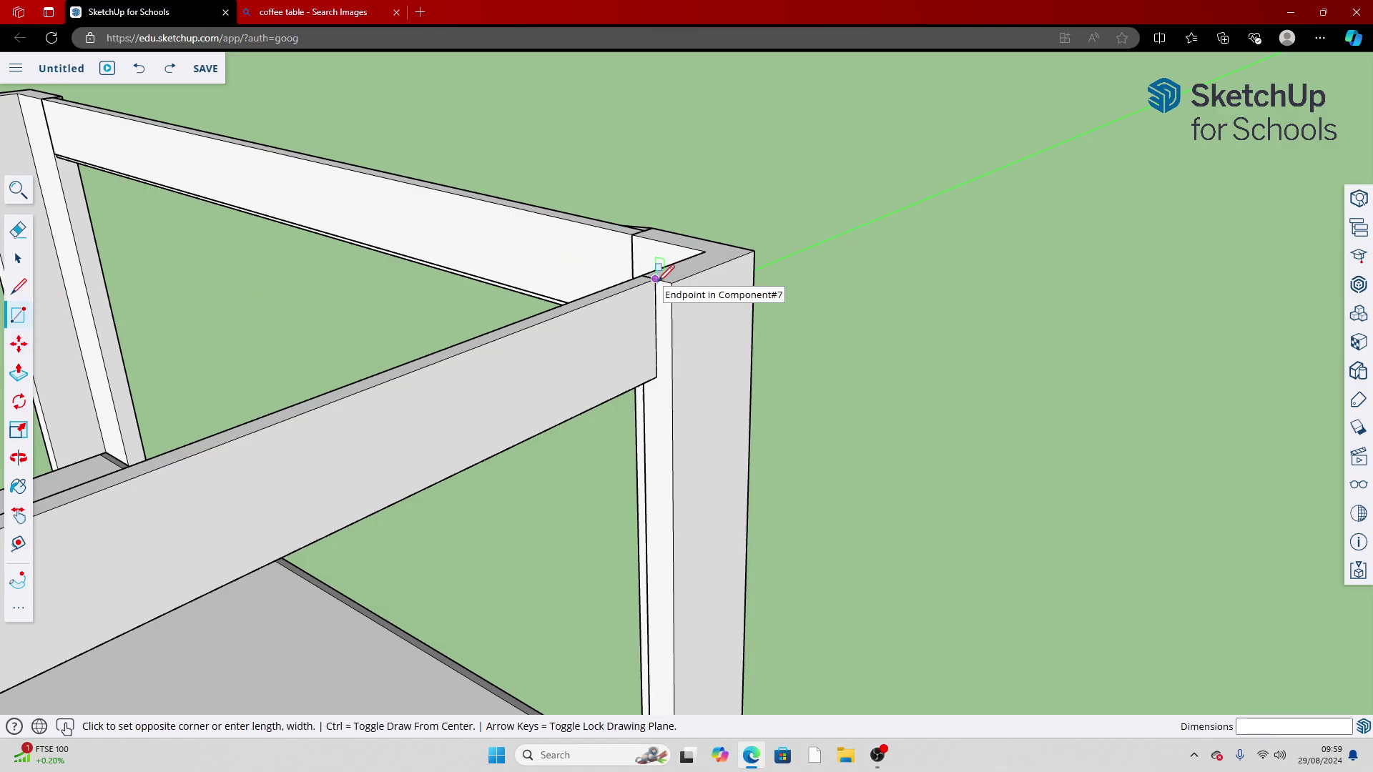
pyautogui.scroll(3, 657, 279)
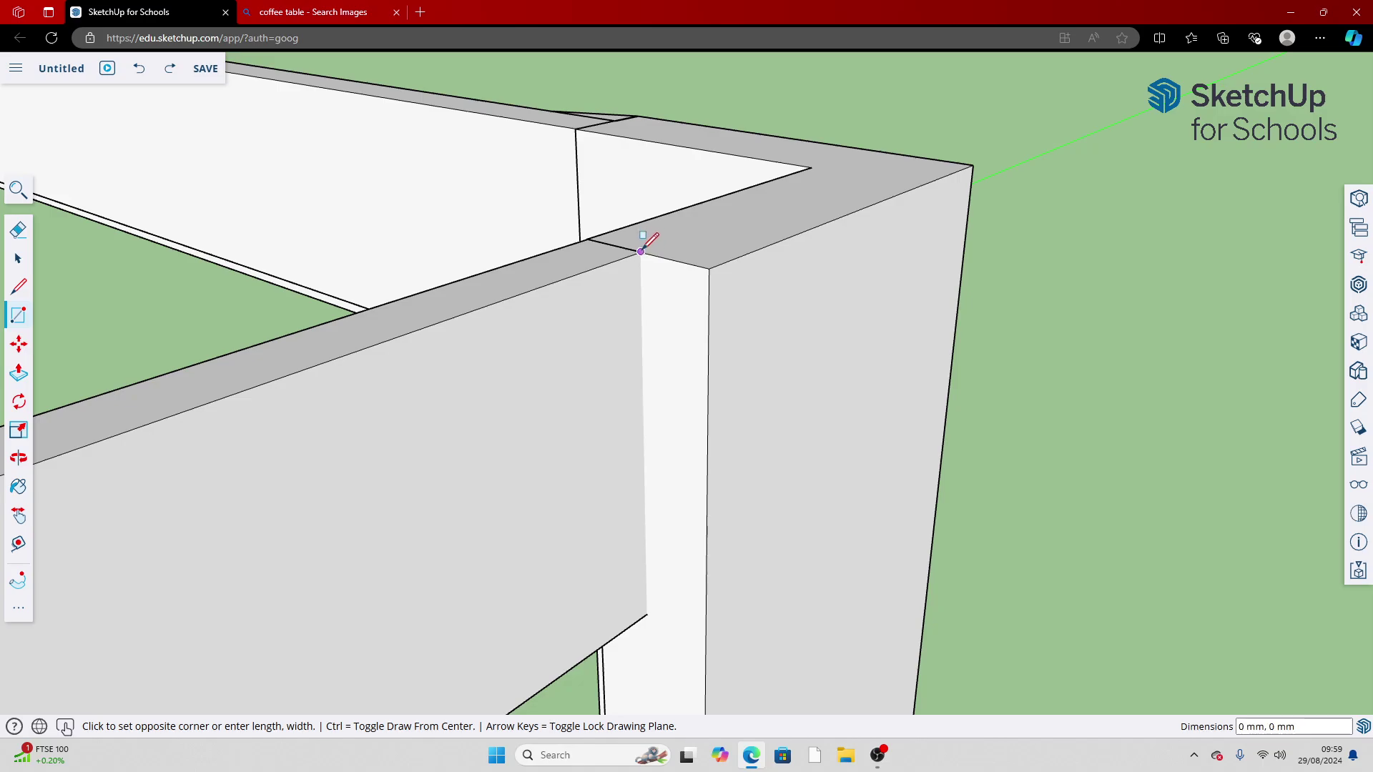
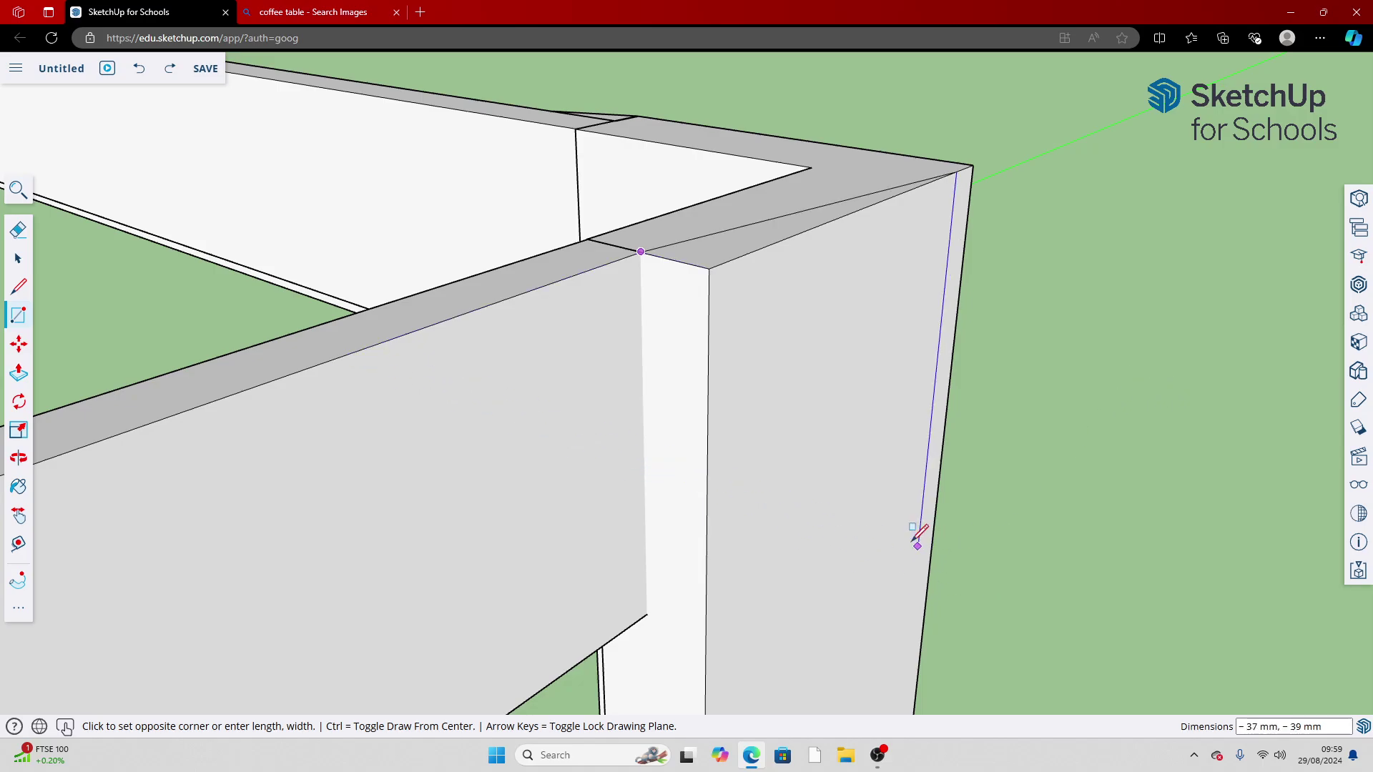
pyautogui.press('Escape')
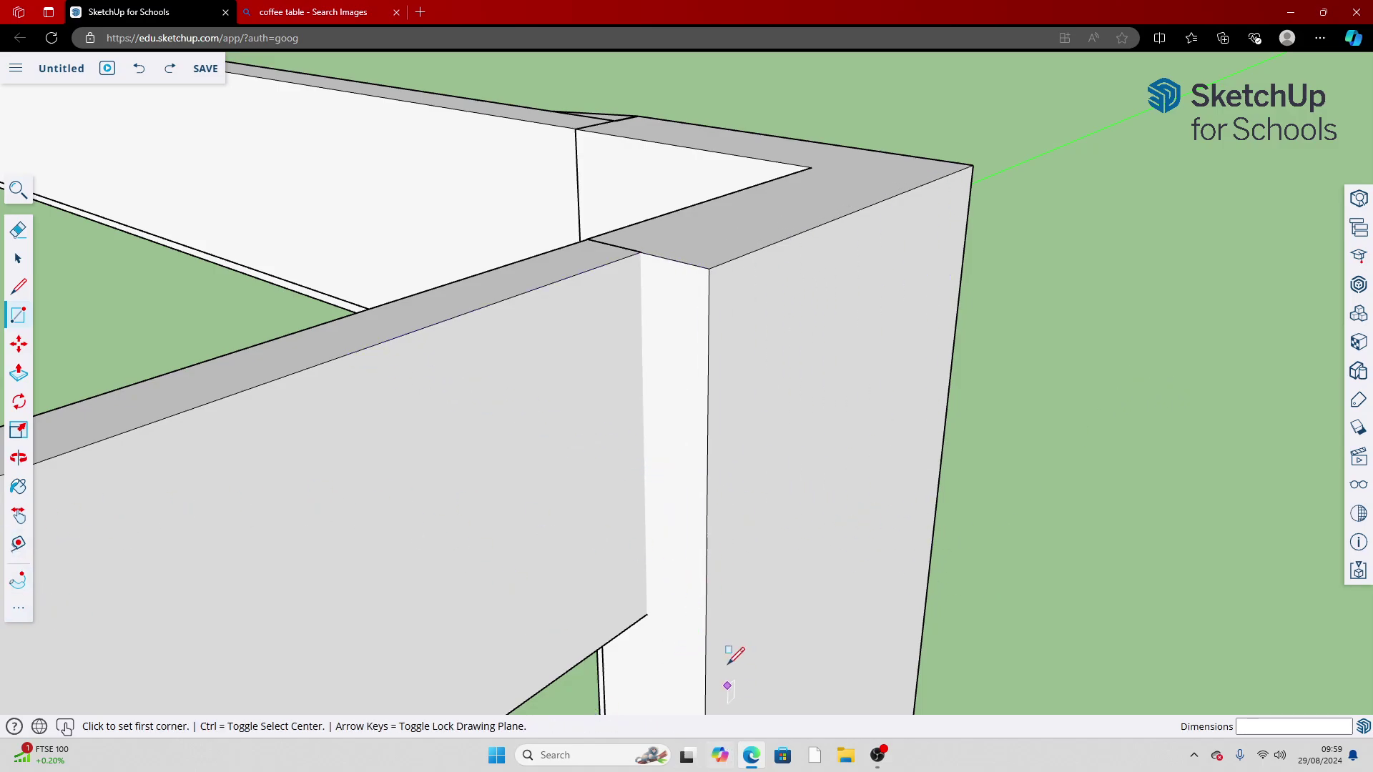
# Draw a rectangle of about 6 by 30 mm on the leg face from the rail's lower corner and extrude it about 11 mm
pyautogui.click(646, 614)
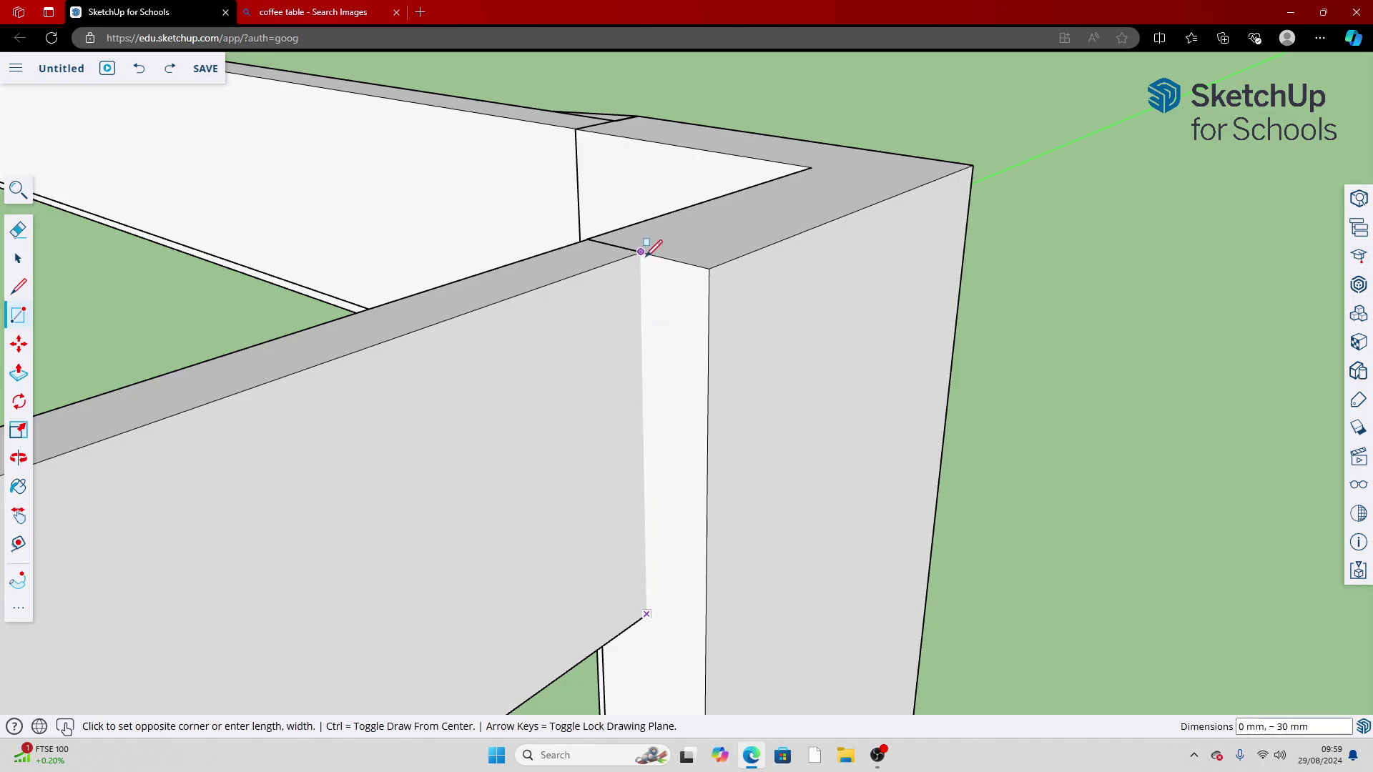
pyautogui.click(710, 276)
pyautogui.scroll(-5, 715, 261)
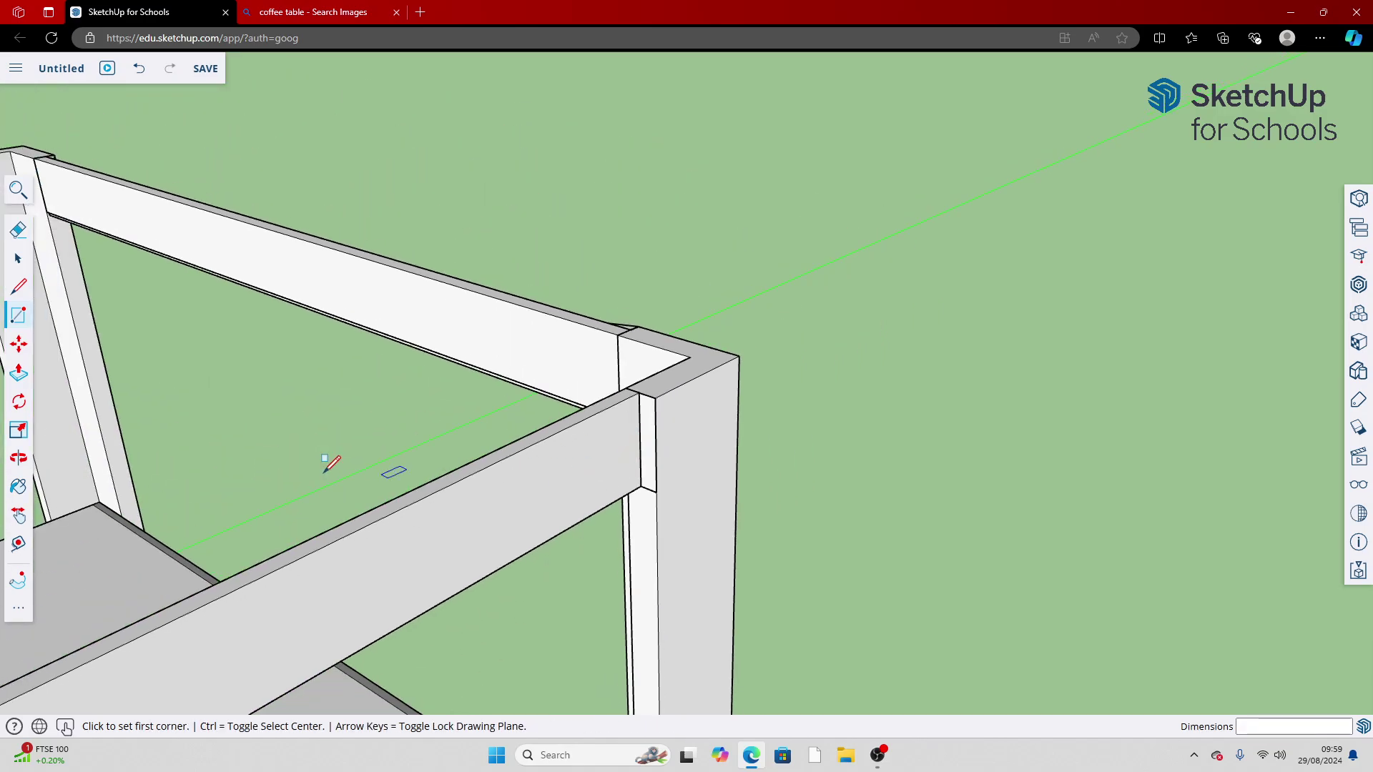
pyautogui.click(19, 373)
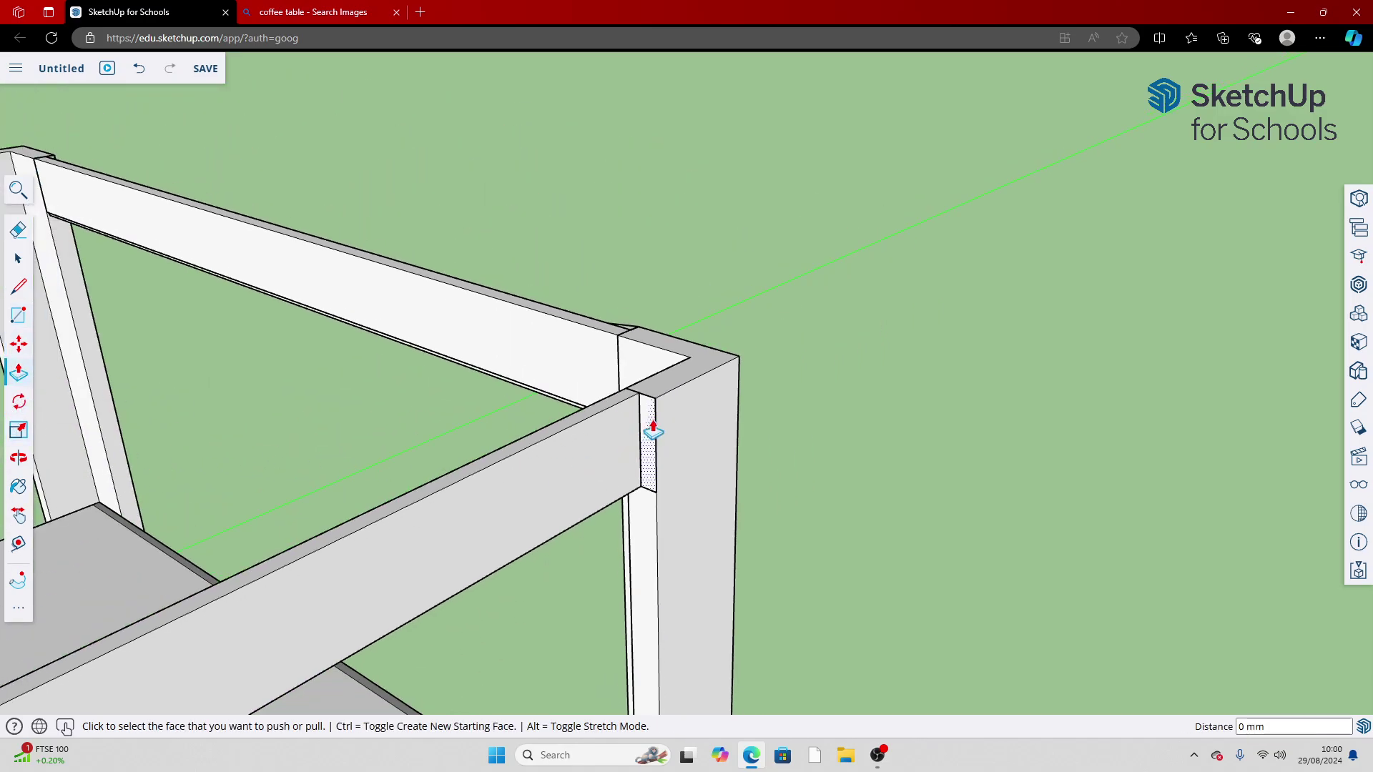
pyautogui.click(648, 427)
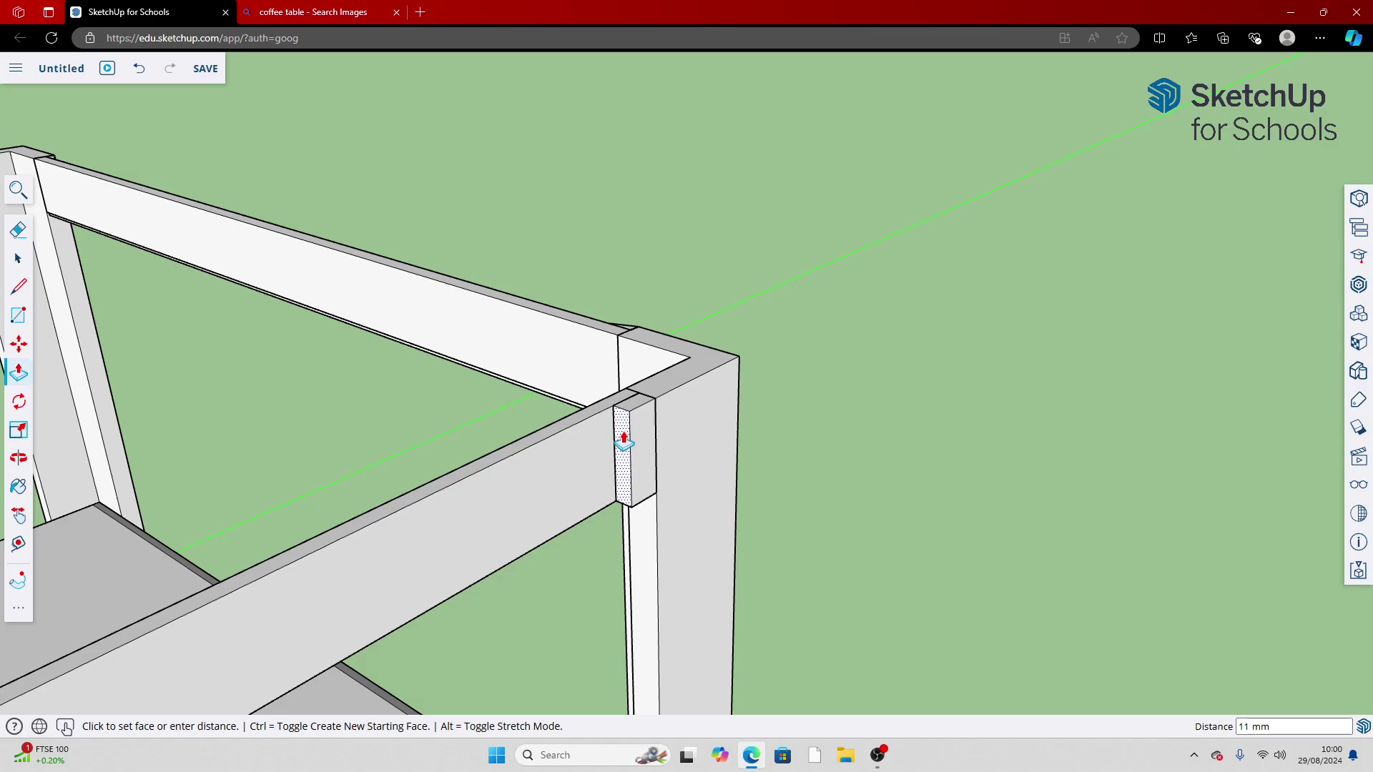
pyautogui.click(623, 439)
# Draw a diagonal of about 12 mm across the new block's top and push its outer half down 30 mm to leave a wedge
pyautogui.click(18, 288)
pyautogui.scroll(3, 647, 429)
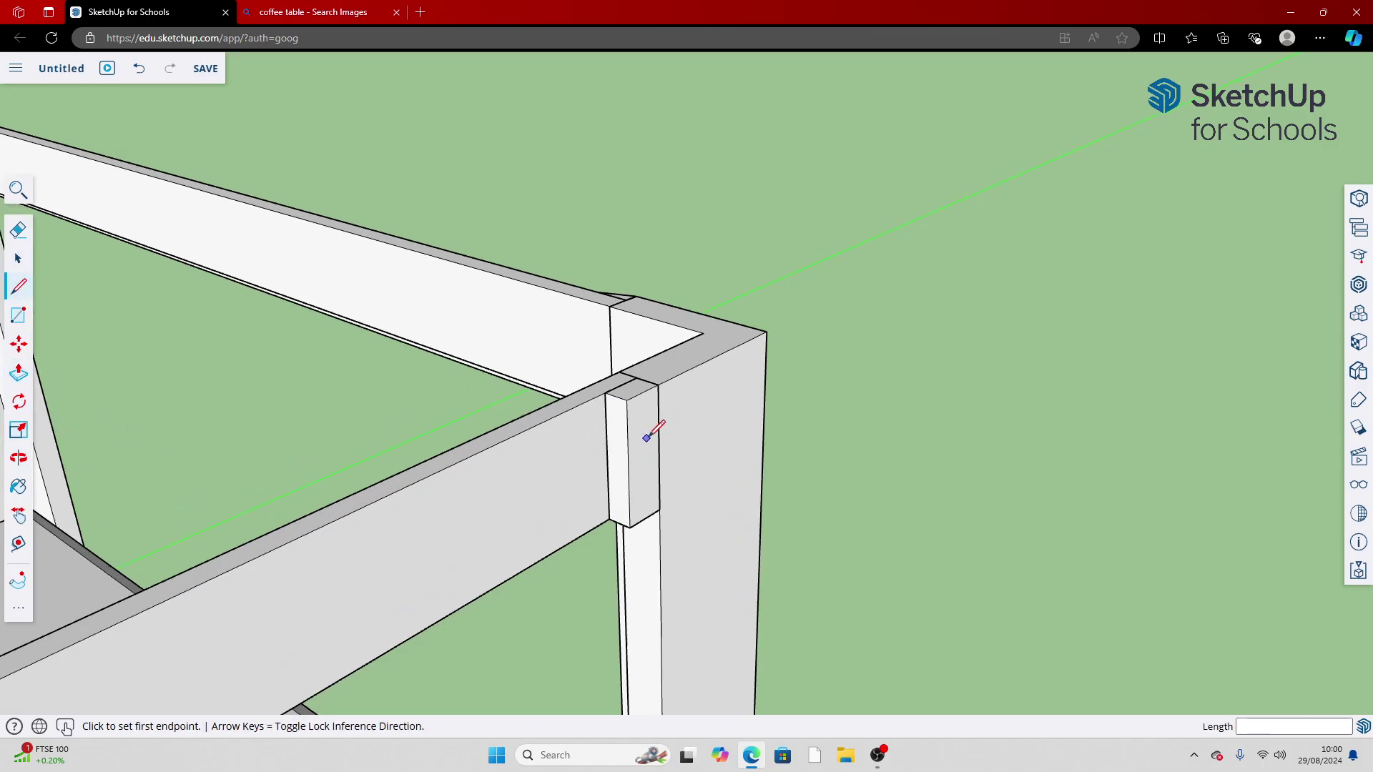
pyautogui.click(591, 381)
pyautogui.click(663, 370)
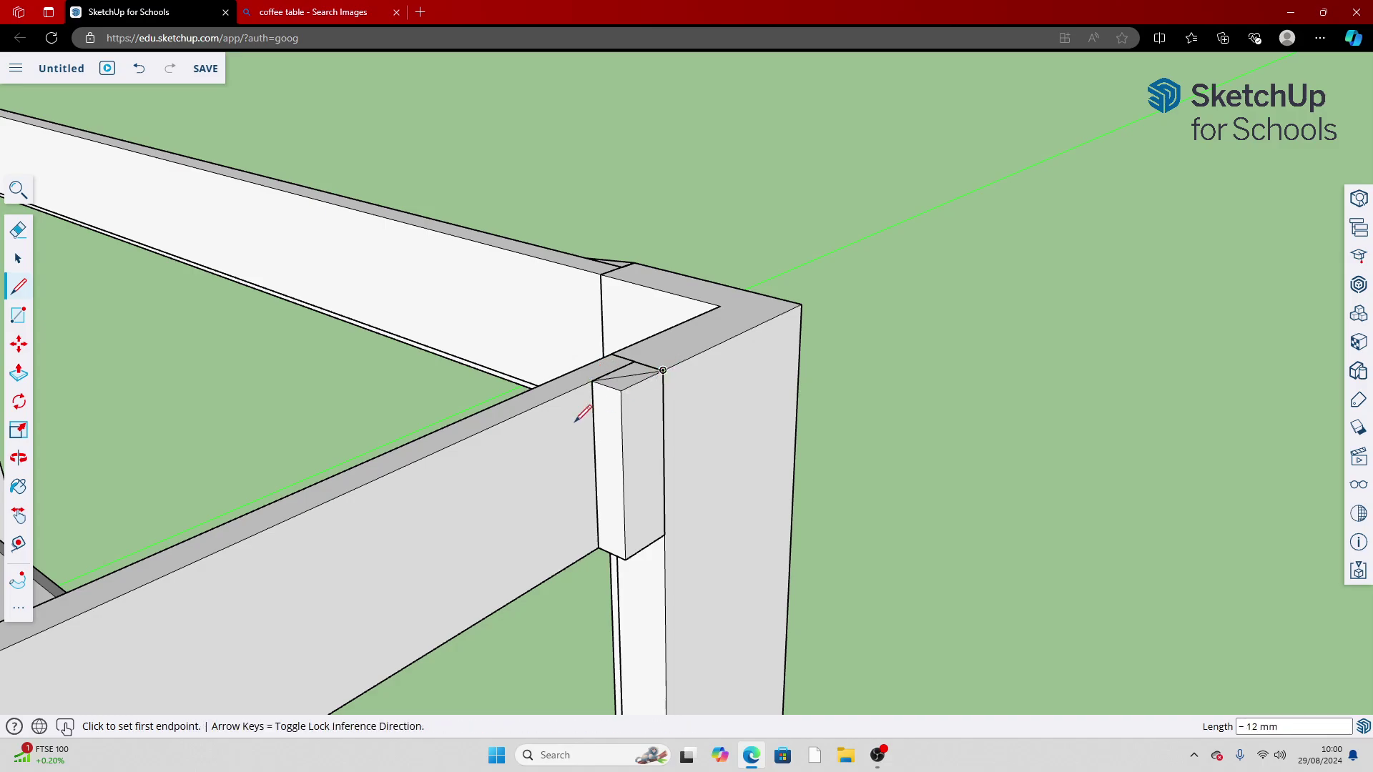
pyautogui.click(19, 373)
pyautogui.click(612, 550)
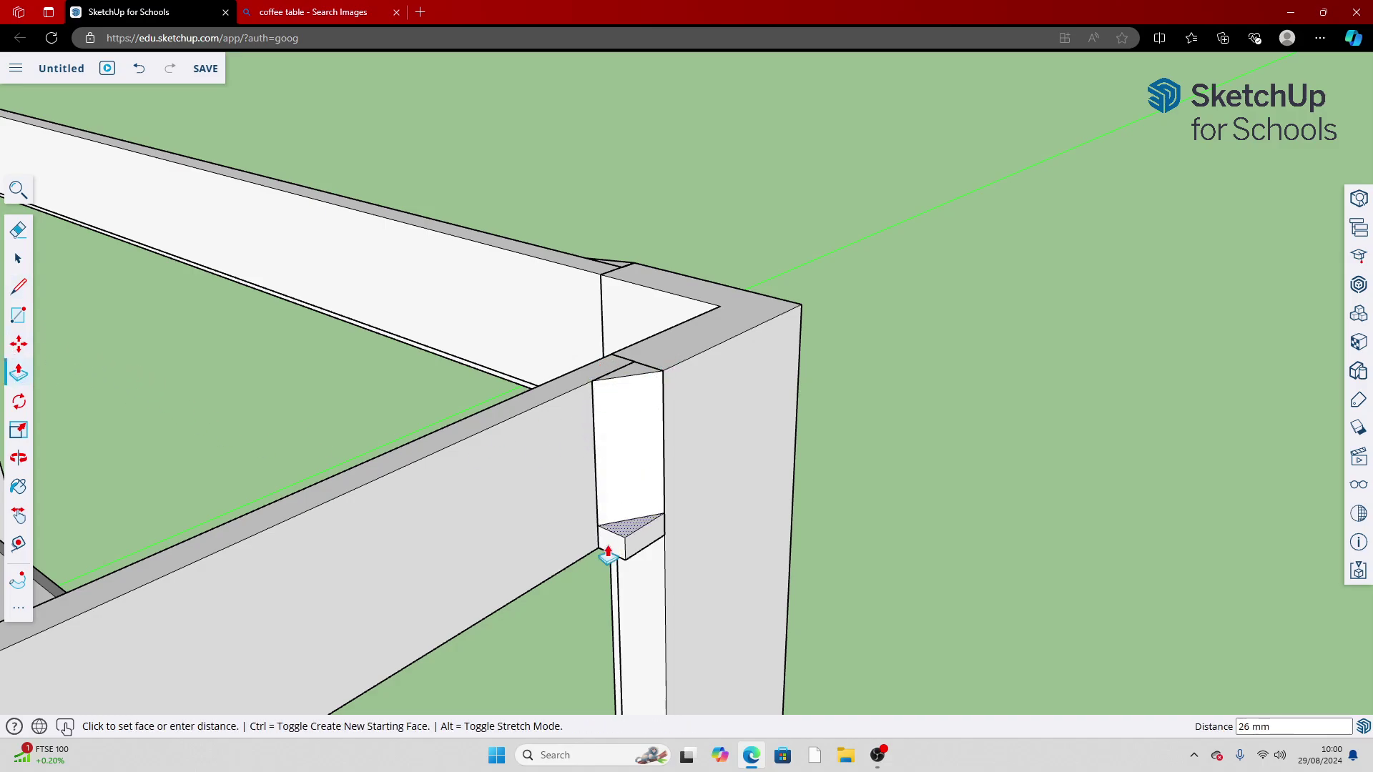
pyautogui.click(607, 577)
# At the next corner without a wedge, draw a rectangle of about 6 by 30 mm beside the rail and extrude it 10 mm
pyautogui.scroll(-3, 596, 581)
pyautogui.scroll(-5, 596, 581)
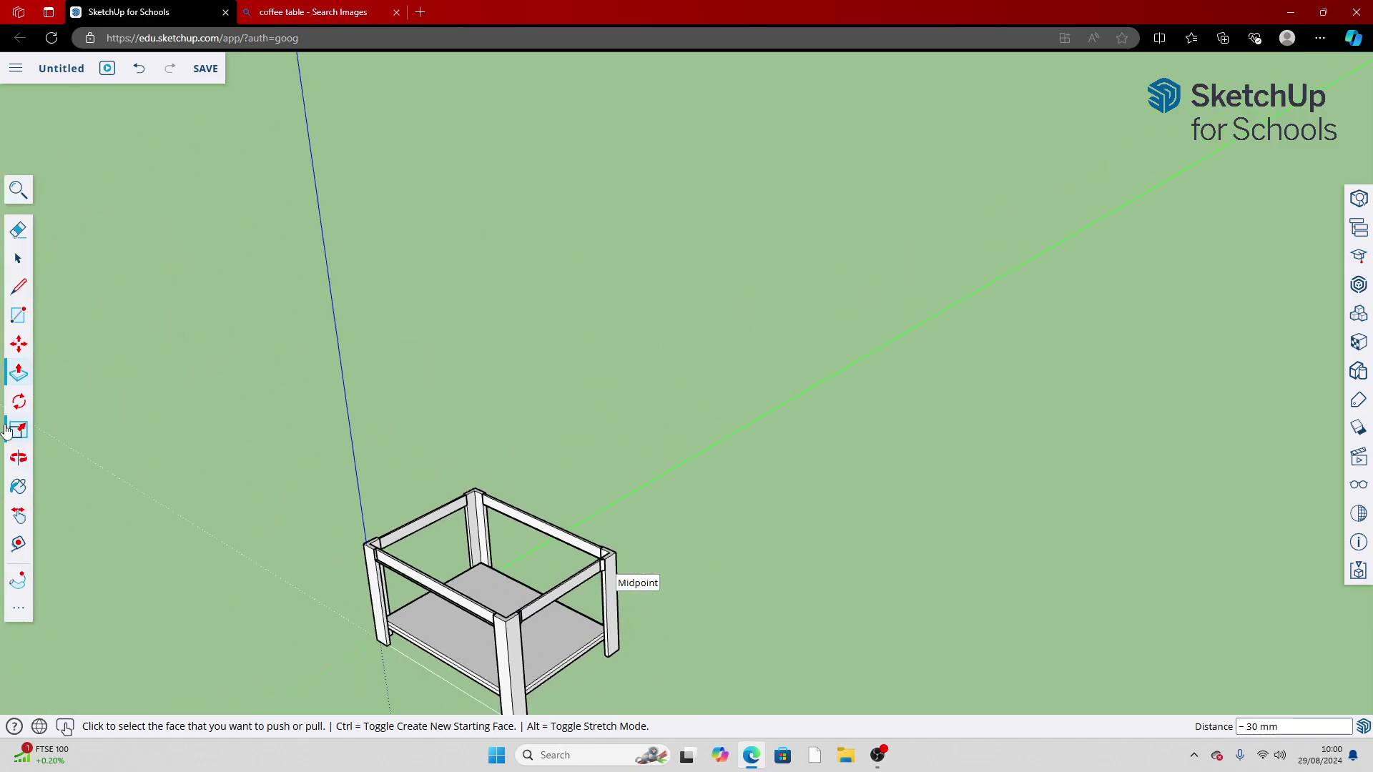
pyautogui.click(19, 457)
pyautogui.moveTo(193, 535); pyautogui.dragTo(524, 198)
pyautogui.scroll(10, 914, 640)
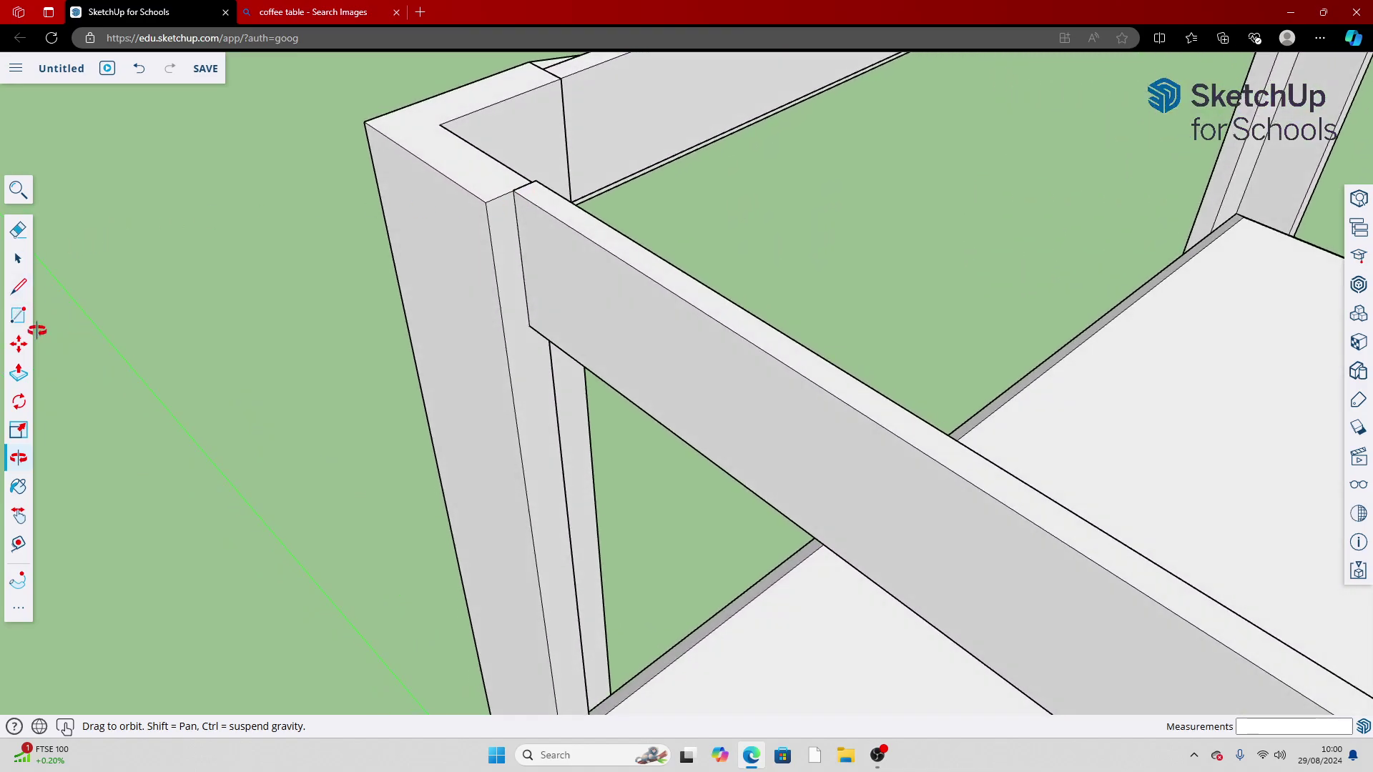
pyautogui.press('r')
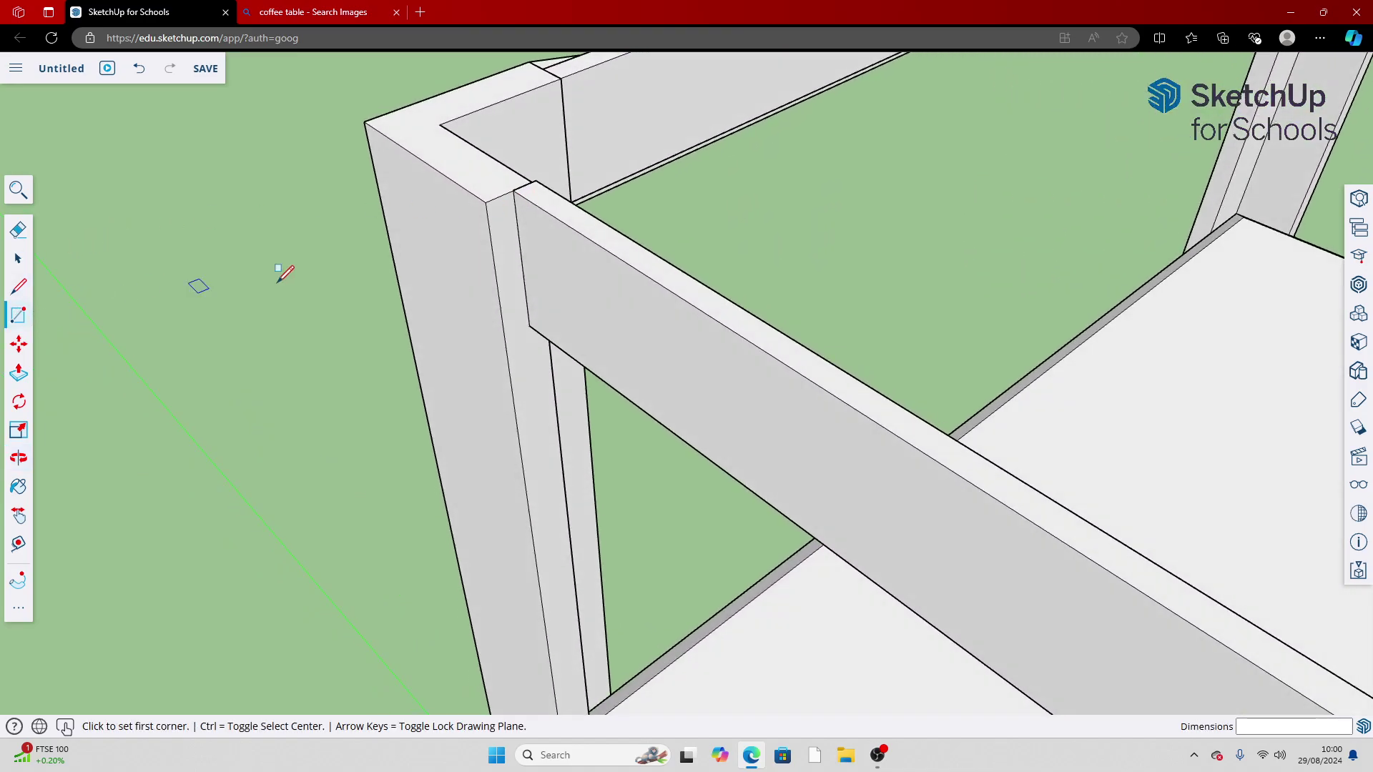
pyautogui.click(513, 190)
pyautogui.click(505, 337)
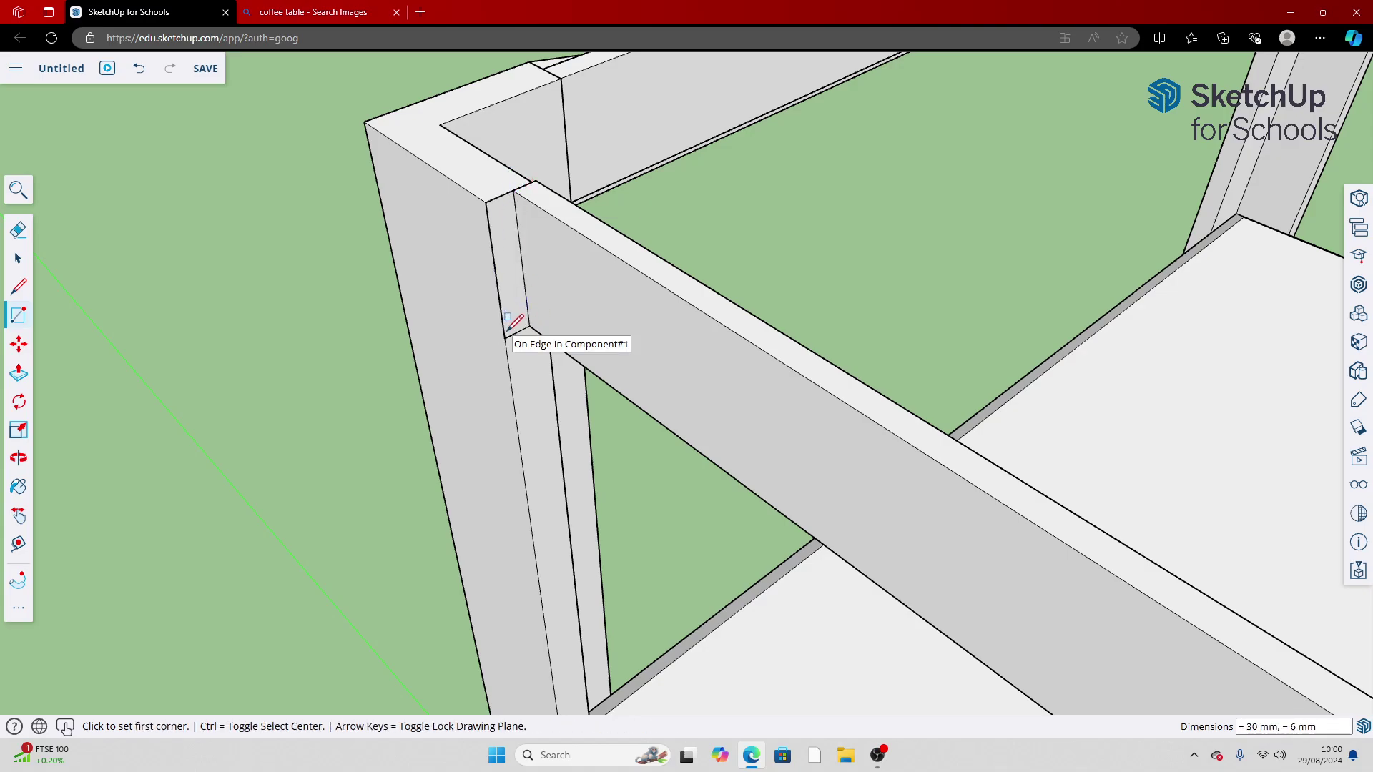
pyautogui.click(19, 371)
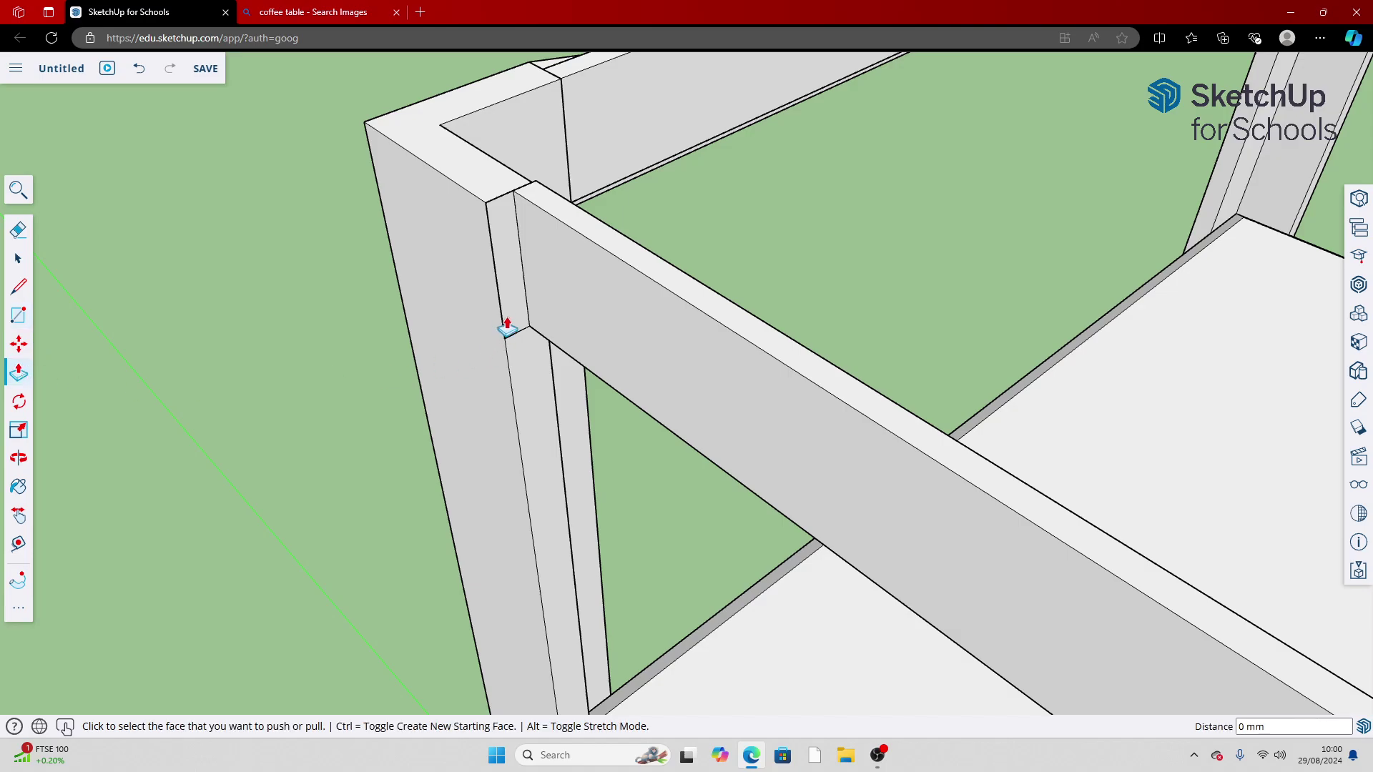
pyautogui.click(502, 294)
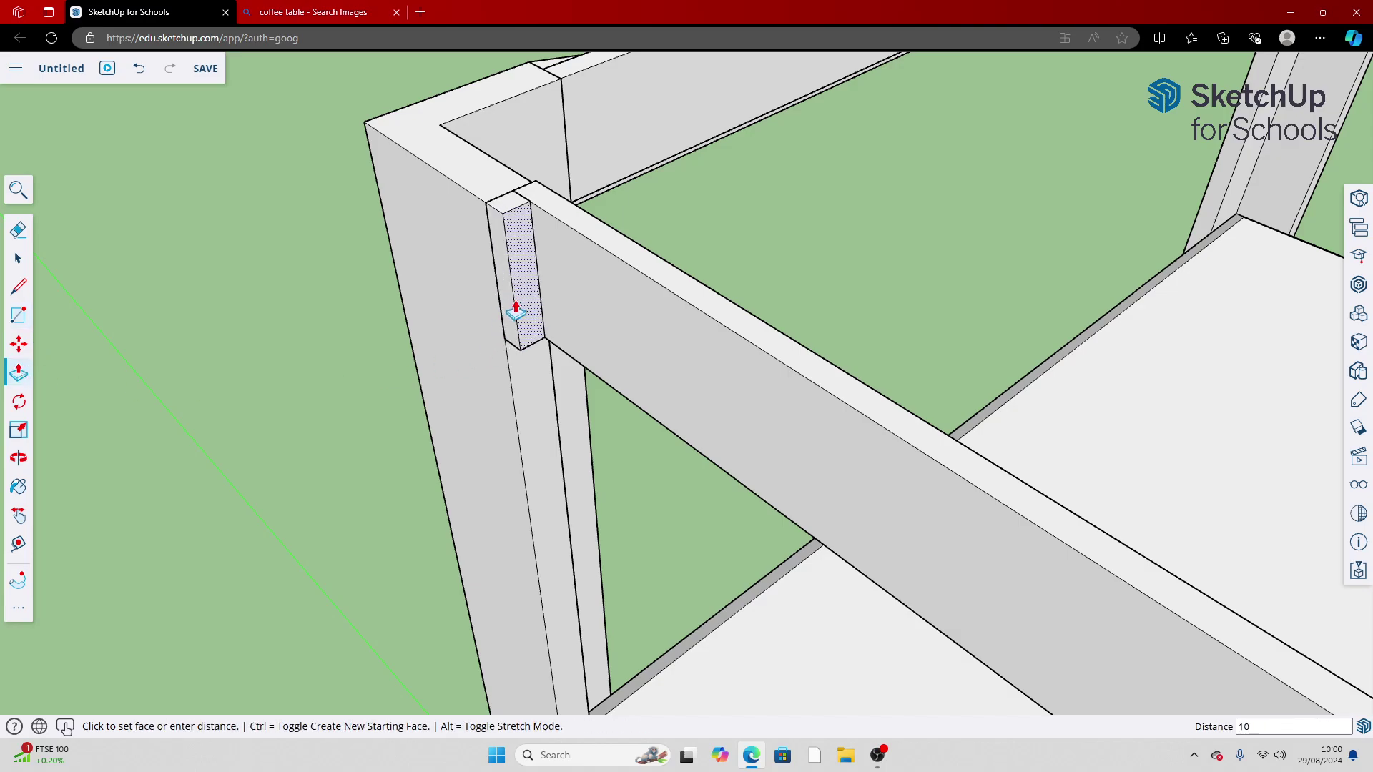
pyautogui.write('10')
pyautogui.press('Return')
# Split the 10 mm block's top face diagonally and push the outer triangle down 30 mm to form this corner's wedge
pyautogui.click(10, 282)
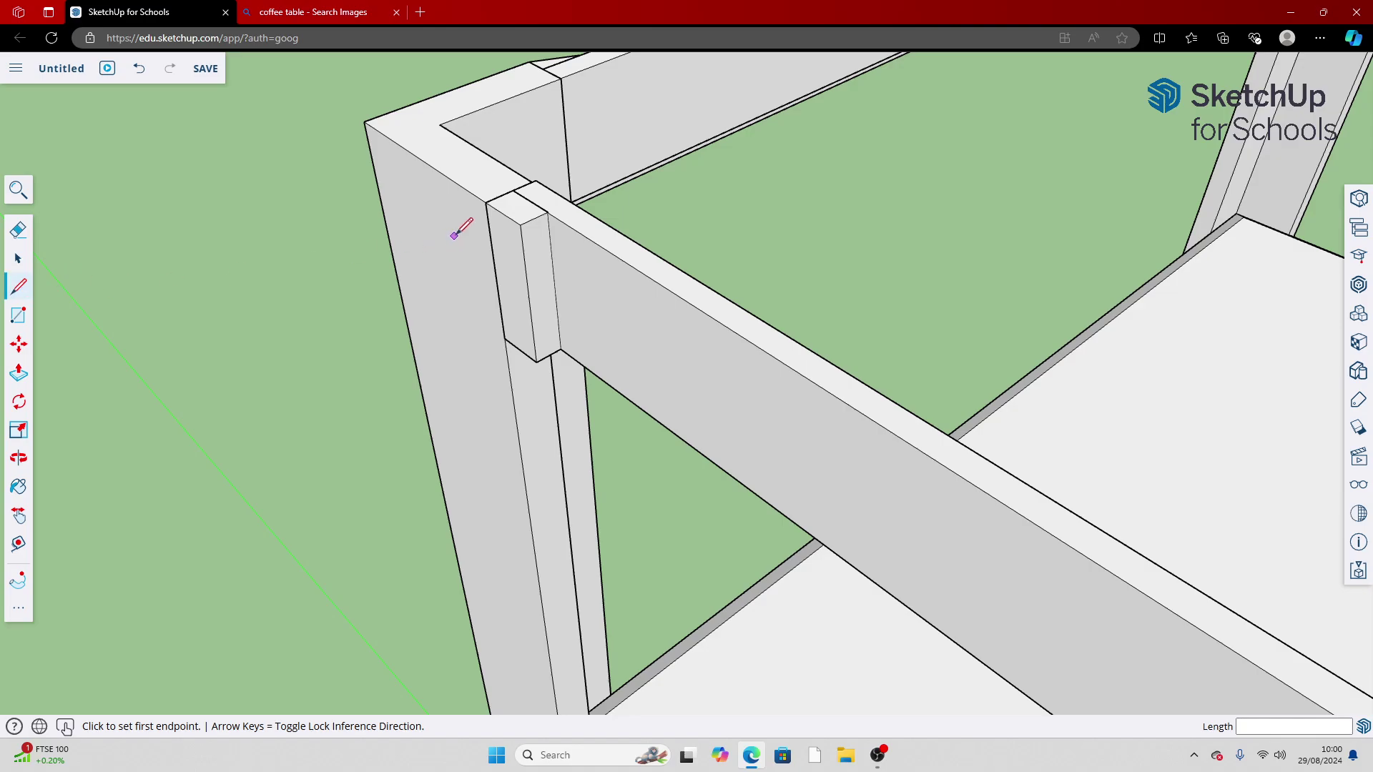
pyautogui.click(486, 203)
pyautogui.click(548, 213)
pyautogui.click(19, 373)
pyautogui.click(514, 220)
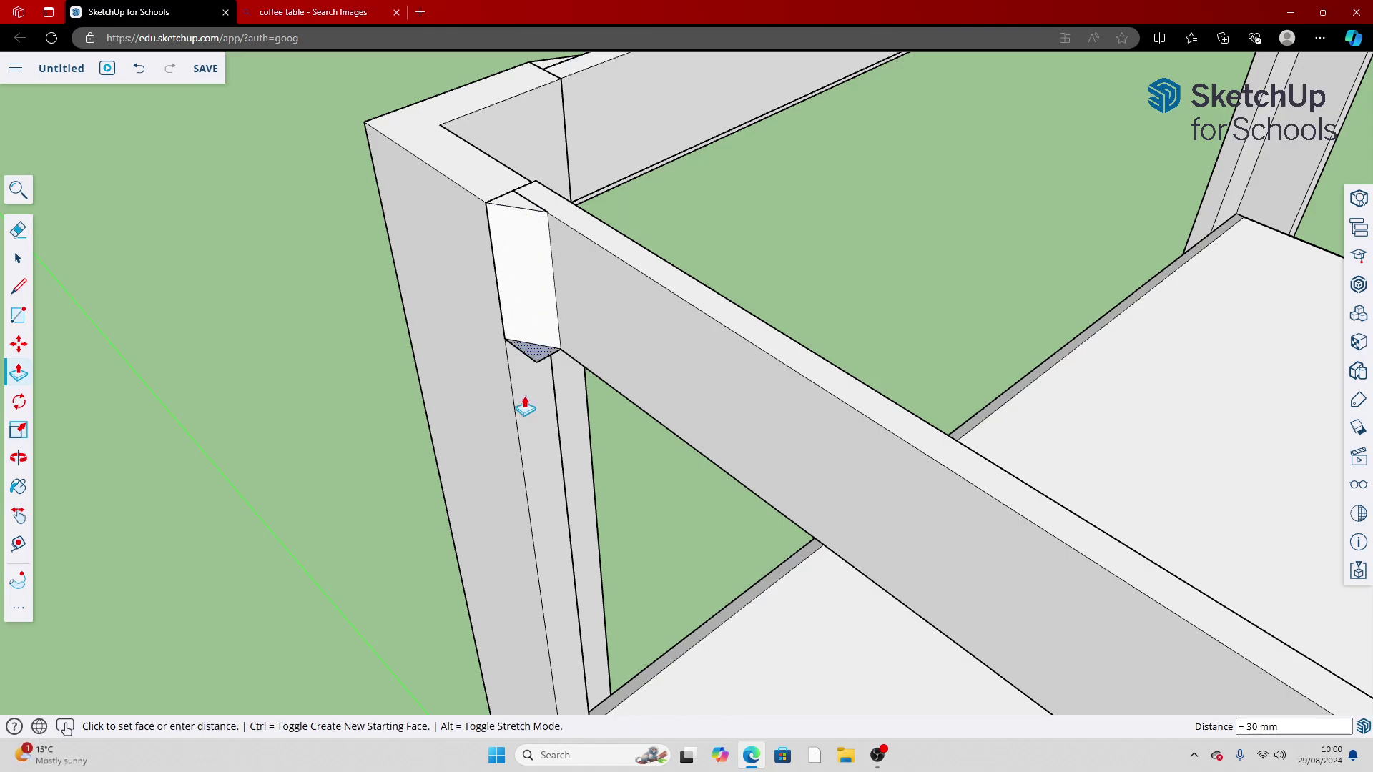
pyautogui.click(527, 404)
# Move the rail at the remaining corner about 1 mm outward to line up with the leg's inner corner
pyautogui.scroll(-3, 532, 387)
pyautogui.scroll(-3, 585, 459)
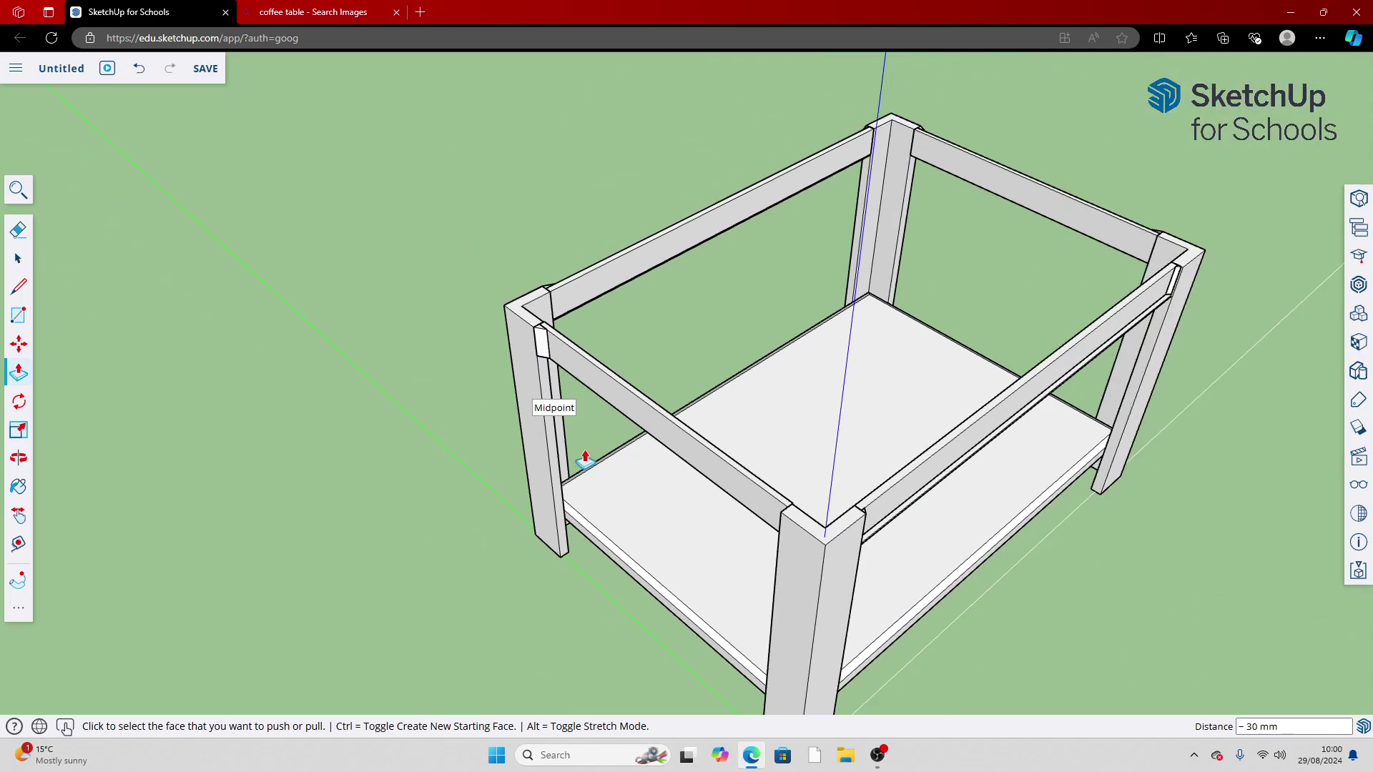
pyautogui.click(20, 458)
pyautogui.moveTo(291, 509); pyautogui.dragTo(316, 411)
pyautogui.scroll(5, 1112, 236)
pyautogui.scroll(3, 836, 530)
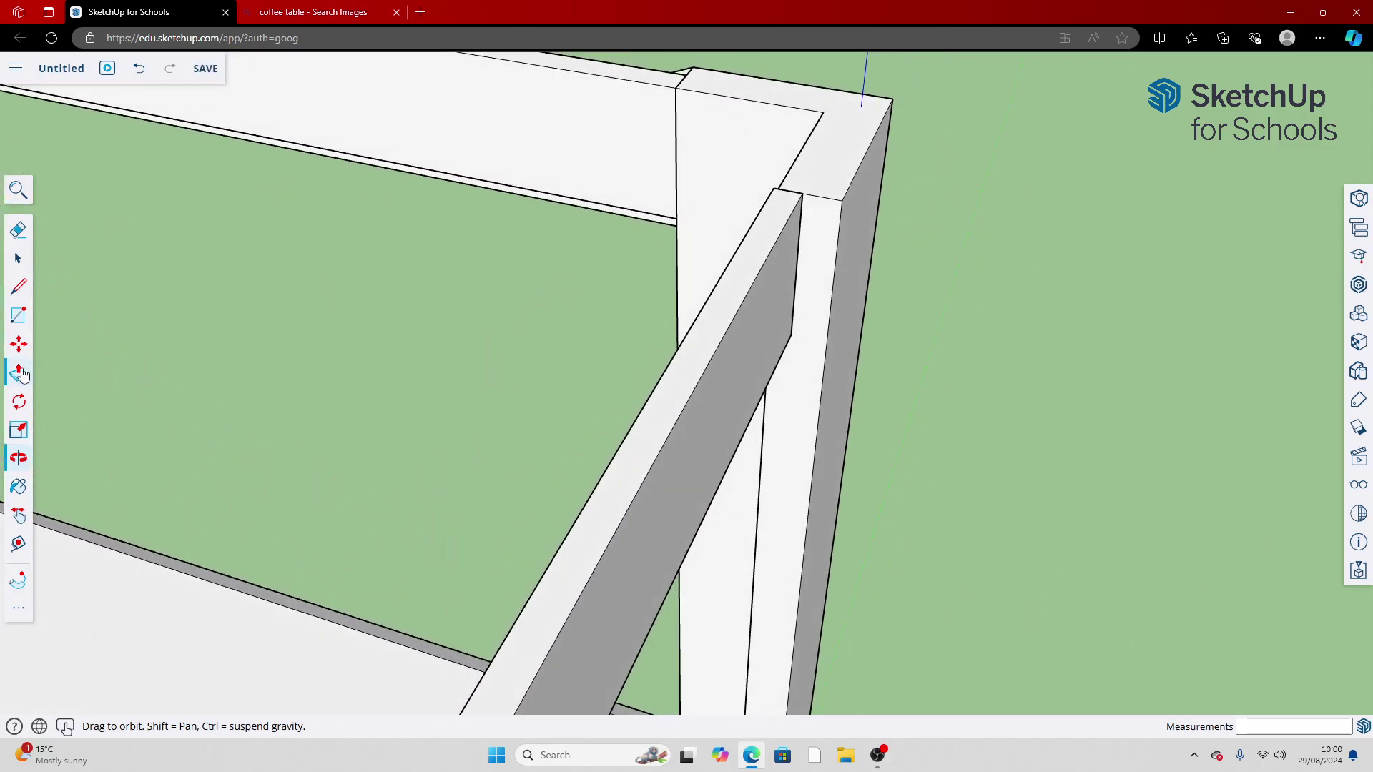
pyautogui.click(22, 344)
pyautogui.click(769, 307)
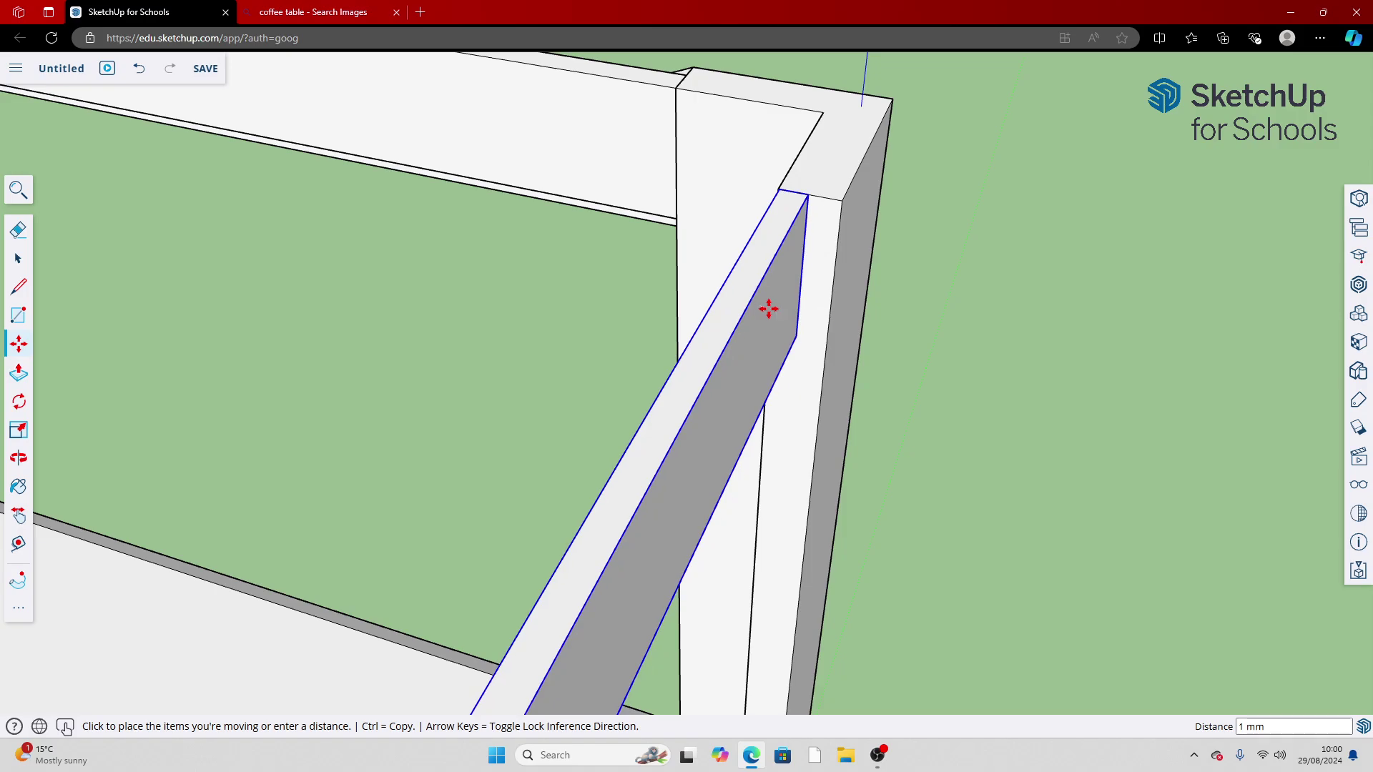
pyautogui.click(882, 307)
# Inspect how the moved rail fits against the leg and the surrounding table frame
pyautogui.scroll(-5, 1033, 319)
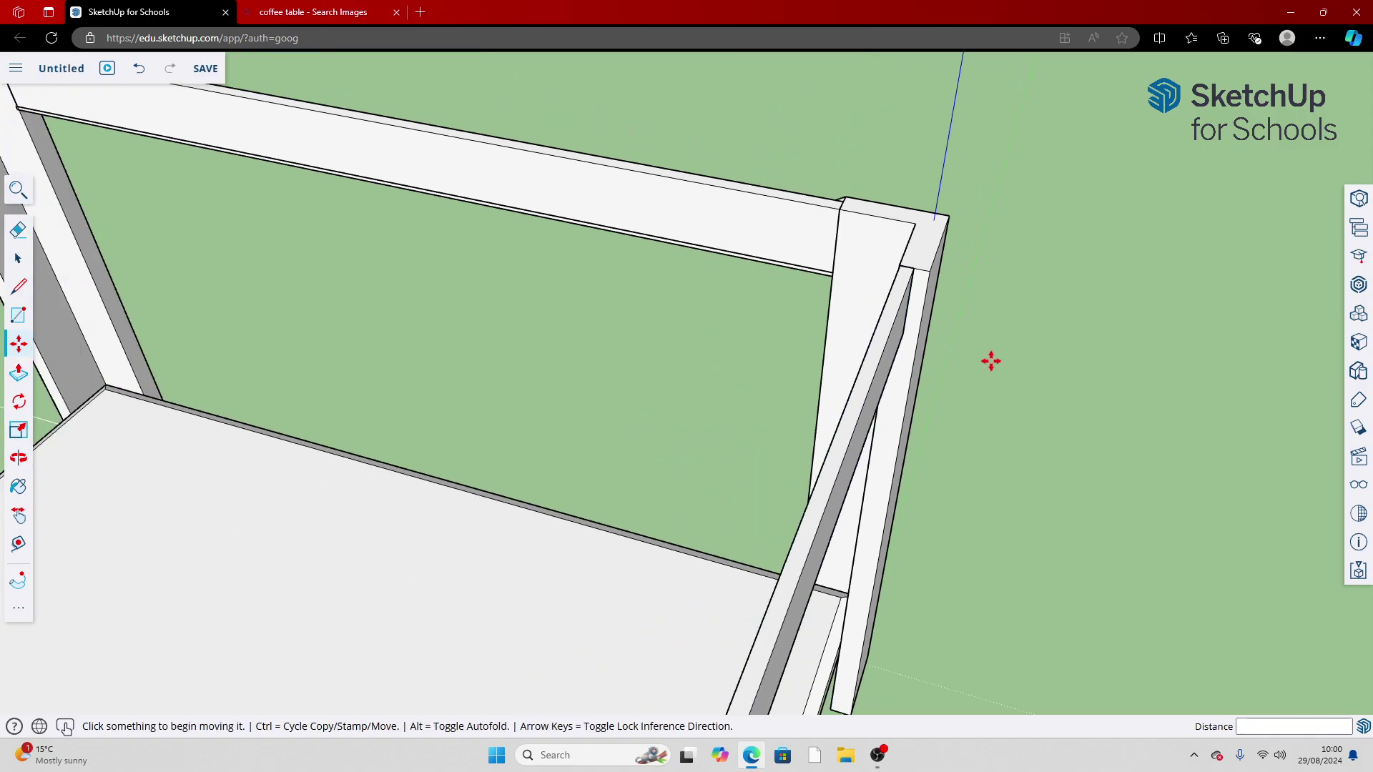
pyautogui.scroll(6, 881, 655)
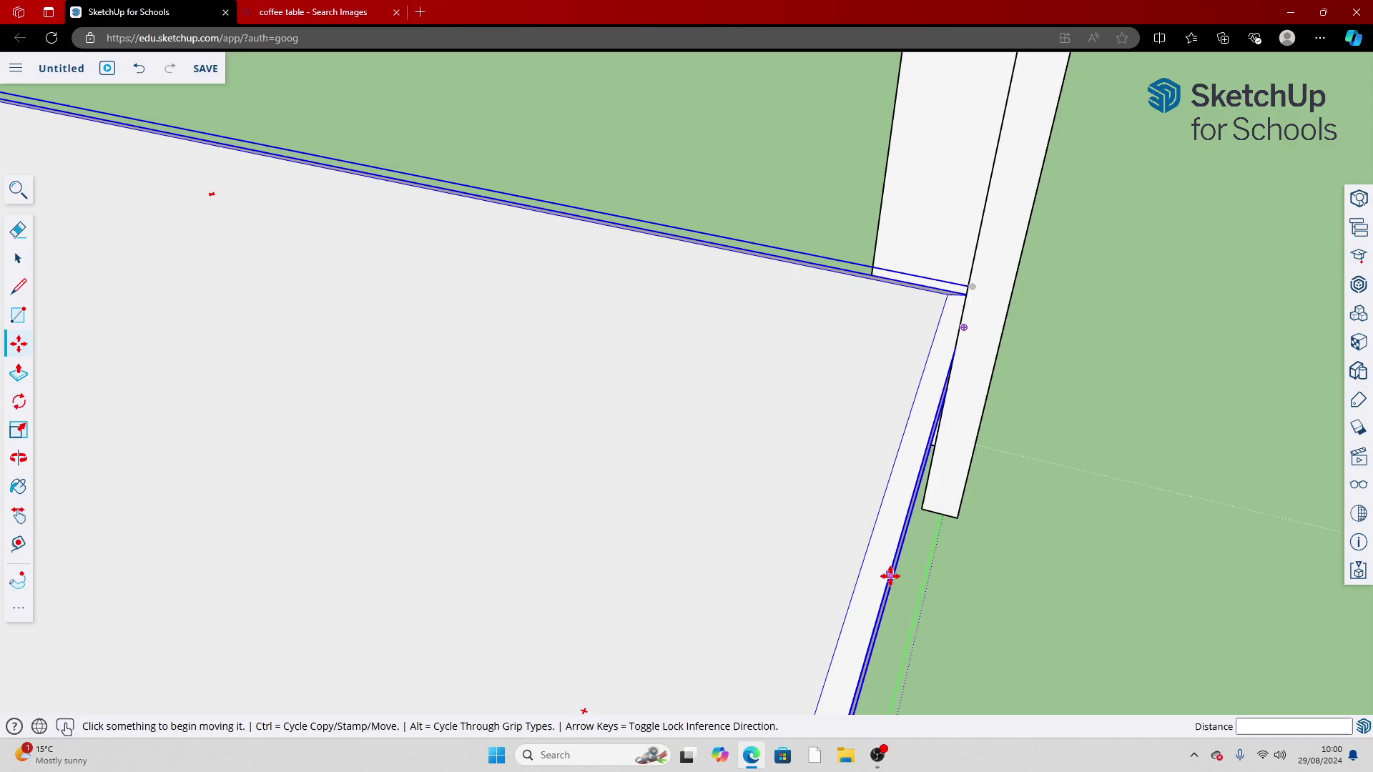
pyautogui.scroll(-3, 888, 573)
pyautogui.scroll(-5, 1032, 111)
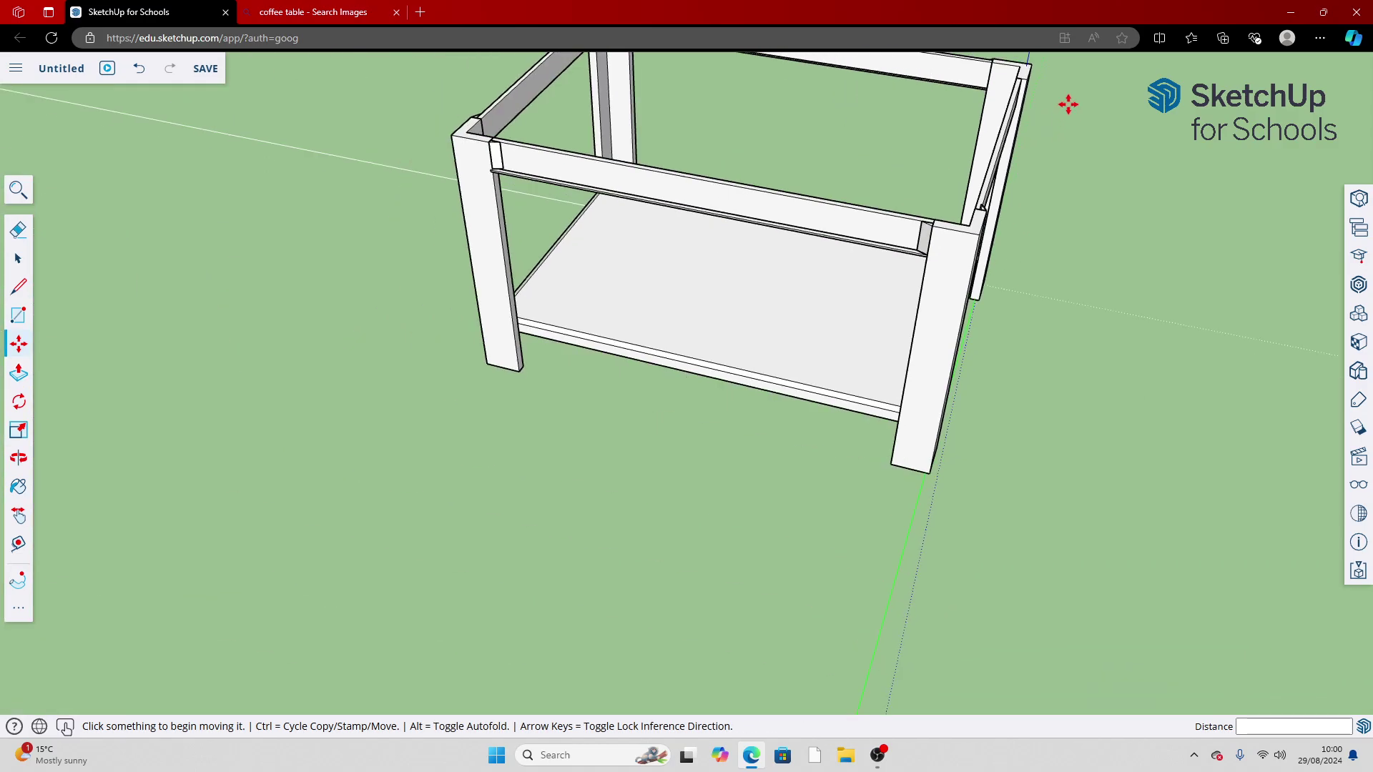
pyautogui.scroll(8, 989, 68)
pyautogui.scroll(-2, 959, 79)
pyautogui.scroll(-1, 903, 116)
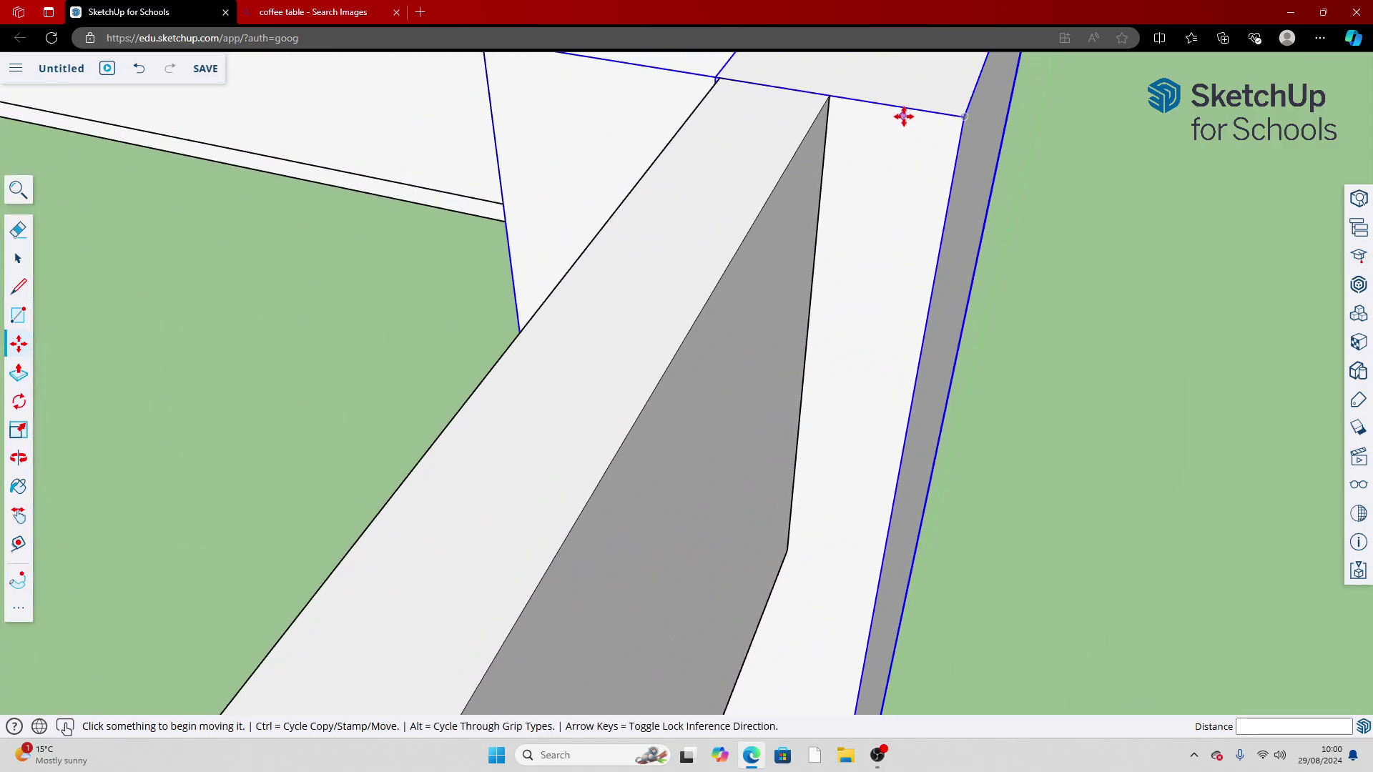
# At the remaining corner, draw a rectangle on the leg's inner face beside the moved rail, matching the rail's height, and extrude it 10 mm
pyautogui.press('space')
pyautogui.click(1062, 170)
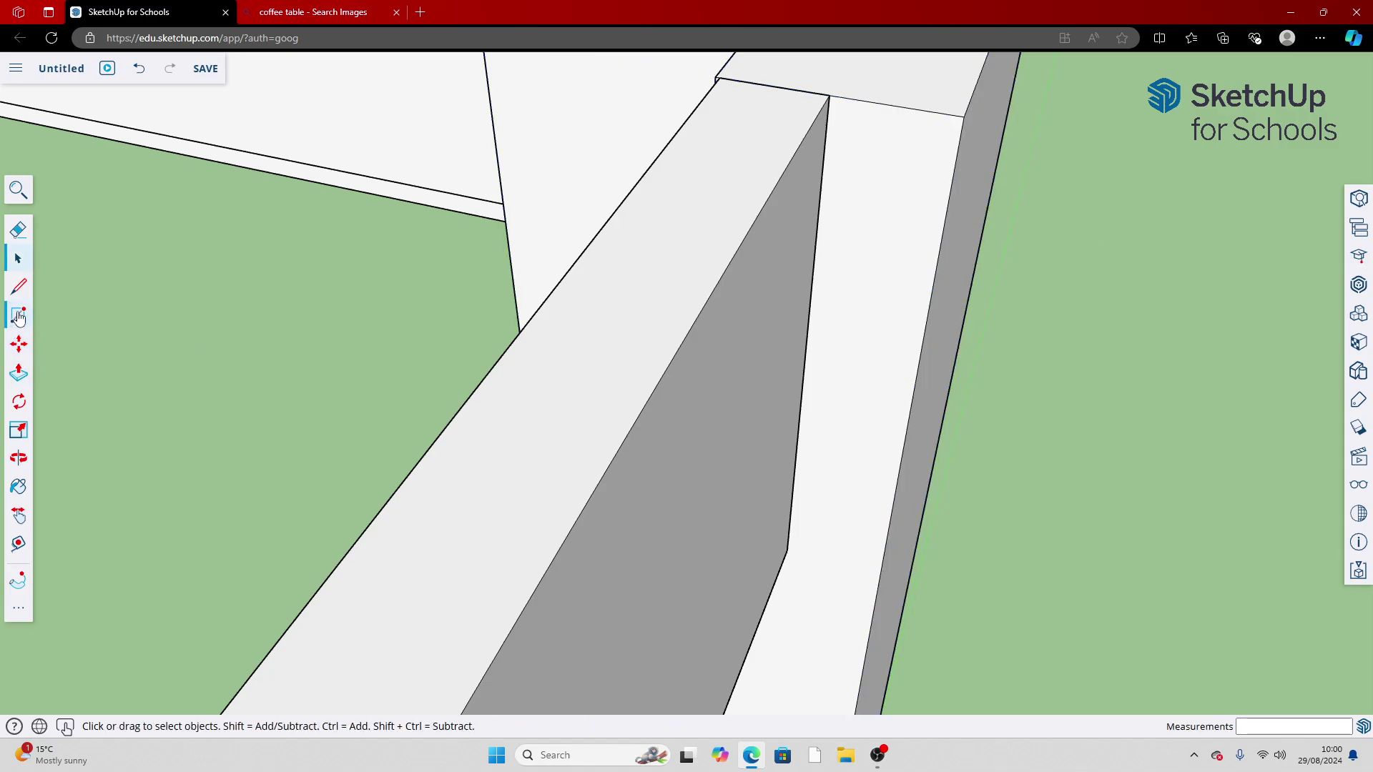
pyautogui.click(20, 316)
pyautogui.click(829, 95)
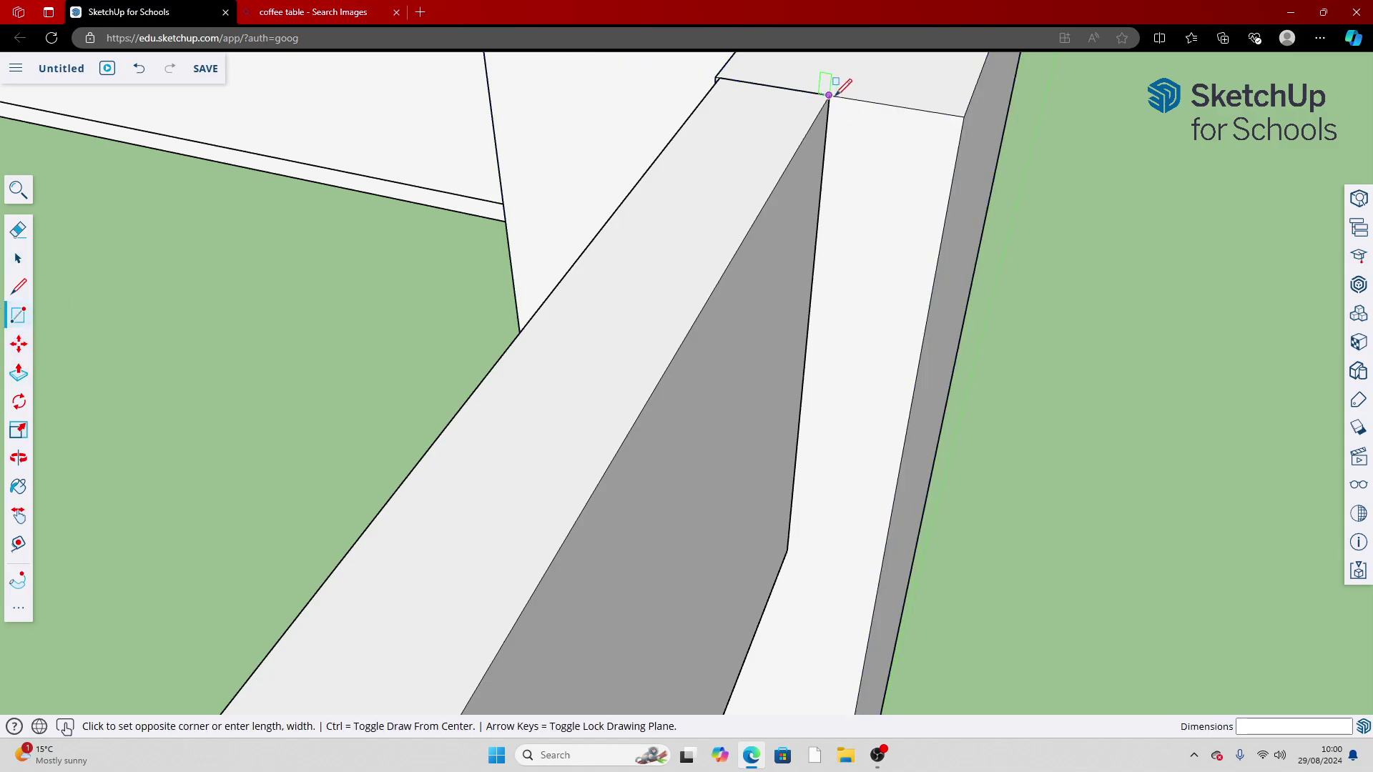
pyautogui.click(881, 571)
pyautogui.scroll(-3, 800, 245)
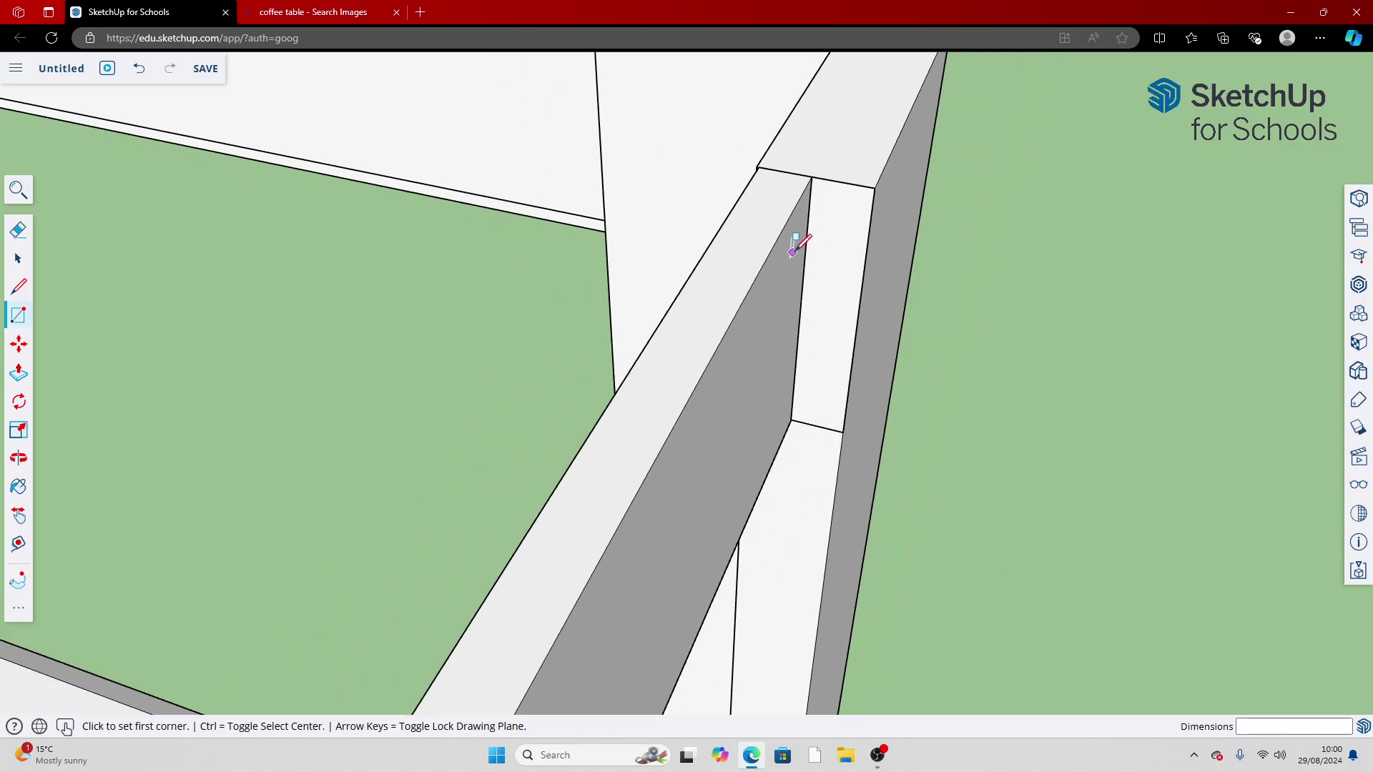
pyautogui.scroll(-2, 799, 245)
pyautogui.click(19, 372)
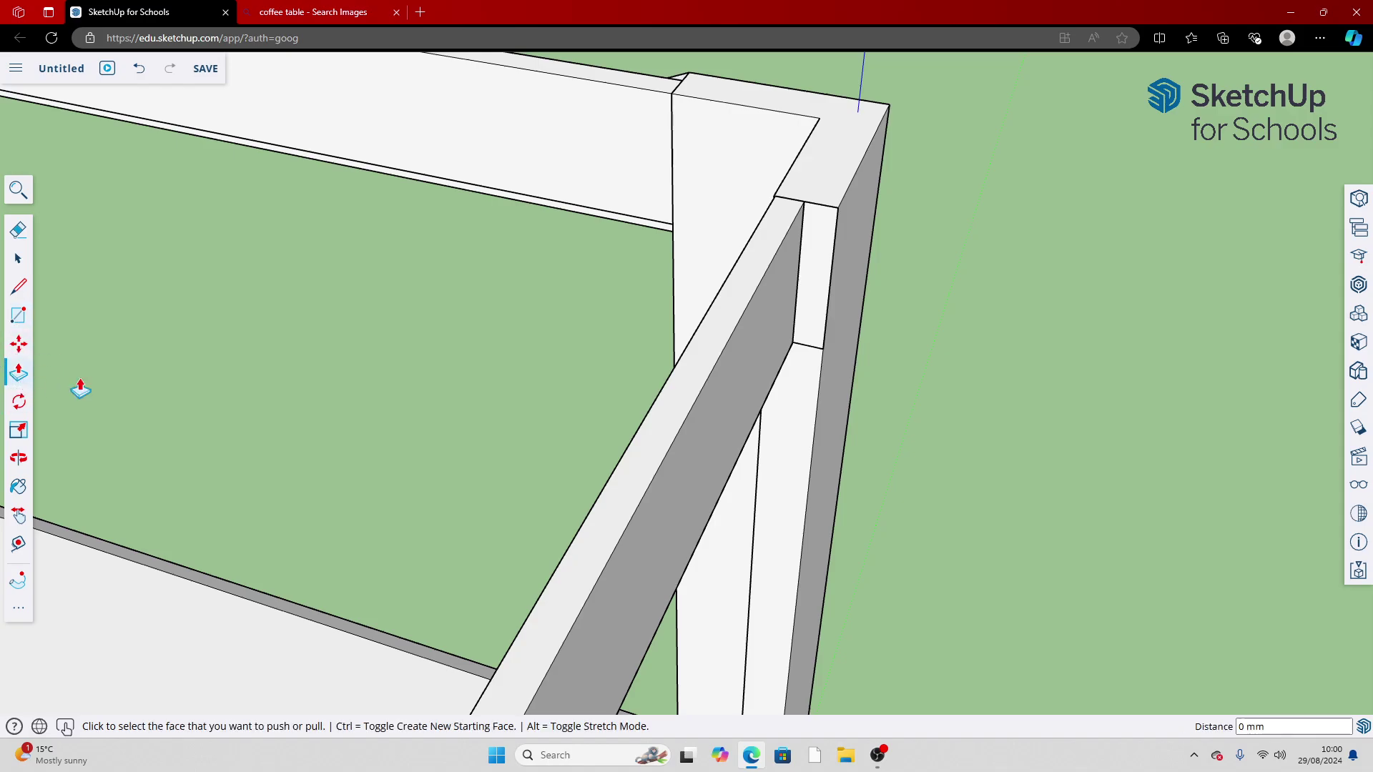
pyautogui.click(818, 279)
pyautogui.write('1')
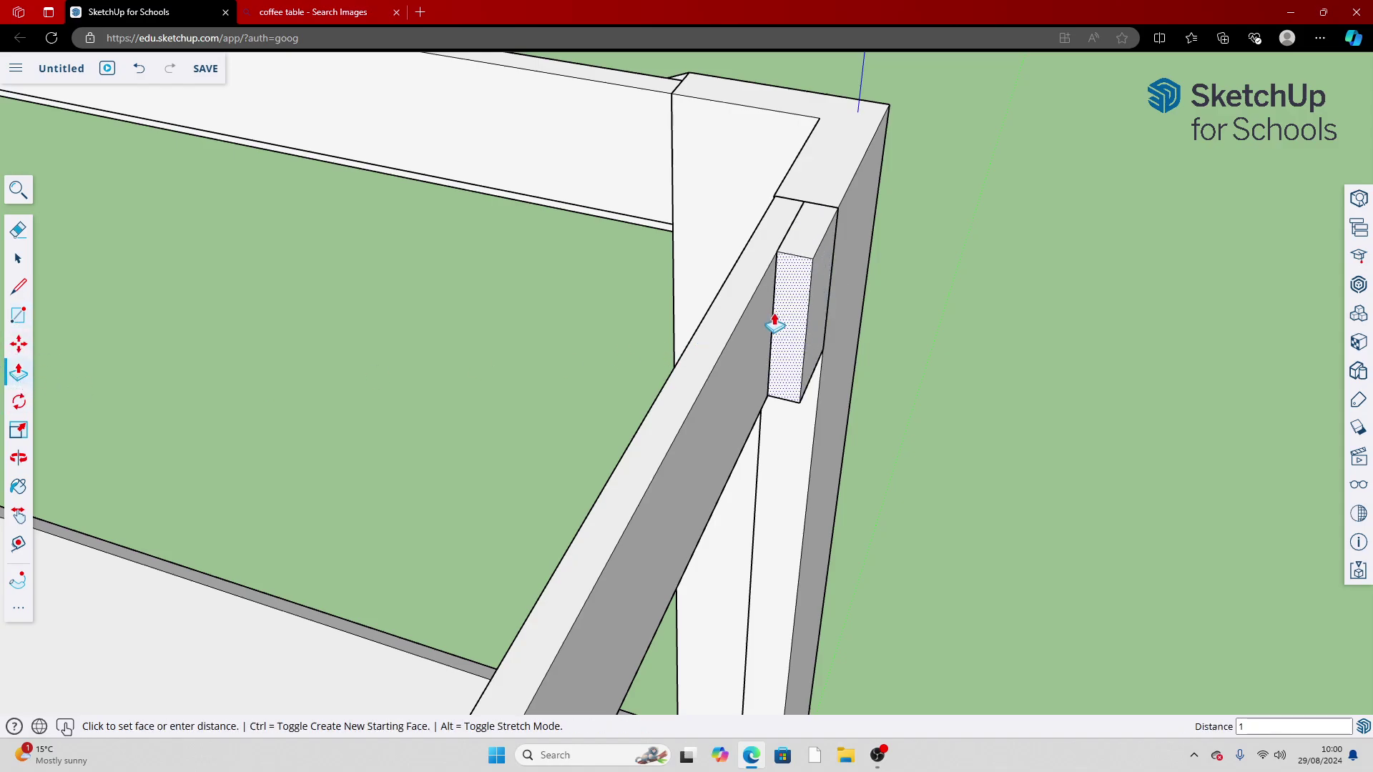
pyautogui.write('0')
pyautogui.press('Return')
# Split the new block's top face diagonally from the rail side to the leg's outer edge and push the outer triangle down 30 mm
pyautogui.click(17, 287)
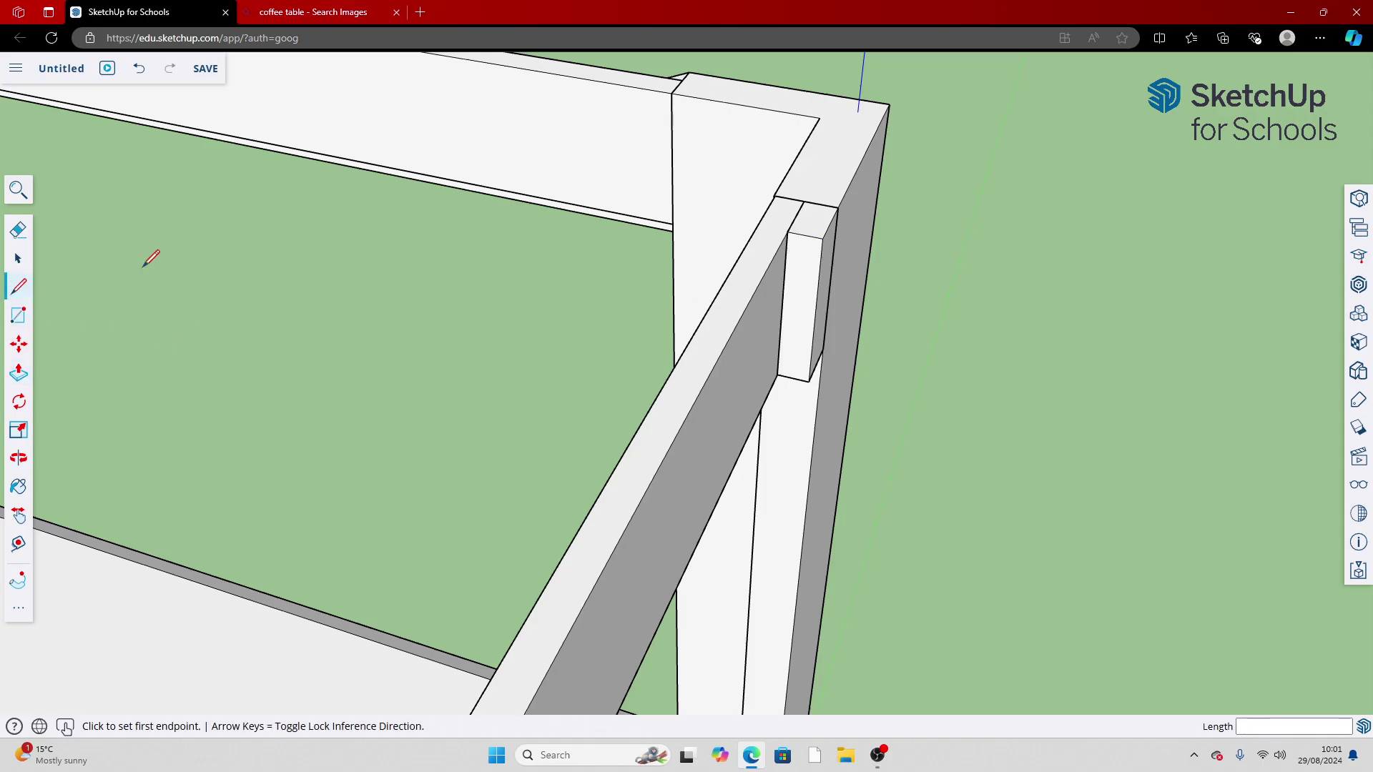
pyautogui.click(787, 233)
pyautogui.click(837, 208)
pyautogui.click(24, 378)
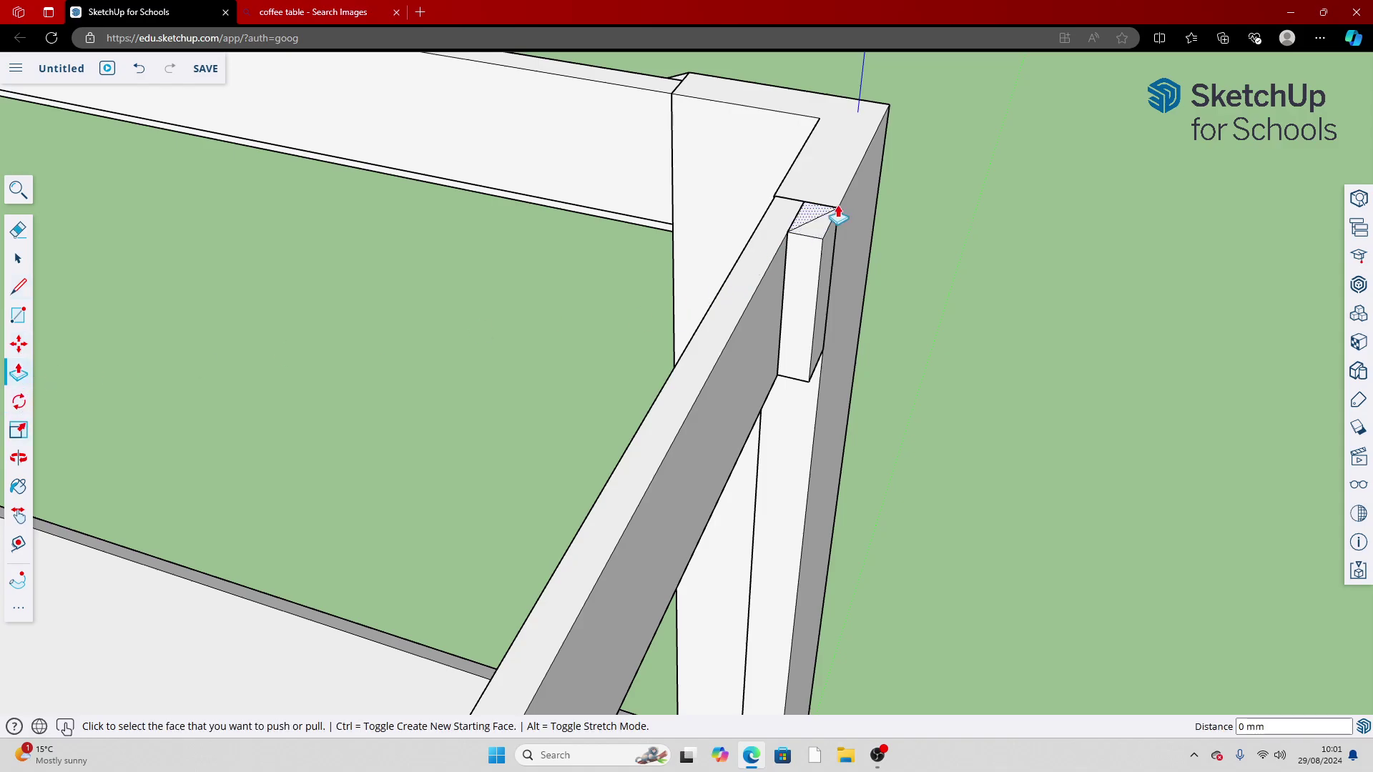
pyautogui.click(809, 227)
pyautogui.click(834, 431)
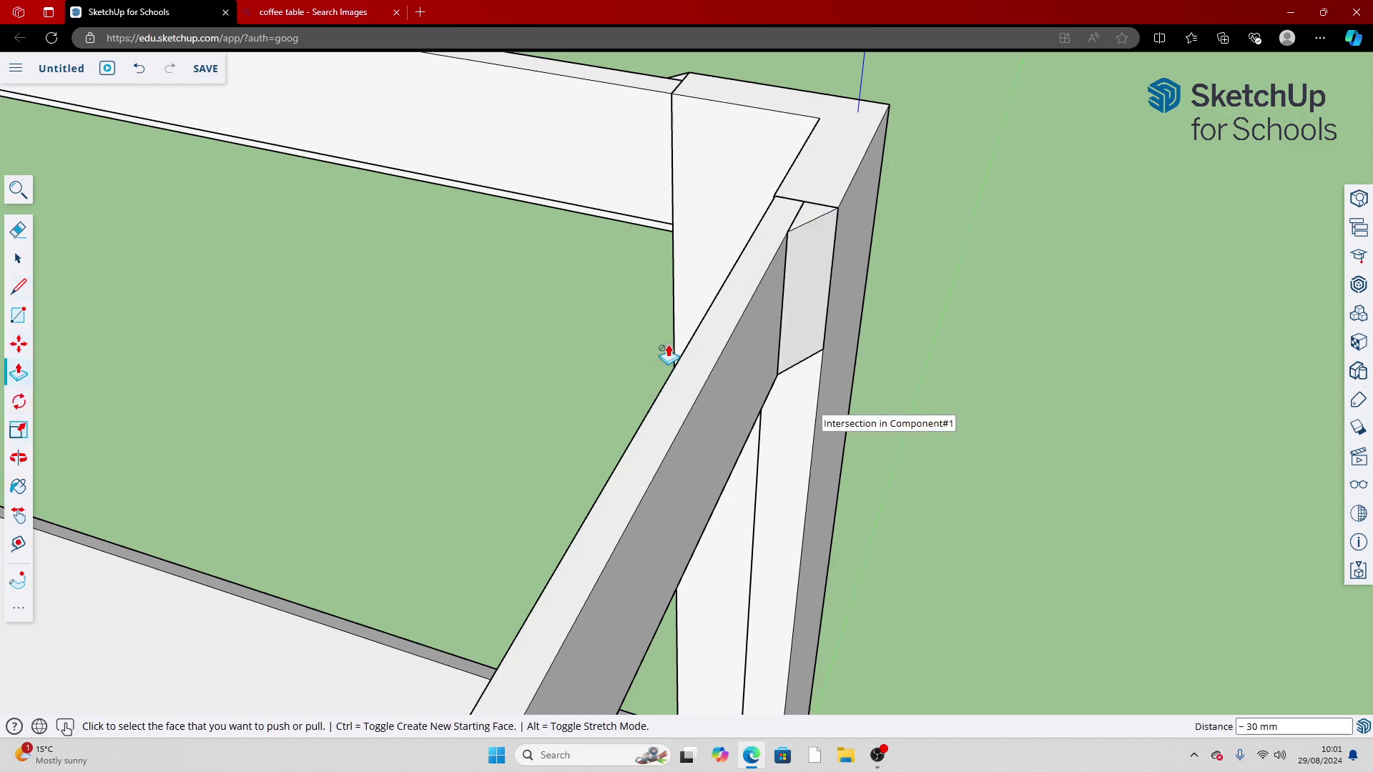
# Open the thin strip beneath the long side rail for editing and push its protruding end face in 2 mm to meet the leg
pyautogui.click(18, 457)
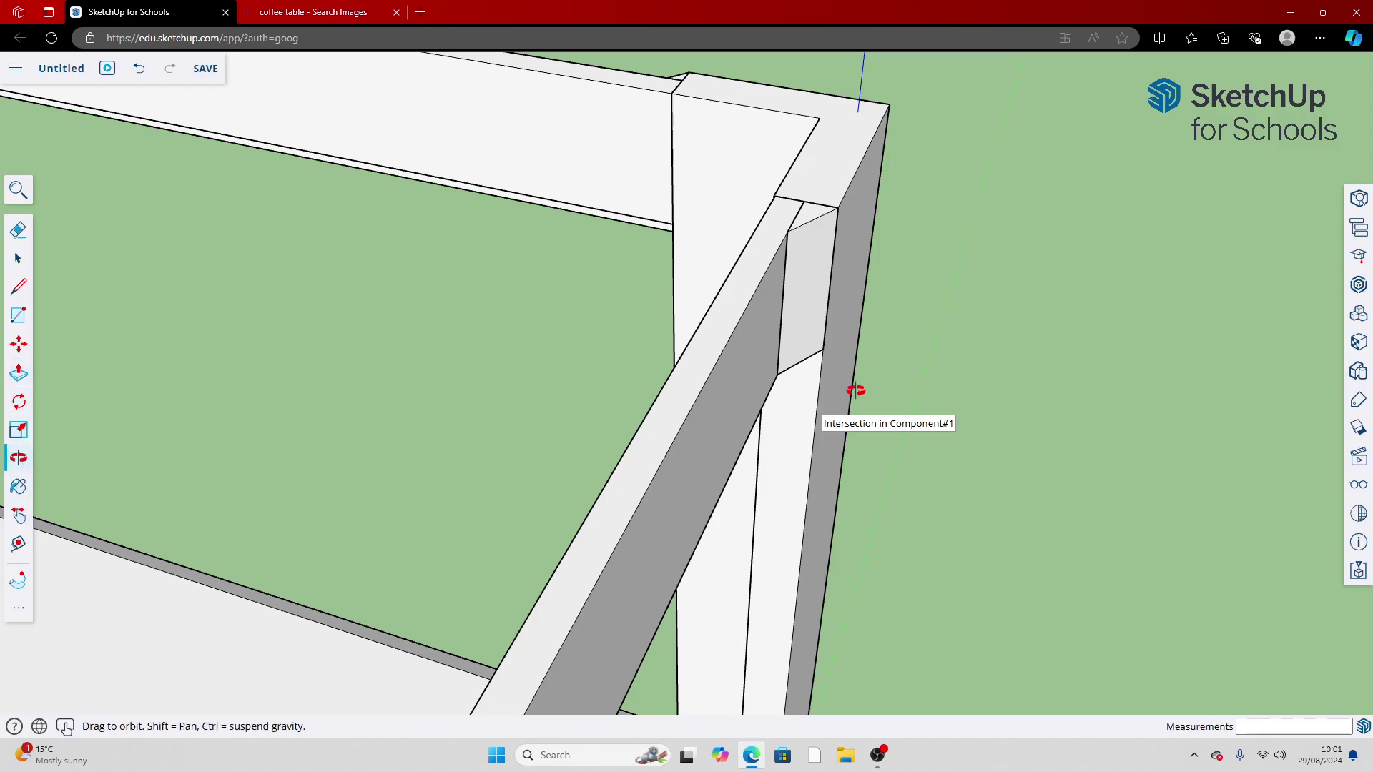
pyautogui.moveTo(833, 419); pyautogui.dragTo(560, 301)
pyautogui.moveTo(239, 336); pyautogui.dragTo(224, 404)
pyautogui.press('space')
pyautogui.click(191, 397)
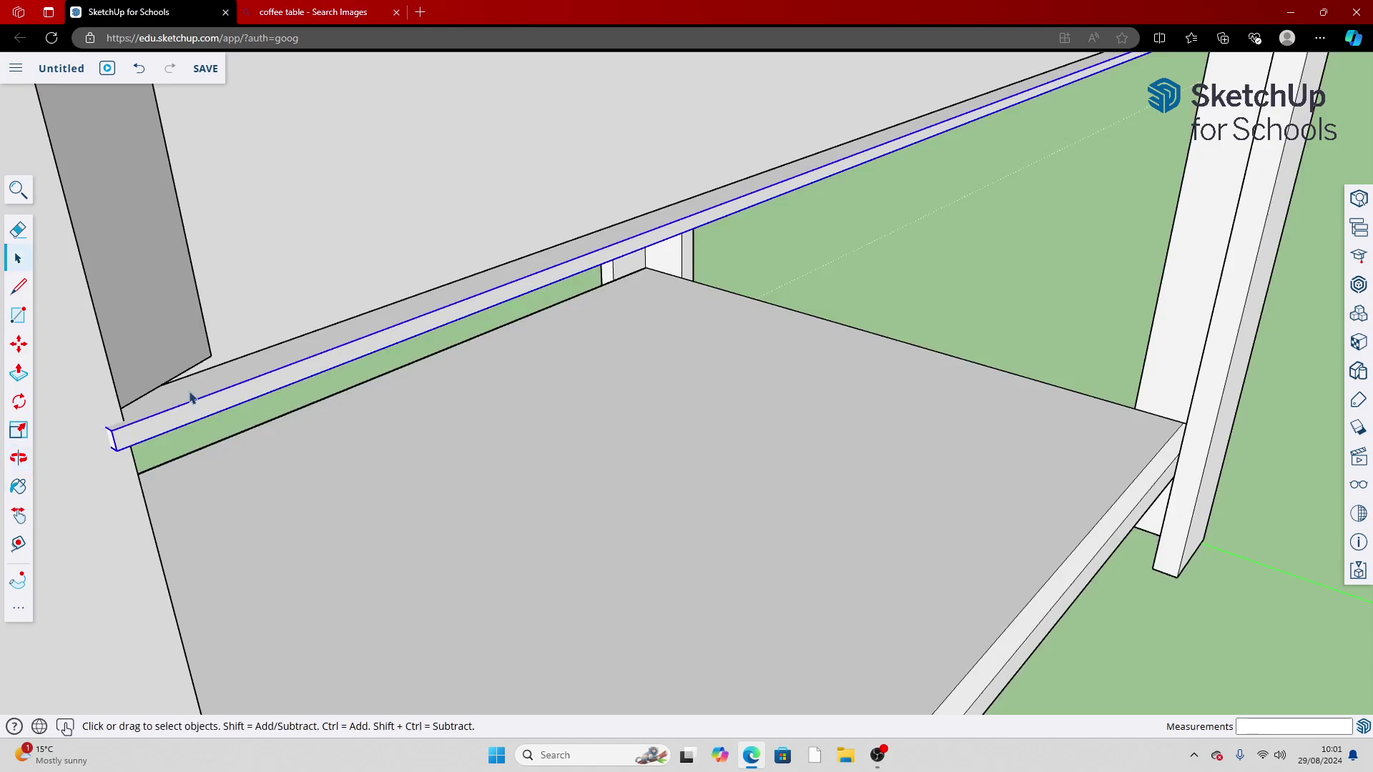
pyautogui.doubleClick(195, 401)
pyautogui.click(19, 371)
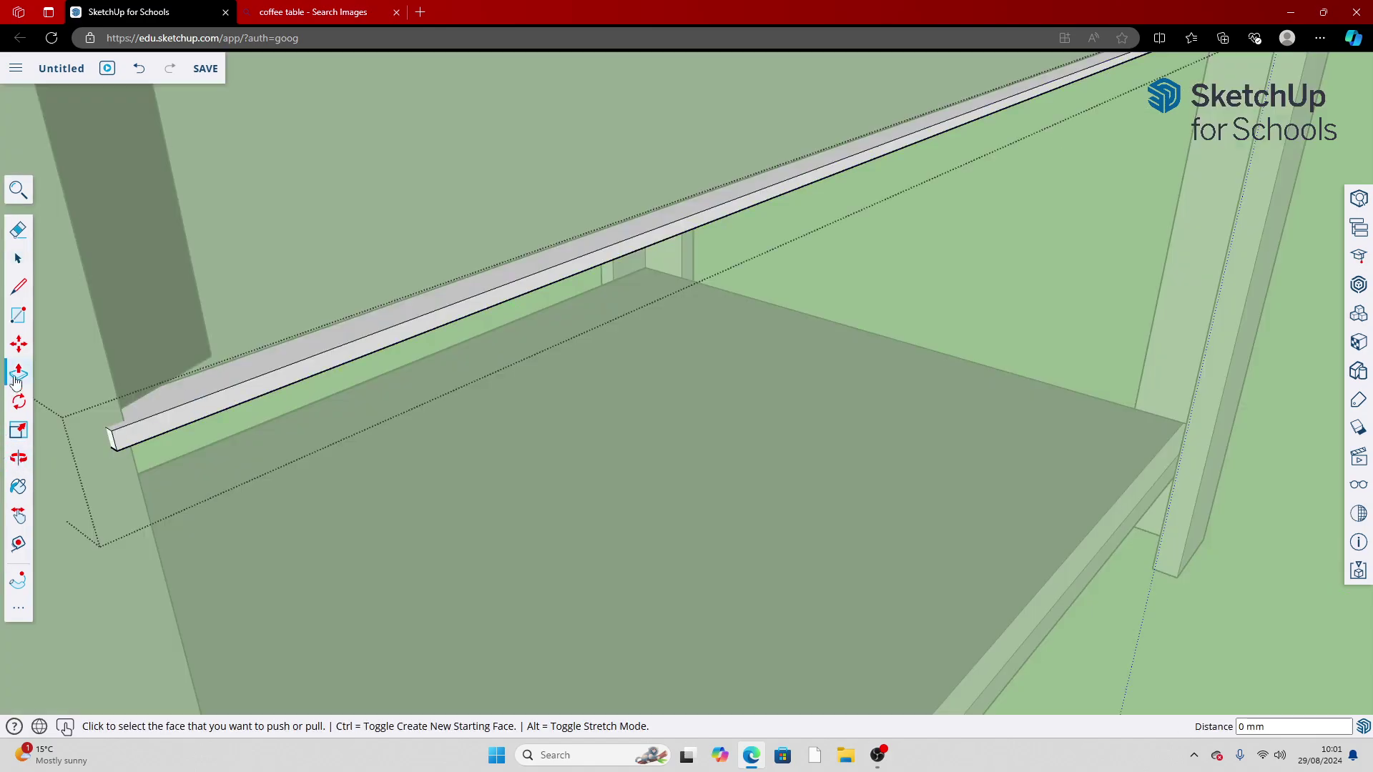
pyautogui.click(113, 446)
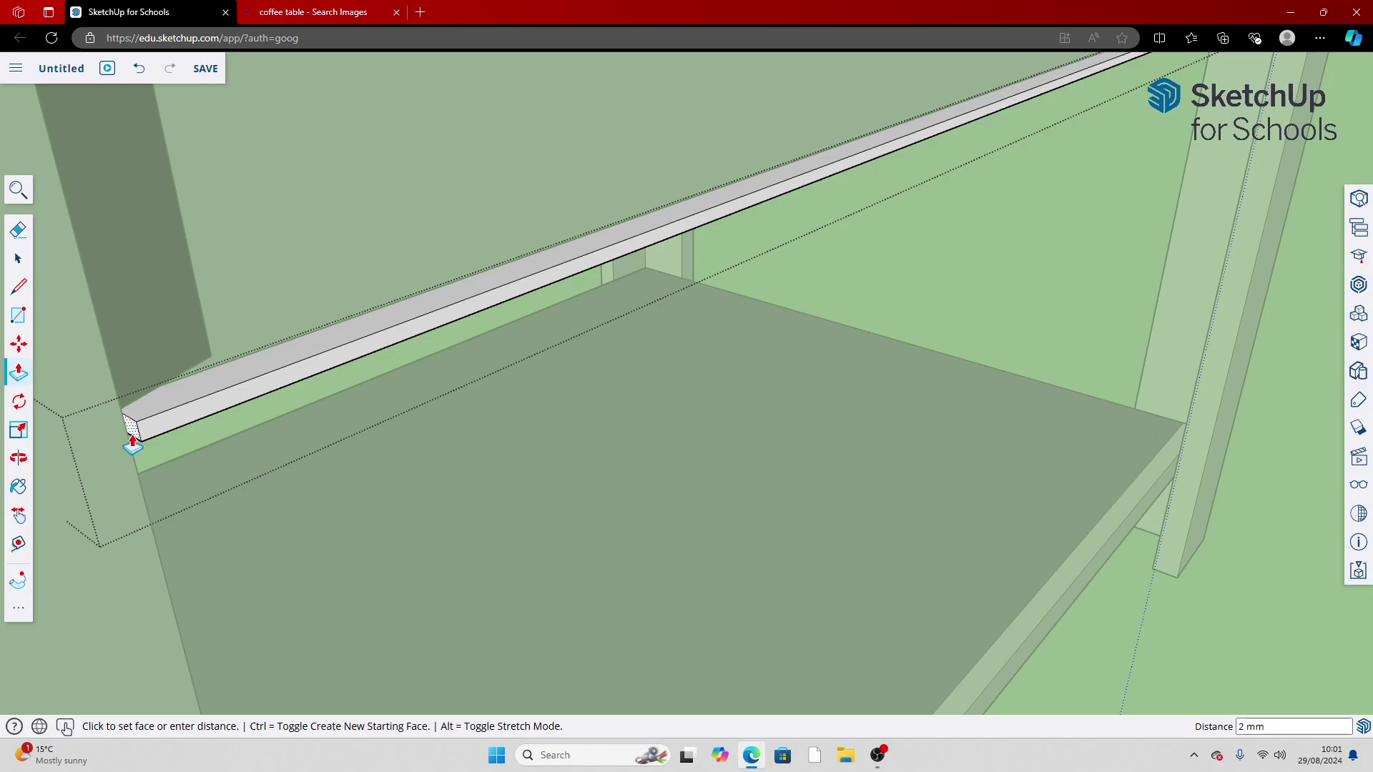
pyautogui.click(133, 441)
# Push the strip's top face about 1 mm to meet the underside of the side rail and finish editing the strip
pyautogui.scroll(10, 133, 441)
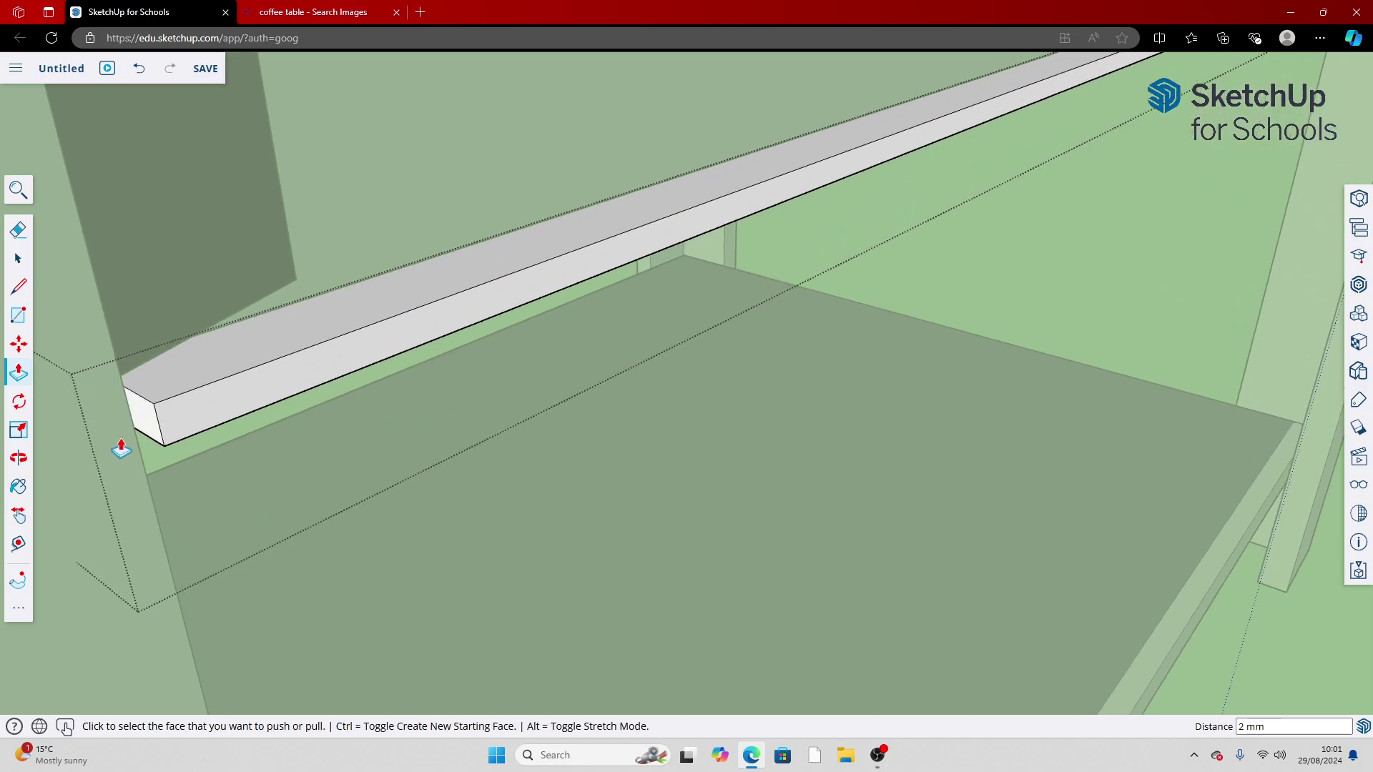
pyautogui.scroll(-6, 387, 343)
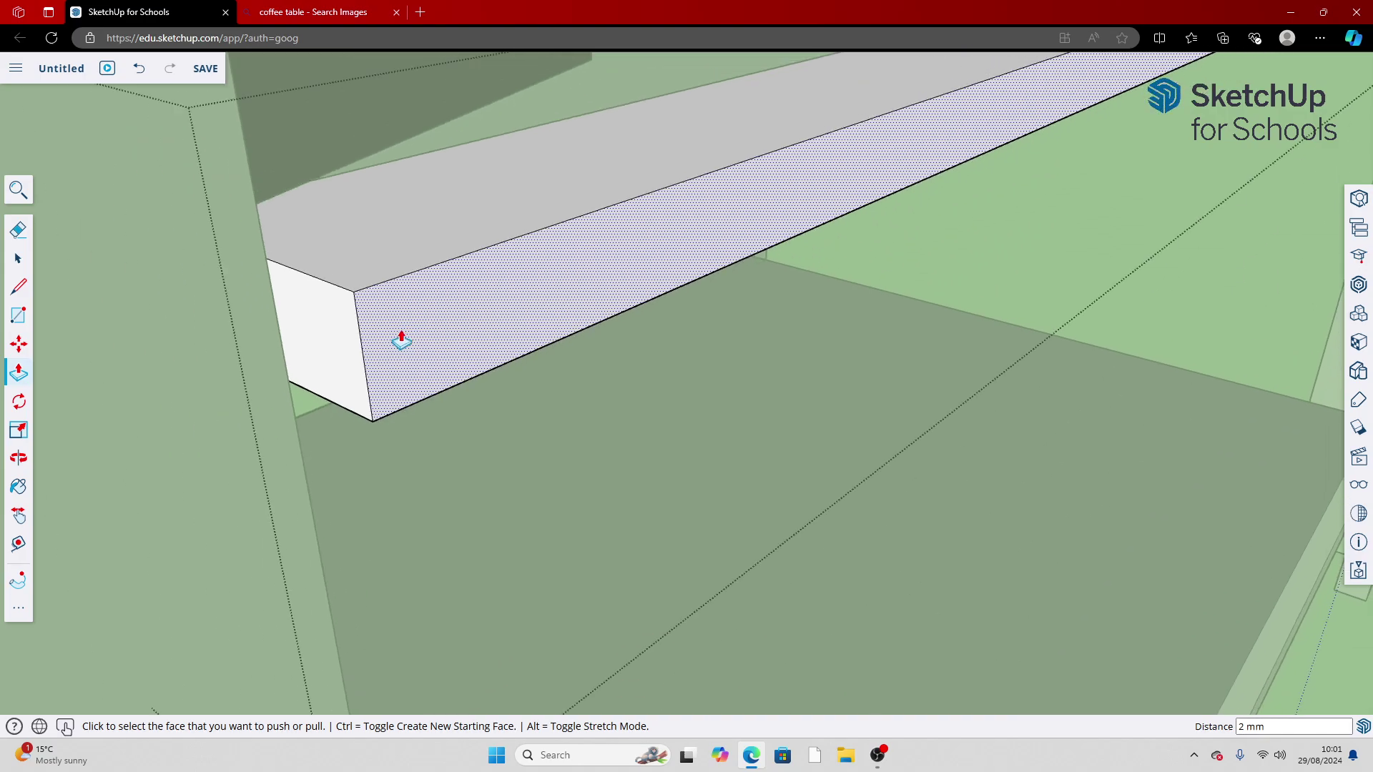
pyautogui.click(420, 208)
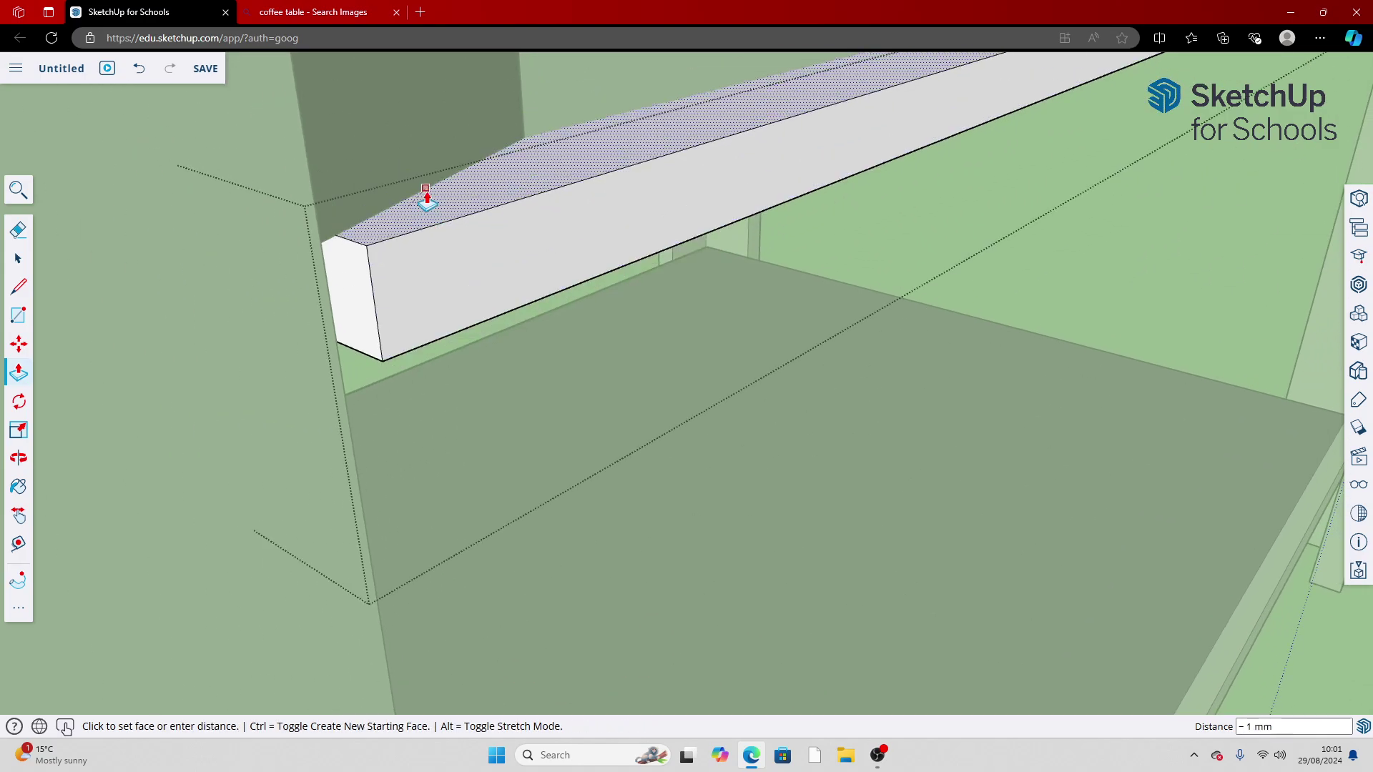
pyautogui.click(427, 195)
pyautogui.scroll(-5, 429, 215)
pyautogui.scroll(-5, 431, 236)
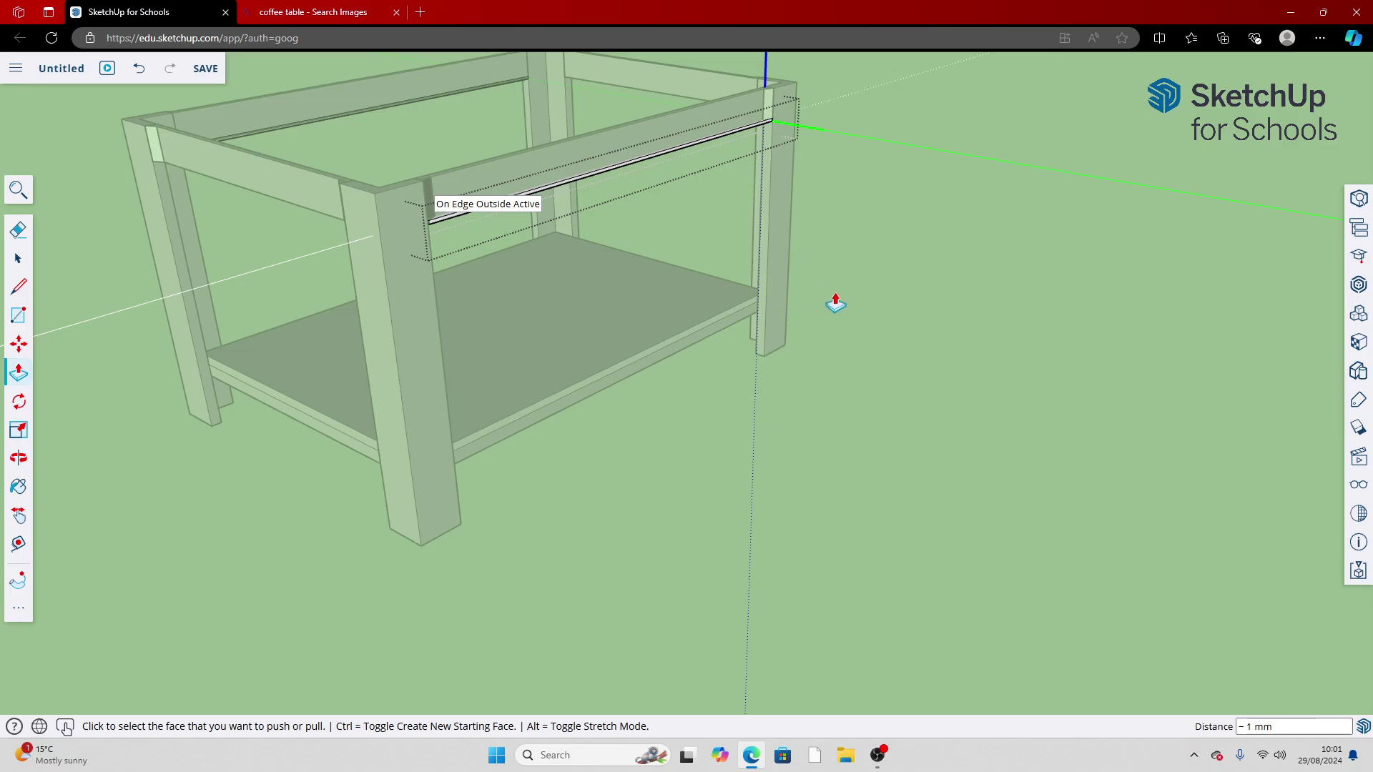
pyautogui.press('space')
pyautogui.click(934, 306)
# Draw a small rectangle on the leg's inner face directly beneath the end rail, spanning from the rail's inner corner to the leg's outer edge
pyautogui.scroll(5, 934, 307)
pyautogui.scroll(-5, 658, 127)
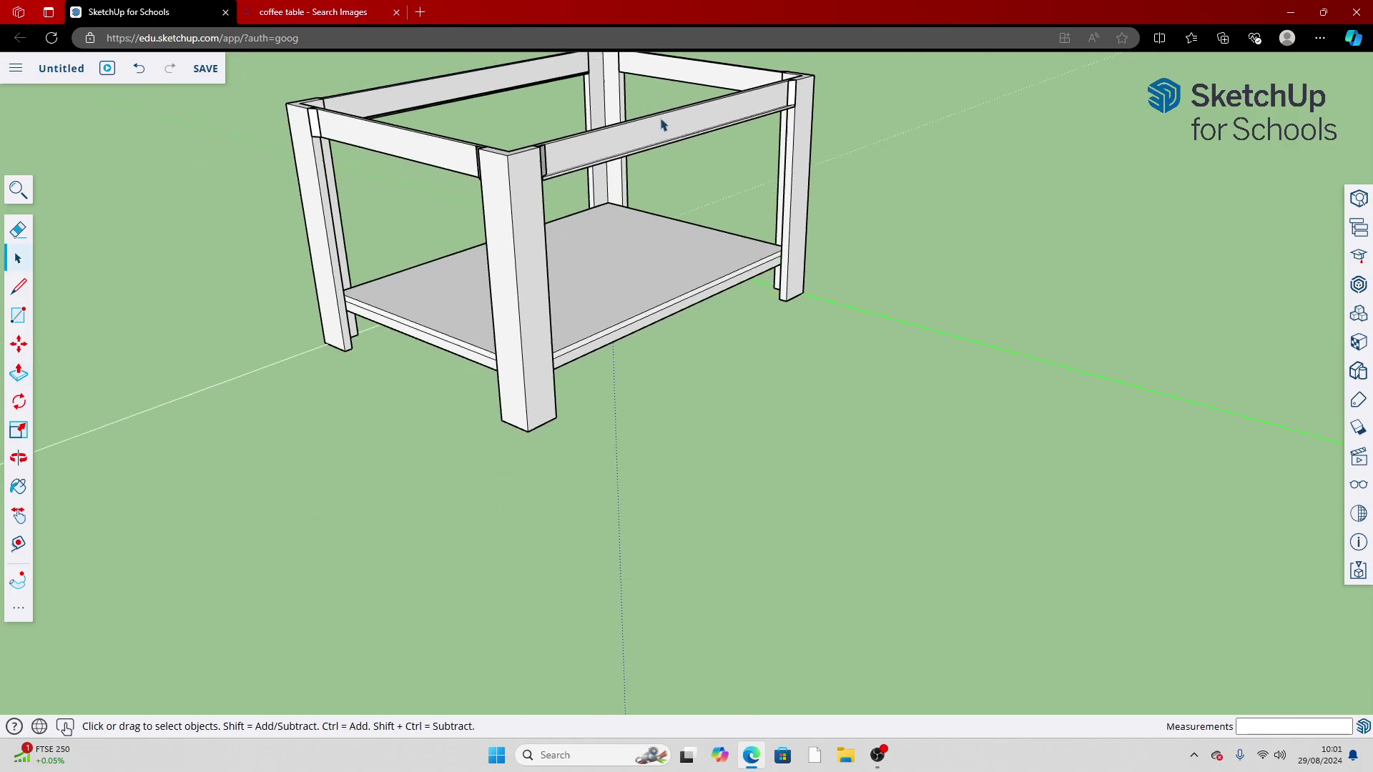
pyautogui.scroll(2, 564, 100)
pyautogui.scroll(8, 272, 297)
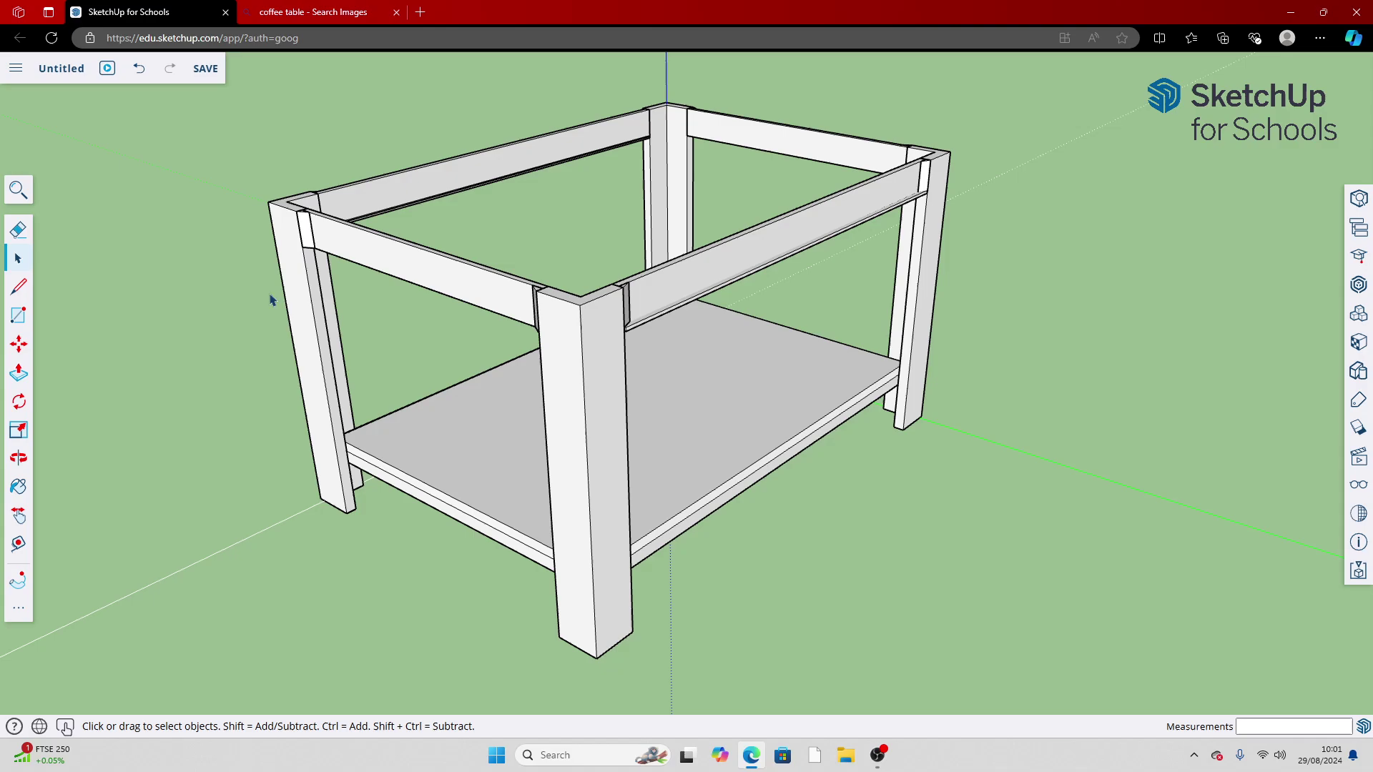
pyautogui.scroll(-3, 286, 288)
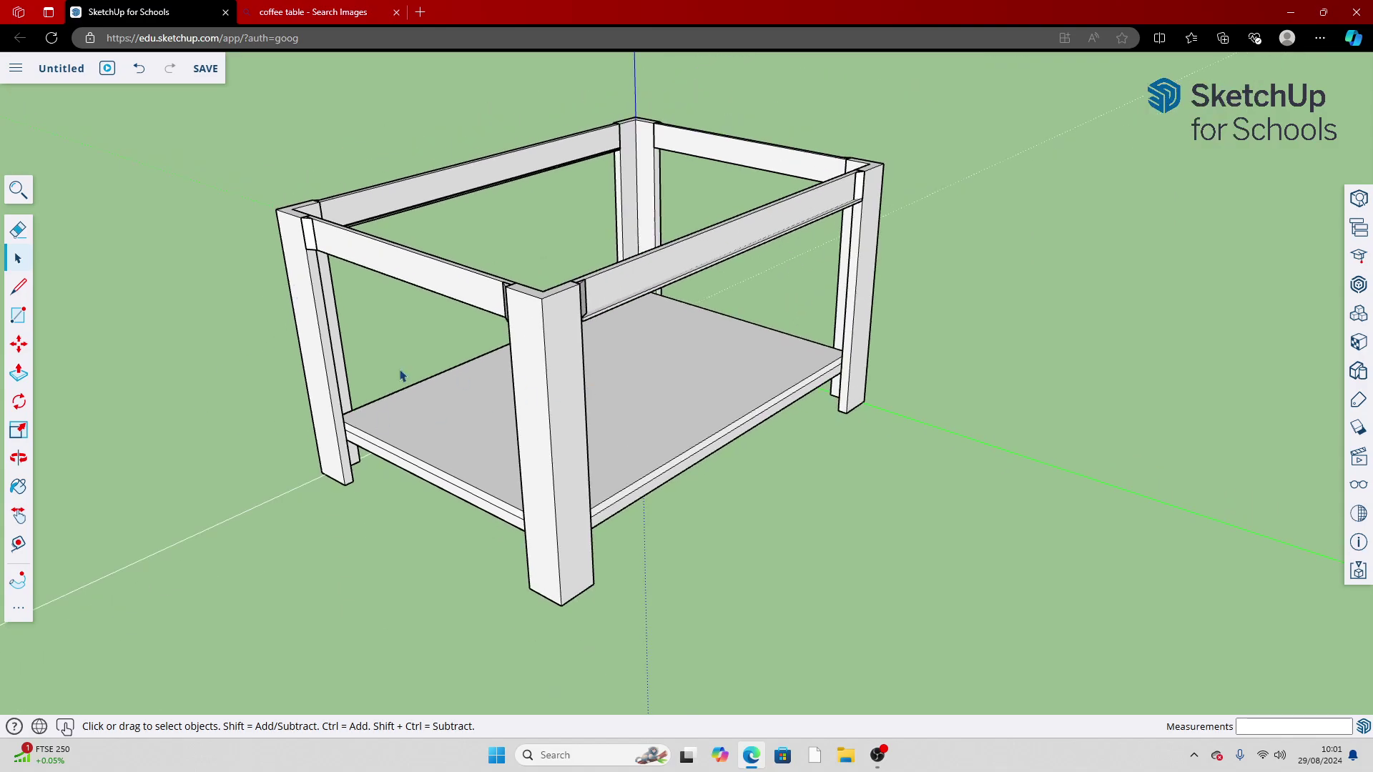
pyautogui.scroll(3, 254, 342)
pyautogui.click(18, 315)
pyautogui.scroll(5, 386, 200)
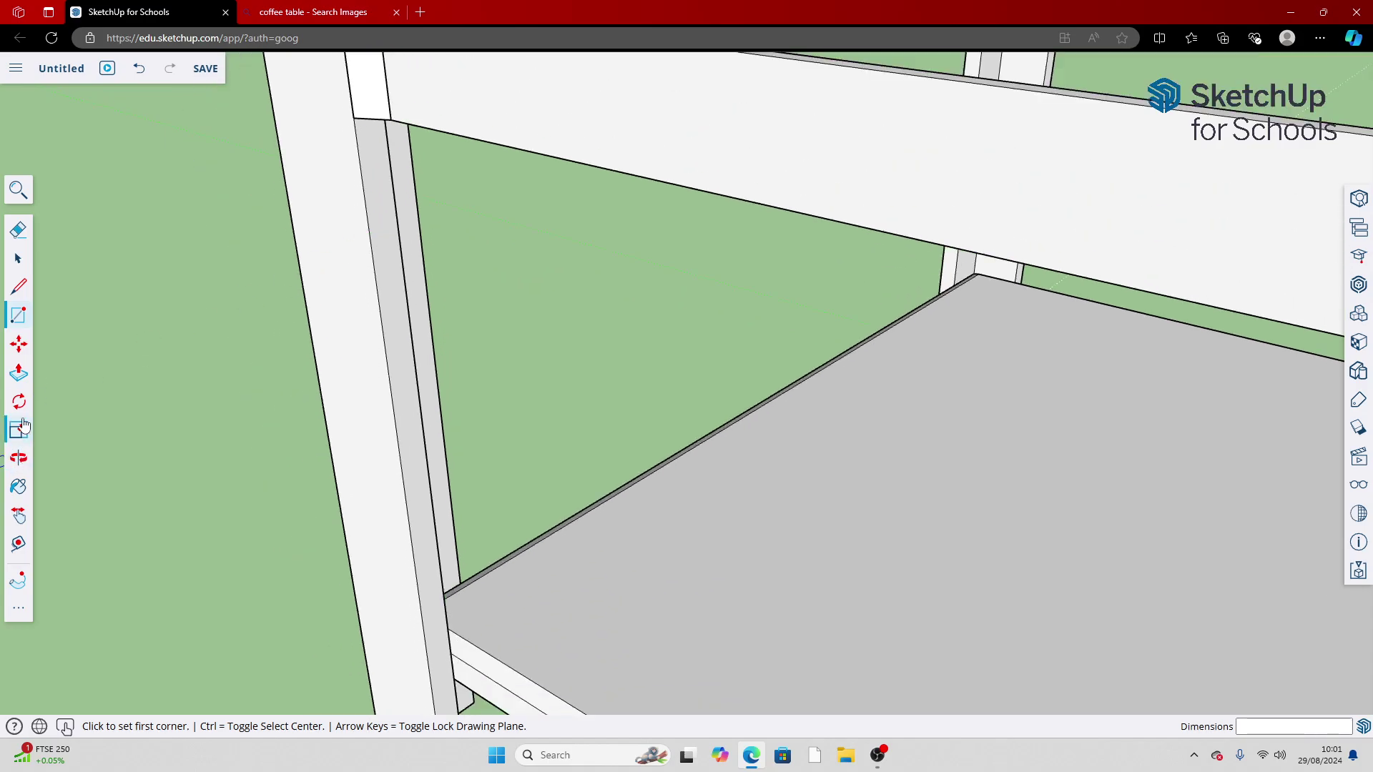
pyautogui.click(19, 457)
pyautogui.moveTo(277, 408); pyautogui.dragTo(440, 108)
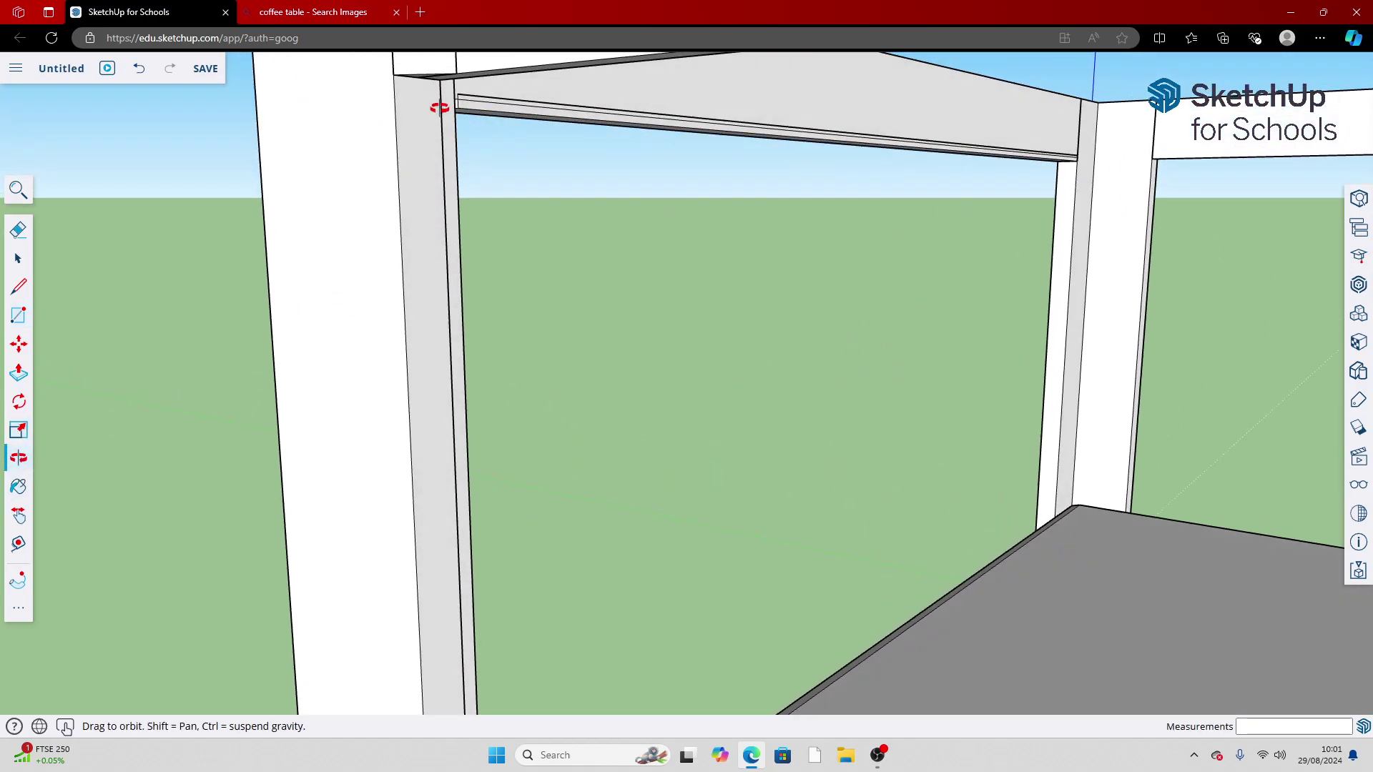
pyautogui.click(18, 315)
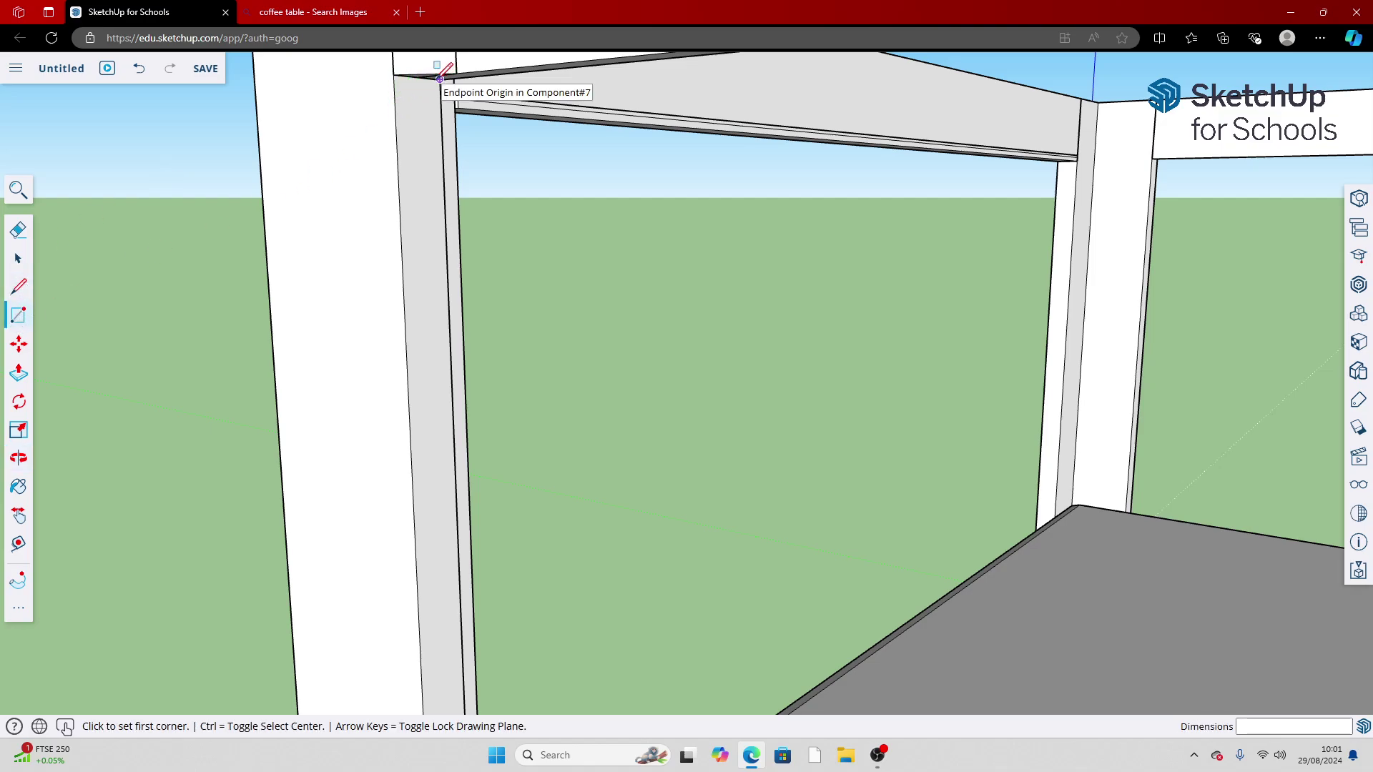
pyautogui.click(439, 78)
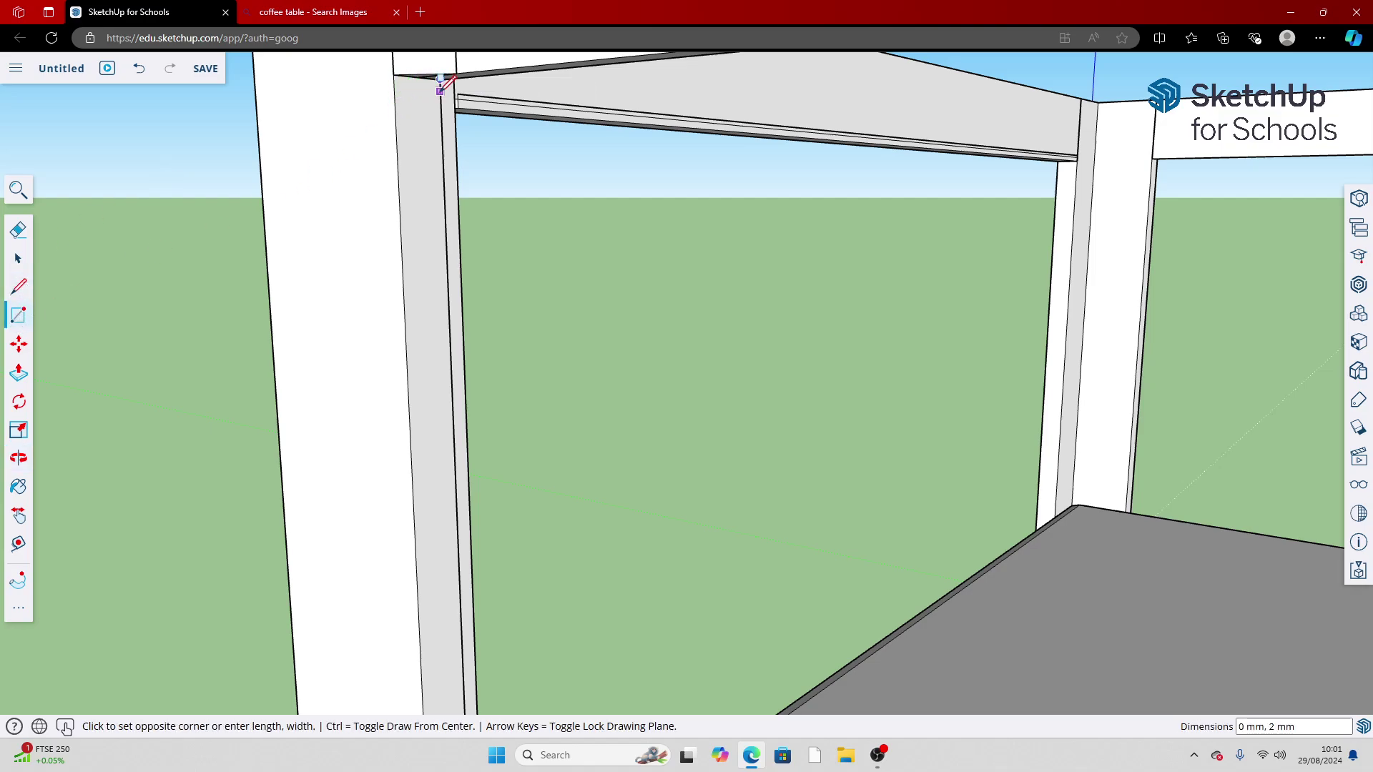
pyautogui.click(395, 100)
# Extrude the small rectangle 281 mm to the opposite leg to form a strip beneath the end rail
pyautogui.scroll(-2, 395, 114)
pyautogui.scroll(-3, 400, 128)
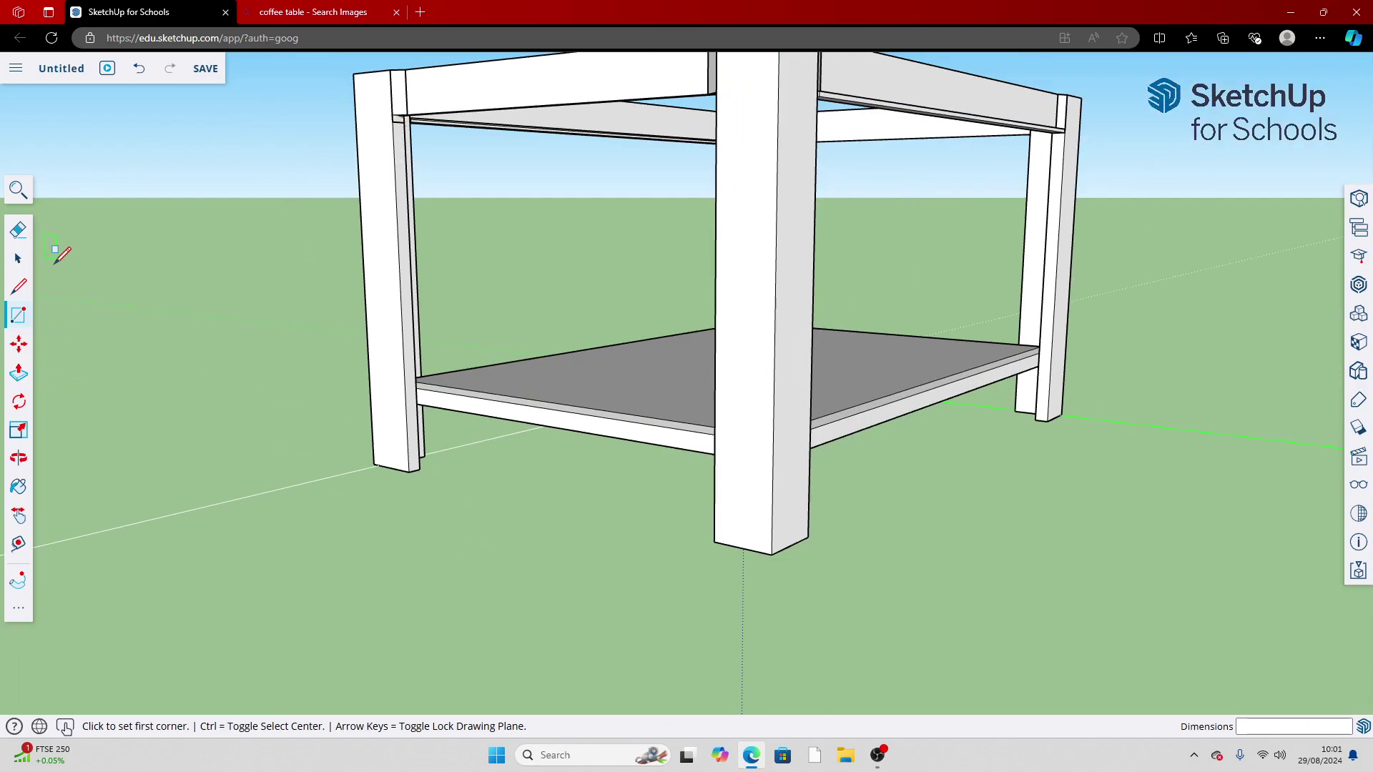
pyautogui.click(20, 374)
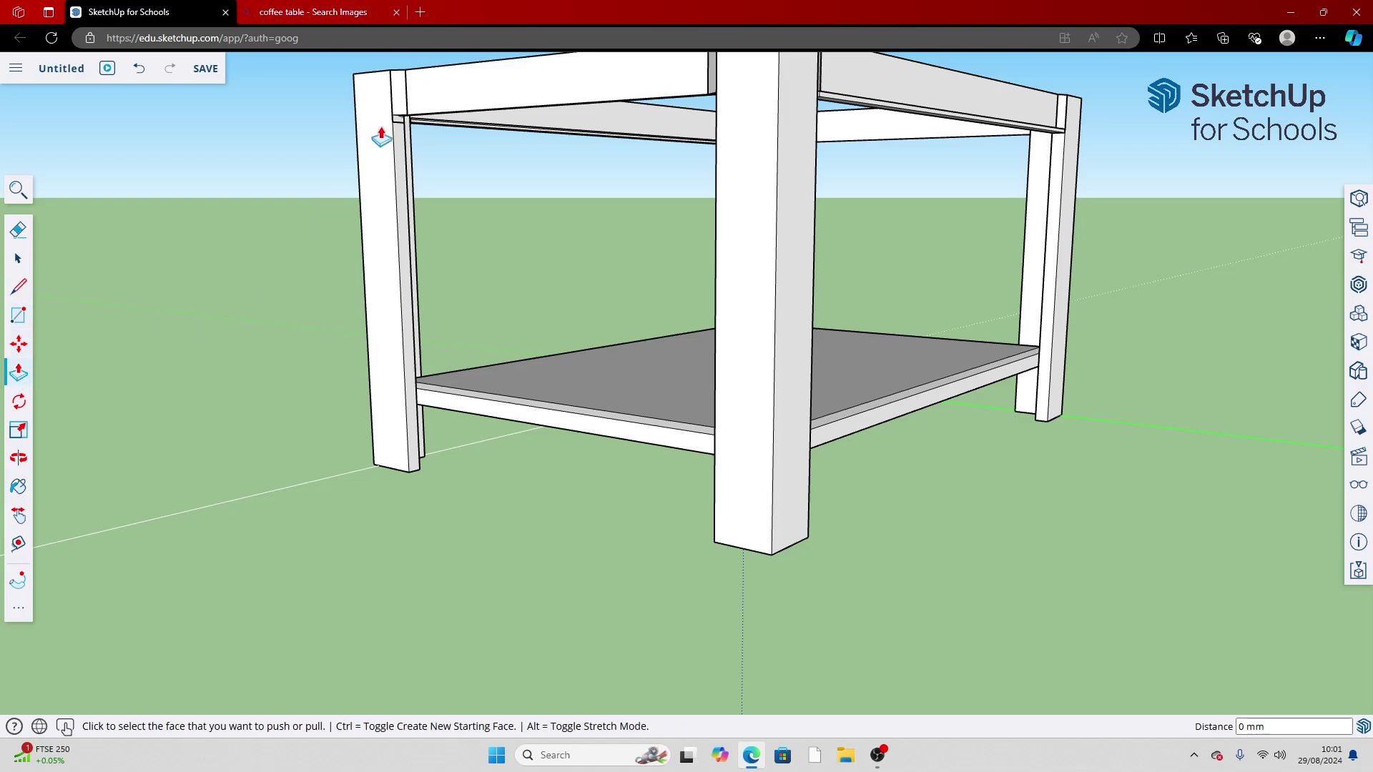
pyautogui.click(400, 125)
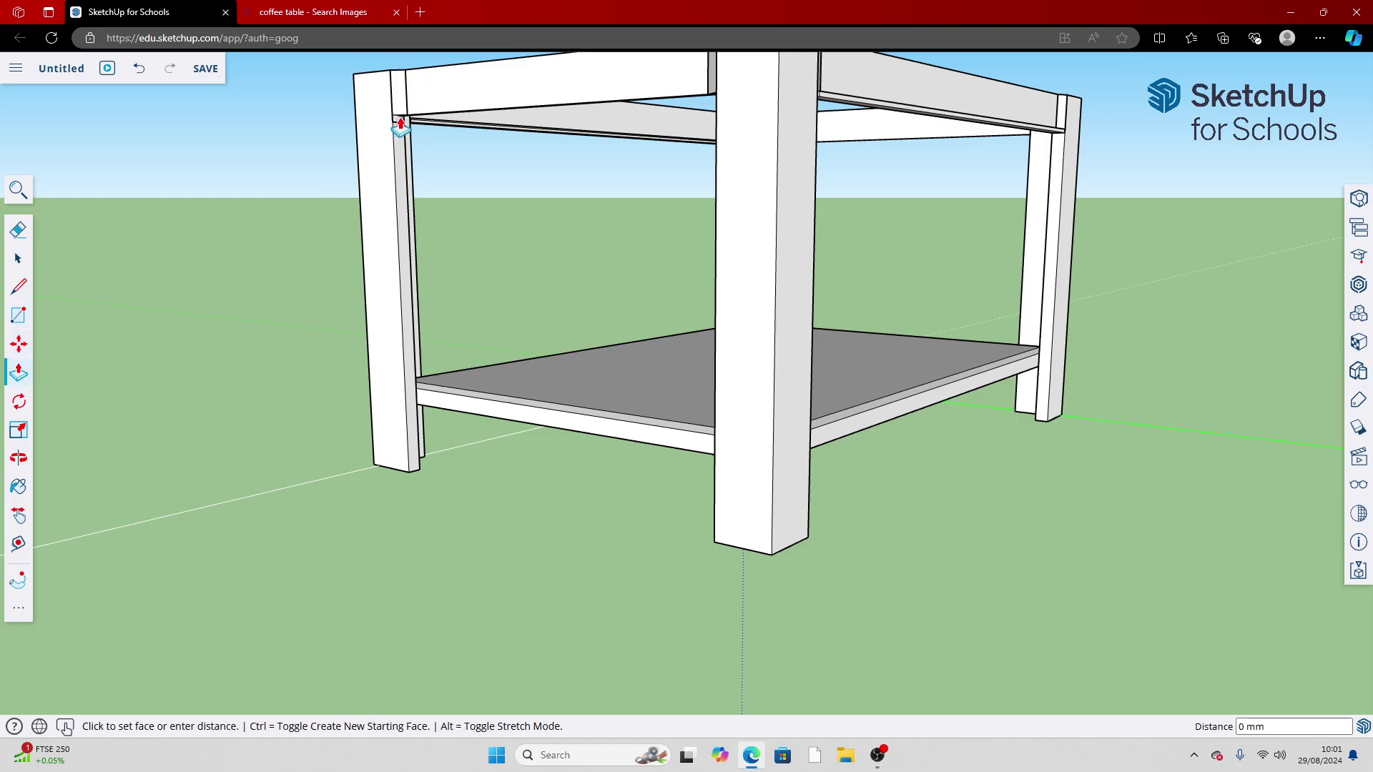
pyautogui.click(719, 107)
# Examine the new strip and the rail undersides around the table, and compare the frame with the coffee table reference image
pyautogui.scroll(-10, 719, 107)
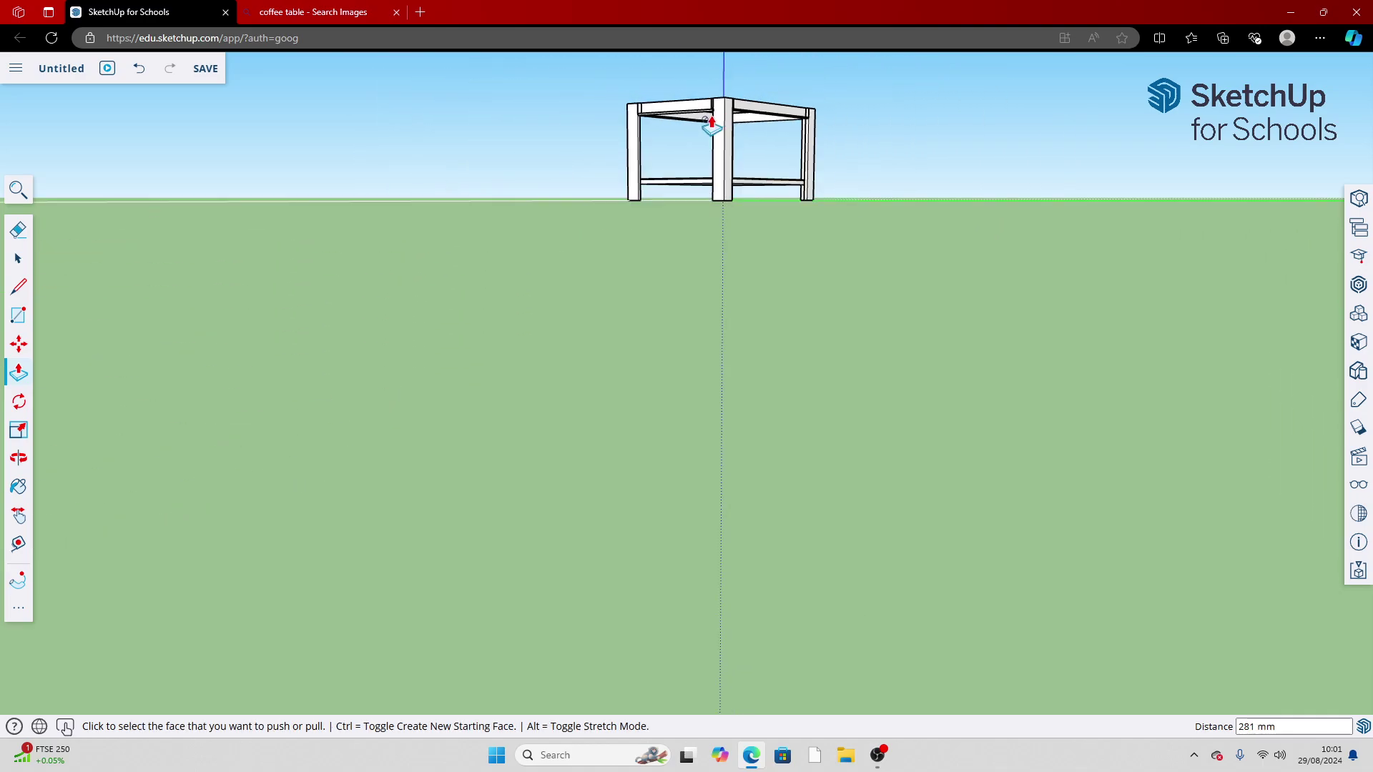
pyautogui.scroll(10, 744, 109)
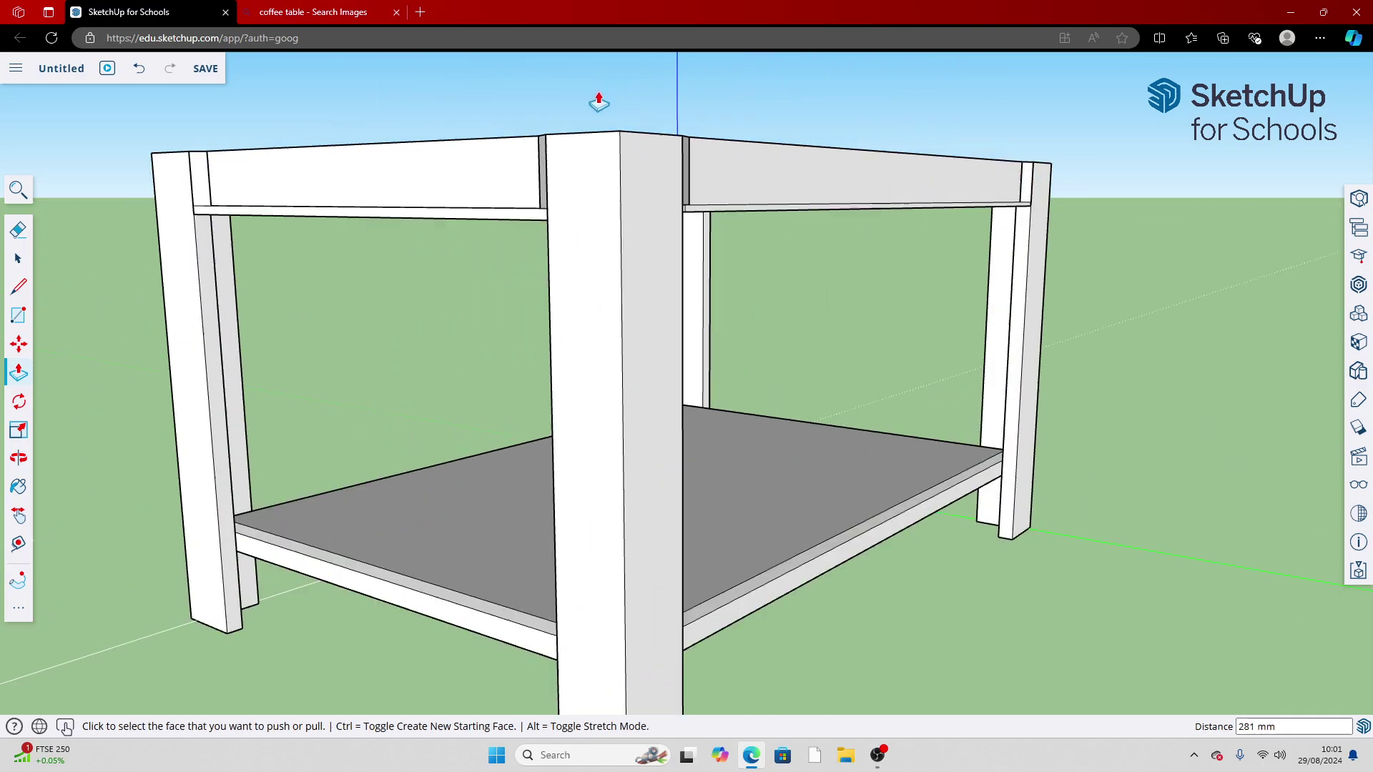
pyautogui.scroll(3, 792, 266)
pyautogui.scroll(-3, 794, 254)
pyautogui.scroll(4, 848, 199)
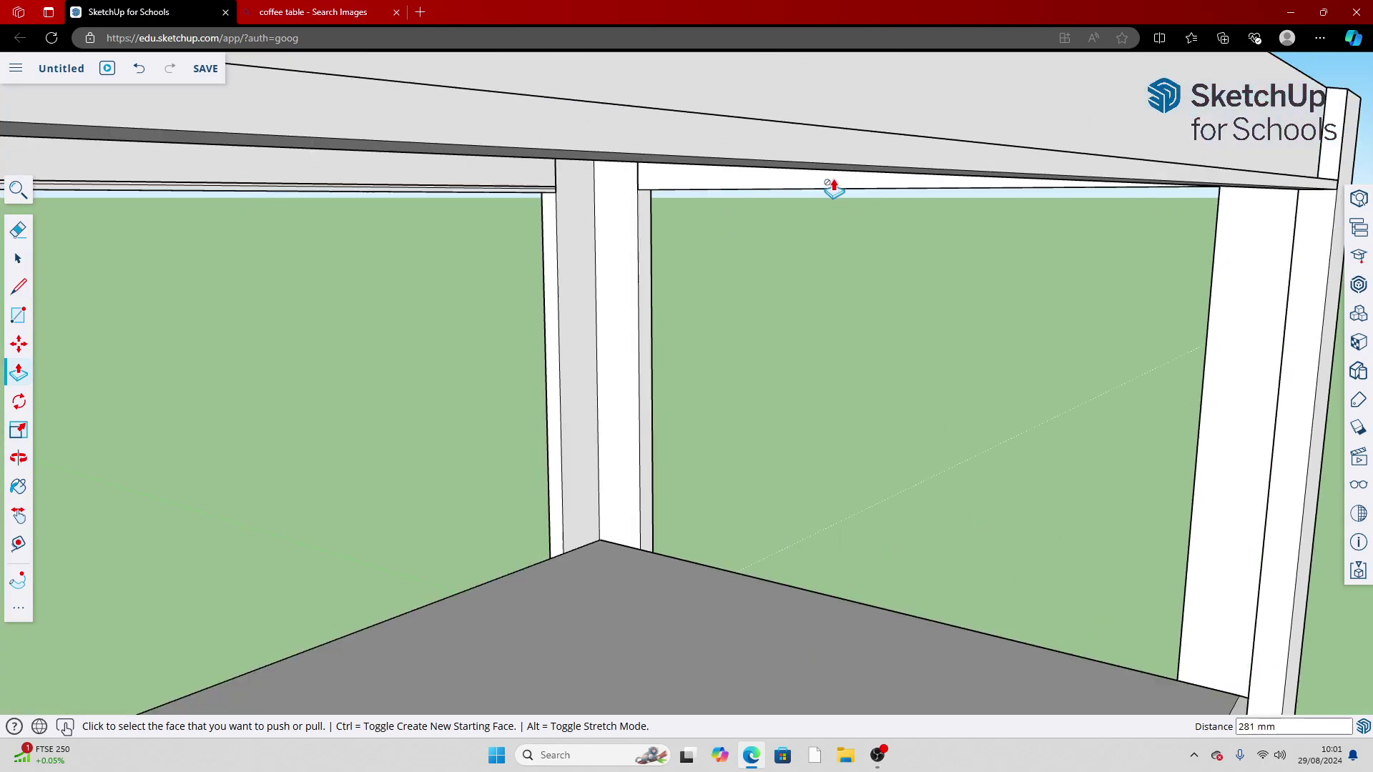
pyautogui.scroll(-6, 856, 151)
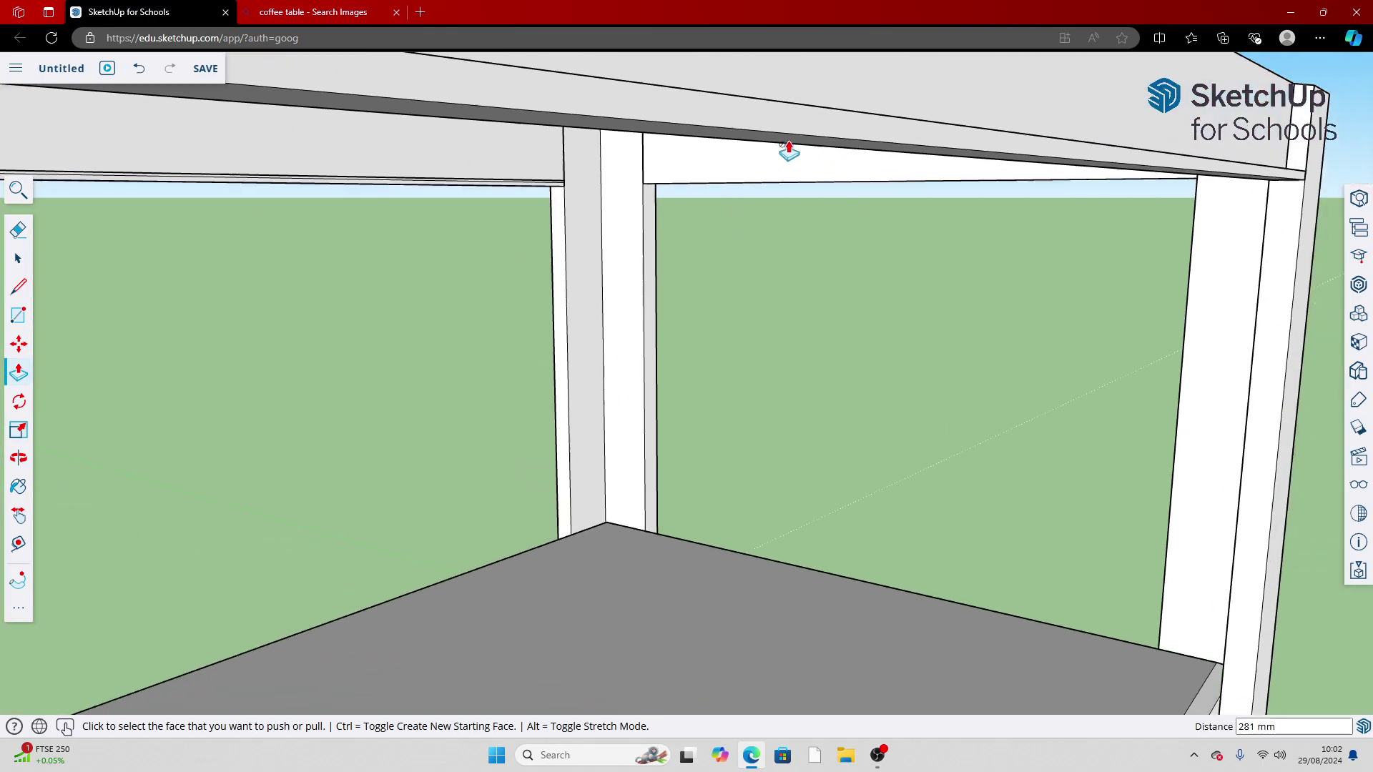
pyautogui.scroll(4, 392, 117)
pyautogui.press('space')
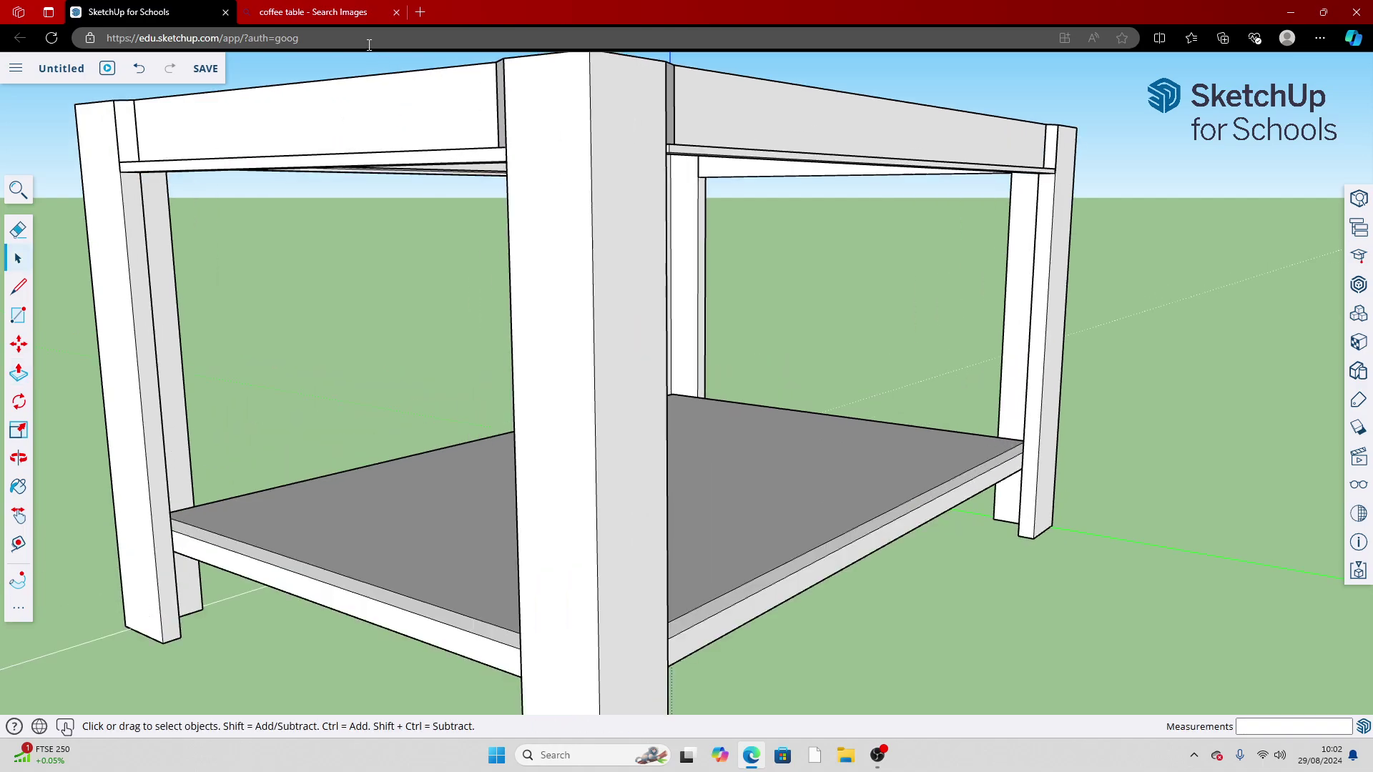
pyautogui.scroll(-5, 386, 150)
pyautogui.scroll(-3, 390, 188)
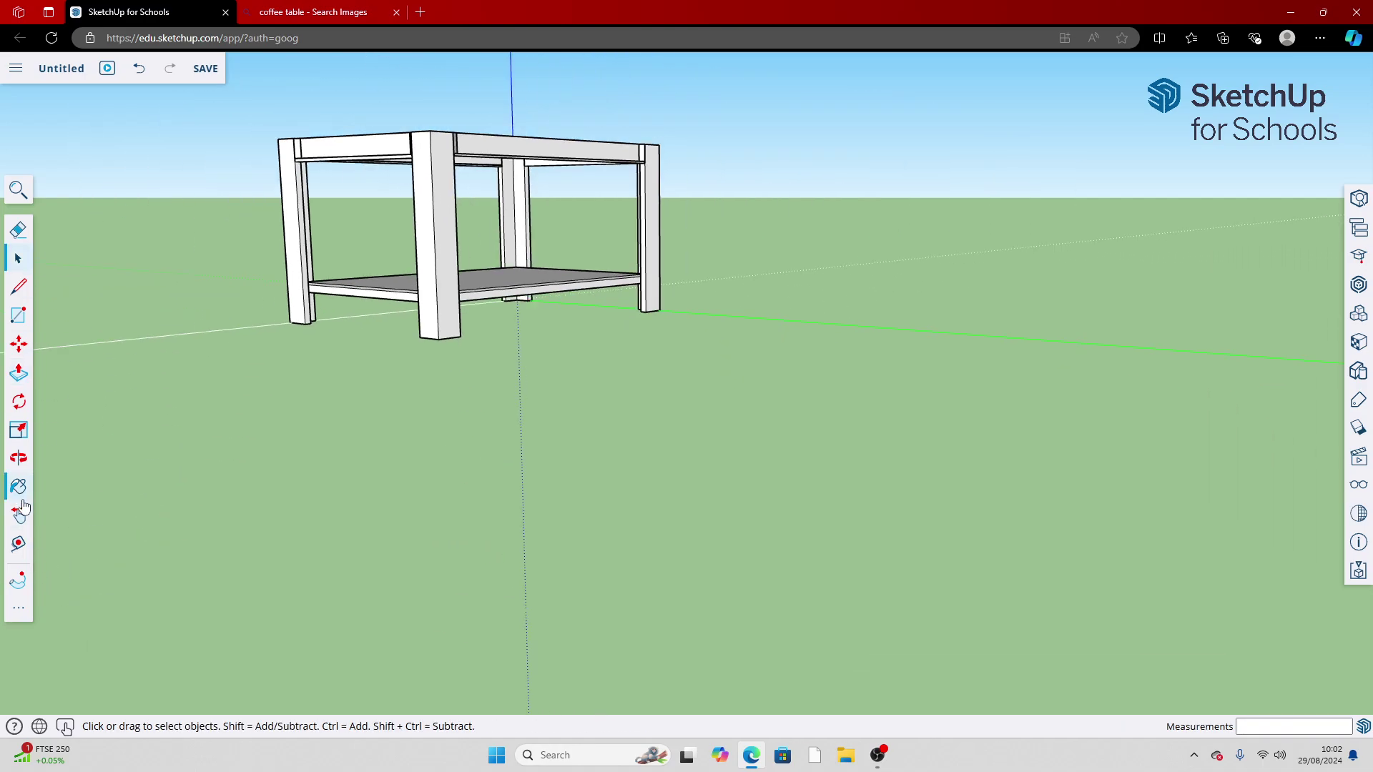
pyautogui.click(336, 12)
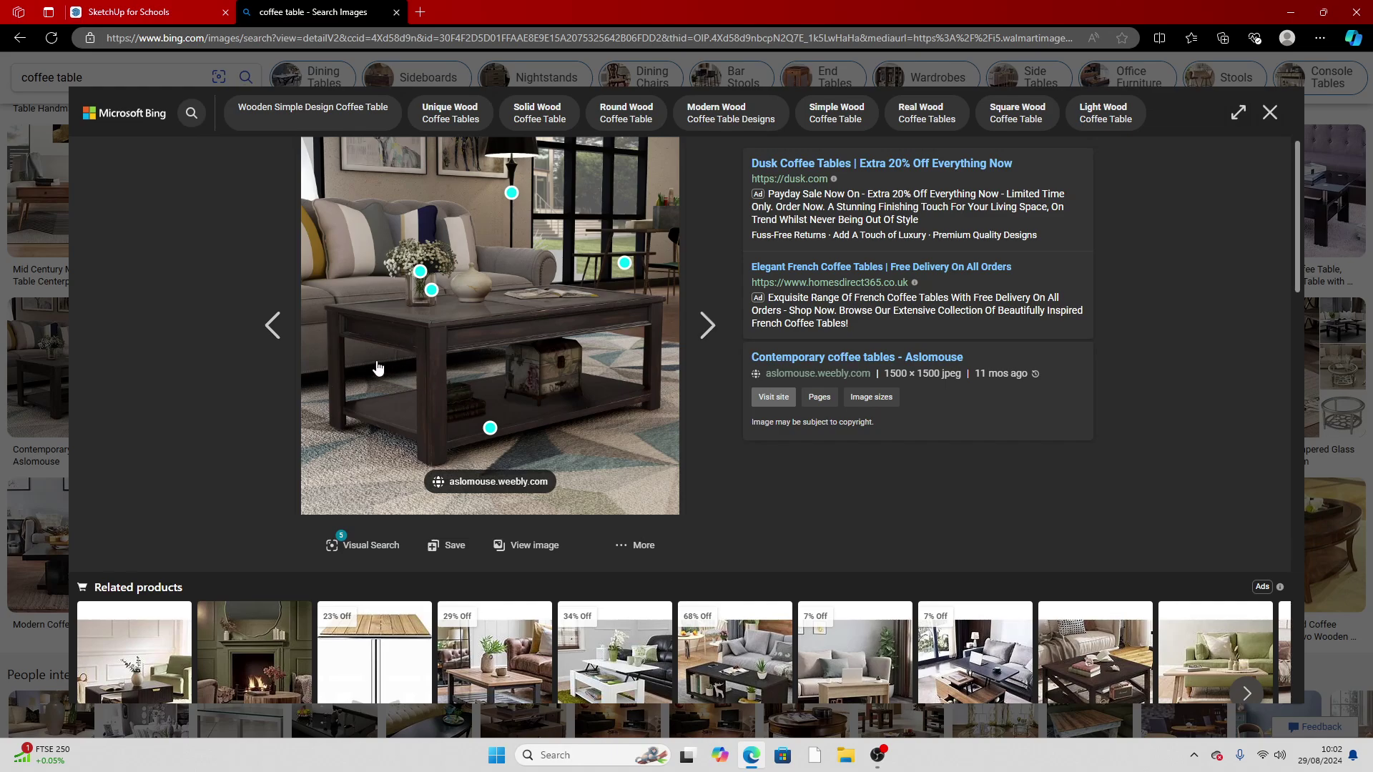
pyautogui.click(206, 6)
# Try making the new strip beneath the end rail a component
pyautogui.click(19, 458)
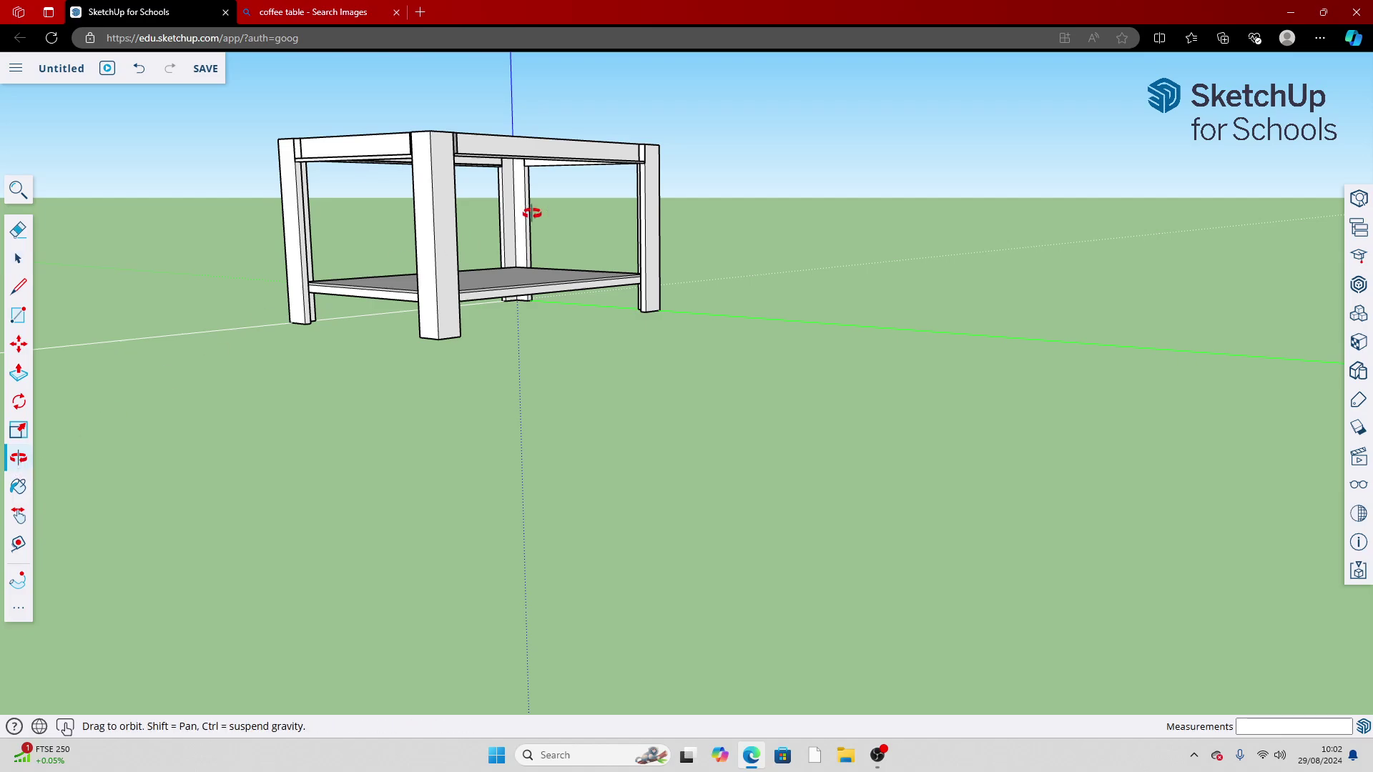
pyautogui.moveTo(533, 215); pyautogui.dragTo(331, 284)
pyautogui.press('space')
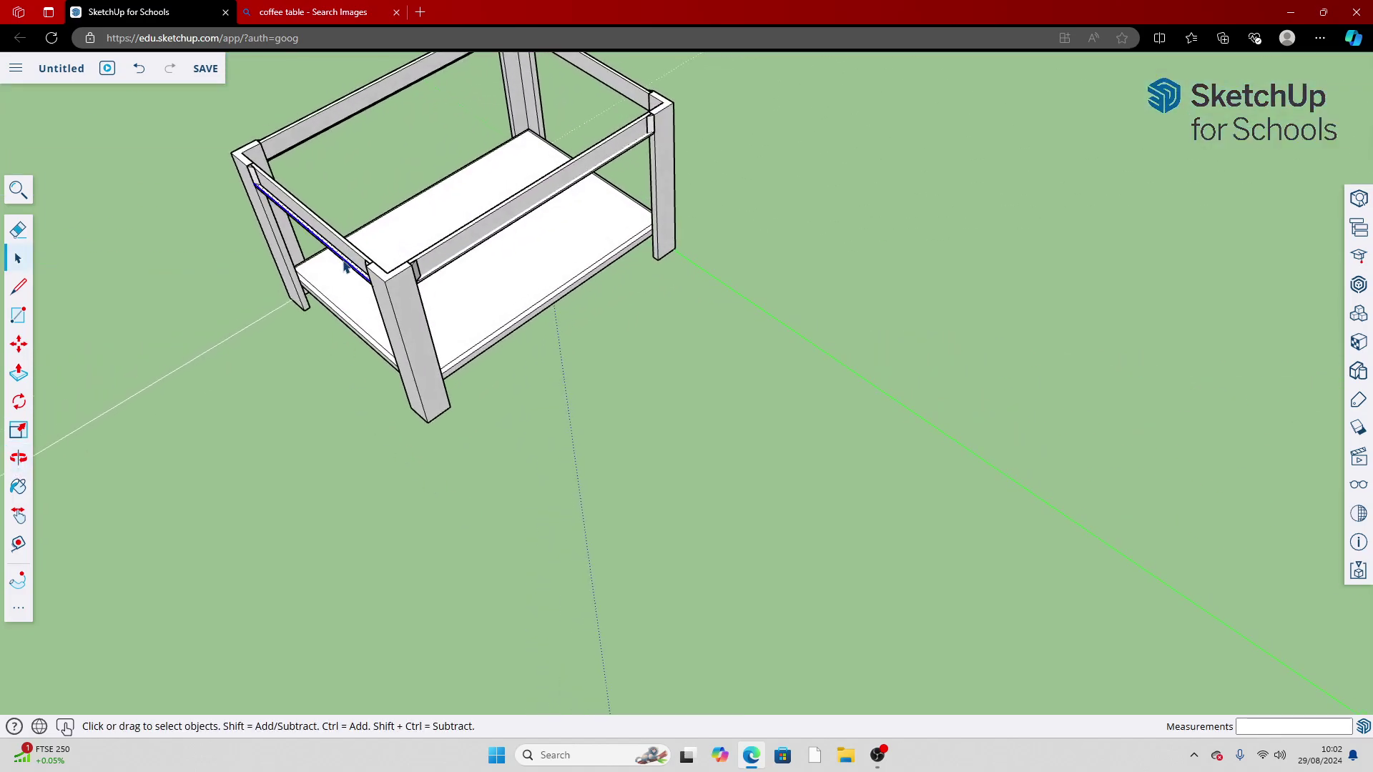
pyautogui.rightClick(349, 266)
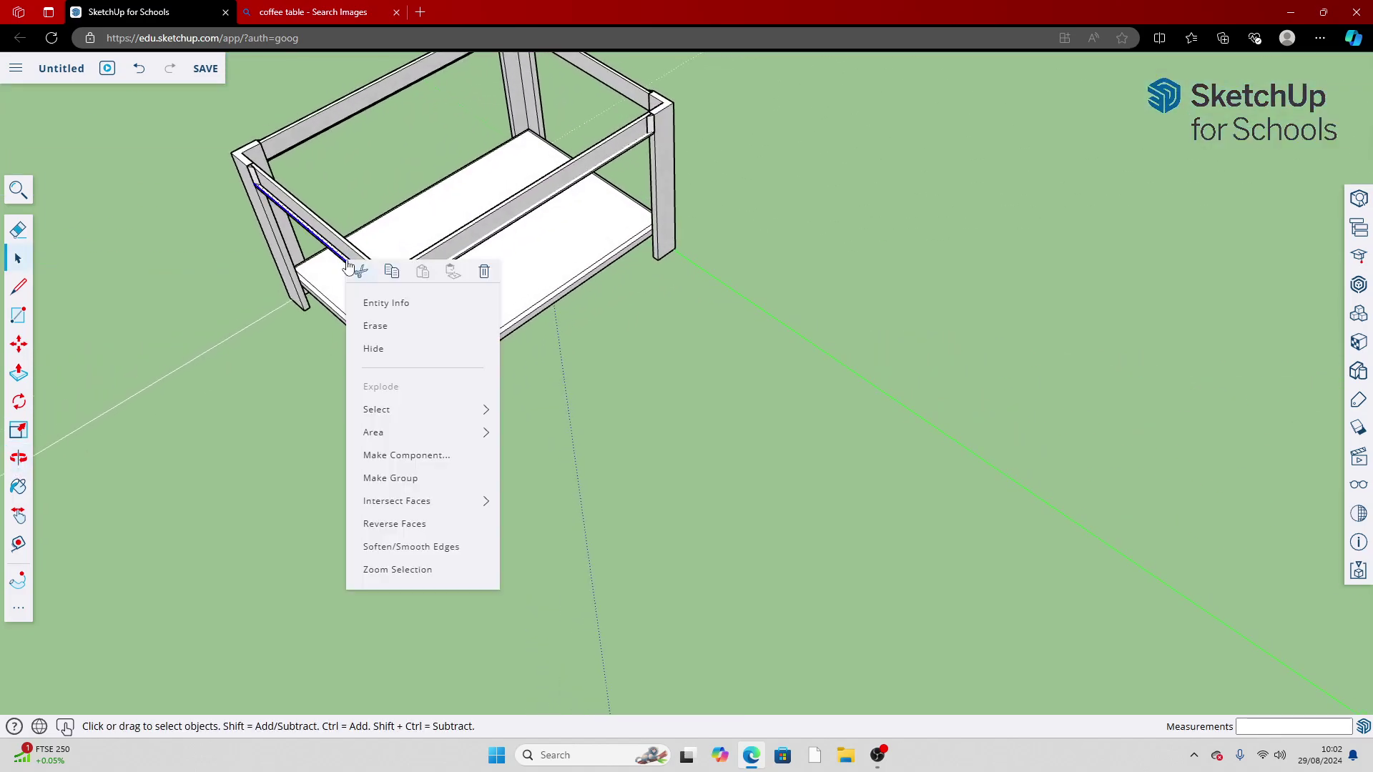
pyautogui.click(401, 455)
pyautogui.press('Escape')
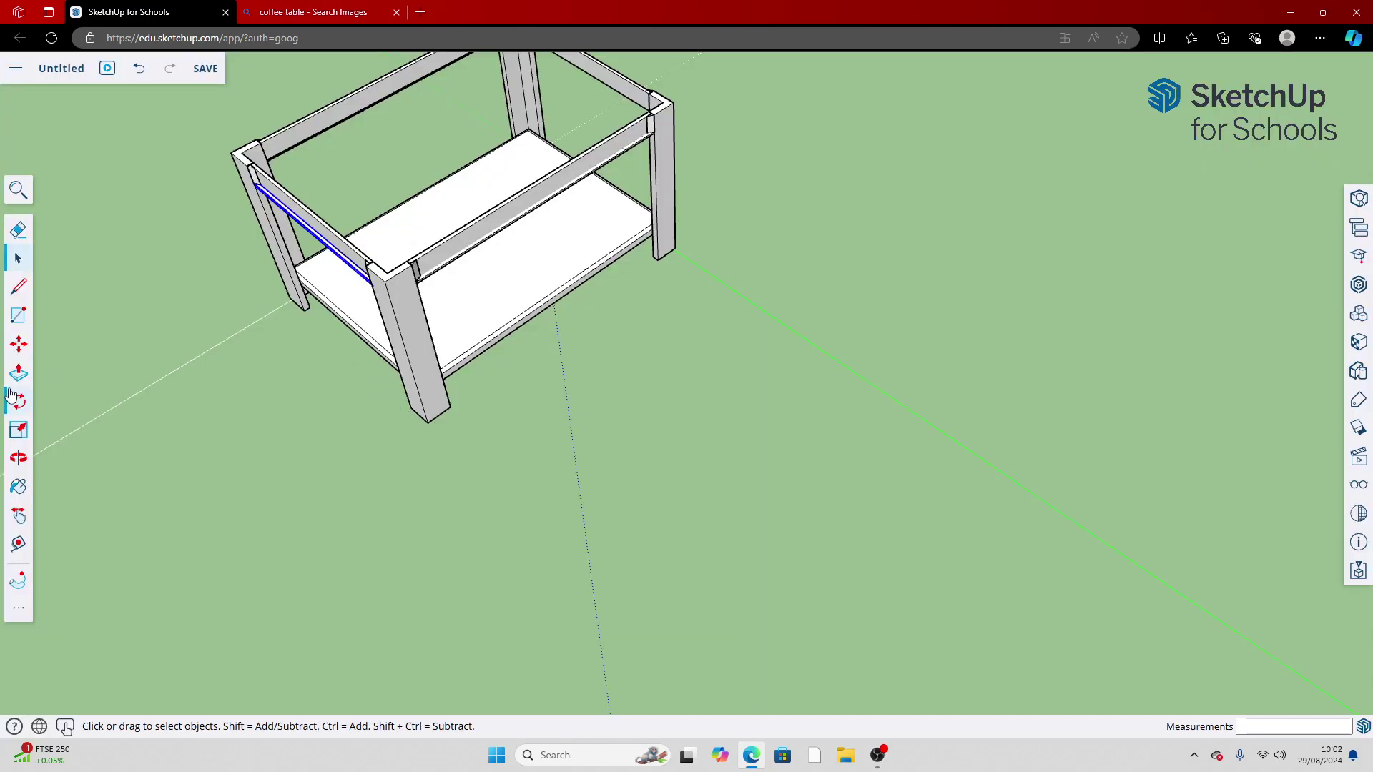
# Try copying the strip about 498 mm to the underside of the opposite end rail, and undo the copy
pyautogui.click(19, 343)
pyautogui.click(352, 272)
pyautogui.press('ctrl')
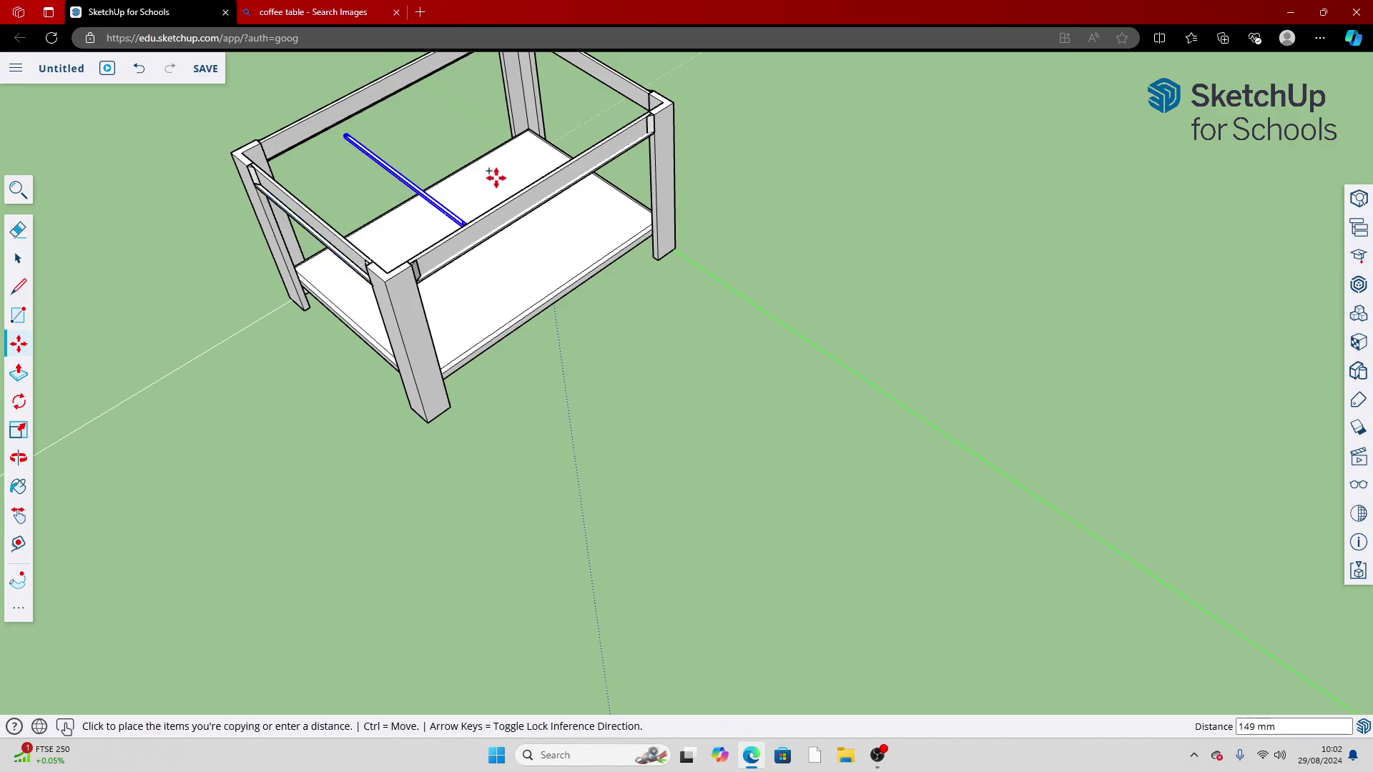
pyautogui.click(643, 107)
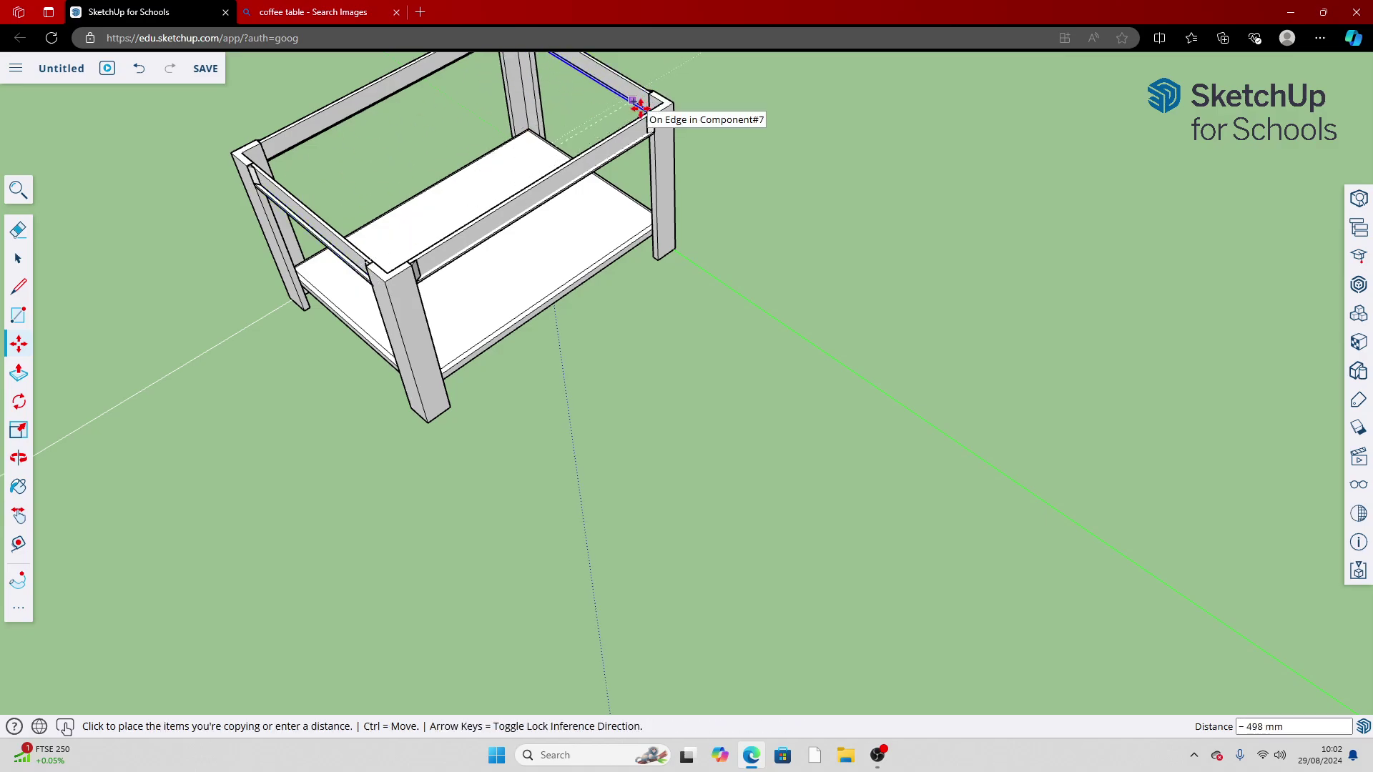
pyautogui.click(19, 458)
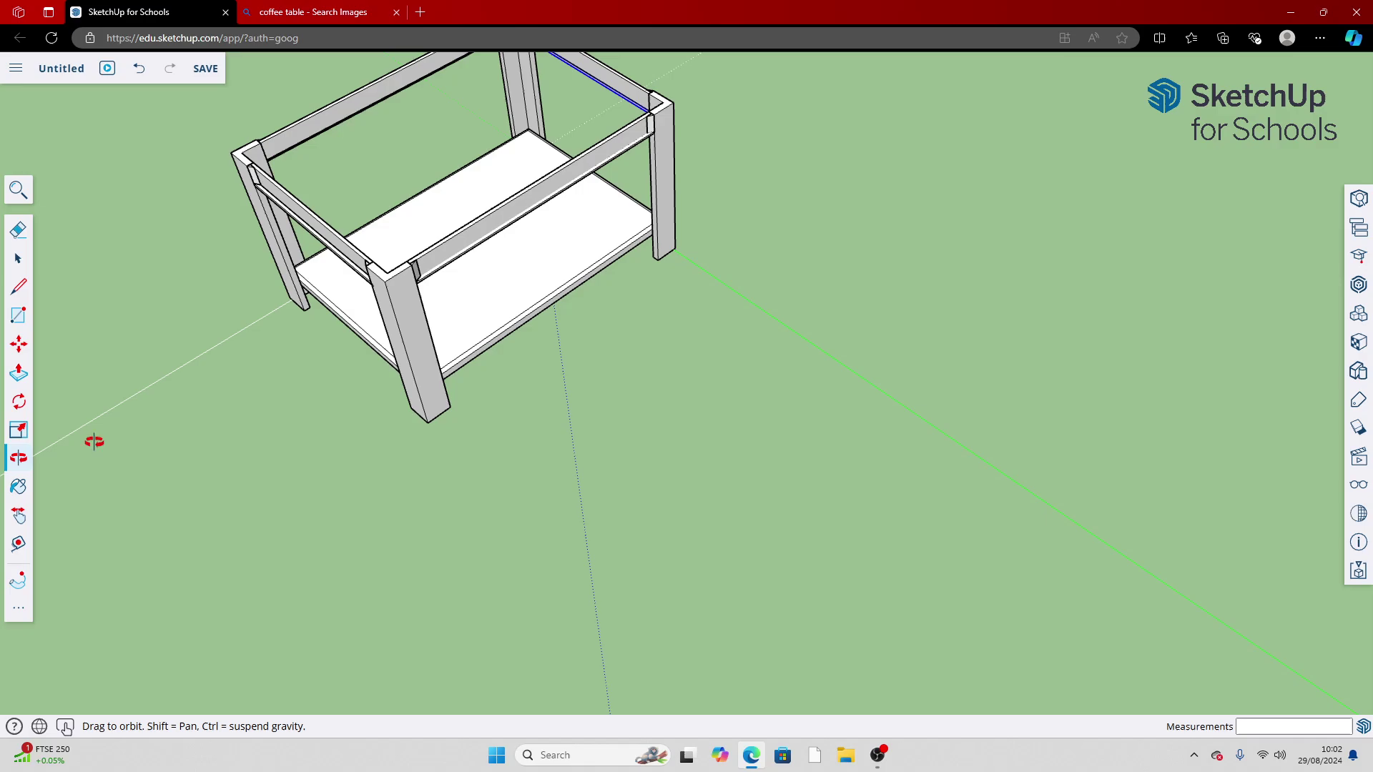
pyautogui.moveTo(91, 438); pyautogui.dragTo(904, 333)
pyautogui.press('space')
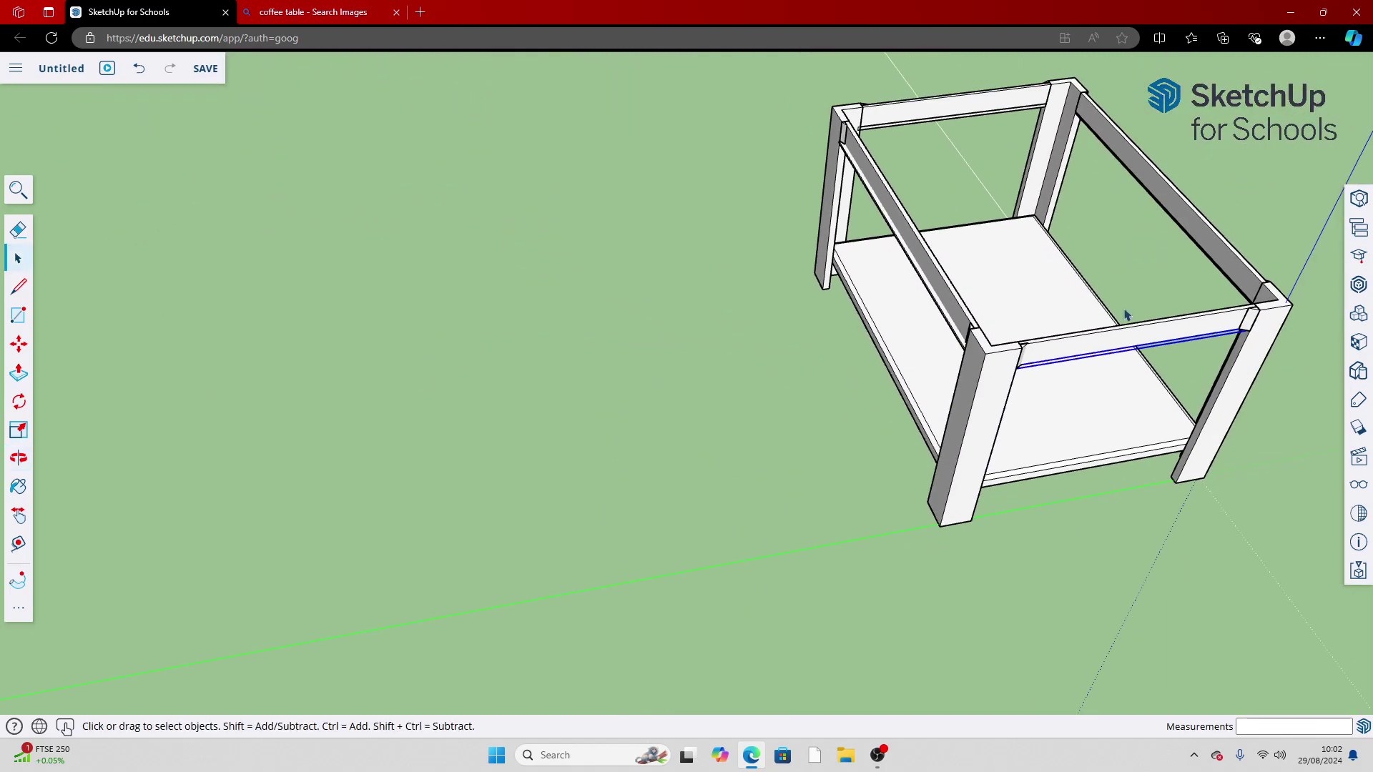
pyautogui.click(770, 316)
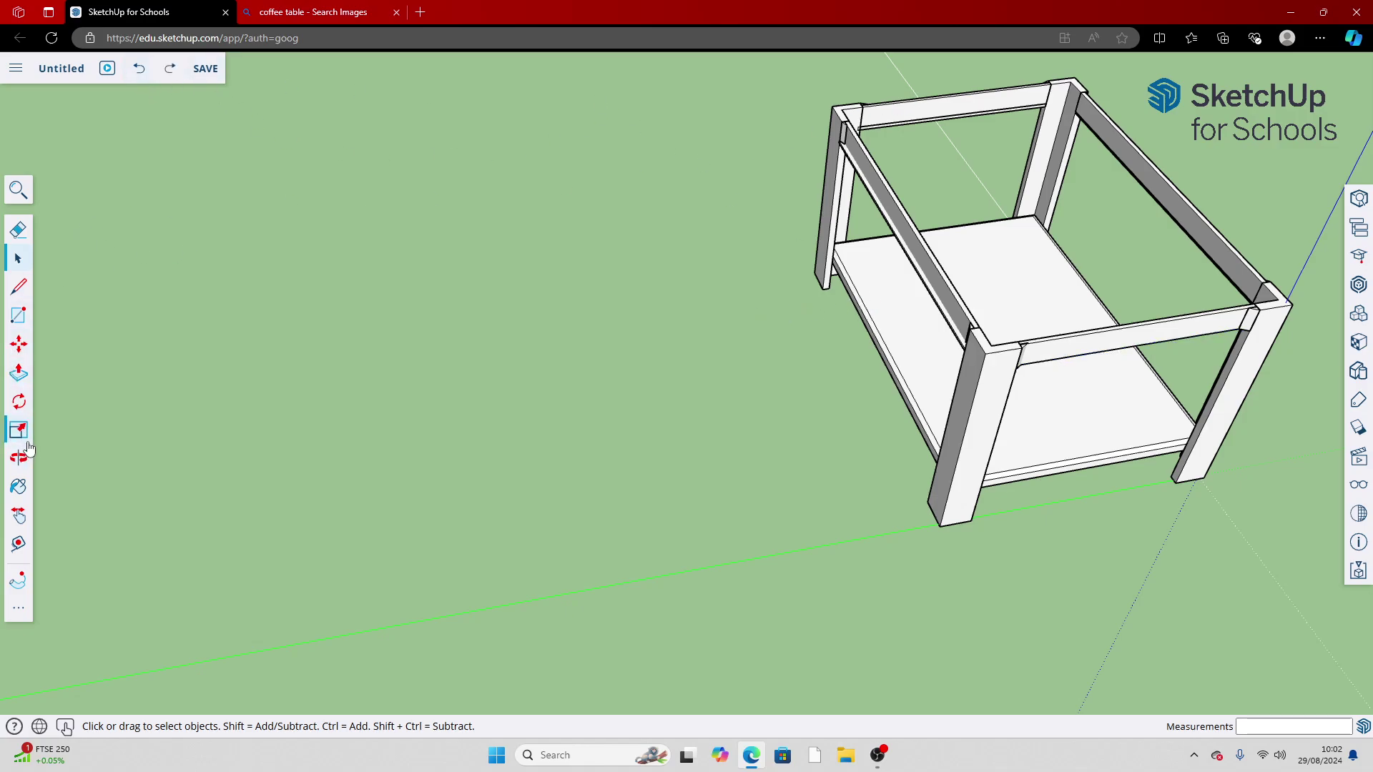
# Try again to copy the strip from its end rail to the underside of the opposite end rail
pyautogui.click(18, 461)
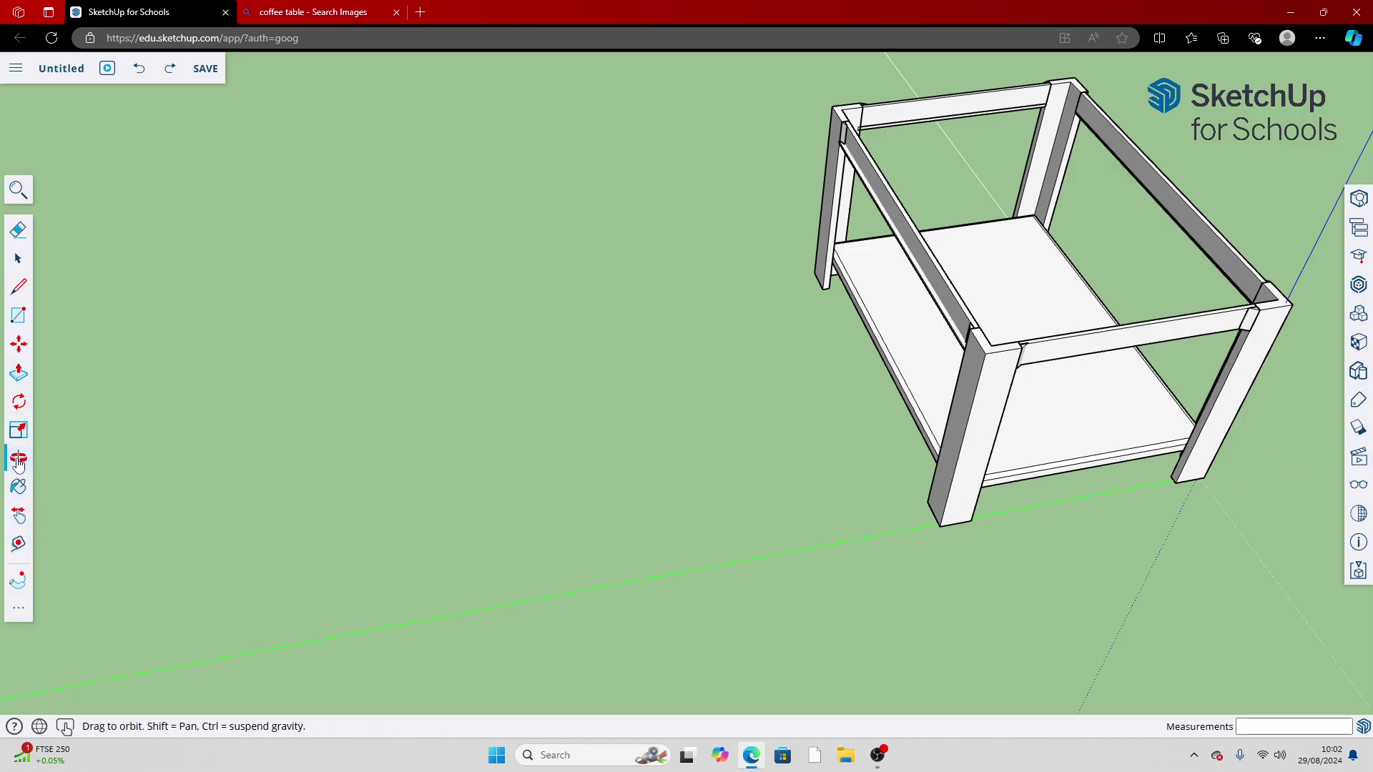
pyautogui.click(19, 344)
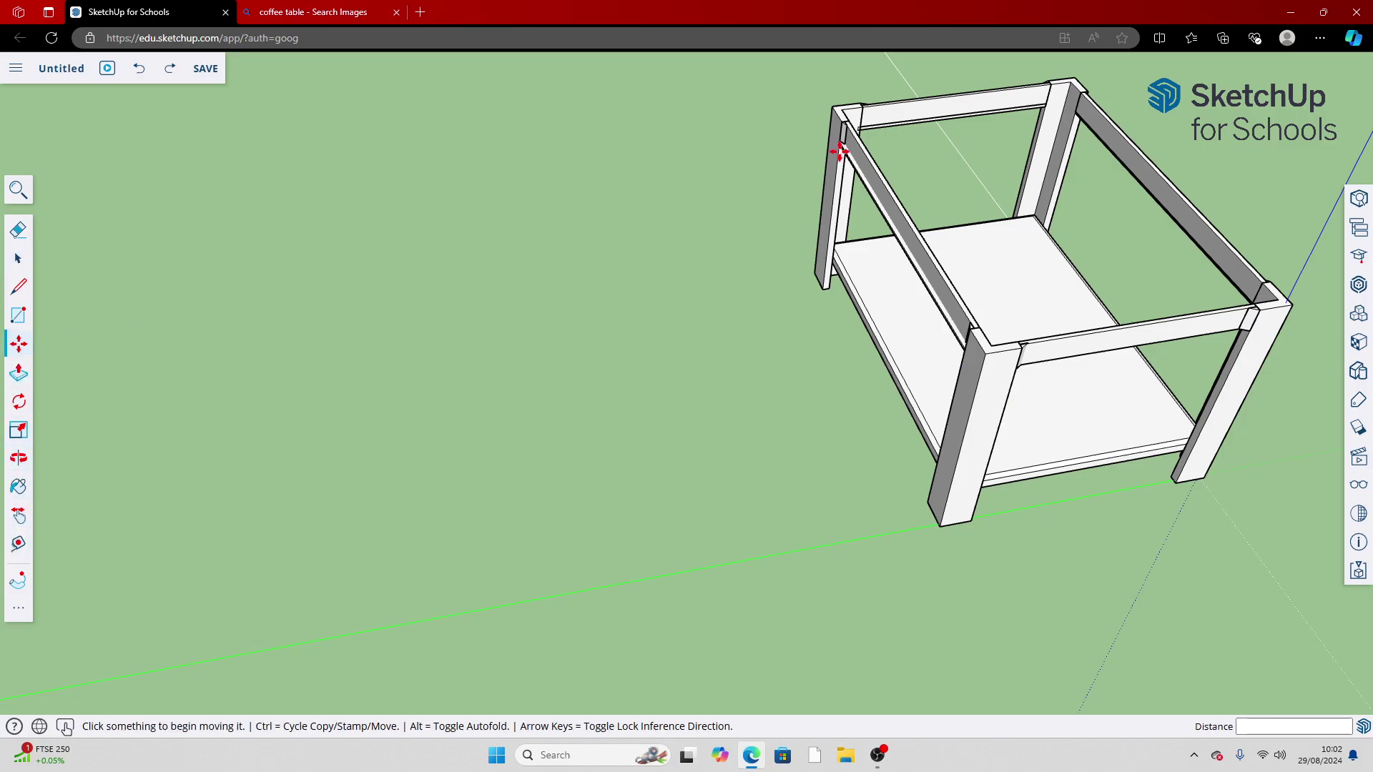
pyautogui.press('ctrl')
pyautogui.click(938, 121)
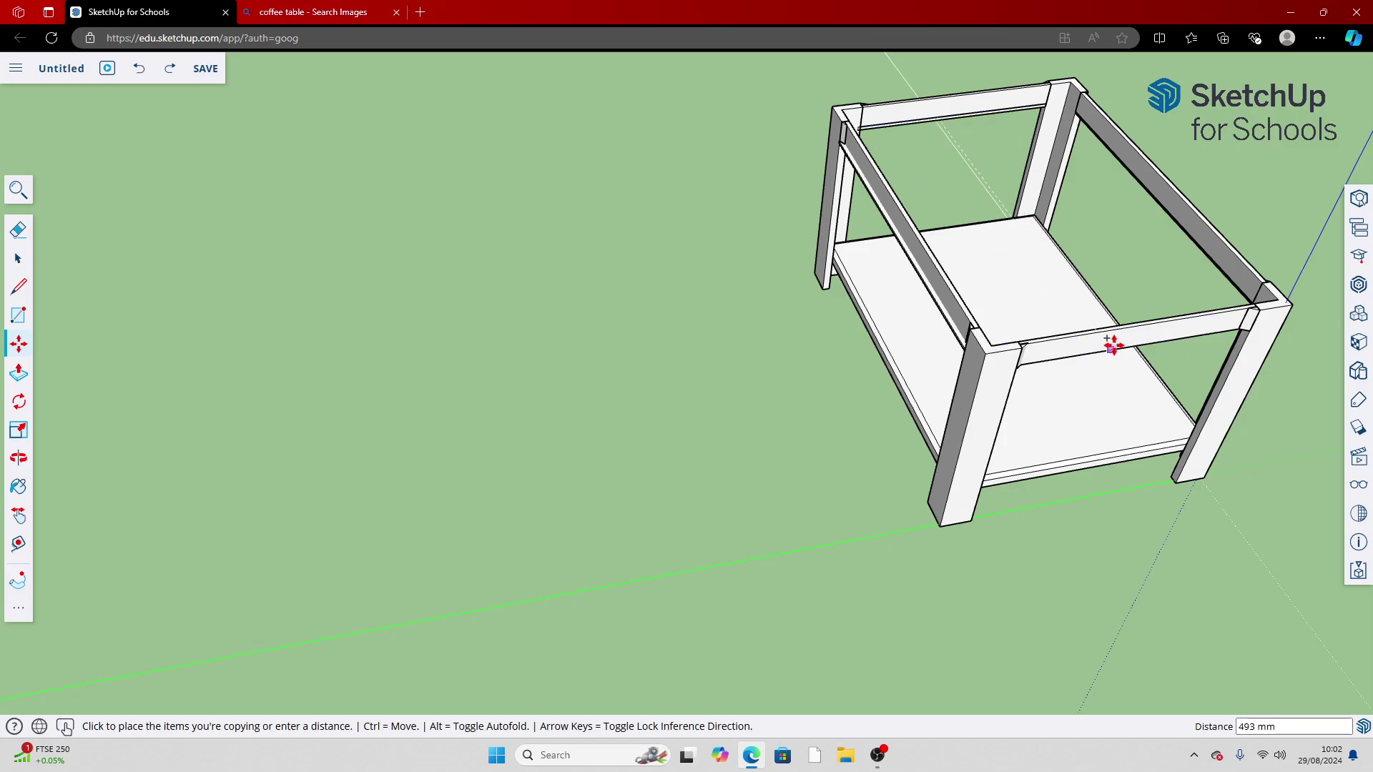
pyautogui.click(1105, 358)
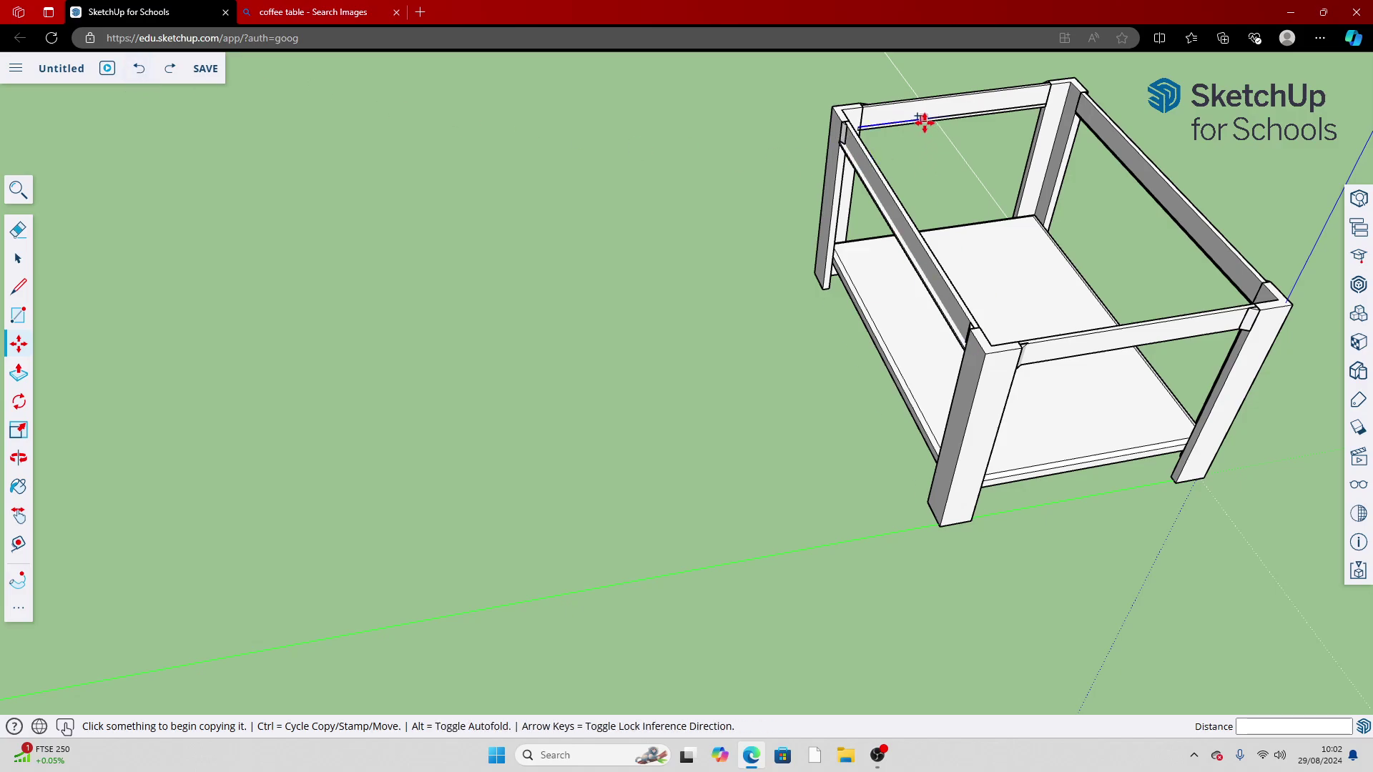
# Select the whole strip beneath the end rail and make it a component
pyautogui.press('space')
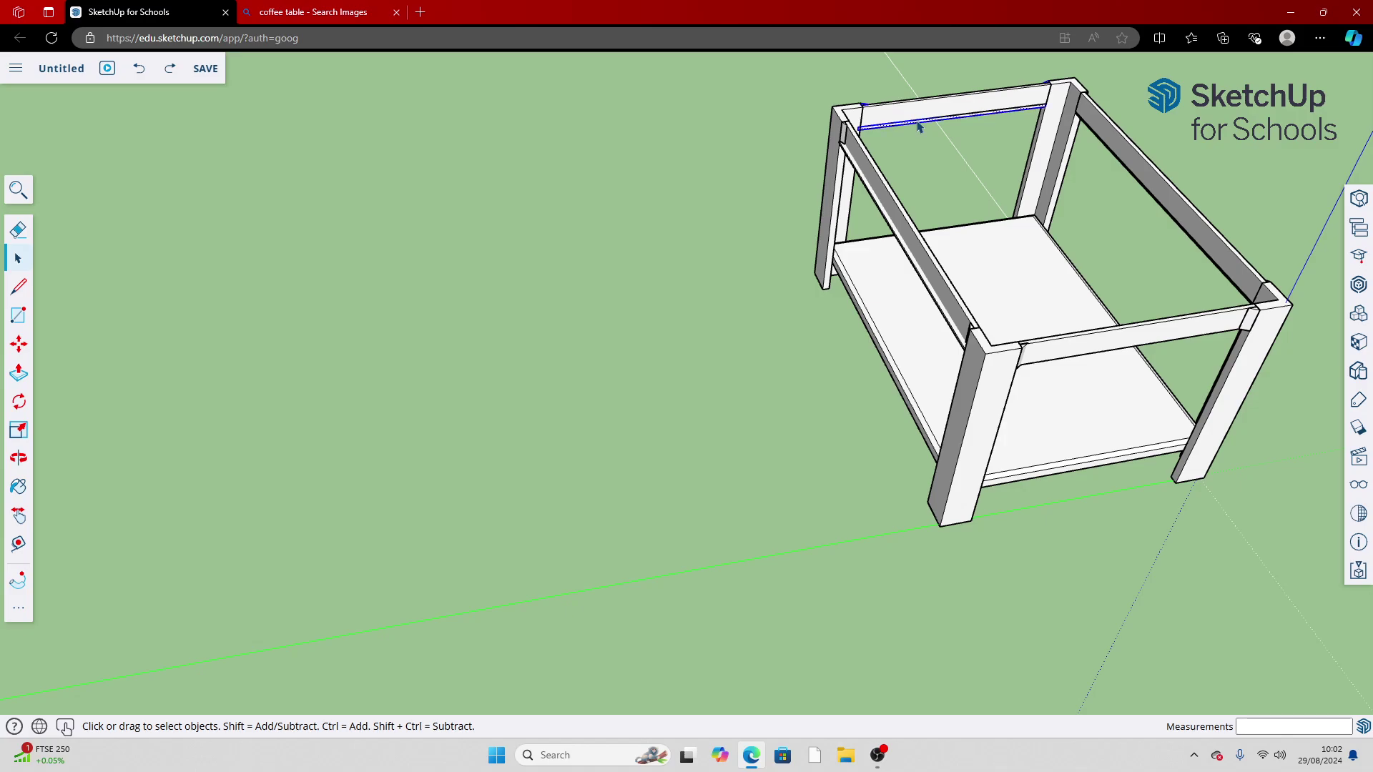
pyautogui.rightClick(920, 126)
pyautogui.click(1000, 319)
pyautogui.press('Return')
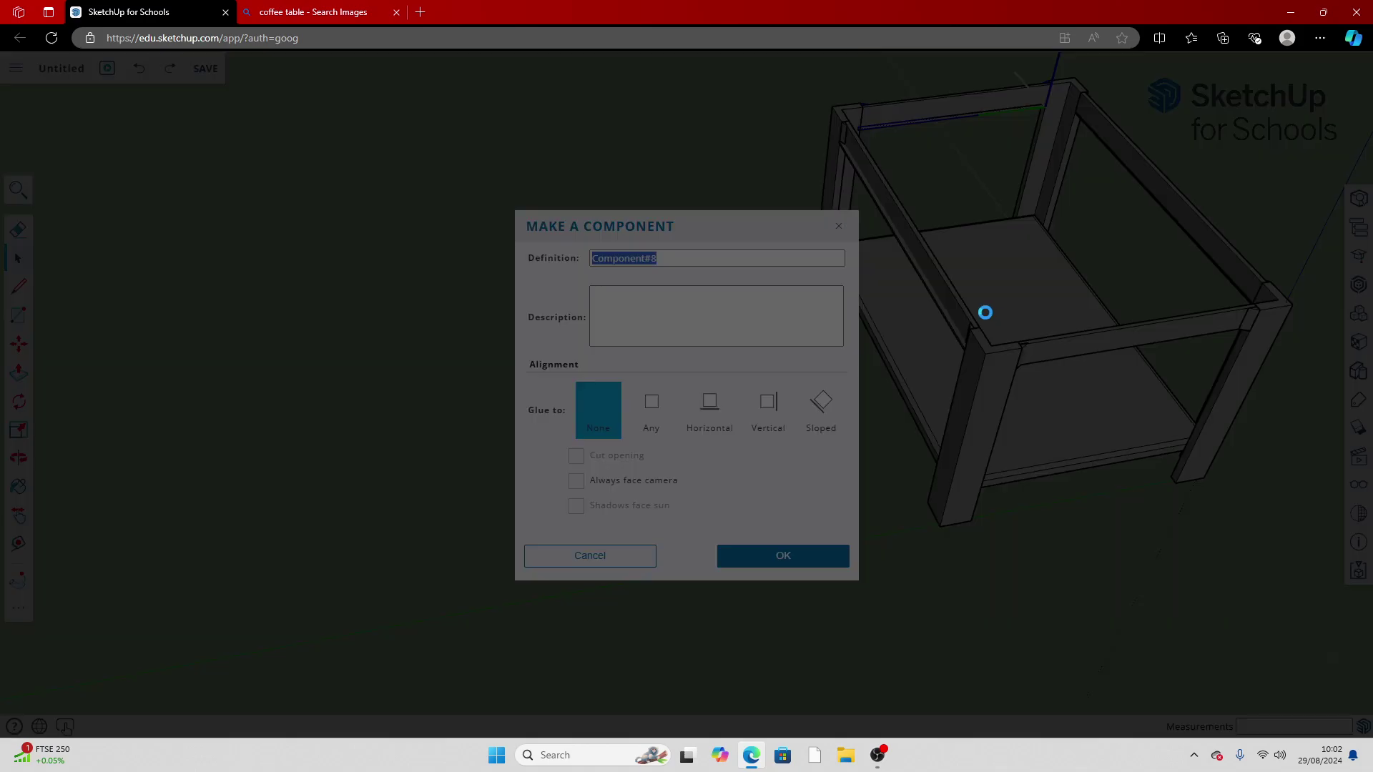
pyautogui.click(574, 140)
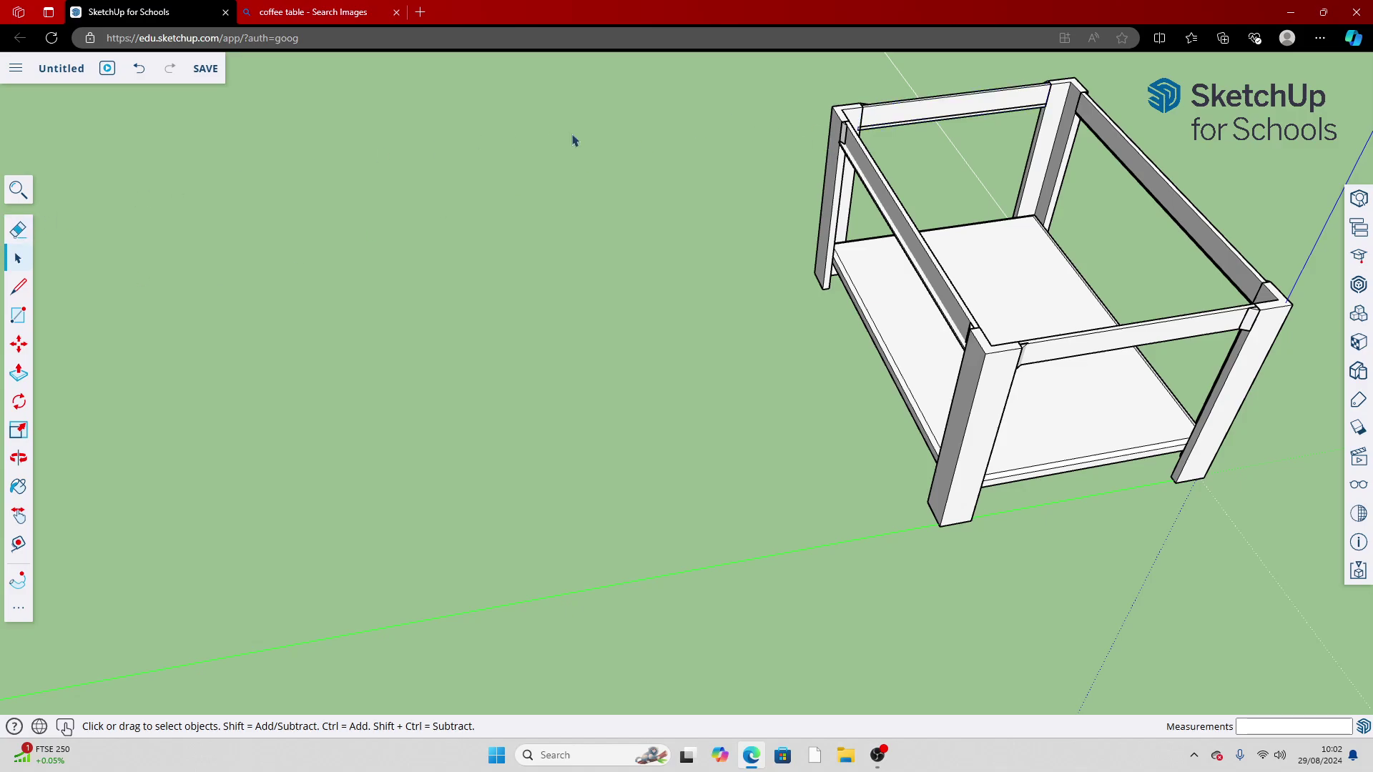
pyautogui.scroll(5, 1102, 377)
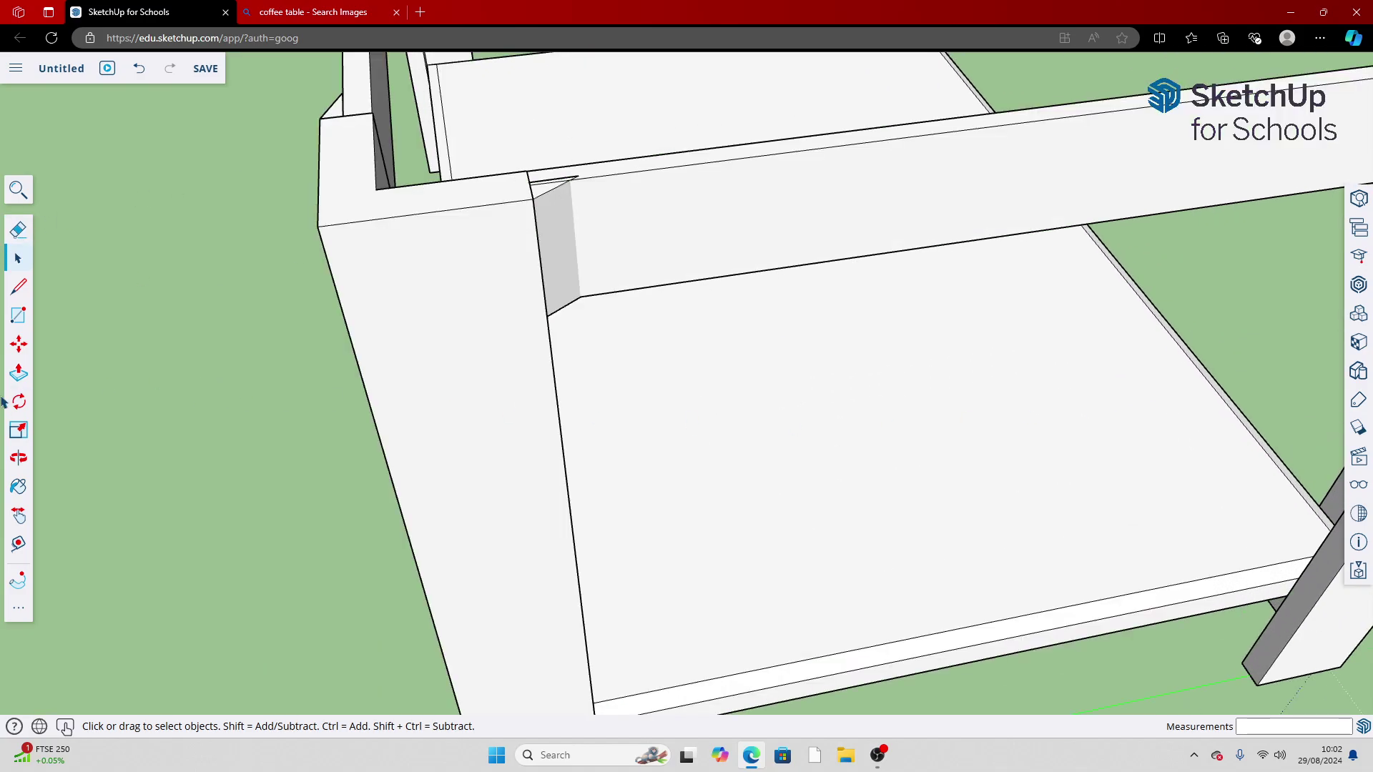
pyautogui.click(18, 457)
pyautogui.moveTo(43, 436); pyautogui.dragTo(226, 194)
pyautogui.moveTo(108, 379); pyautogui.dragTo(343, 432)
pyautogui.click(18, 316)
pyautogui.scroll(5, 570, 132)
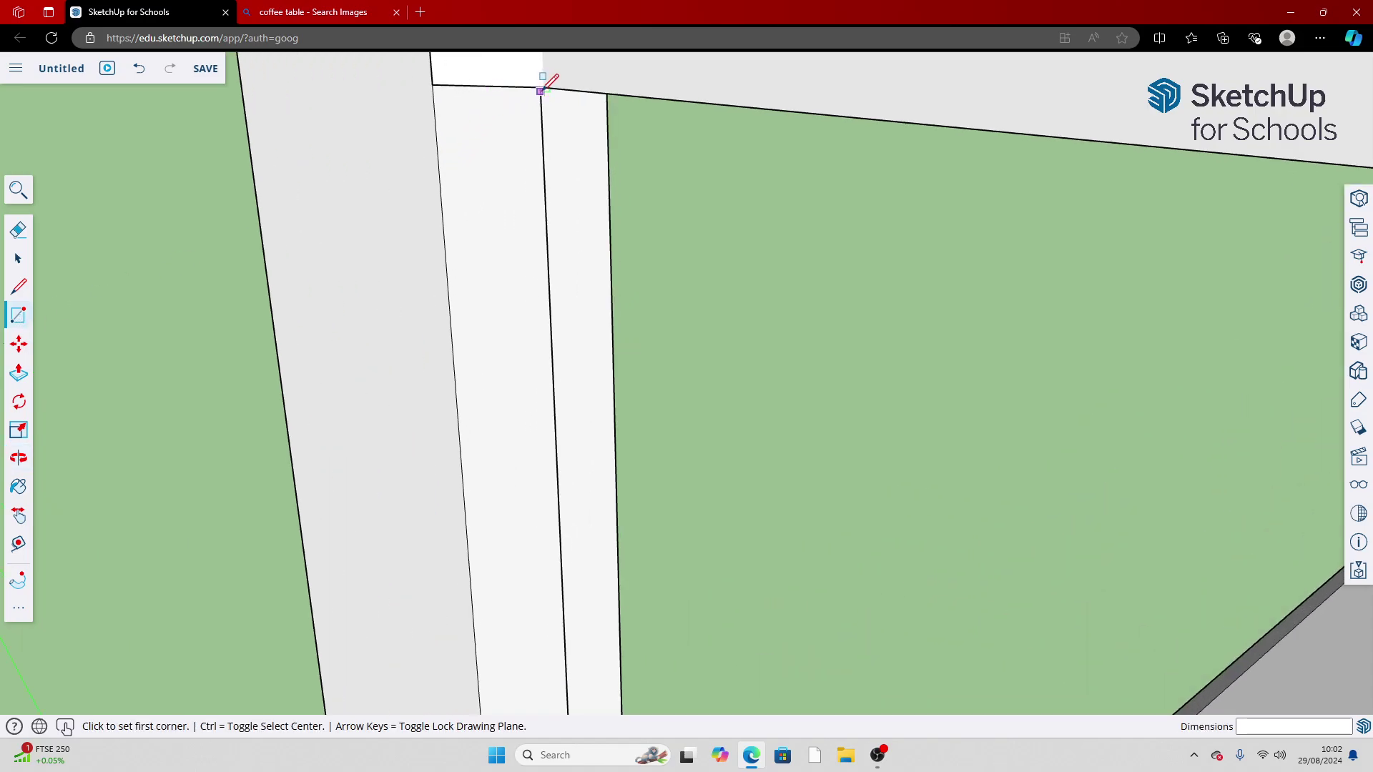
pyautogui.click(542, 86)
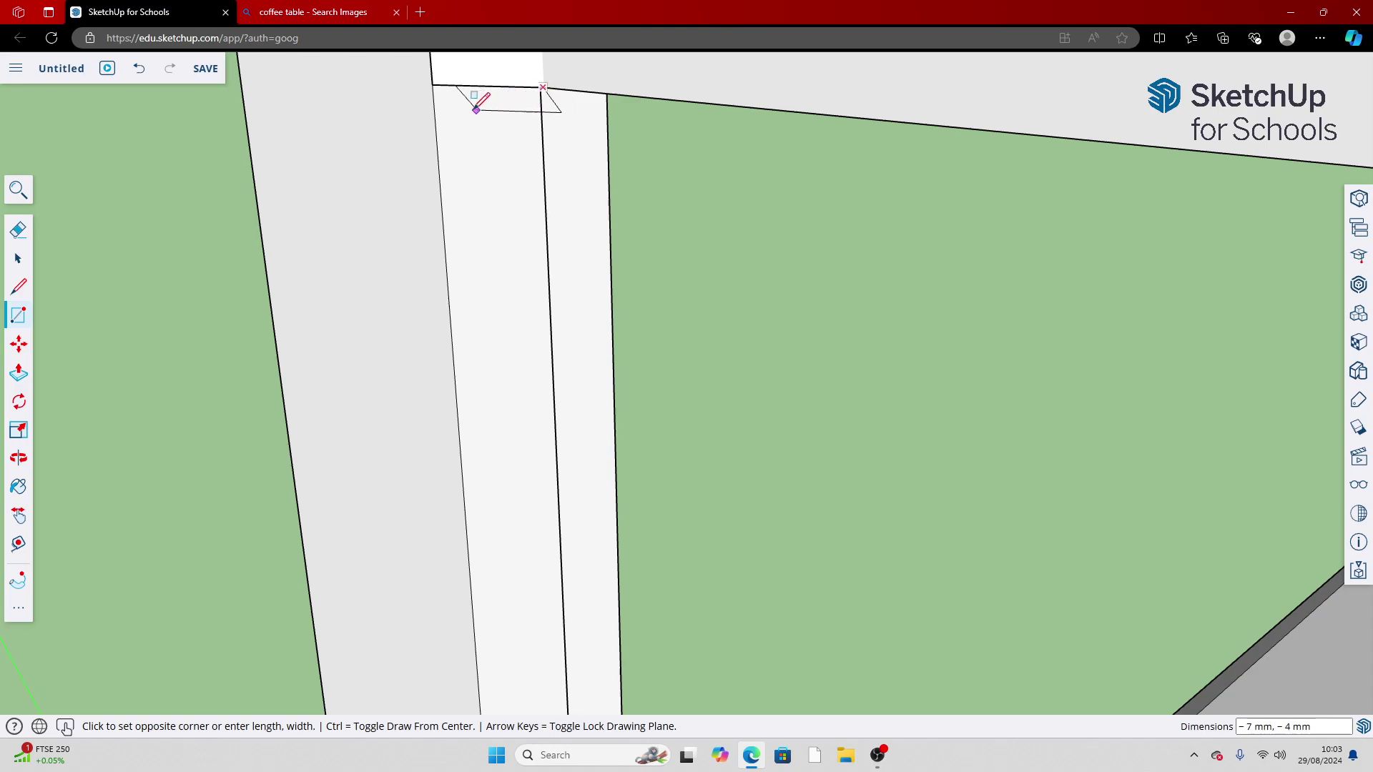
pyautogui.press('Escape')
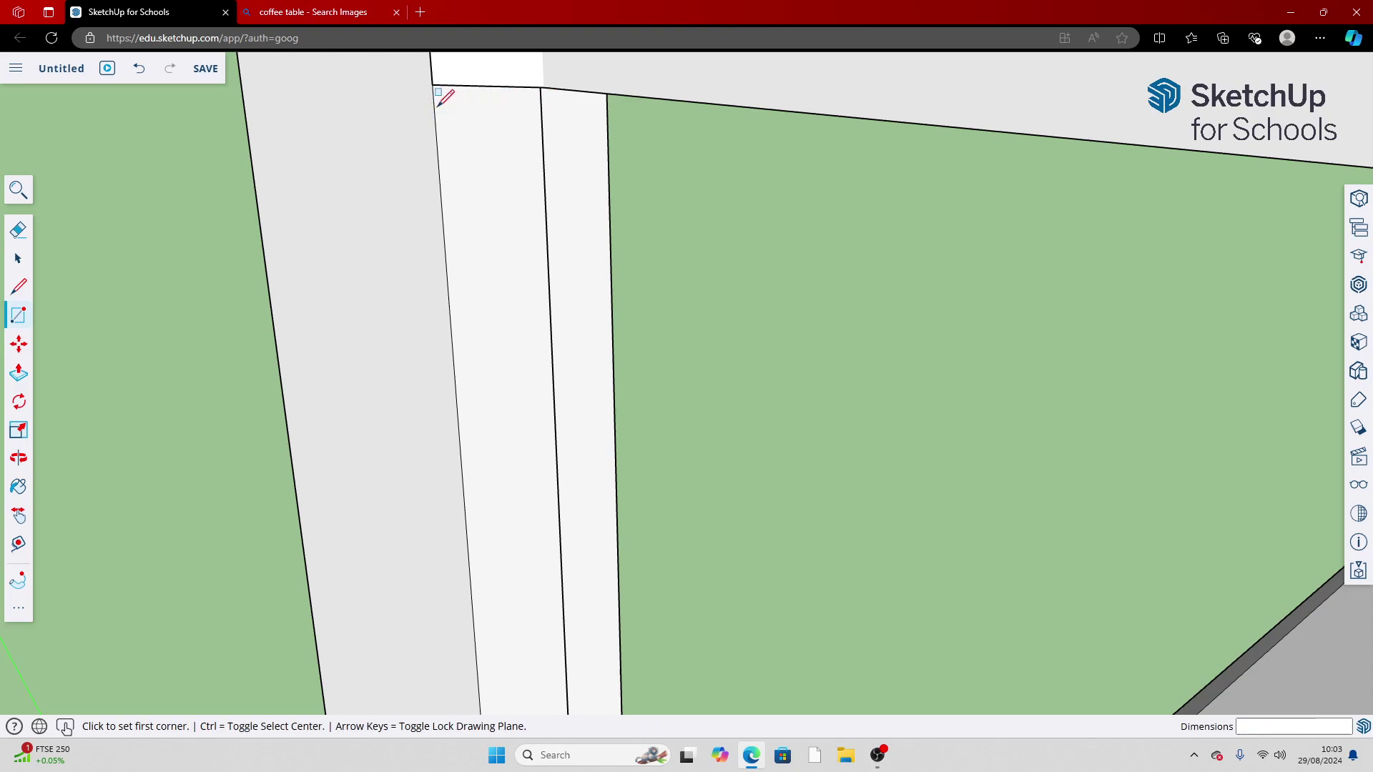
# Try a rectangle about 4 mm by 10 mm on the leg's inner face beneath the end rail without a strip
pyautogui.click(18, 457)
pyautogui.moveTo(257, 408); pyautogui.dragTo(383, 128)
pyautogui.click(18, 314)
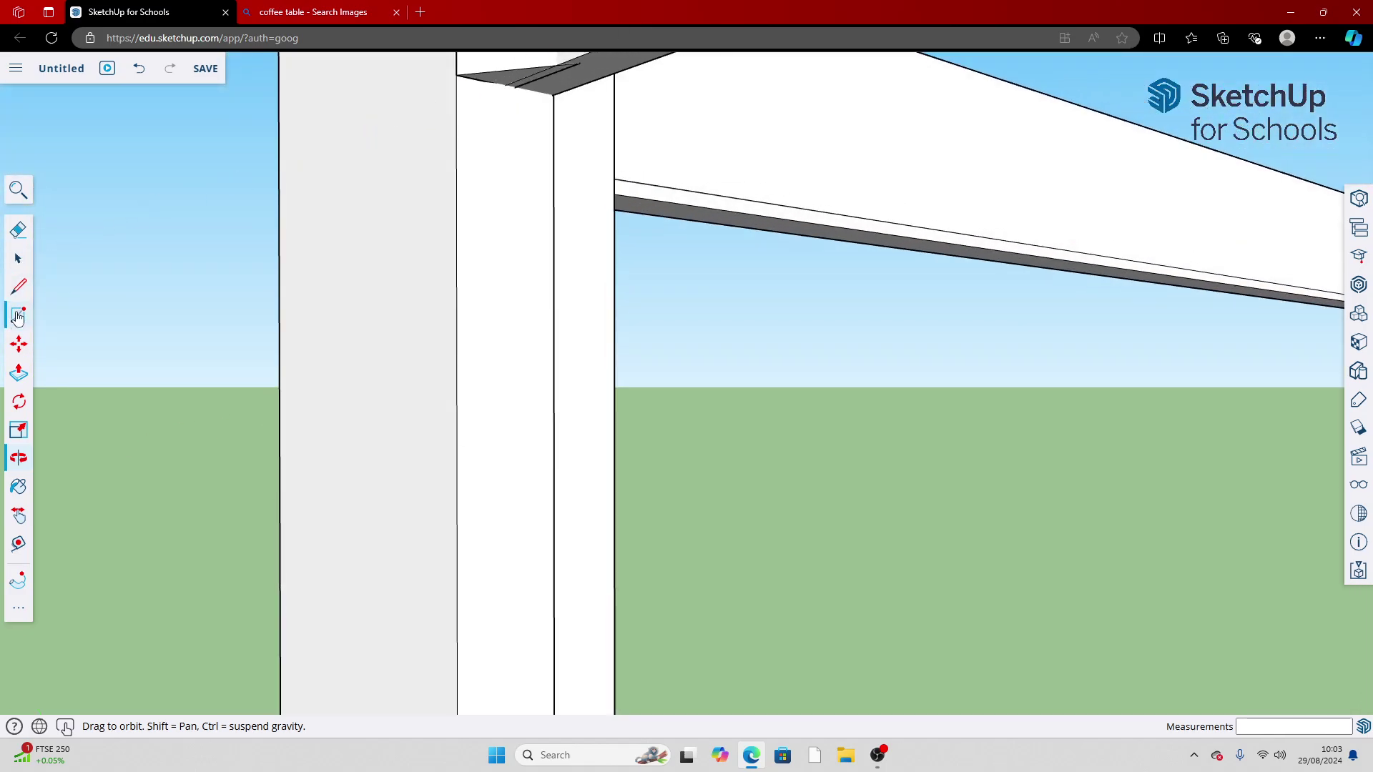
pyautogui.click(551, 95)
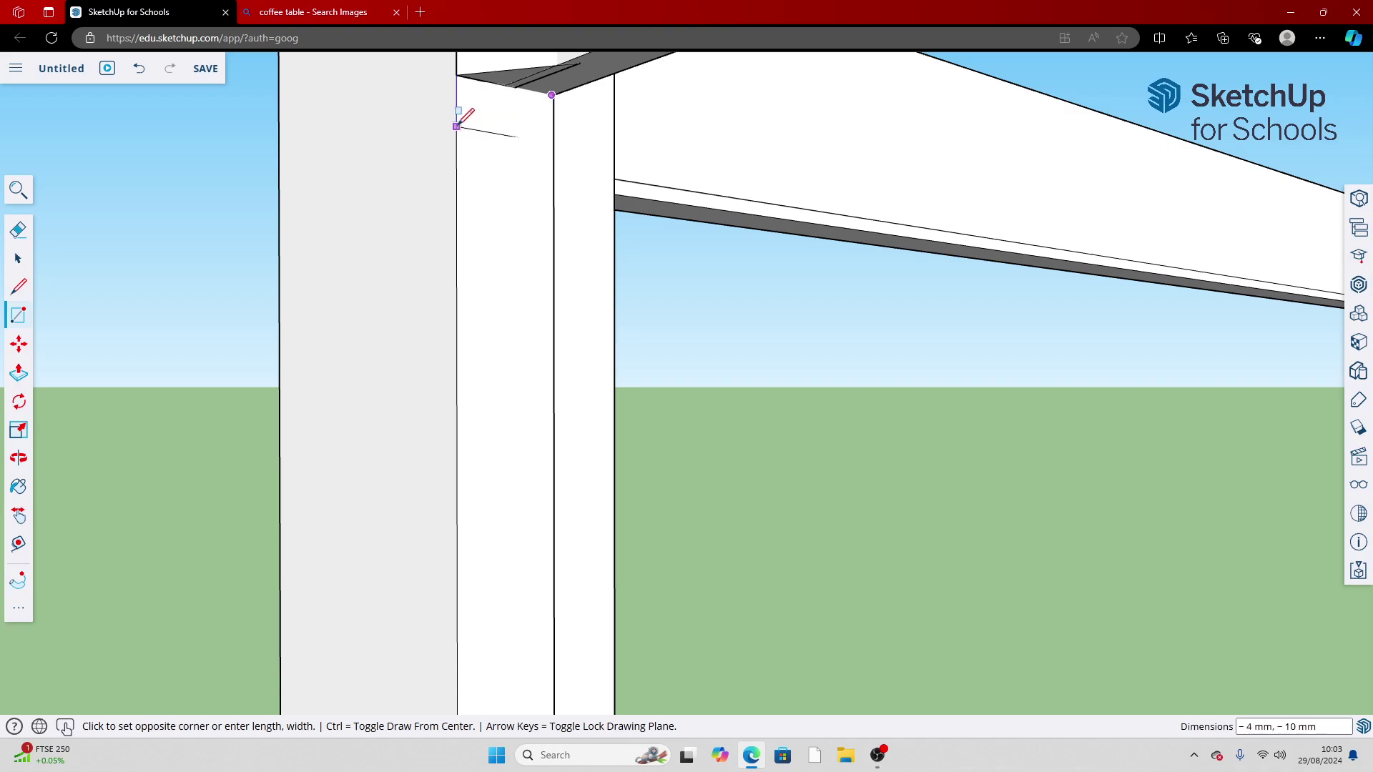
pyautogui.press('Escape')
pyautogui.scroll(-6, 300, 205)
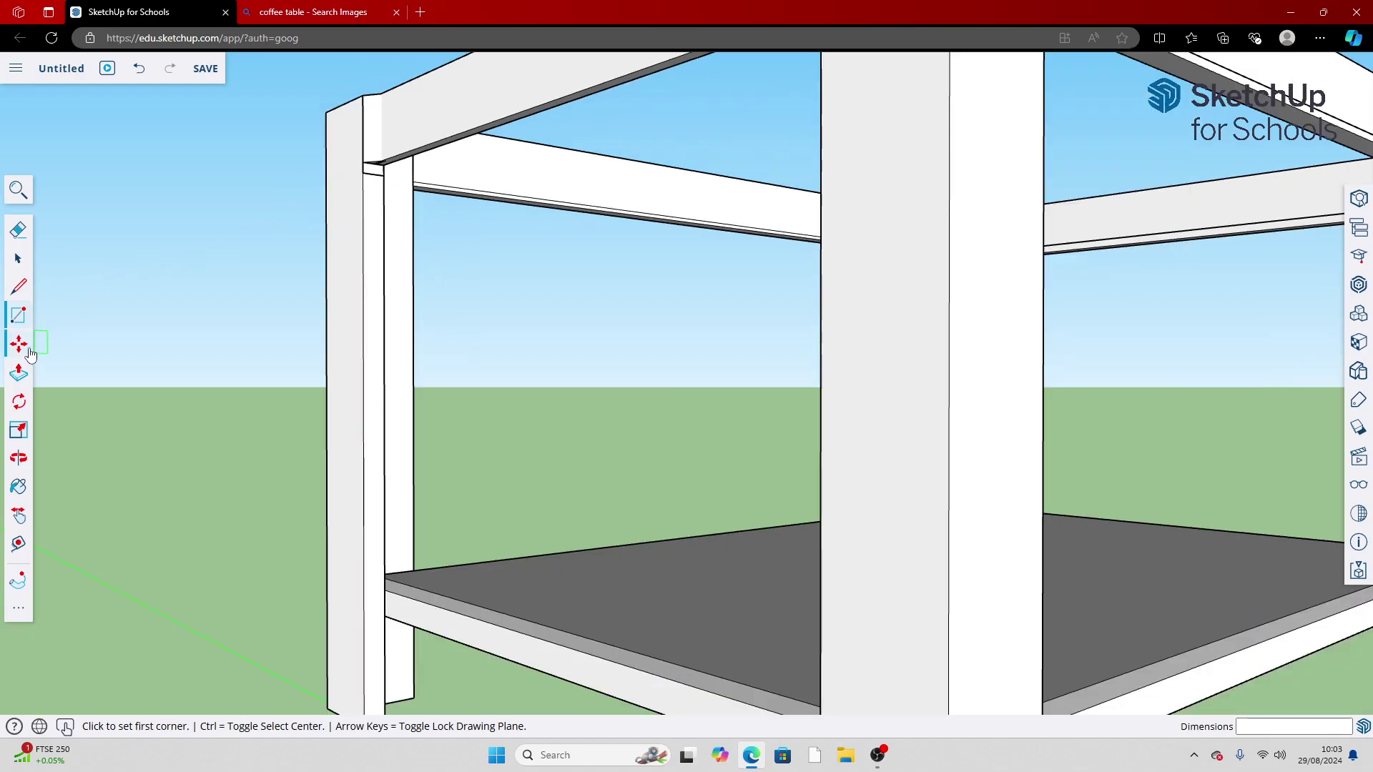
# Try to extrude the small rectangle beneath the bare end rail and remove it from the leg
pyautogui.click(20, 372)
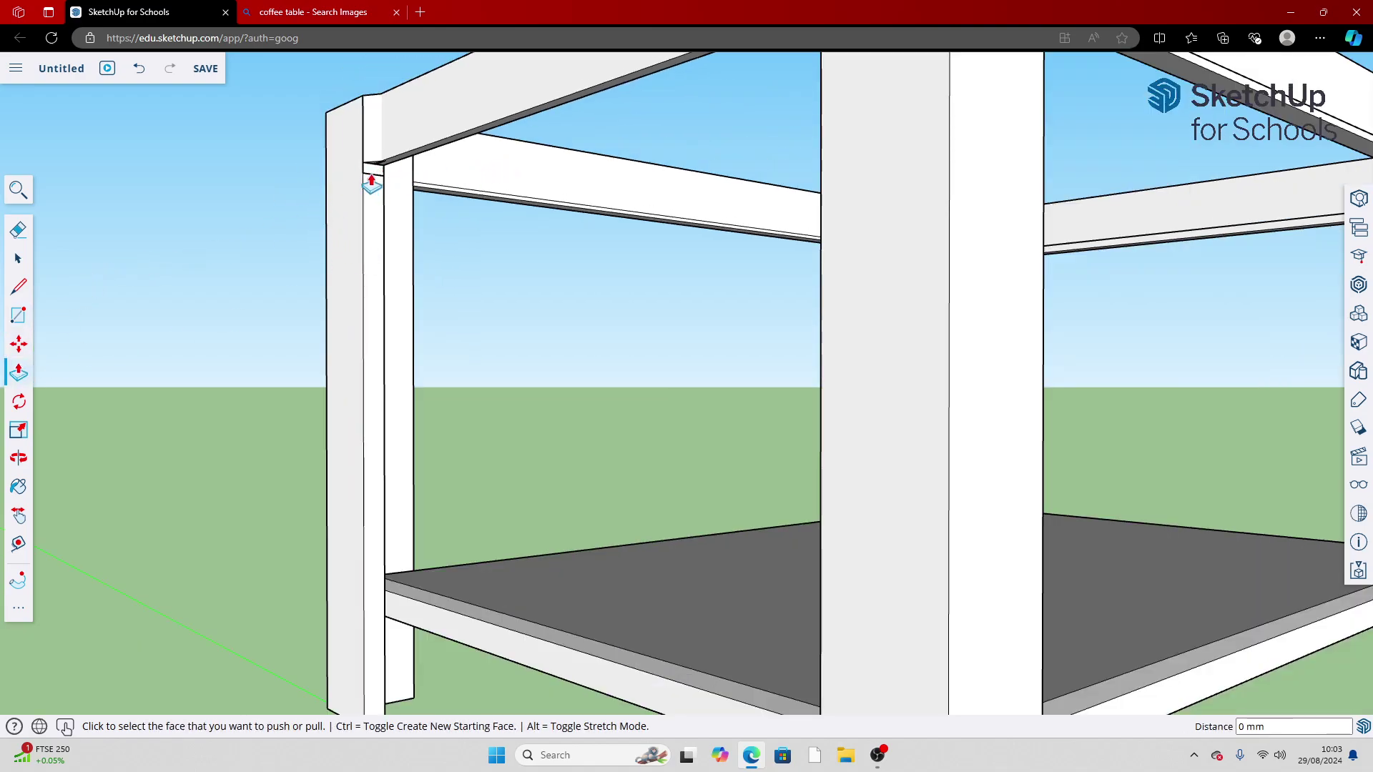
pyautogui.scroll(4, 372, 176)
pyautogui.press('space')
pyautogui.scroll(-6, 370, 180)
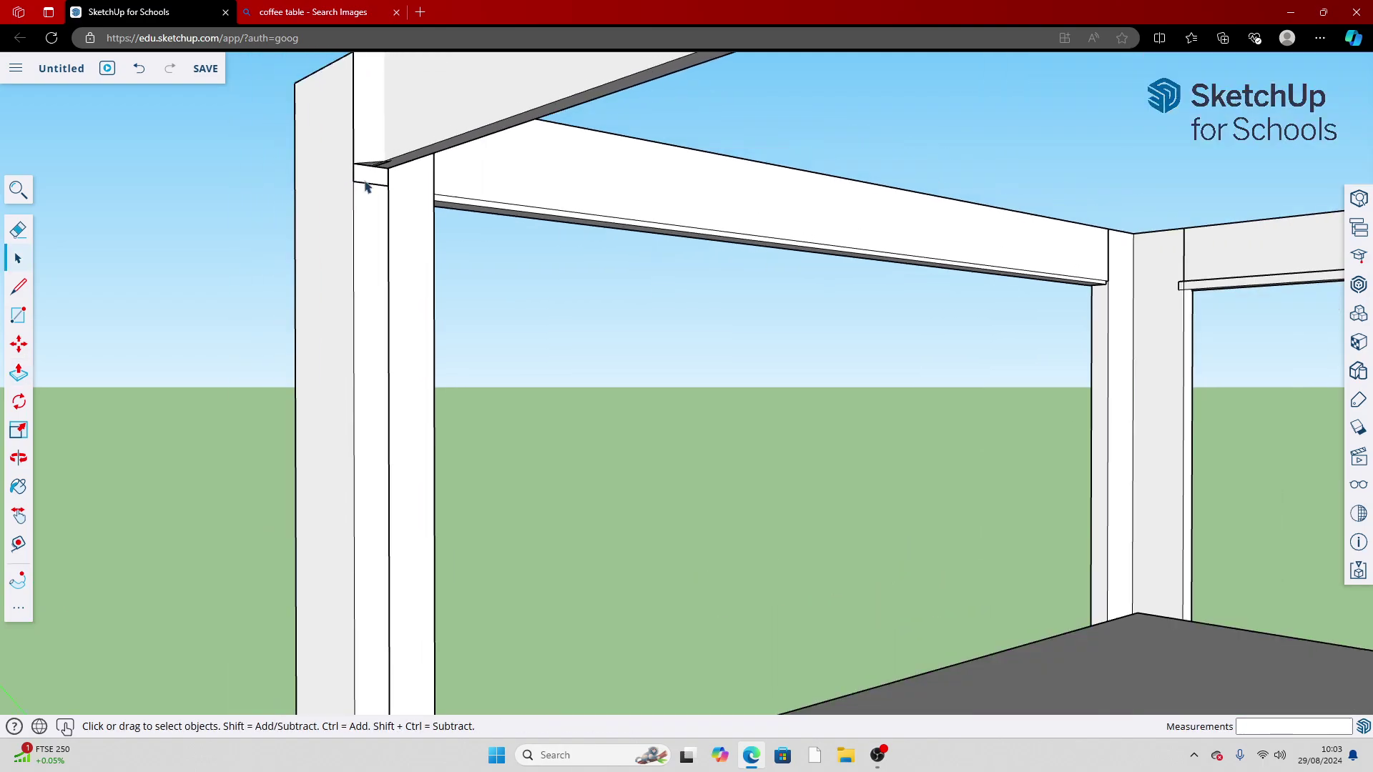
pyautogui.scroll(3, 215, 230)
pyautogui.scroll(2, 261, 132)
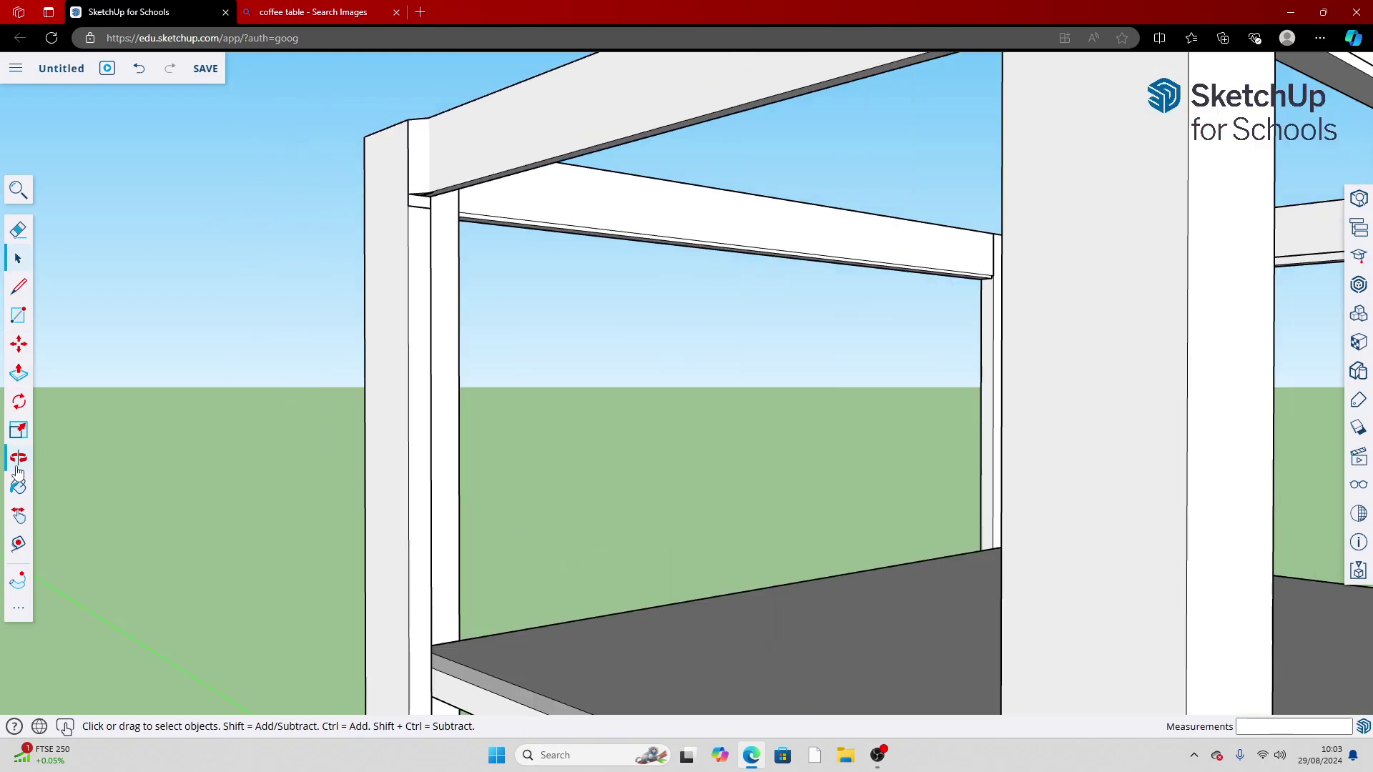
pyautogui.click(19, 371)
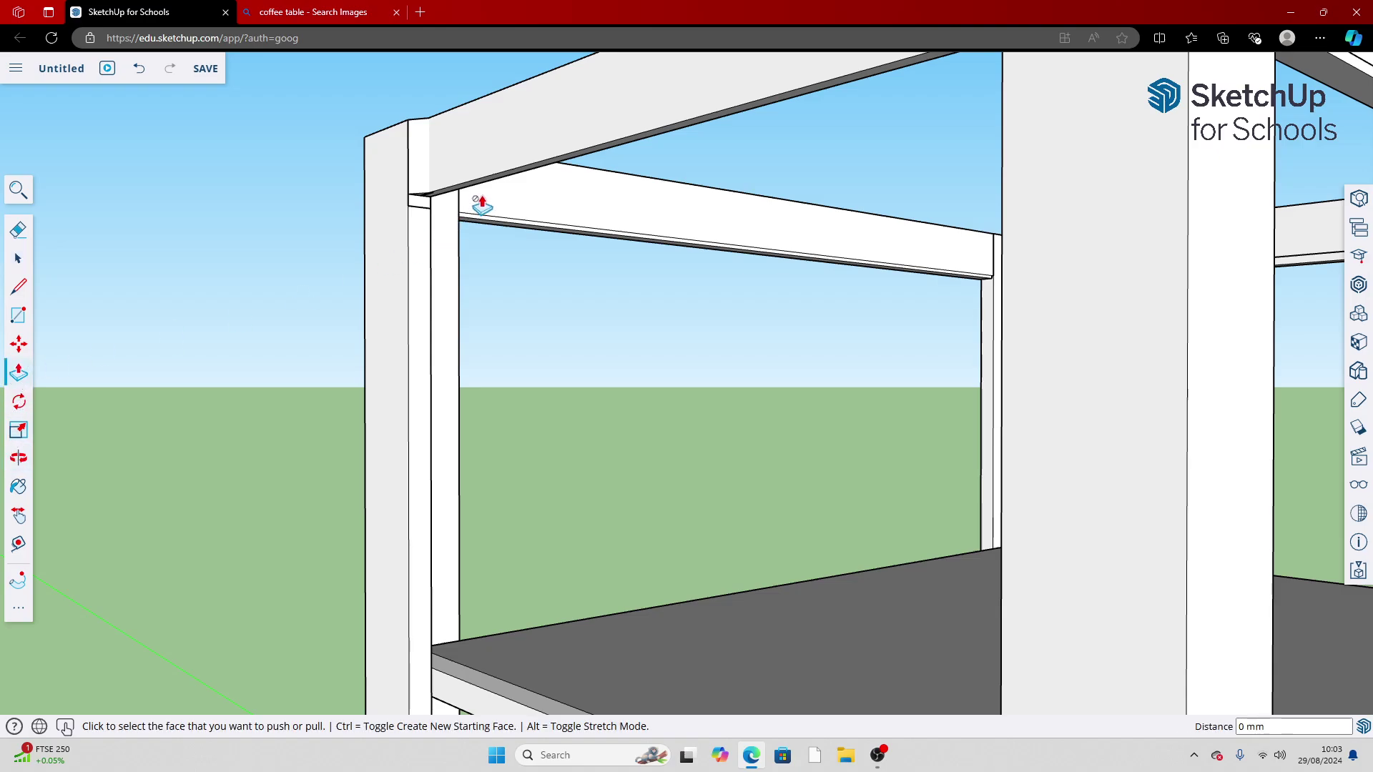
pyautogui.click(419, 205)
pyautogui.press('space')
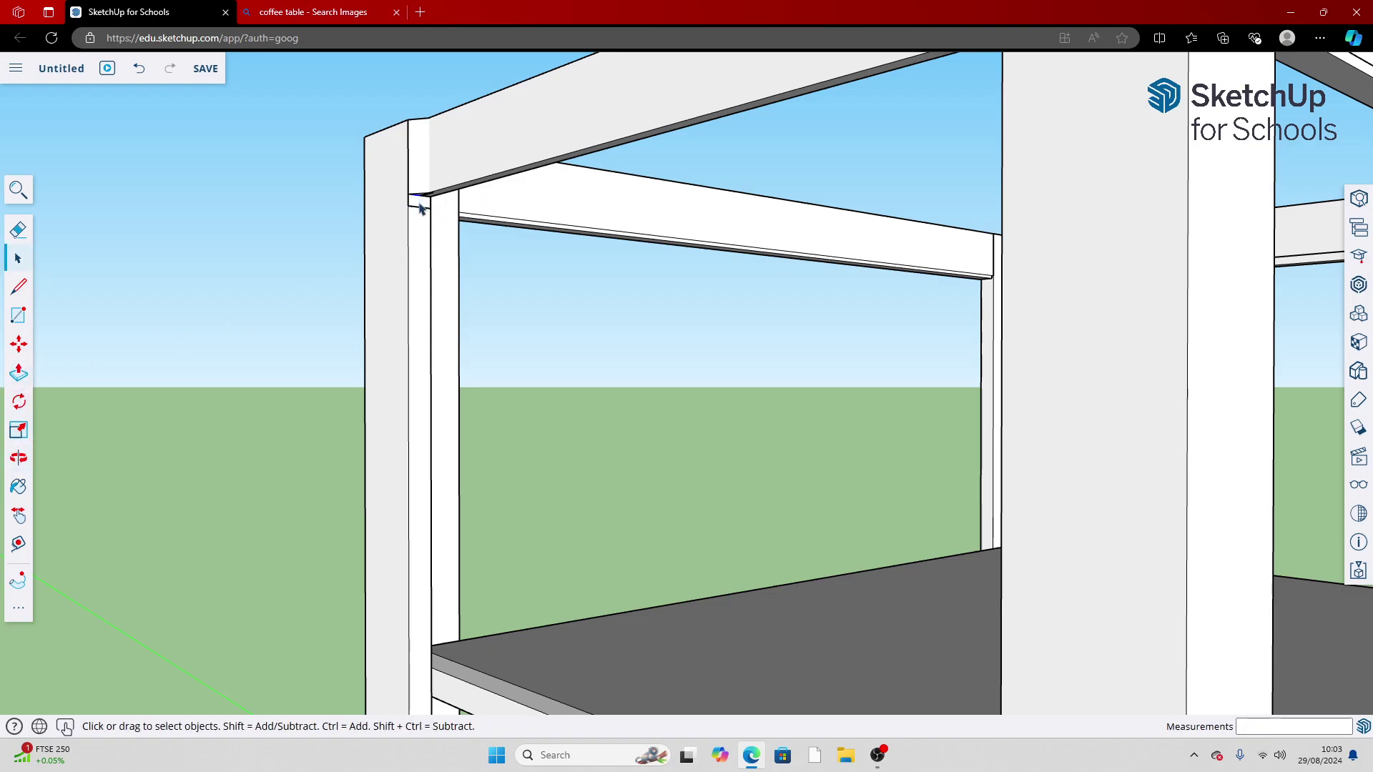
pyautogui.click(421, 216)
pyautogui.click(319, 205)
# Try a rectangle about 6 mm by 10 mm from the end rail's inner corner to the leg's outer edge, and undo it
pyautogui.click(18, 314)
pyautogui.scroll(4, 462, 182)
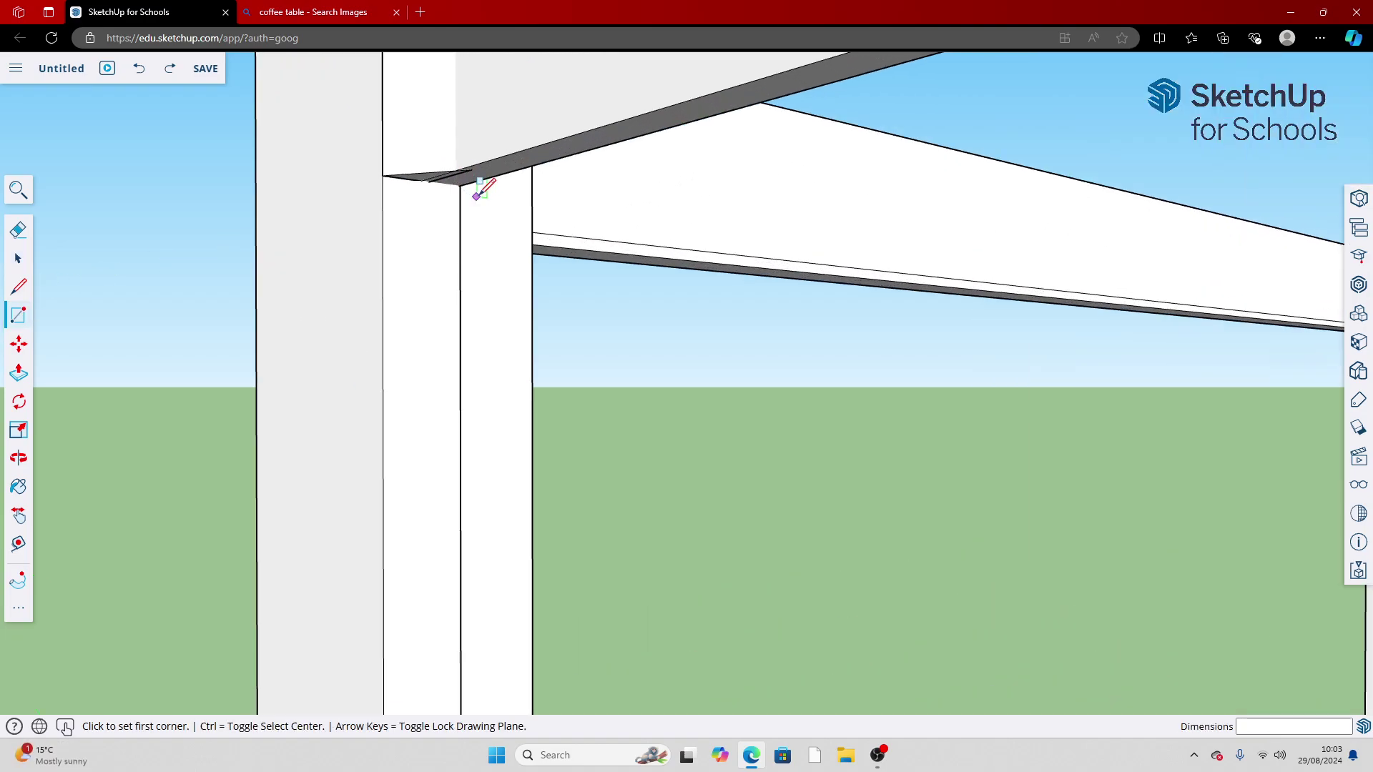
pyautogui.click(458, 185)
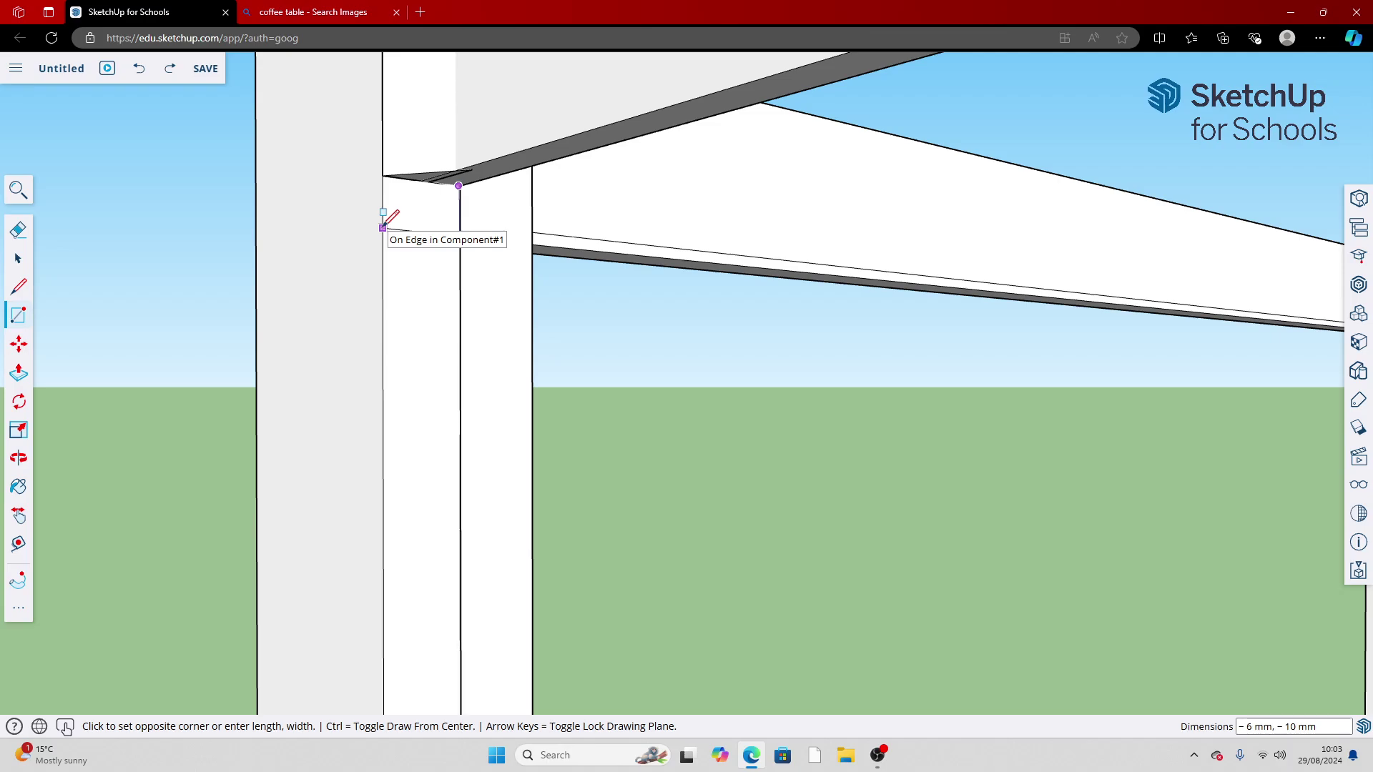
pyautogui.click(383, 227)
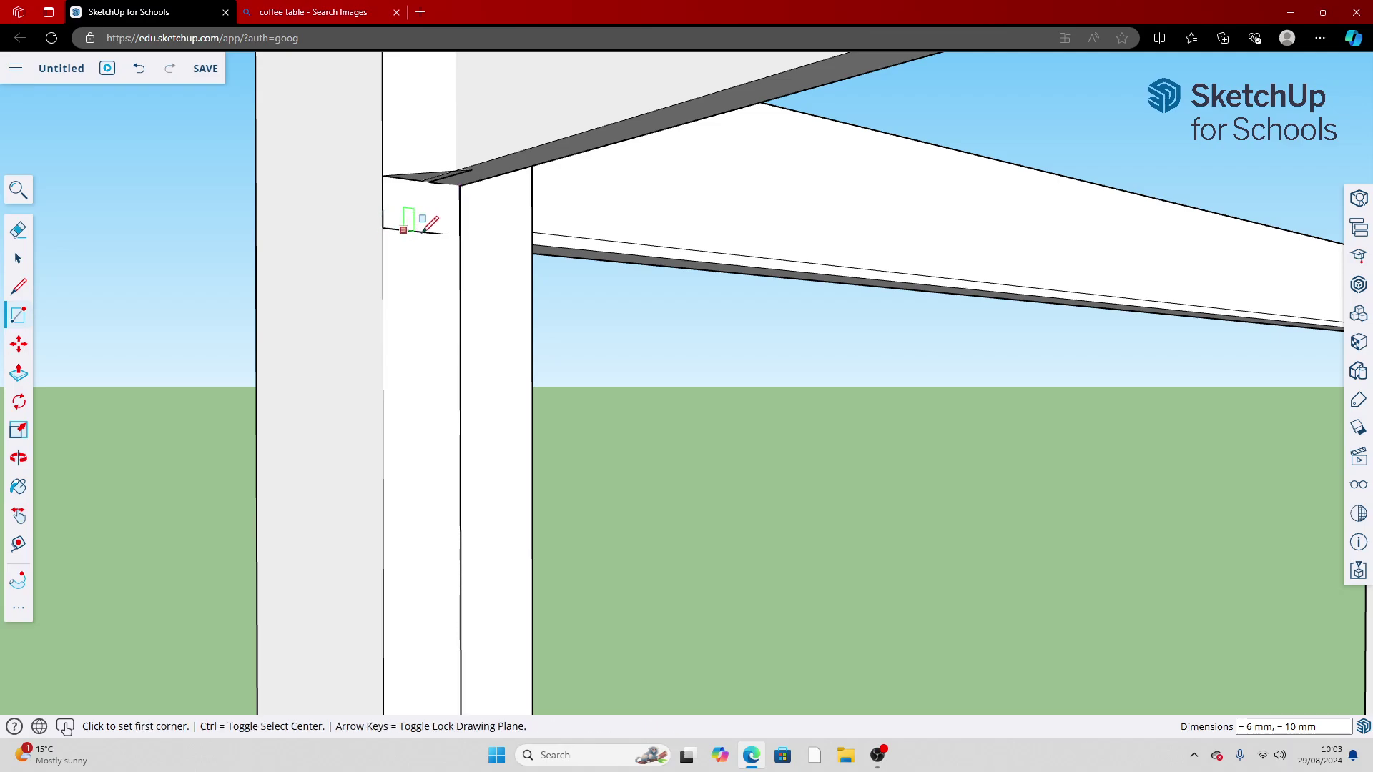
pyautogui.click(19, 379)
pyautogui.click(138, 69)
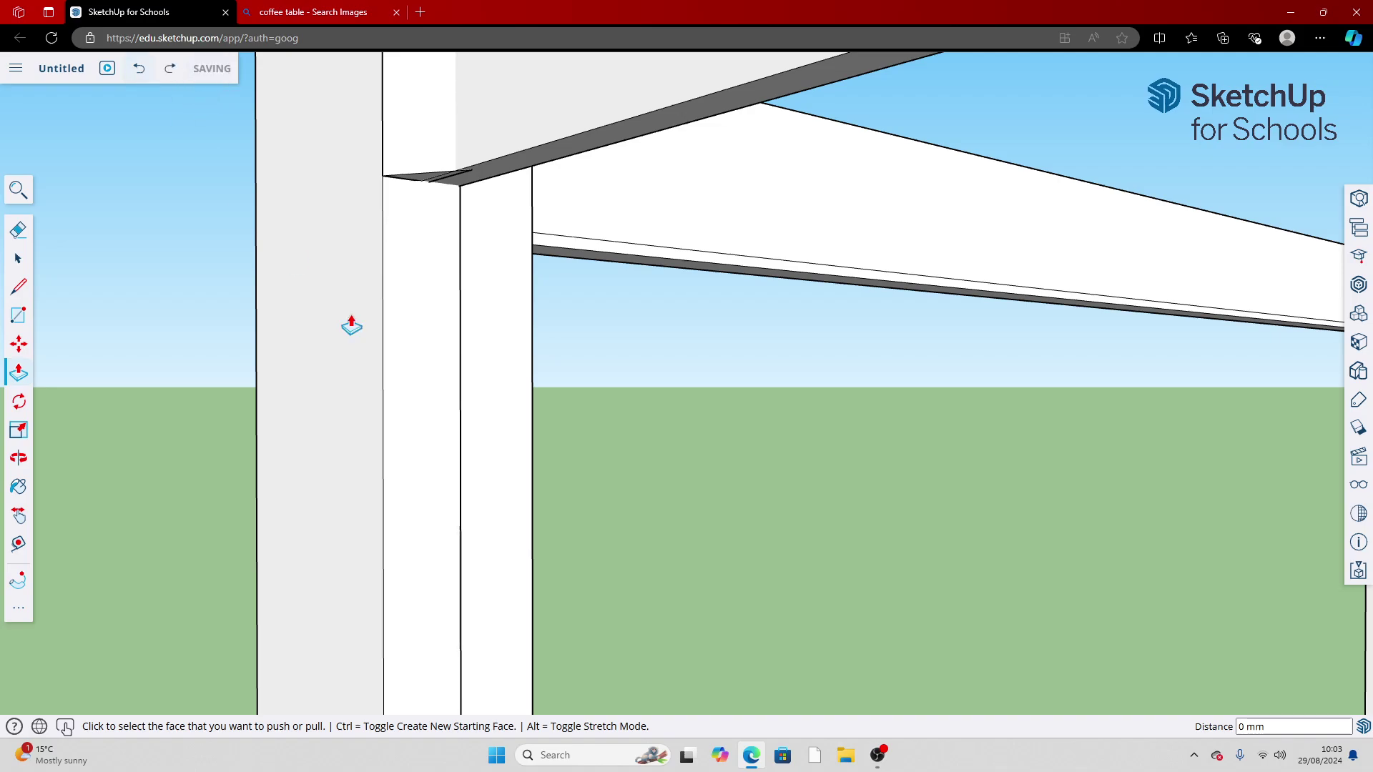
# Try to outline a rectangle about 10 mm by 5 mm with lines on the leg face beneath the bare end rail
pyautogui.click(19, 286)
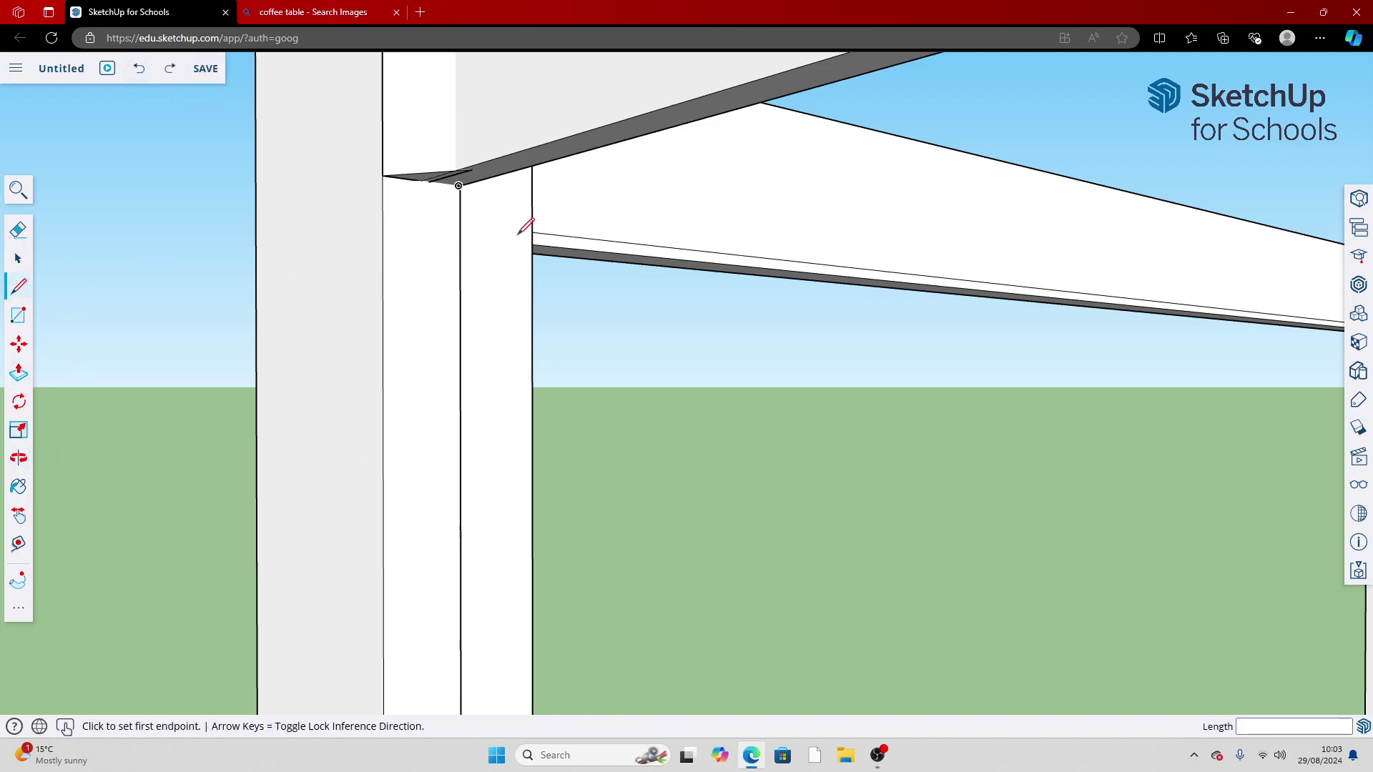
pyautogui.click(459, 182)
pyautogui.click(392, 165)
pyautogui.click(459, 184)
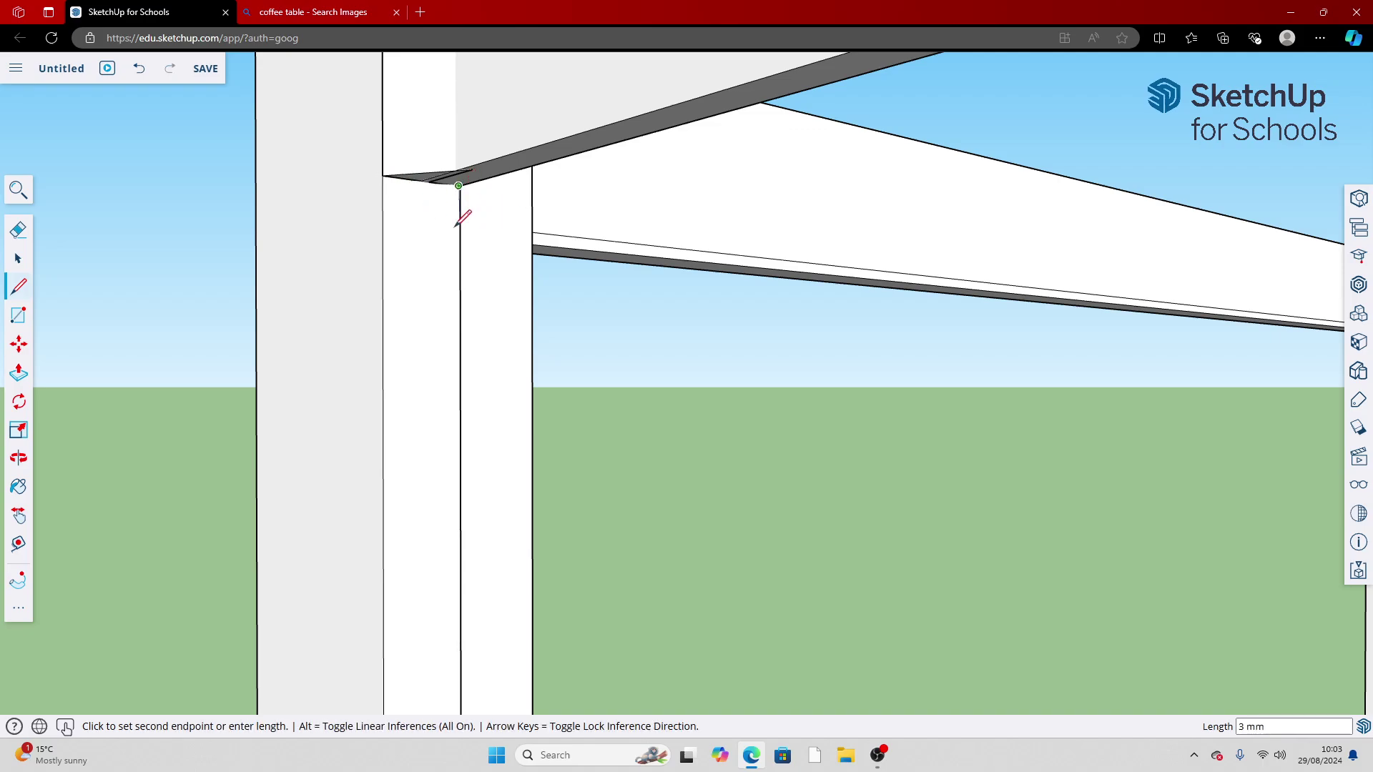
pyautogui.click(468, 261)
pyautogui.press('Escape')
pyautogui.click(459, 186)
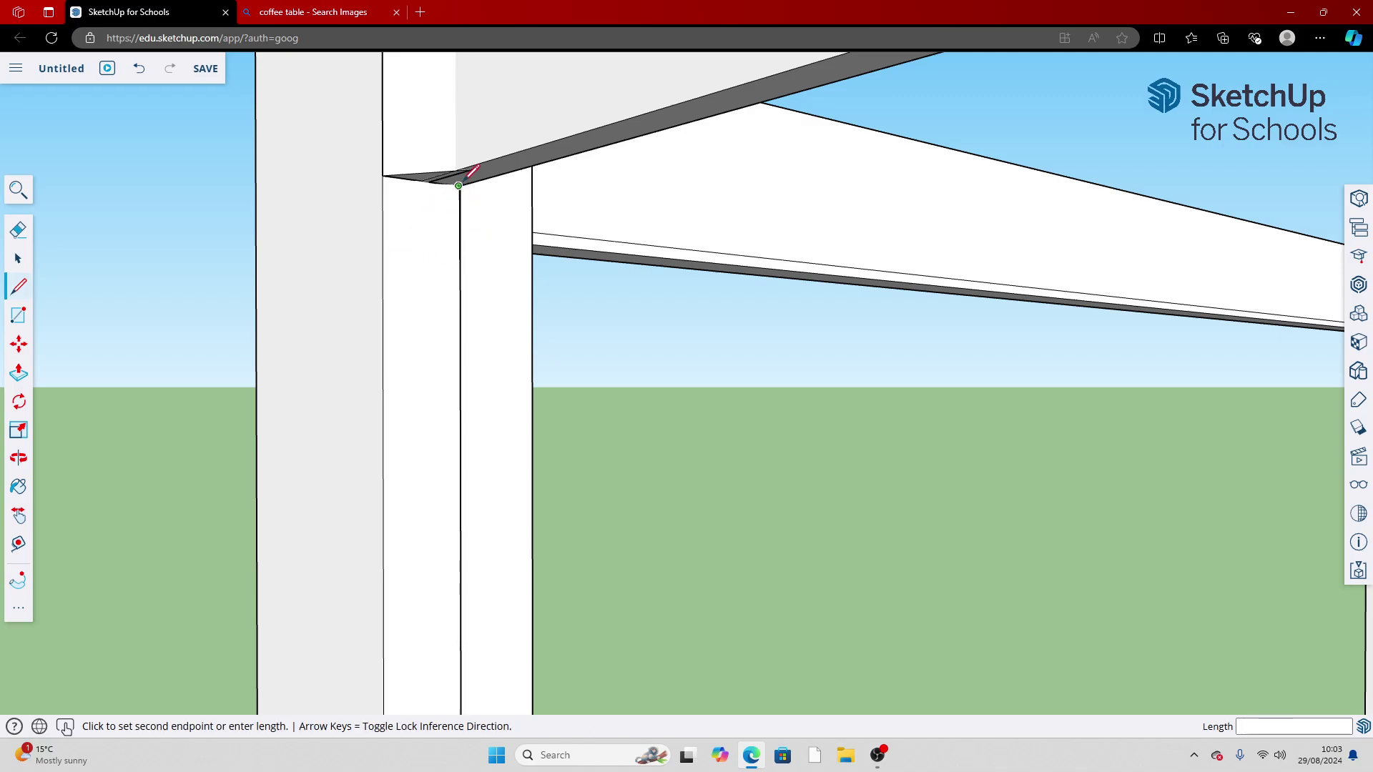
pyautogui.press('Escape')
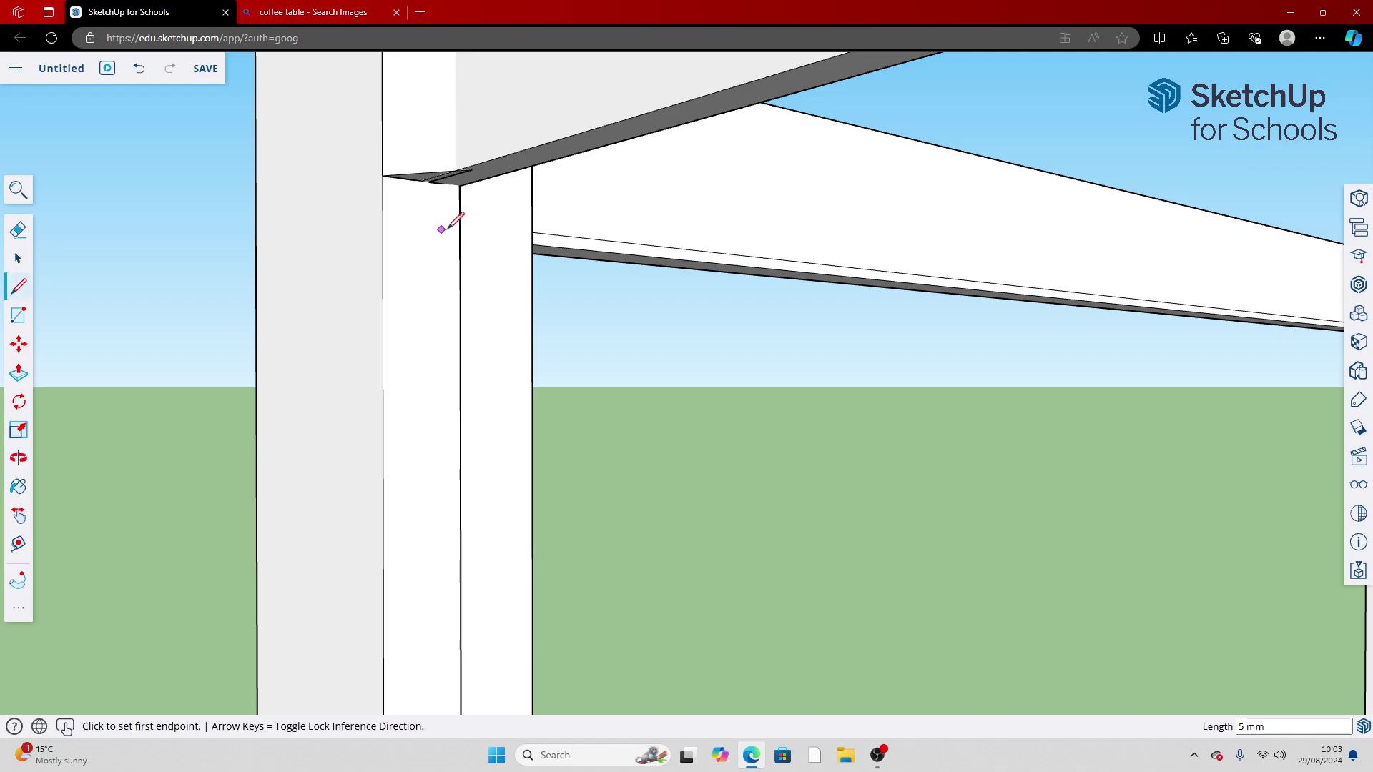
pyautogui.click(459, 227)
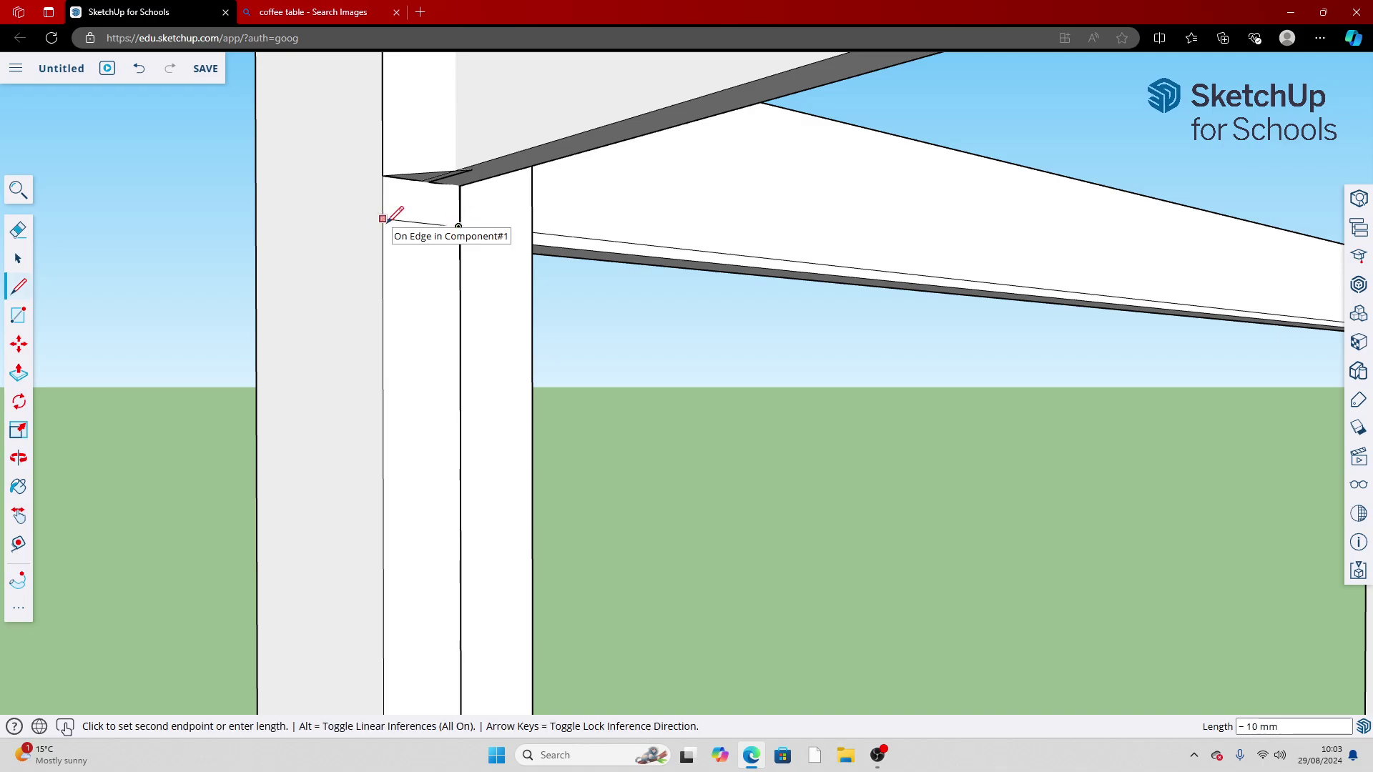
pyautogui.click(383, 218)
pyautogui.click(383, 174)
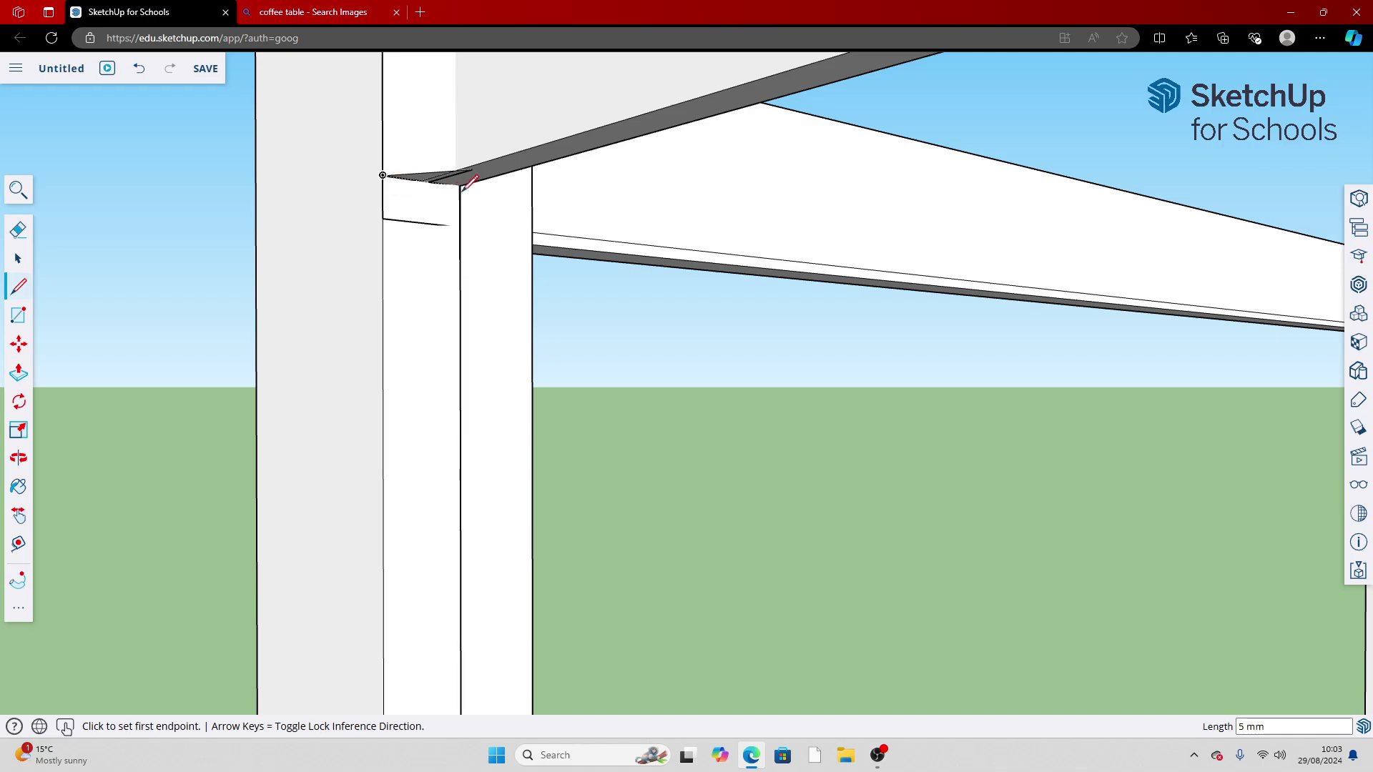
pyautogui.click(468, 170)
pyautogui.press('Escape')
# Try a rectangle over the line outline beneath the bare end rail, extrude it with Push/Pull, and undo the sketch
pyautogui.click(18, 314)
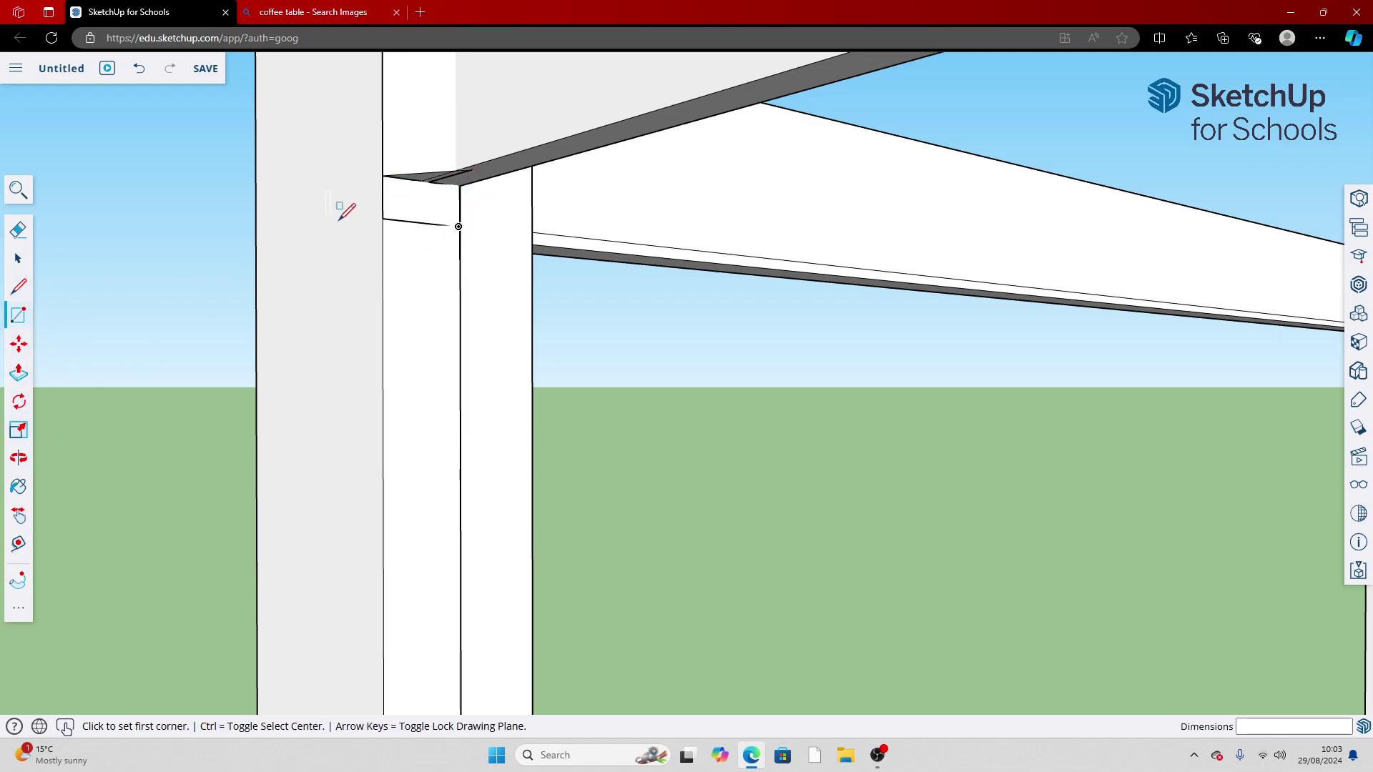
pyautogui.click(385, 175)
pyautogui.click(460, 225)
pyautogui.click(19, 372)
pyautogui.click(399, 215)
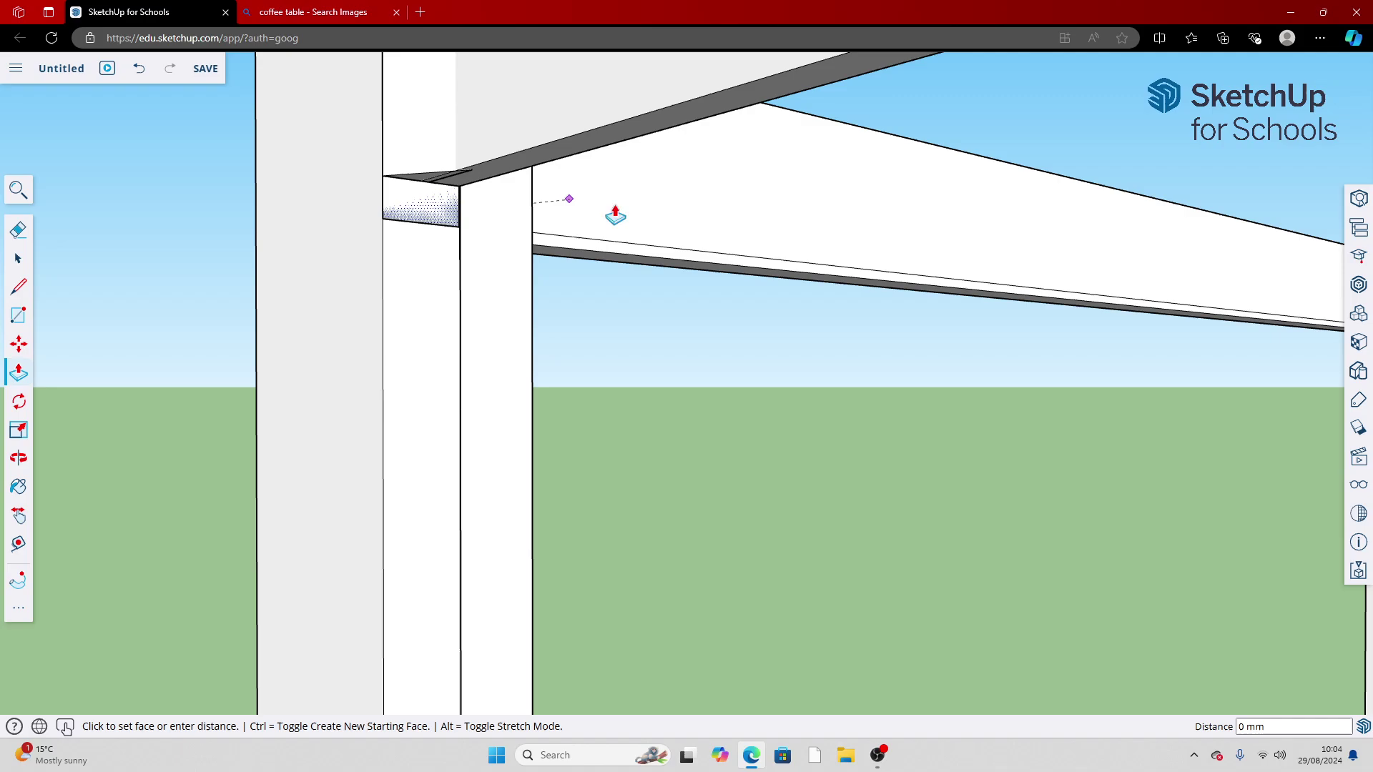
pyautogui.click(457, 206)
pyautogui.scroll(-2, 314, 236)
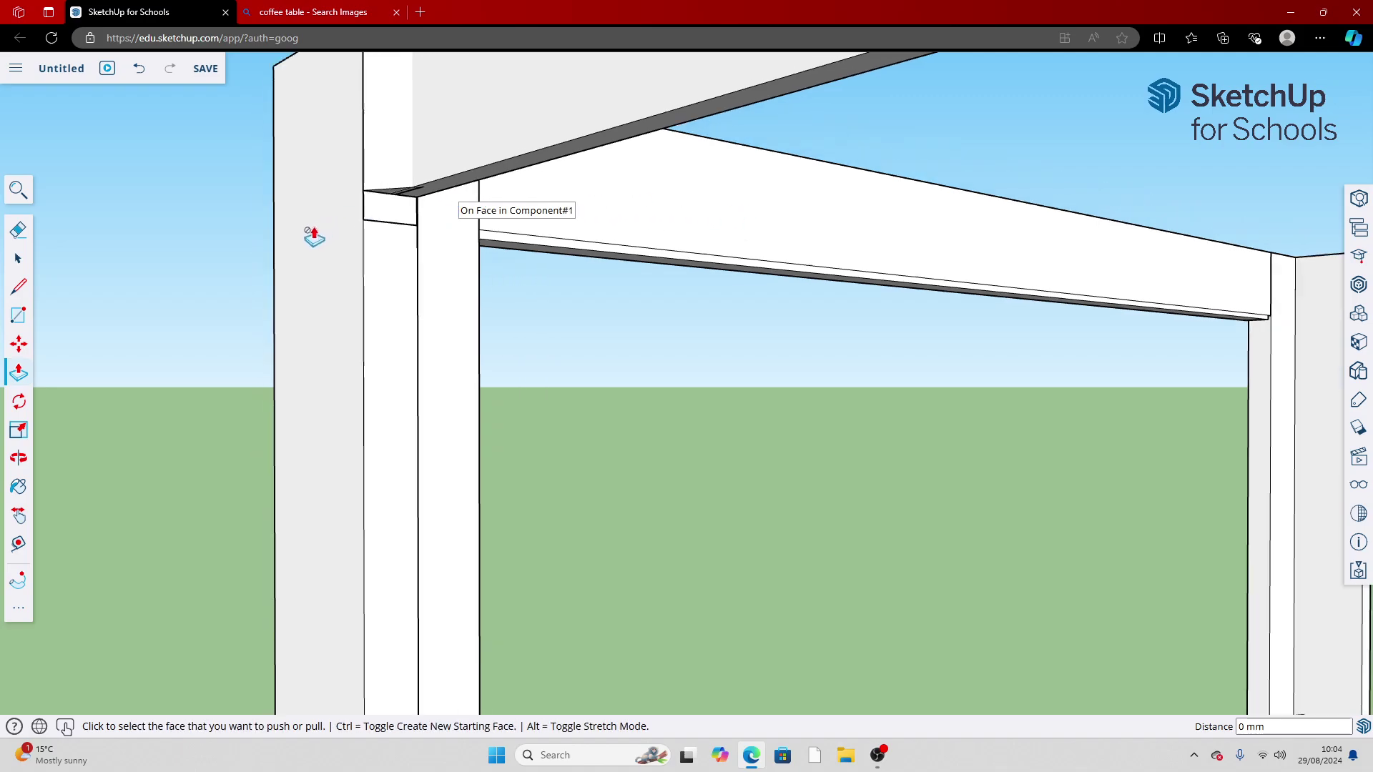
pyautogui.scroll(-4, 315, 236)
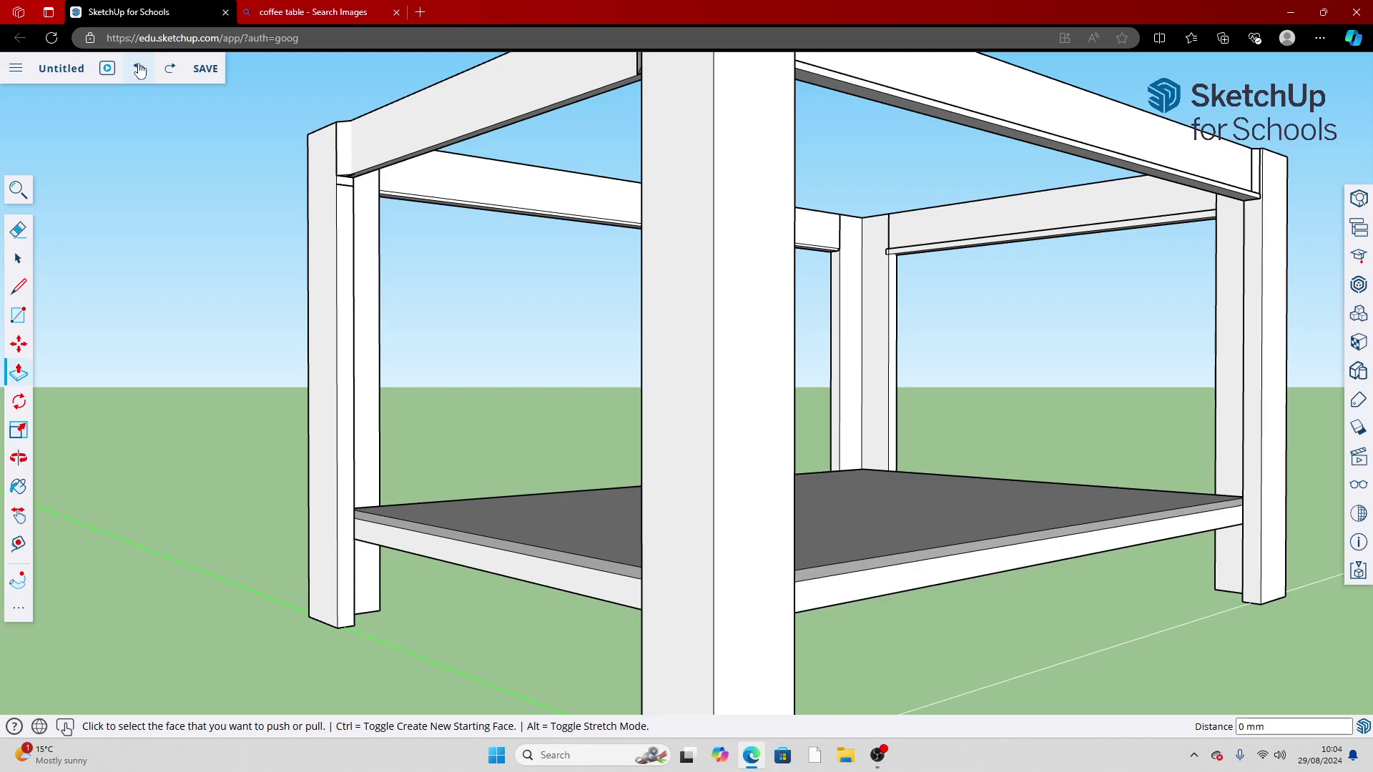
# Draw a diagonal line about 15 mm long from inner to outer corner on top of the leg on the green axis
pyautogui.click(18, 457)
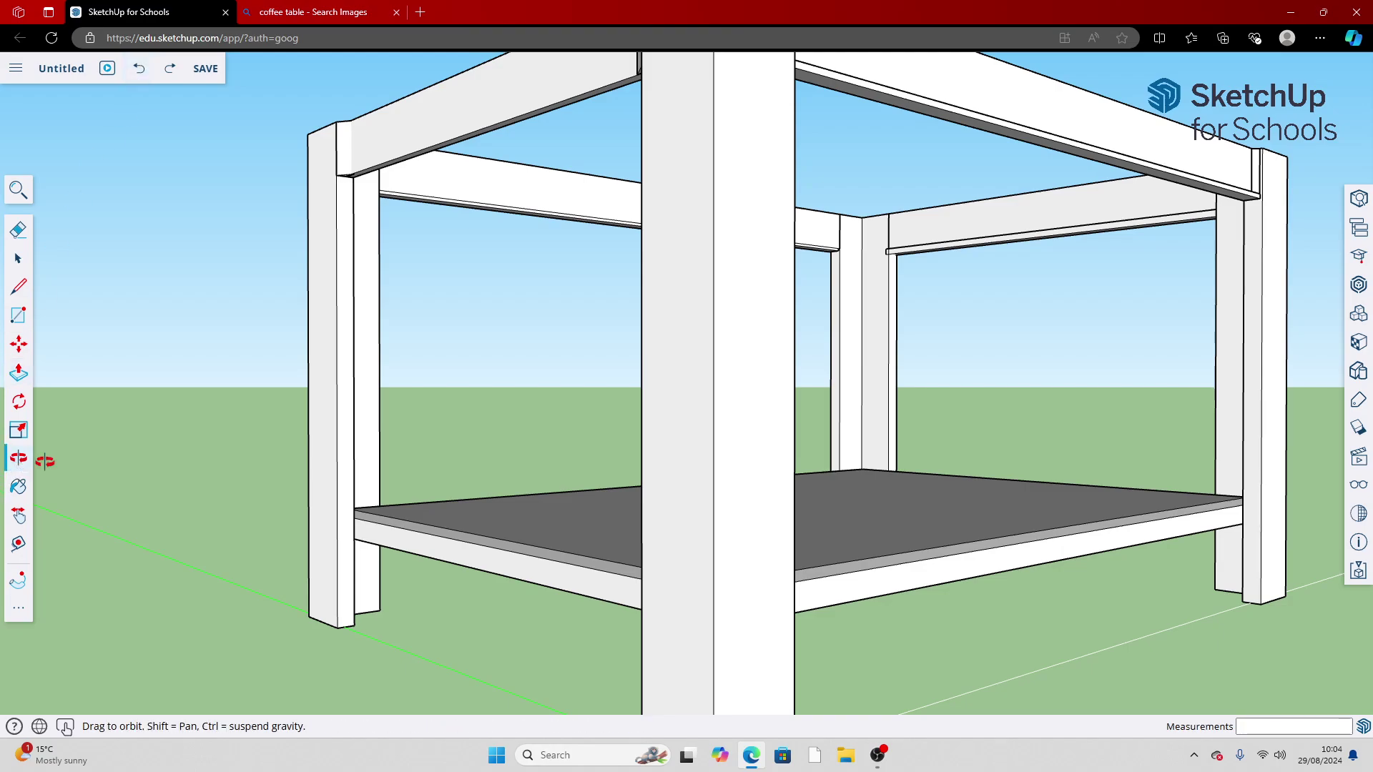
pyautogui.moveTo(172, 464); pyautogui.dragTo(647, 340)
pyautogui.moveTo(1139, 437); pyautogui.dragTo(340, 285)
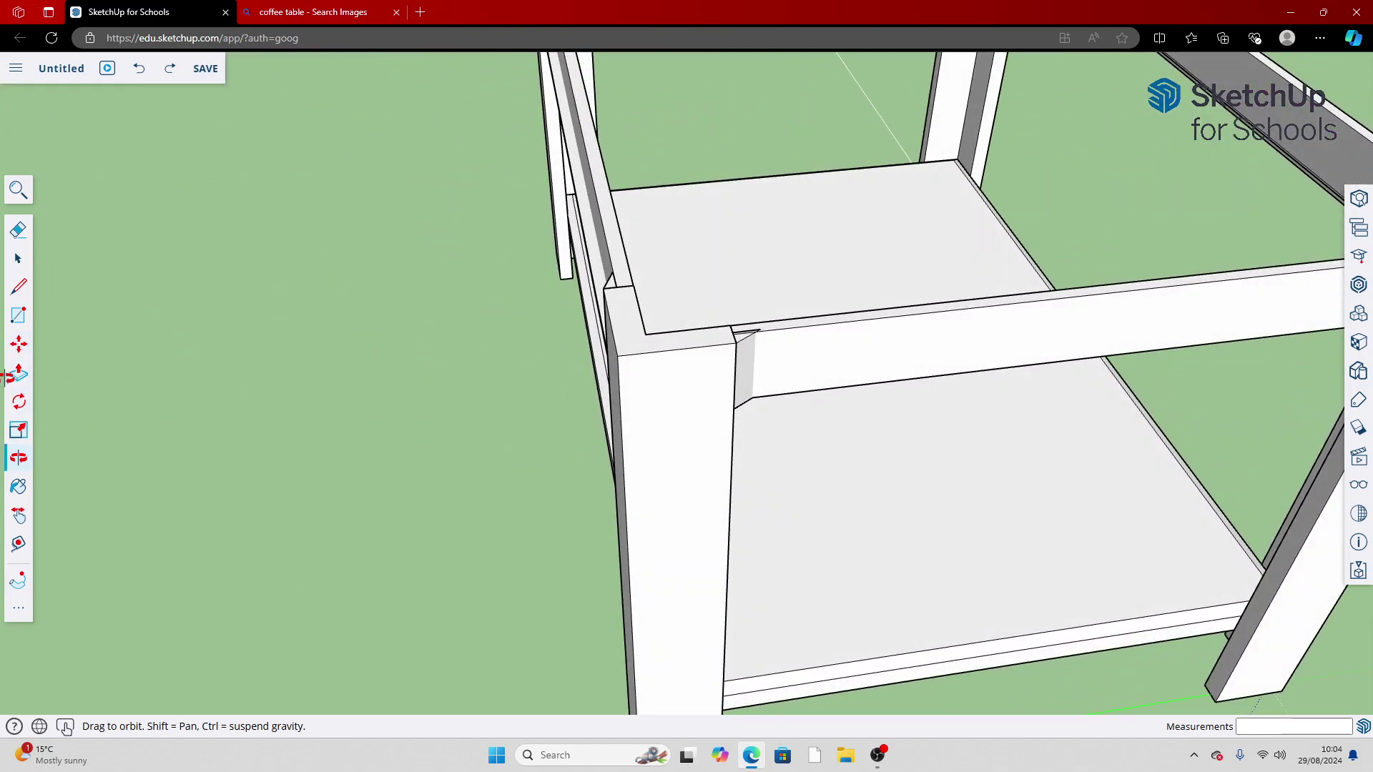
pyautogui.click(19, 286)
pyautogui.click(641, 335)
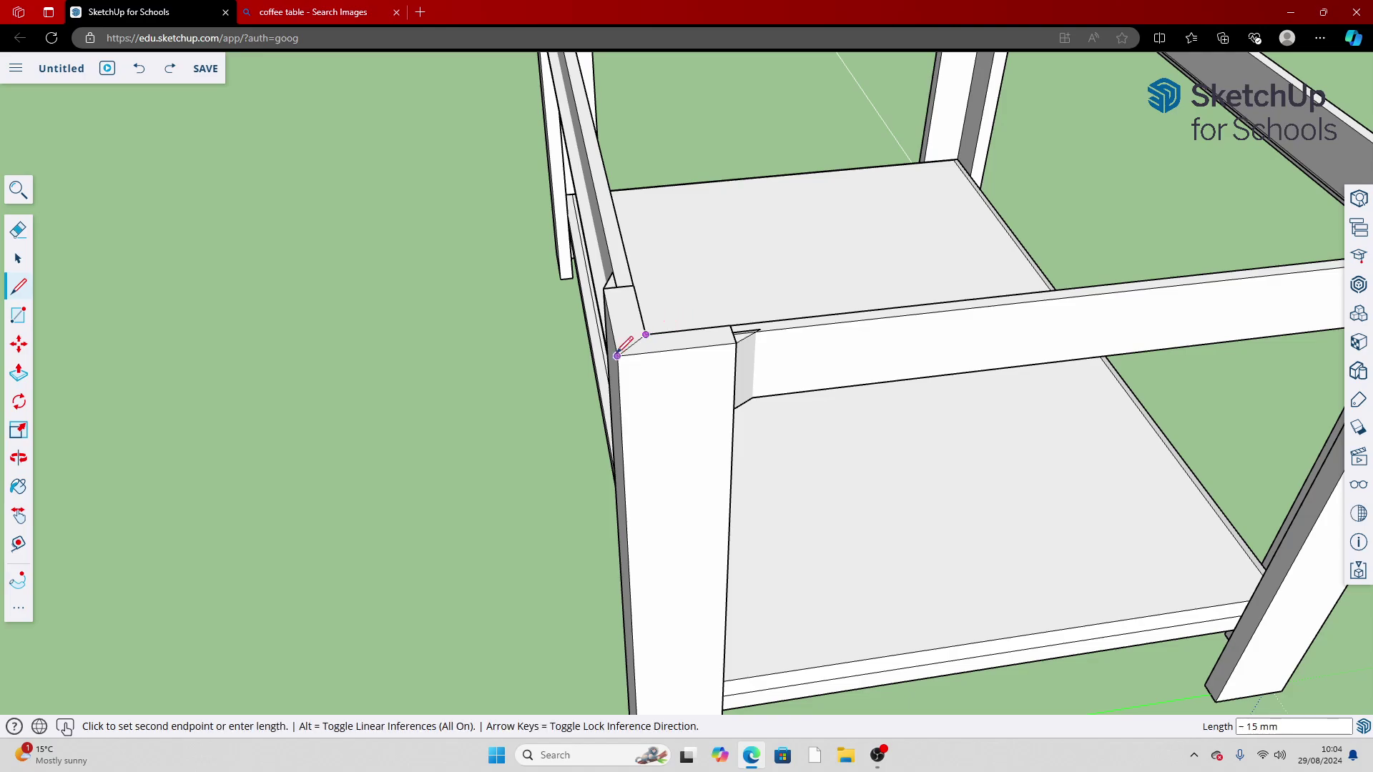
pyautogui.scroll(-5, 561, 475)
pyautogui.press('space')
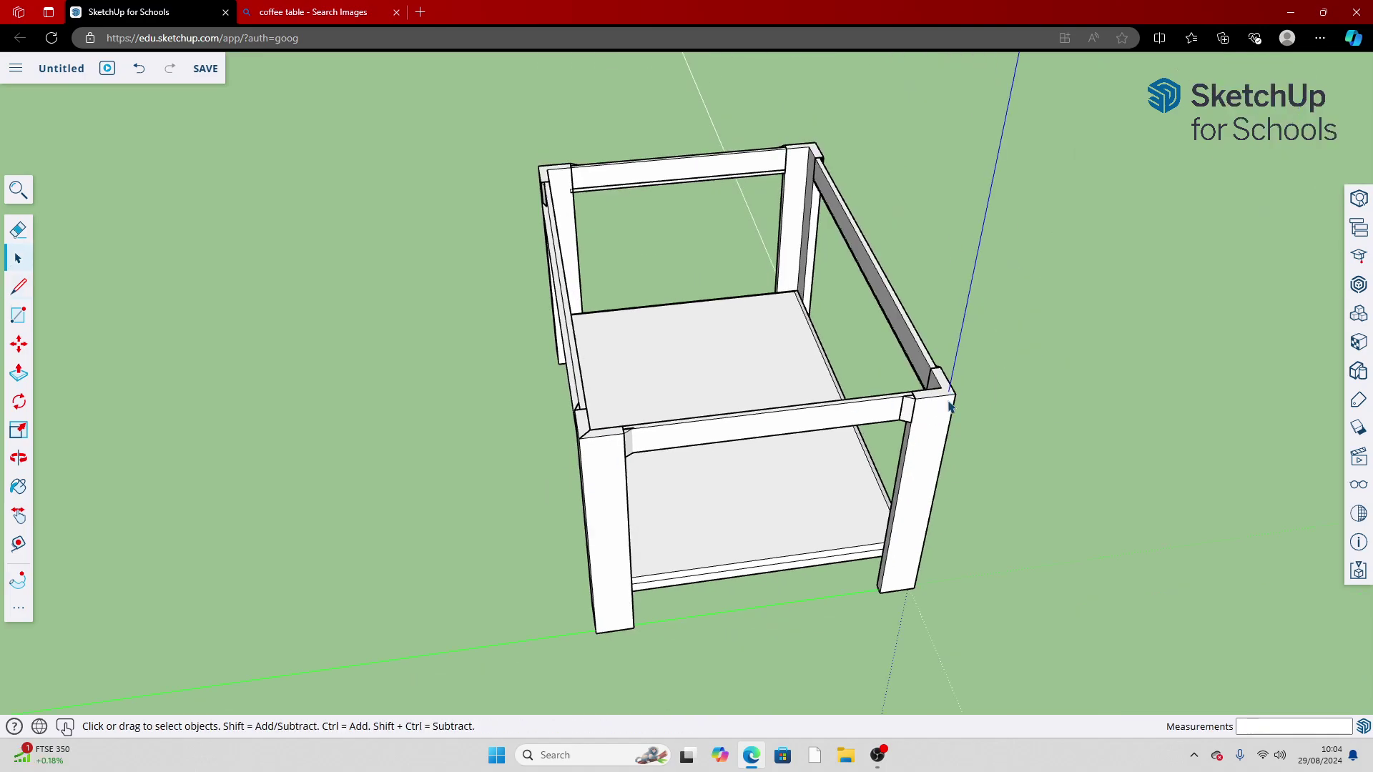
# Draw a diagonal line about 15 mm long from inner to outer corner on top of the leg at the origin
pyautogui.click(18, 286)
pyautogui.scroll(5, 929, 393)
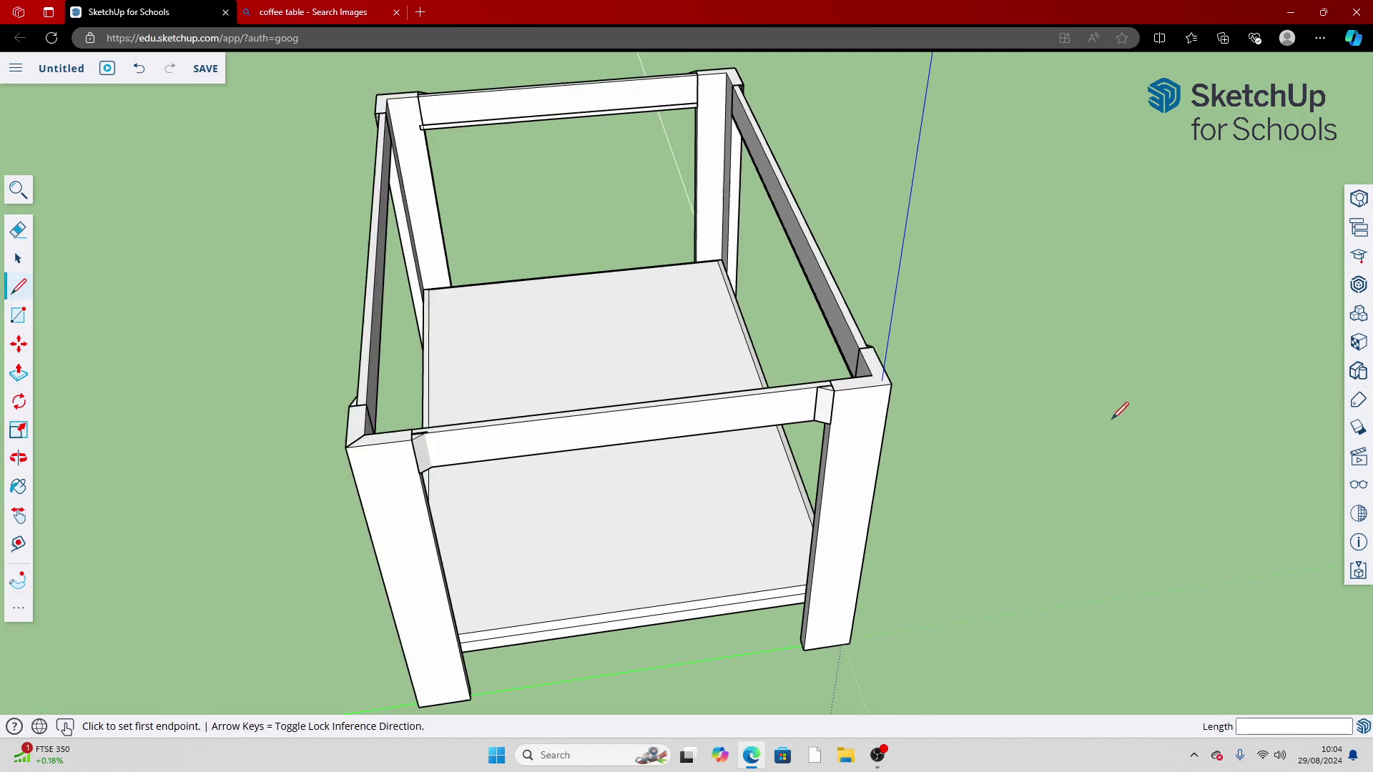
pyautogui.click(667, 335)
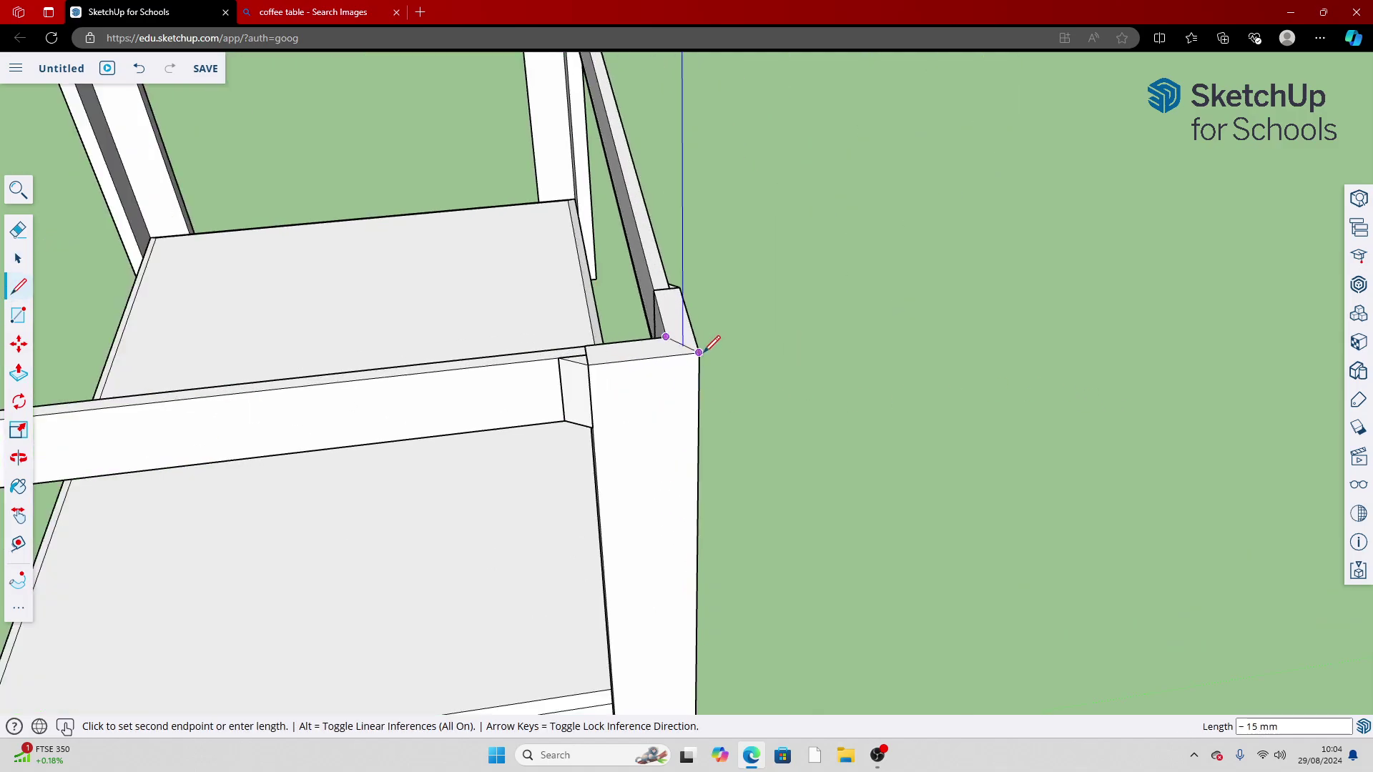
pyautogui.scroll(-8, 713, 343)
pyautogui.press('space')
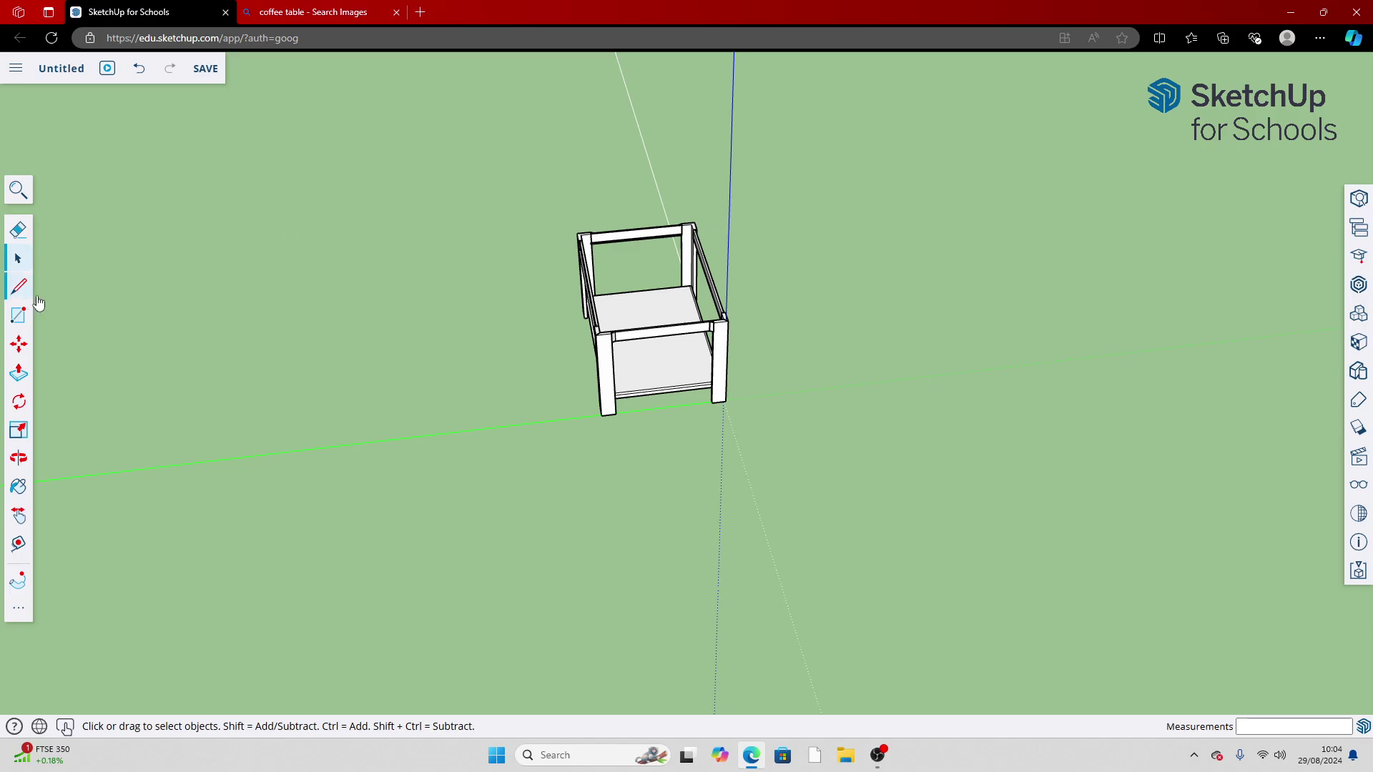
# Draw a diagonal line from inner to outer corner on top of the far leg on the red axis
pyautogui.click(18, 286)
pyautogui.scroll(8, 643, 218)
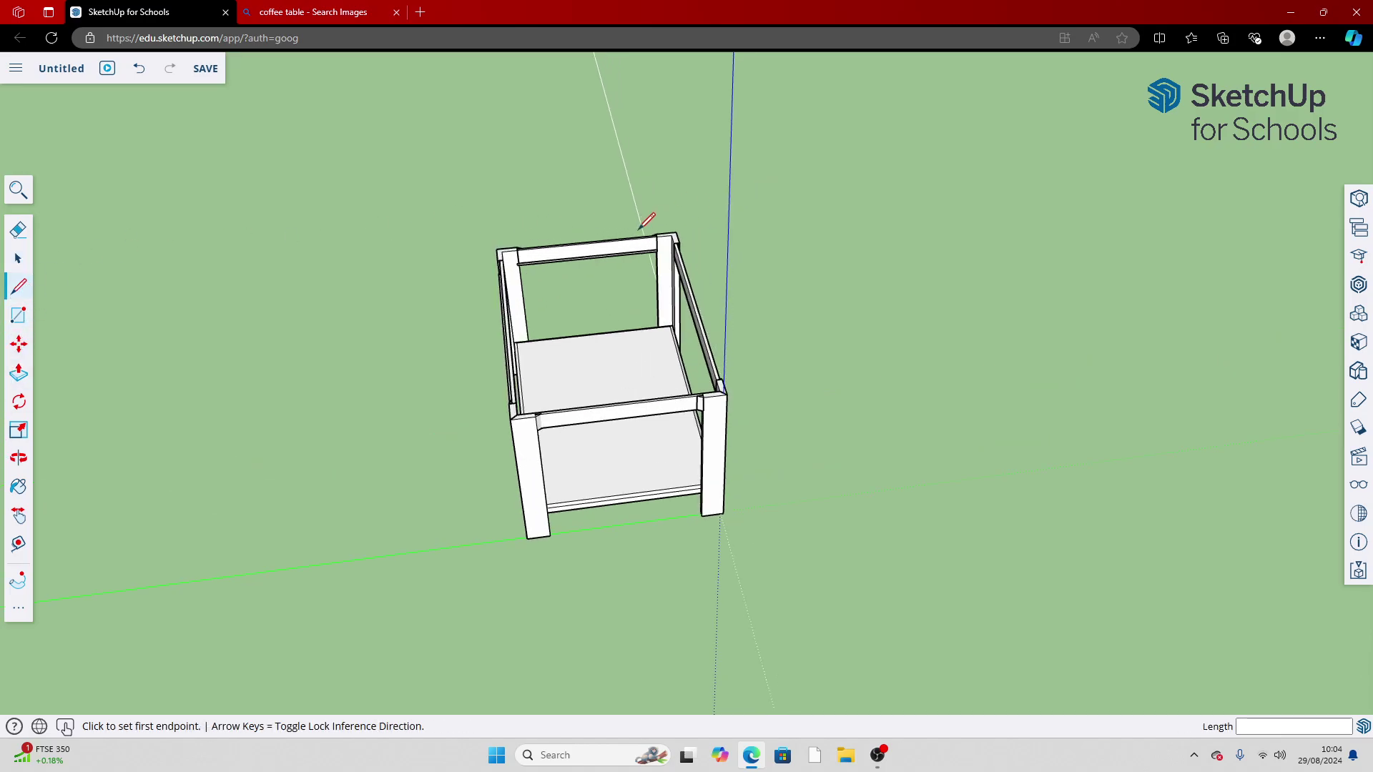
pyautogui.scroll(3, 712, 194)
pyautogui.click(632, 390)
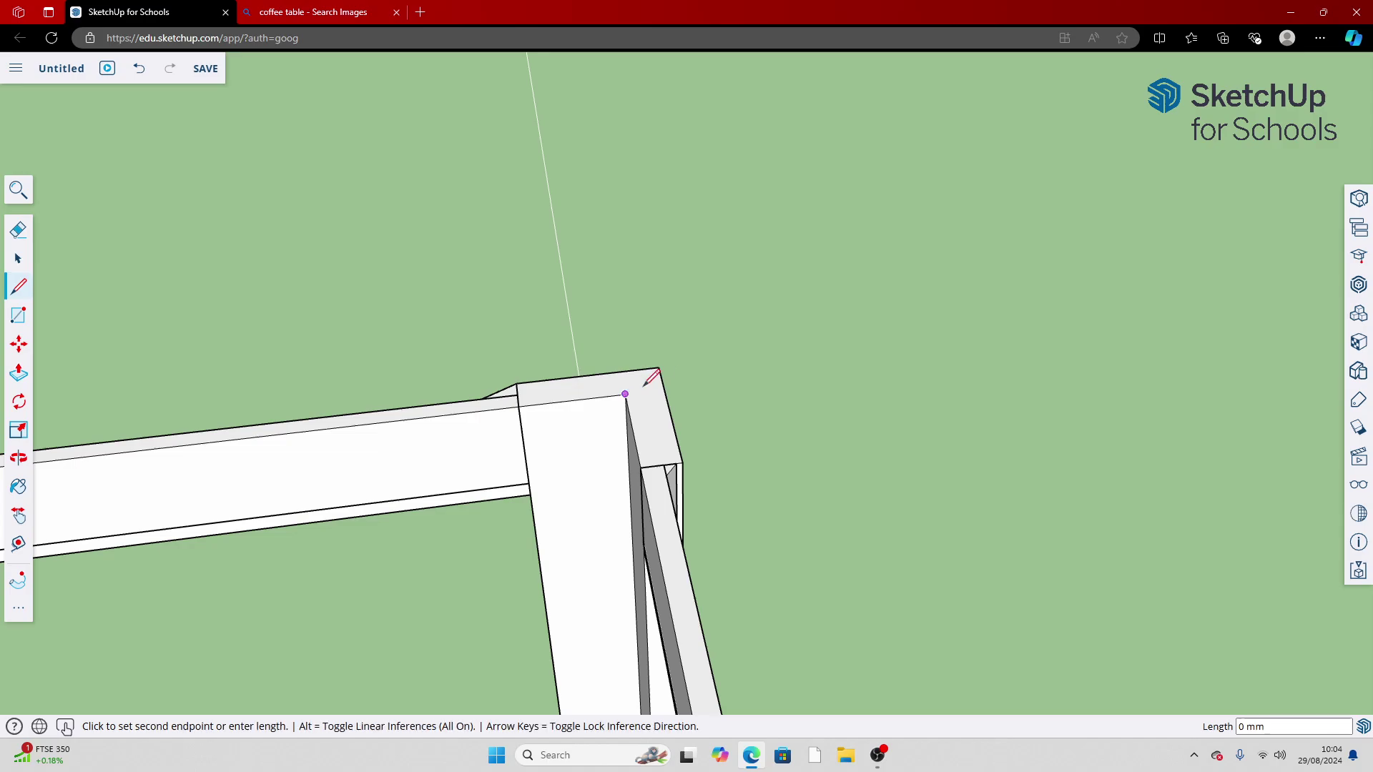
pyautogui.scroll(-3, 675, 361)
pyautogui.press('space')
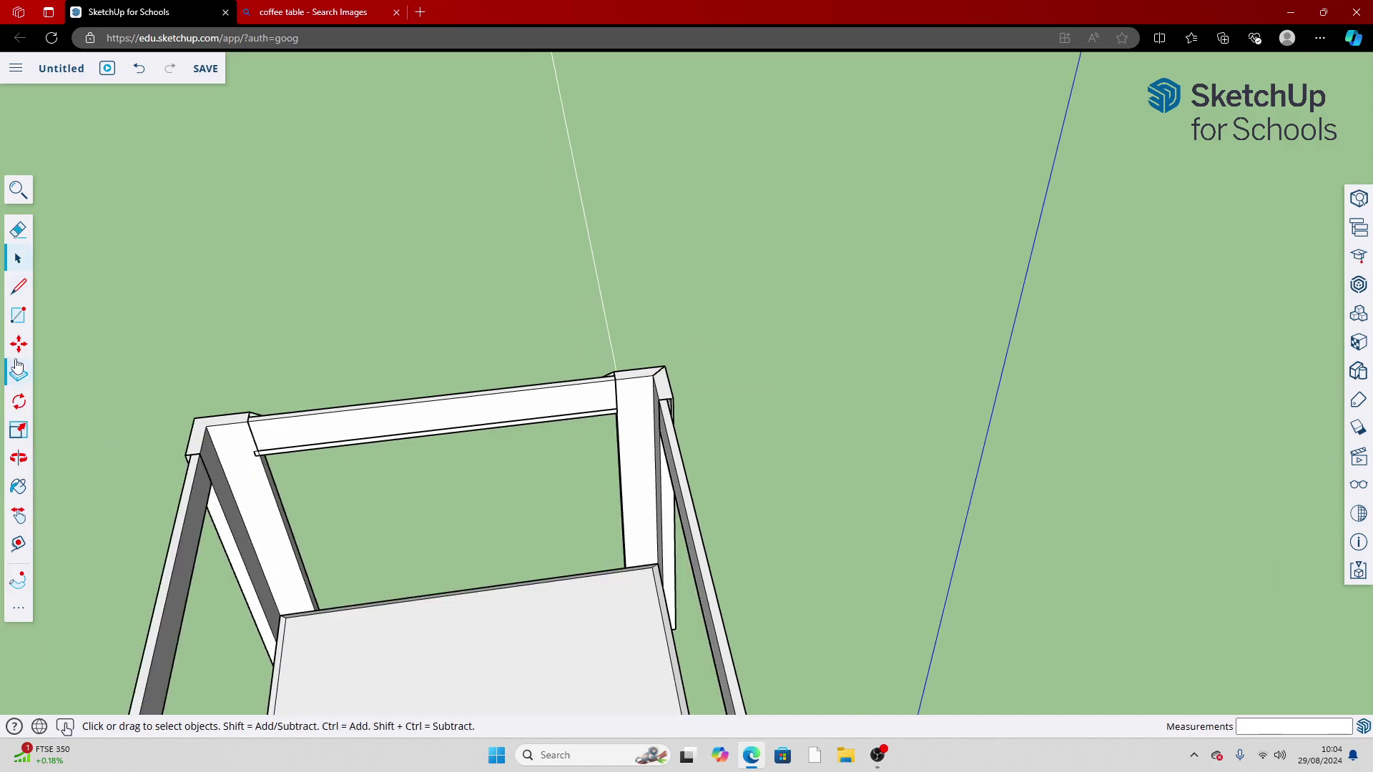
# Draw a diagonal line from outer to inner corner on top of the leg diagonally opposite the origin
pyautogui.press('l')
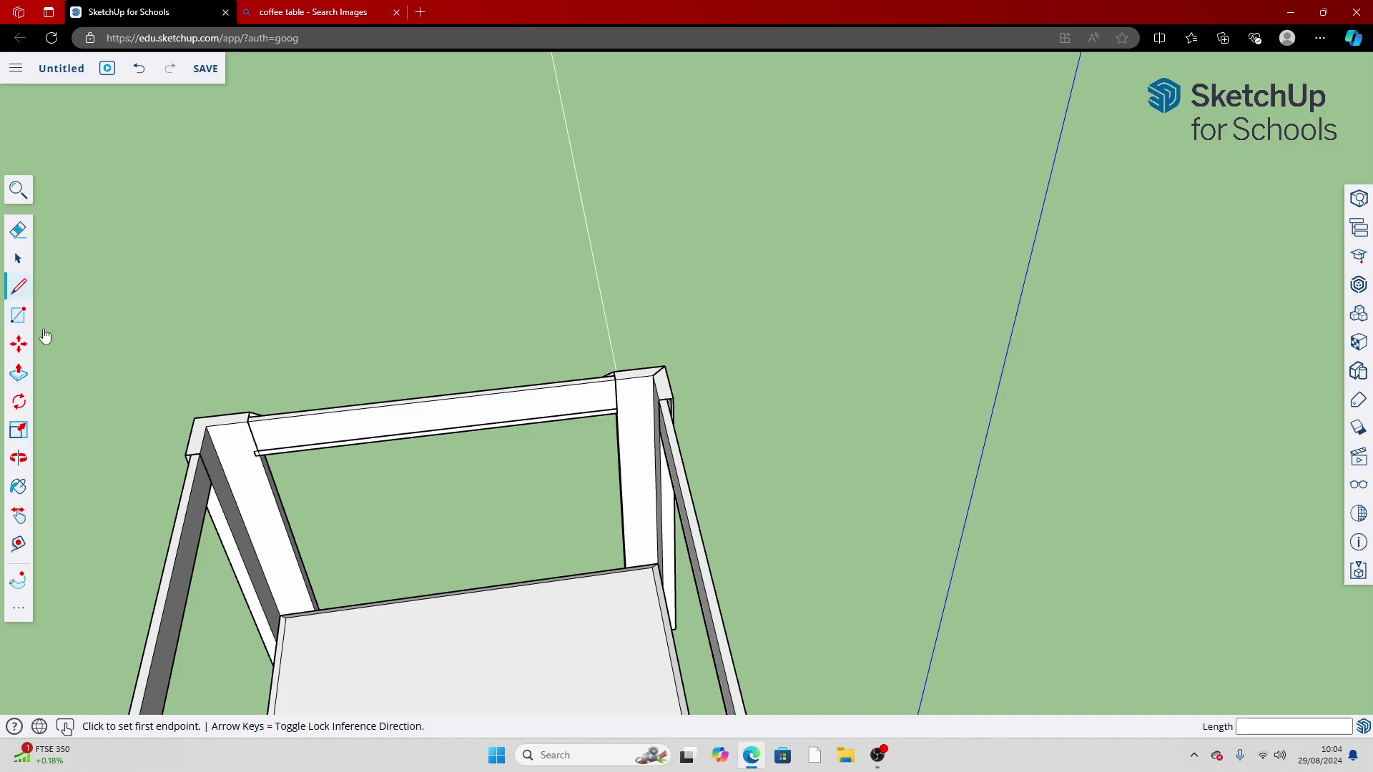
pyautogui.scroll(5, 202, 417)
pyautogui.click(277, 347)
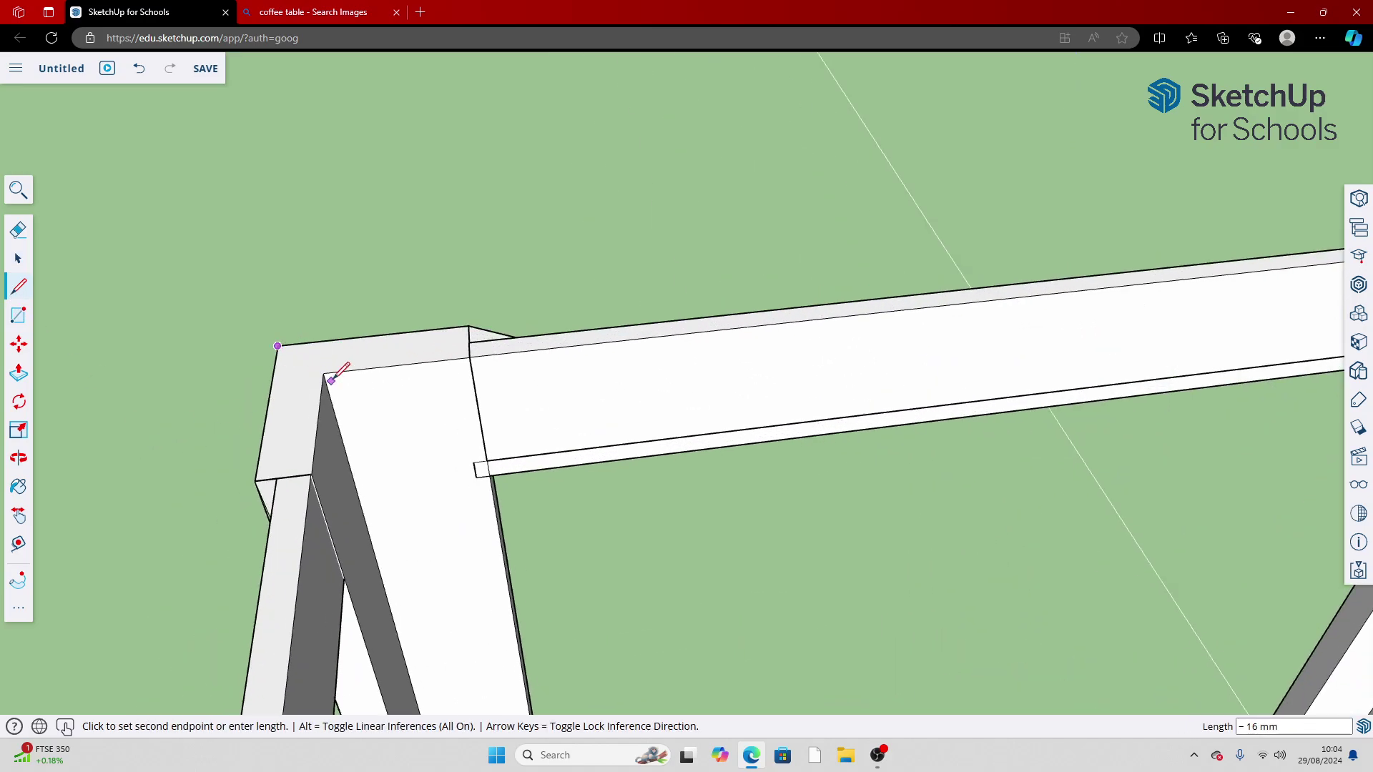
pyautogui.press('space')
pyautogui.scroll(-5, 339, 376)
pyautogui.scroll(-3, 339, 375)
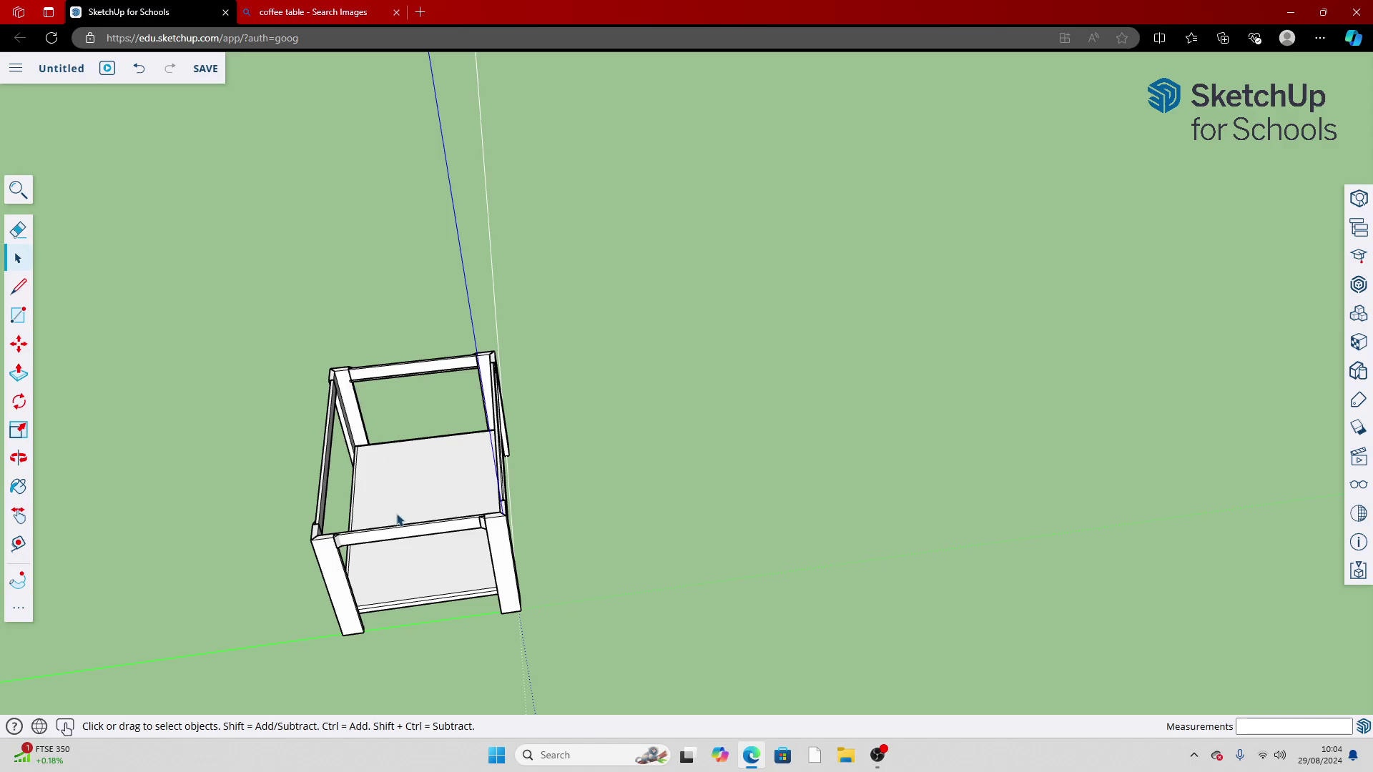
# Check the tabletop in the coffee table reference image, close the image, and return to the SketchUp model
pyautogui.click(358, 9)
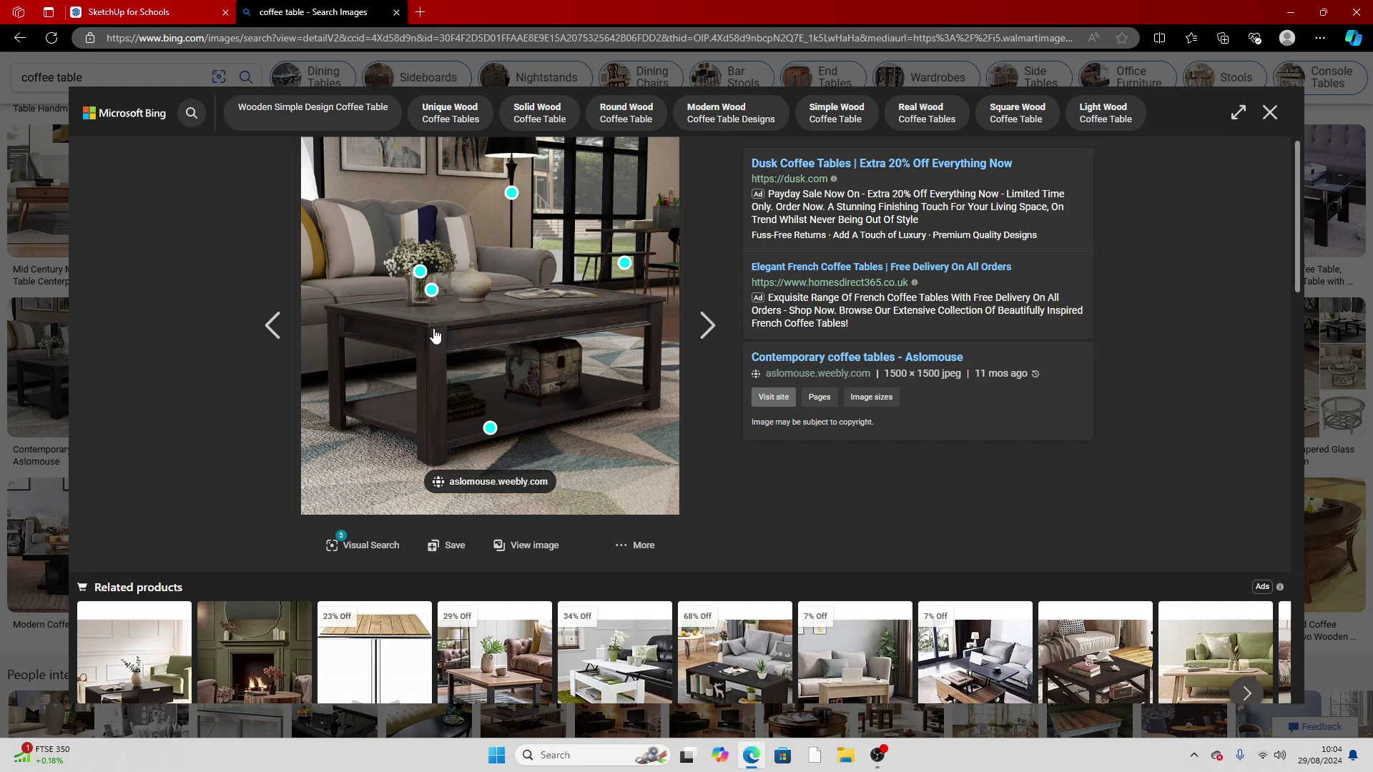
pyautogui.press('Escape')
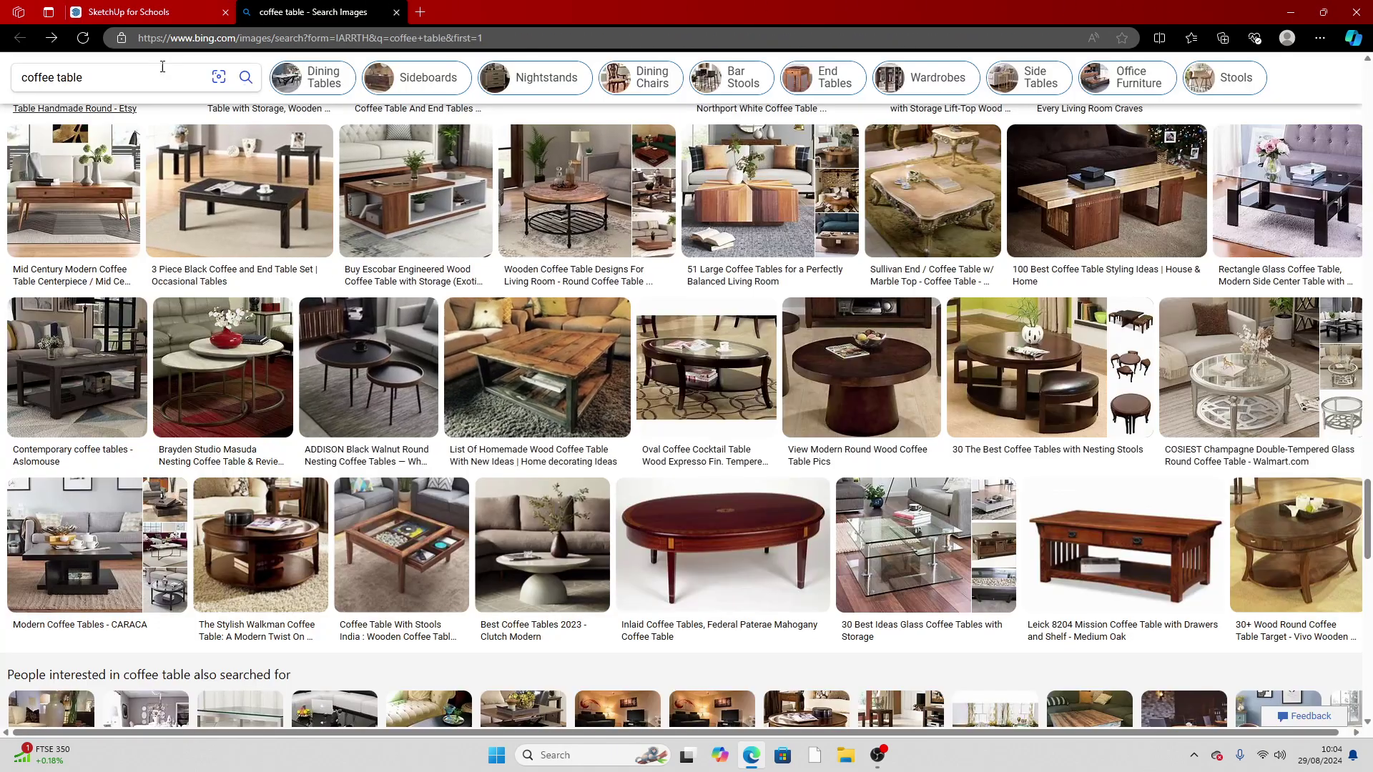
pyautogui.click(52, 38)
pyautogui.click(129, 12)
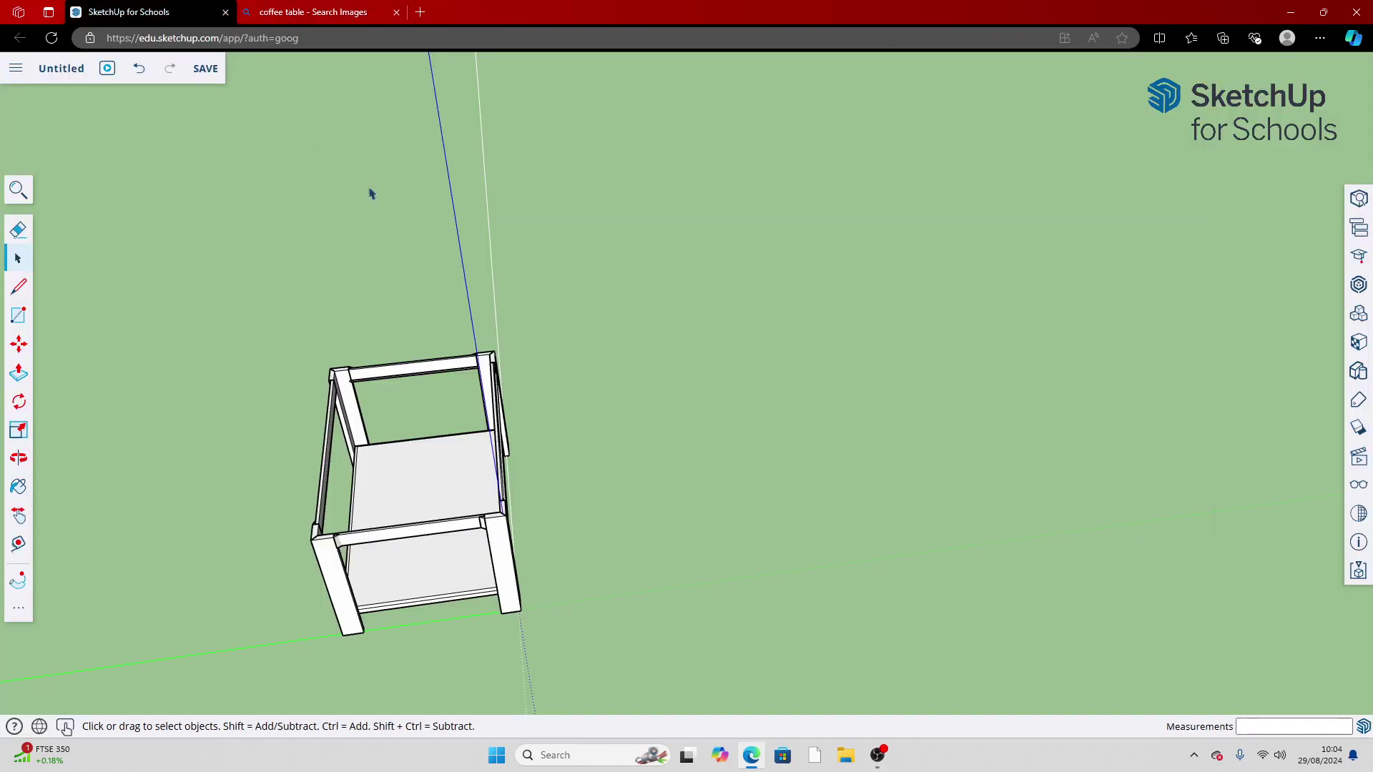
# Copy the whole lower shelf straight up by about 235 mm onto the top of the frame as the tabletop
pyautogui.scroll(5, 402, 501)
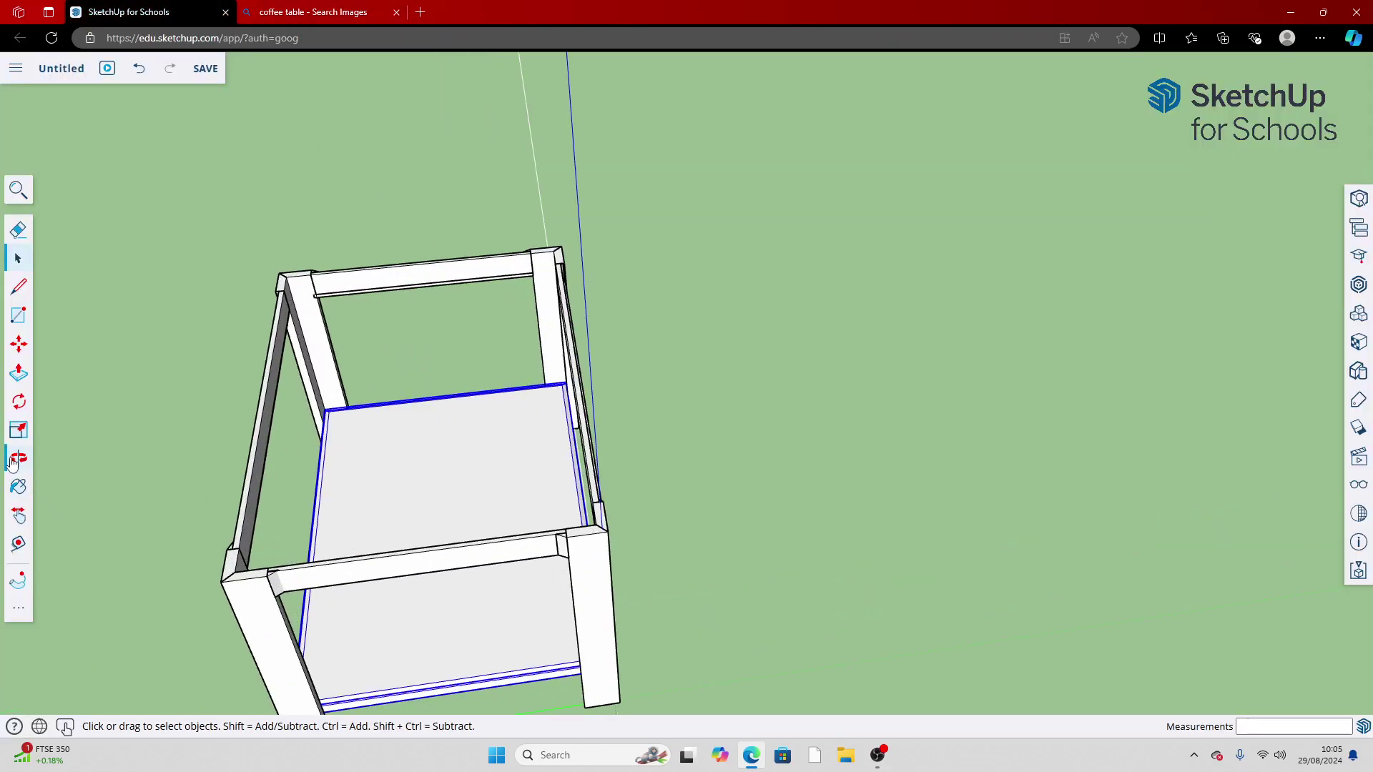
pyautogui.click(18, 458)
pyautogui.moveTo(212, 511); pyautogui.dragTo(470, 469)
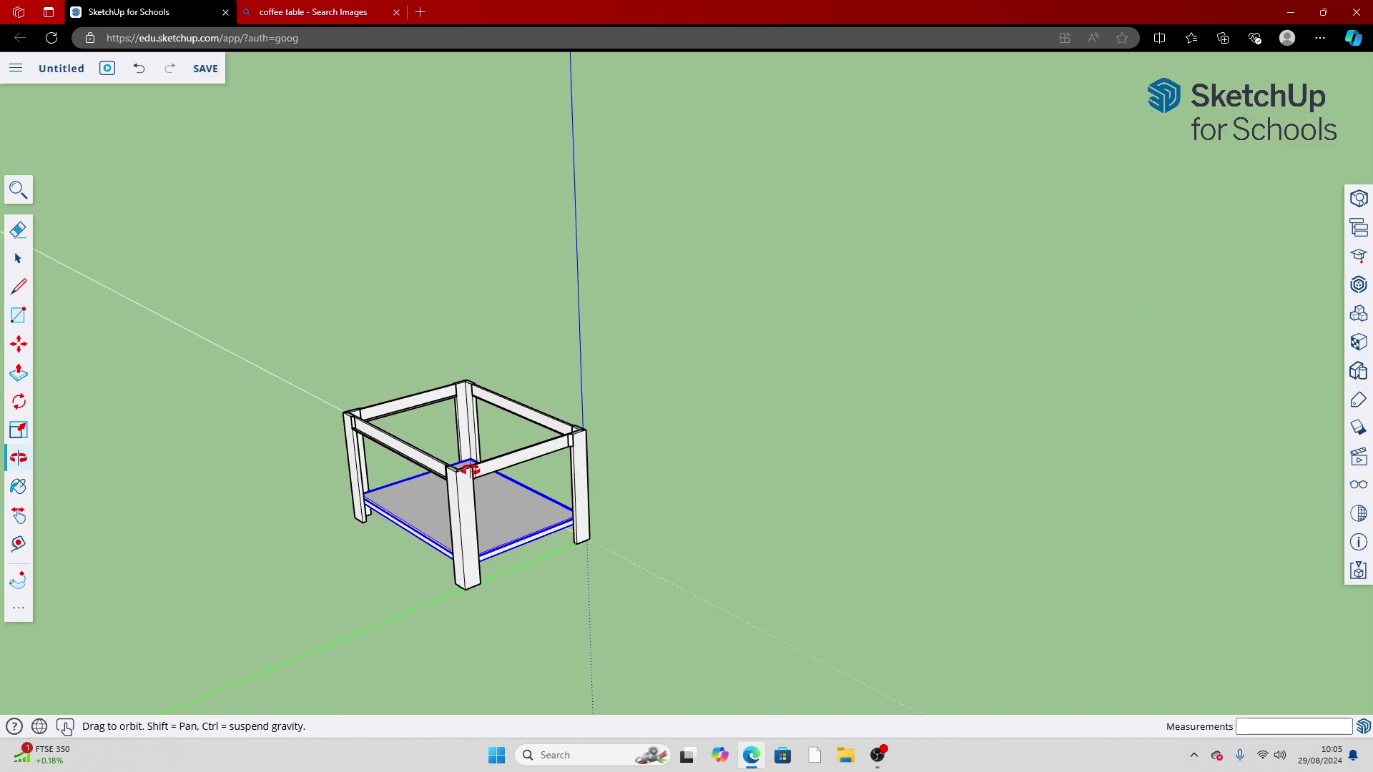
pyautogui.click(19, 344)
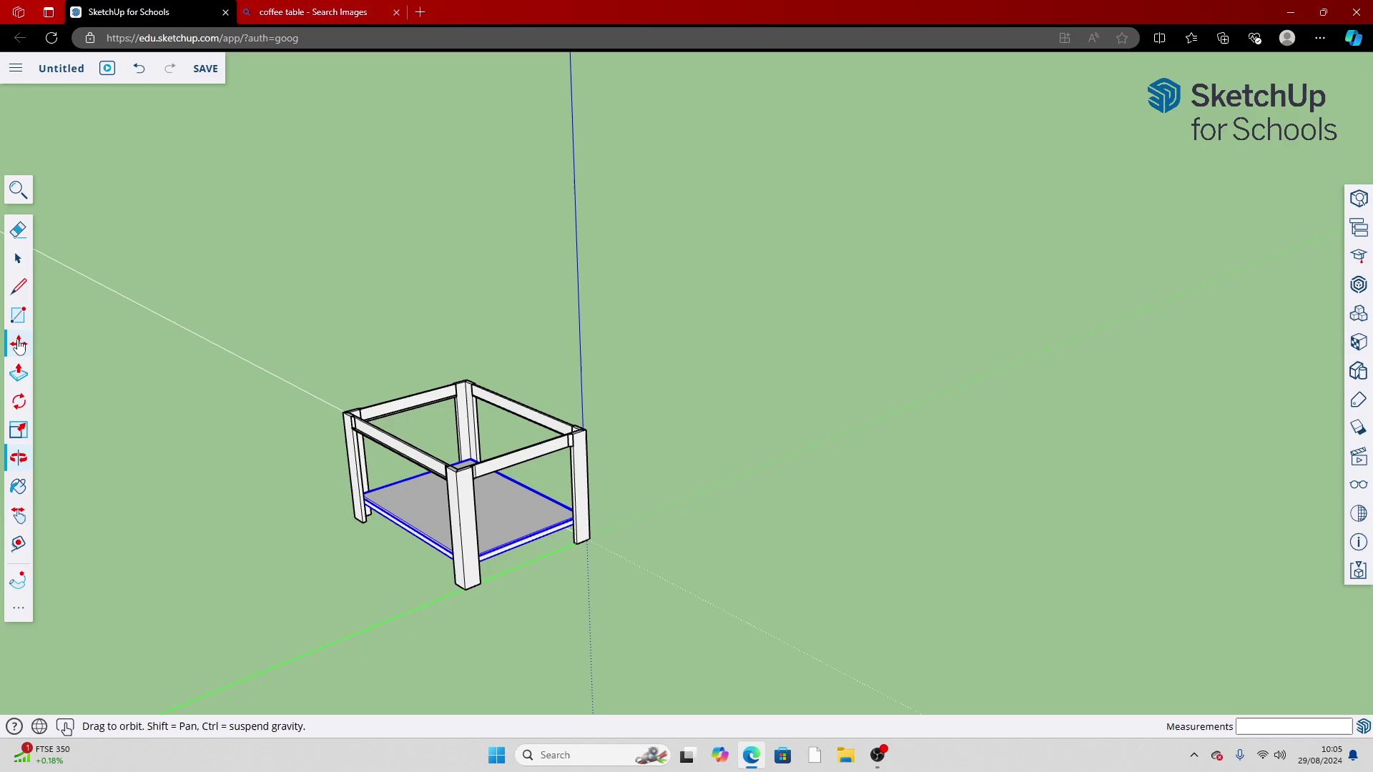
pyautogui.press('ctrl')
pyautogui.click(516, 525)
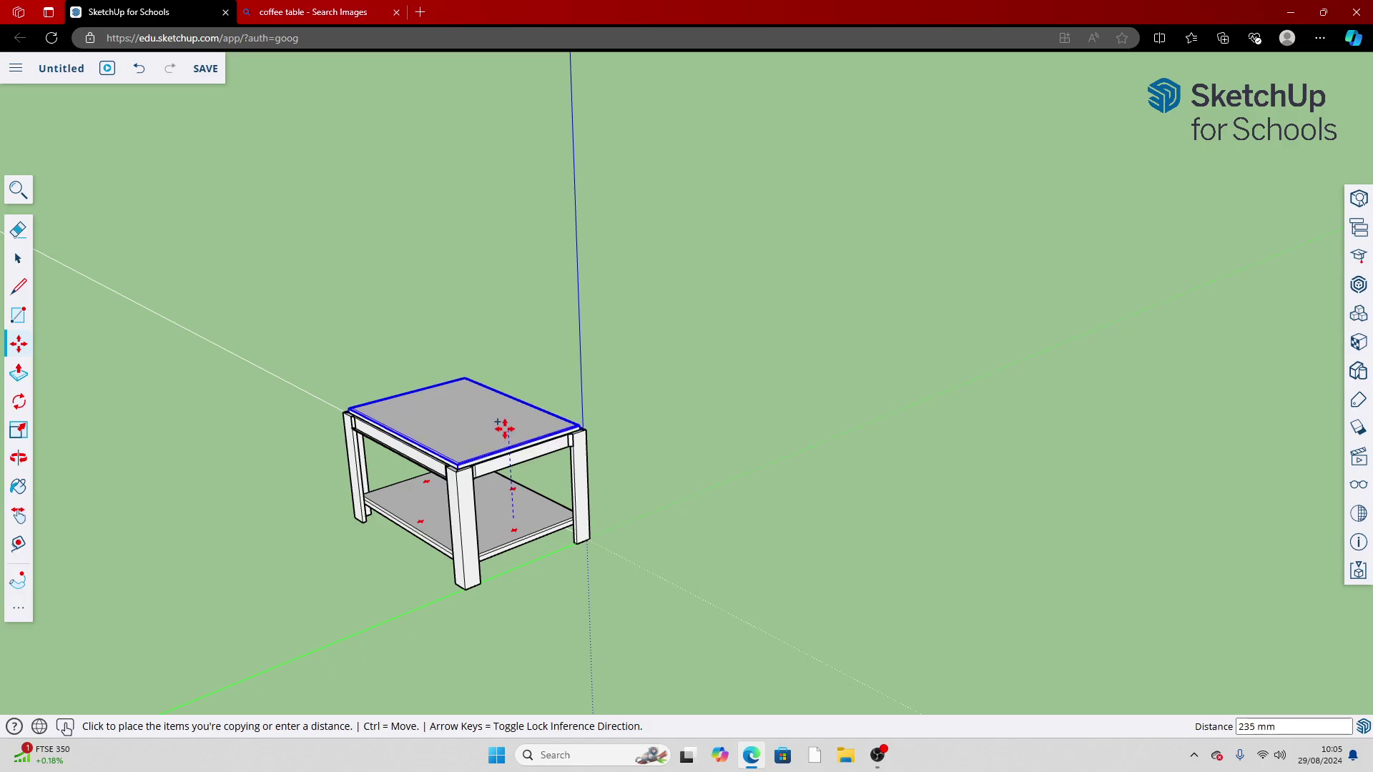
pyautogui.click(505, 428)
# Scale the copied tabletop uniformly from its corner by a factor of about 1.03 towards the legs' outer edges
pyautogui.scroll(5, 478, 444)
pyautogui.press('space')
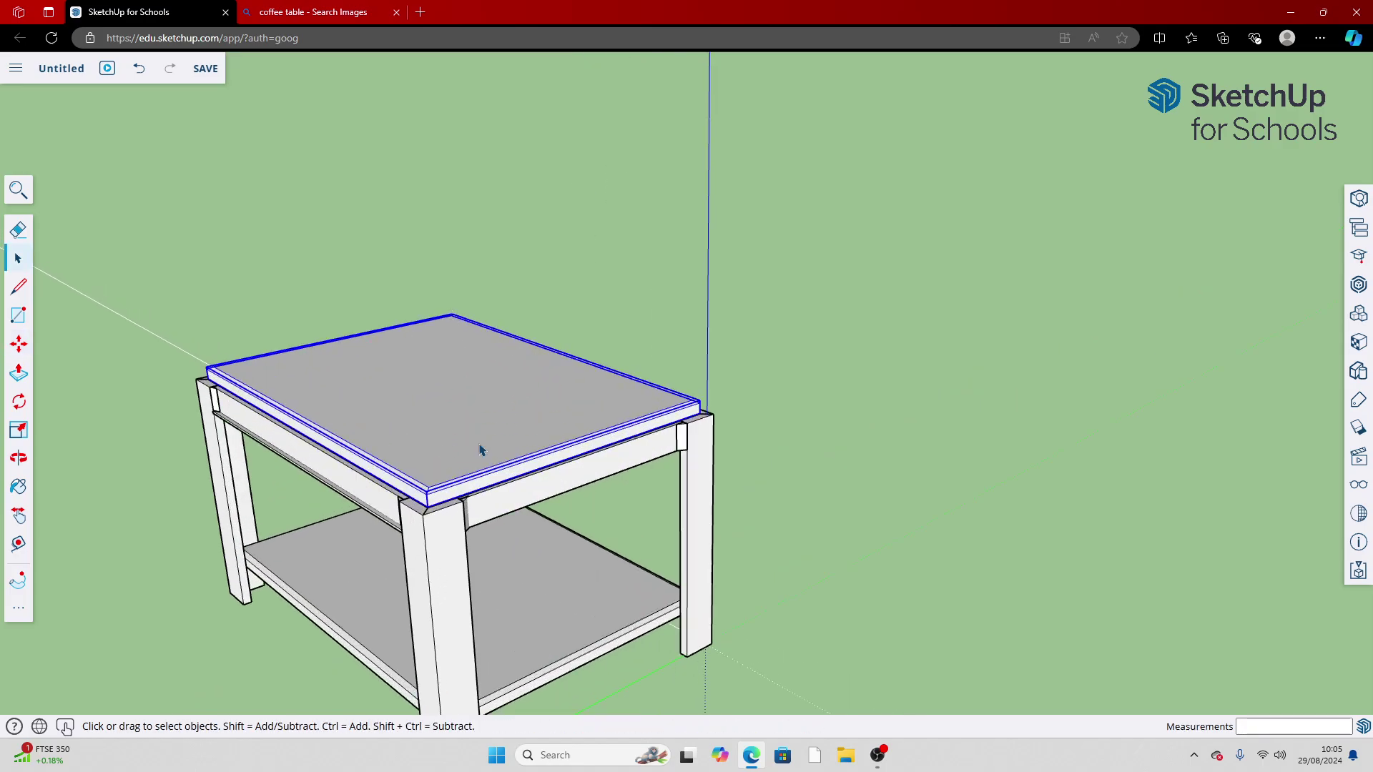
pyautogui.rightClick(459, 437)
pyautogui.click(519, 439)
pyautogui.scroll(-2, 324, 485)
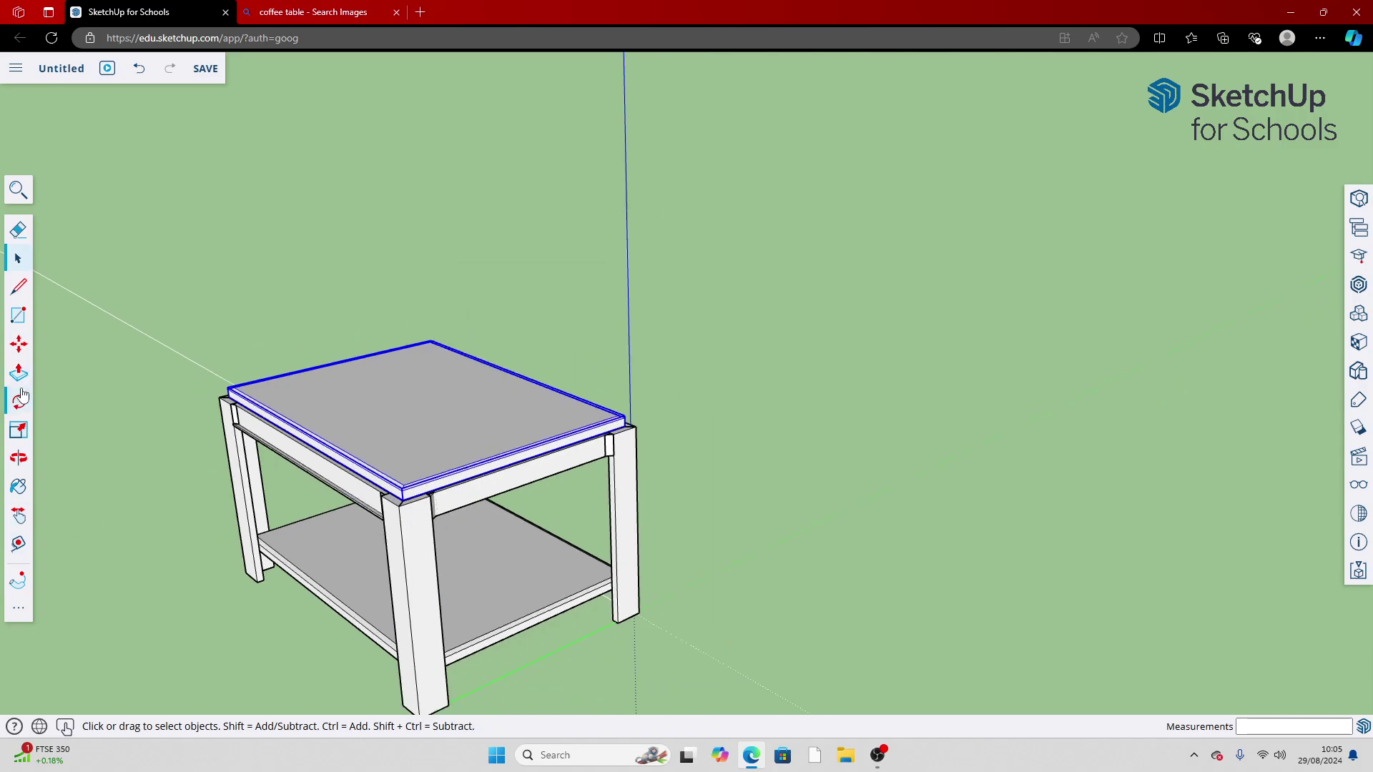
pyautogui.click(19, 430)
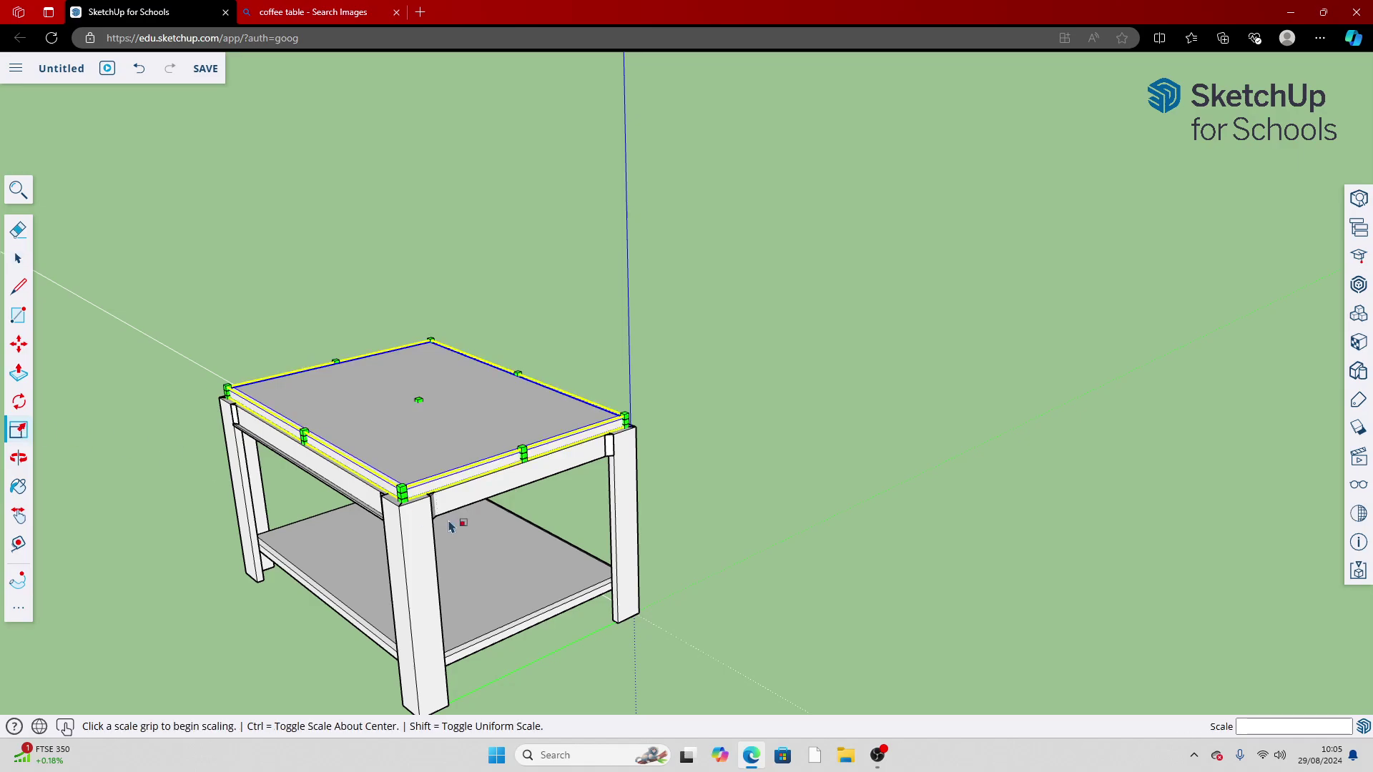
pyautogui.click(402, 497)
pyautogui.click(402, 507)
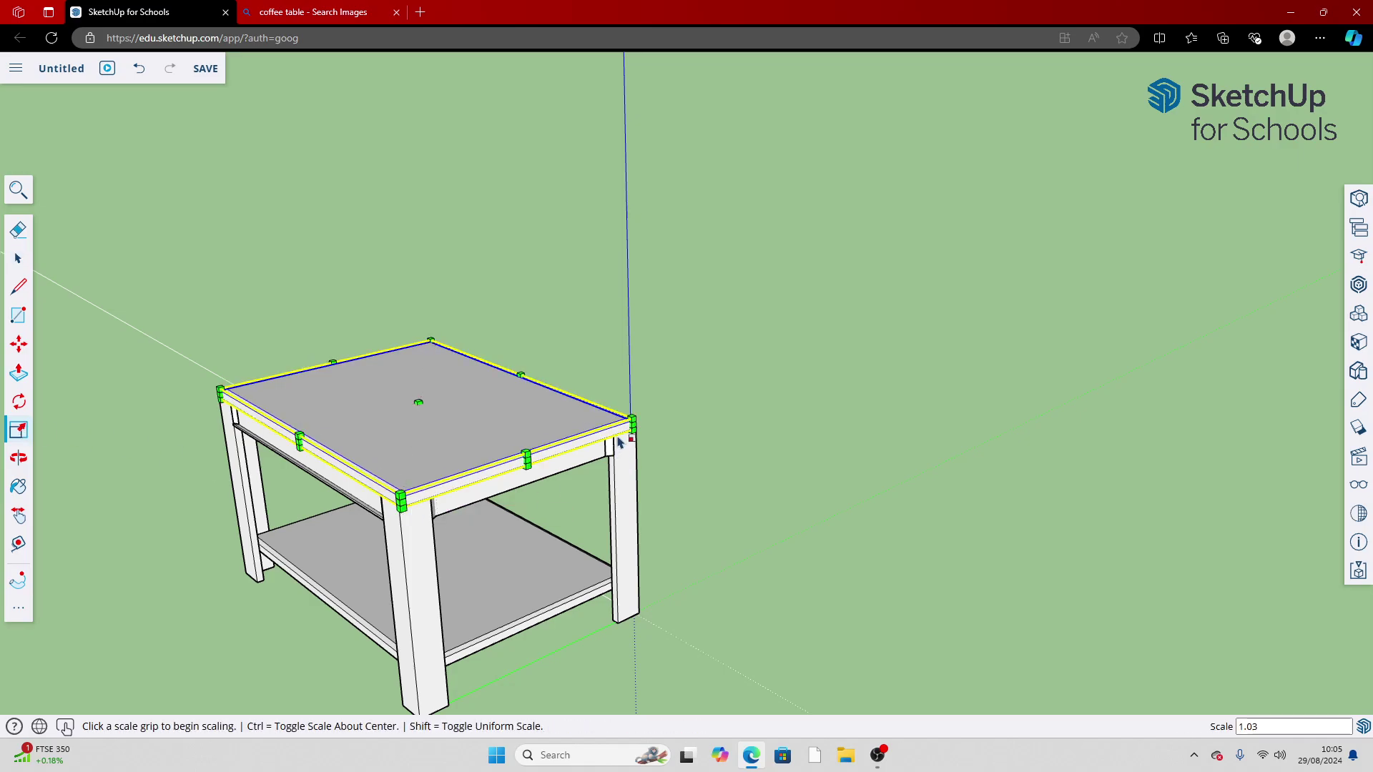
pyautogui.scroll(5, 665, 436)
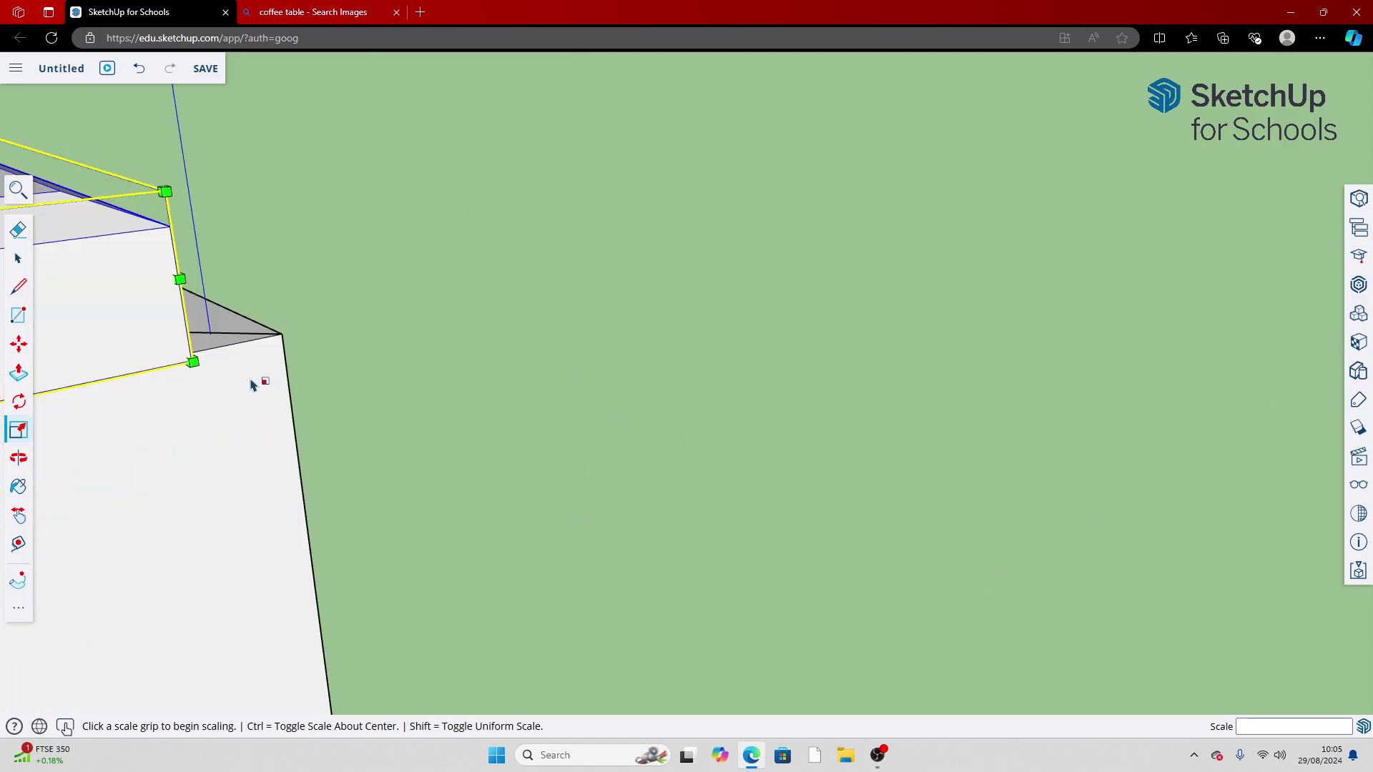
# Scale the tabletop from its corner edge by about 0.99 in red and 1.03 in green to meet the leg's outer corner
pyautogui.click(192, 362)
pyautogui.click(173, 351)
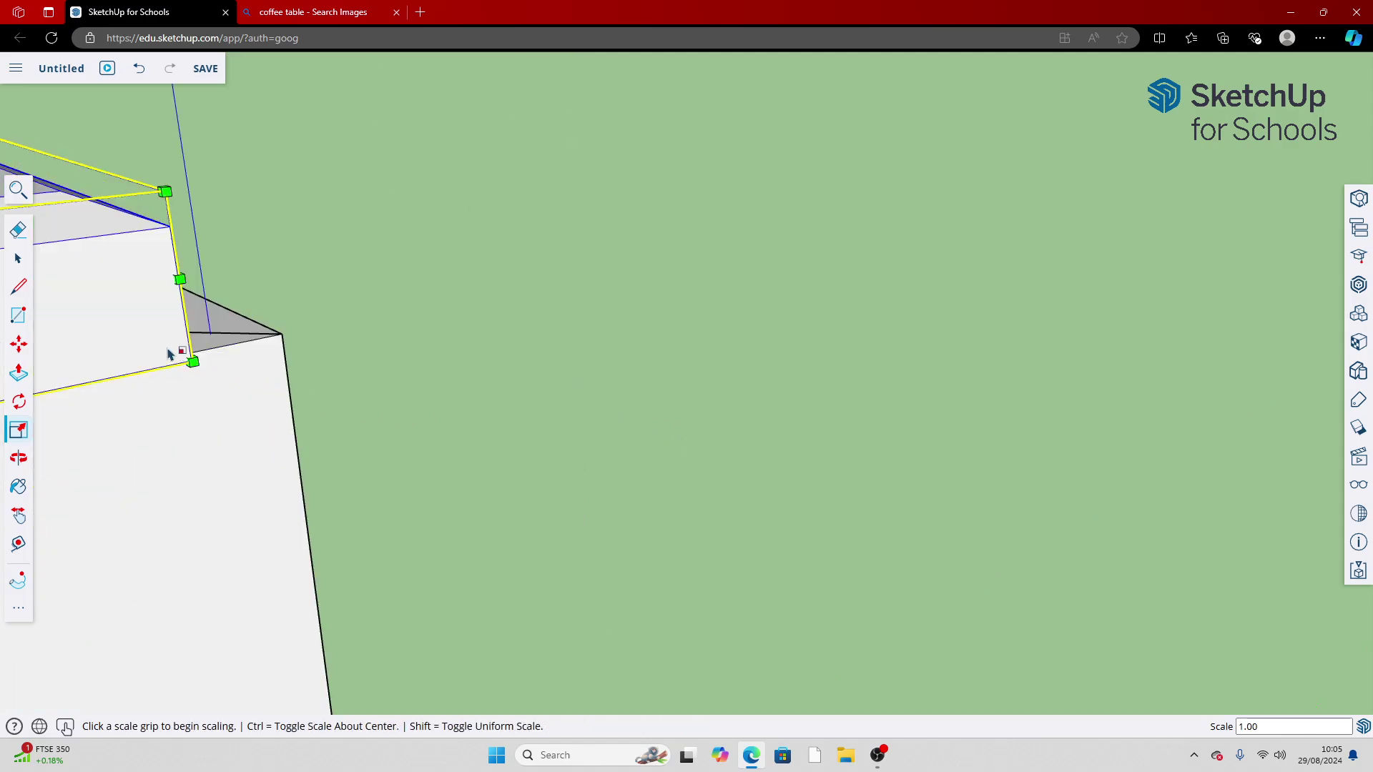
pyautogui.click(178, 279)
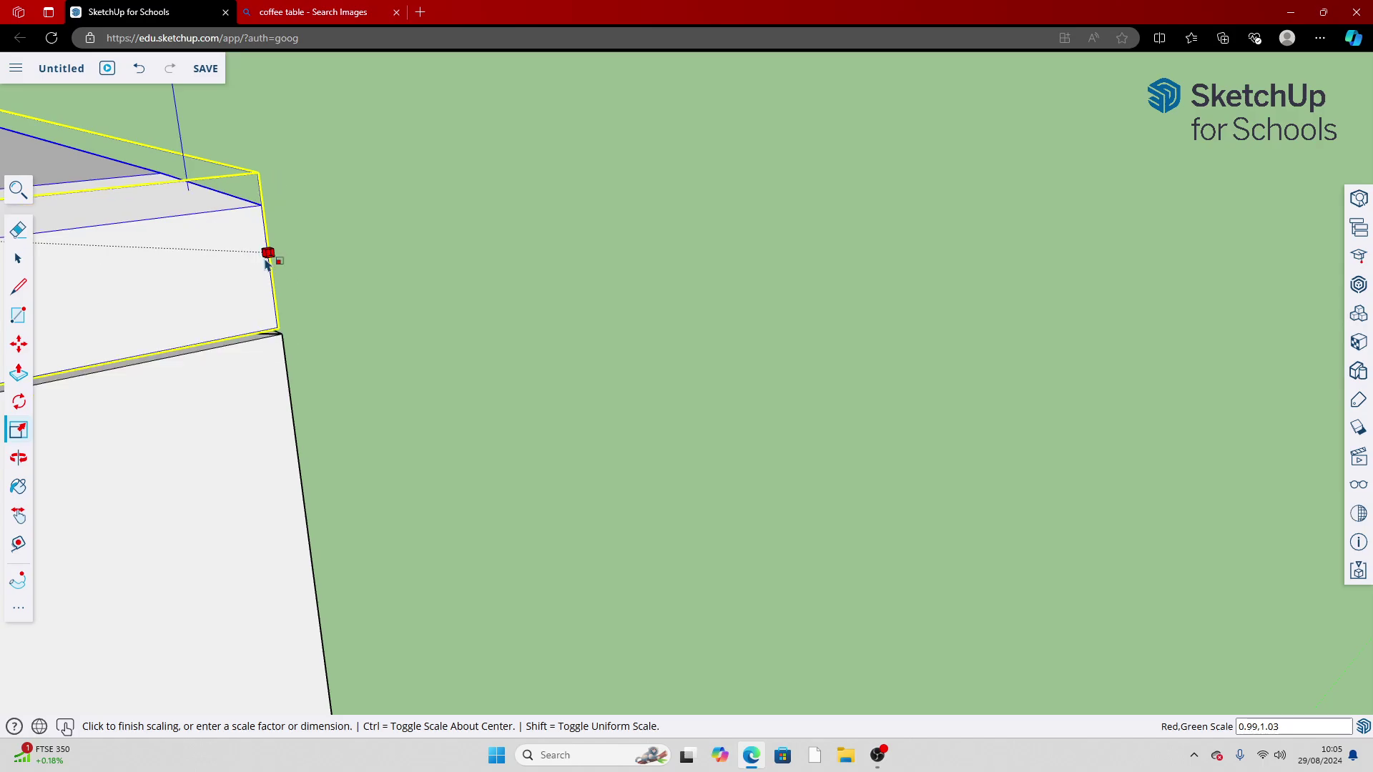
pyautogui.click(269, 265)
pyautogui.scroll(-10, 289, 314)
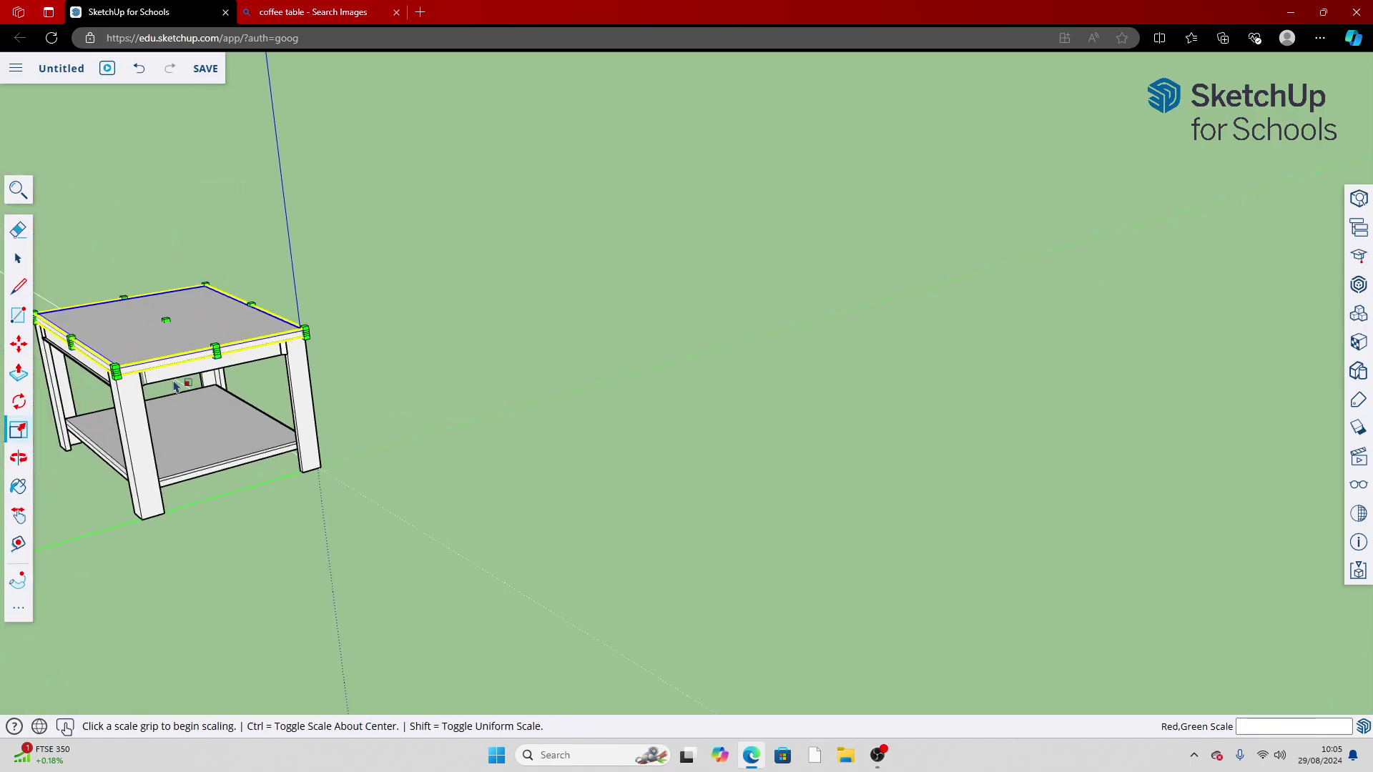
# Scale the tabletop along the red axis by about 1.02 so its short end reaches the legs' outer faces
pyautogui.scroll(10, 176, 386)
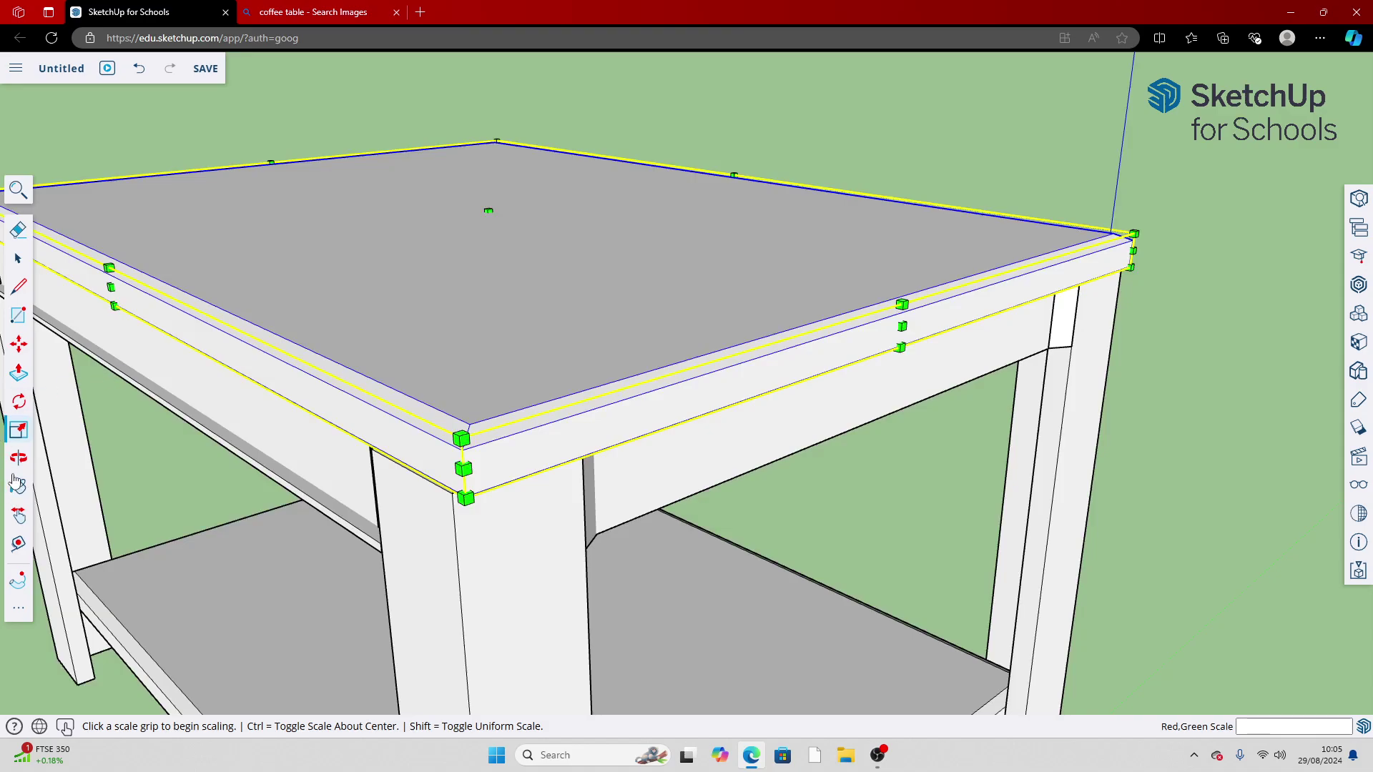
pyautogui.click(18, 458)
pyautogui.moveTo(215, 458); pyautogui.dragTo(352, 527)
pyautogui.moveTo(542, 434); pyautogui.dragTo(421, 477)
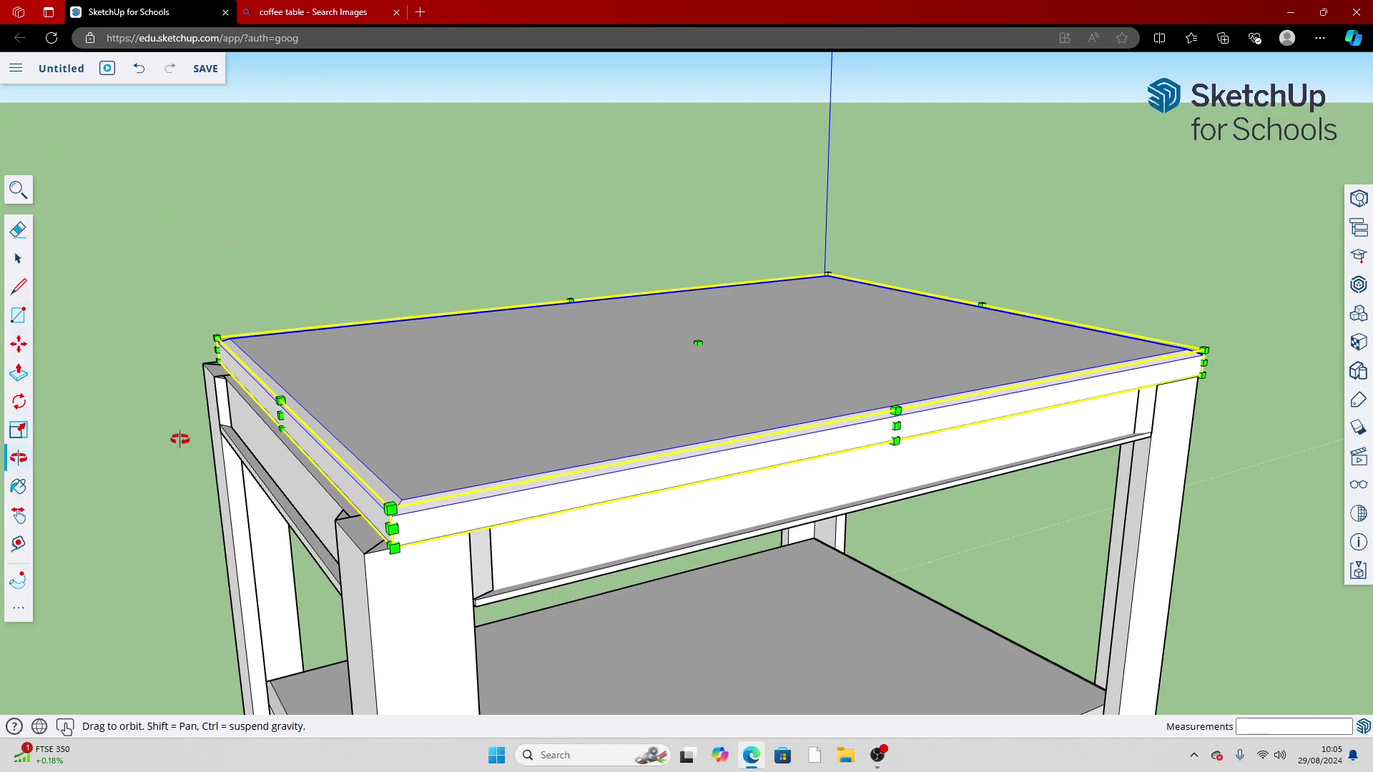
pyautogui.press('space')
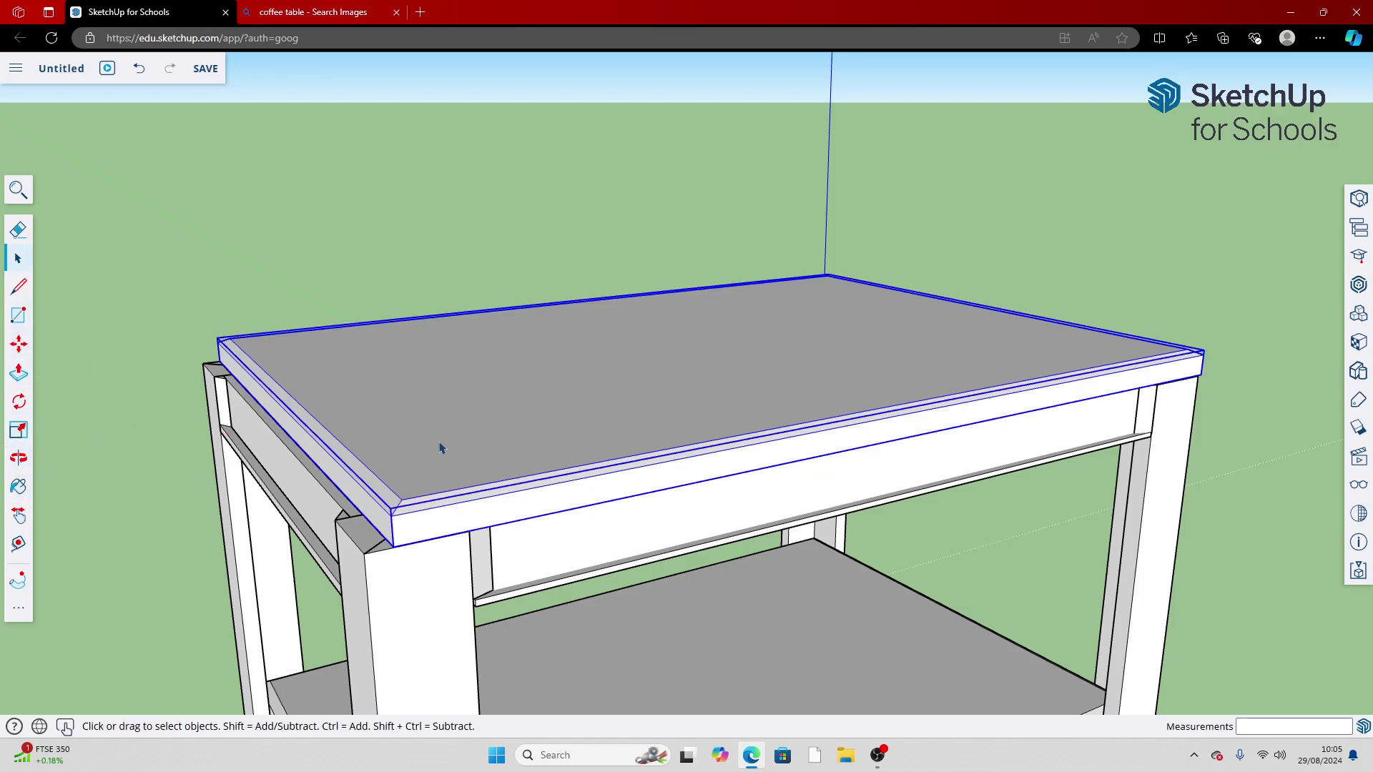
pyautogui.click(19, 430)
pyautogui.click(281, 415)
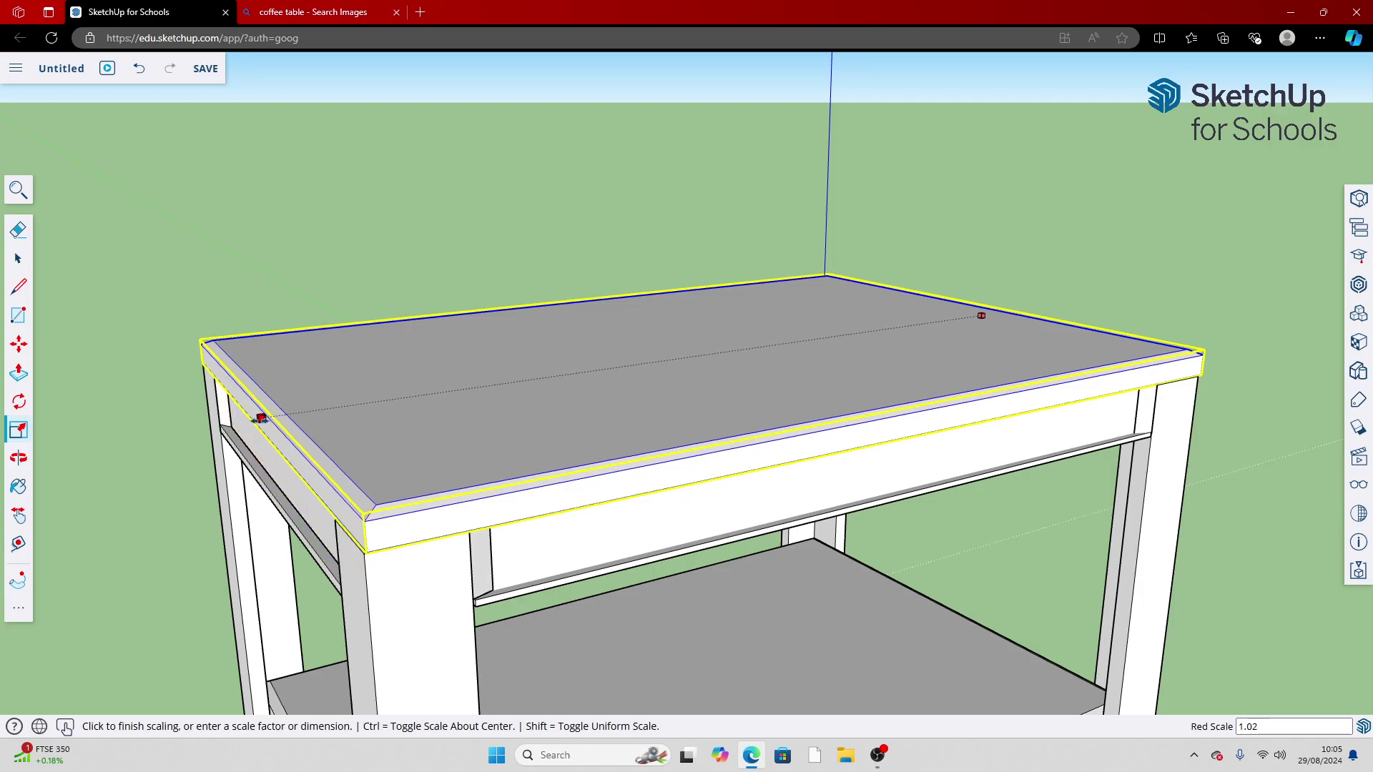
pyautogui.click(261, 418)
pyautogui.scroll(-5, 260, 418)
pyautogui.press('space')
pyautogui.click(933, 509)
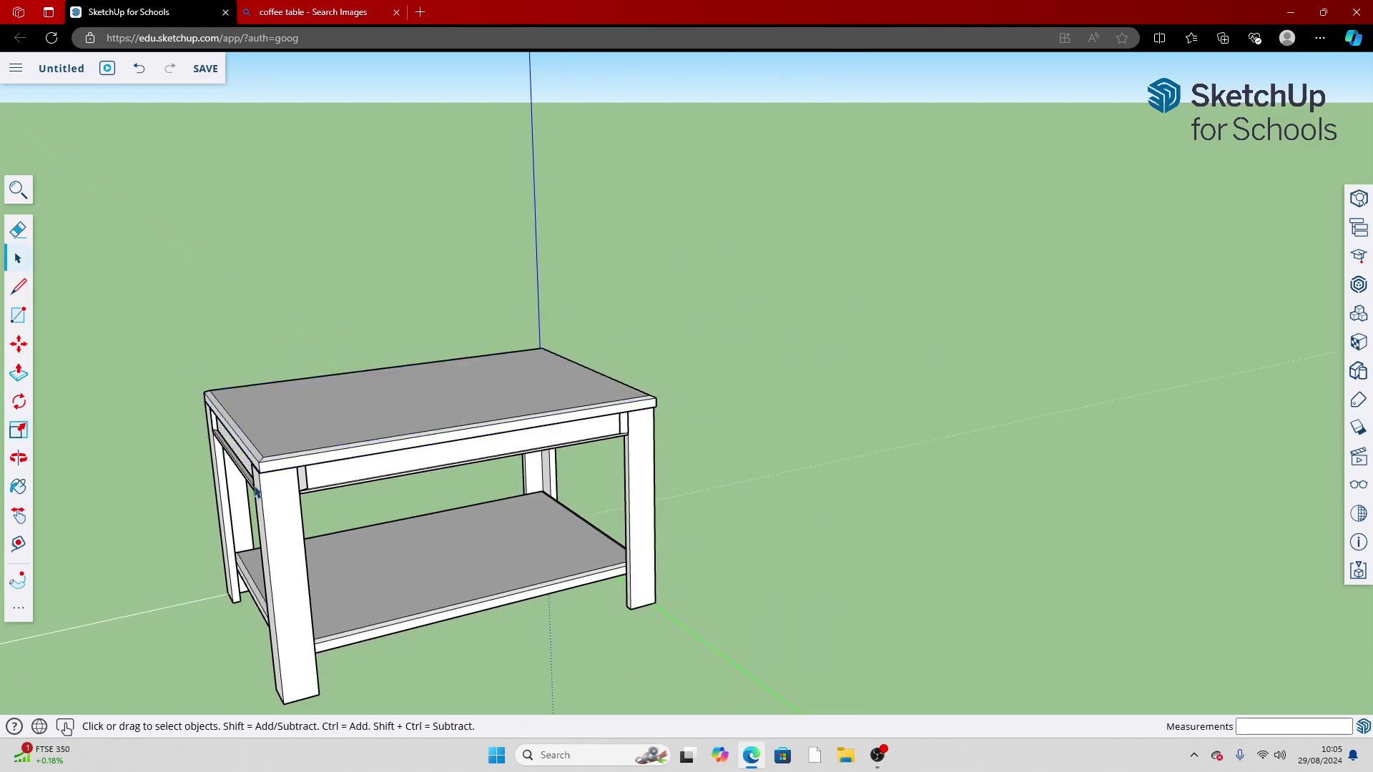
pyautogui.scroll(5, 256, 492)
pyautogui.scroll(3, 311, 472)
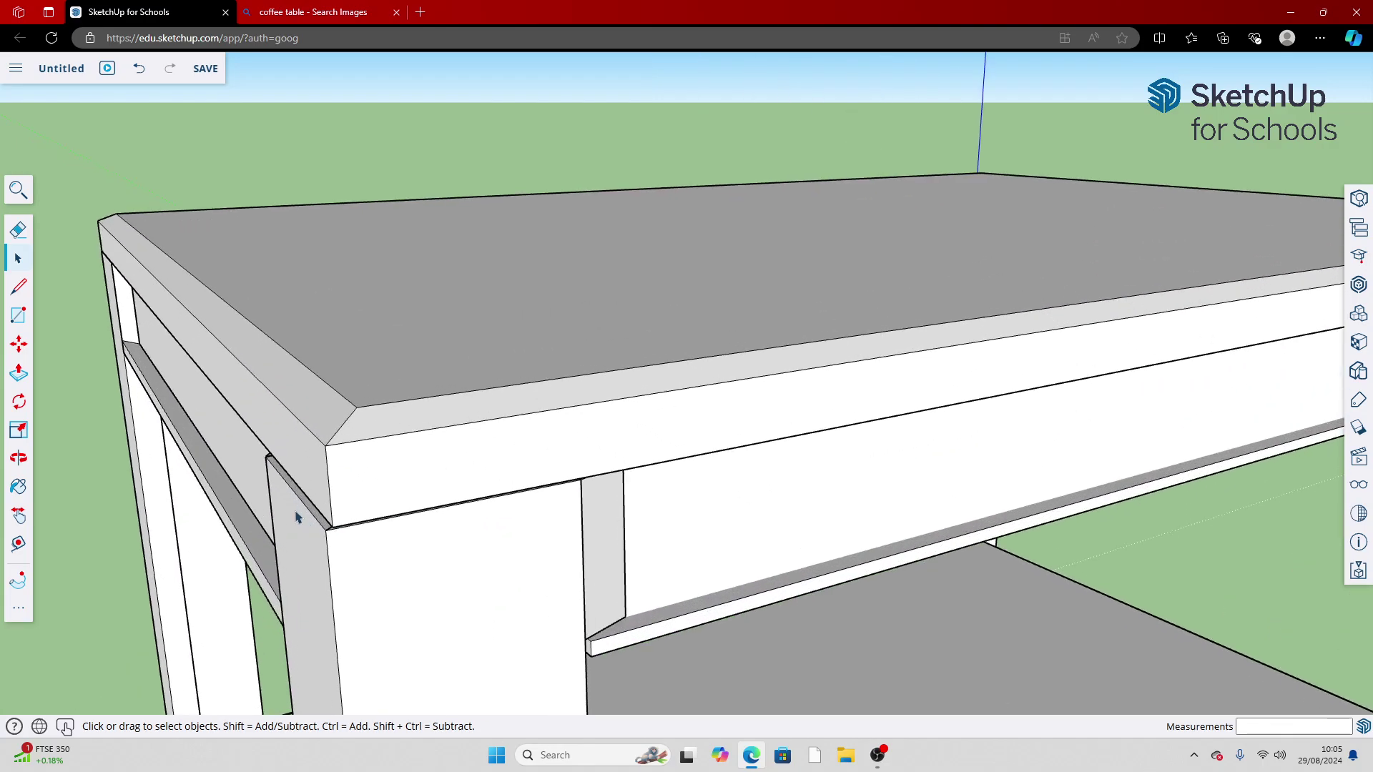
pyautogui.doubleClick(331, 593)
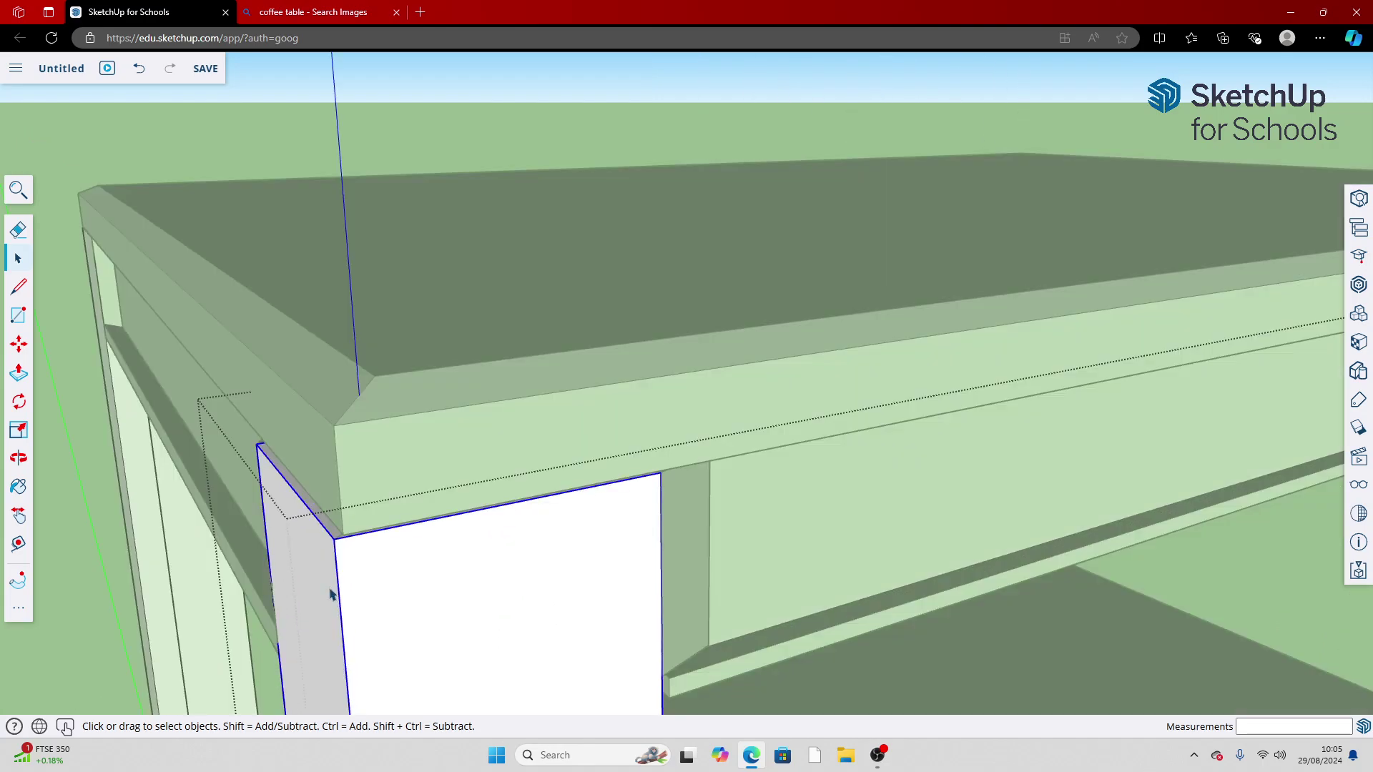
pyautogui.doubleClick(347, 595)
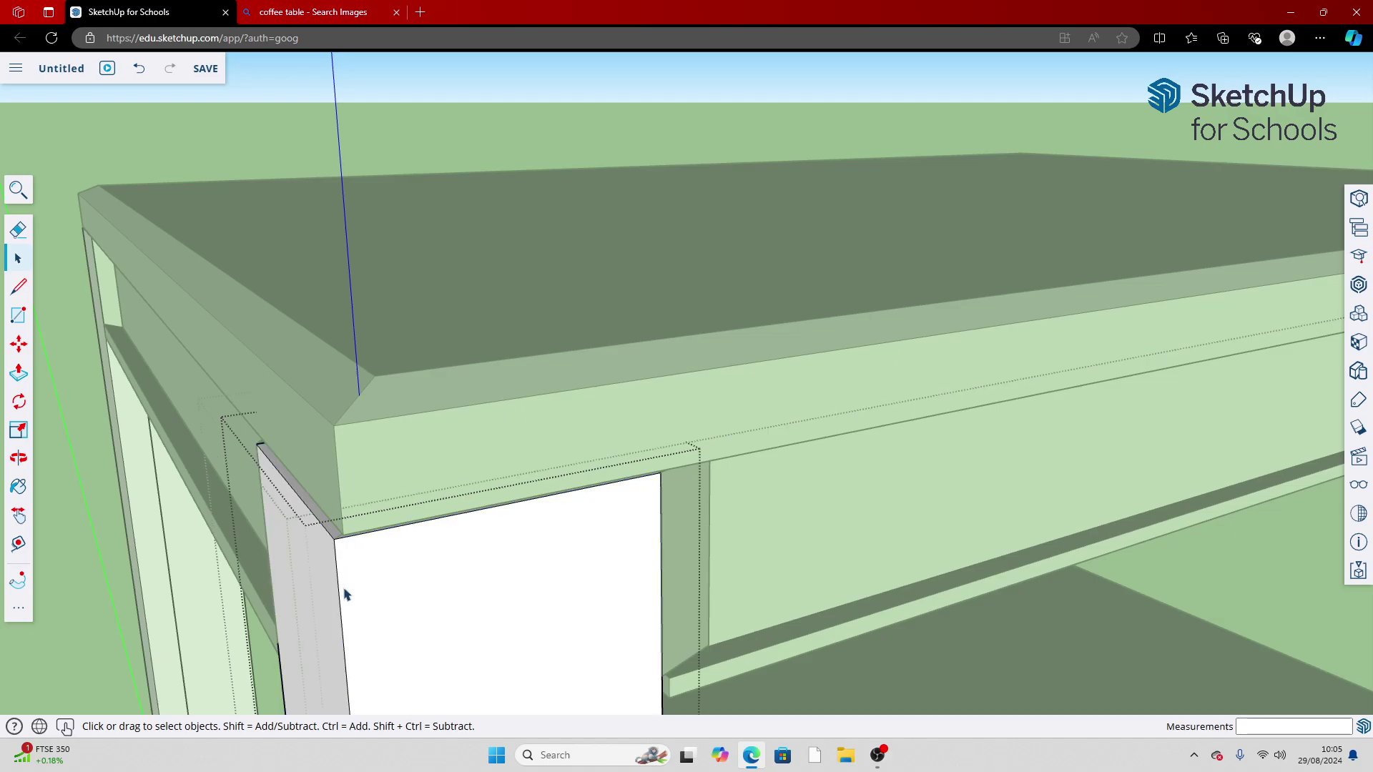
pyautogui.click(21, 376)
pyautogui.click(316, 593)
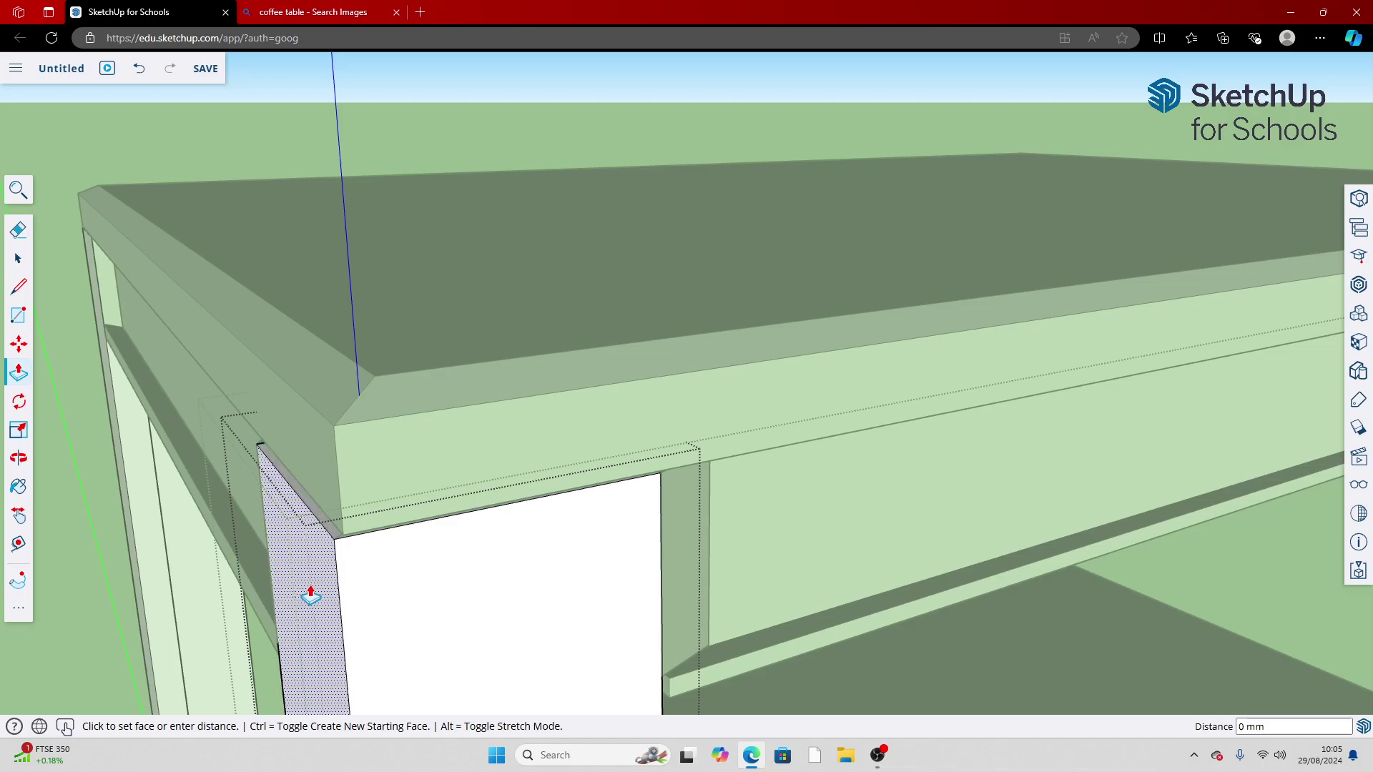
pyautogui.press('space')
pyautogui.scroll(-5, 228, 507)
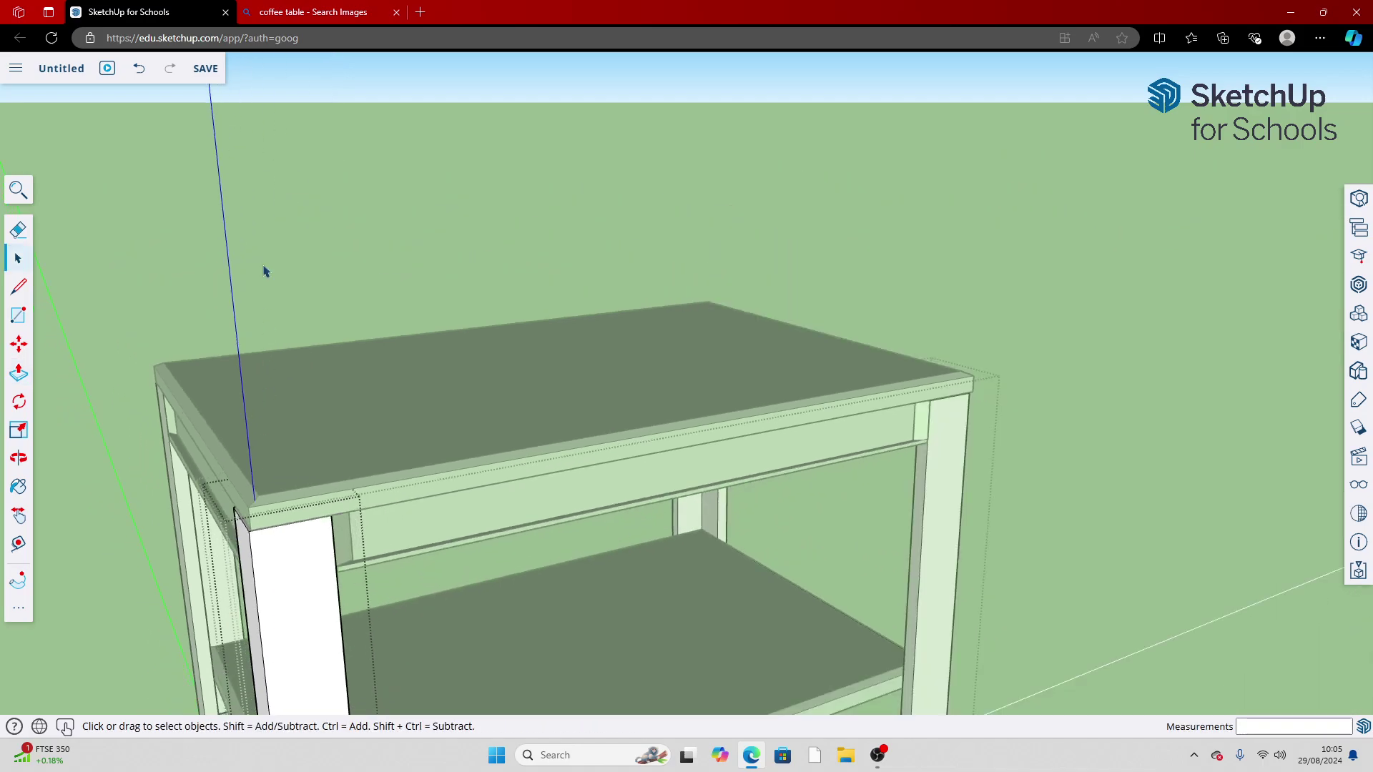
pyautogui.press('Escape')
# Scale the tabletop slightly outward past the legs, along red at one short end and along green at the adjacent long side
pyautogui.click(234, 494)
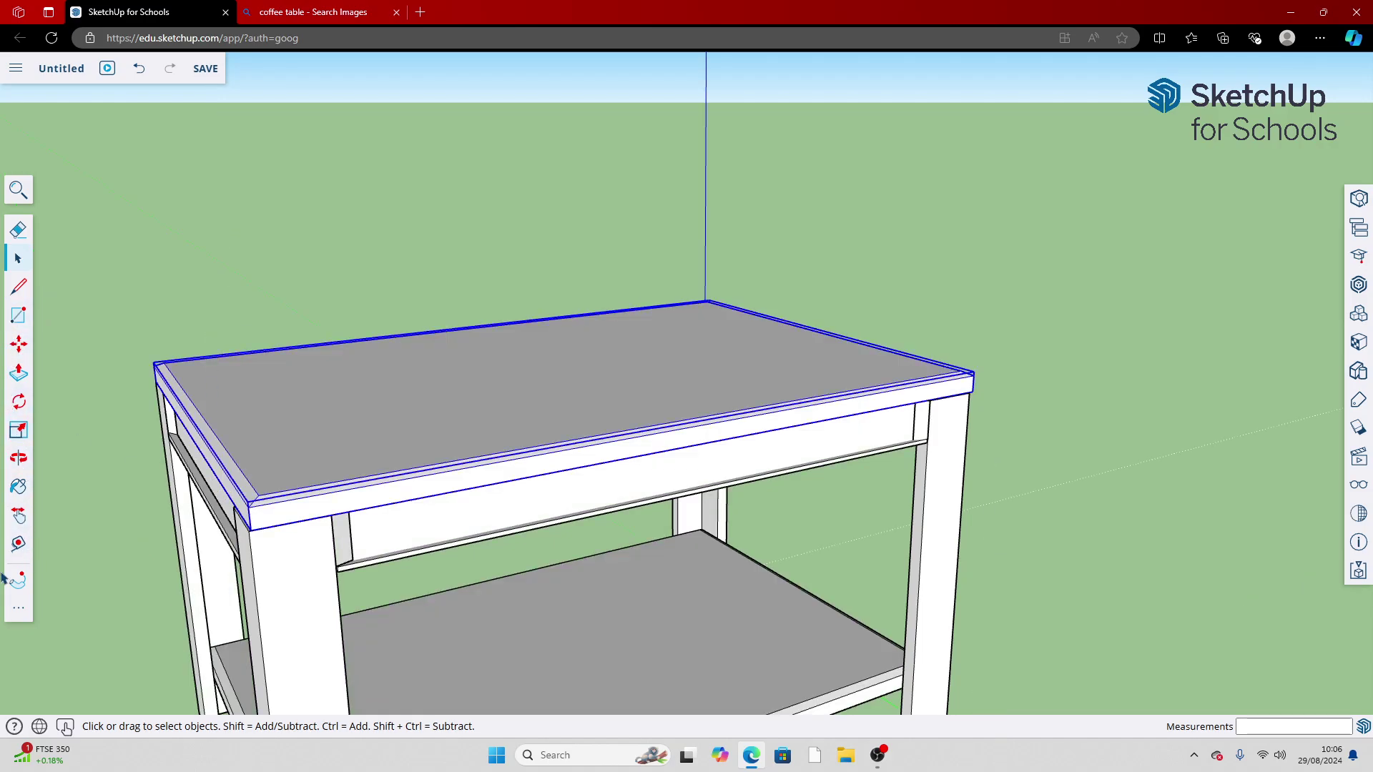
pyautogui.click(20, 429)
pyautogui.moveTo(191, 428); pyautogui.dragTo(183, 431)
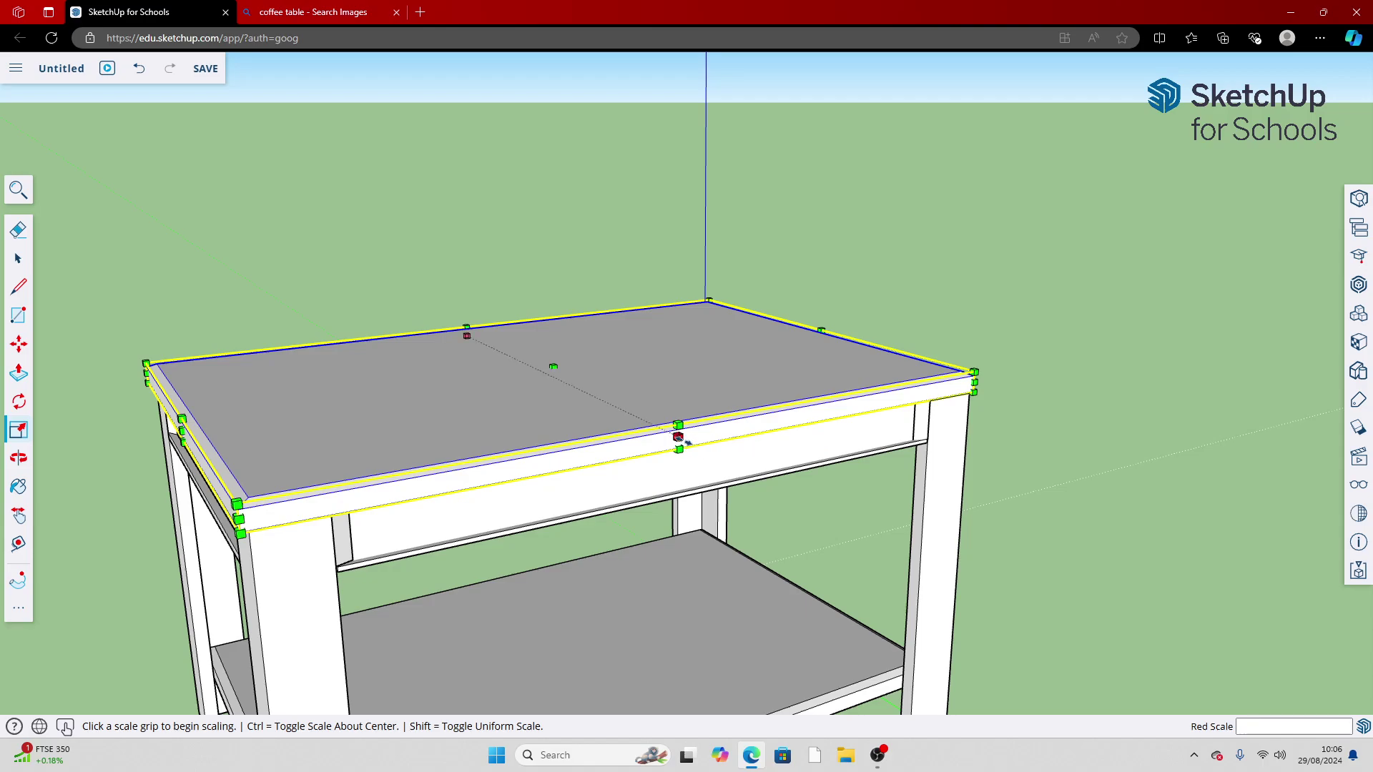
pyautogui.moveTo(680, 437)
pyautogui.mouseDown()
pyautogui.moveTo(691, 444)
pyautogui.moveTo(680, 439)
pyautogui.mouseUp()
# Scale the tabletop along the red axis by about 1.01 so the opposite short end overhangs the legs
pyautogui.scroll(5, 1047, 390)
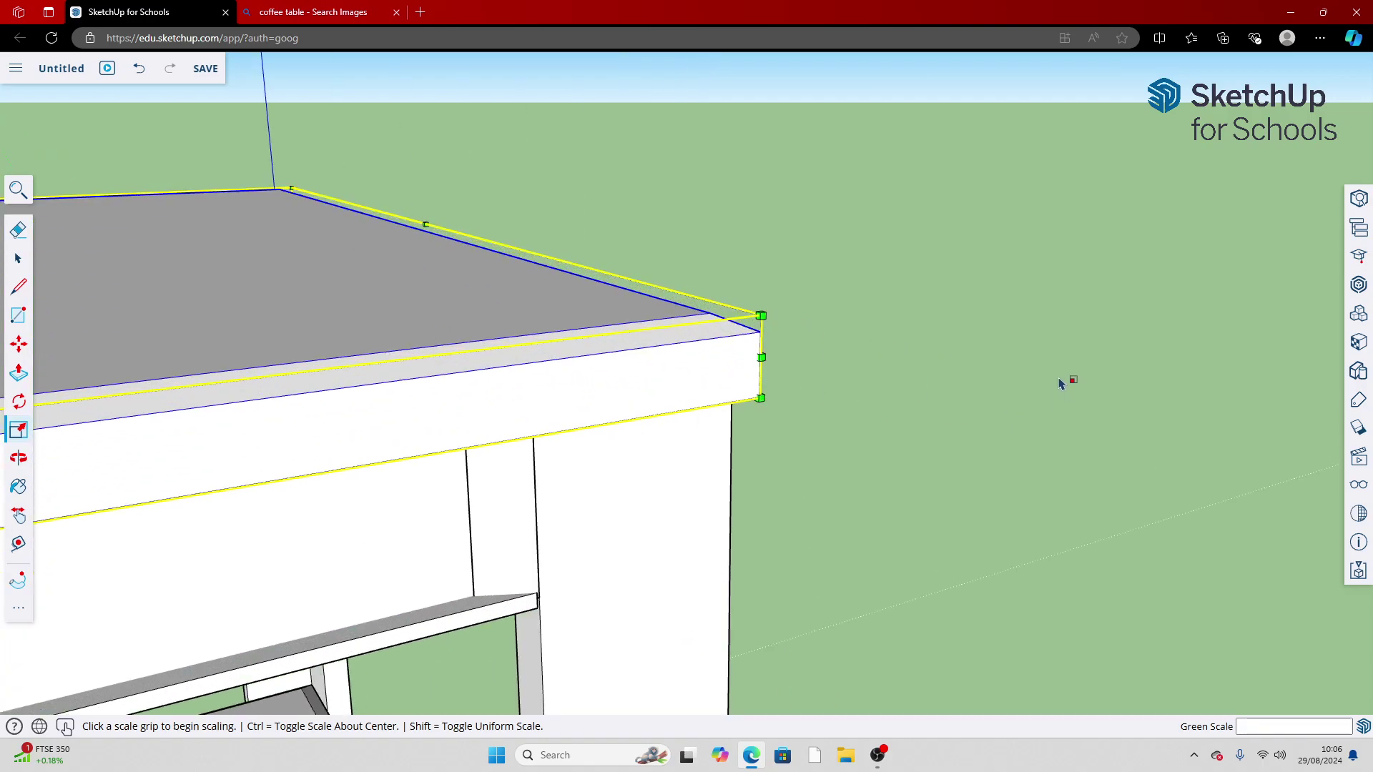
pyautogui.click(12, 461)
pyautogui.moveTo(576, 389); pyautogui.dragTo(681, 327)
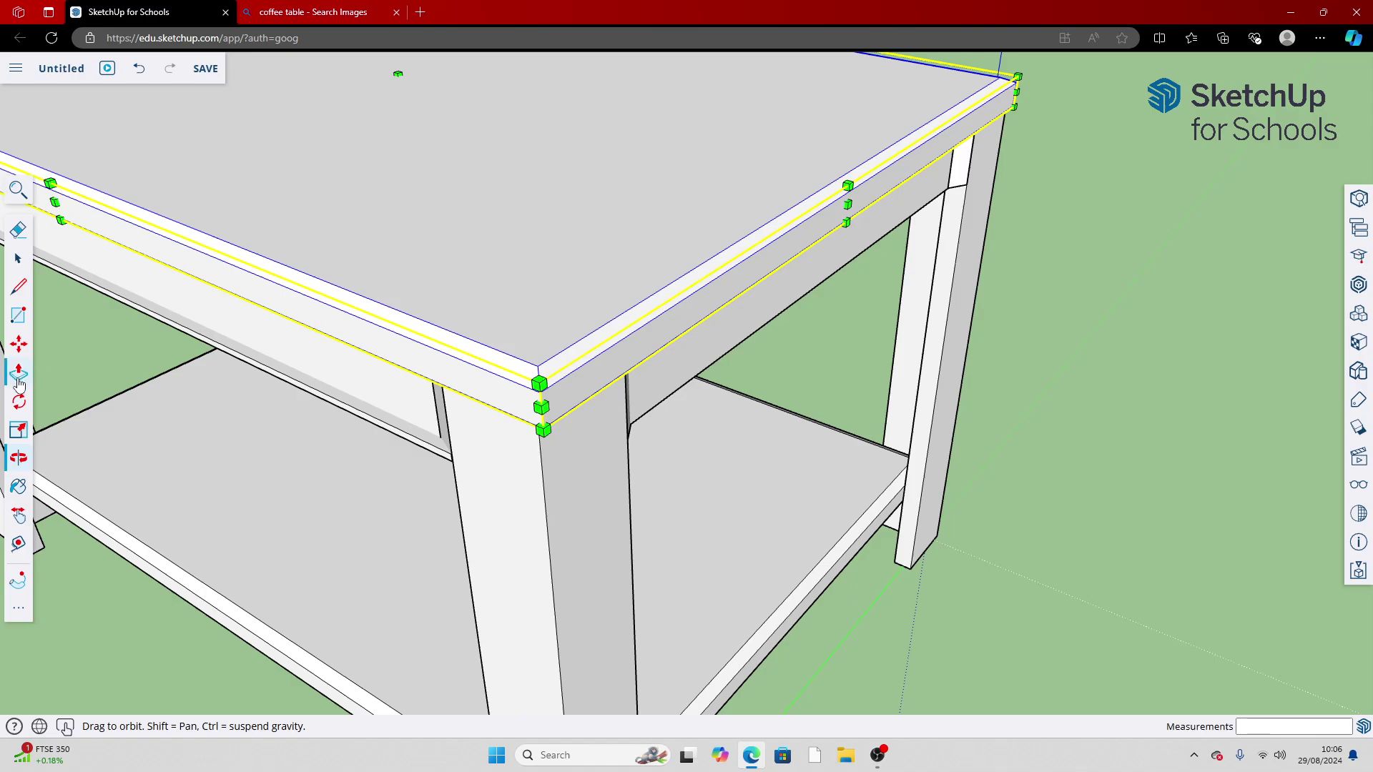
pyautogui.click(18, 430)
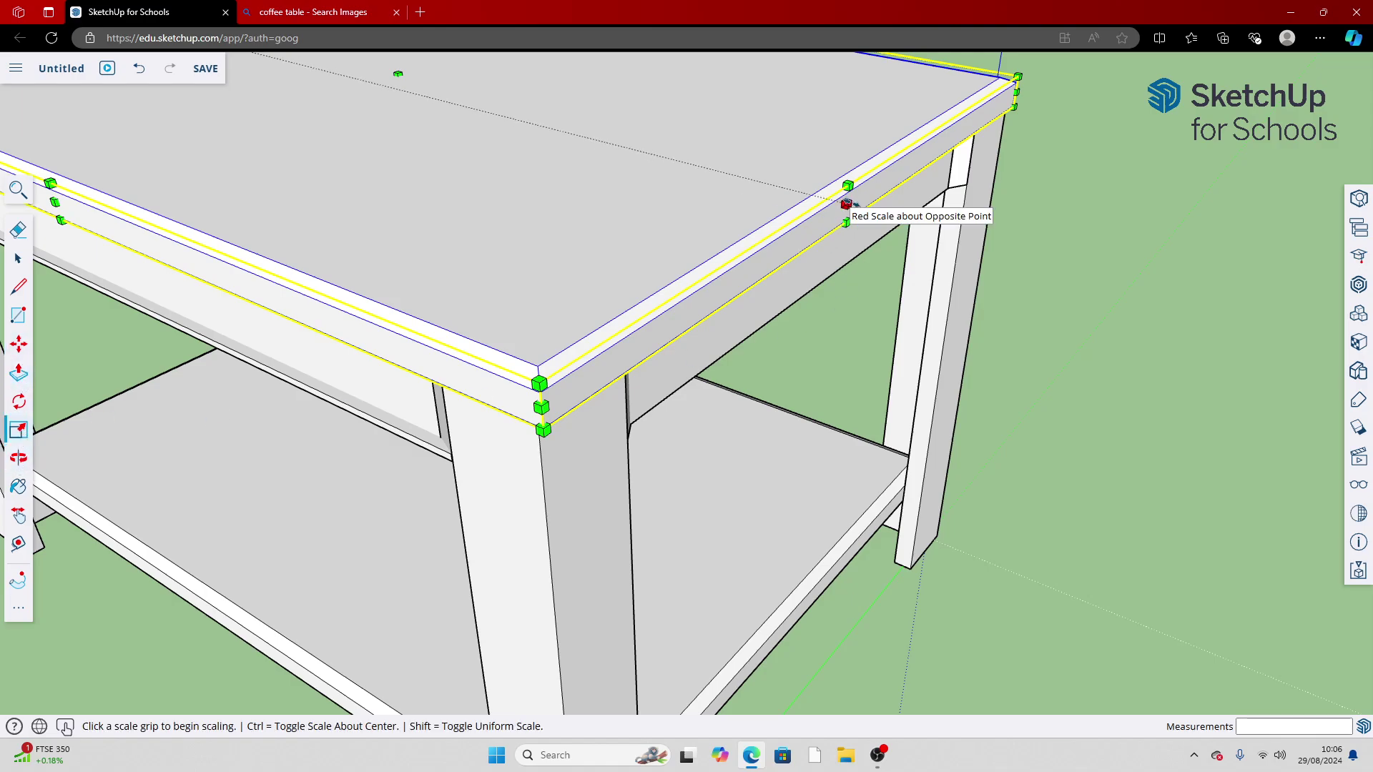
pyautogui.click(848, 205)
pyautogui.click(858, 207)
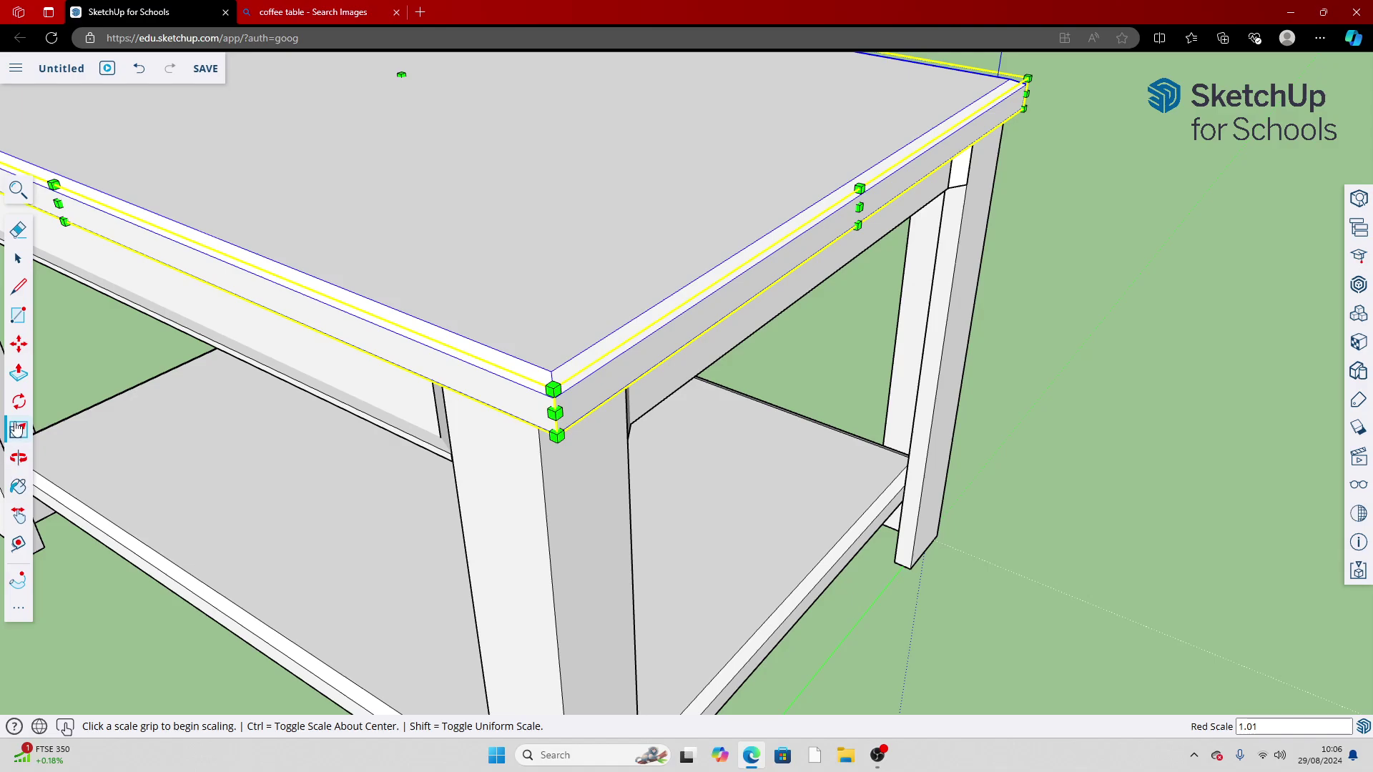
# Scale the tabletop slightly outward past the legs on the remaining long side, and clear the selection
pyautogui.click(18, 457)
pyautogui.moveTo(490, 376); pyautogui.dragTo(411, 451)
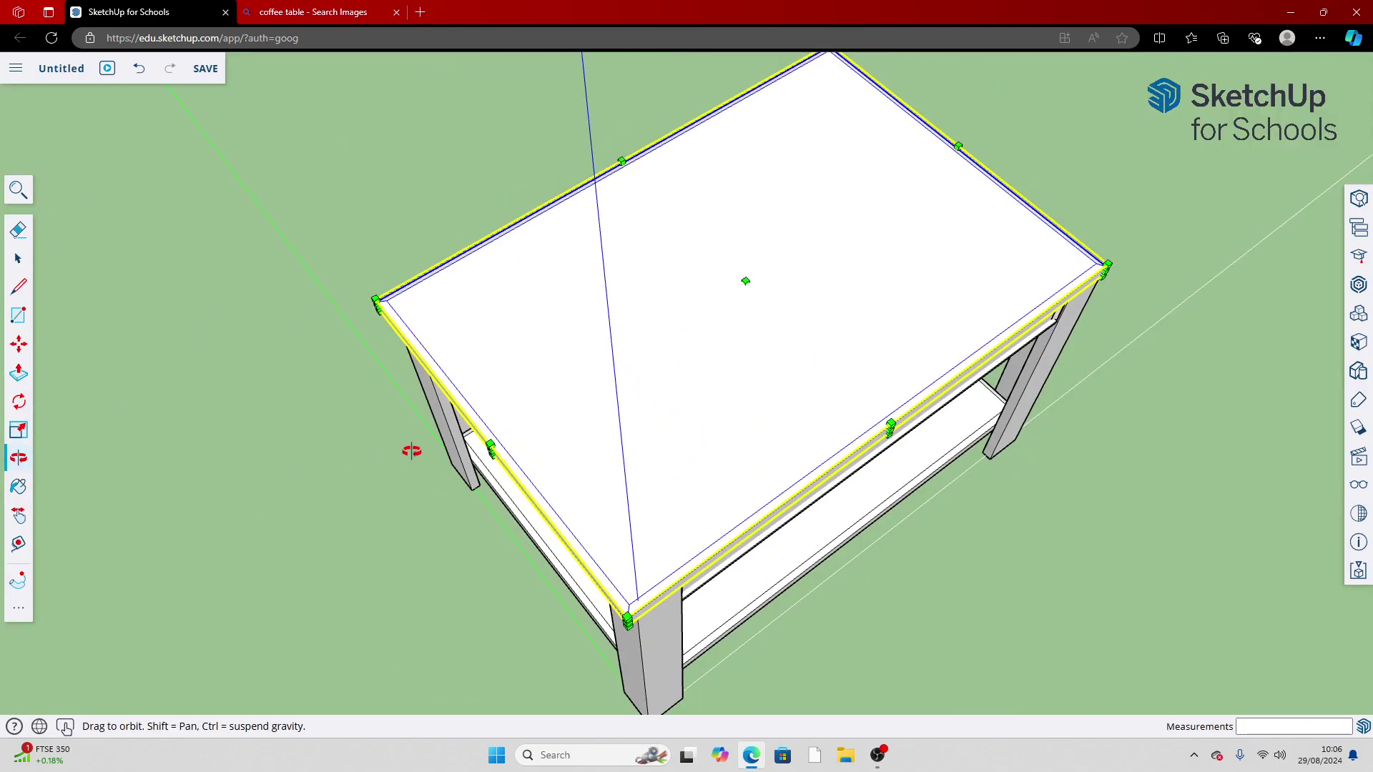
pyautogui.scroll(5, 944, 487)
pyautogui.moveTo(944, 491); pyautogui.dragTo(1021, 270)
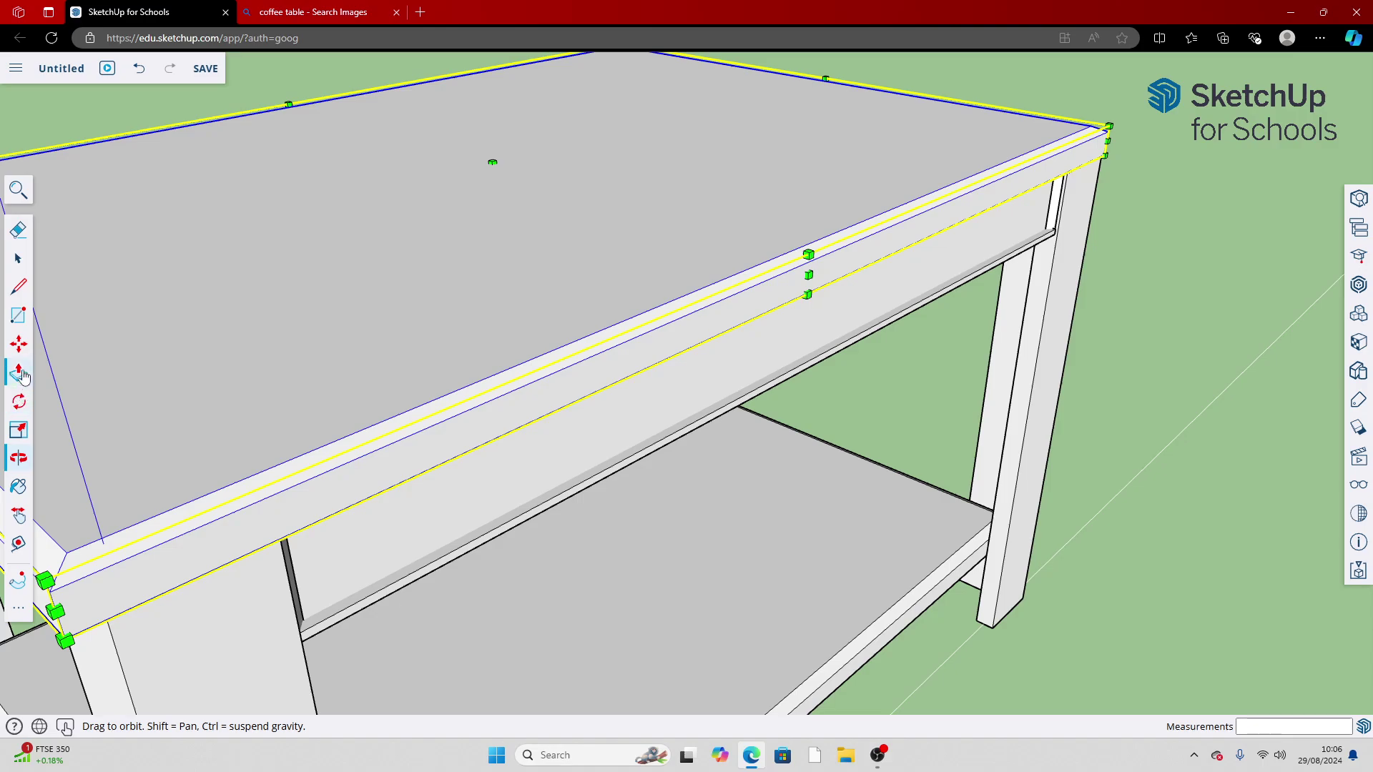
pyautogui.click(19, 433)
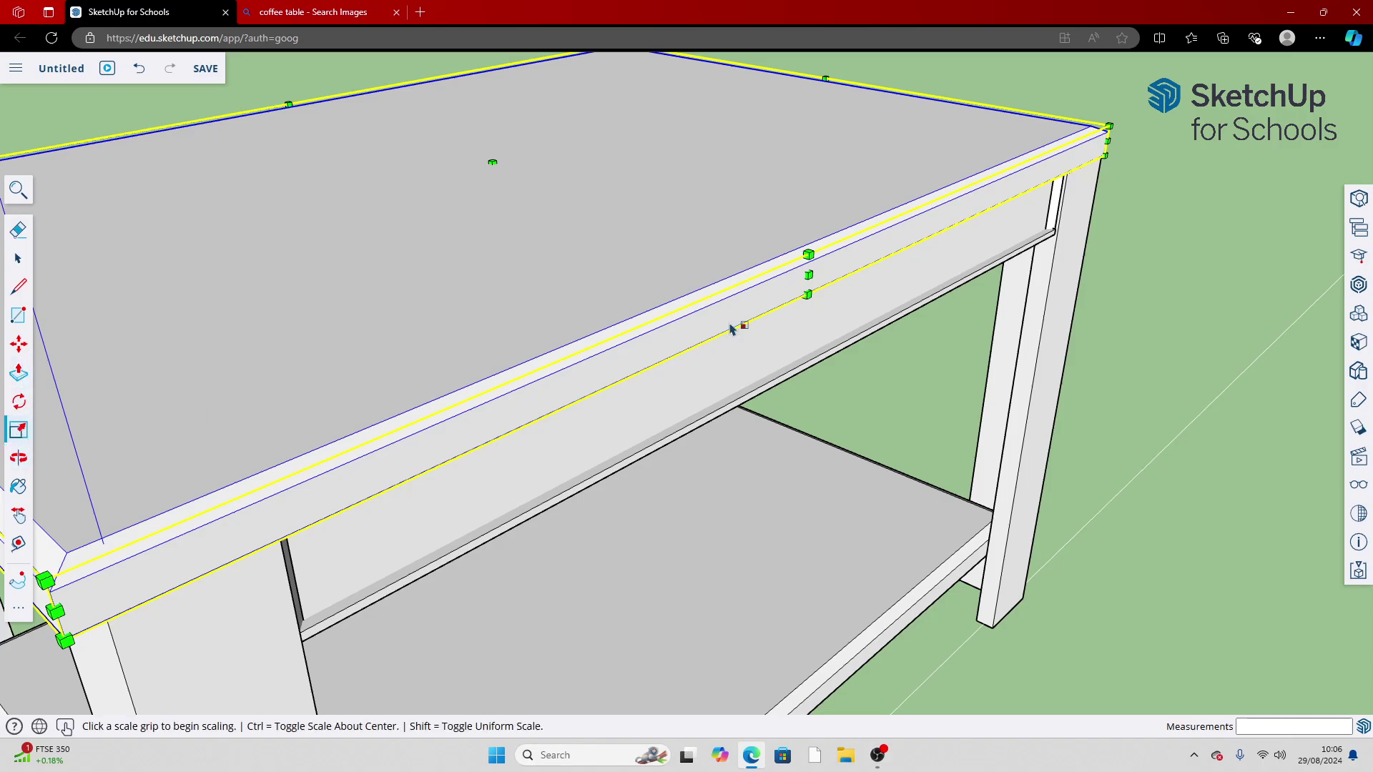
pyautogui.click(809, 275)
pyautogui.press('Escape')
pyautogui.press('space')
pyautogui.scroll(-10, 815, 282)
pyautogui.click(1188, 363)
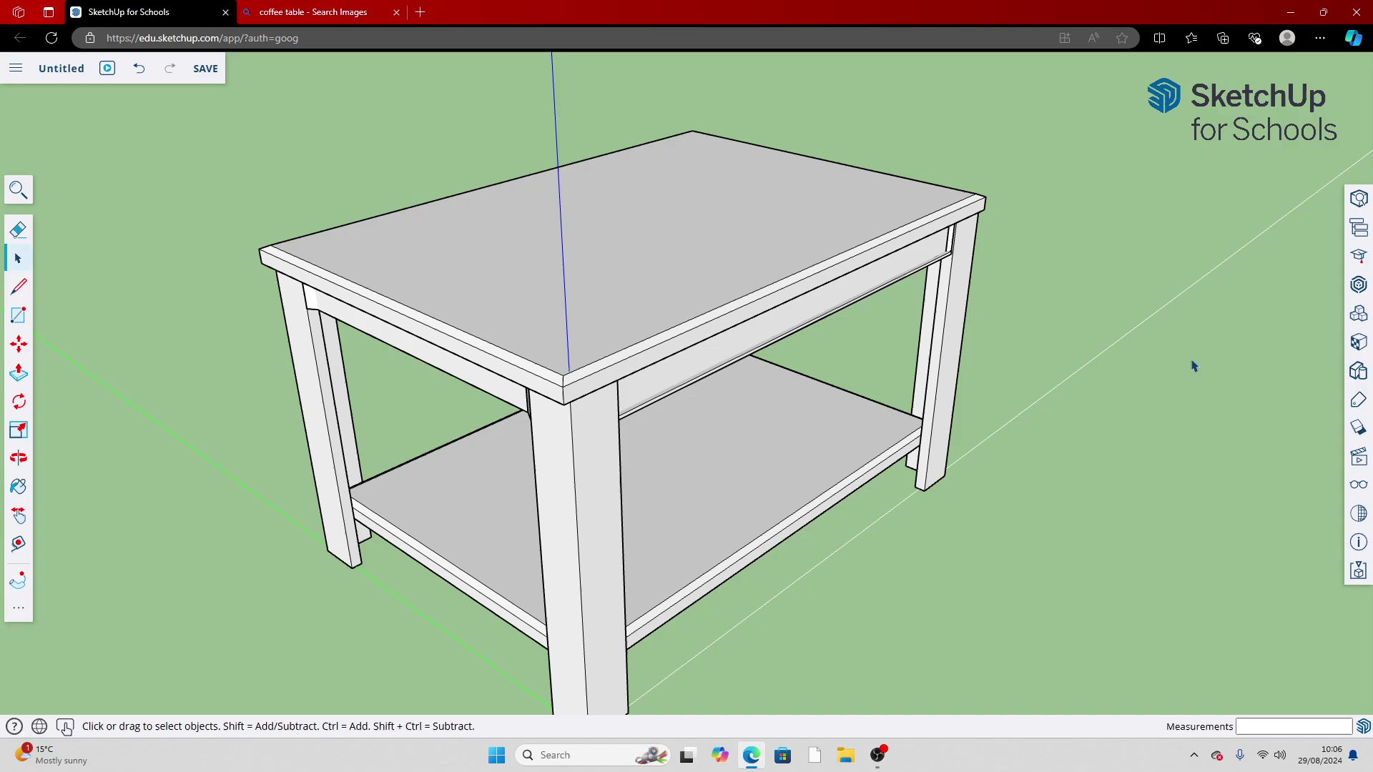
# View the finished table from a low angle and compare it with the coffee table reference image
pyautogui.click(19, 458)
pyautogui.moveTo(251, 499)
pyautogui.mouseDown()
pyautogui.moveTo(861, 396)
pyautogui.moveTo(632, 456)
pyautogui.moveTo(932, 350)
pyautogui.moveTo(891, 469)
pyautogui.moveTo(715, 484)
pyautogui.moveTo(764, 371)
pyautogui.moveTo(652, 401)
pyautogui.mouseUp()
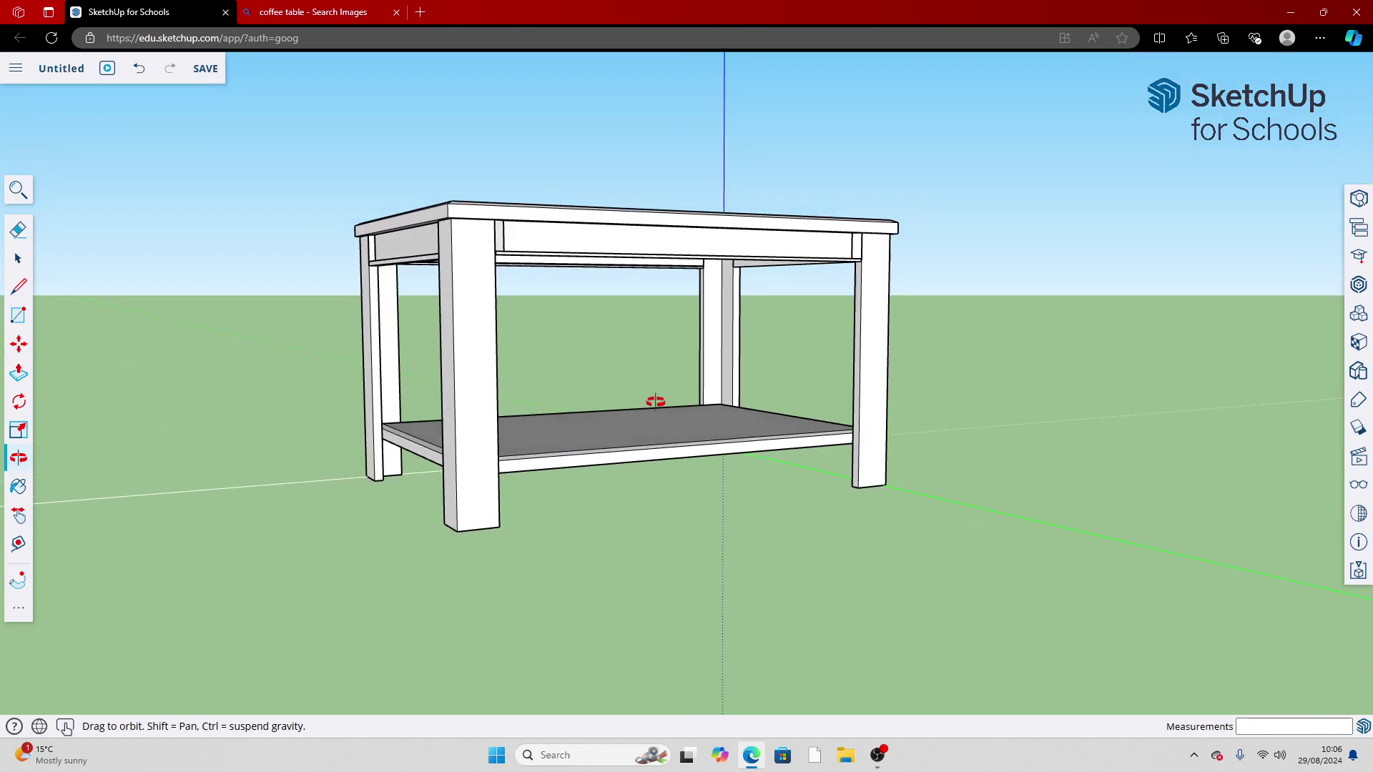
pyautogui.click(293, 11)
pyautogui.click(193, 7)
pyautogui.moveTo(574, 213); pyautogui.dragTo(704, 236)
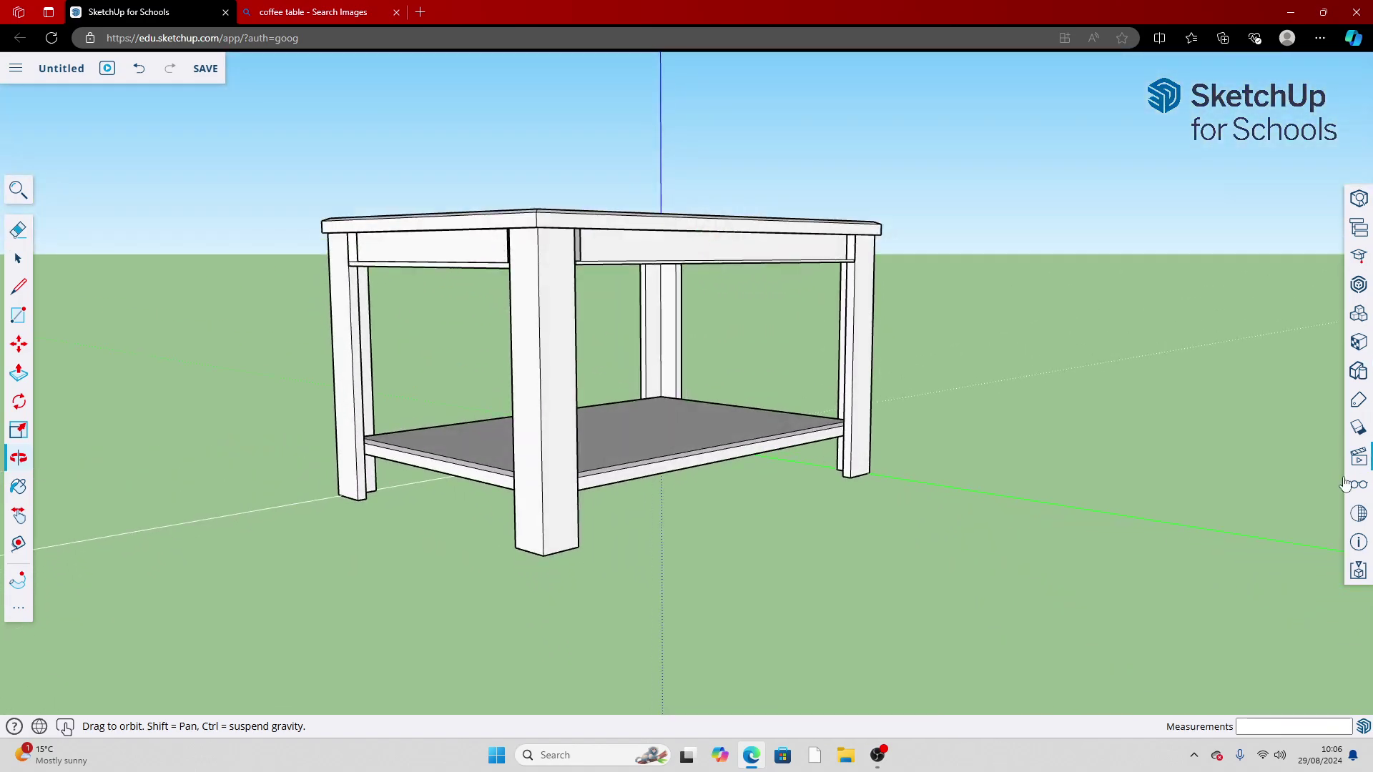
pyautogui.click(1364, 380)
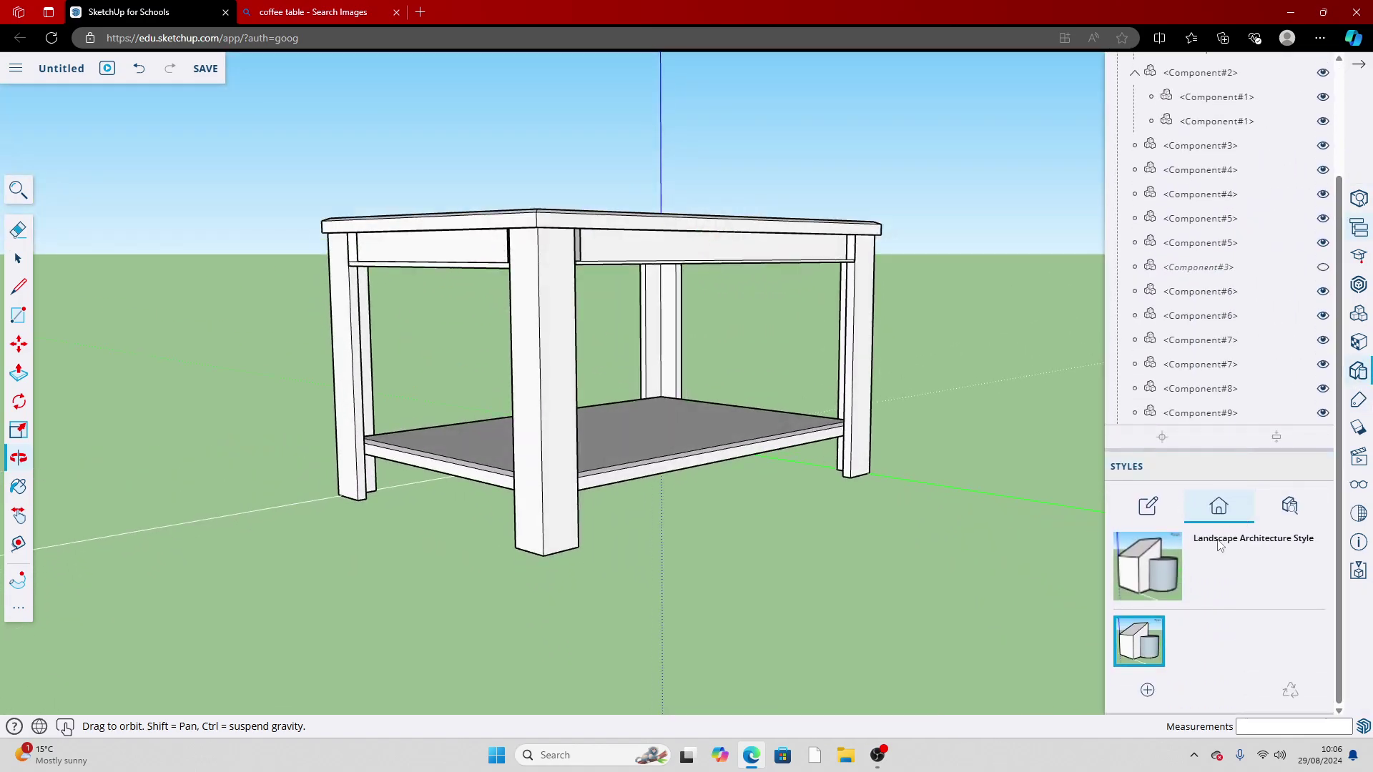
pyautogui.scroll(3, 1183, 432)
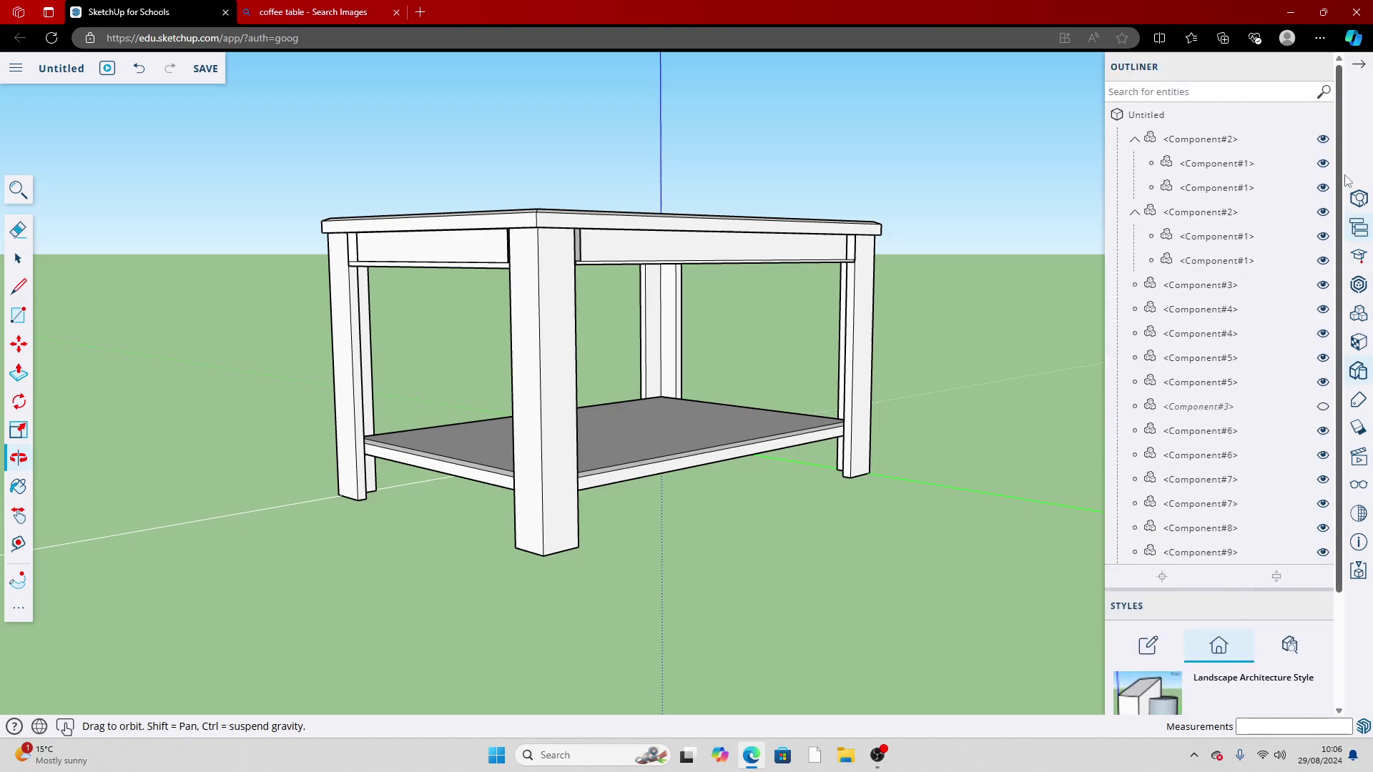
pyautogui.click(1319, 608)
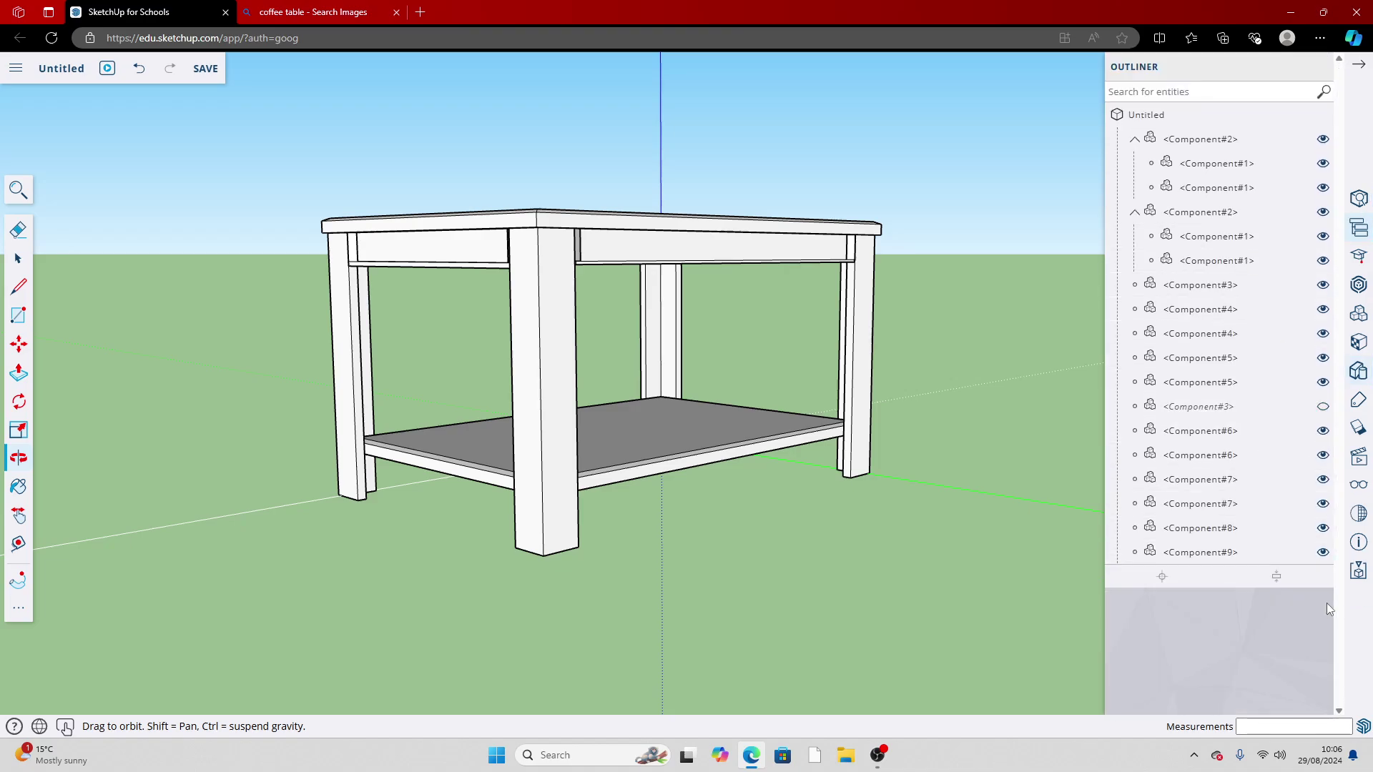
# Switch the model to the Iso standard view from the scene settings and compare it with the coffee table reference image
pyautogui.click(1359, 461)
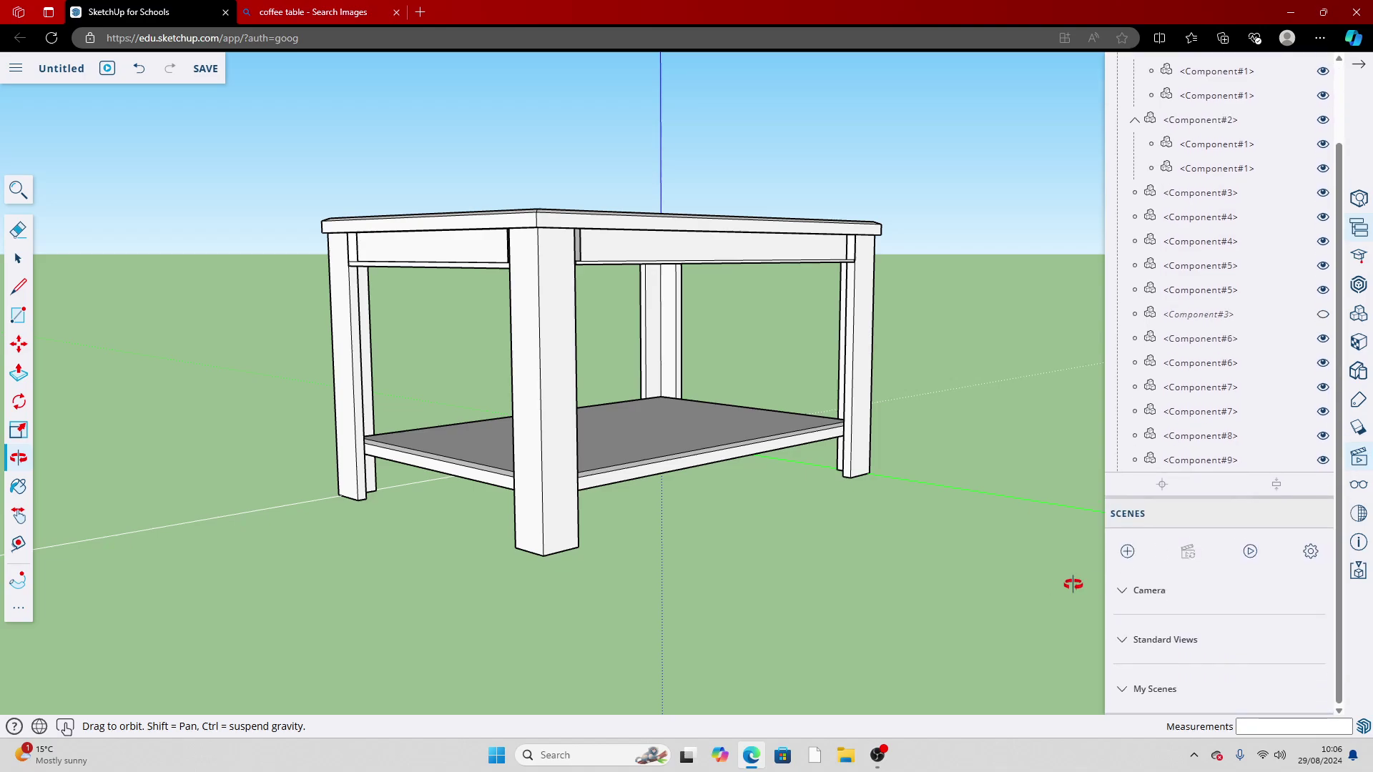
pyautogui.moveTo(1072, 584); pyautogui.dragTo(1152, 612)
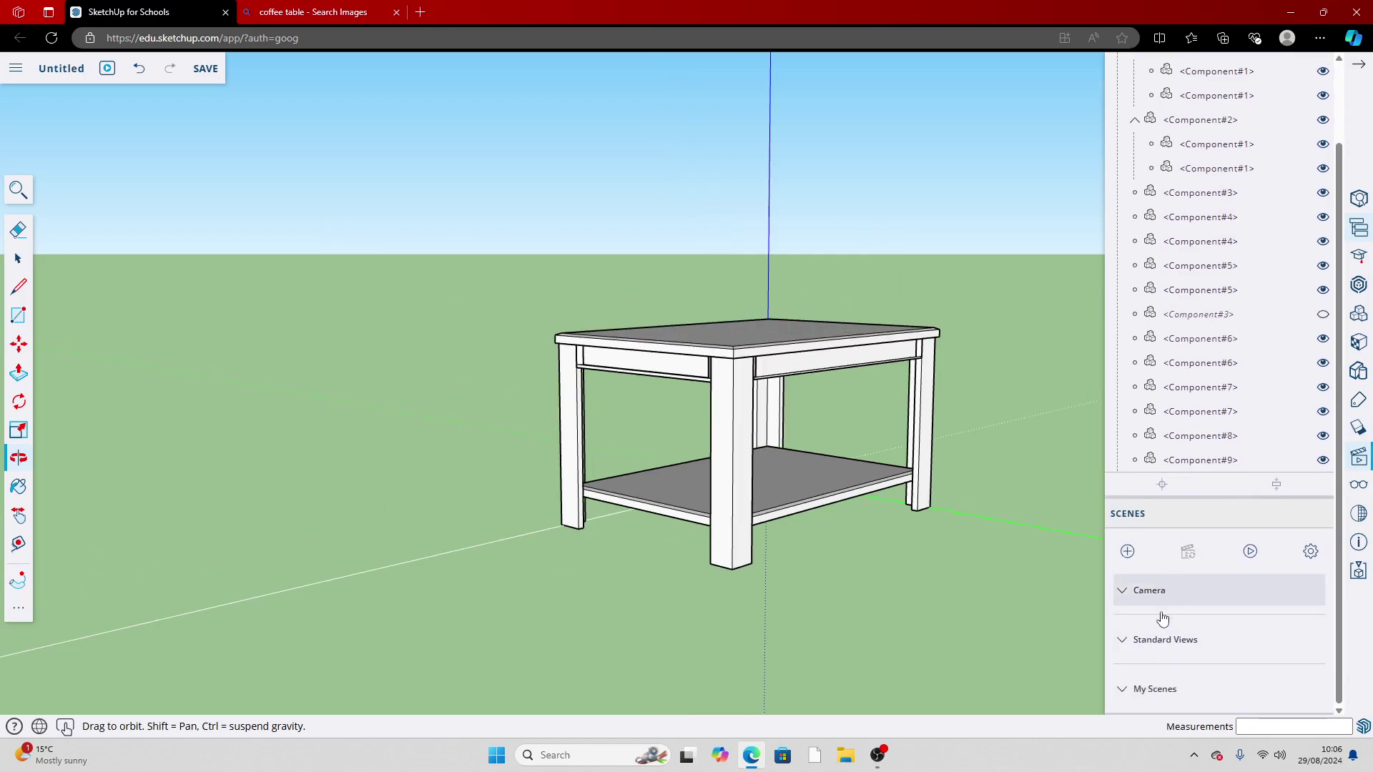
pyautogui.click(1139, 638)
pyautogui.scroll(-1, 1187, 661)
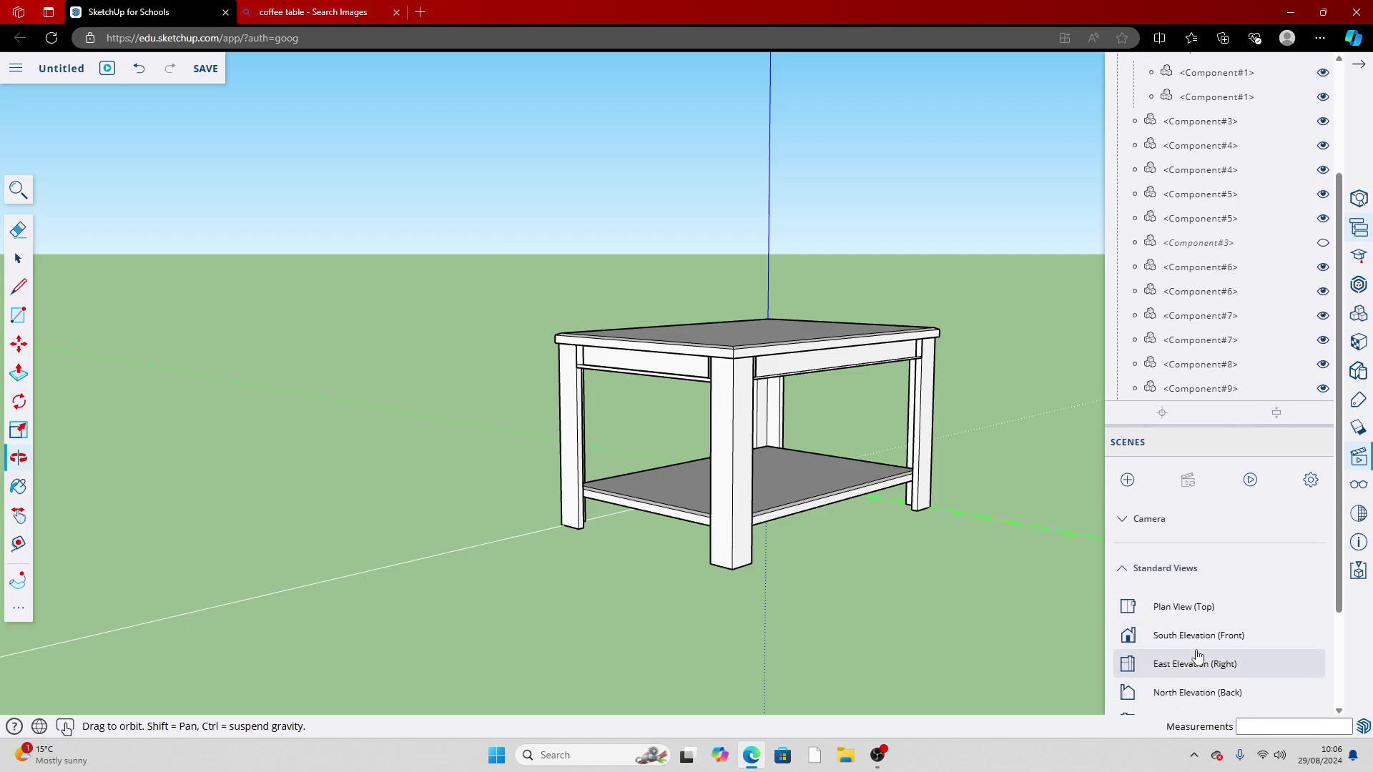
pyautogui.scroll(-2, 1198, 655)
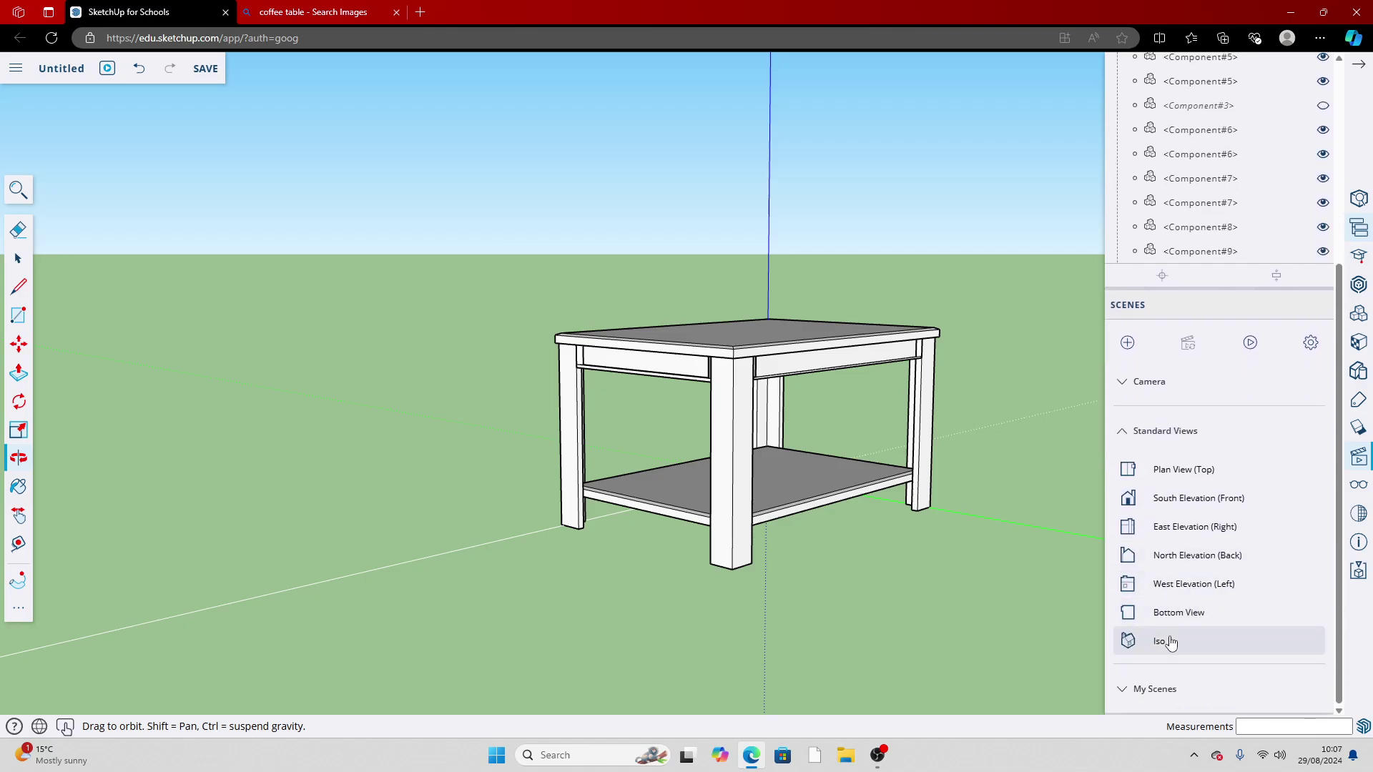
pyautogui.click(1170, 642)
pyautogui.click(339, 7)
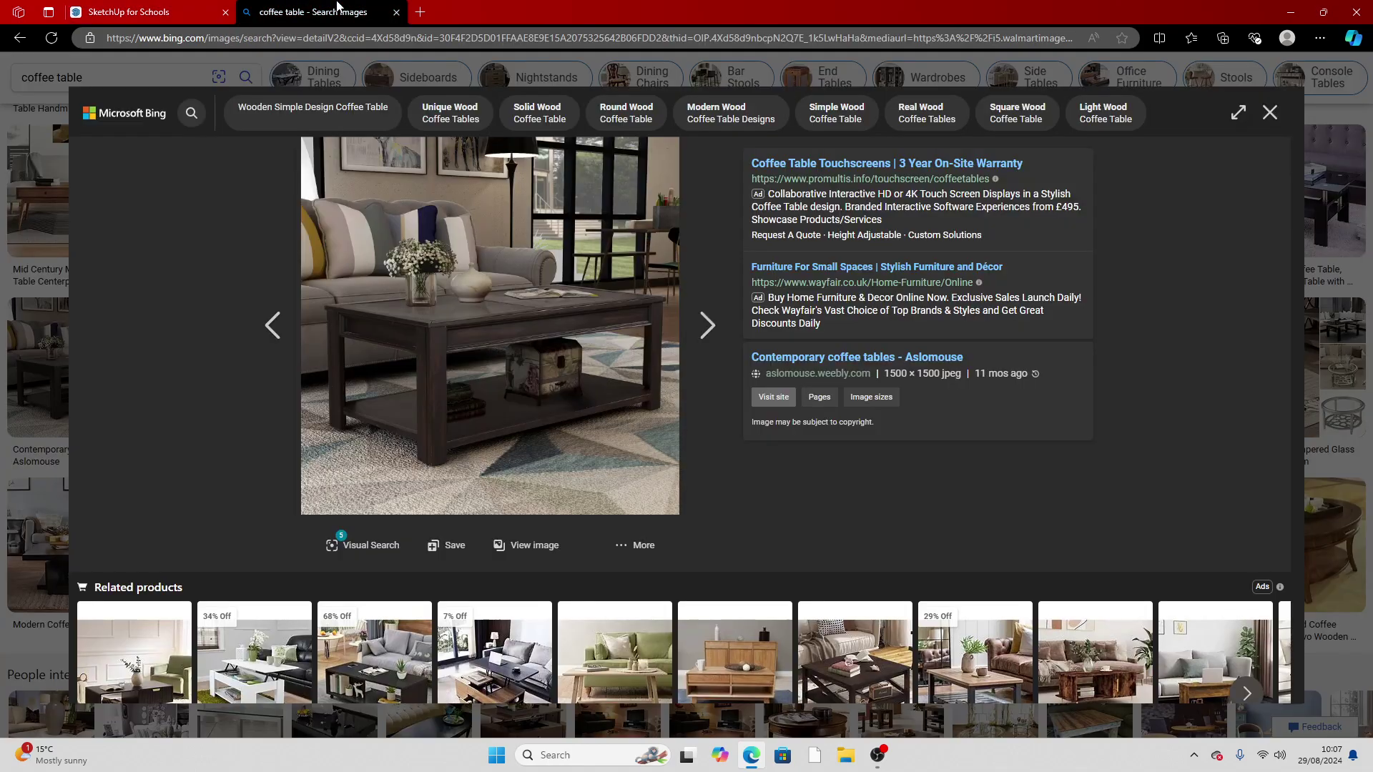
pyautogui.click(123, 8)
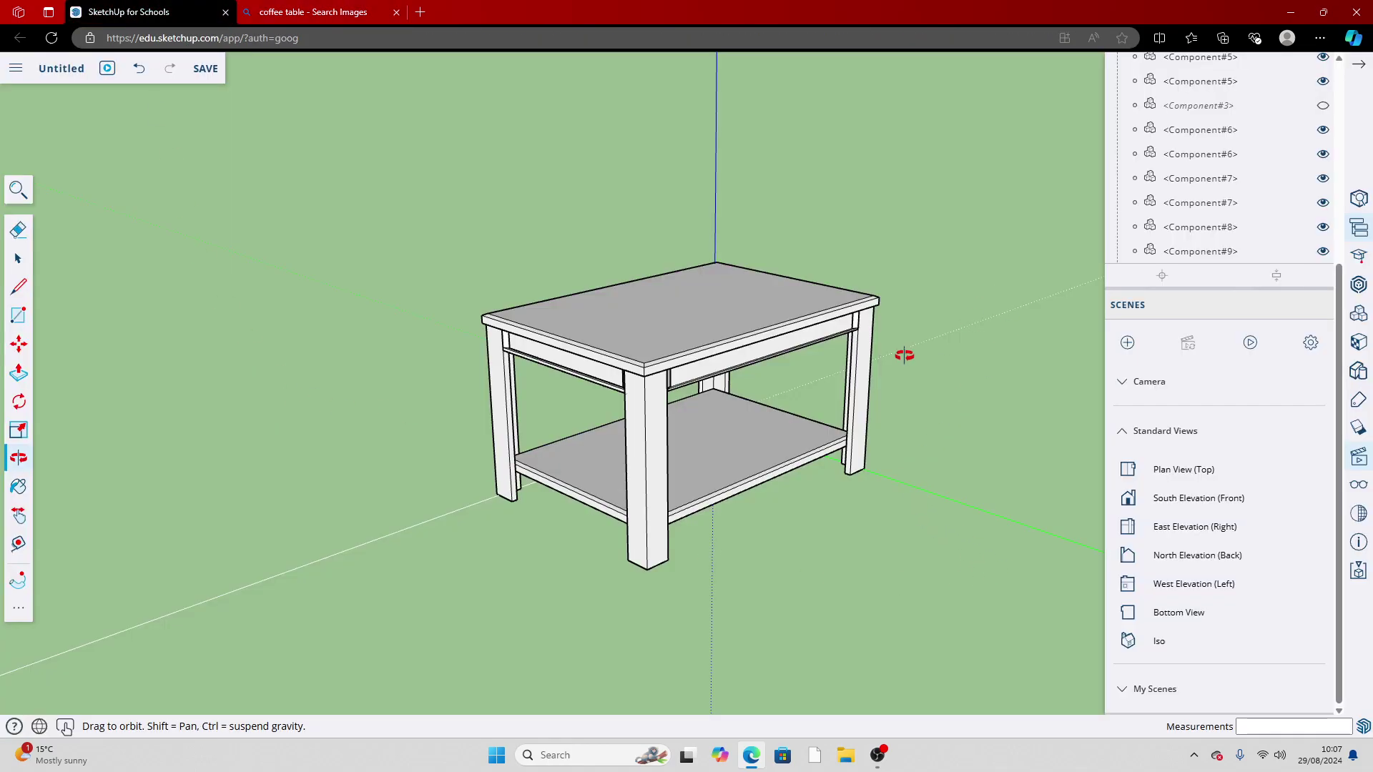
# Examine the table in the Bottom View, West Elevation (Left) and North Elevation (Back) standard views
pyautogui.click(1253, 619)
pyautogui.click(1225, 583)
pyautogui.click(1225, 550)
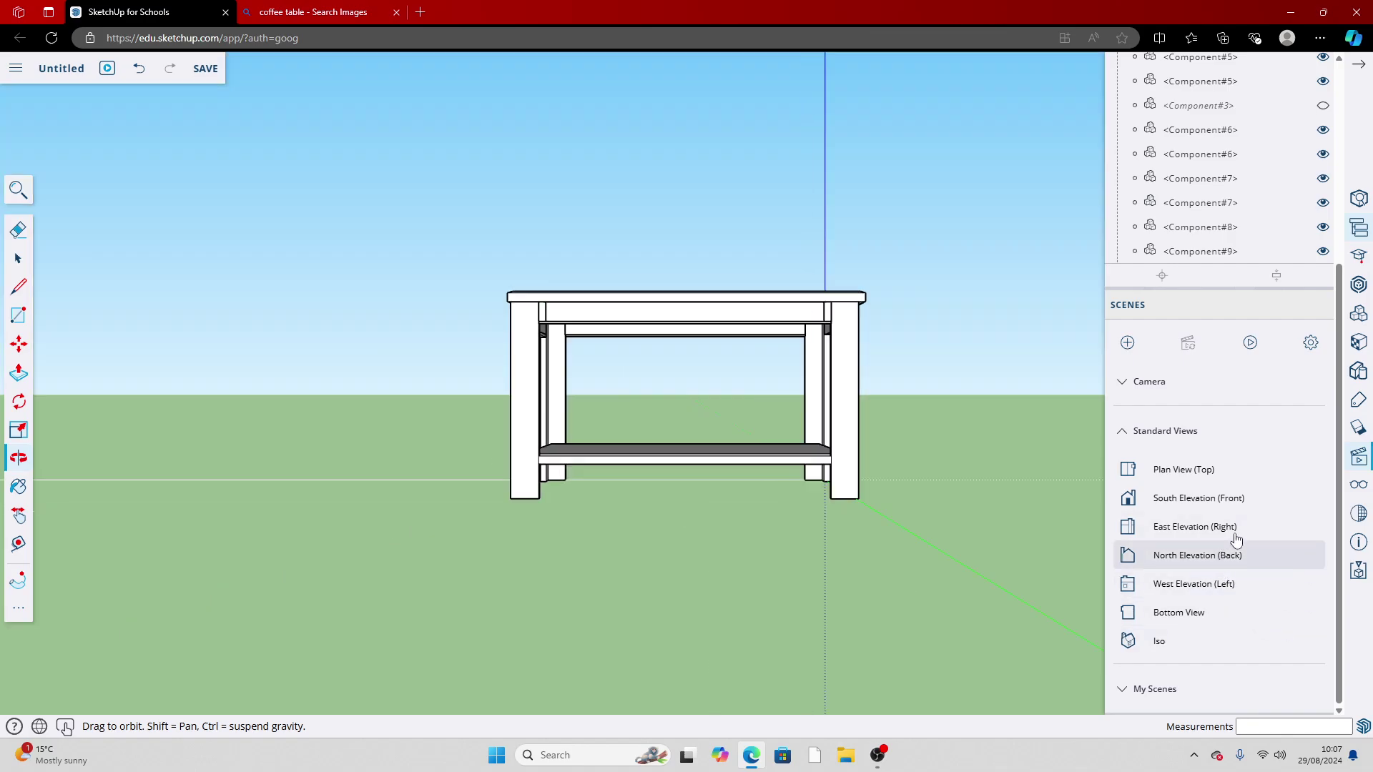
# Examine the table in the East Elevation (Right), South Elevation (Front) and Plan View (Top) standard views
pyautogui.click(1241, 528)
pyautogui.click(1245, 500)
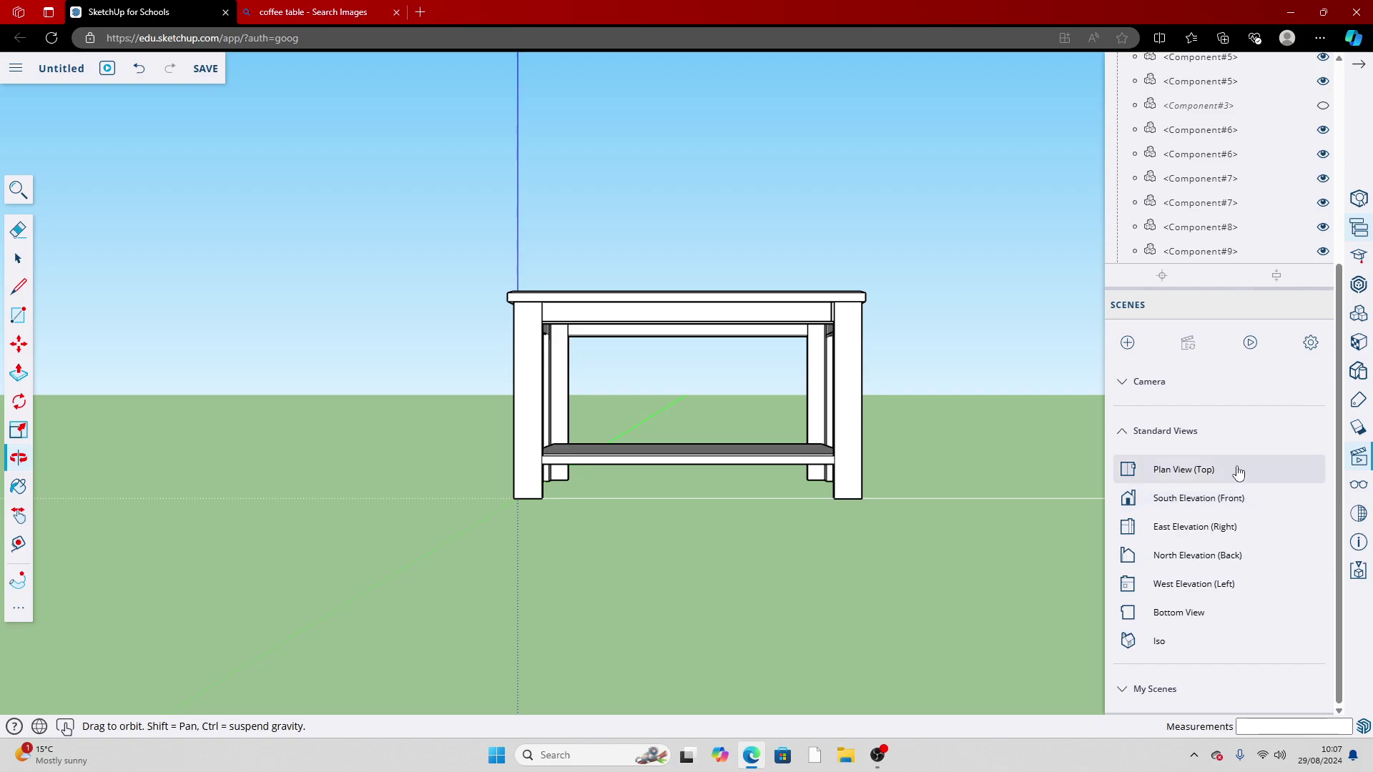
pyautogui.click(1243, 470)
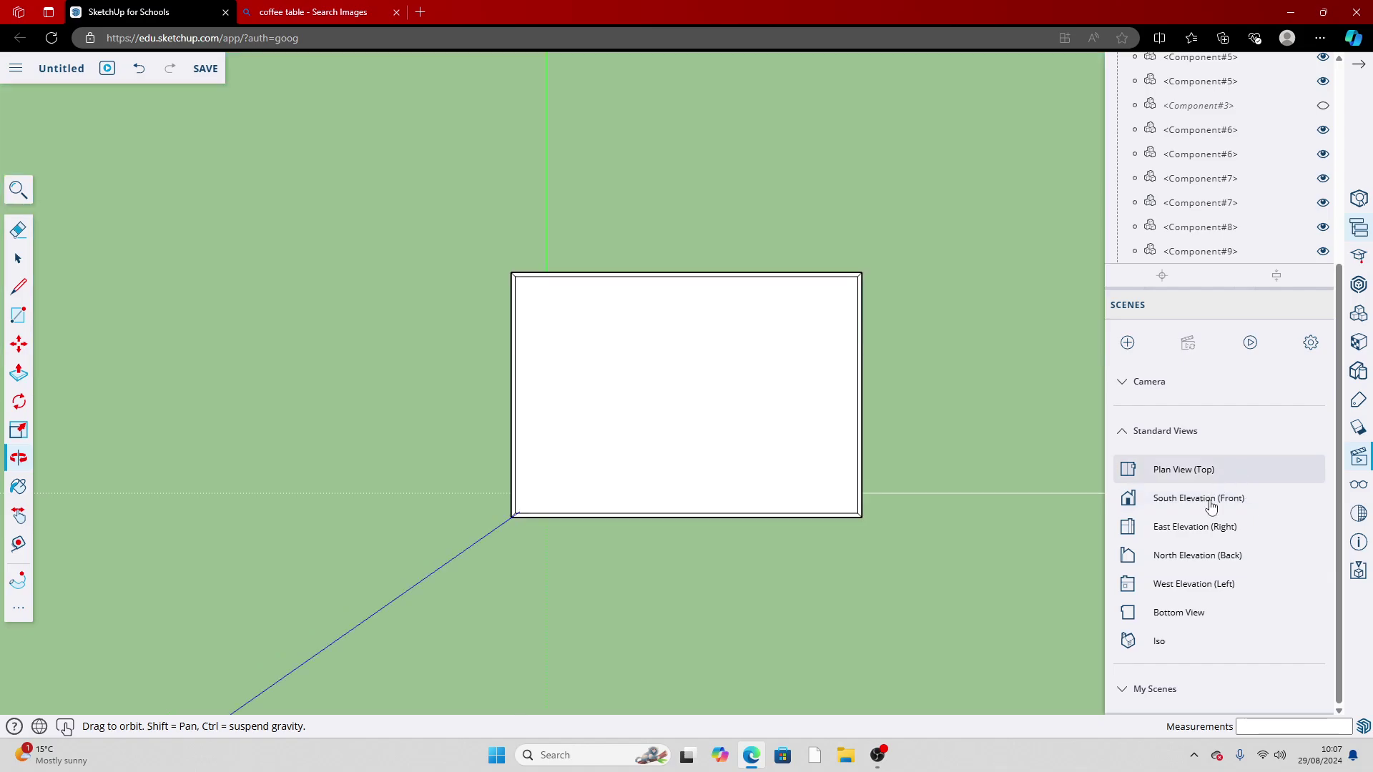
# Return to a perspective view of the table and compare it with the coffee table reference image
pyautogui.click(1362, 66)
pyautogui.moveTo(1134, 416); pyautogui.dragTo(1021, 448)
pyautogui.click(323, 10)
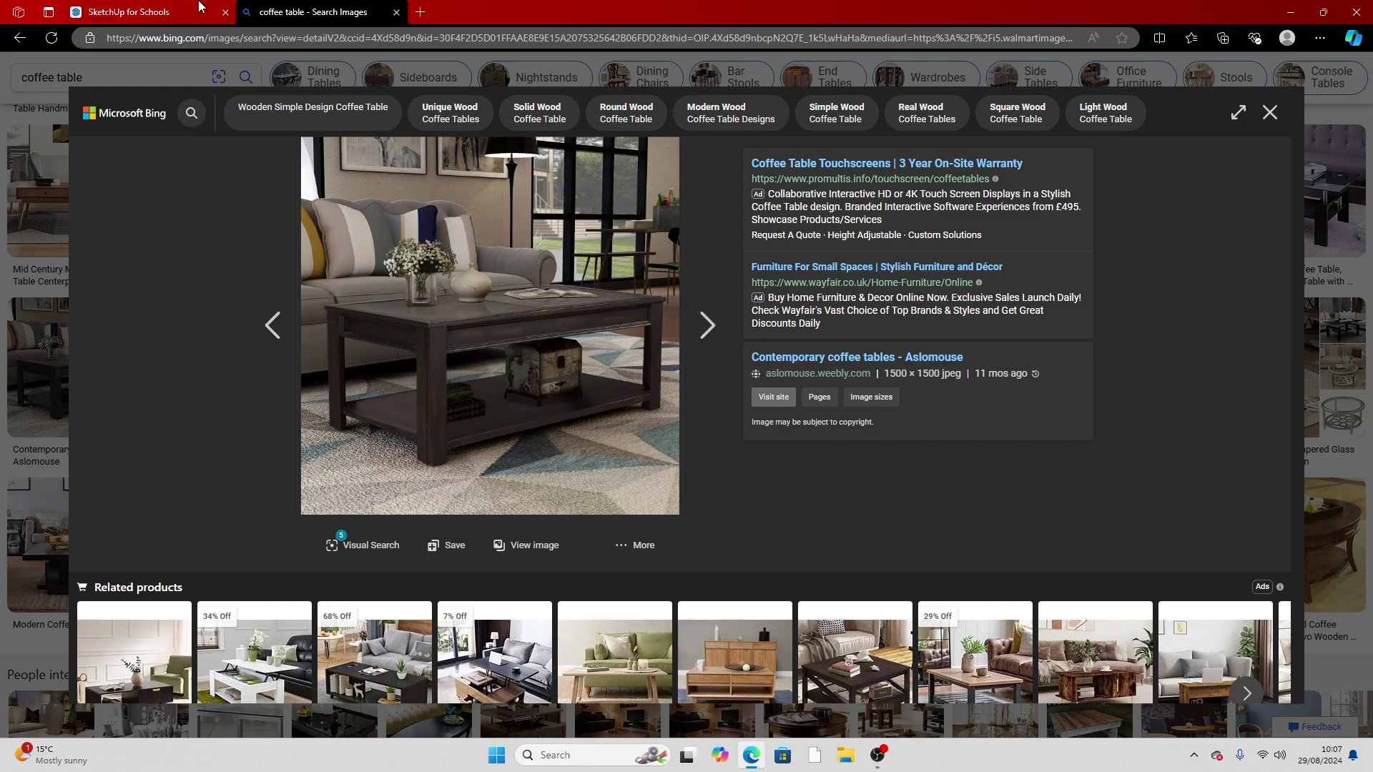
pyautogui.click(172, 7)
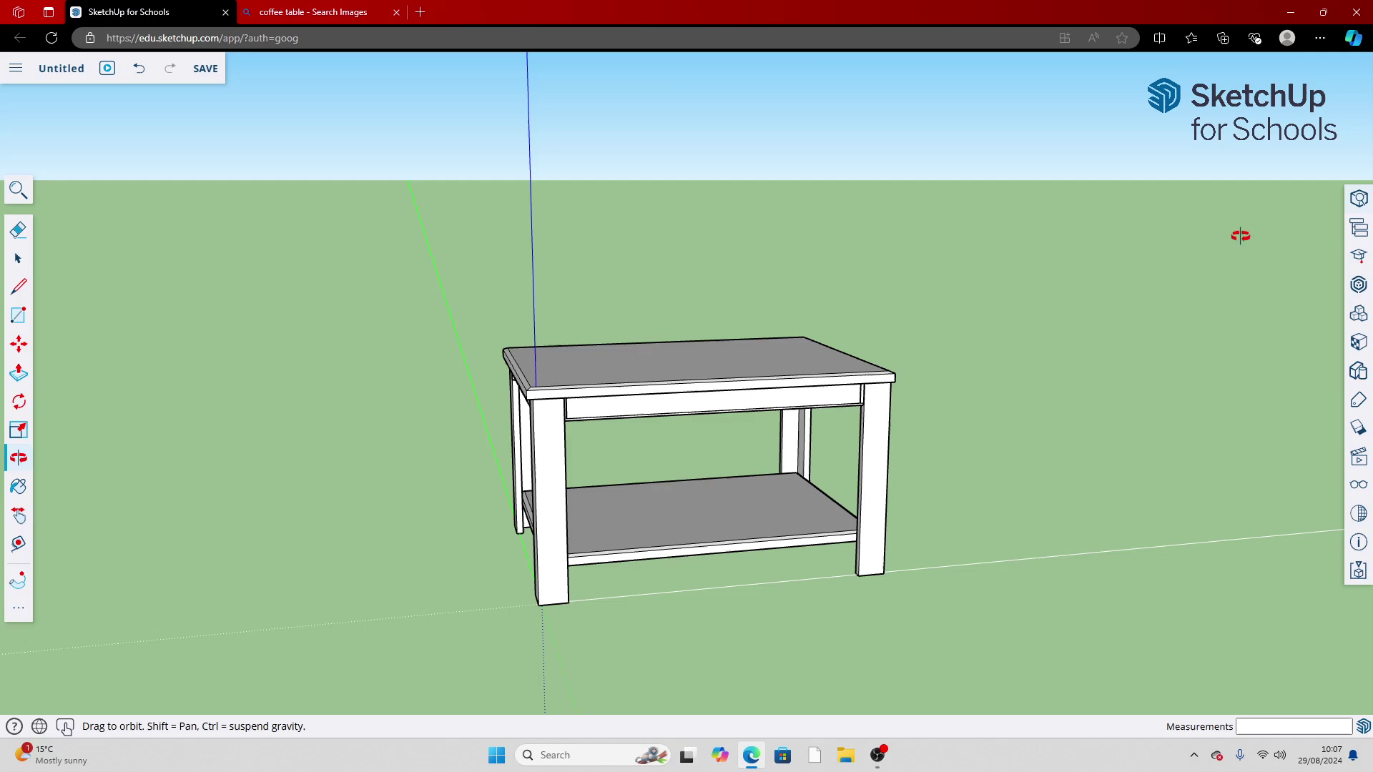
pyautogui.moveTo(1239, 236); pyautogui.dragTo(678, 155)
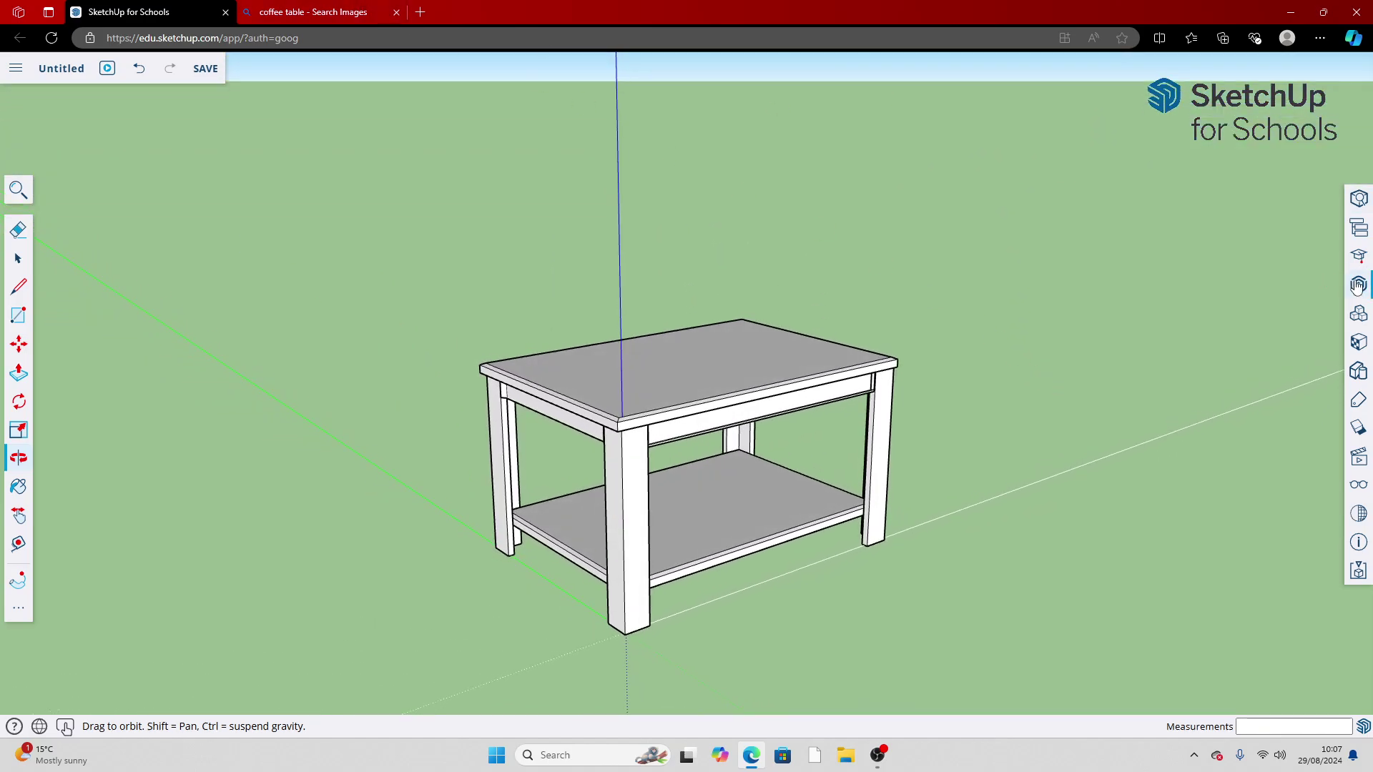
# Paint the tabletop with the light wood-grain material from the Synthetic Surfaces library category
pyautogui.click(1359, 343)
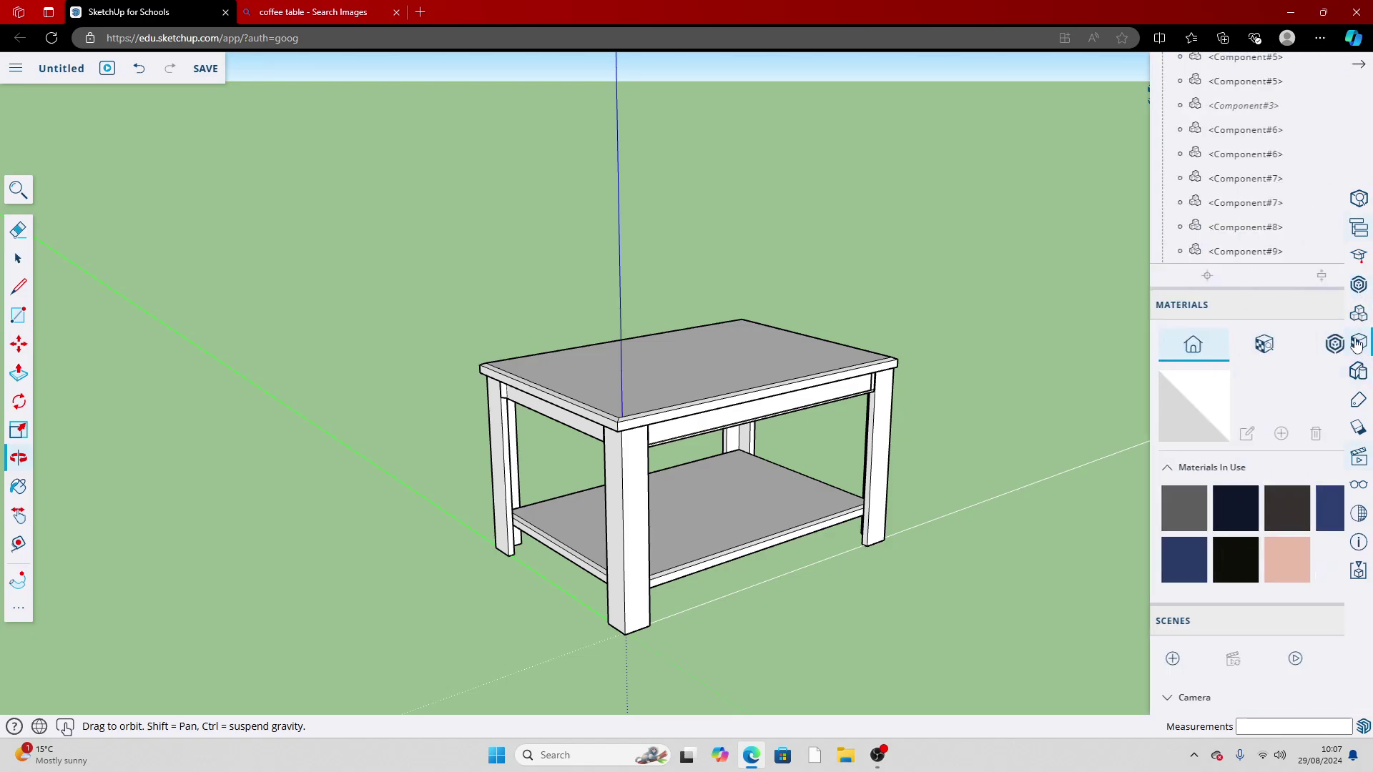
pyautogui.scroll(-5, 1241, 506)
pyautogui.scroll(8, 1215, 465)
pyautogui.scroll(-5, 1208, 429)
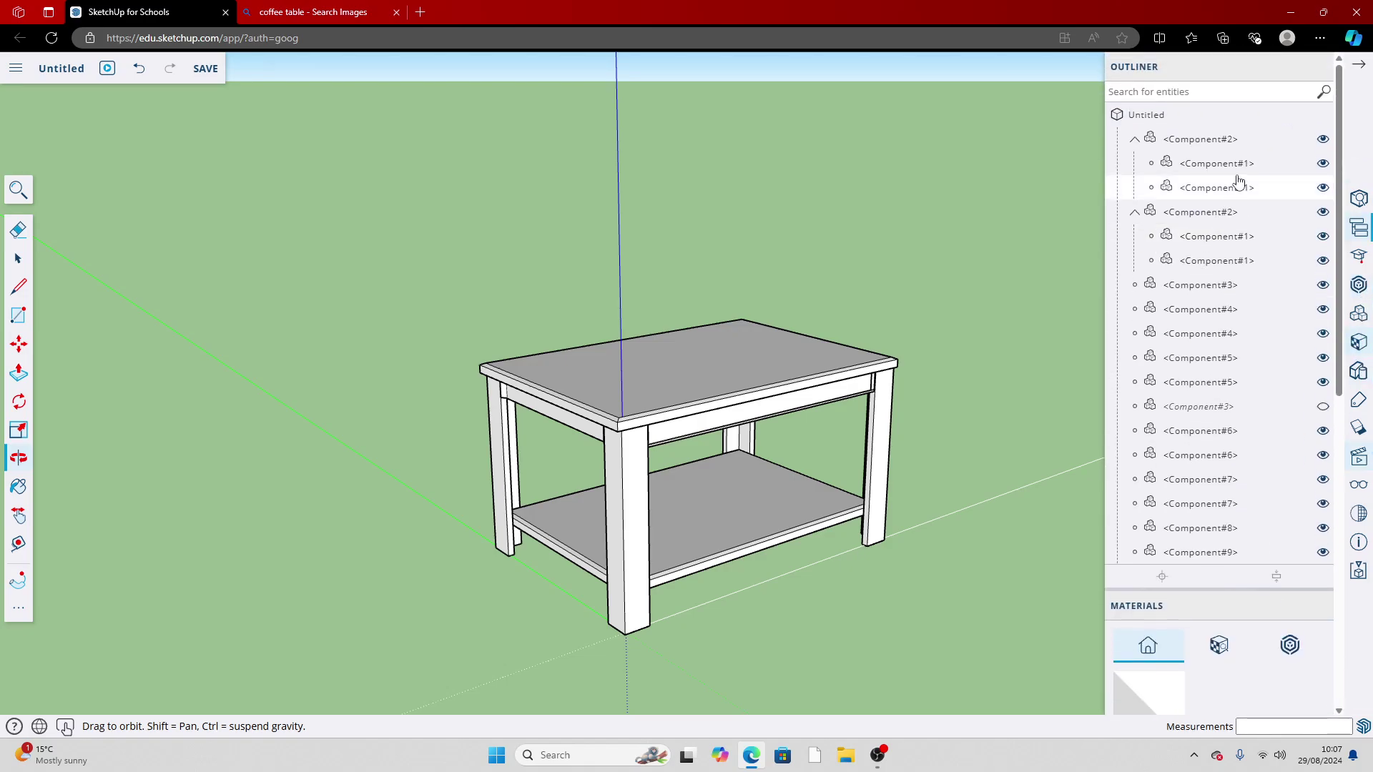
pyautogui.click(1218, 287)
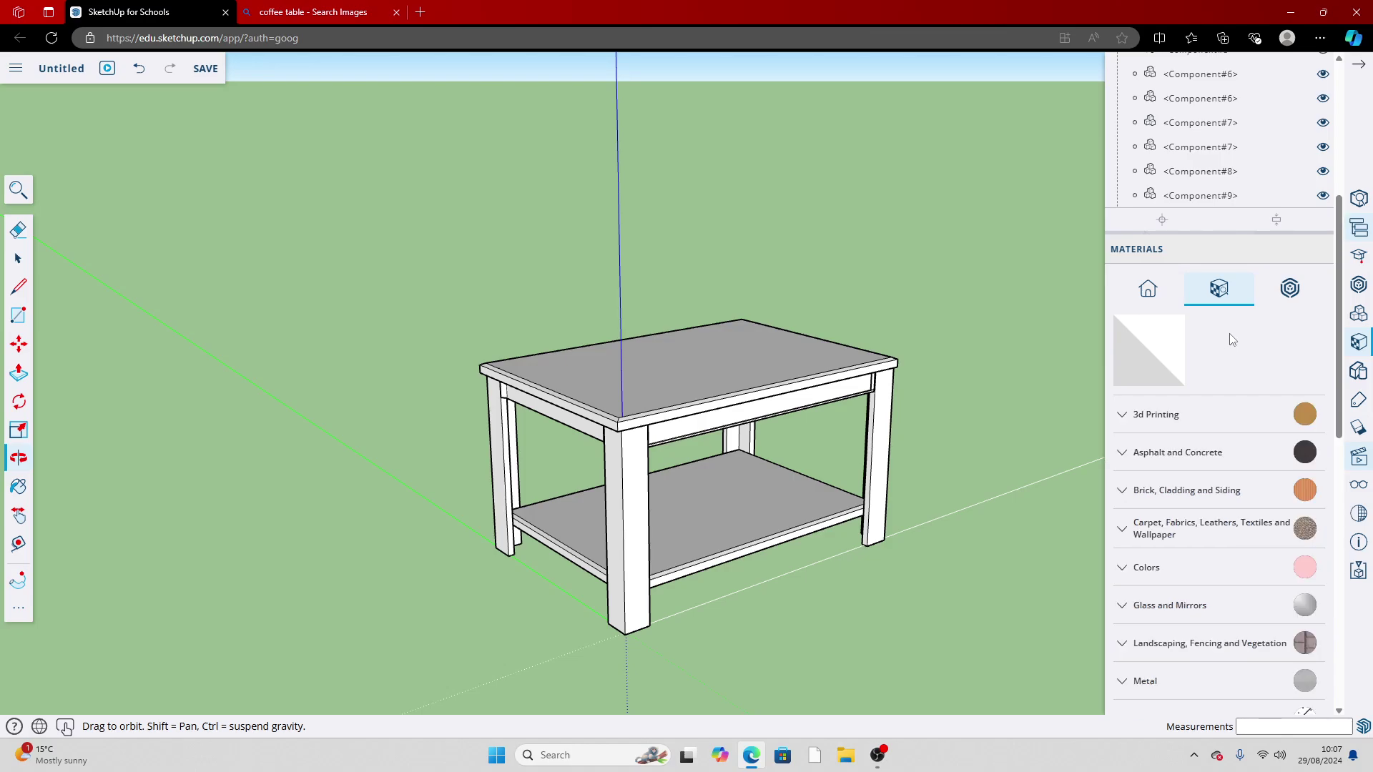
pyautogui.scroll(-3, 1198, 465)
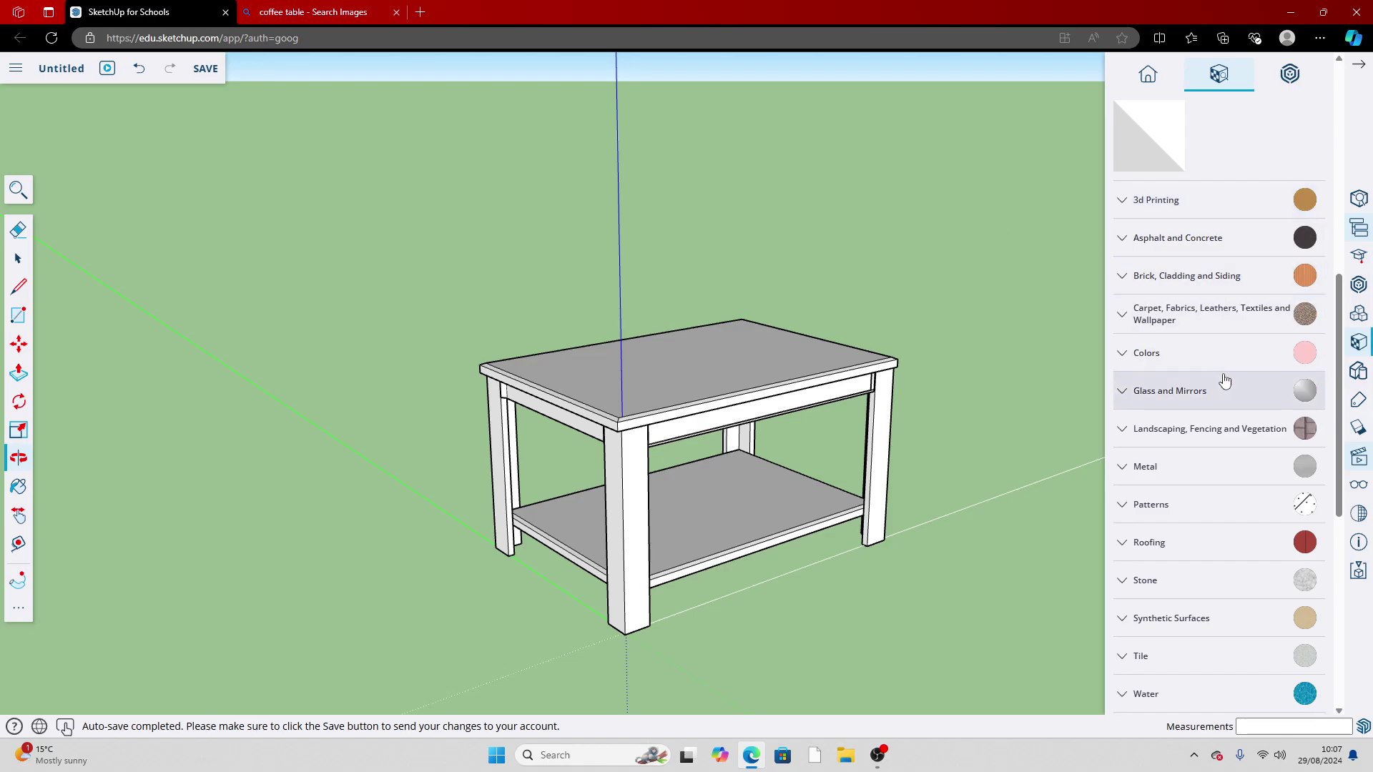
pyautogui.scroll(-3, 1237, 425)
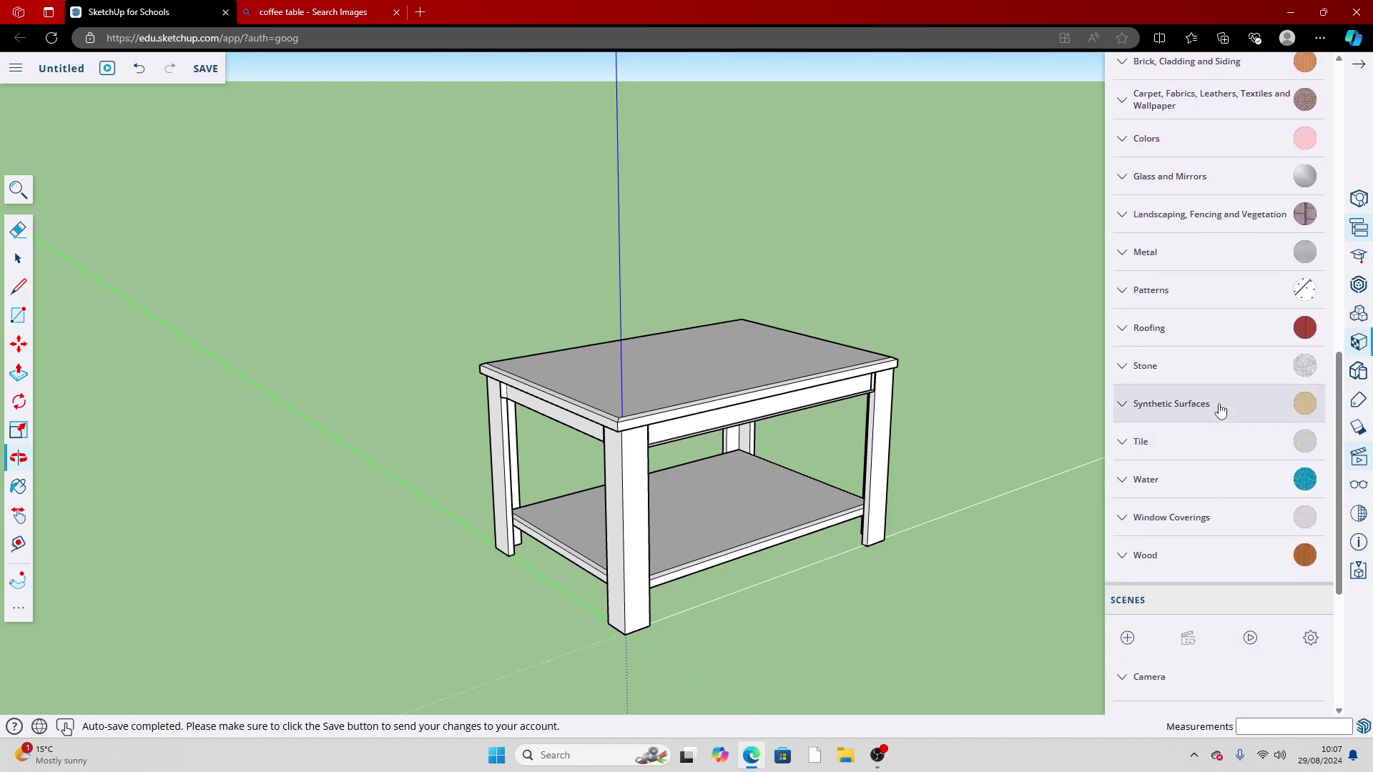
pyautogui.click(1179, 403)
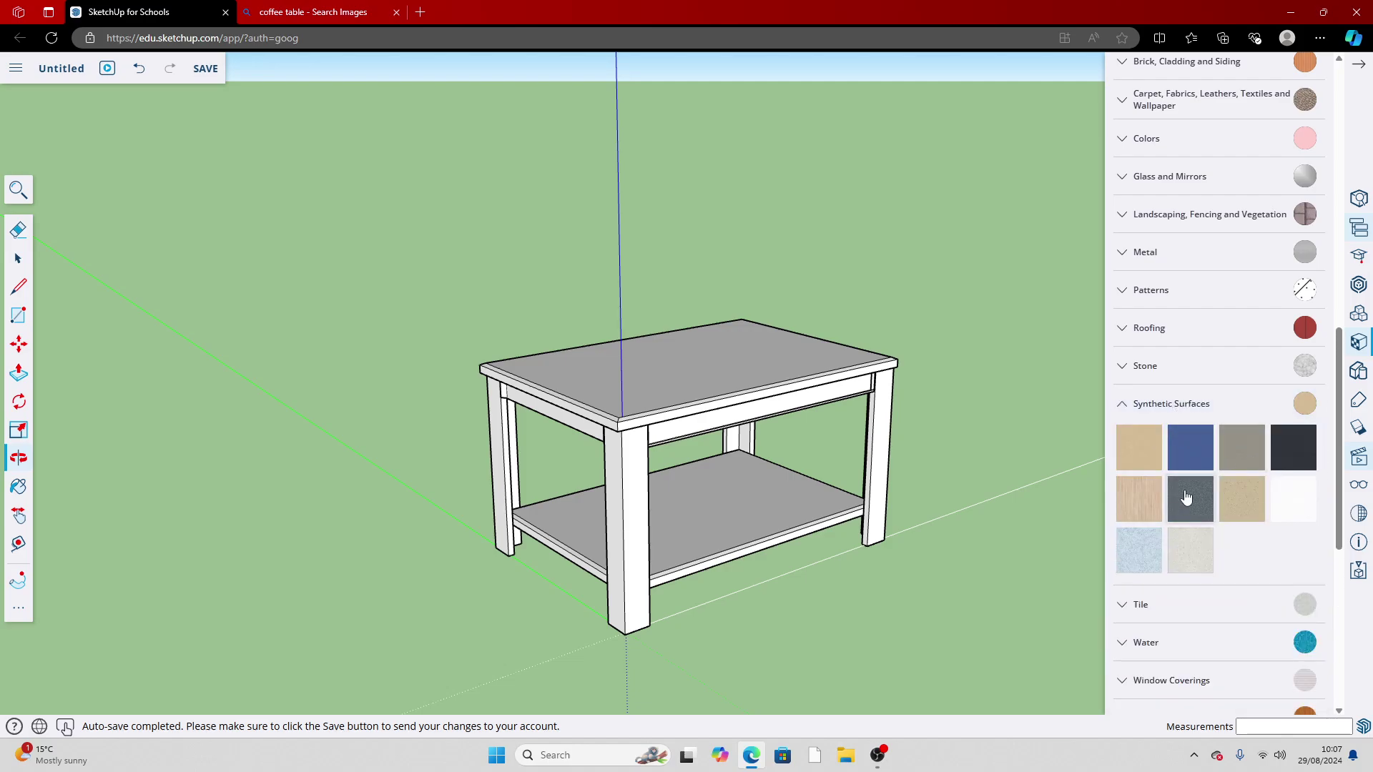
pyautogui.click(1140, 499)
pyautogui.click(685, 384)
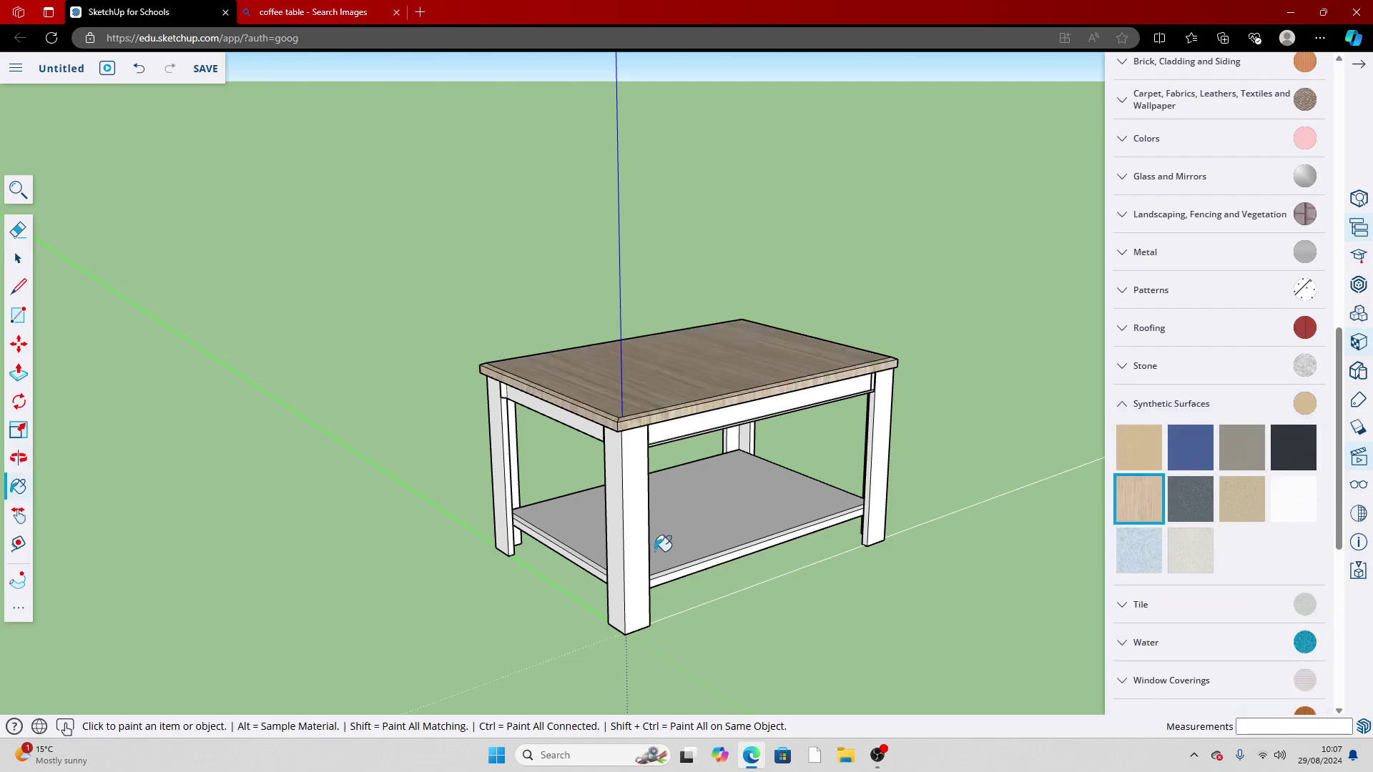
# Paint the lower shelf with the same wood-grain material as the tabletop
pyautogui.scroll(3, 631, 466)
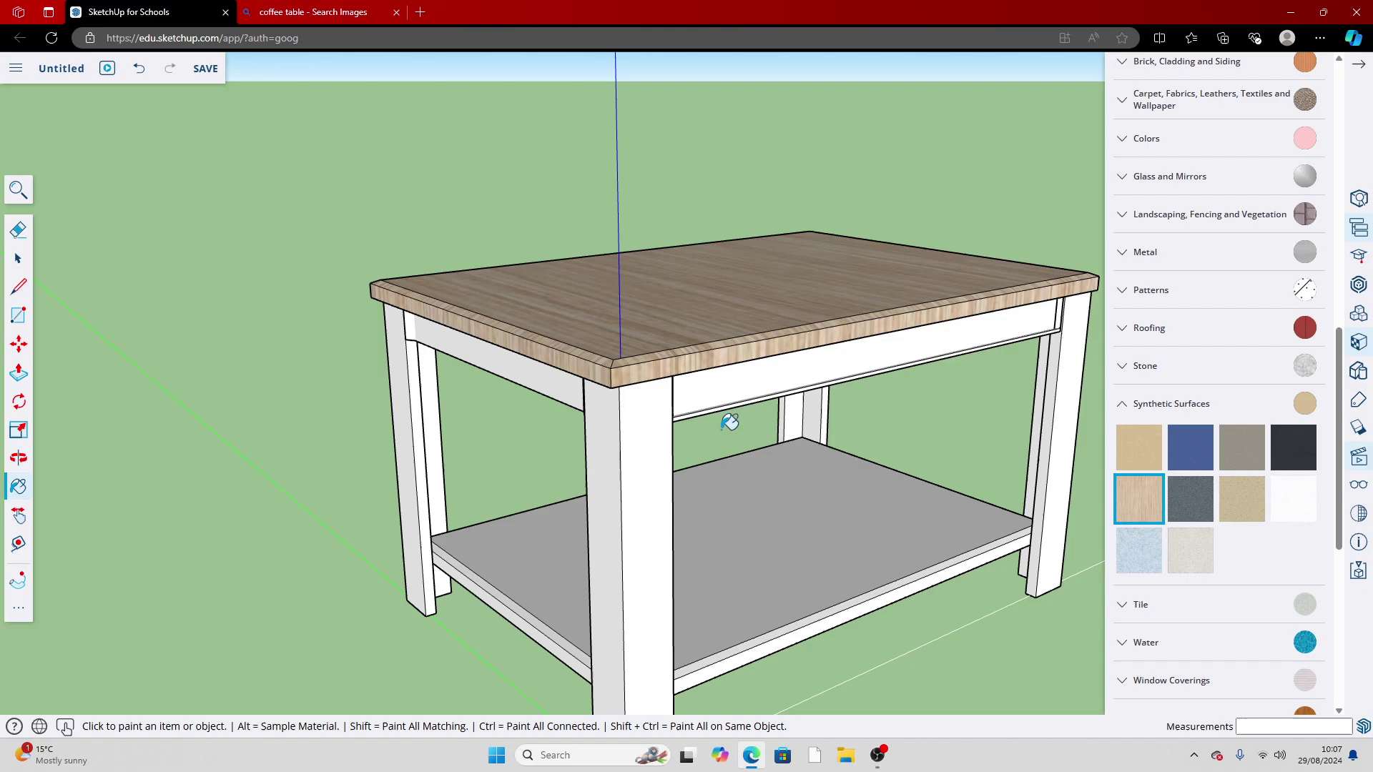
pyautogui.click(855, 518)
pyautogui.scroll(-3, 715, 657)
pyautogui.scroll(-3, 913, 670)
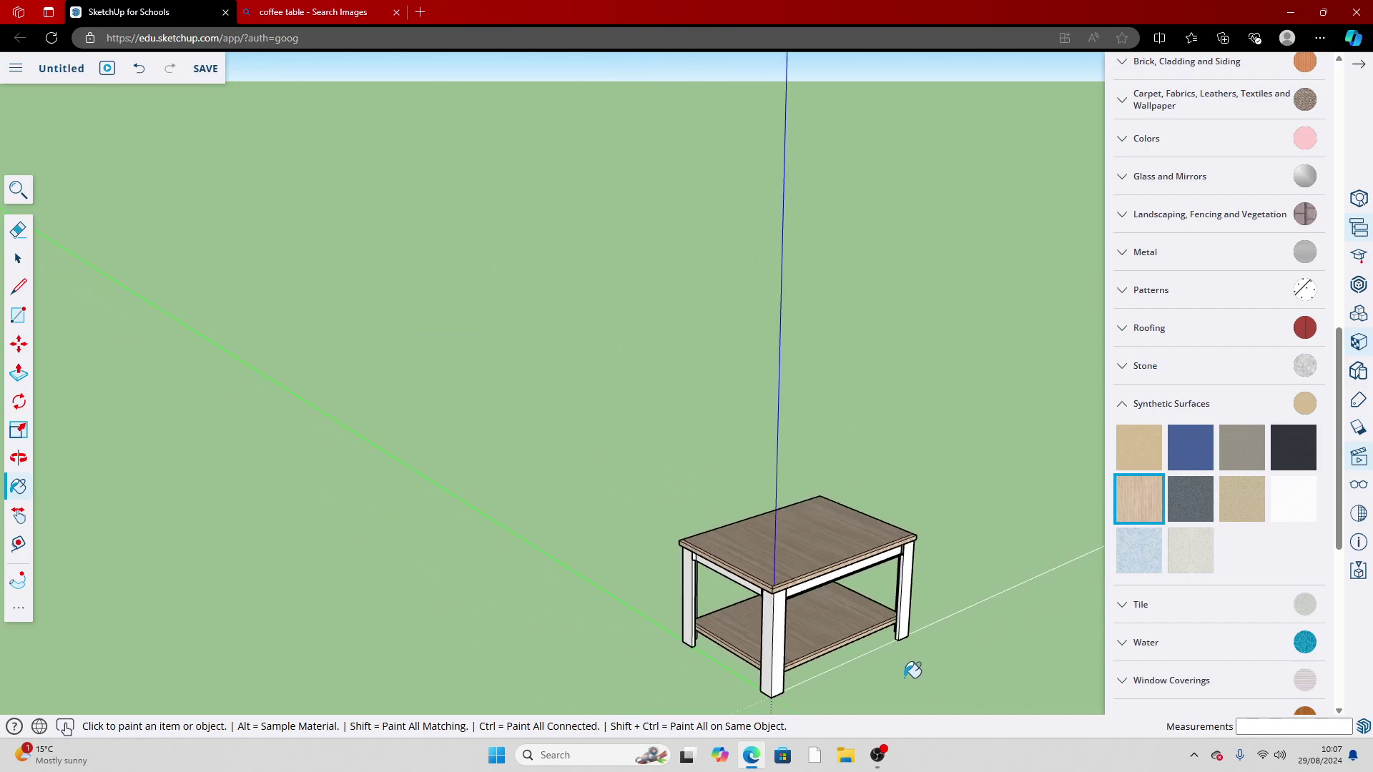
# Try the Formica Laminate Dark material from Synthetic Surfaces on the front pair of legs
pyautogui.scroll(1, 913, 670)
pyautogui.click(1293, 446)
pyautogui.scroll(2, 723, 643)
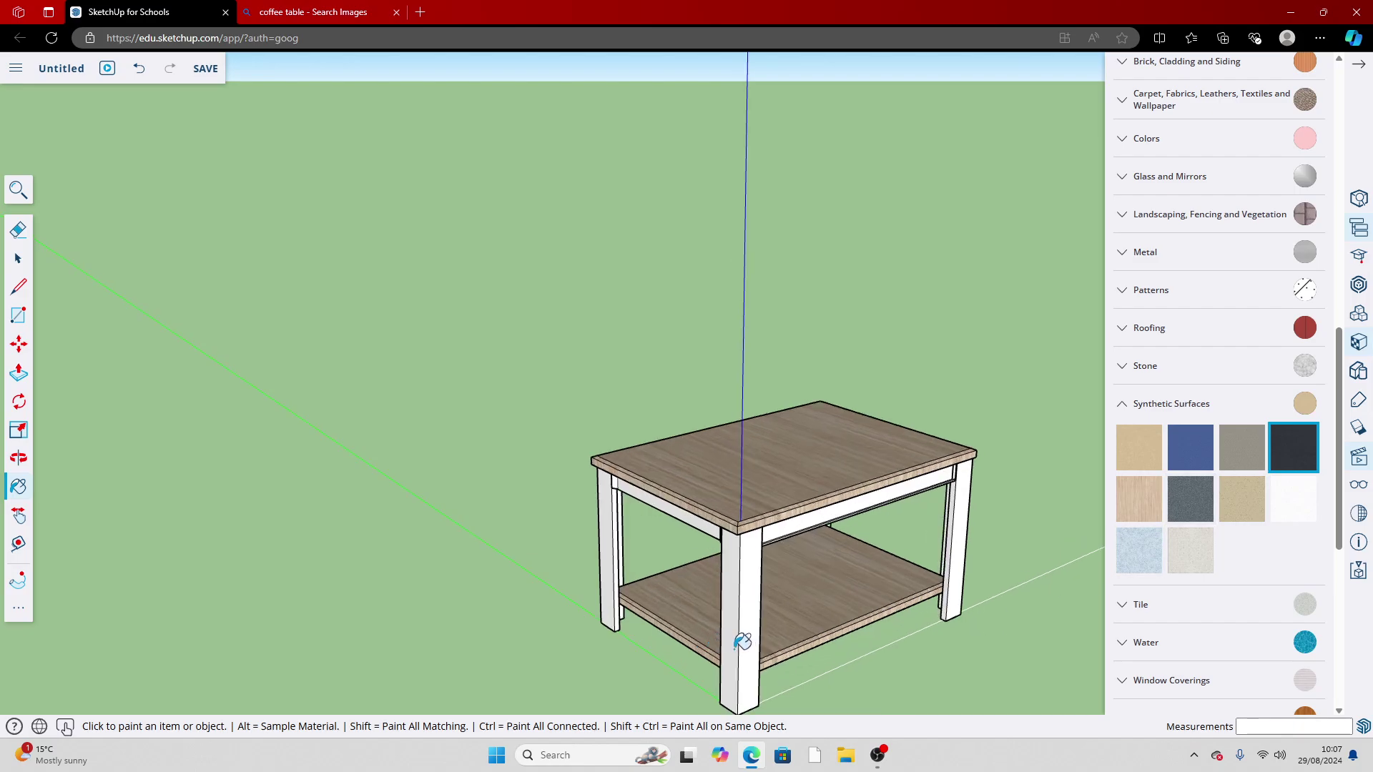
pyautogui.click(742, 641)
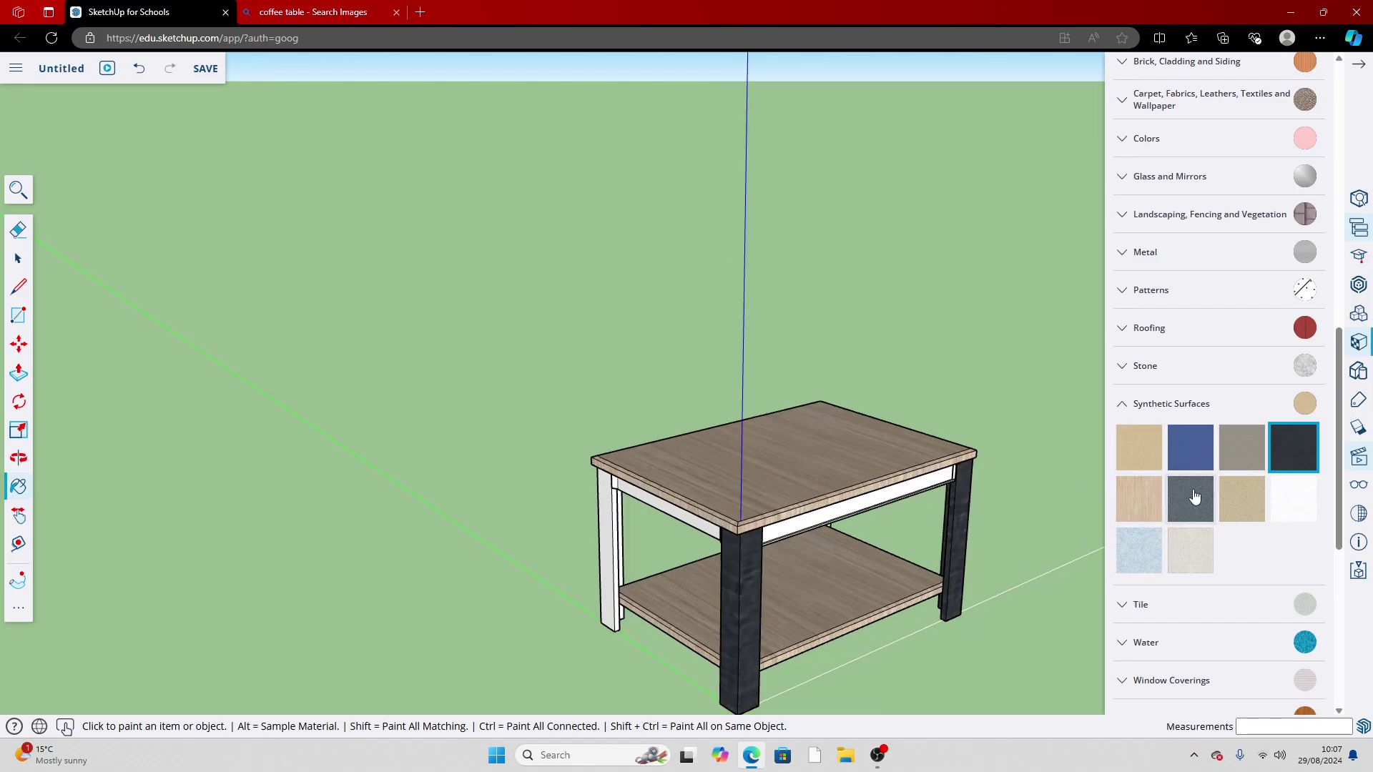
# Paint both pairs of legs with a solid dark grey from the Colors material category
pyautogui.scroll(1, 1194, 495)
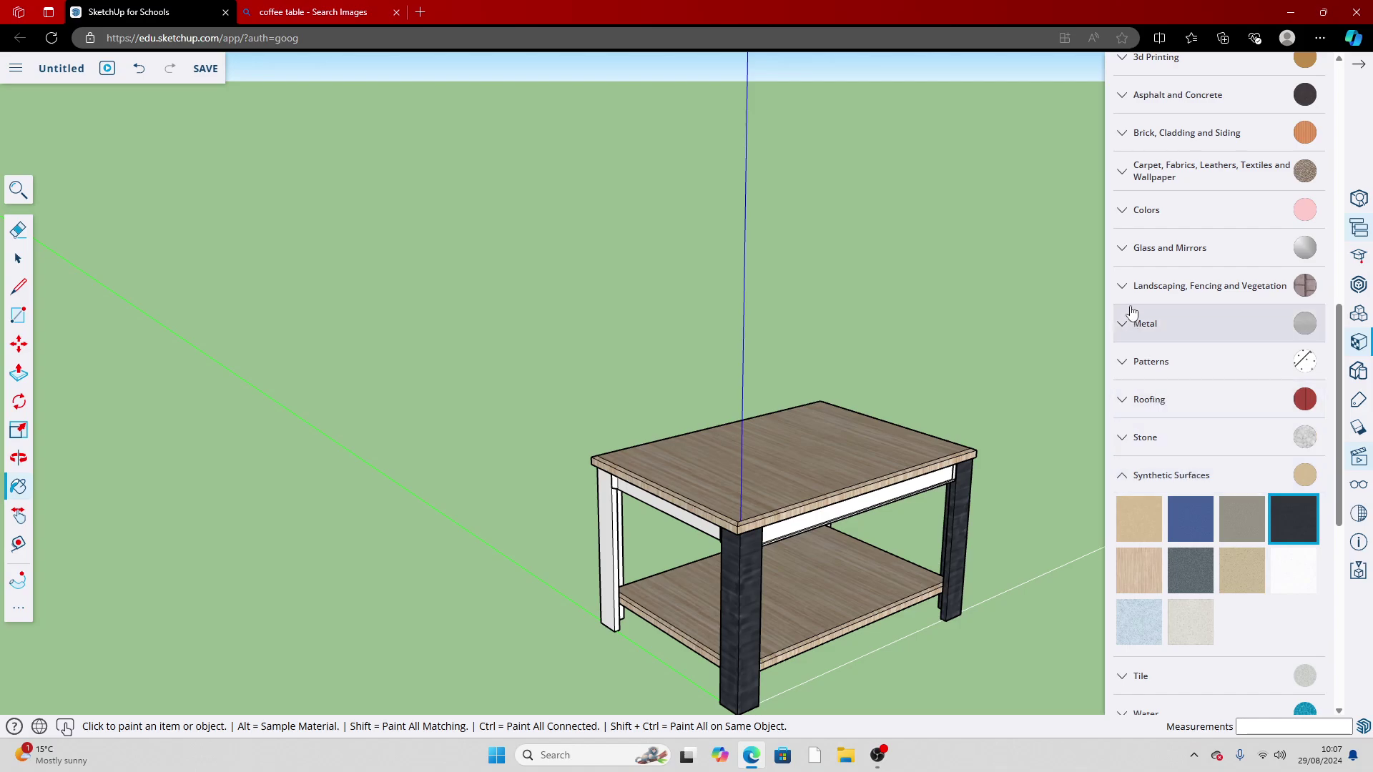
pyautogui.click(1184, 97)
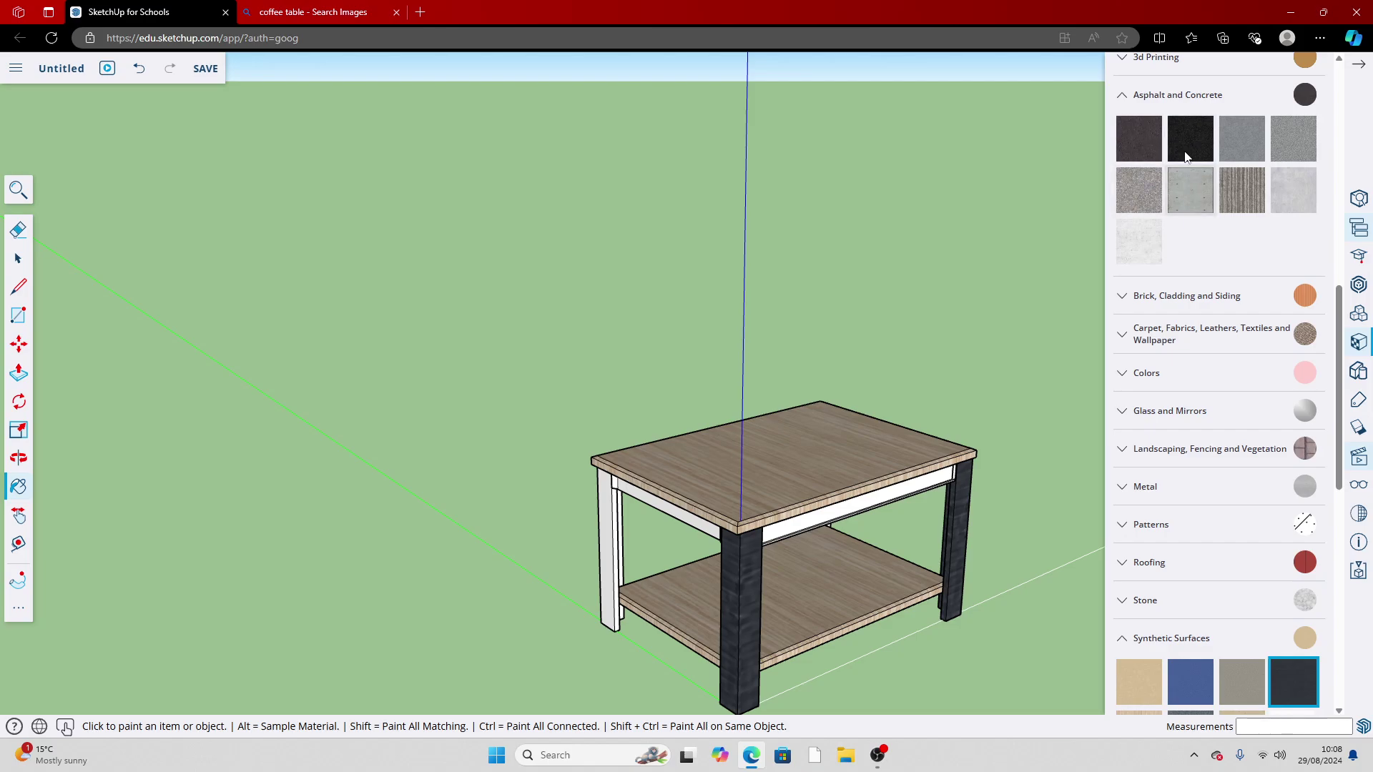
pyautogui.click(1186, 96)
pyautogui.scroll(-5, 1216, 439)
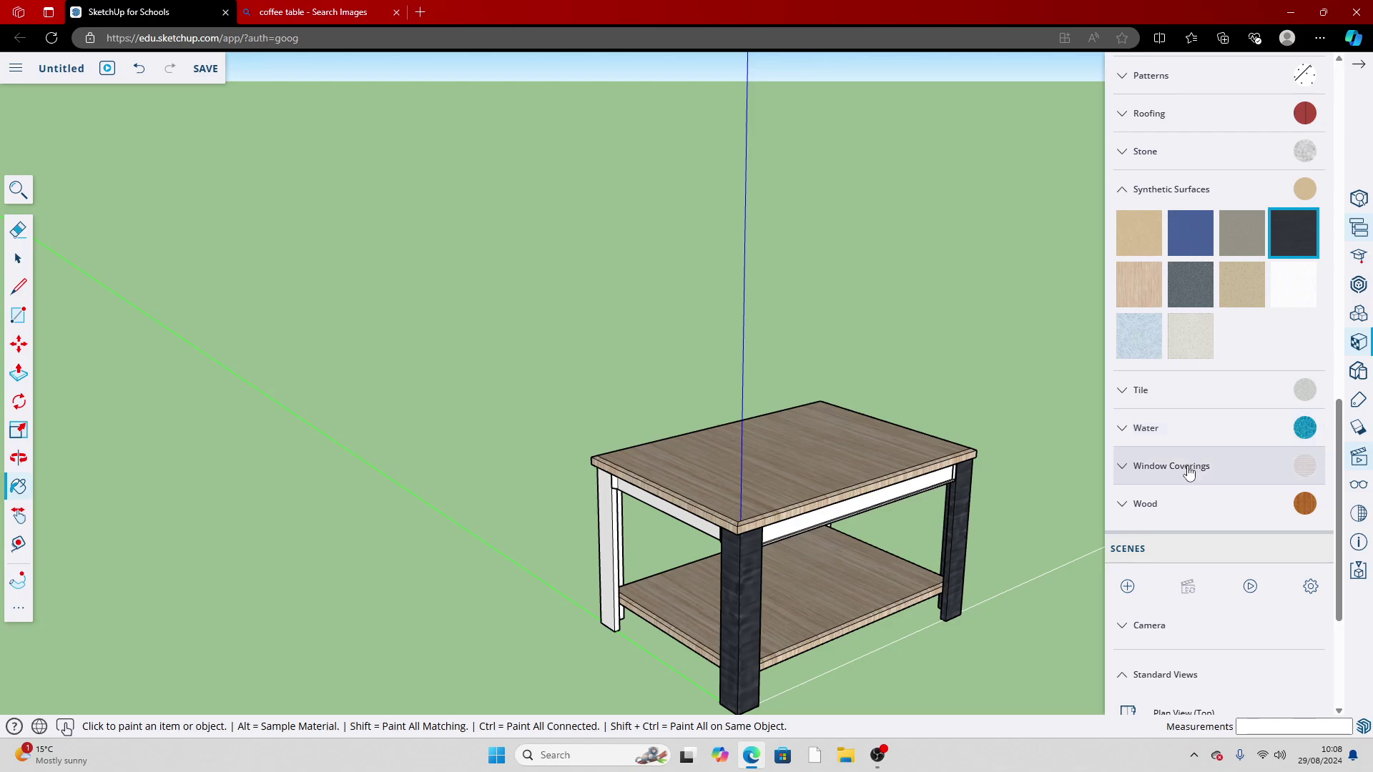
pyautogui.scroll(-3, 1198, 486)
pyautogui.scroll(8, 1185, 400)
pyautogui.scroll(2, 1194, 259)
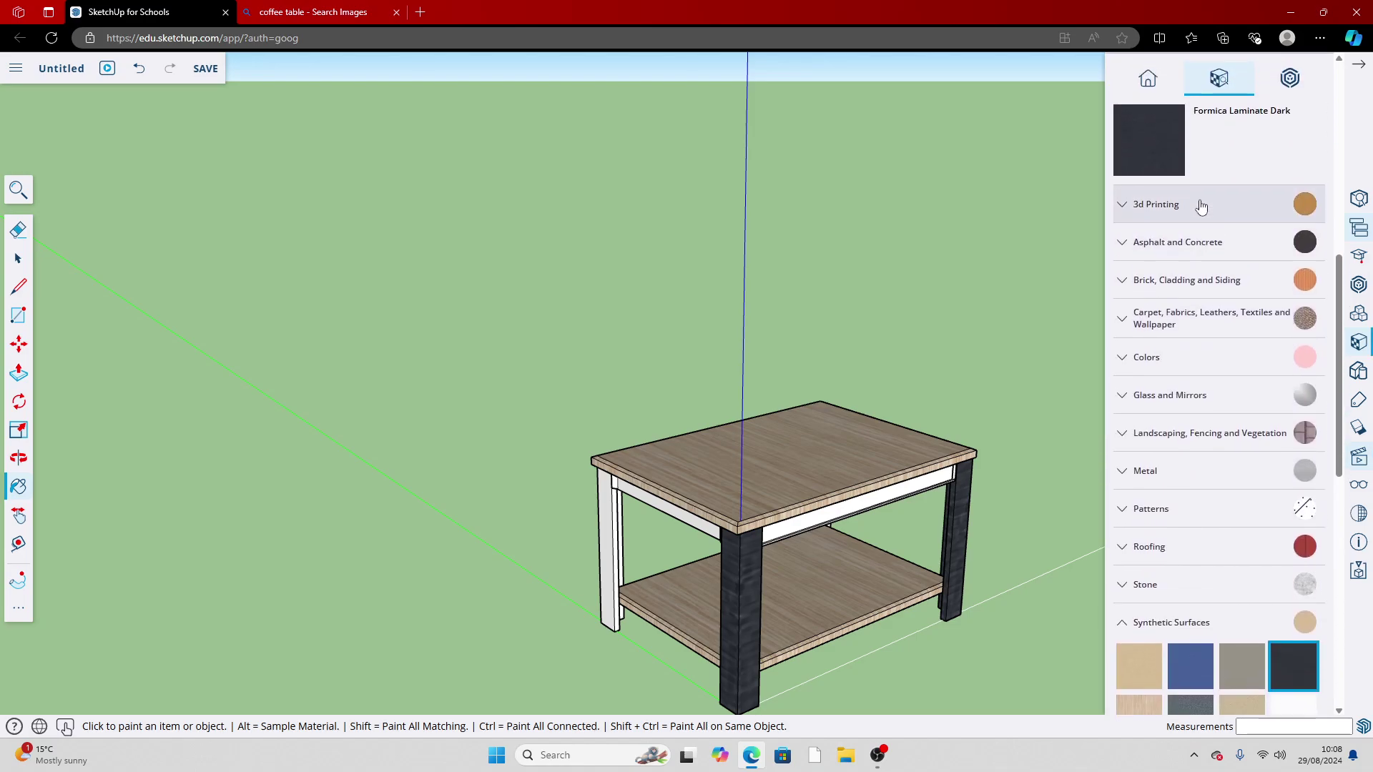
pyautogui.click(1213, 425)
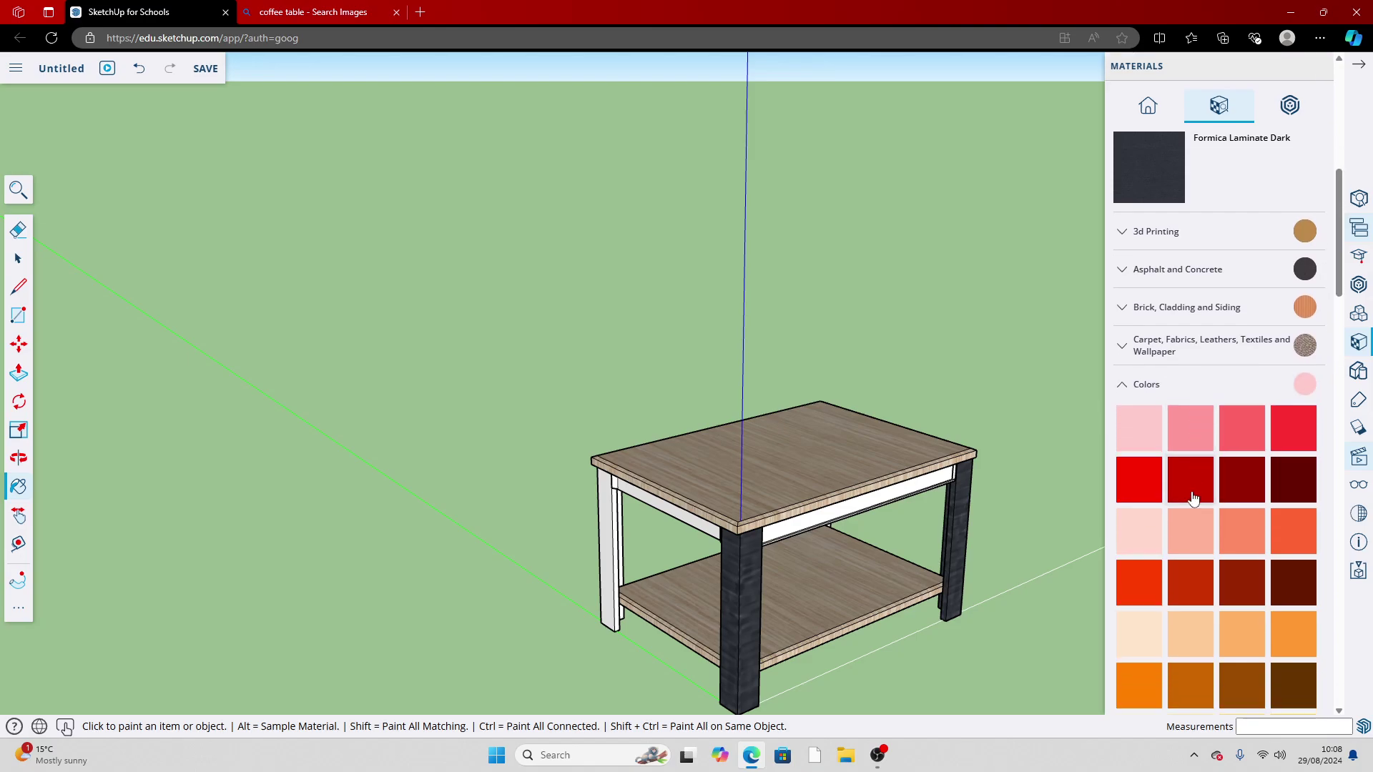
pyautogui.scroll(-14, 1186, 550)
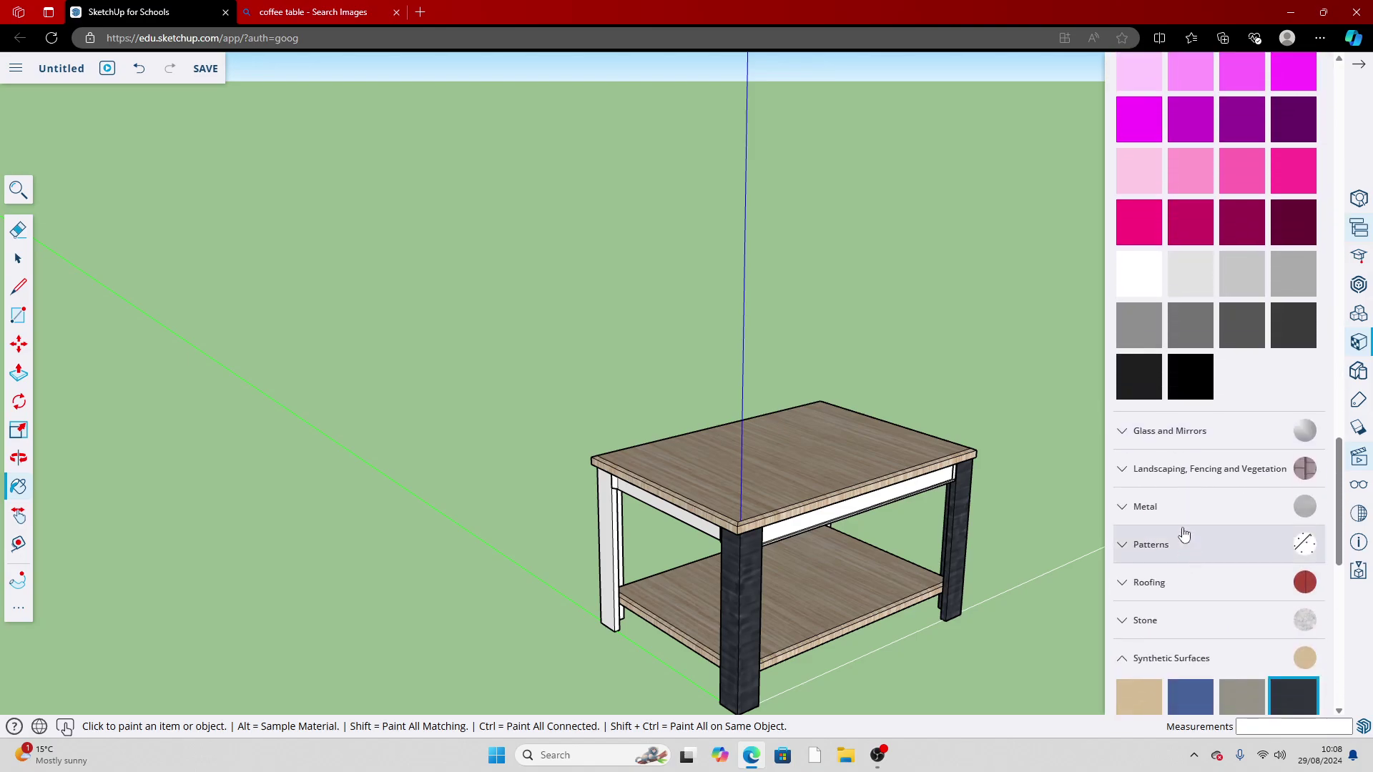
pyautogui.click(1248, 334)
pyautogui.click(744, 582)
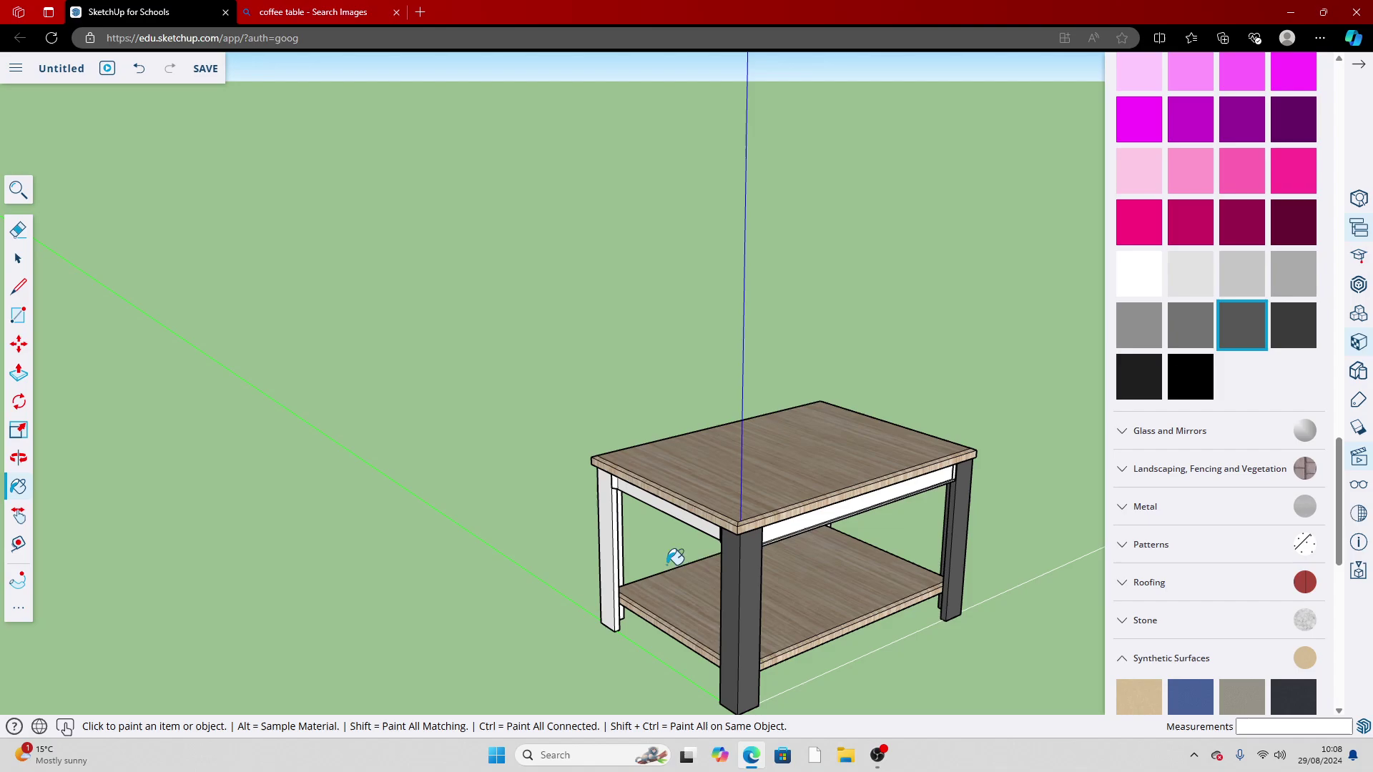
pyautogui.click(620, 547)
# Paint the rails on the two visible sides of the table and their corner wedge with the same dark grey
pyautogui.click(674, 504)
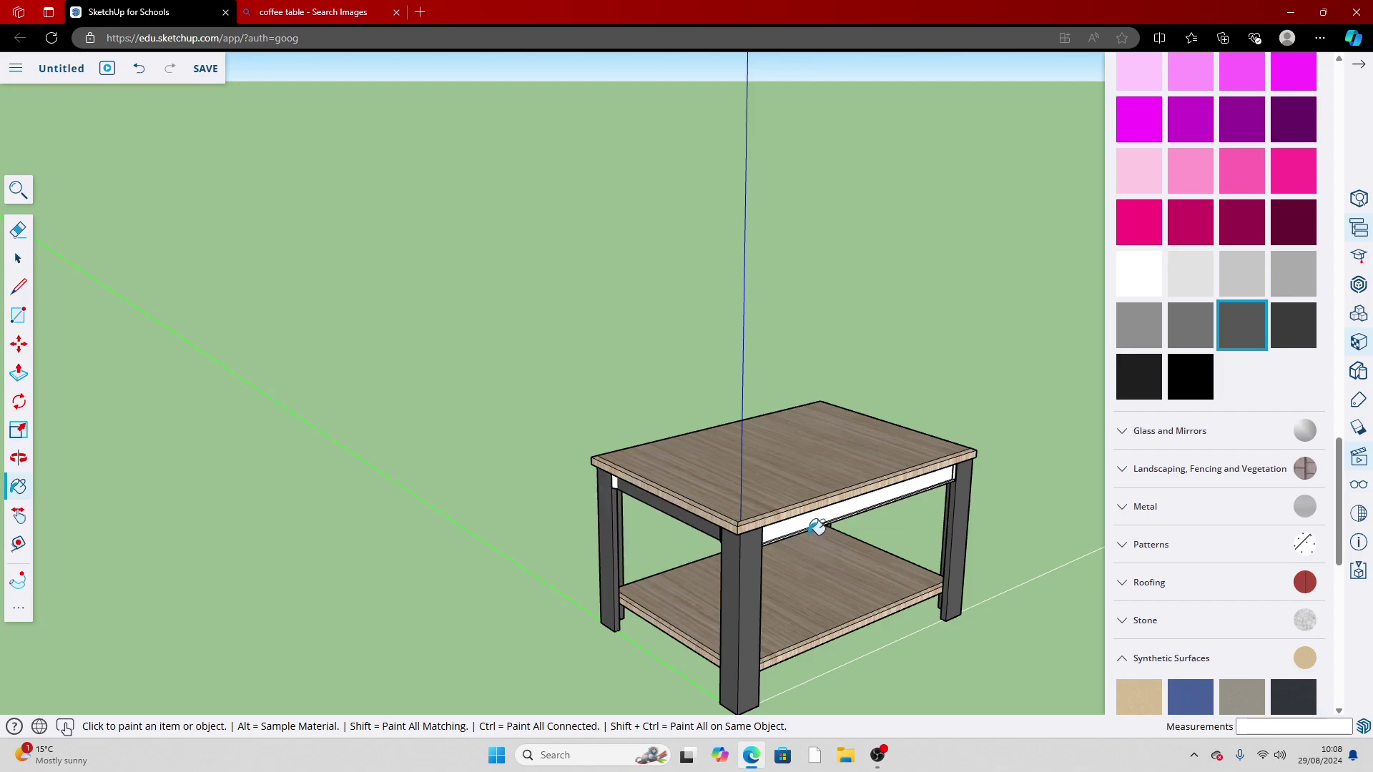
pyautogui.click(800, 521)
pyautogui.scroll(5, 615, 480)
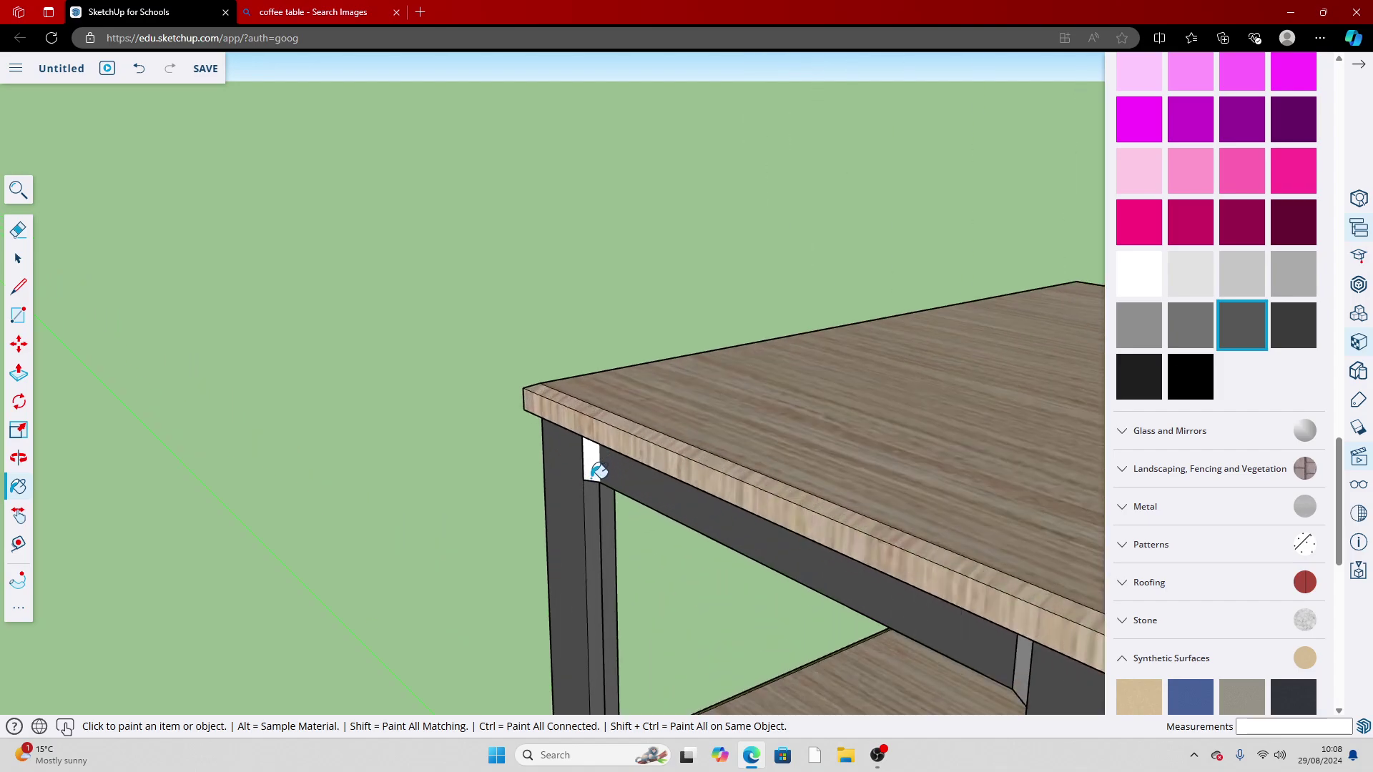
pyautogui.scroll(-5, 598, 469)
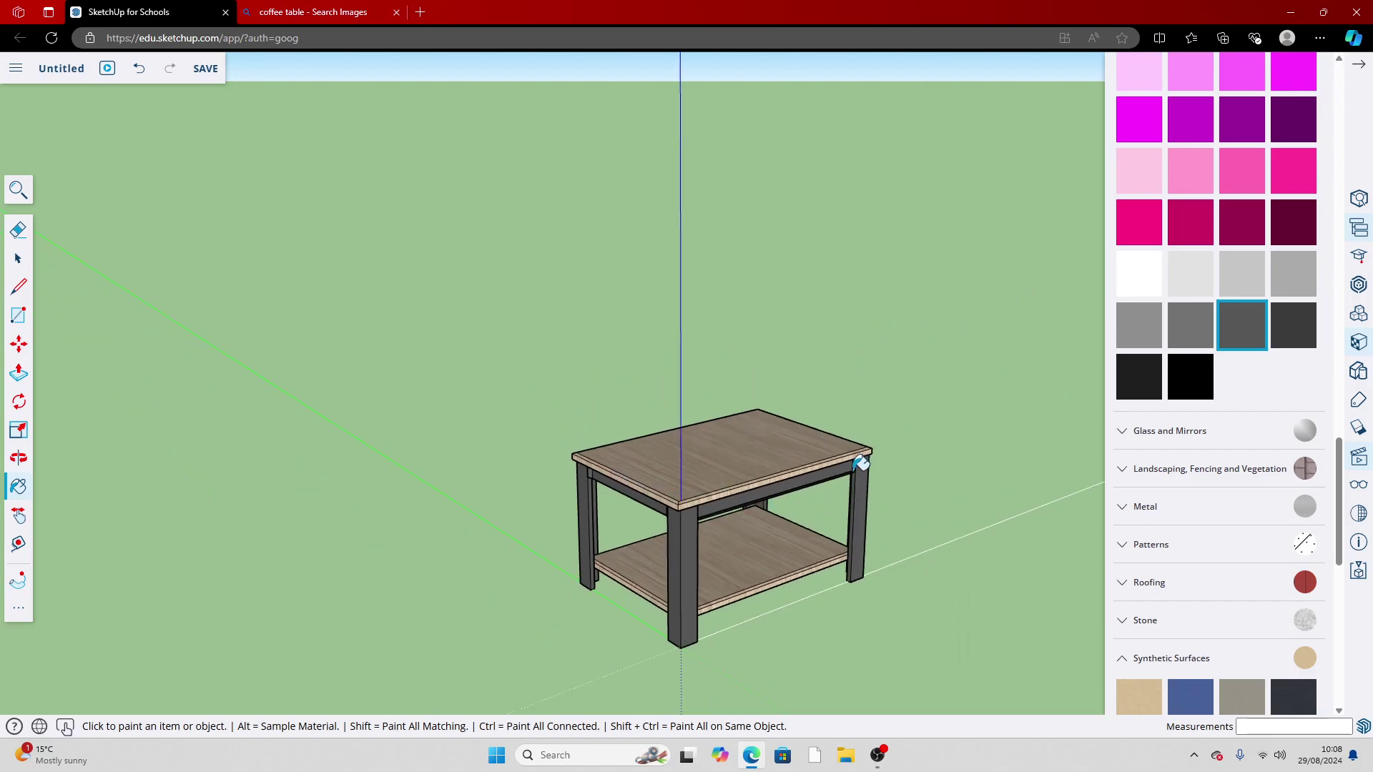
pyautogui.scroll(3, 861, 472)
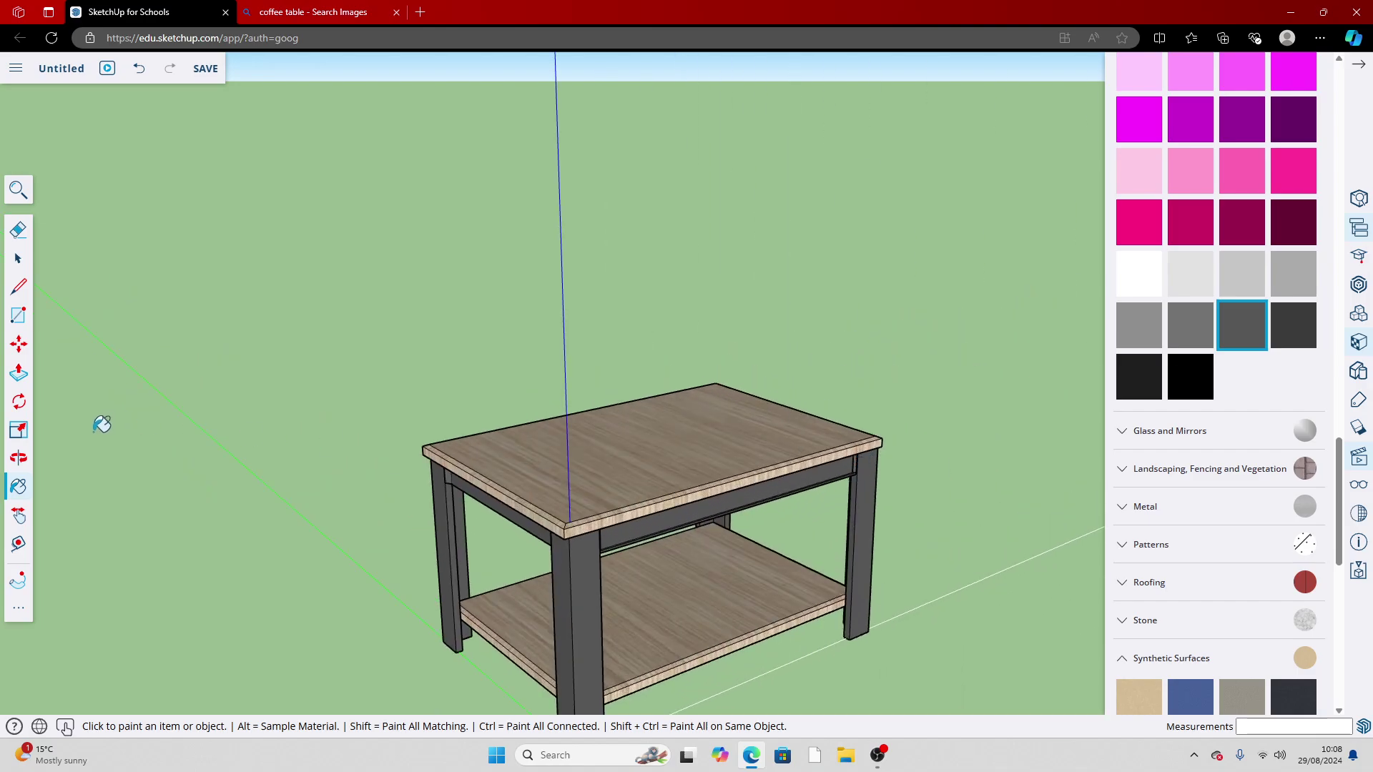
# Paint the rail, wedges and strip on the opposite short side of the table with the same dark grey
pyautogui.click(19, 459)
pyautogui.moveTo(803, 401); pyautogui.dragTo(1201, 386)
pyautogui.click(1248, 324)
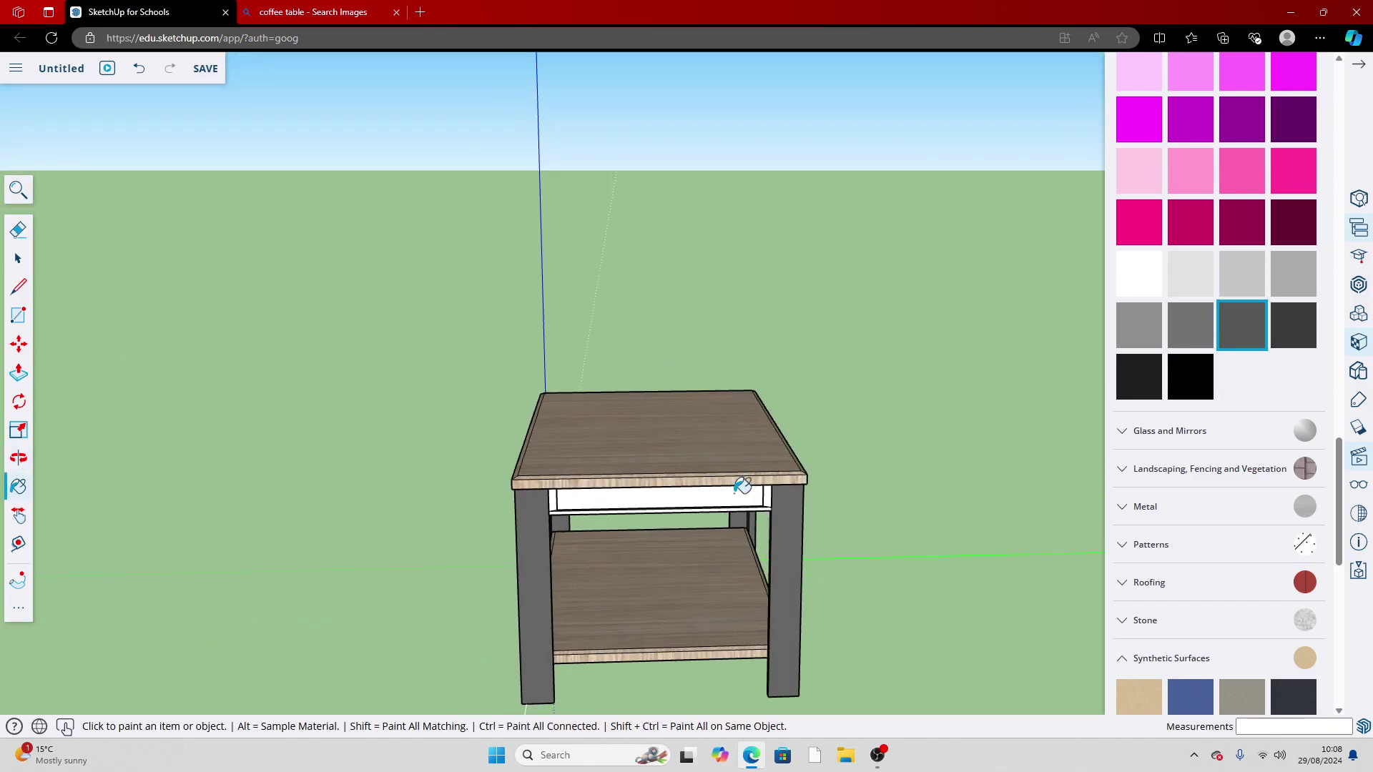
pyautogui.click(736, 494)
pyautogui.scroll(4, 612, 496)
pyautogui.click(572, 492)
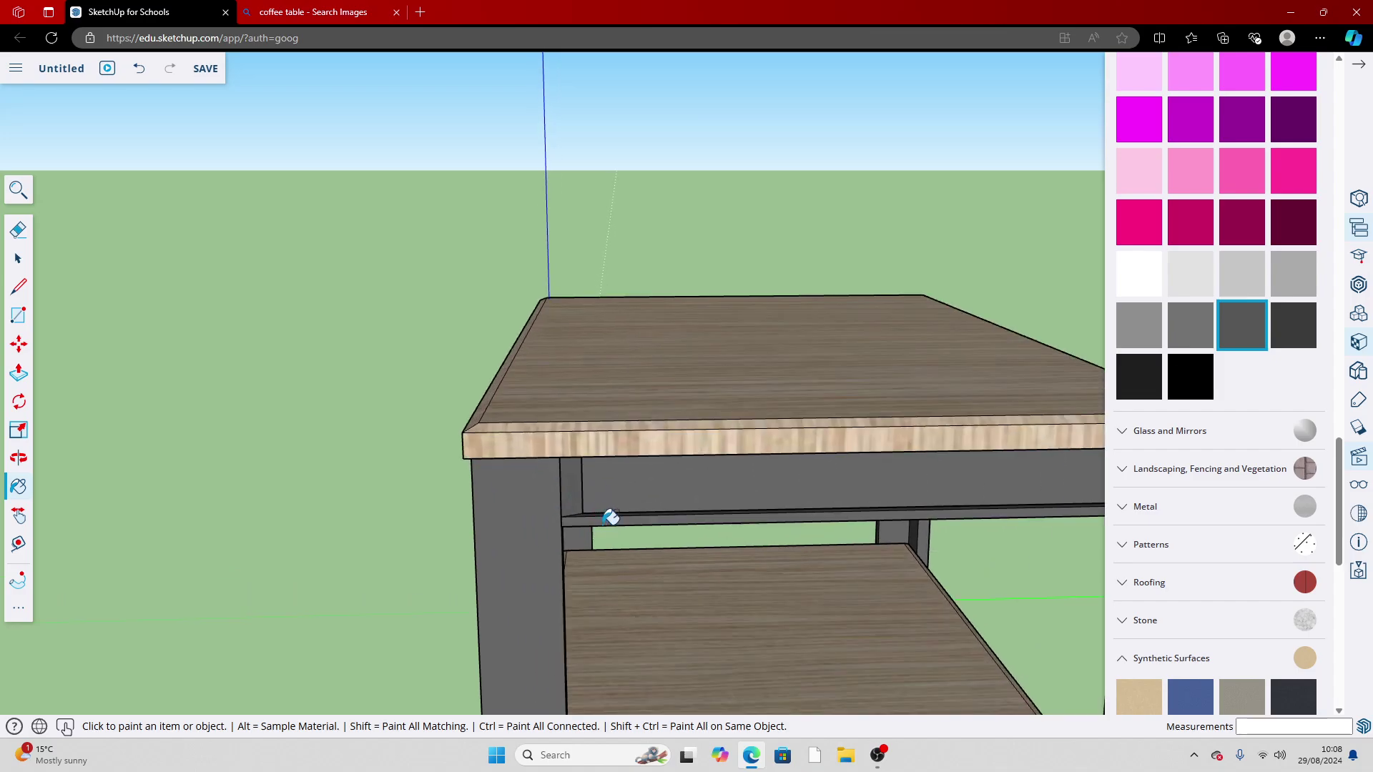
pyautogui.scroll(-5, 980, 539)
# Paint the rail, wedges and strip on the remaining long side of the table with the same dark grey
pyautogui.press('o')
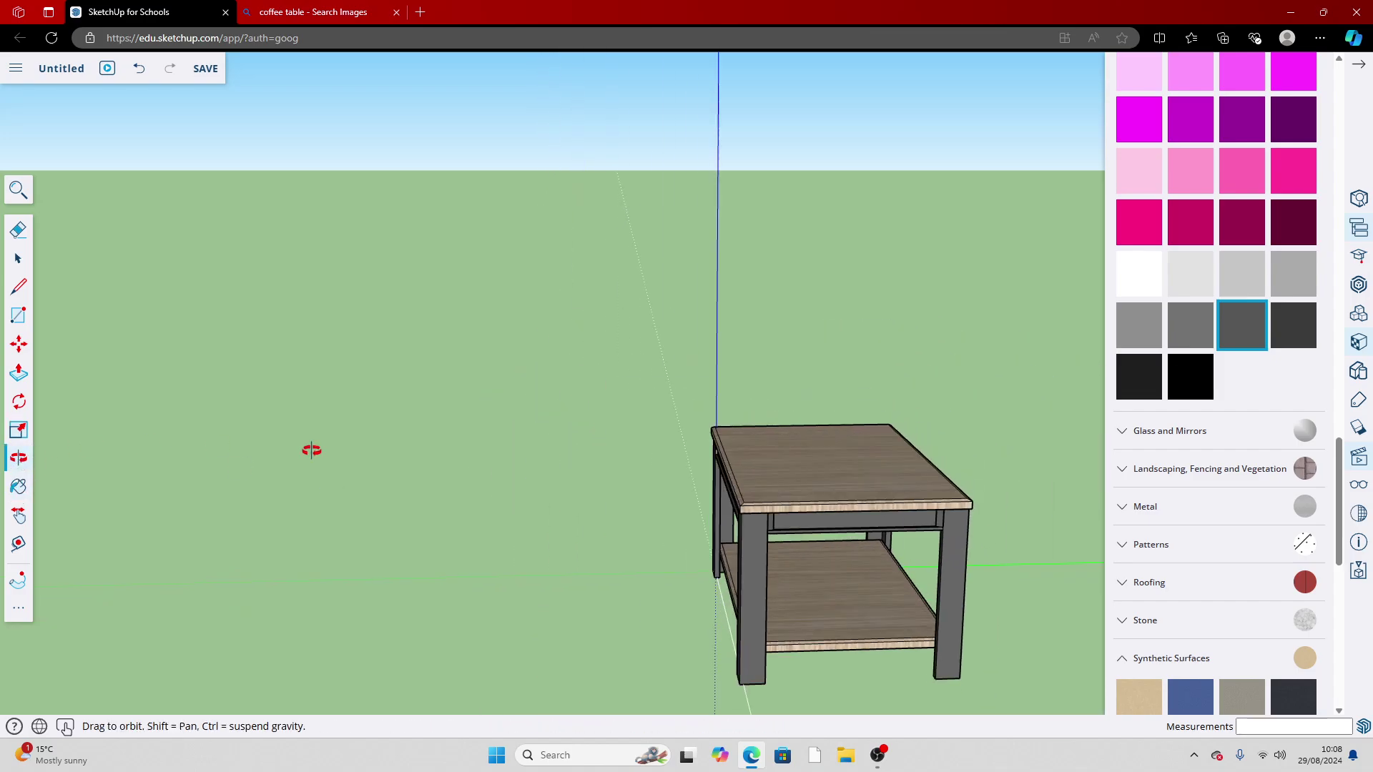
pyautogui.moveTo(760, 453); pyautogui.dragTo(324, 388)
pyautogui.click(1259, 324)
pyautogui.scroll(3, 702, 506)
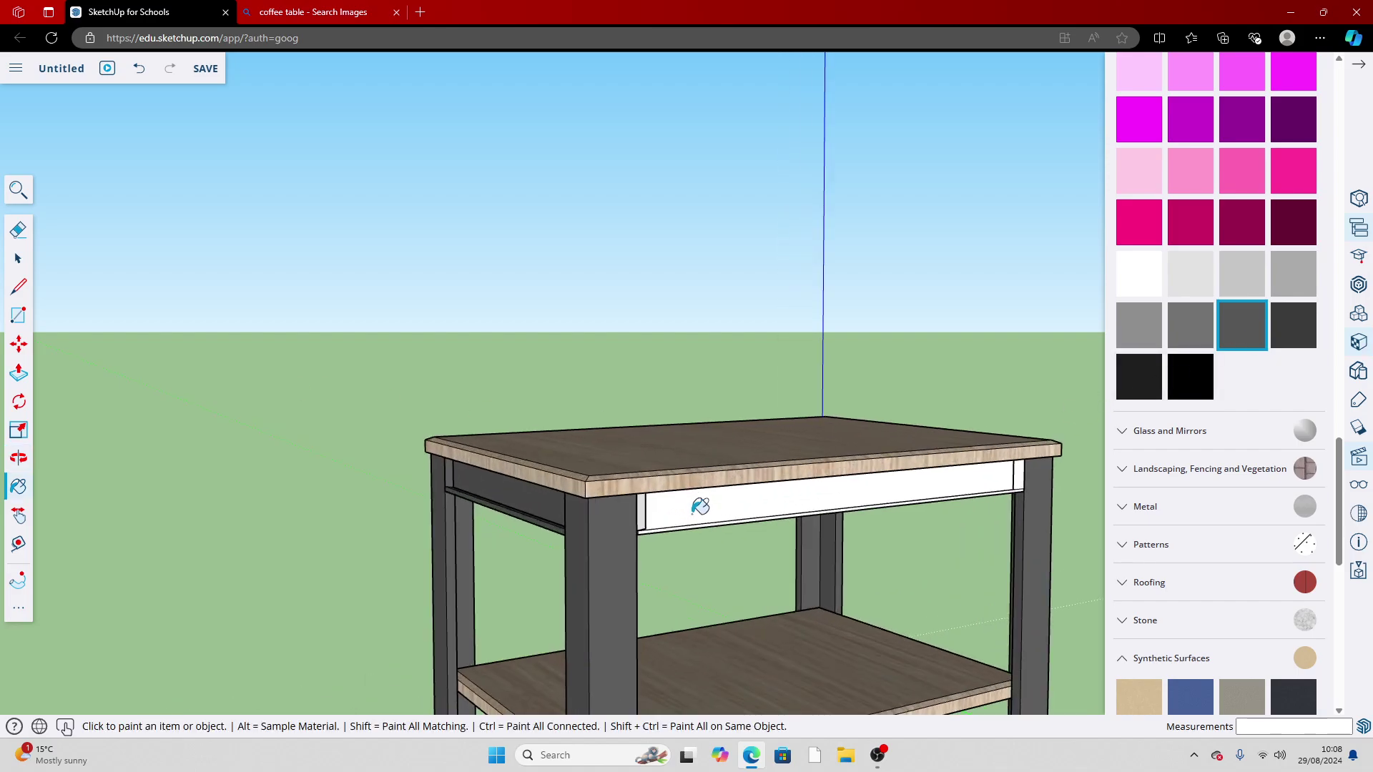
pyautogui.click(660, 510)
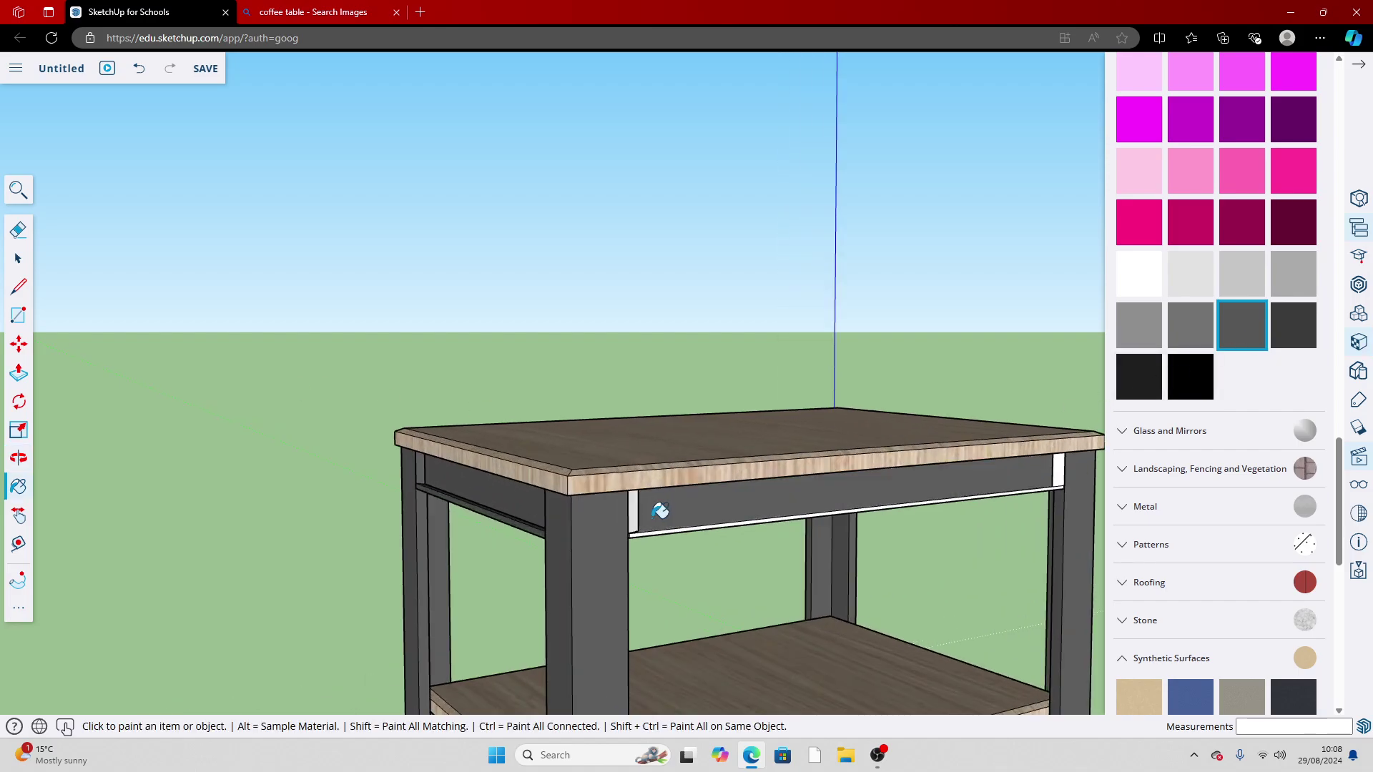
pyautogui.click(822, 512)
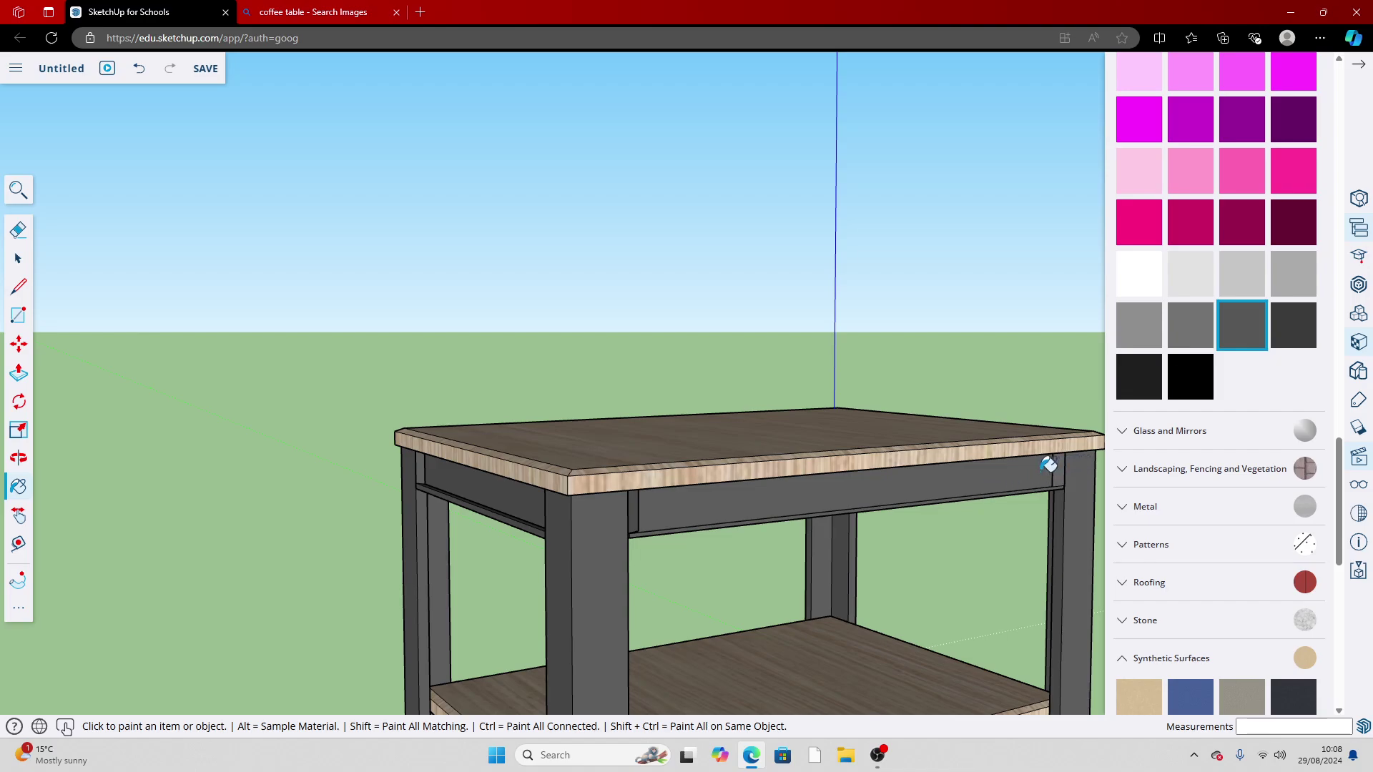
pyautogui.scroll(-3, 1022, 494)
pyautogui.scroll(-2, 1153, 672)
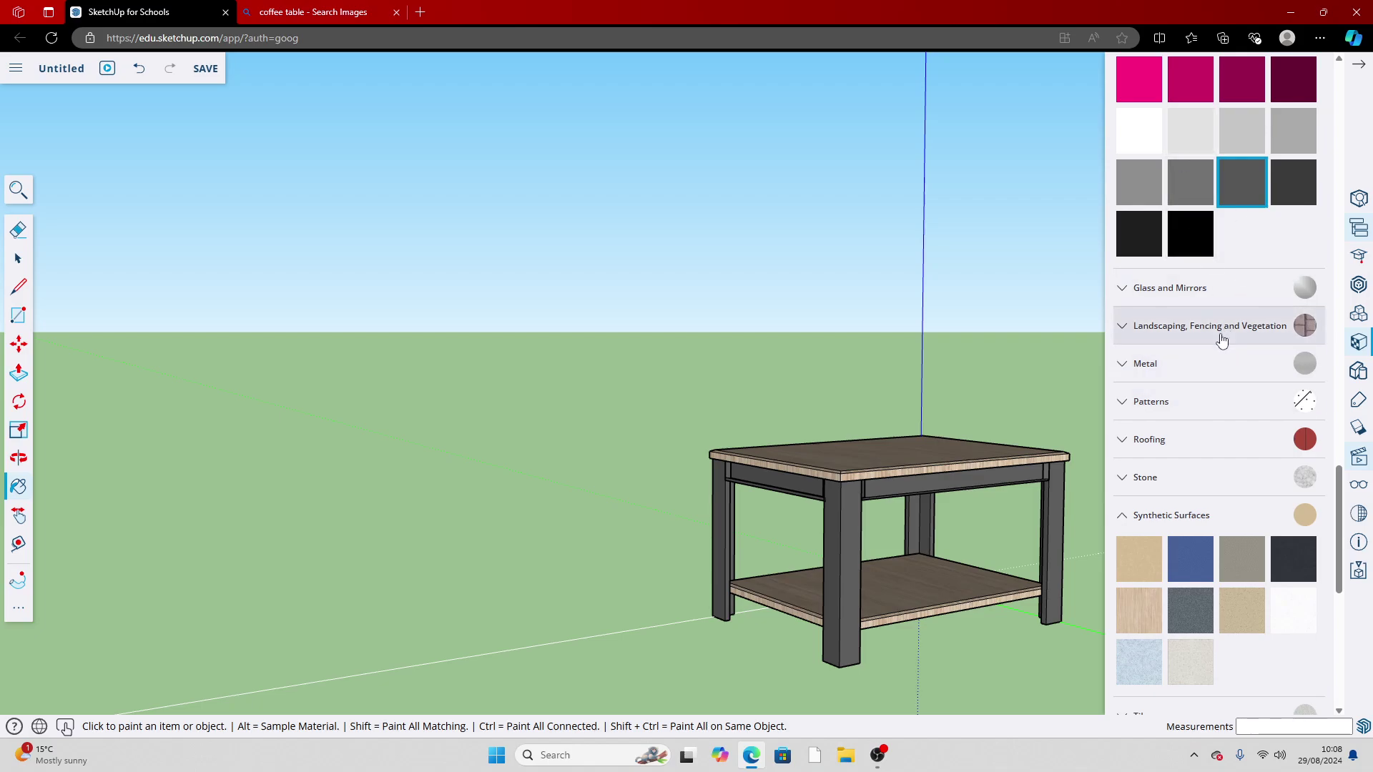
# Try two reddish-brown Wood materials, first the medium shade and then the darker one, on the tabletop and lower shelf
pyautogui.click(1123, 521)
pyautogui.scroll(-2, 1144, 552)
pyautogui.click(1137, 522)
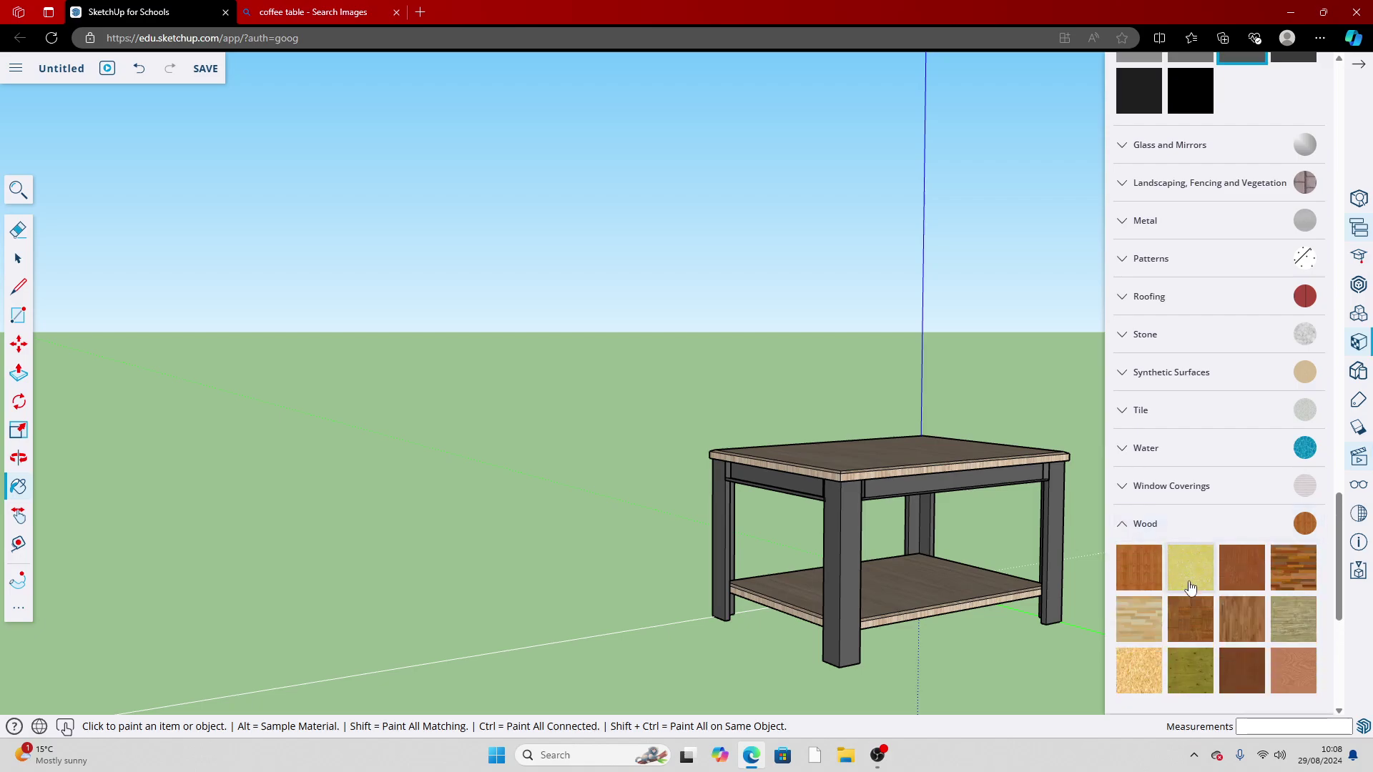
pyautogui.scroll(-1, 1216, 551)
pyautogui.scroll(2, 999, 506)
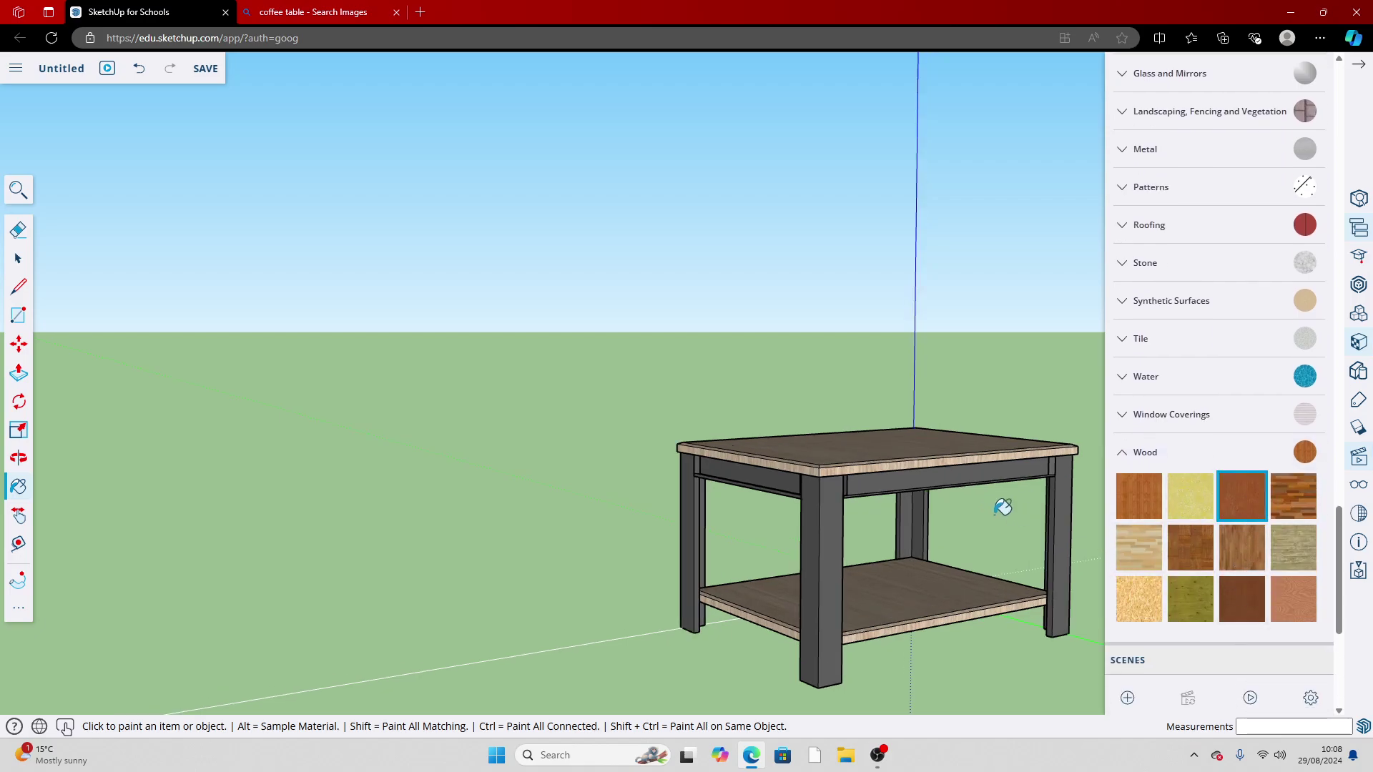
pyautogui.click(950, 429)
pyautogui.click(991, 613)
pyautogui.click(1242, 598)
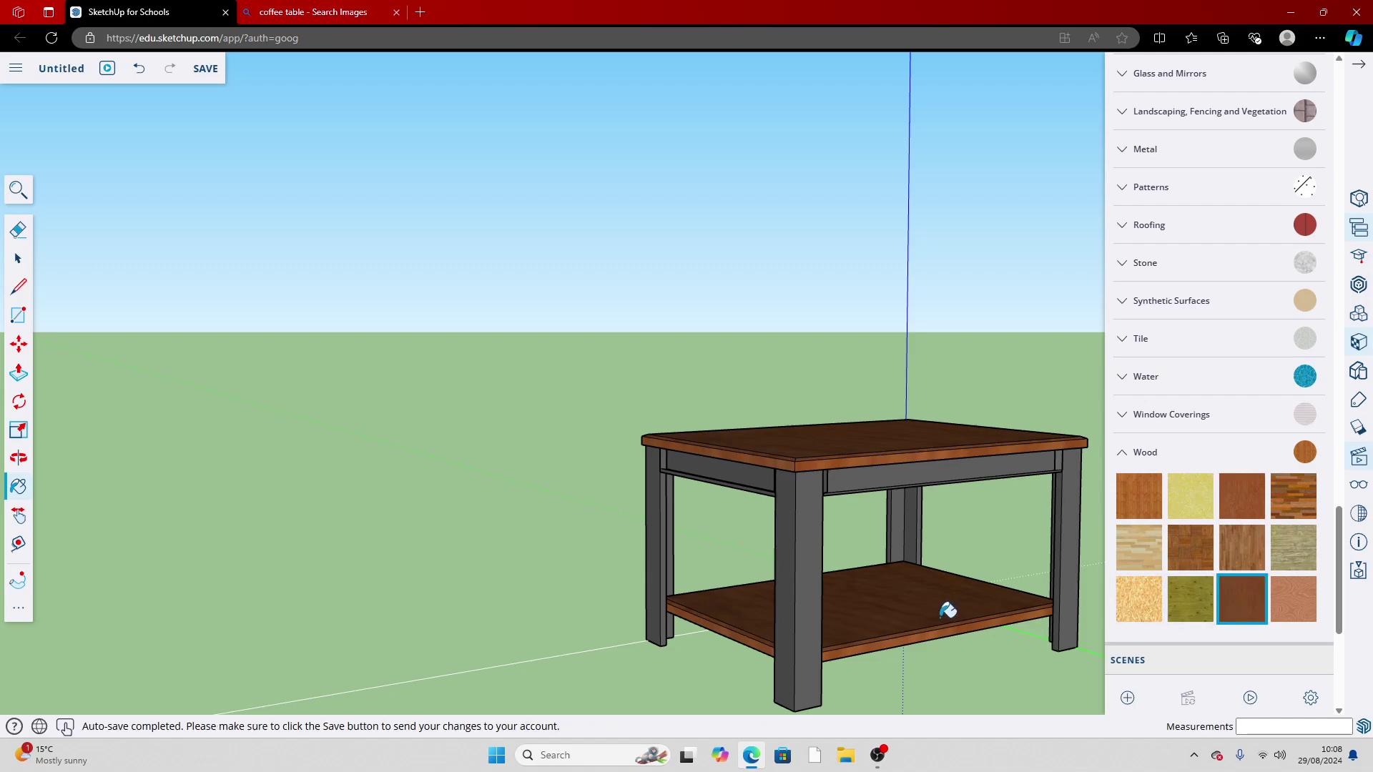
pyautogui.click(946, 611)
pyautogui.click(893, 437)
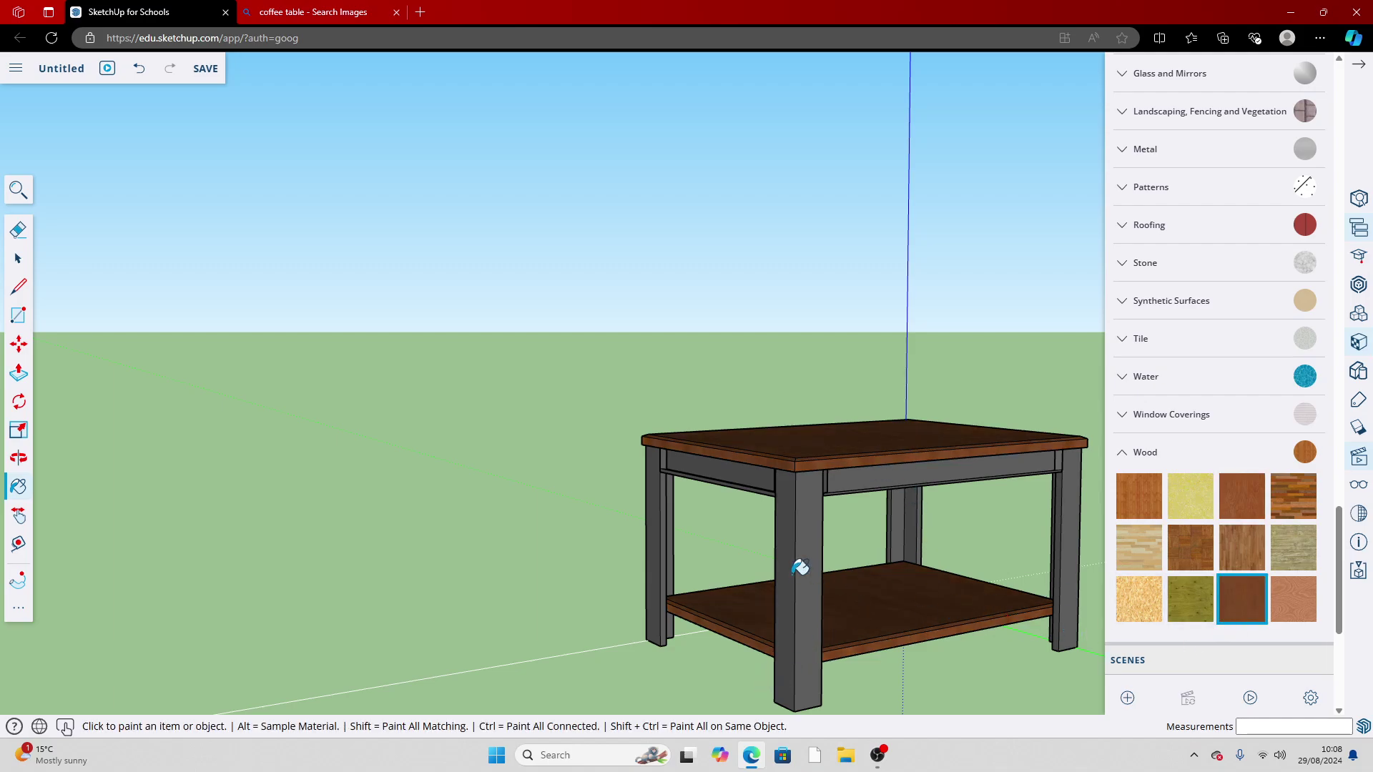
# Try the light plank and mixed-brown plank Wood materials on the tabletop and lower shelf
pyautogui.click(1138, 547)
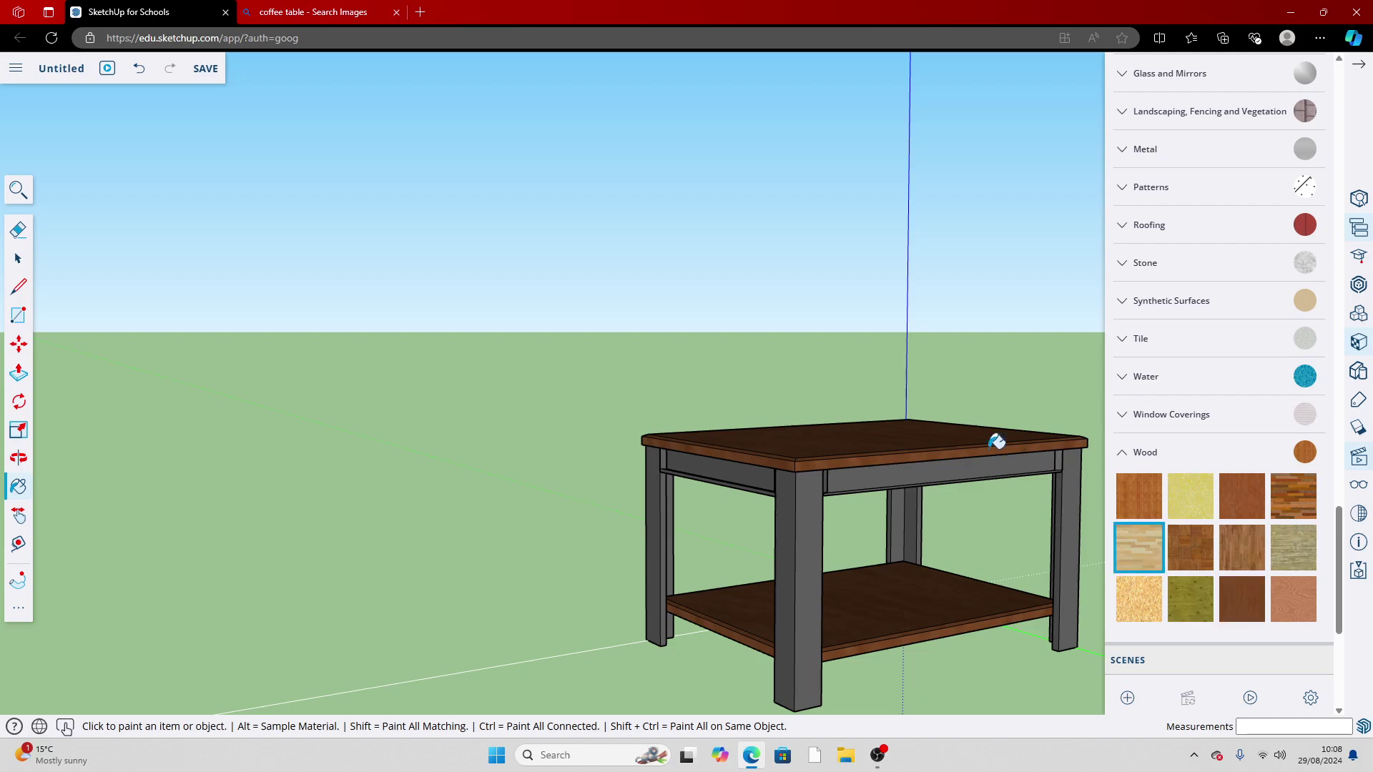
pyautogui.click(934, 428)
pyautogui.click(934, 610)
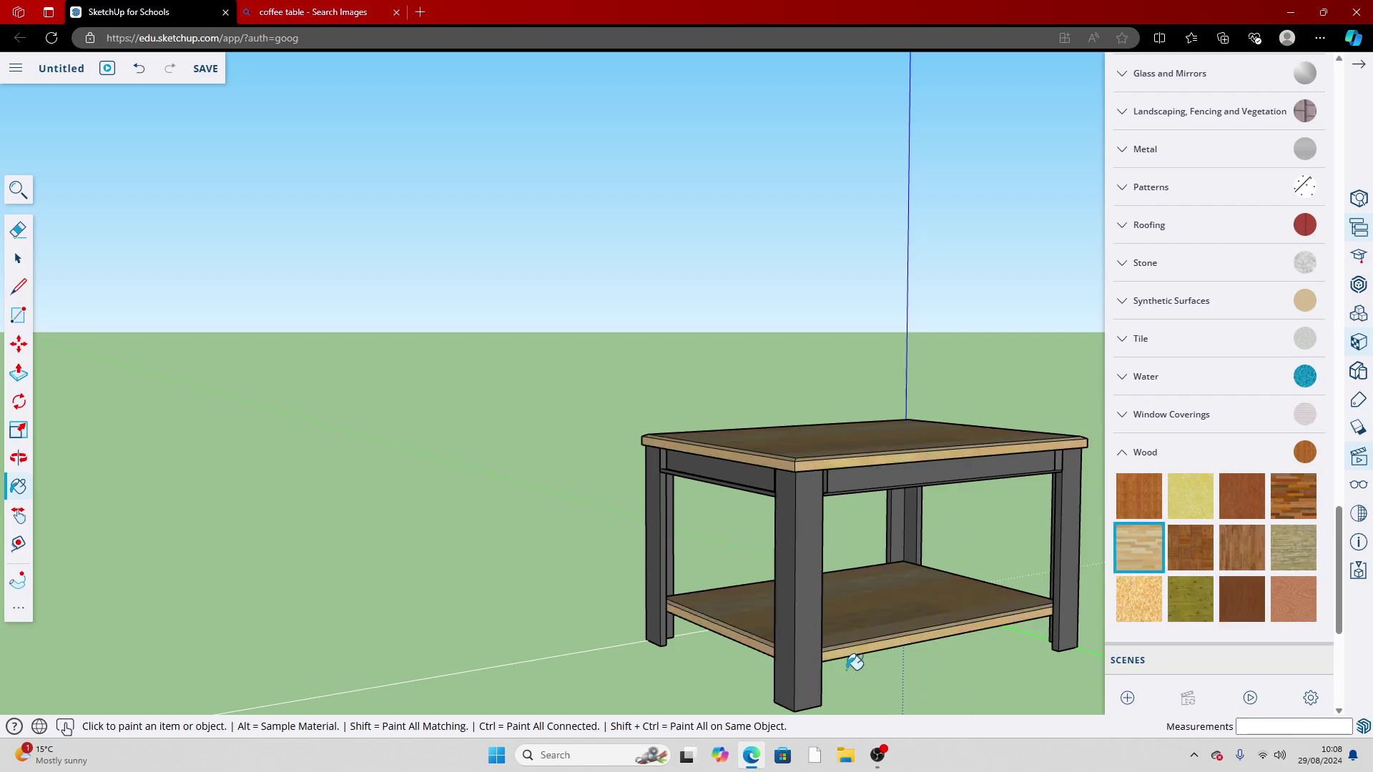
pyautogui.click(1296, 511)
pyautogui.click(891, 442)
pyautogui.click(890, 628)
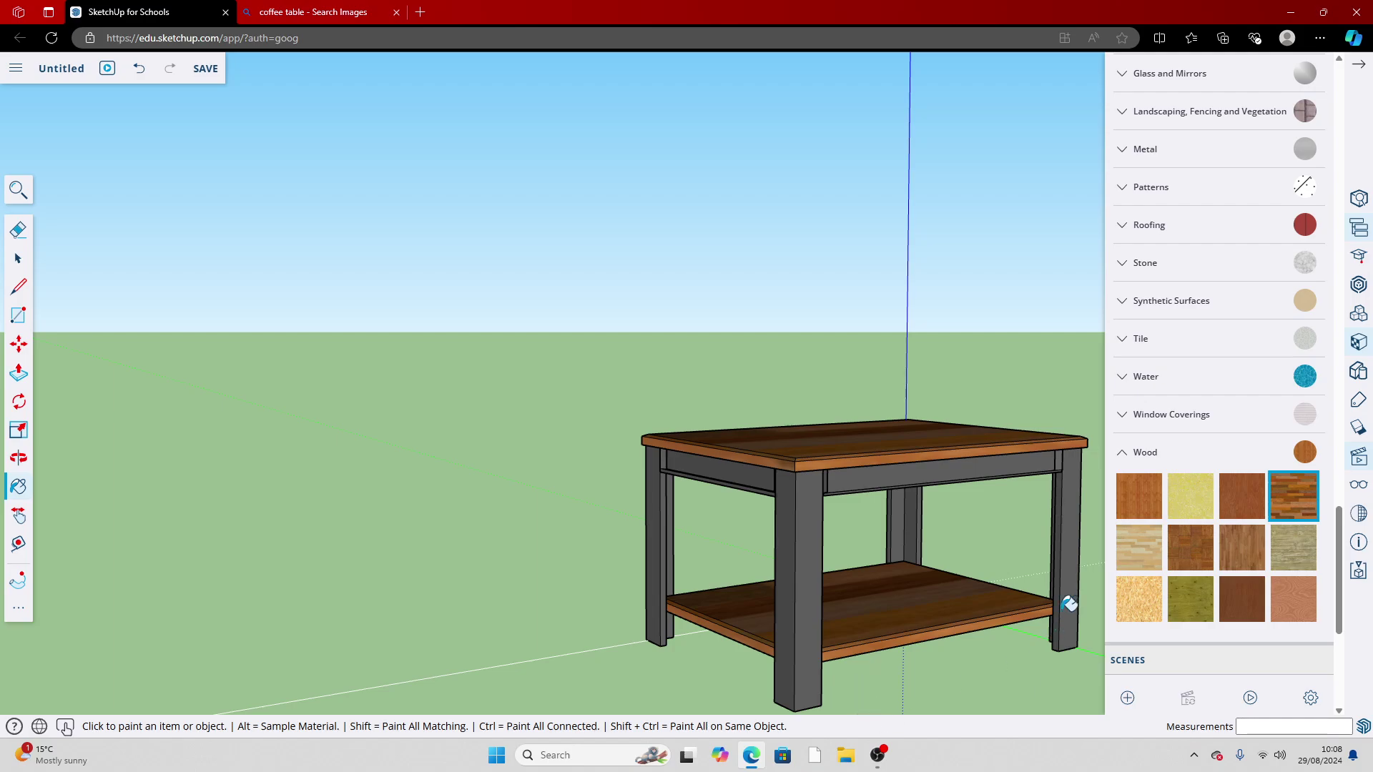
pyautogui.click(906, 435)
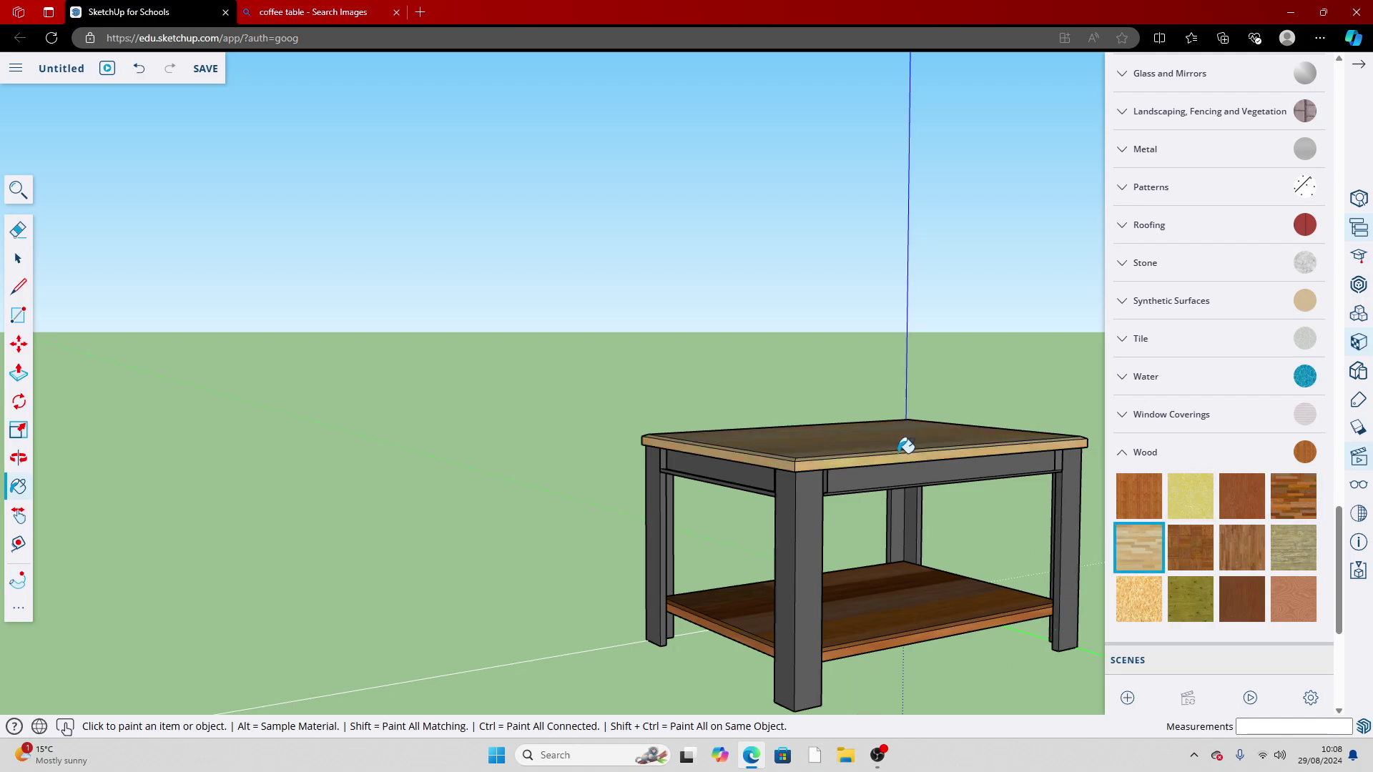
pyautogui.click(925, 597)
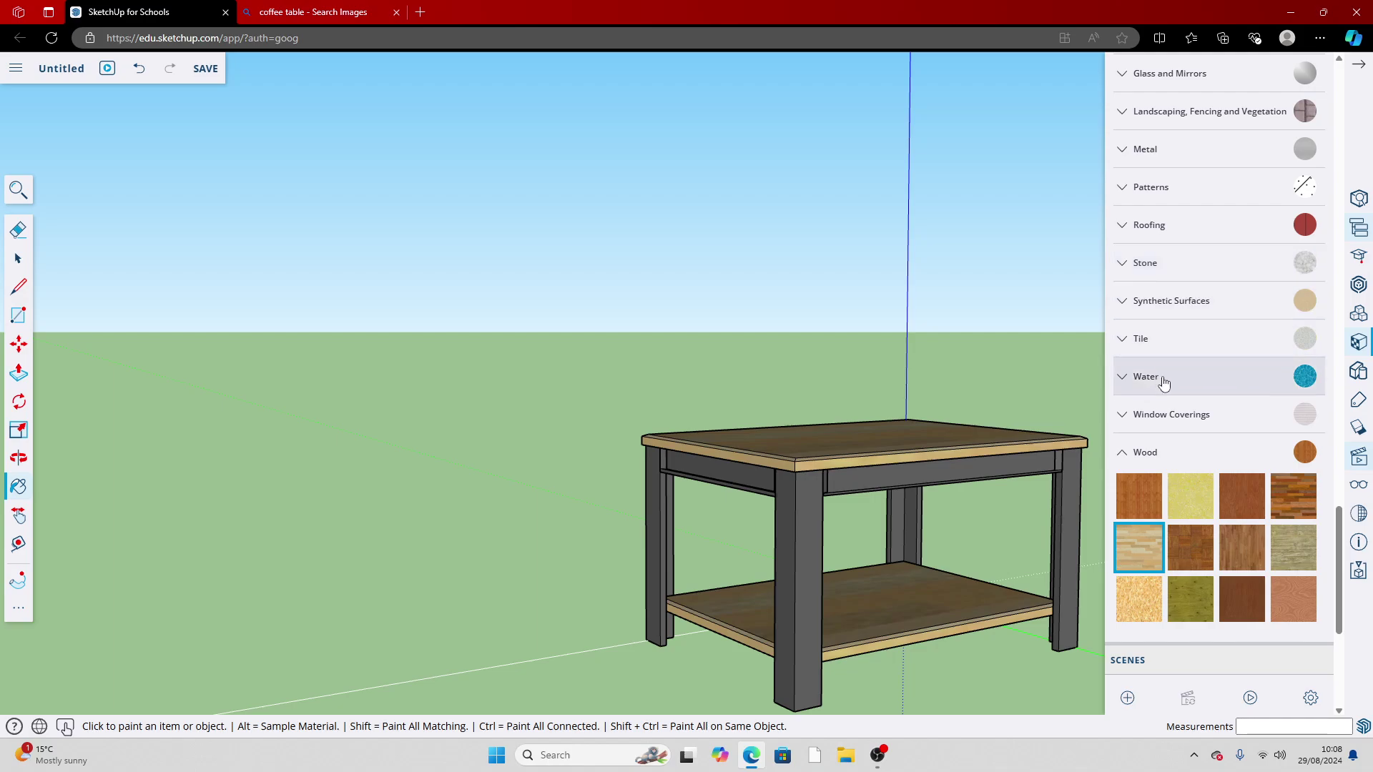
# Repaint the tabletop and lower shelf with the light wood-grain material from the Synthetic Surfaces category
pyautogui.click(1196, 300)
pyautogui.click(1139, 396)
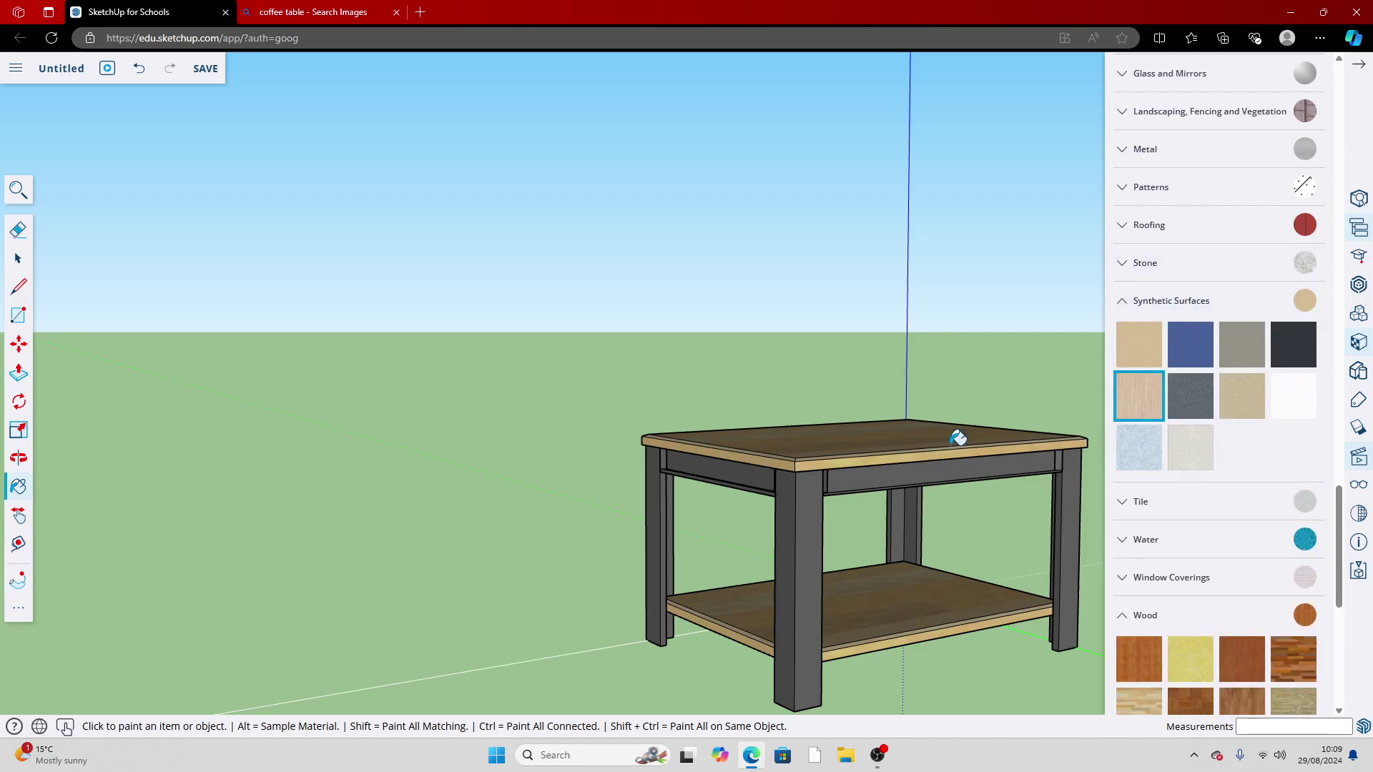
pyautogui.click(867, 433)
pyautogui.click(910, 598)
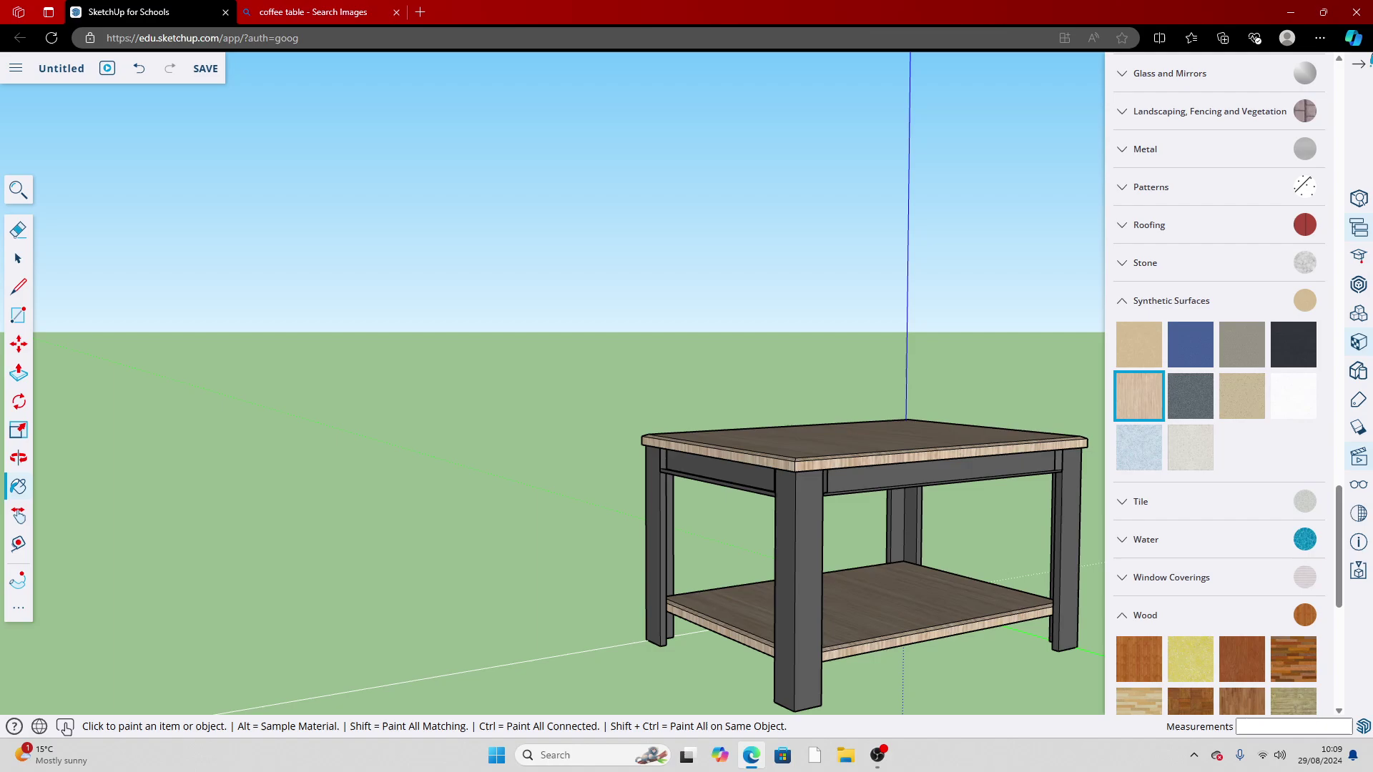
# Select all parts of the coffee table and combine them into one component with the default name and settings
pyautogui.click(1358, 64)
pyautogui.click(20, 461)
pyautogui.moveTo(297, 500); pyautogui.dragTo(516, 450)
pyautogui.press('space')
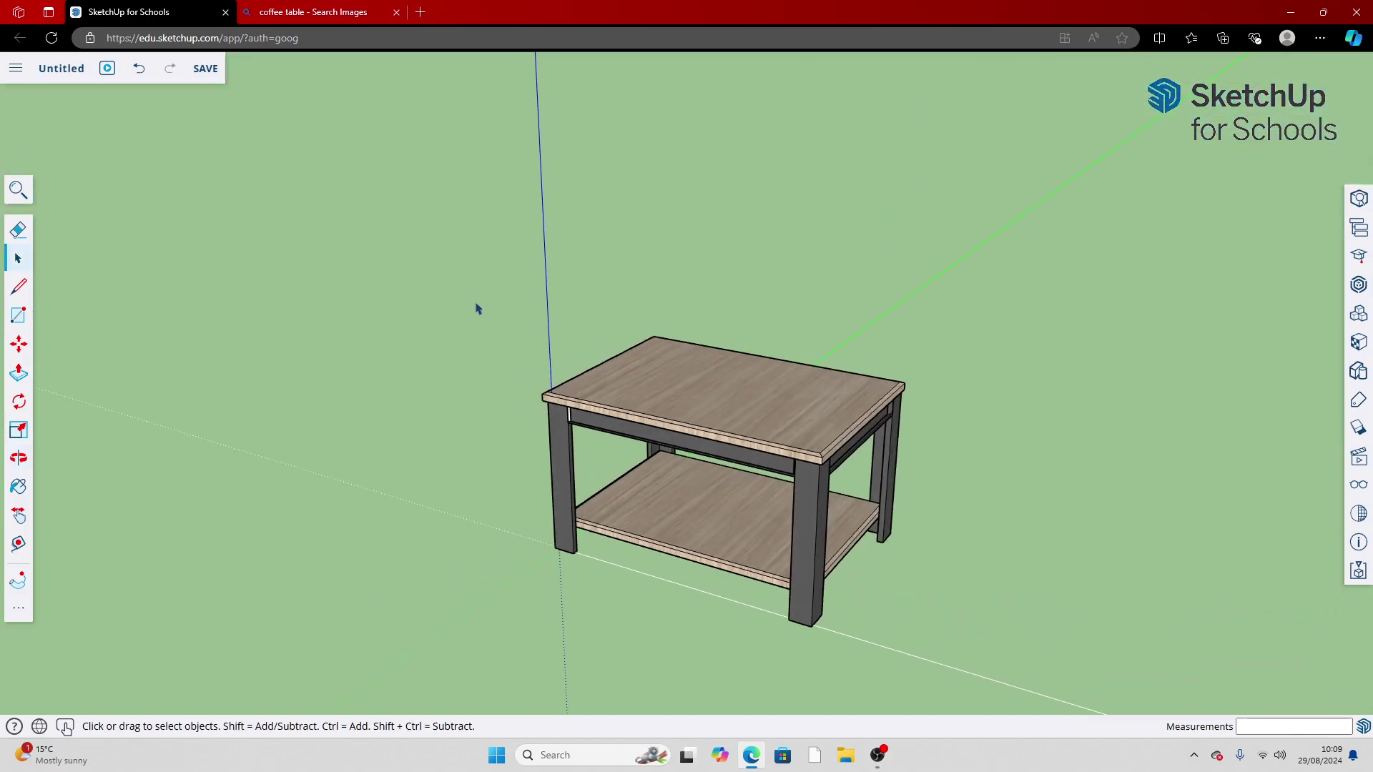
pyautogui.moveTo(462, 295); pyautogui.dragTo(958, 639)
pyautogui.rightClick(958, 638)
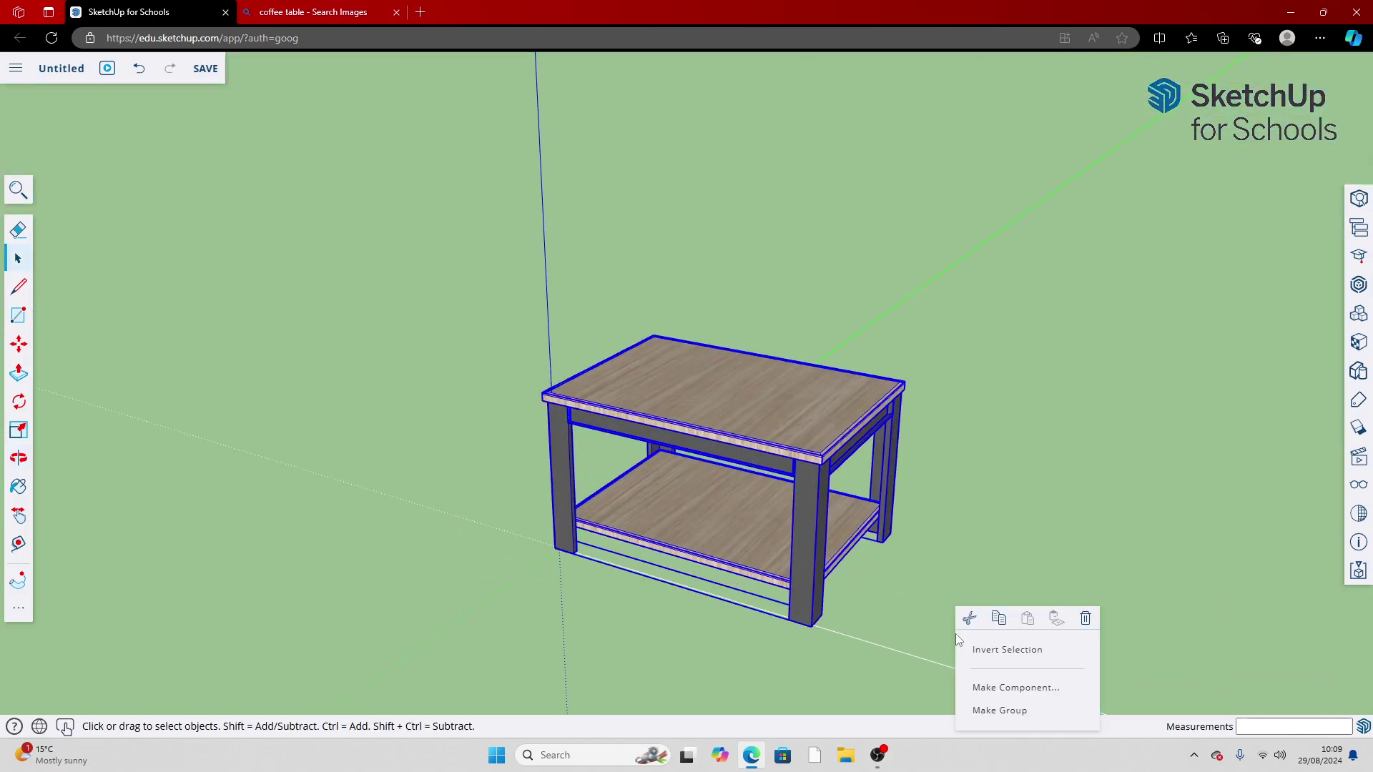
pyautogui.click(1015, 689)
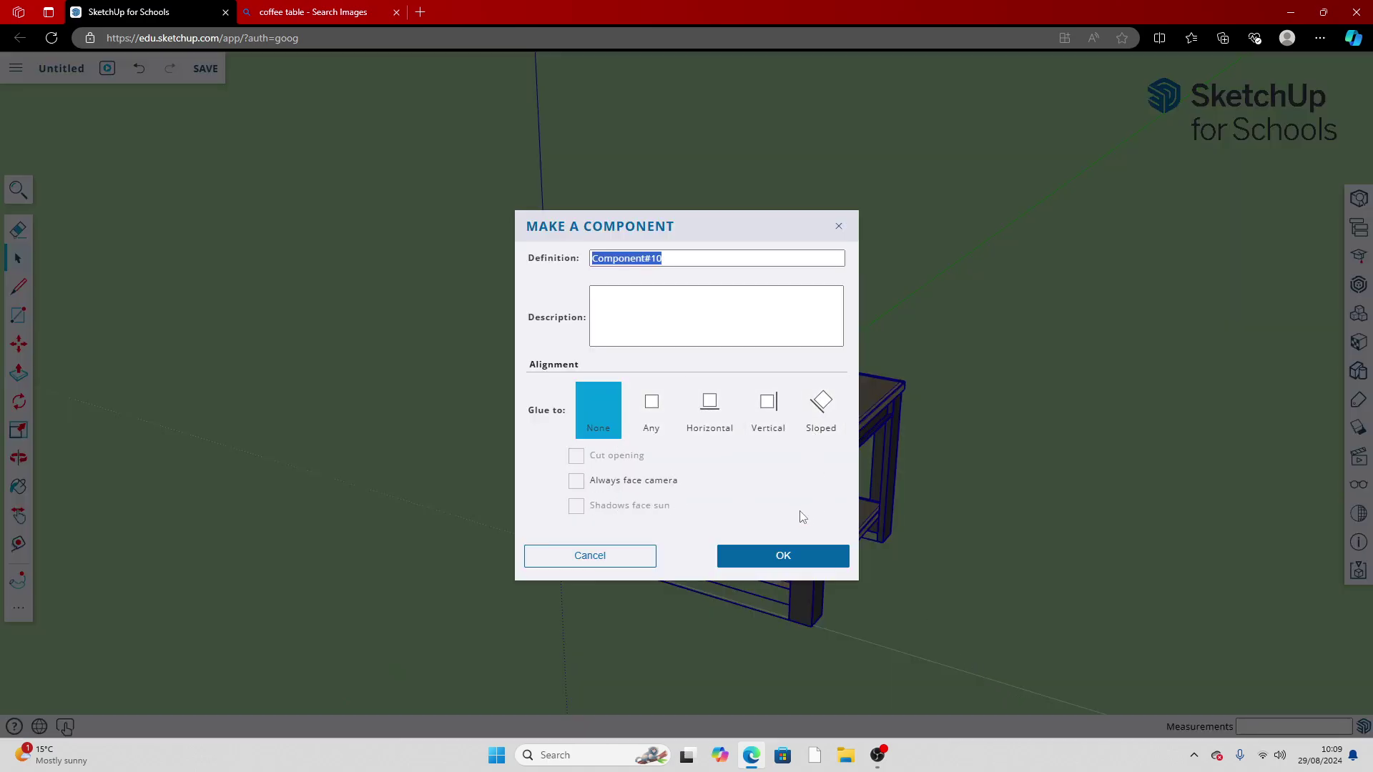
pyautogui.click(810, 566)
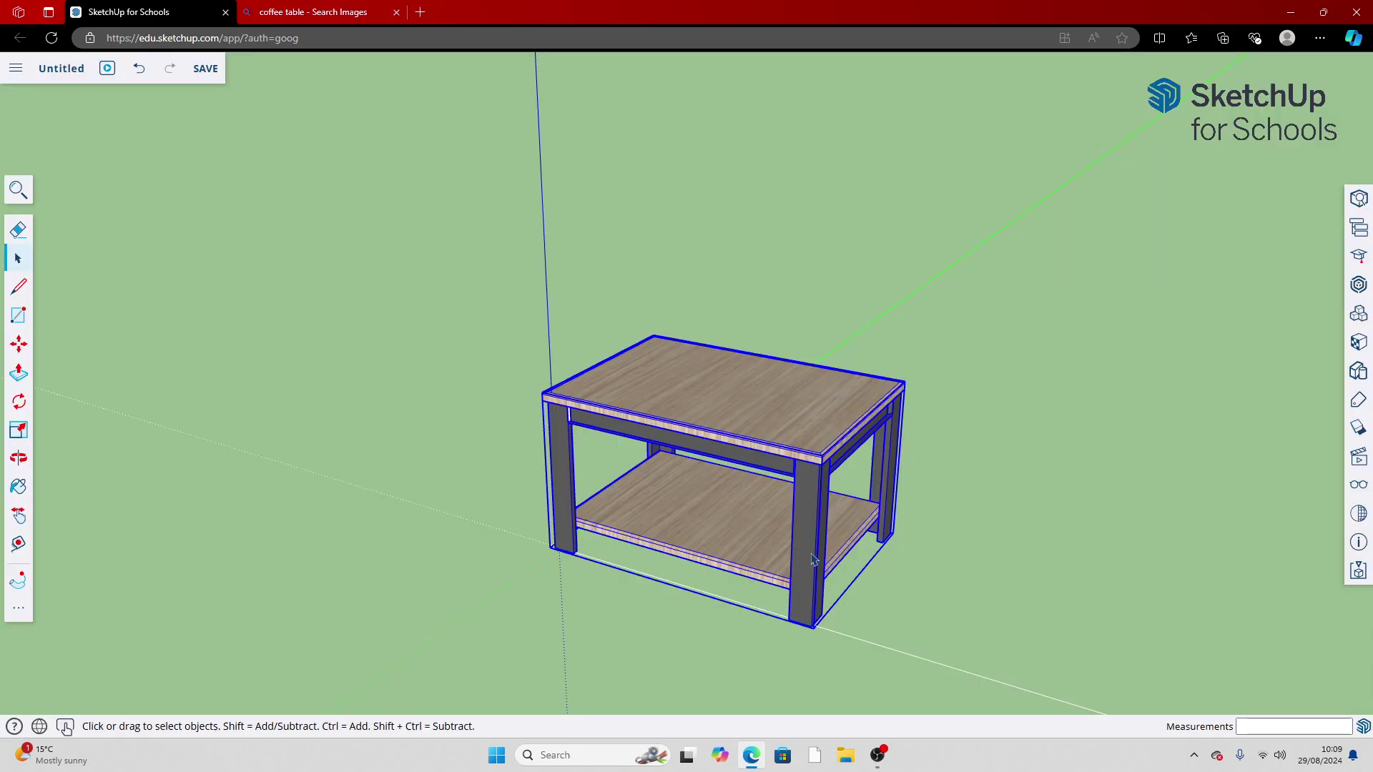
pyautogui.click(1130, 490)
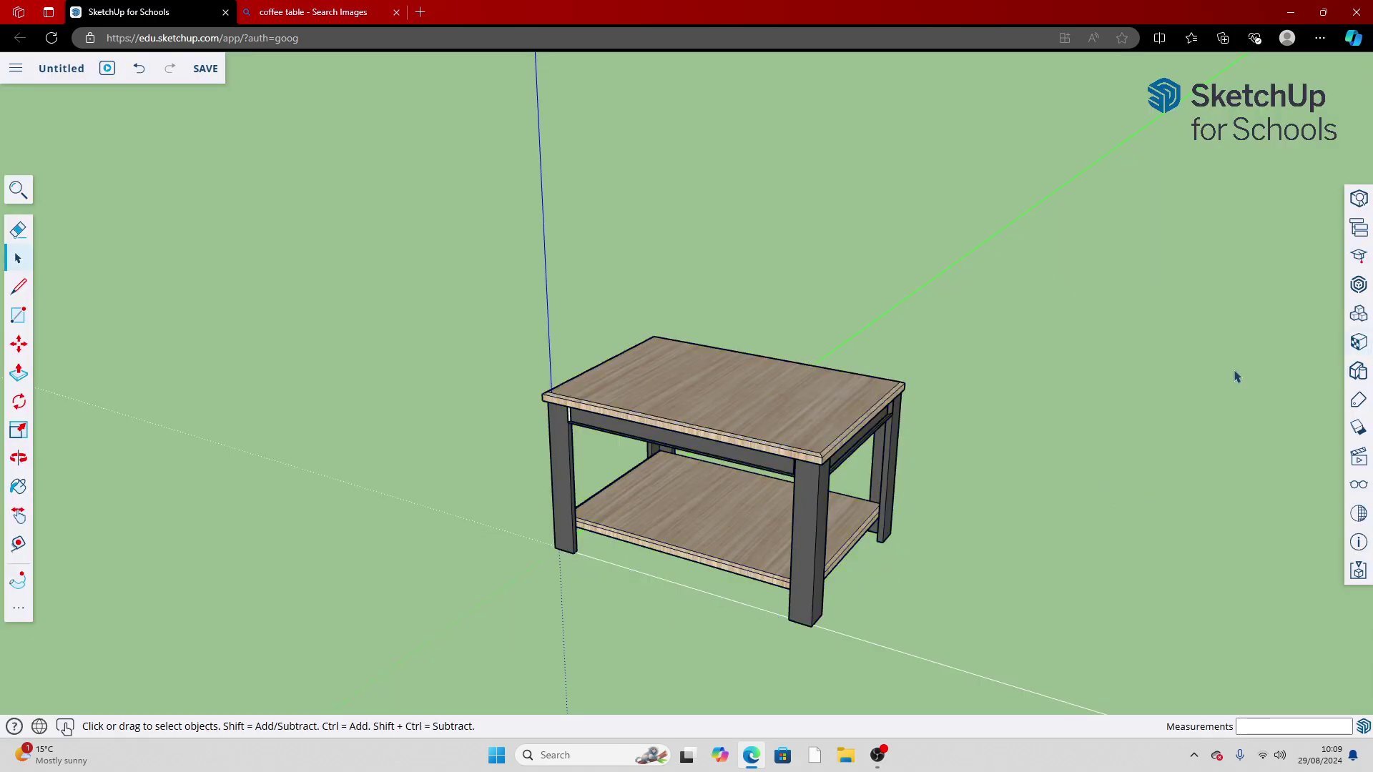
# Move the whole table component away from the origin, towards the back of the scene
pyautogui.scroll(3, 700, 429)
pyautogui.click(19, 457)
pyautogui.moveTo(400, 471); pyautogui.dragTo(570, 470)
pyautogui.scroll(10, 570, 469)
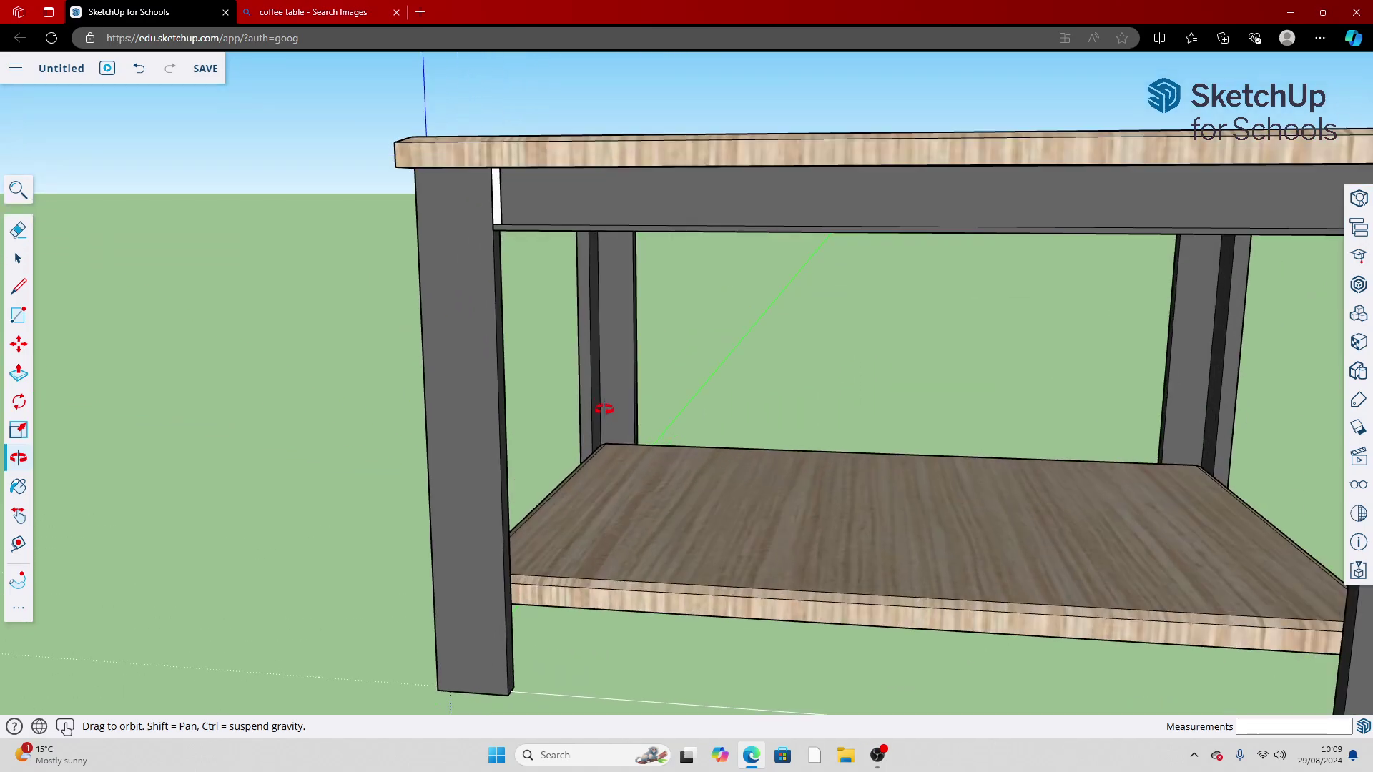
pyautogui.moveTo(926, 653); pyautogui.dragTo(561, 414)
pyautogui.press('space')
pyautogui.click(576, 345)
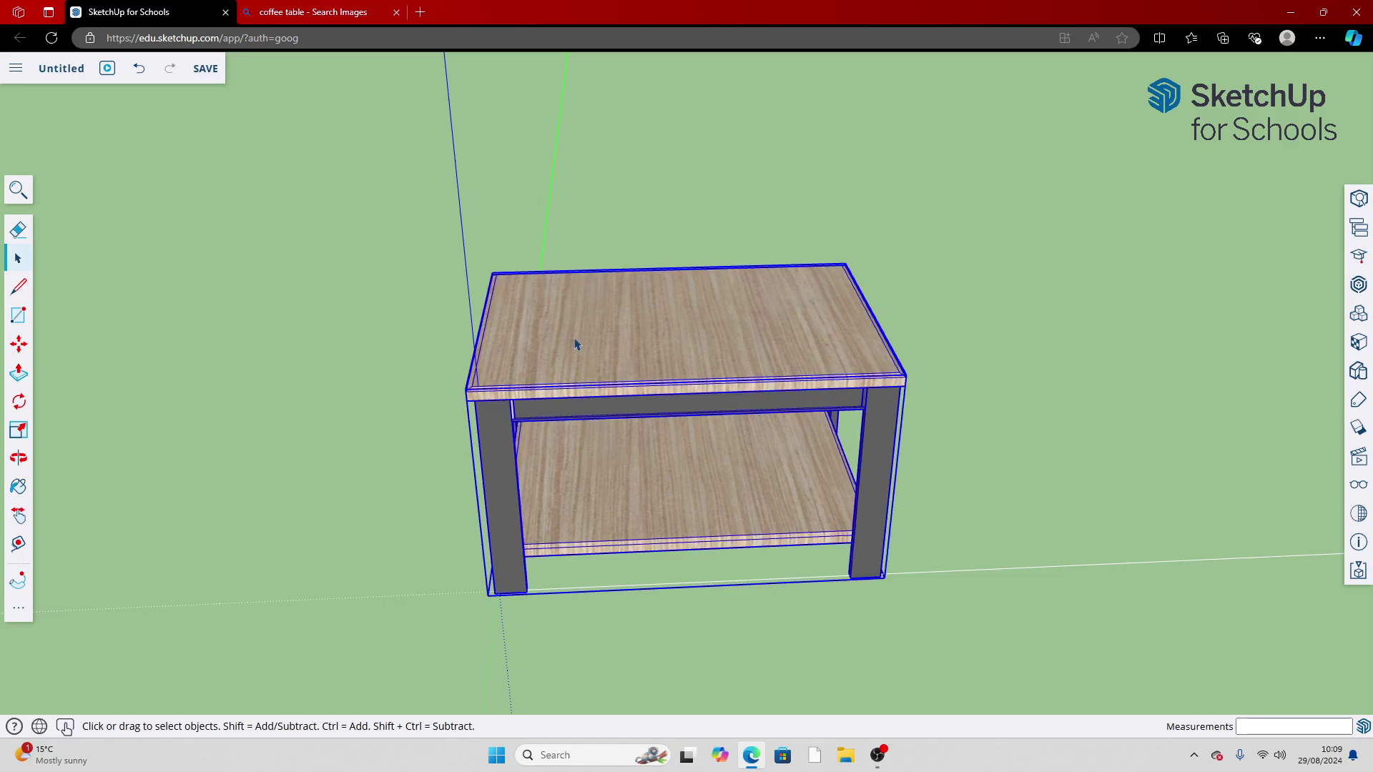
pyautogui.click(18, 345)
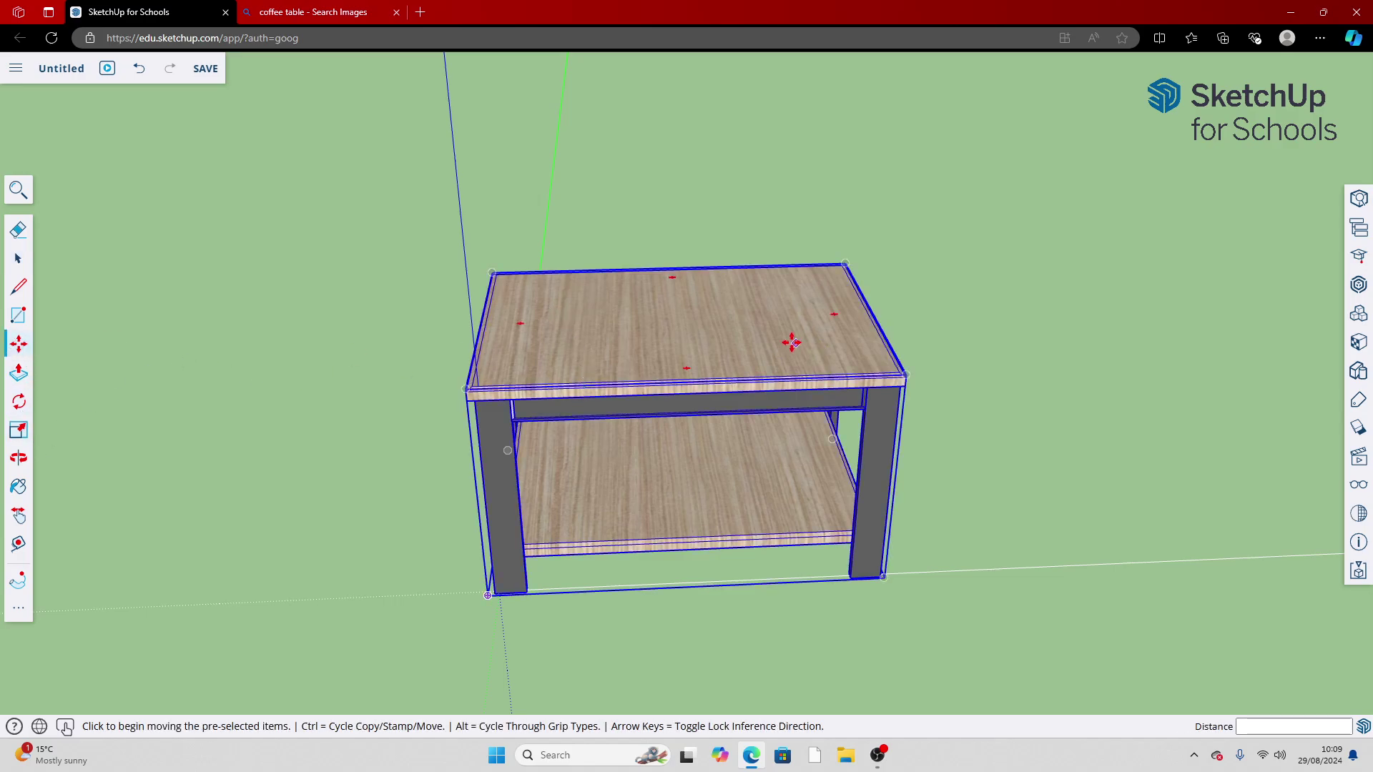
pyautogui.click(791, 340)
pyautogui.click(1035, 118)
pyautogui.press('space')
pyautogui.click(947, 350)
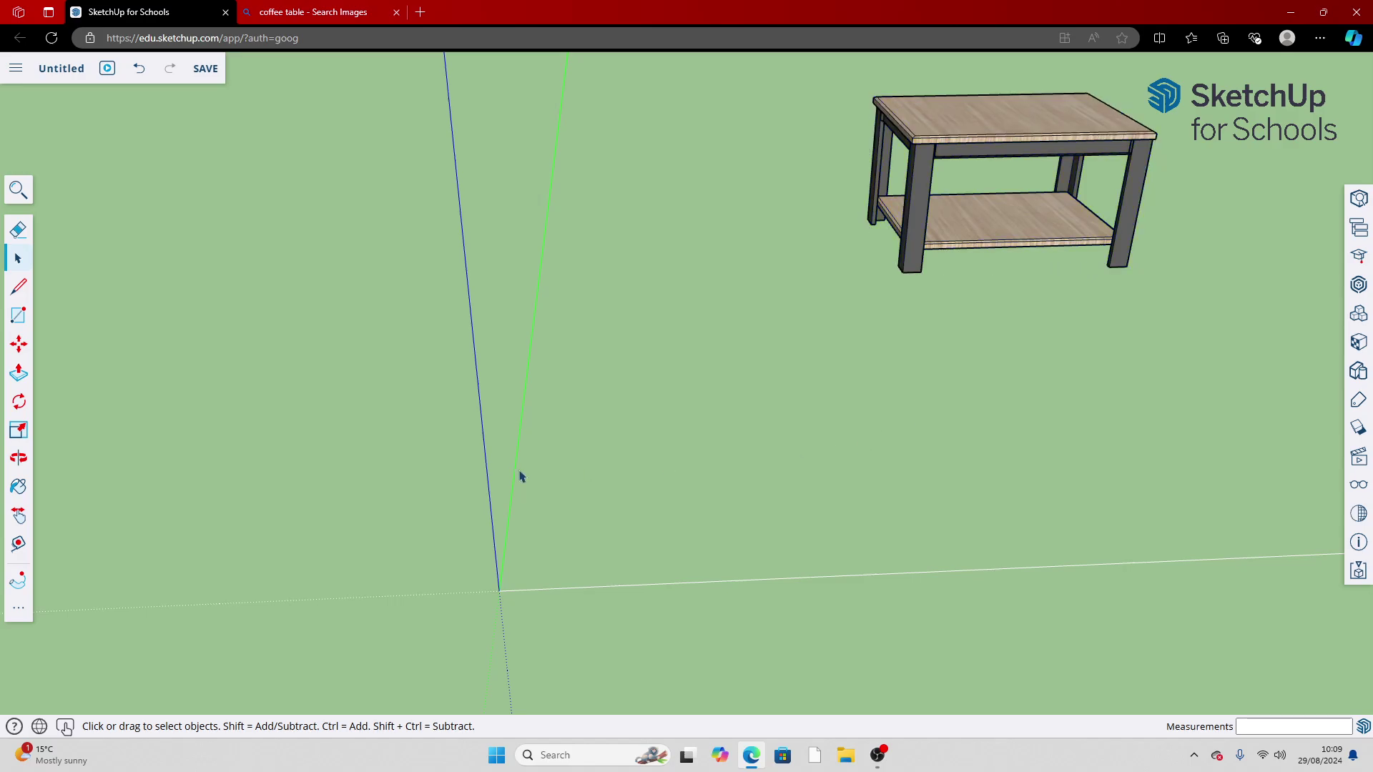
# Move the table component farther from the origin so it stands well clear of the axes
pyautogui.press('o')
pyautogui.moveTo(784, 331); pyautogui.dragTo(997, 67)
pyautogui.scroll(5, 987, 67)
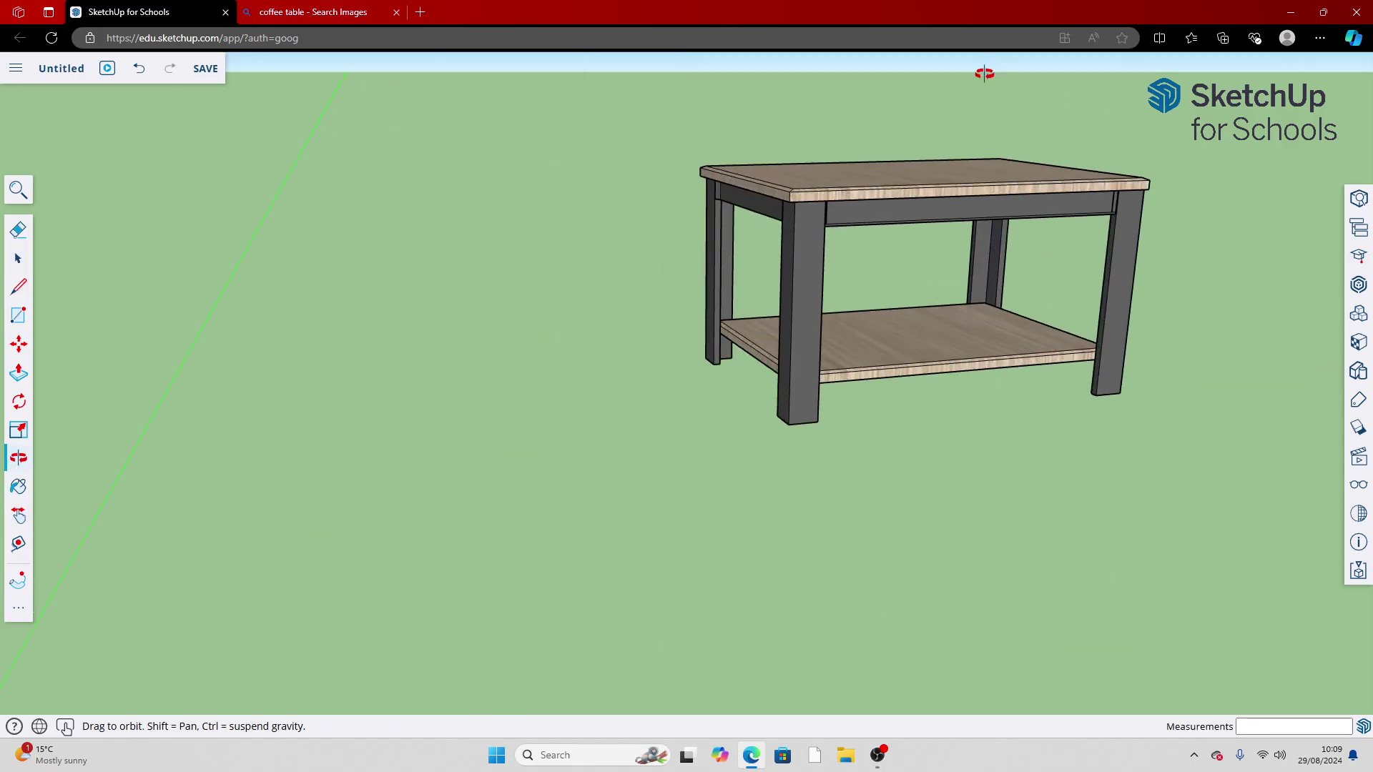
pyautogui.scroll(-10, 992, 179)
pyautogui.moveTo(1033, 147); pyautogui.dragTo(744, 326)
pyautogui.click(18, 345)
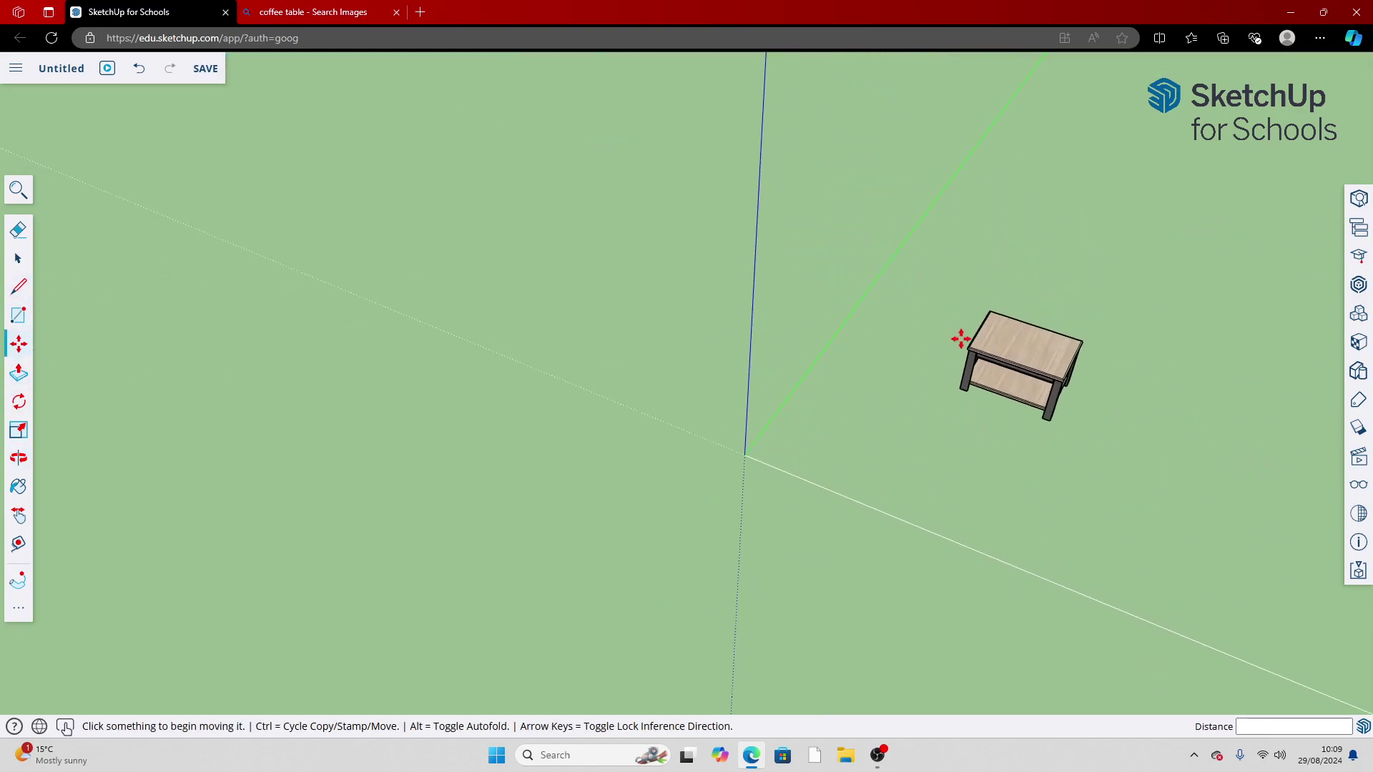
pyautogui.click(1058, 340)
pyautogui.click(1191, 258)
pyautogui.press('space')
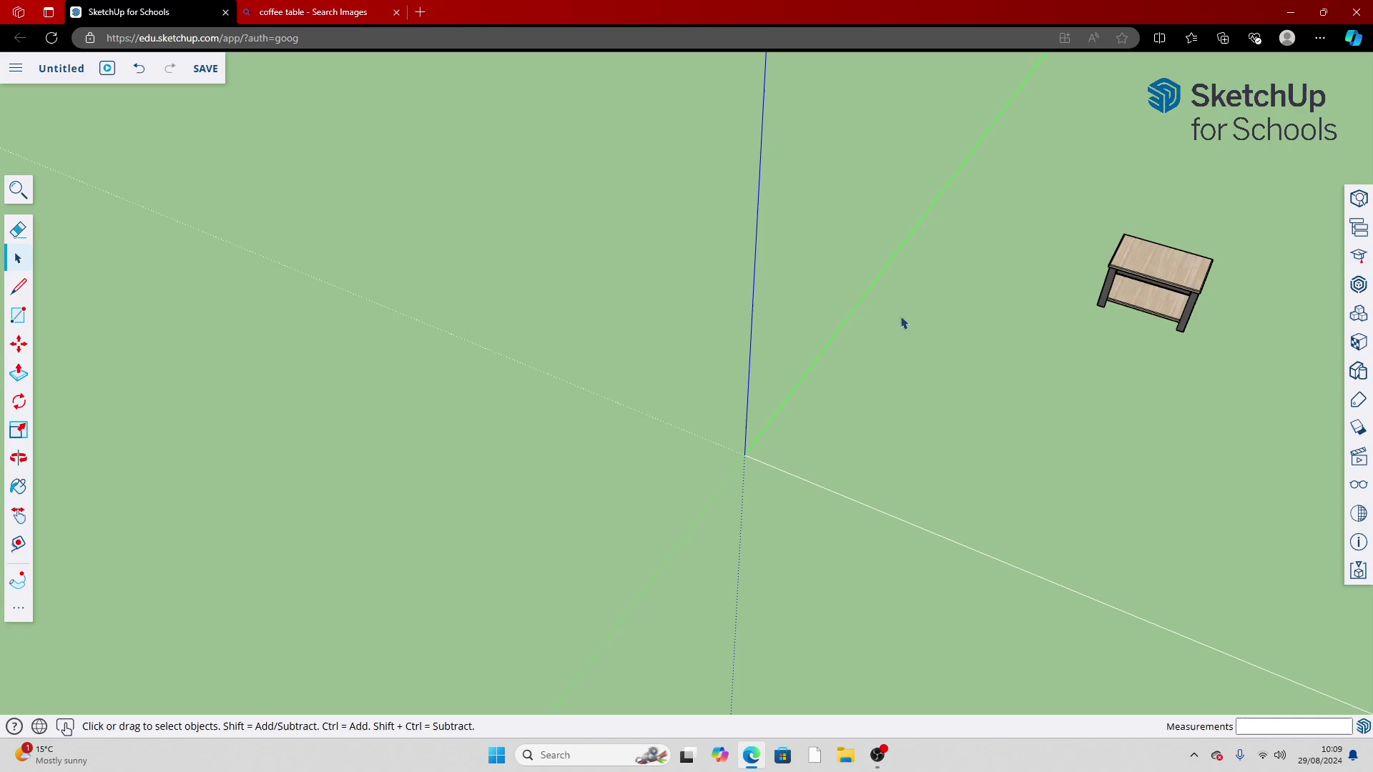
# Zoom to the extents of the table and frame it in a three-quarter view from slightly above
pyautogui.click(19, 458)
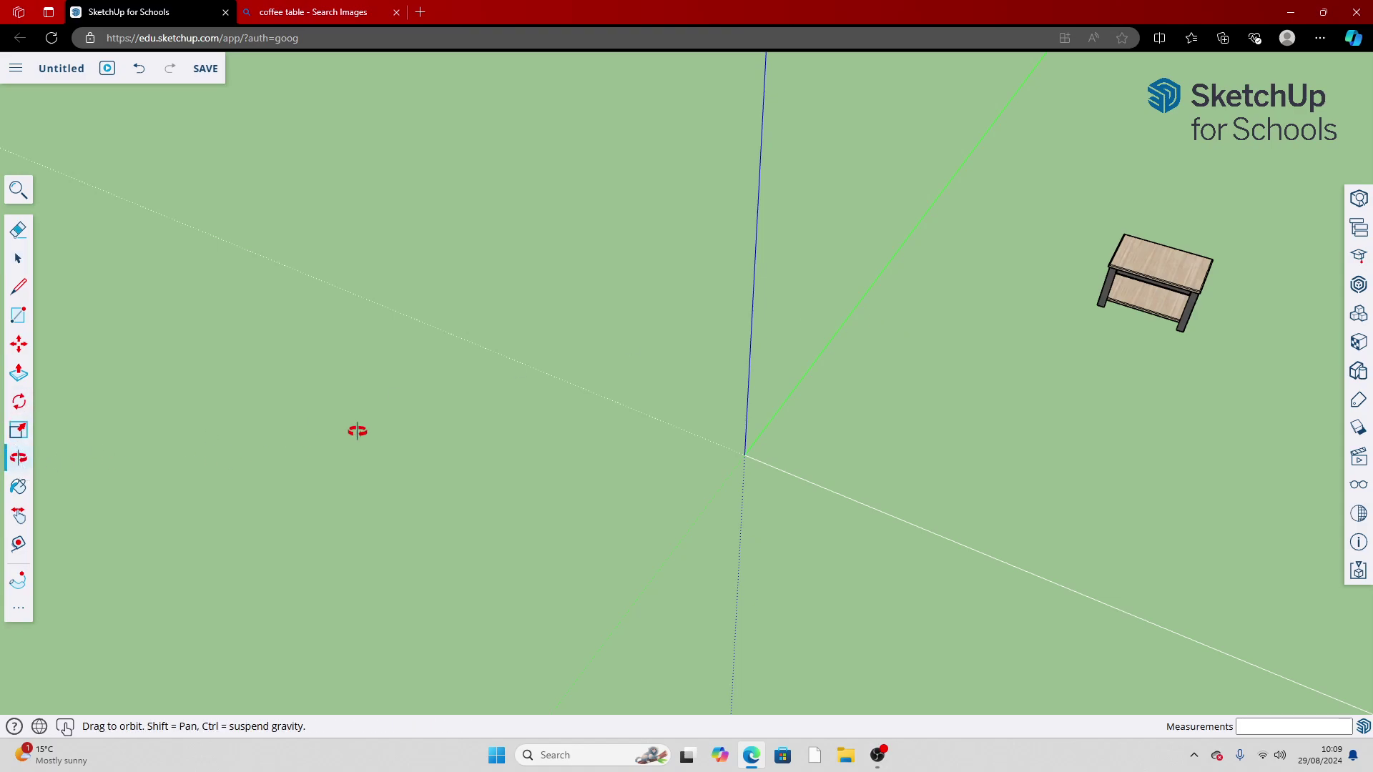
pyautogui.moveTo(355, 429); pyautogui.dragTo(729, 110)
pyautogui.hotkey('shift', 'z')
pyautogui.scroll(3, 659, 163)
pyautogui.moveTo(659, 164); pyautogui.dragTo(674, 270)
pyautogui.scroll(-3, 646, 294)
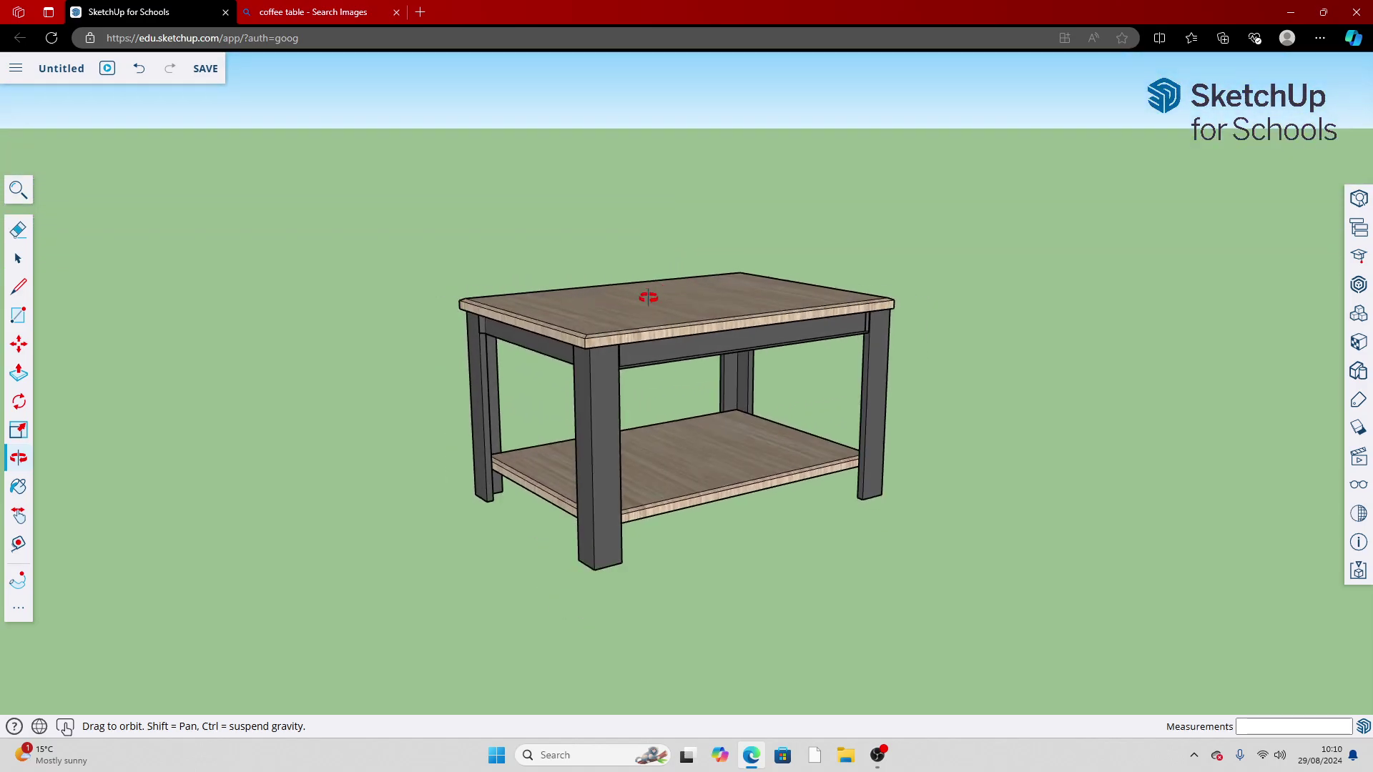
pyautogui.moveTo(583, 351); pyautogui.dragTo(583, 361)
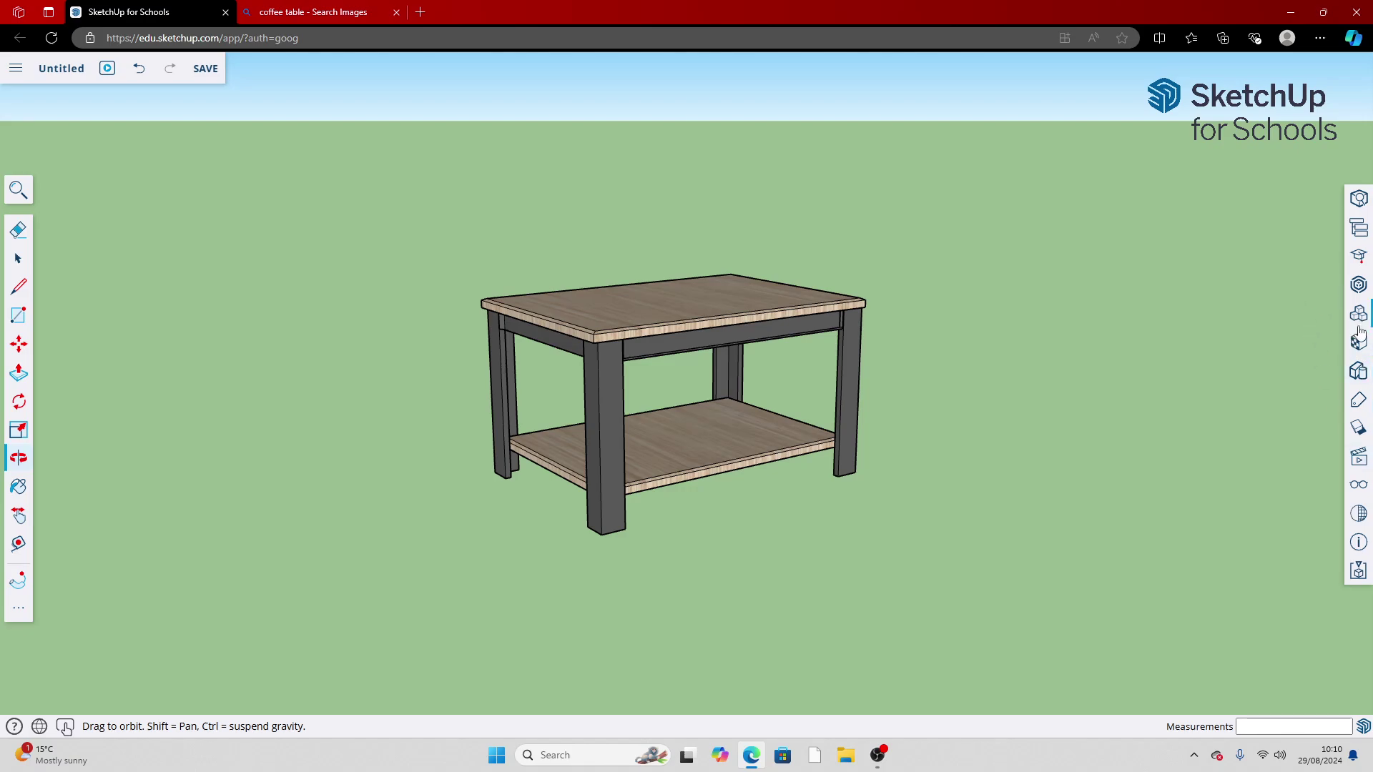
# Turn on shadows and set the time to 2:05 PM, date to 09/07, light to 61 and dark to 63
pyautogui.click(1359, 427)
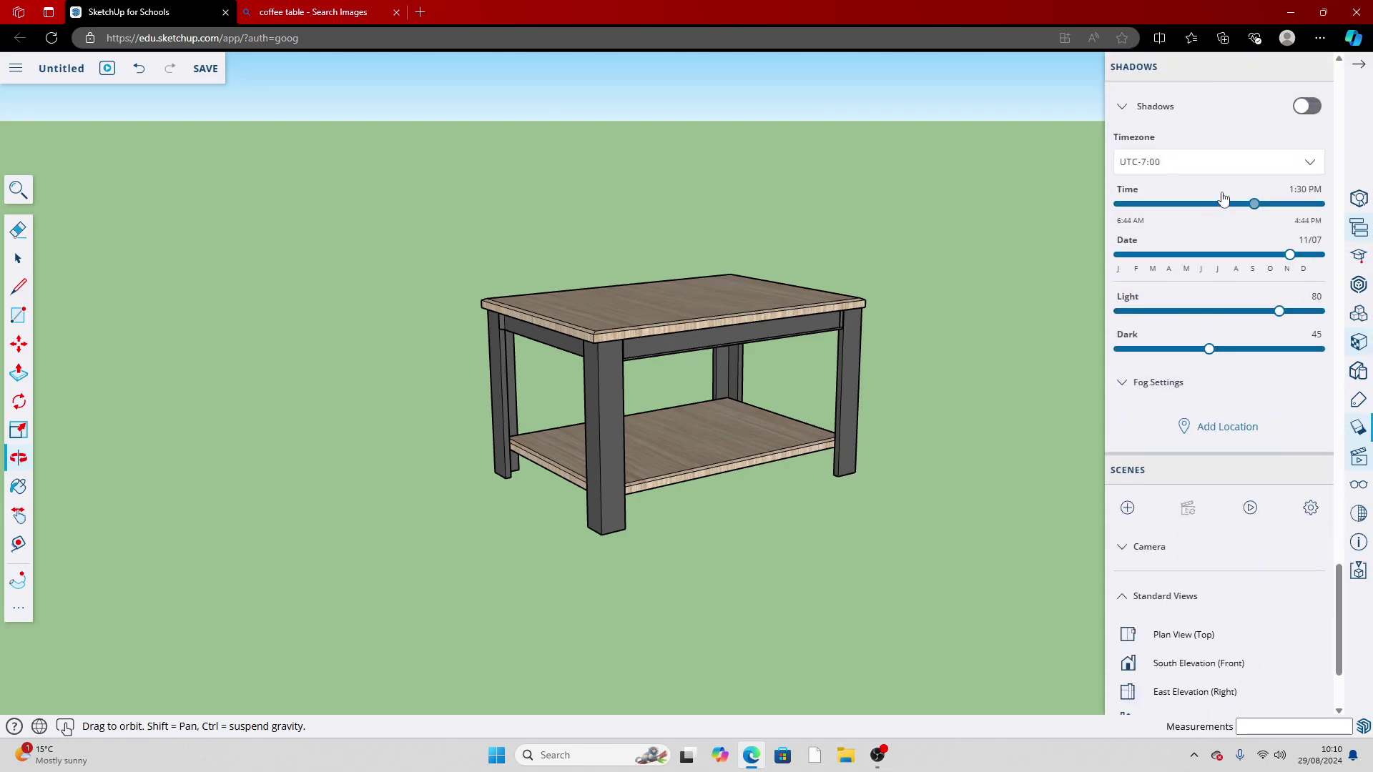
pyautogui.click(1307, 106)
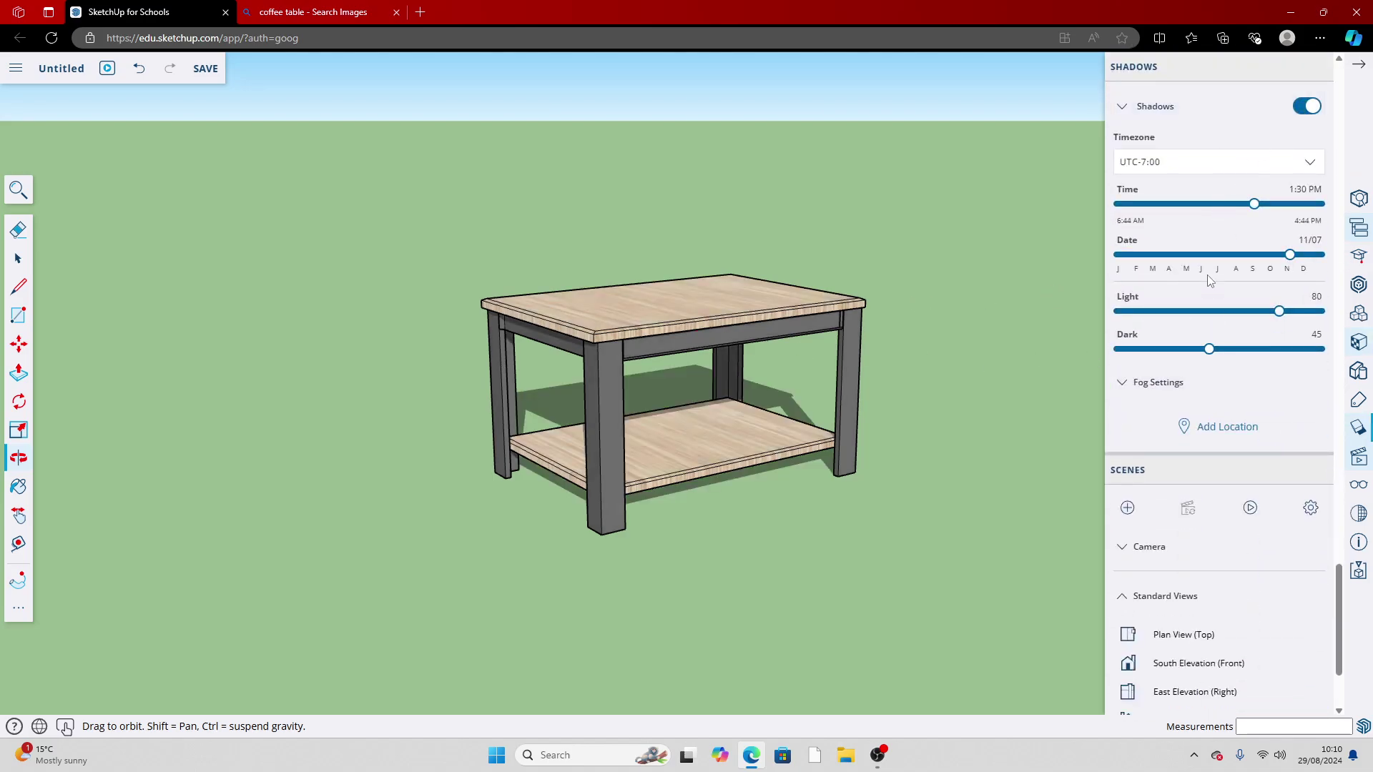
pyautogui.moveTo(1255, 203)
pyautogui.mouseDown()
pyautogui.moveTo(1159, 215)
pyautogui.moveTo(1216, 220)
pyautogui.moveTo(1126, 218)
pyautogui.moveTo(1302, 214)
pyautogui.moveTo(1267, 219)
pyautogui.mouseUp()
pyautogui.moveTo(1293, 265); pyautogui.dragTo(1259, 275)
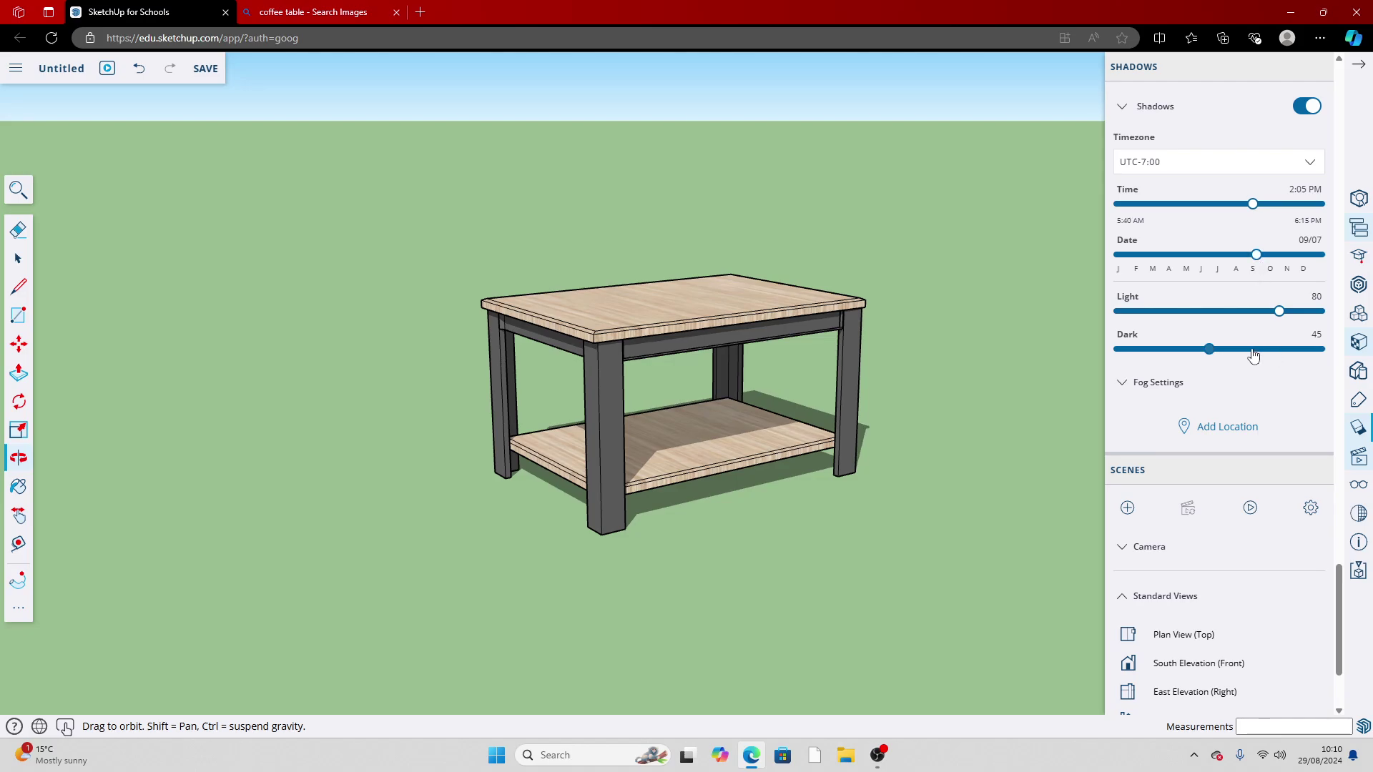
pyautogui.moveTo(1210, 350); pyautogui.dragTo(1247, 356)
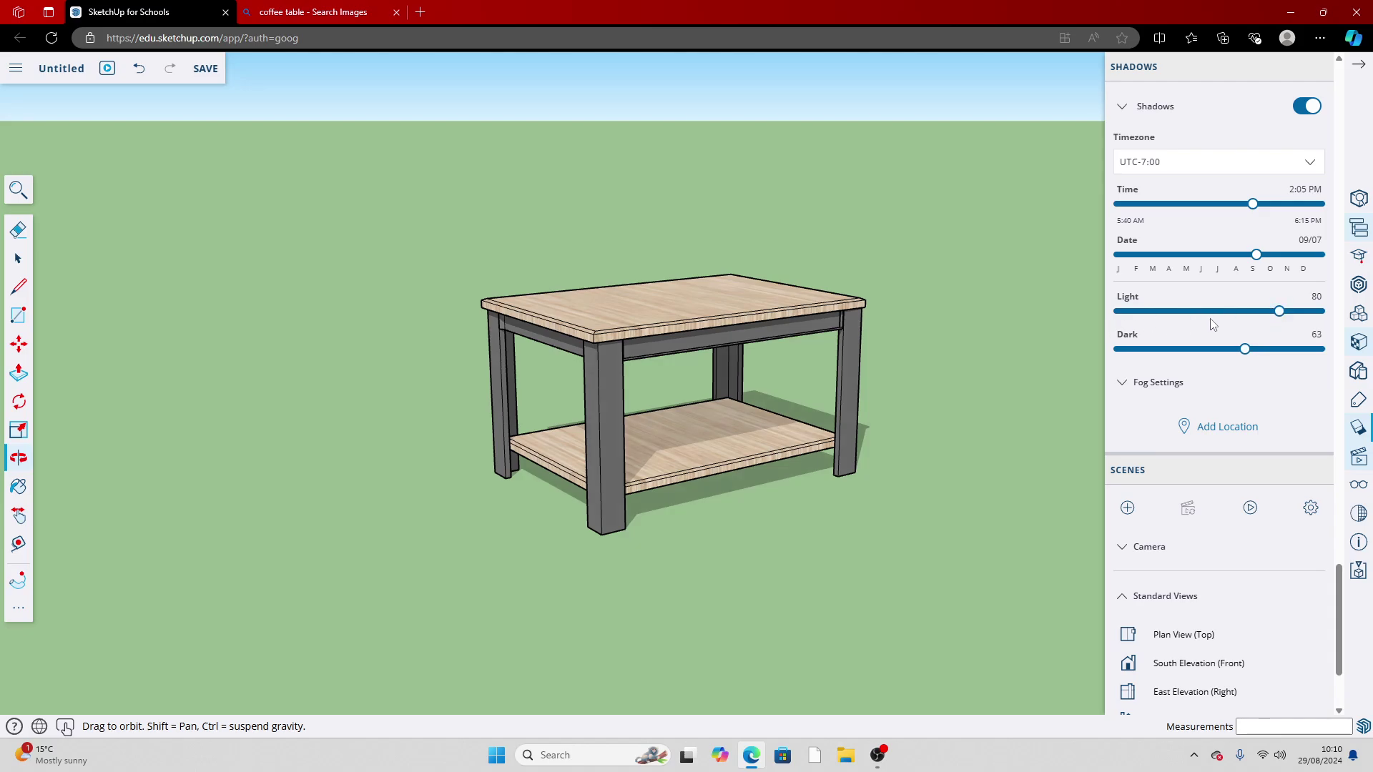
pyautogui.moveTo(1253, 321)
pyautogui.mouseDown()
pyautogui.moveTo(1095, 305)
pyautogui.moveTo(1218, 316)
pyautogui.mouseUp()
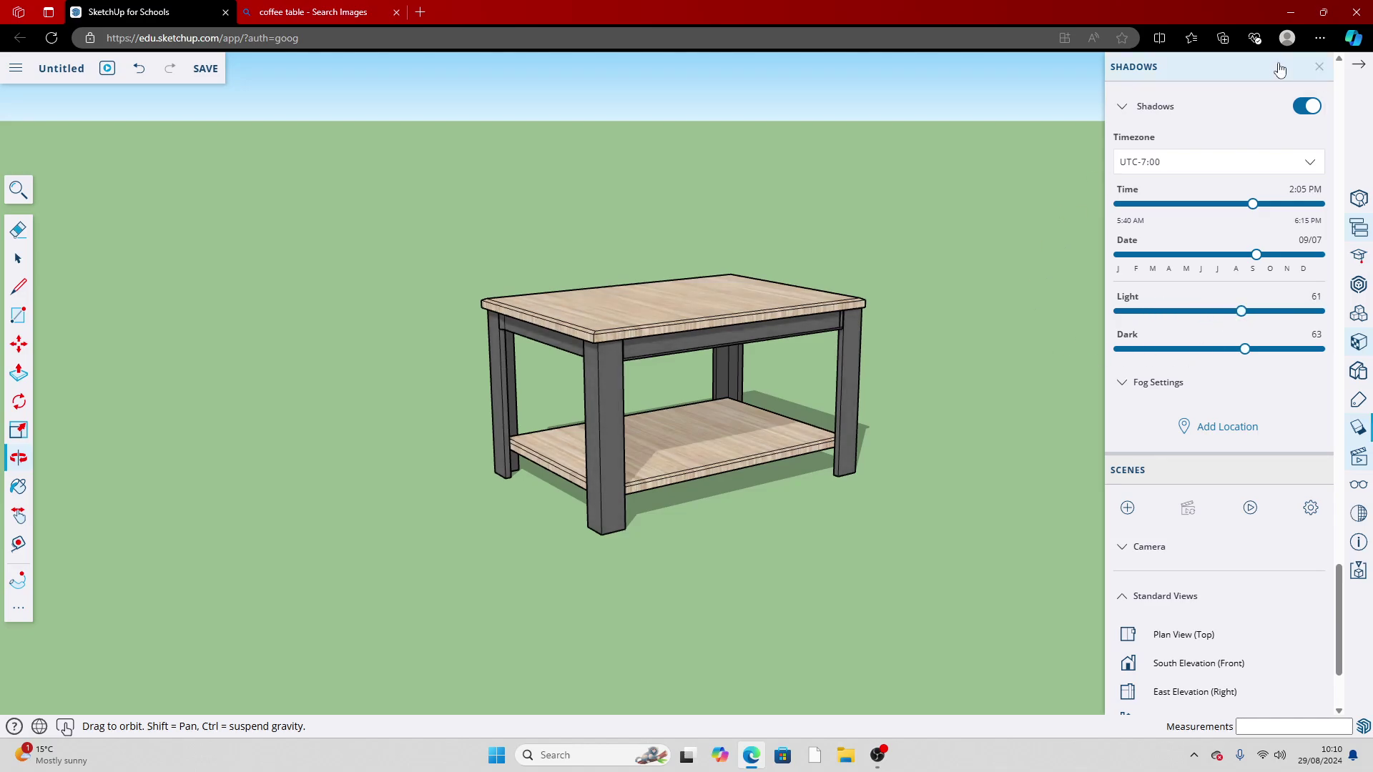
pyautogui.click(1359, 72)
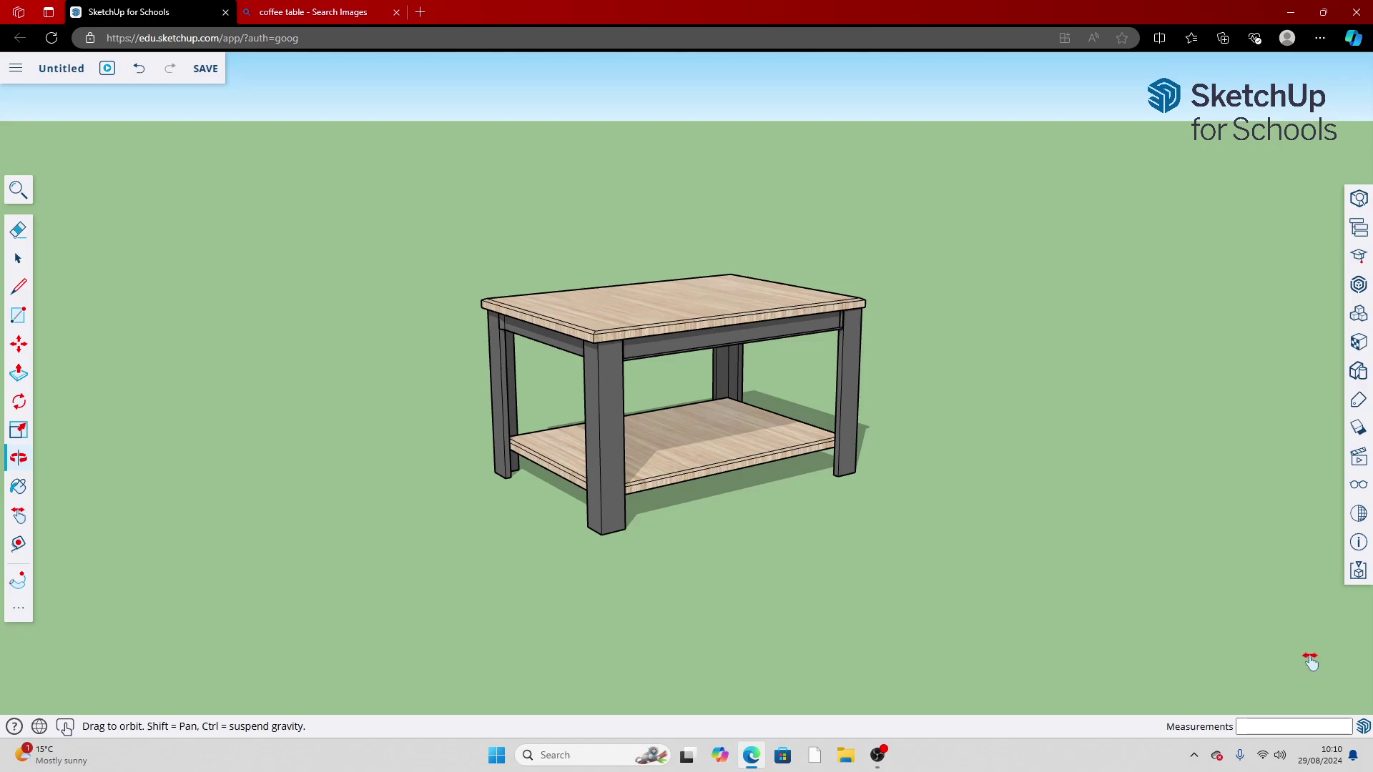
# Export the three-quarter view of the coffee table as a PNG image at 1920 × 959 px
pyautogui.press('super+shift+s')
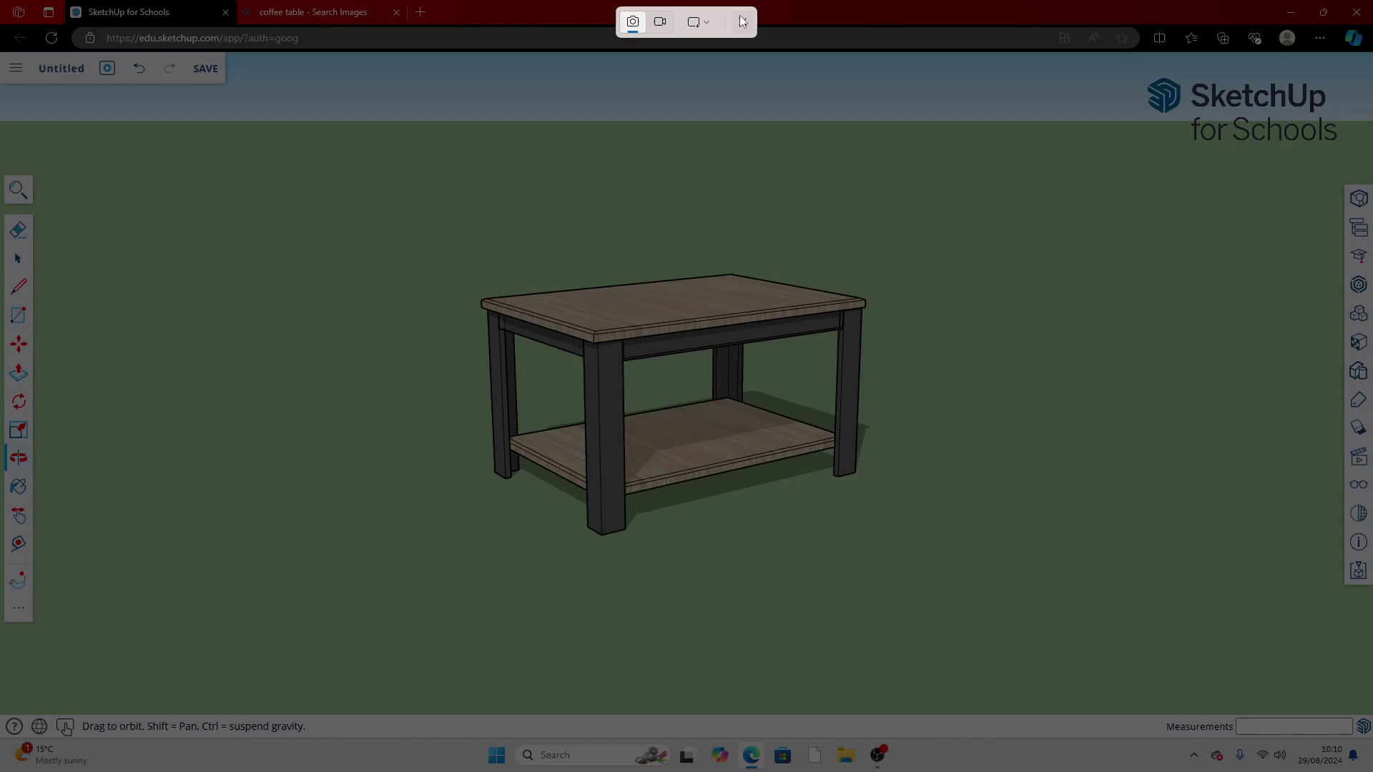
pyautogui.click(742, 20)
pyautogui.click(16, 69)
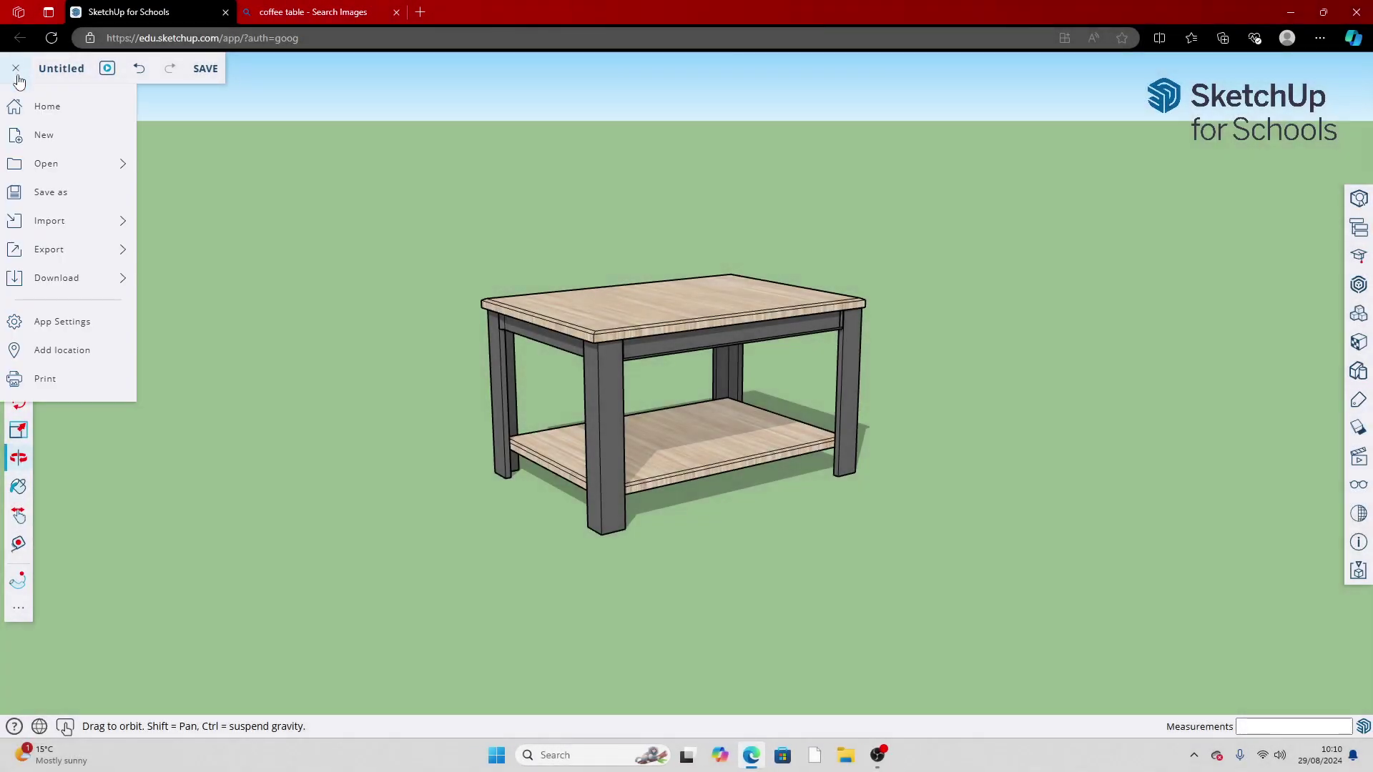
pyautogui.moveTo(65, 253)
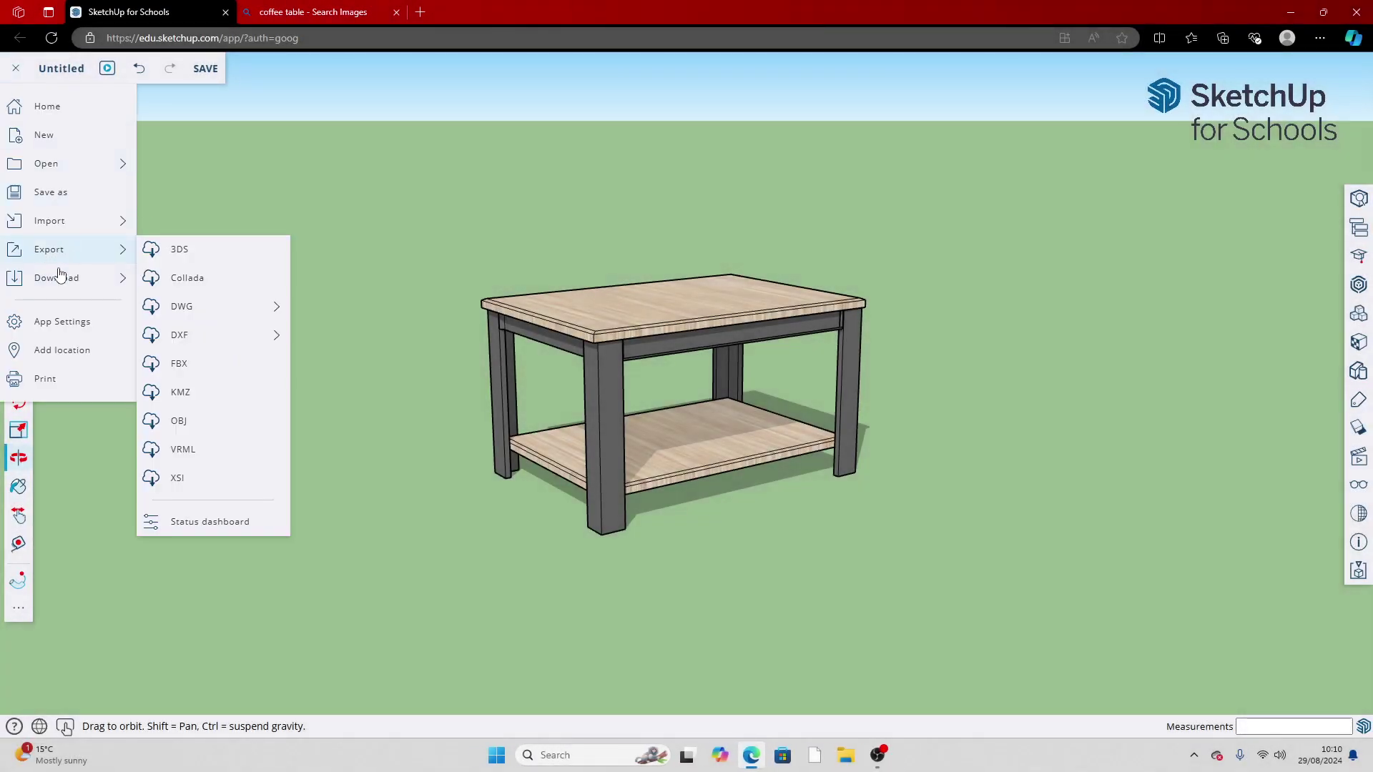
pyautogui.moveTo(57, 287)
pyautogui.click(205, 316)
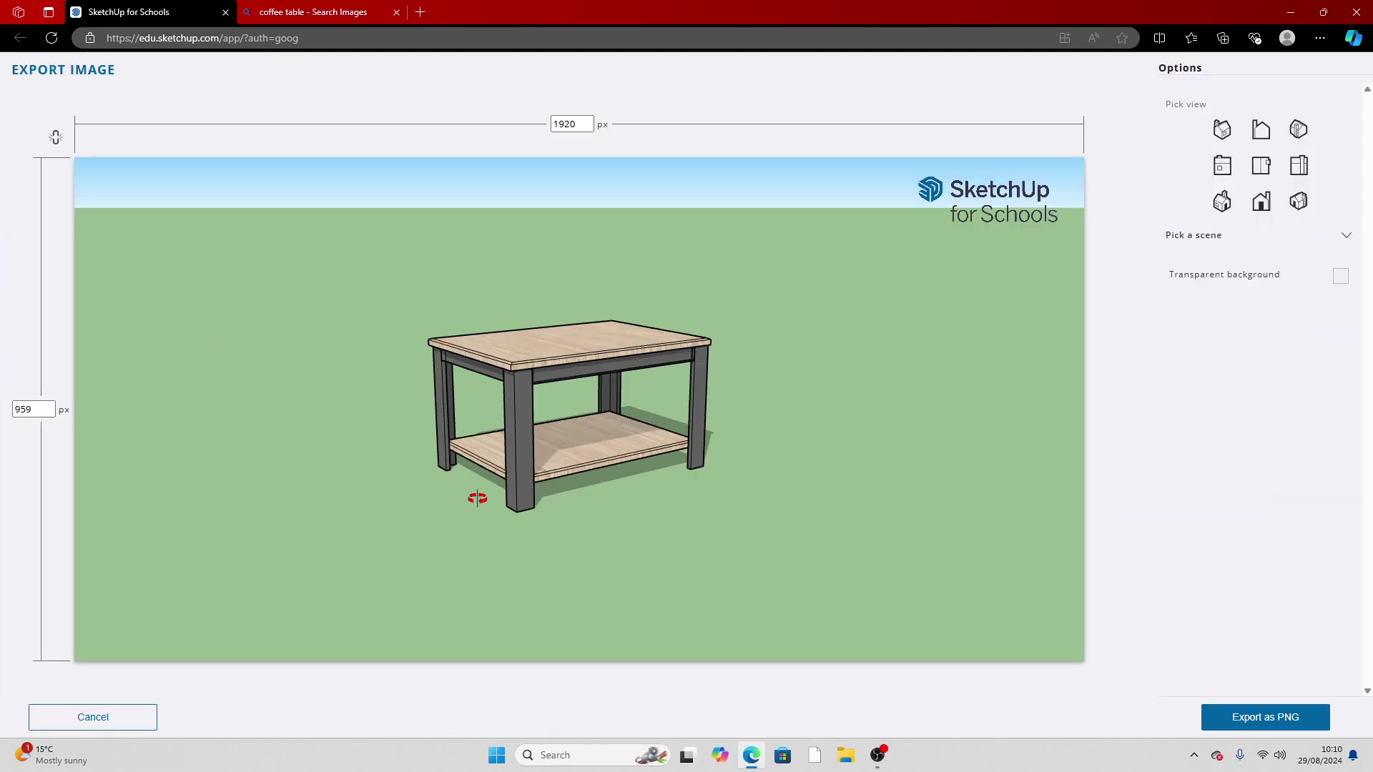
pyautogui.scroll(1, 462, 339)
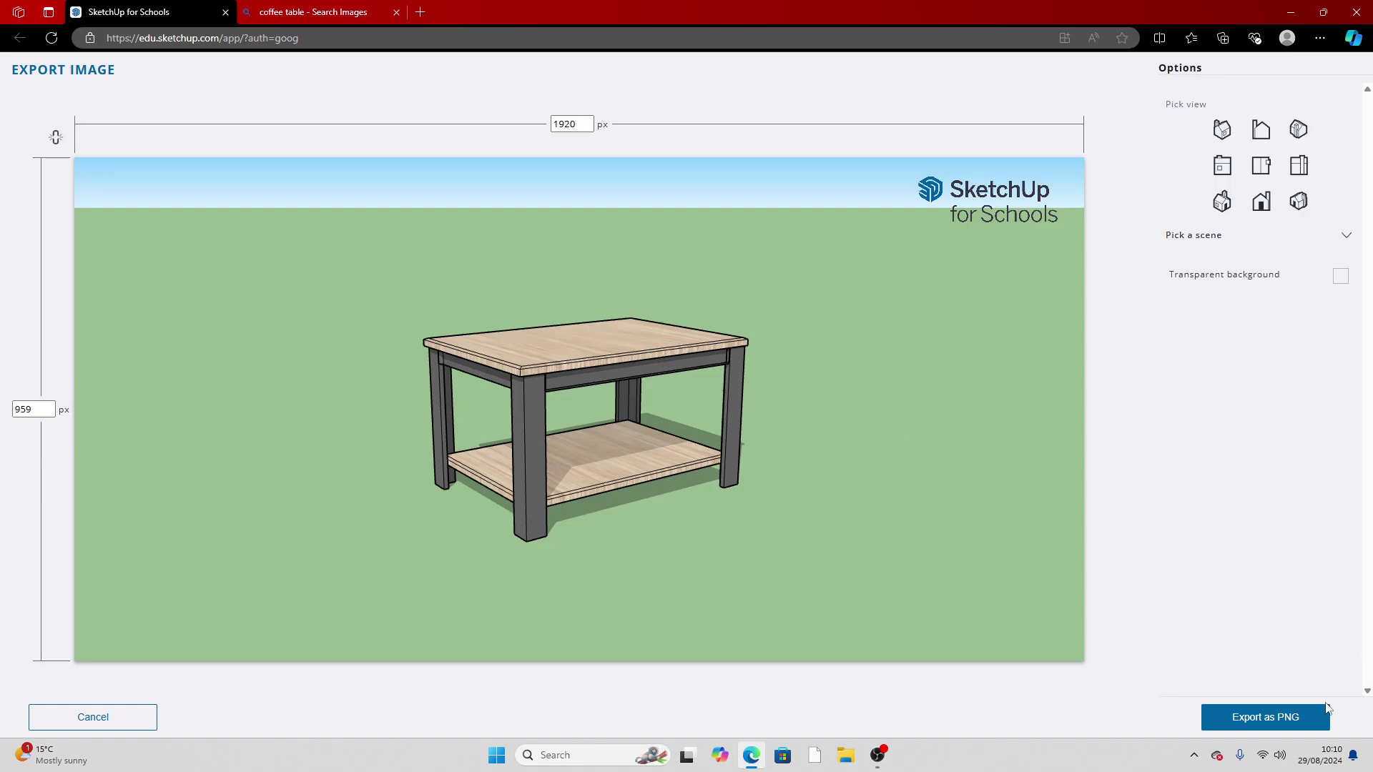
pyautogui.click(1293, 721)
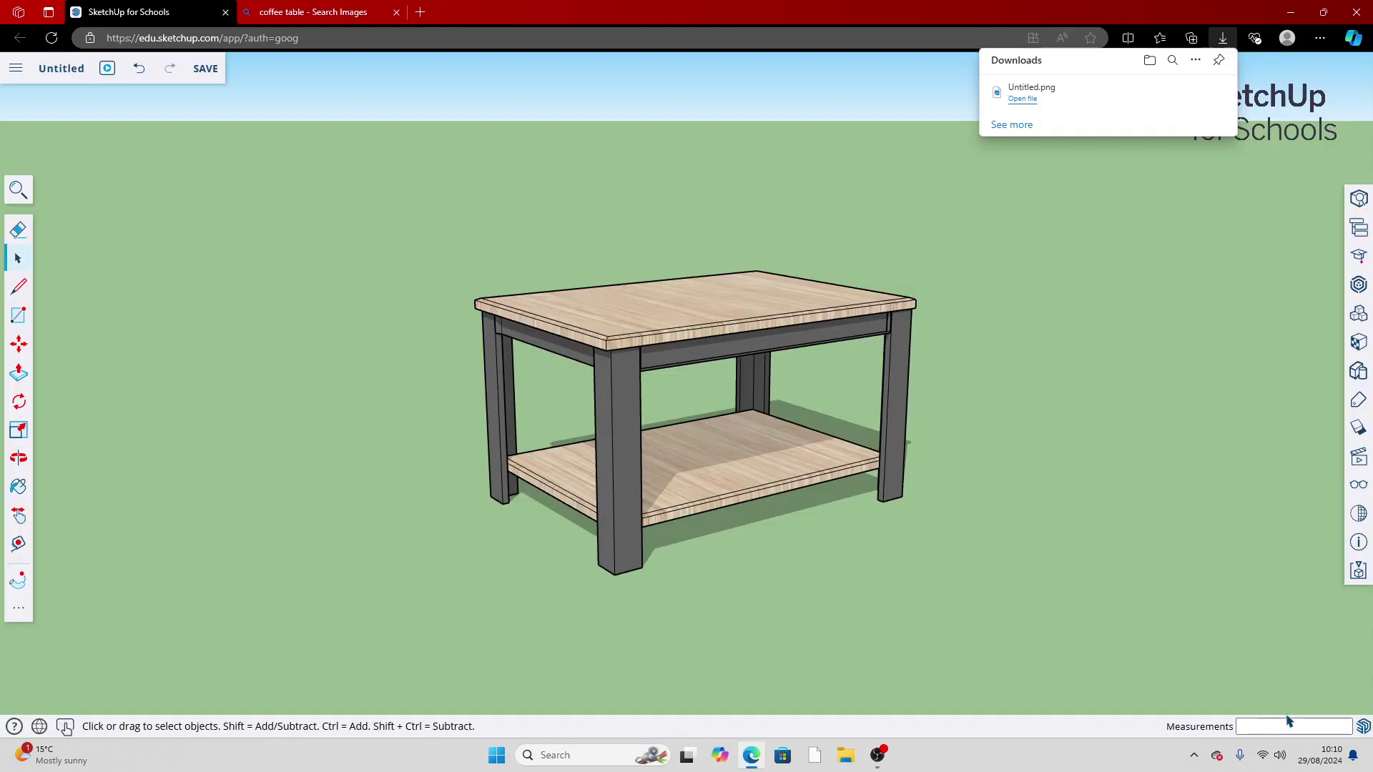
# Search the web for promeai in a new browser tab
pyautogui.click(422, 12)
pyautogui.write('or')
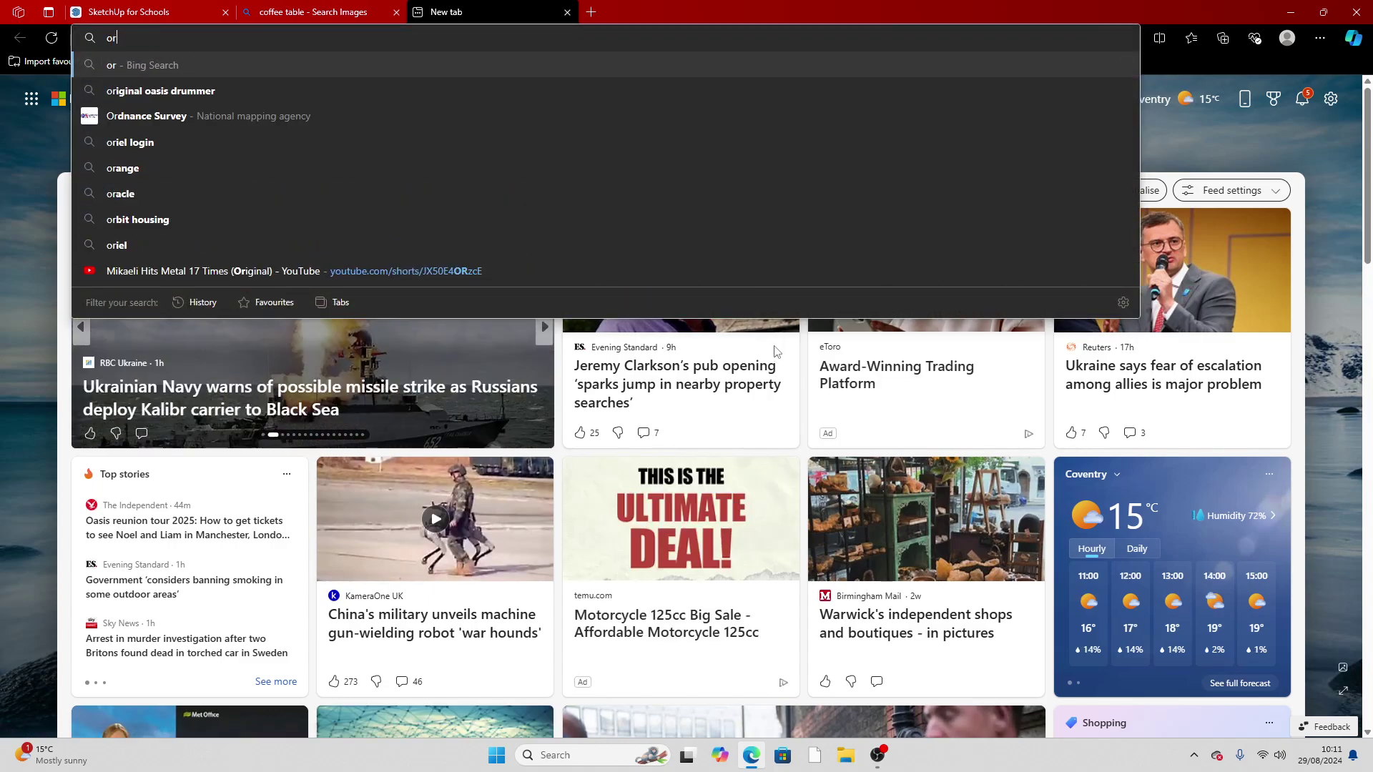
pyautogui.press('Escape')
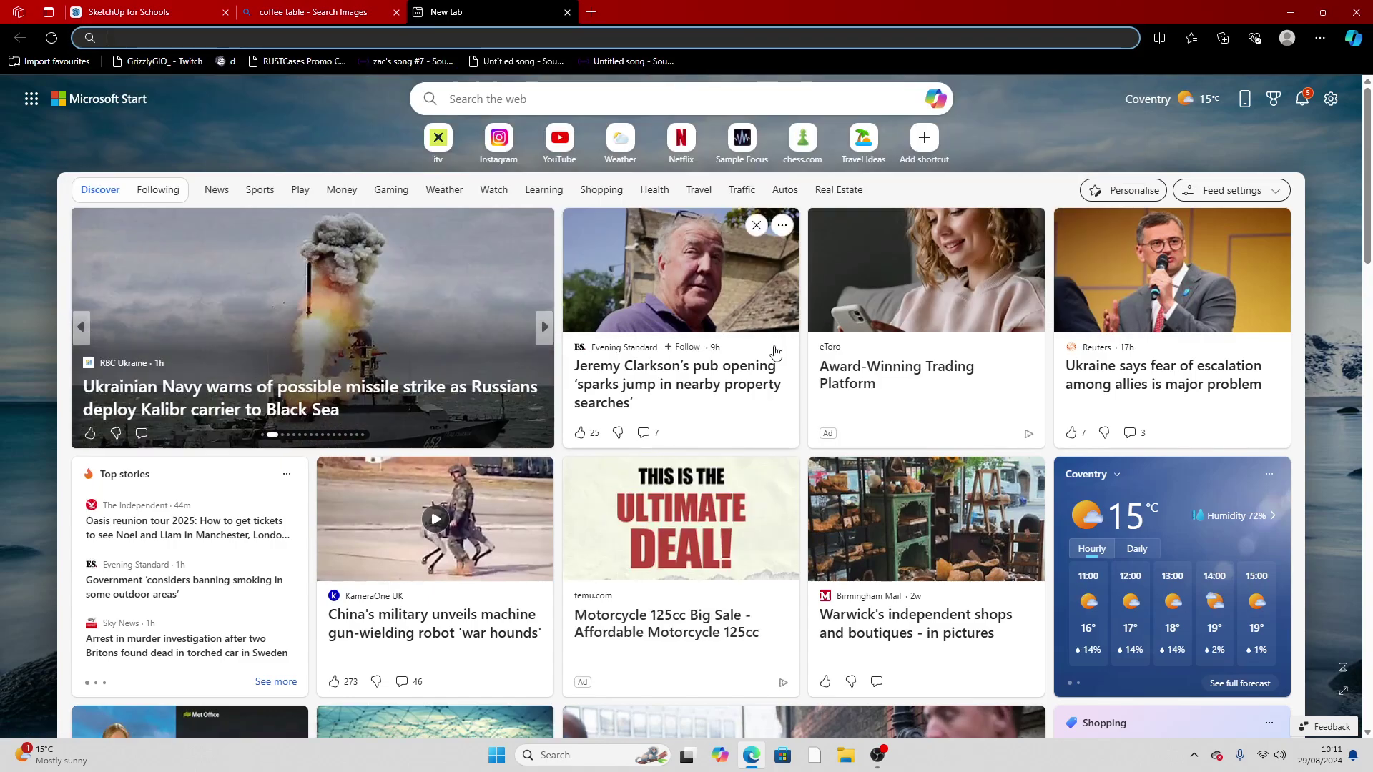
pyautogui.write('promeai')
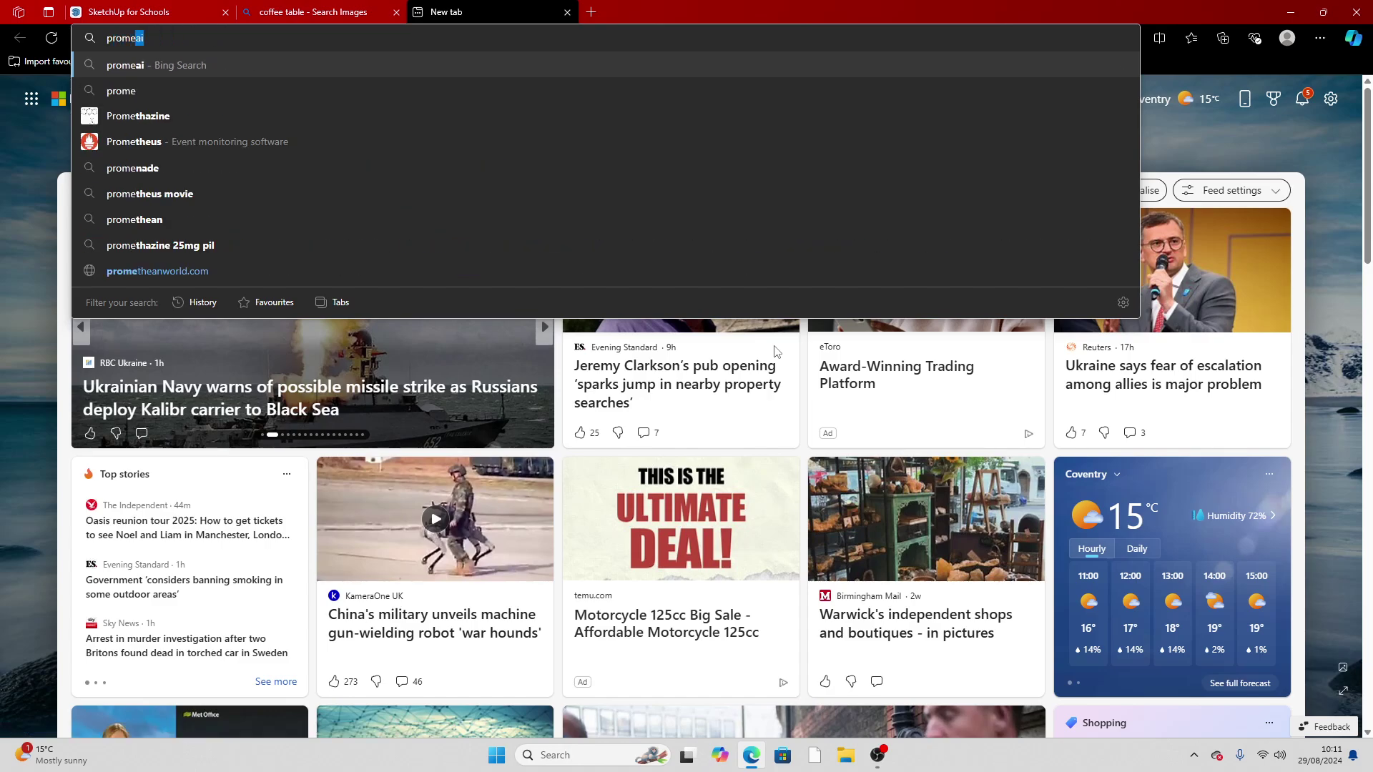
pyautogui.press('Return')
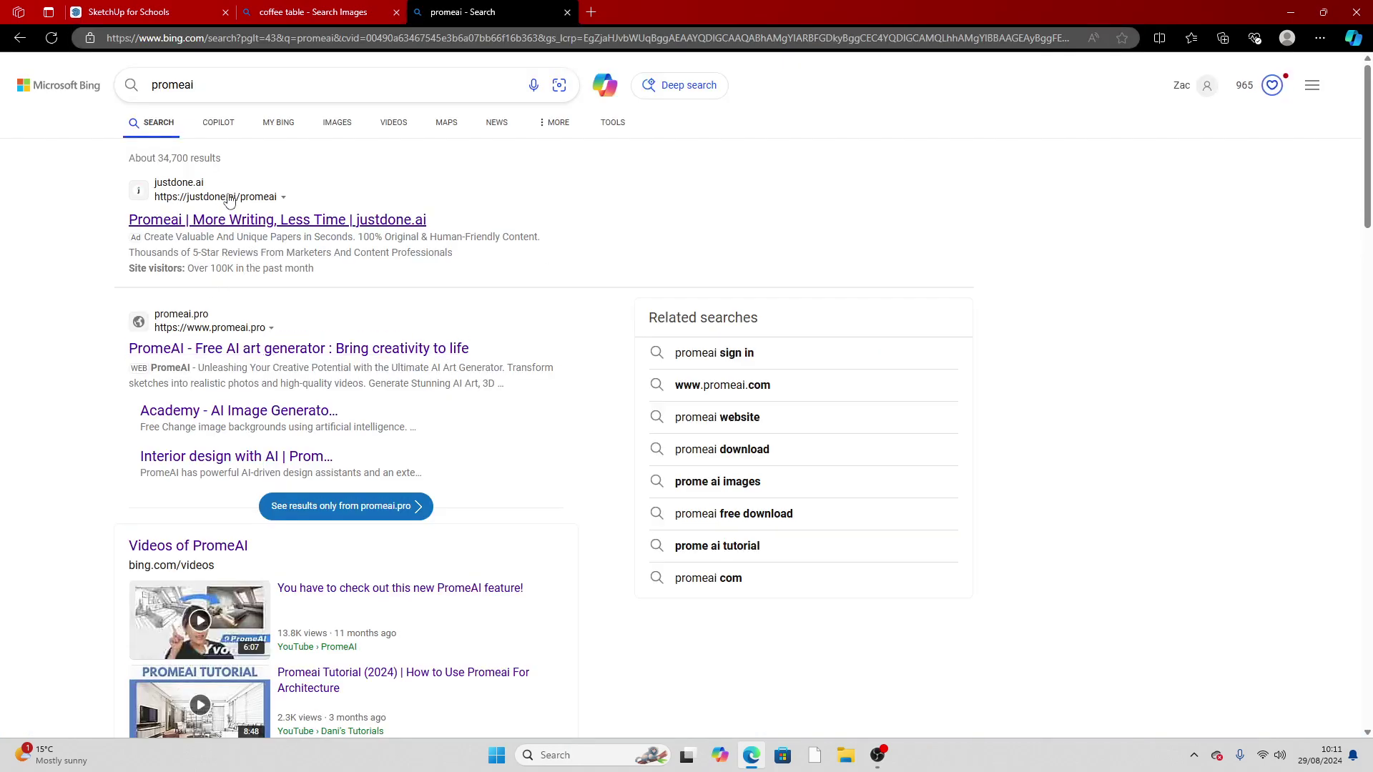
# Try to reach the PromeAI website through the AllThingsAI review page, and close that page
pyautogui.scroll(-5, 263, 286)
pyautogui.scroll(-10, 263, 293)
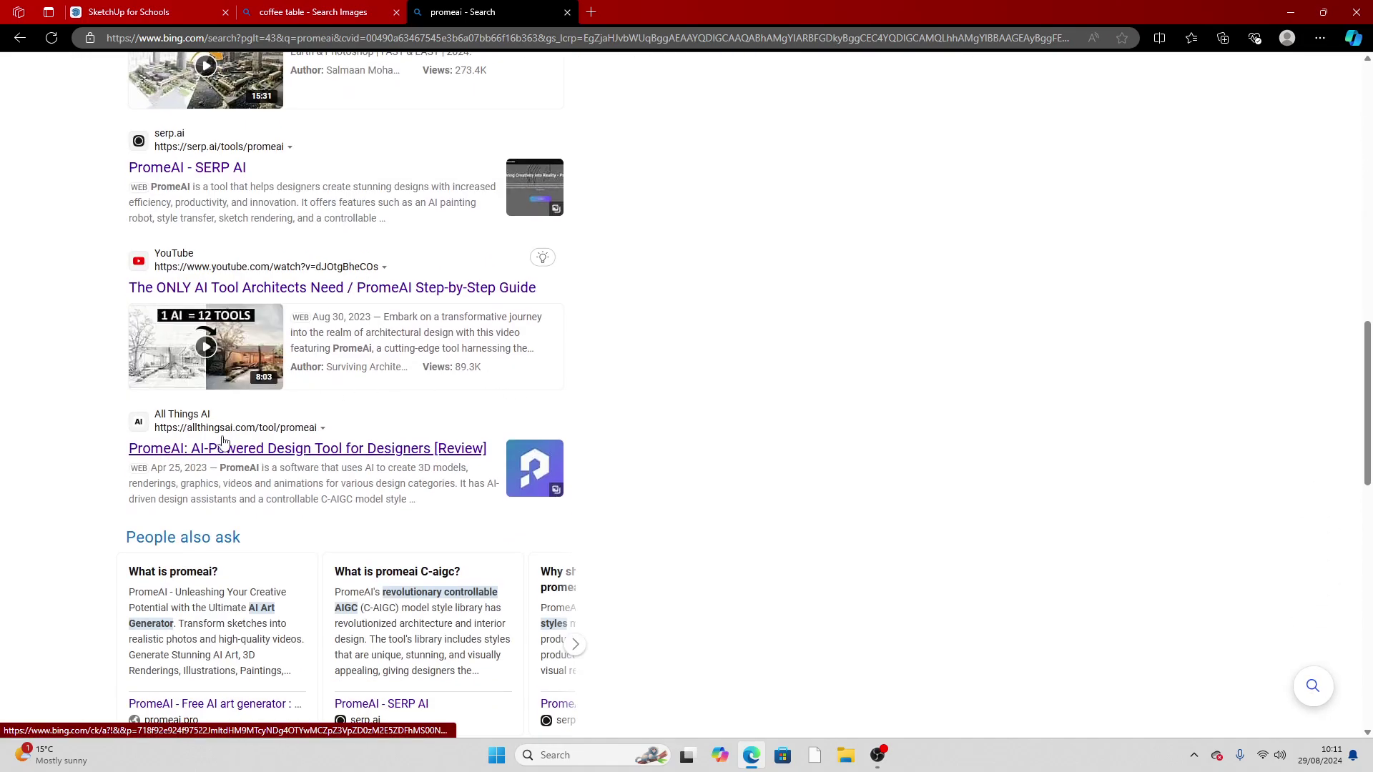
pyautogui.click(269, 449)
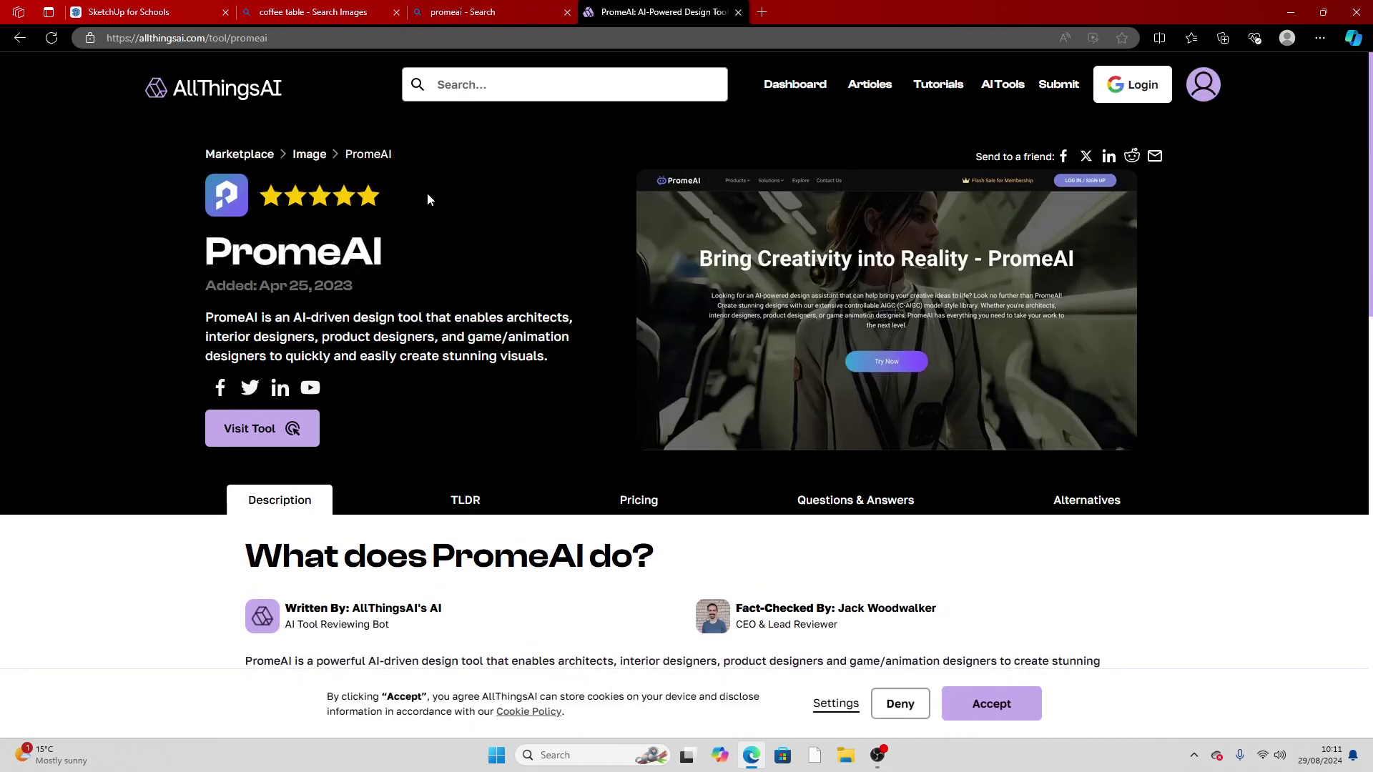
pyautogui.click(292, 427)
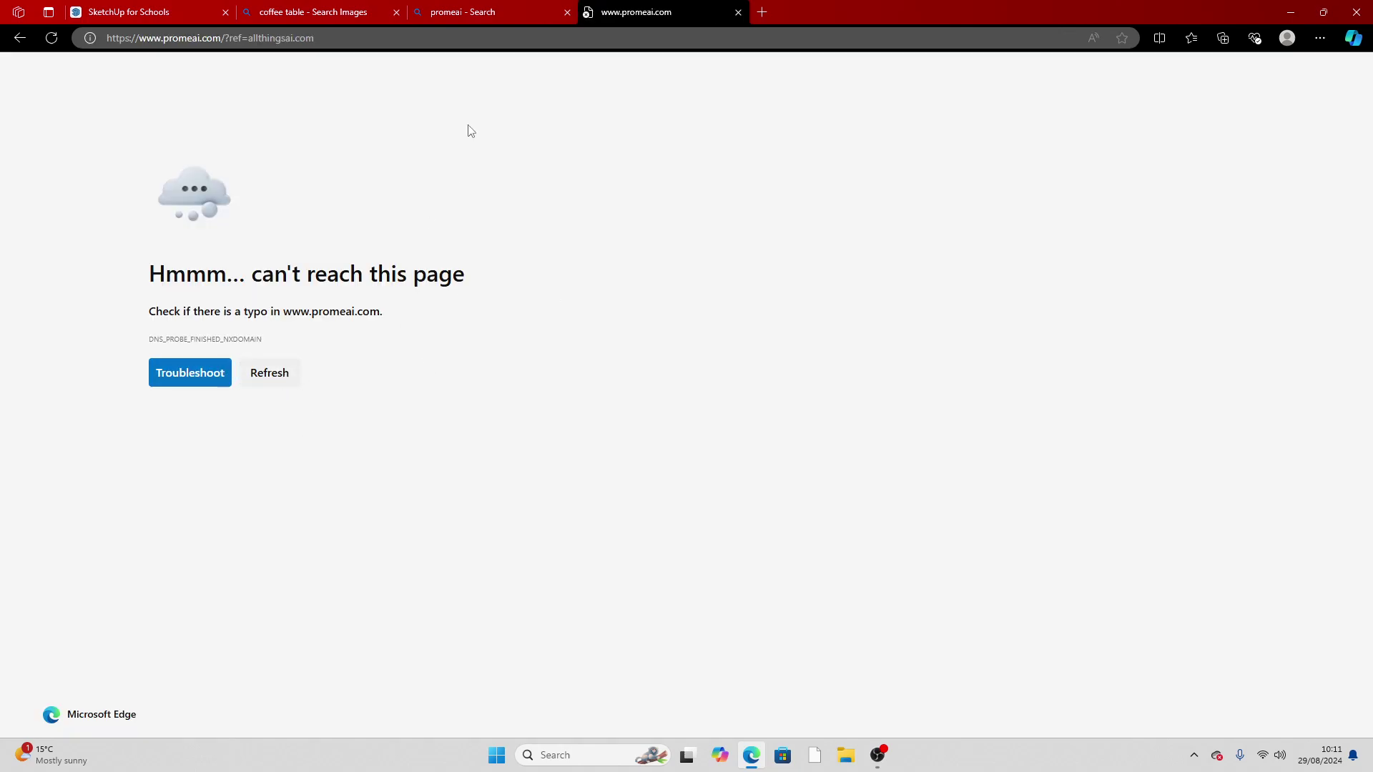
pyautogui.click(498, 9)
# Open the PromeAI AI art generator homepage at promeai.pro from the search results
pyautogui.scroll(-7, 247, 565)
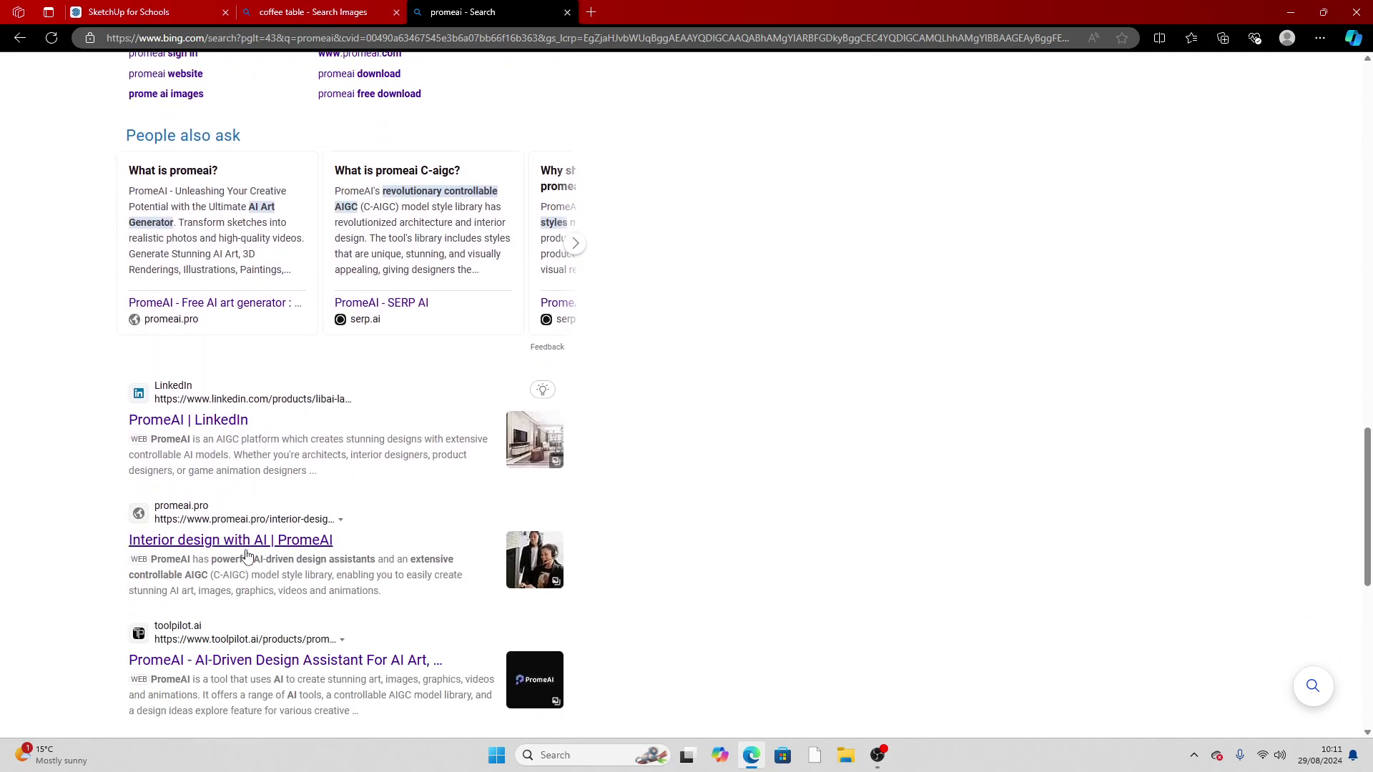
pyautogui.scroll(18, 306, 331)
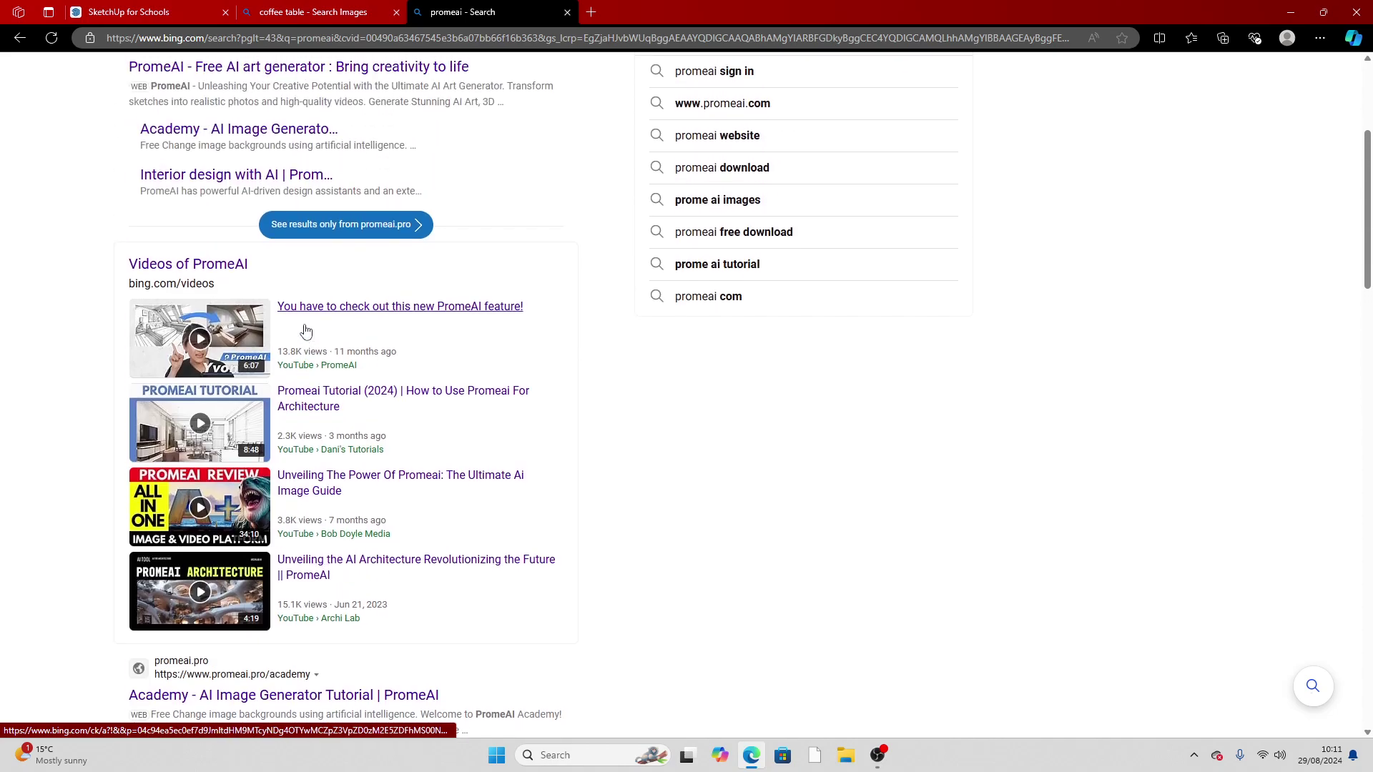
pyautogui.scroll(4, 307, 330)
pyautogui.click(251, 349)
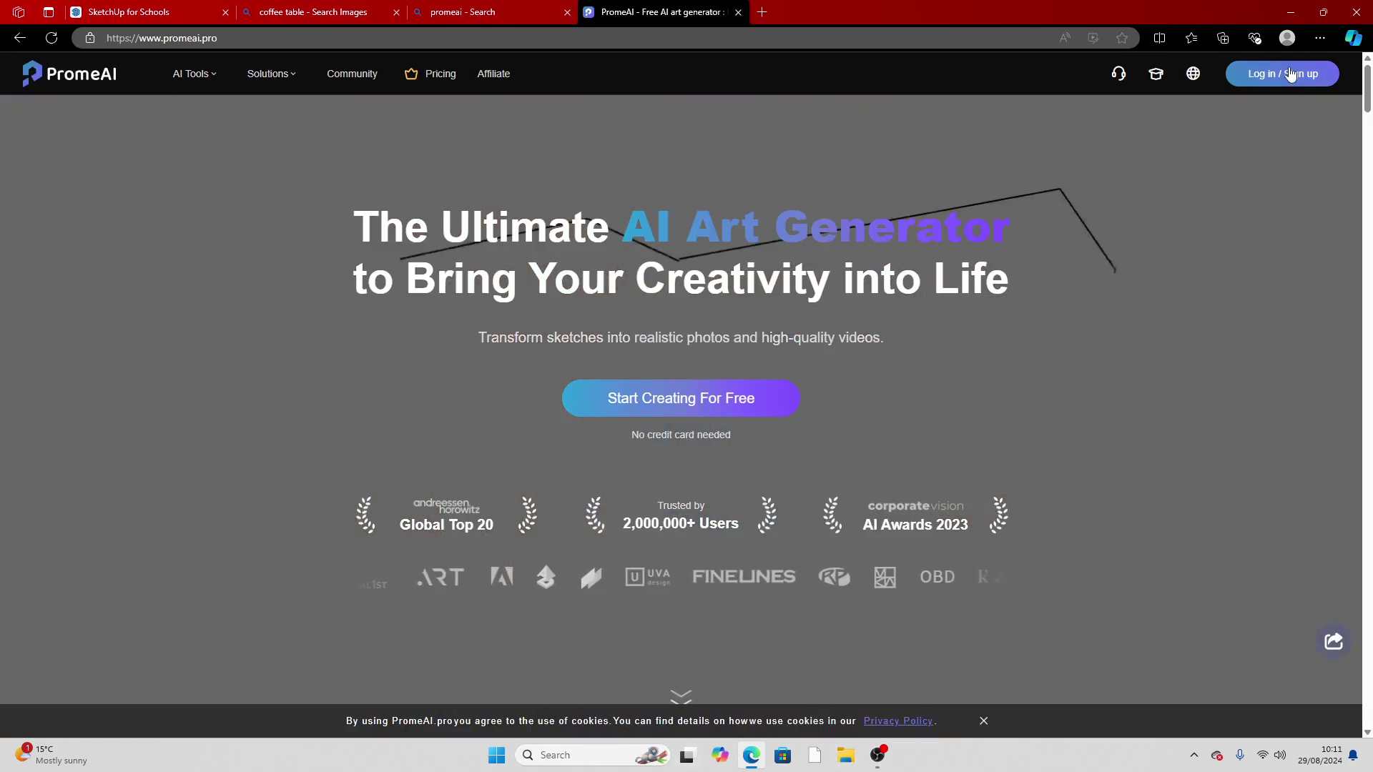
# Sign in to PromeAI with an existing Google account and approve sharing the account details
pyautogui.click(1290, 74)
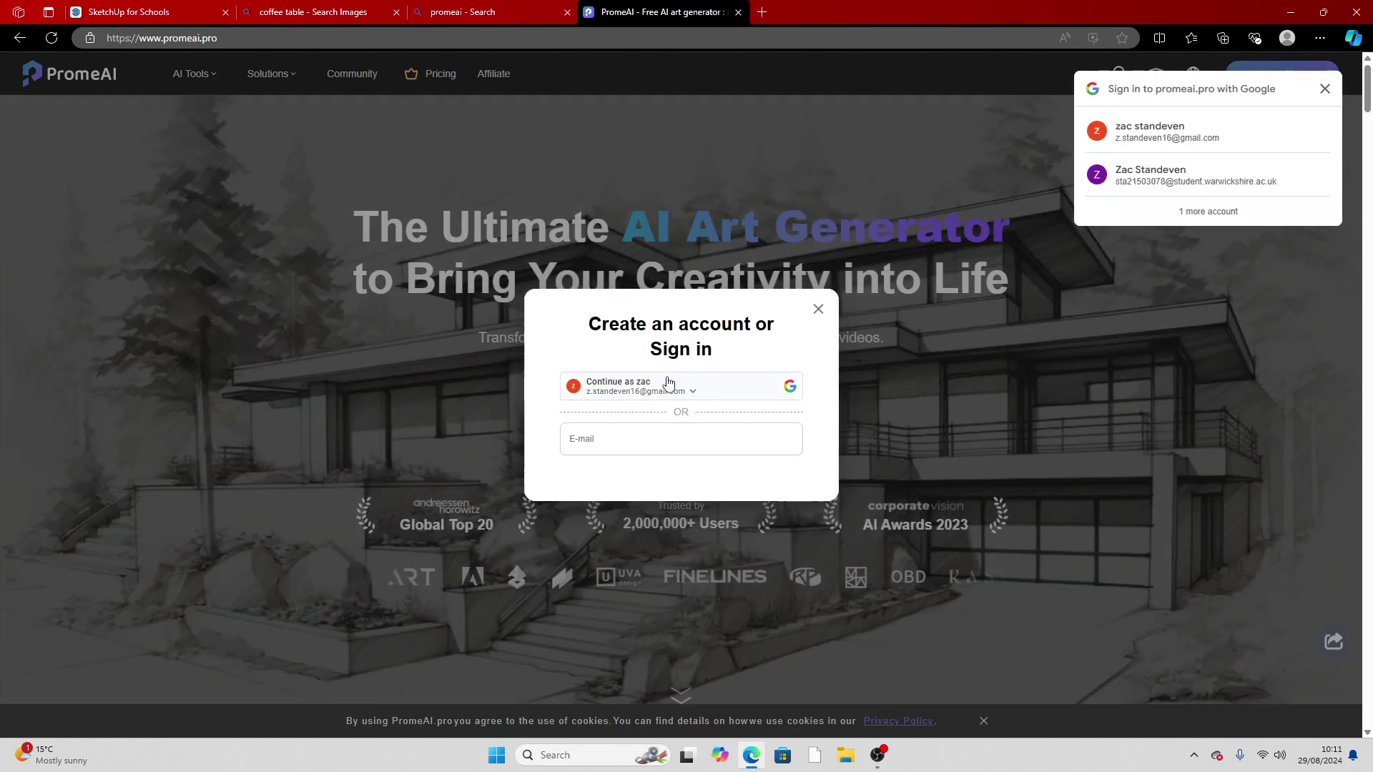
pyautogui.click(668, 383)
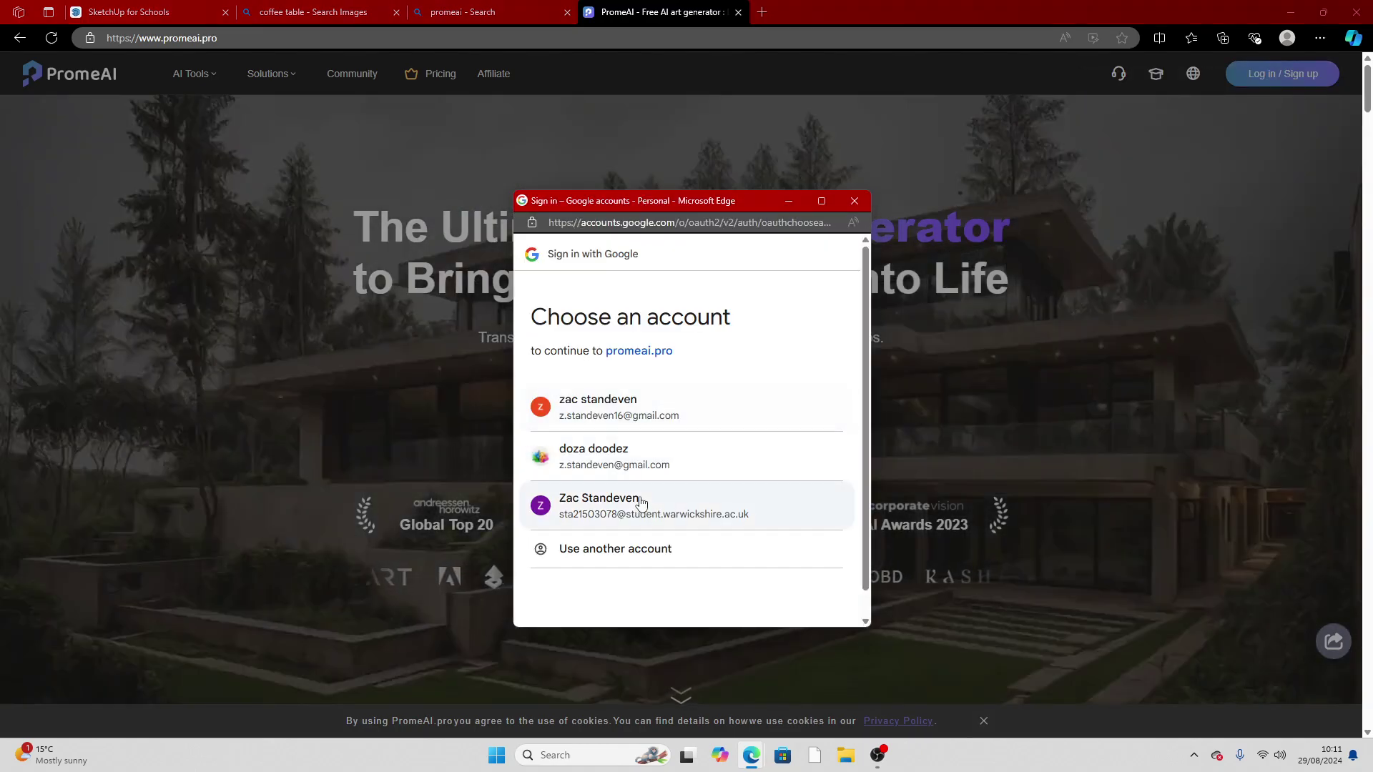
pyautogui.click(615, 457)
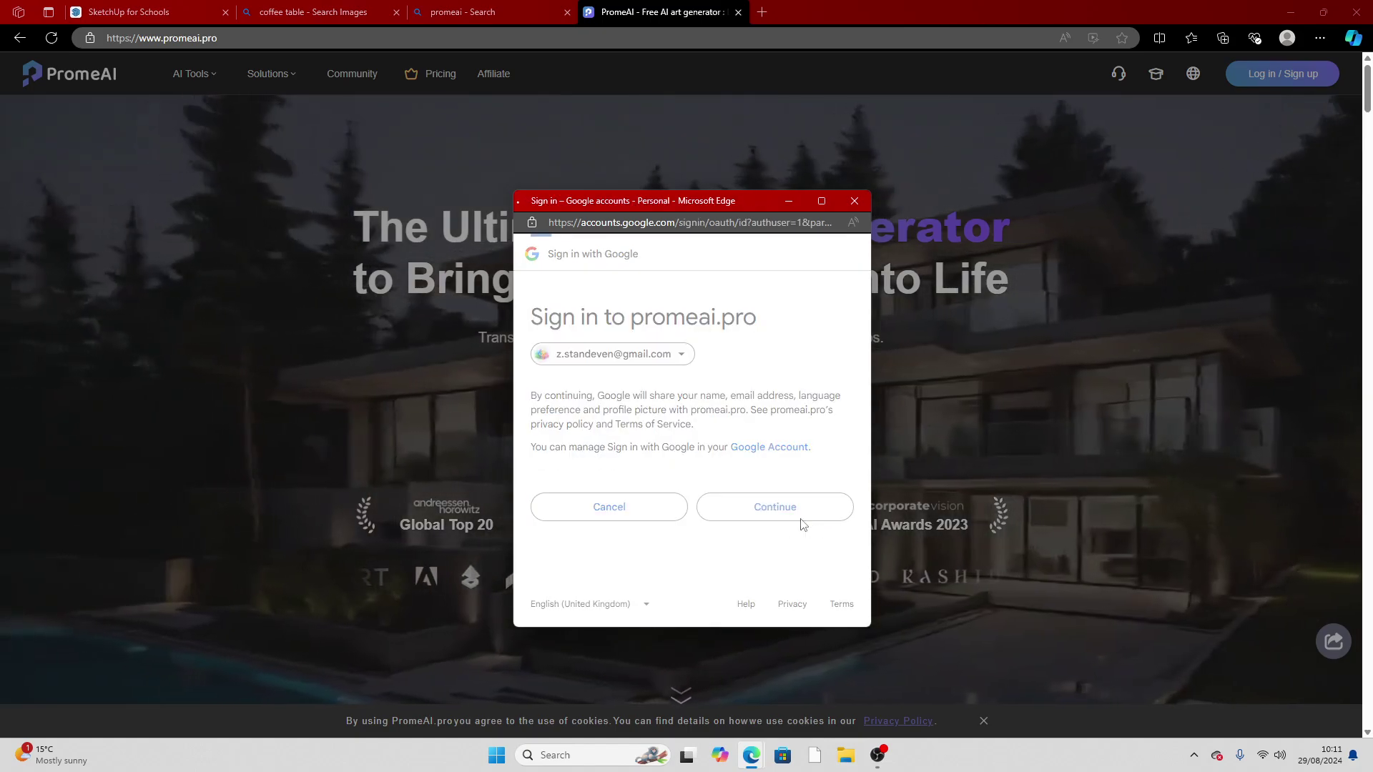
pyautogui.click(794, 509)
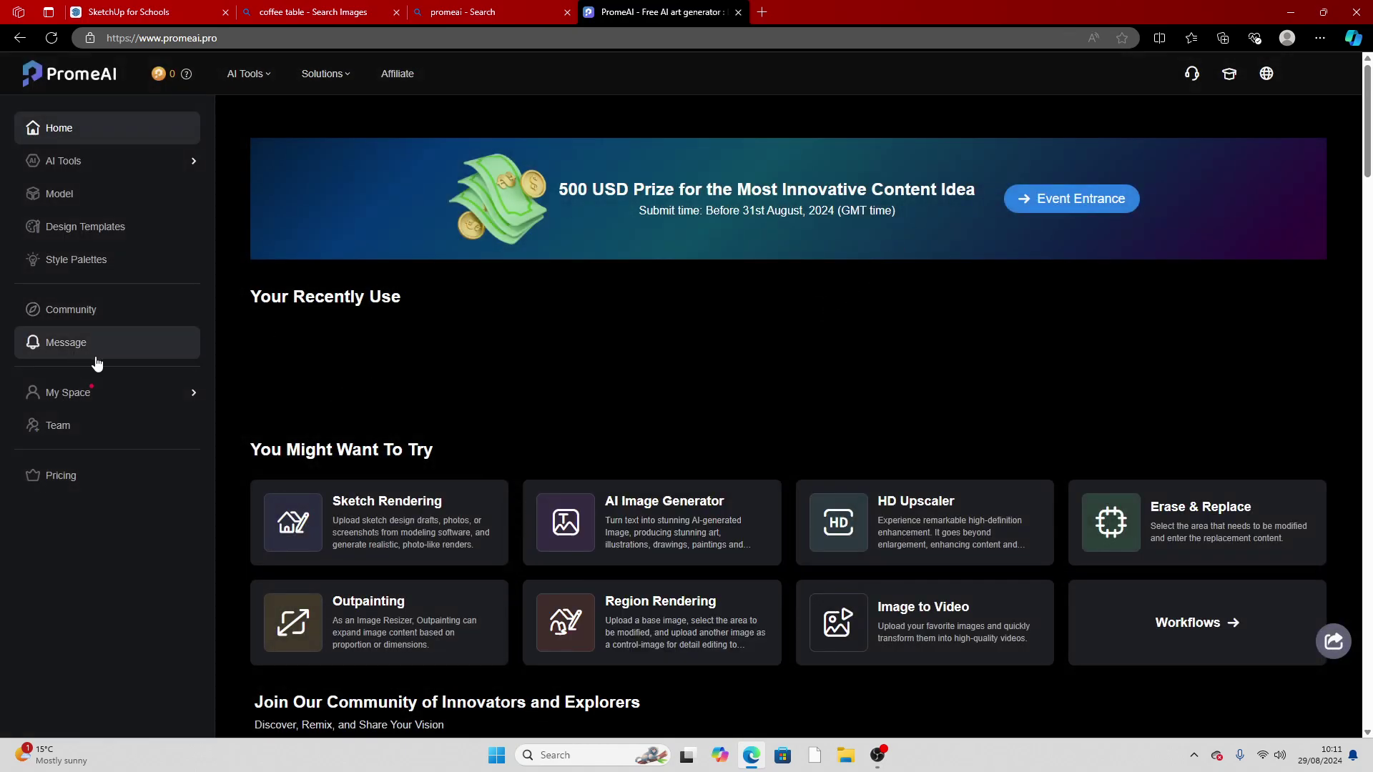
# Upload the exported coffee table PNG as the source image in the Sketch Rendering AI tool, and dismiss the free trial offers
pyautogui.click(74, 175)
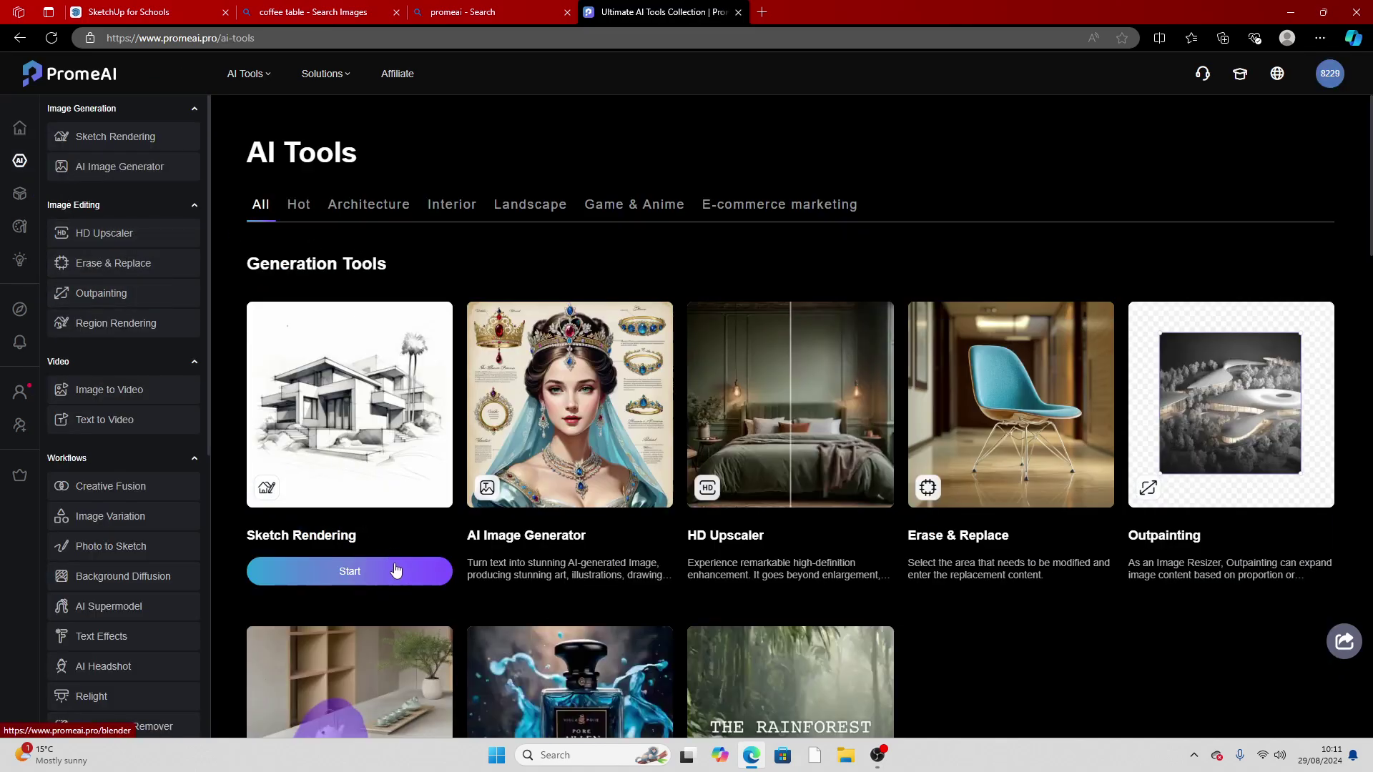
pyautogui.click(395, 570)
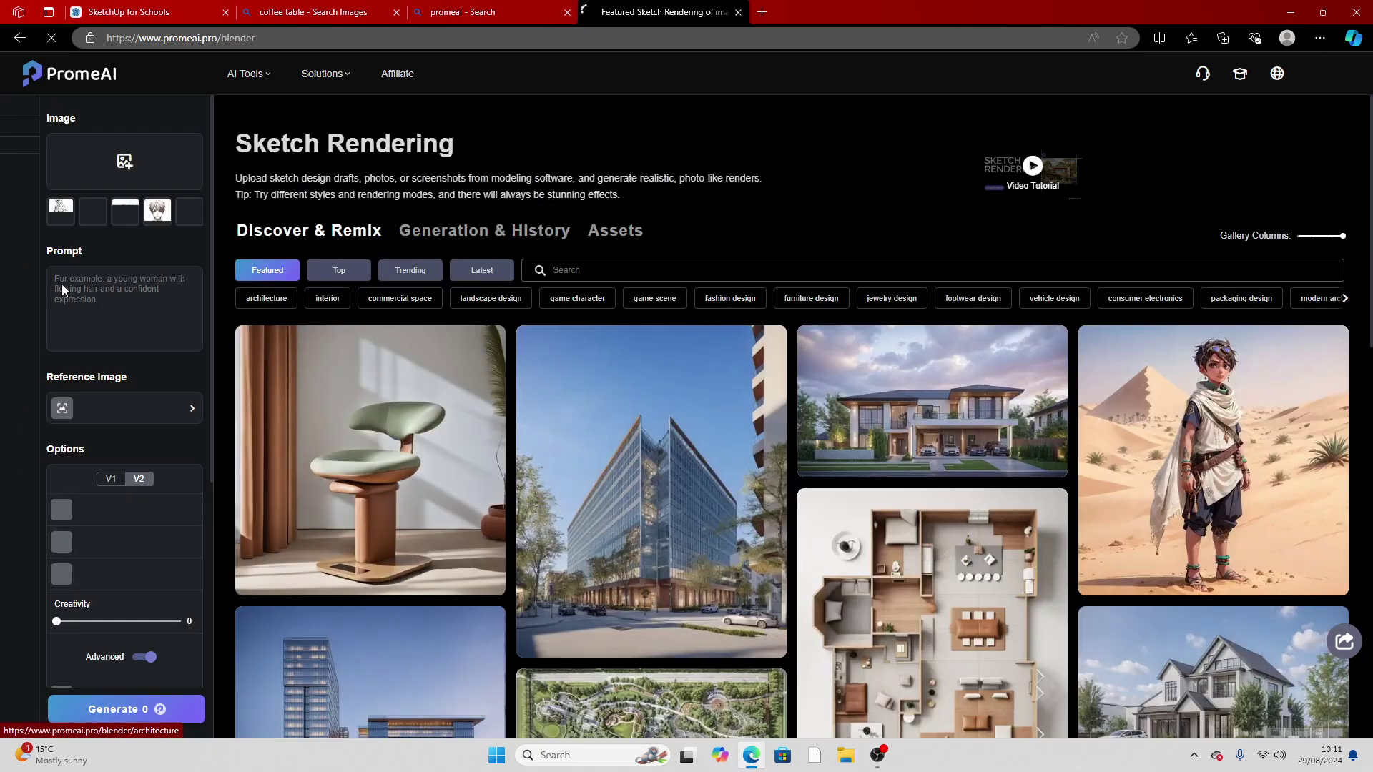
pyautogui.click(125, 161)
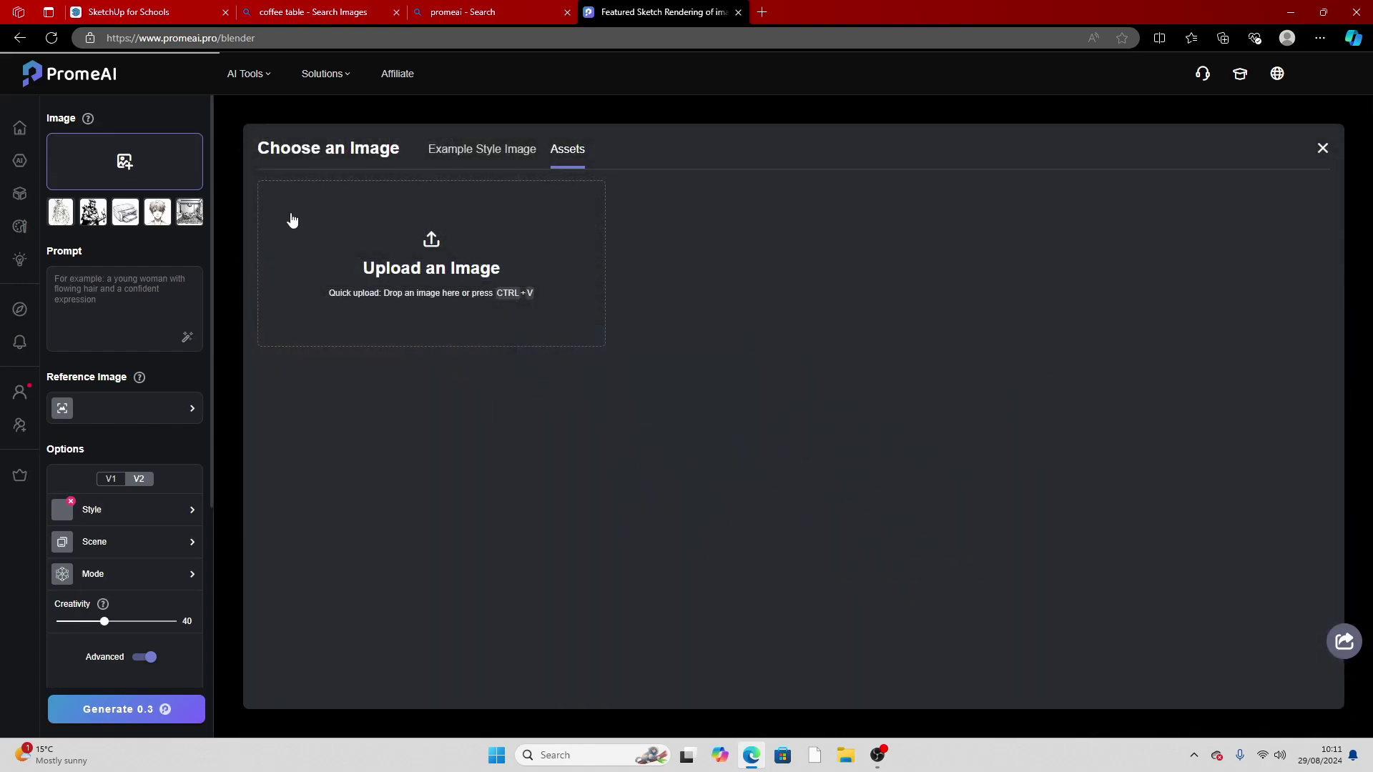
pyautogui.click(520, 291)
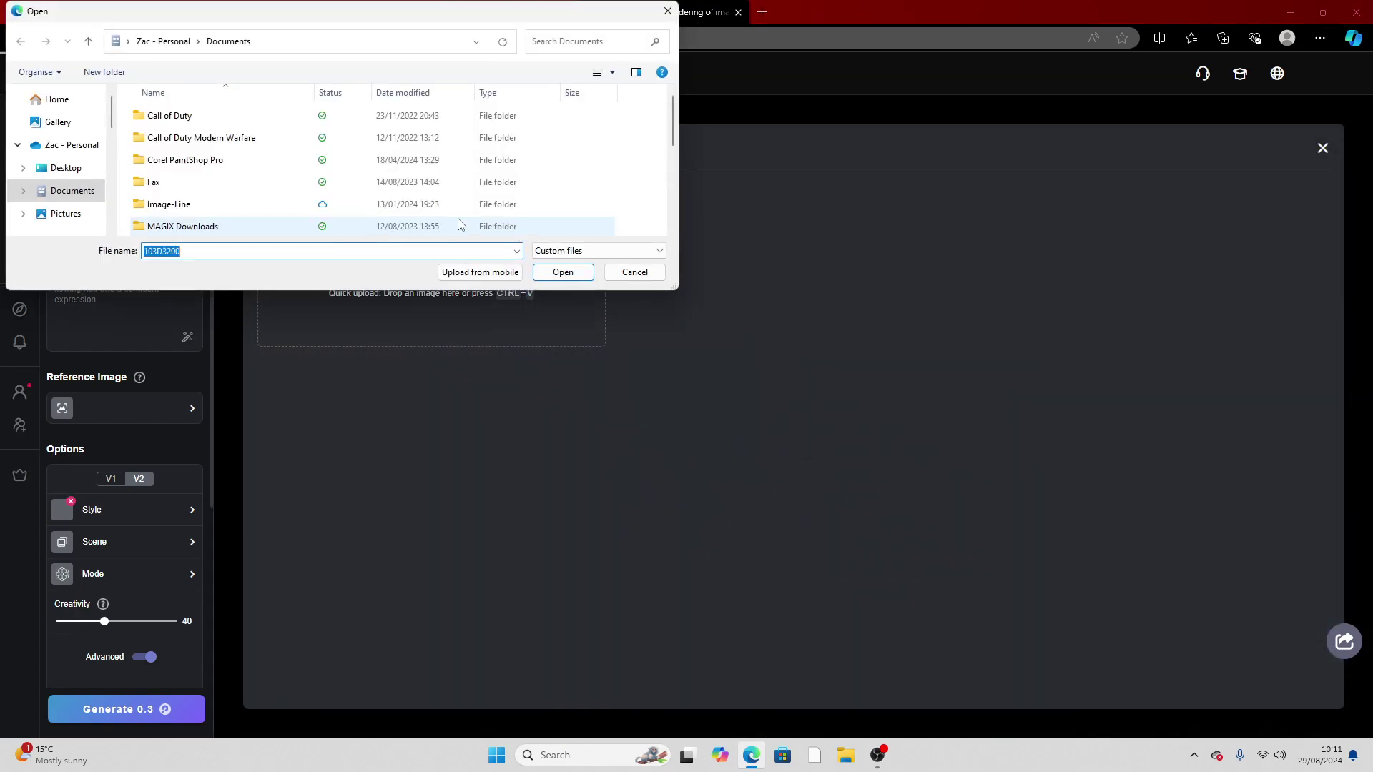
pyautogui.click(58, 123)
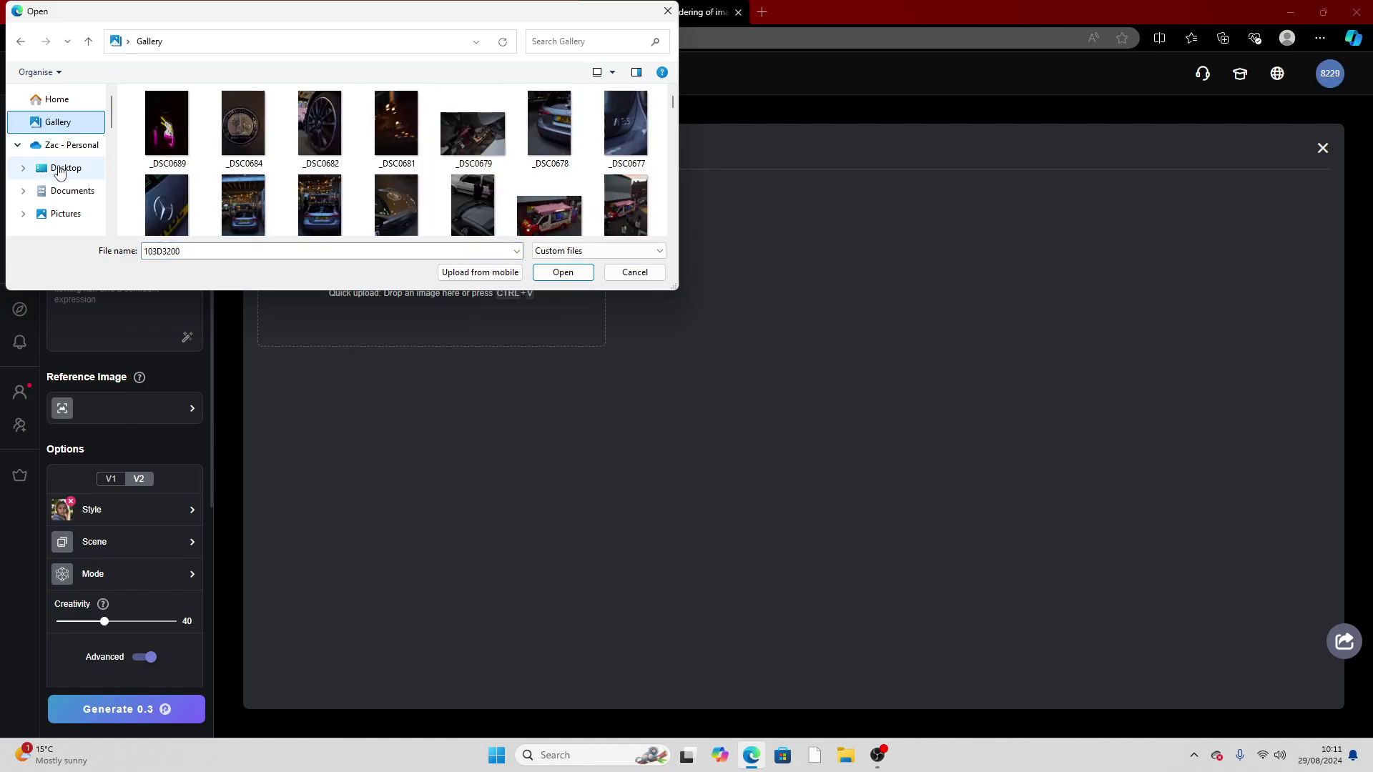
pyautogui.scroll(-3, 68, 184)
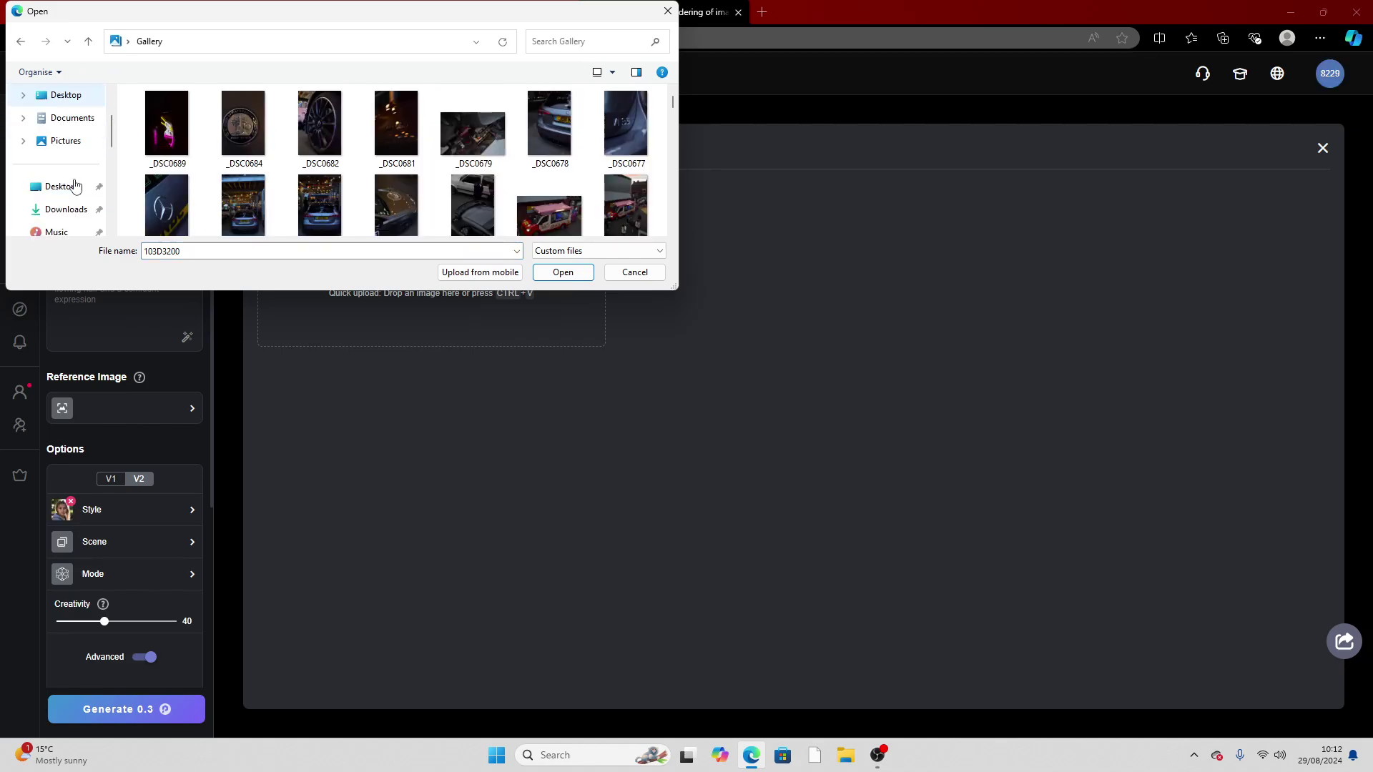
pyautogui.click(65, 186)
pyautogui.doubleClick(214, 138)
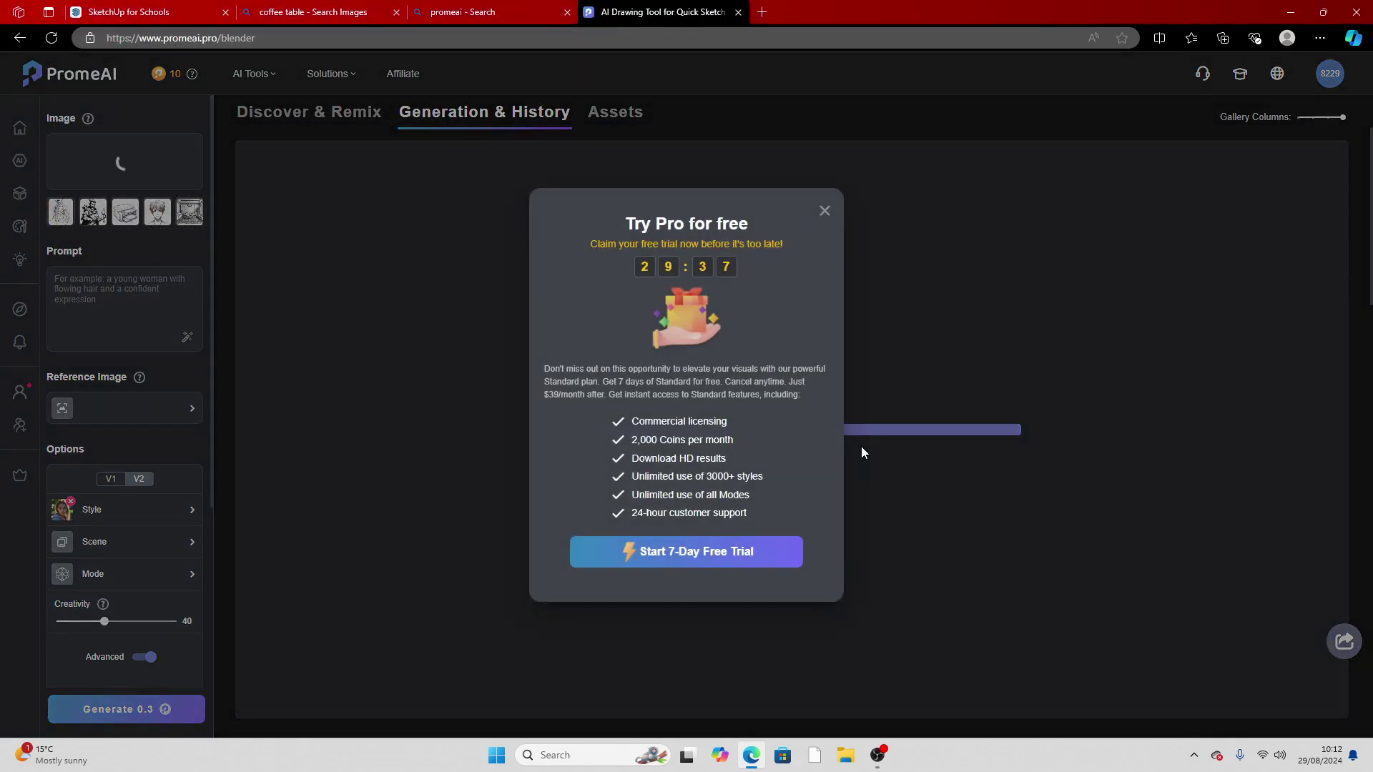
pyautogui.click(824, 212)
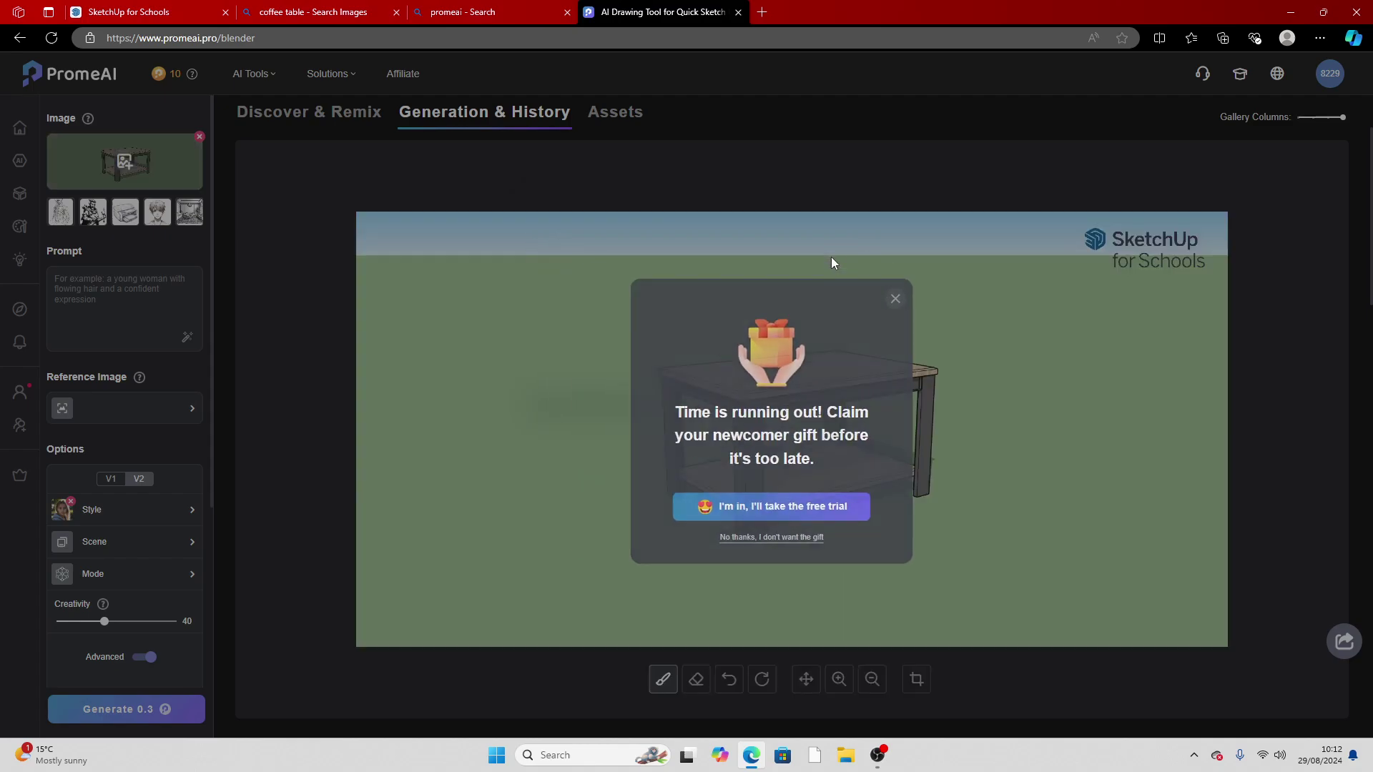
pyautogui.click(830, 257)
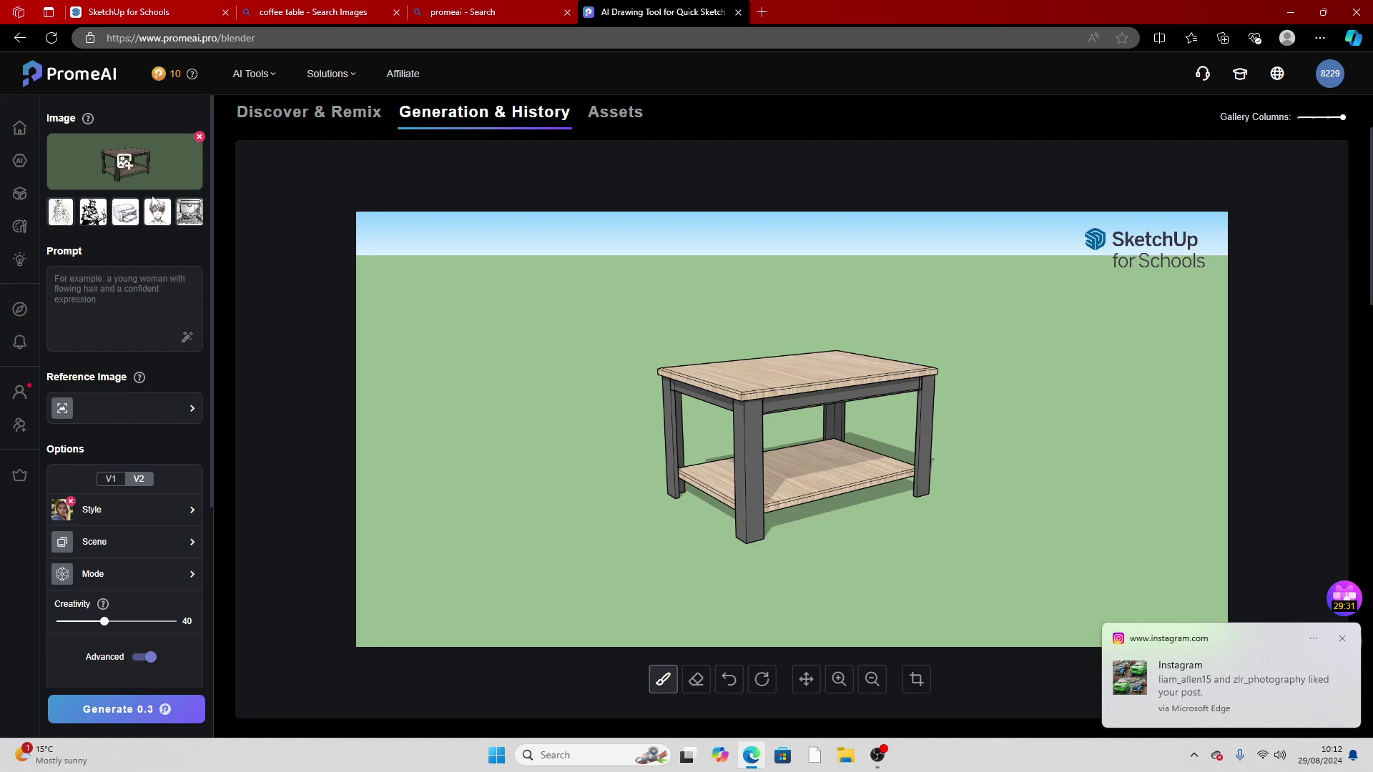
# Look over the photography styles and set the rendering scene to Living Room from the Interior scenes
pyautogui.click(139, 512)
pyautogui.scroll(-1, 452, 299)
pyautogui.scroll(1, 453, 298)
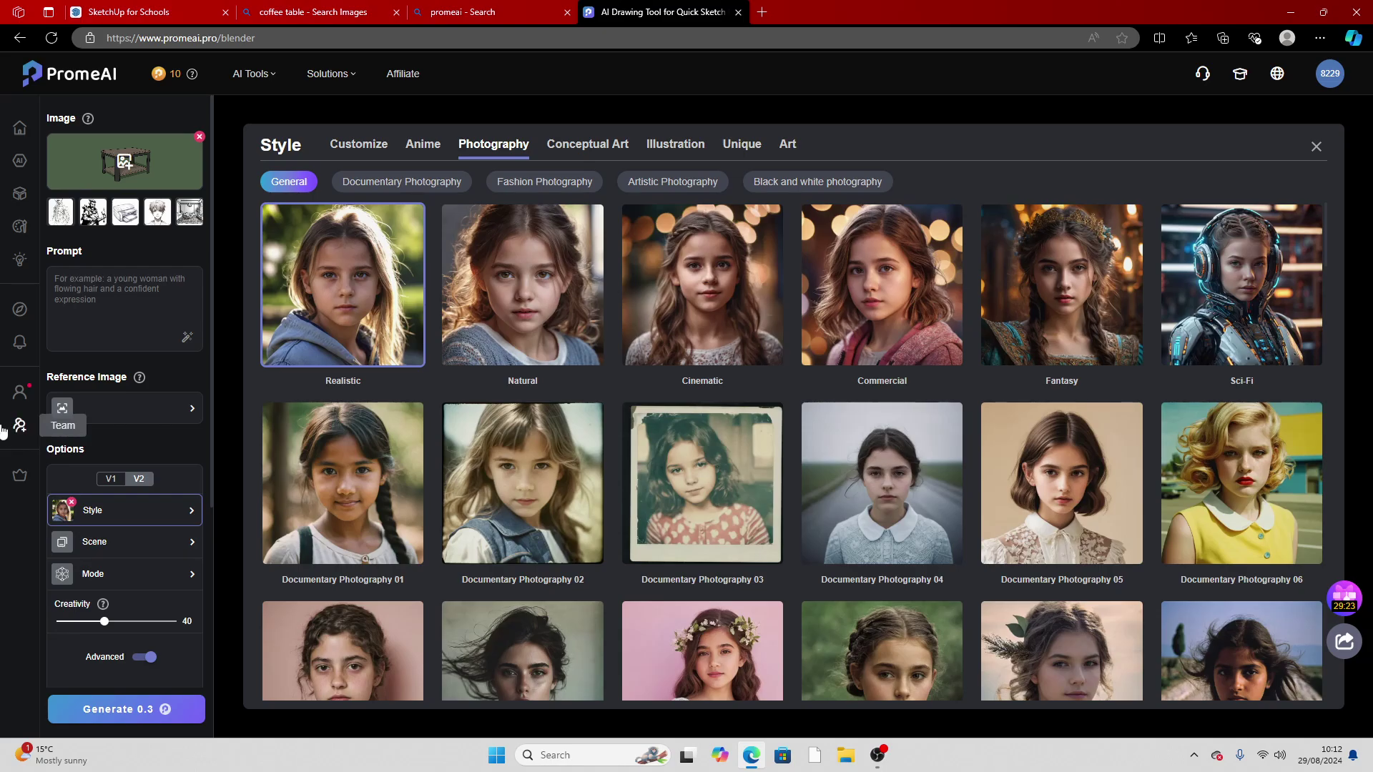
pyautogui.click(82, 548)
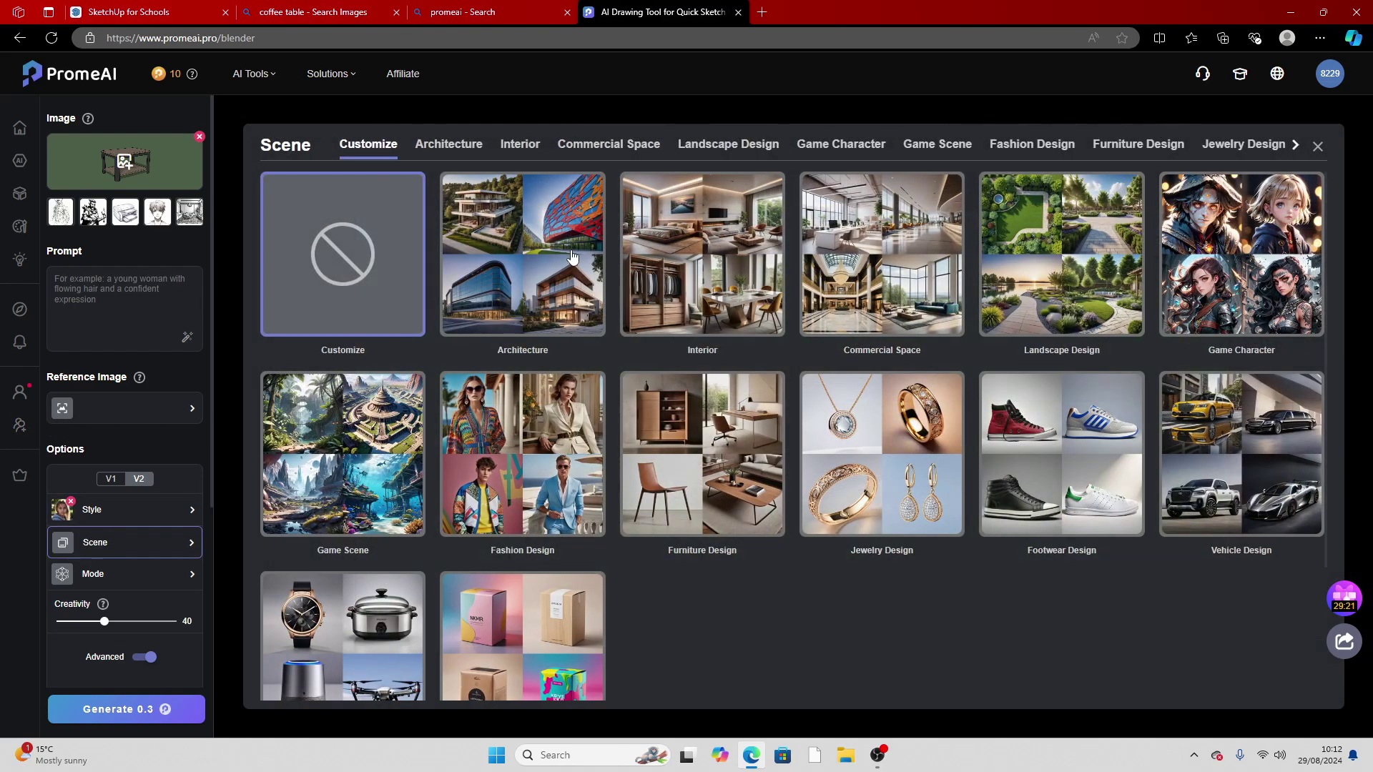
pyautogui.click(763, 192)
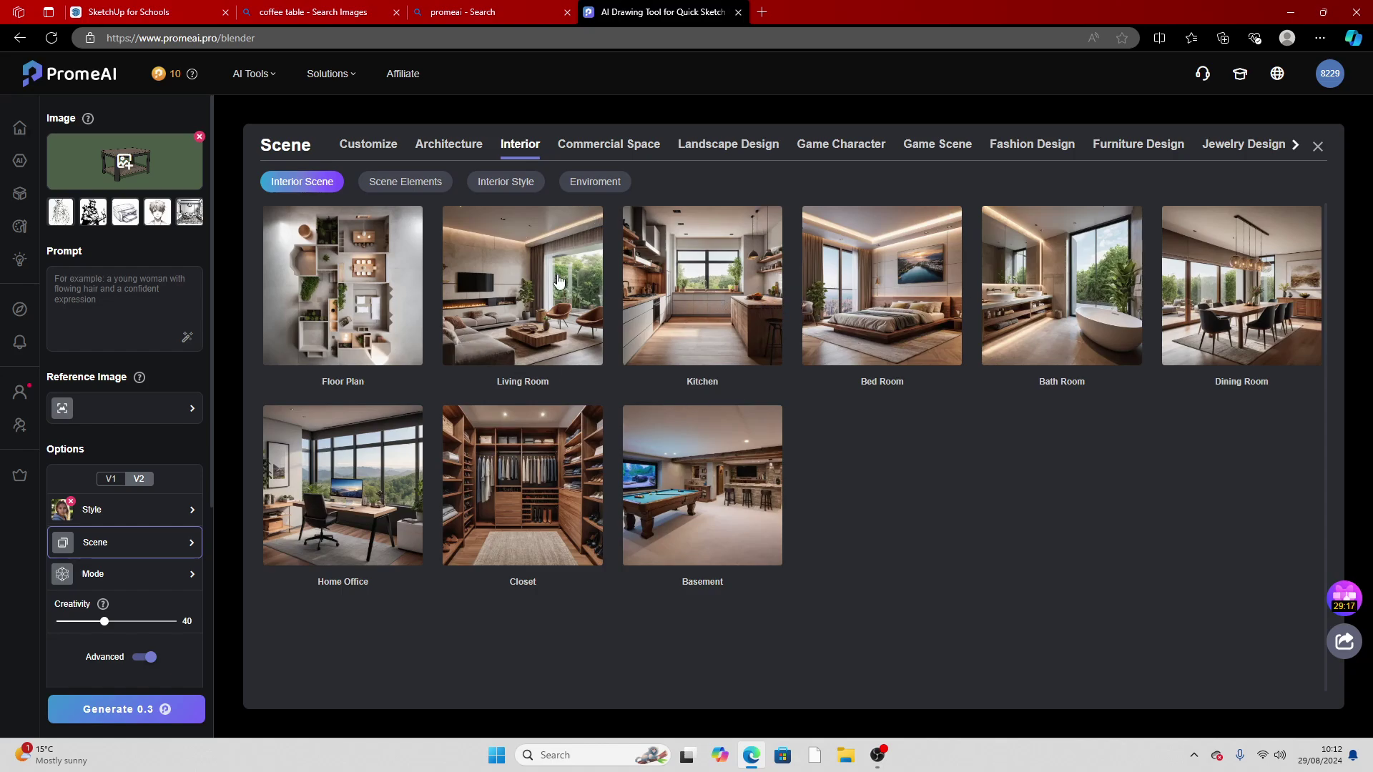
pyautogui.click(522, 295)
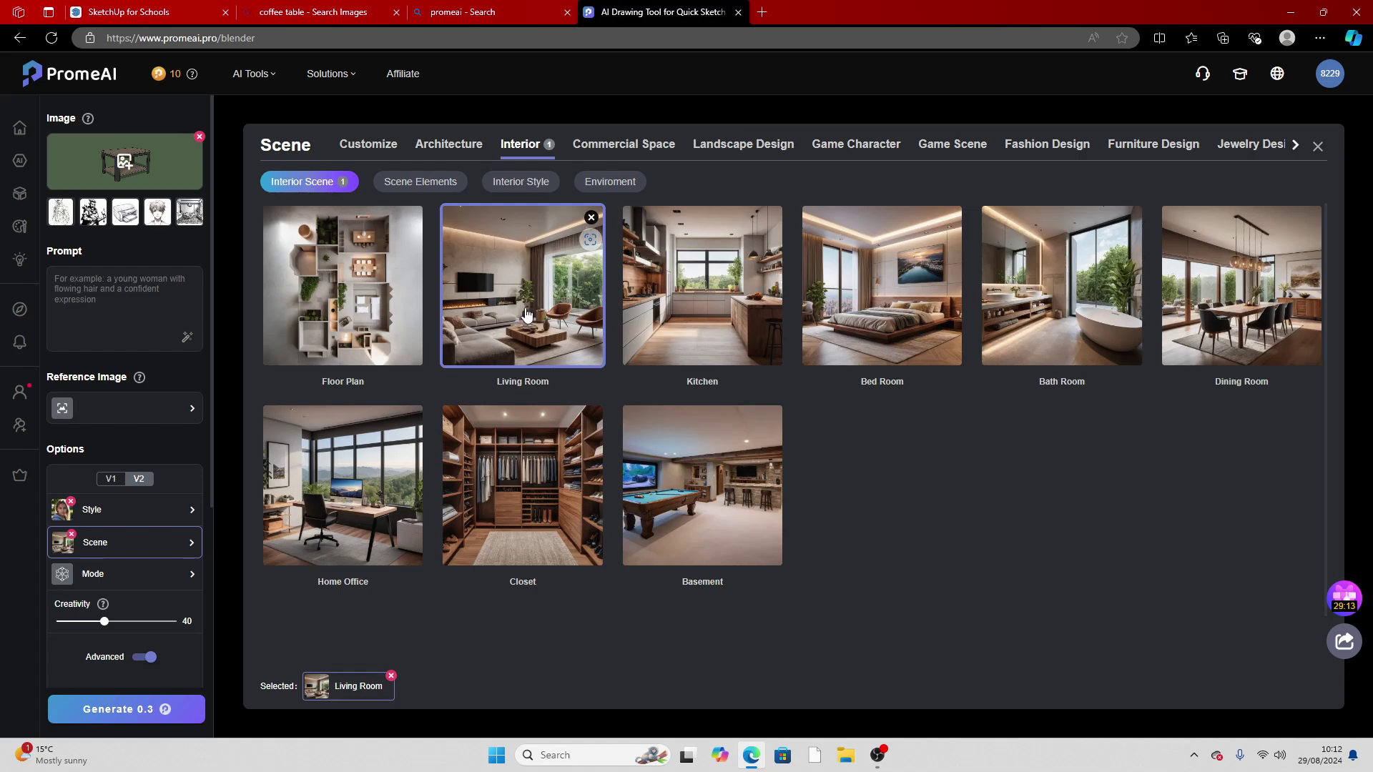
pyautogui.click(526, 315)
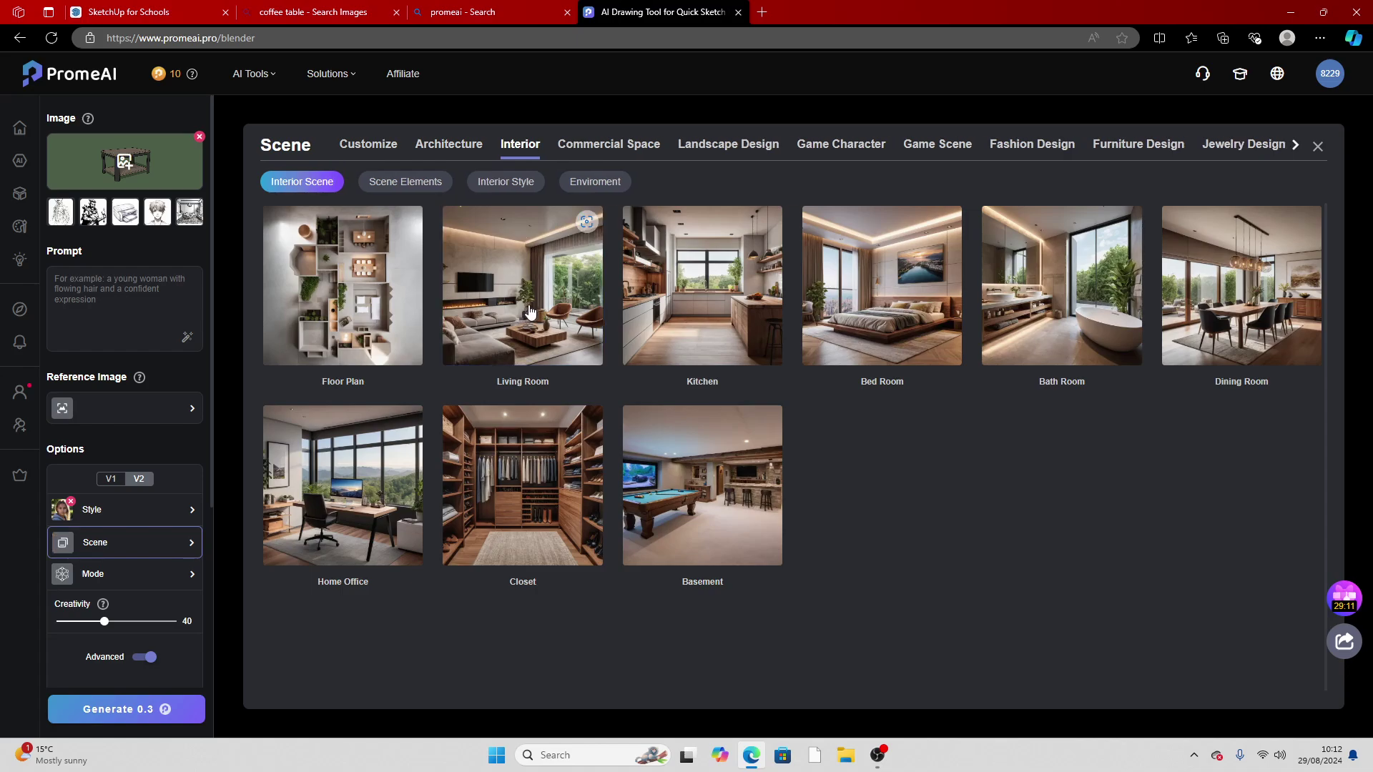
pyautogui.click(529, 313)
# Try the Concept rendering mode and switch the mode back to Structure
pyautogui.click(101, 585)
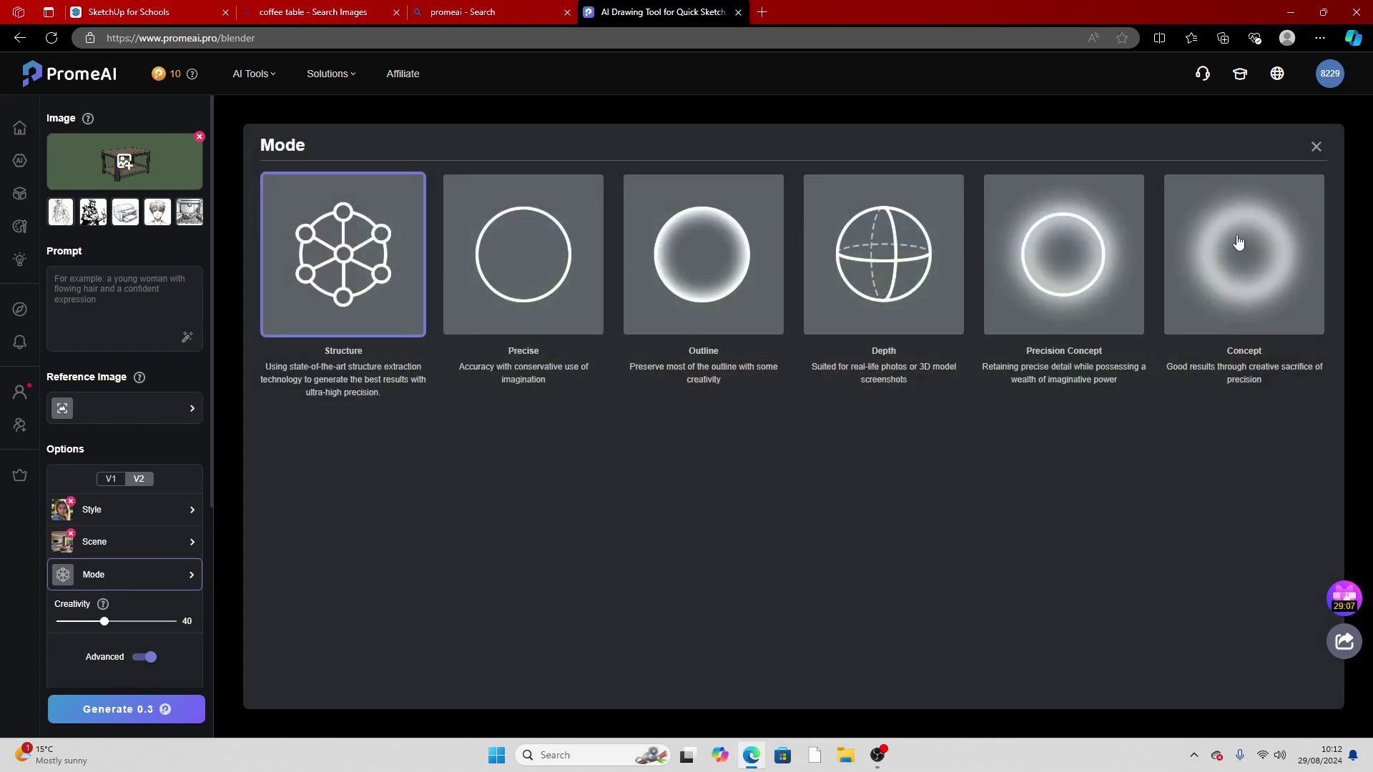
pyautogui.click(1264, 249)
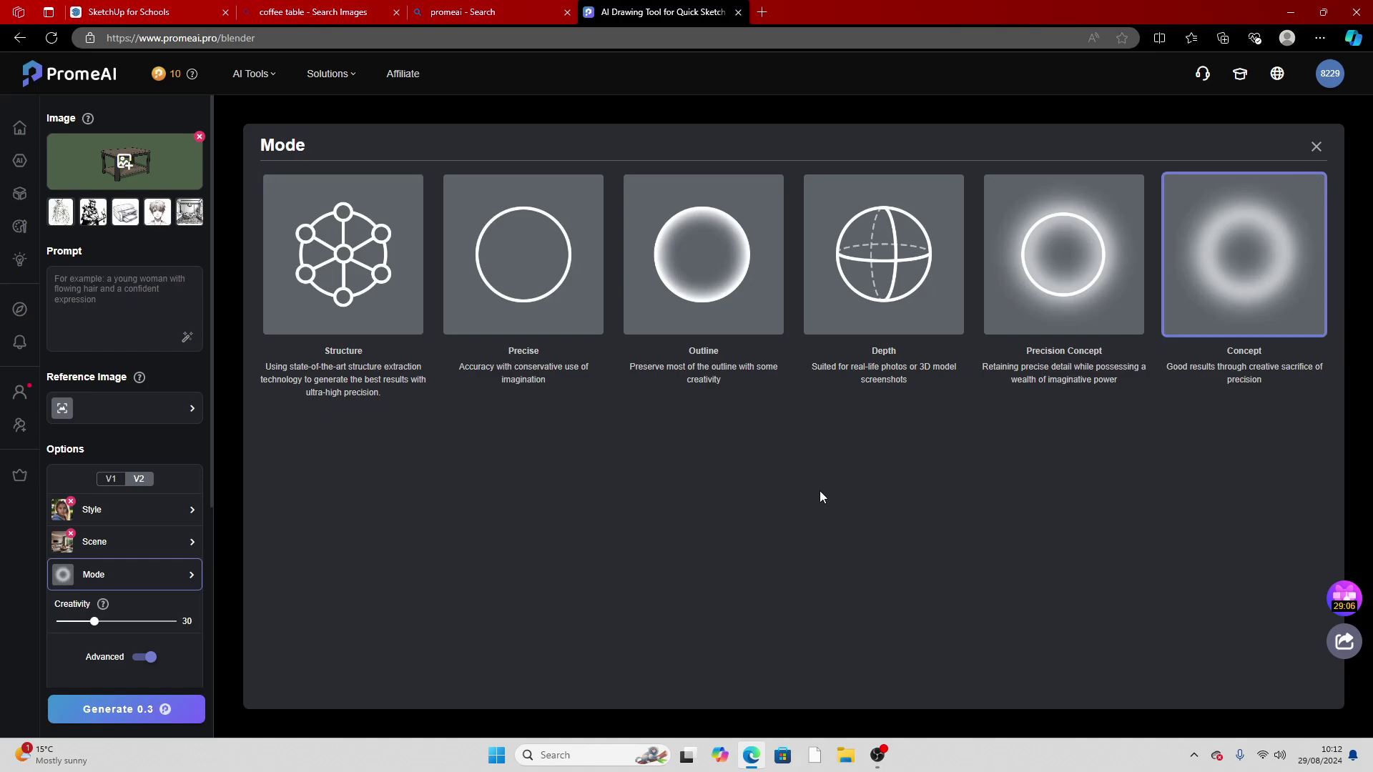
pyautogui.click(303, 313)
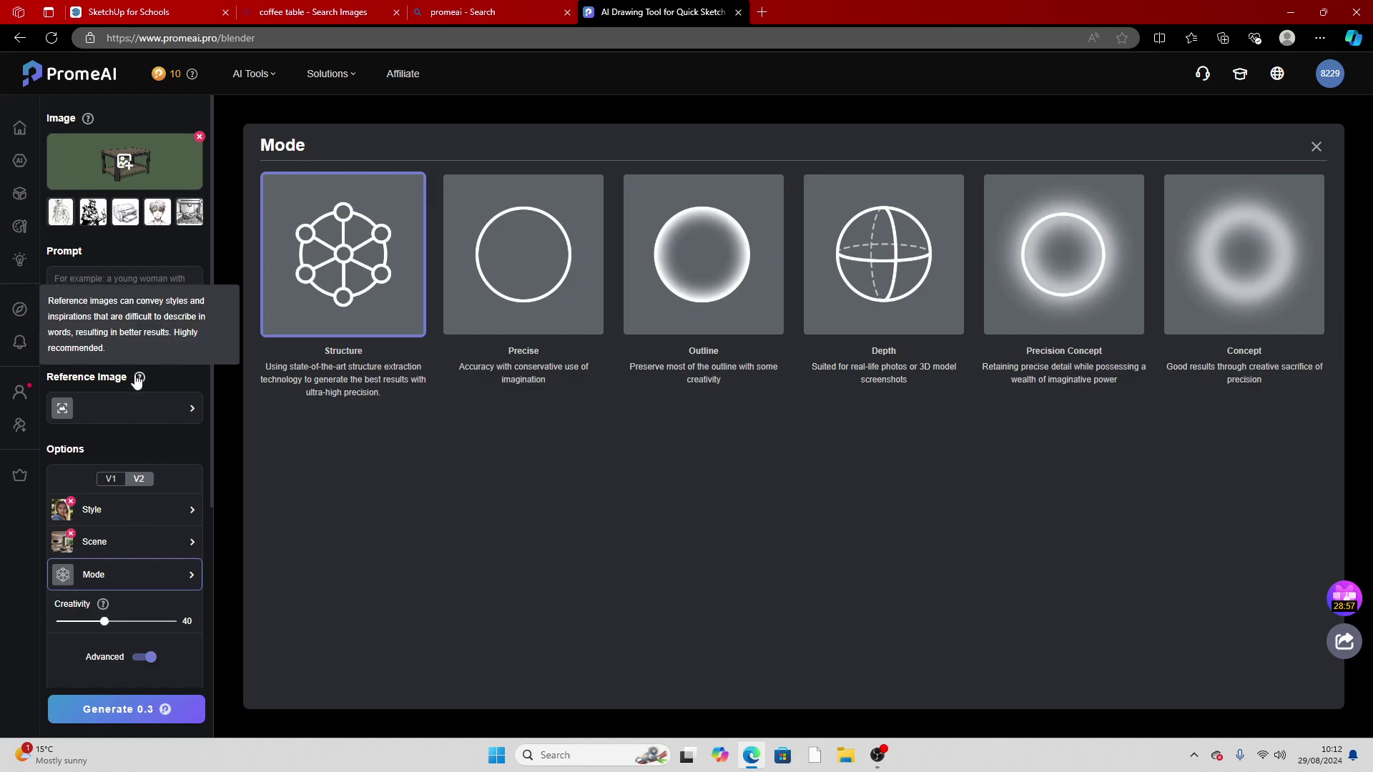
# Enter the prompt "A coffee table with black wooden legs with a walnut table top" and generate the renders
pyautogui.click(93, 272)
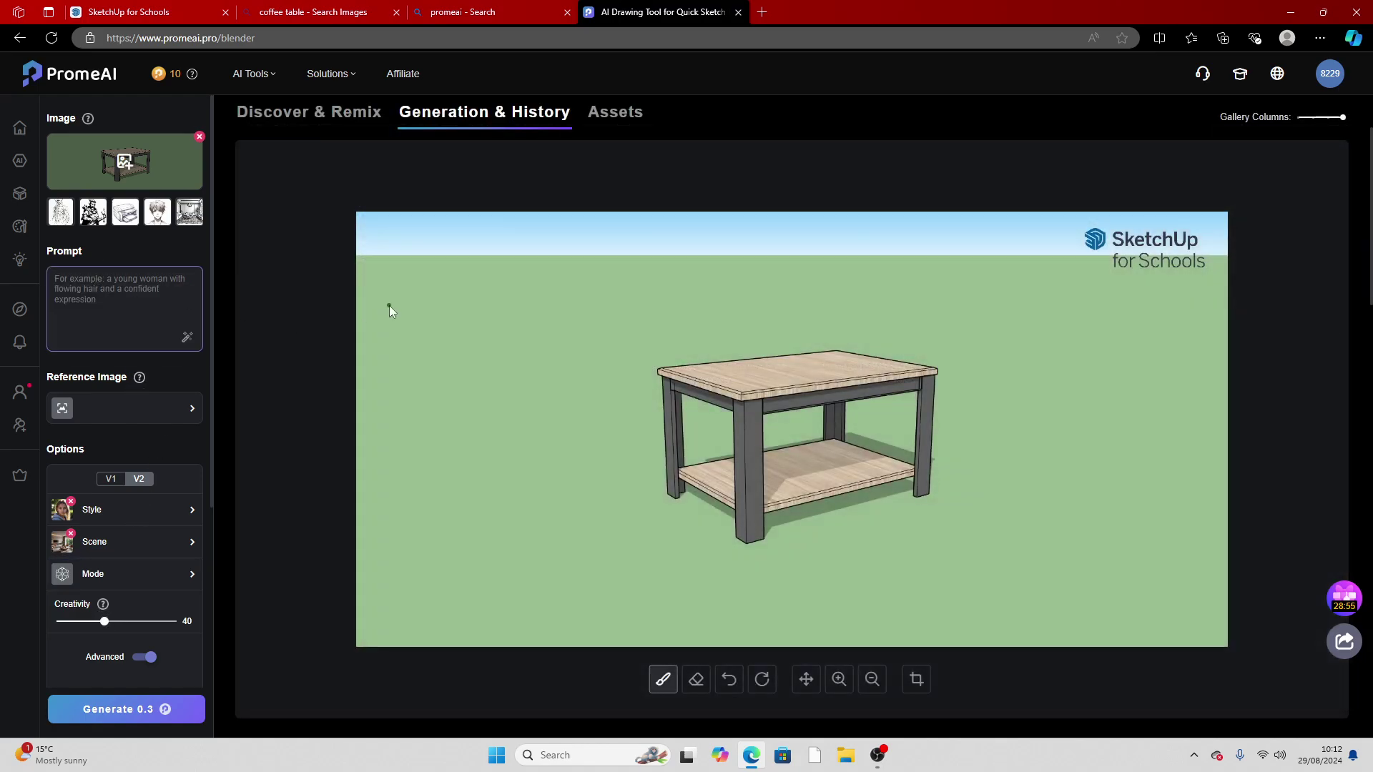
pyautogui.write('A coffee table with black w')
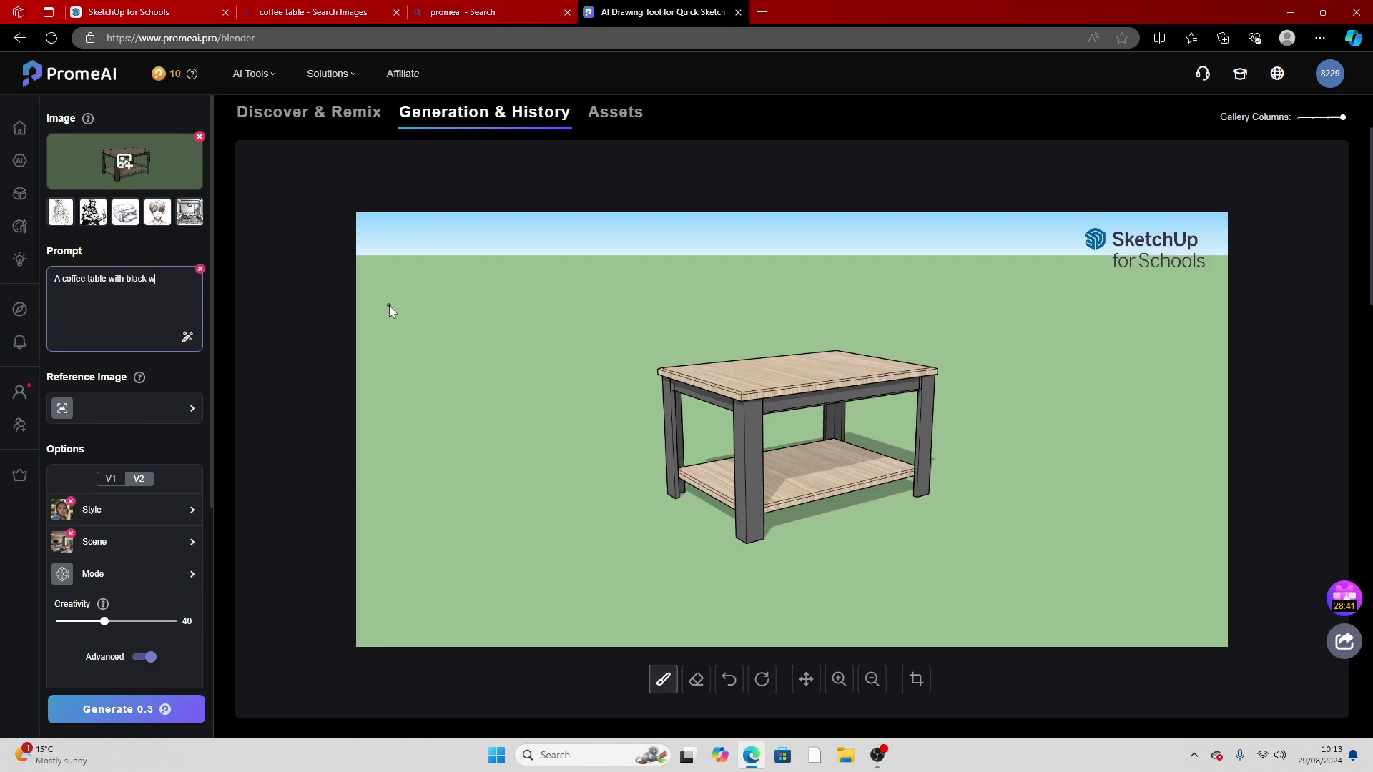
pyautogui.write('den legsa')
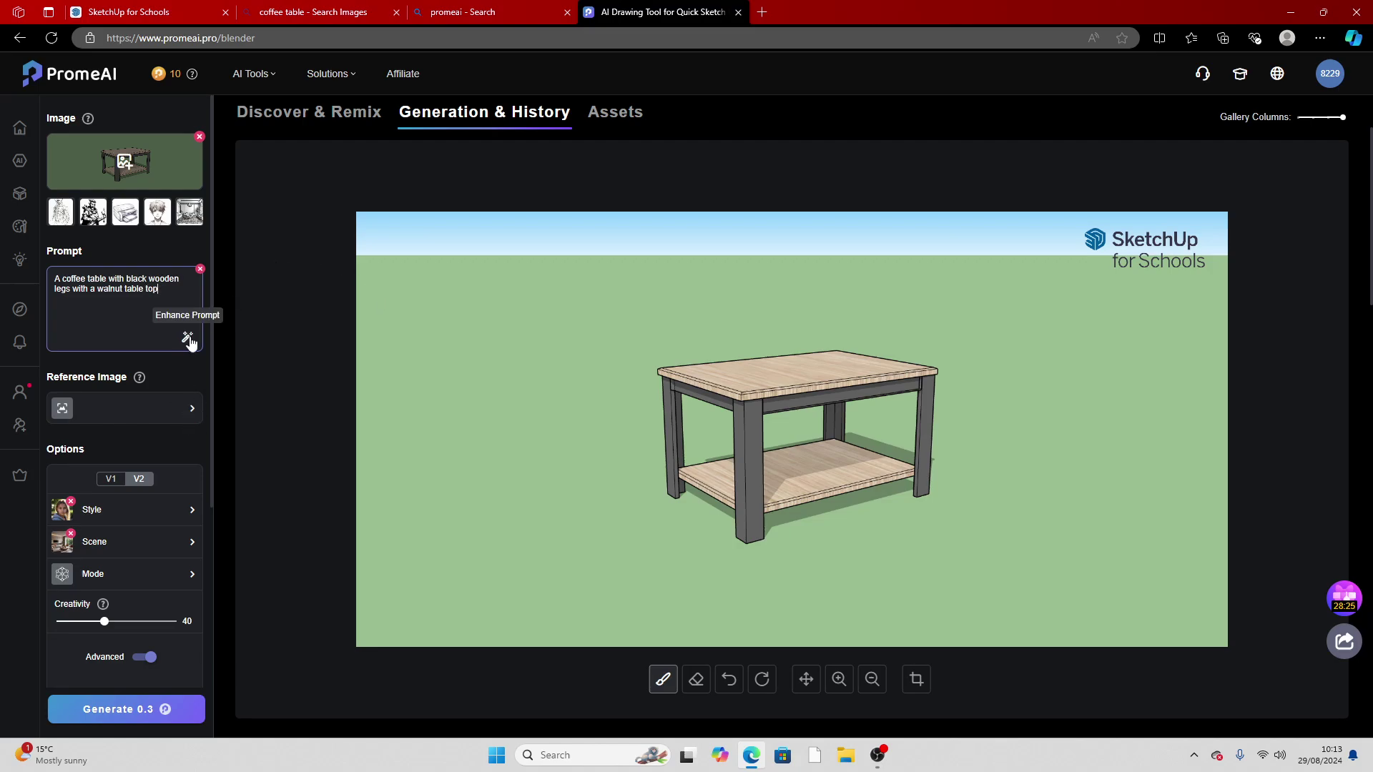
pyautogui.click(161, 708)
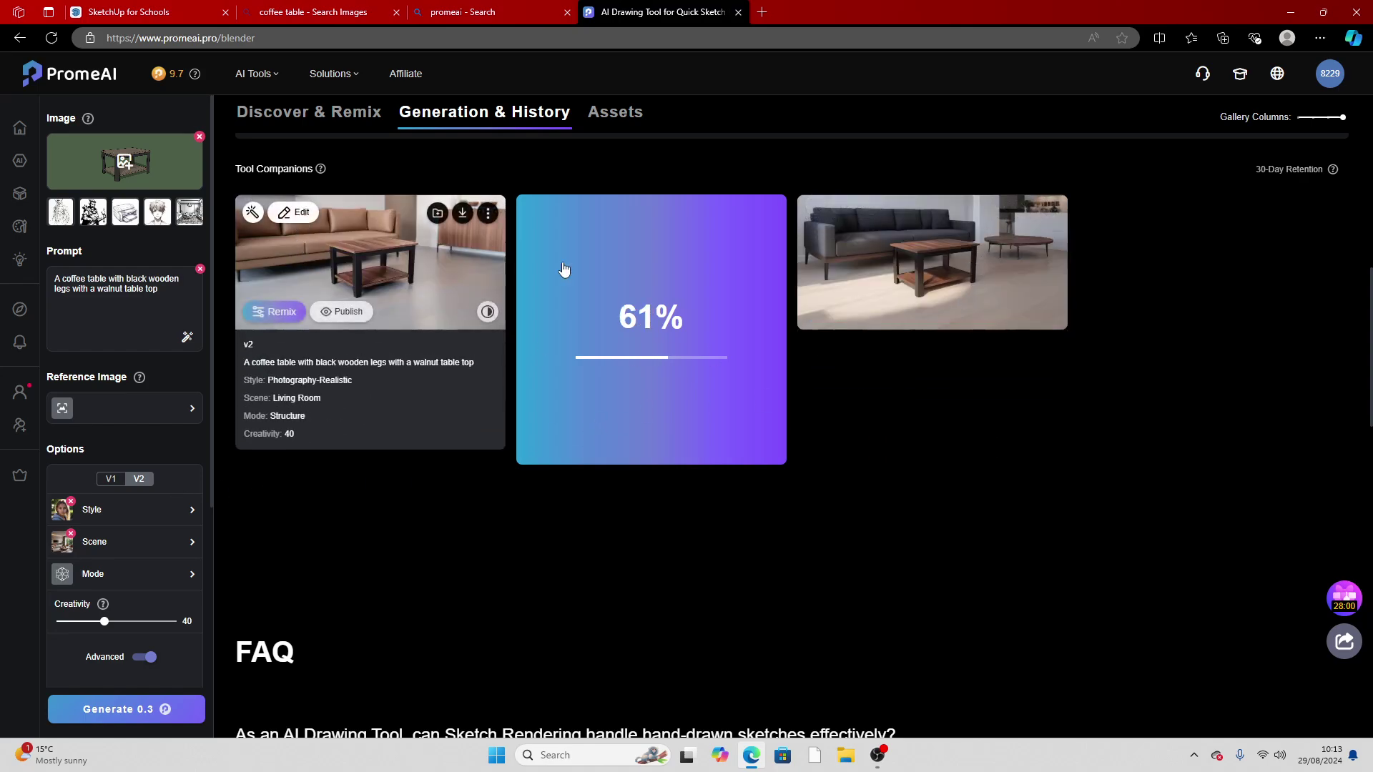
# Examine each of the three generated coffee table renders at full size
pyautogui.moveTo(877, 257)
pyautogui.click(409, 251)
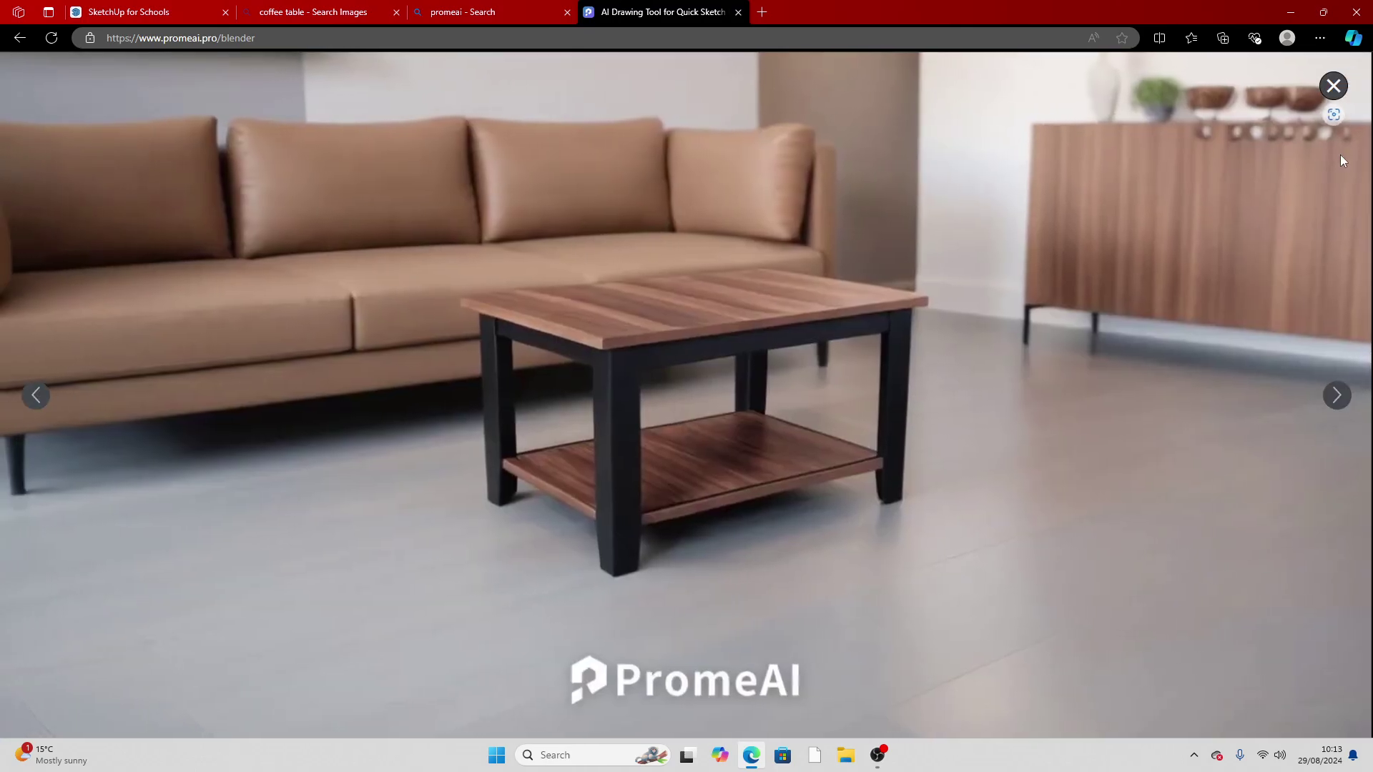
pyautogui.click(1334, 86)
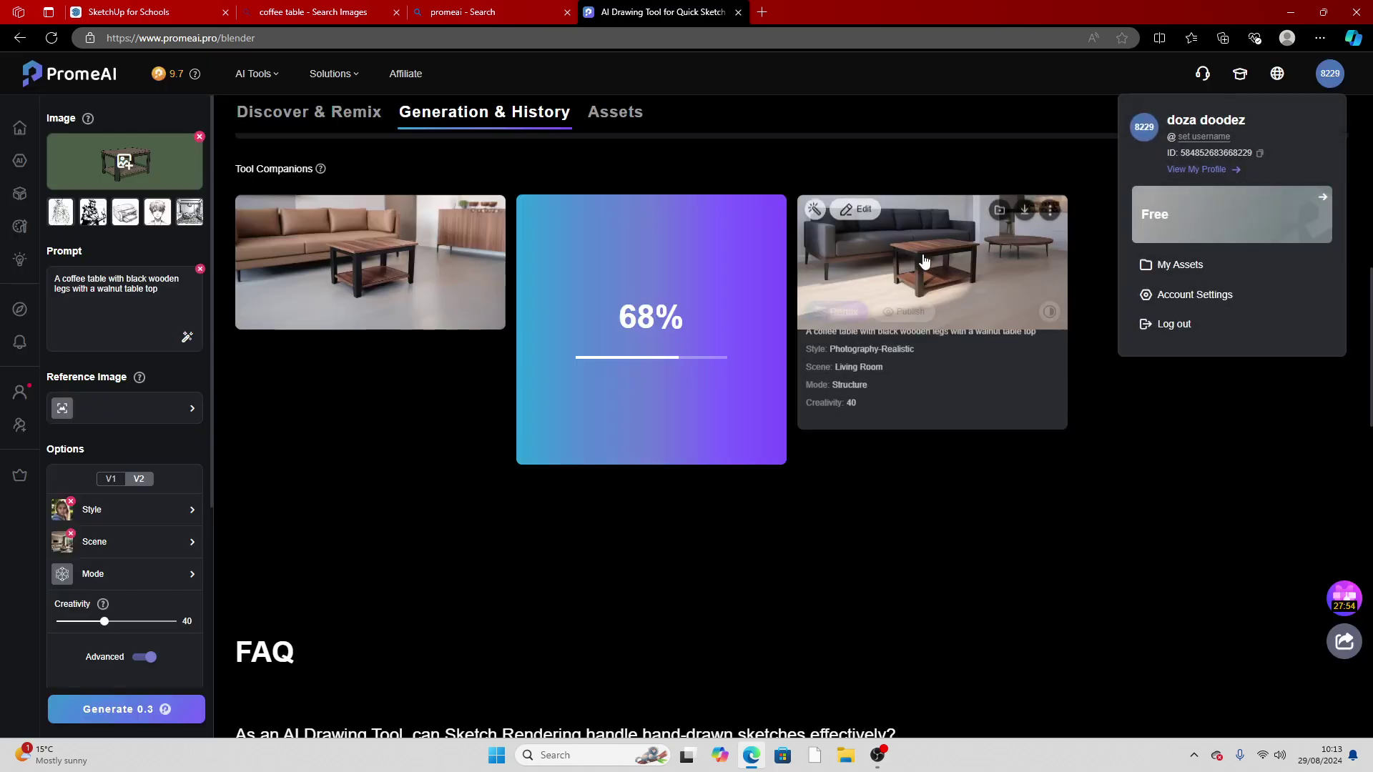
pyautogui.click(901, 245)
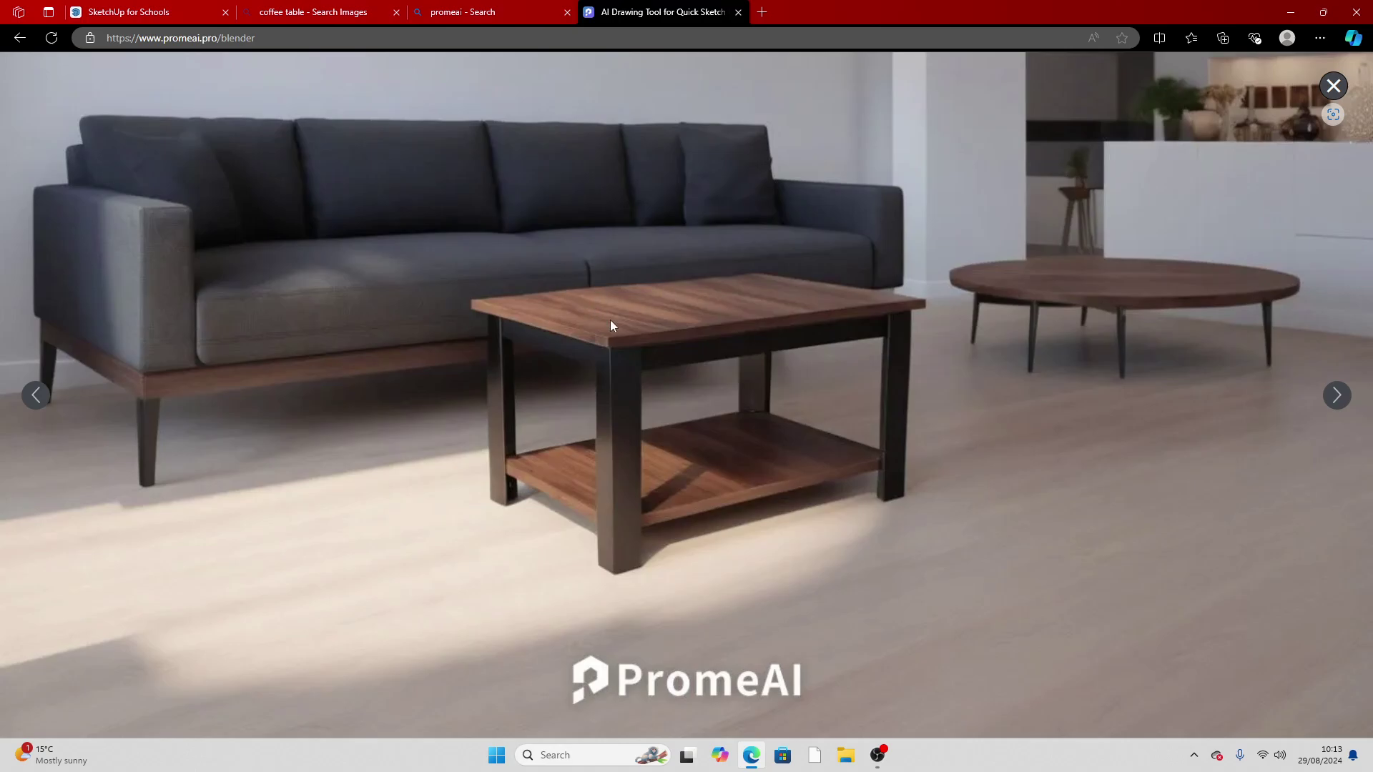
pyautogui.press('Escape')
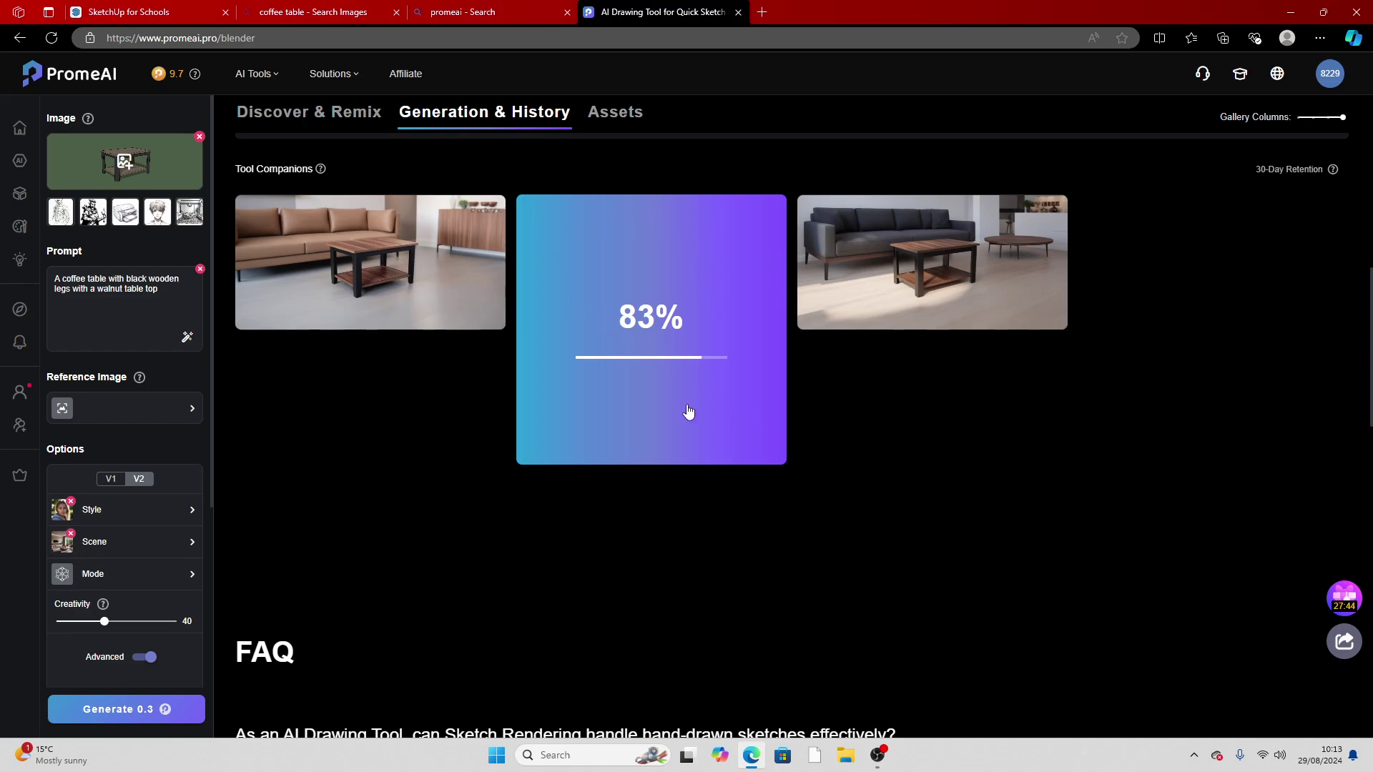
pyautogui.moveTo(927, 256)
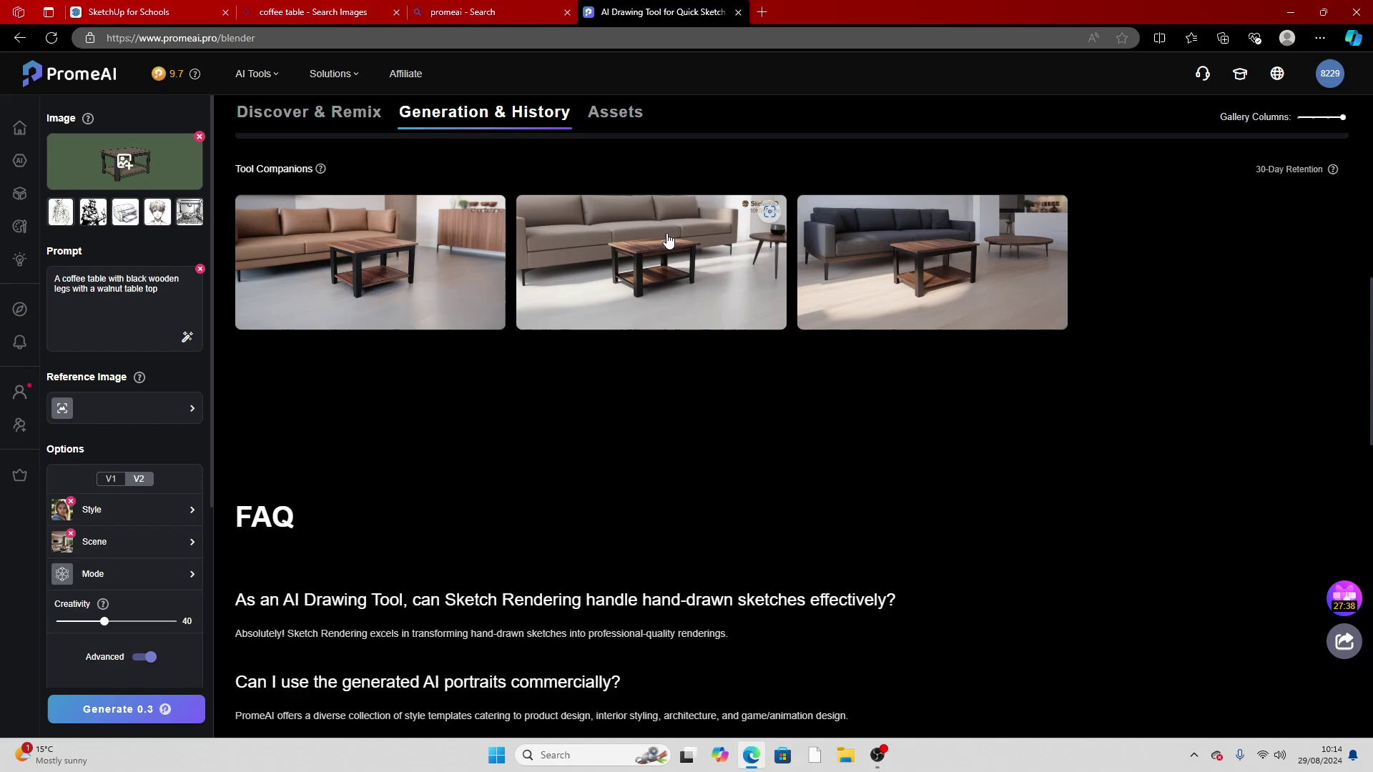
pyautogui.click(668, 240)
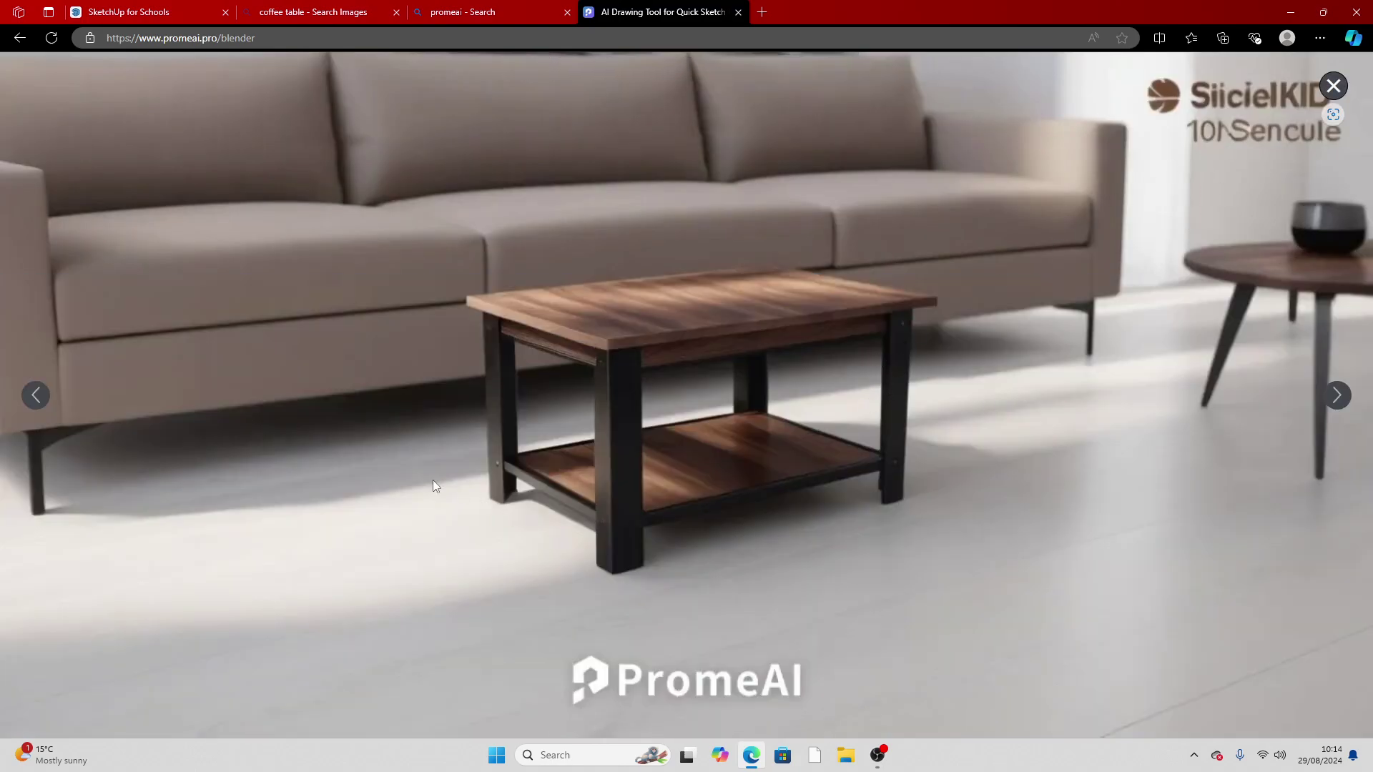
# Remix the enlarged coffee table render and set Creativity to 100
pyautogui.moveTo(879, 150)
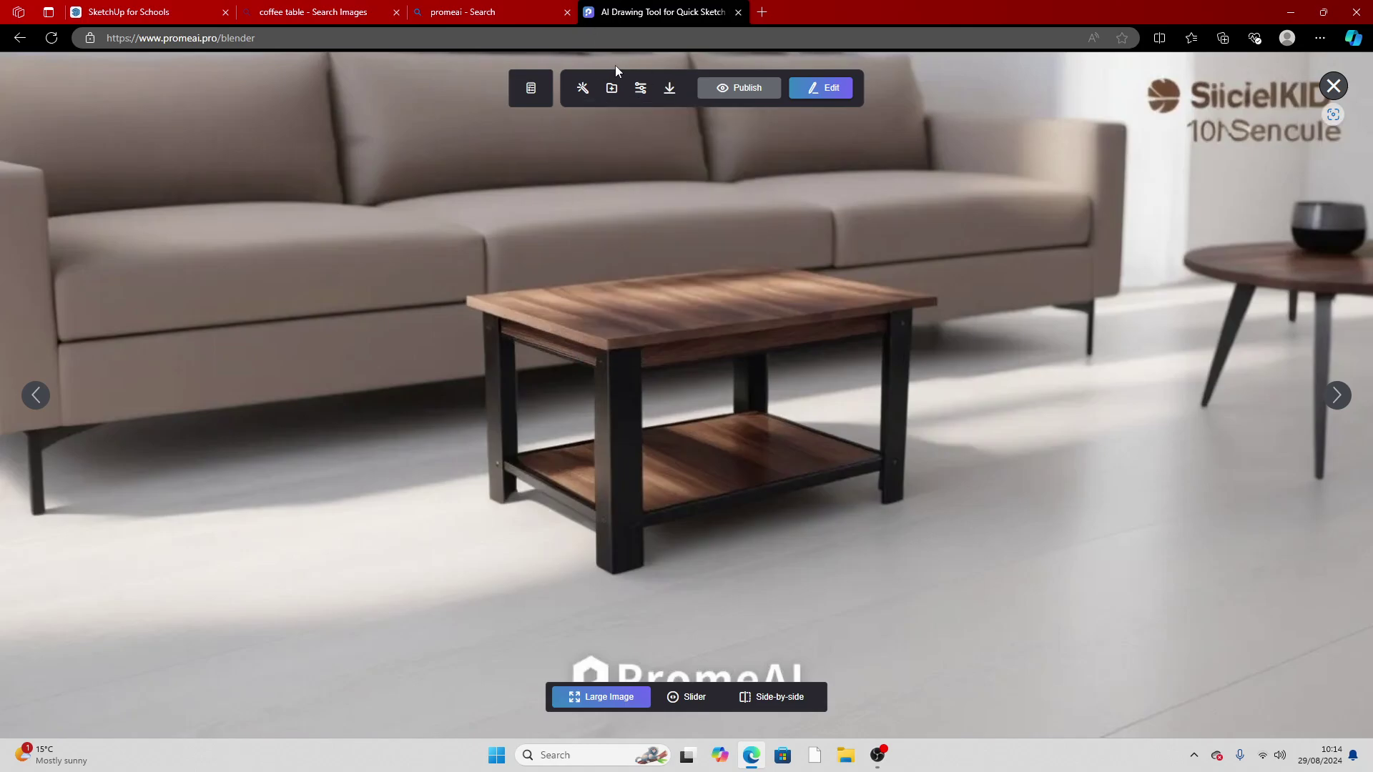
pyautogui.click(641, 89)
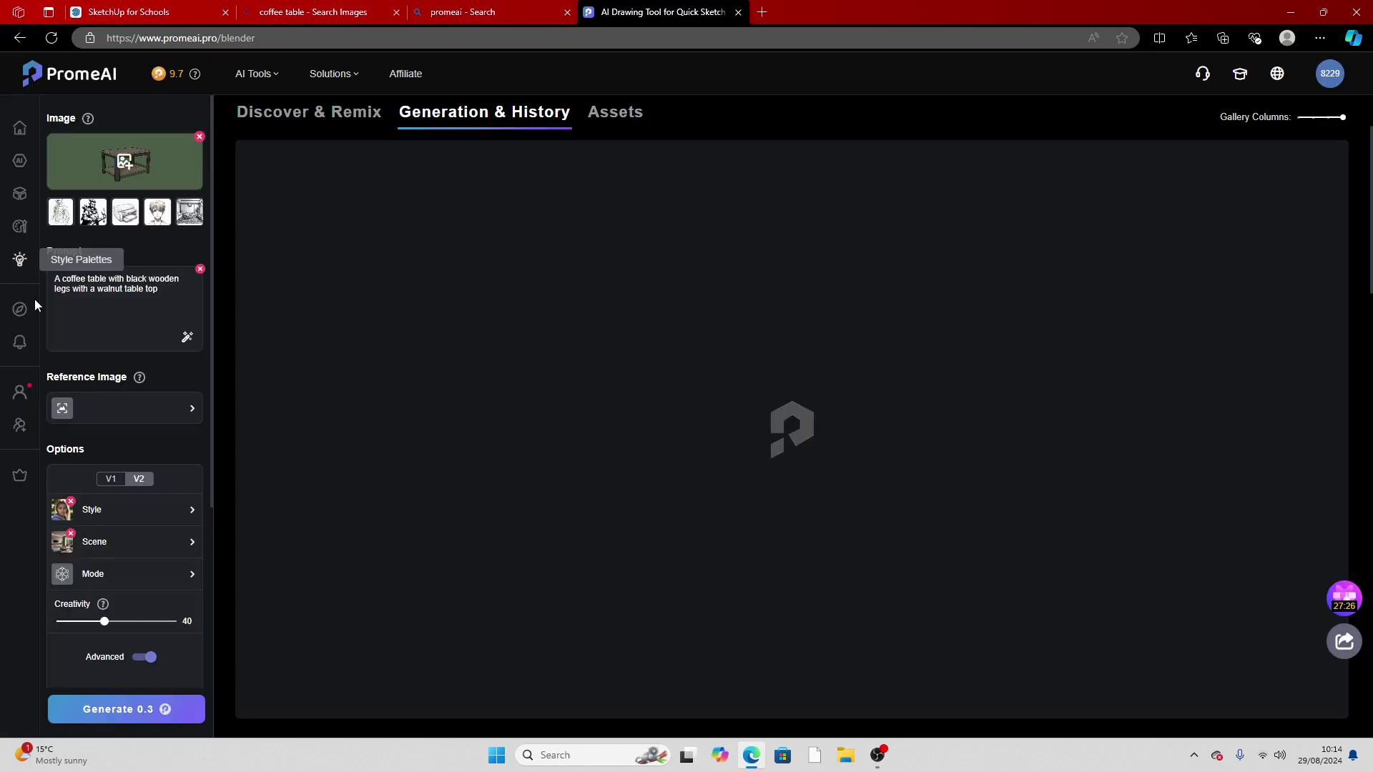
pyautogui.scroll(-2, 135, 565)
pyautogui.moveTo(106, 554); pyautogui.dragTo(191, 557)
# Set the render's lighting option to Low Key Lighting
pyautogui.scroll(-3, 171, 586)
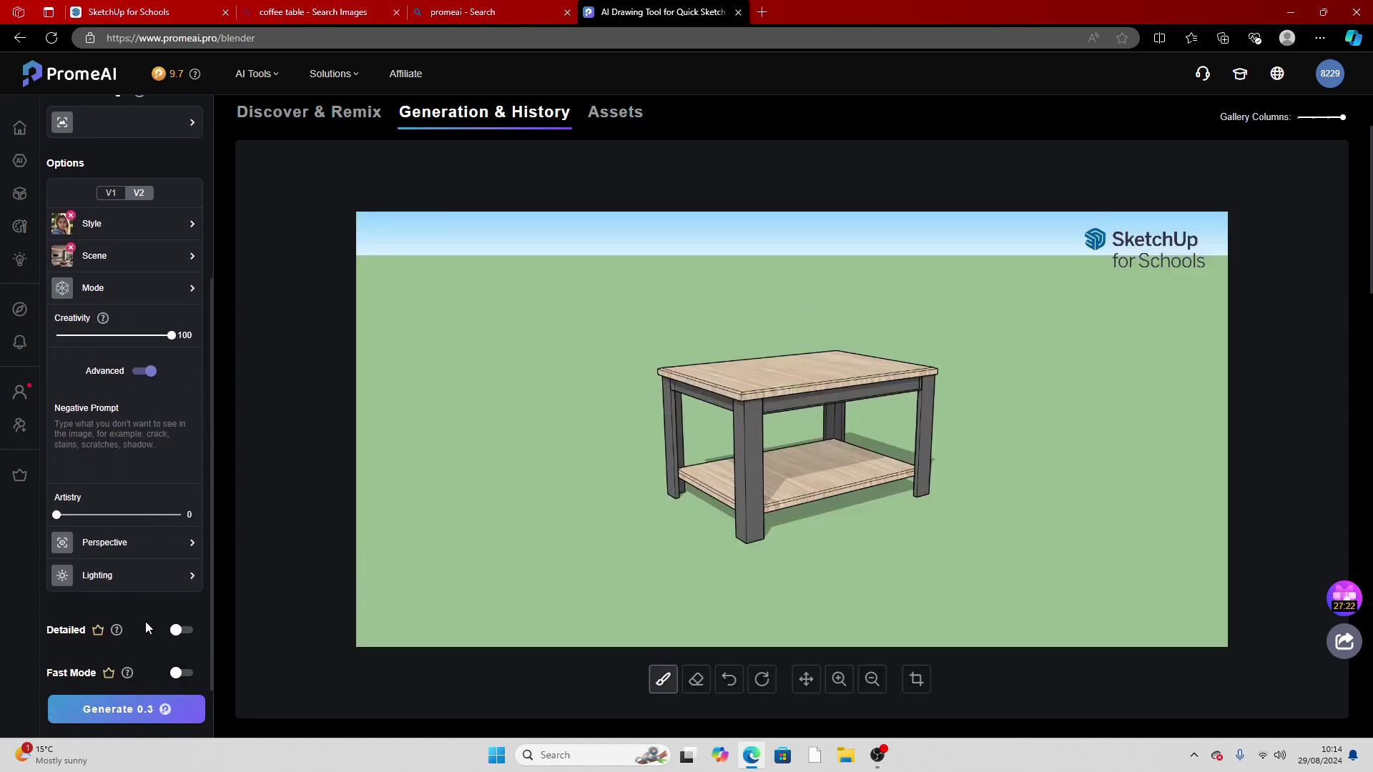
pyautogui.scroll(-1, 146, 626)
pyautogui.click(165, 503)
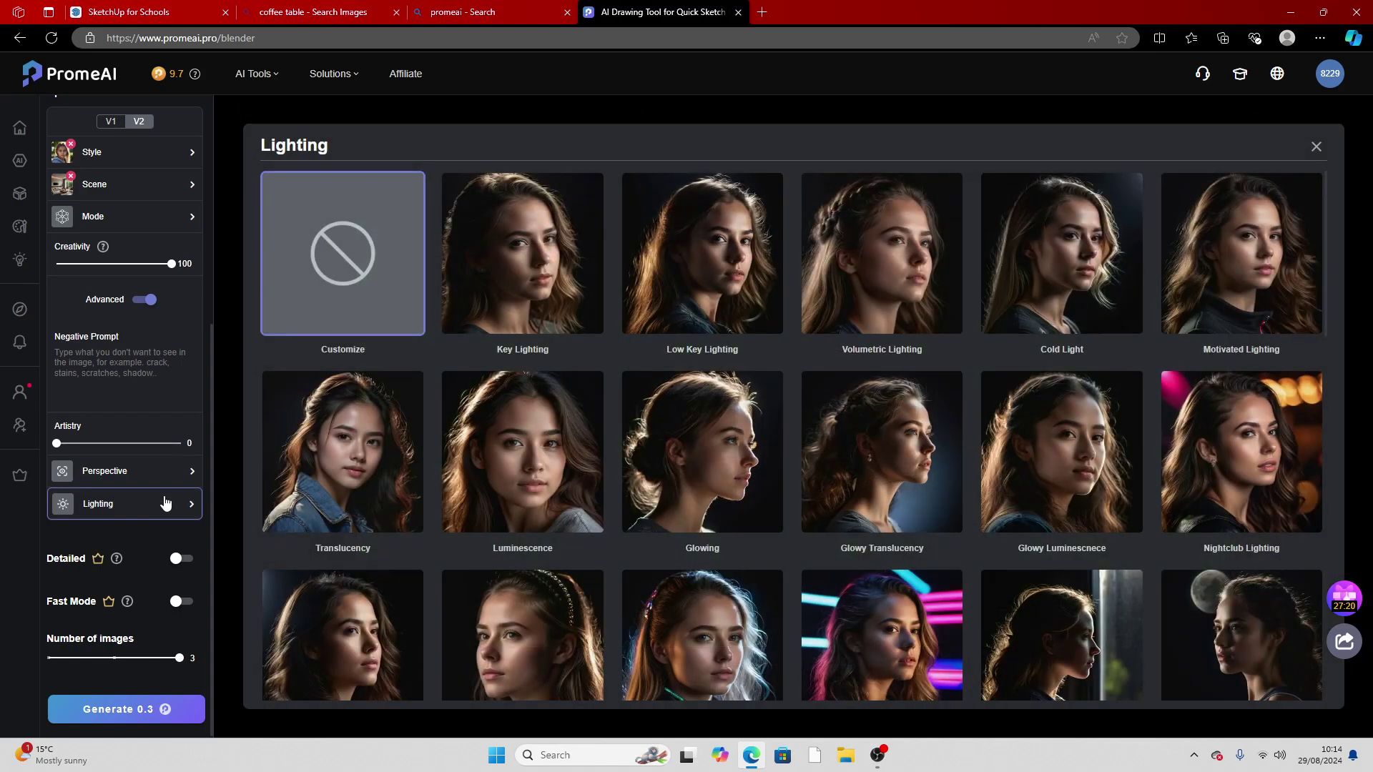
pyautogui.scroll(-1, 787, 271)
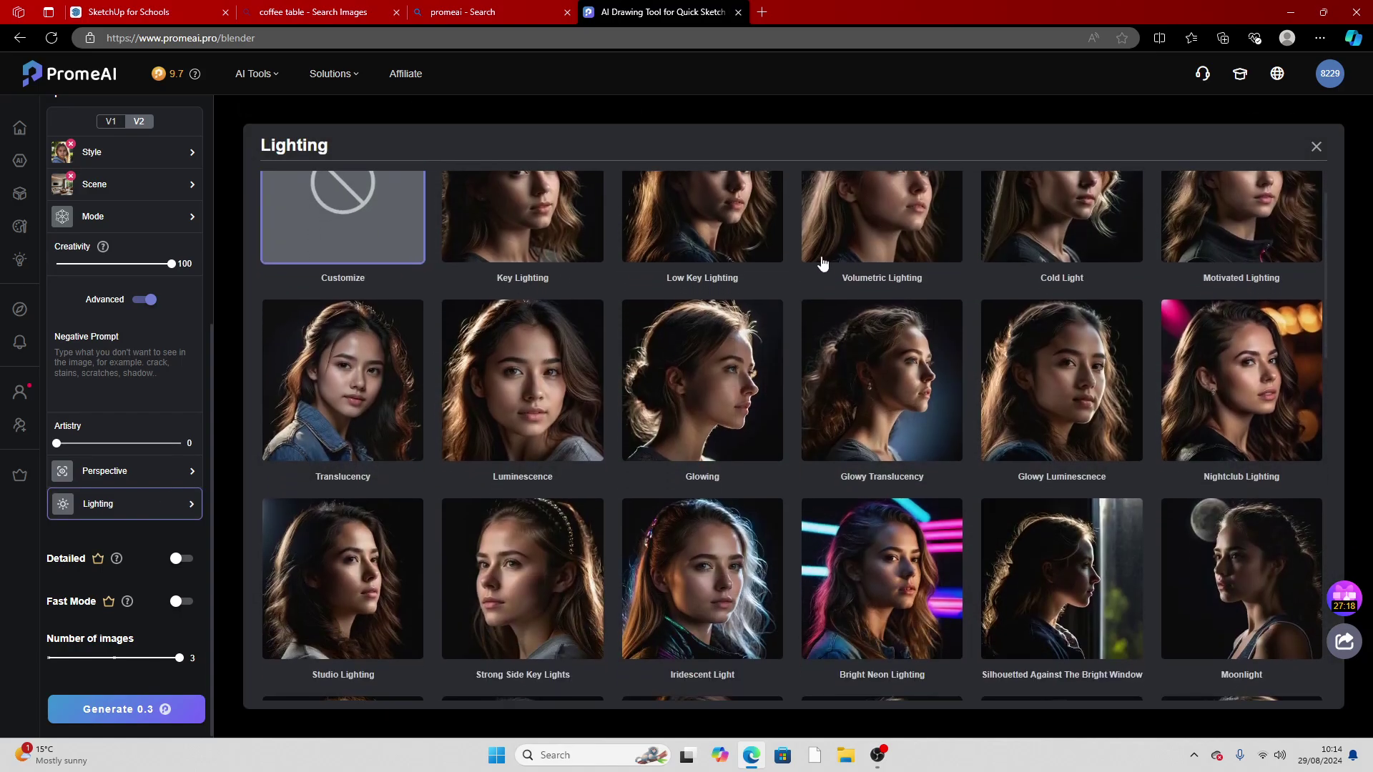
pyautogui.scroll(1, 822, 264)
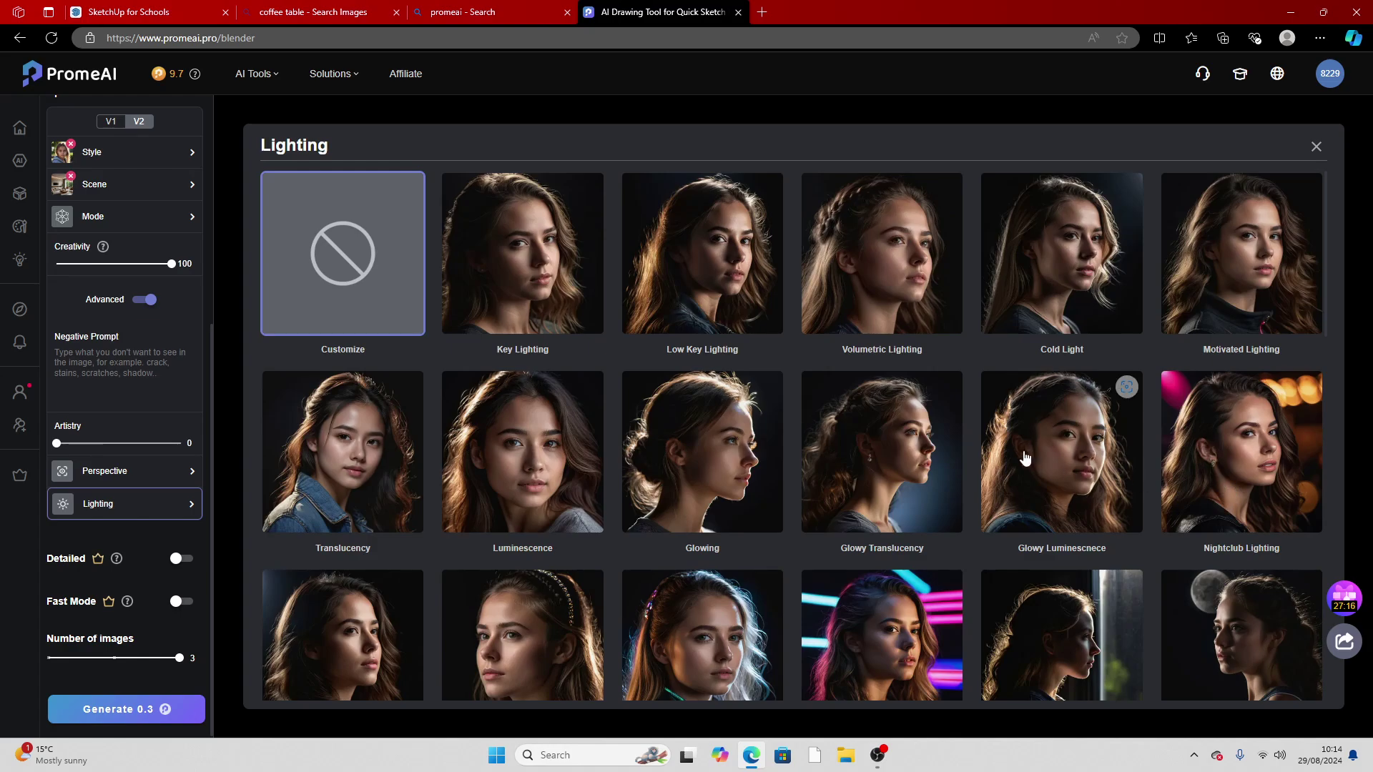
pyautogui.click(674, 243)
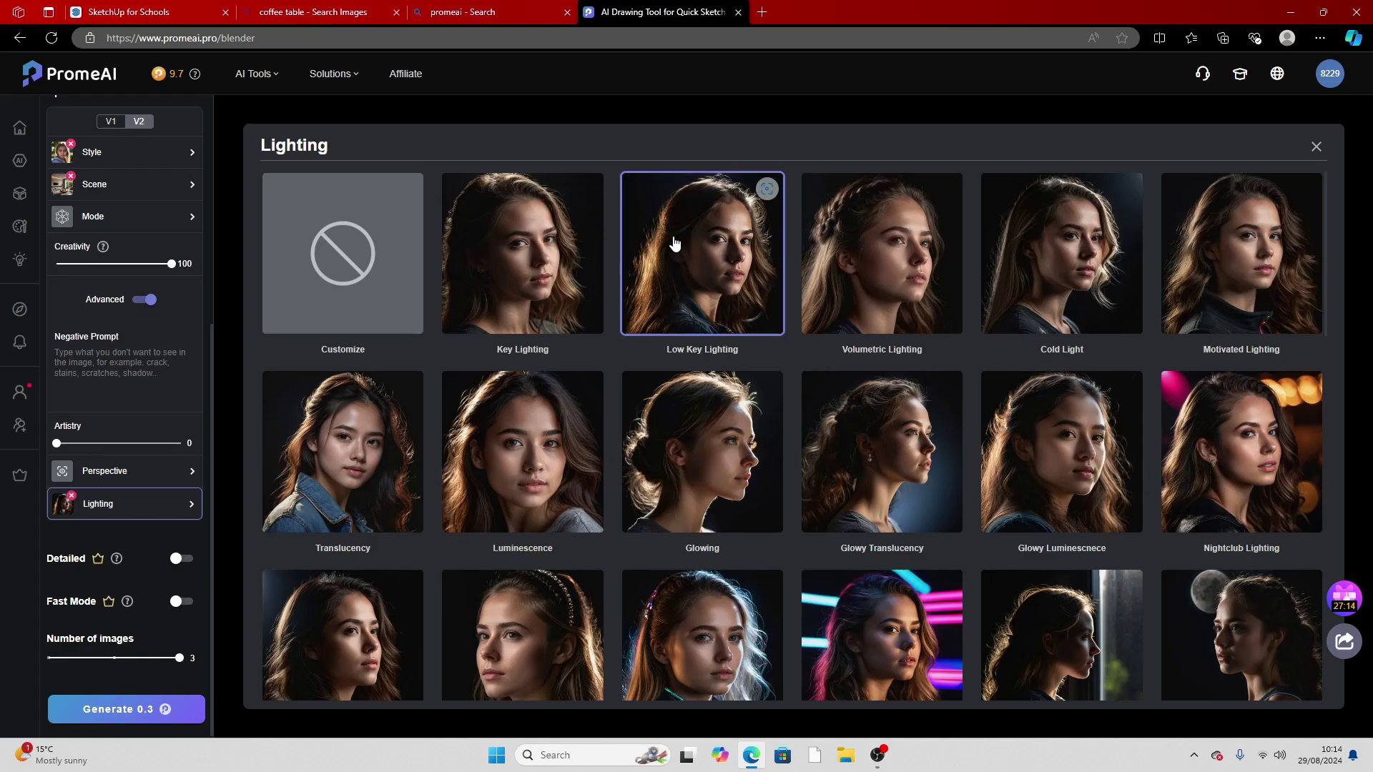
# Set the perspective to Bird's Eye View and generate a new batch of renders
pyautogui.click(136, 465)
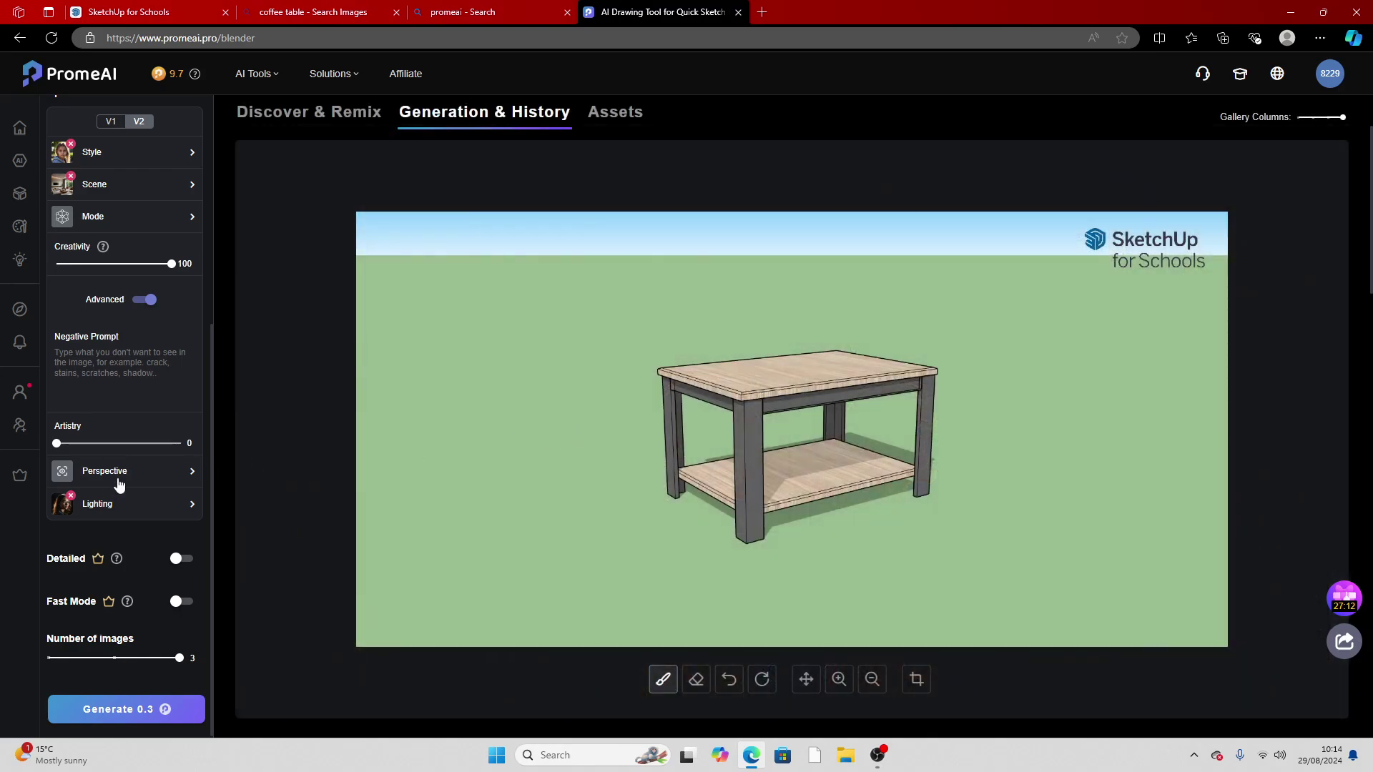
pyautogui.click(119, 484)
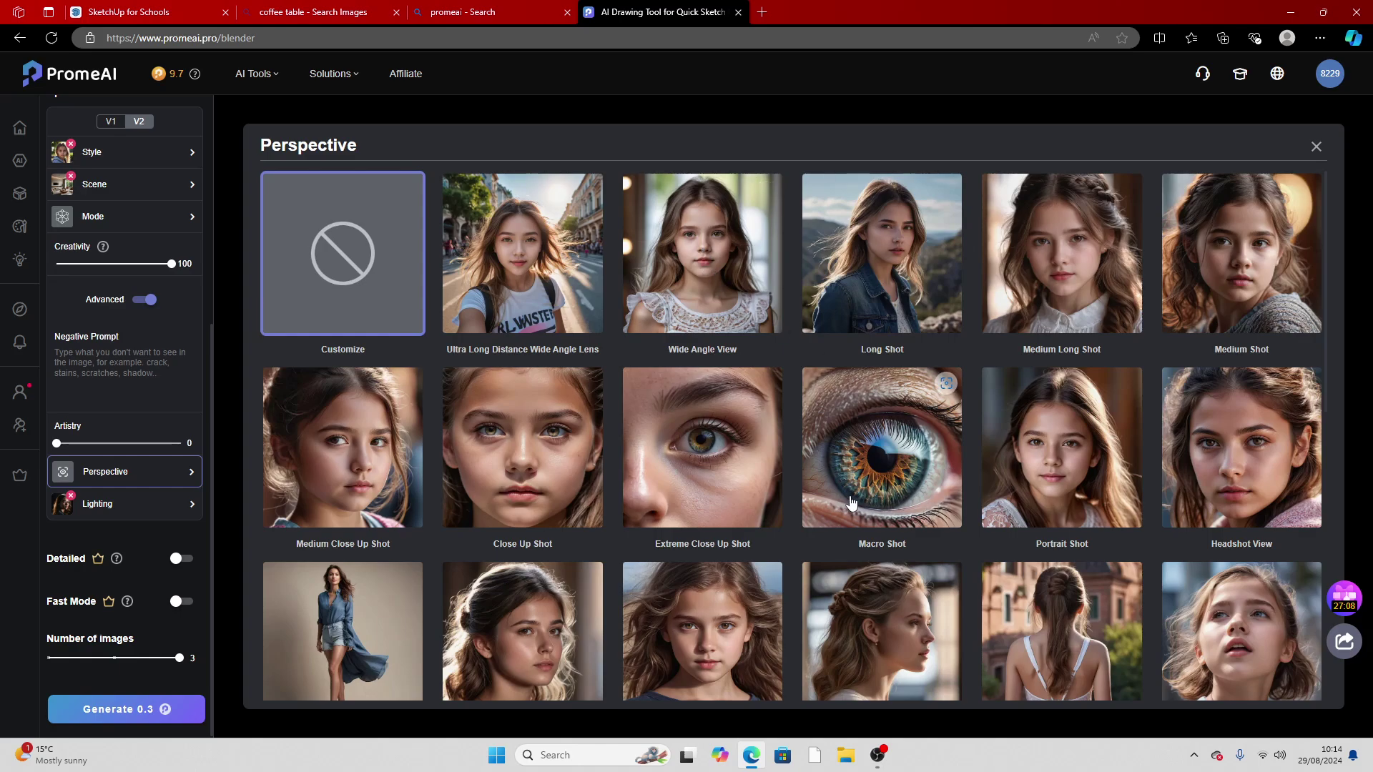
pyautogui.scroll(-3, 1144, 400)
pyautogui.scroll(1, 1211, 363)
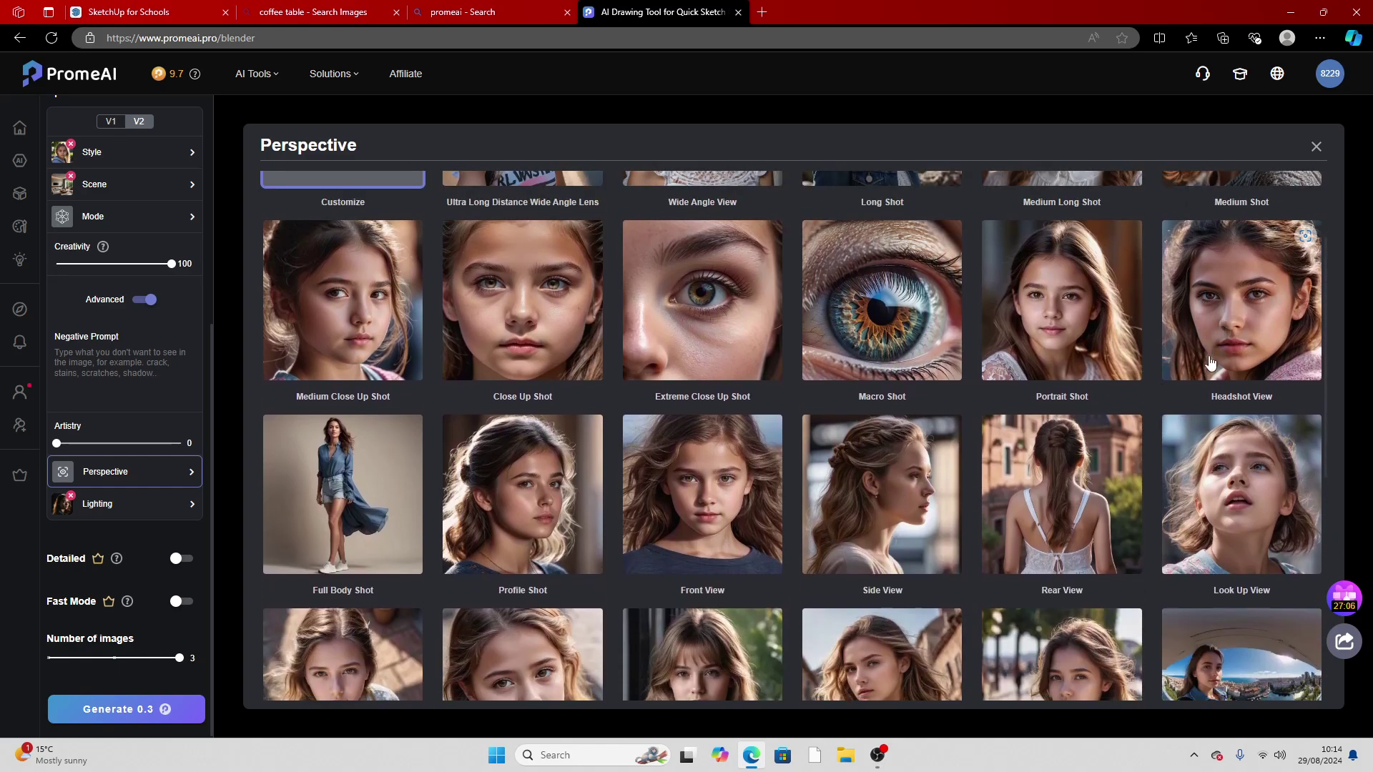
pyautogui.scroll(-3, 1209, 379)
pyautogui.scroll(-2, 1219, 504)
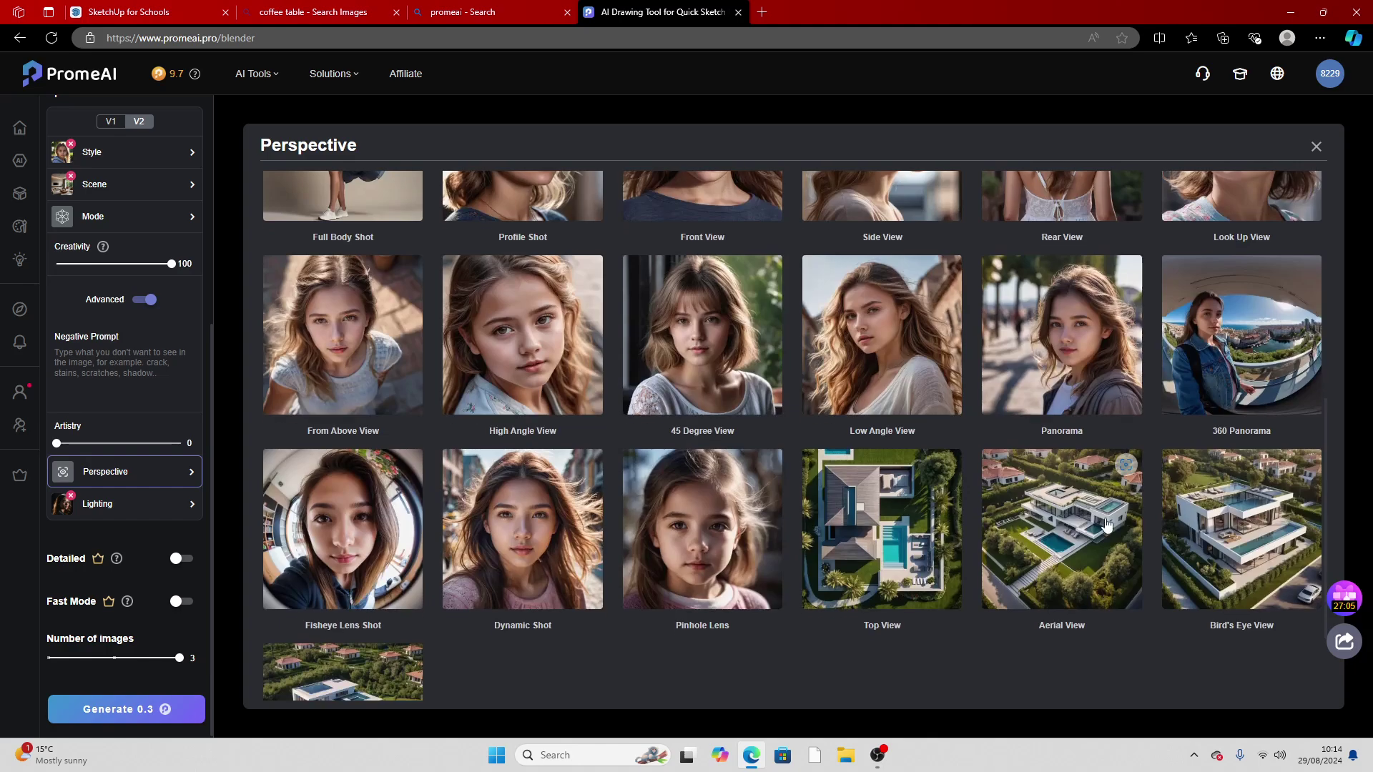
pyautogui.click(1242, 558)
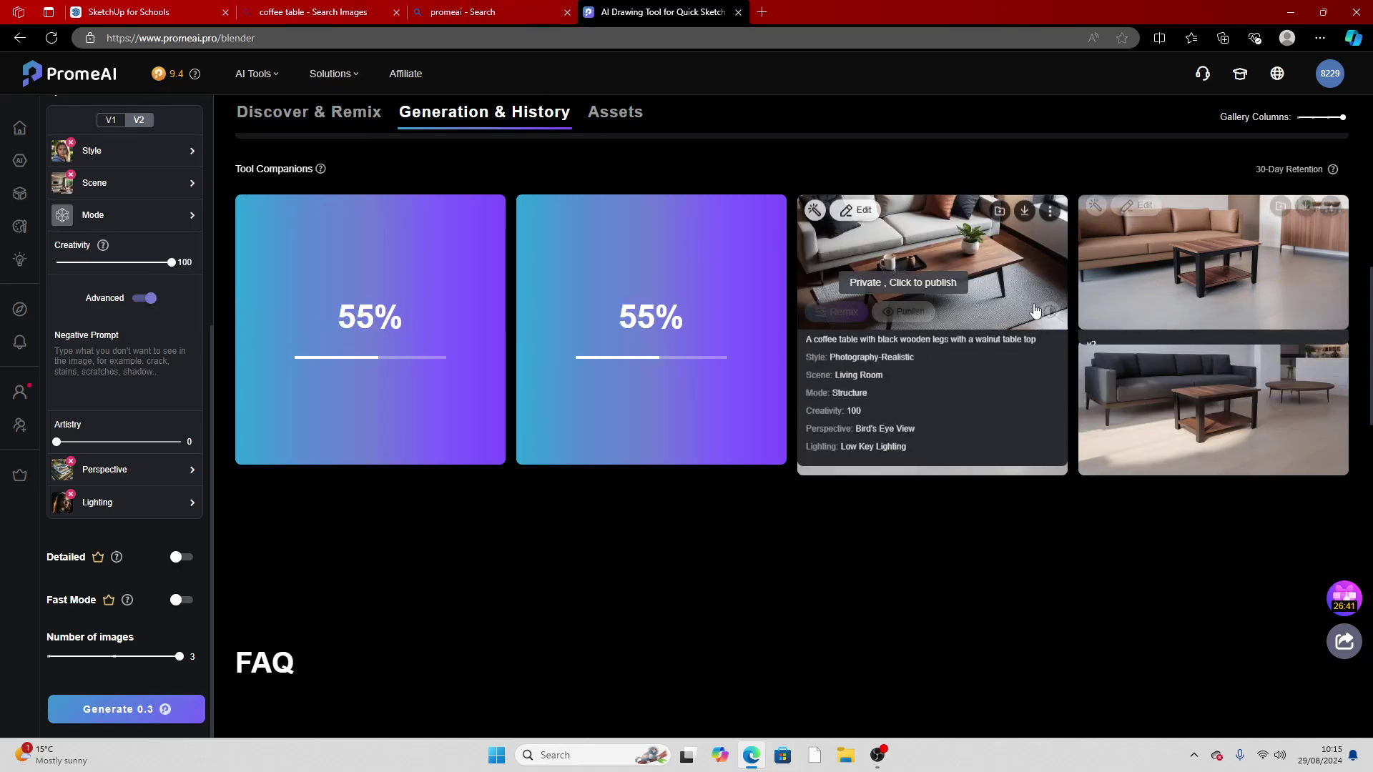
# Compare the new bird's-eye renders with the earlier ones and examine two of the new images at full size
pyautogui.moveTo(1219, 289)
pyautogui.moveTo(939, 375)
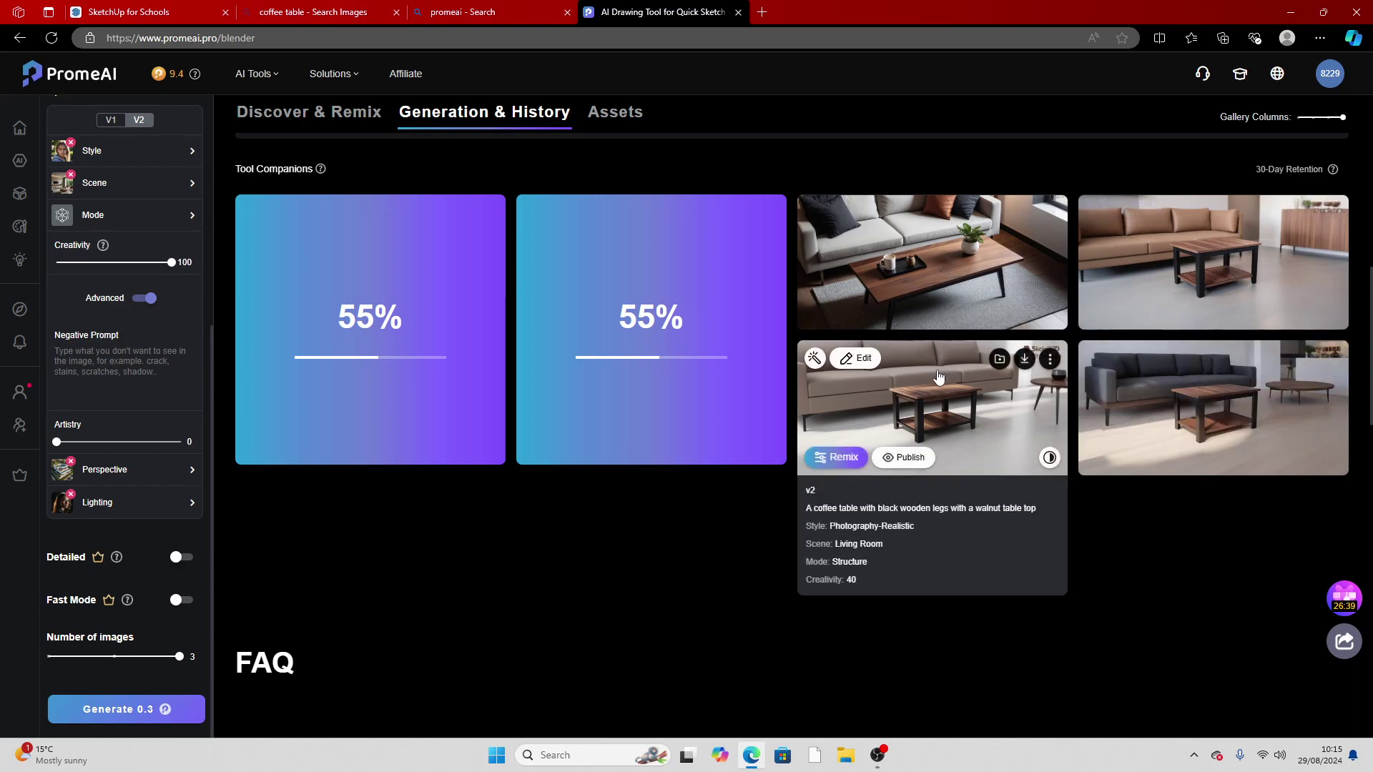
pyautogui.moveTo(937, 318)
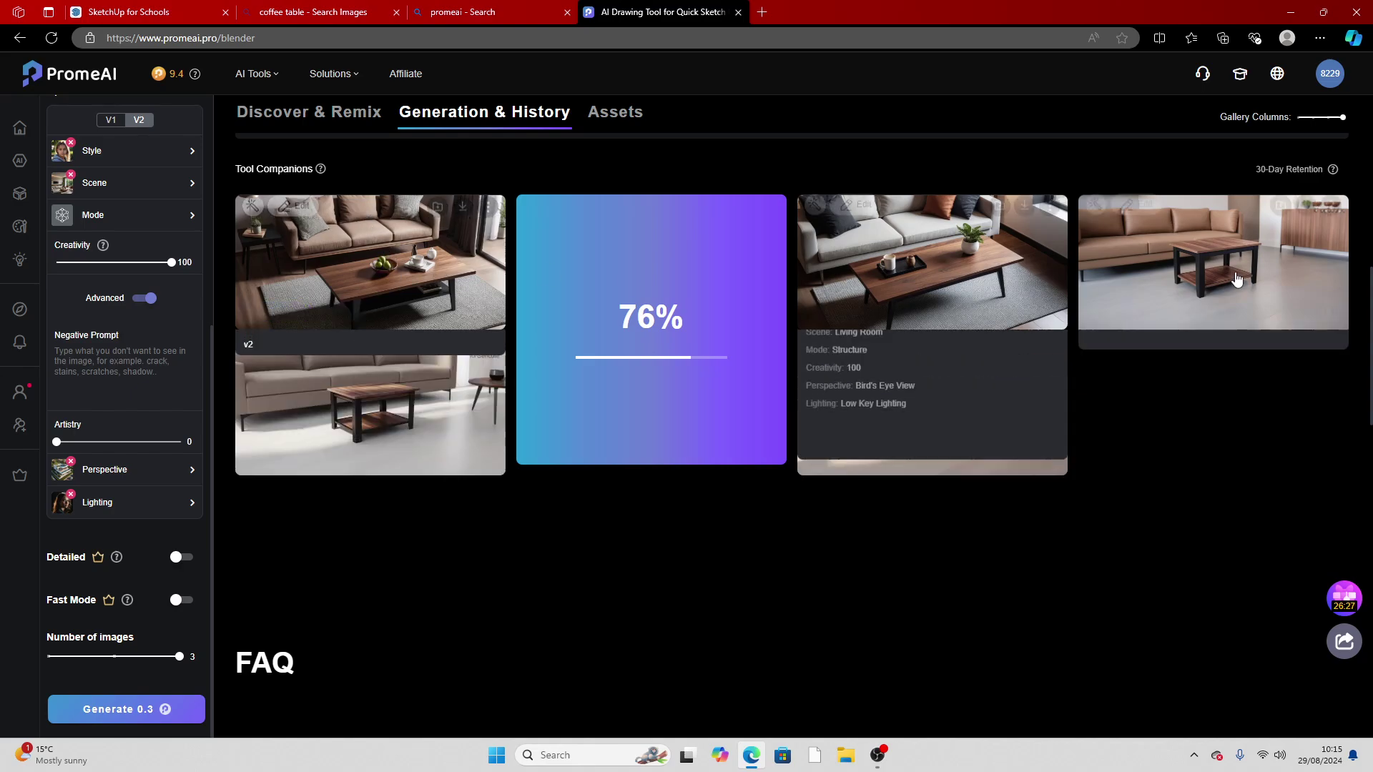
pyautogui.moveTo(1234, 266)
pyautogui.moveTo(373, 248)
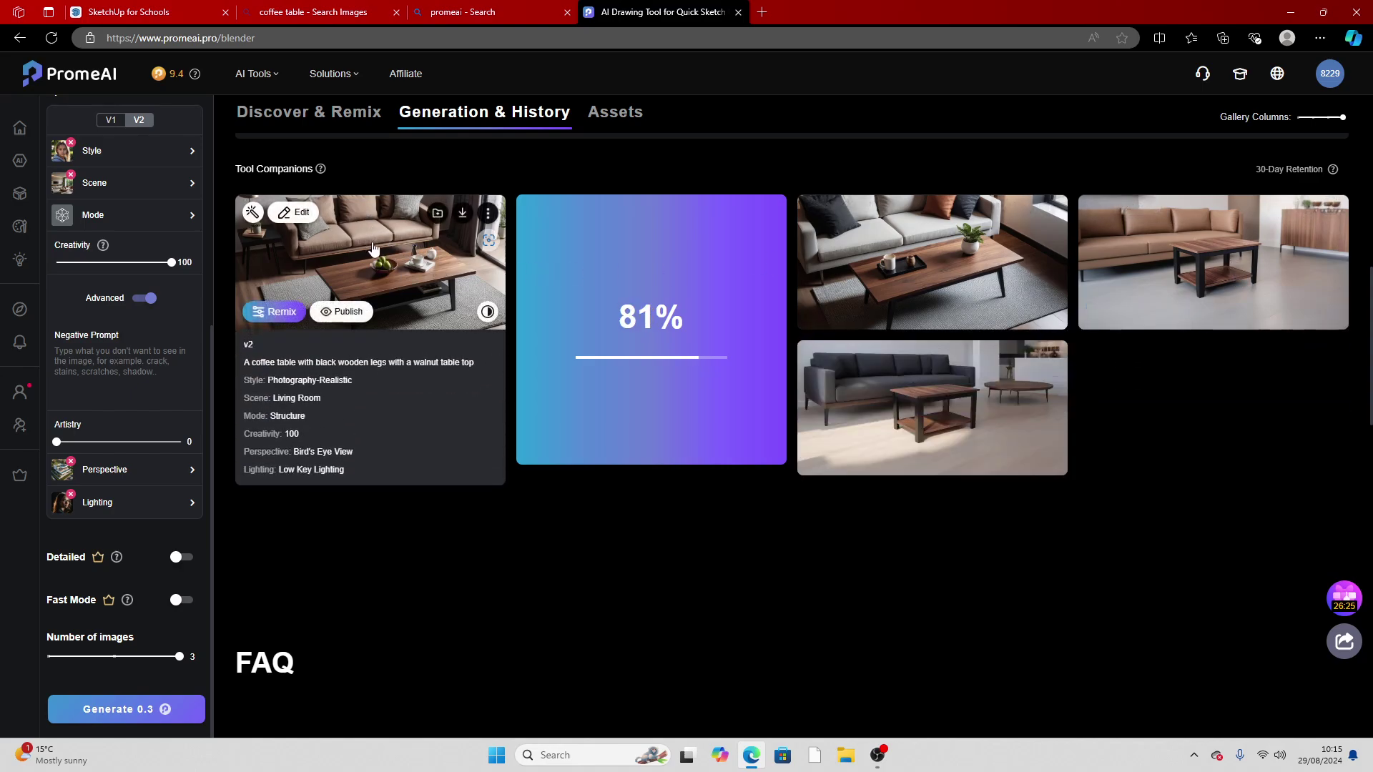
pyautogui.click(415, 260)
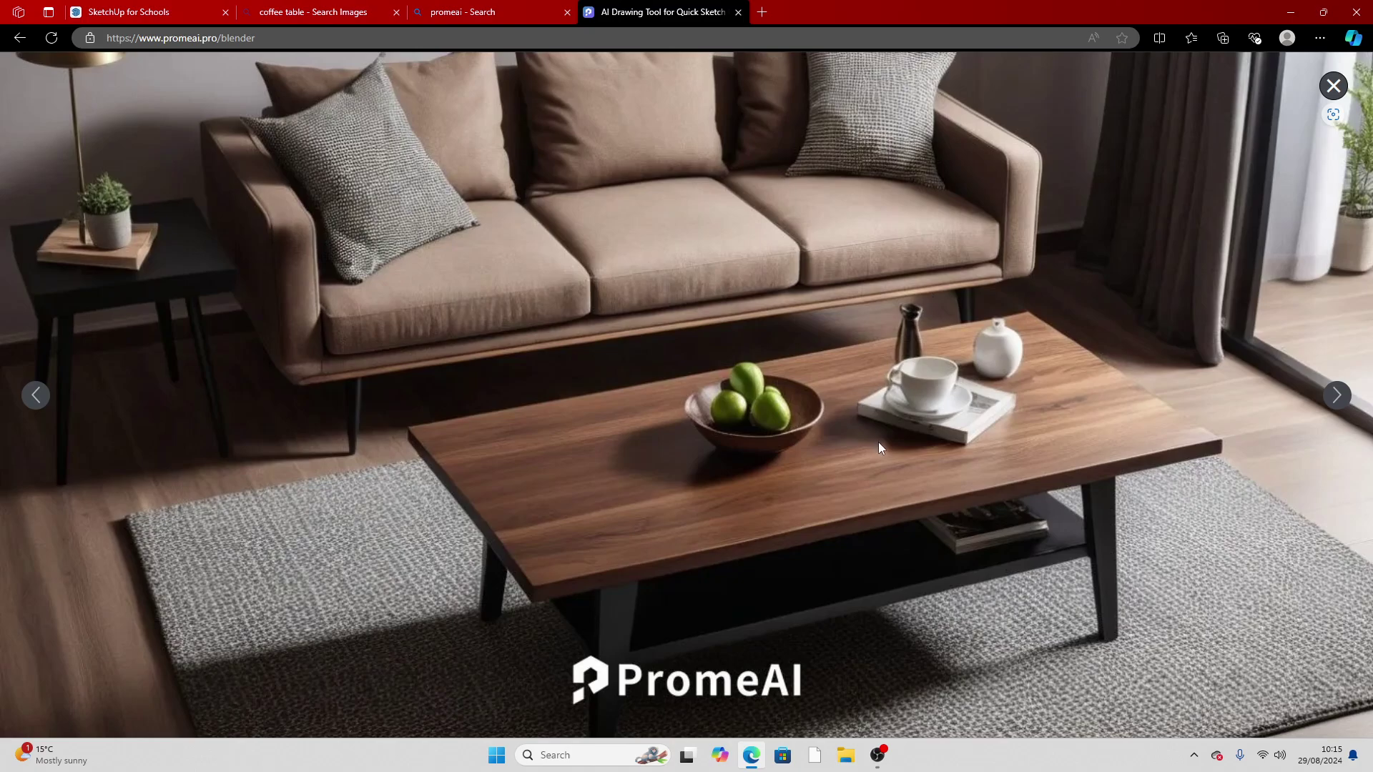
pyautogui.click(1334, 87)
pyautogui.click(722, 265)
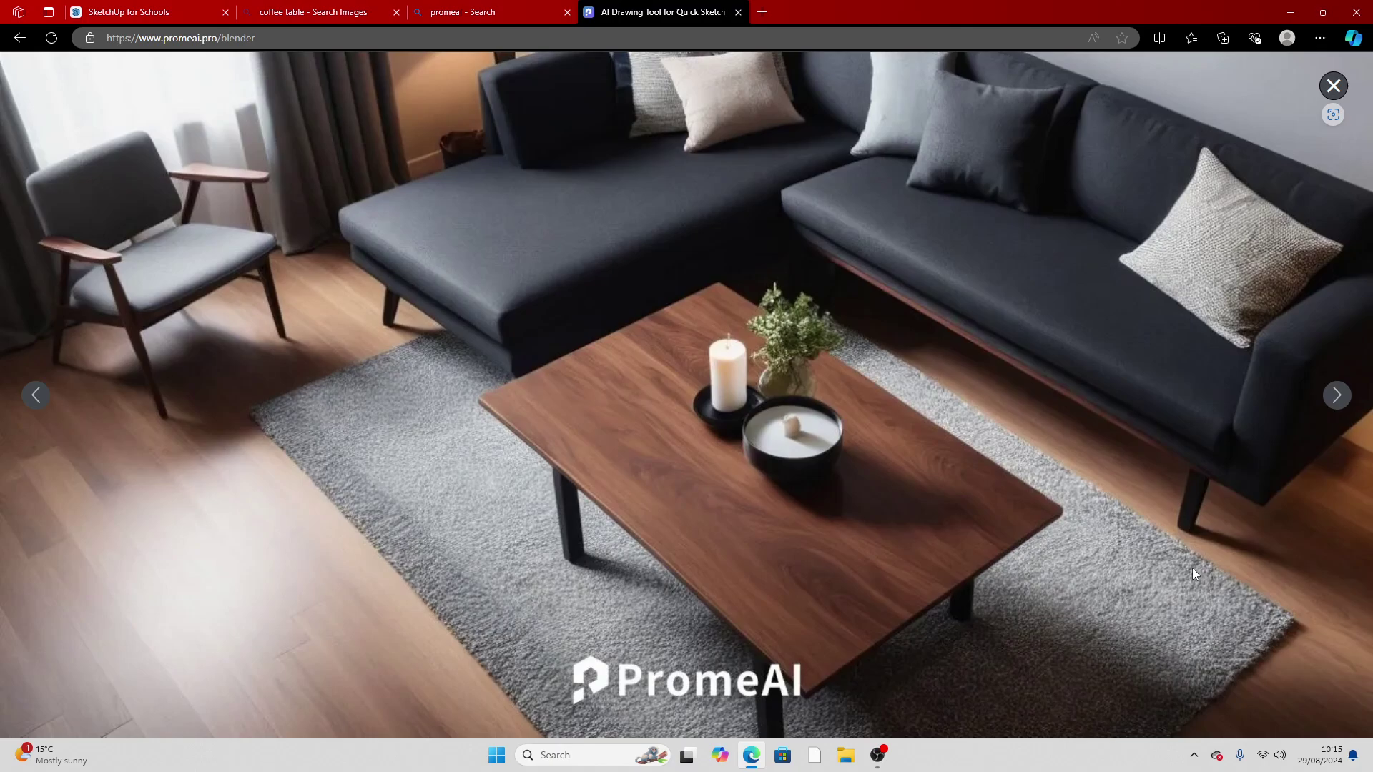
pyautogui.press('Escape')
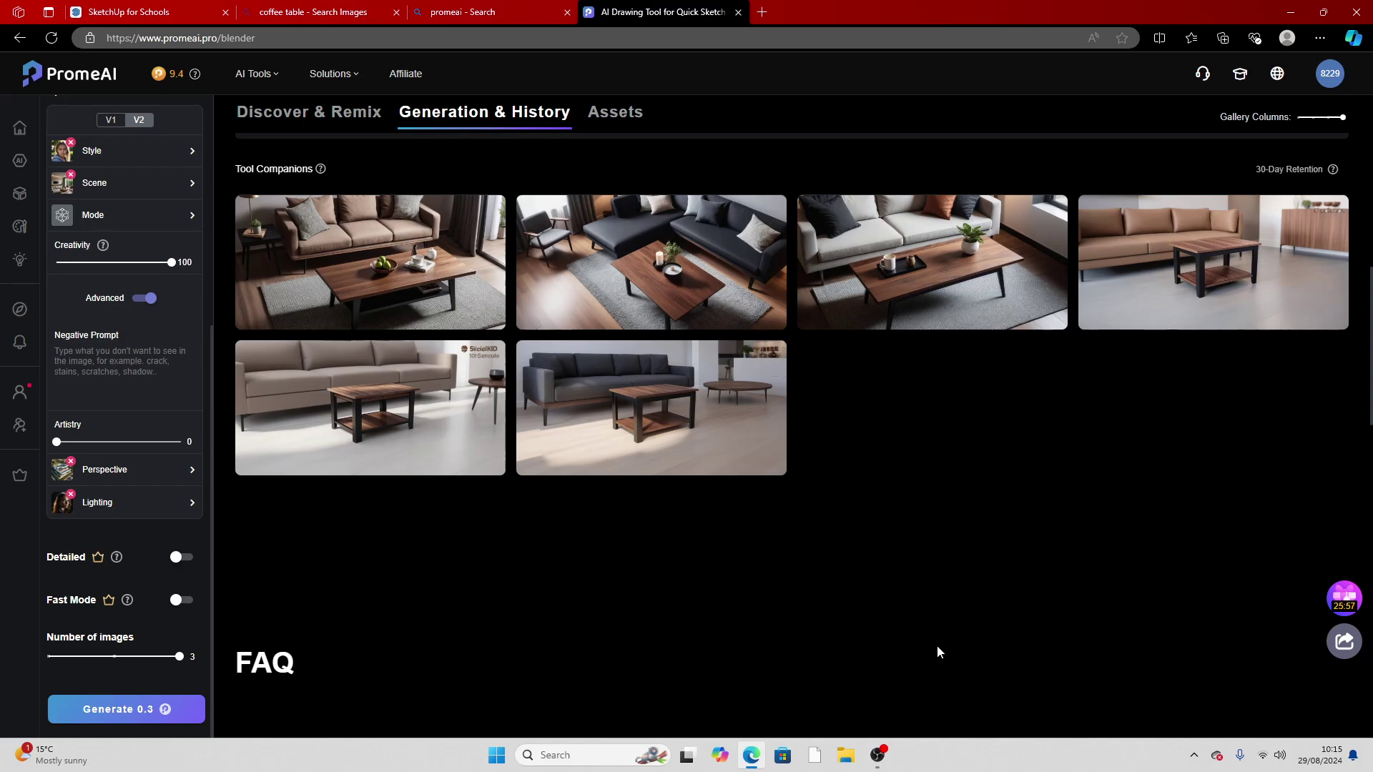
pyautogui.click(879, 756)
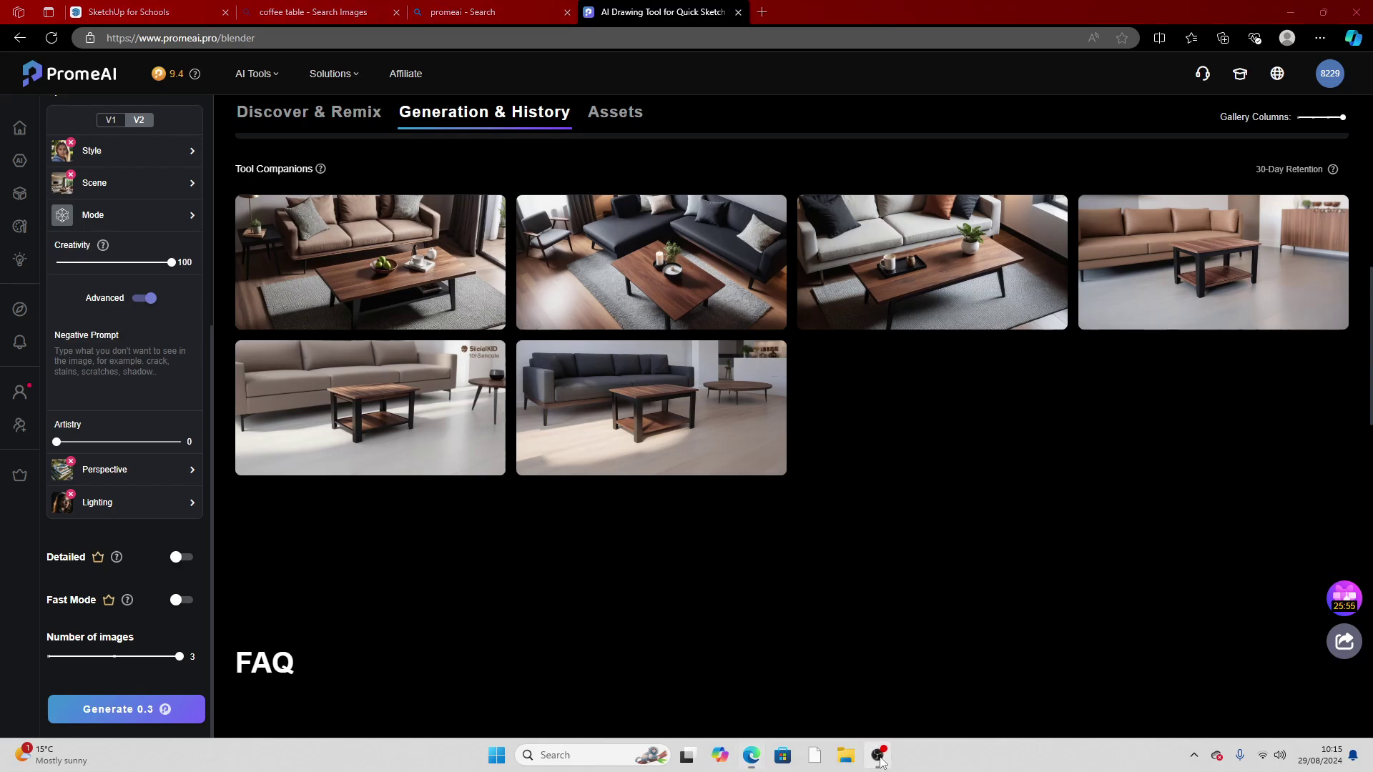